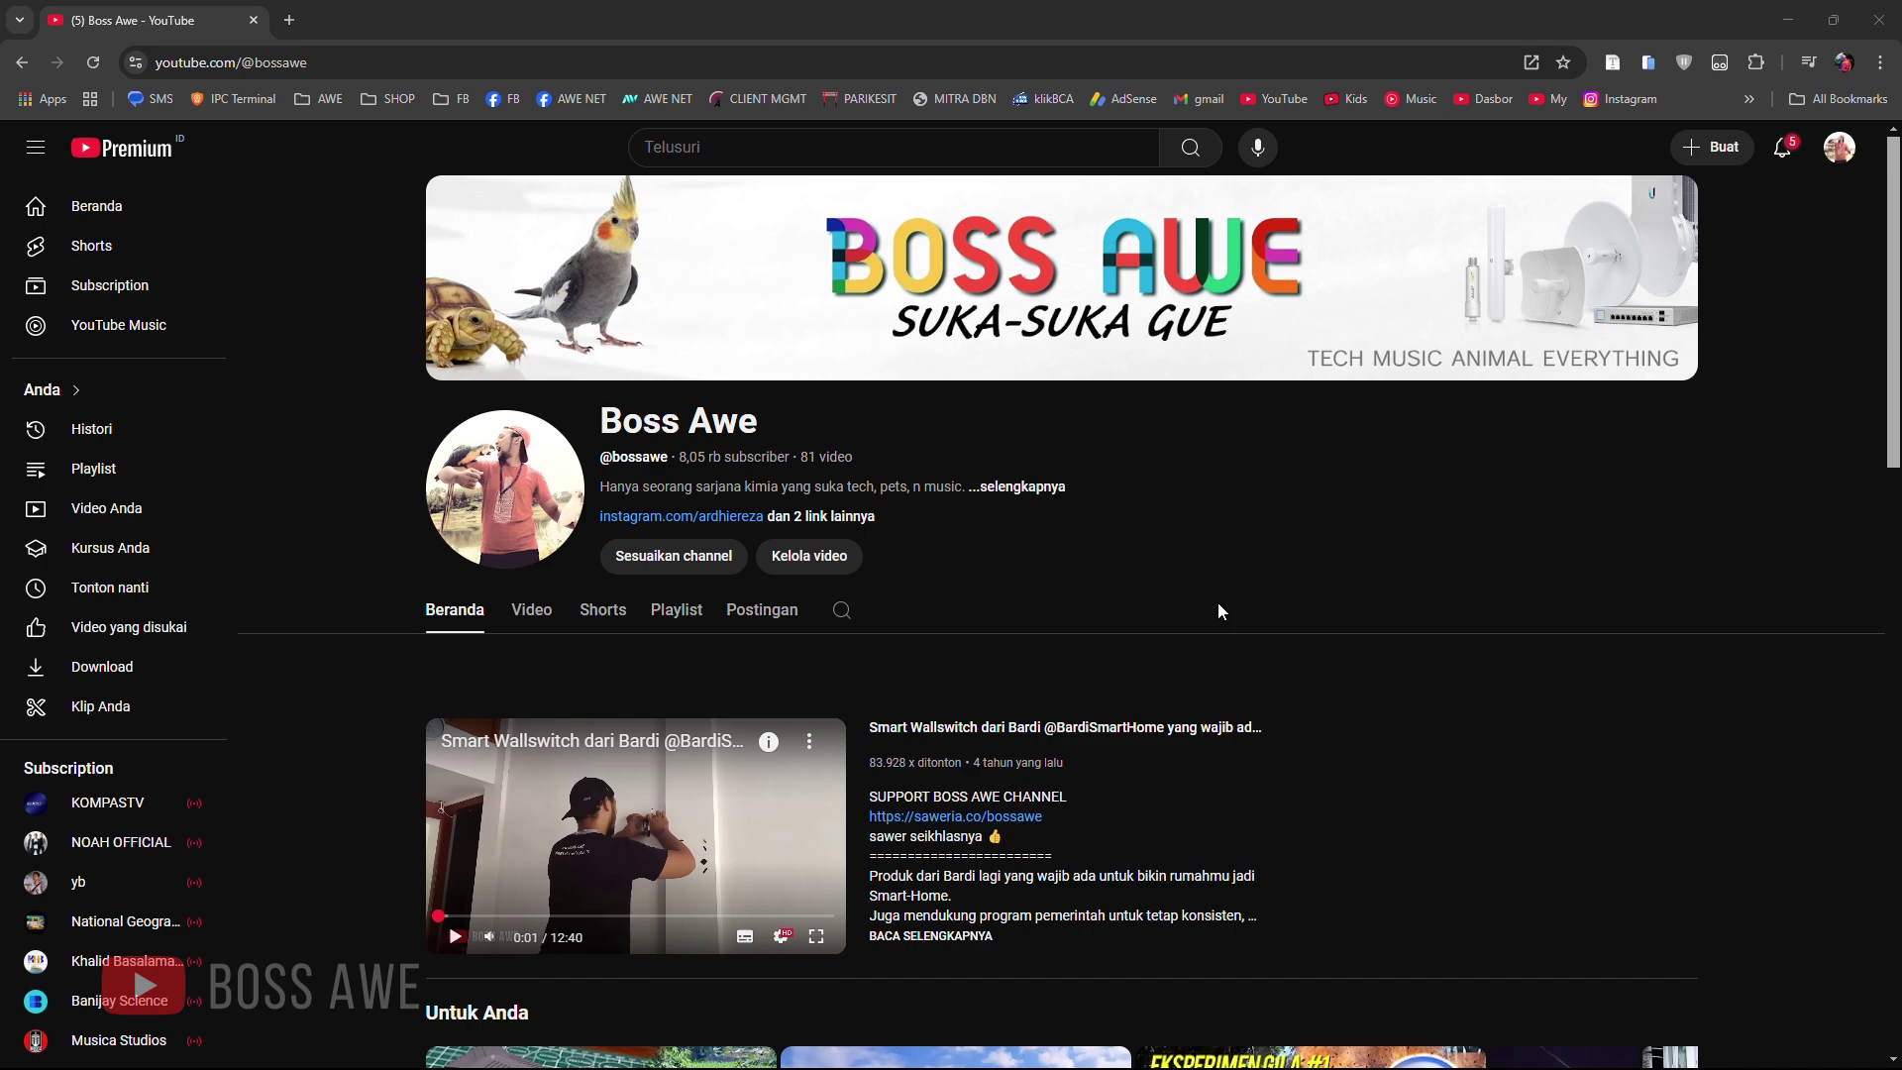
Step: Load the AWENET ISOLIR notice page at 10.5.1.1:8090 in a new Chrome tab
click(289, 20)
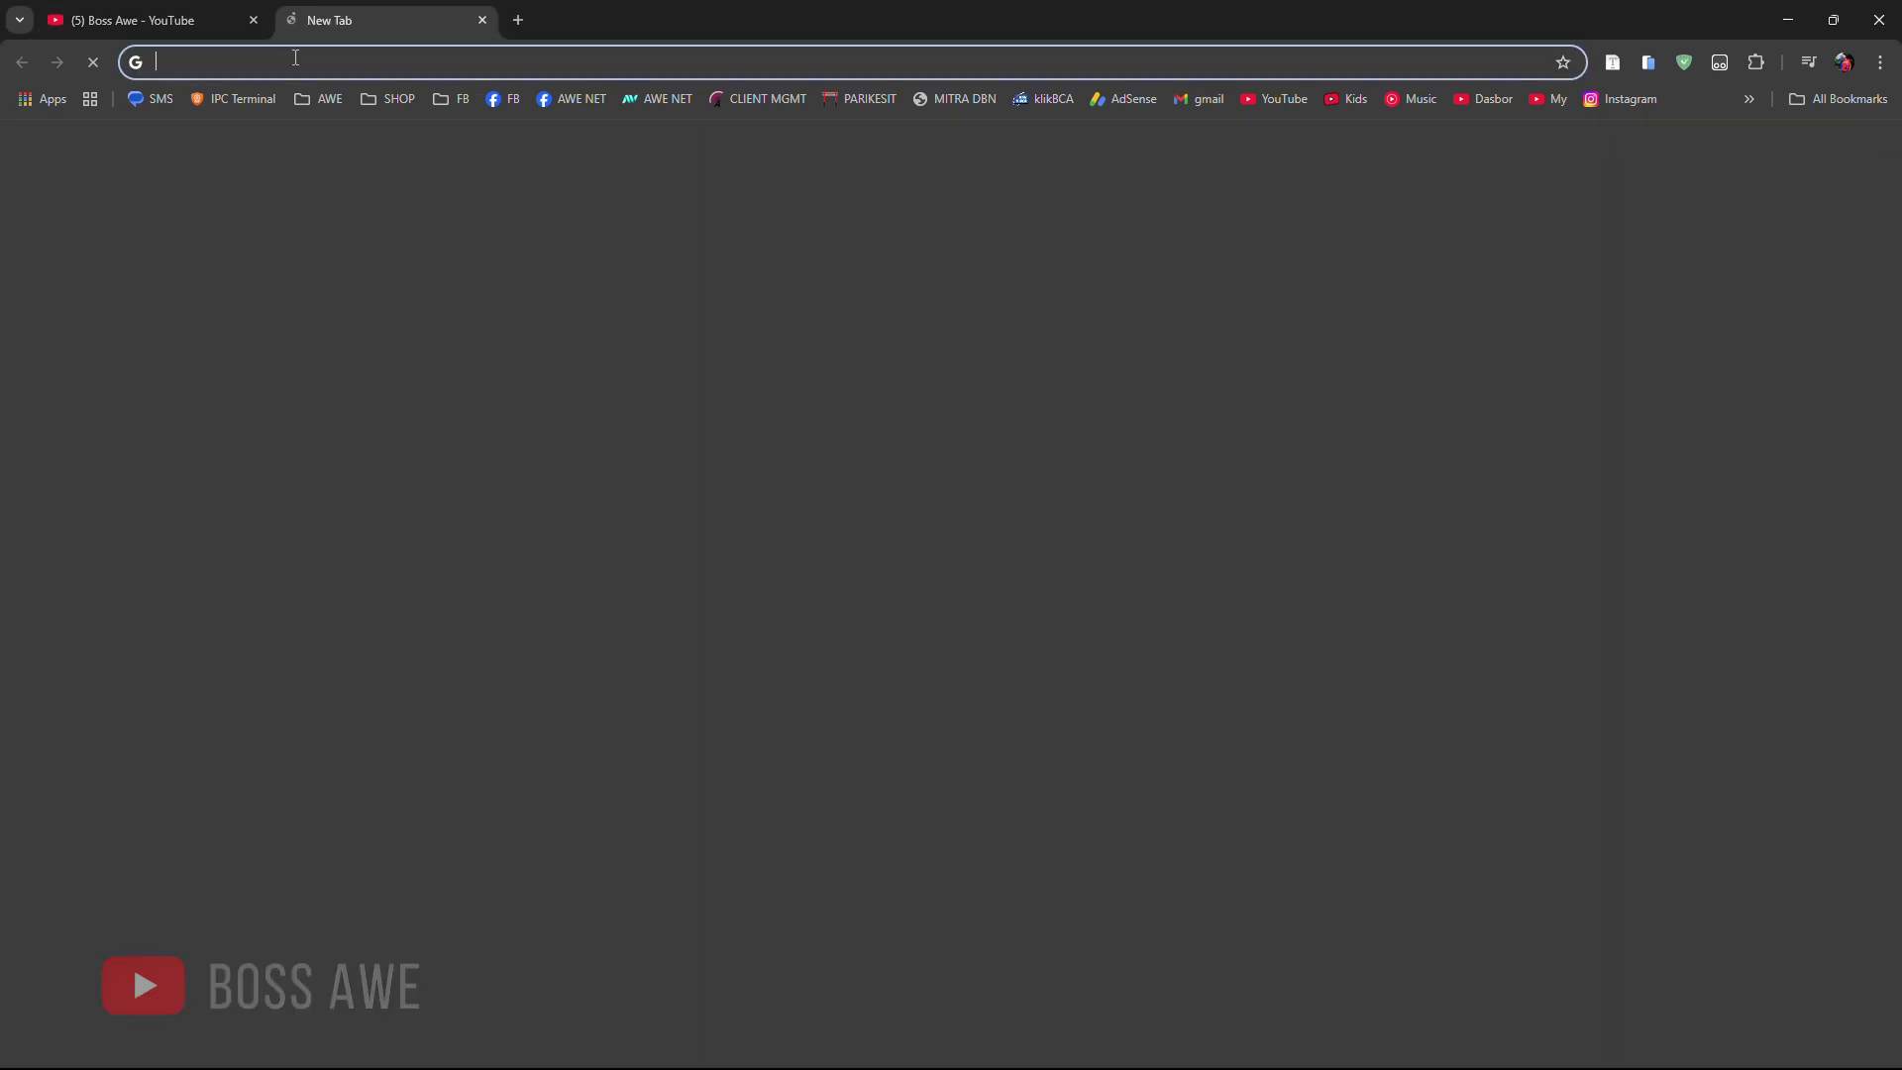
click(295, 58)
text(10.)
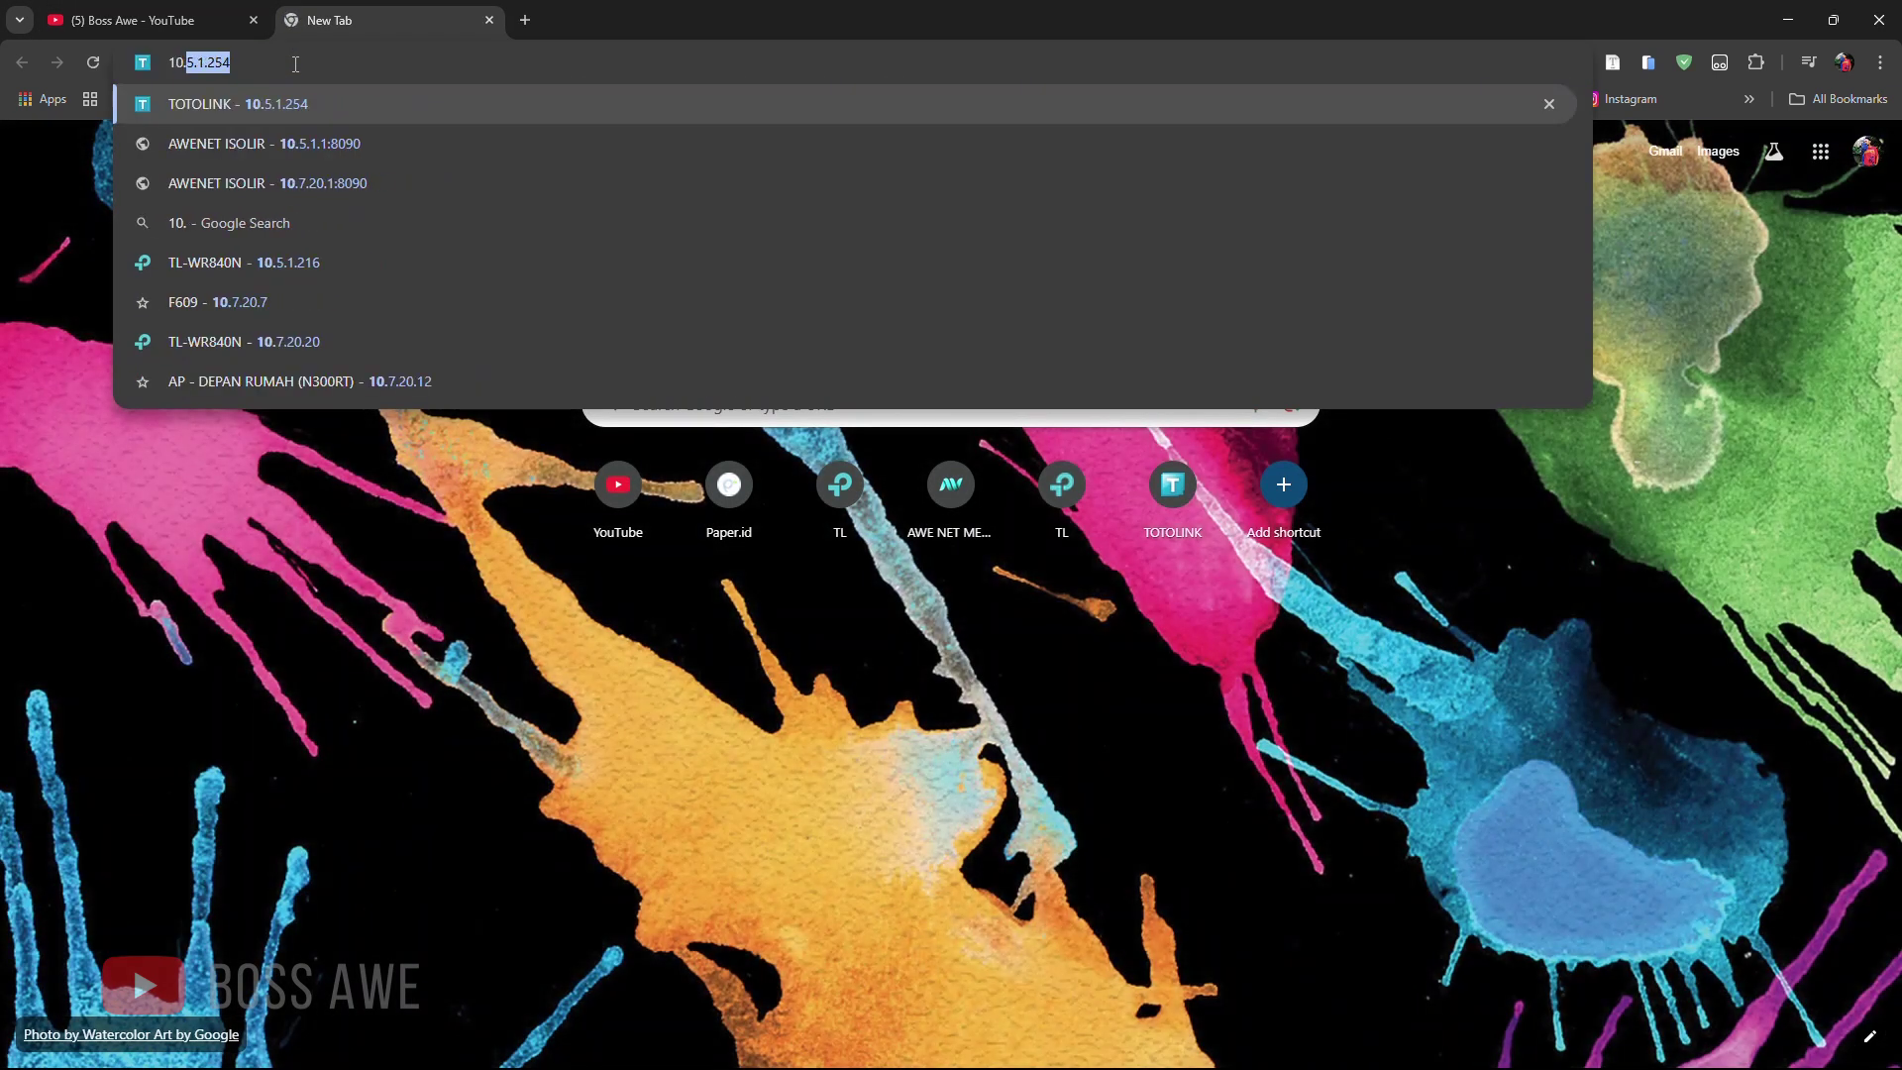
text(5.1.1:8090)
click(318, 142)
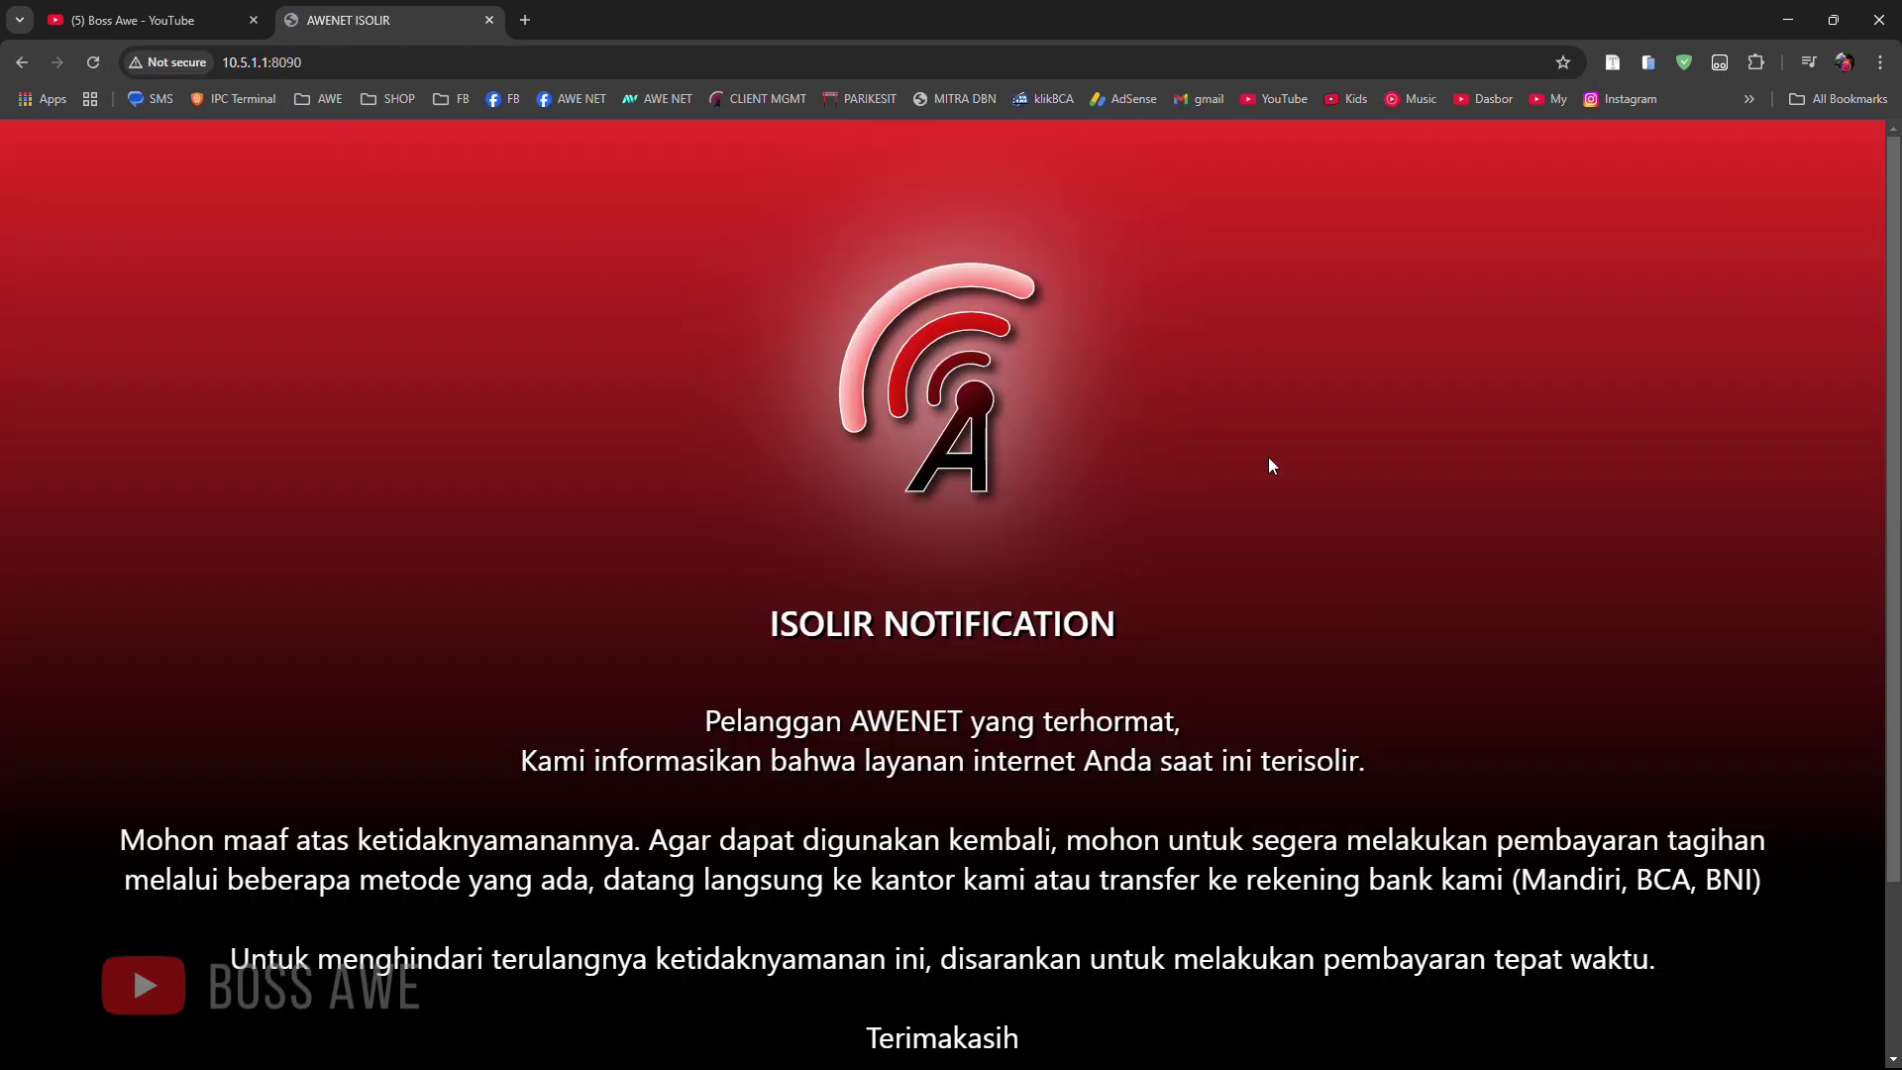
scroll(1270, 462, down, 3)
scroll(1274, 480, up, 2)
Step: Preview the page as a Samsung Galaxy S20 and draft the /ppp isolir command for research@router
click(1649, 65)
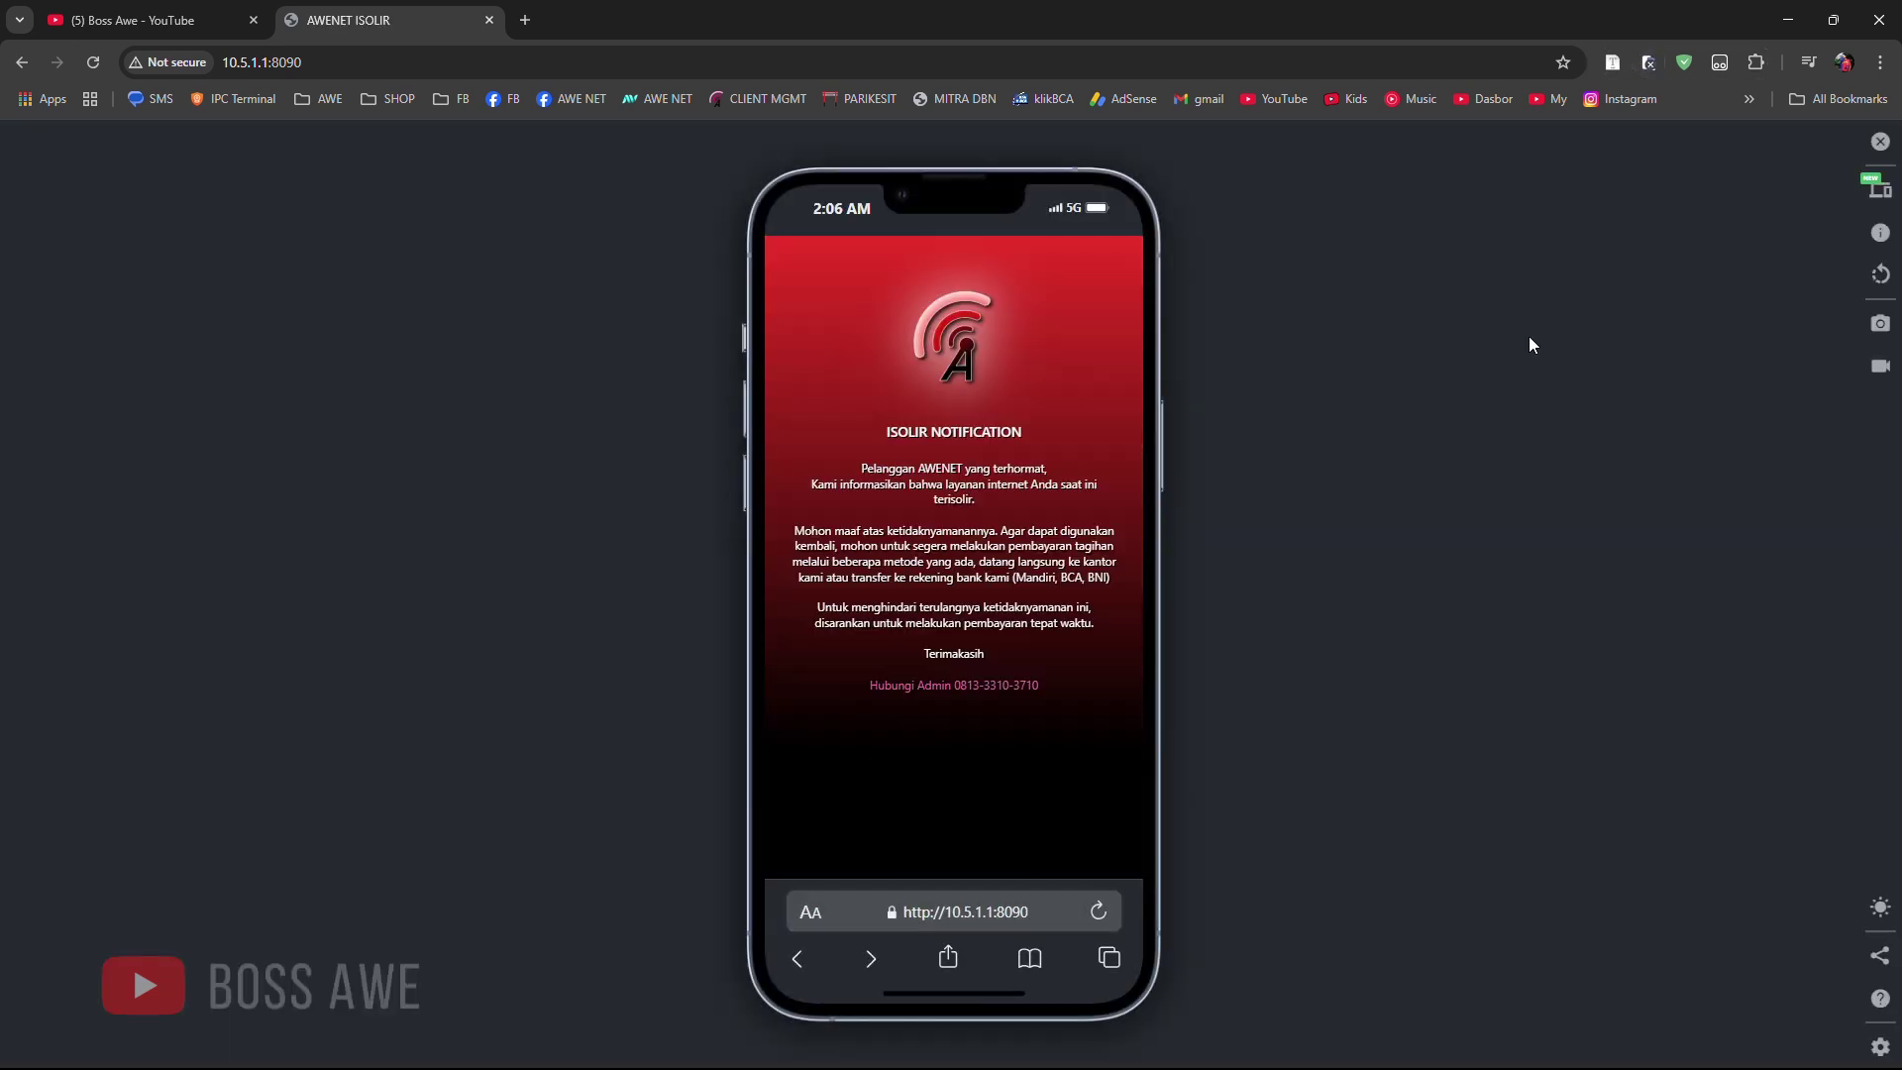
click(1879, 187)
click(1497, 289)
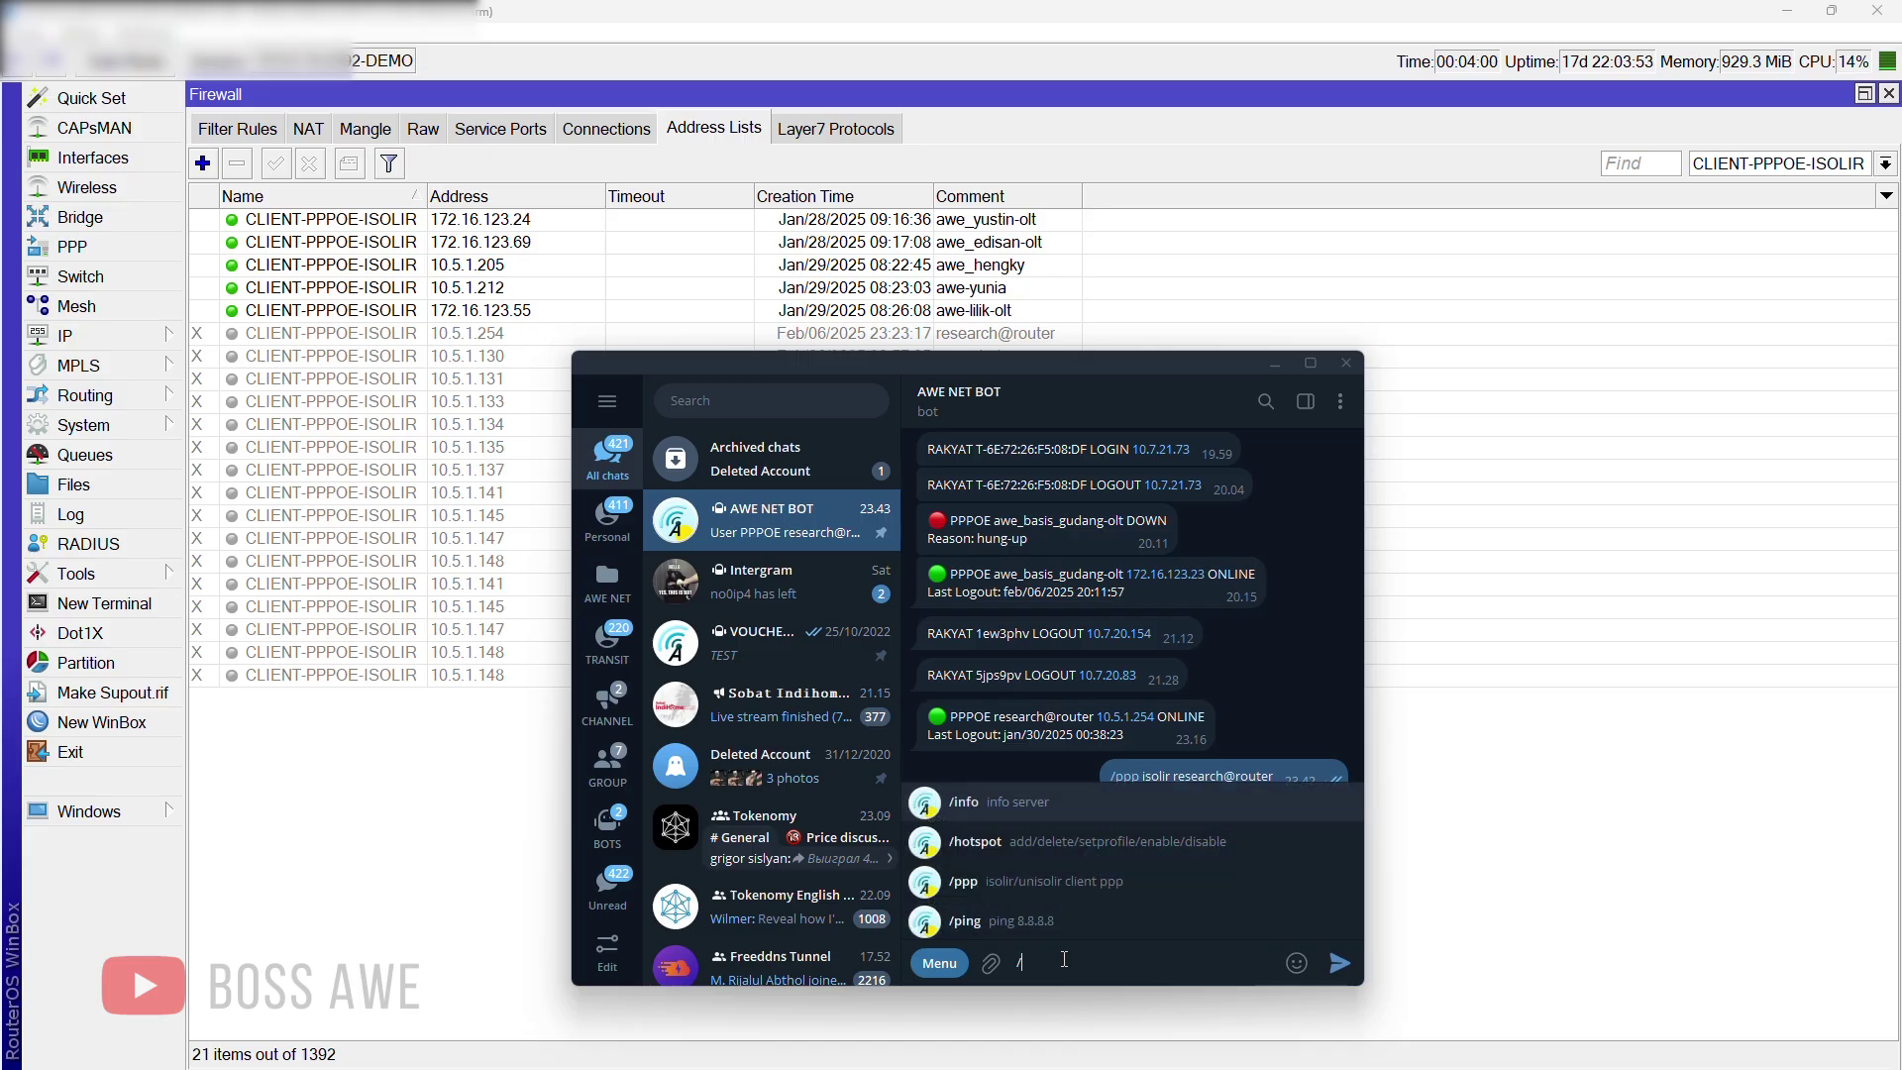
text(/ppp)
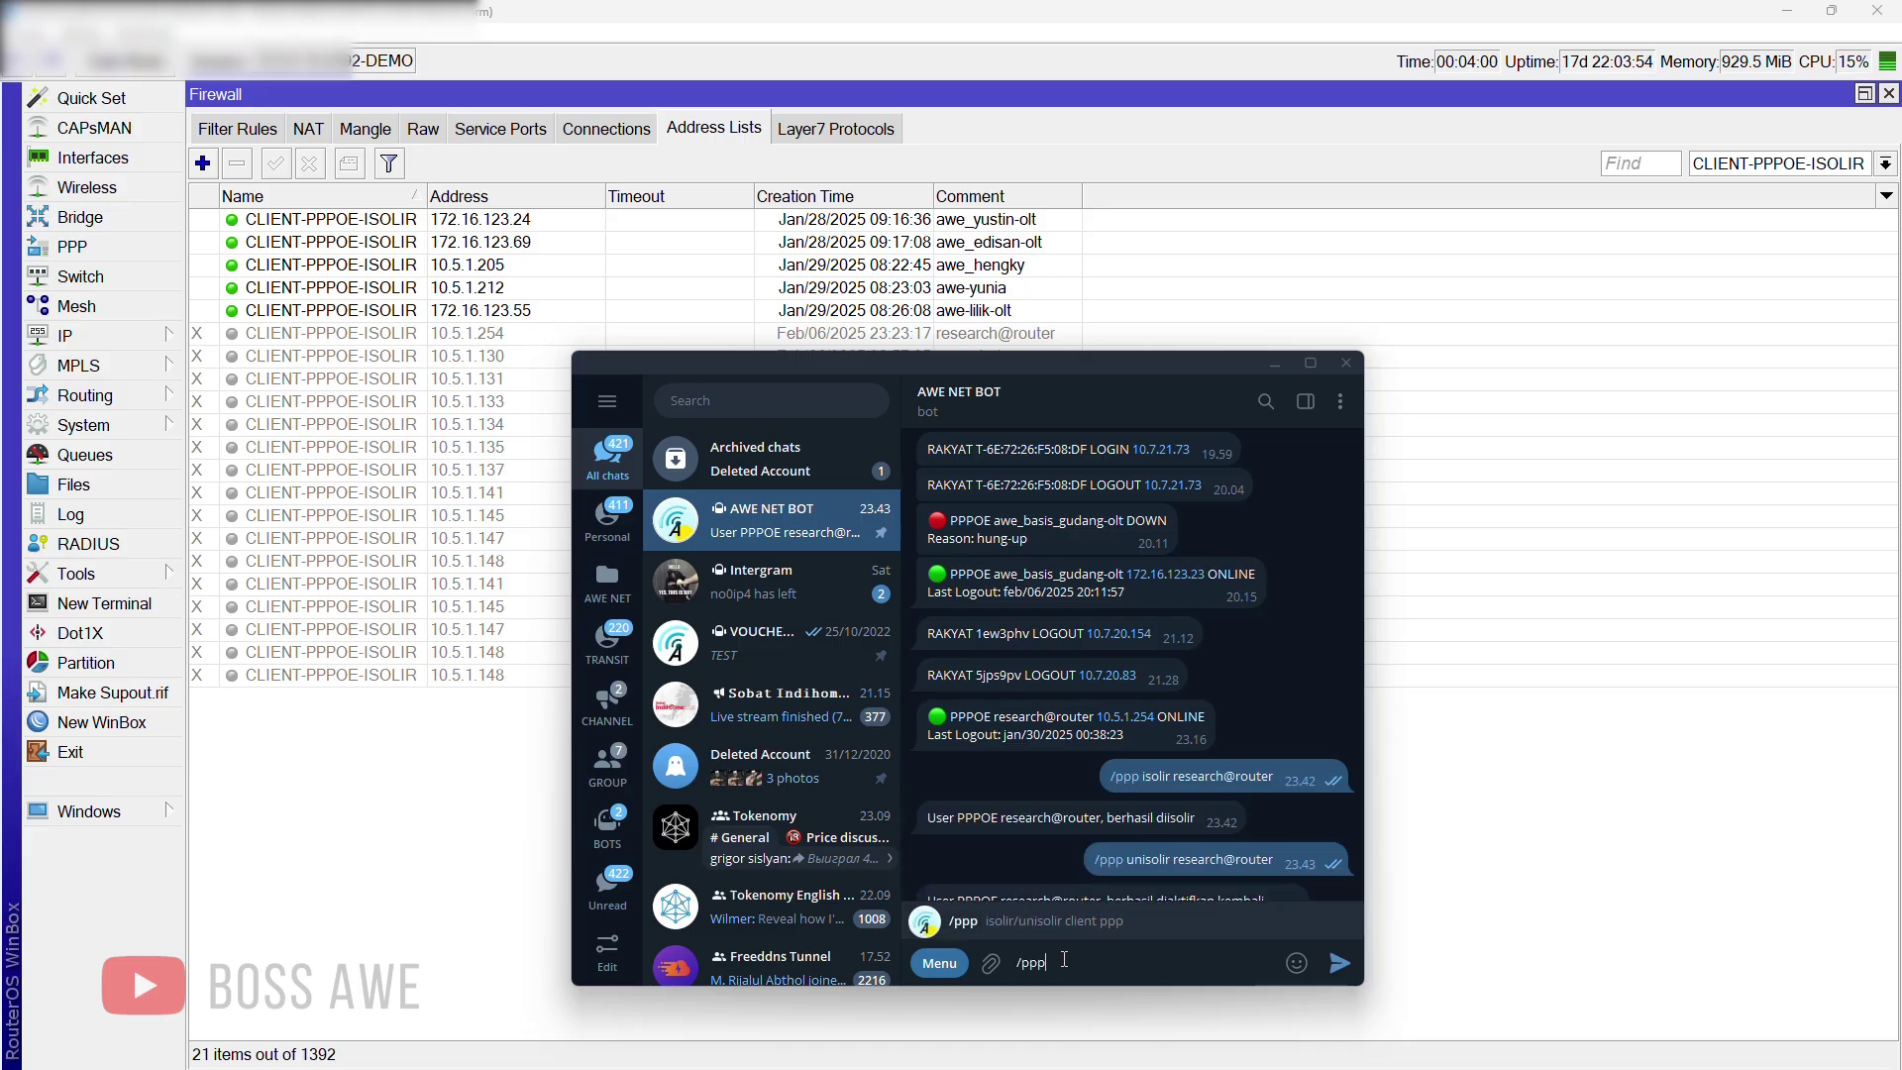
text( isolir )
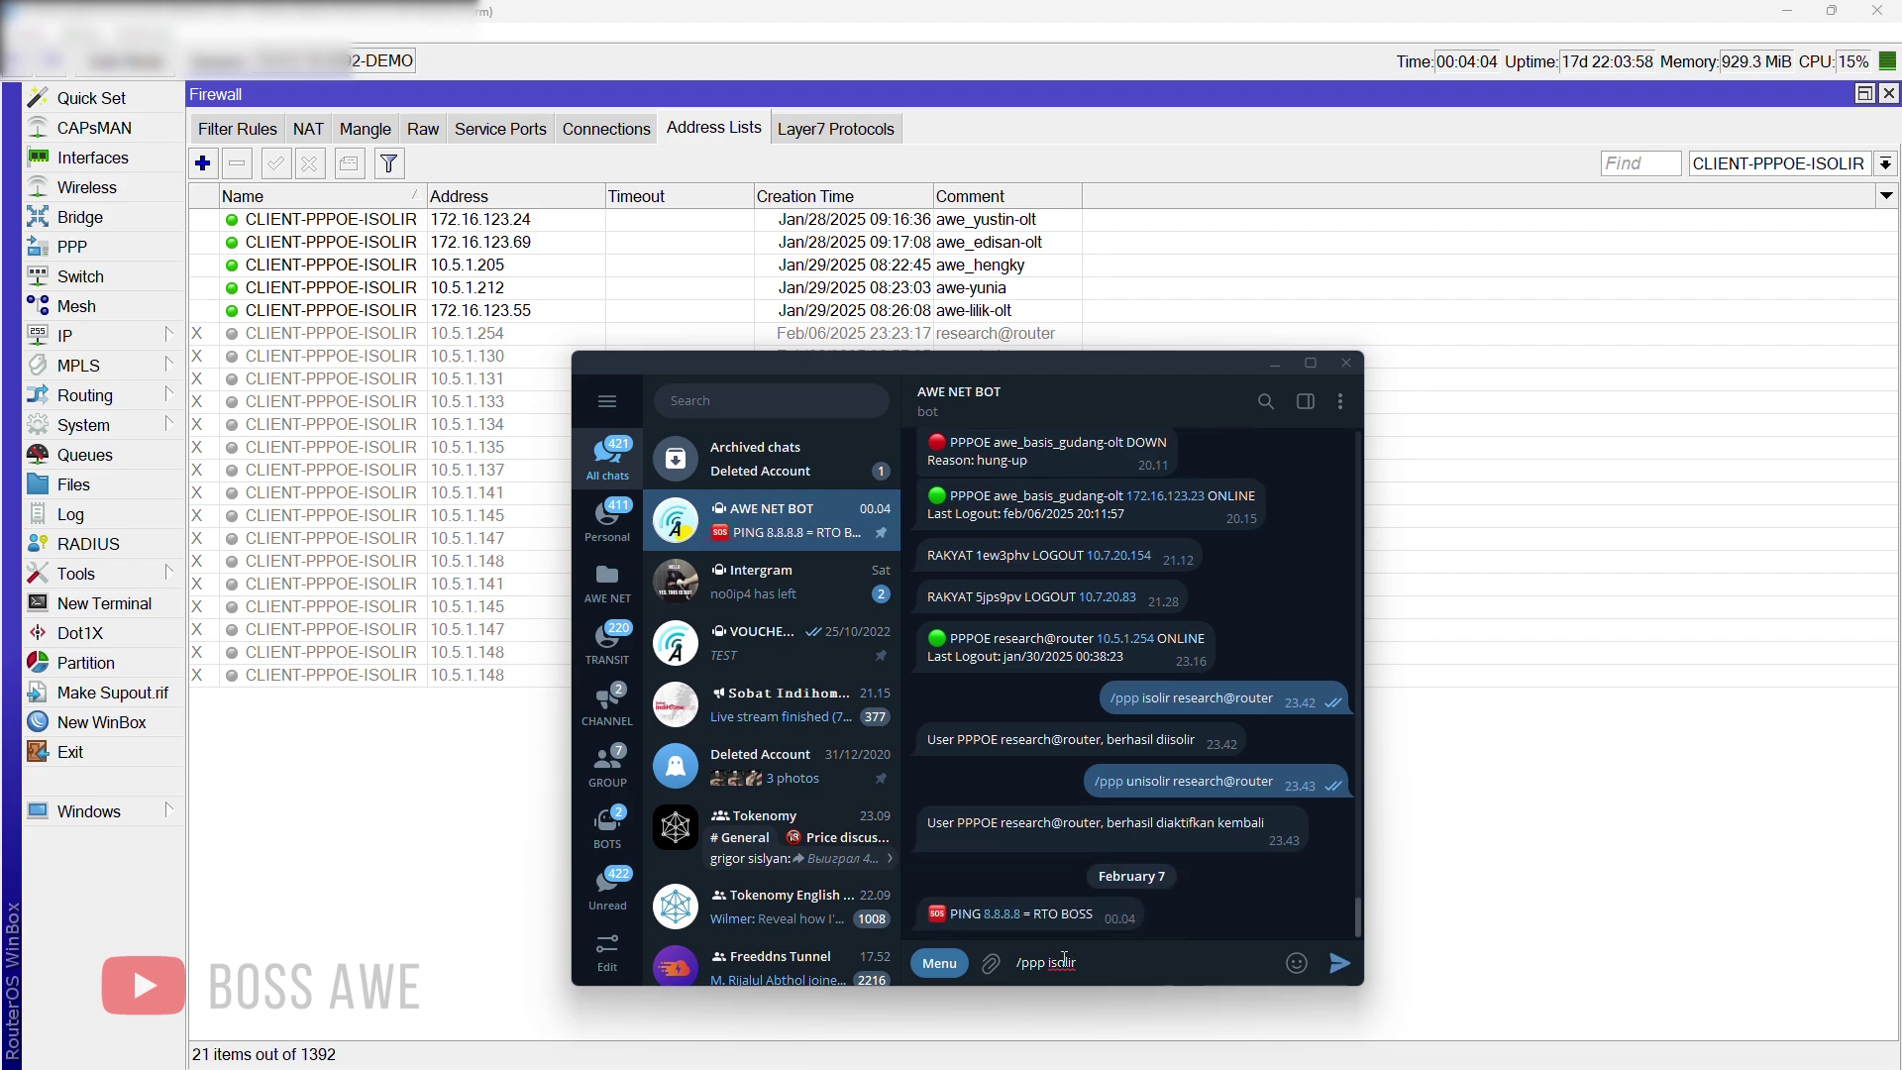
text(research@#)
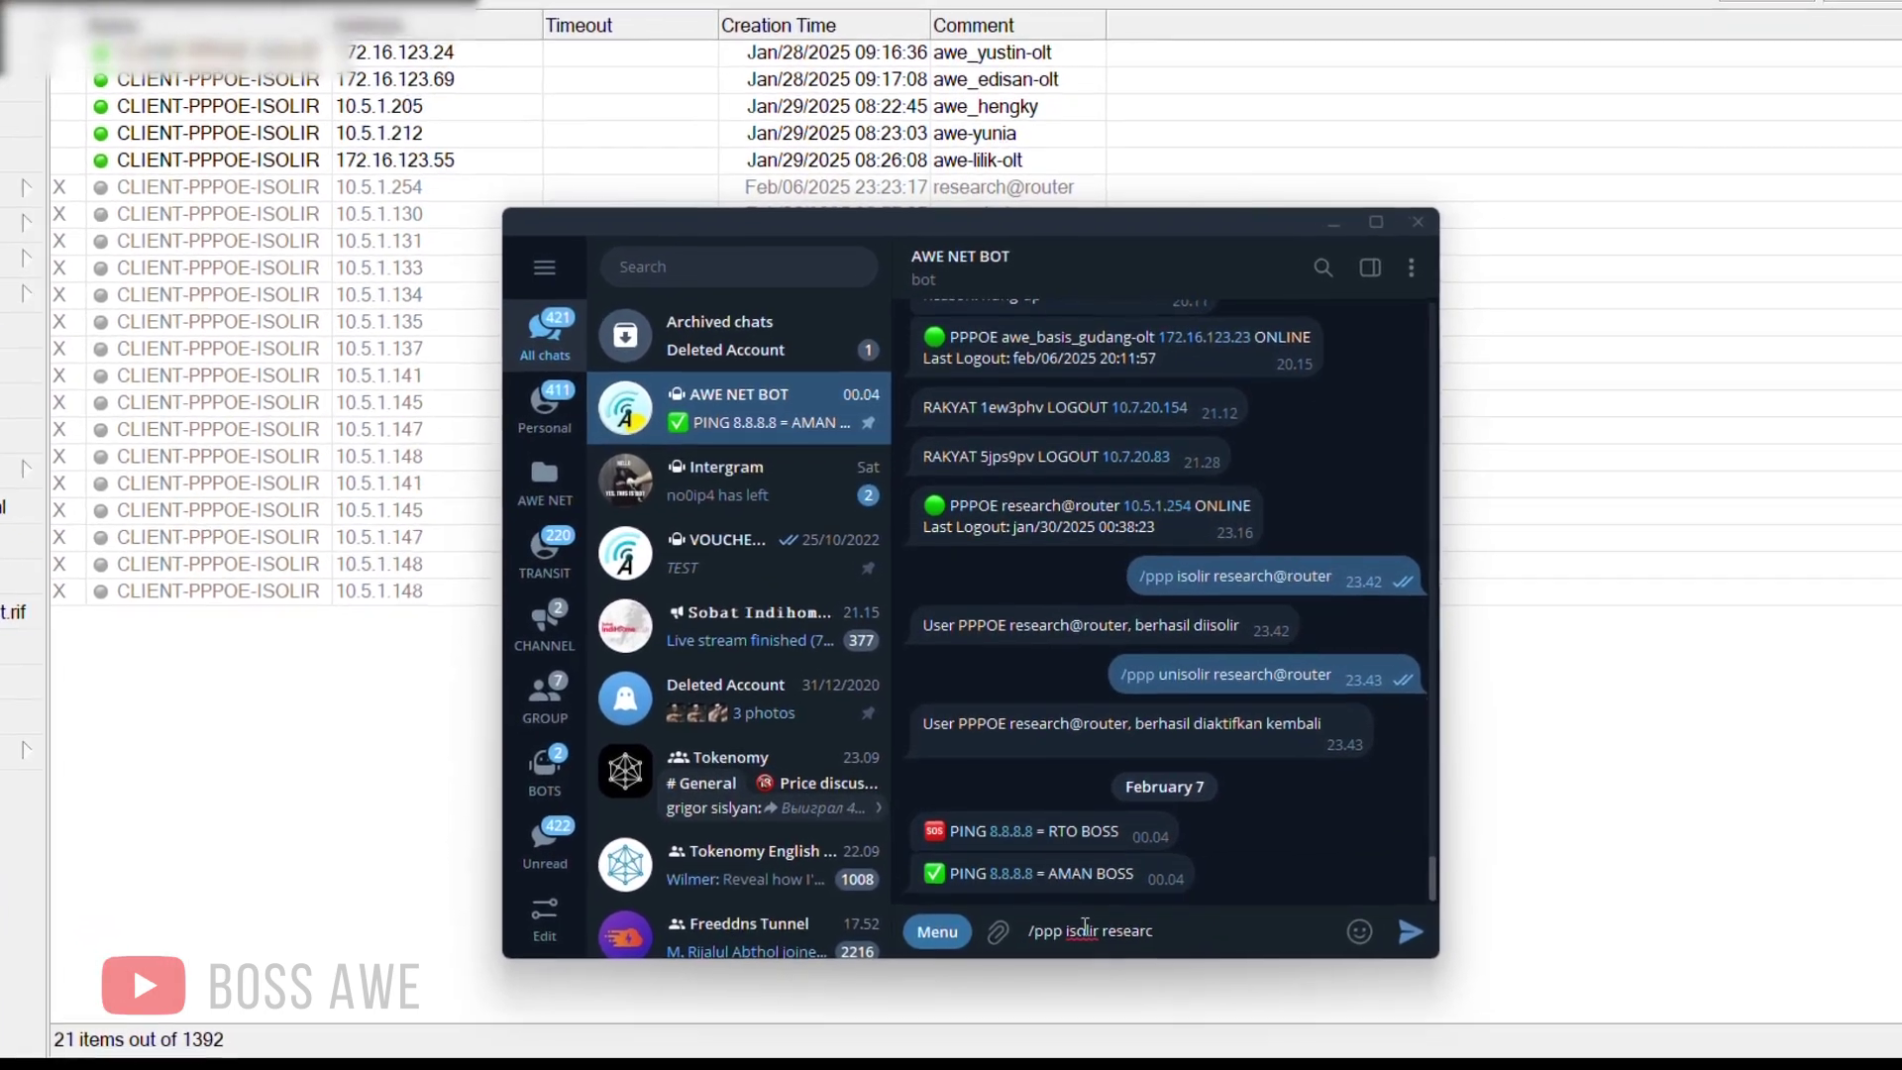
text(outer)
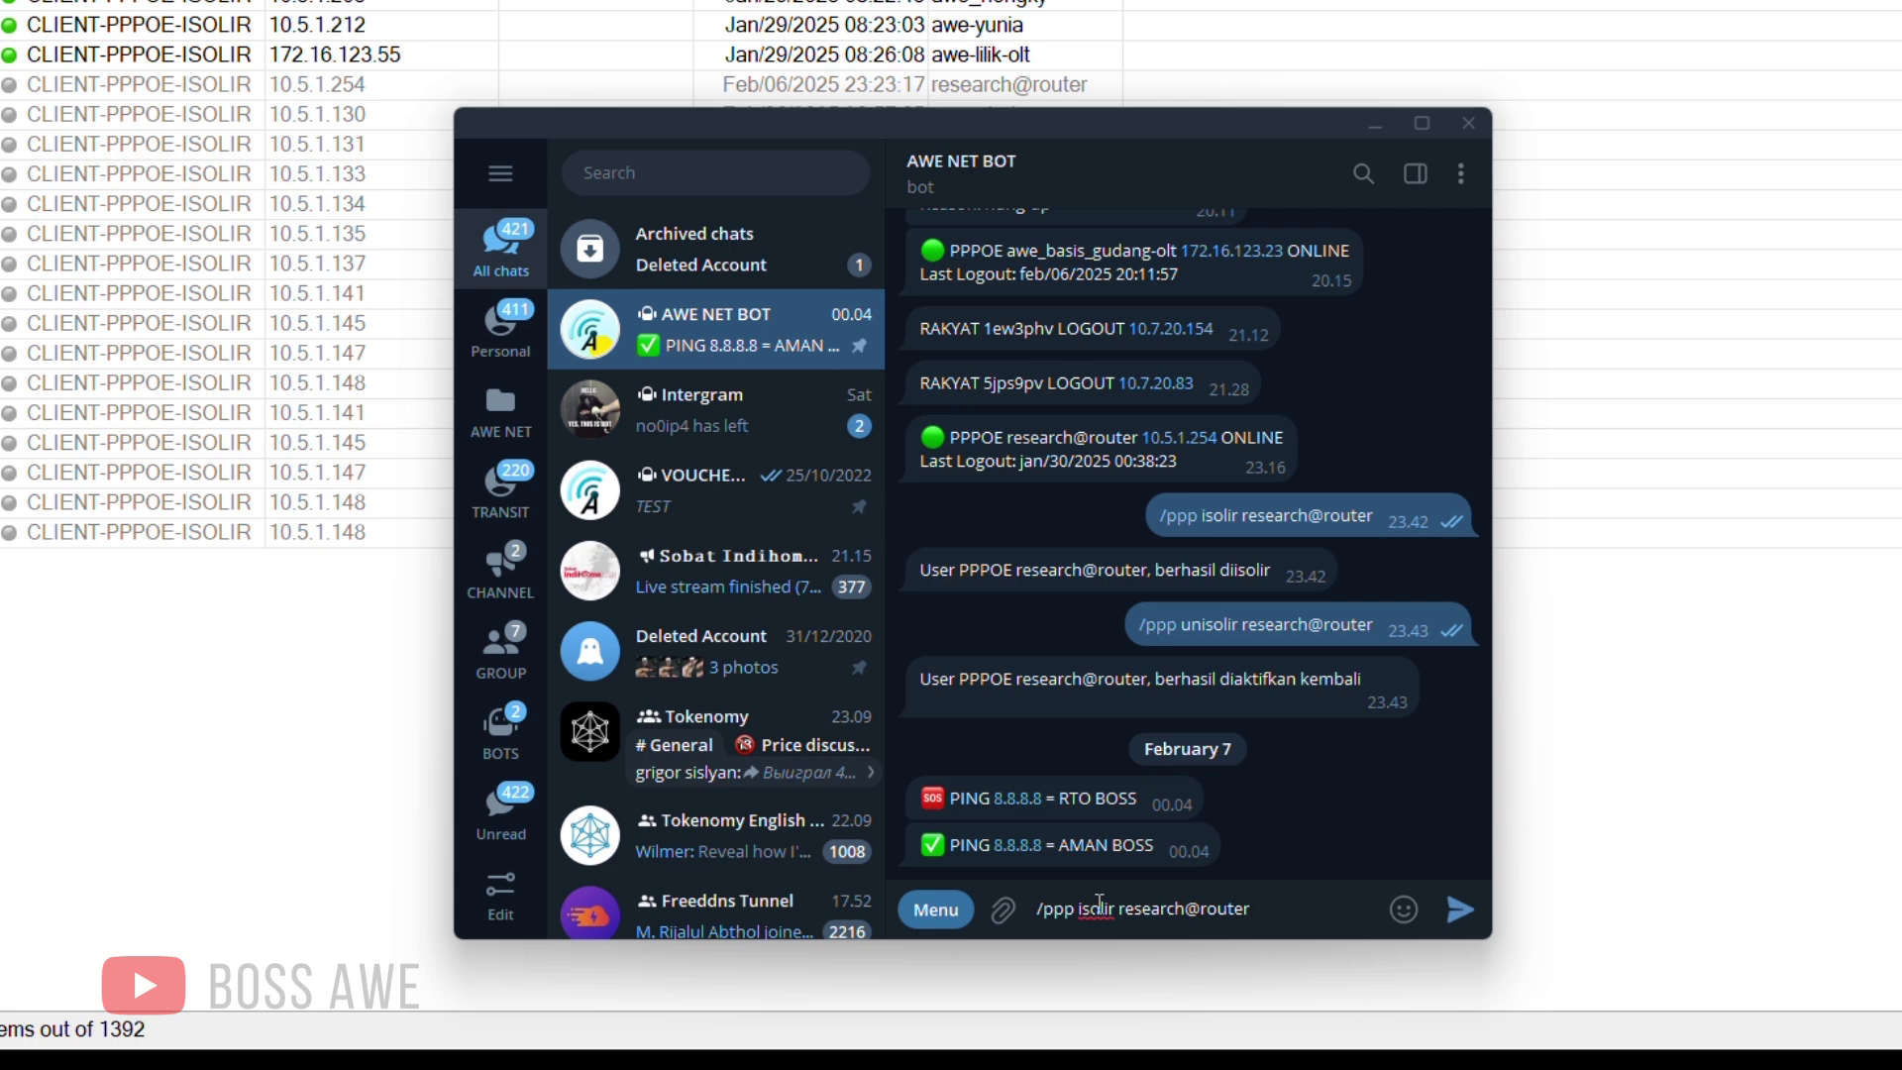
Step: Send '/ppp isolir research@router' to AWE NET BOT
key(Return)
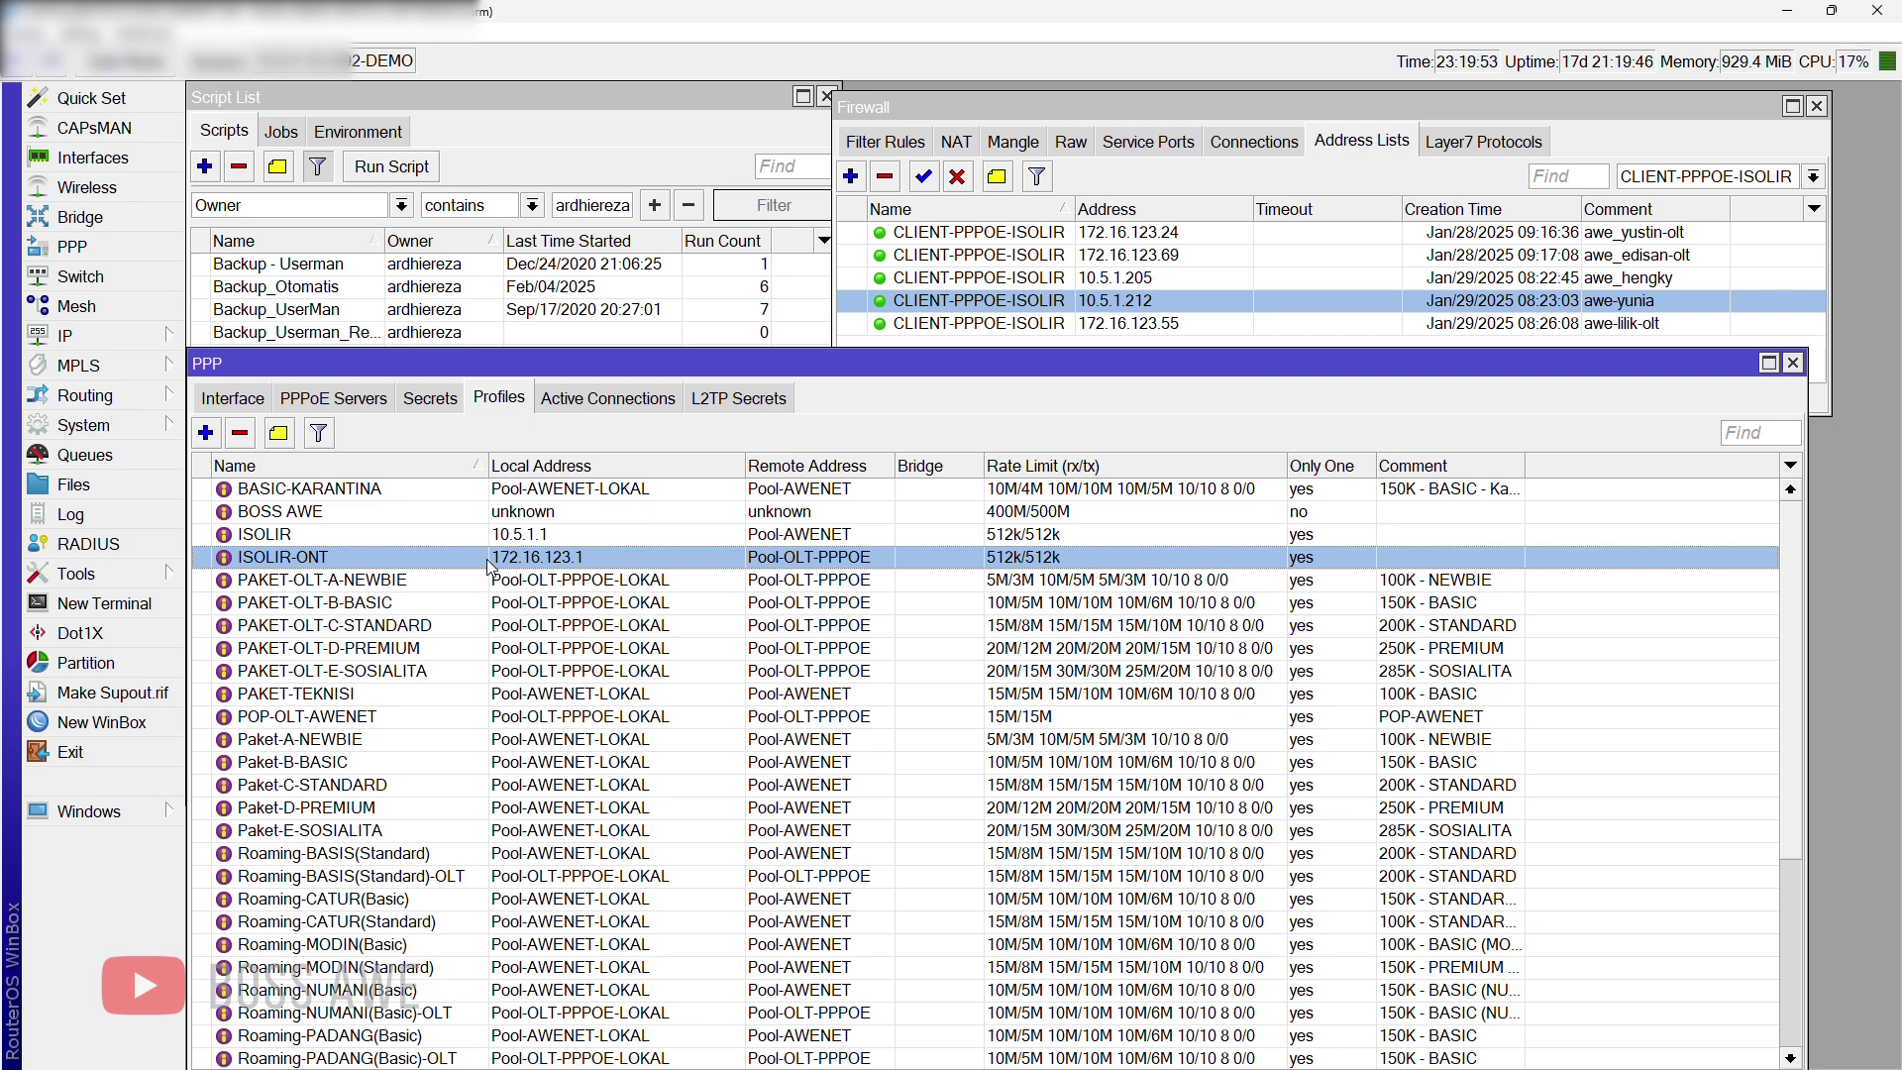
Step: Check the ISOLIR profile's address list, then select research@router in PPP Secrets
double_click(554, 536)
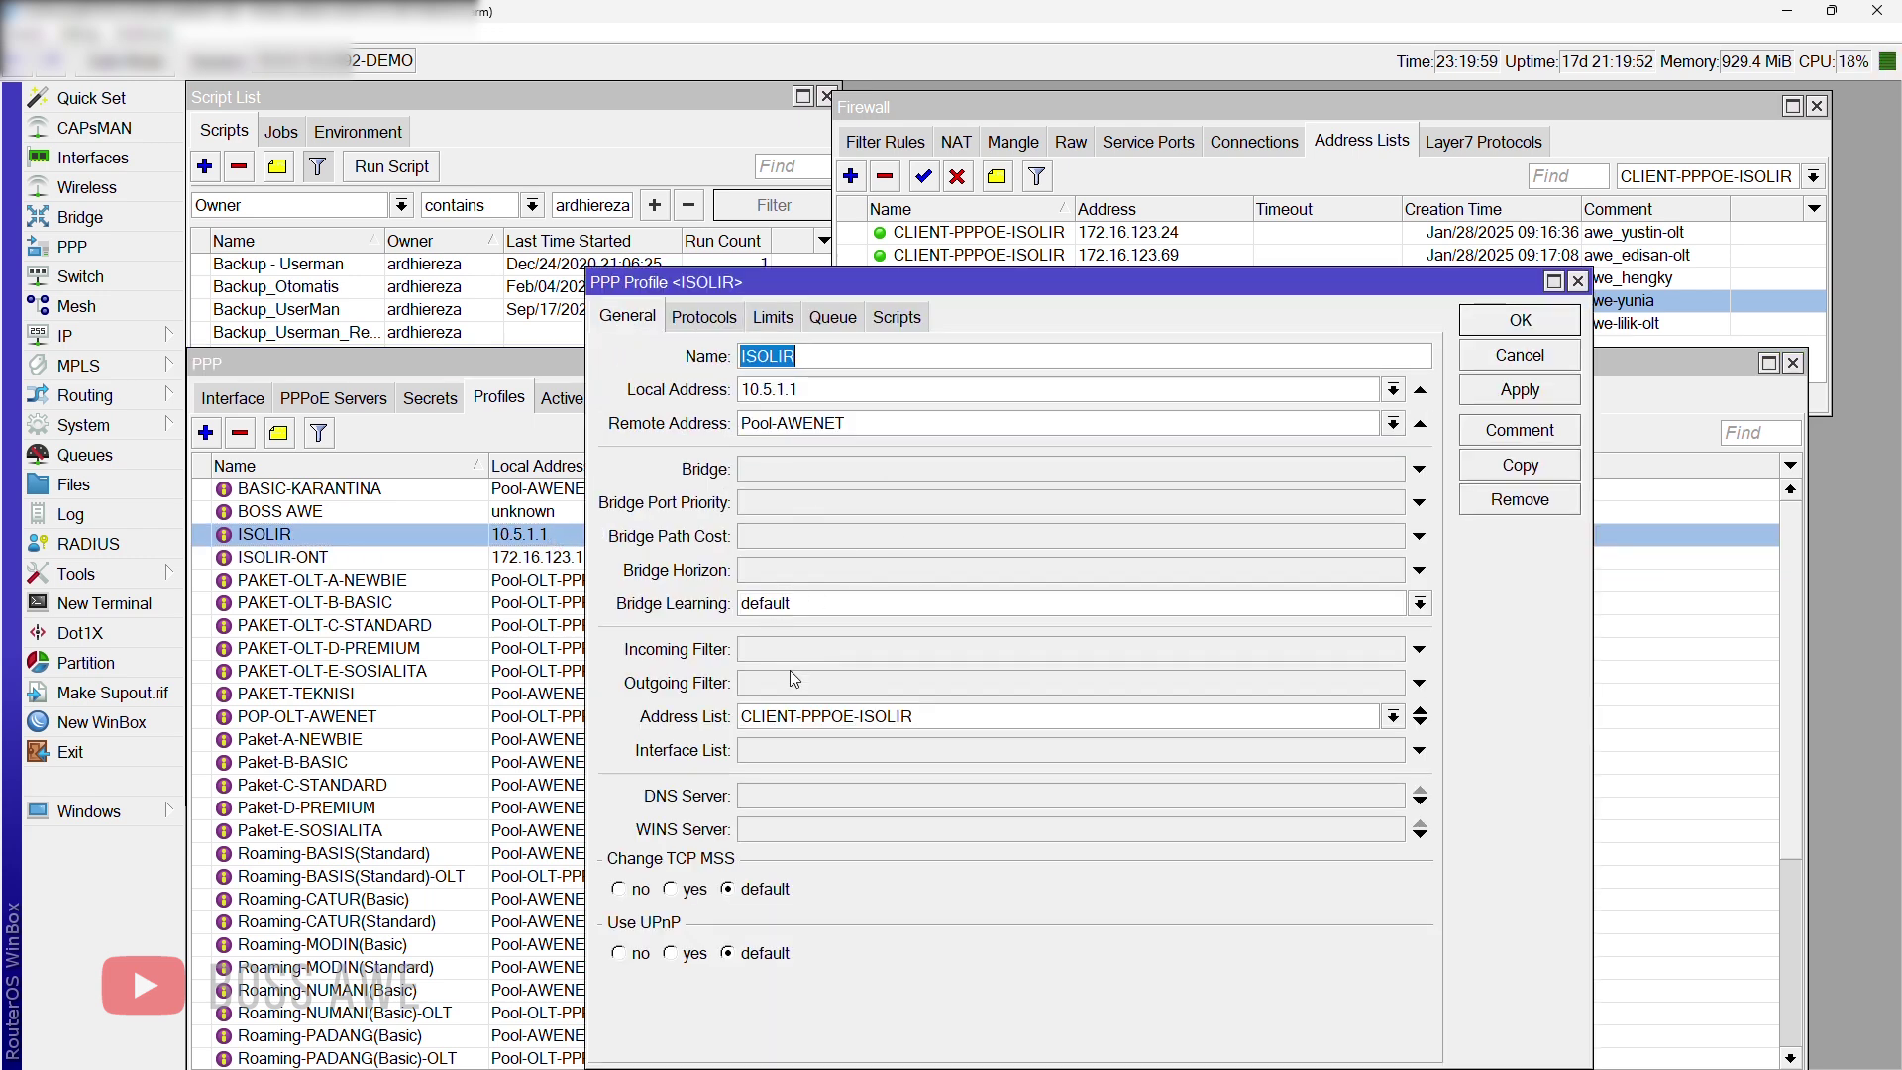
click(1578, 281)
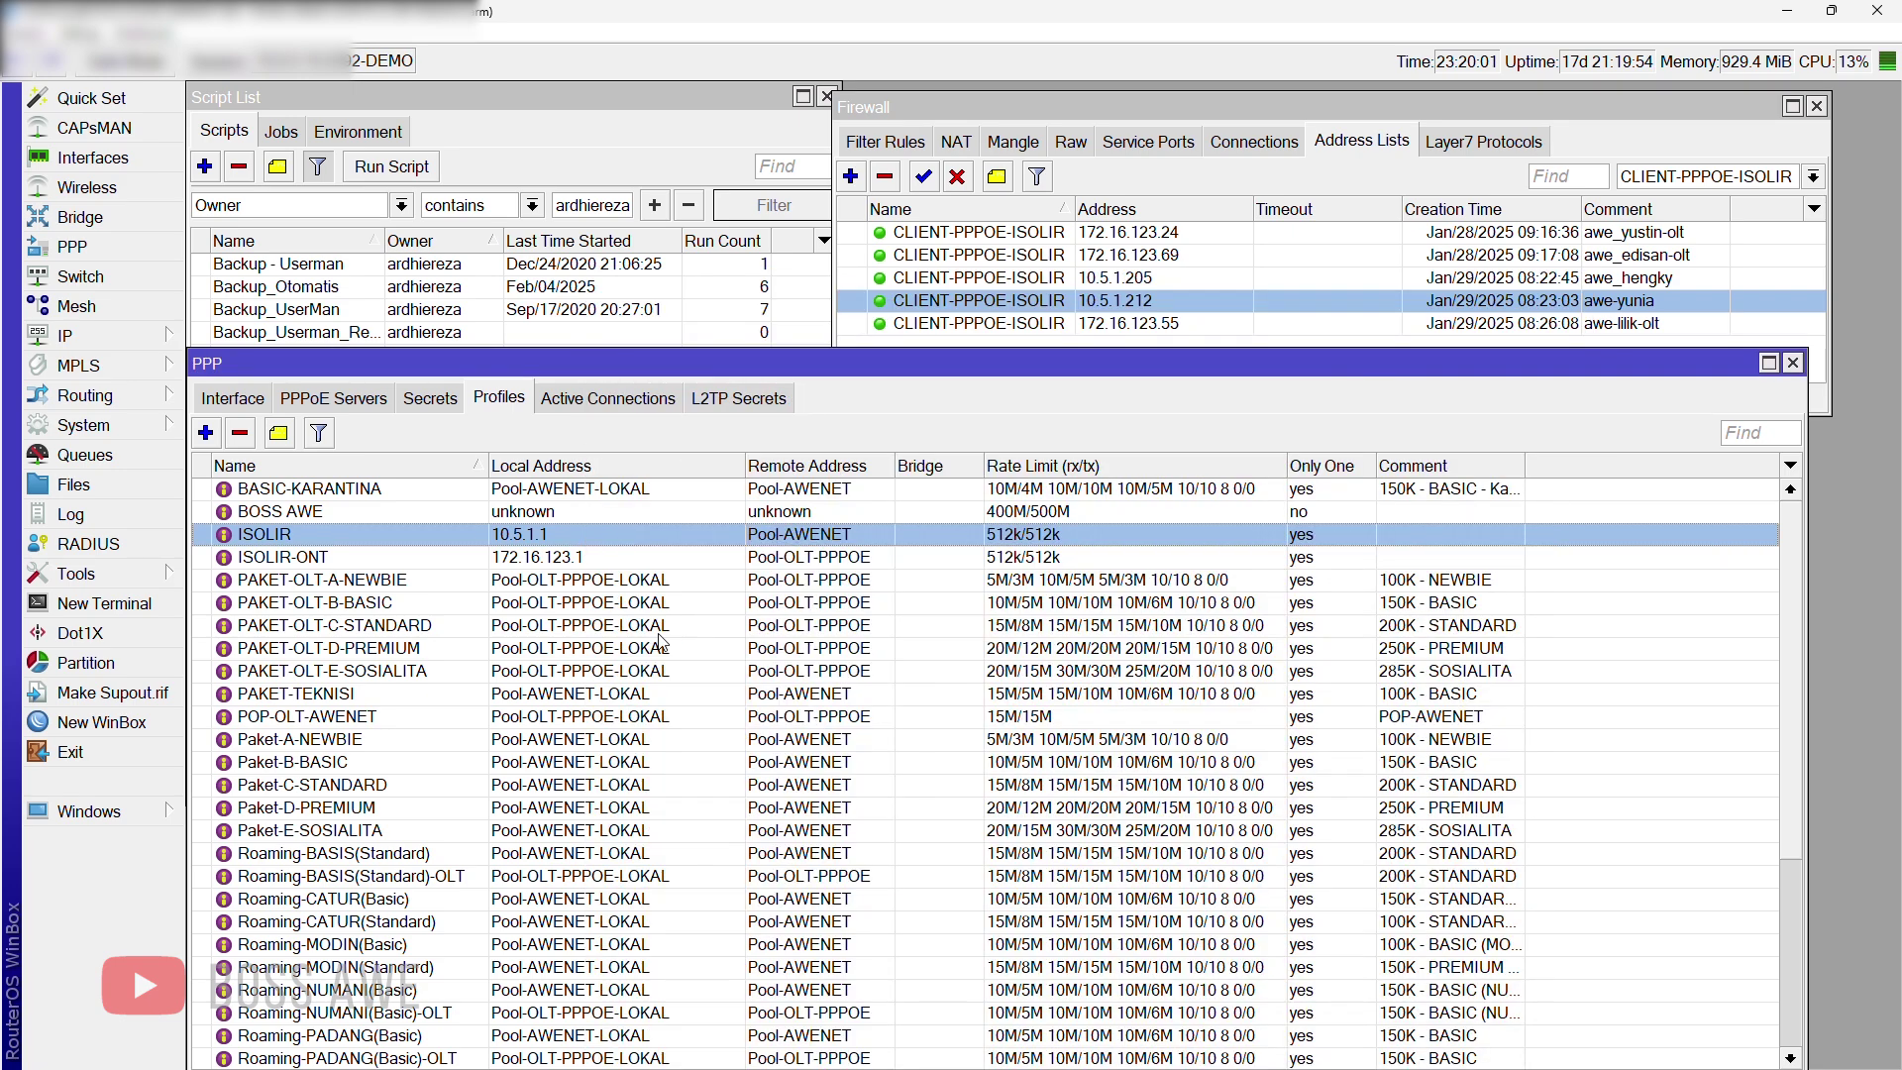
click(430, 399)
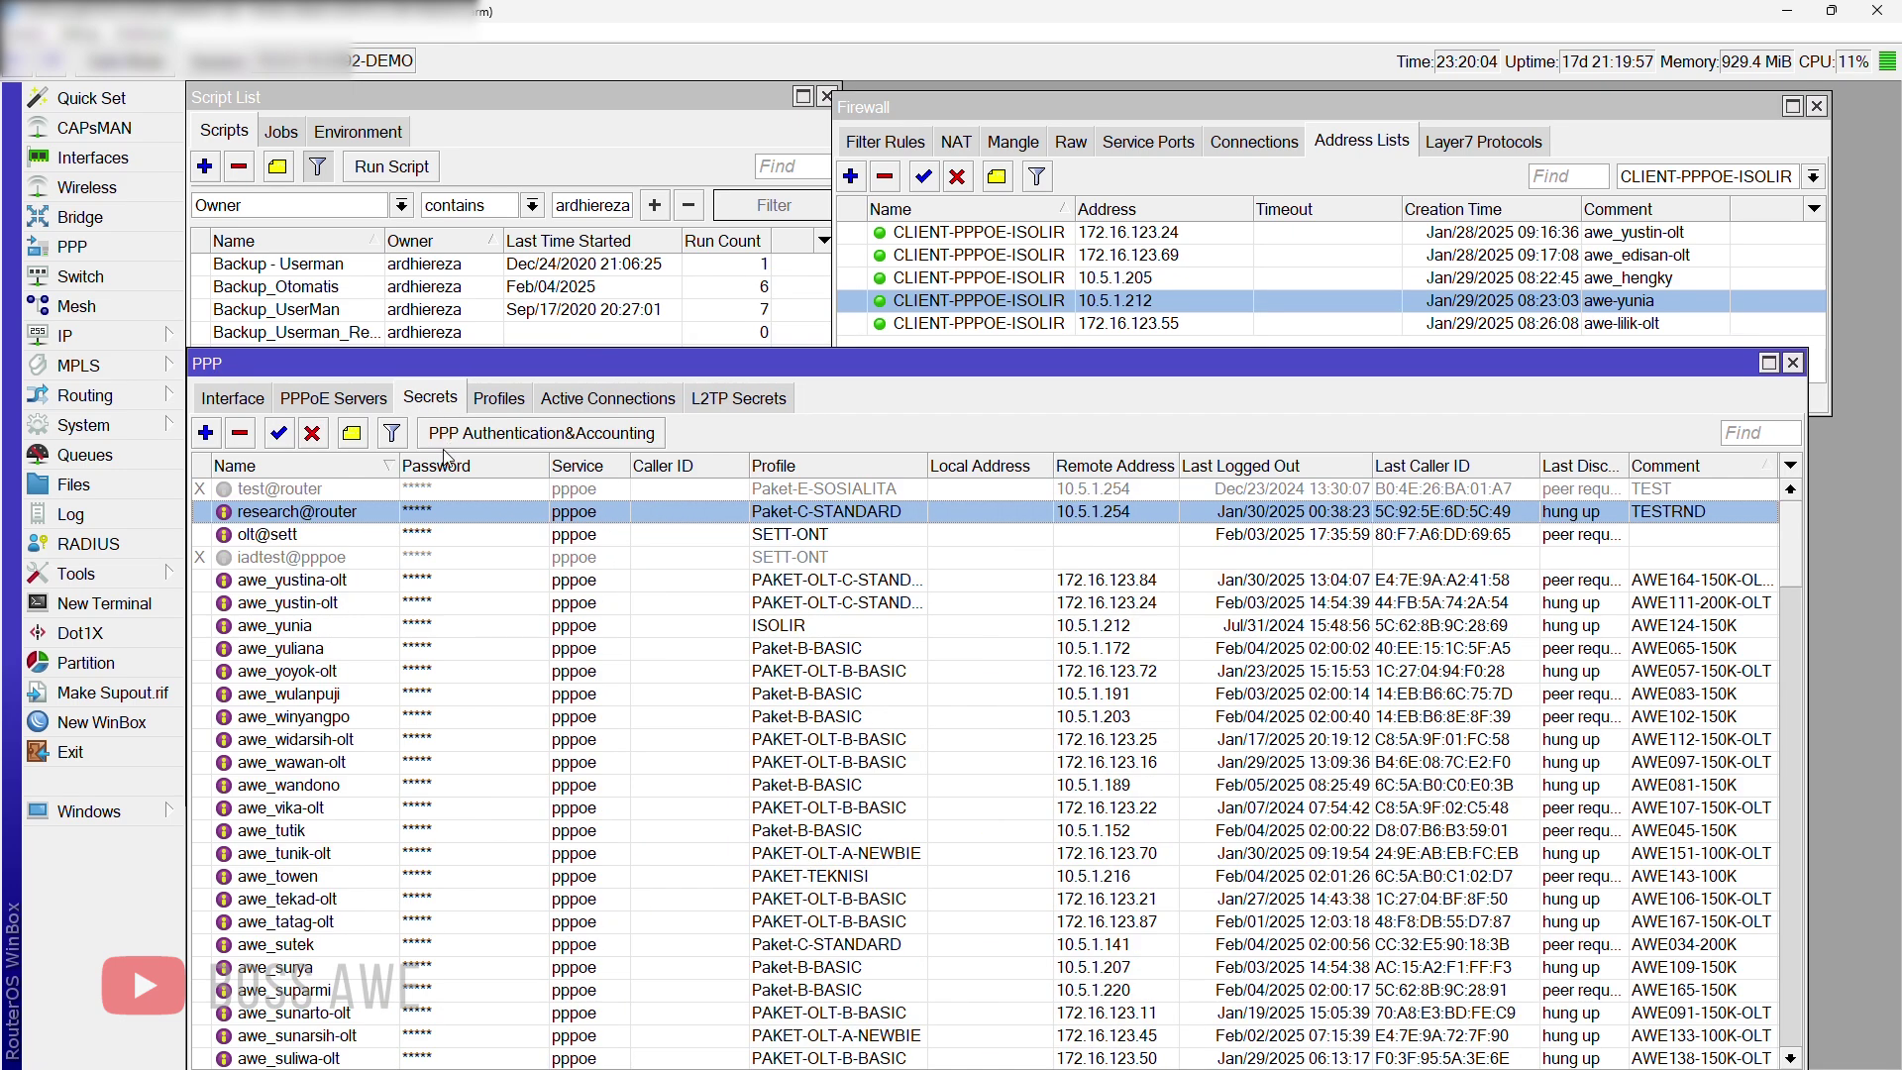
click(314, 534)
click(306, 516)
Step: Change research@router's profile from Paket-C-STANDARD to ISOLIR and confirm
double_click(869, 515)
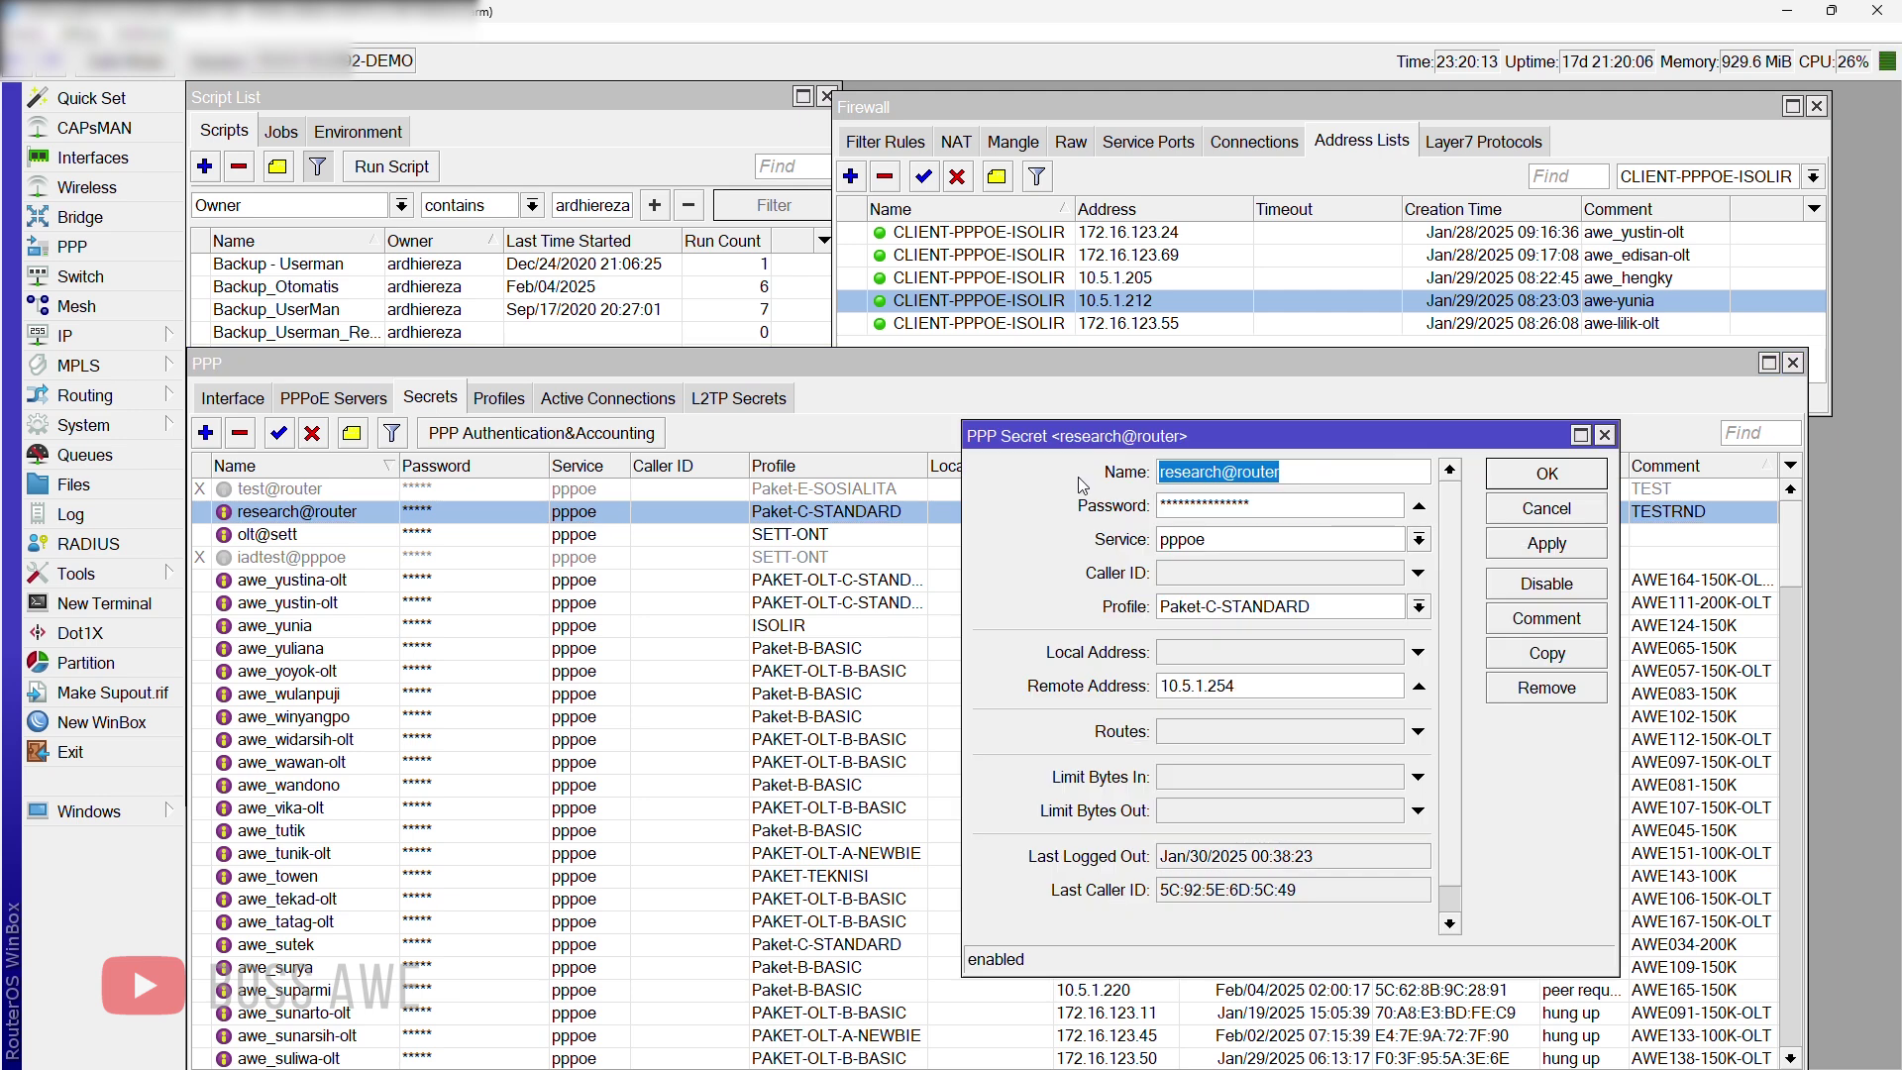
drag(1192, 446, 799, 436)
click(877, 605)
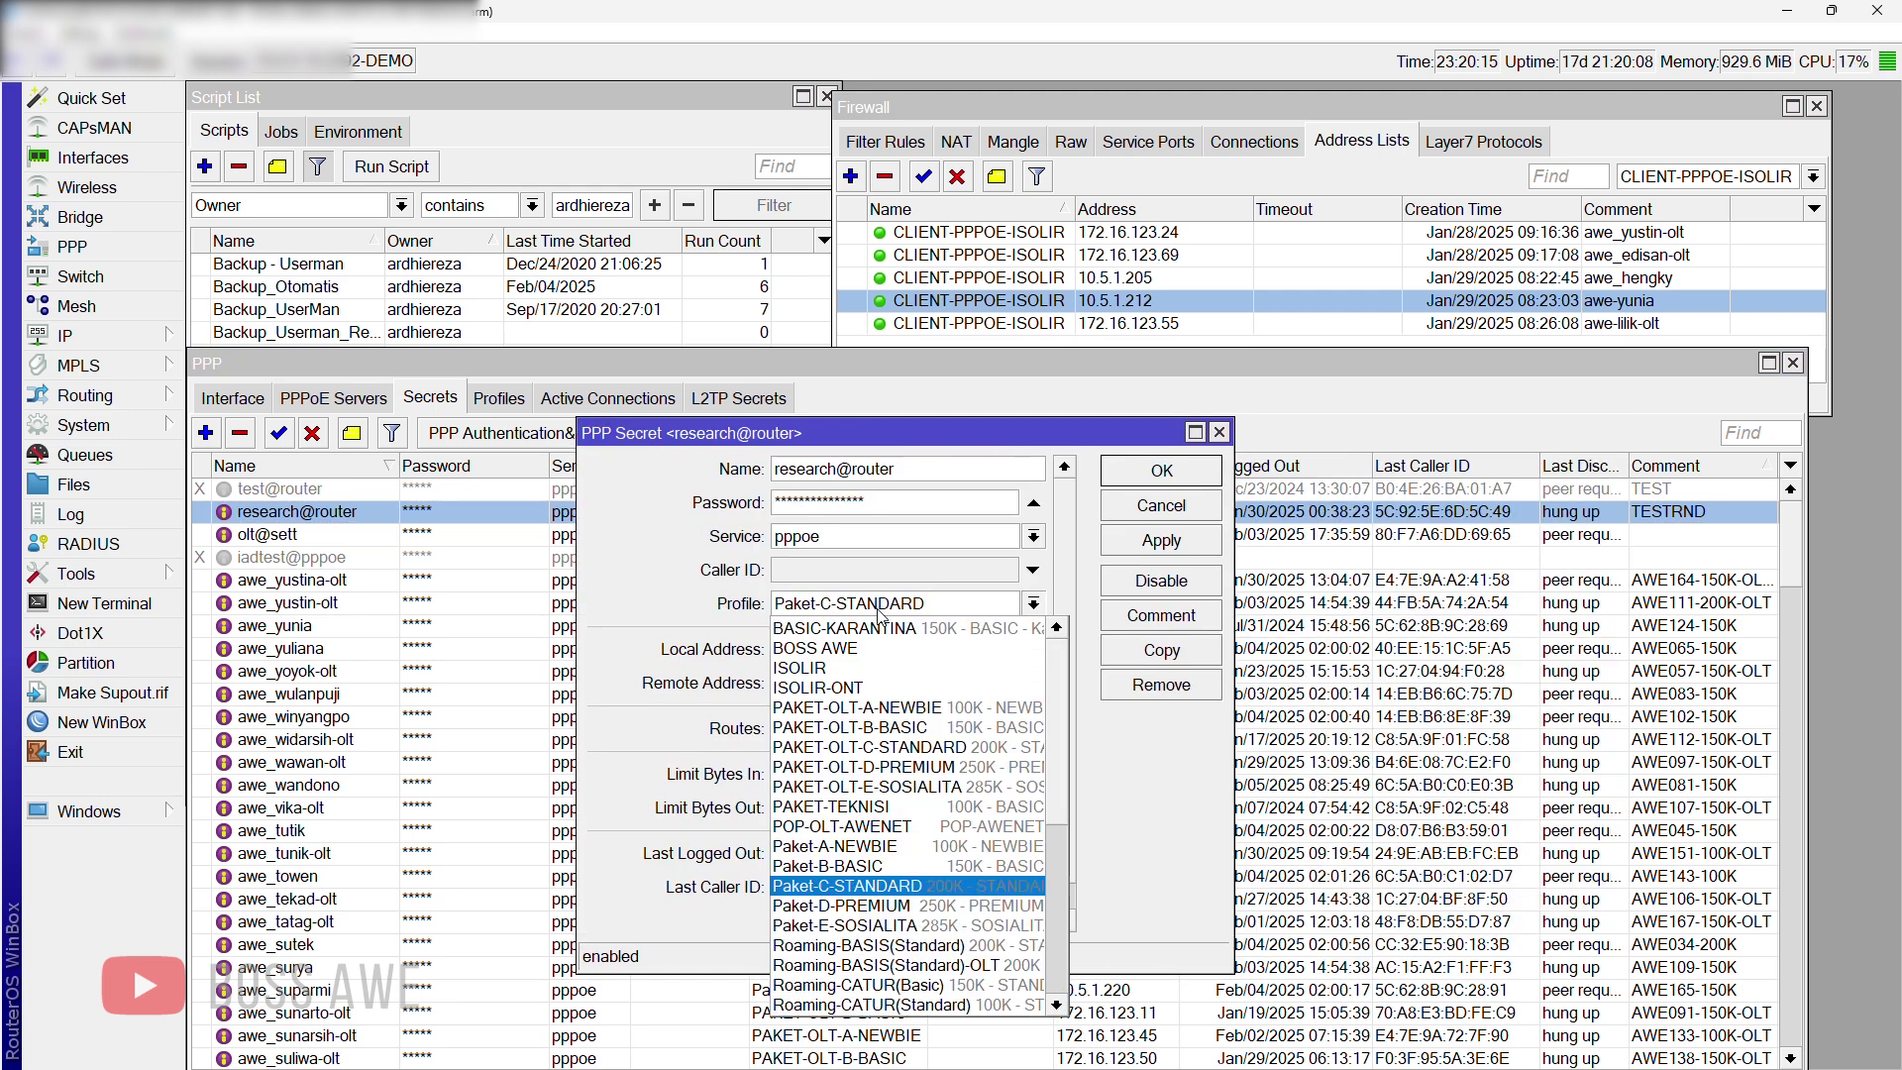
click(877, 605)
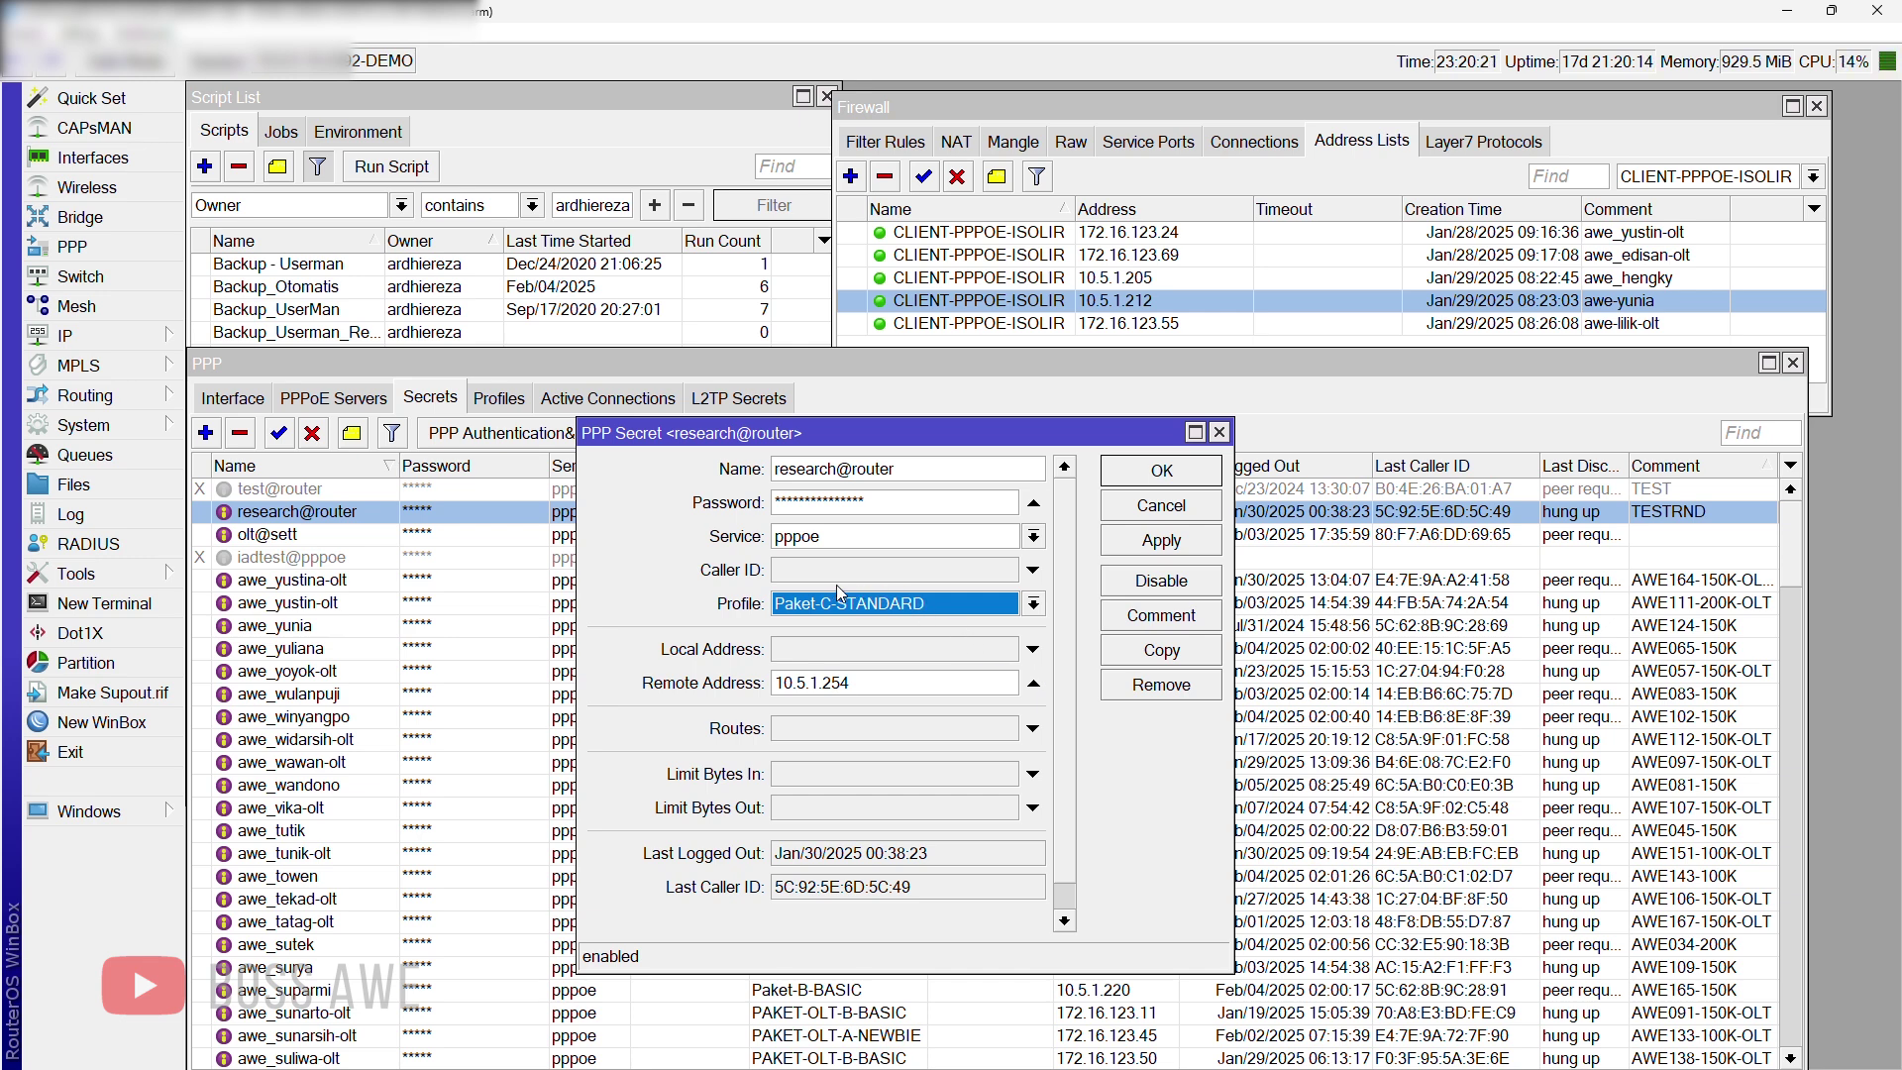
click(814, 605)
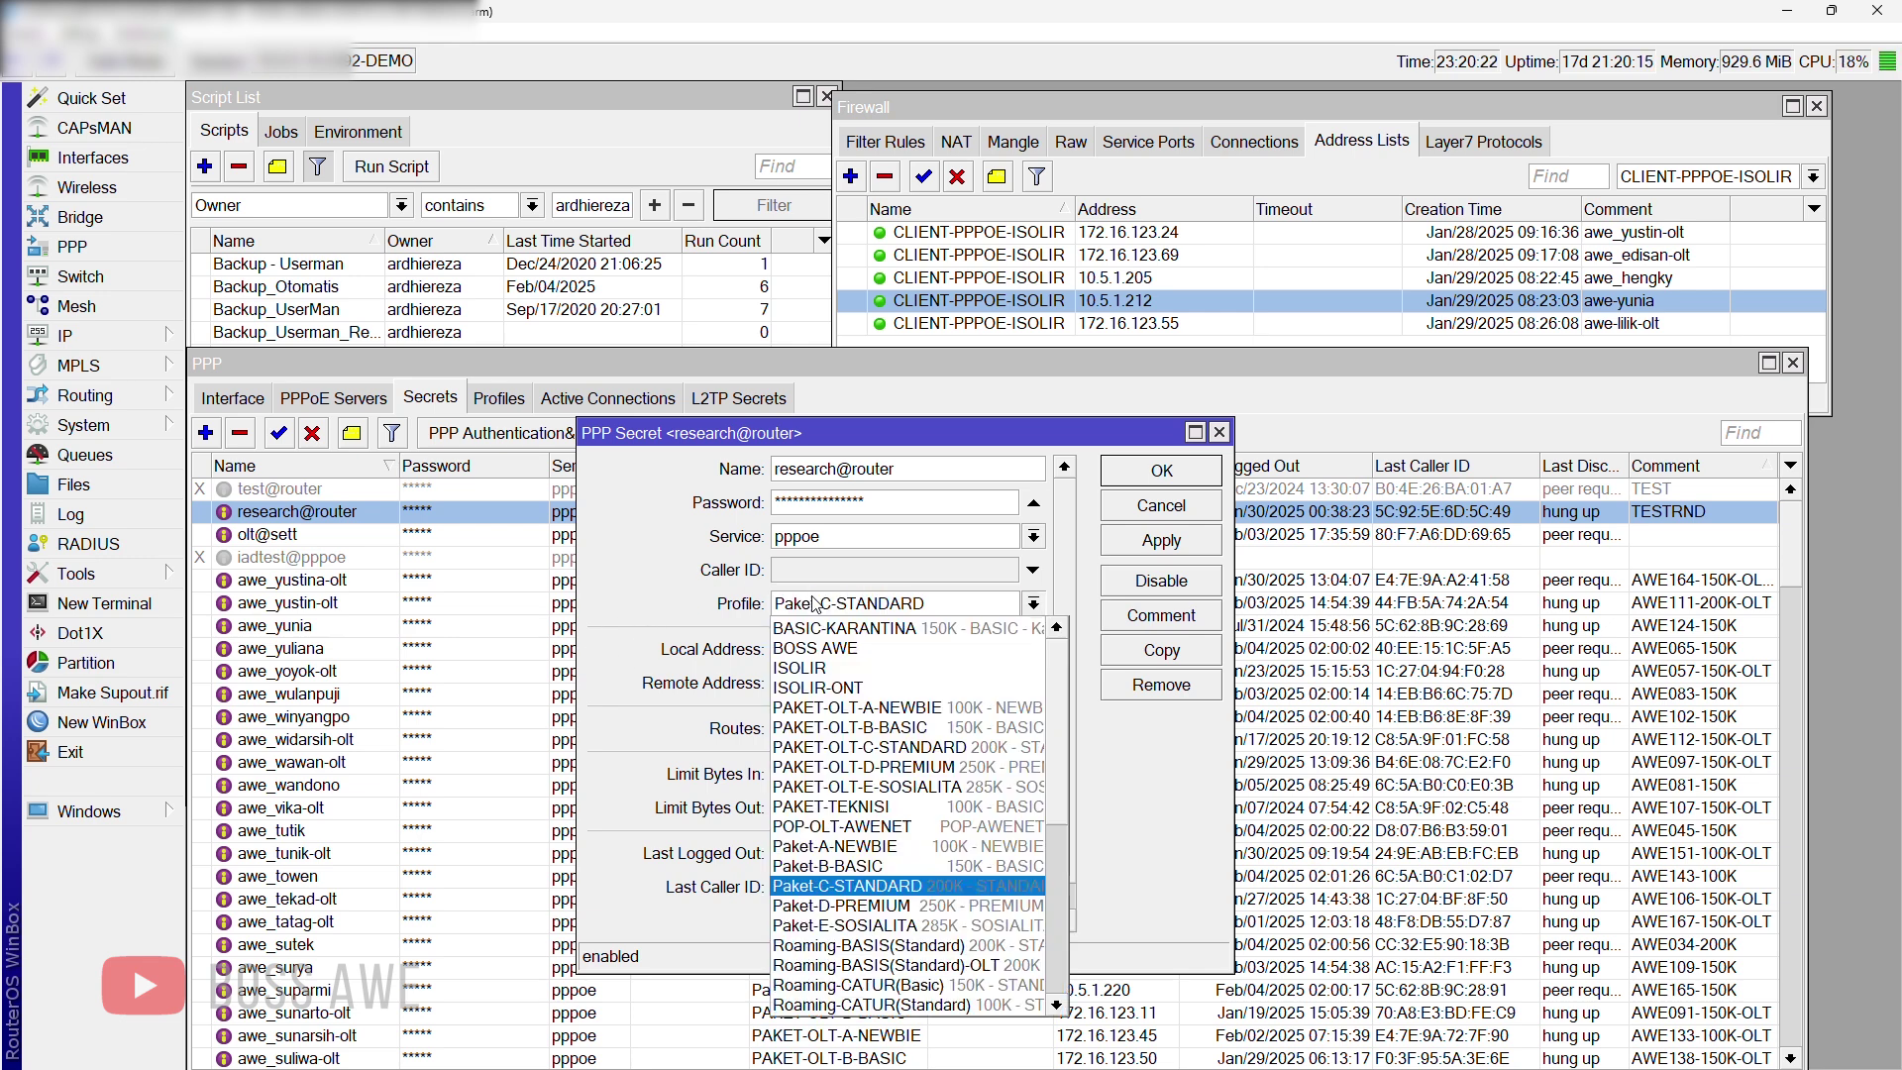
click(837, 669)
click(1163, 475)
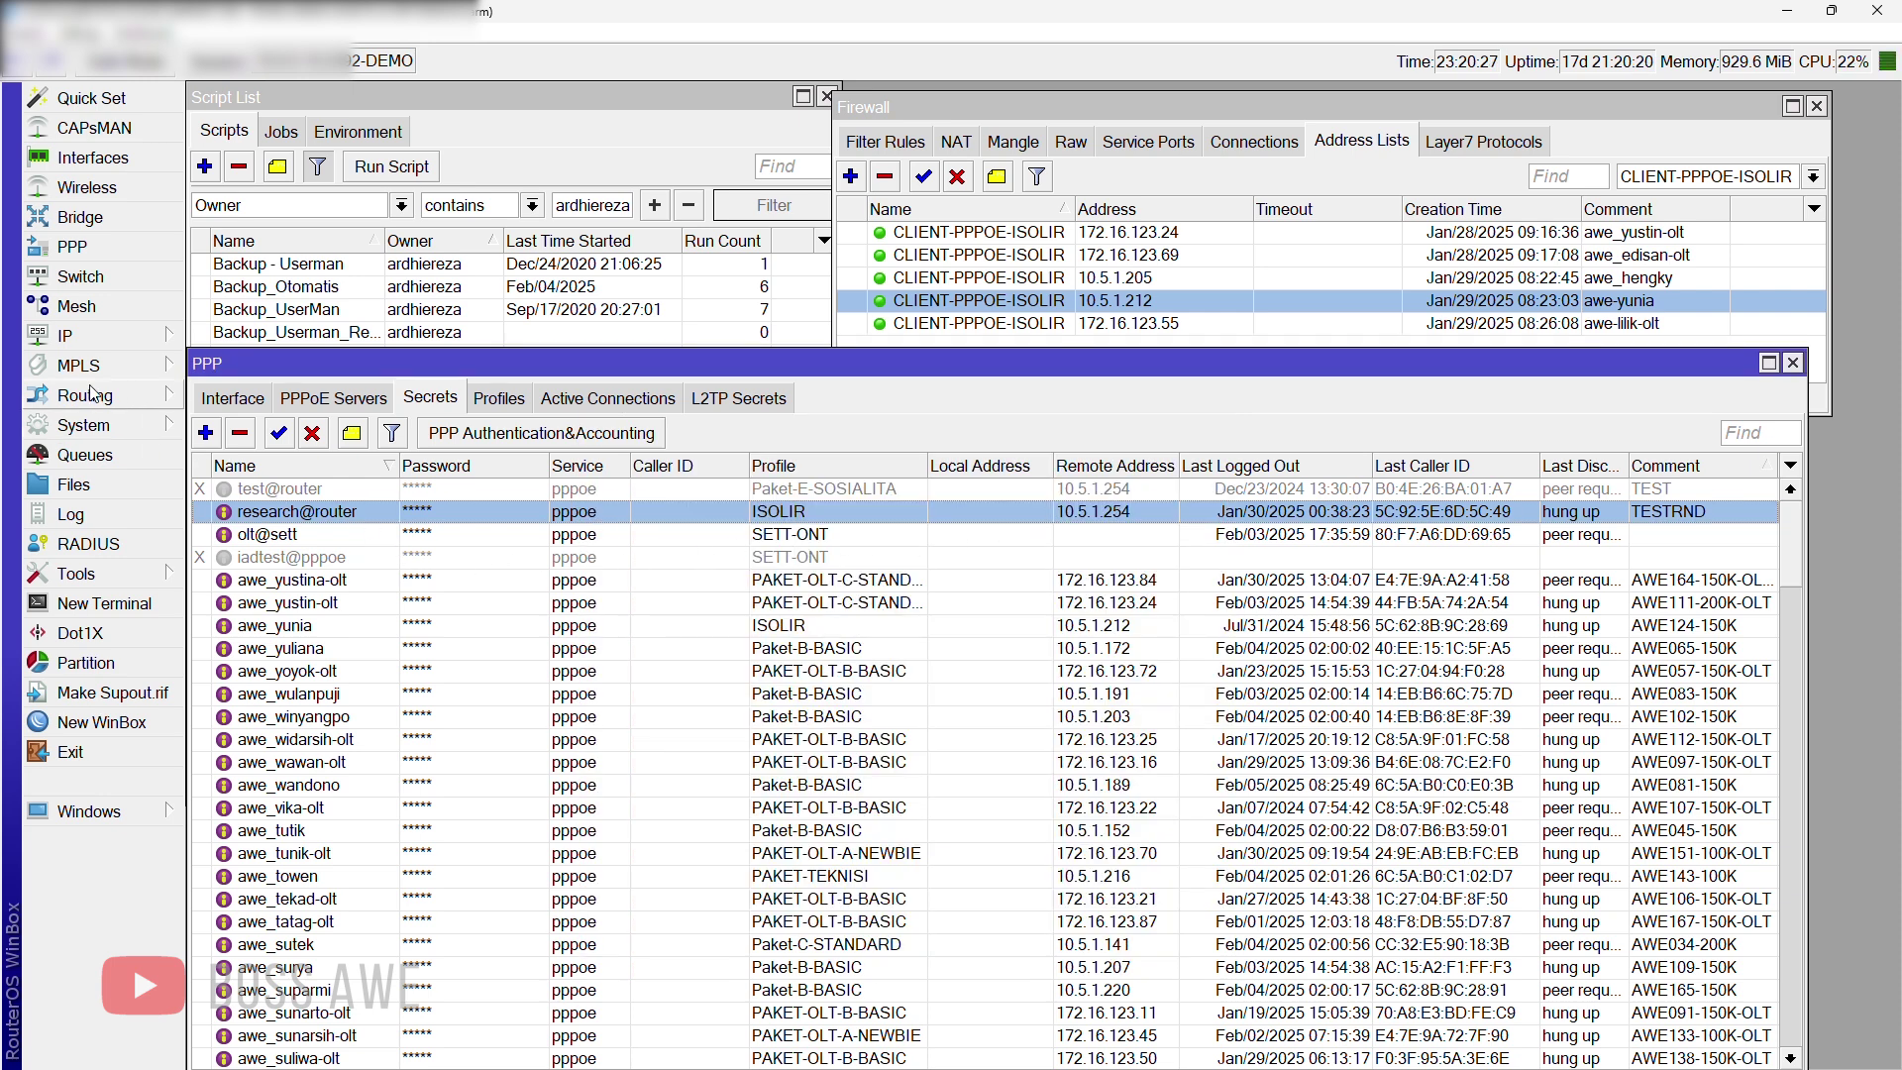
click(87, 425)
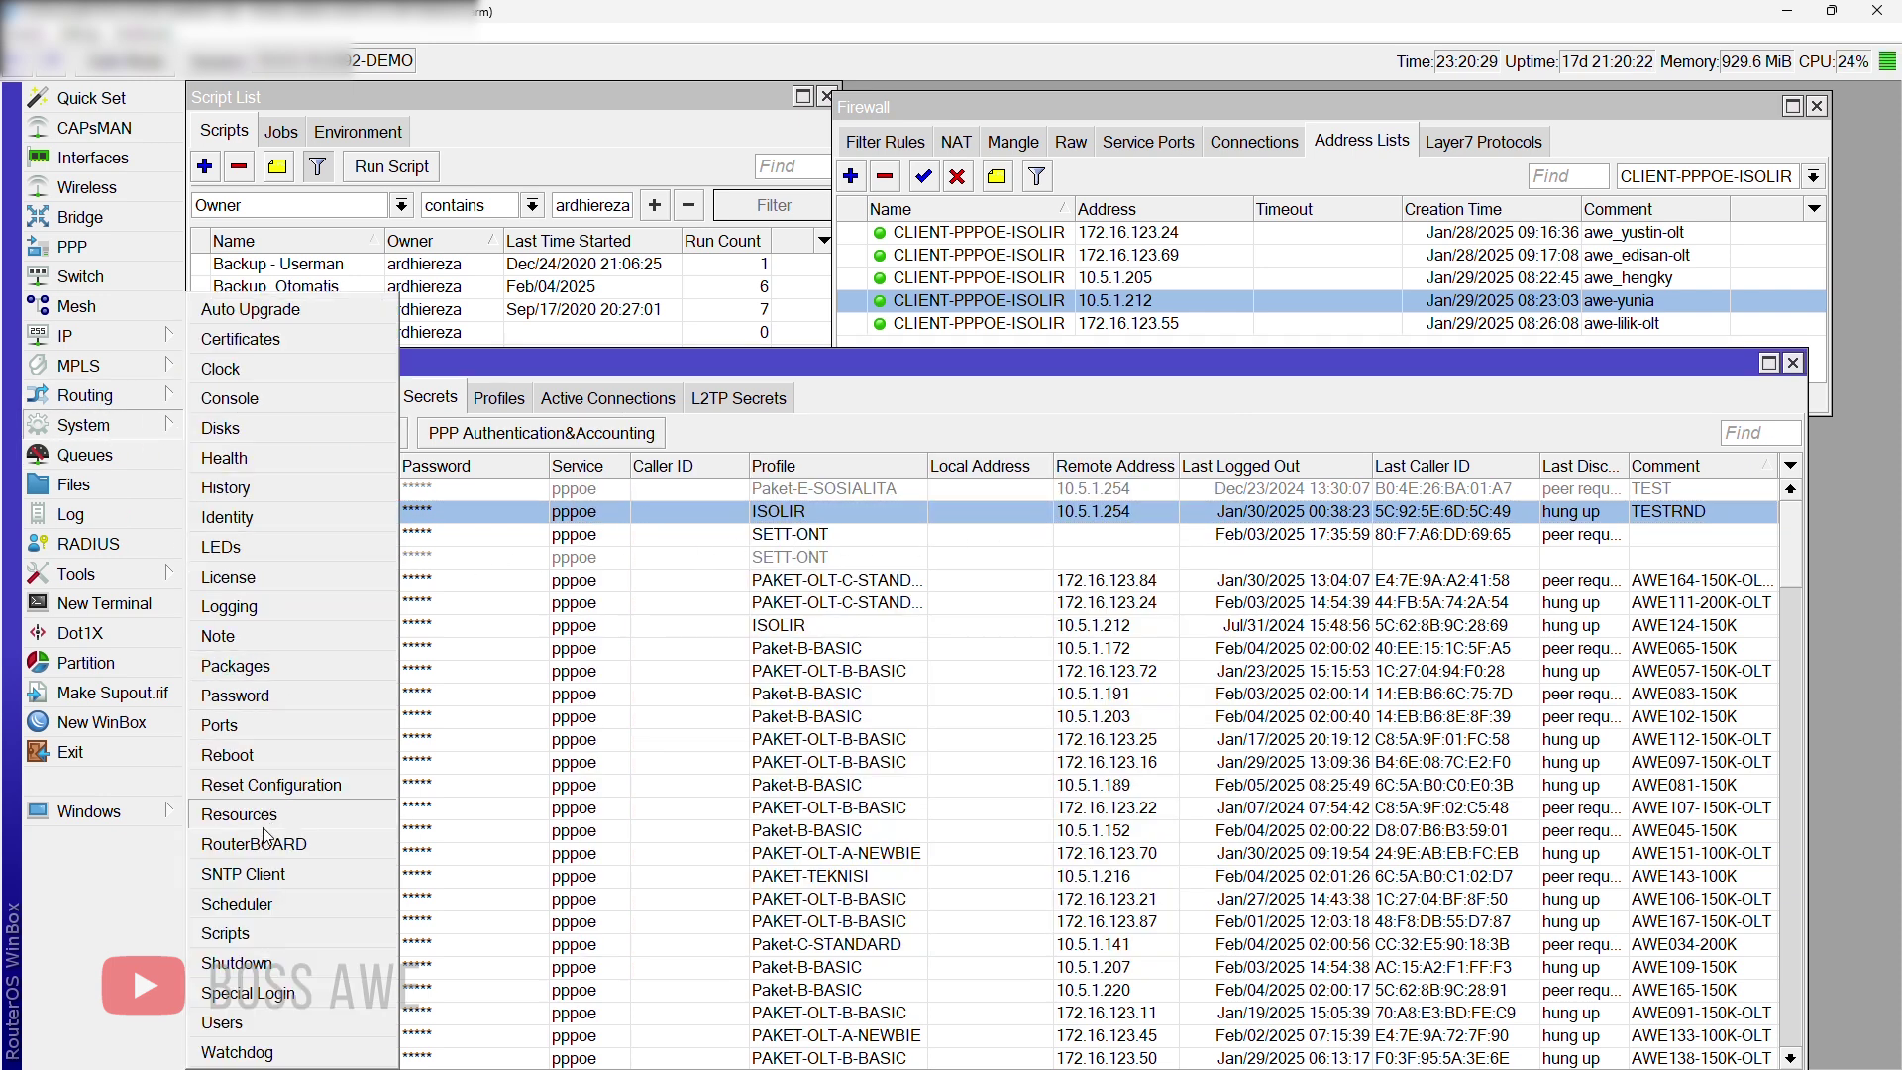
Step: Review the ISOLIR CLIENT scheduler task's On Event script, then return to PPP secrets
click(233, 903)
scroll(882, 572, down, 1)
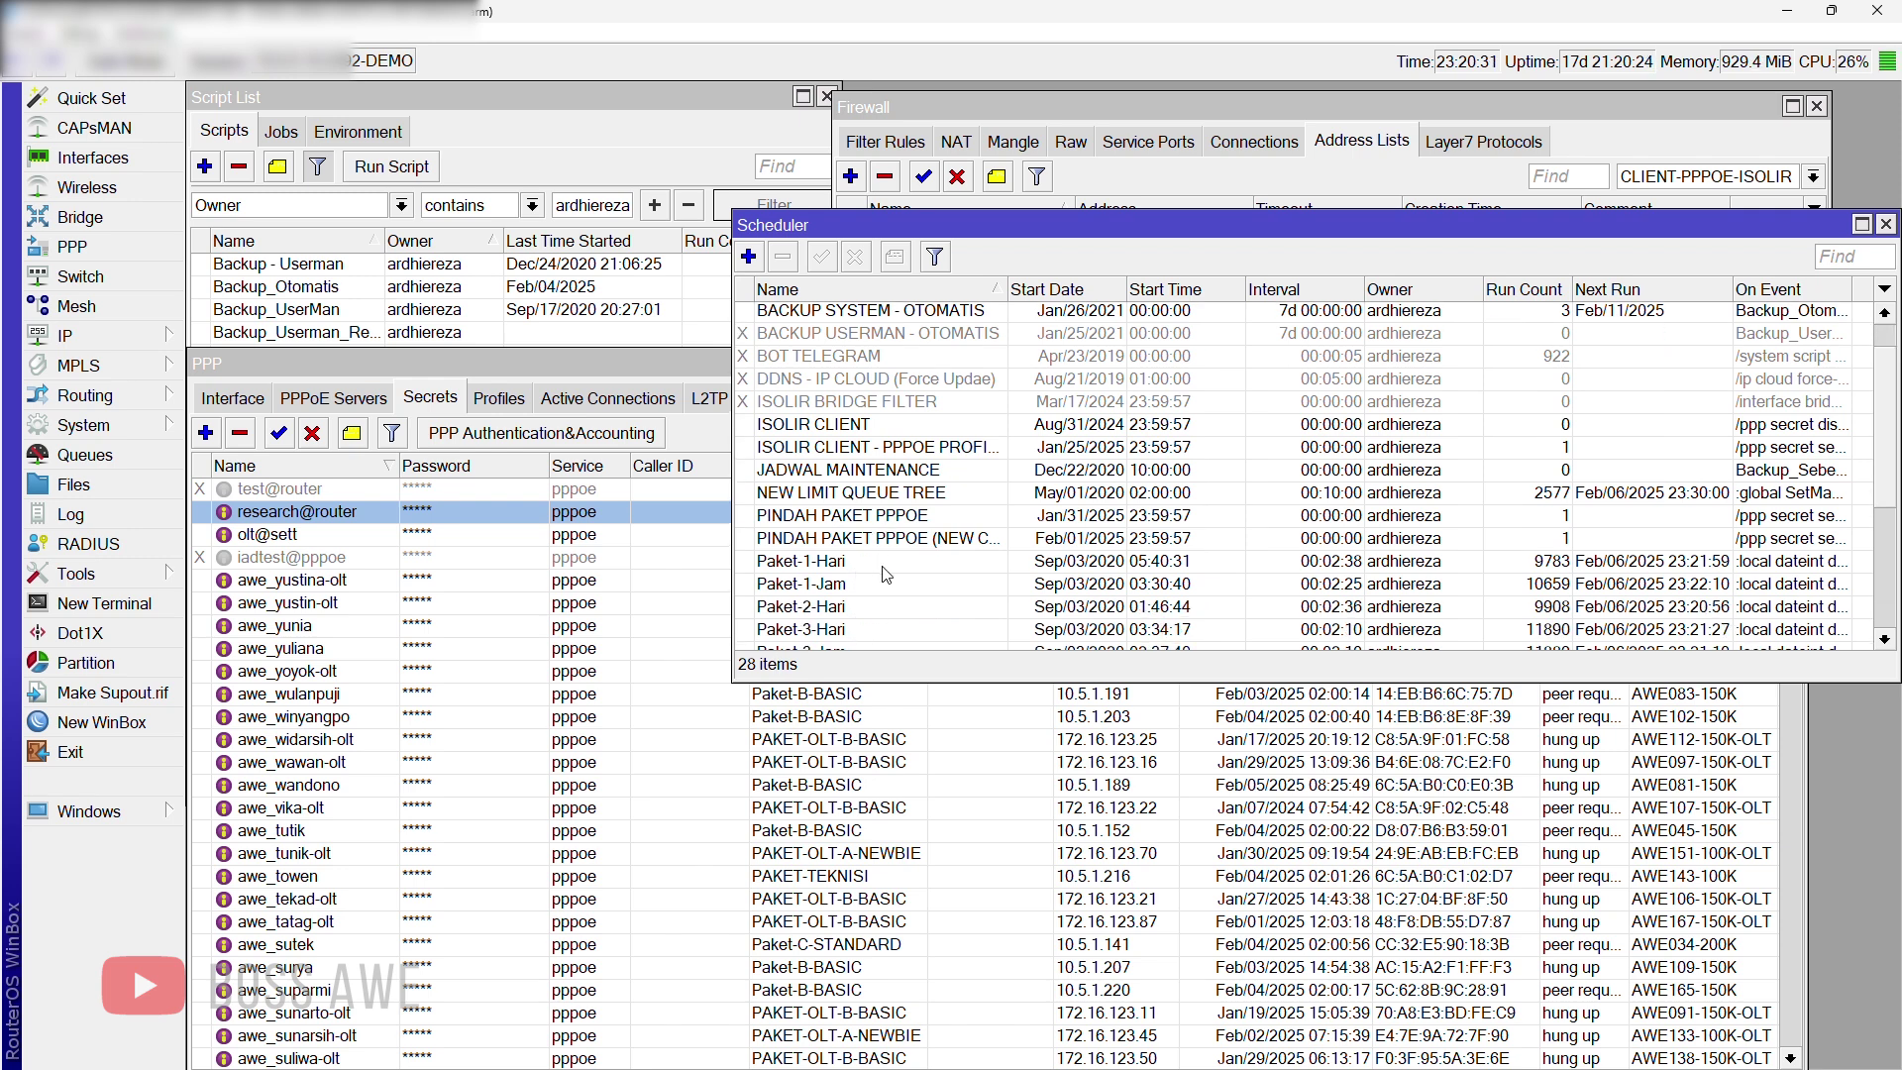
double_click(845, 426)
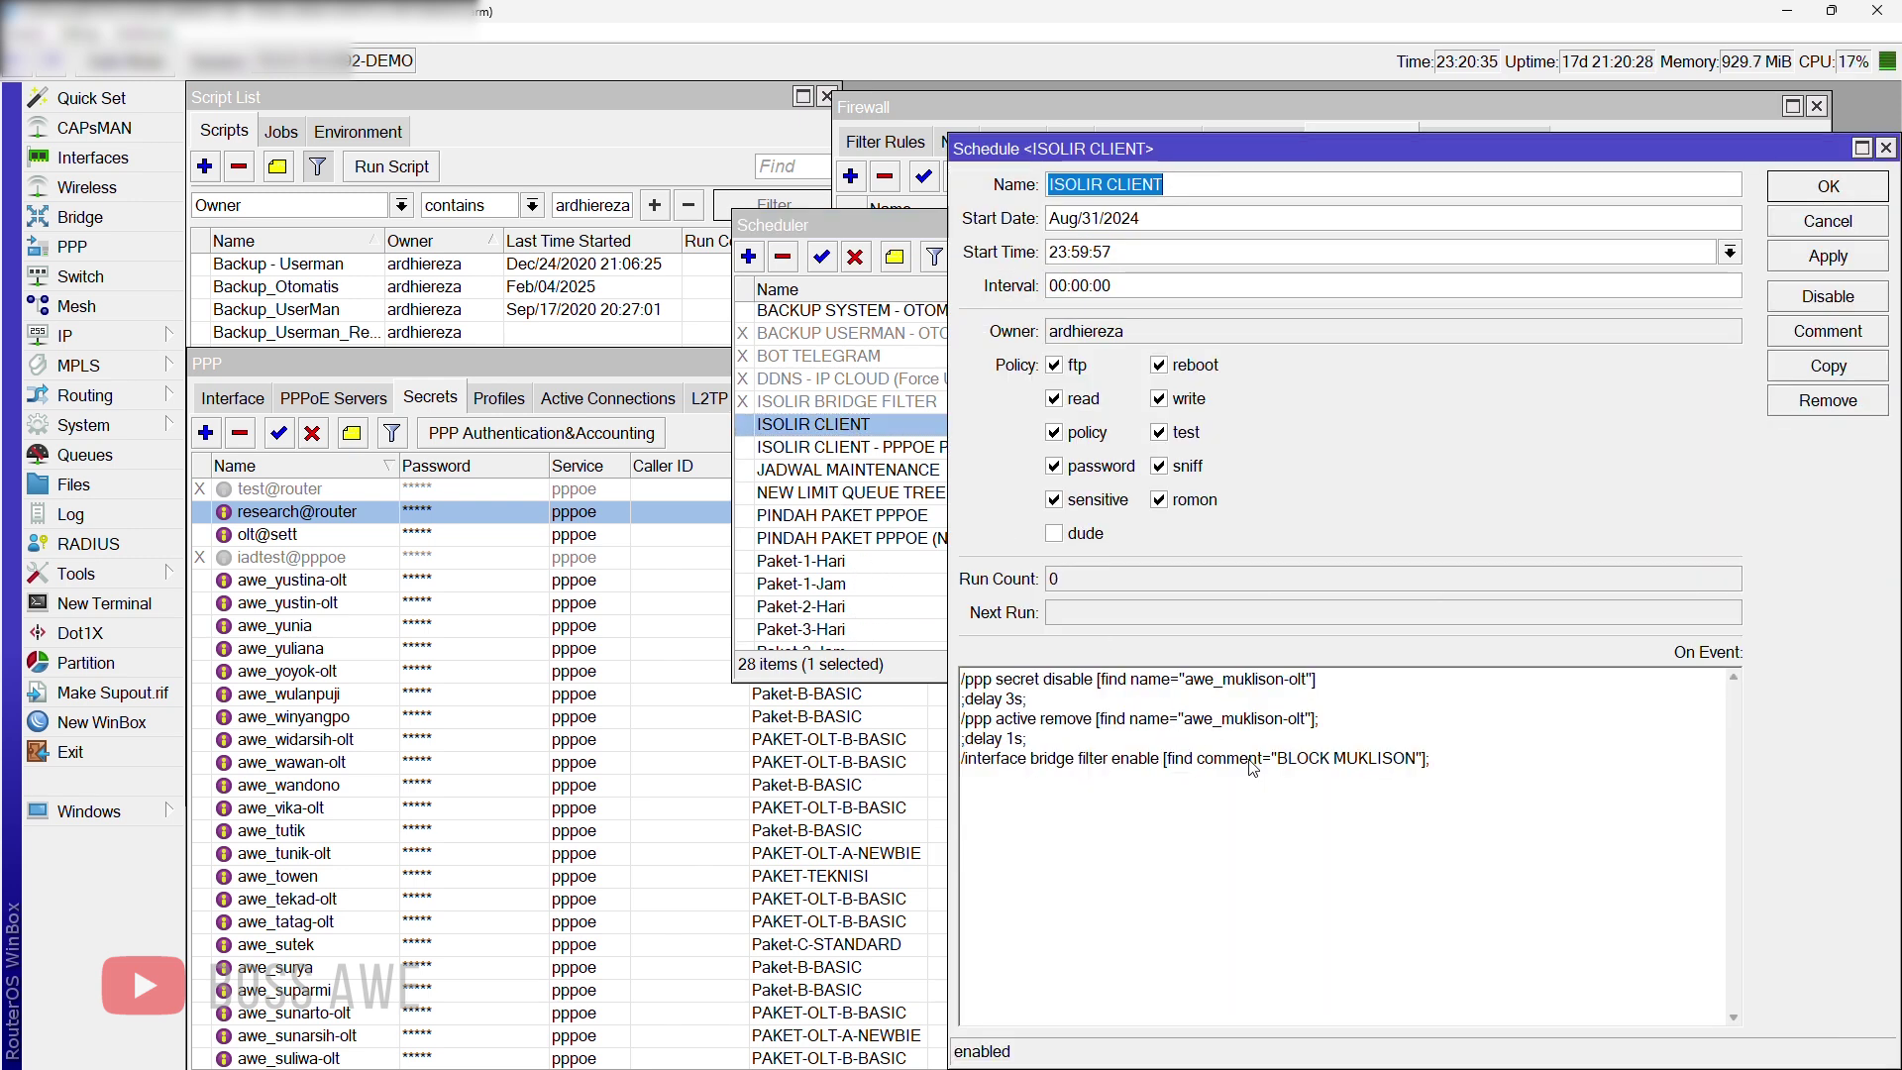
click(1885, 148)
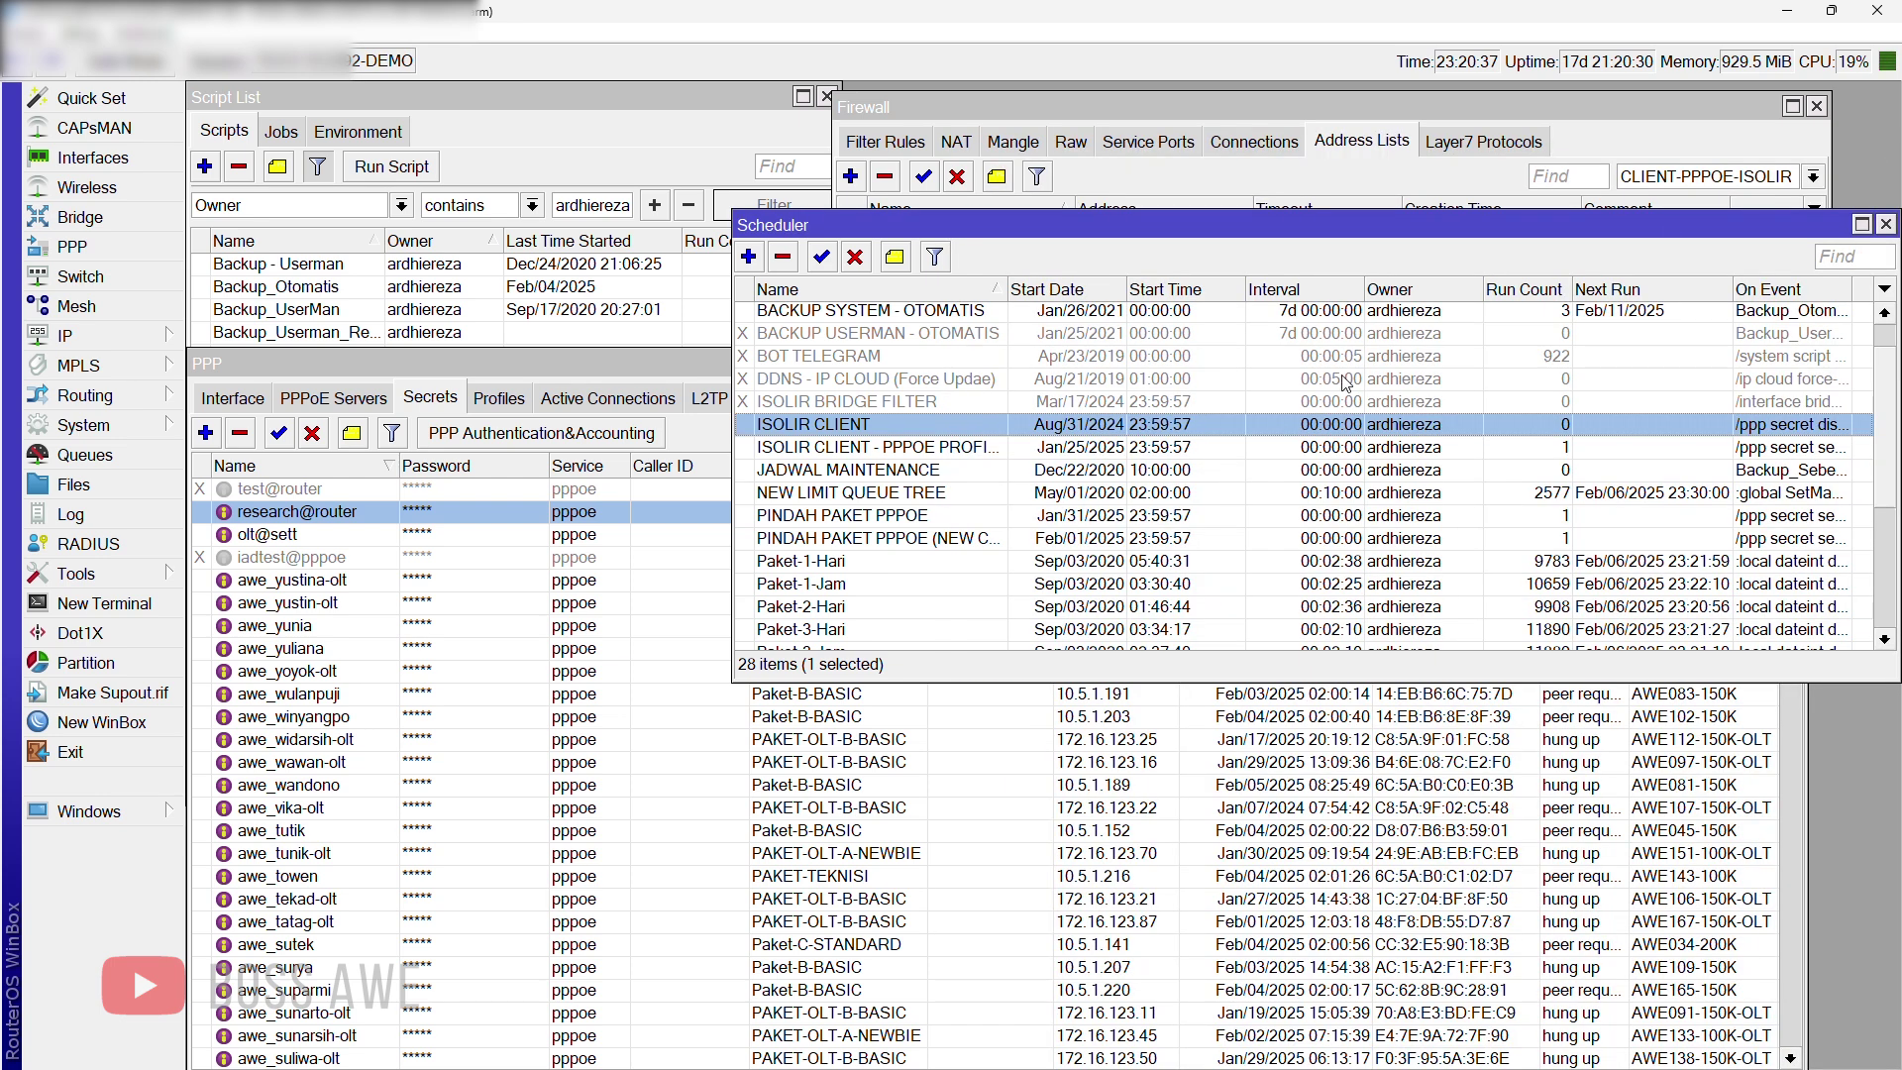
click(671, 525)
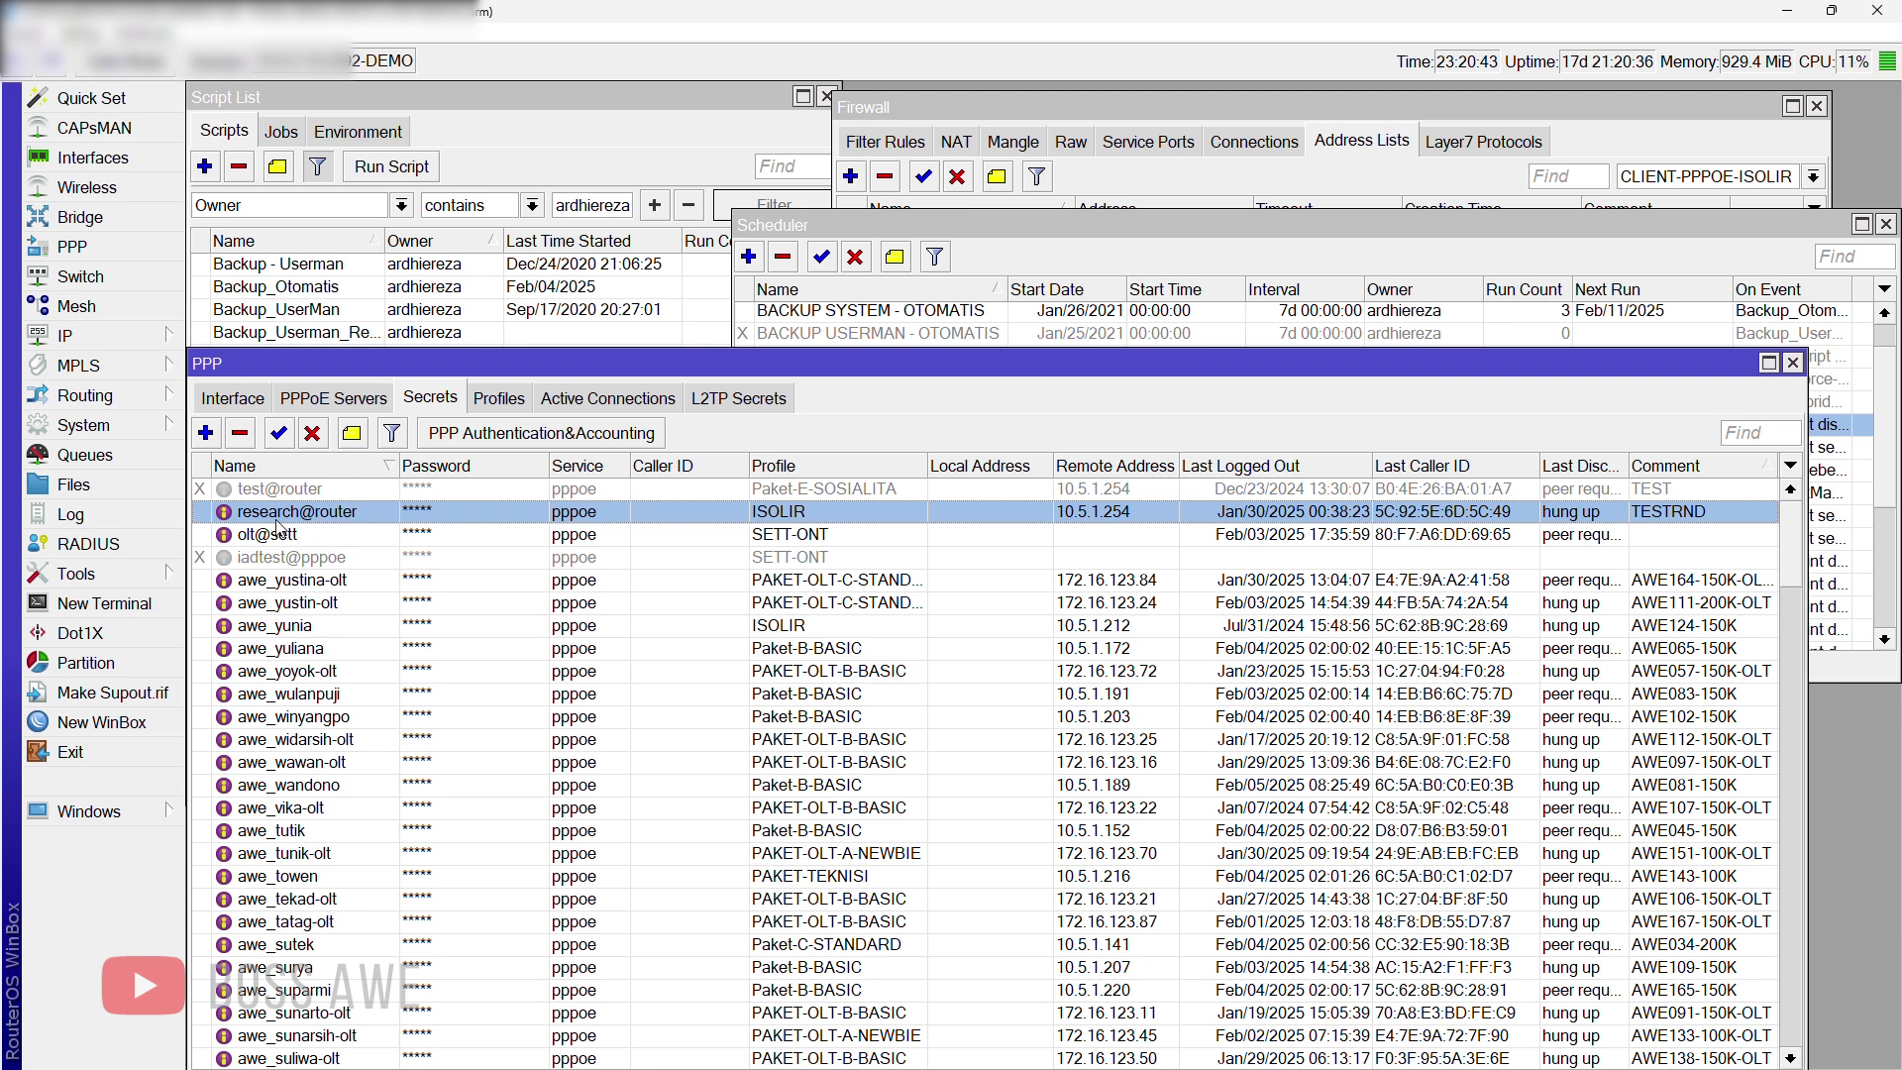
Step: Look through research@router's profile choices and close the secret without changes
double_click(800, 522)
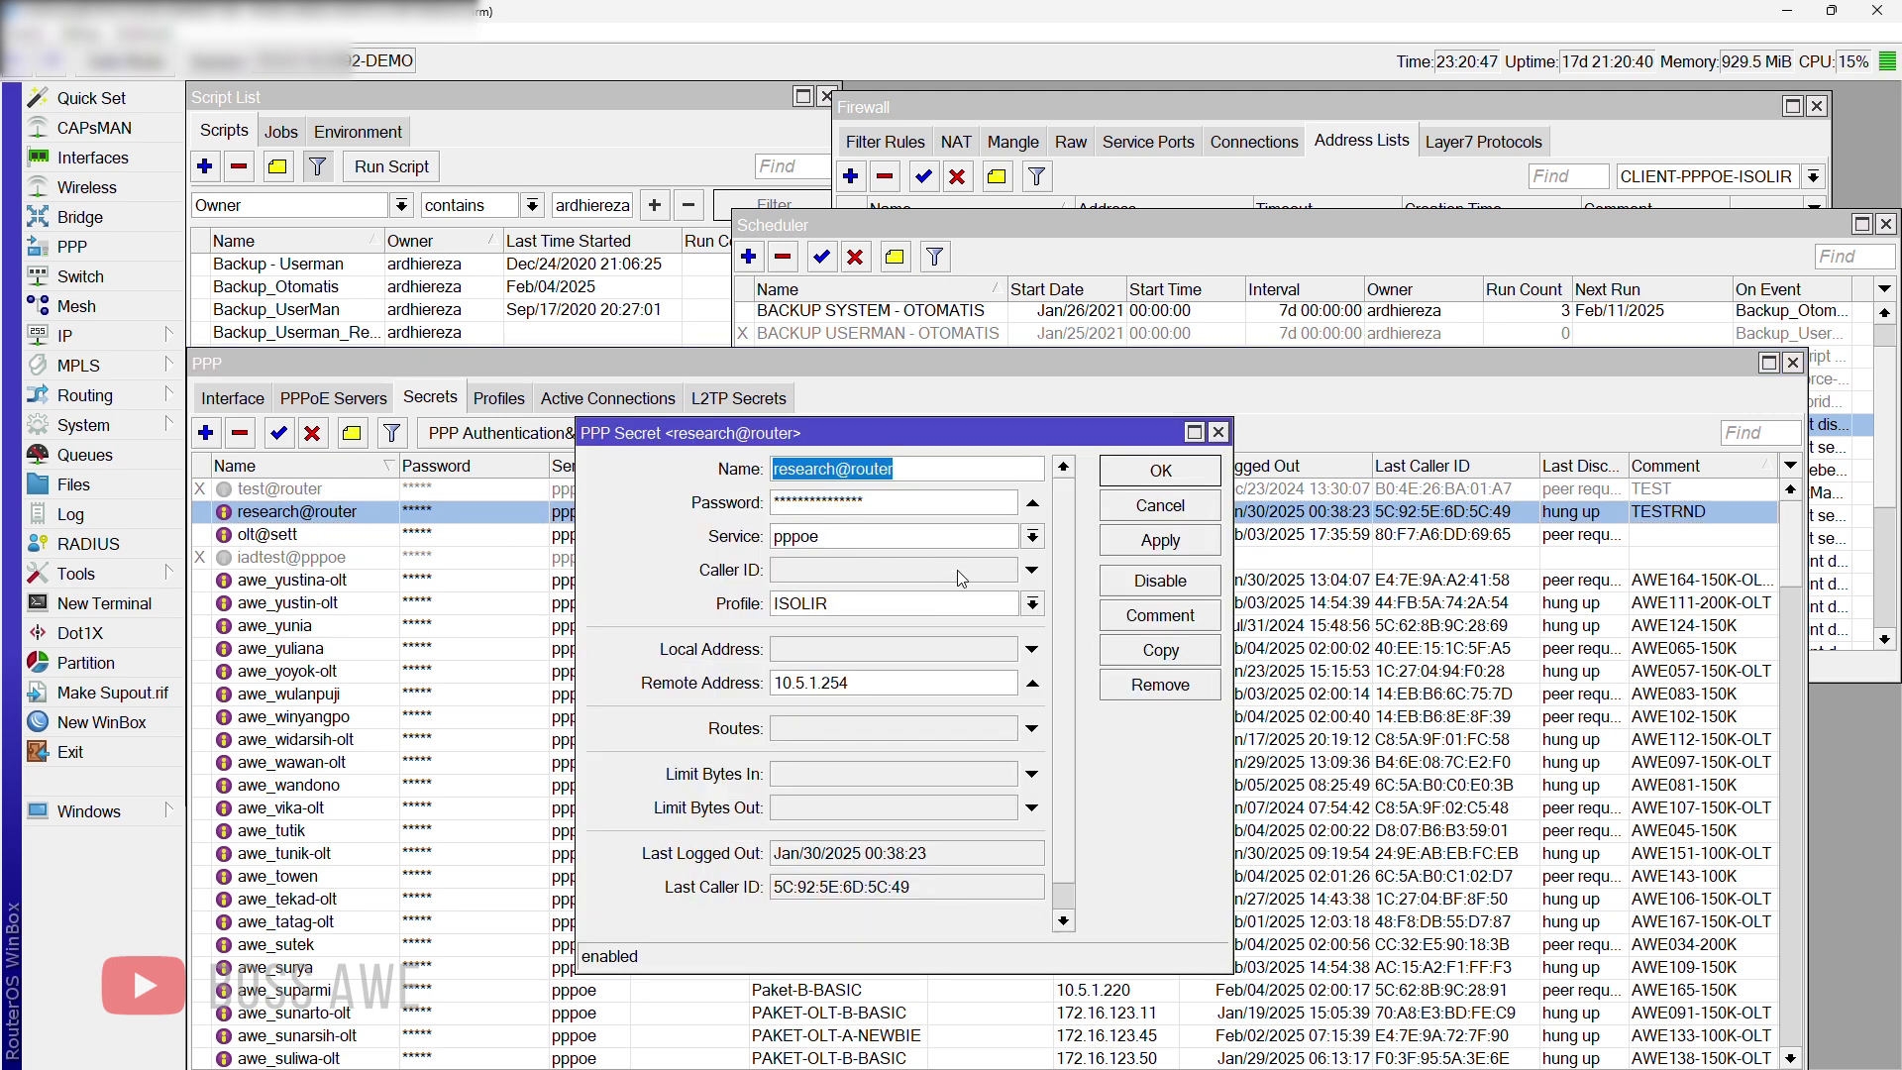
click(973, 613)
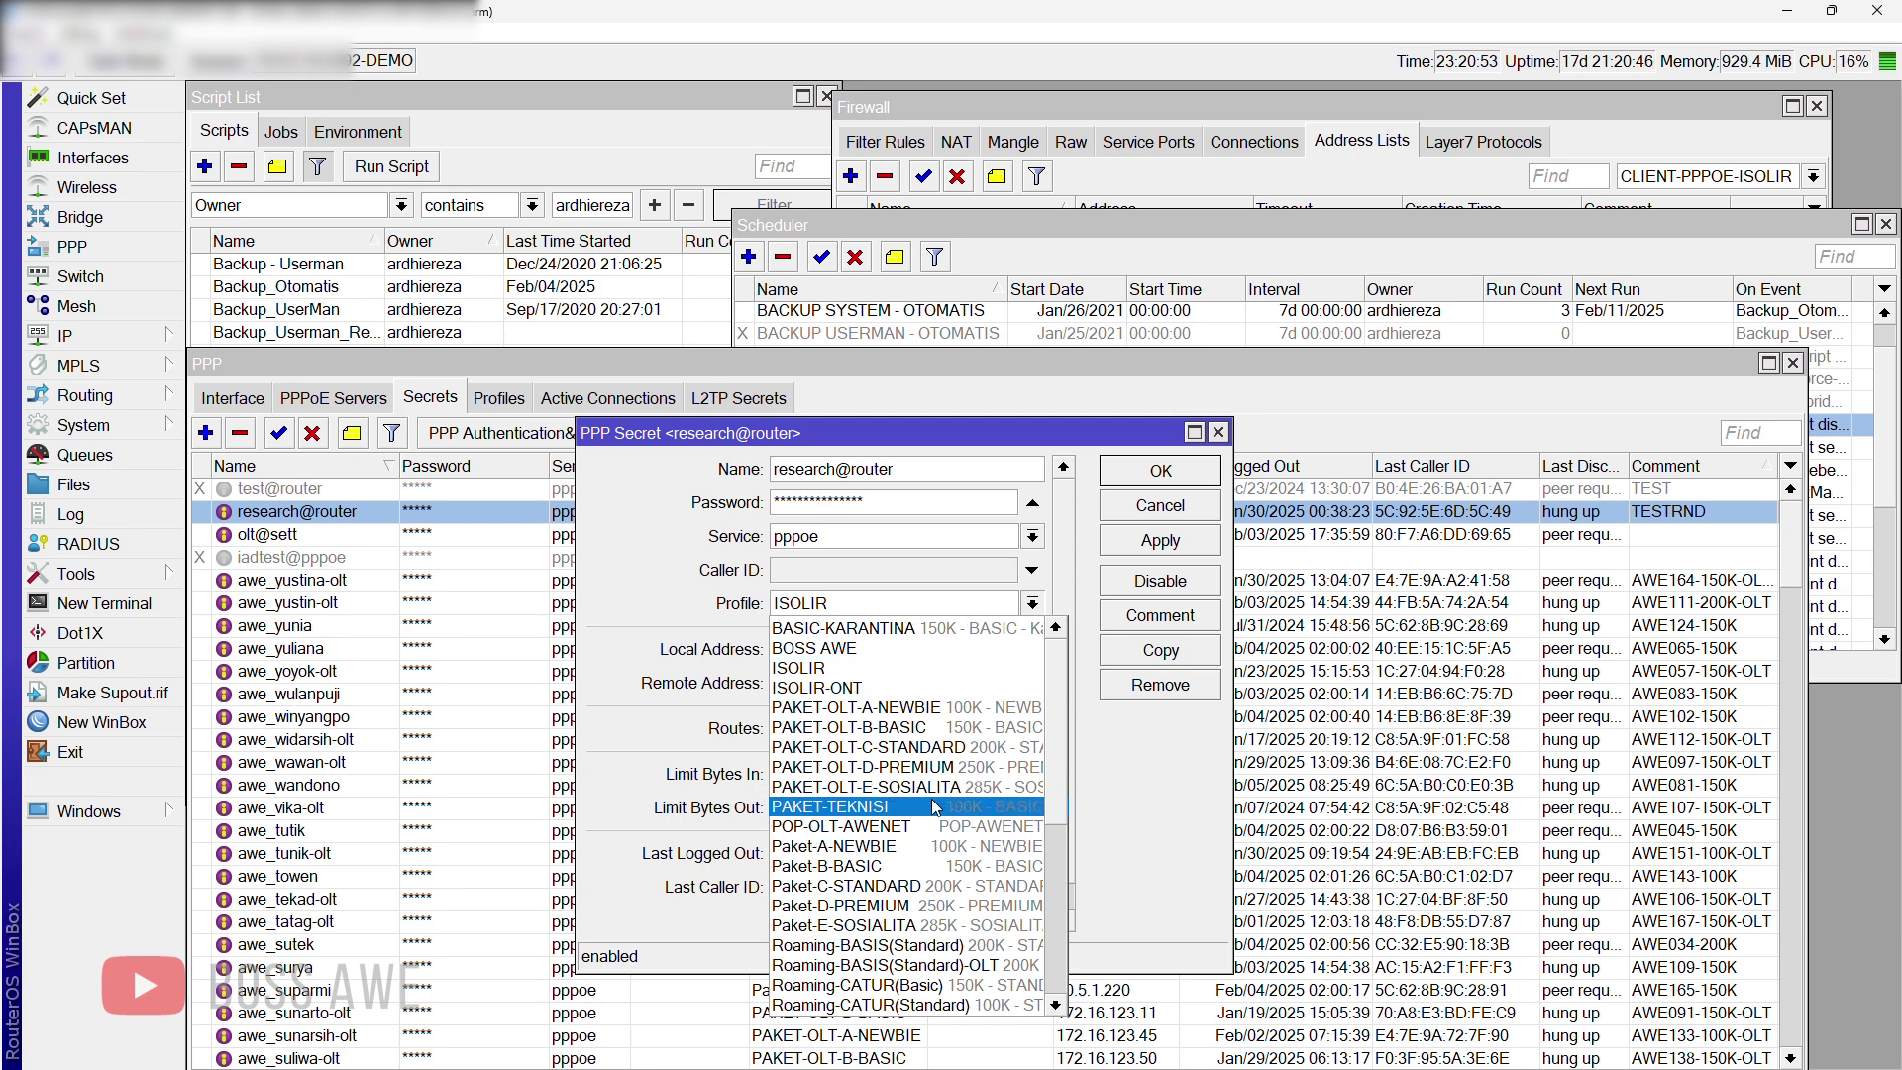
scroll(936, 685, down, 3)
click(1150, 775)
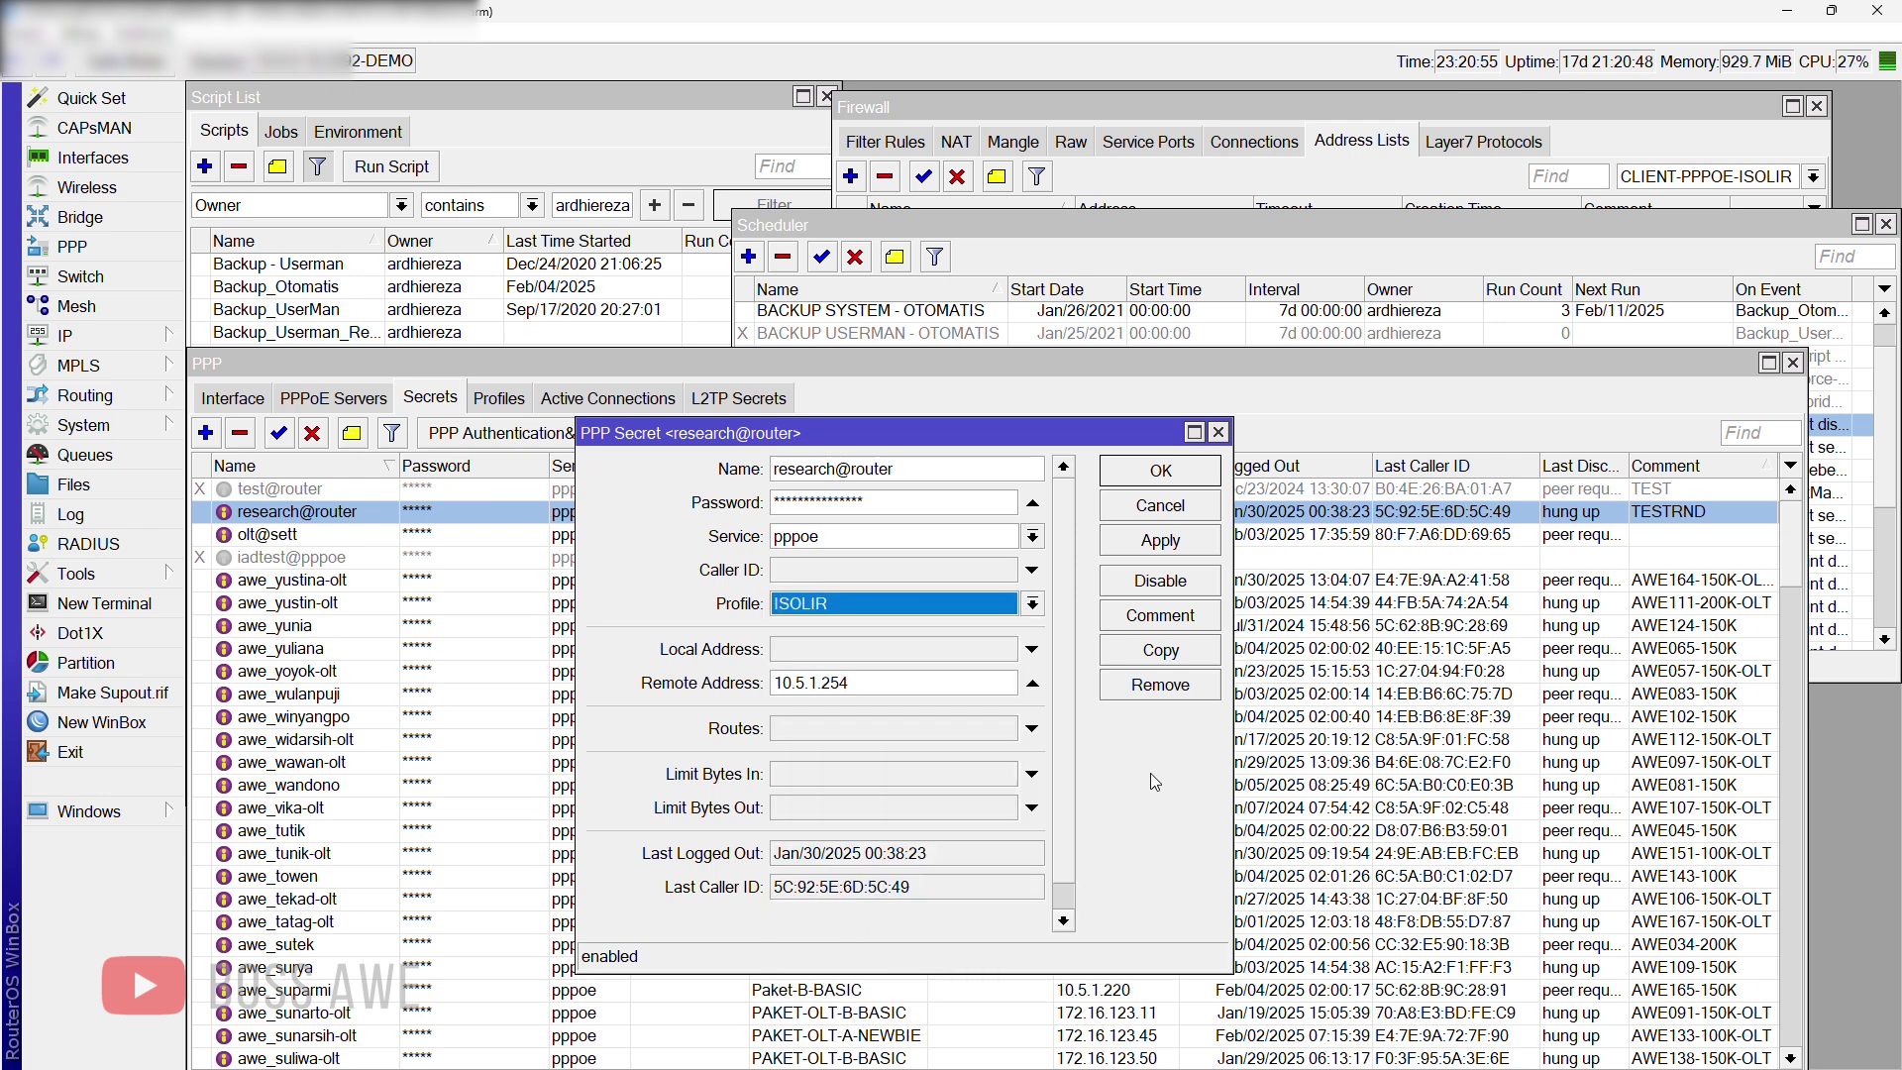
click(1146, 512)
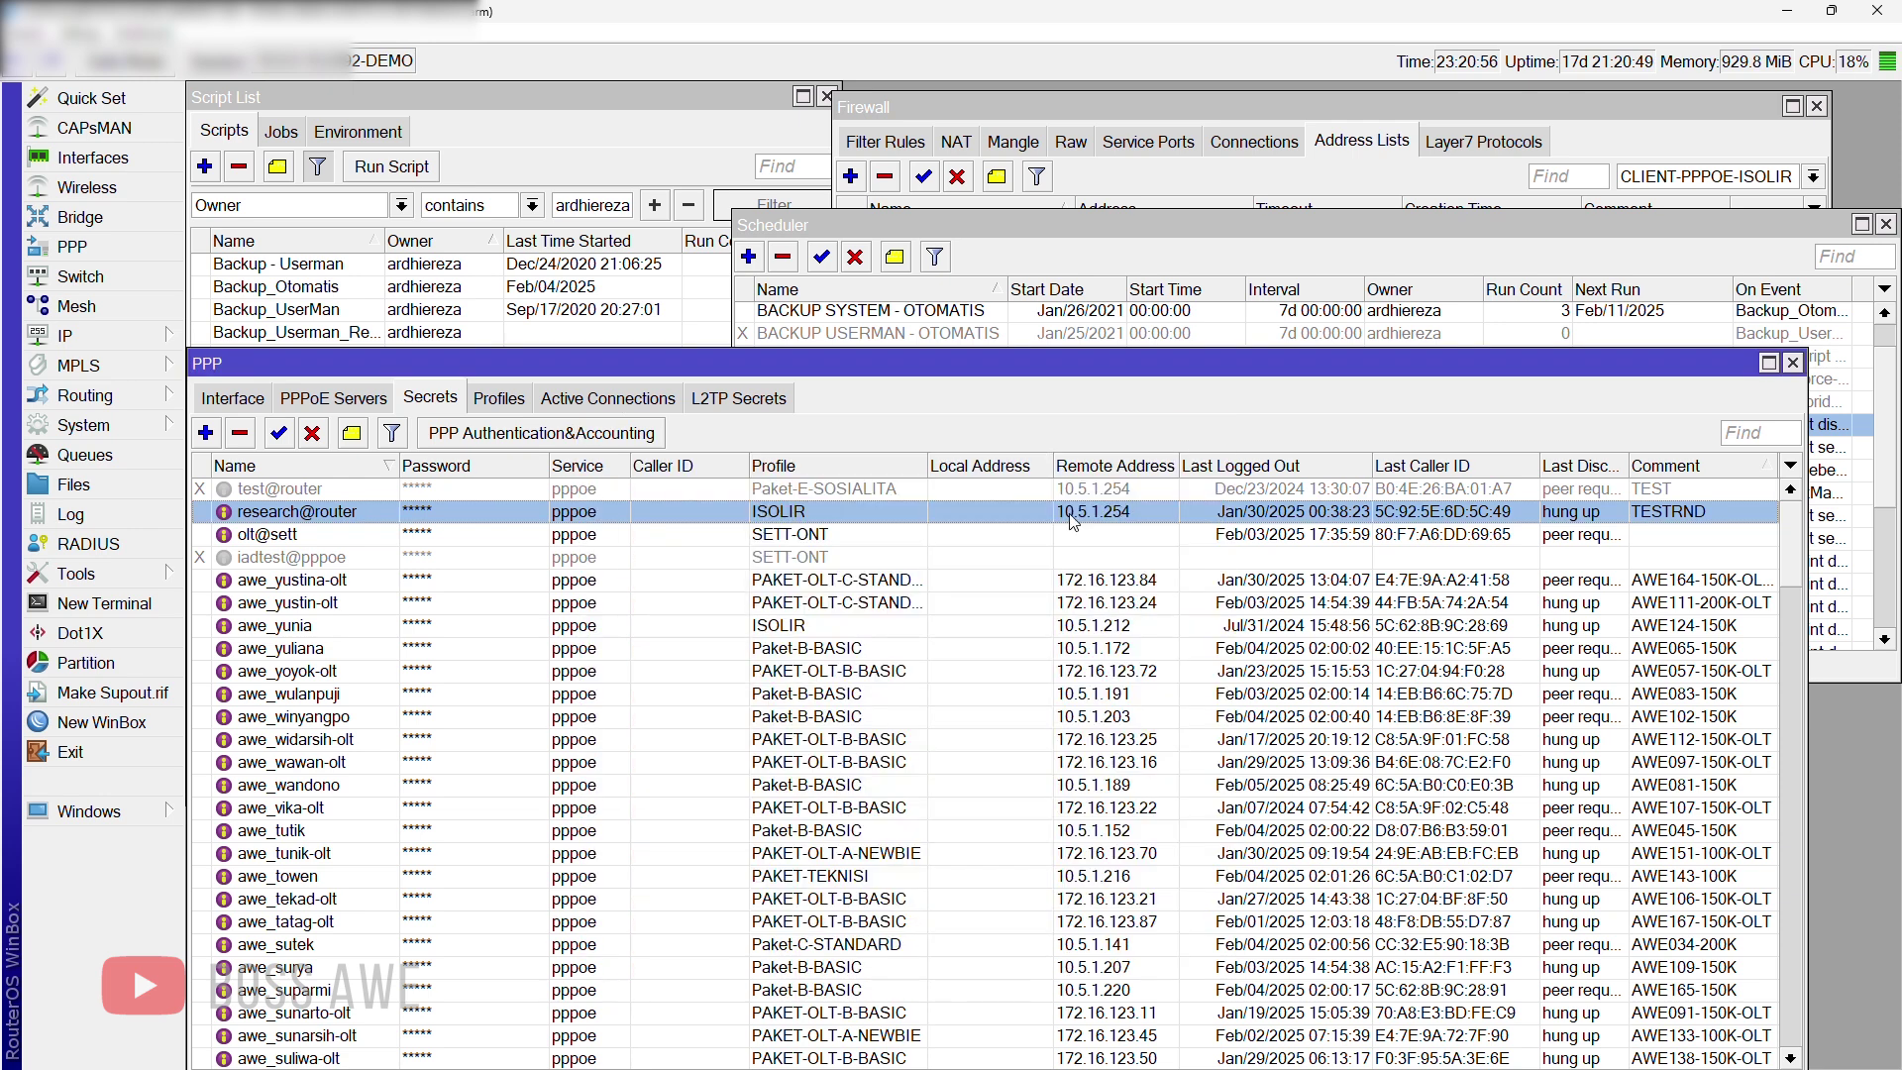
Step: Set research@router back to Paket-C-STANDARD, keep remote address 10.5.1.254, and save
double_click(768, 517)
click(878, 607)
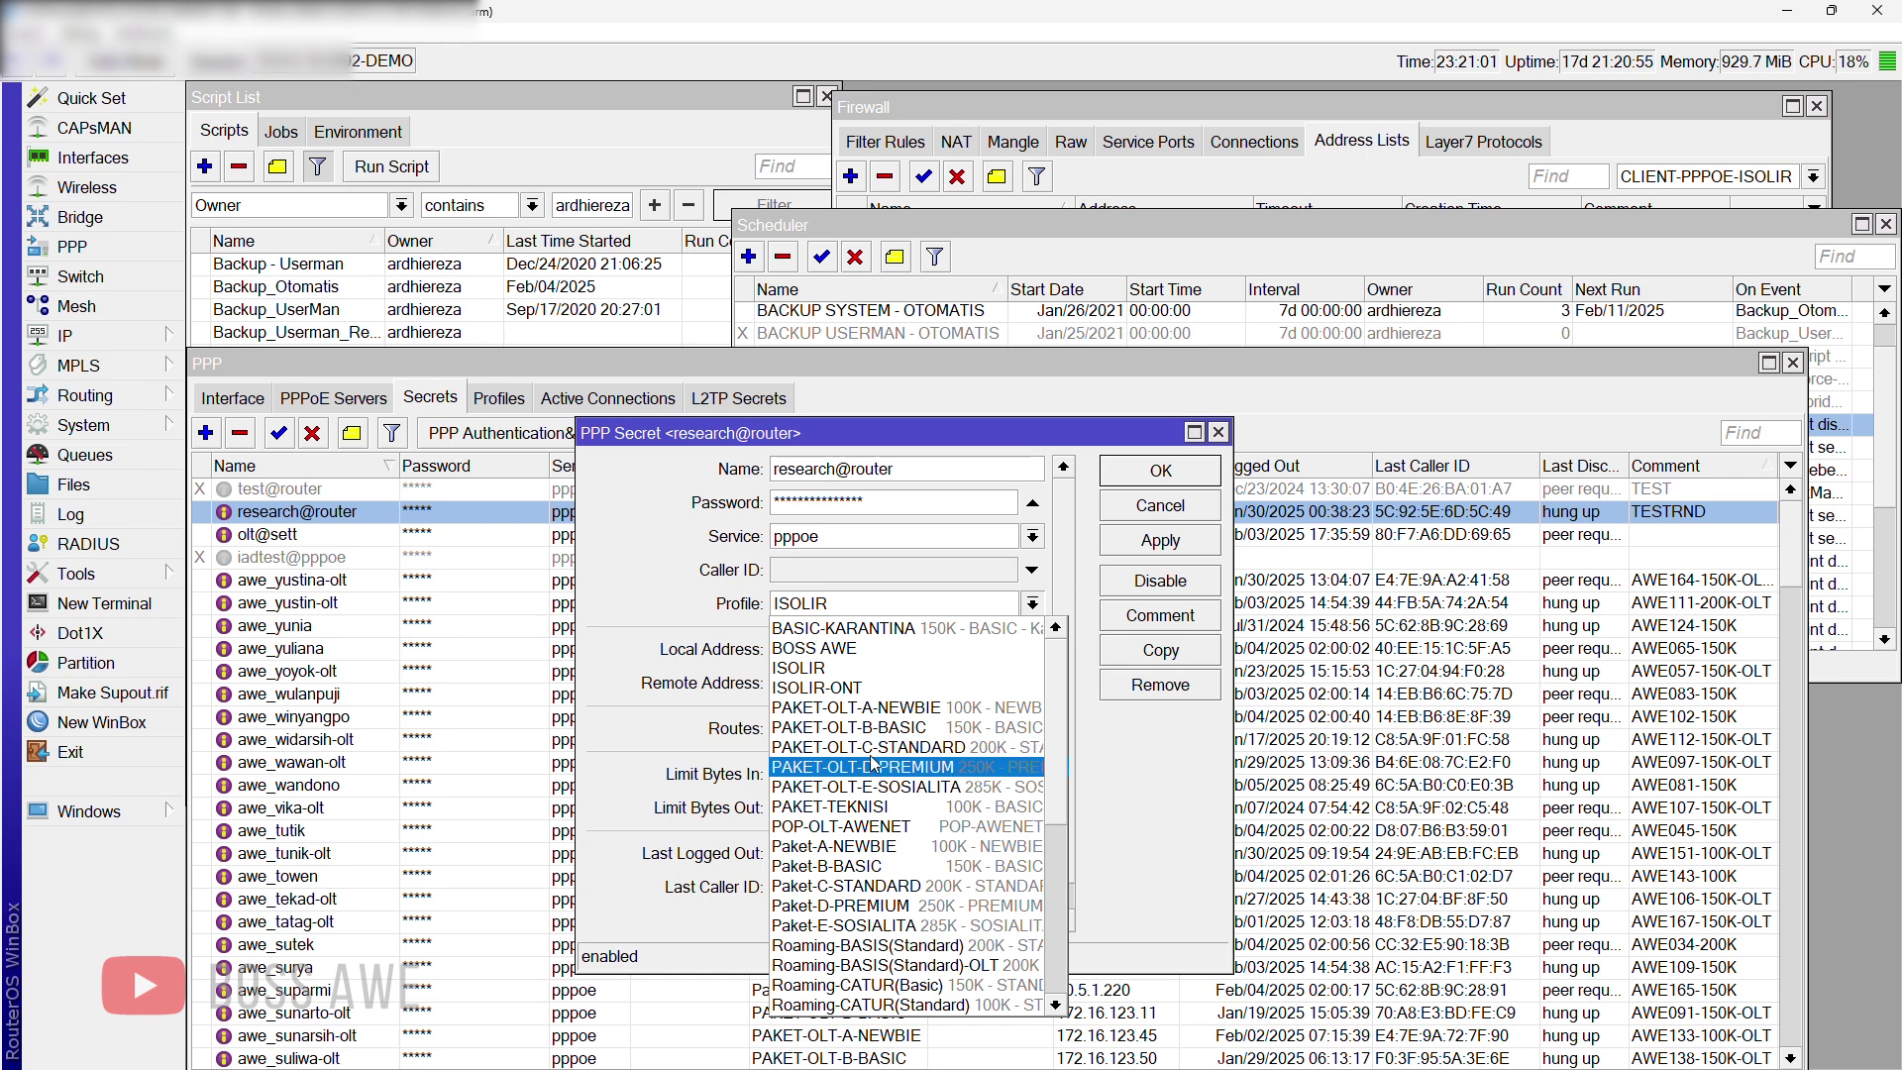
click(865, 885)
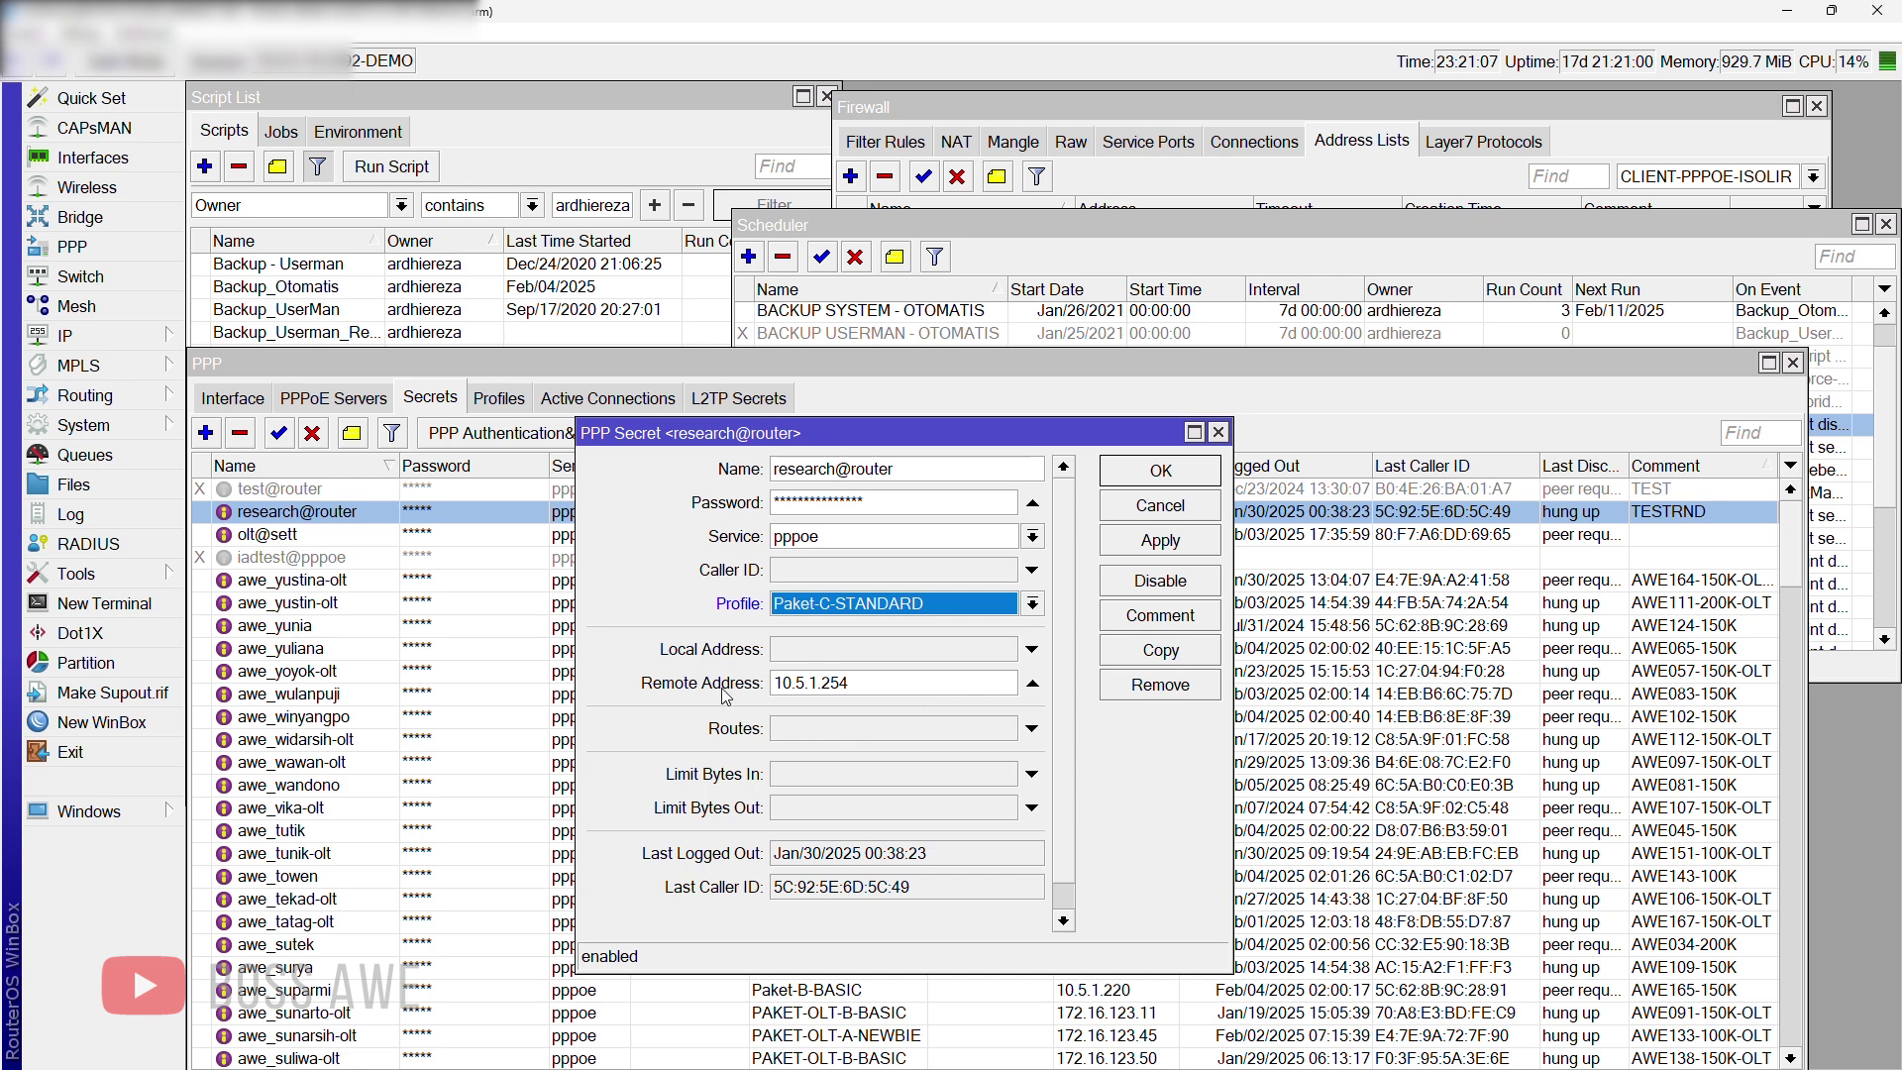
drag(848, 683, 744, 683)
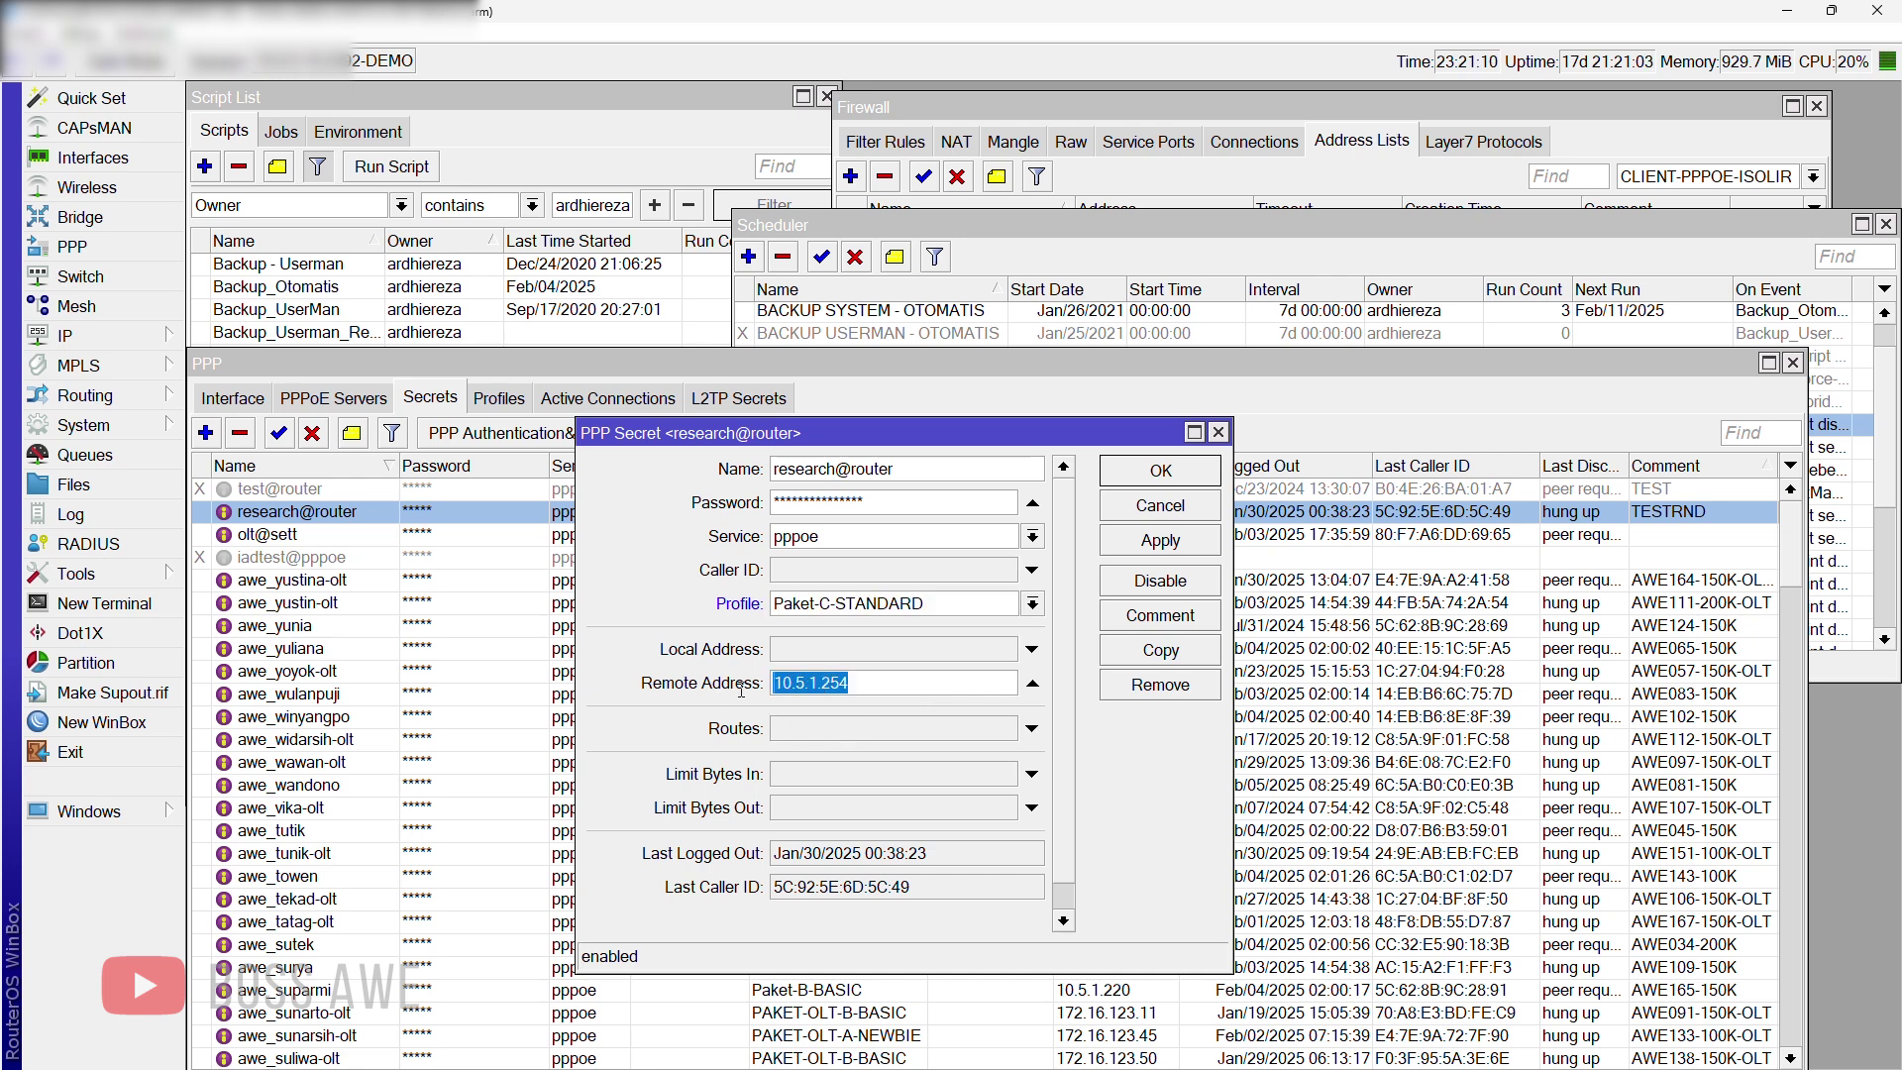
click(880, 680)
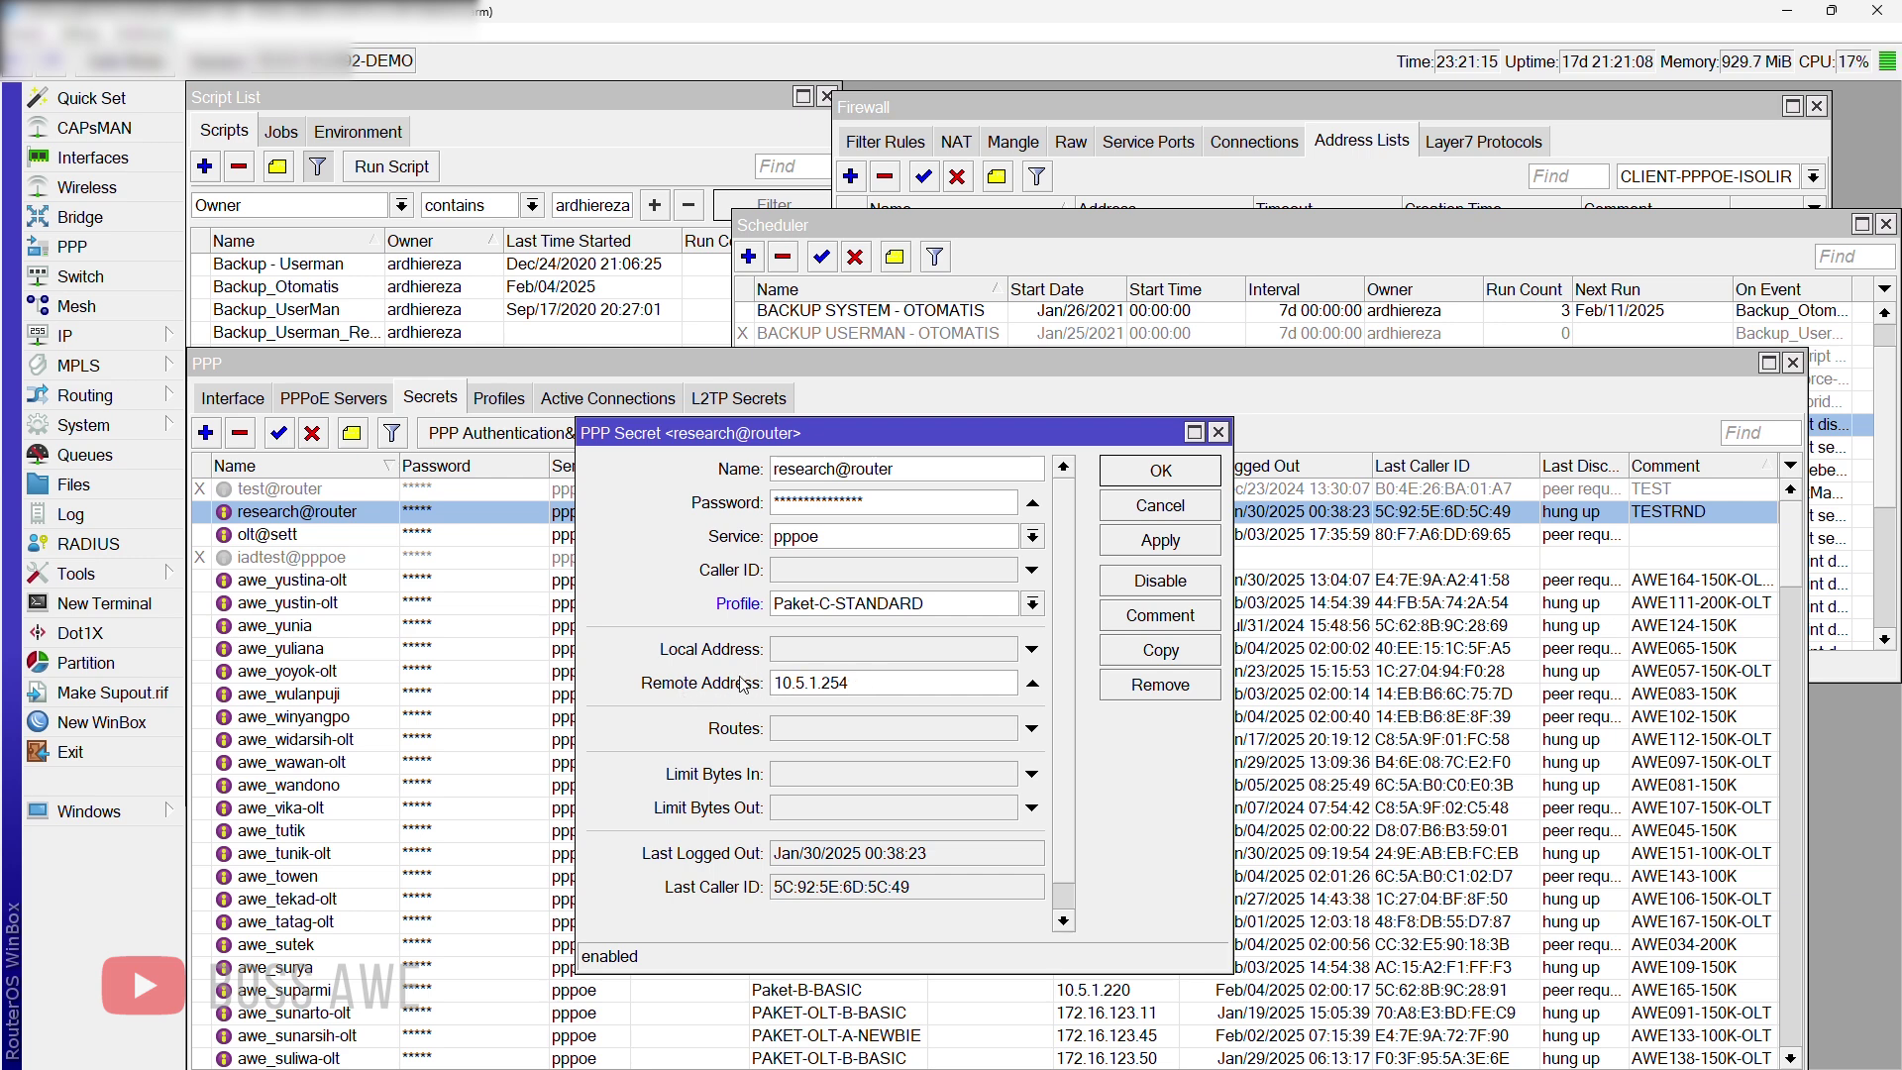
click(1126, 551)
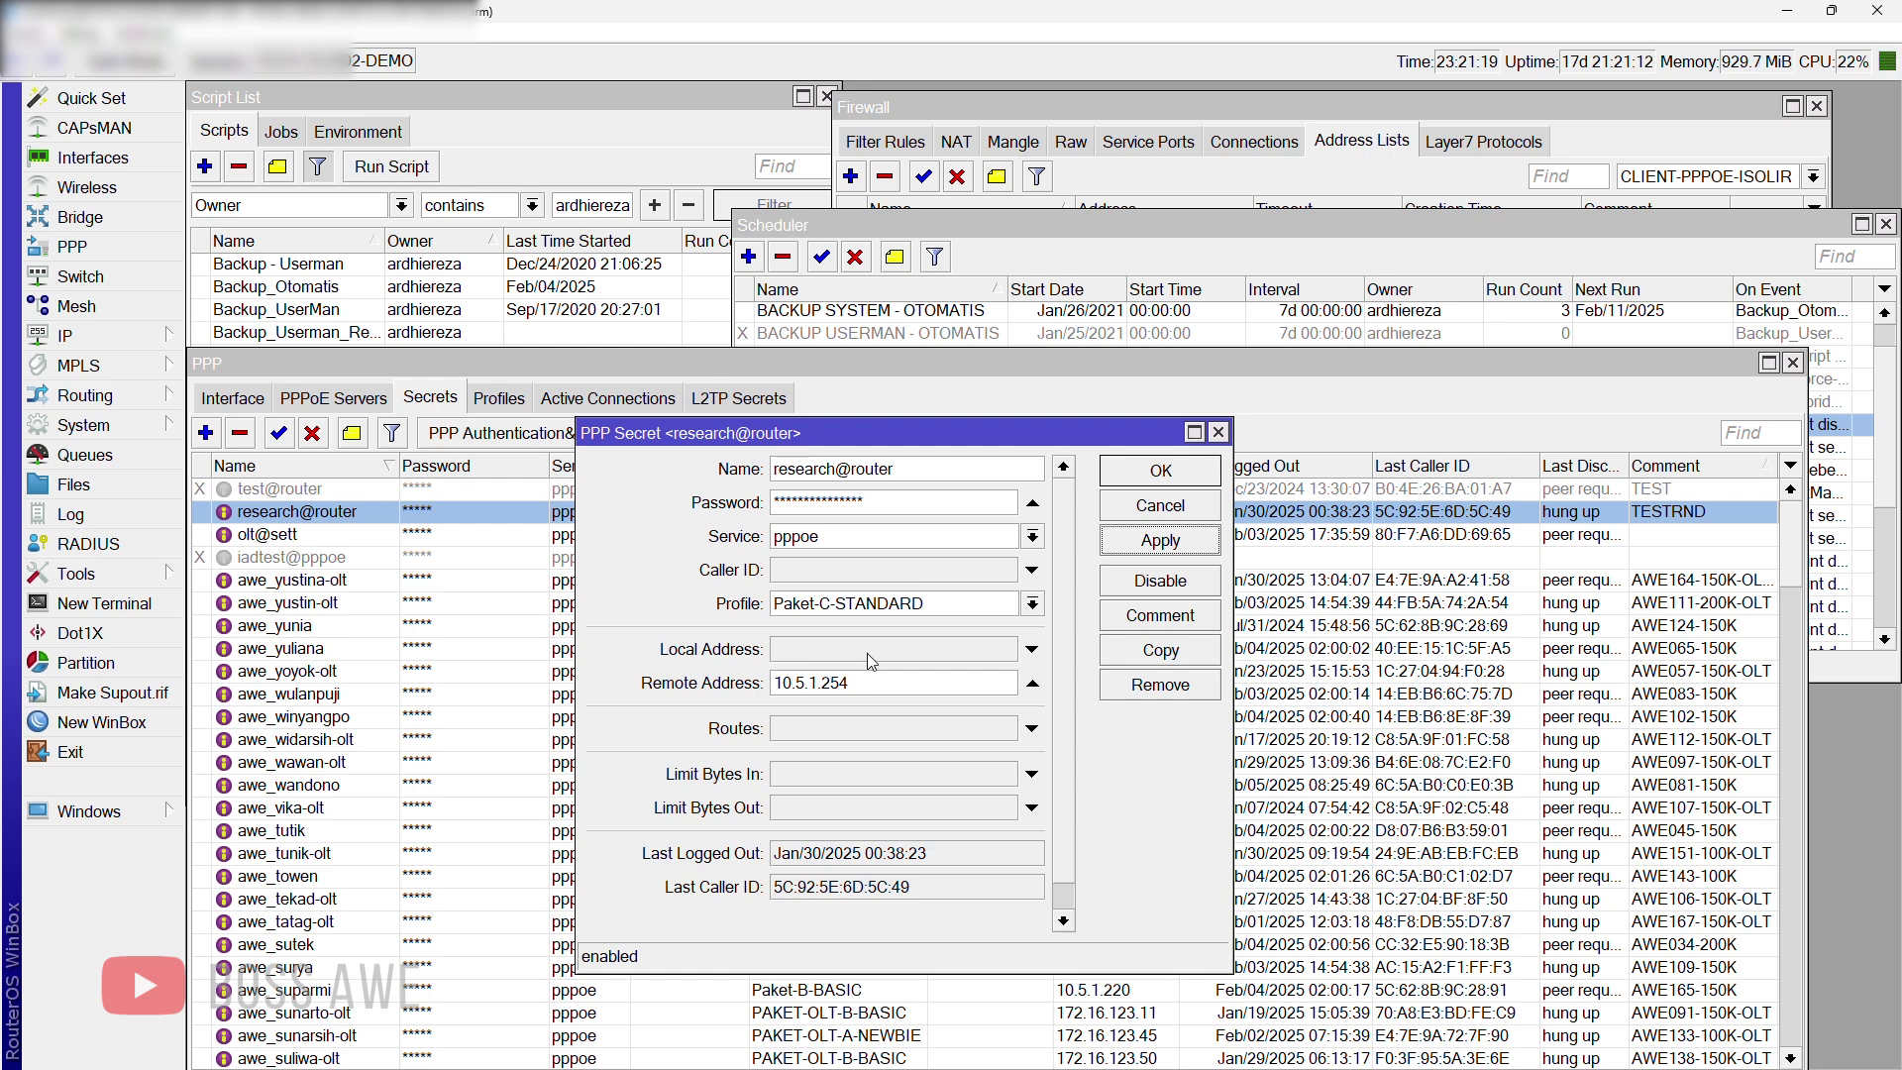
click(1198, 468)
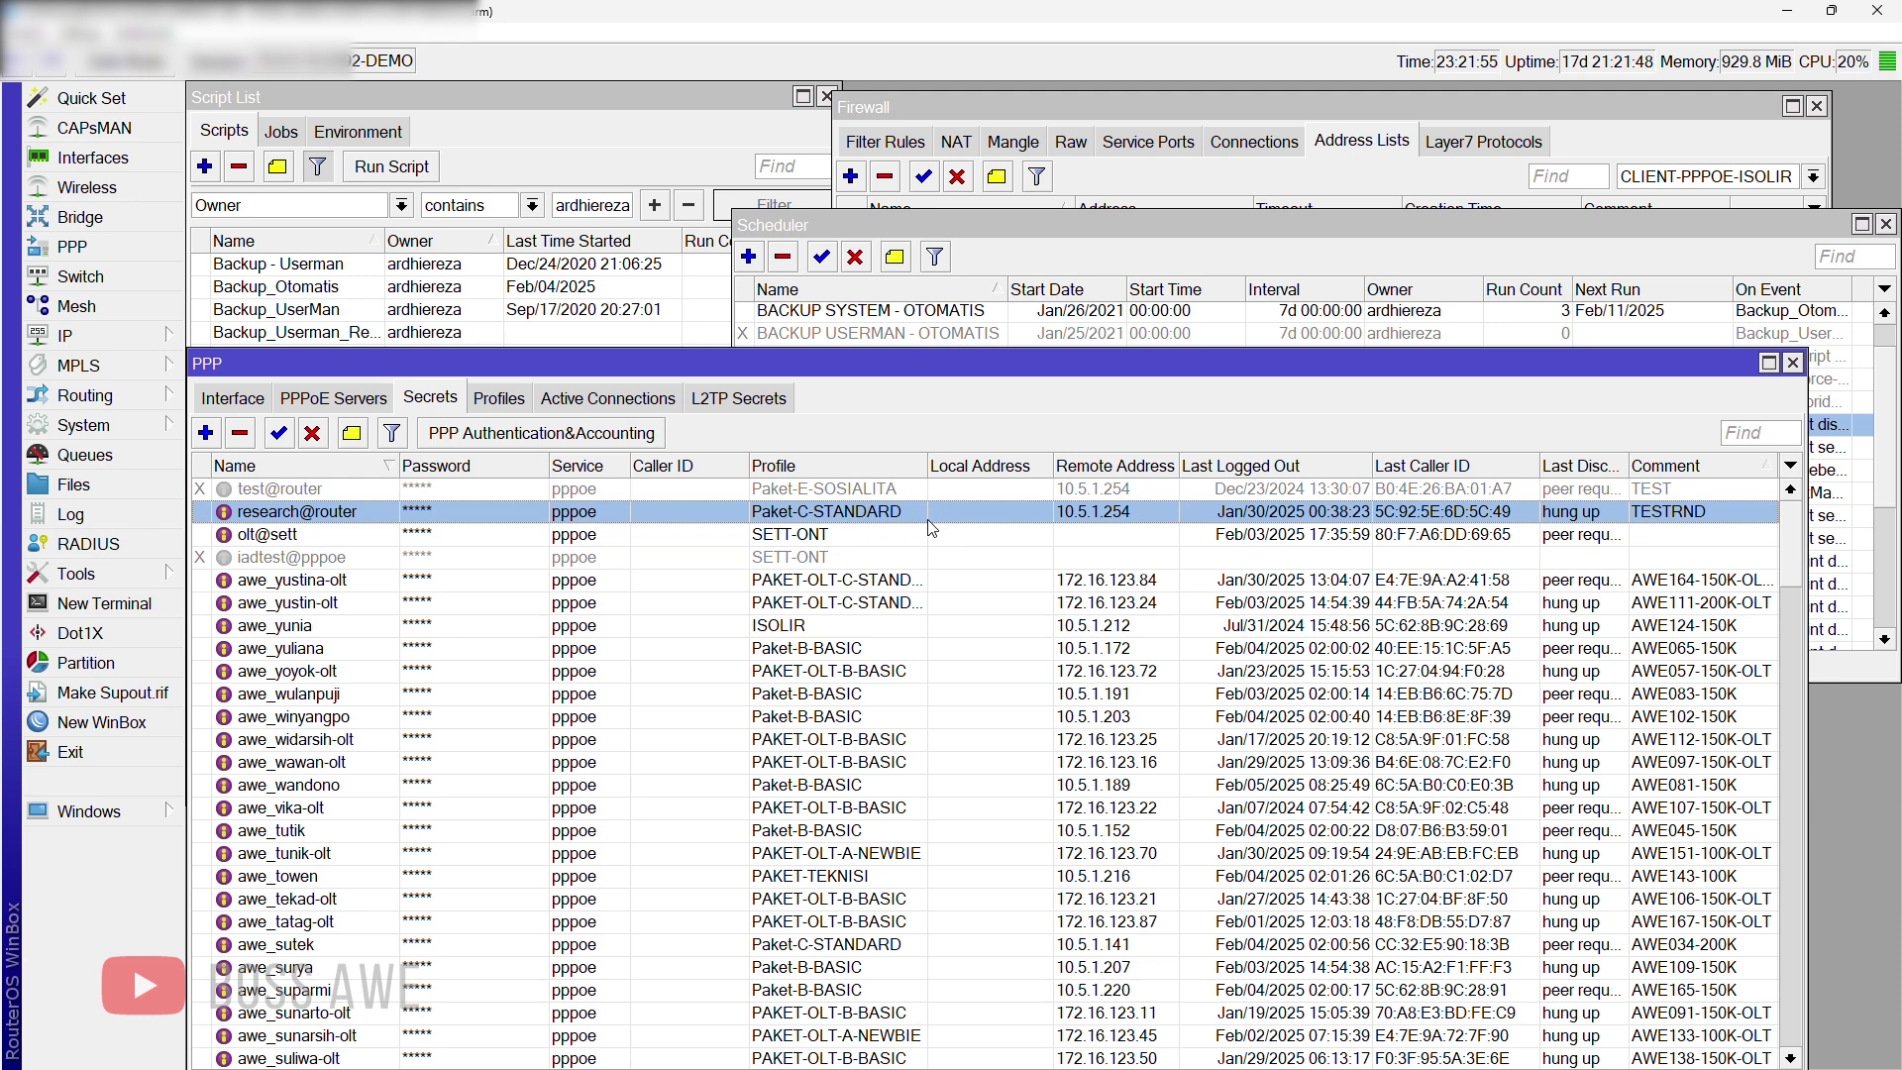
double_click(1122, 520)
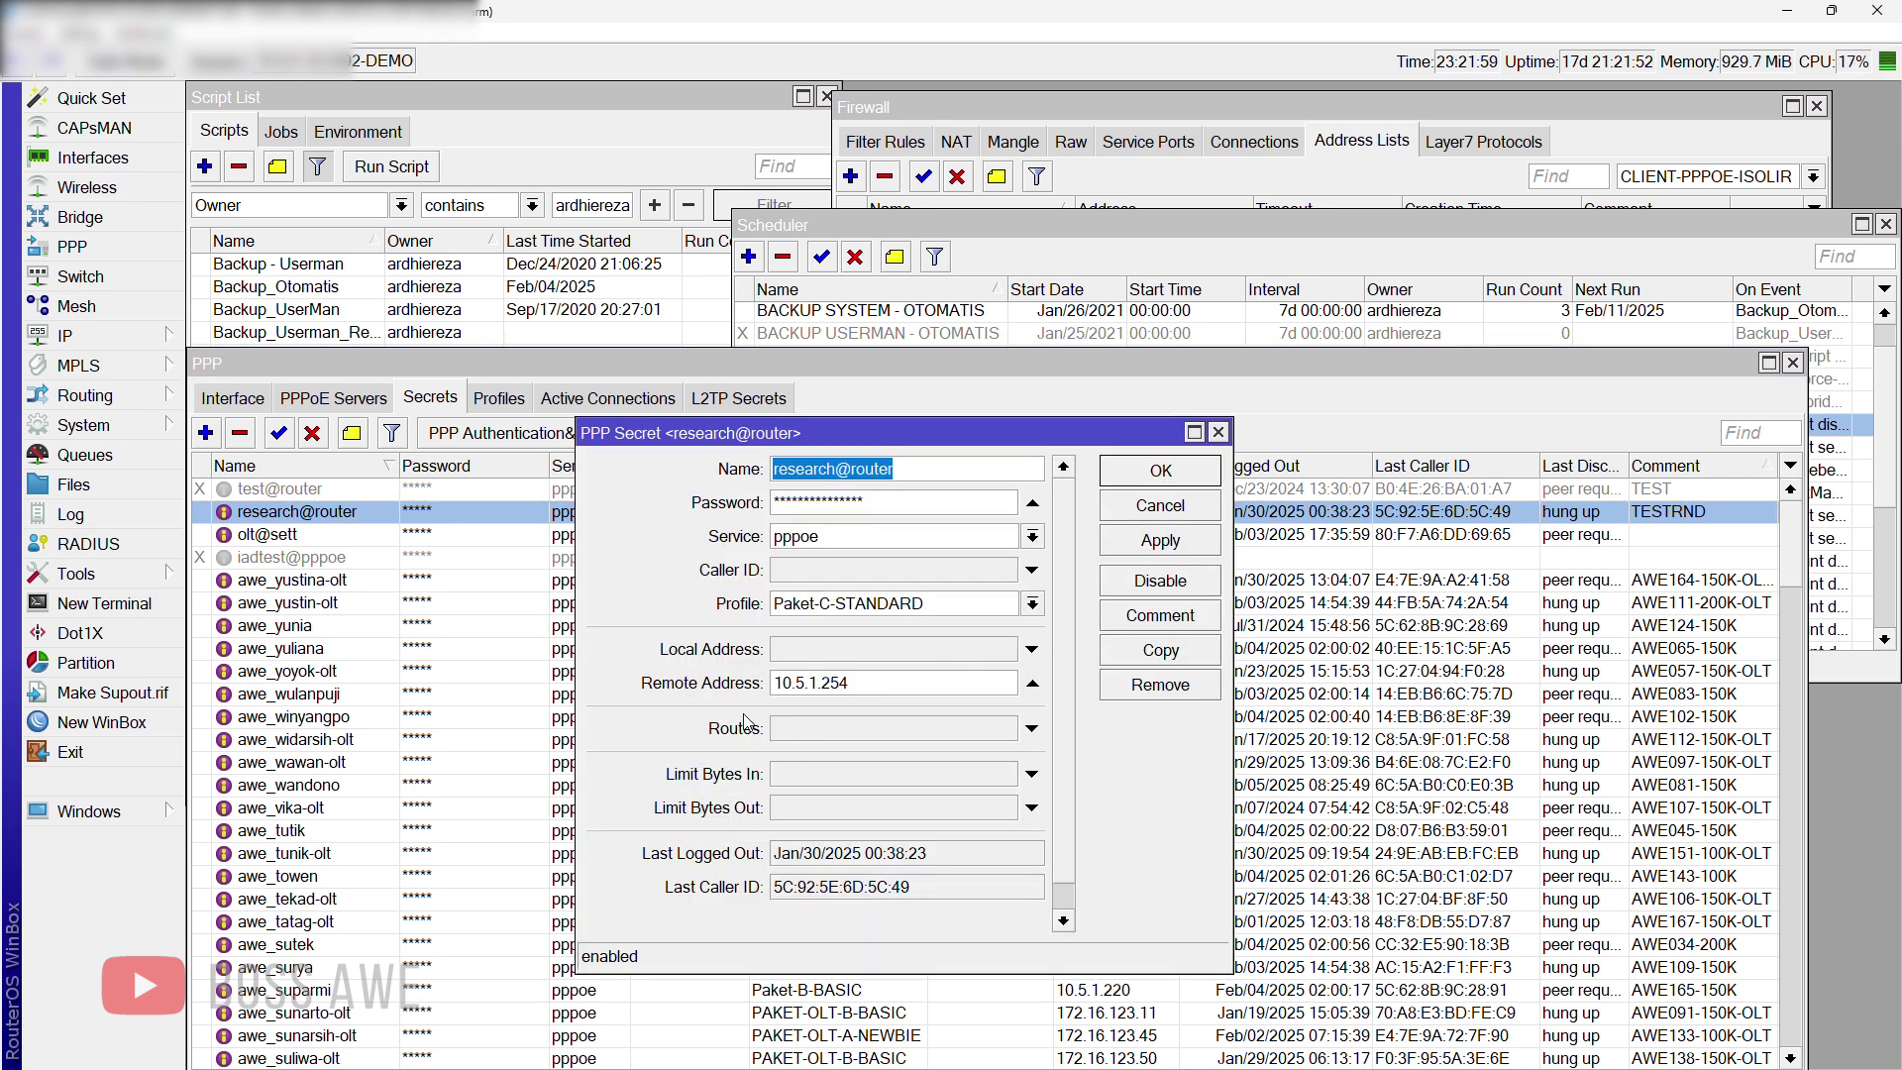
drag(779, 684, 877, 677)
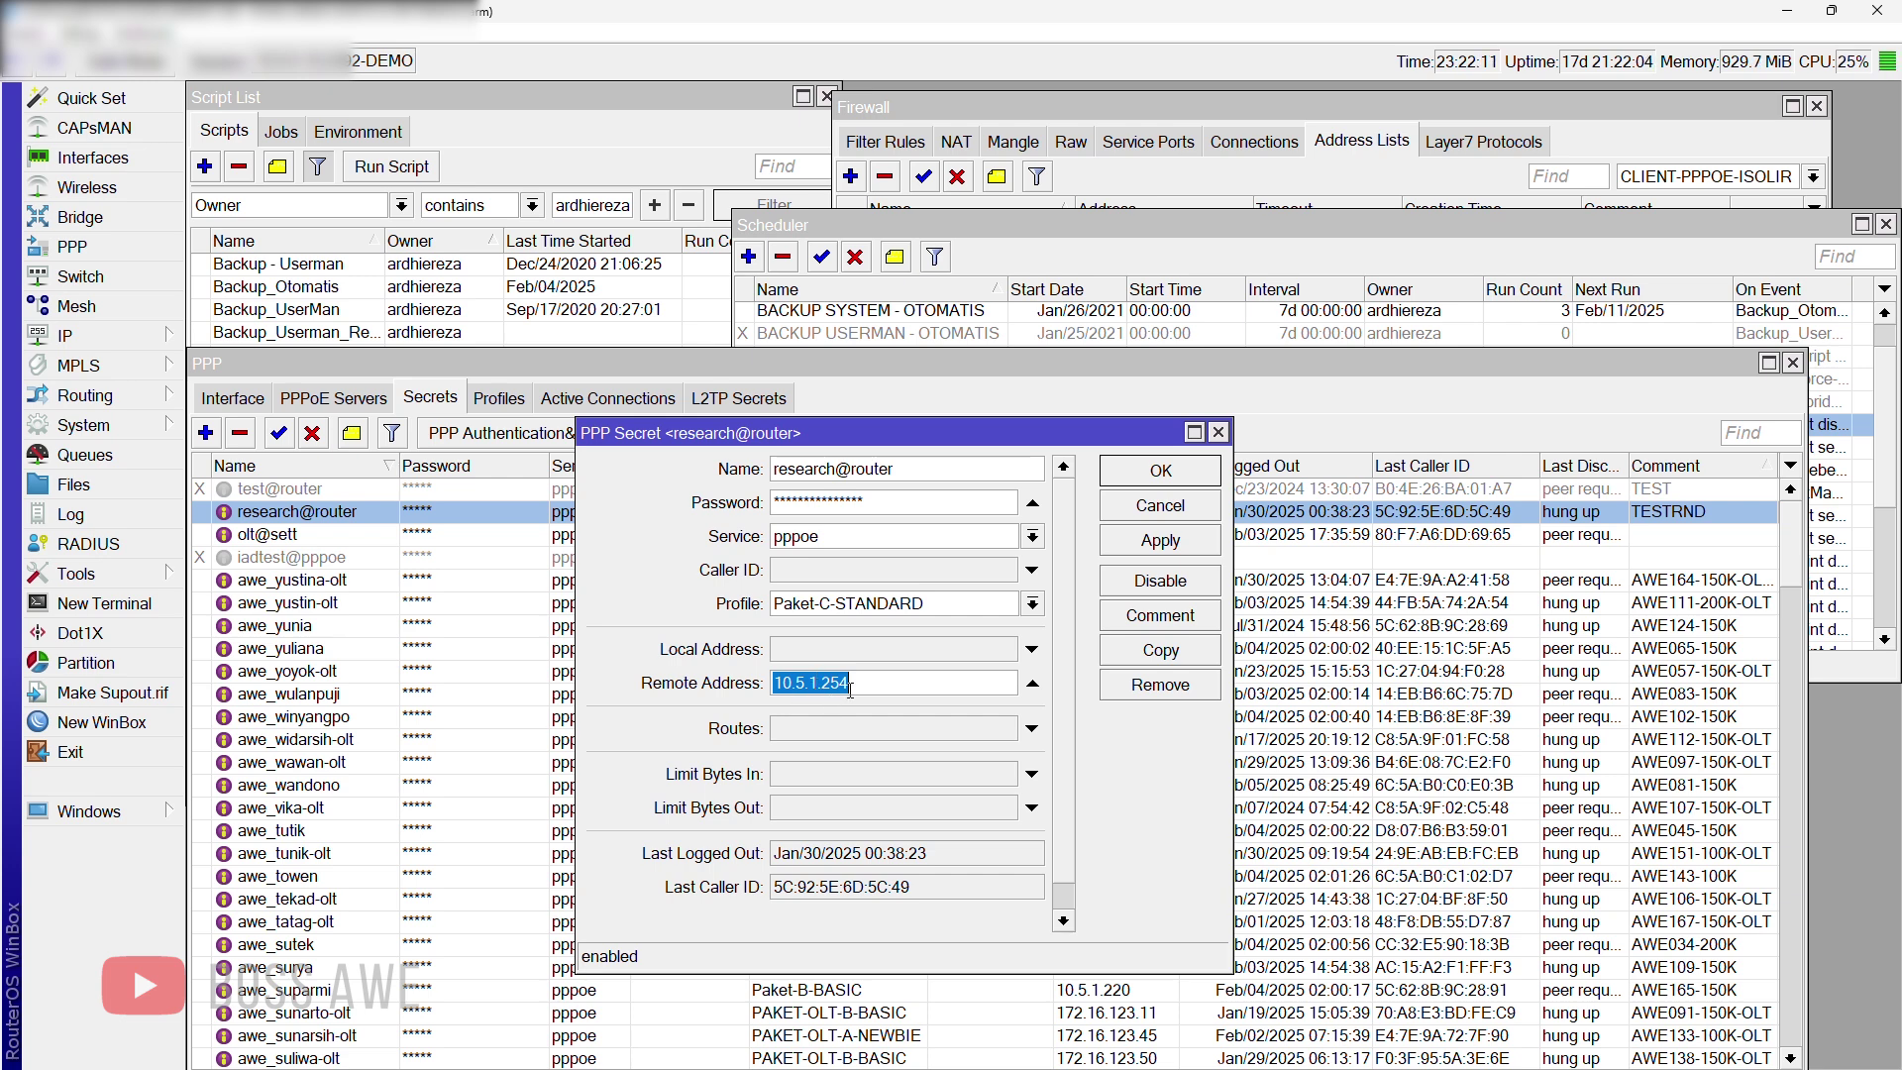
click(1140, 507)
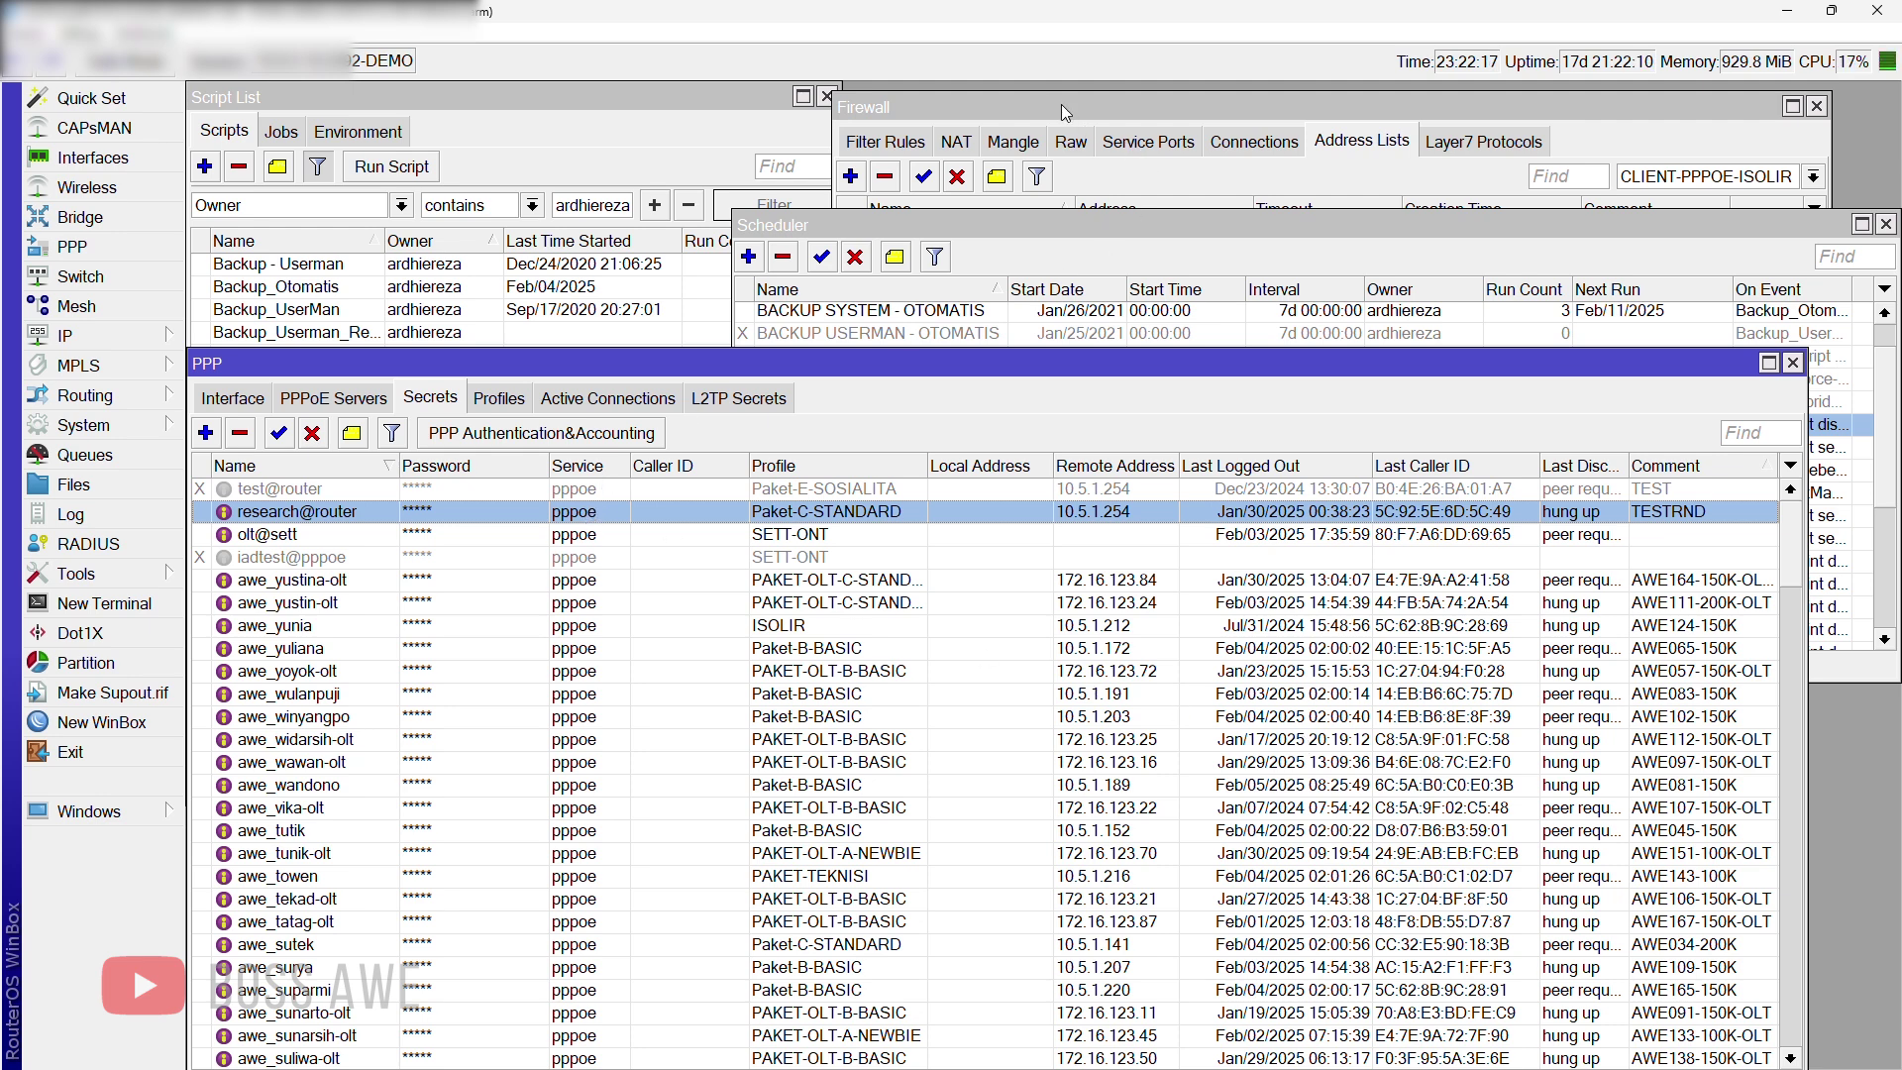
Step: Add a CLIENT-PPPOE-ISOLIR firewall address-list entry for 10.5.1.254 and bring up its Comment box
drag(1064, 107, 837, 139)
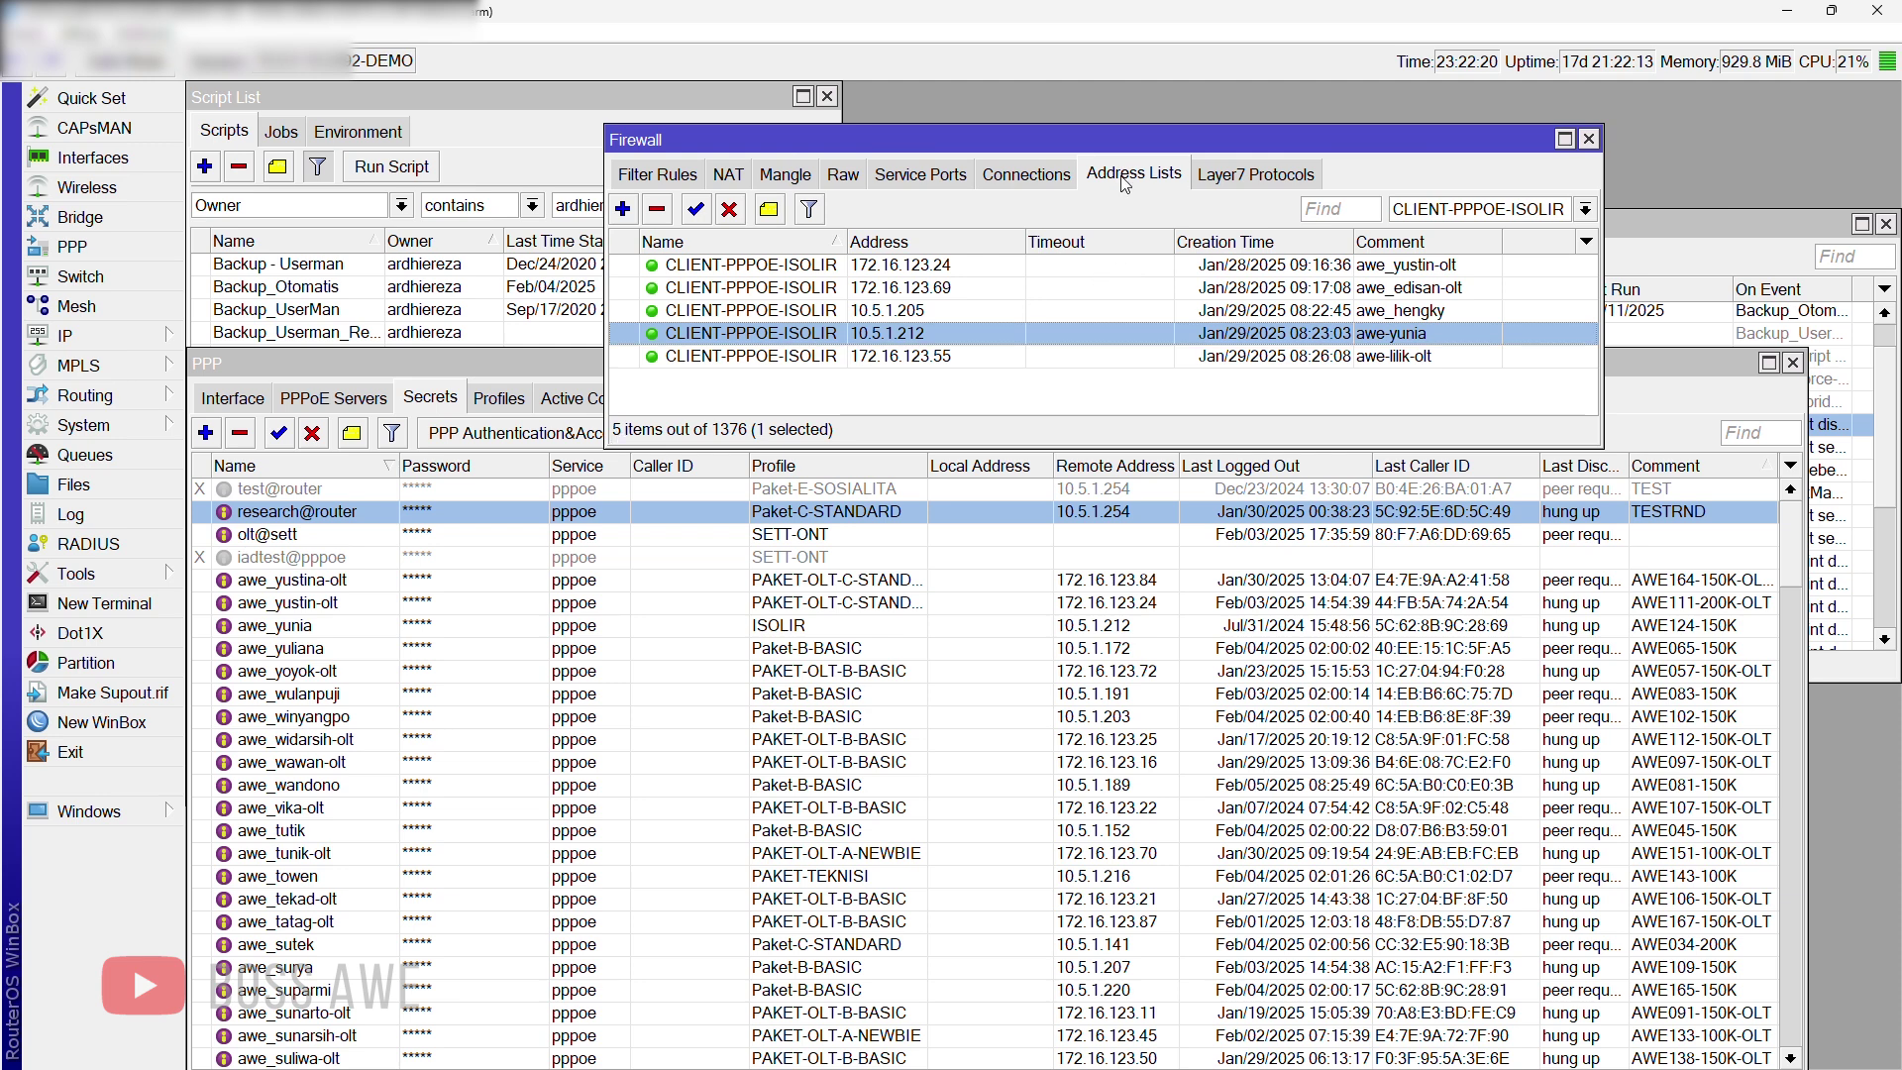
click(1052, 389)
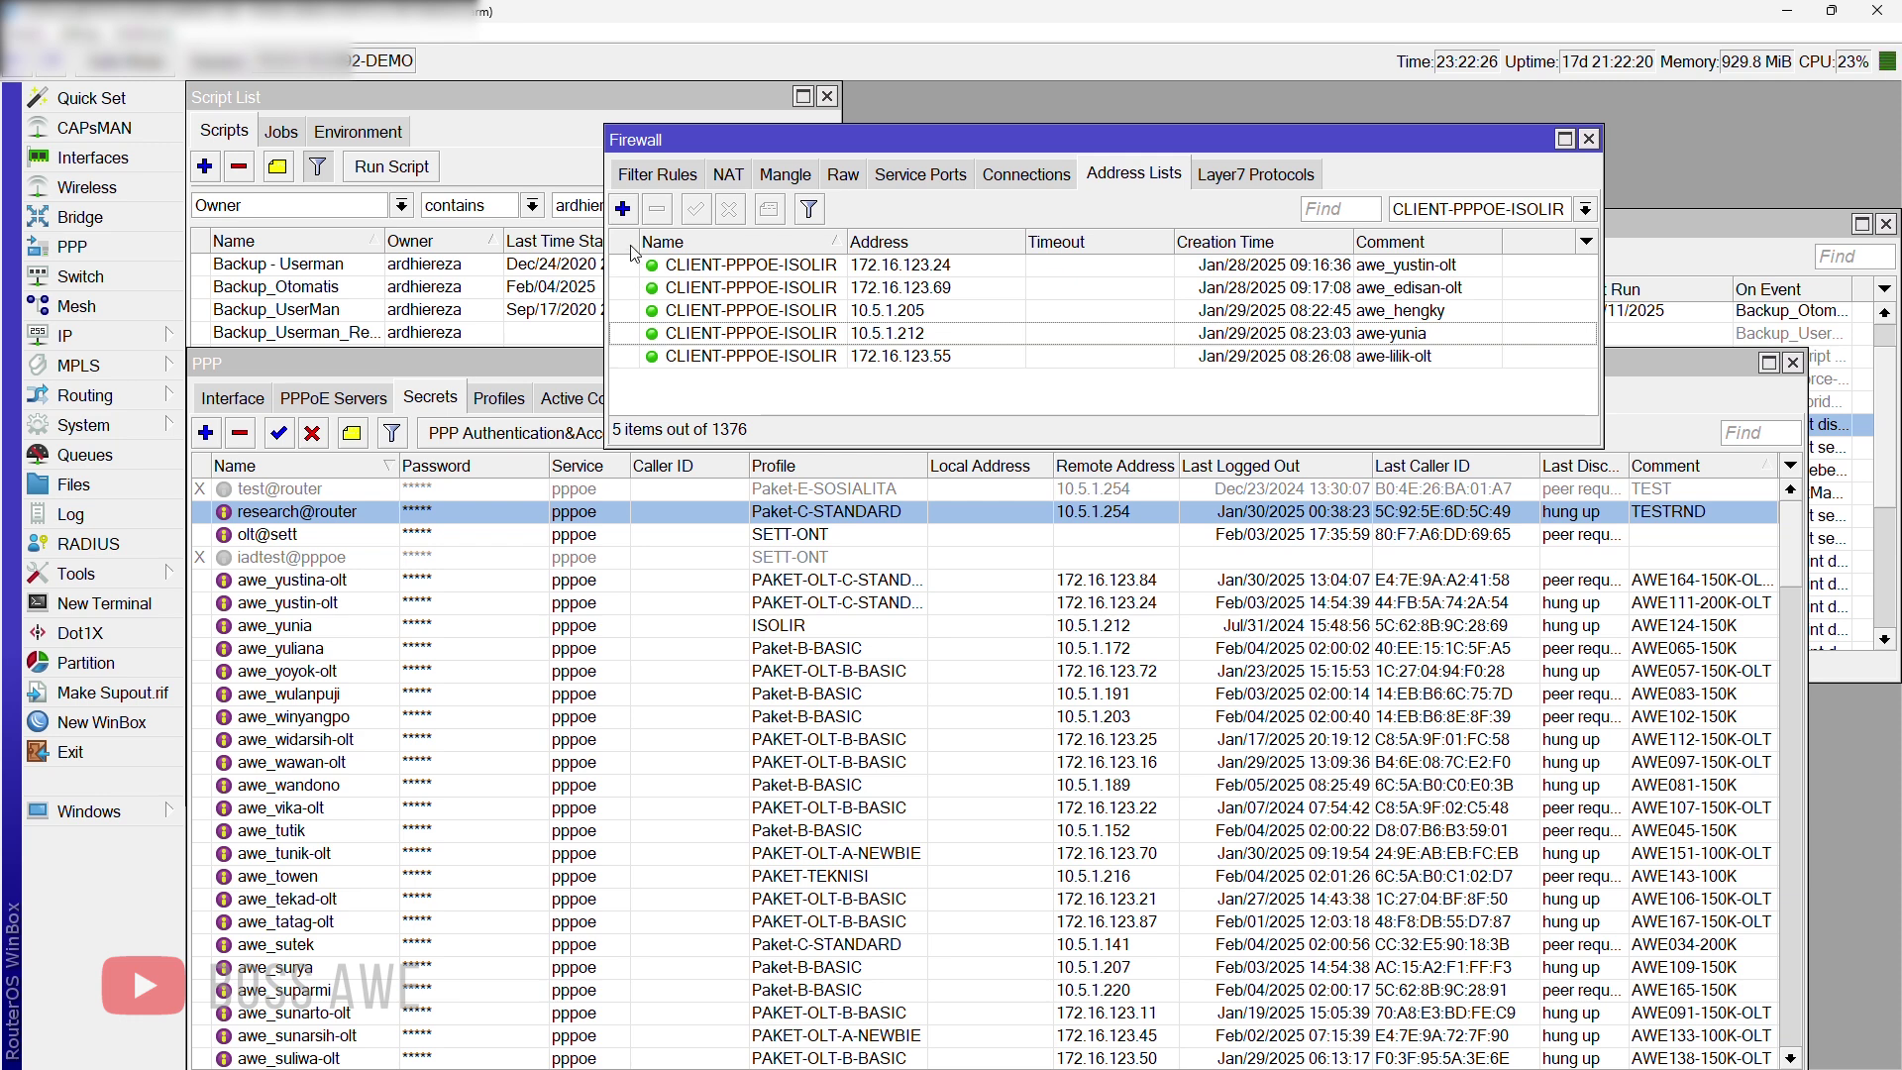
click(623, 209)
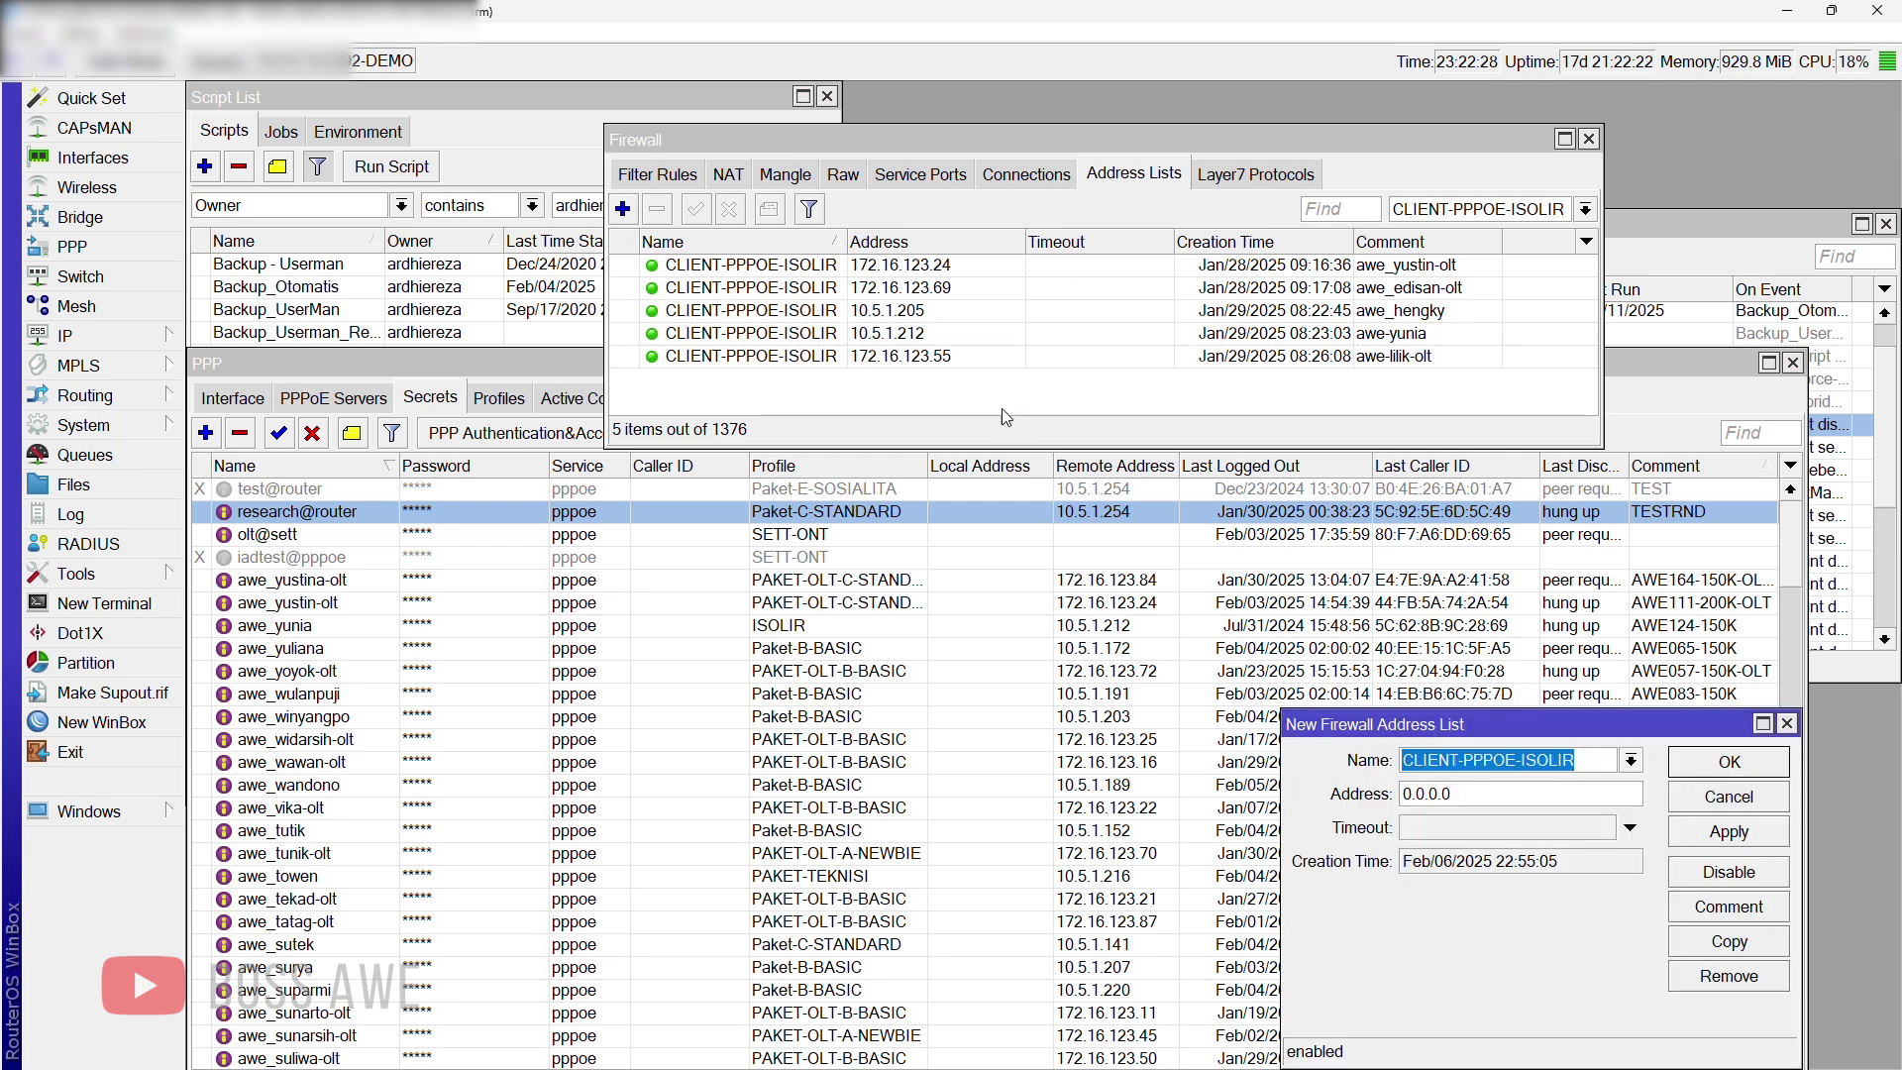
drag(1350, 727, 869, 579)
key(Tab)
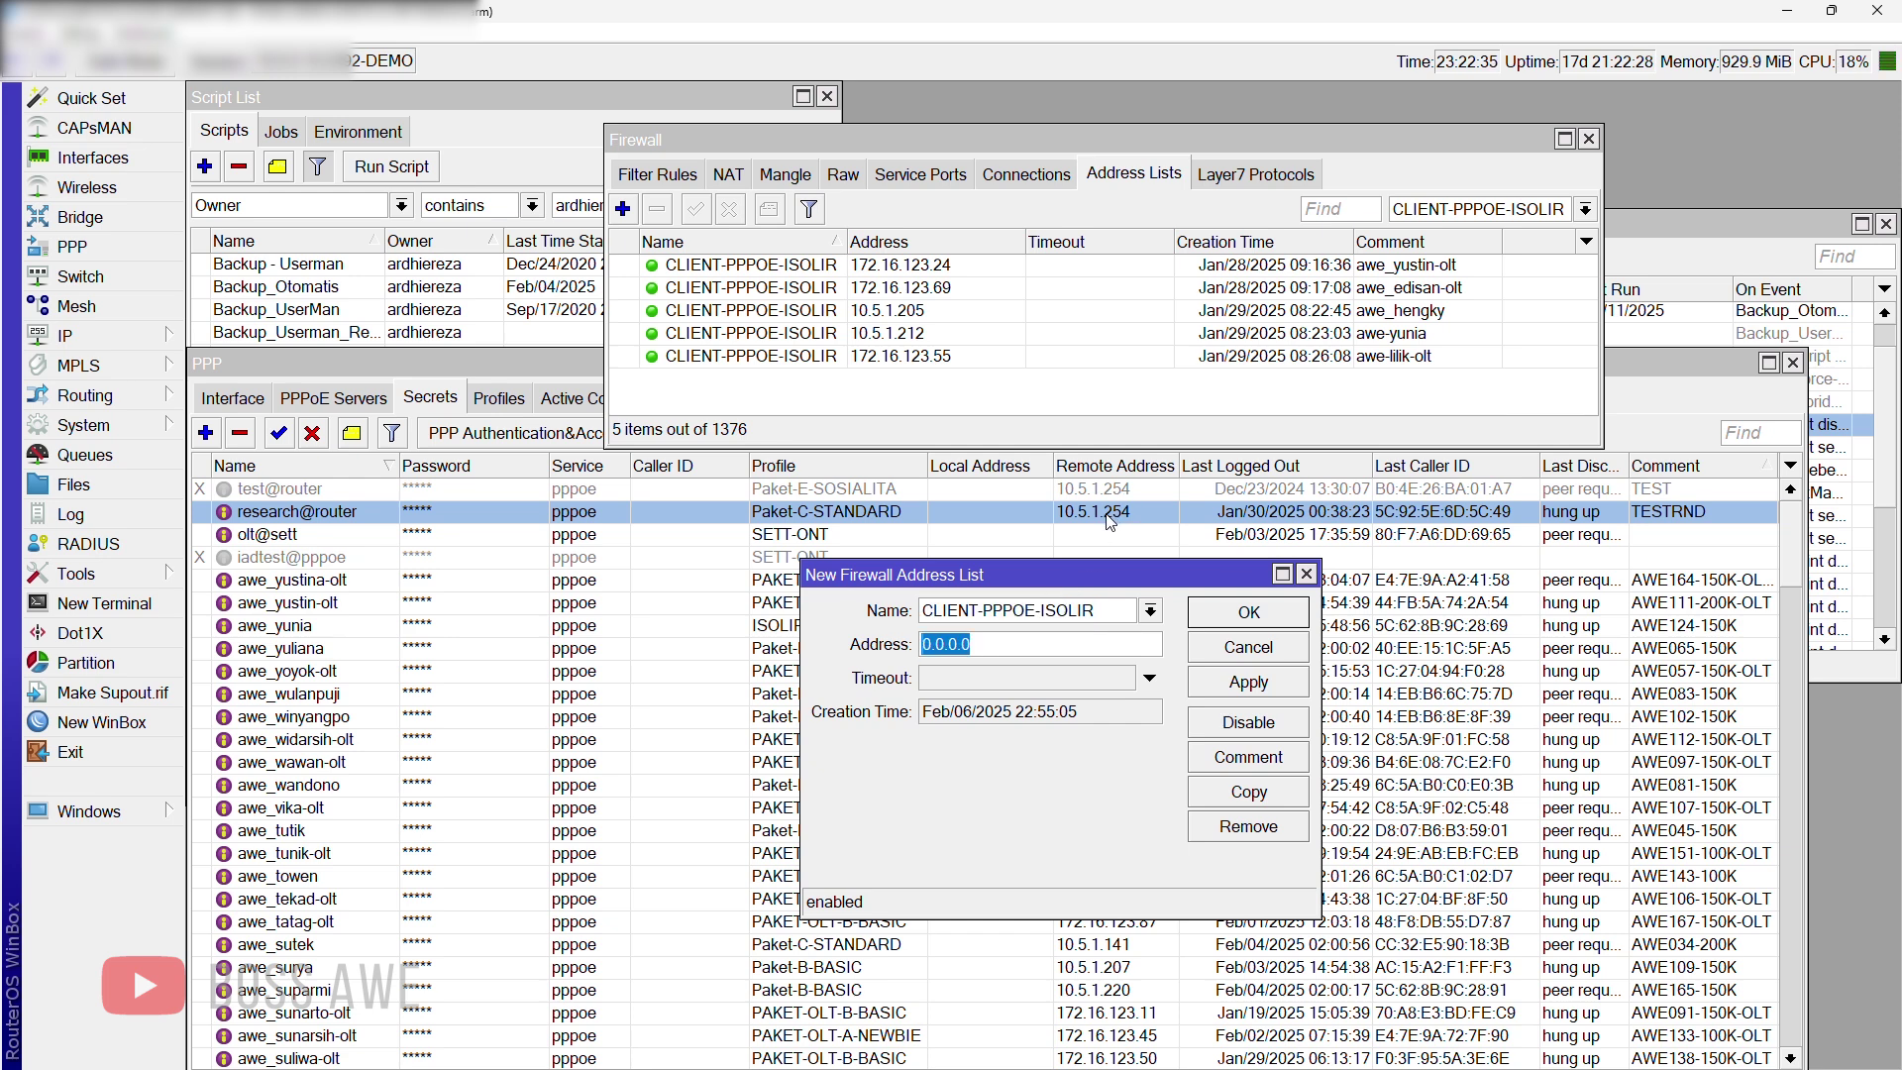
text(10.5.1.254)
drag(1092, 611, 924, 611)
click(987, 610)
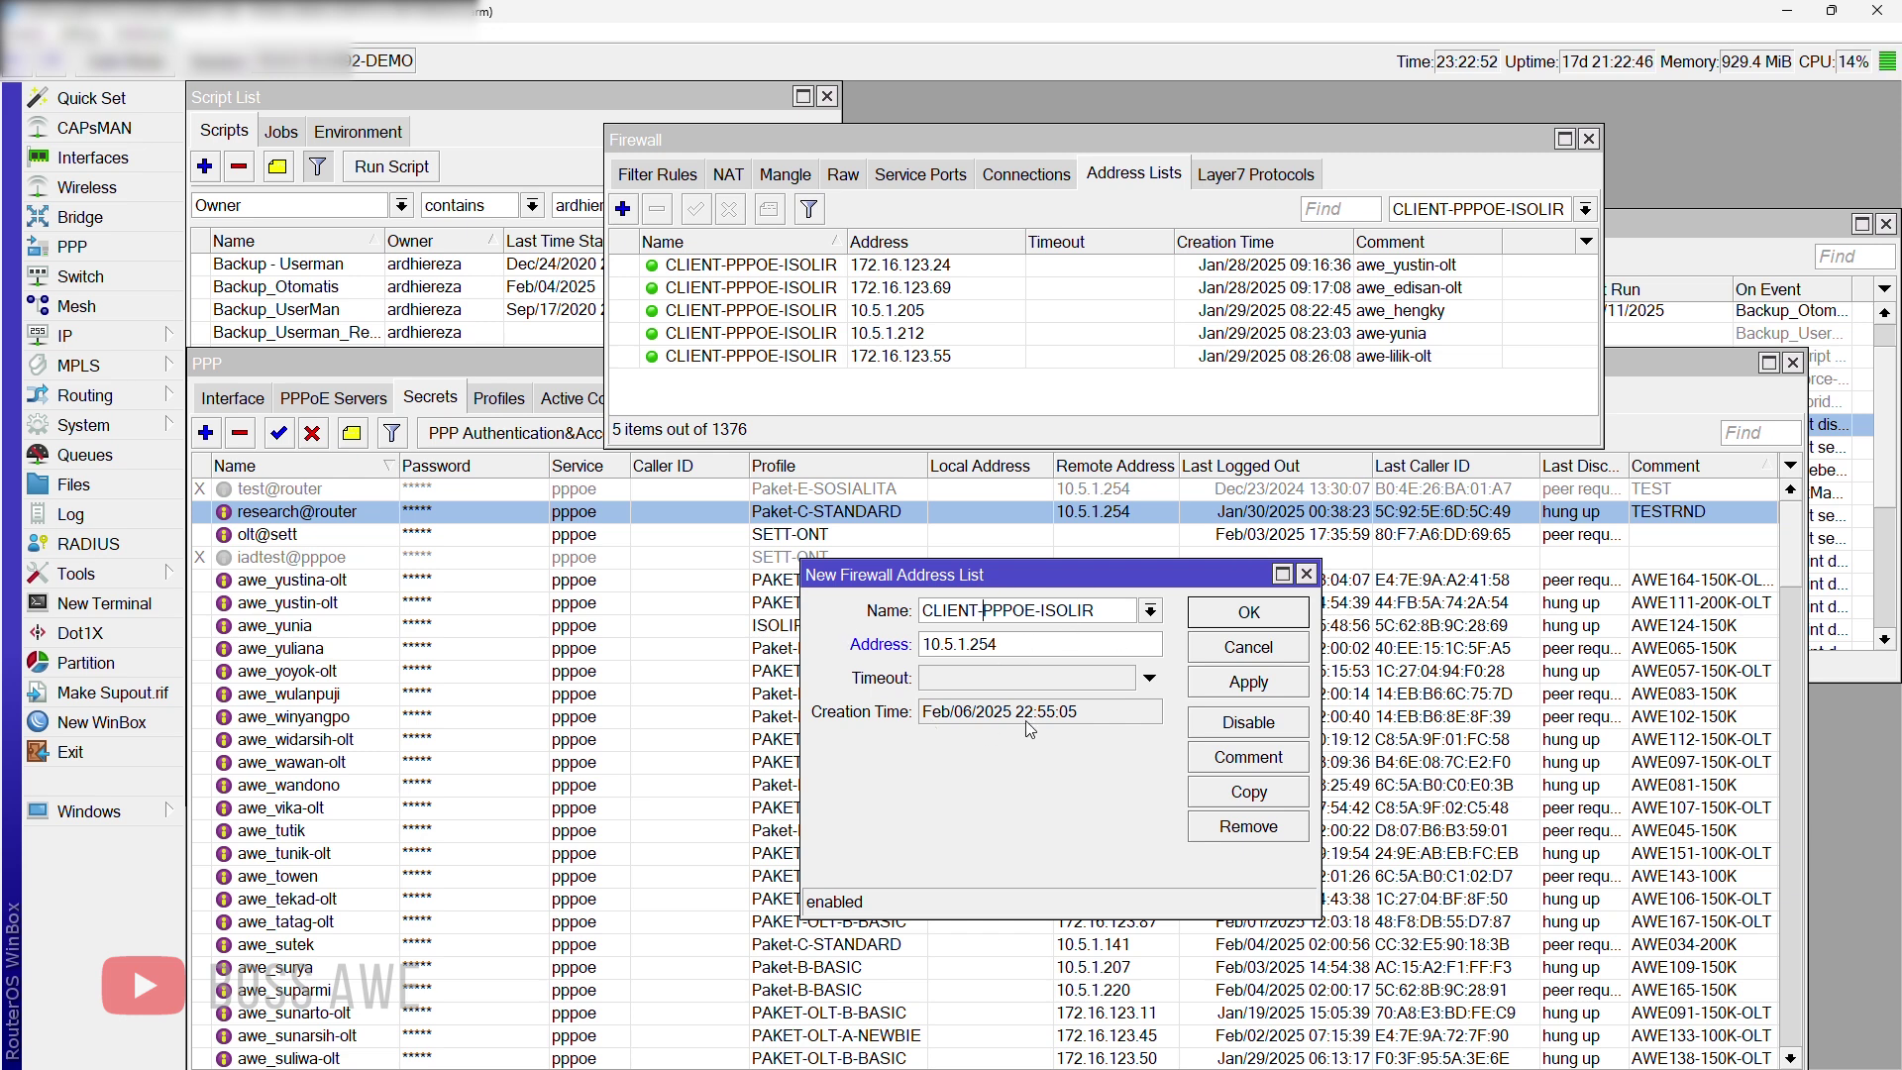
click(1224, 758)
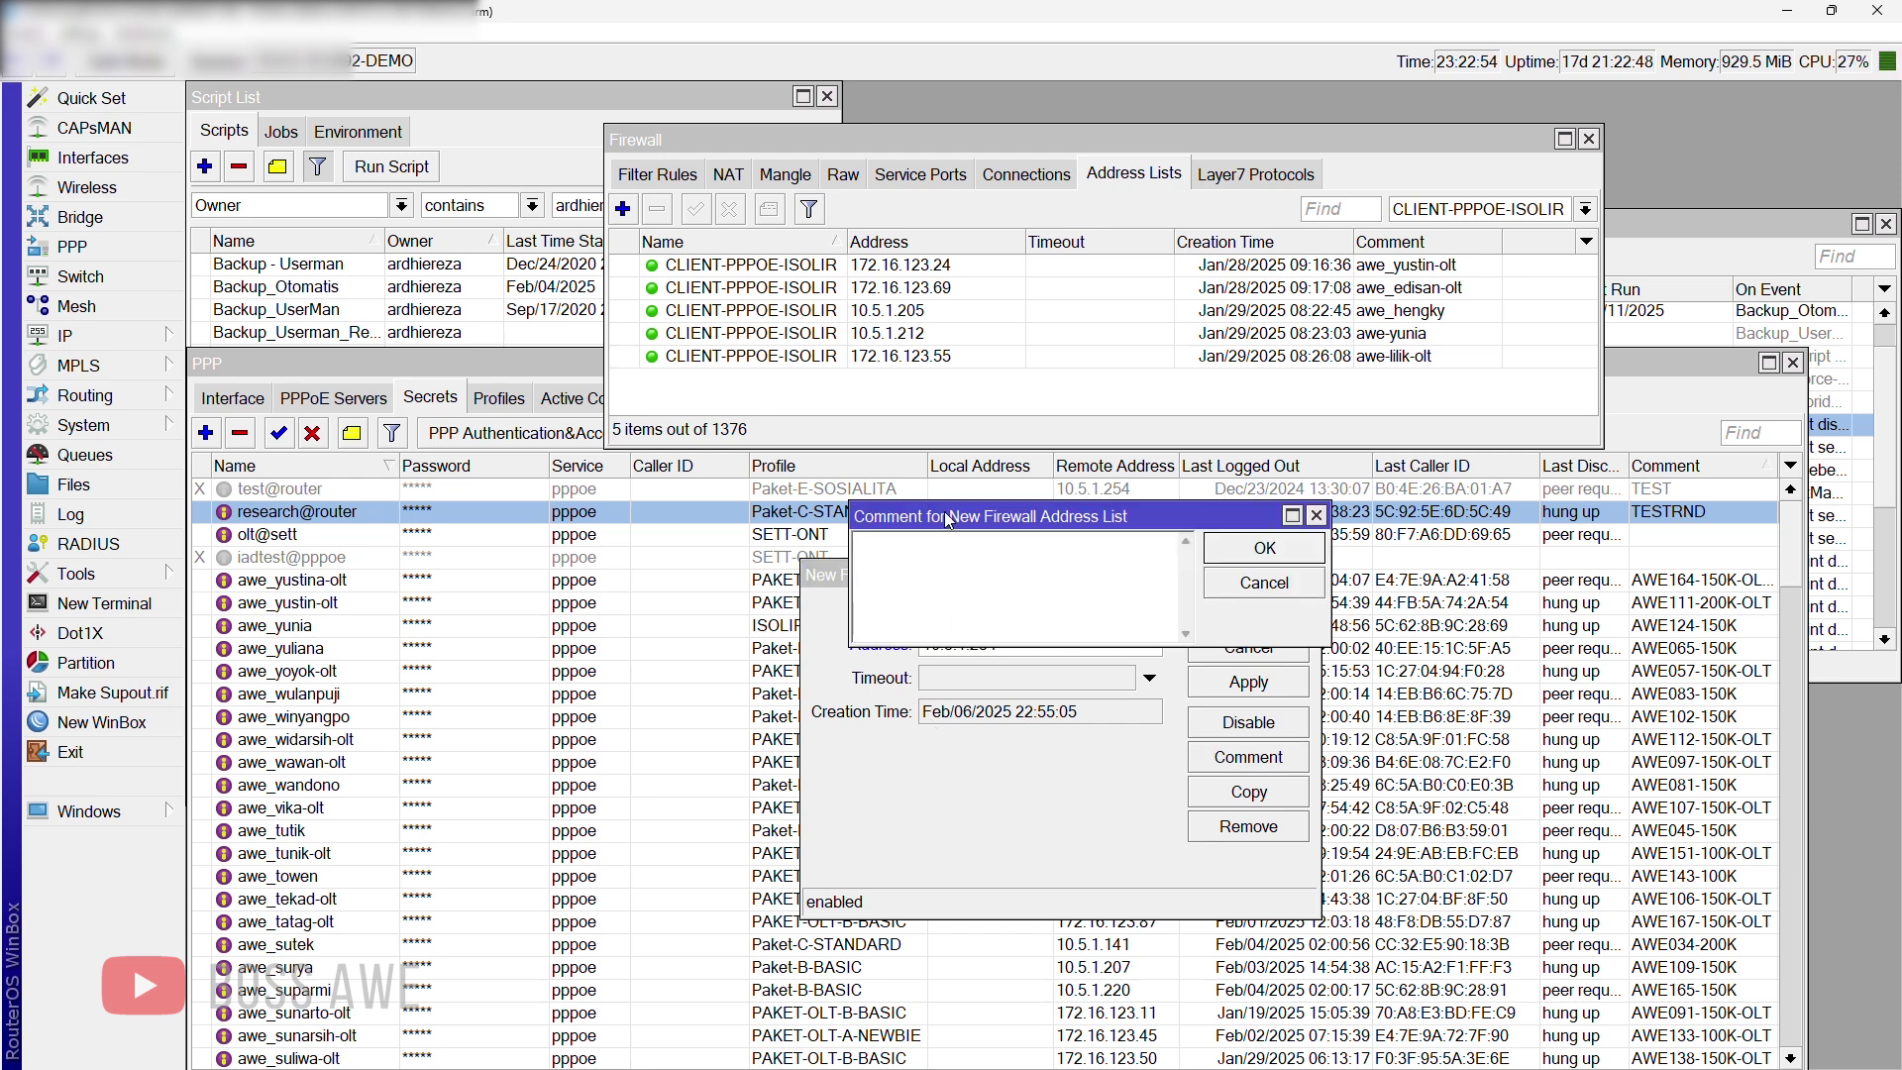
Step: Comment the 10.5.1.254 entry 'research@router' and save it to CLIENT-PPPOE-ISOLIR
drag(894, 513, 818, 694)
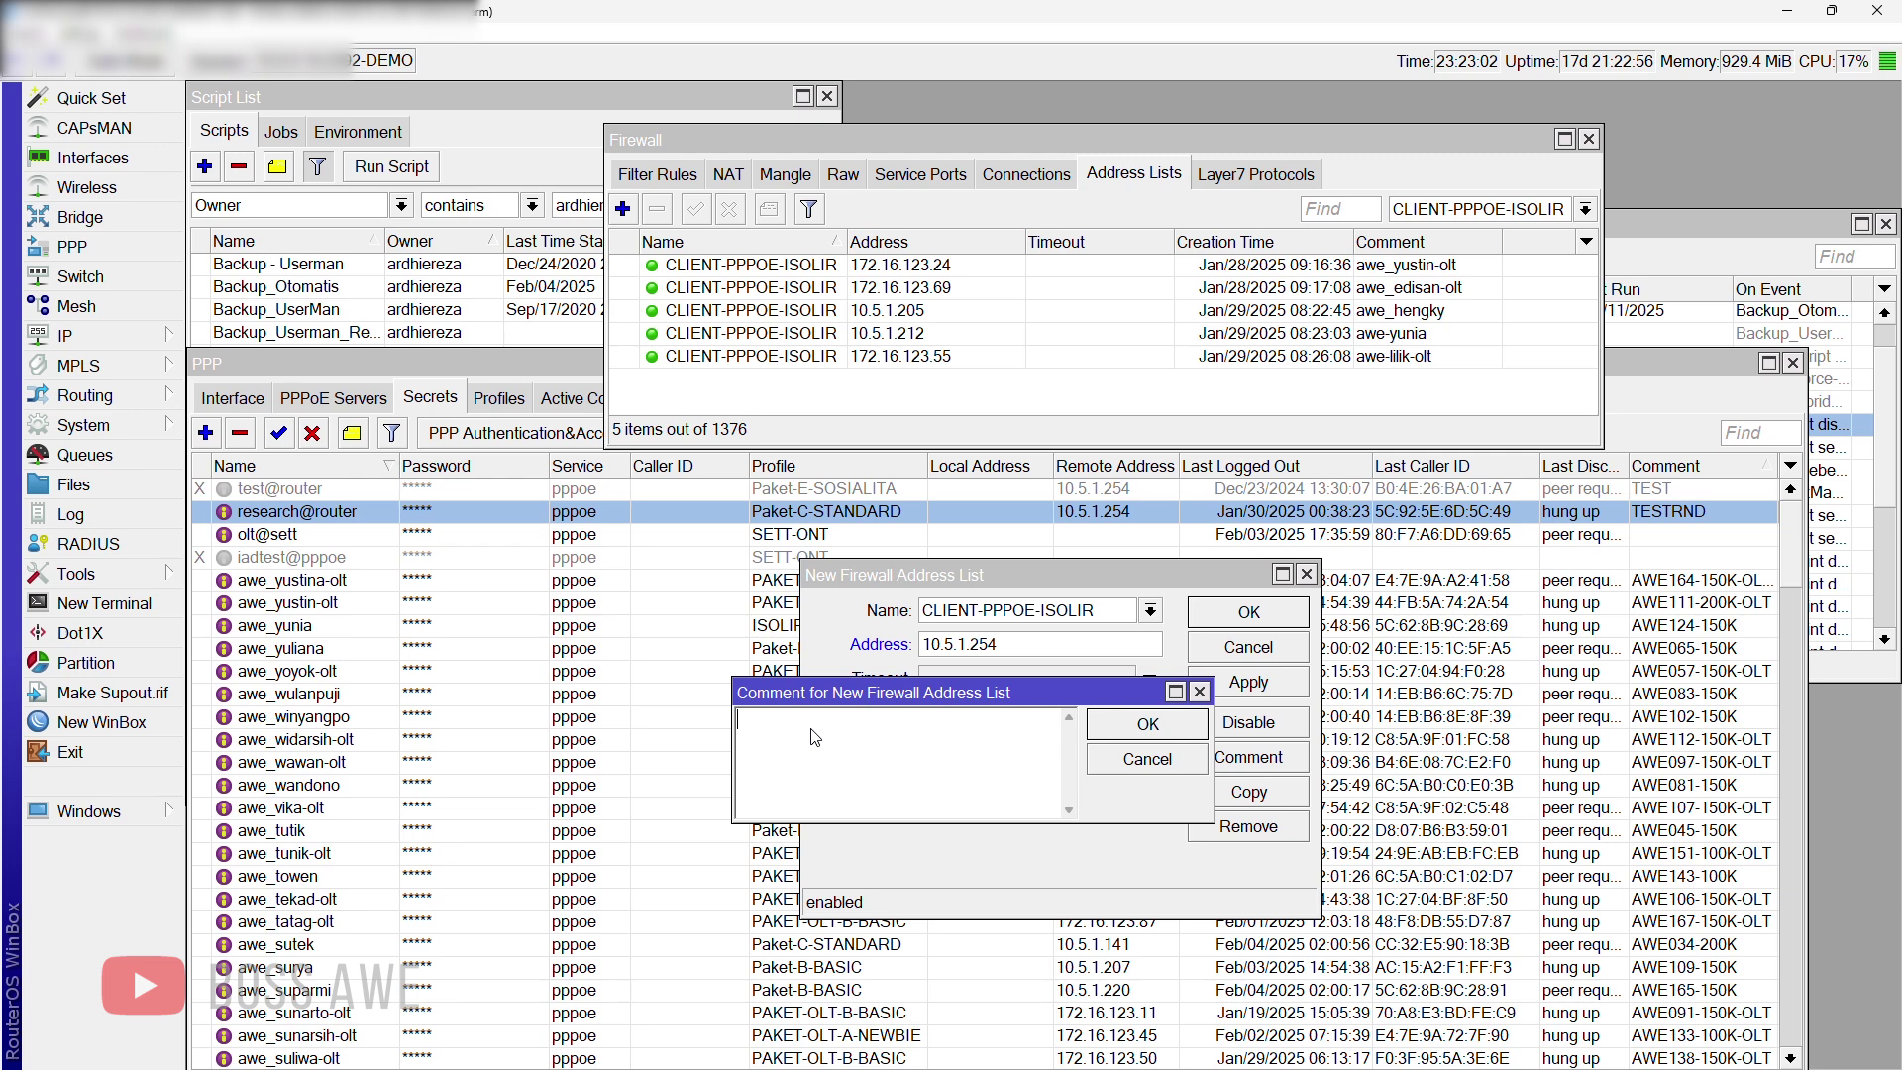
text(research#)
key(BackSpace)
text(@router)
click(1148, 725)
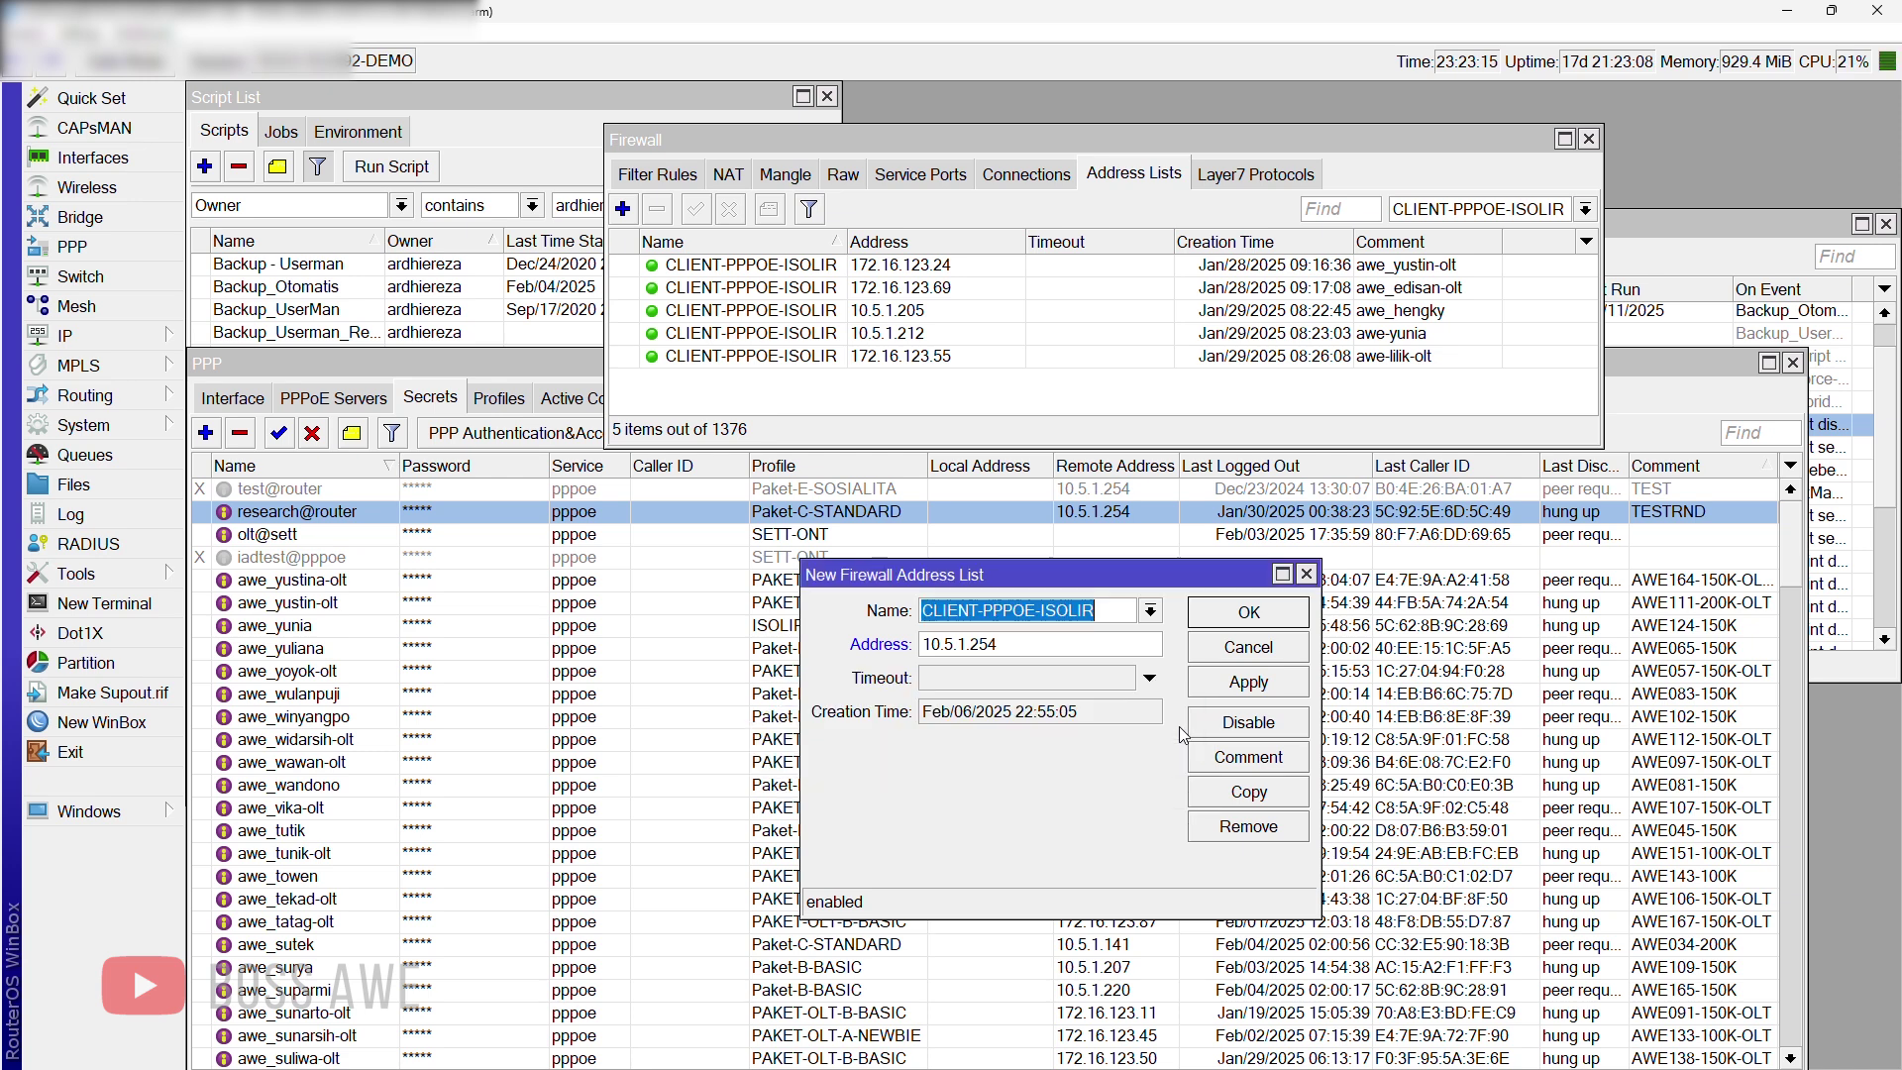
click(1227, 684)
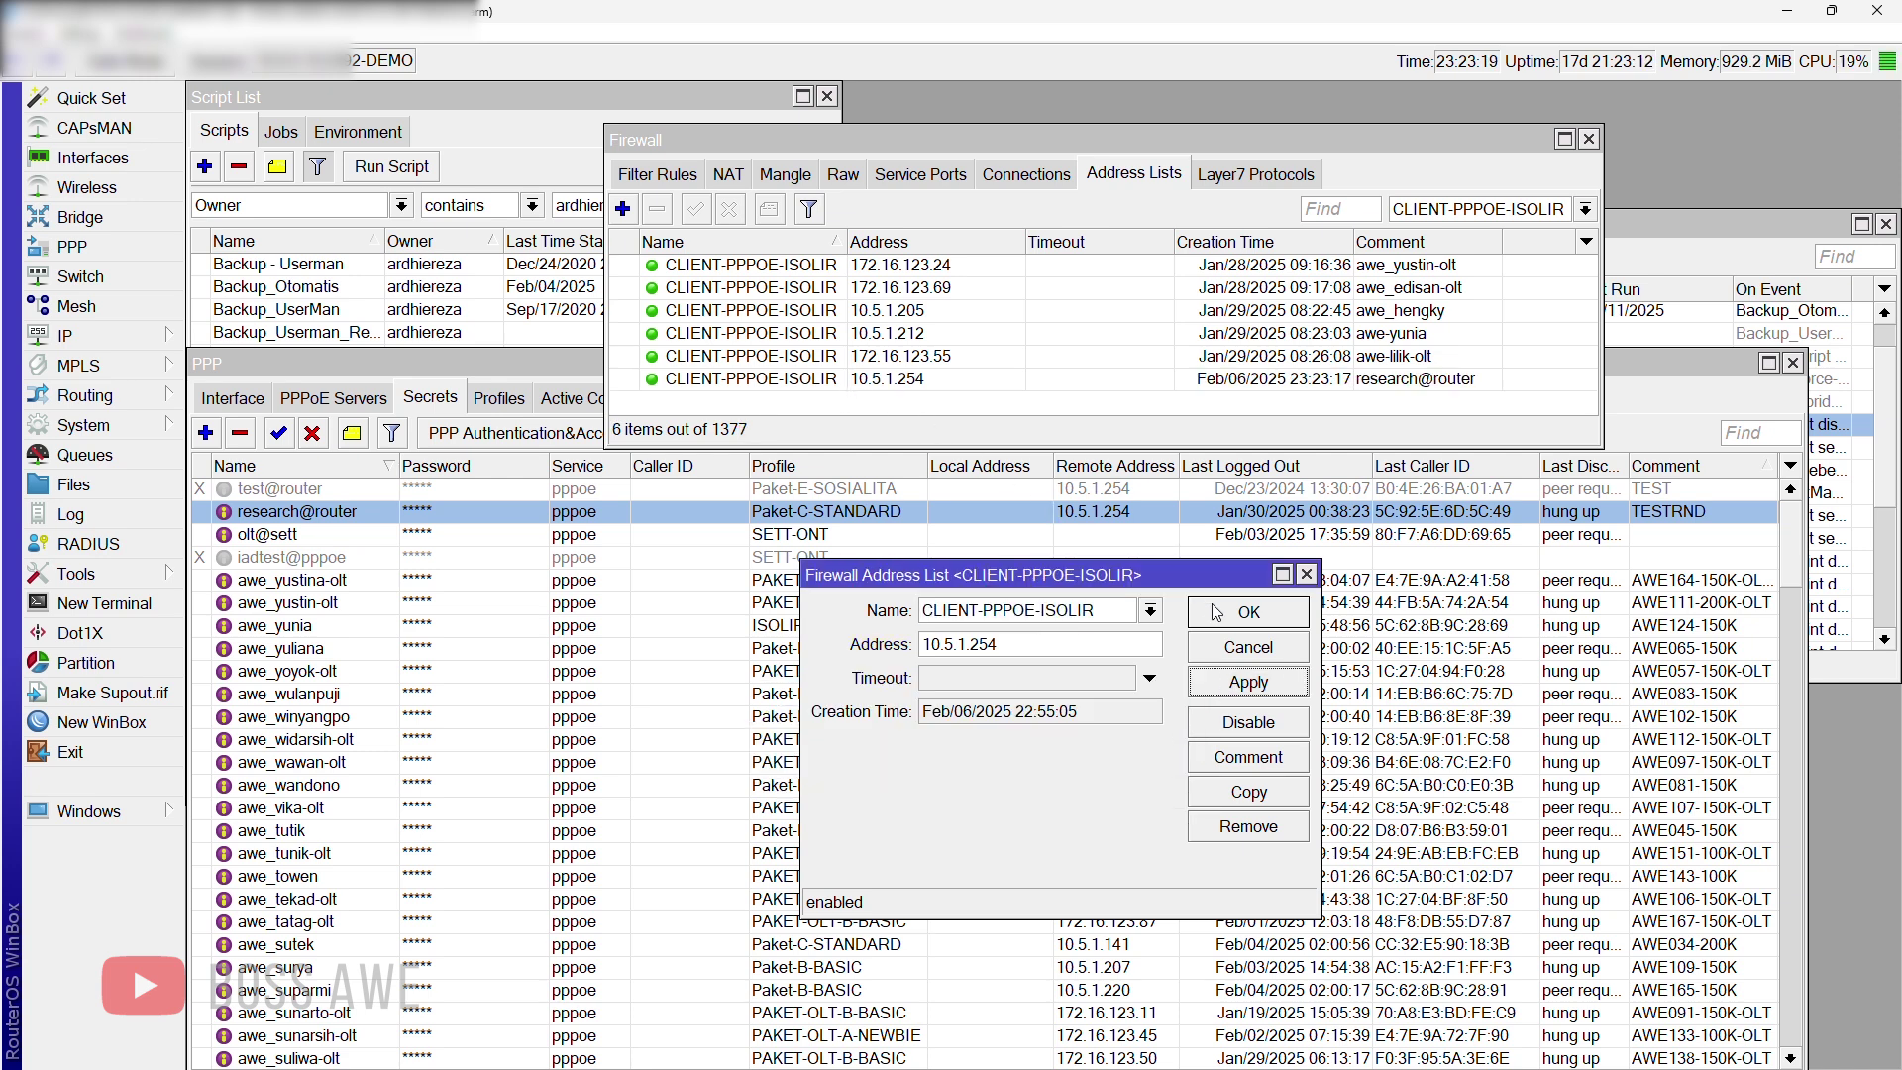
click(1248, 611)
Step: Disable the research@router address-list entry
click(840, 378)
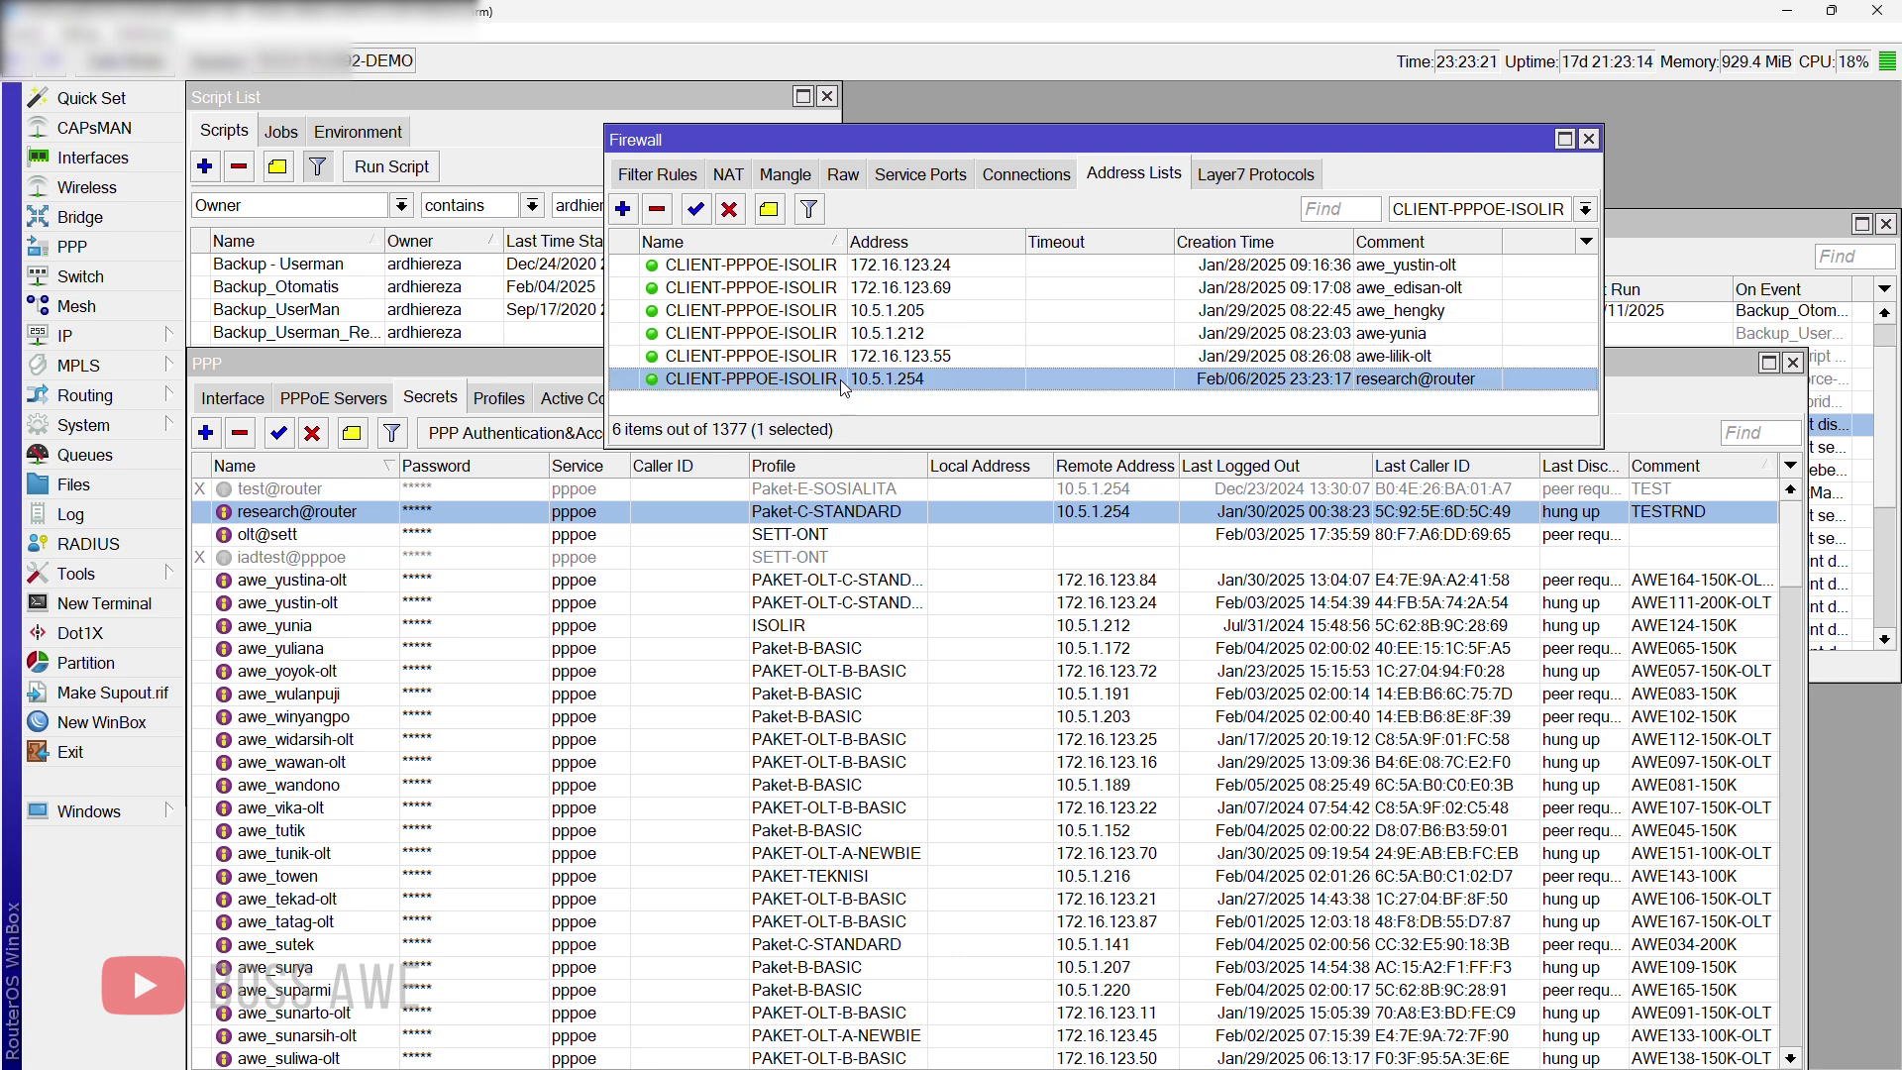
click(729, 210)
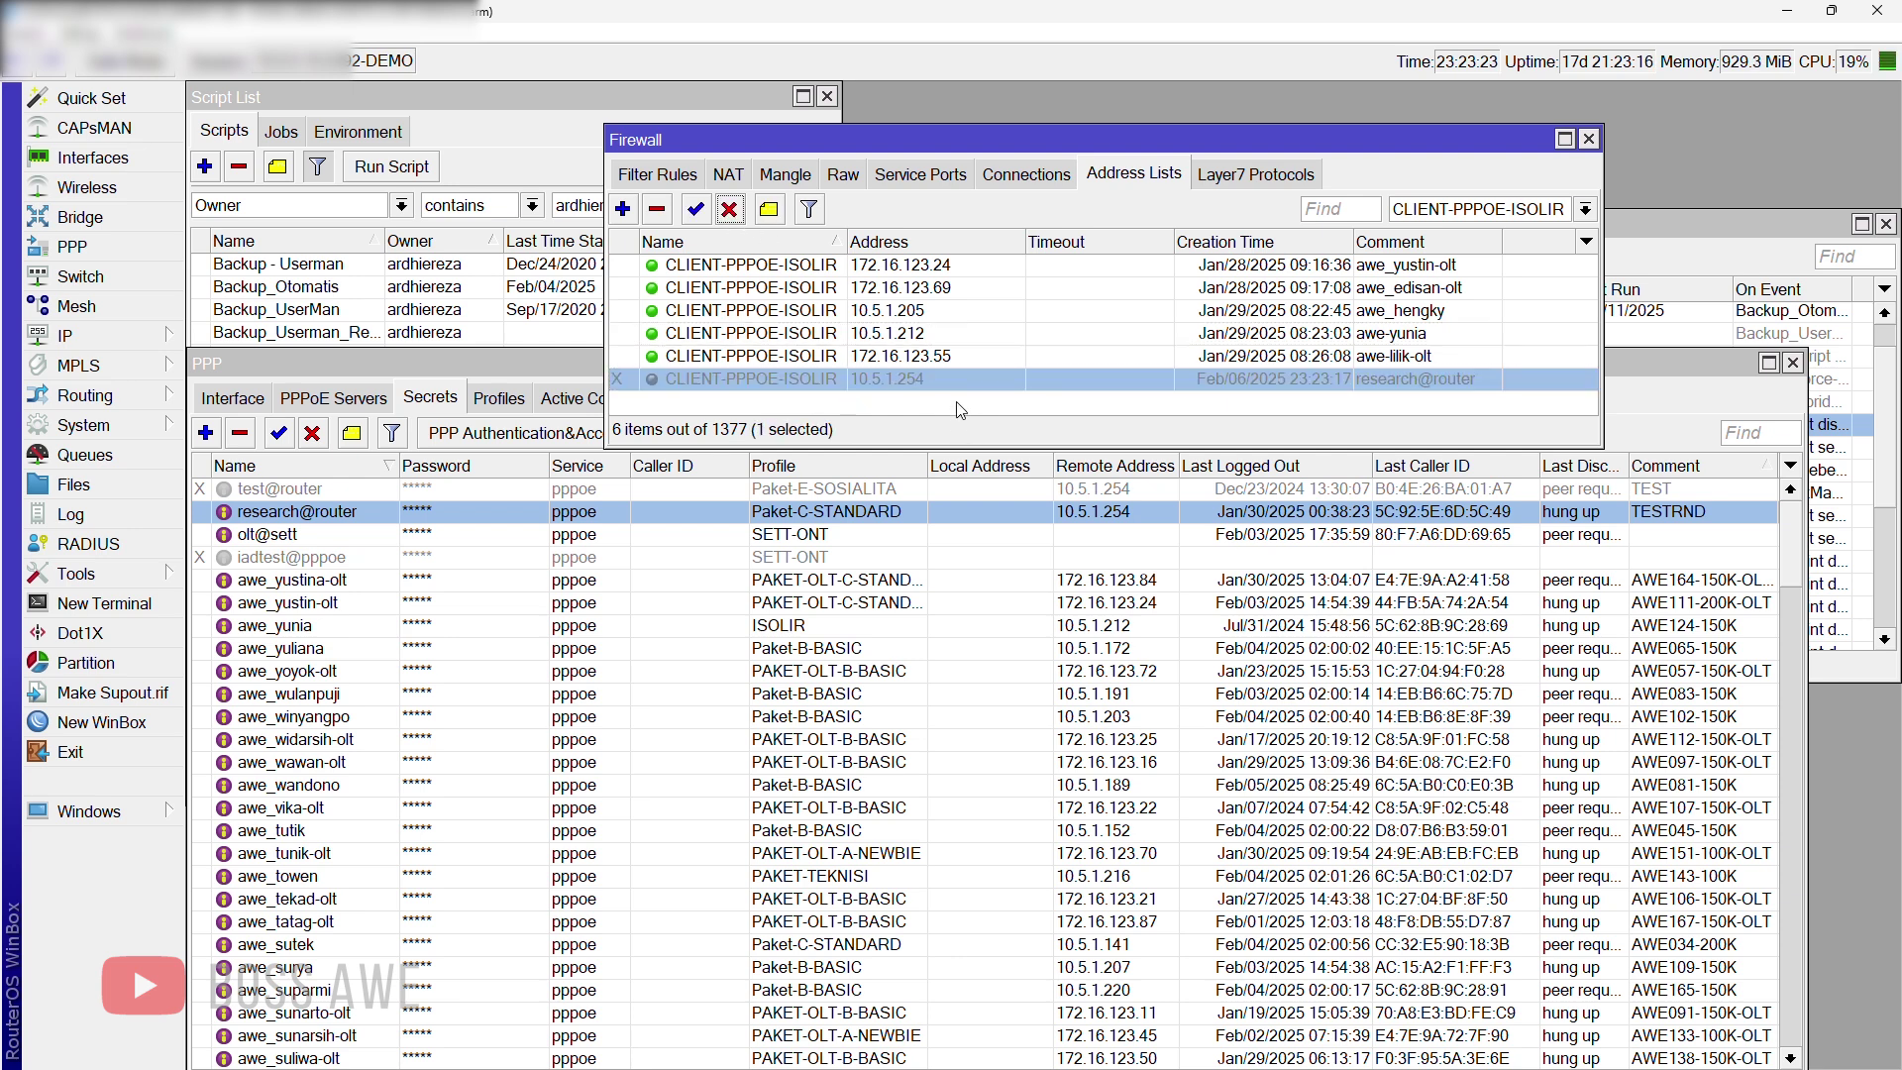
click(959, 409)
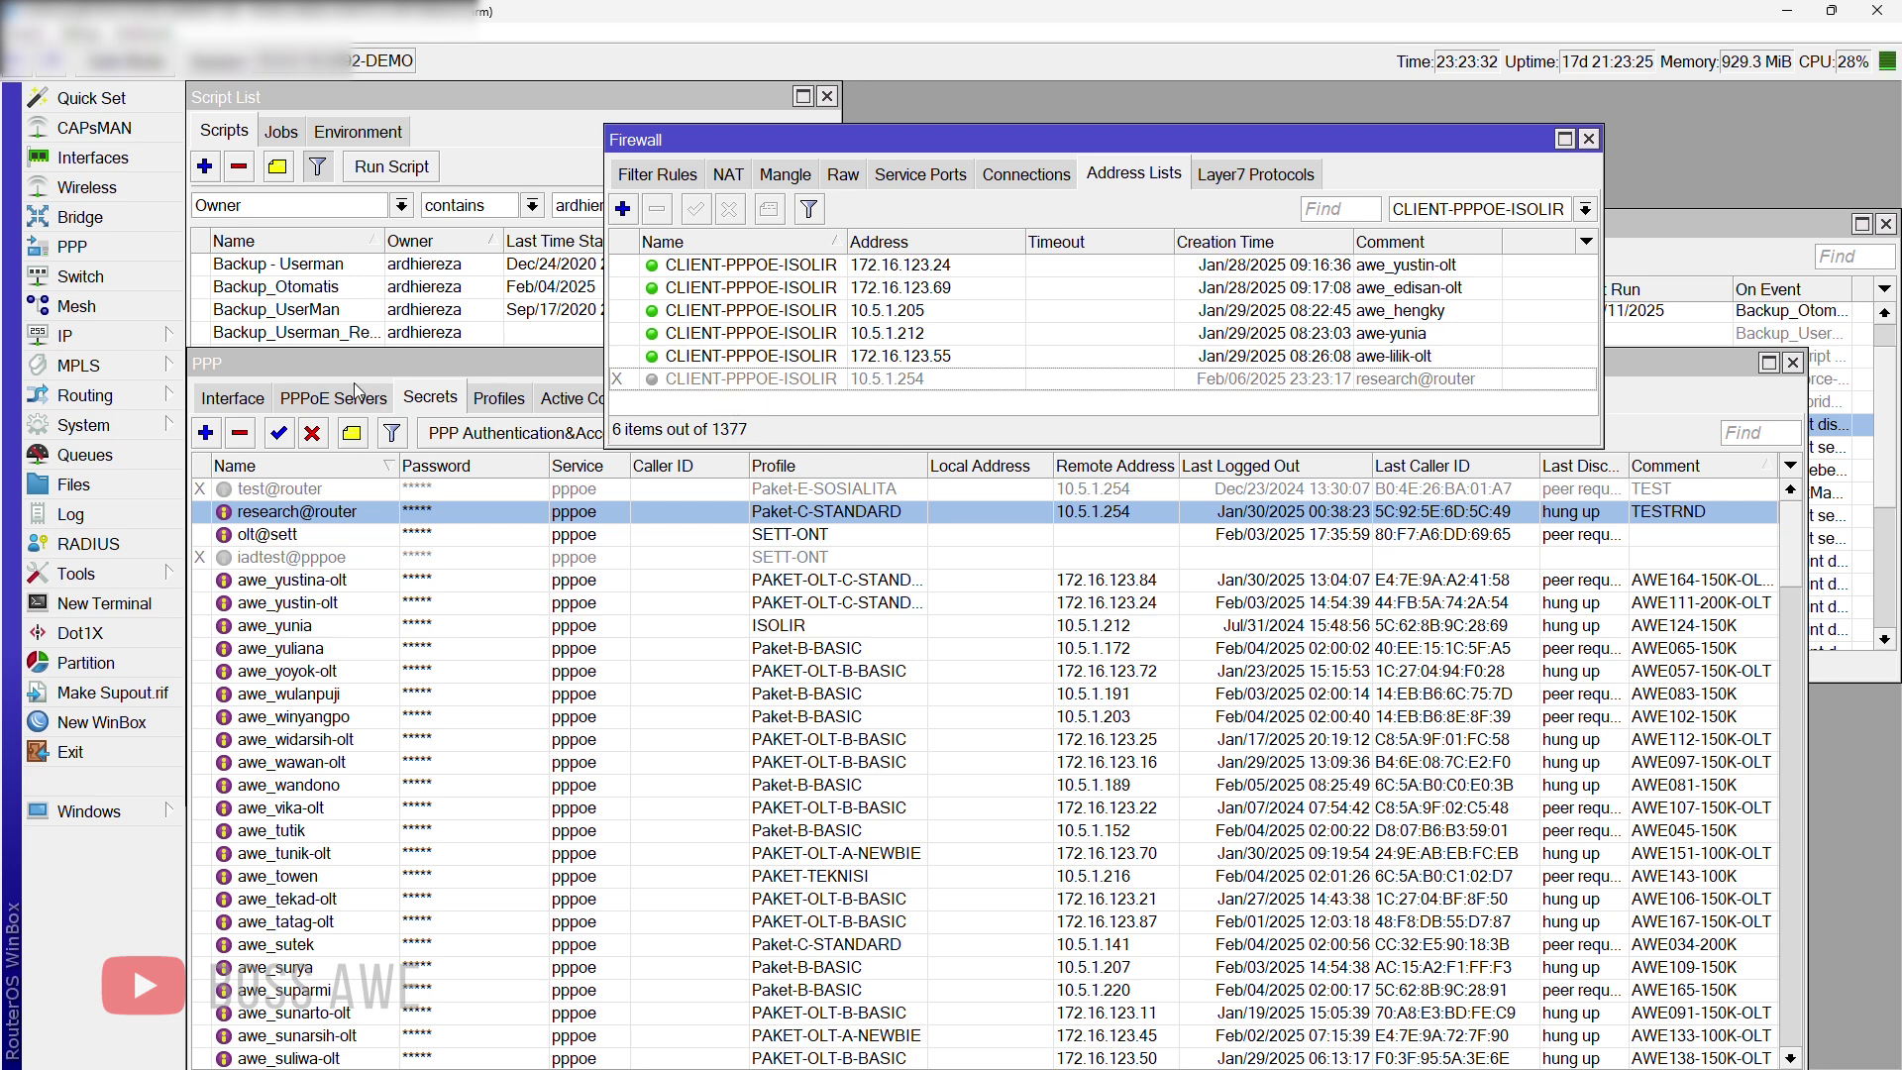
Step: Apply the IP Web Proxy settings and display its Access rules list
click(146, 340)
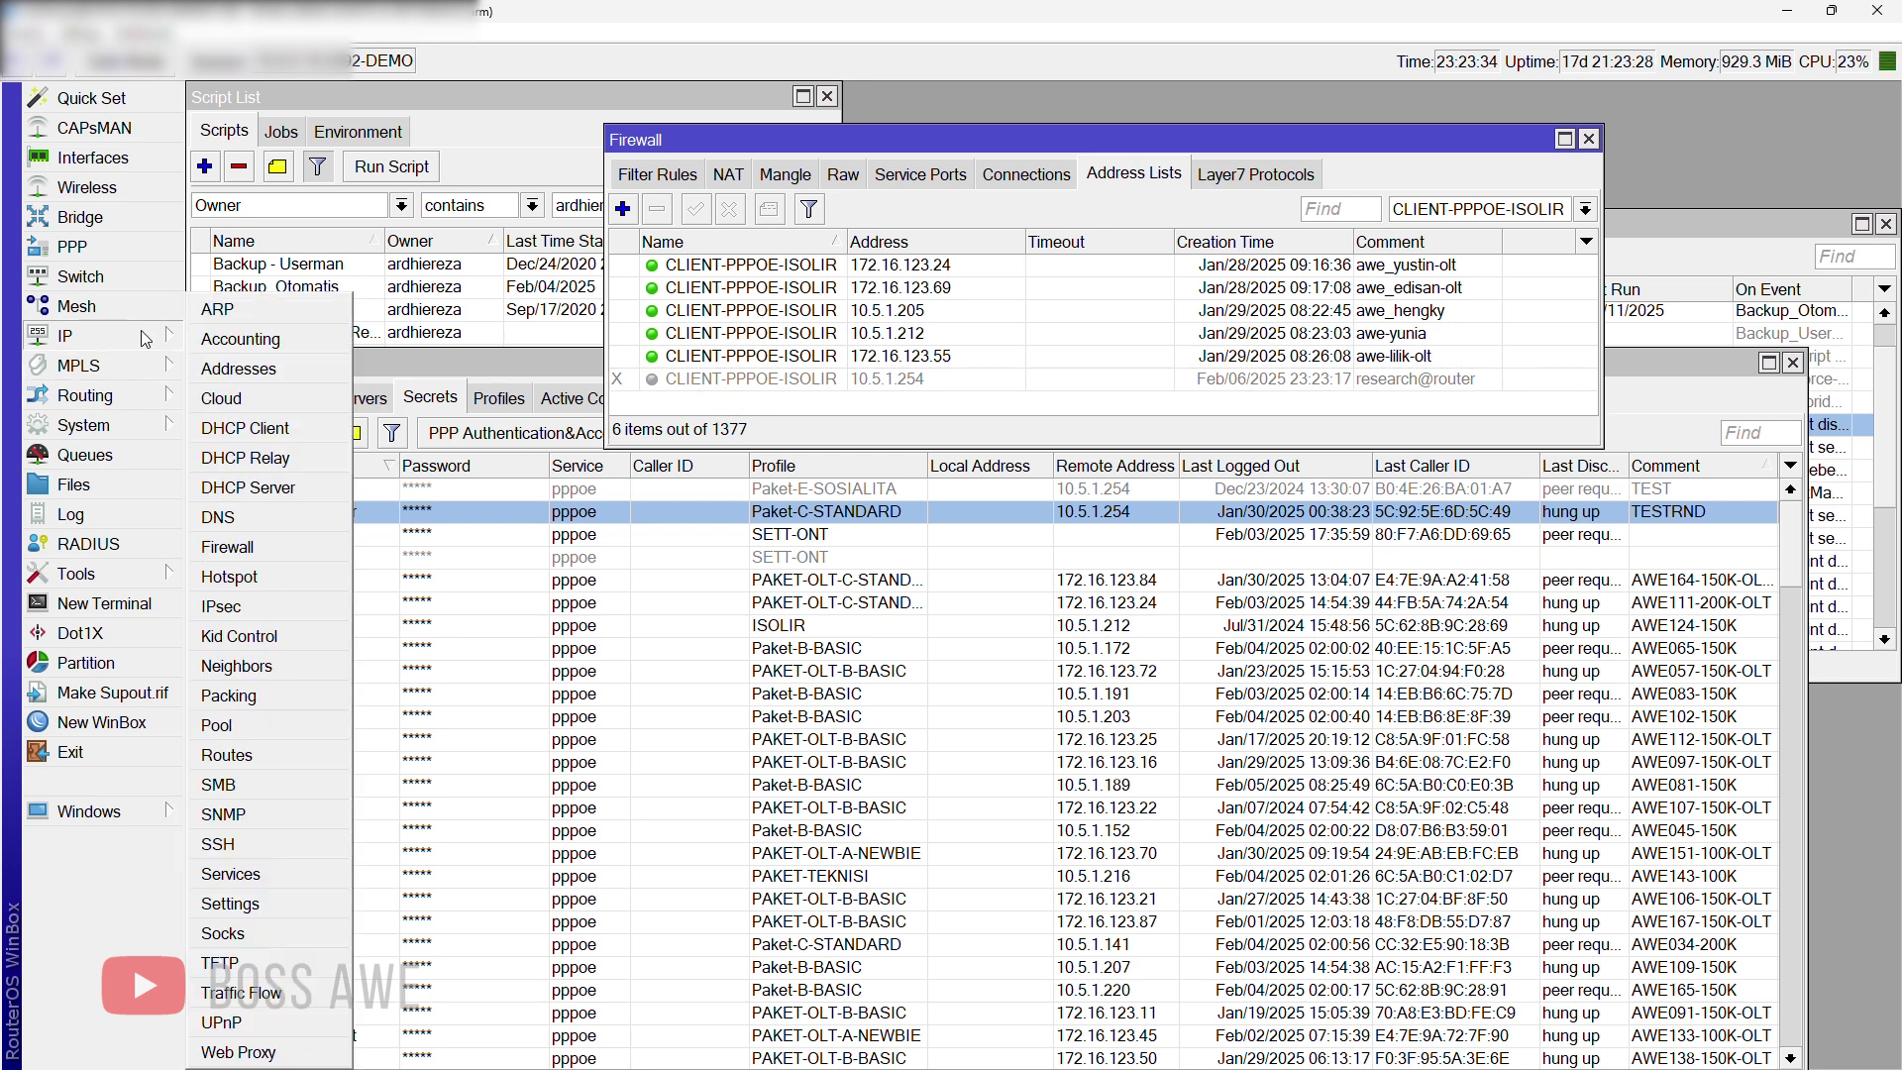
click(238, 1052)
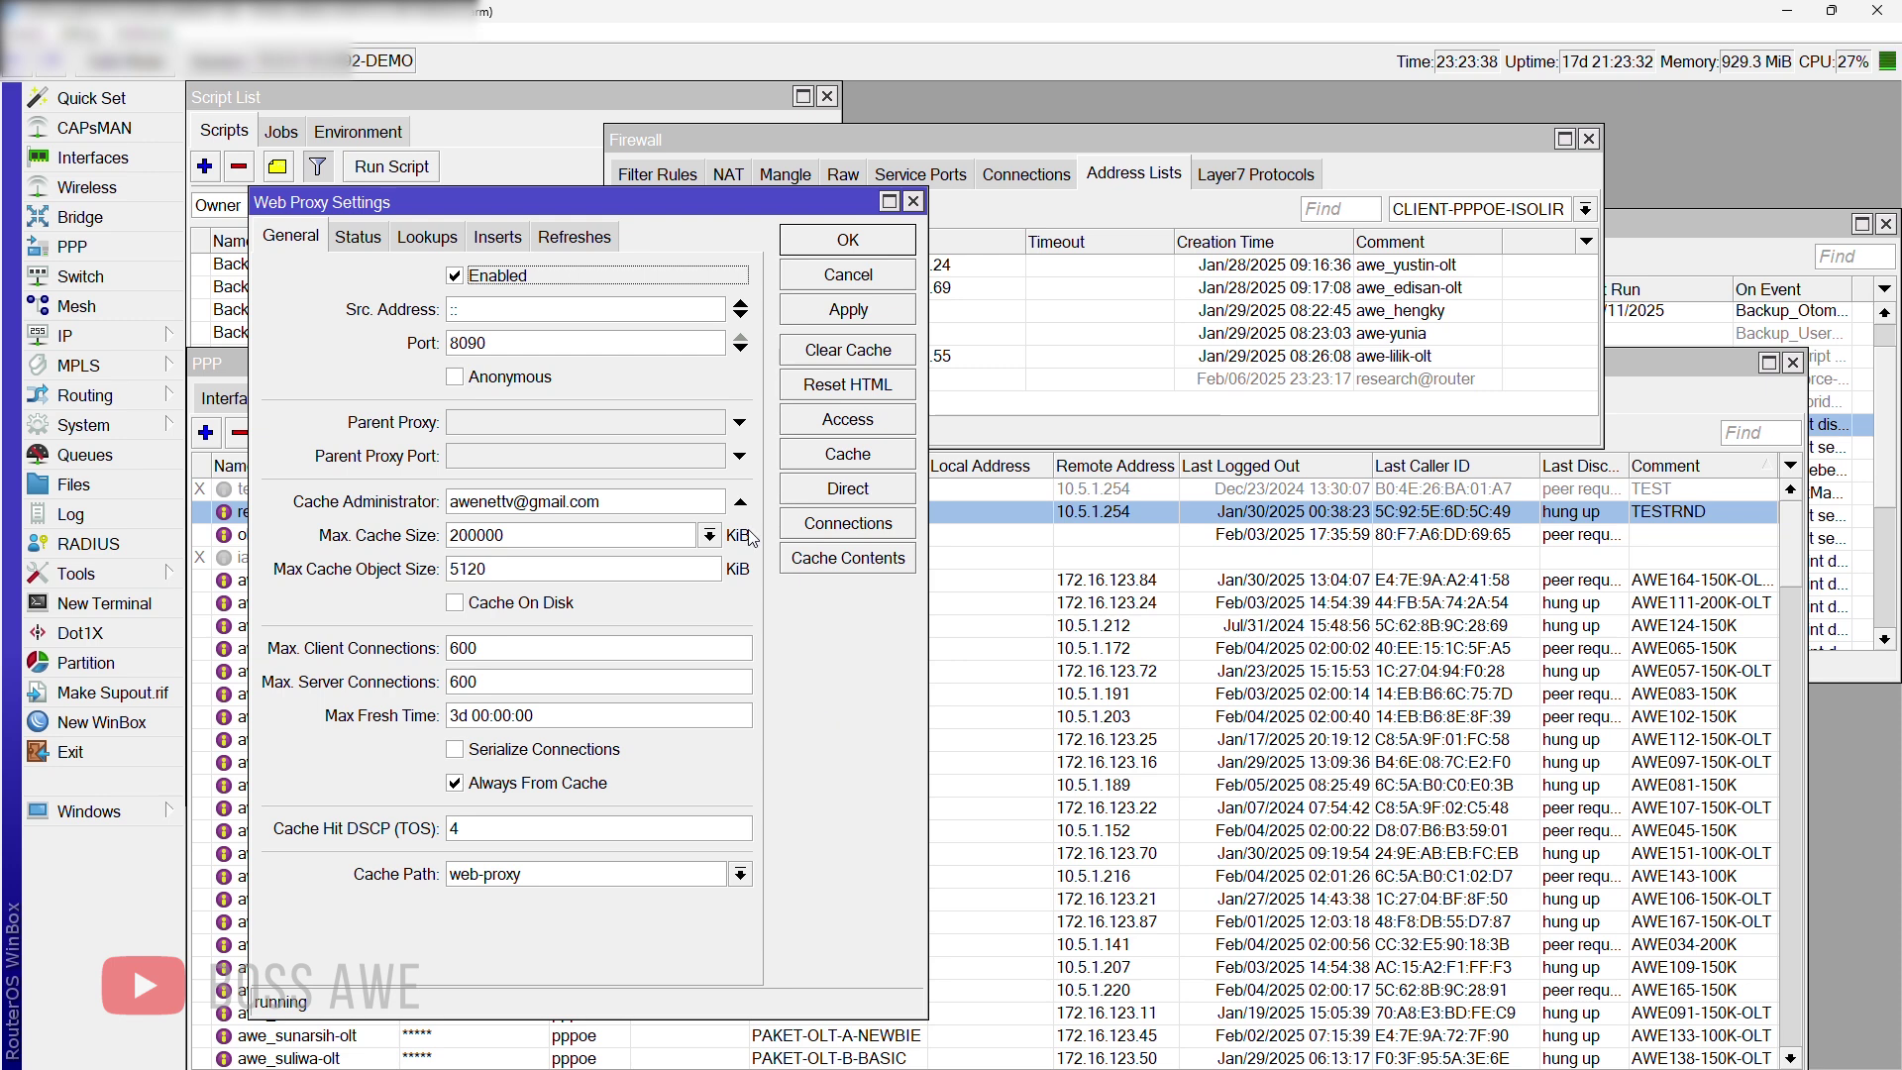
drag(893, 202, 1244, 215)
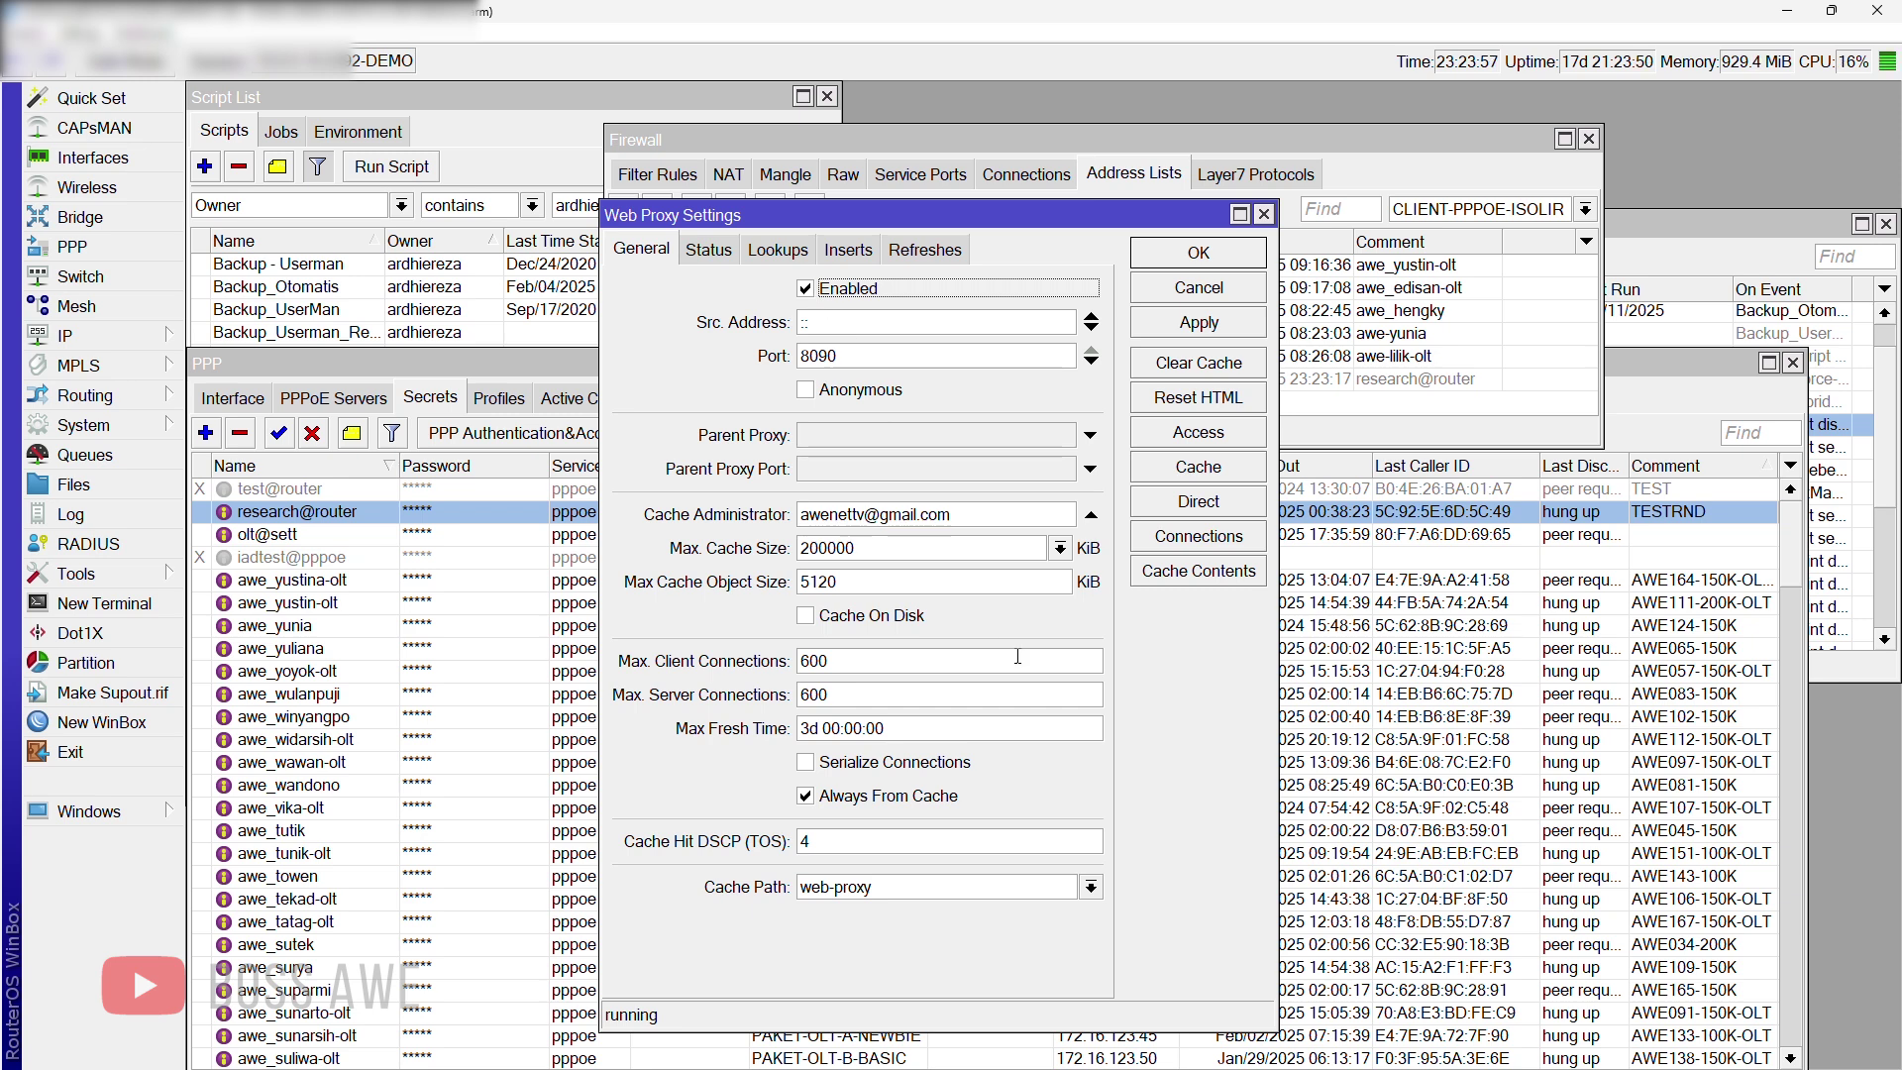
click(1149, 319)
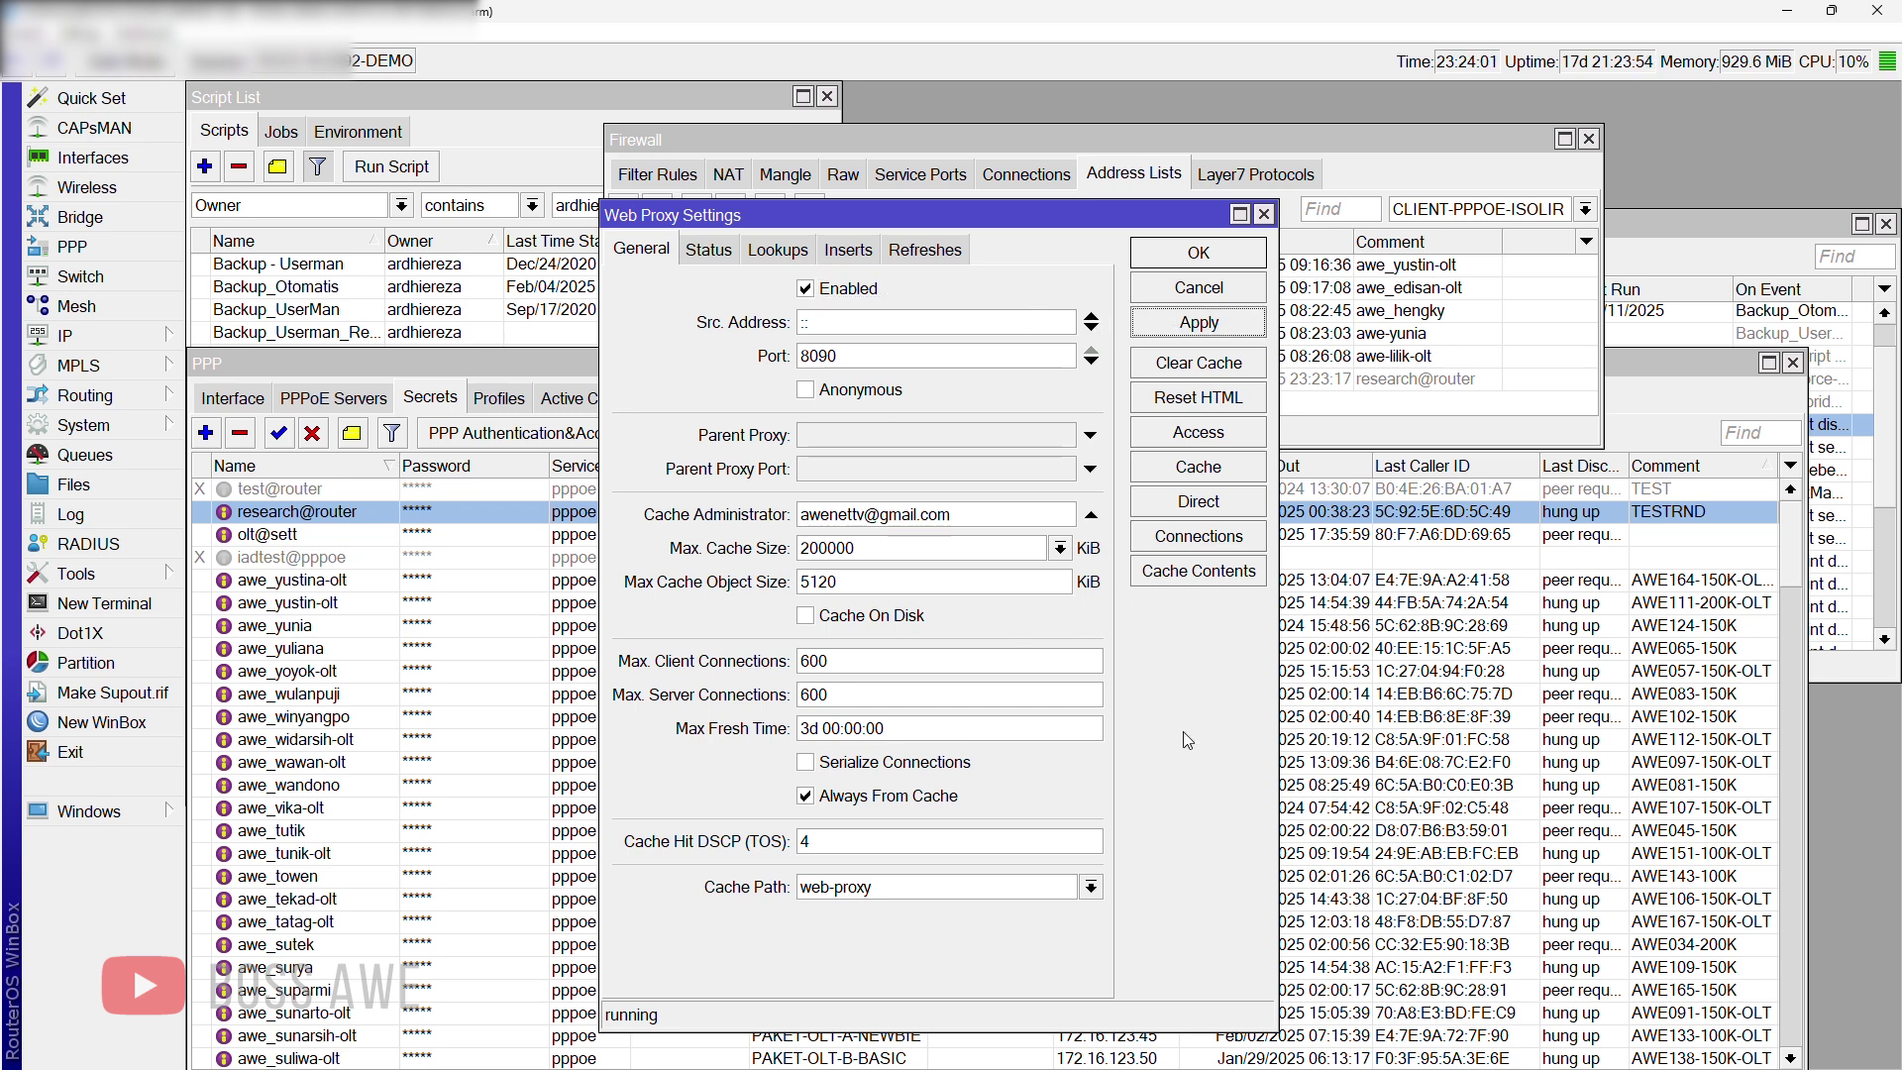
click(1202, 439)
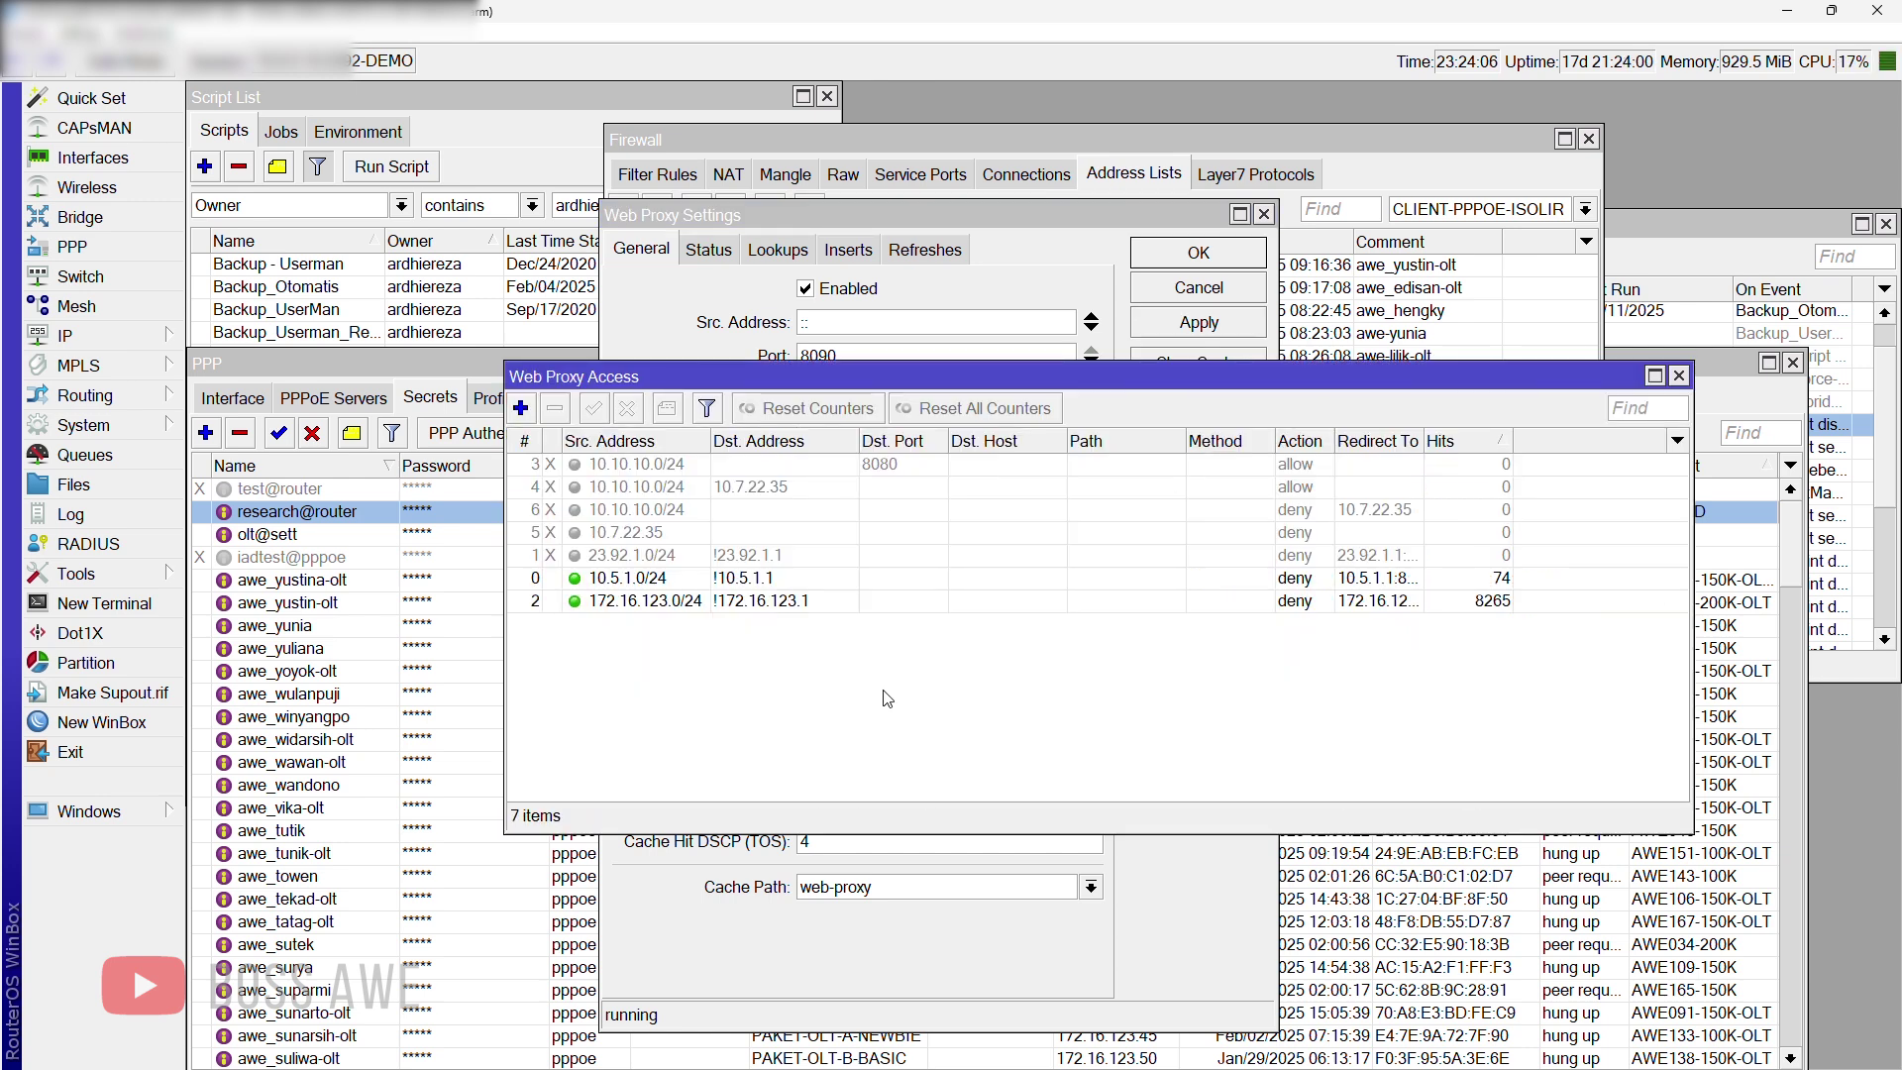
Step: Inspect the 10.5.1.0/24 deny rule redirecting to 10.5.1.1:8090, then return to PPP secrets
drag(738, 375, 839, 499)
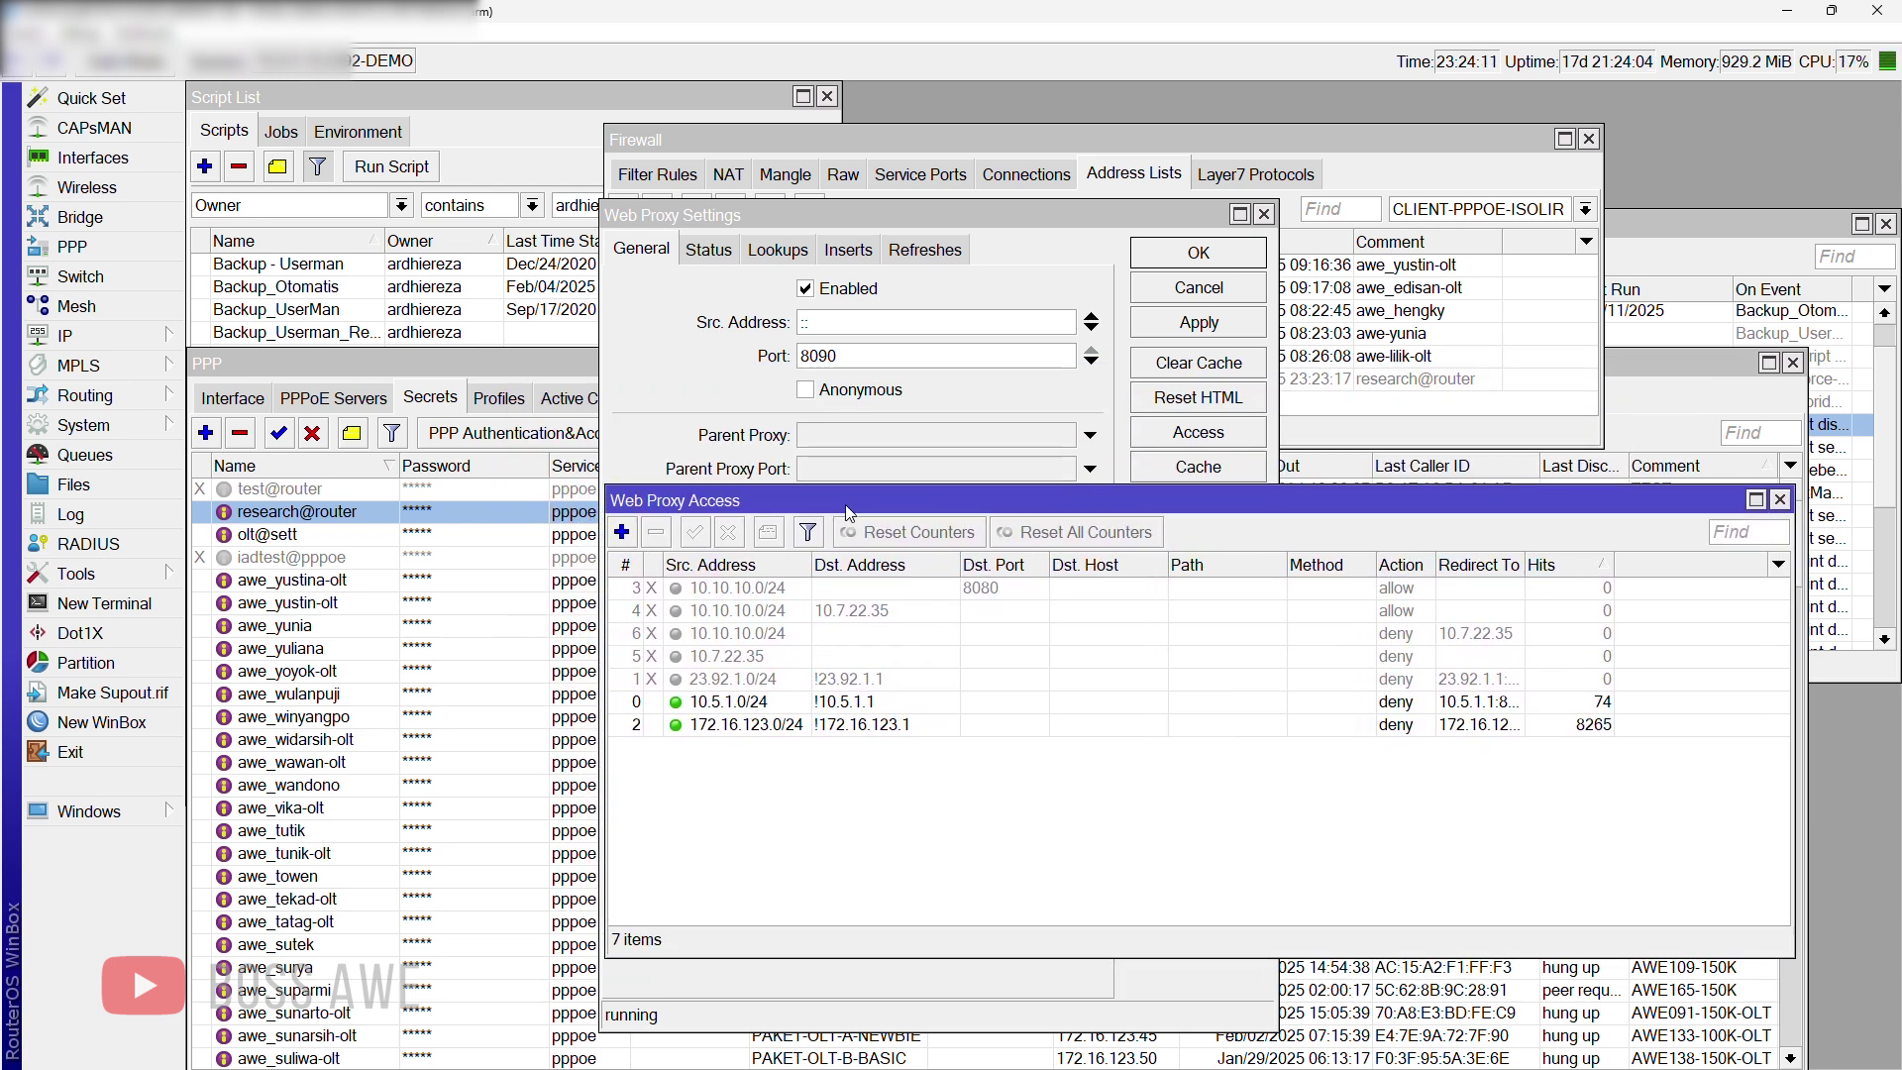
double_click(820, 704)
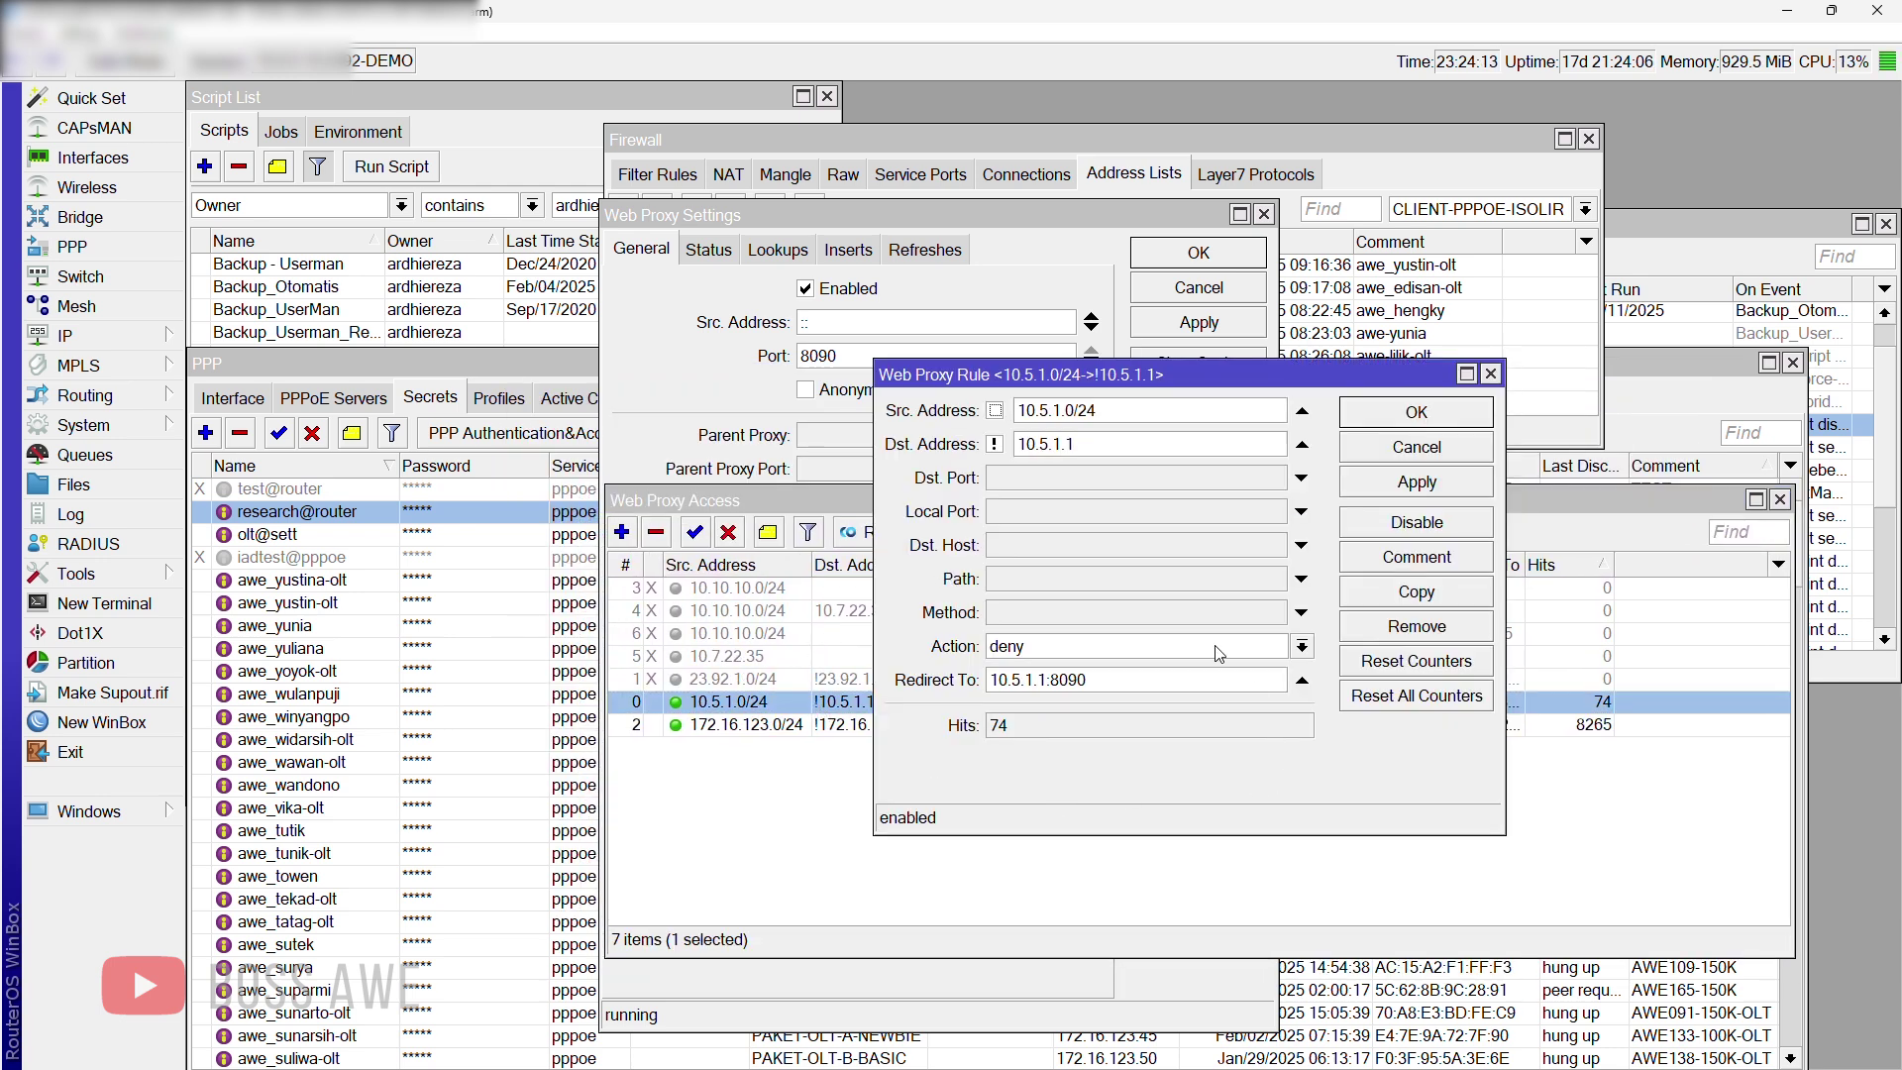
drag(1005, 374, 837, 454)
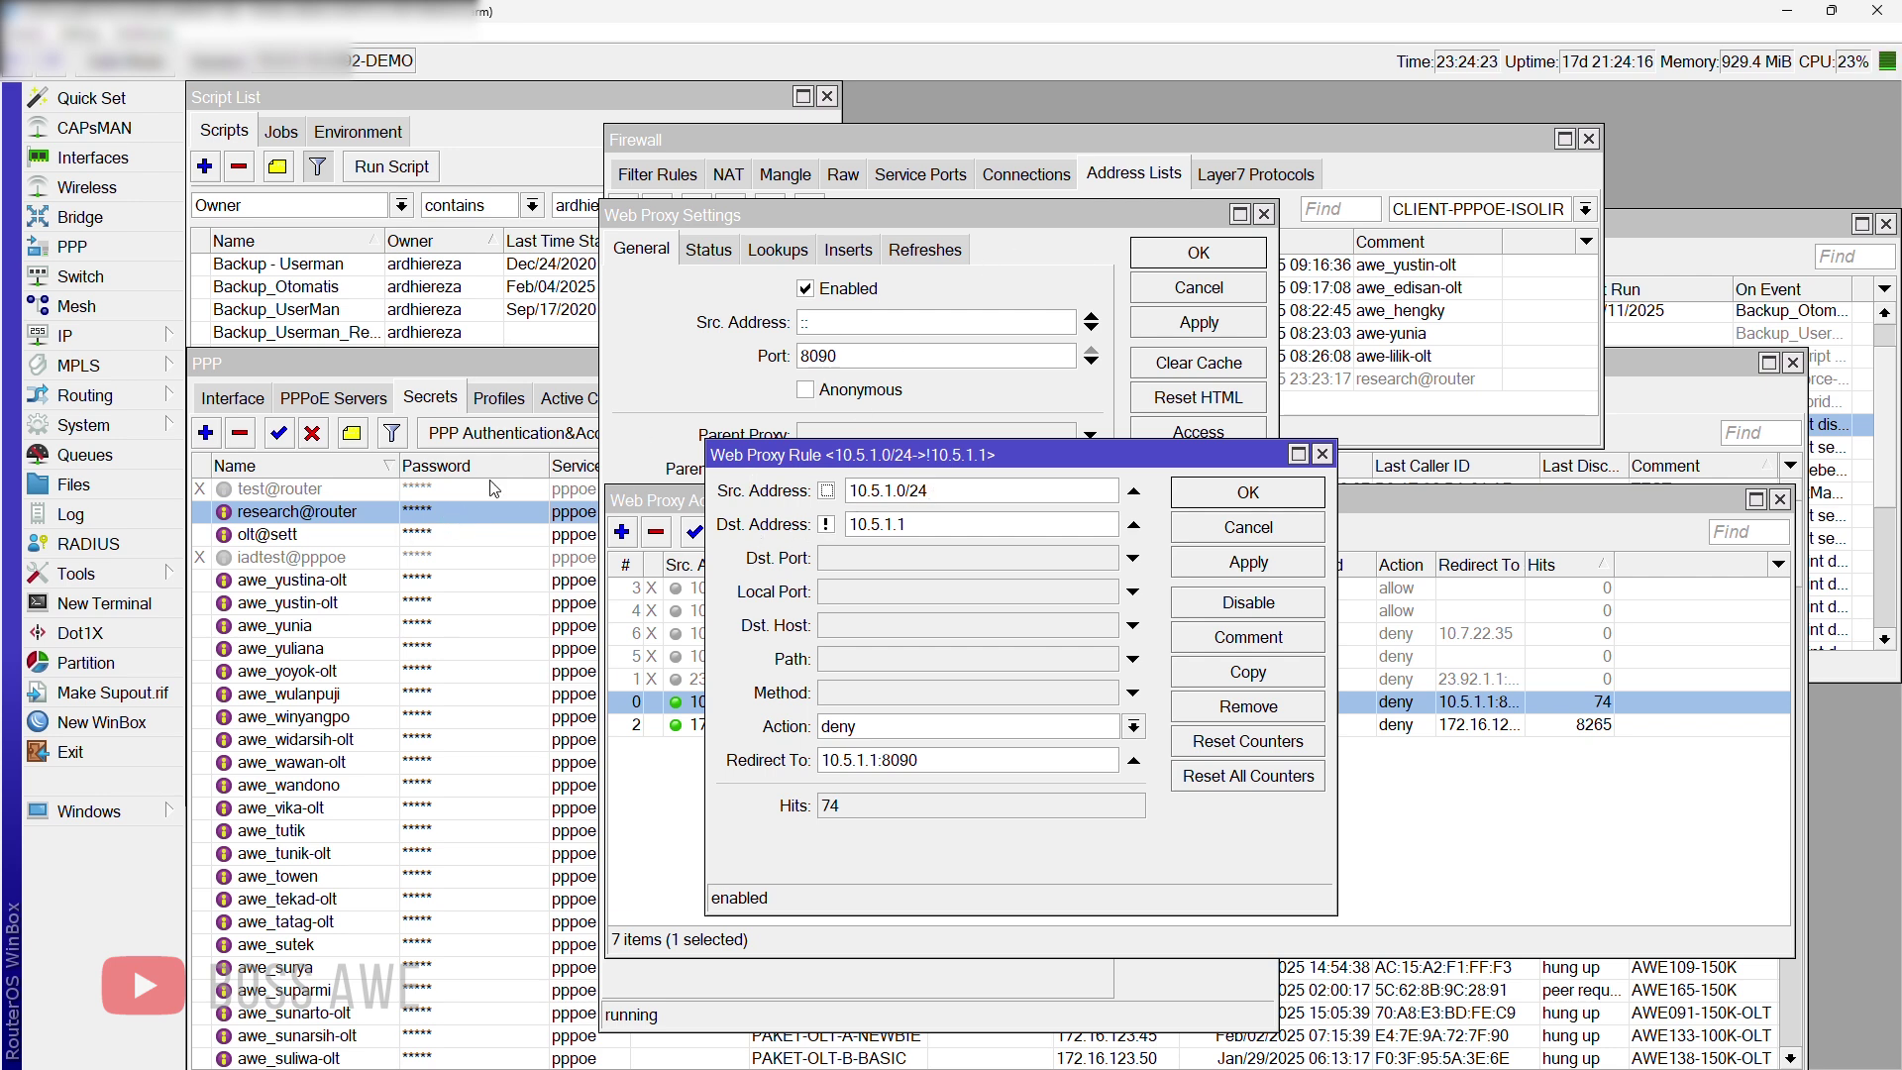
click(523, 513)
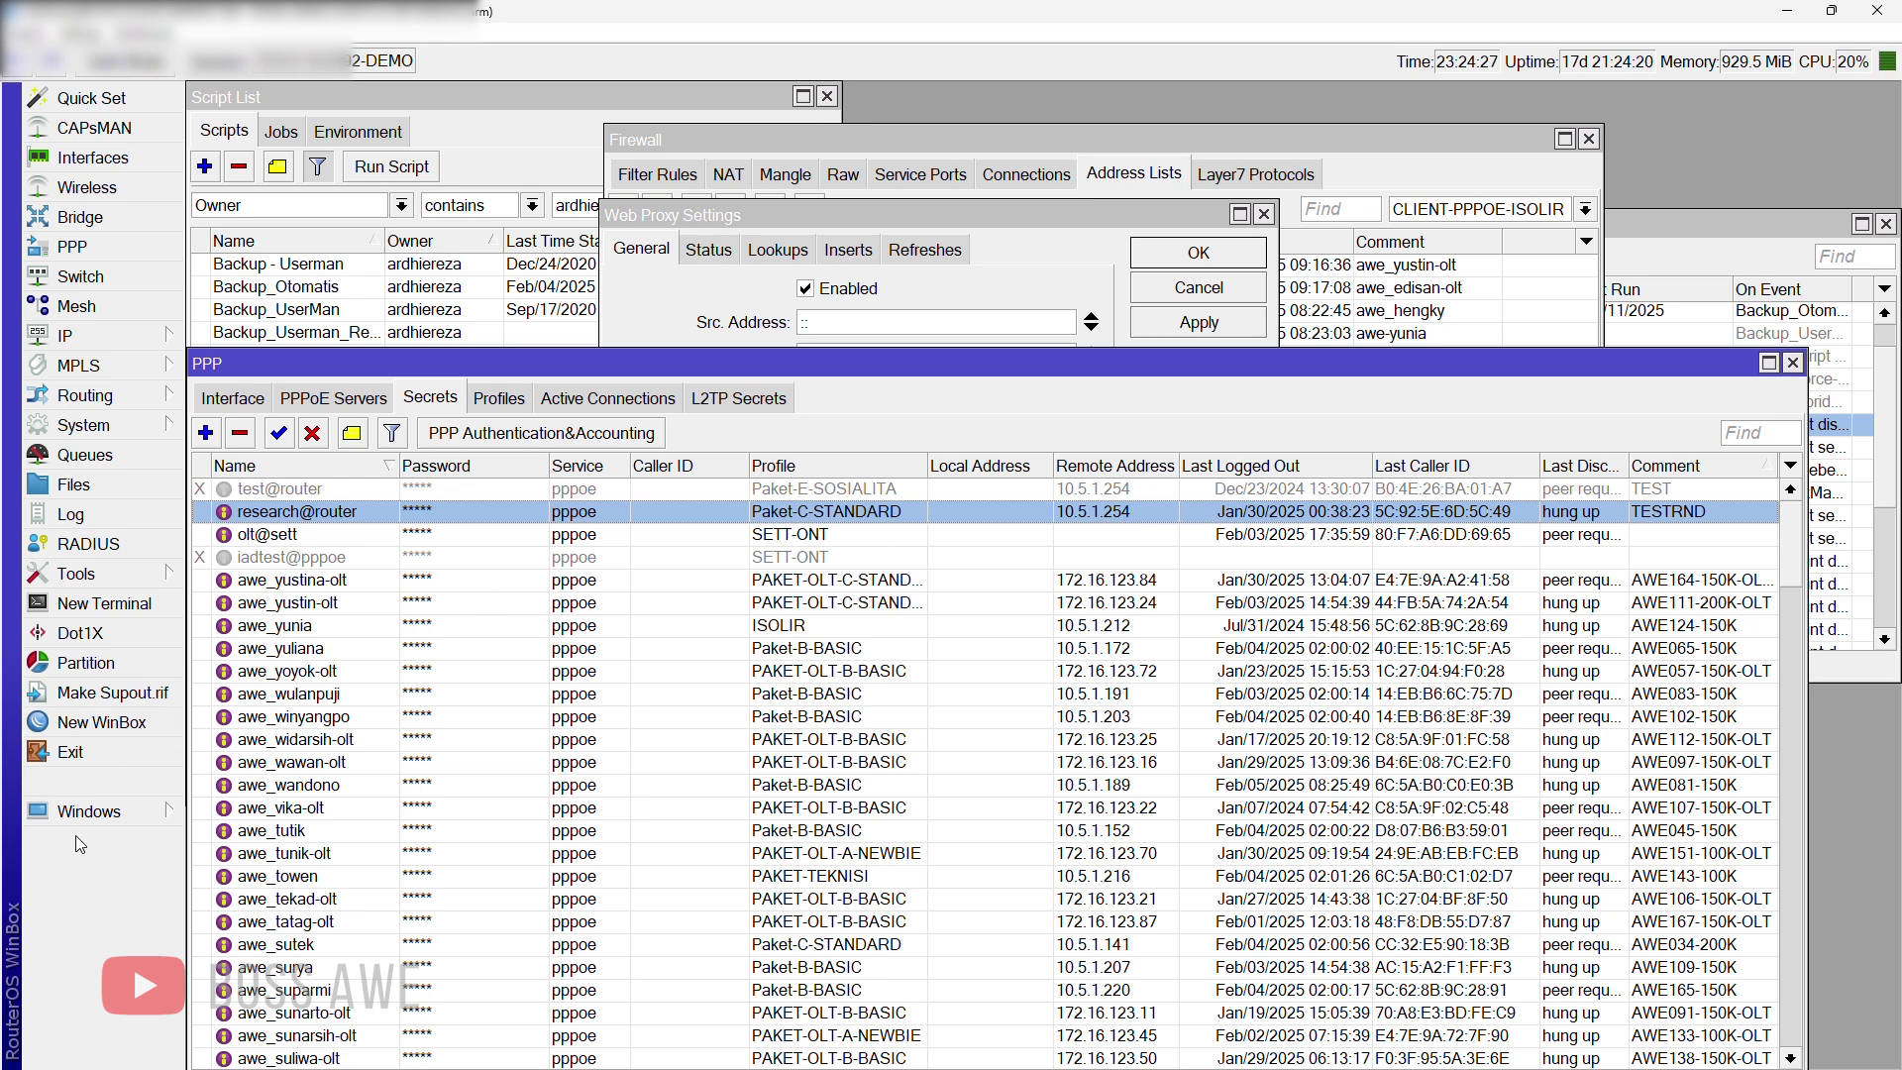
Step: Review the 10.5.1.0/24 proxy rule's deny action and 10.5.1.1:8090 redirect, then close it unchanged
click(90, 812)
click(308, 962)
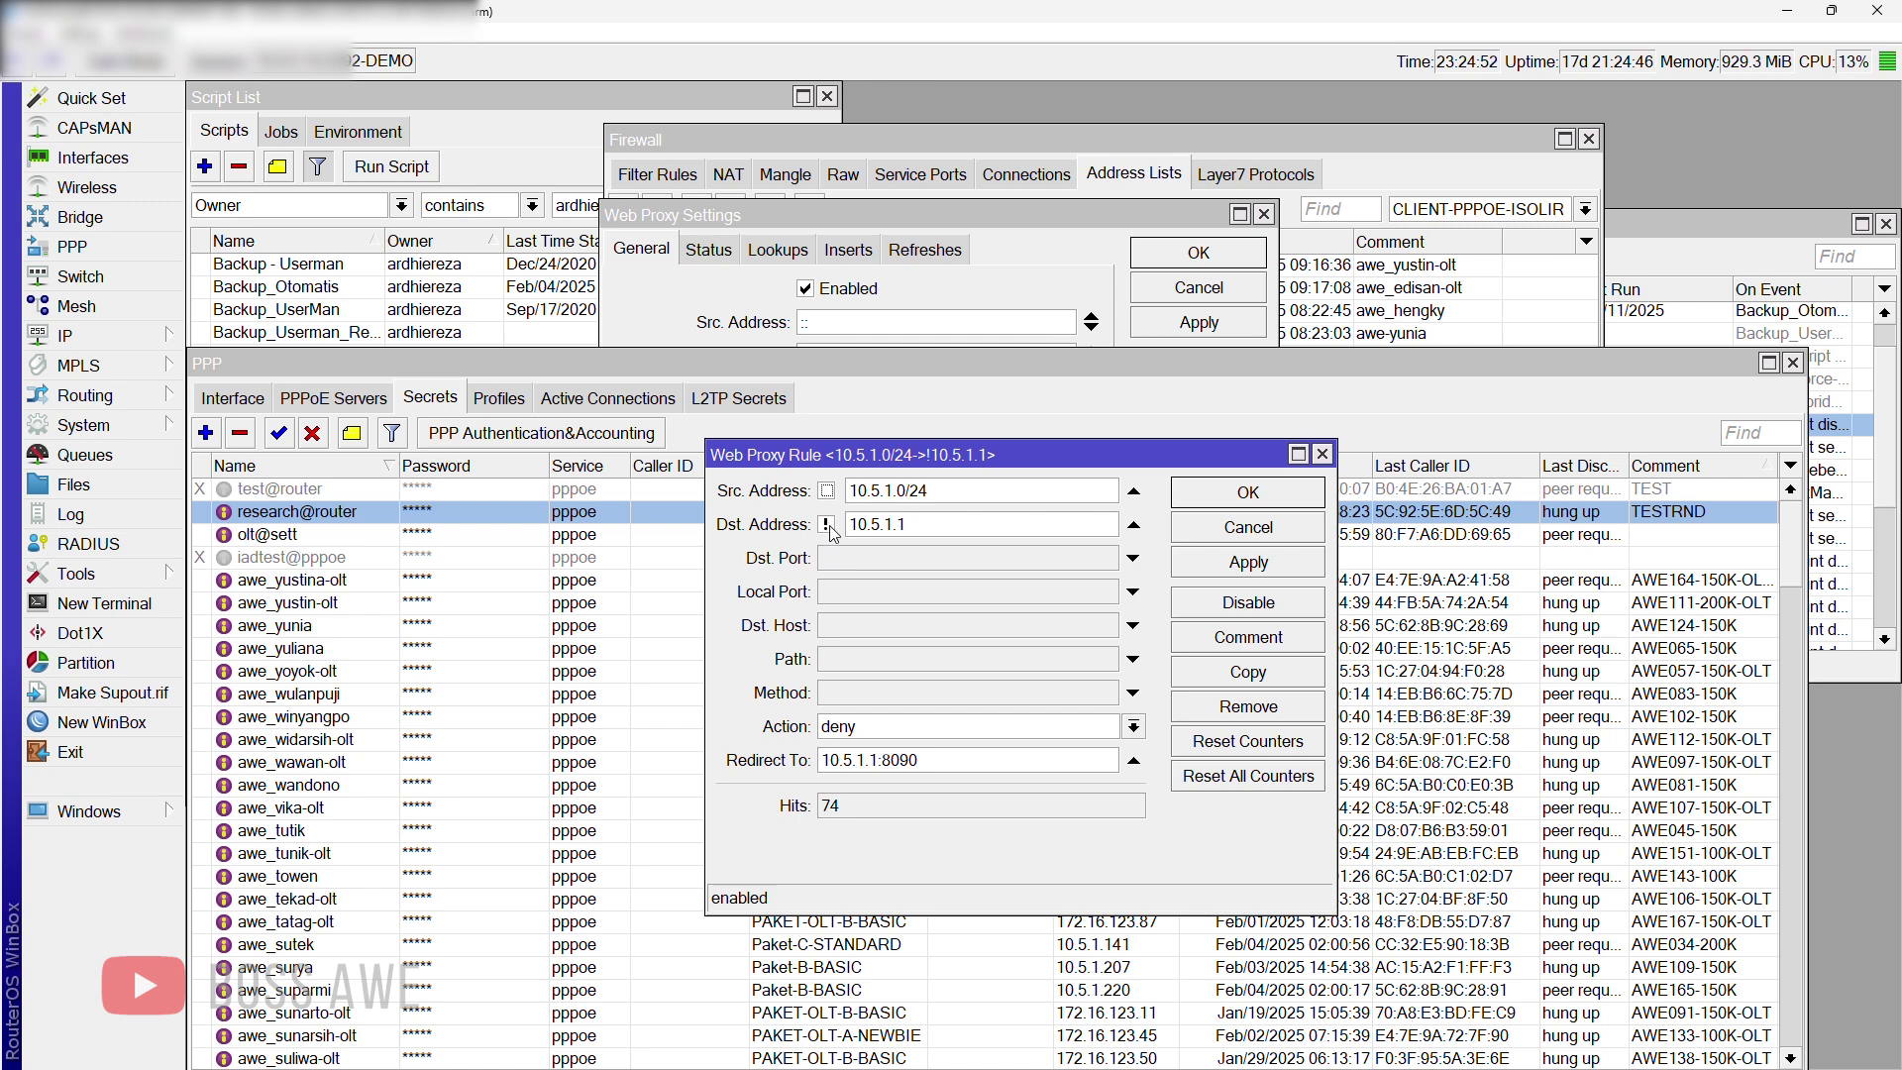
click(908, 731)
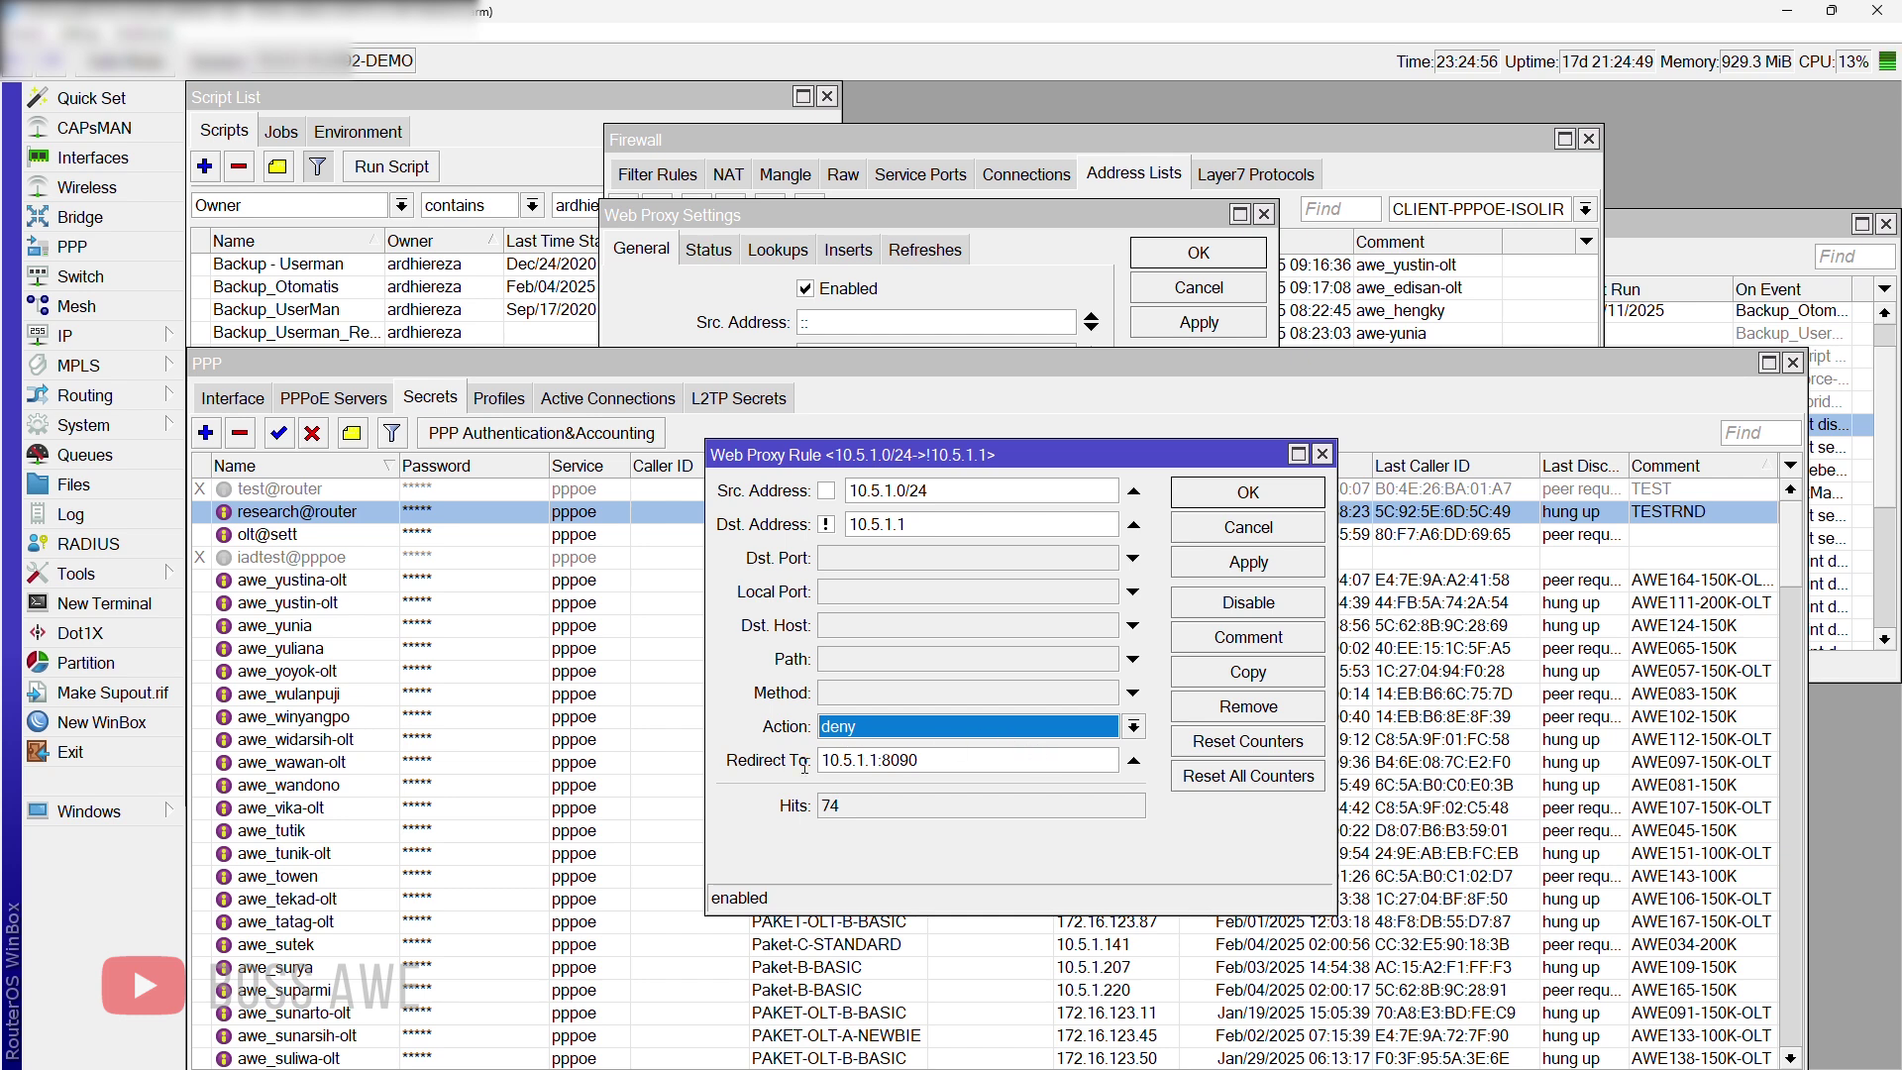
double_click(886, 760)
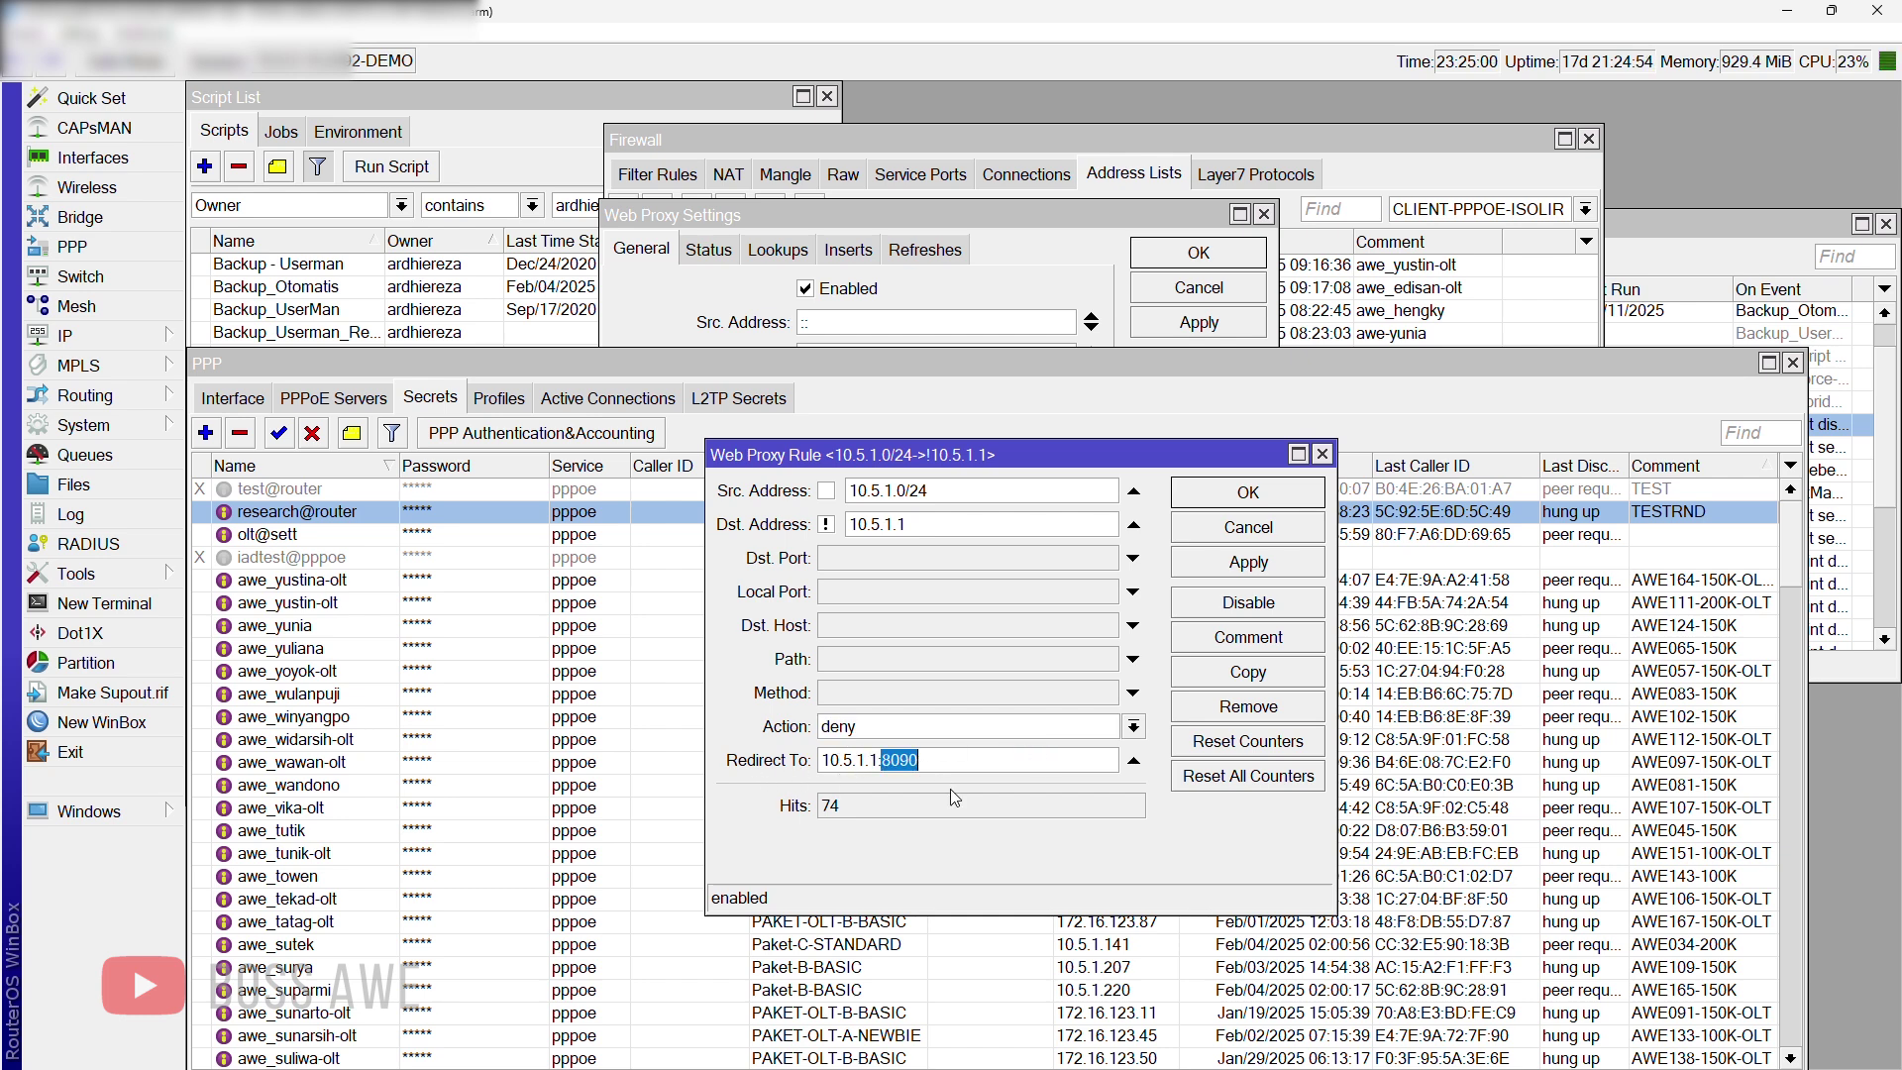
click(1278, 642)
click(1250, 592)
click(1238, 500)
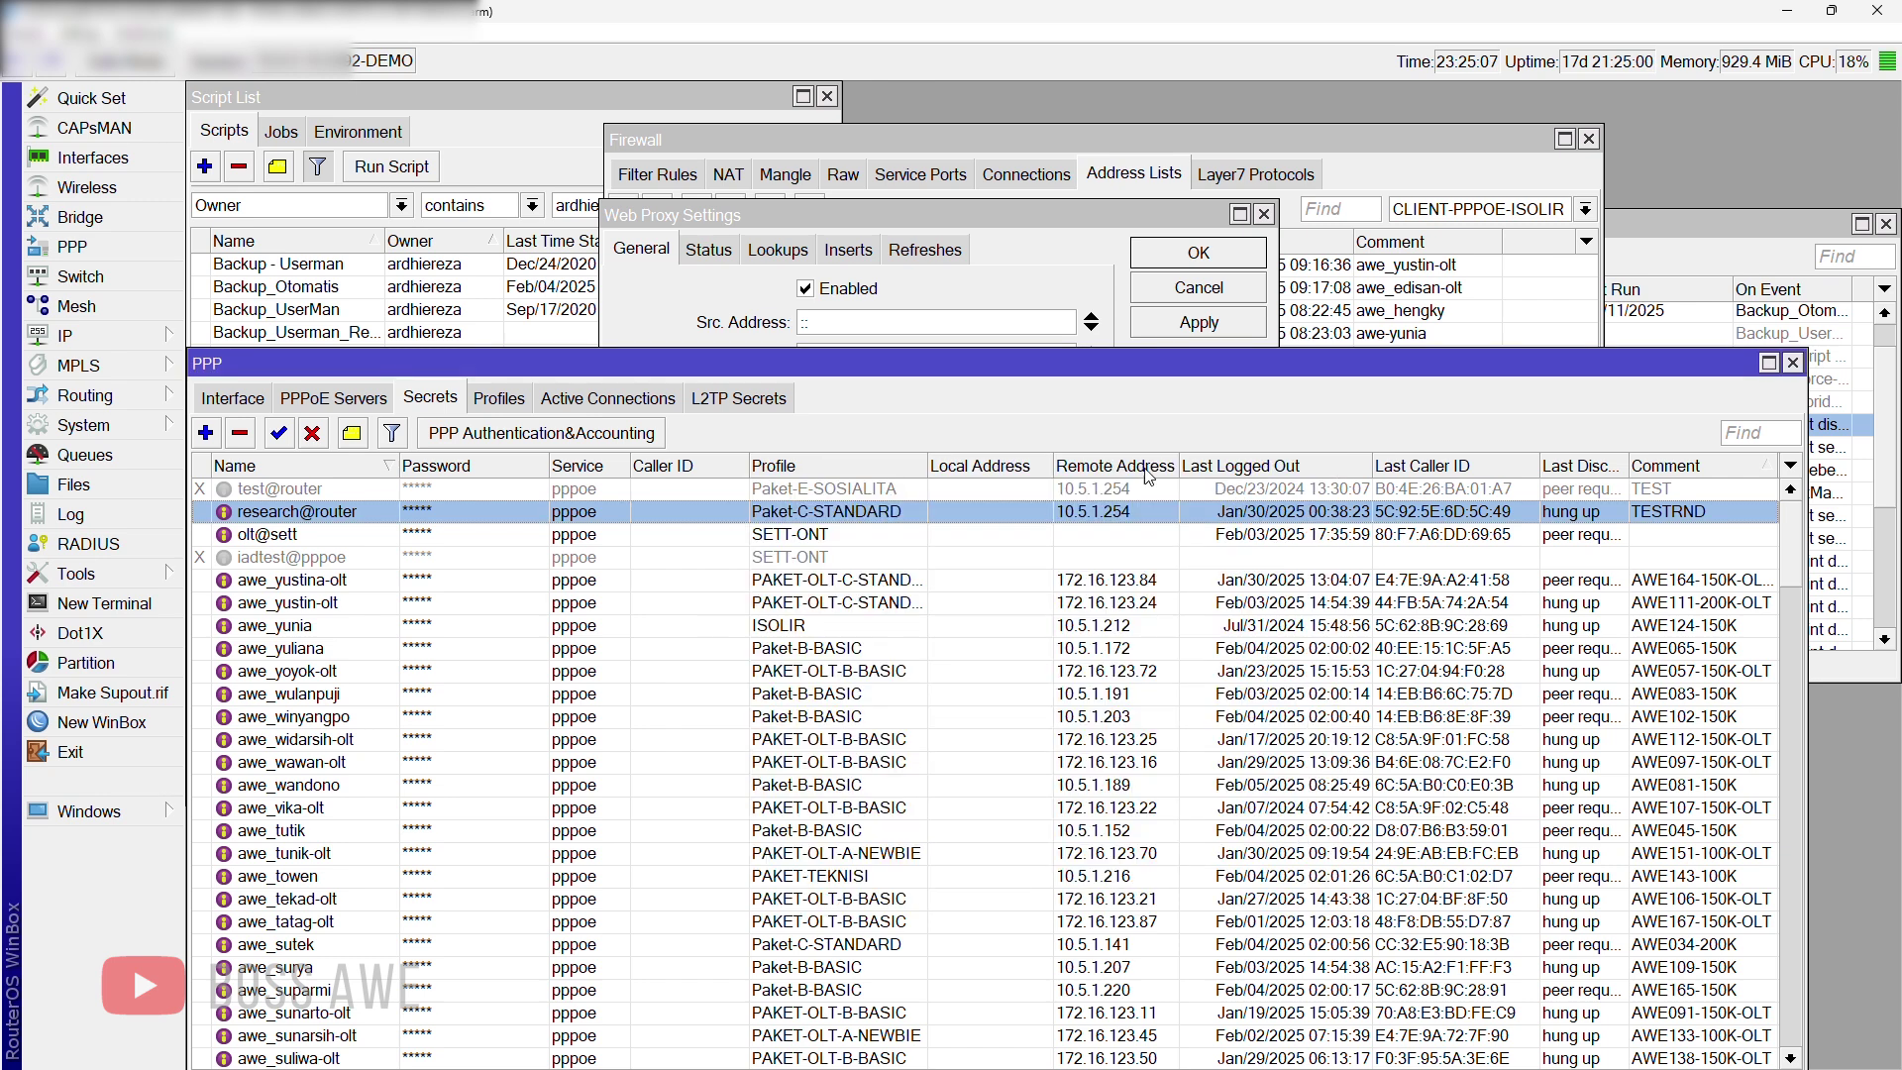
click(1052, 256)
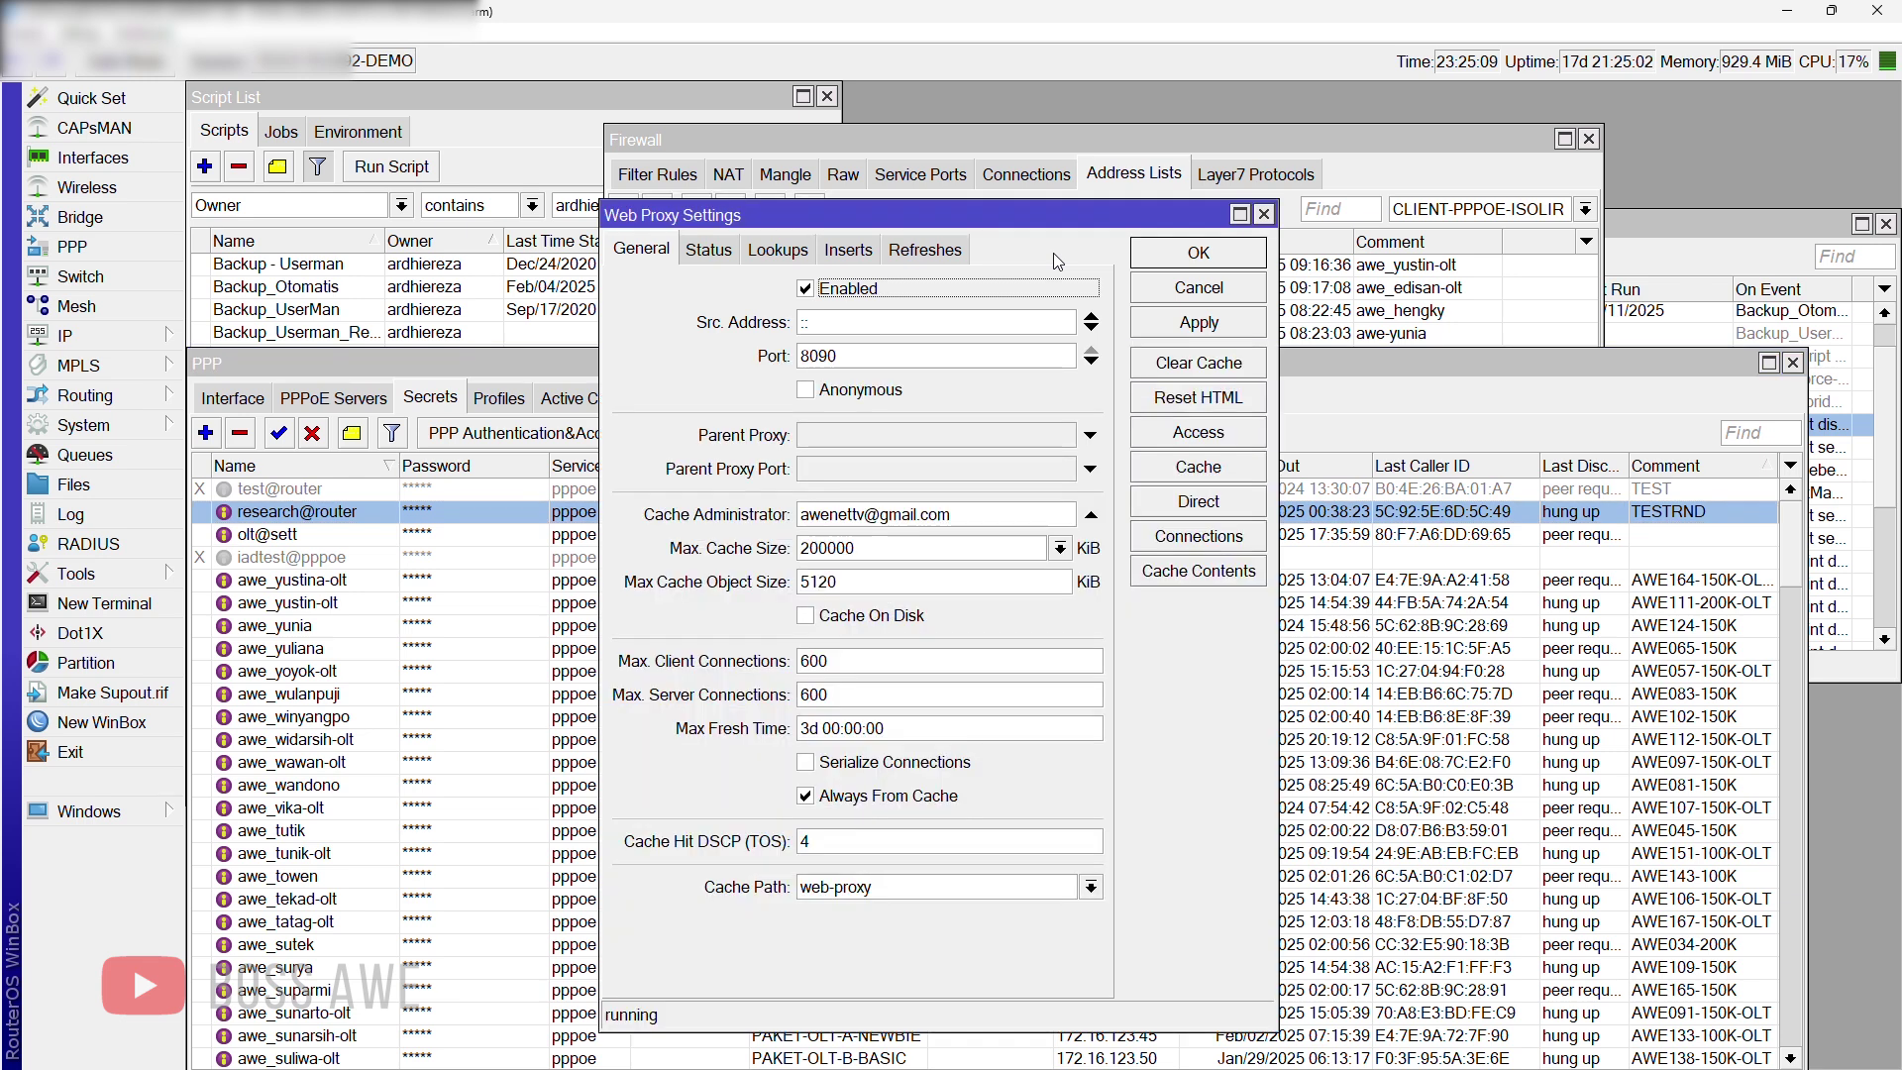
Step: Open the web proxy access rules and inspect the 172.16.123.0/24 deny rule's addresses, closing it unchanged
click(1221, 441)
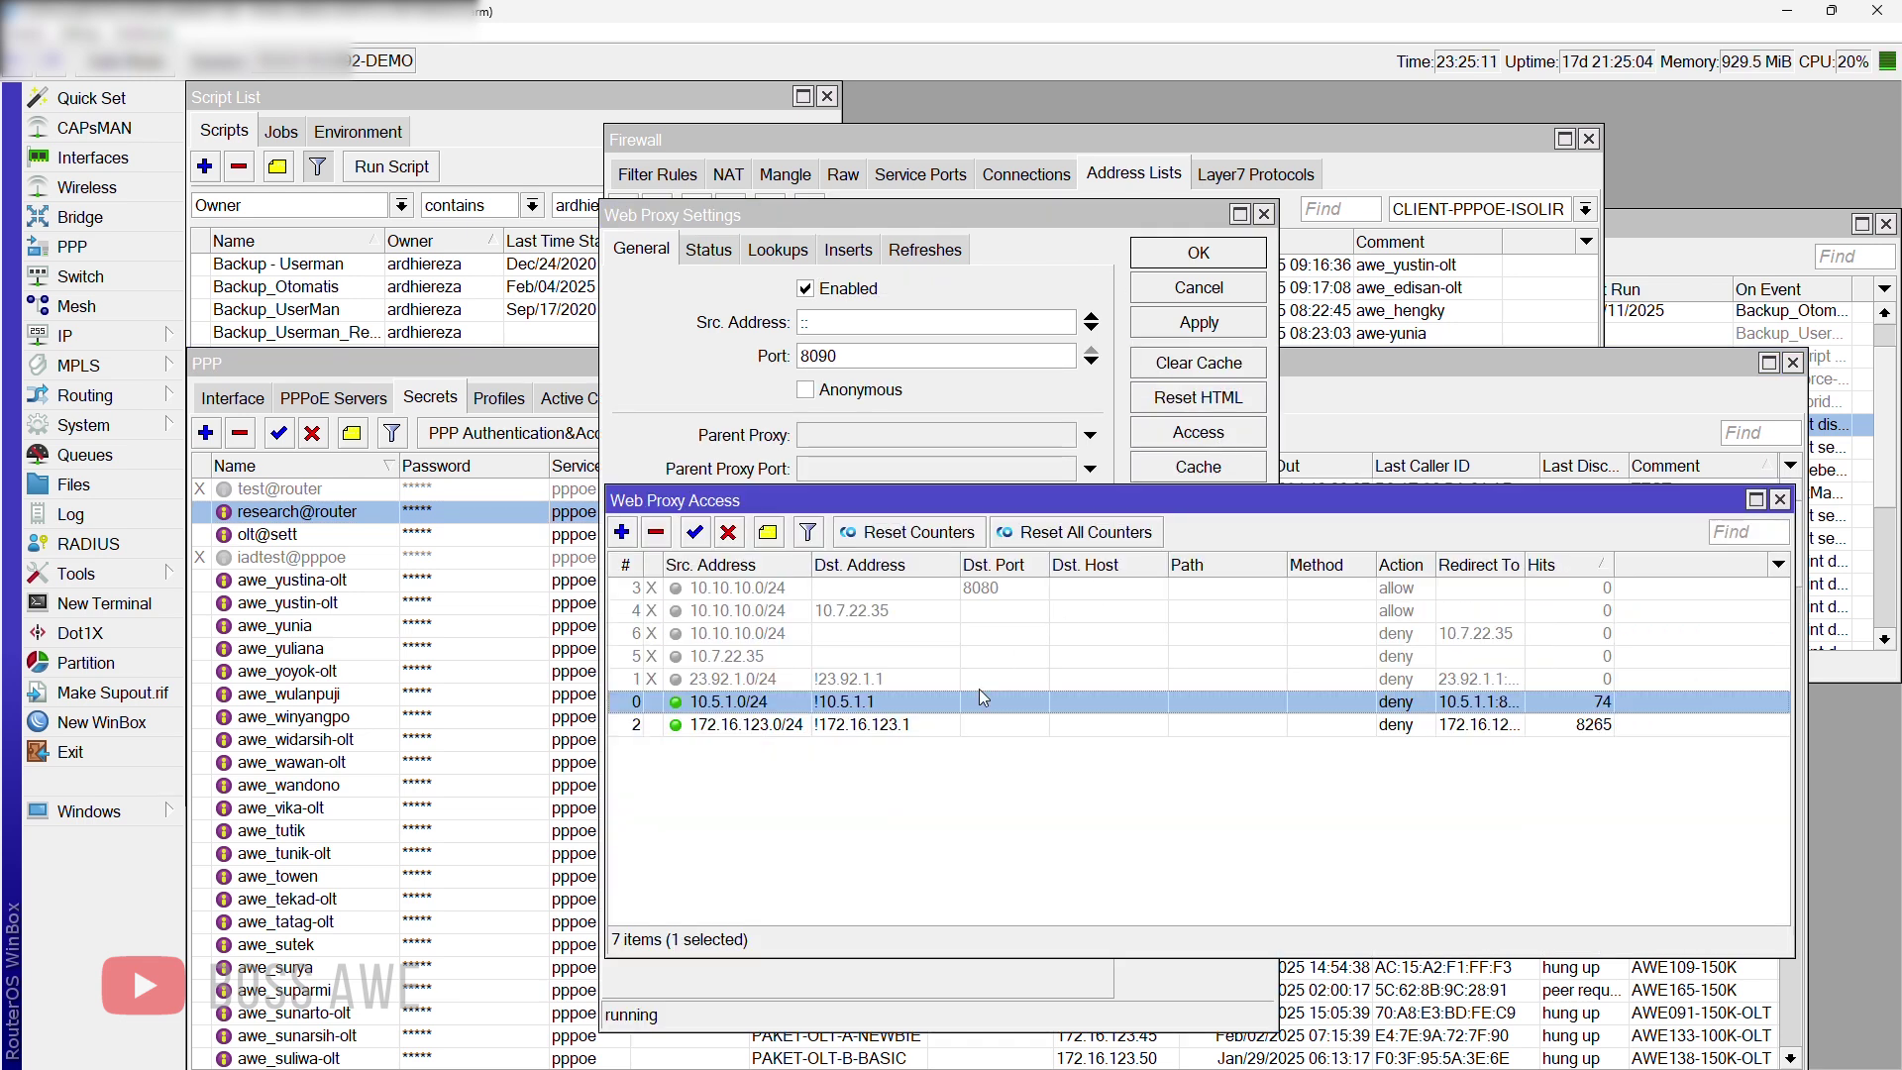
click(843, 773)
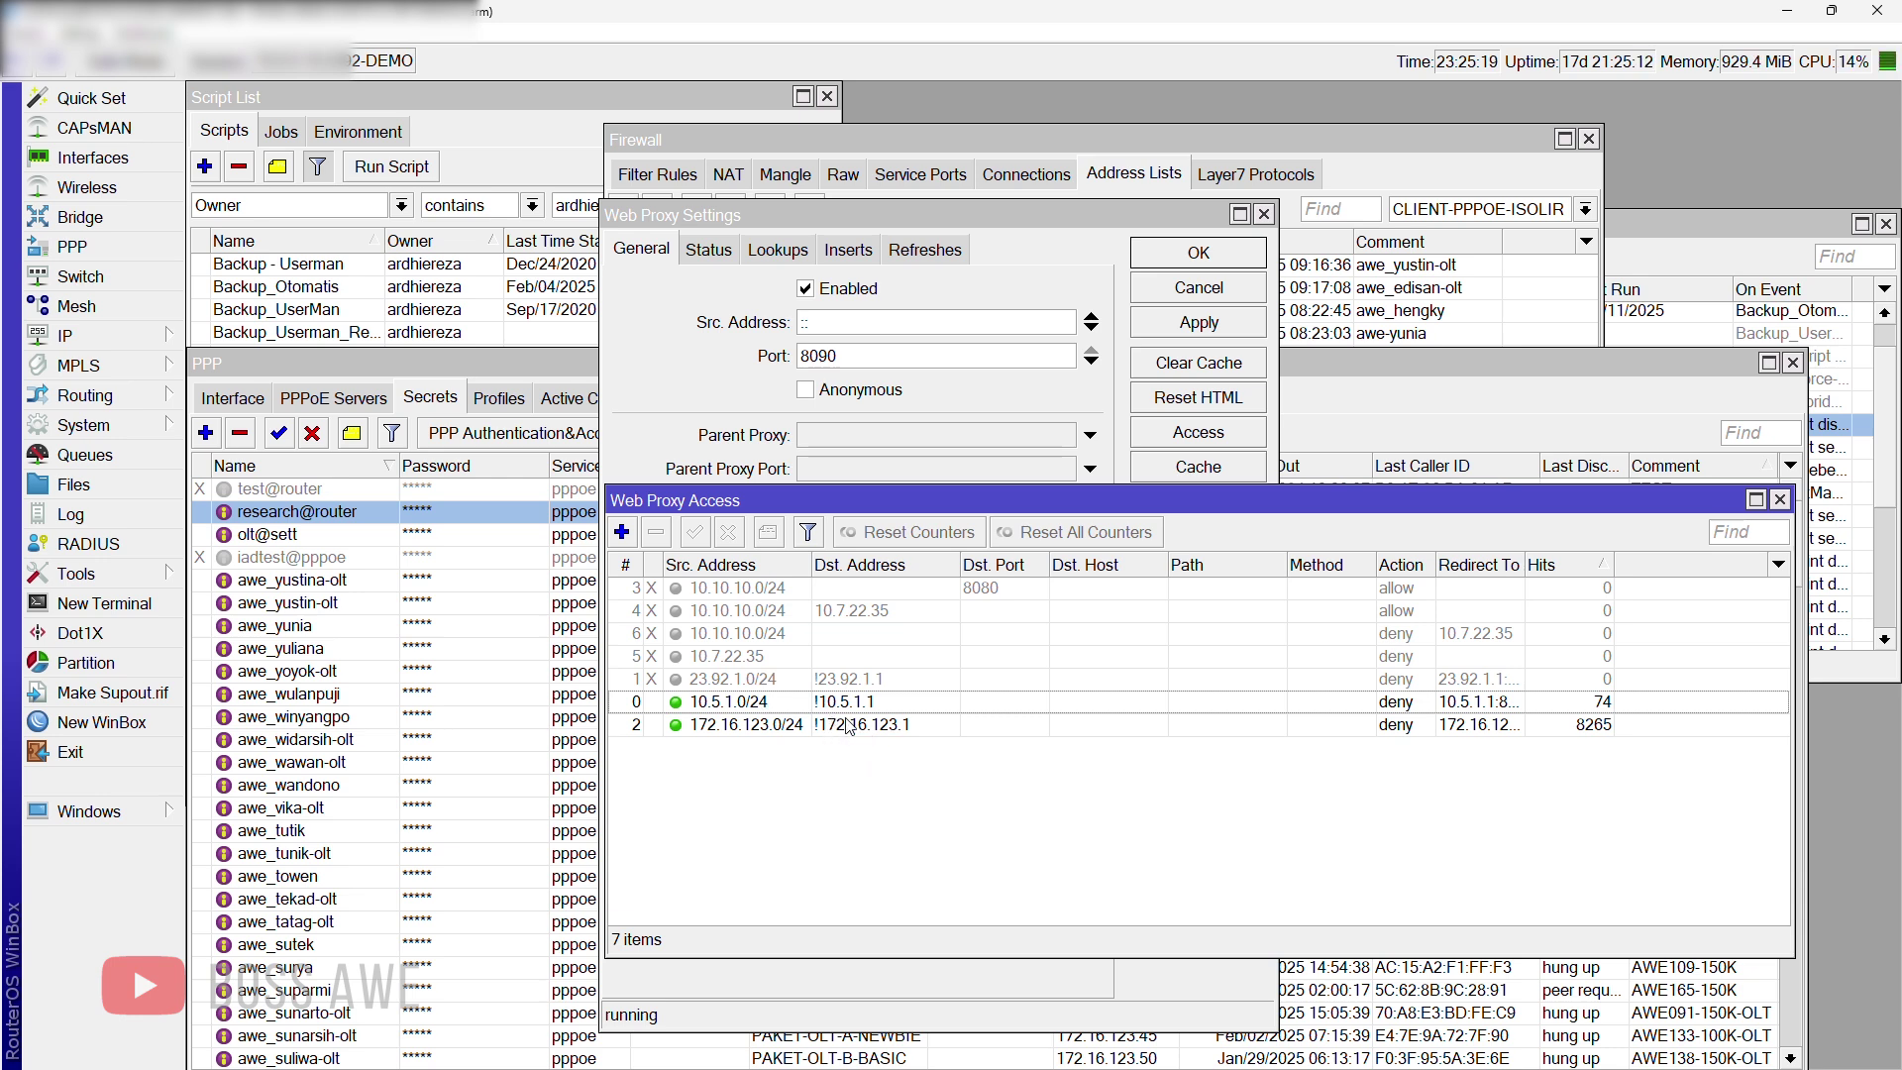
double_click(866, 731)
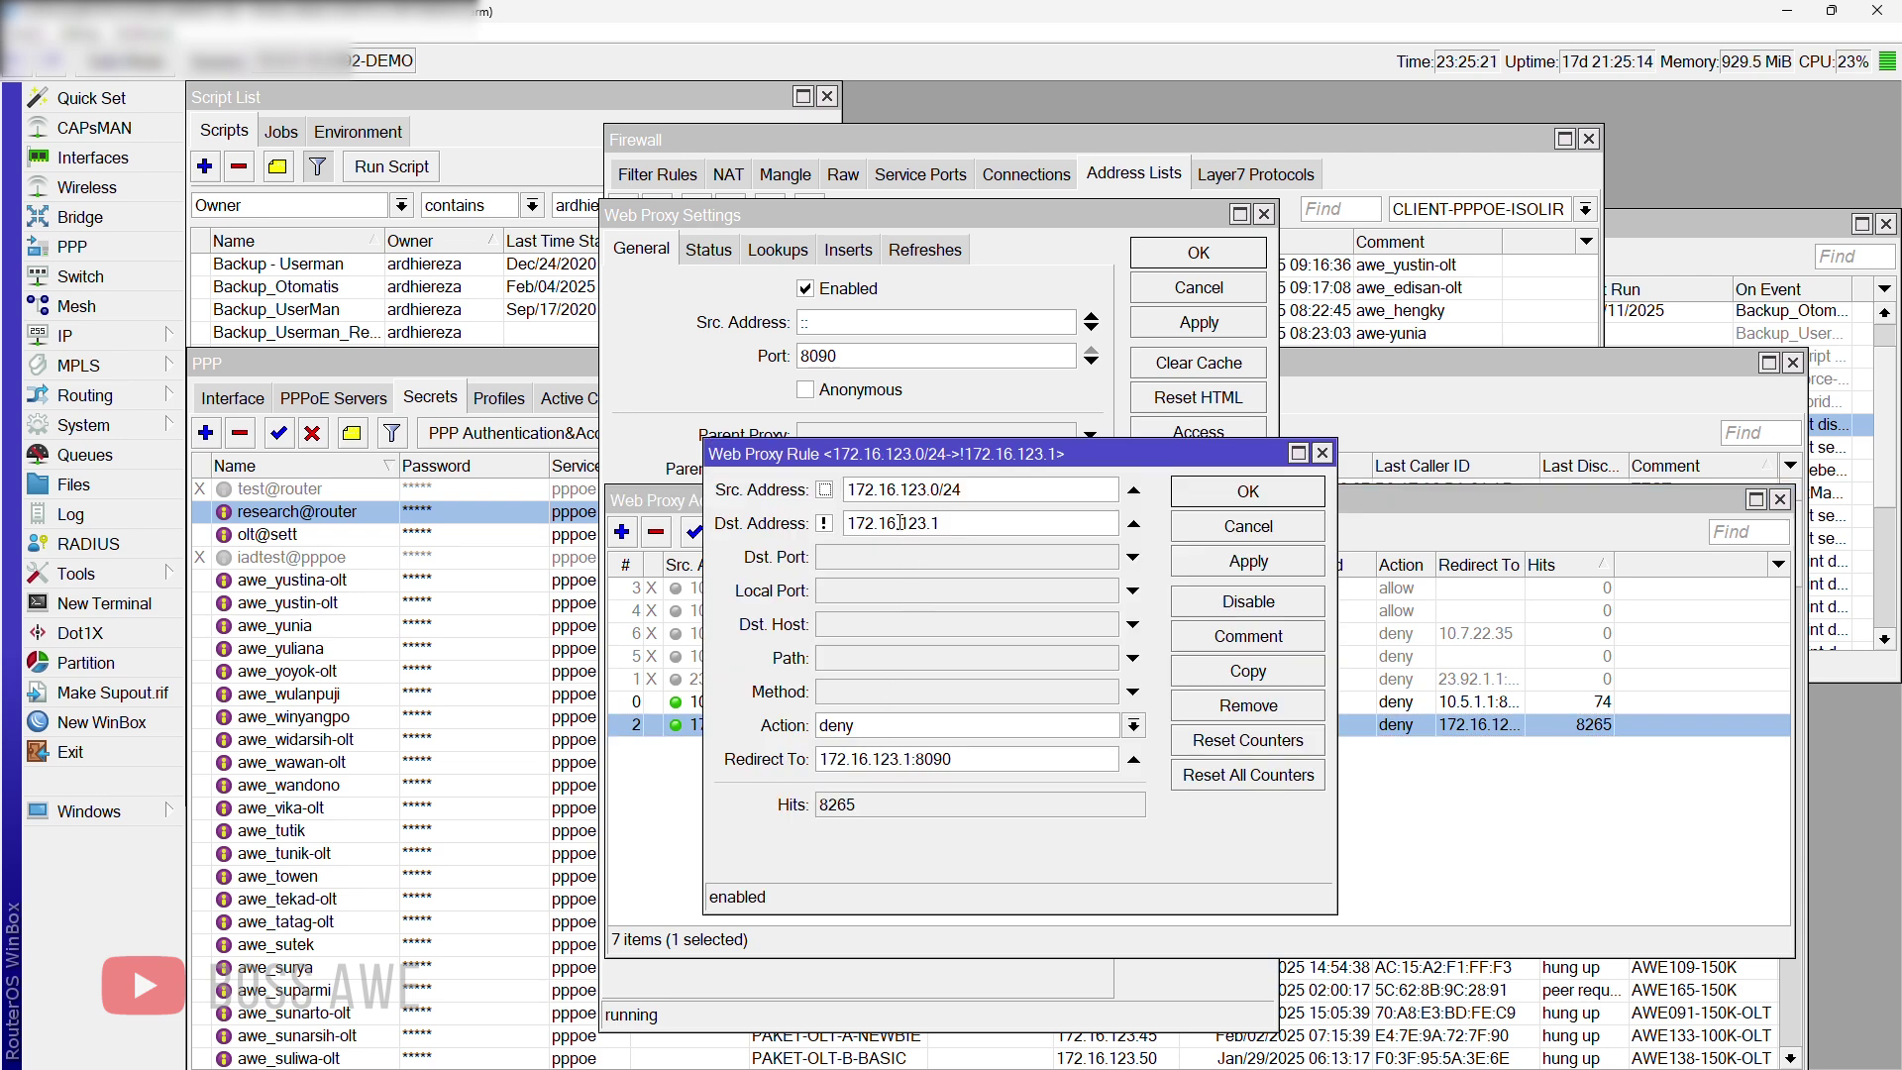
click(936, 523)
key(BackSpace)
drag(849, 488, 987, 489)
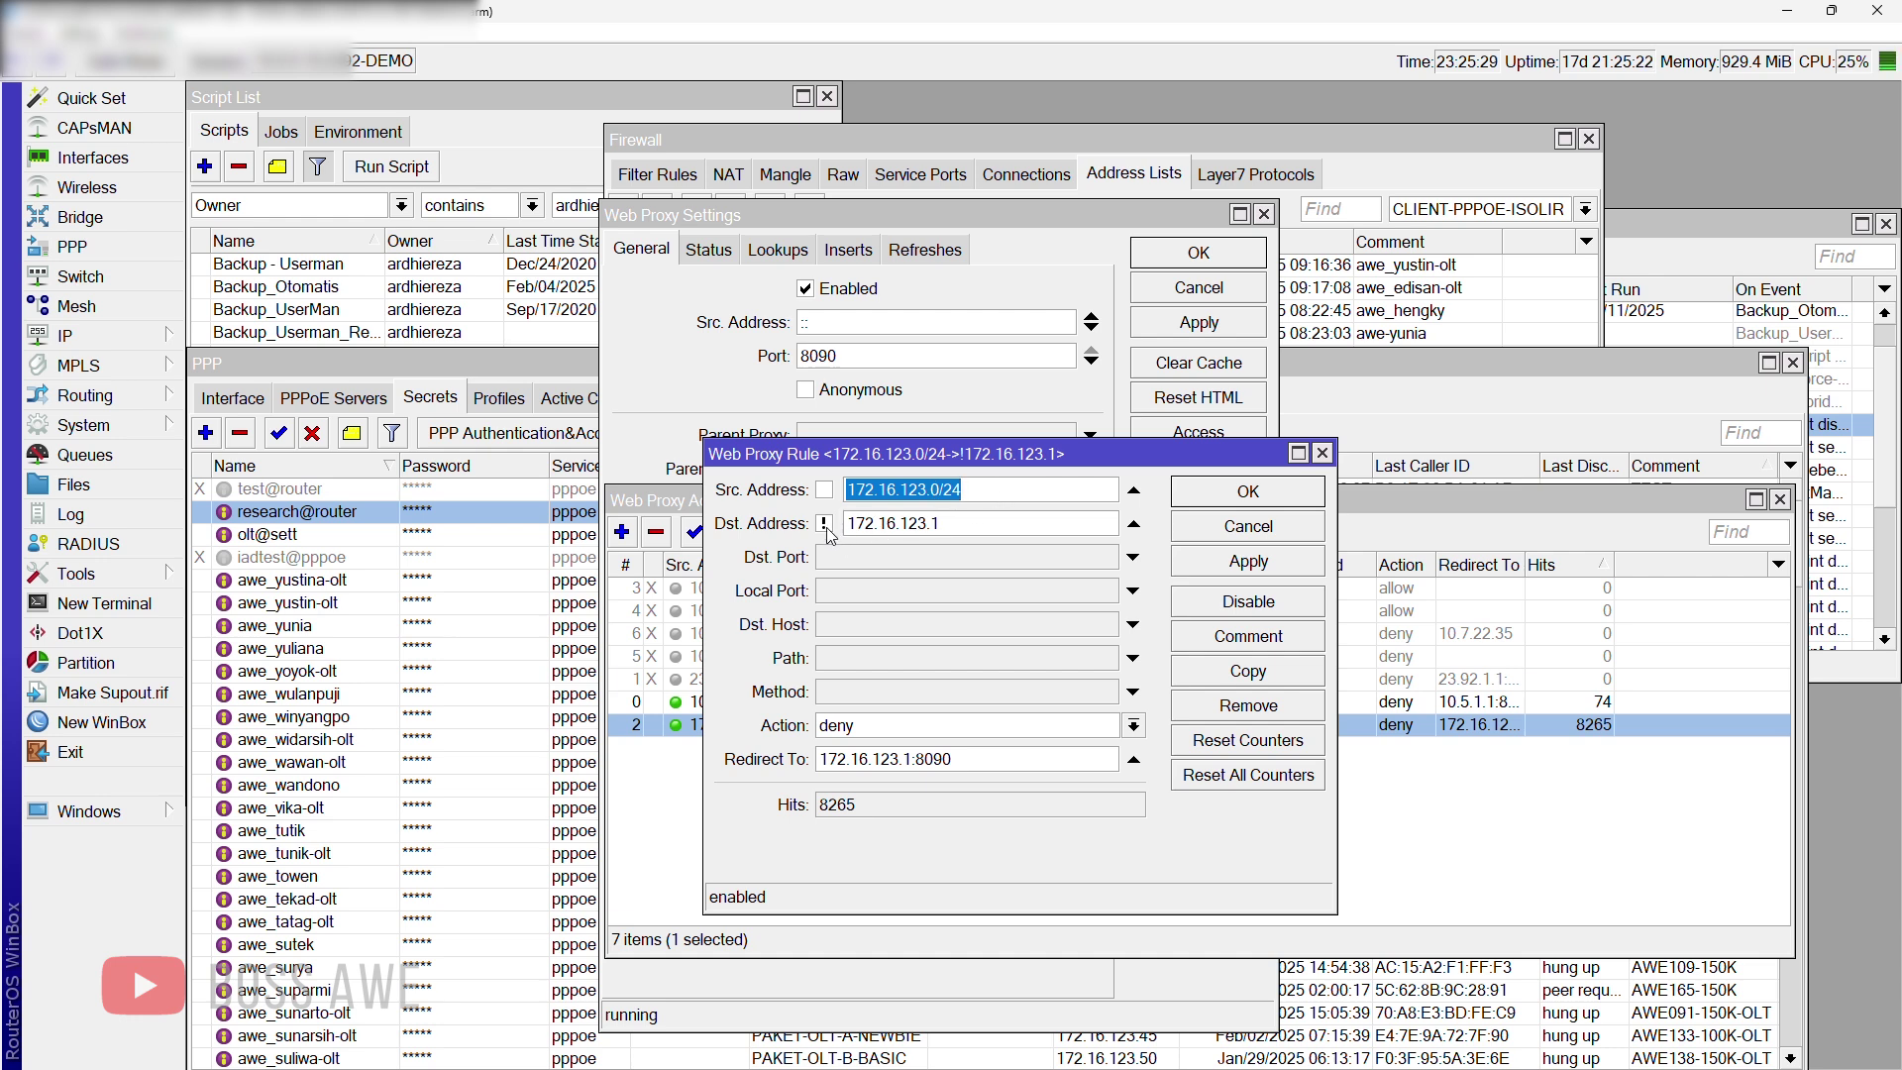
click(893, 523)
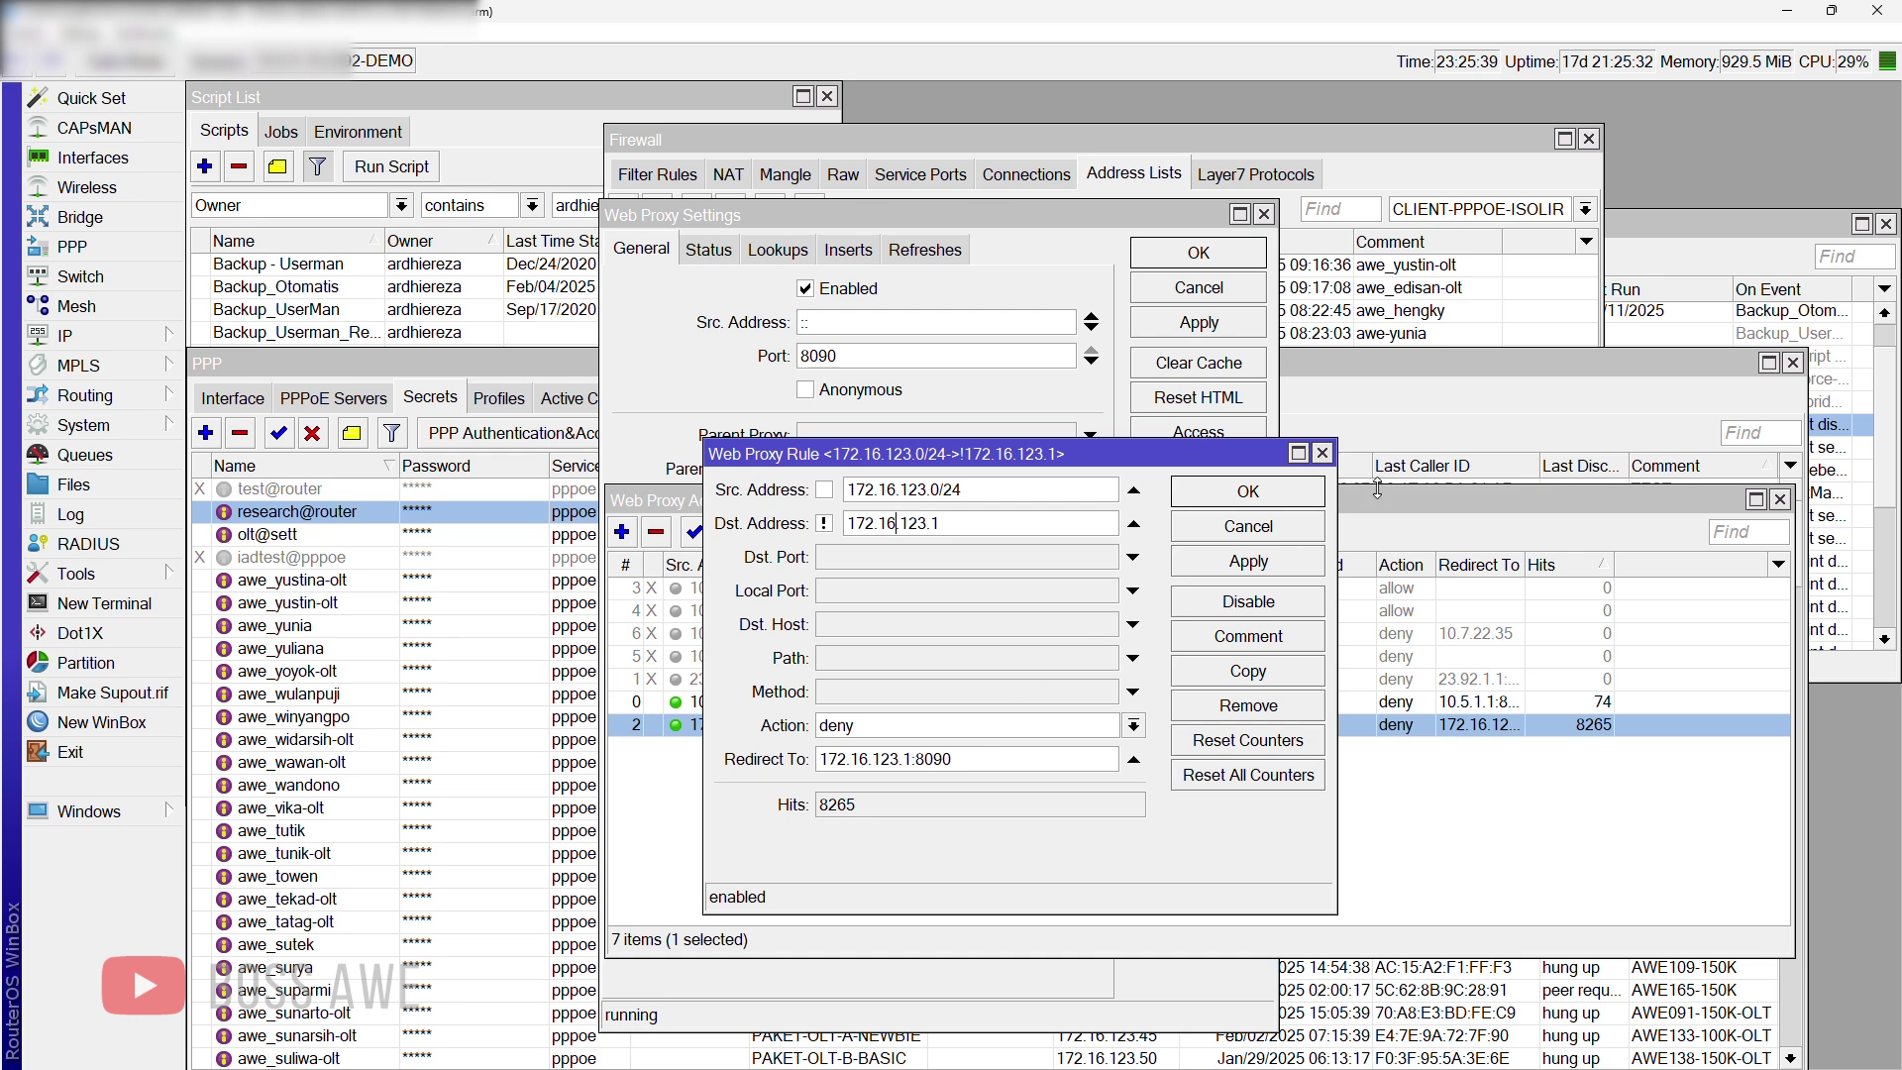
click(1247, 492)
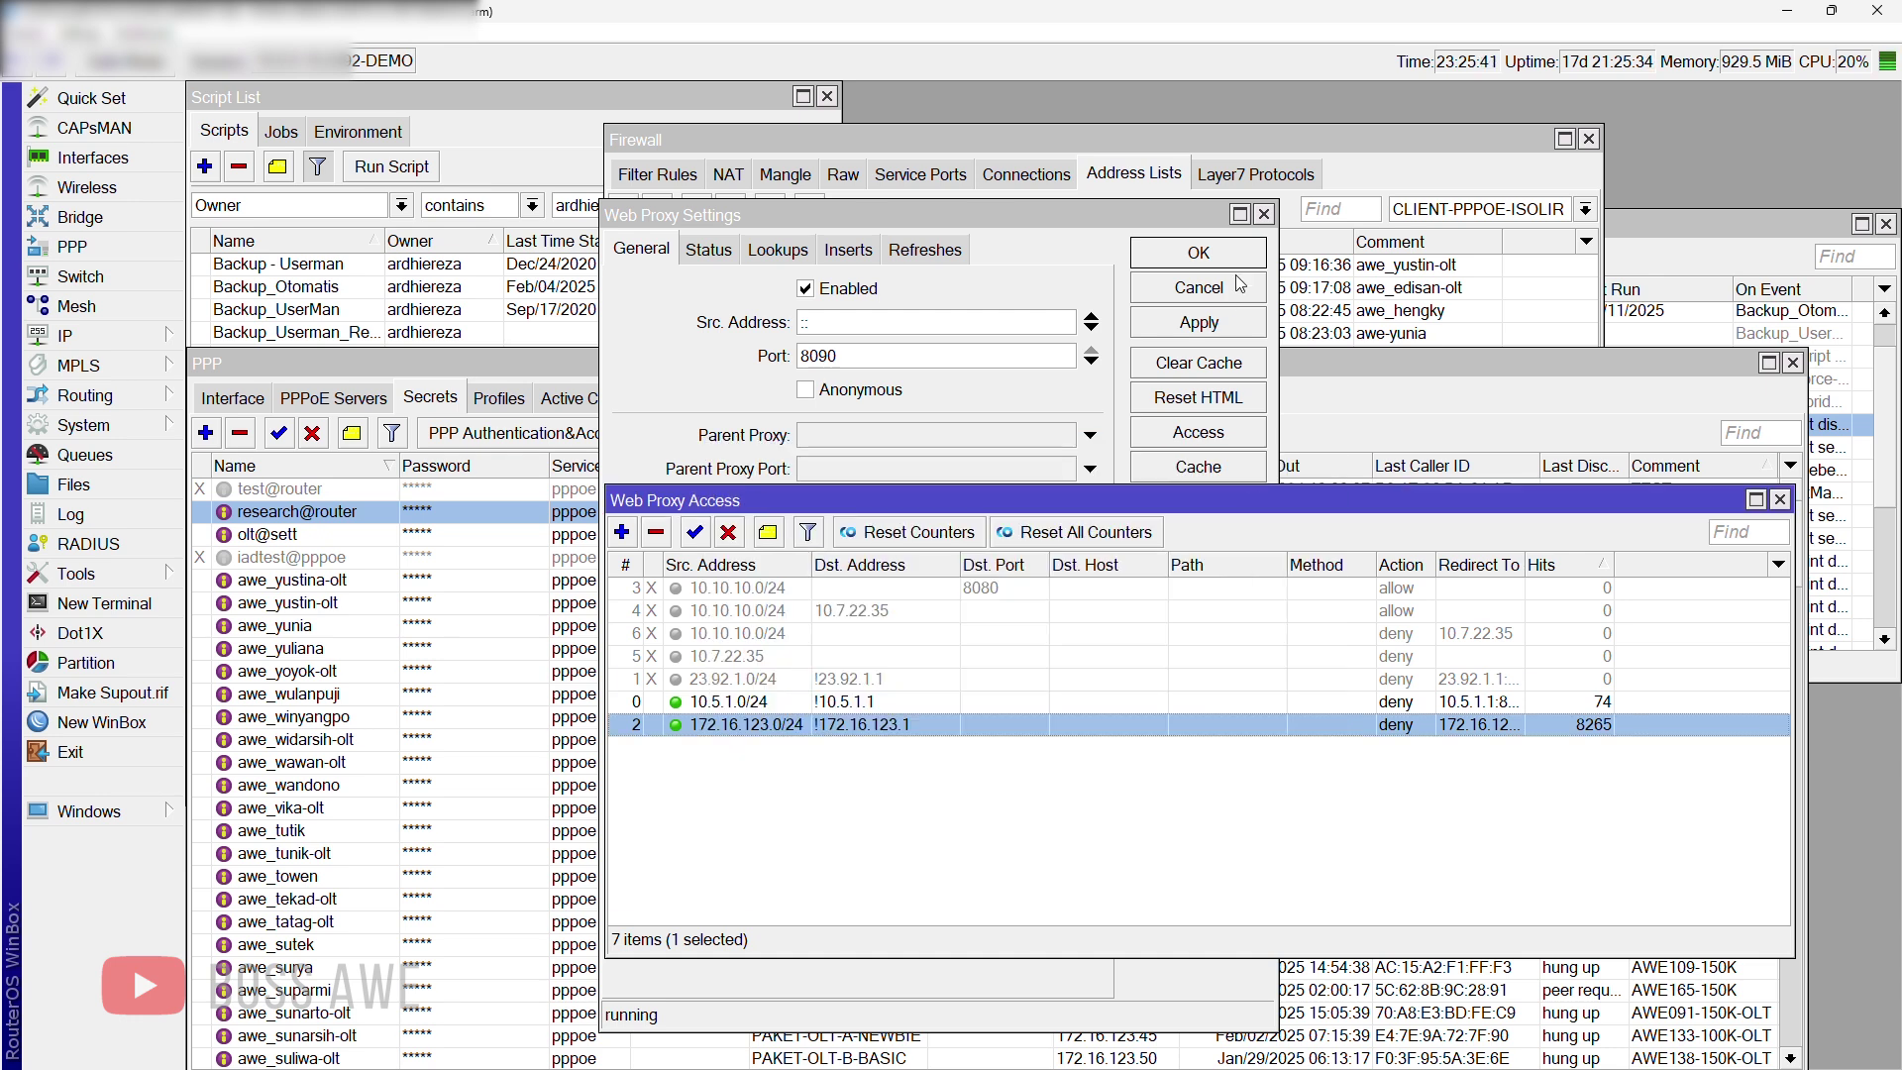
click(1053, 223)
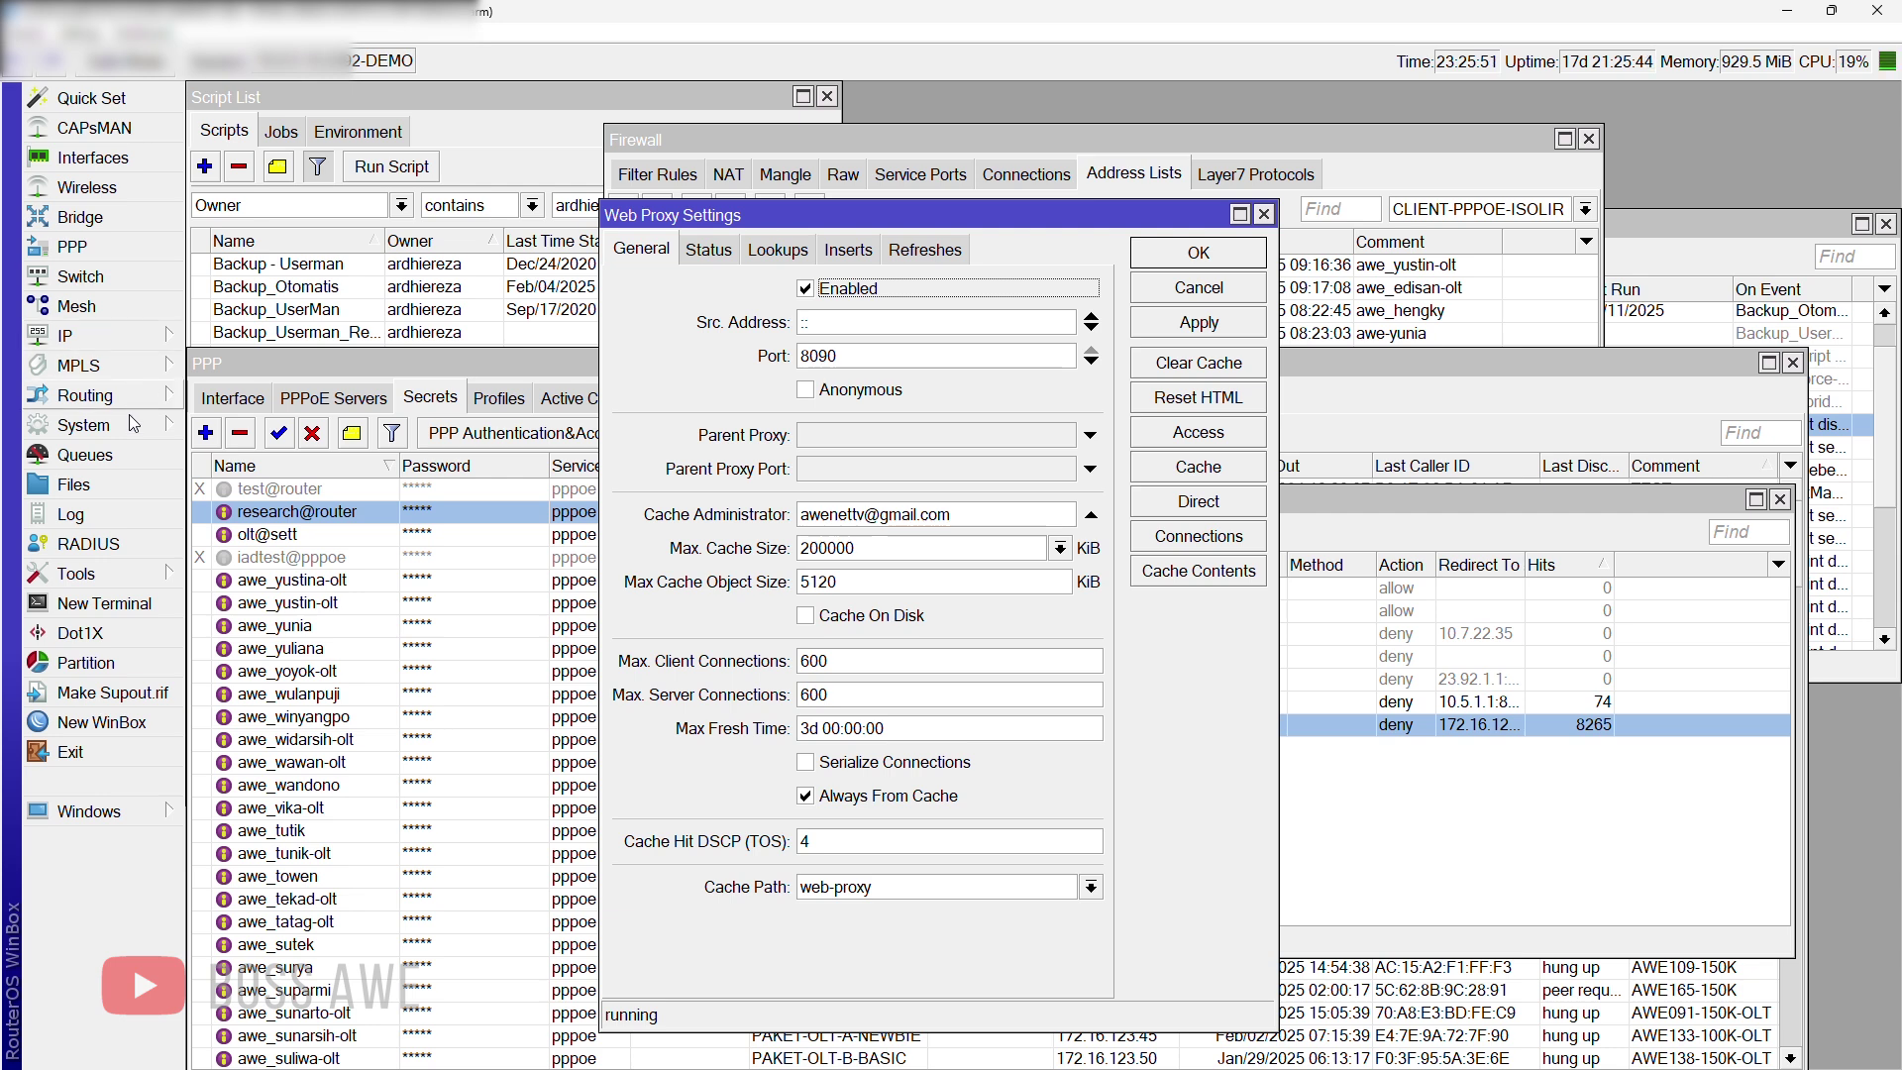
Step: Sort the router's File List by name and locate the webproxy folder and its error.html
click(122, 491)
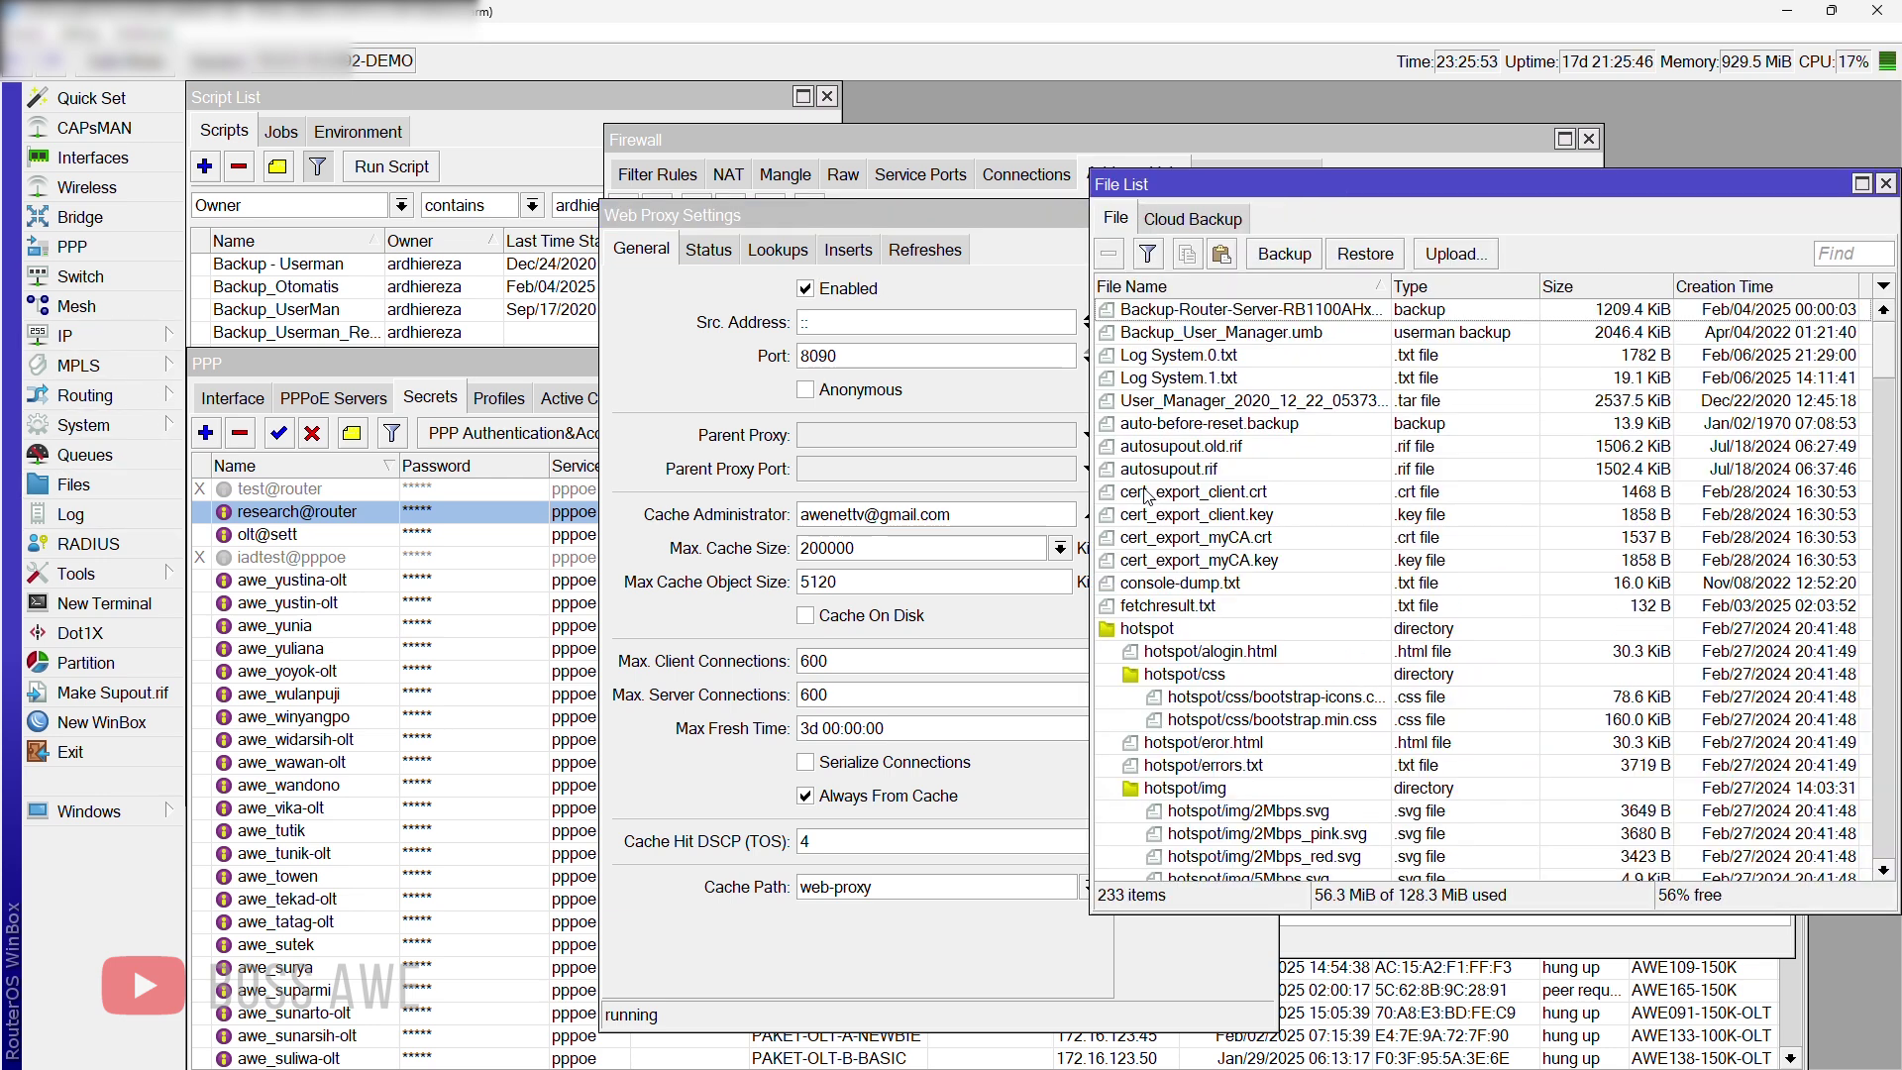
scroll(1386, 384, down, 2)
scroll(1337, 347, up, 2)
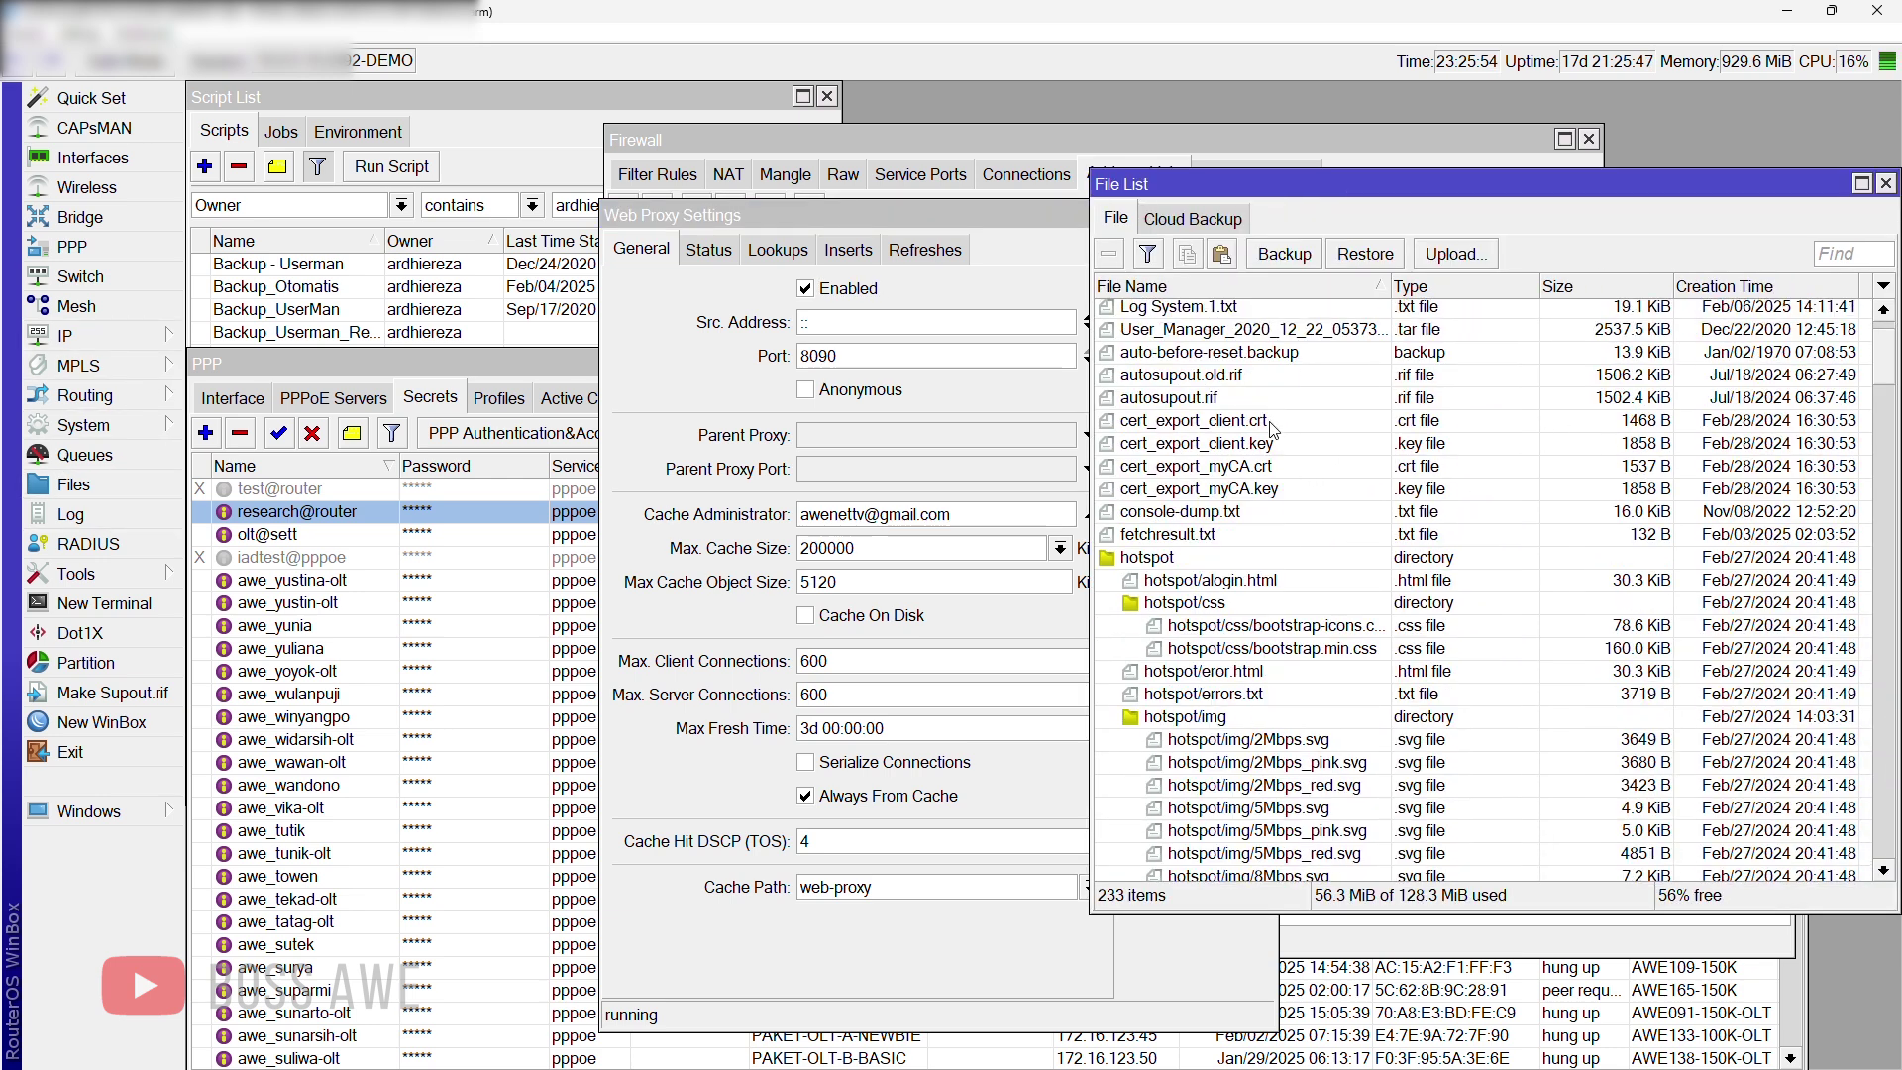
click(1220, 285)
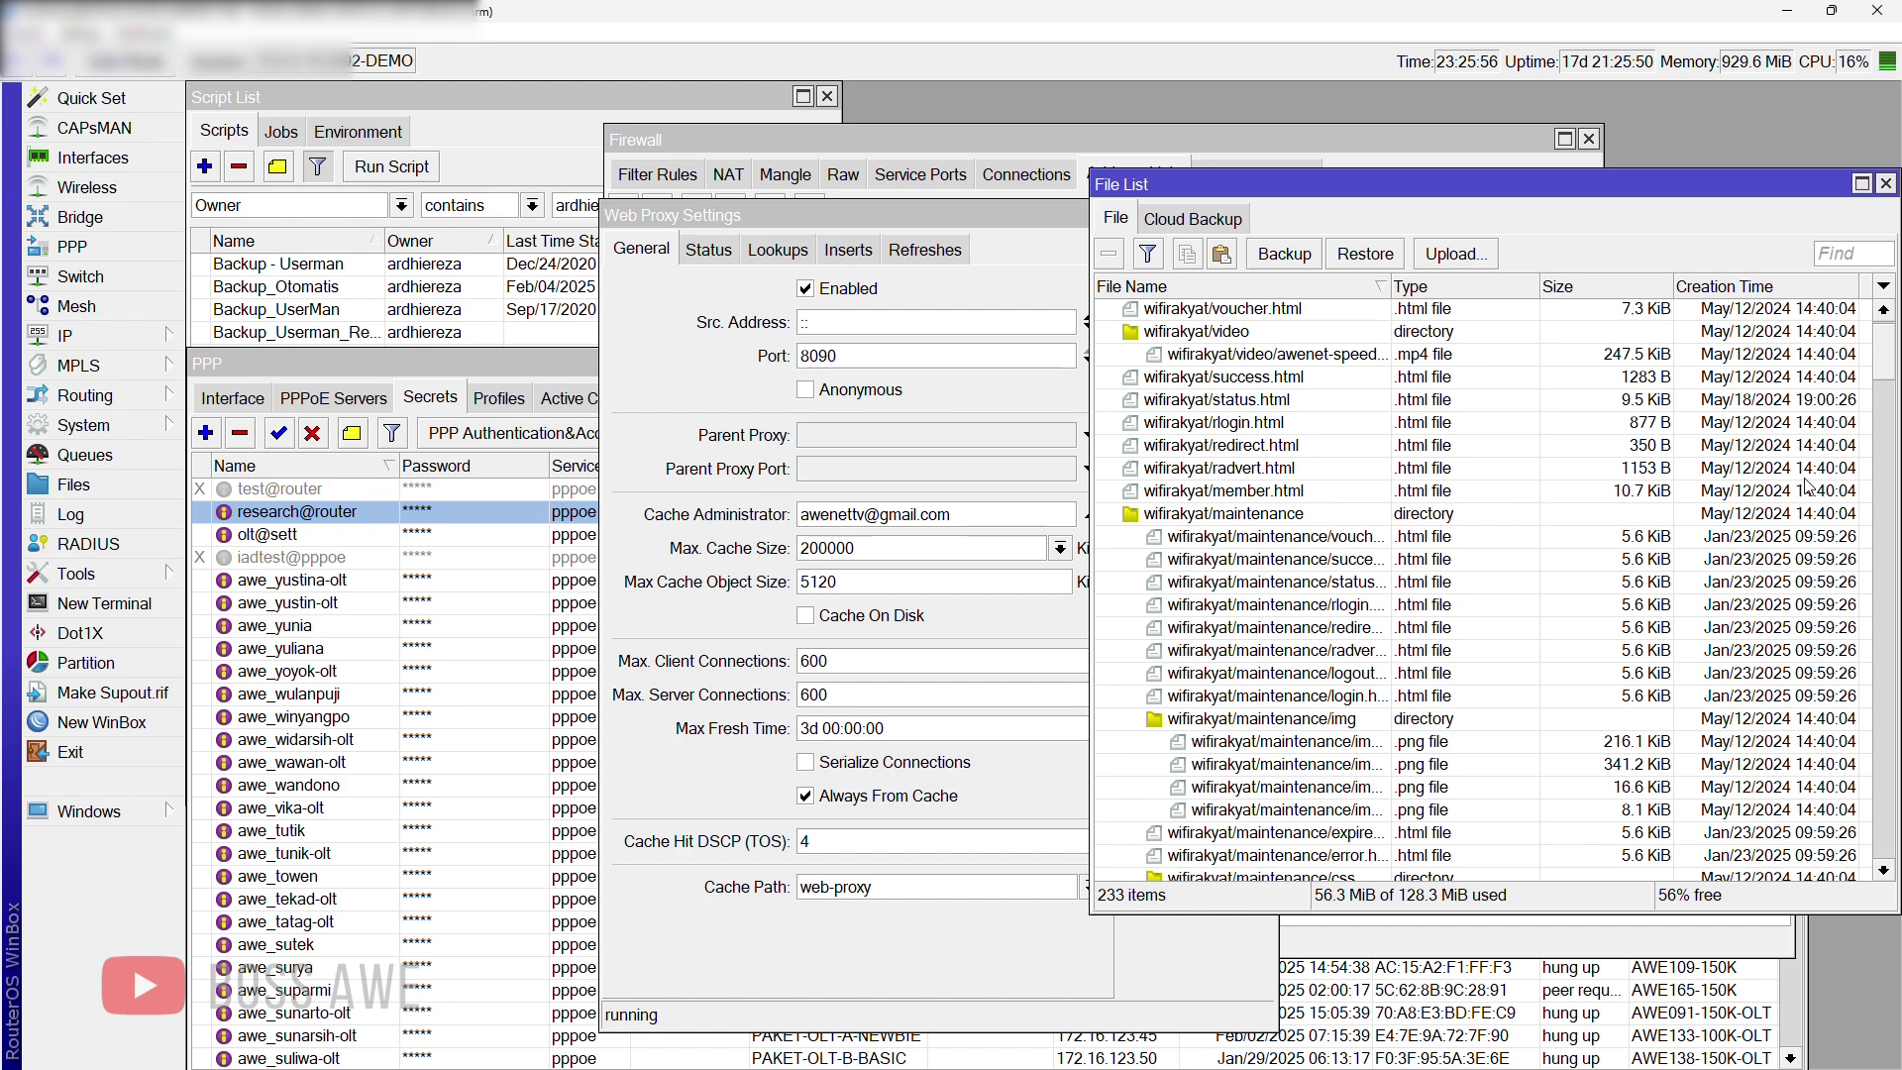
scroll(1882, 379, down, 15)
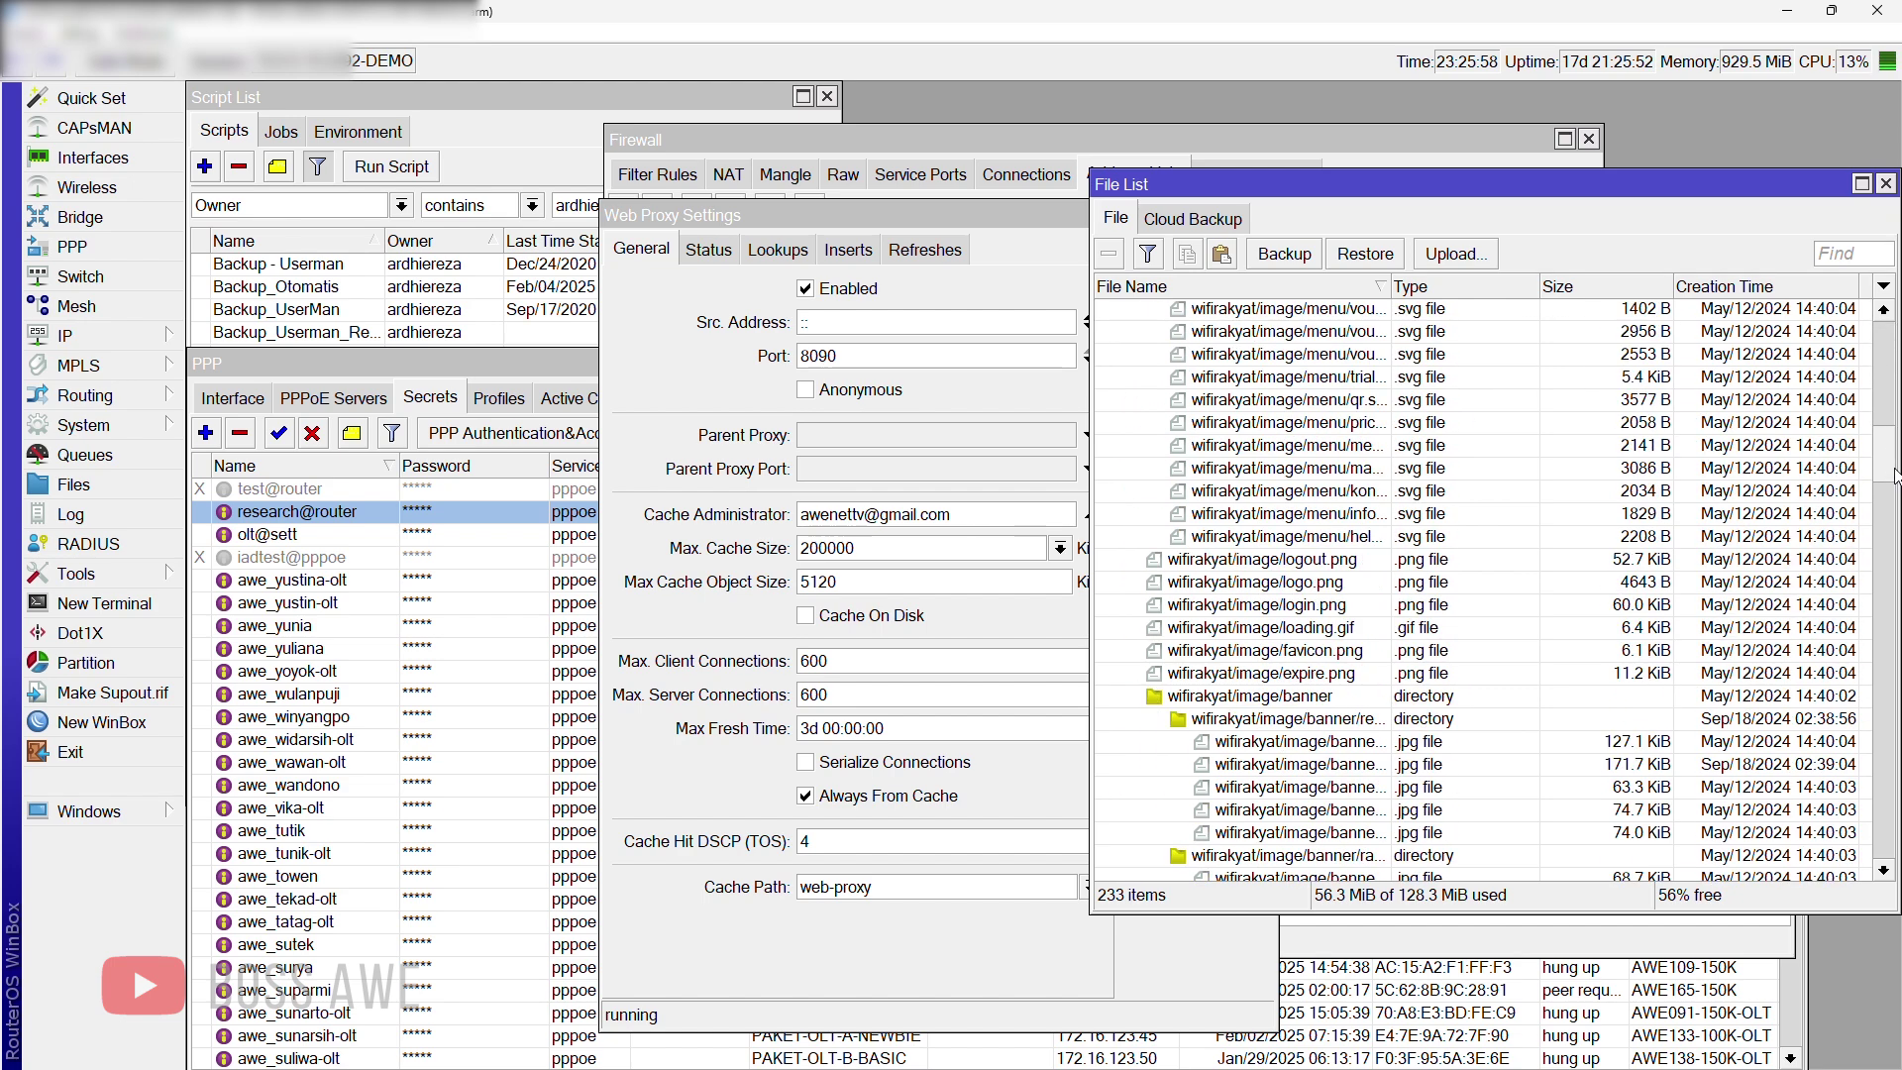
scroll(1496, 591, down, 10)
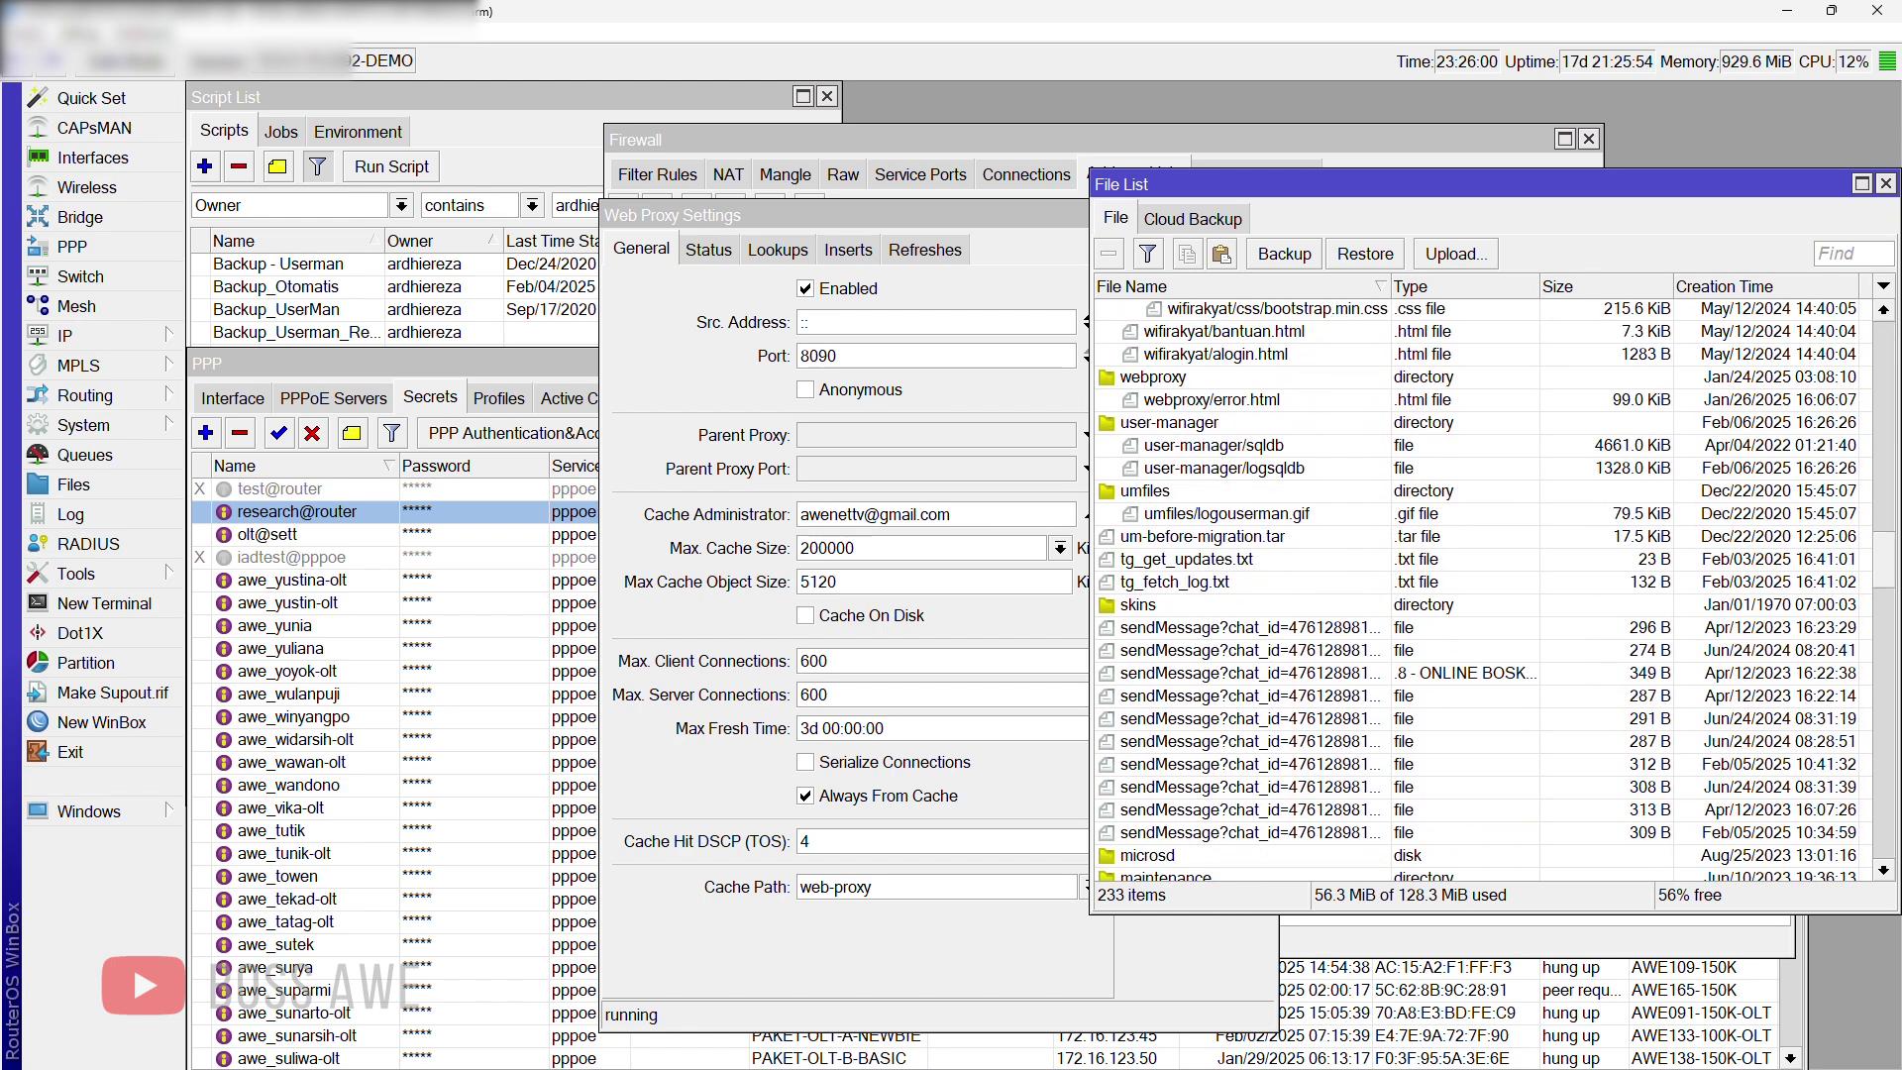
click(1177, 380)
click(1186, 399)
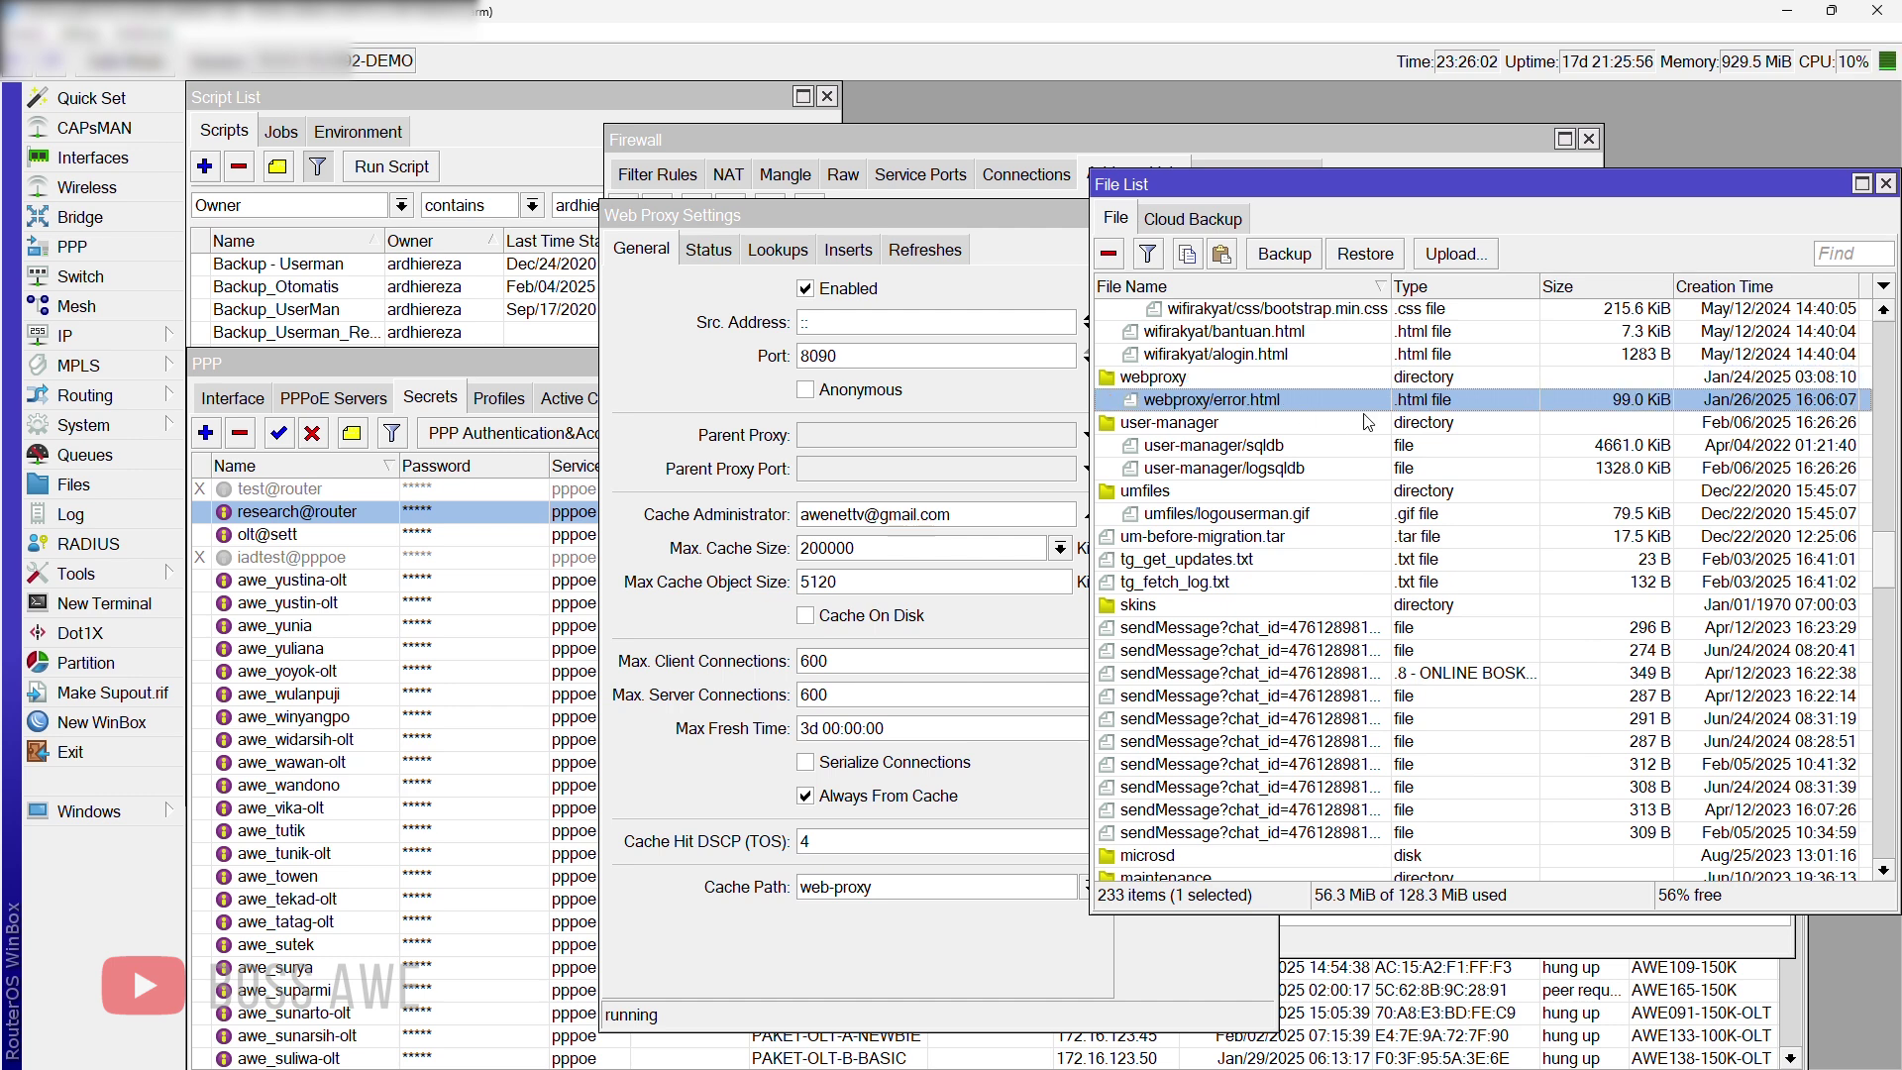
click(1164, 386)
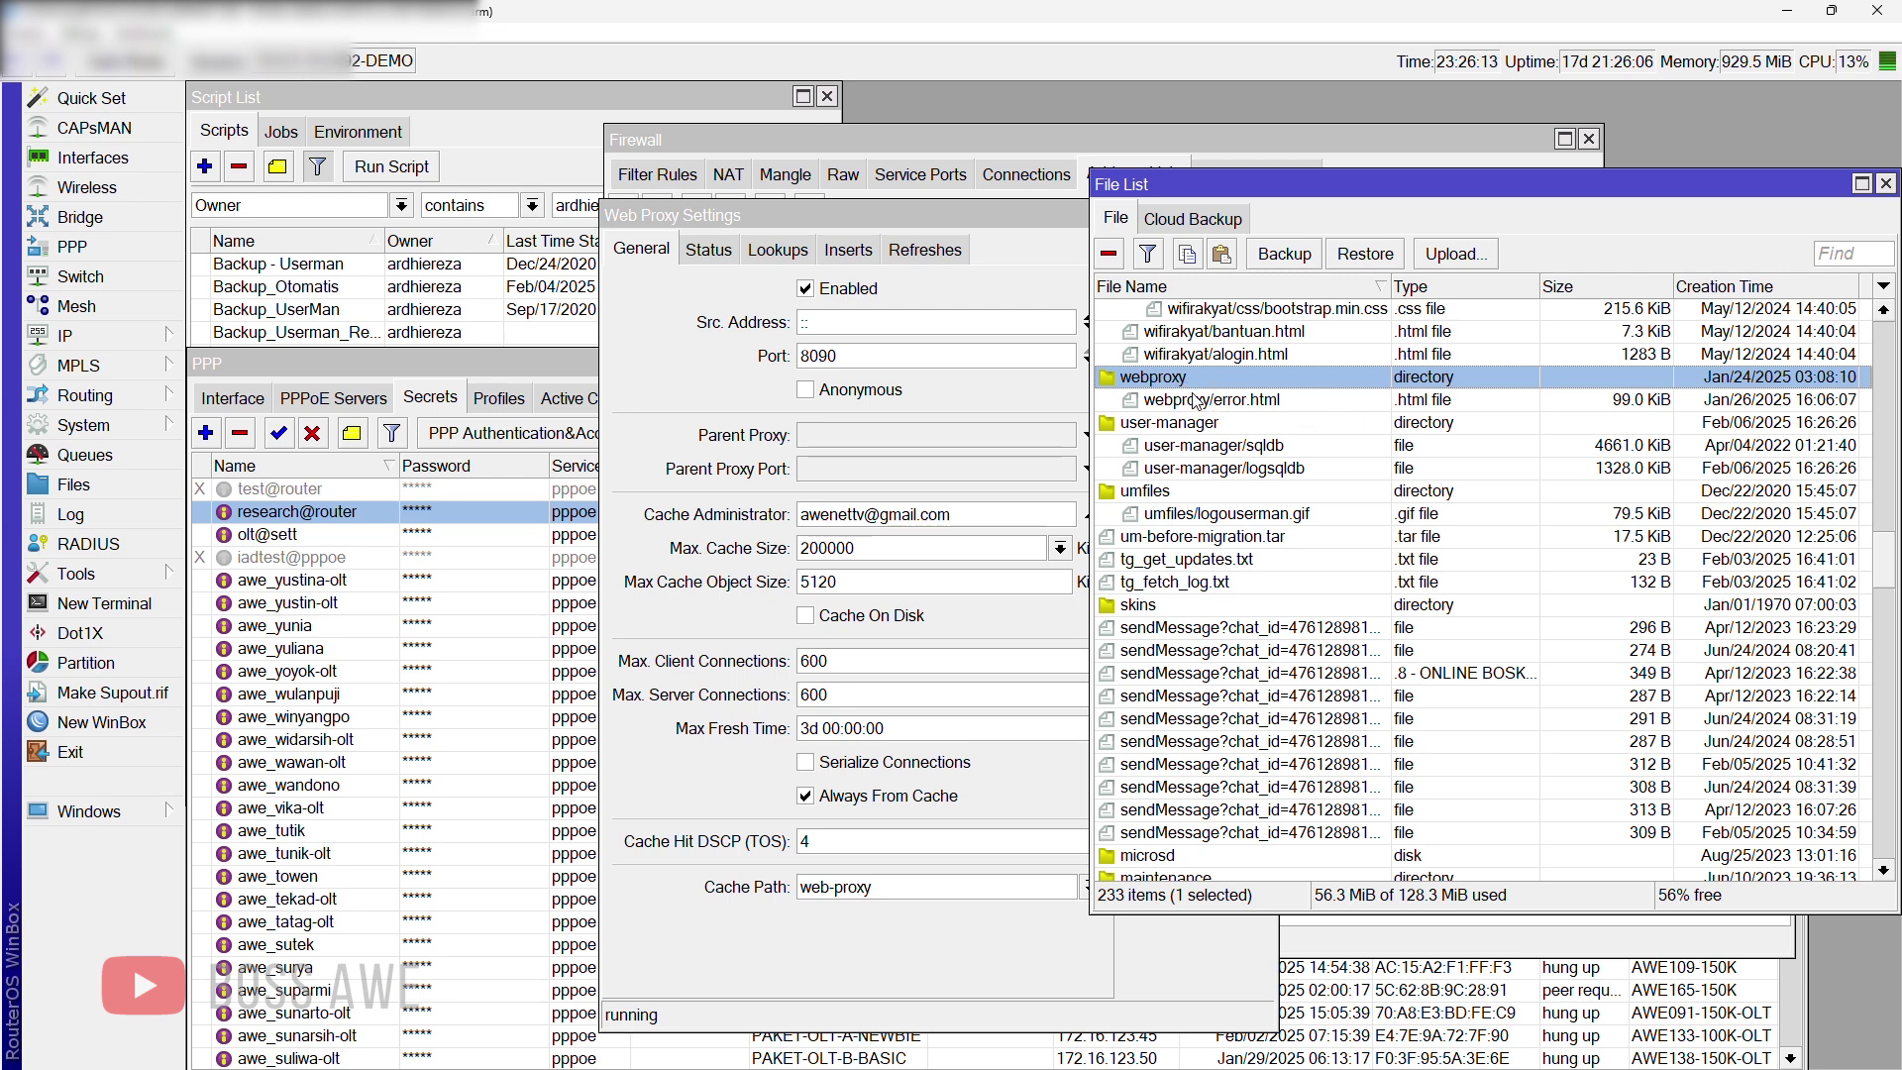
Step: Close and reopen the File List, scroll down to webproxy, then bring up the Windows Start menu
click(1885, 183)
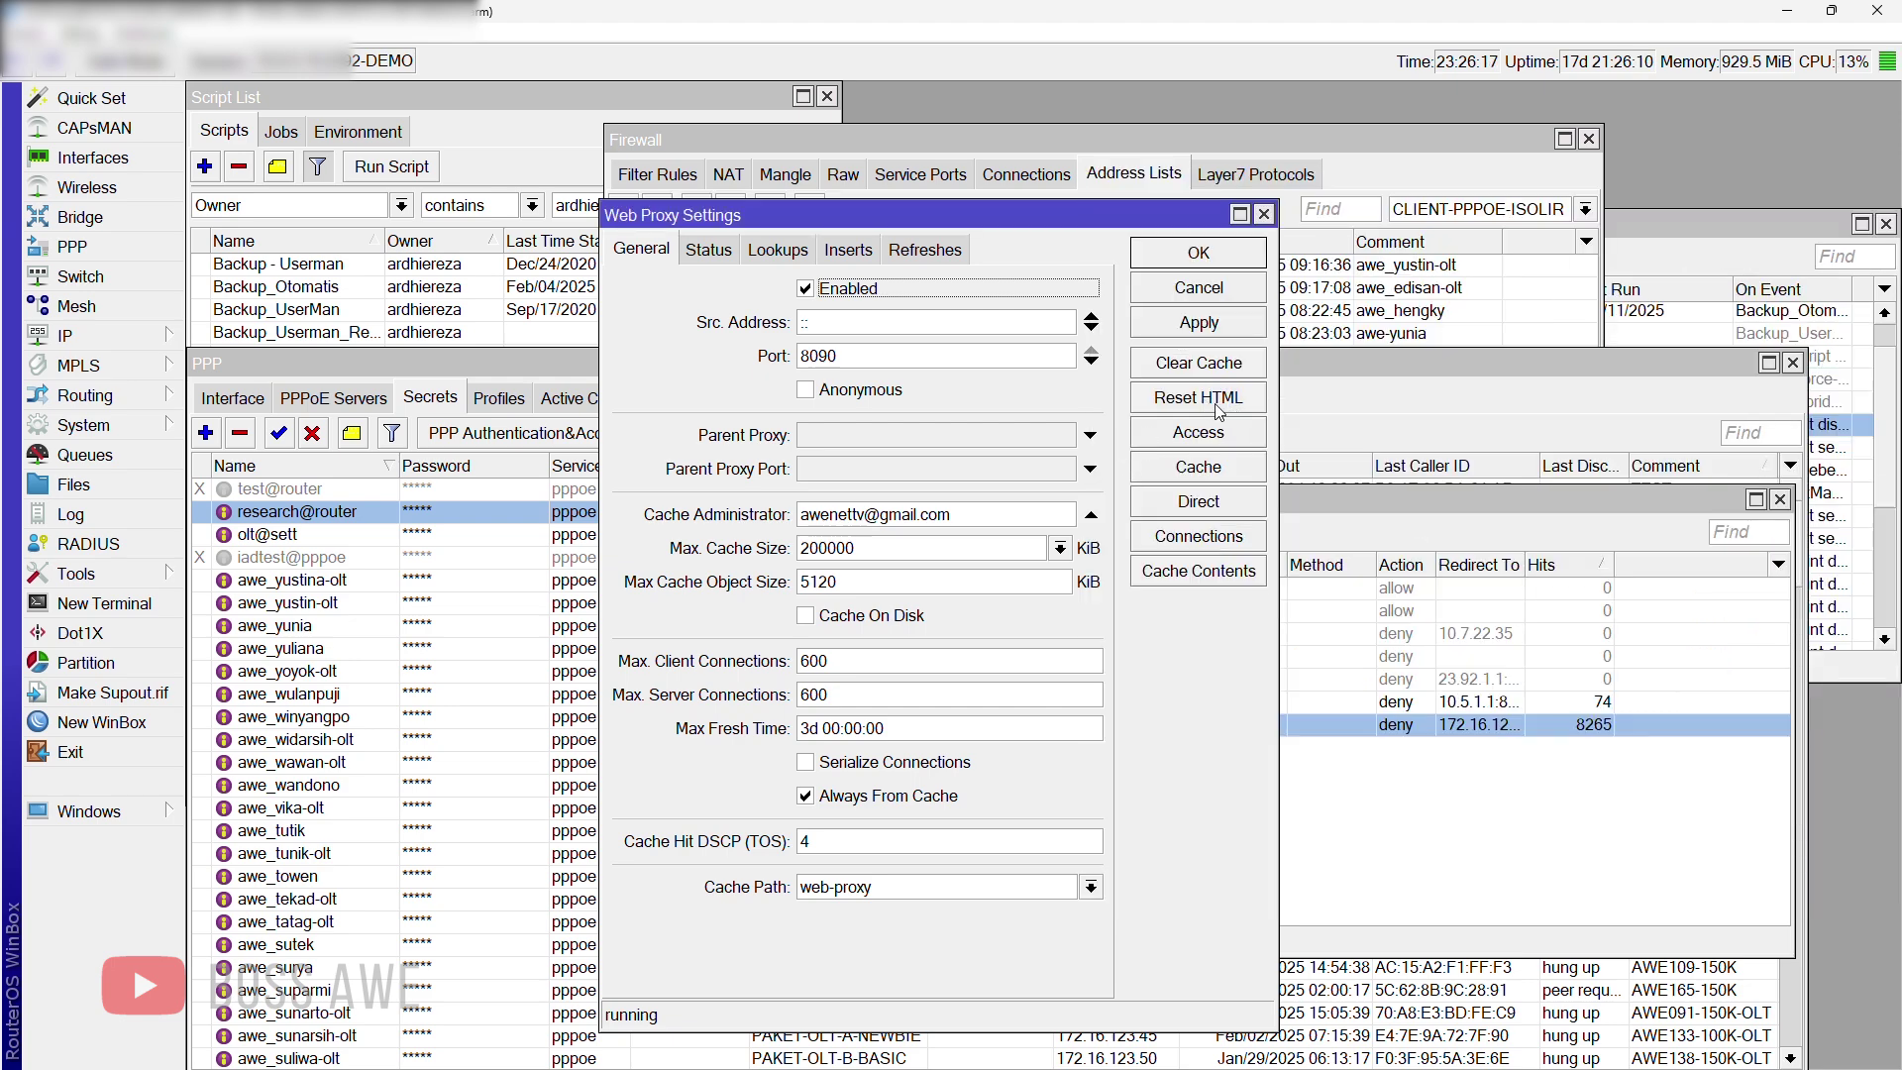
click(104, 492)
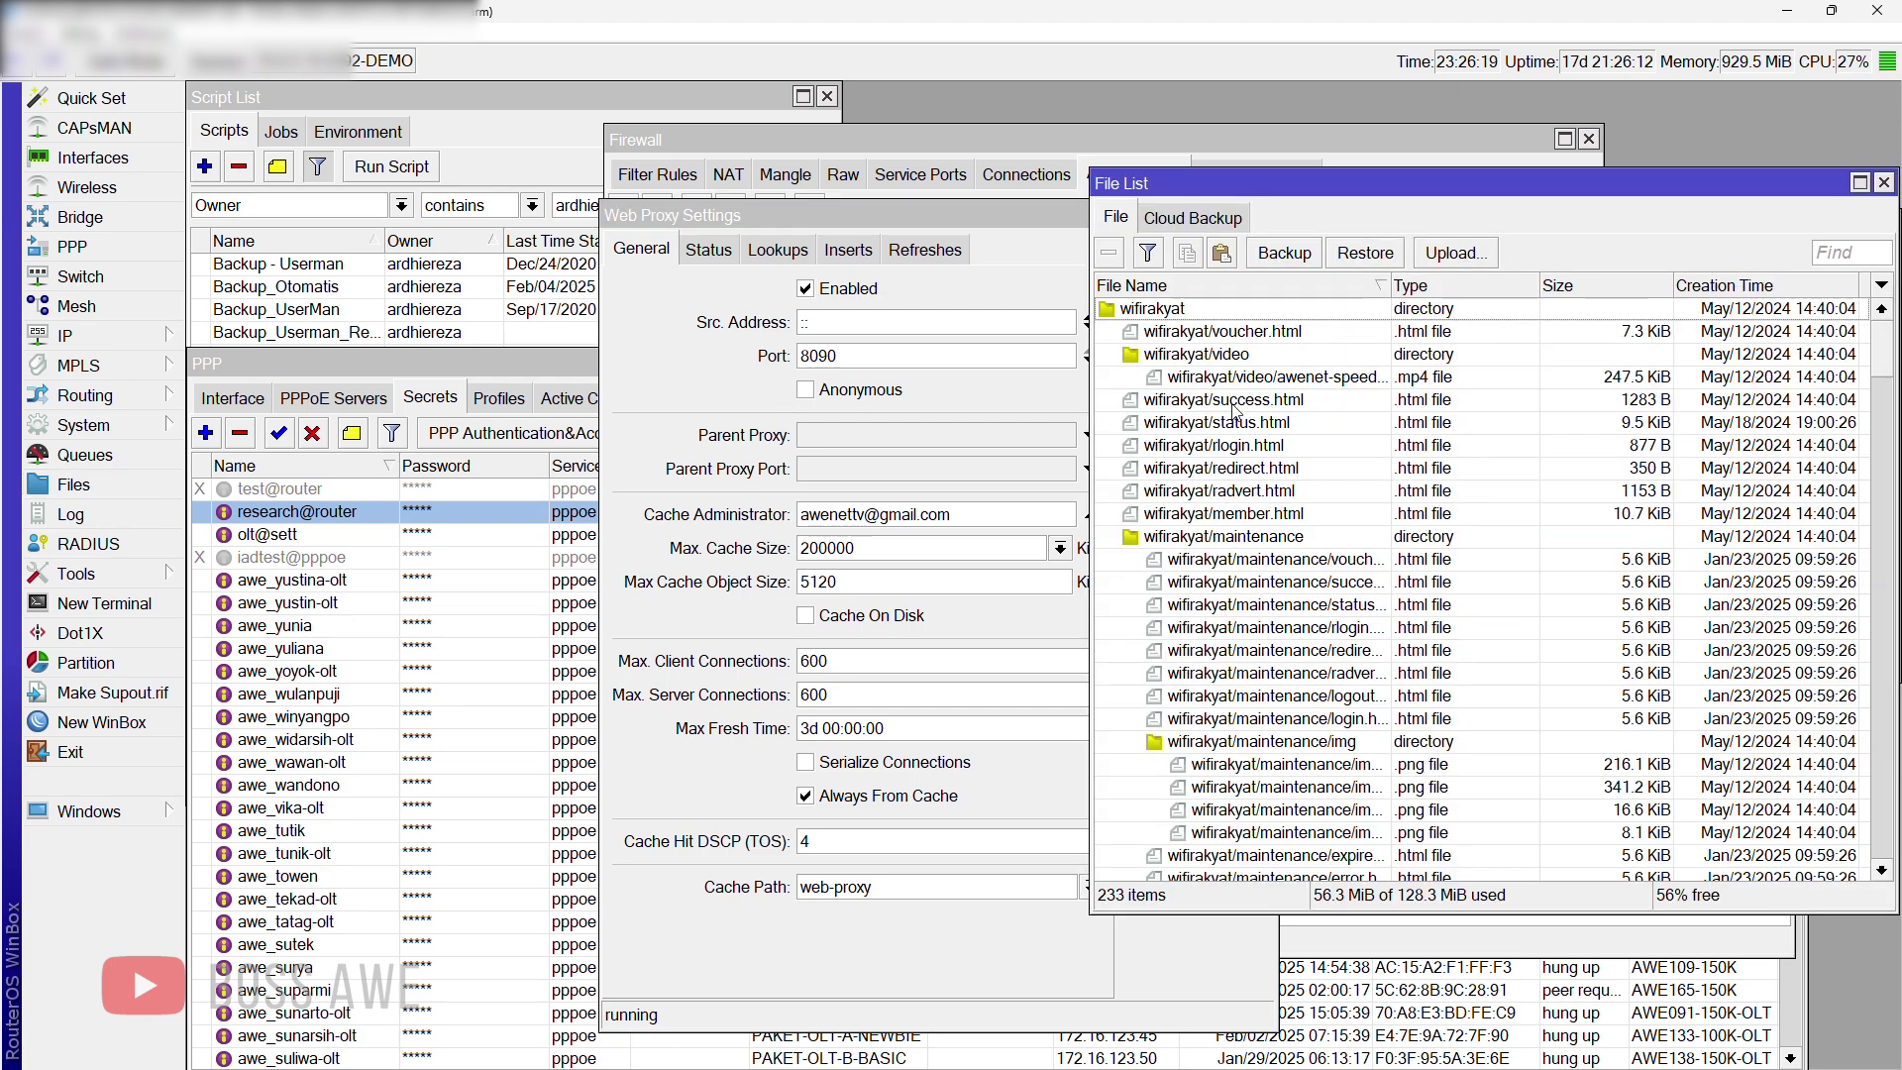
scroll(1313, 584, down, 15)
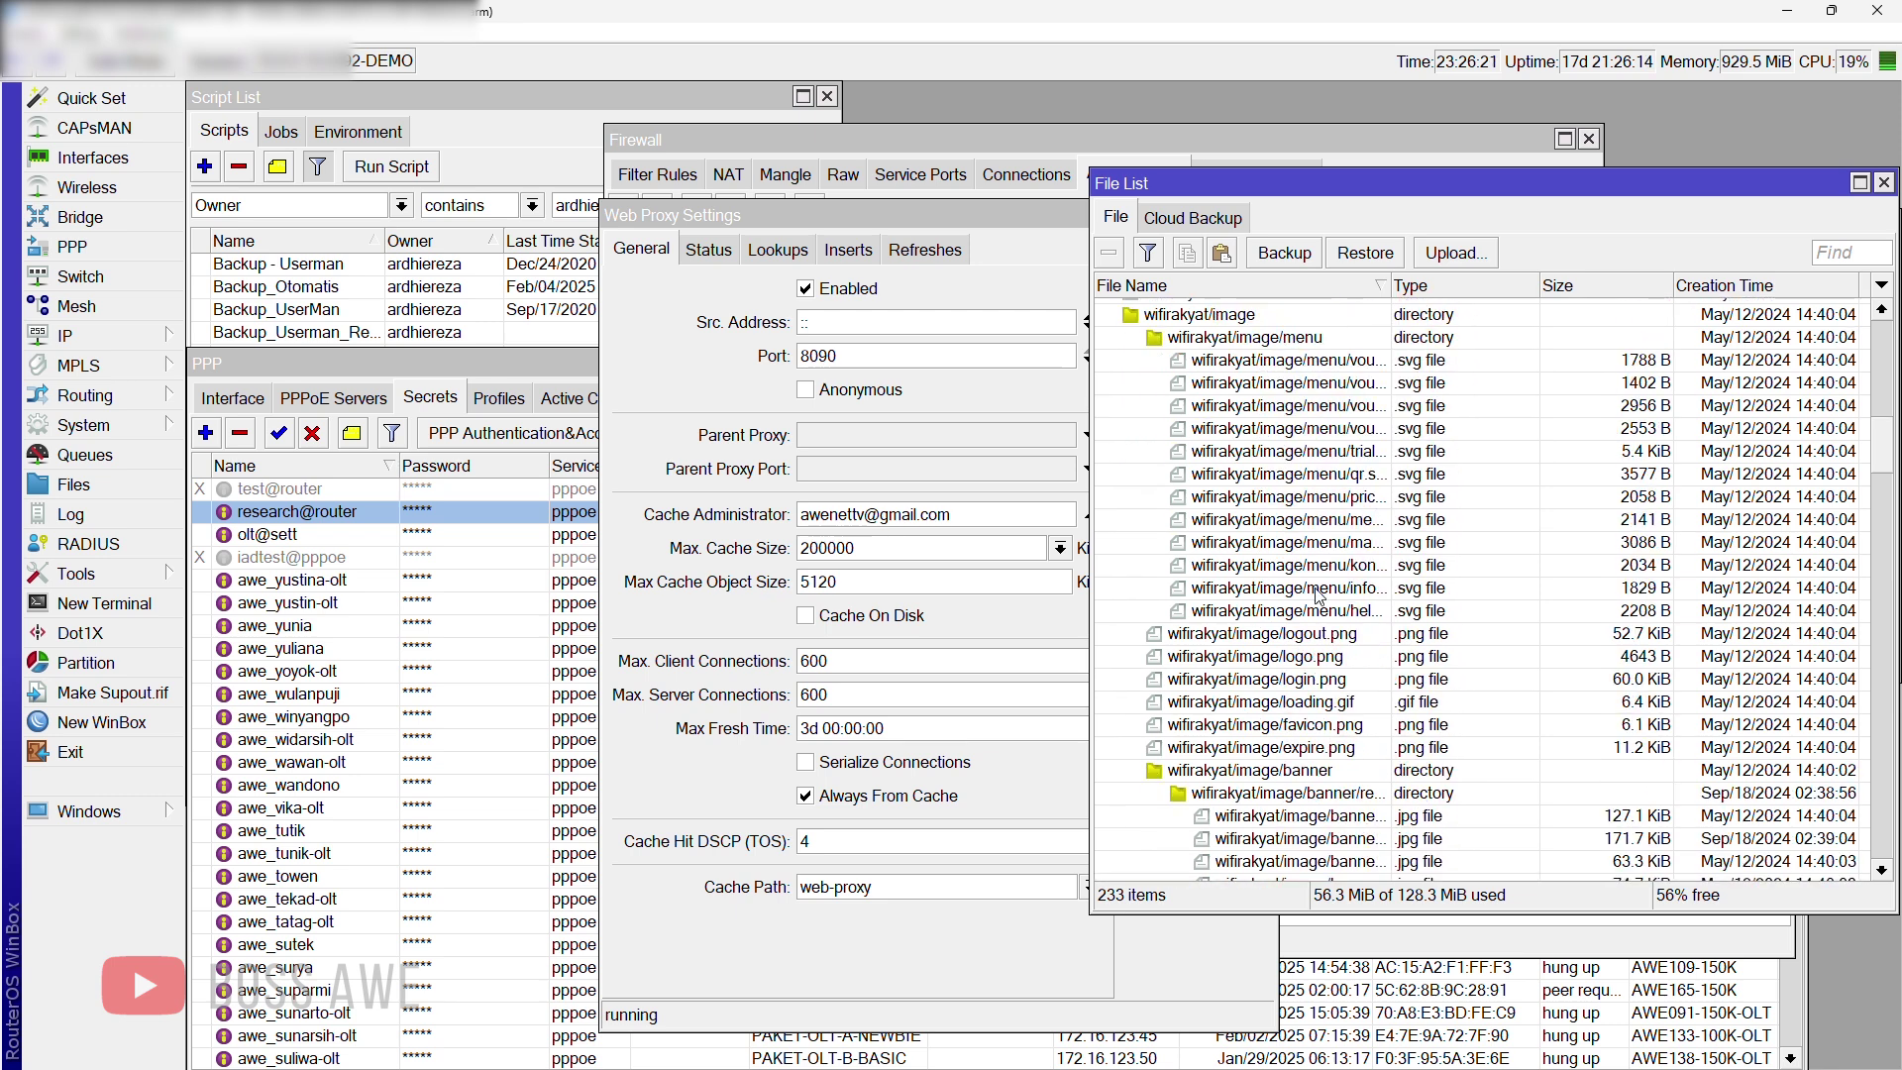
scroll(1318, 595, down, 15)
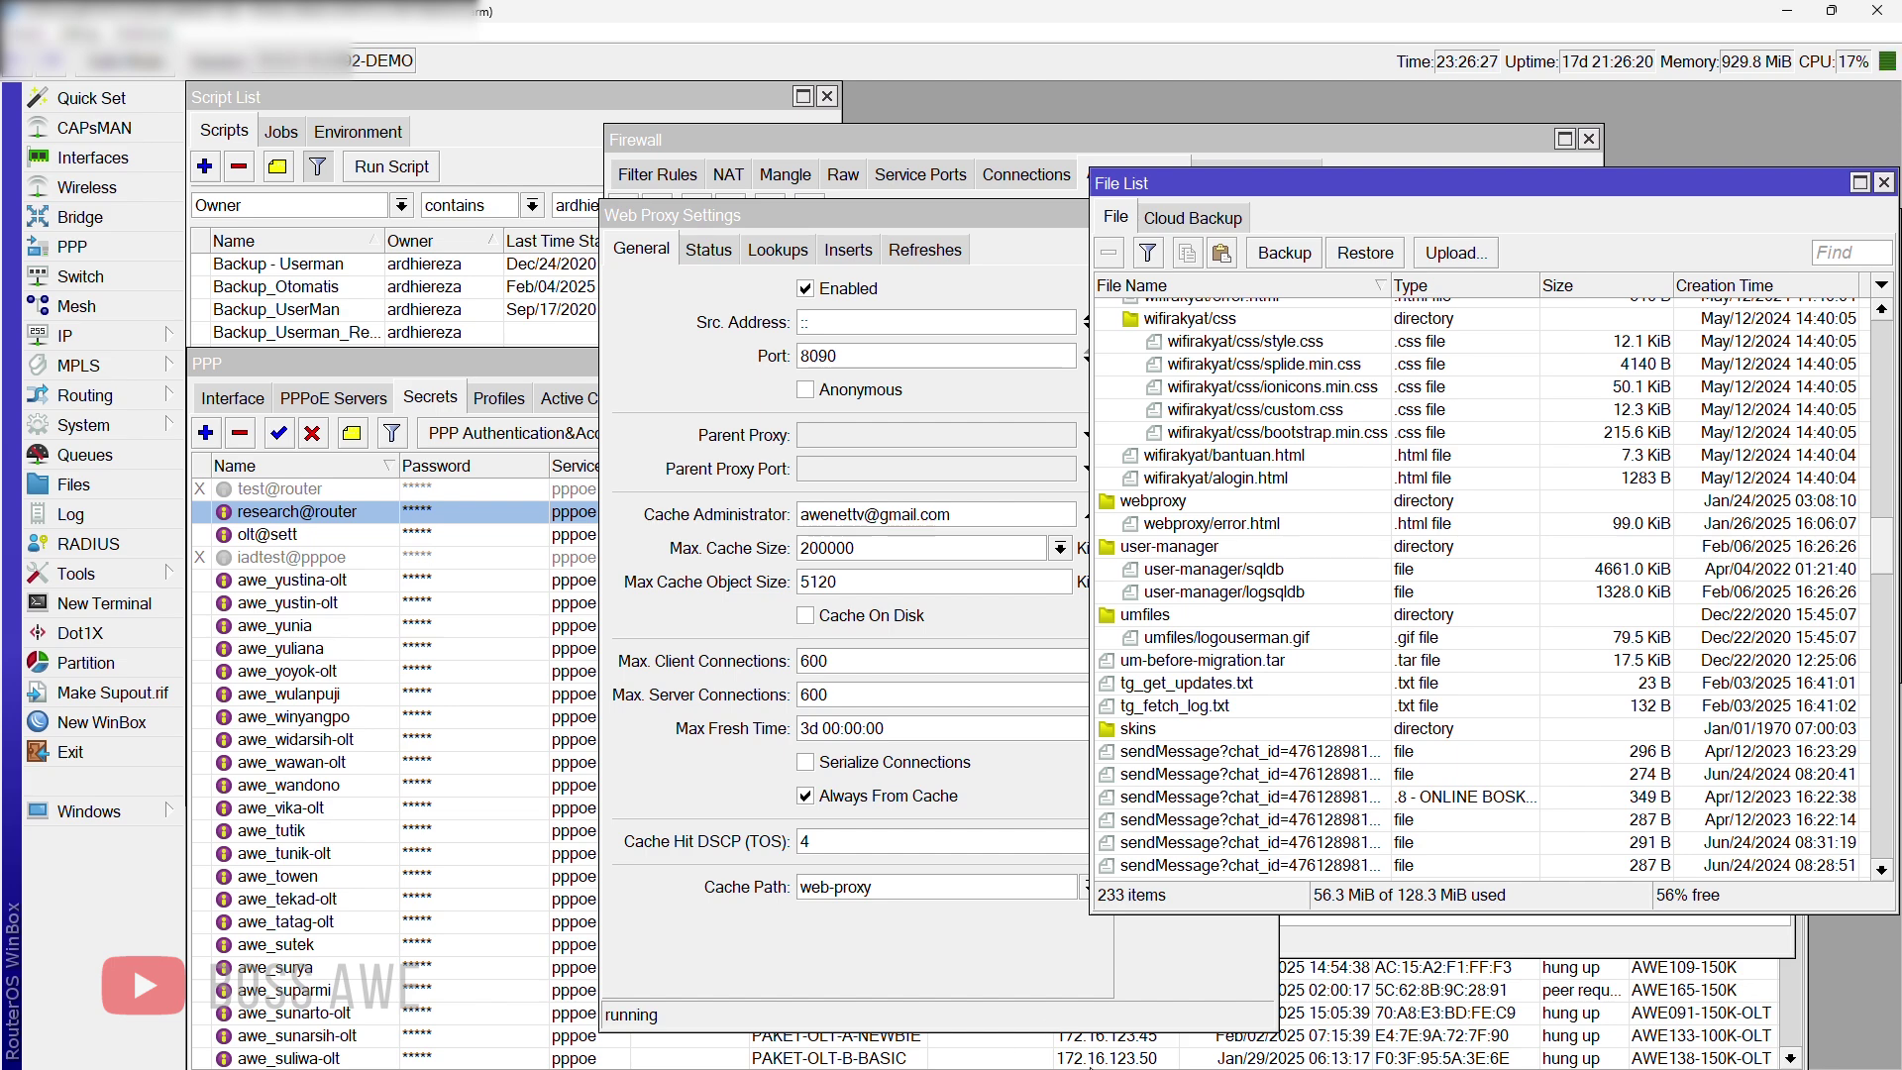
key(super)
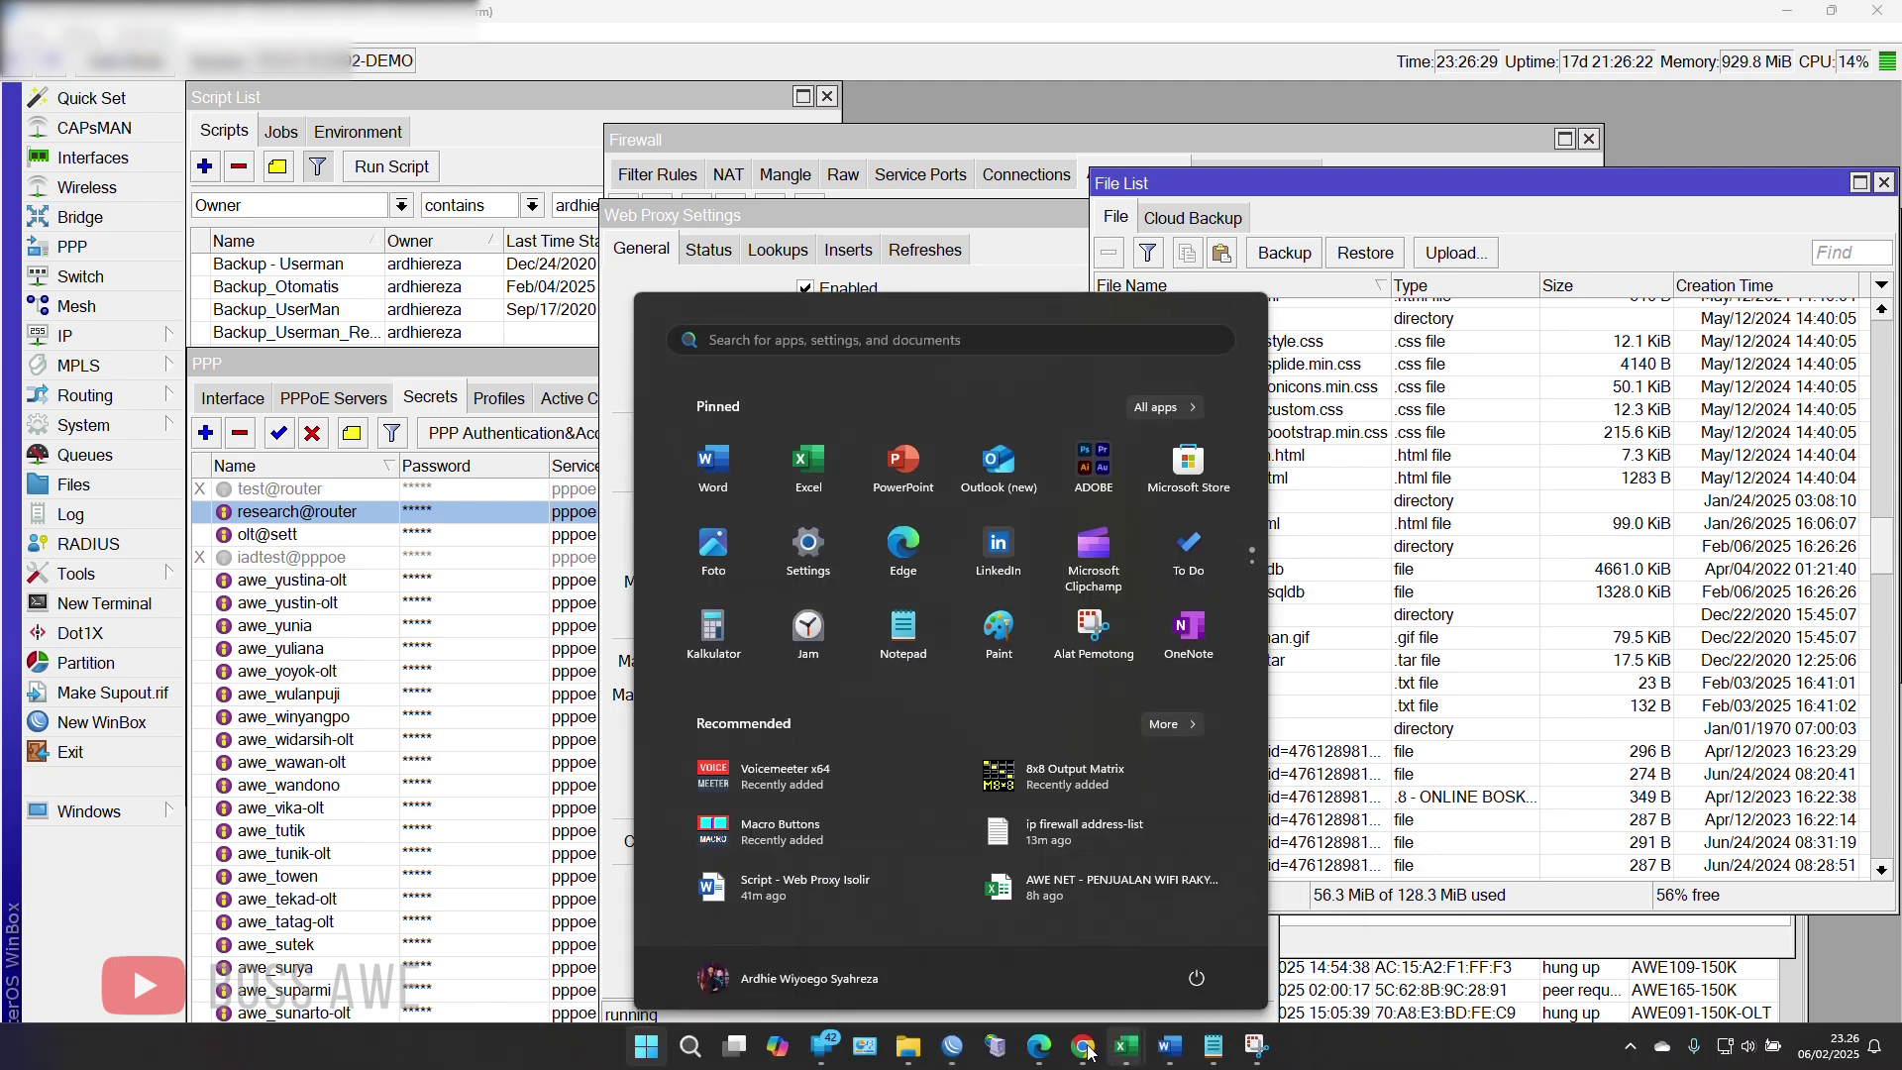
Step: Load the 10.5.1.1:8090 isolation page in a new Chrome tab
click(1084, 1045)
text(replace chara)
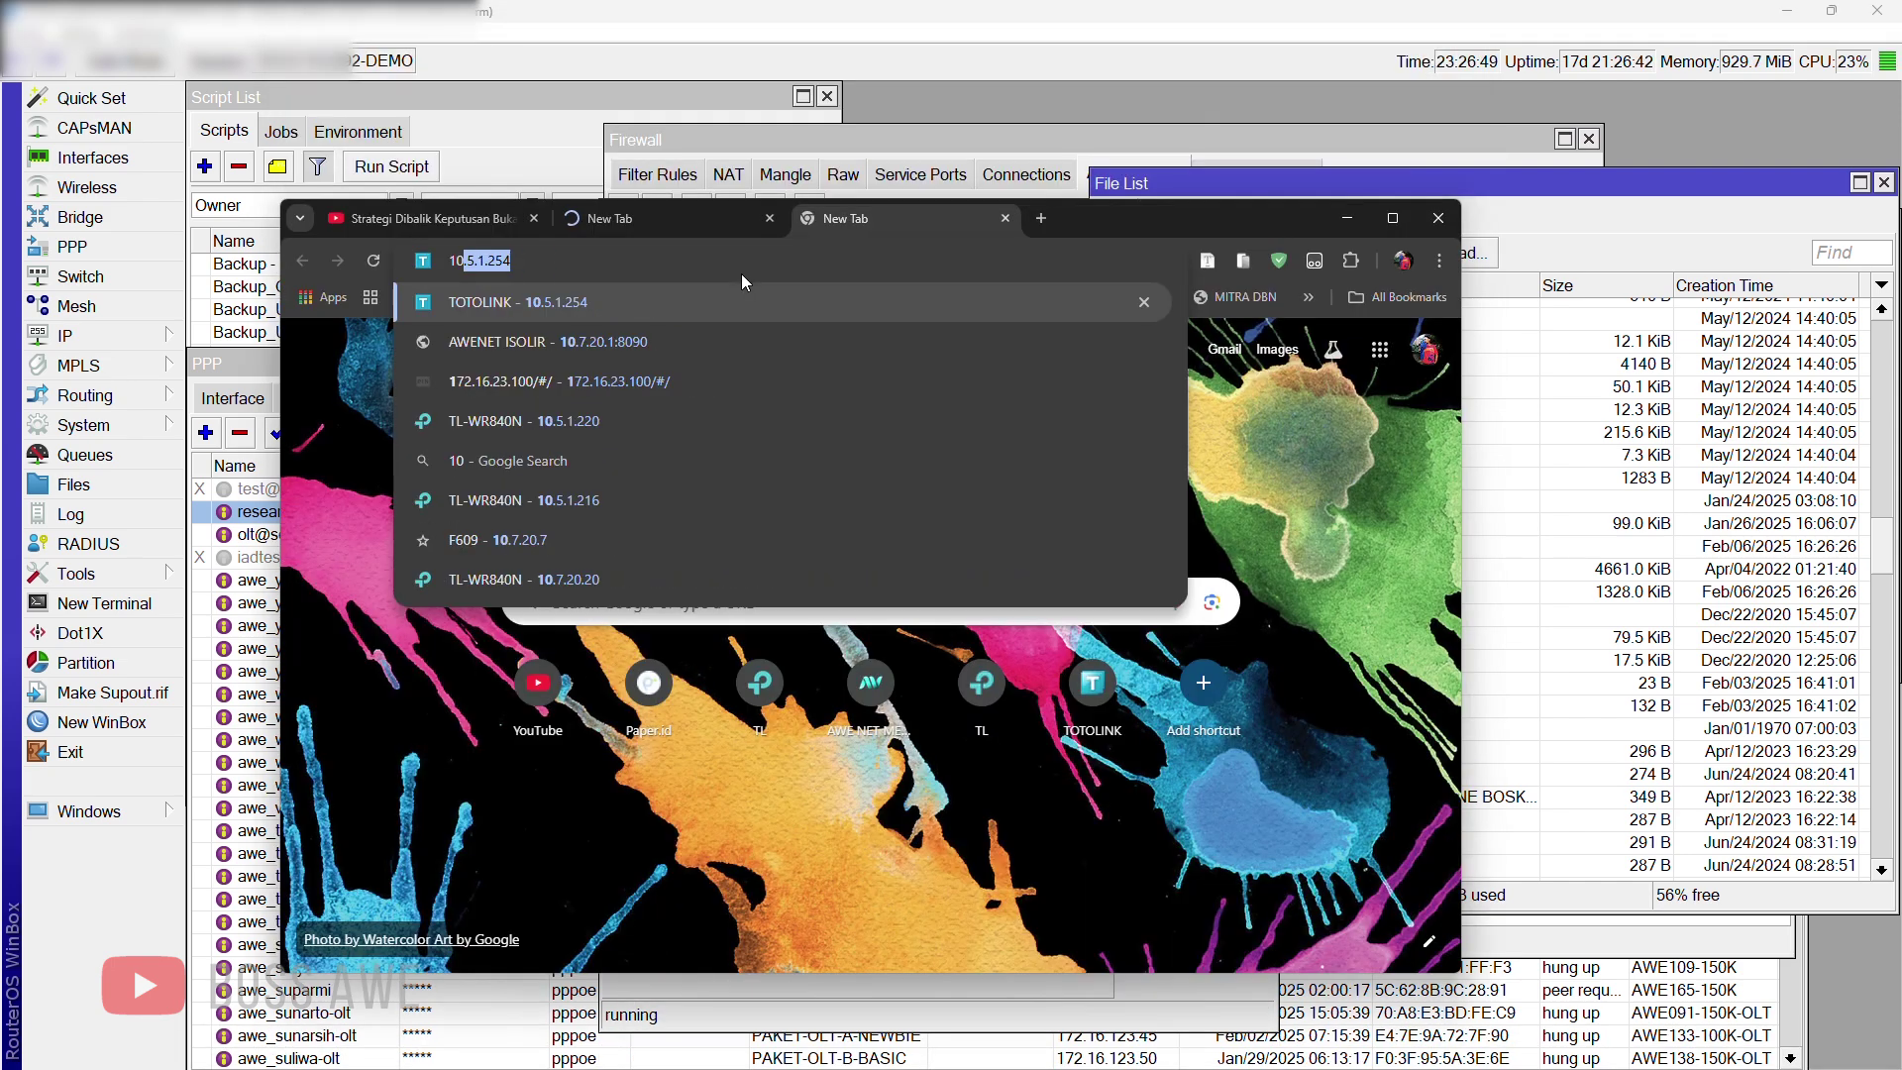
text(5.1.)
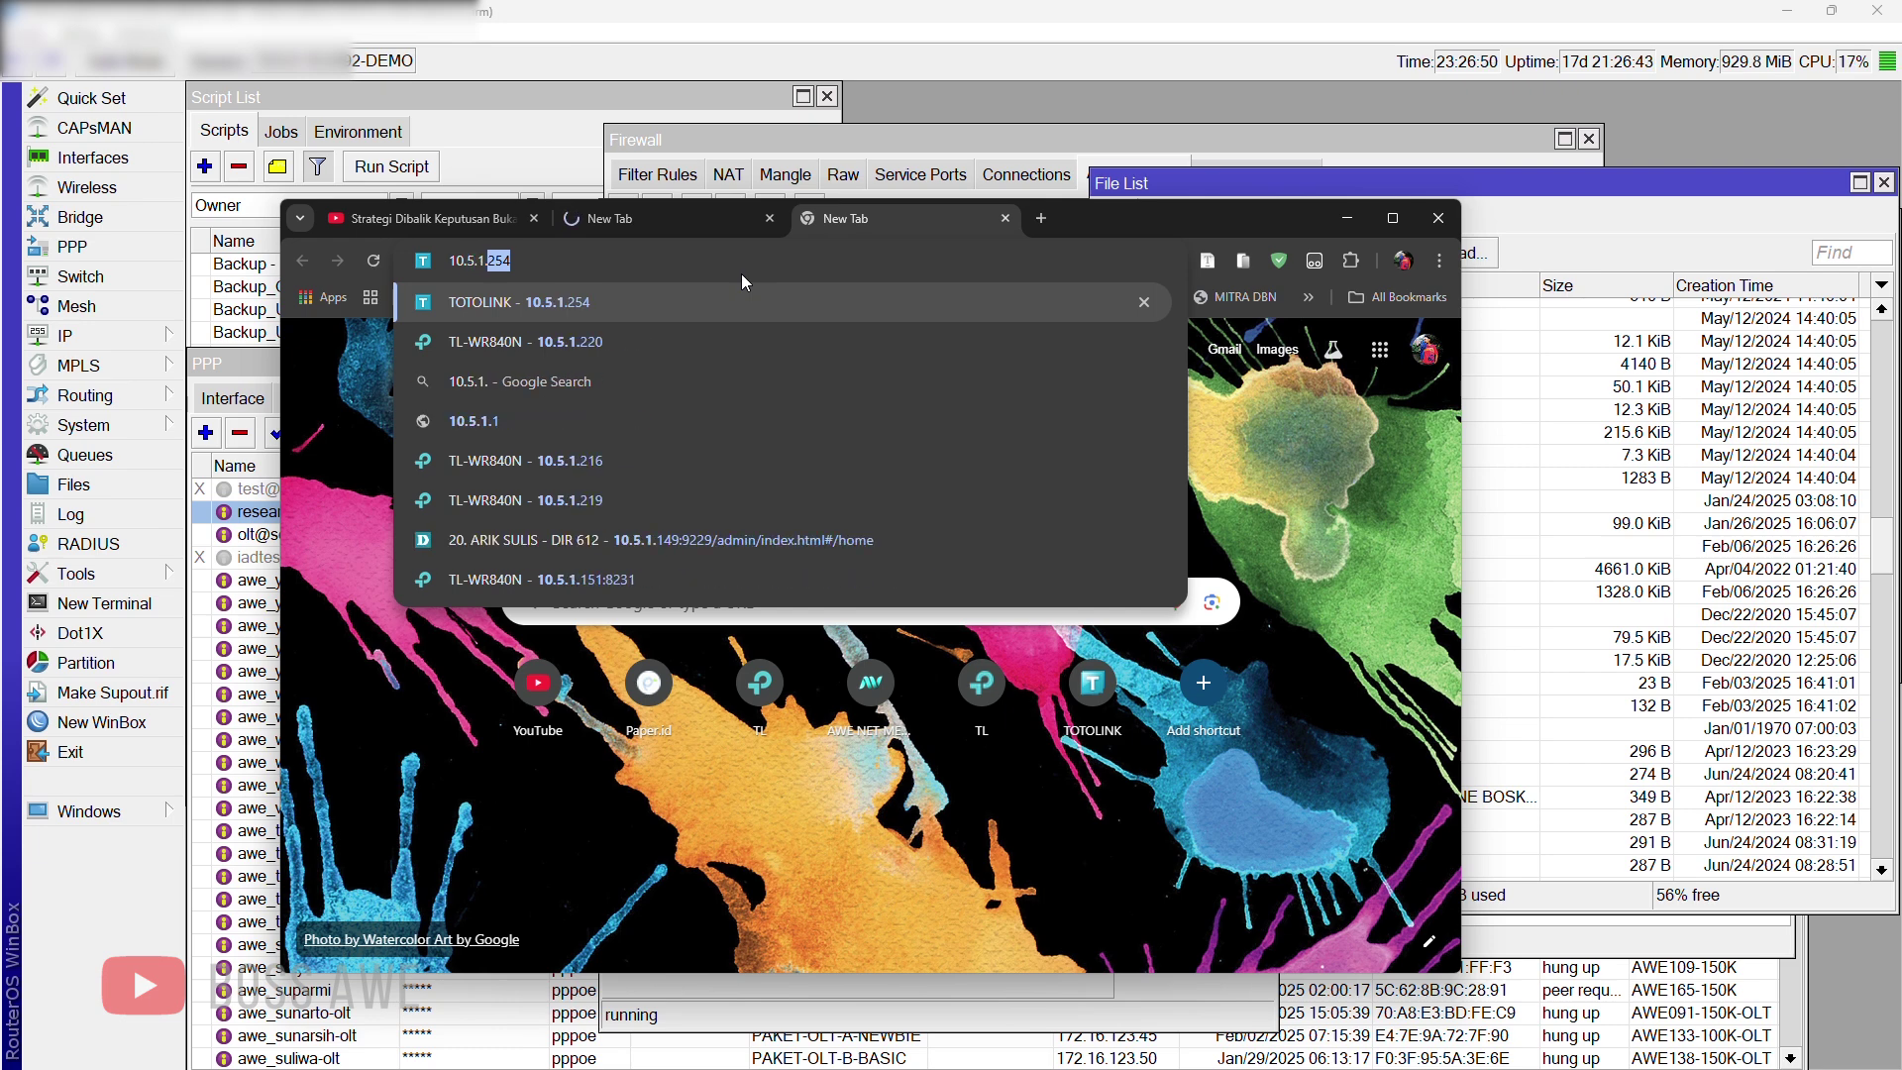
text(1)
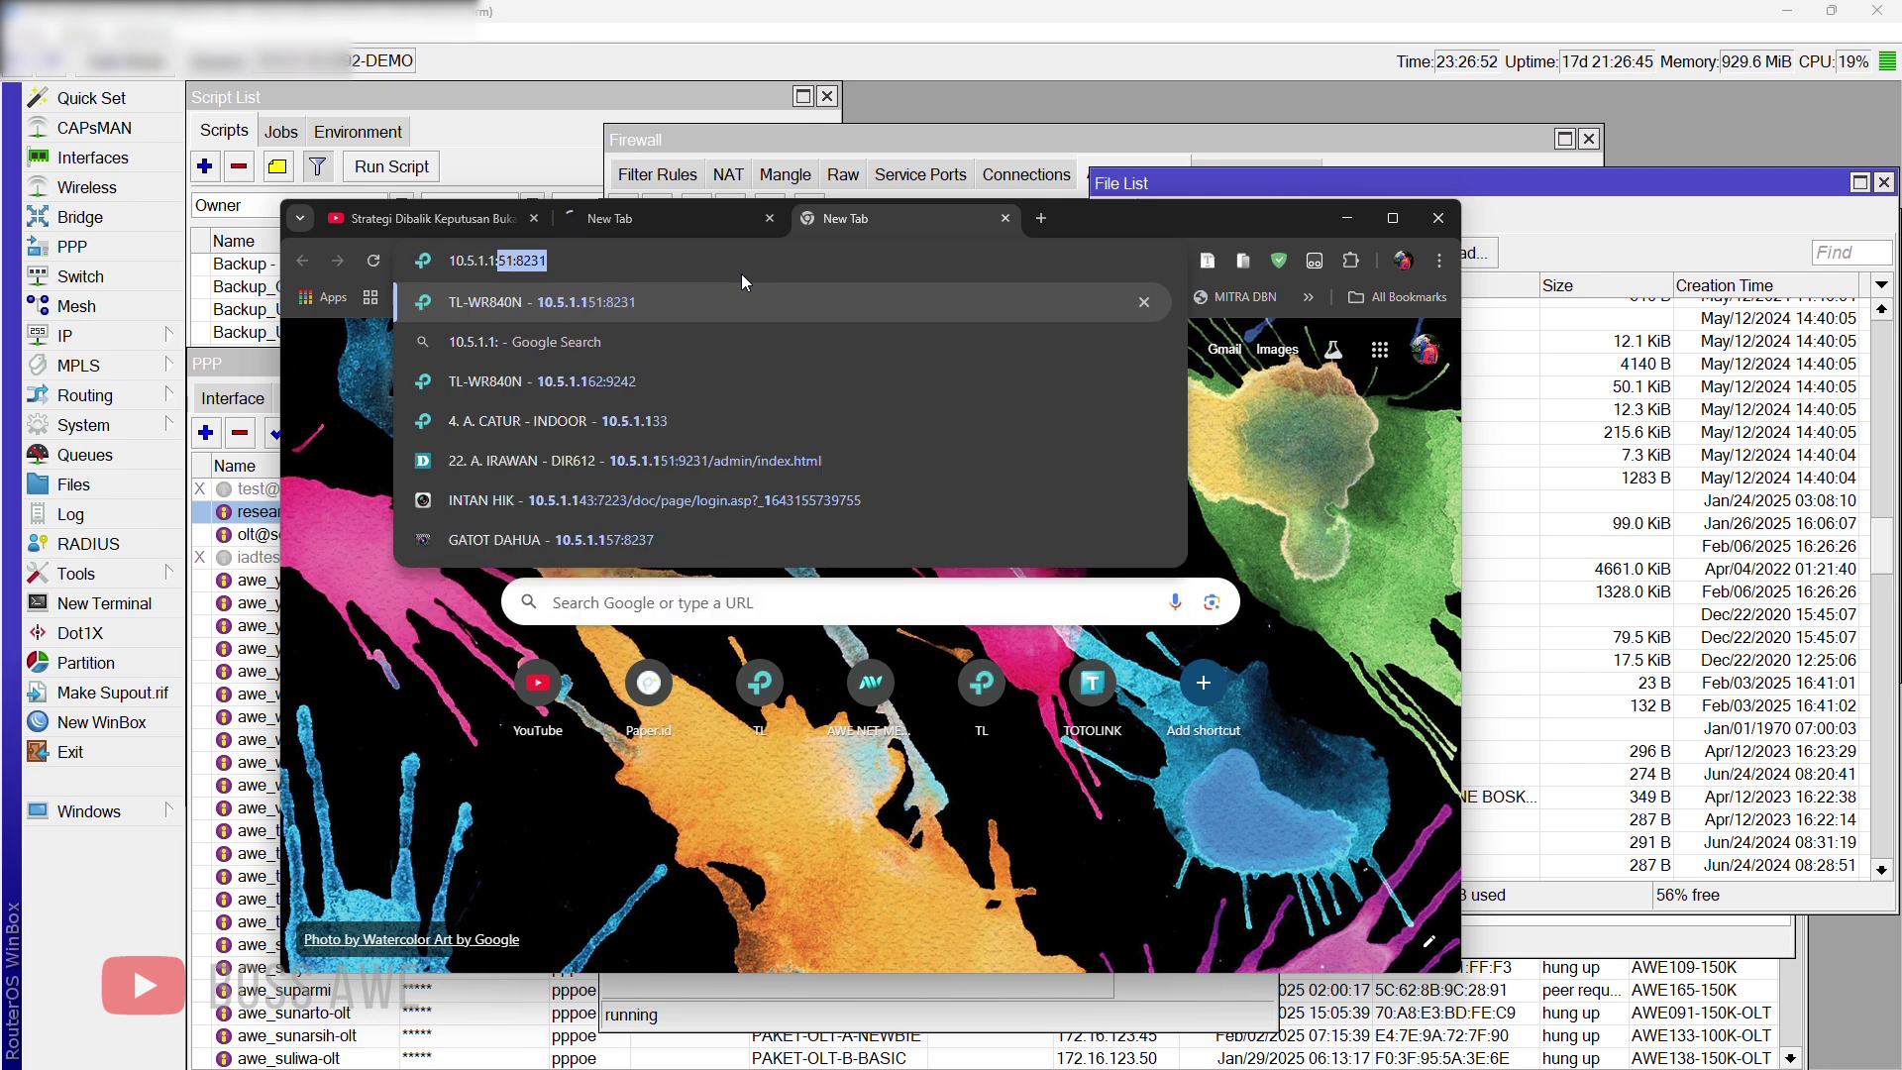
text(:)
key(BackSpace)
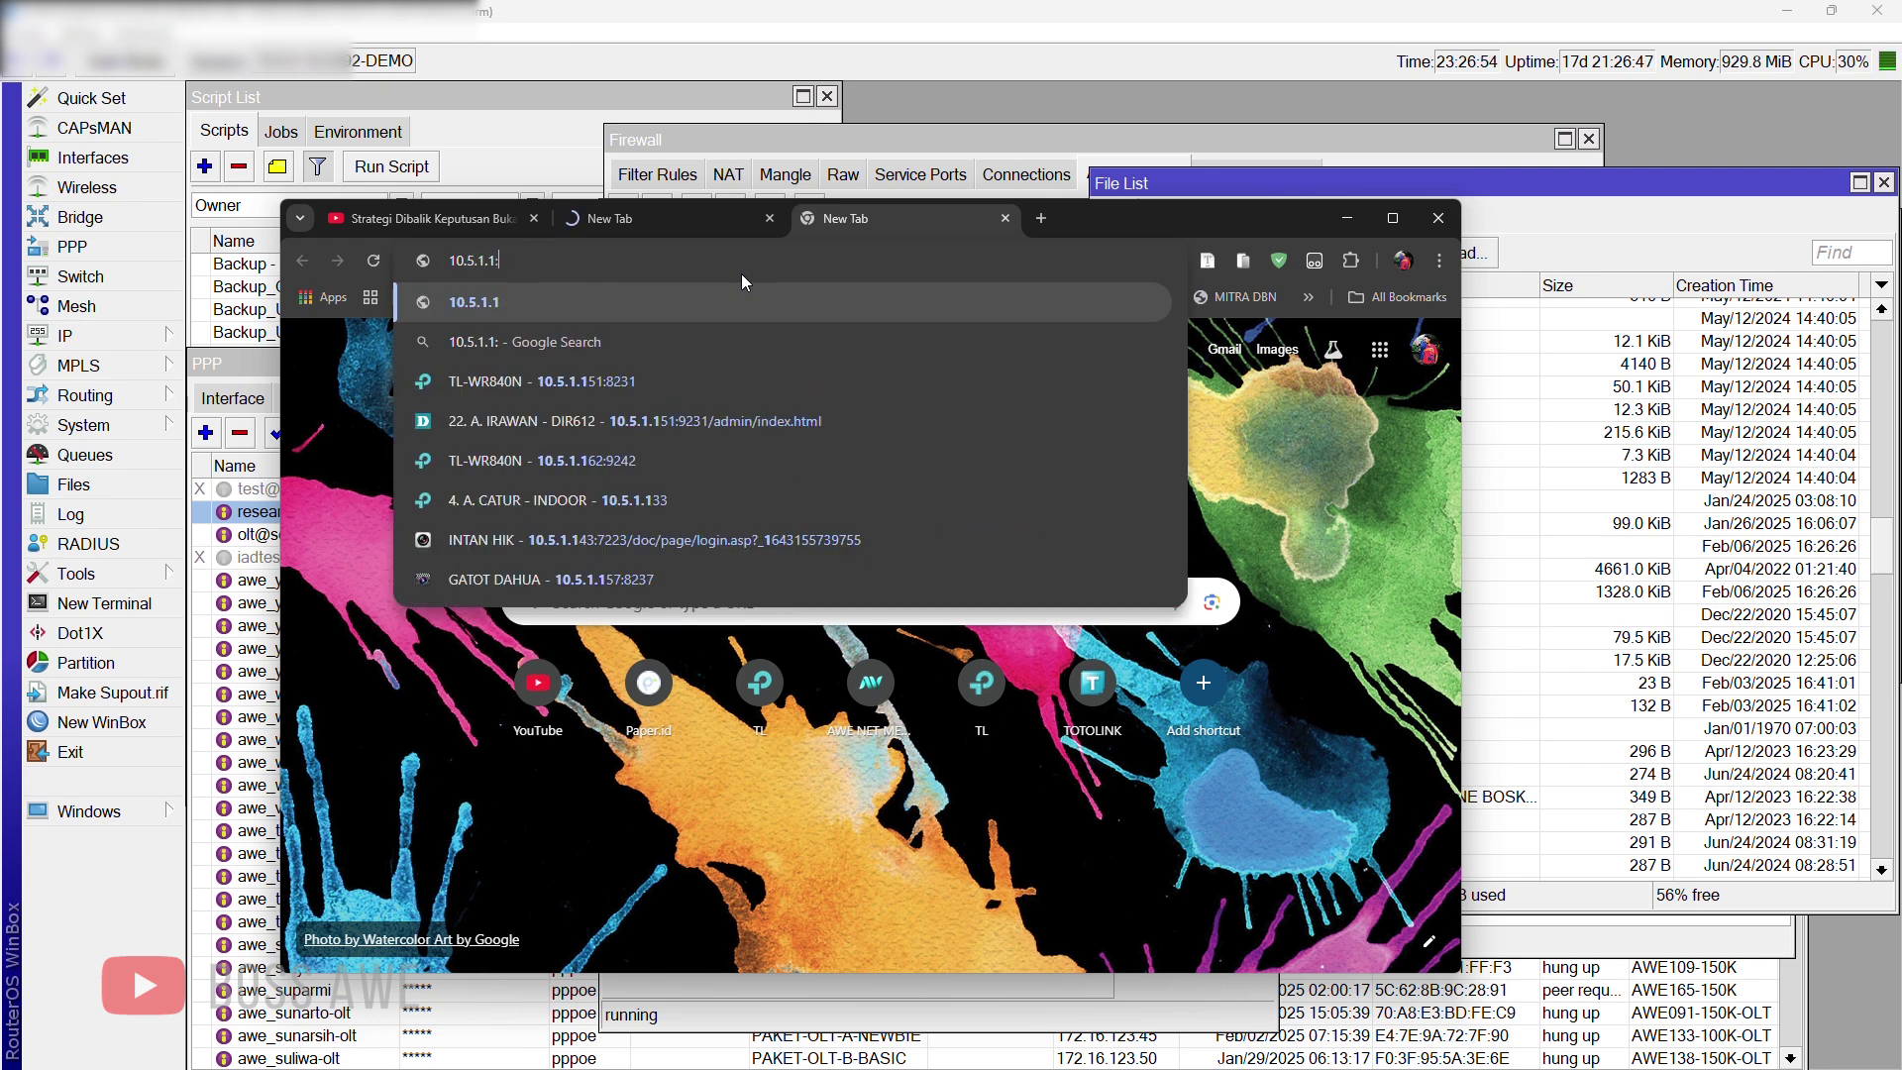
text(8090)
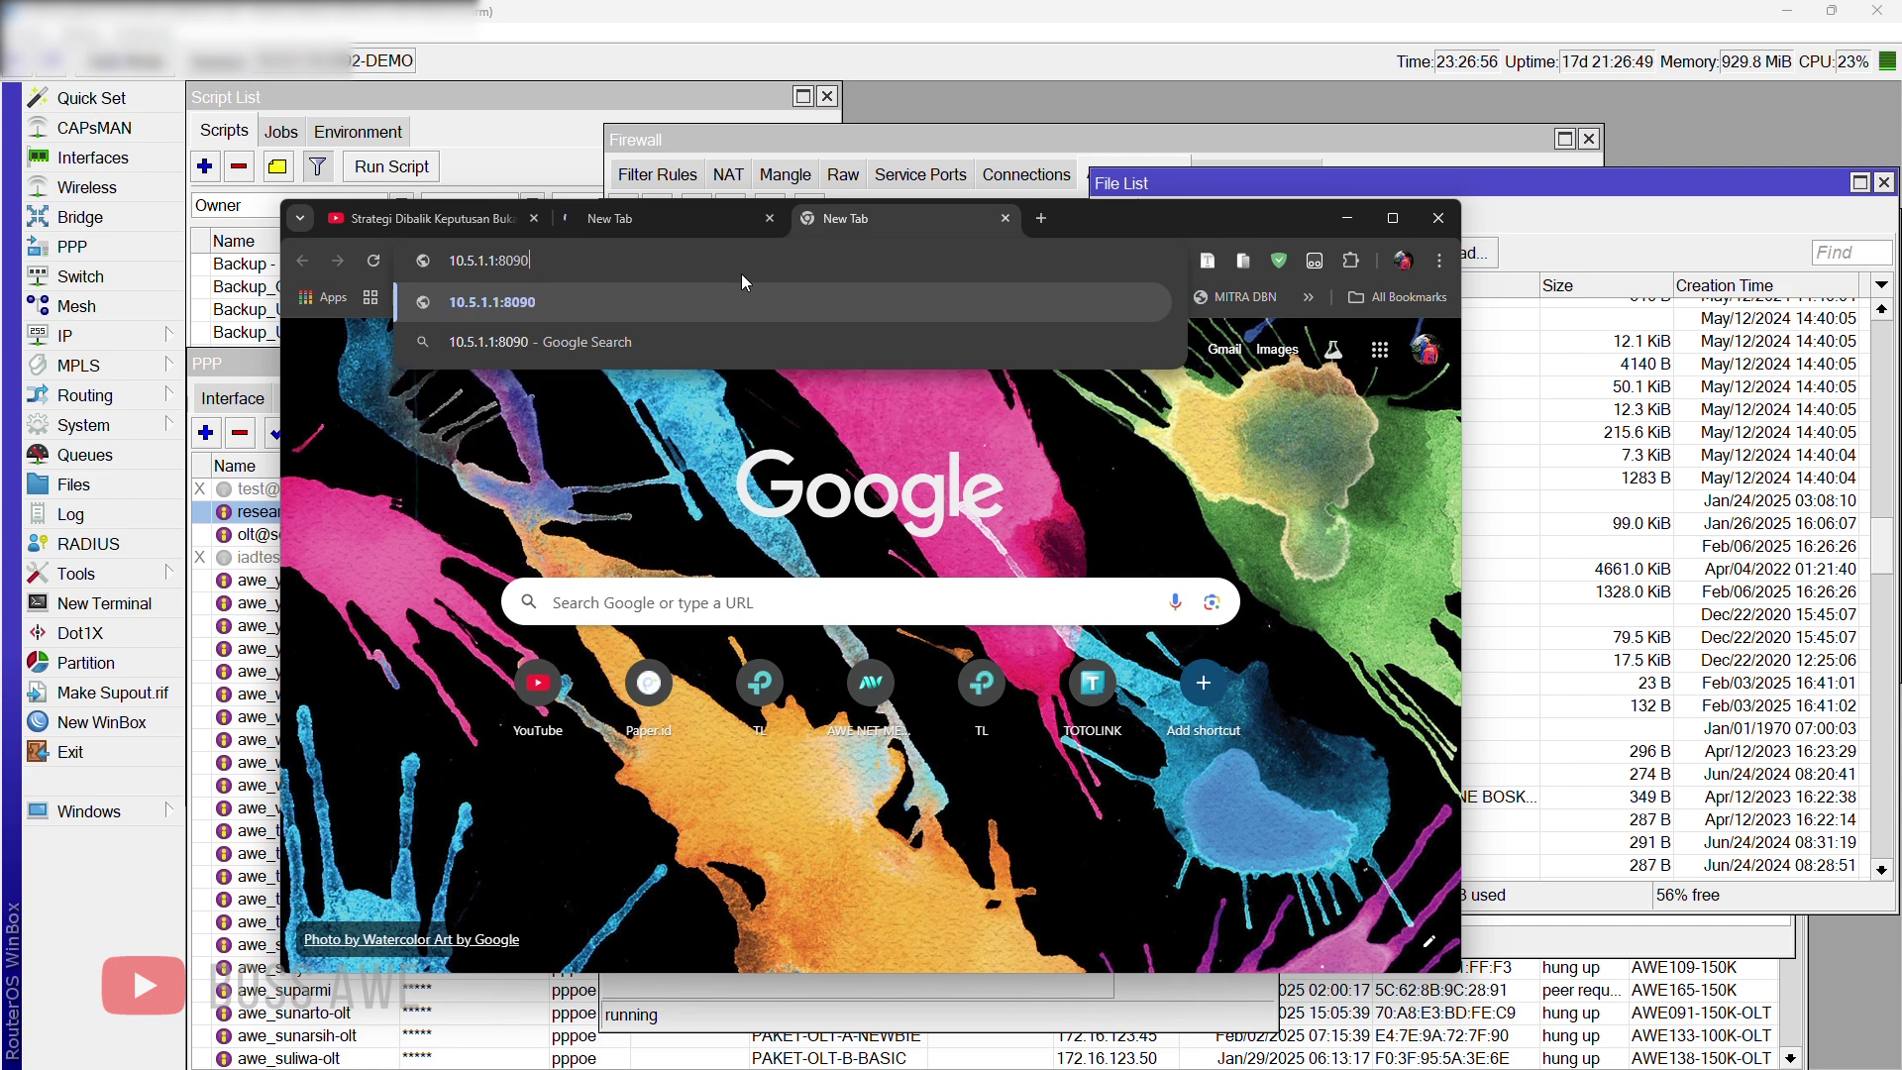
key(Return)
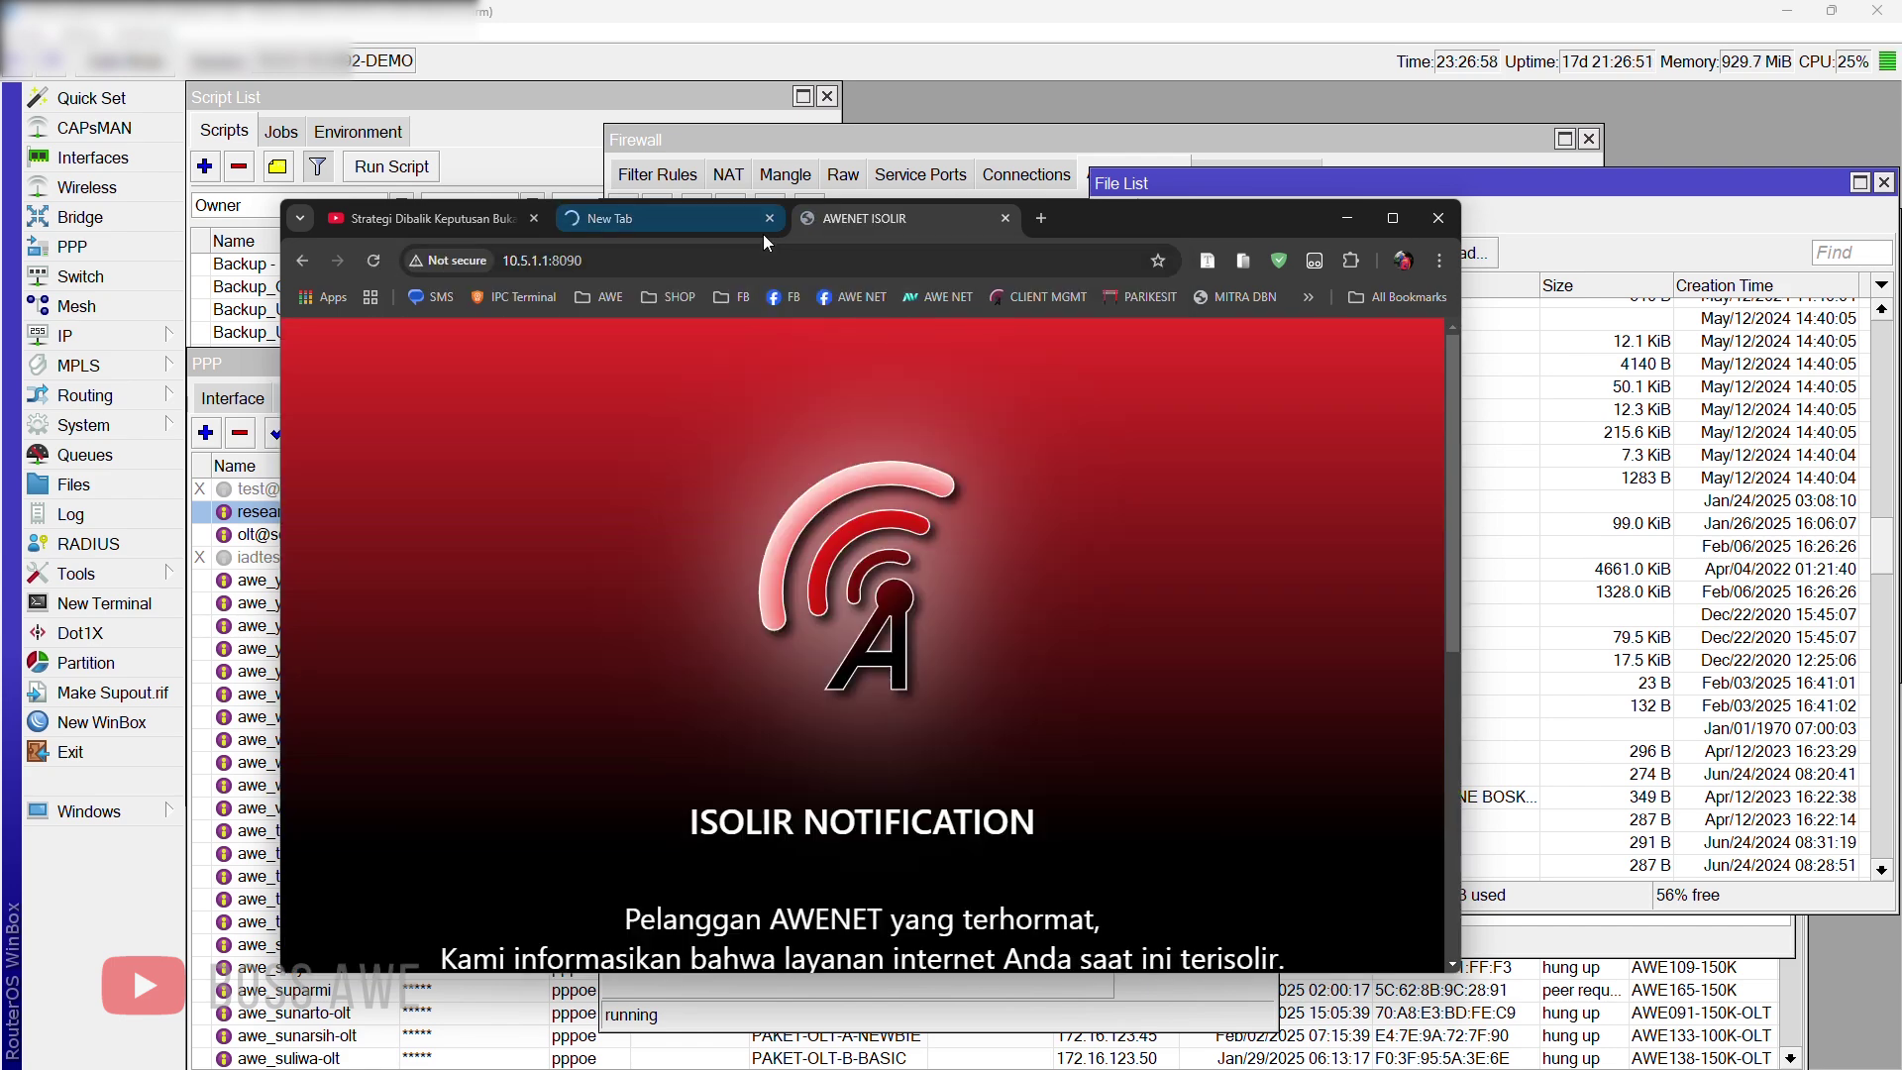
Step: Maximize Chrome, scroll through the AWENET ISOLIR NOTIFICATION page, preview it as a phone, then minimize
click(769, 218)
scroll(1116, 691, down, 7)
scroll(1115, 692, up, 3)
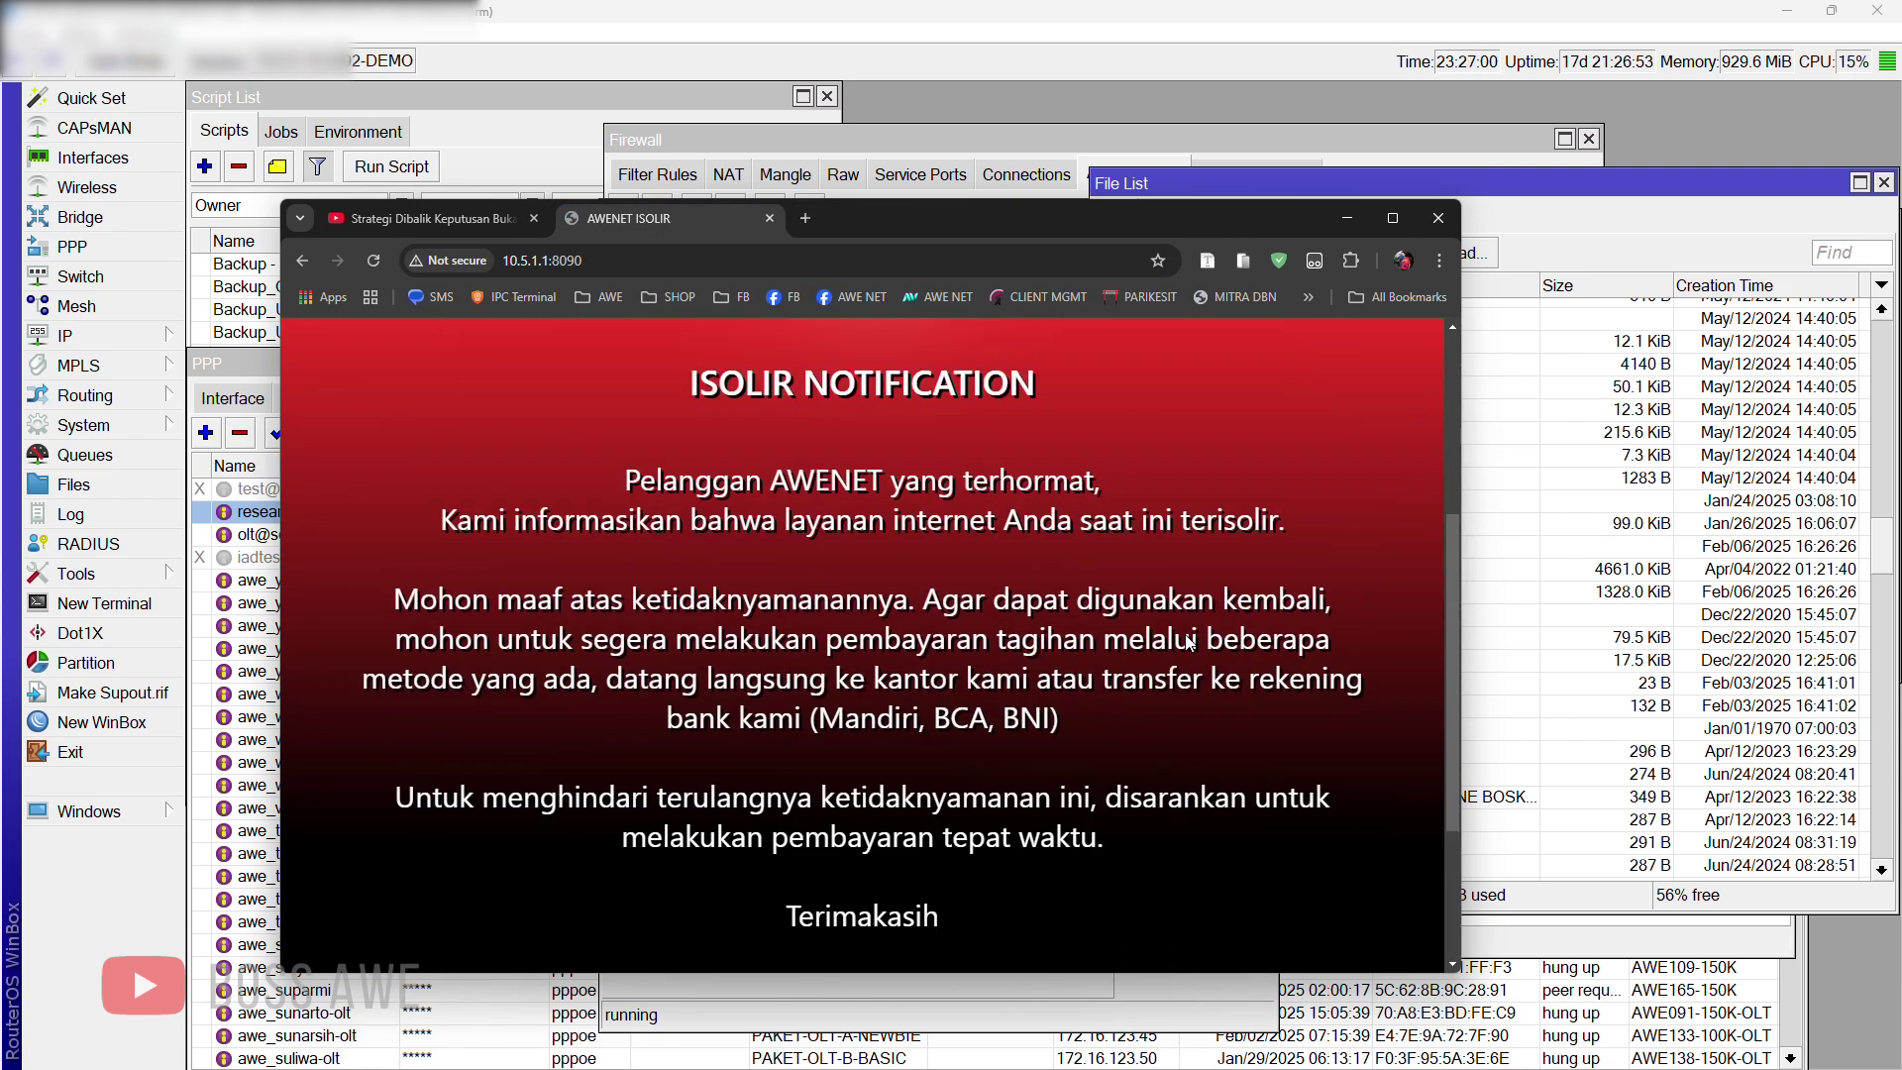
scroll(1189, 642, up, 4)
click(1392, 218)
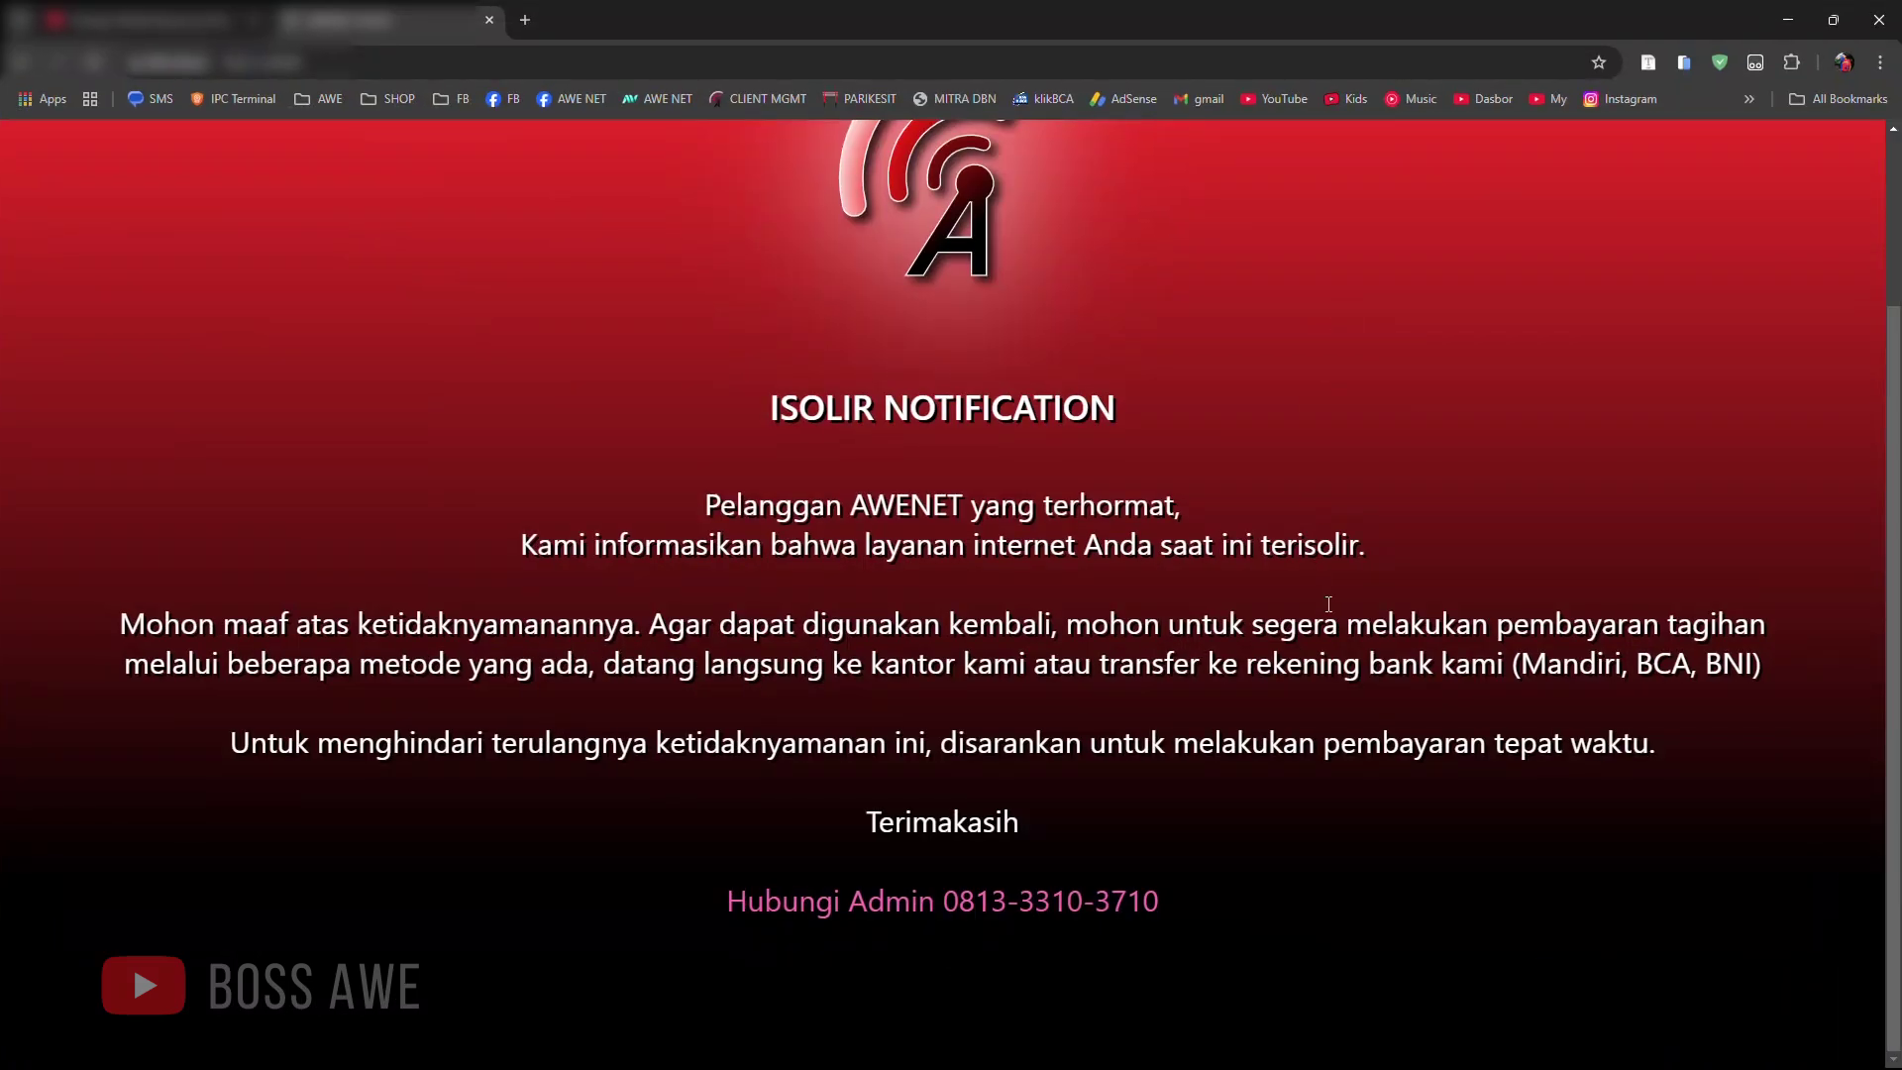
scroll(1329, 603, up, 2)
scroll(1327, 606, down, 2)
scroll(971, 656, up, 2)
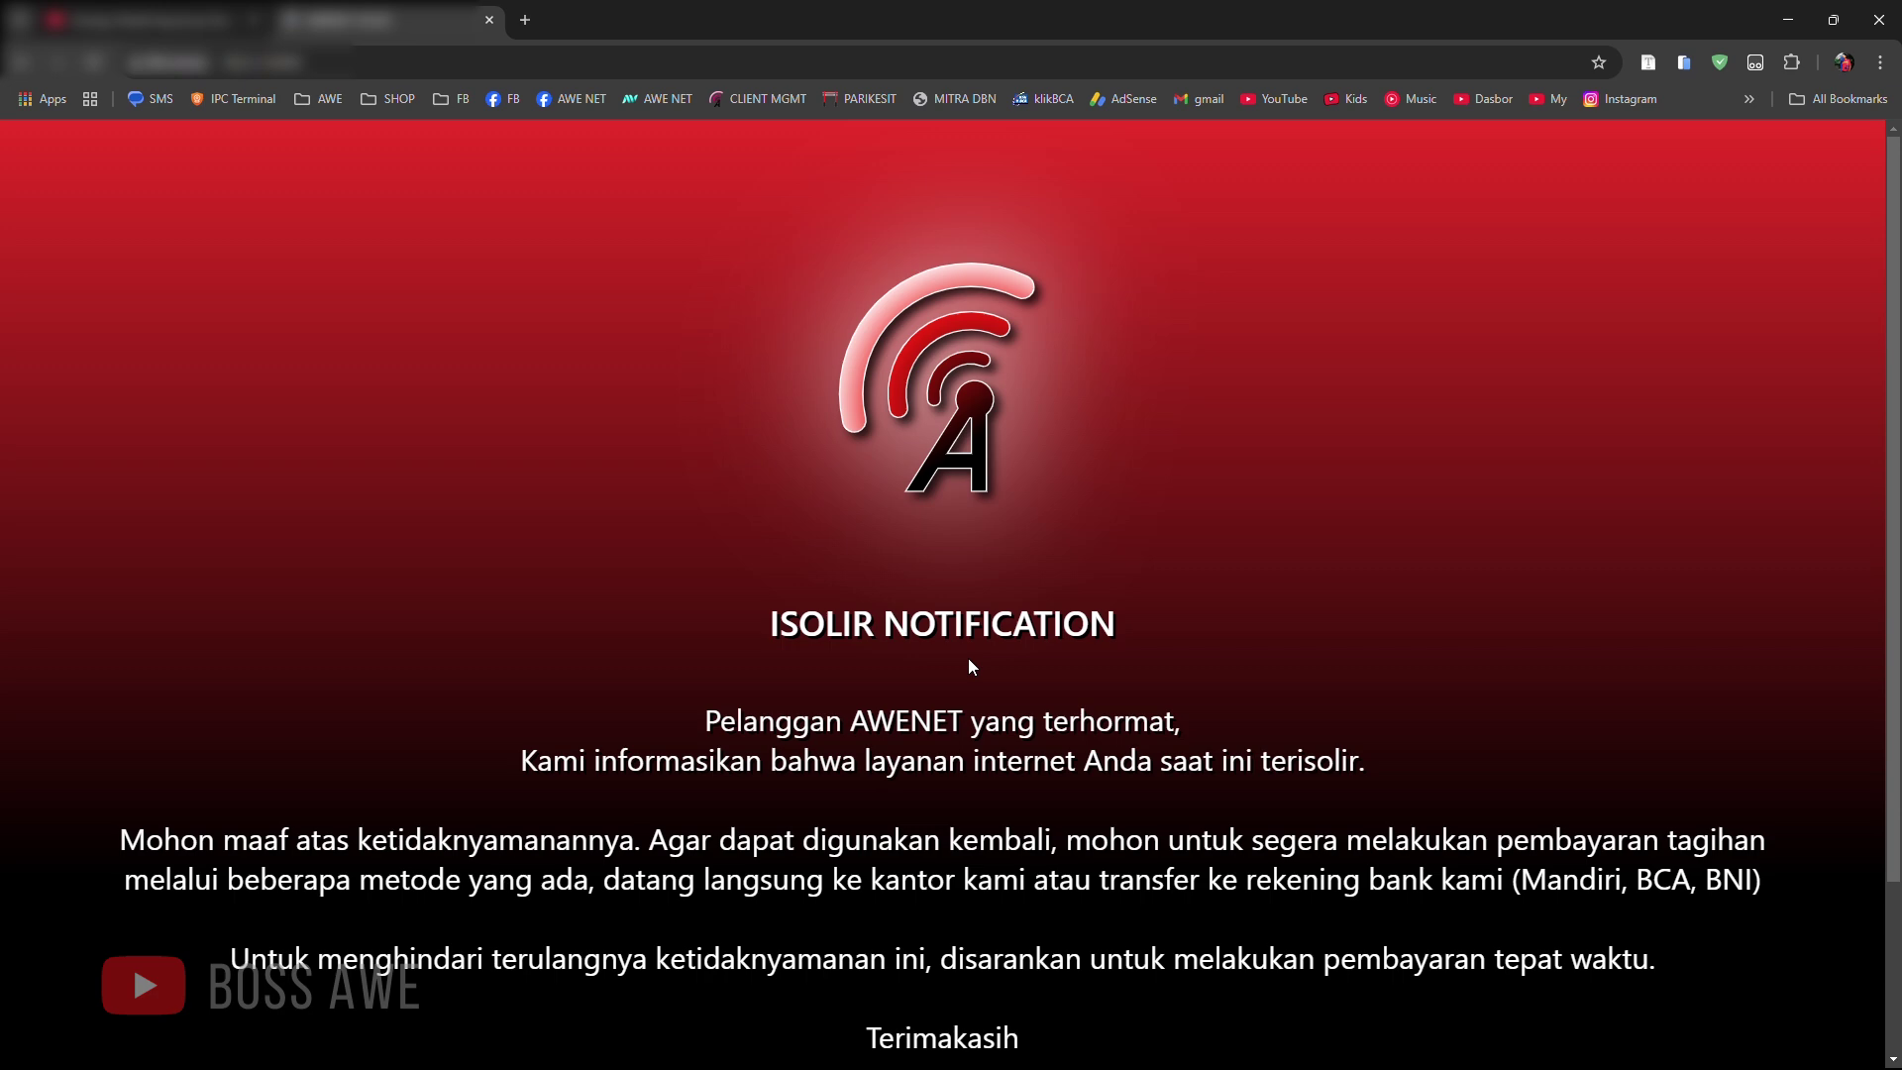
scroll(971, 684, down, 2)
scroll(951, 699, up, 2)
click(1684, 63)
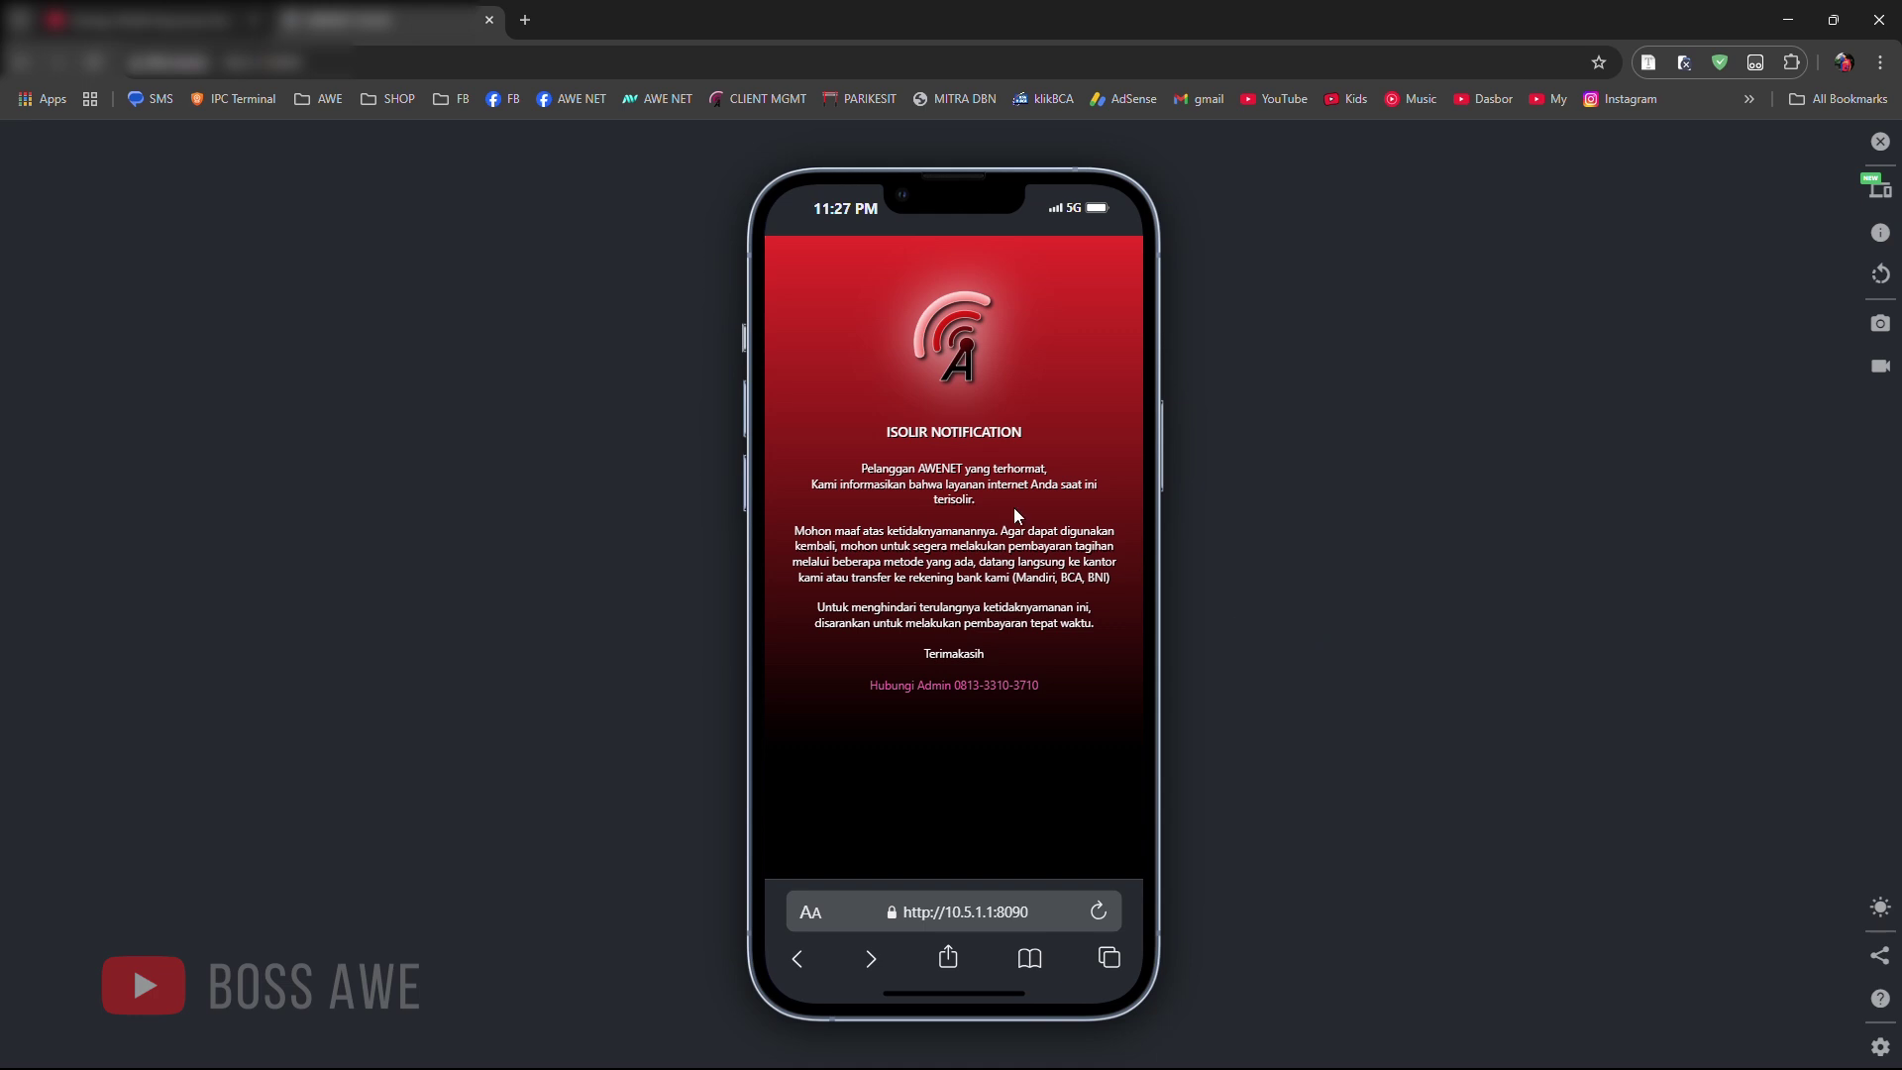
click(1786, 22)
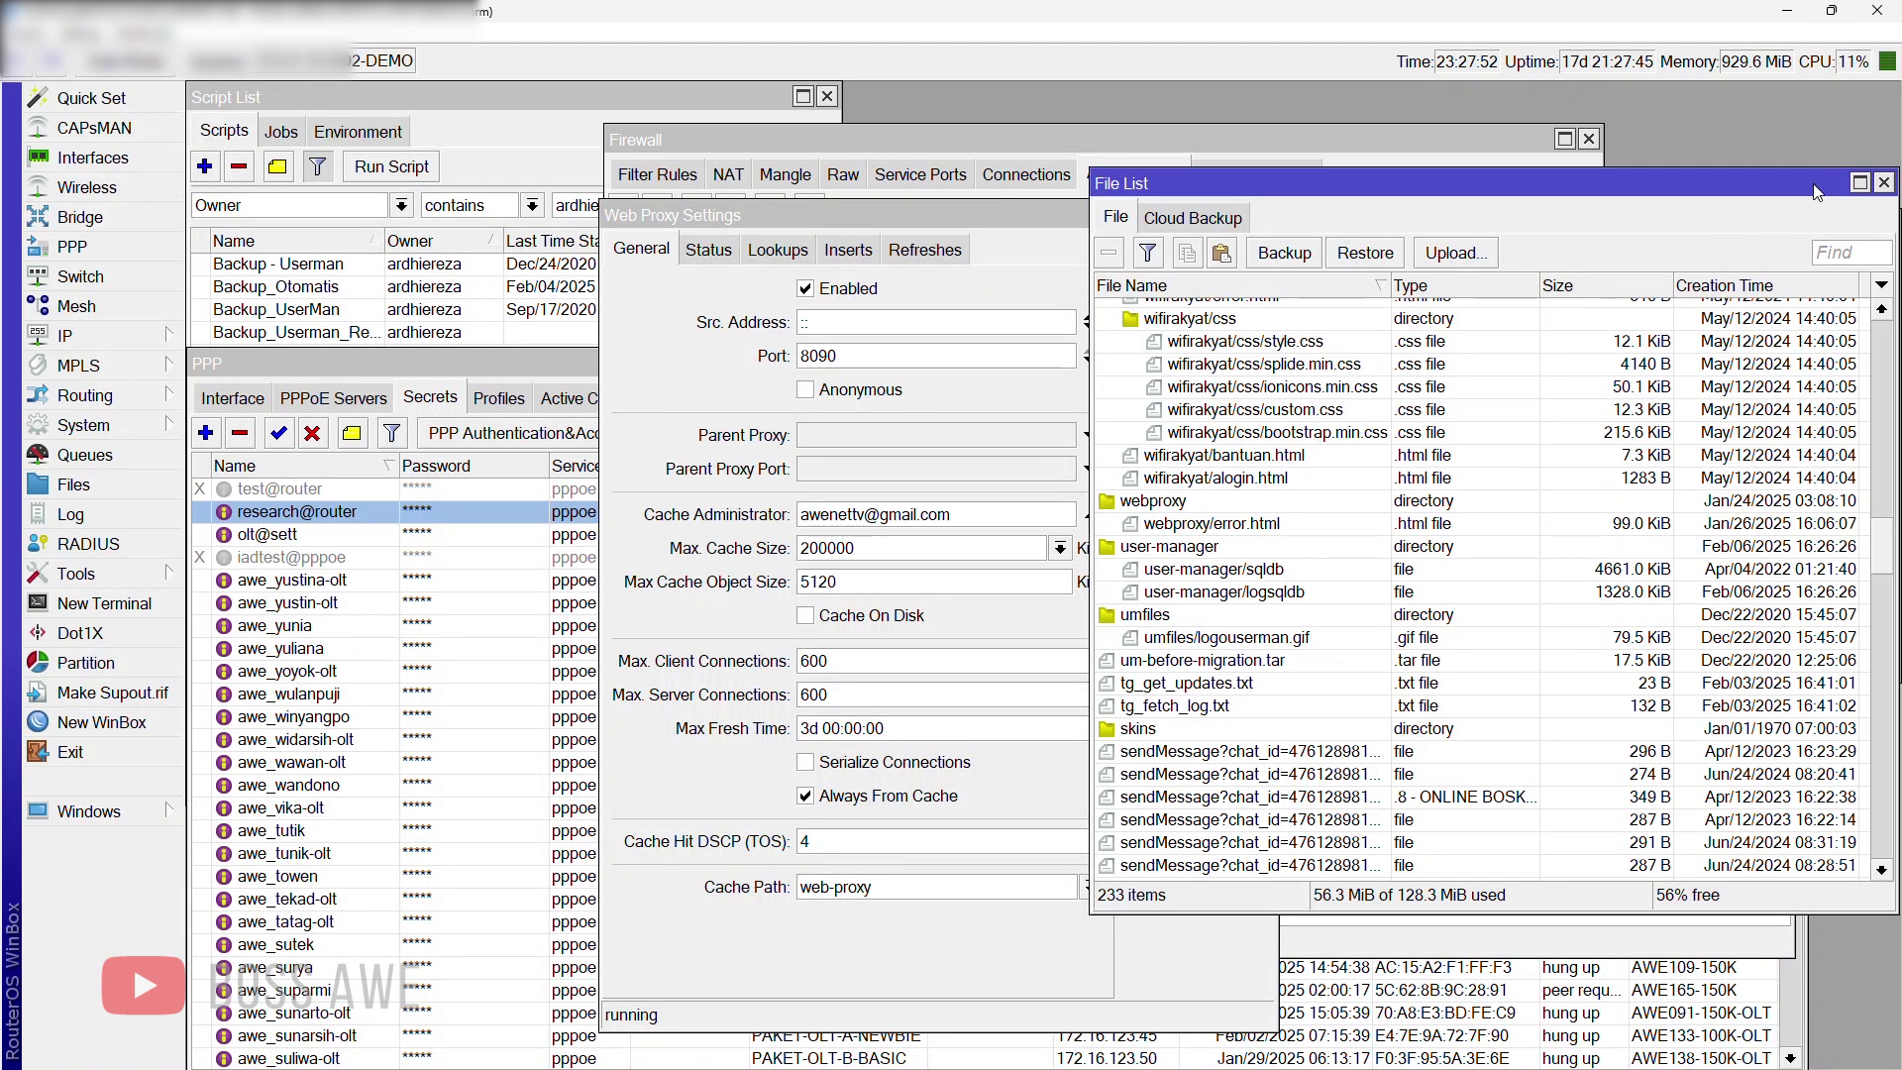
Step: Close the File List, Web Proxy Settings and Web Proxy Access windows
click(1883, 184)
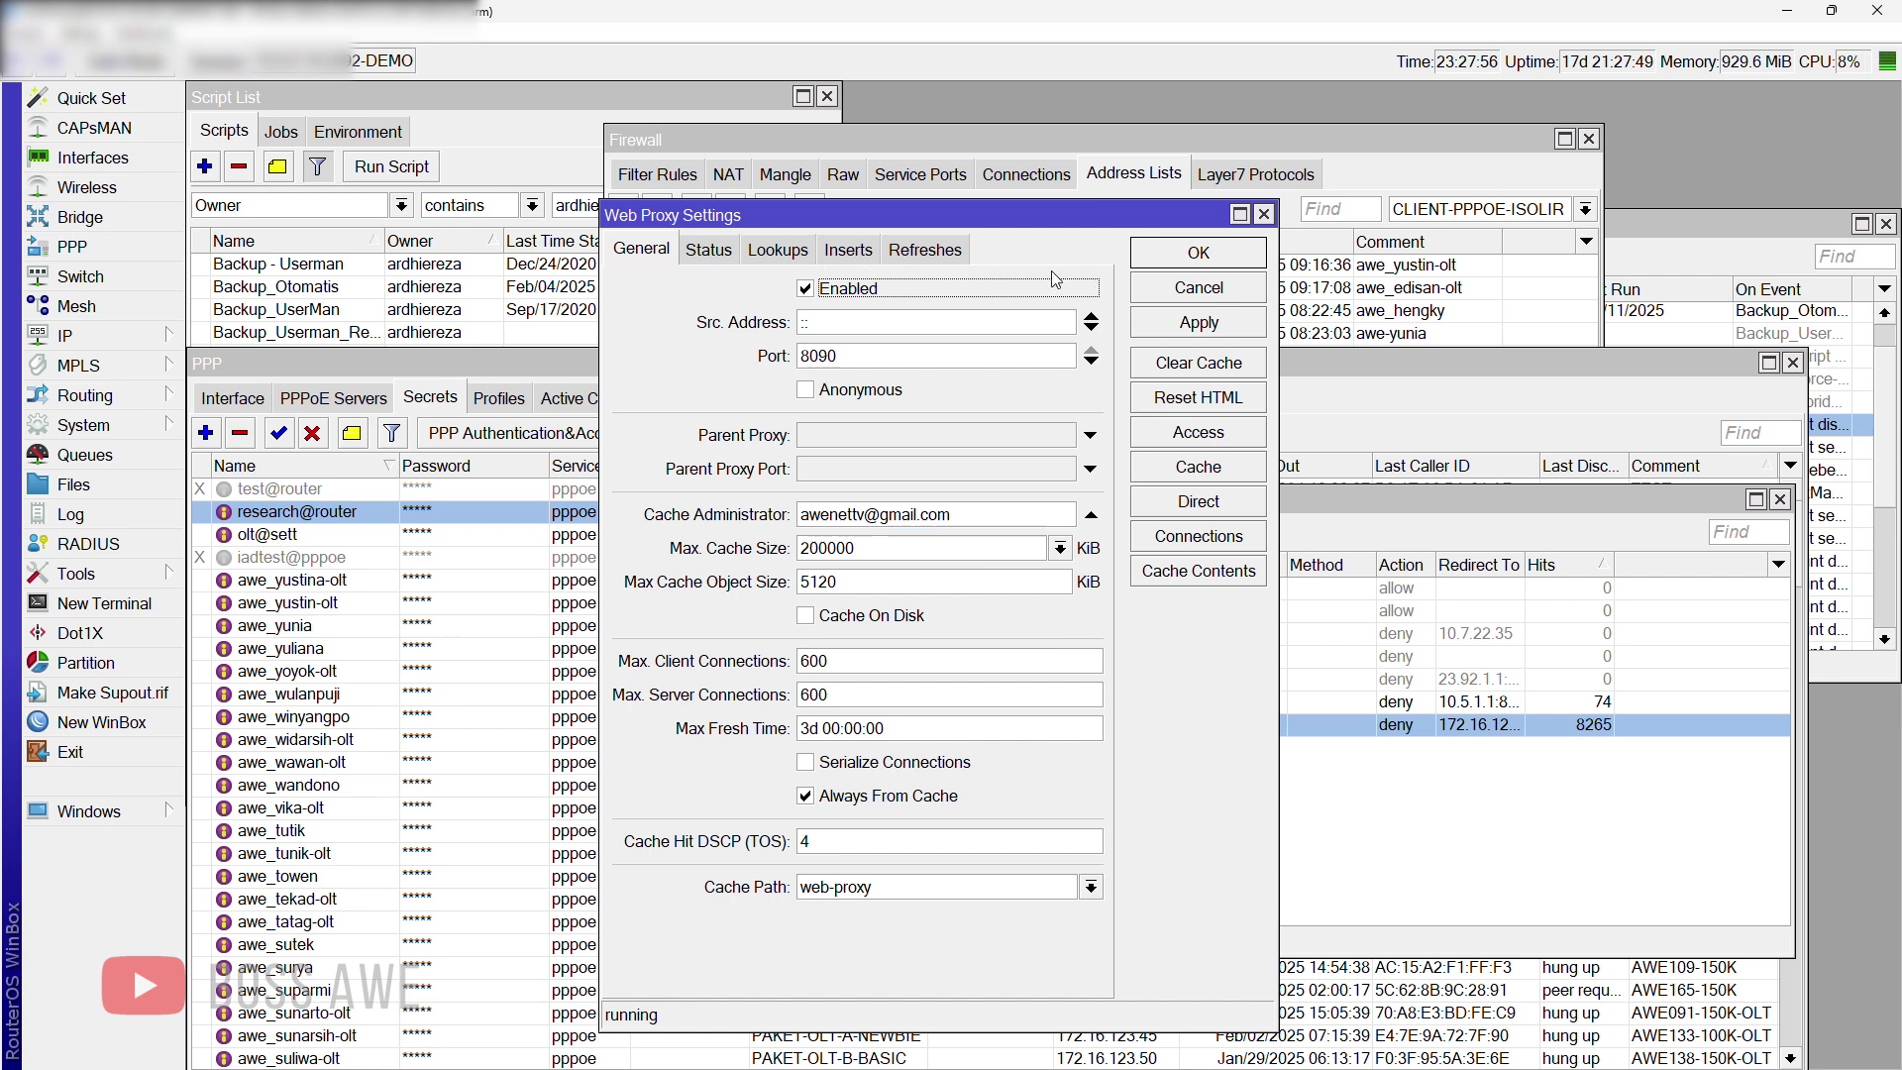
click(1264, 214)
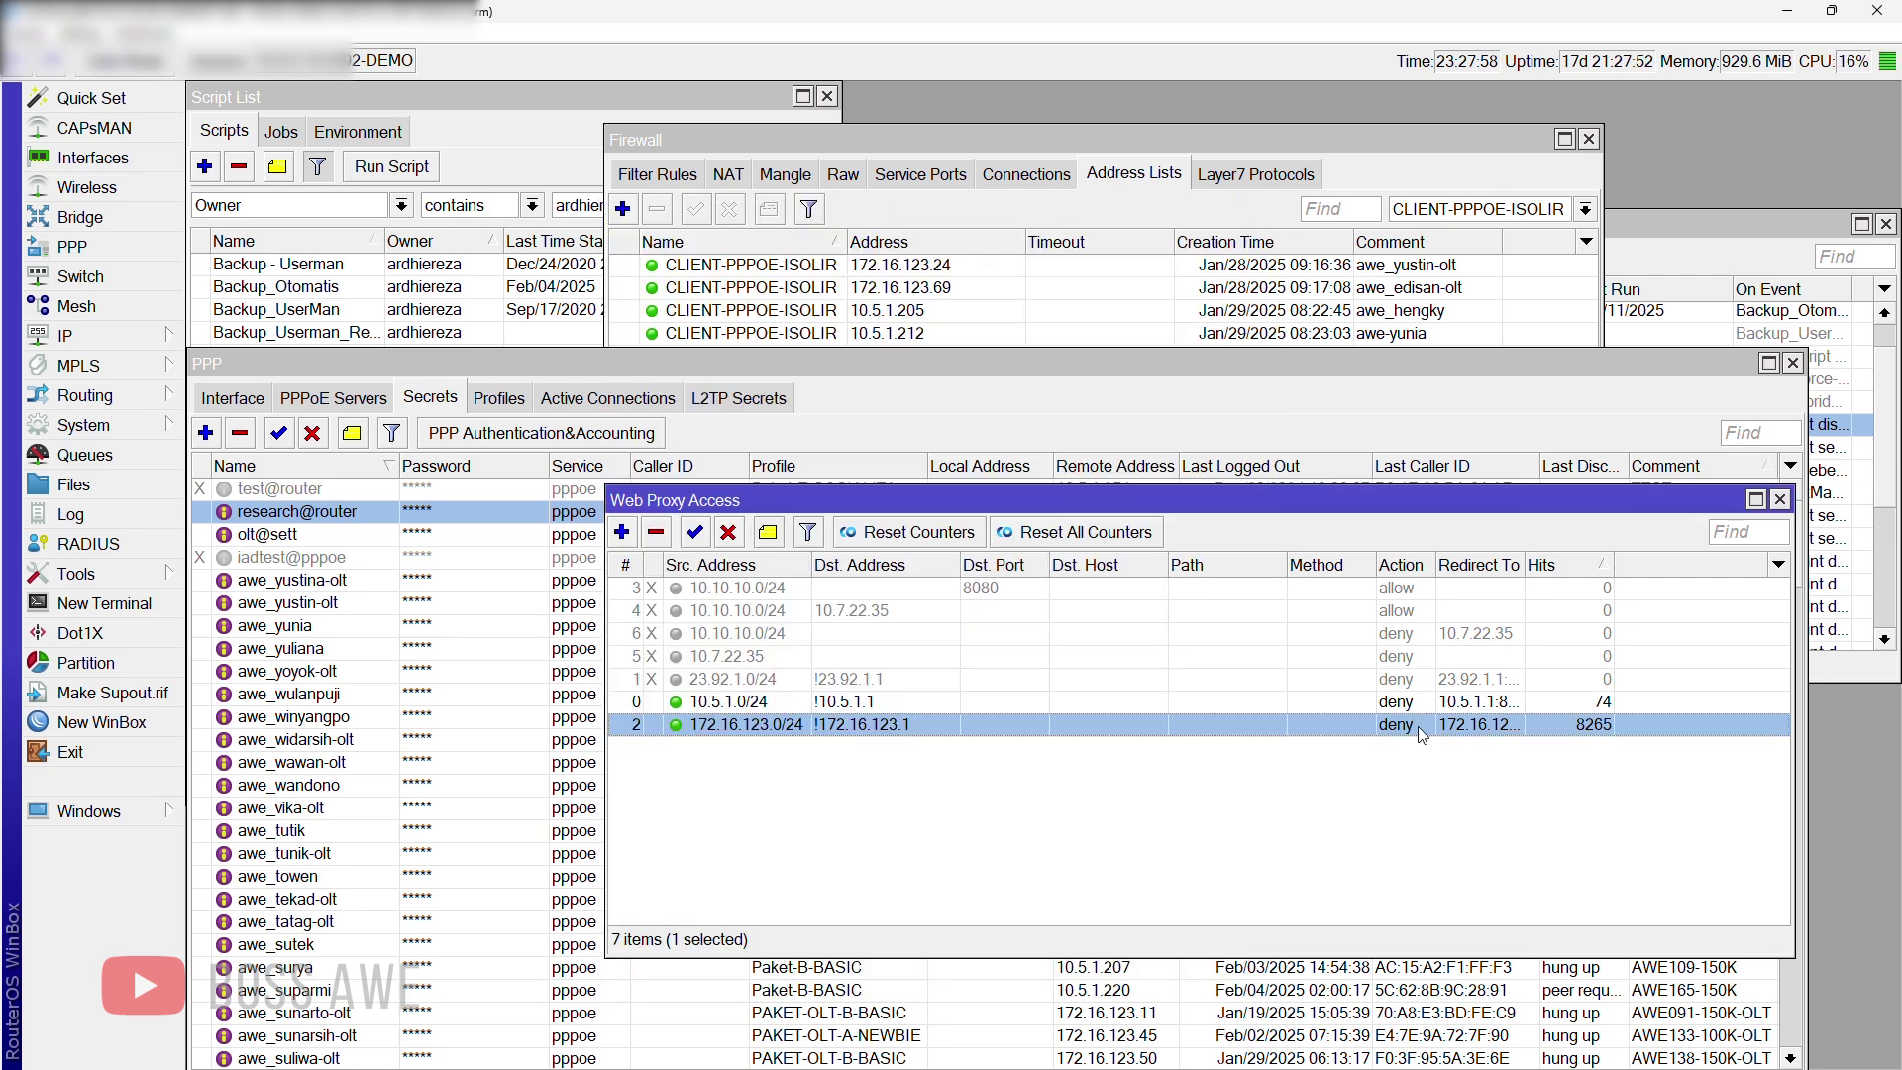
click(1780, 500)
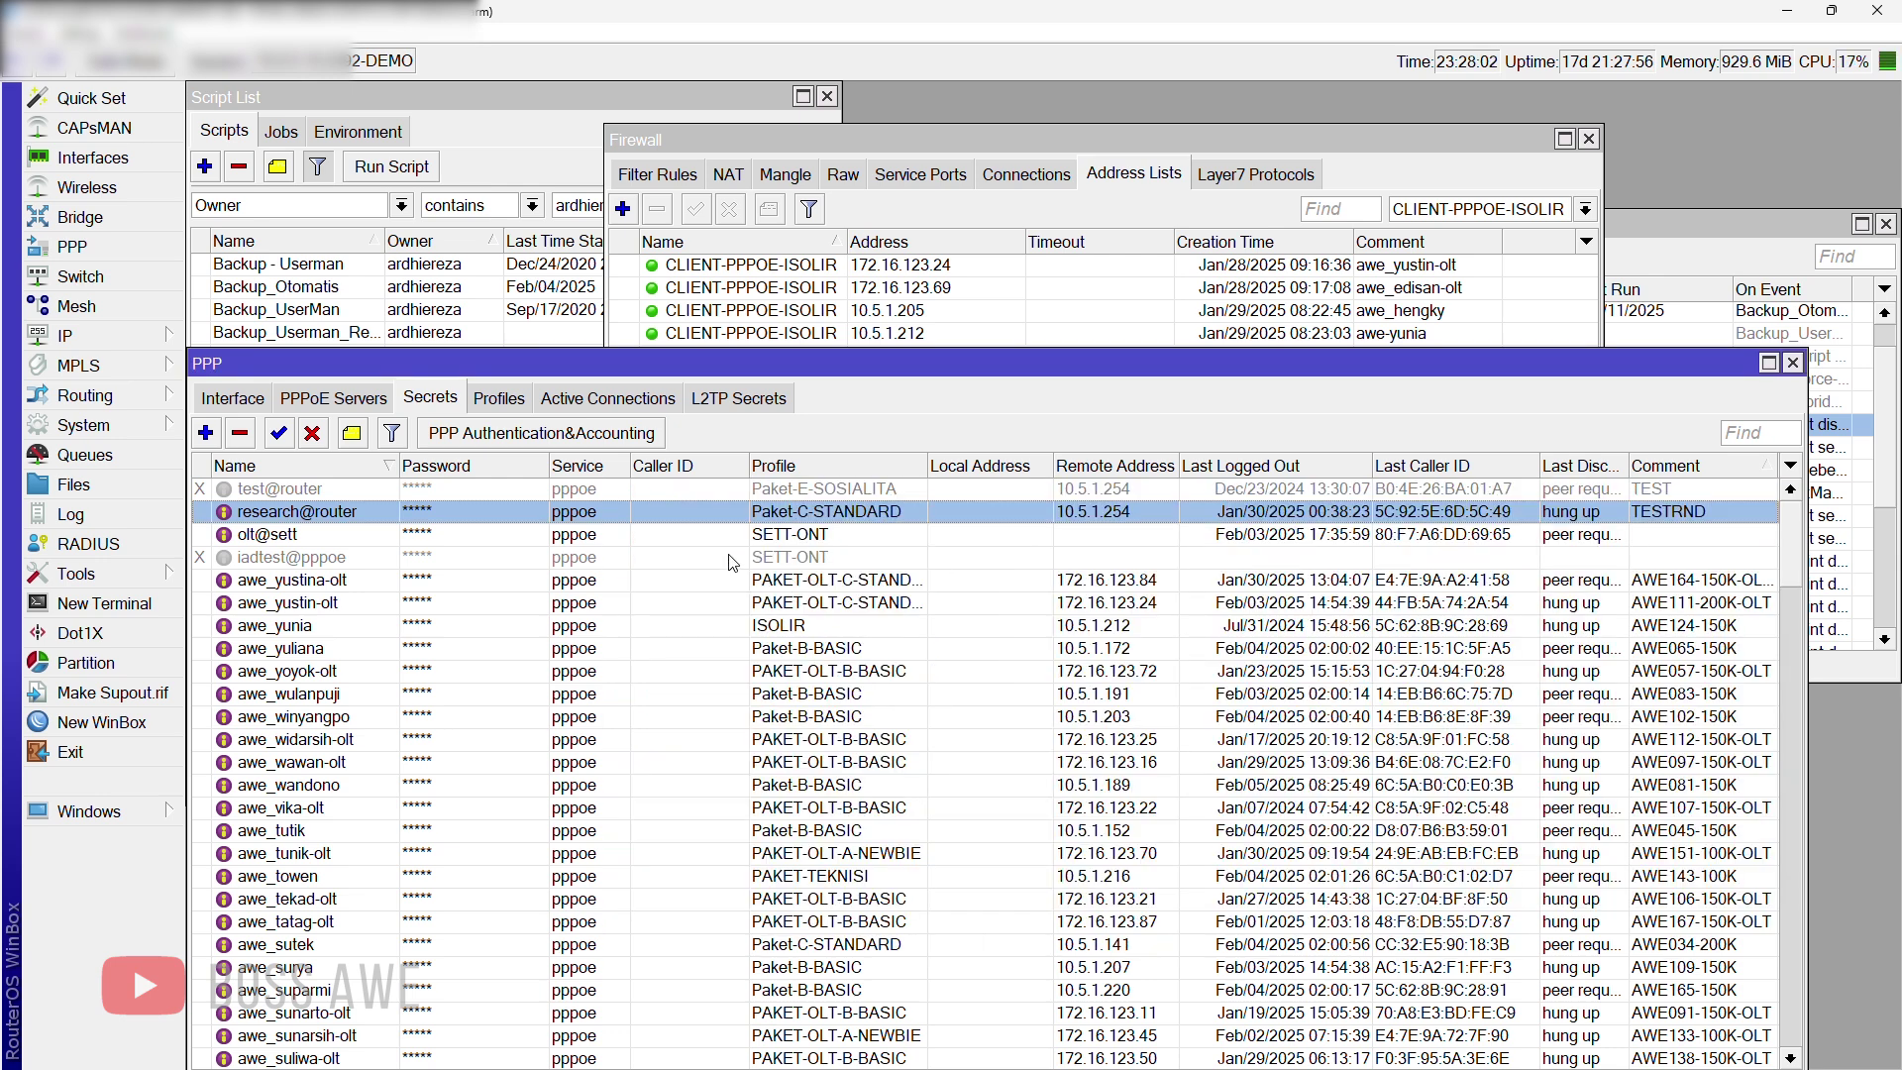
Step: Maximize the Firewall window and show its NAT rules
click(721, 140)
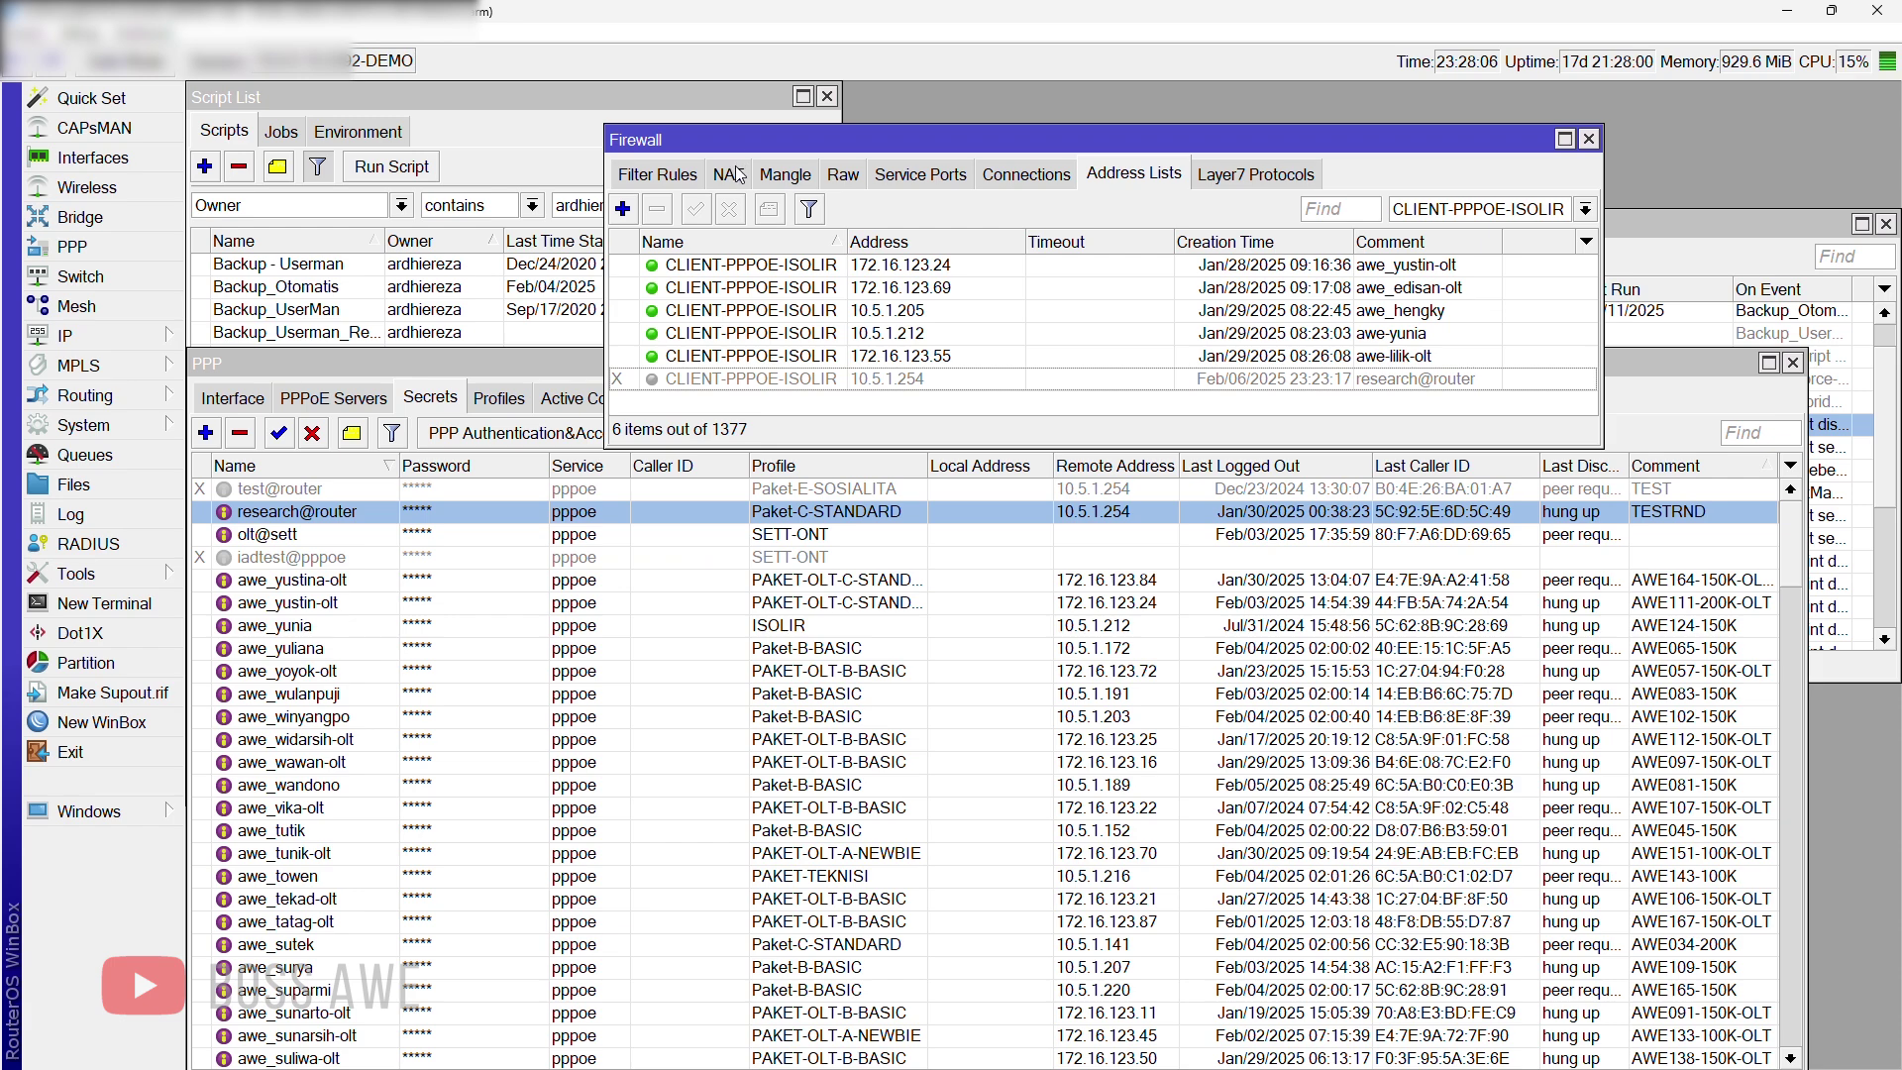
click(1565, 139)
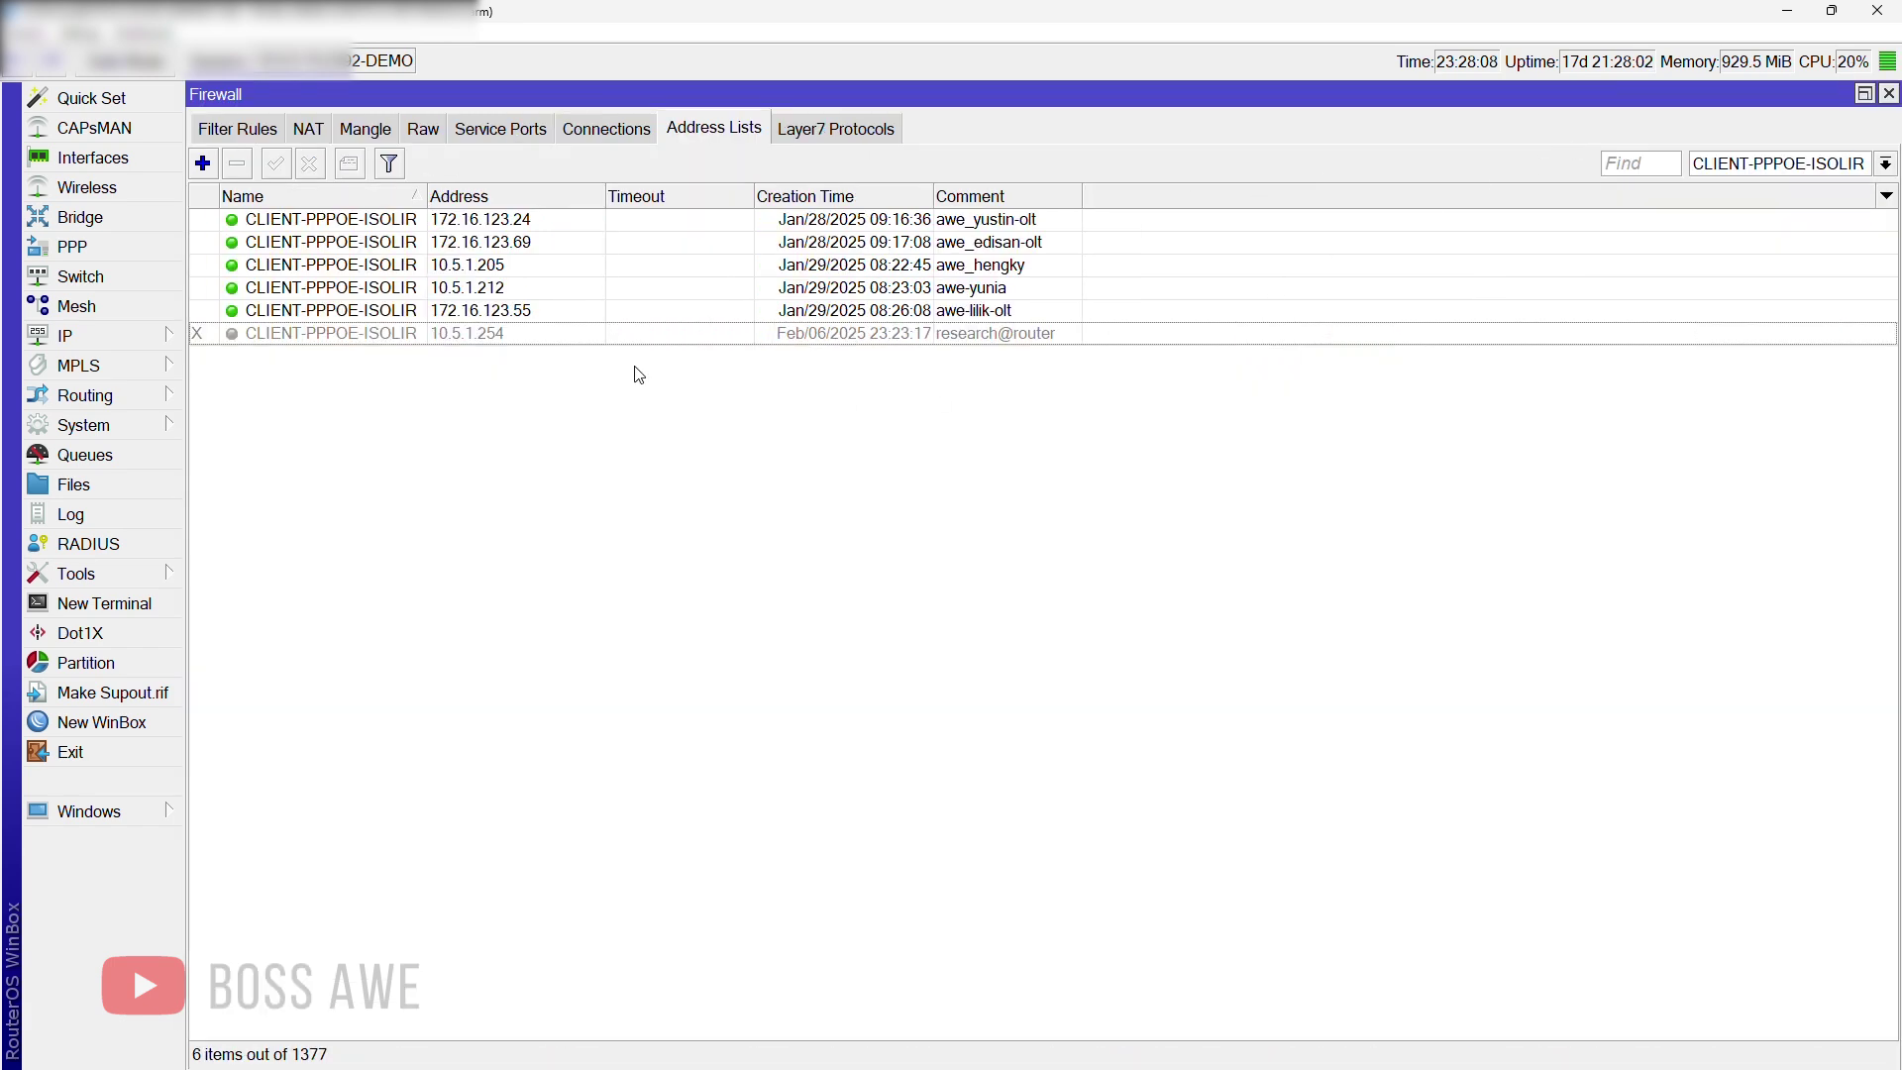
click(311, 131)
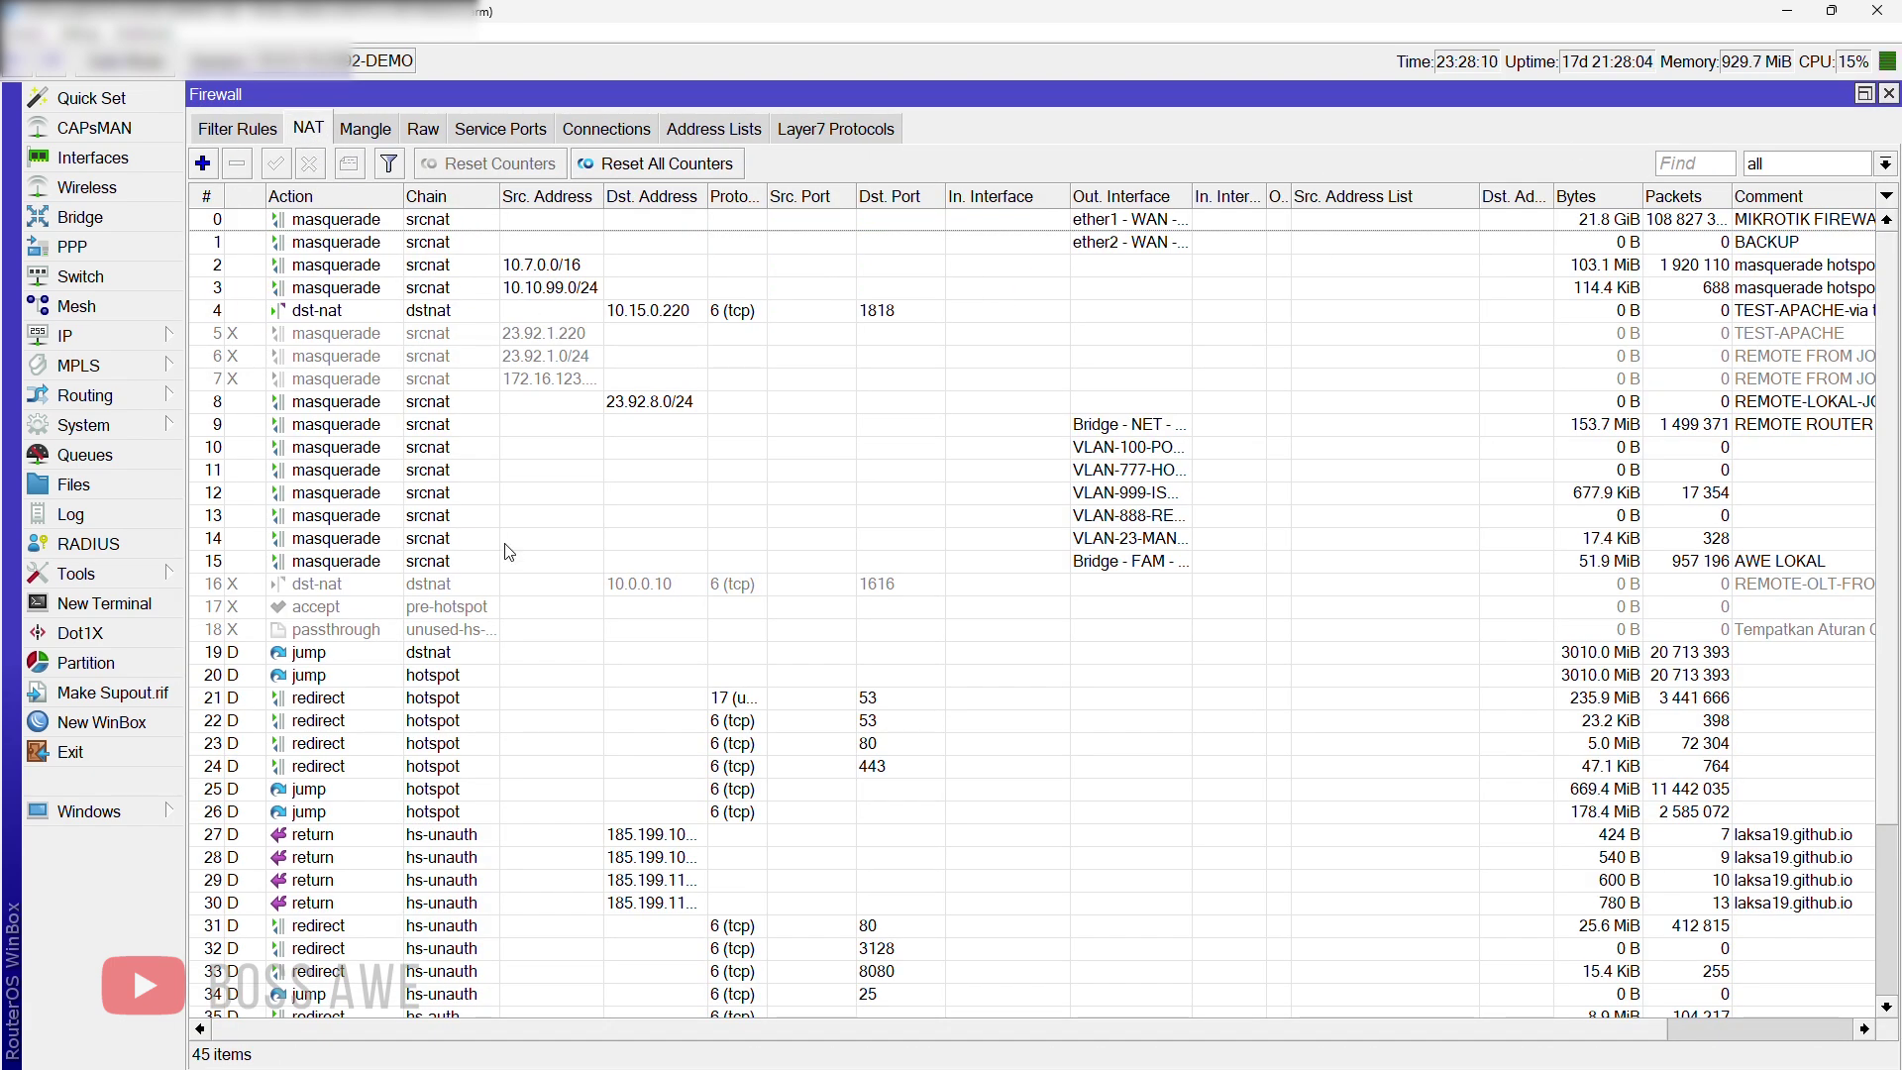
Step: Inspect WEB PROXY NAT rule 40's CLIENT-PPPOE-ISOLIR match and 80,443-to-8090 redirect, then show Filter Rules
scroll(595, 630, down, 3)
double_click(644, 903)
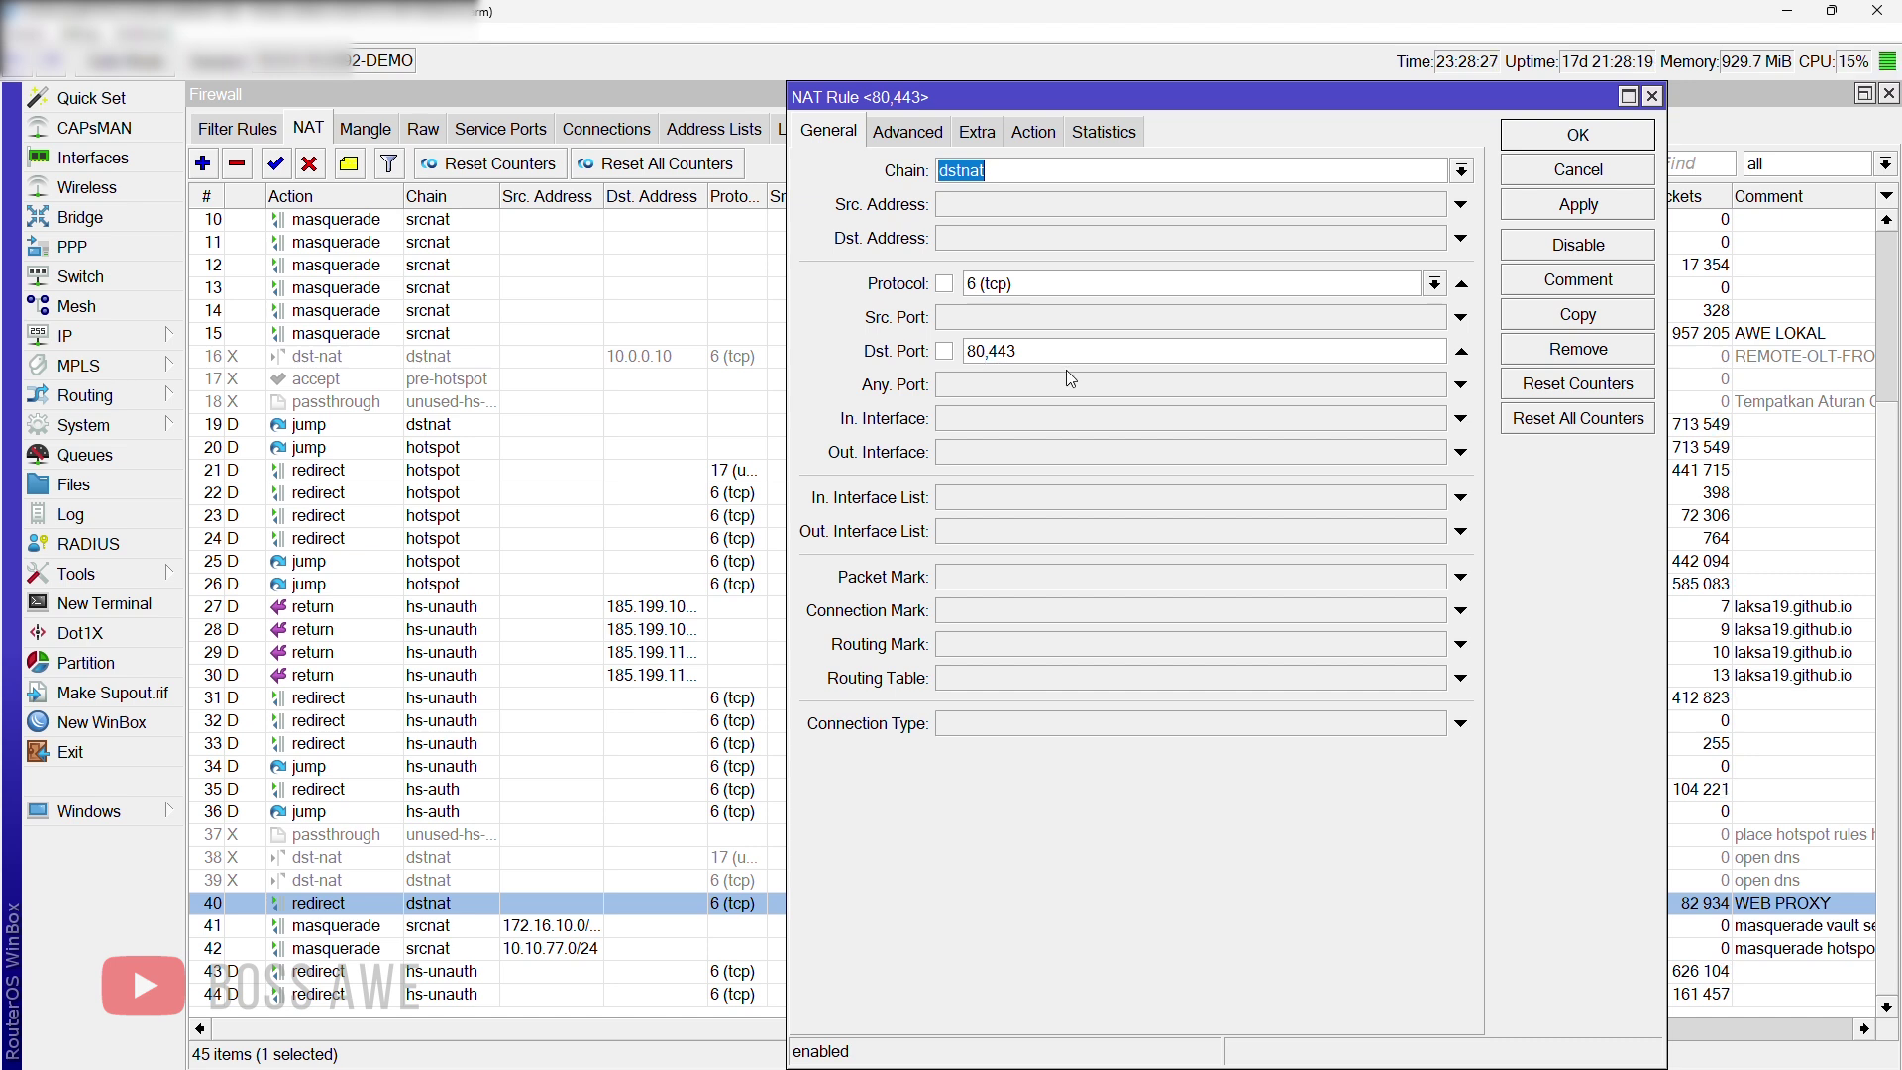
click(910, 137)
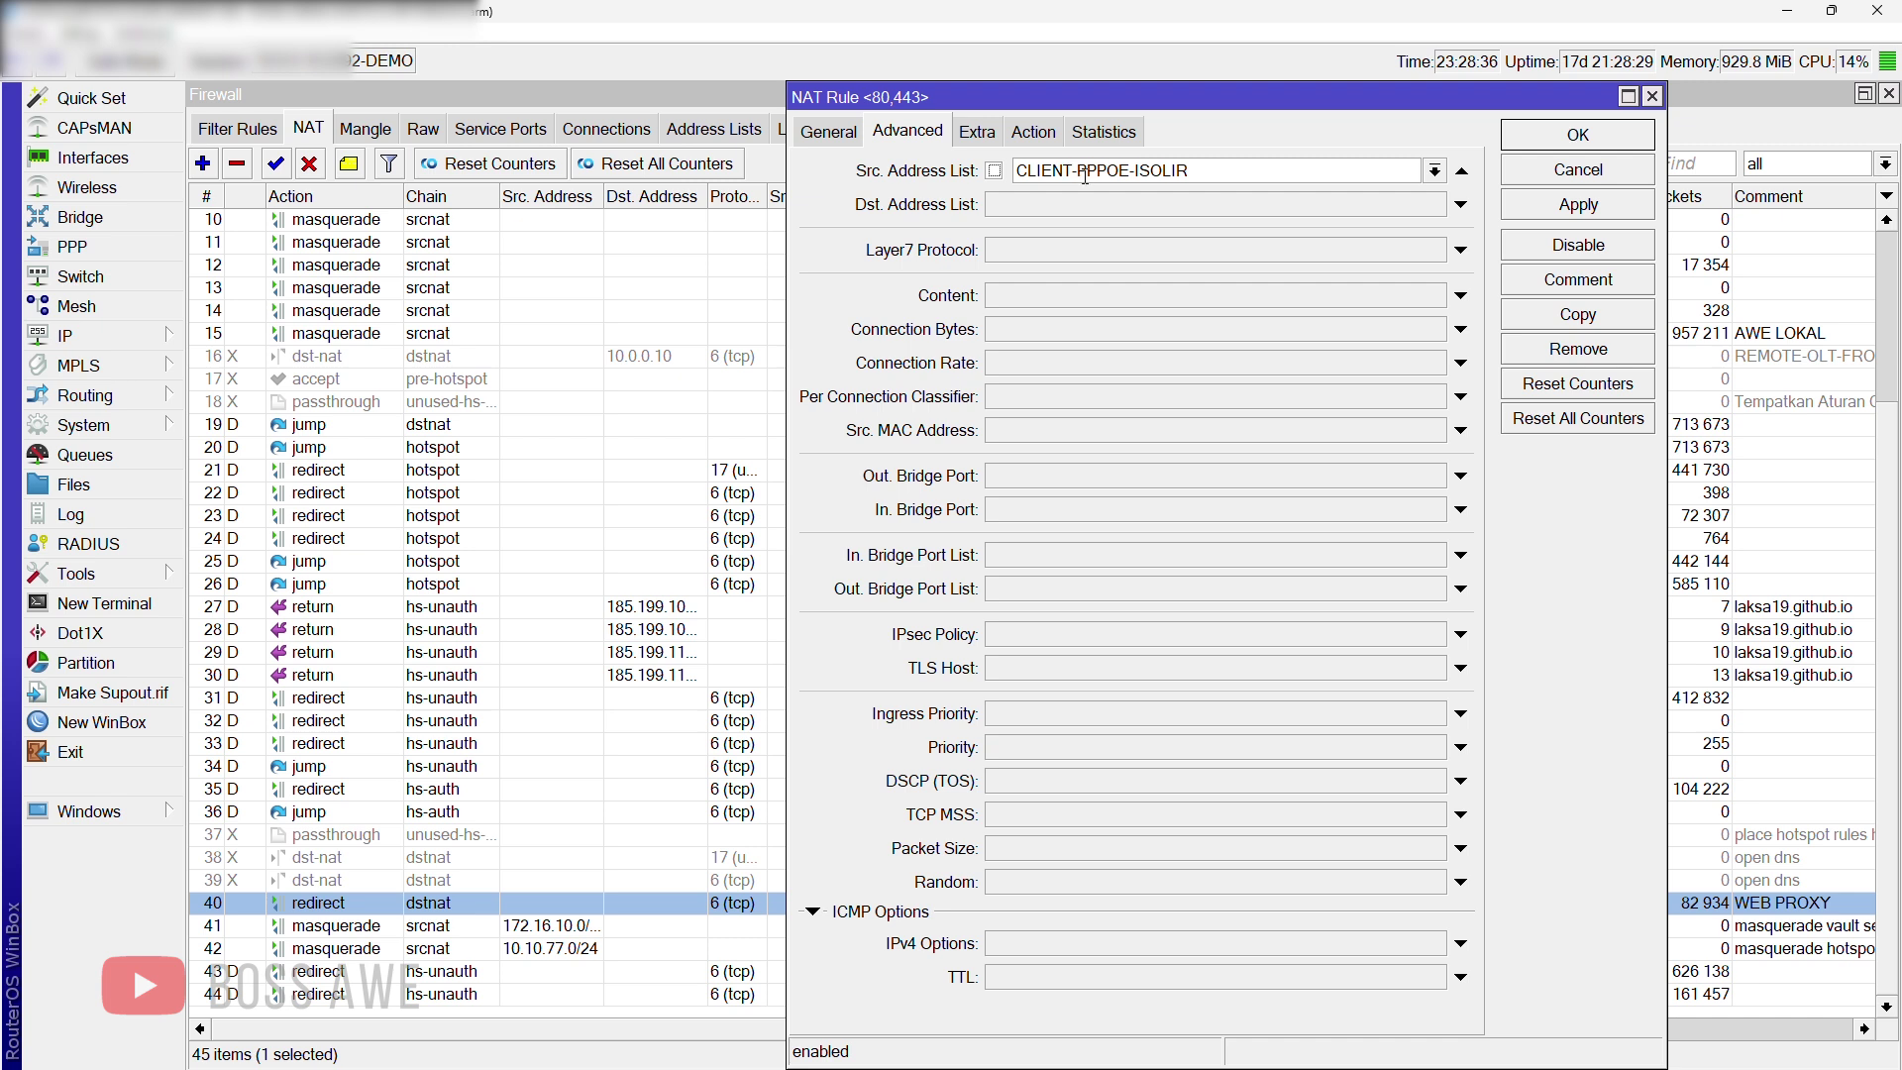
click(1435, 171)
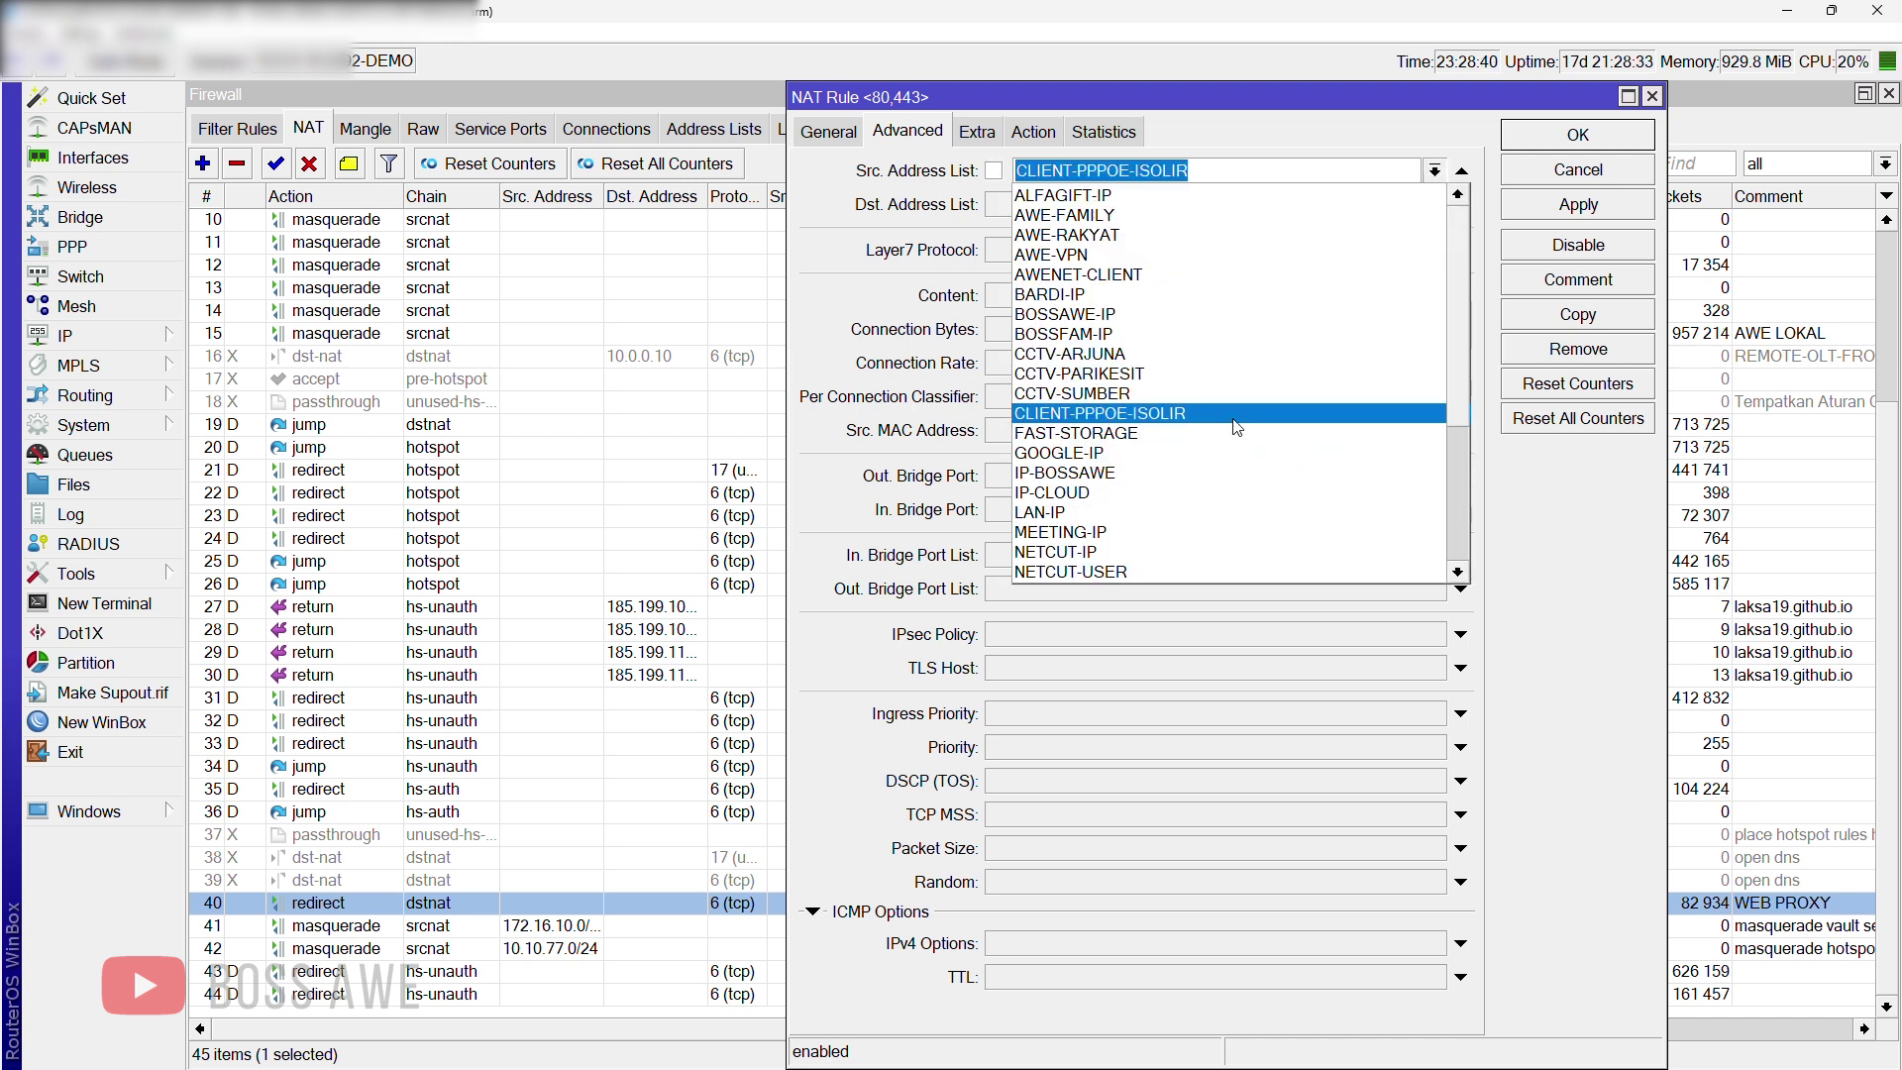
click(1272, 136)
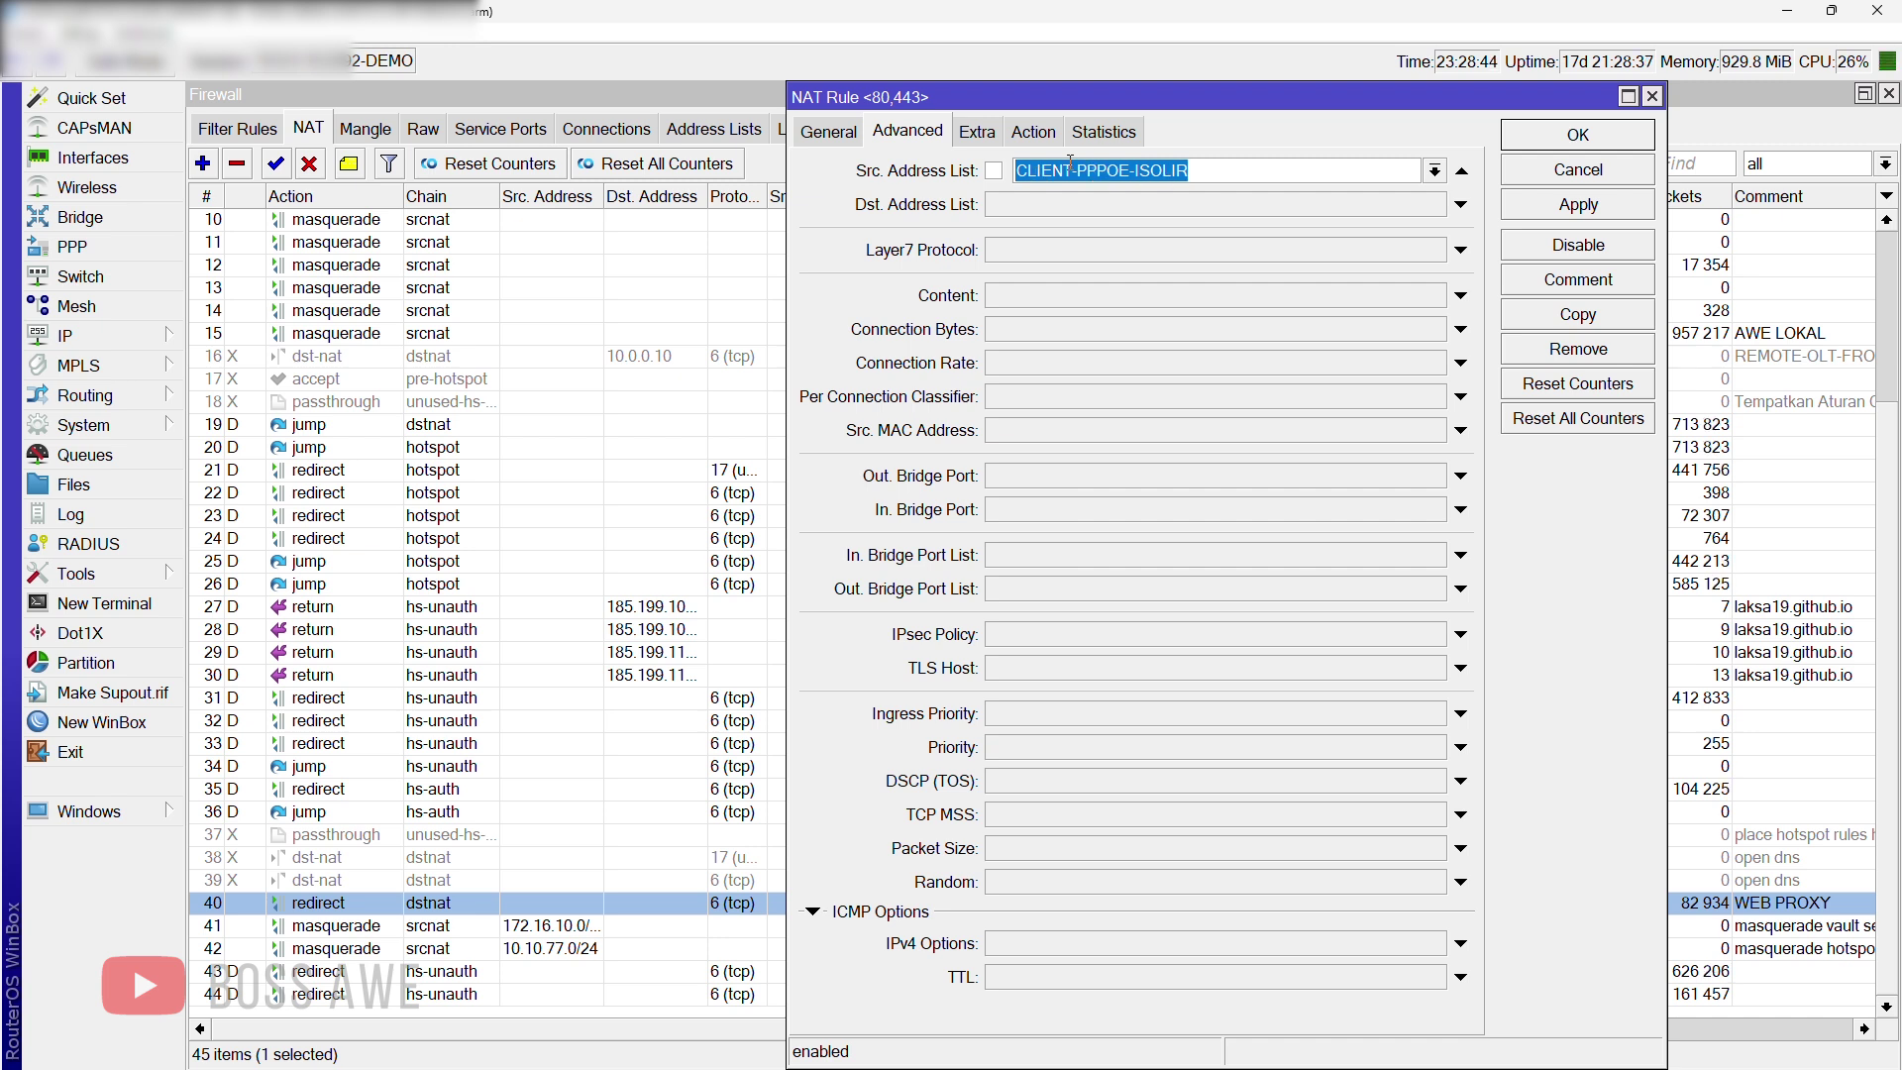
click(1022, 142)
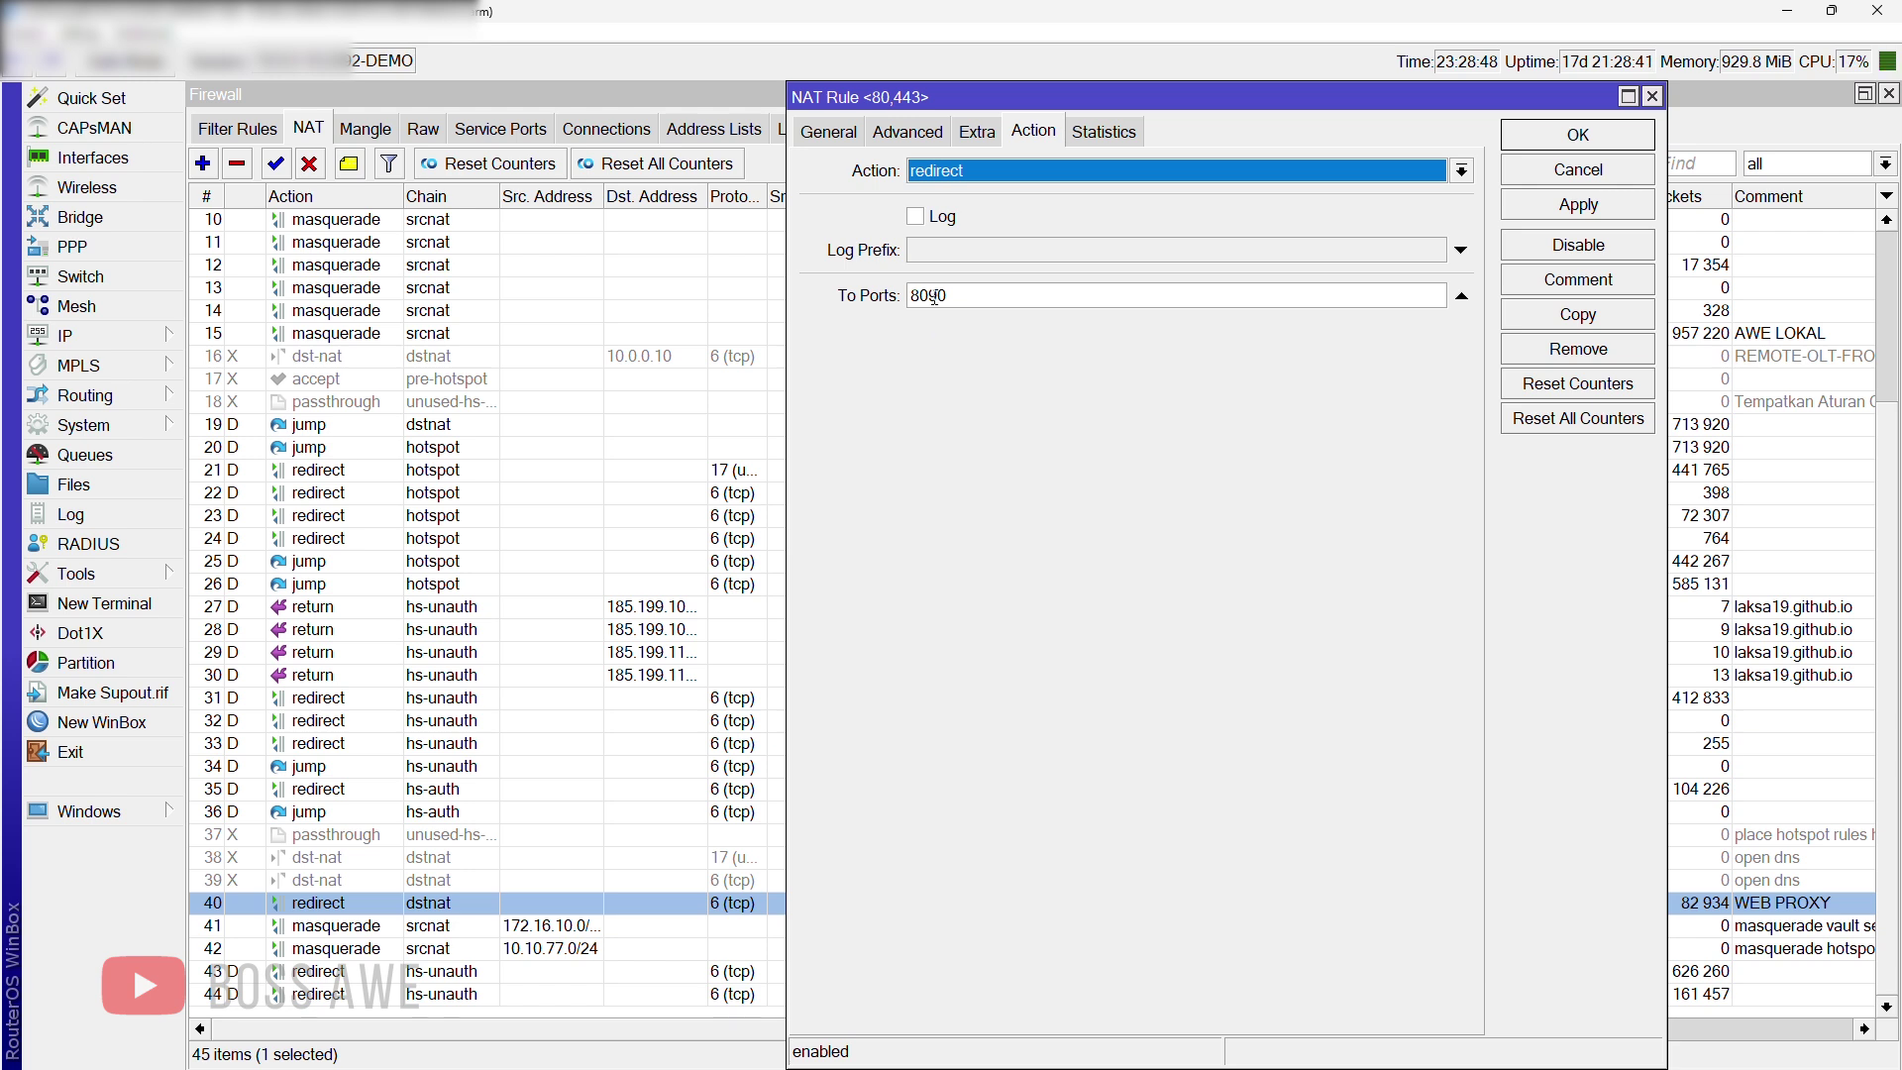
click(1565, 284)
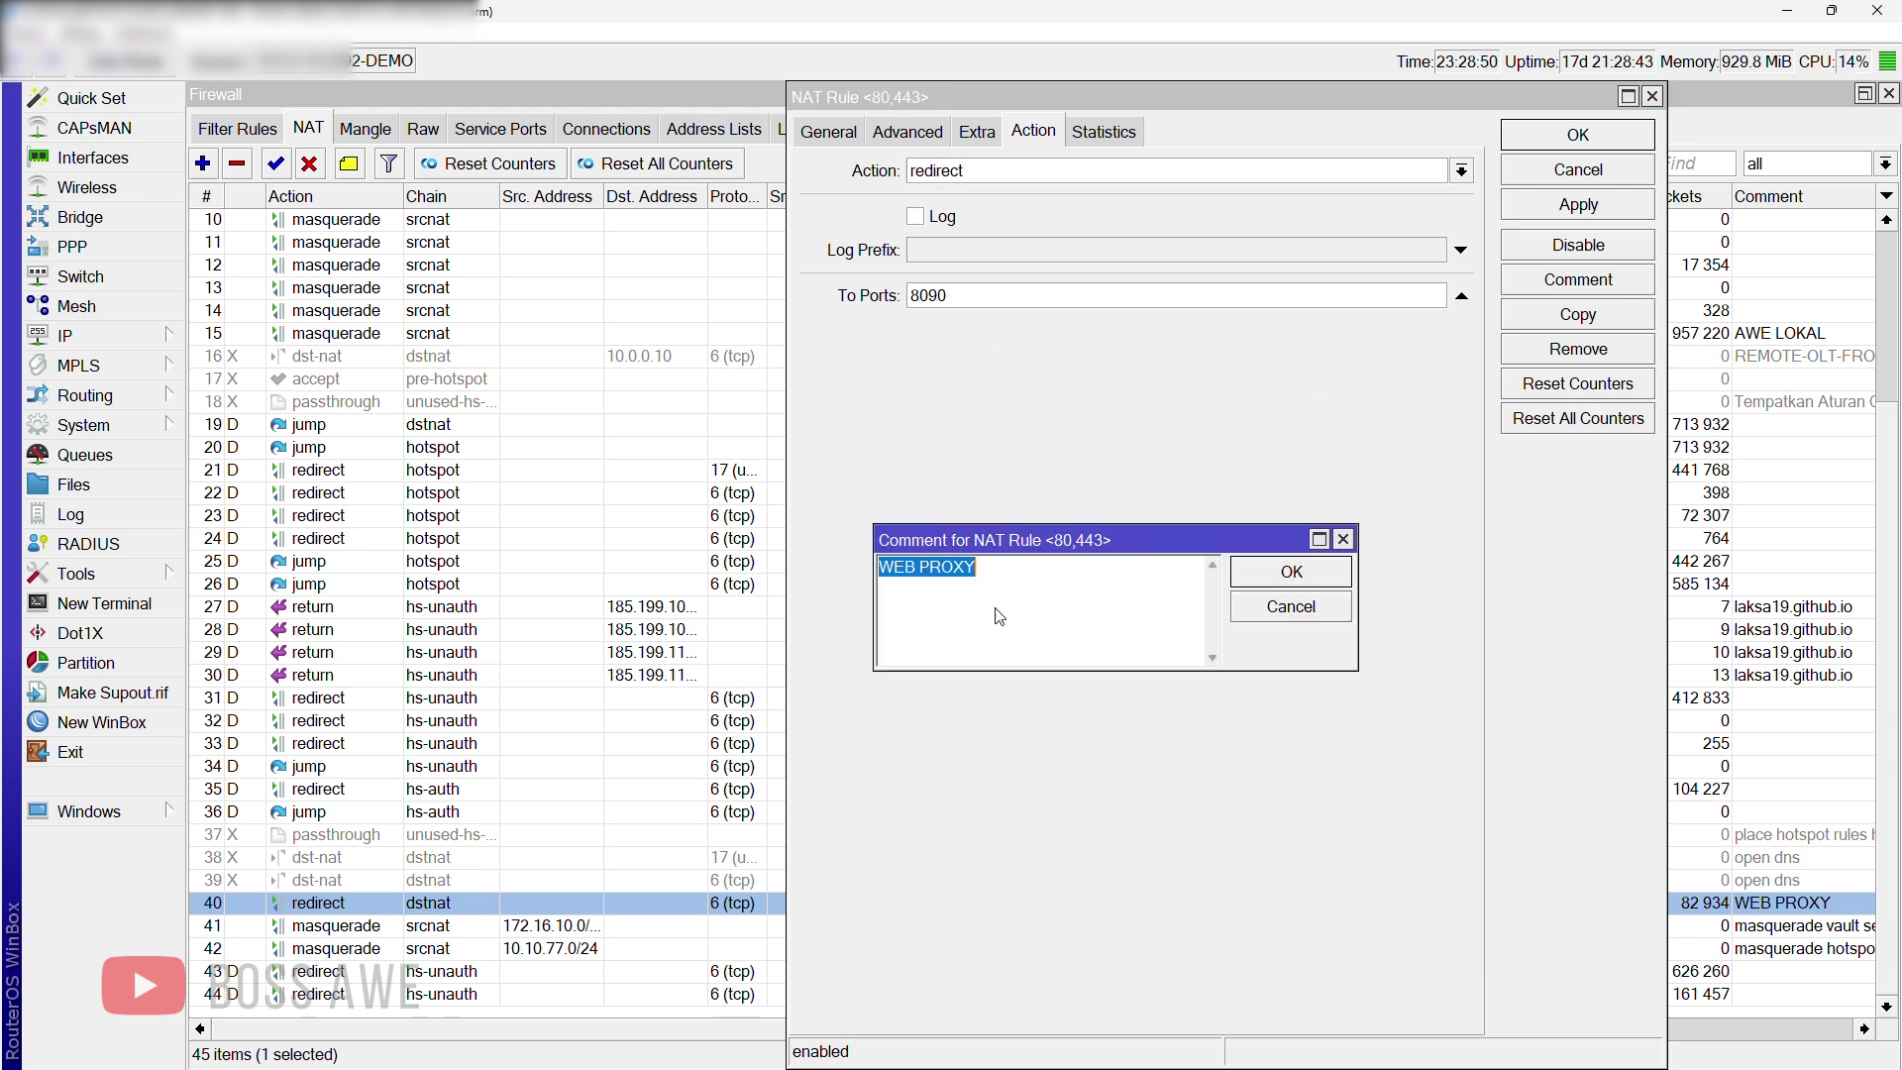
click(1311, 616)
click(1555, 129)
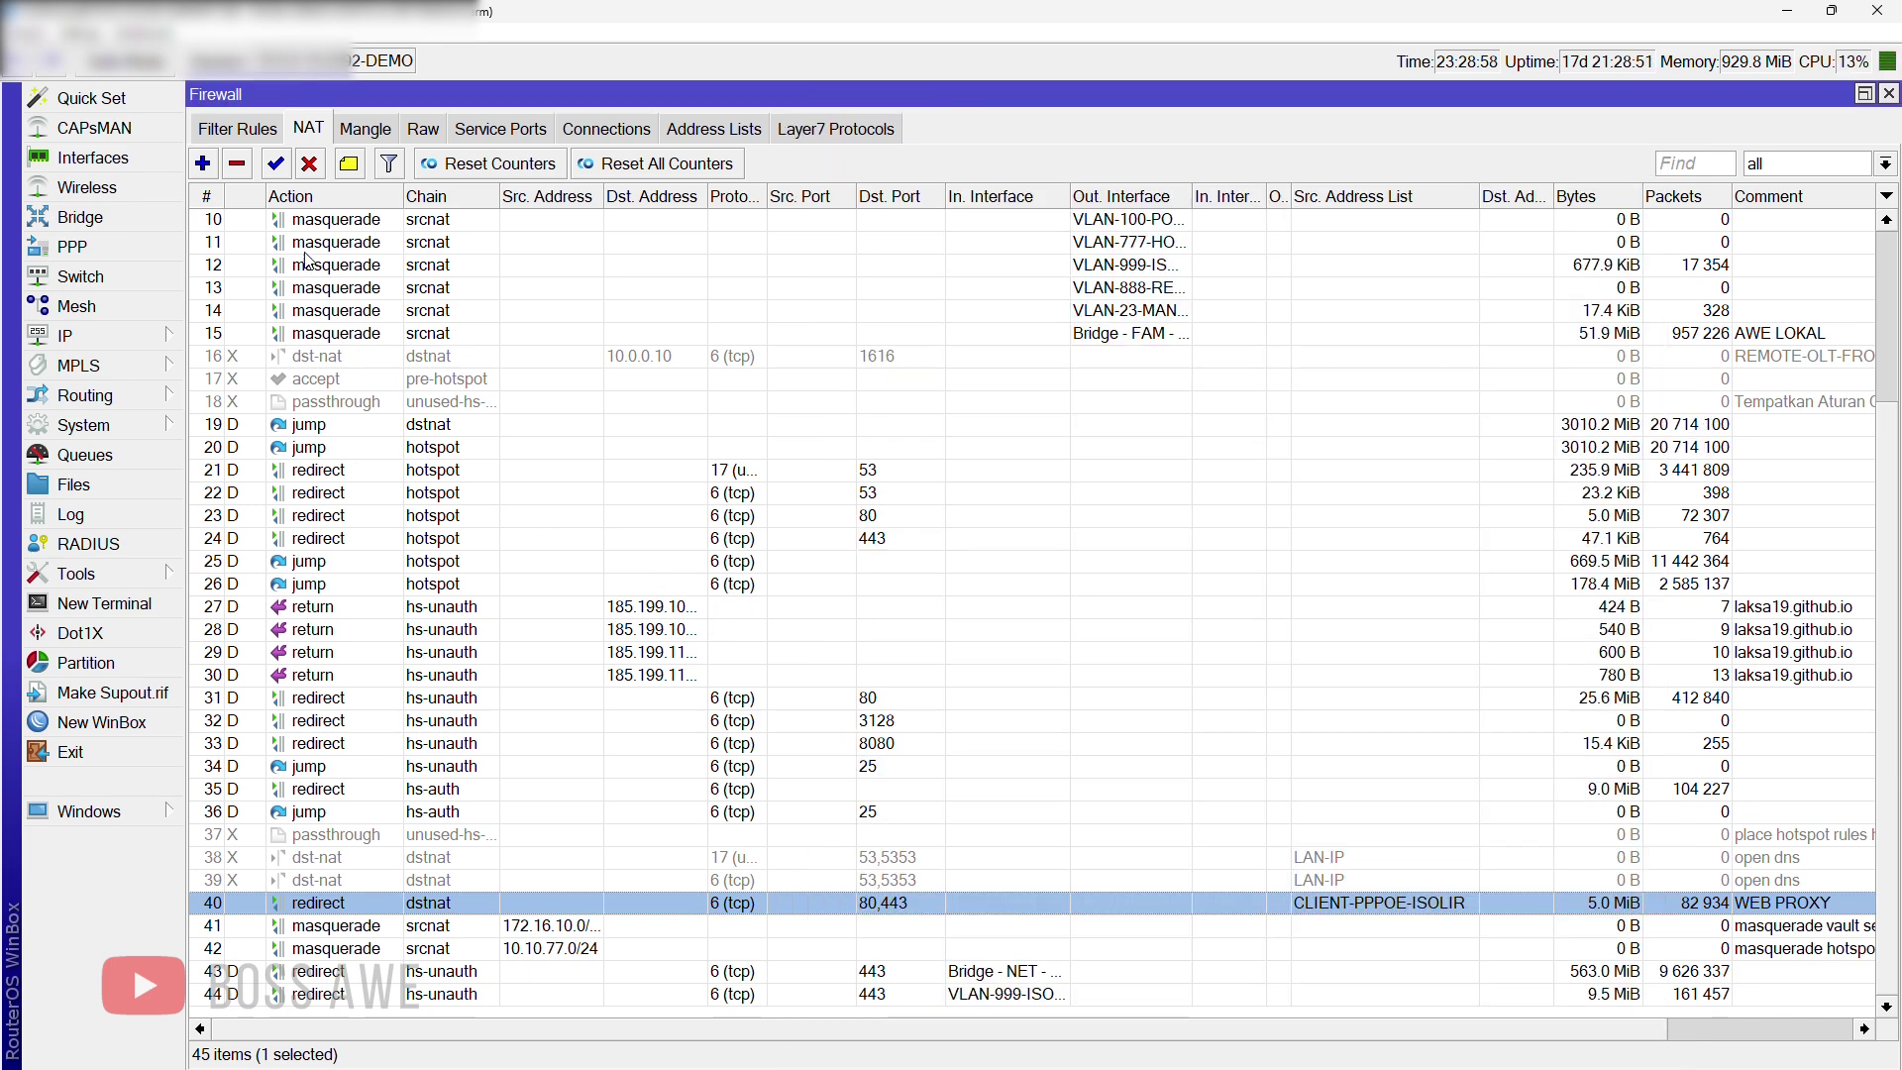
click(267, 139)
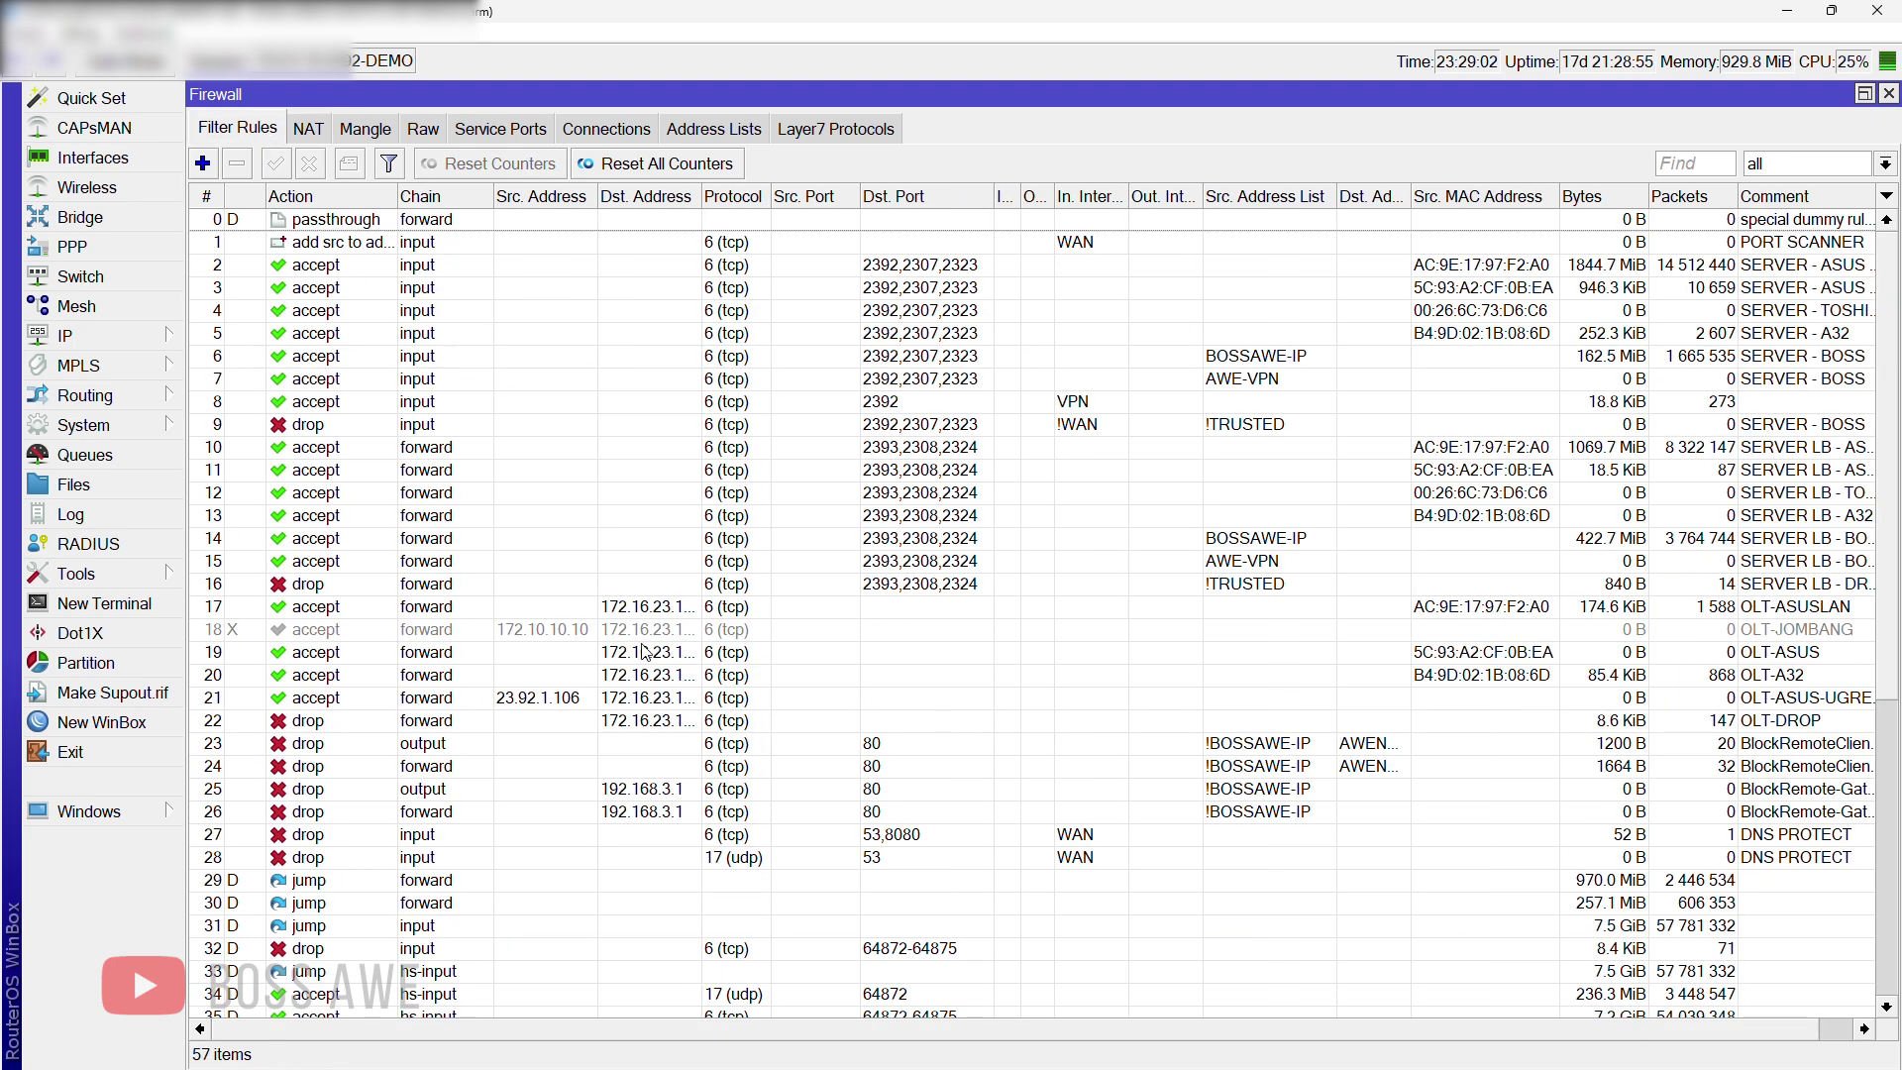
scroll(666, 671, down, 6)
scroll(669, 674, down, 2)
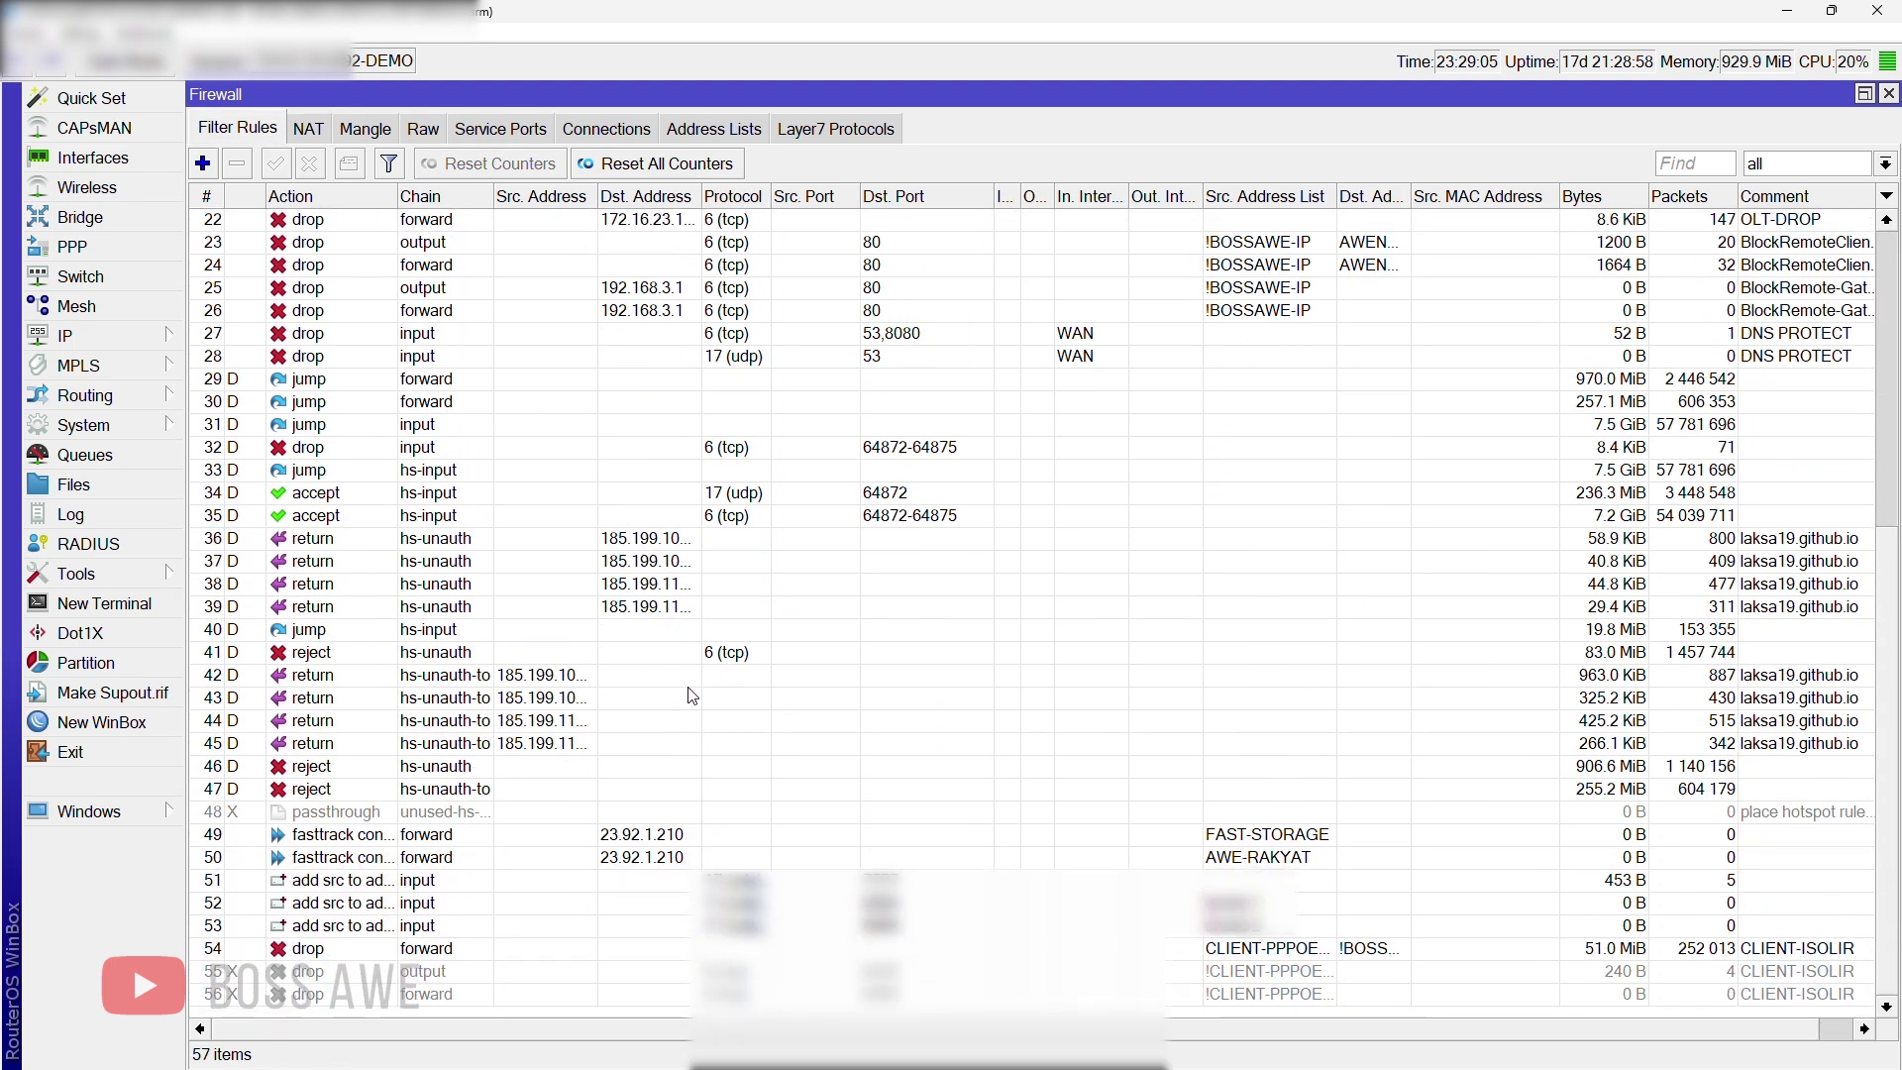
double_click(514, 951)
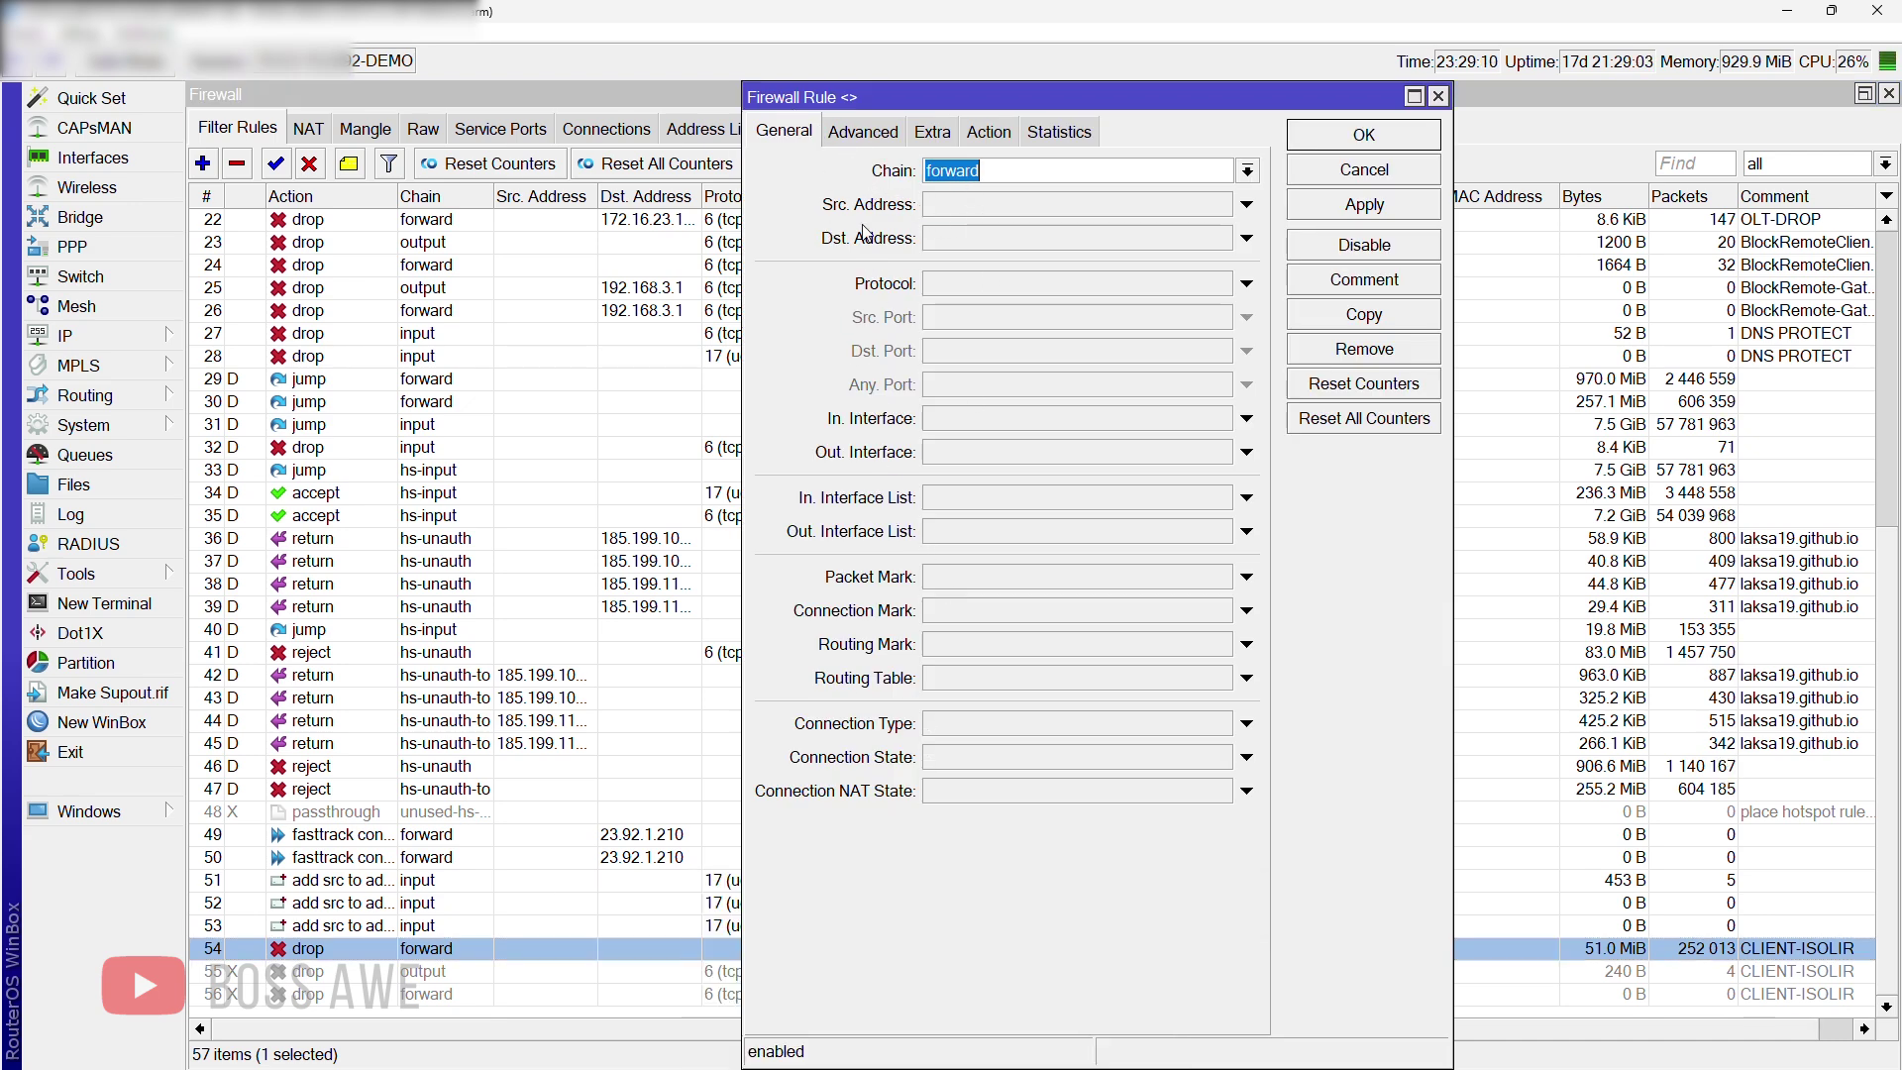
click(852, 133)
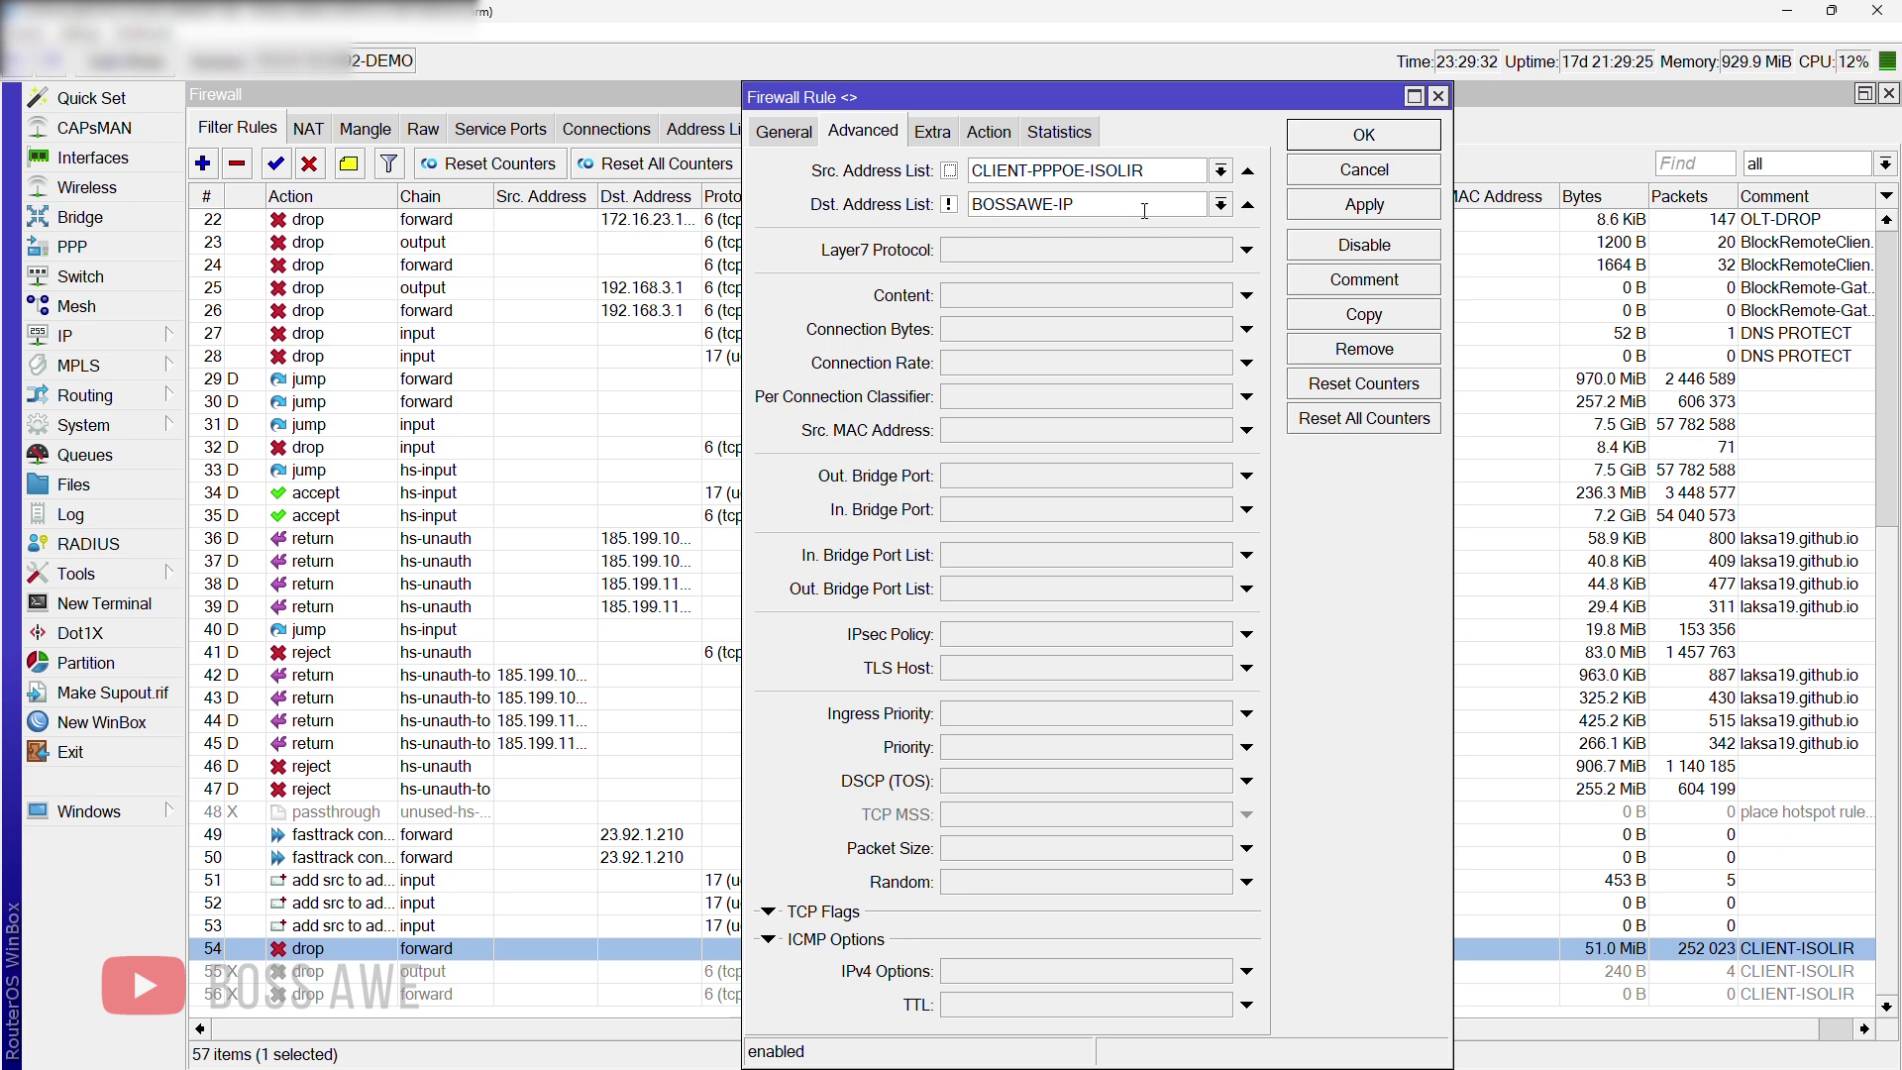
click(1247, 204)
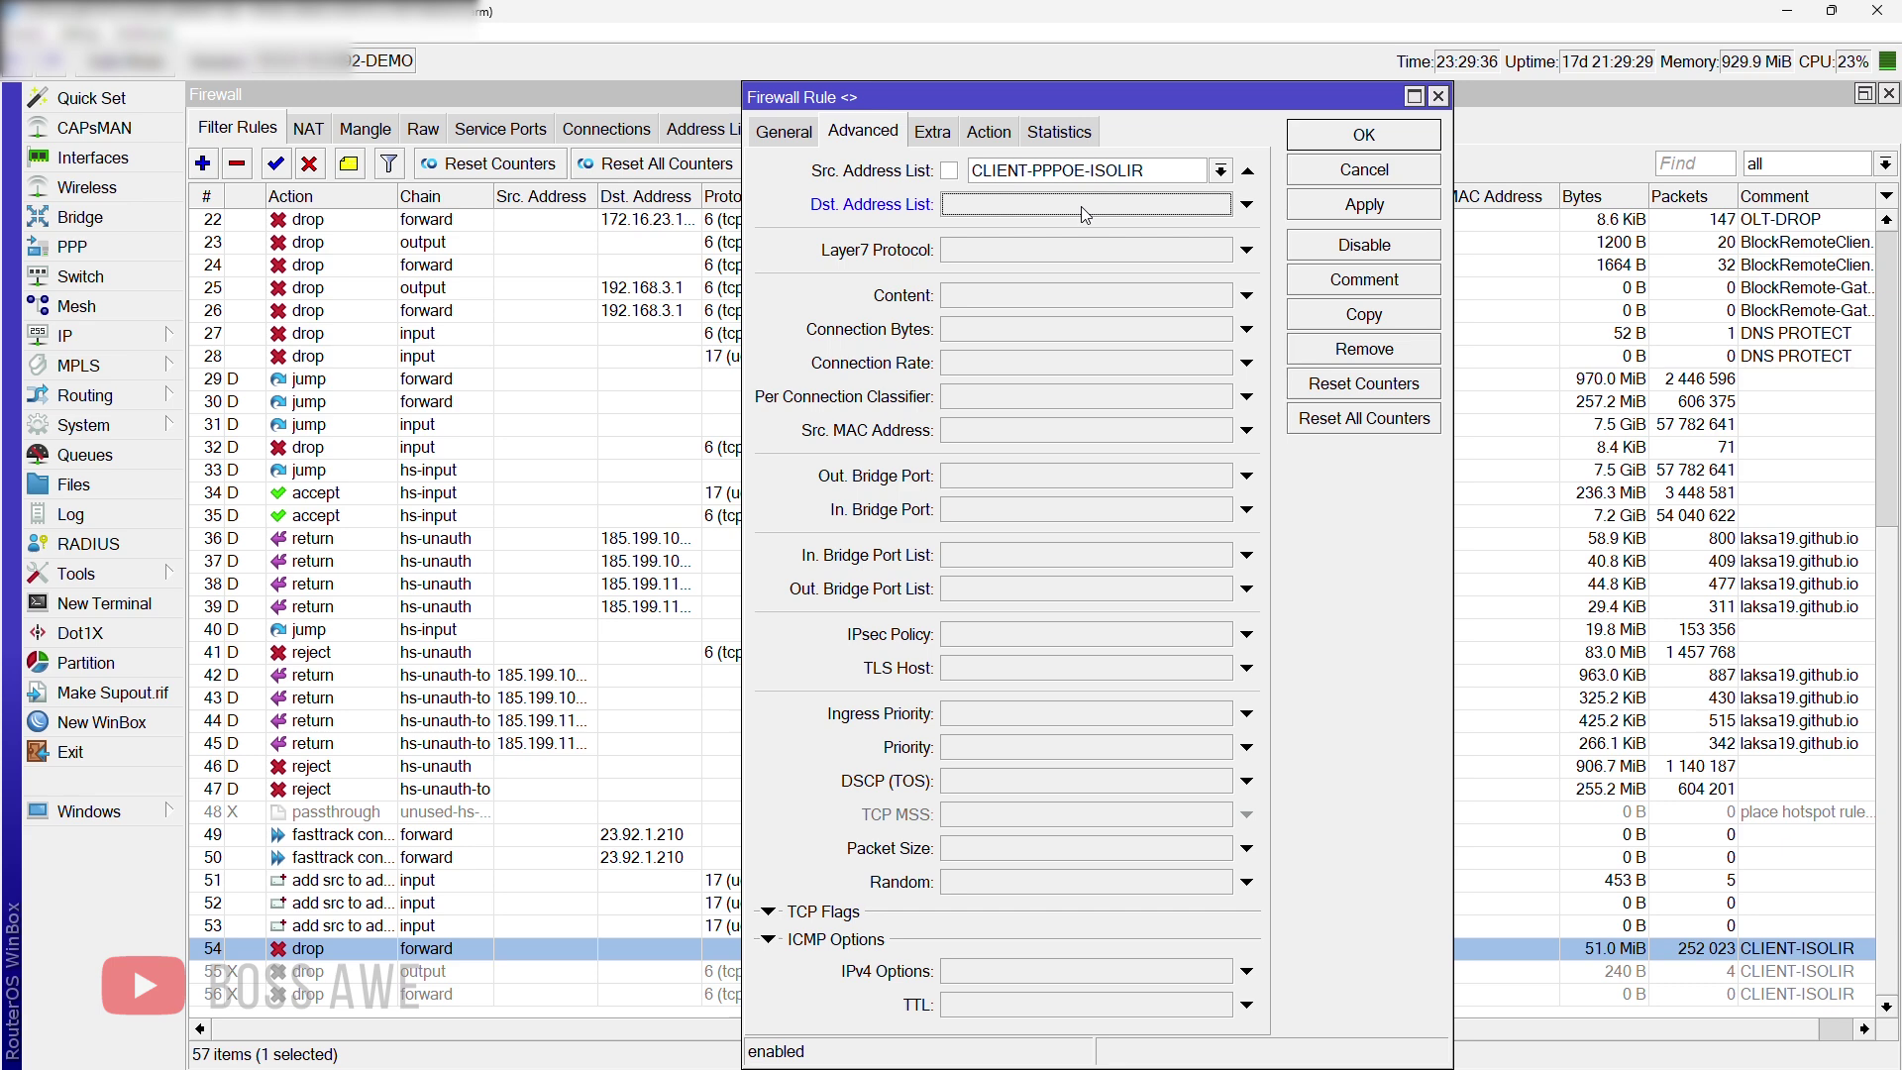
click(1086, 205)
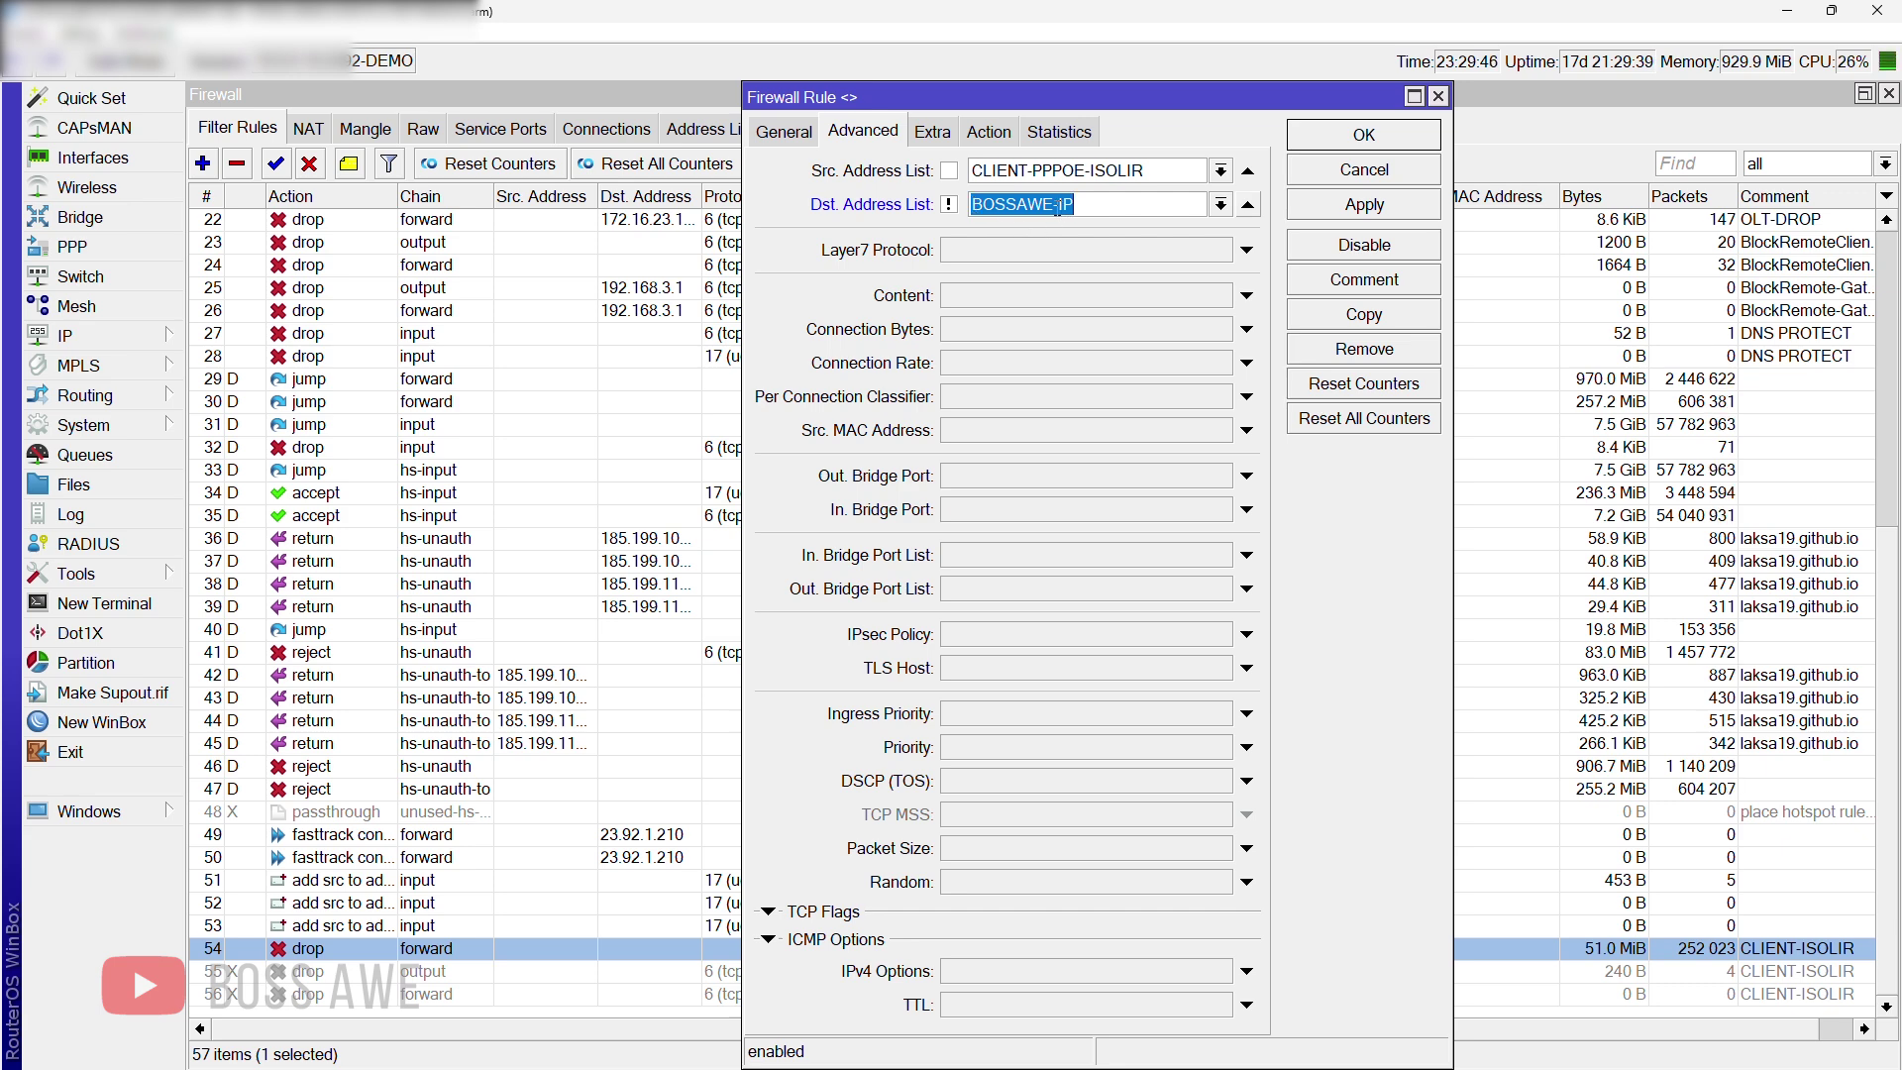
click(950, 204)
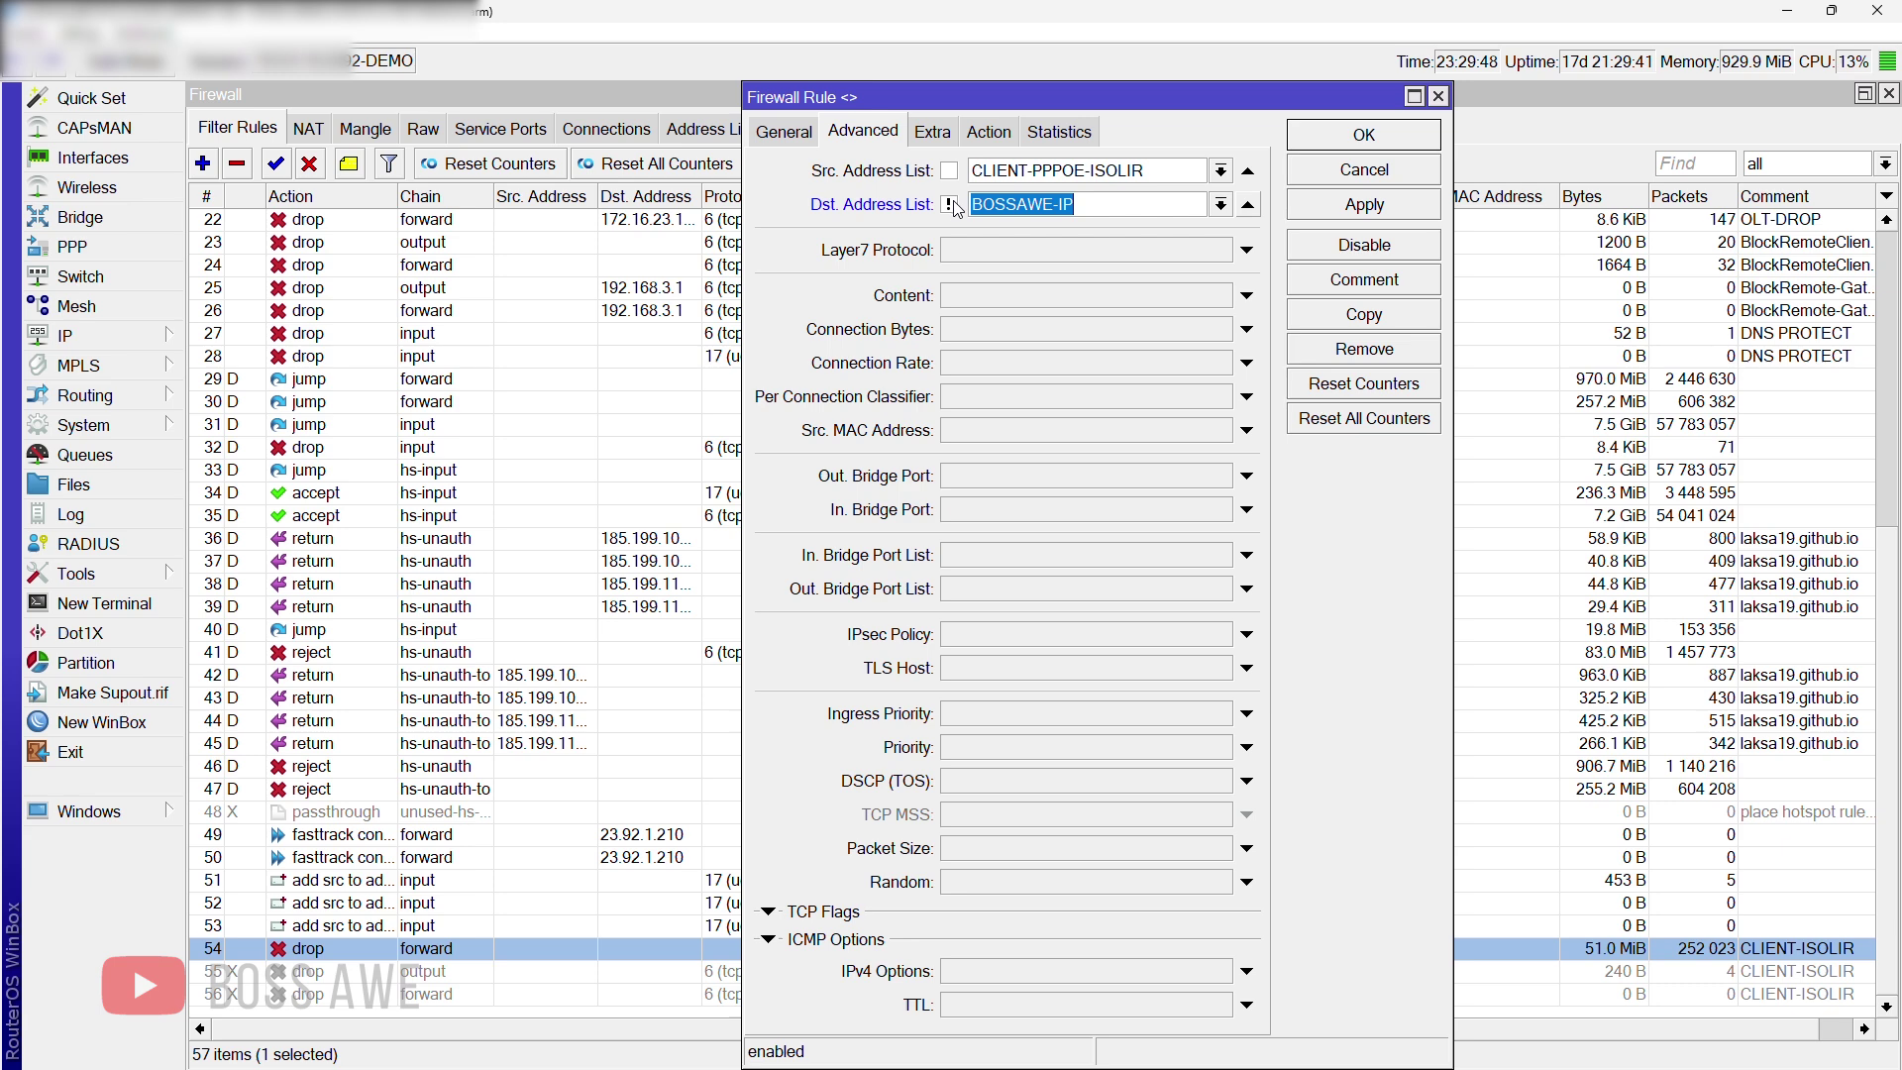
click(988, 135)
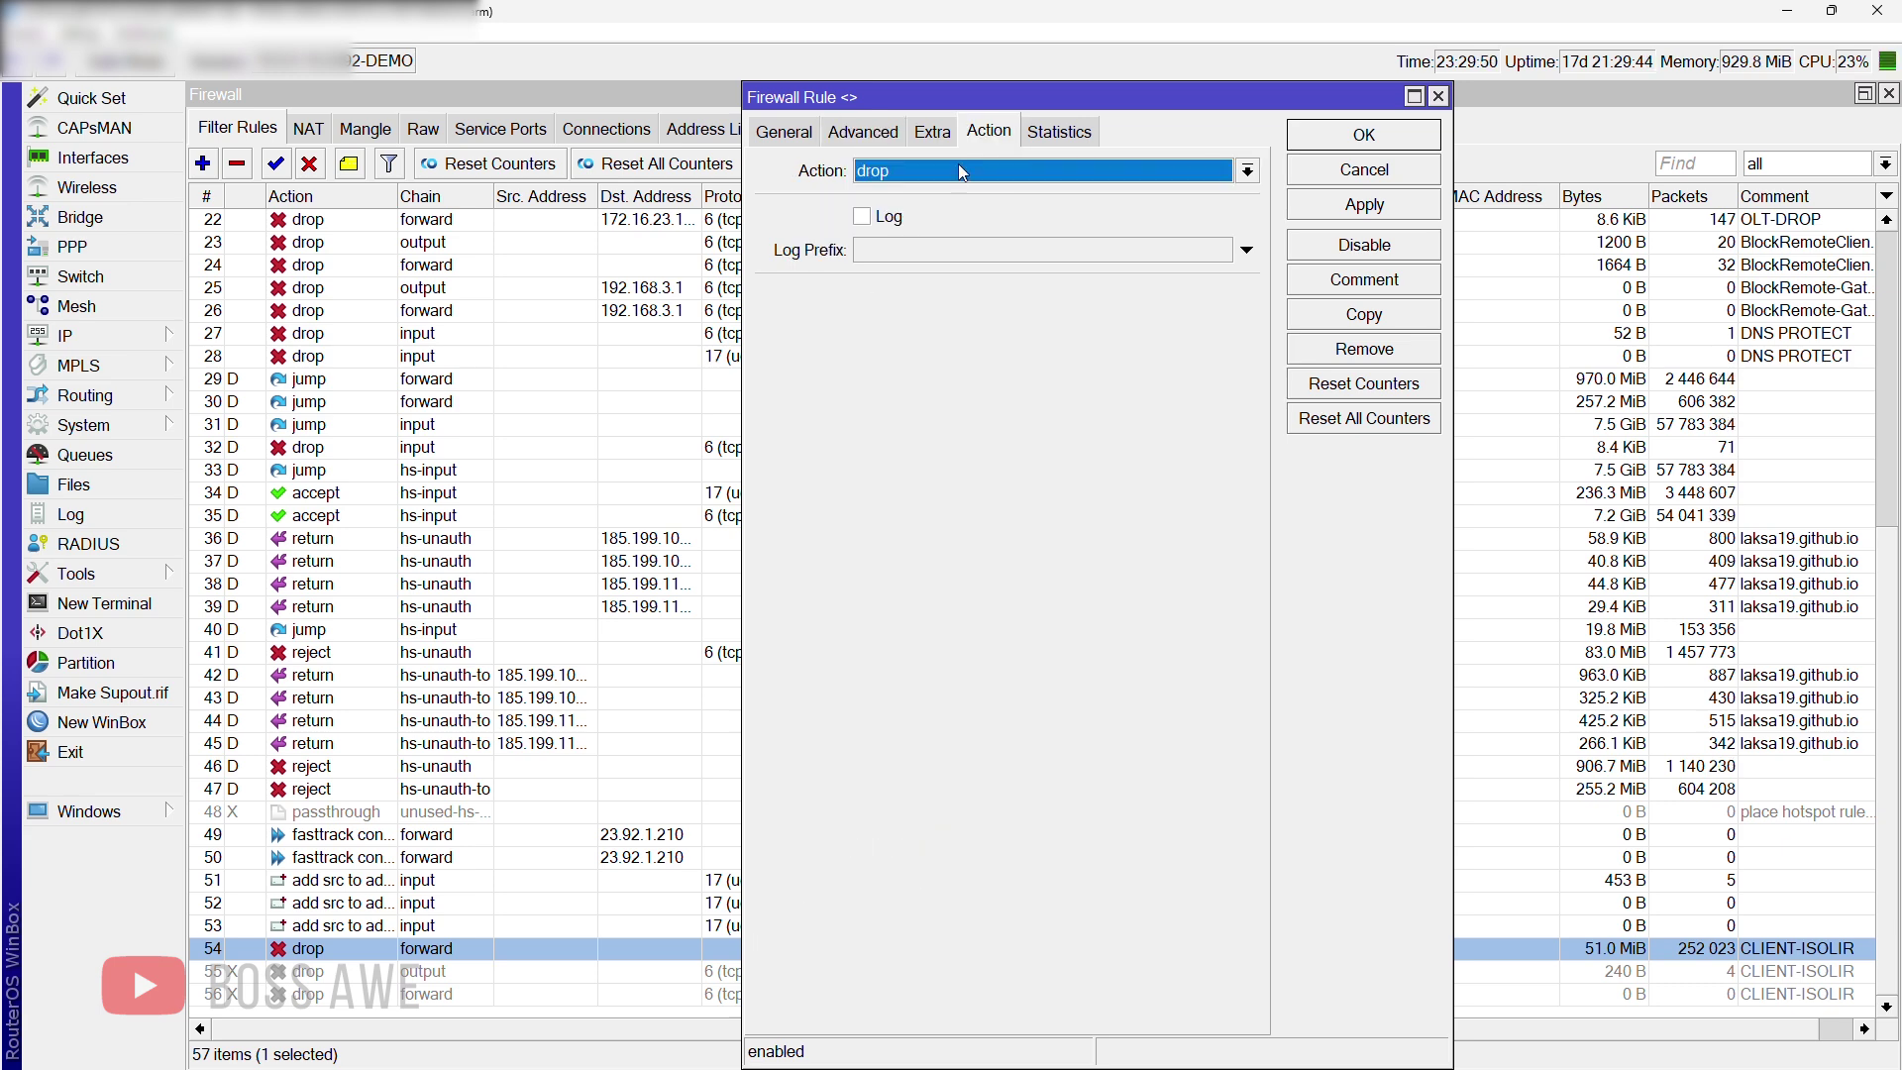
click(874, 177)
click(873, 174)
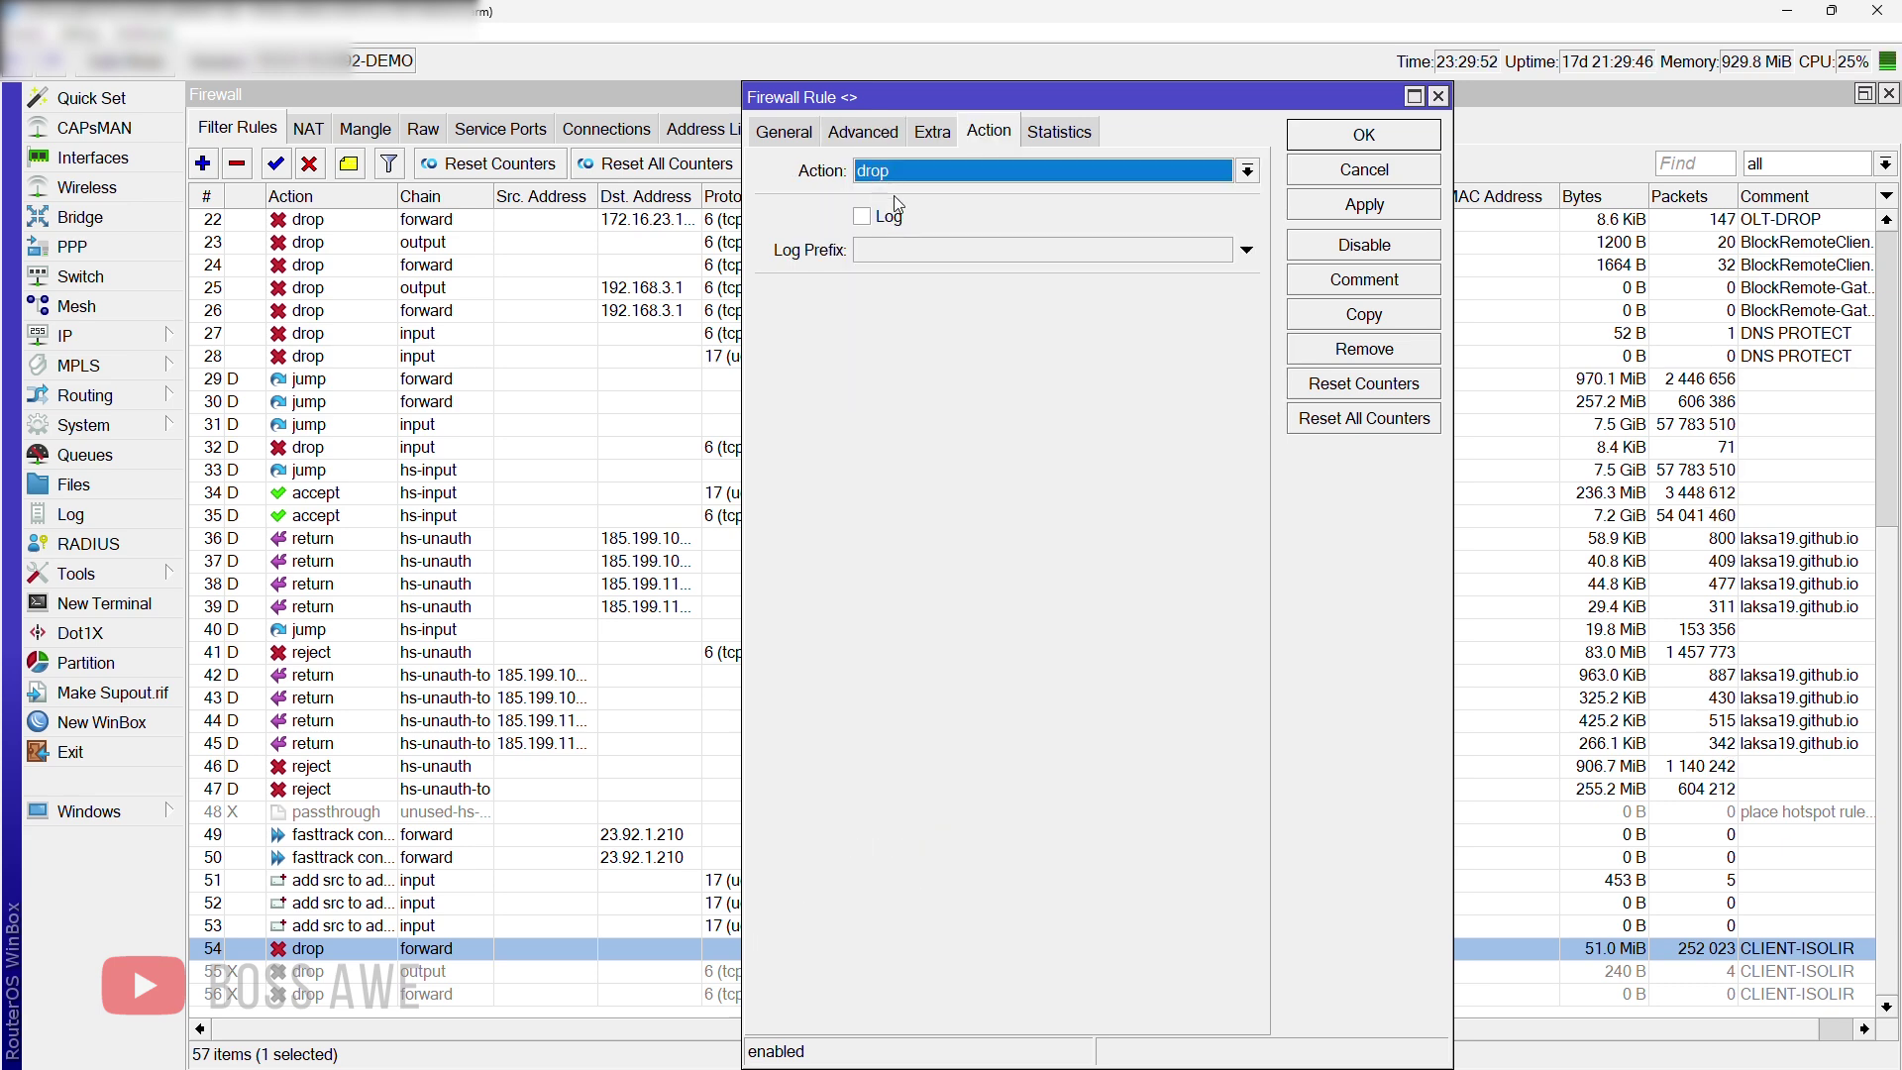
click(1375, 169)
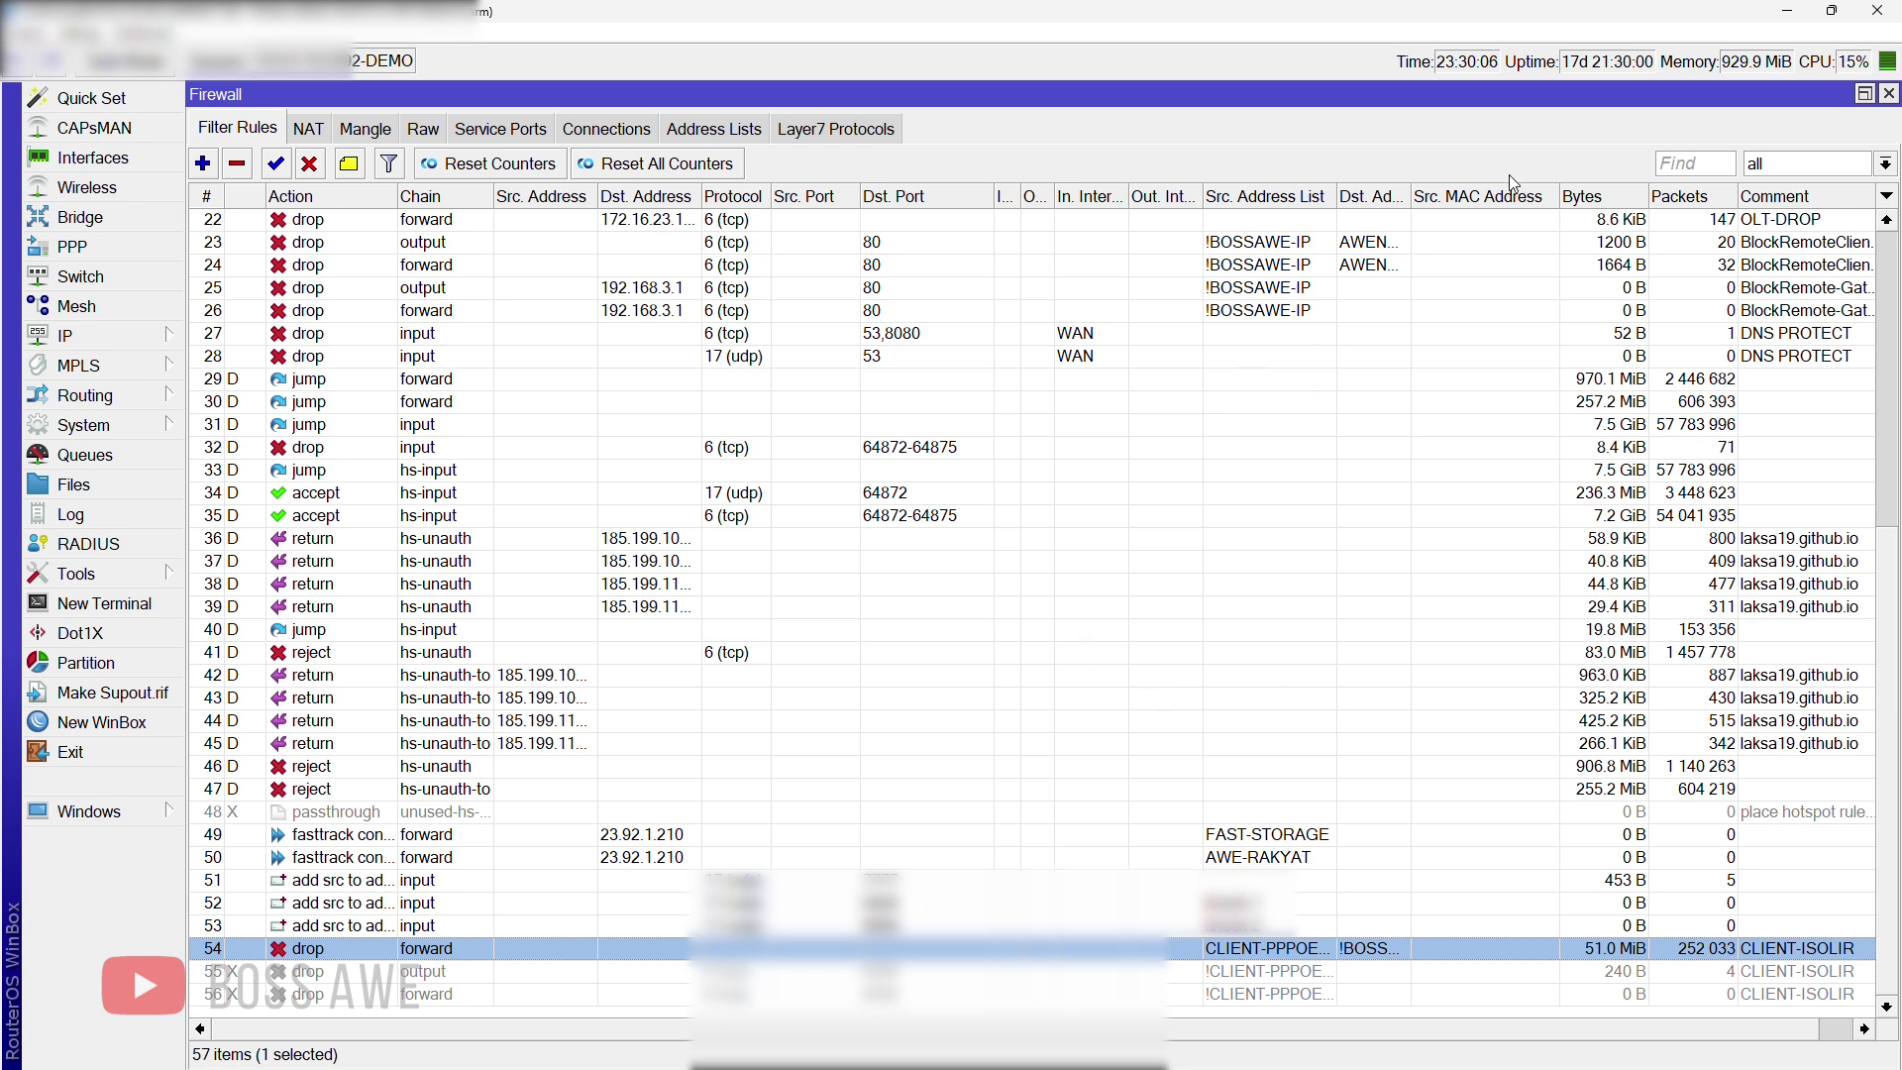
Step: Close the firewall window and reopen IP > Firewall on the Address Lists tab
click(1888, 93)
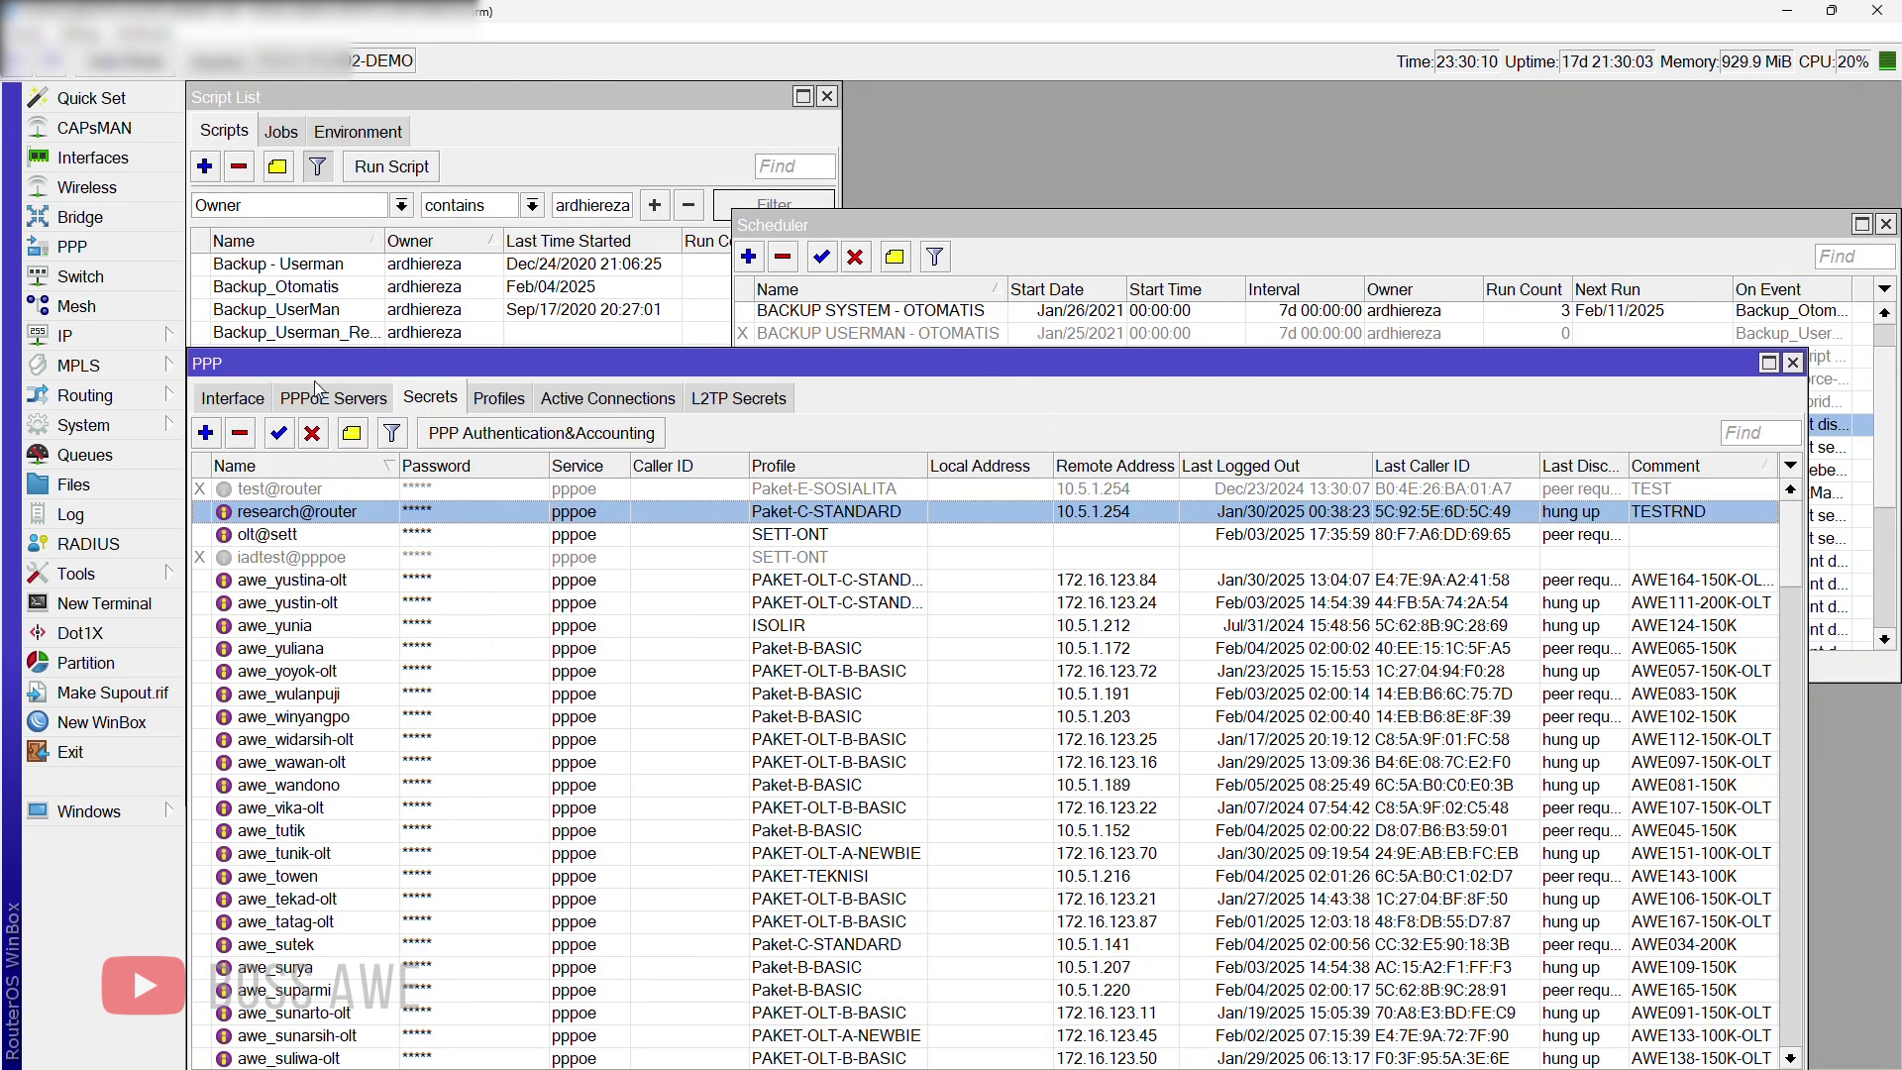
click(156, 339)
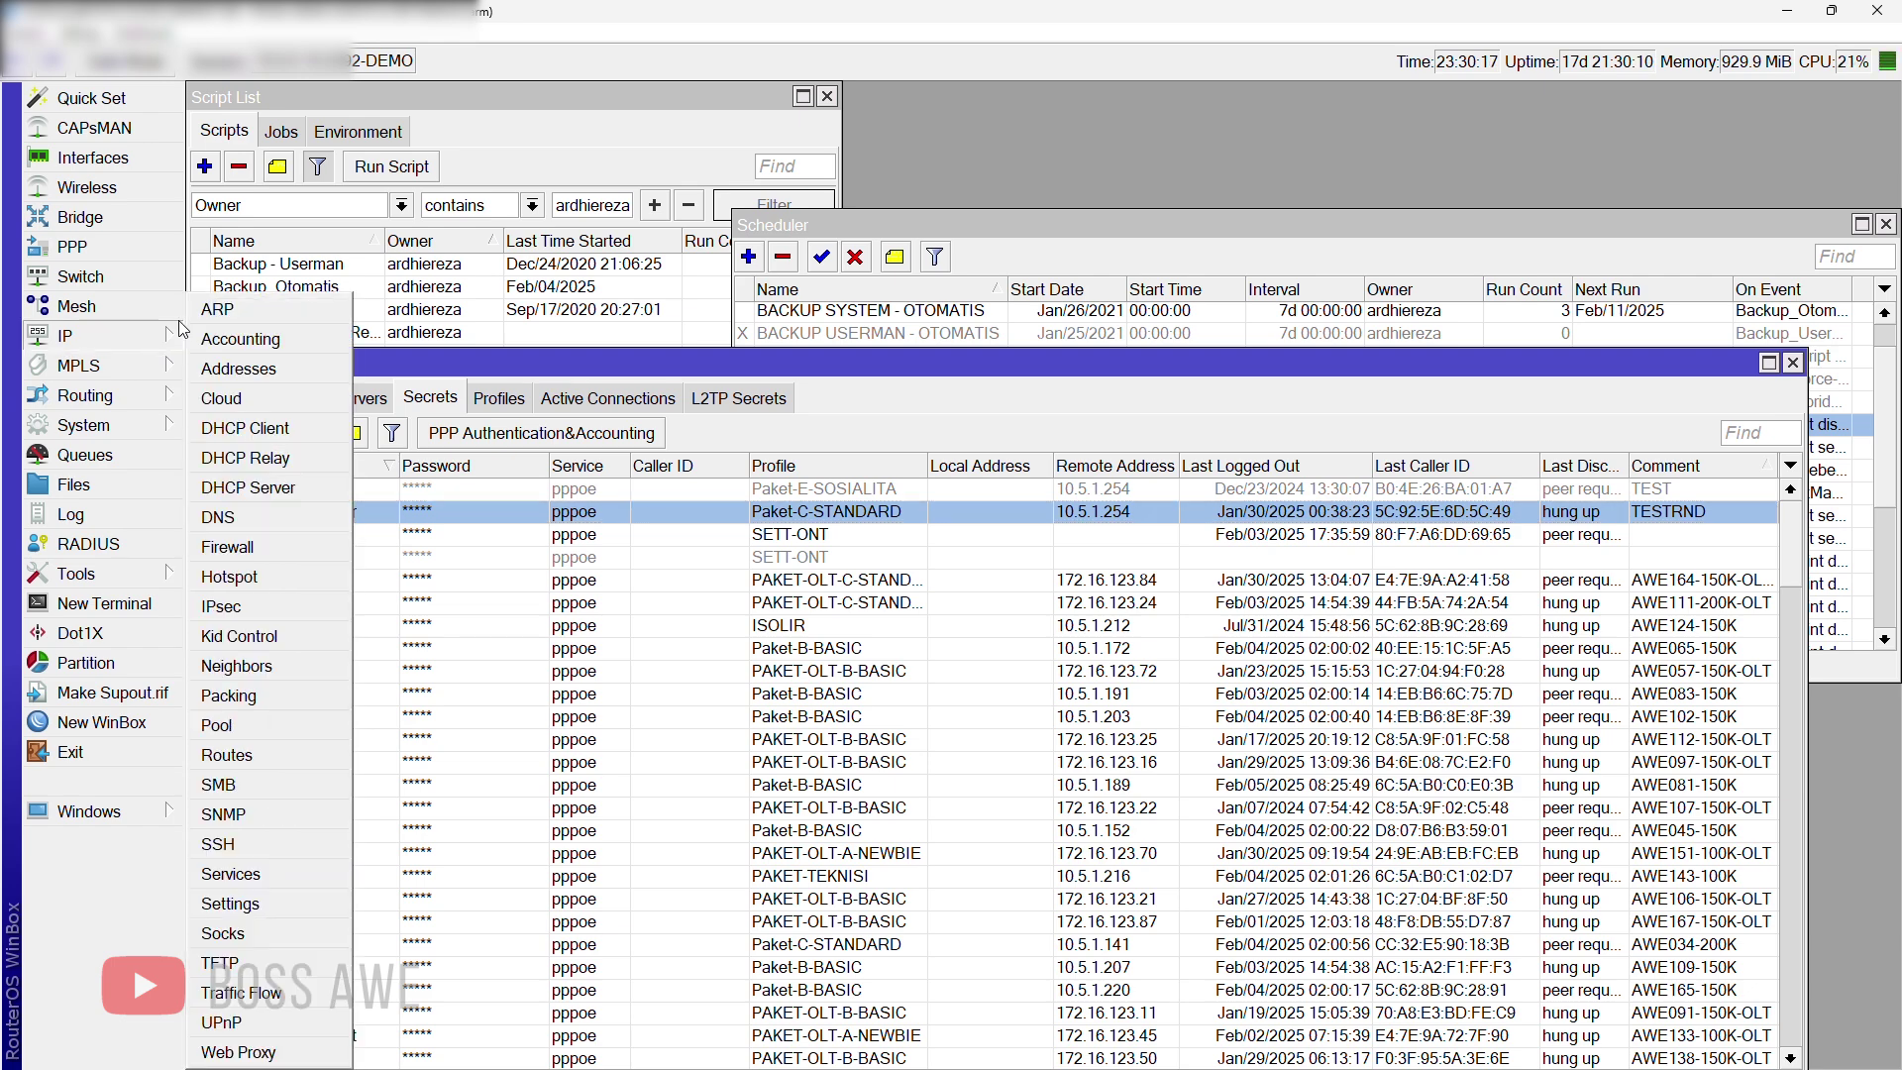
click(241, 554)
click(721, 131)
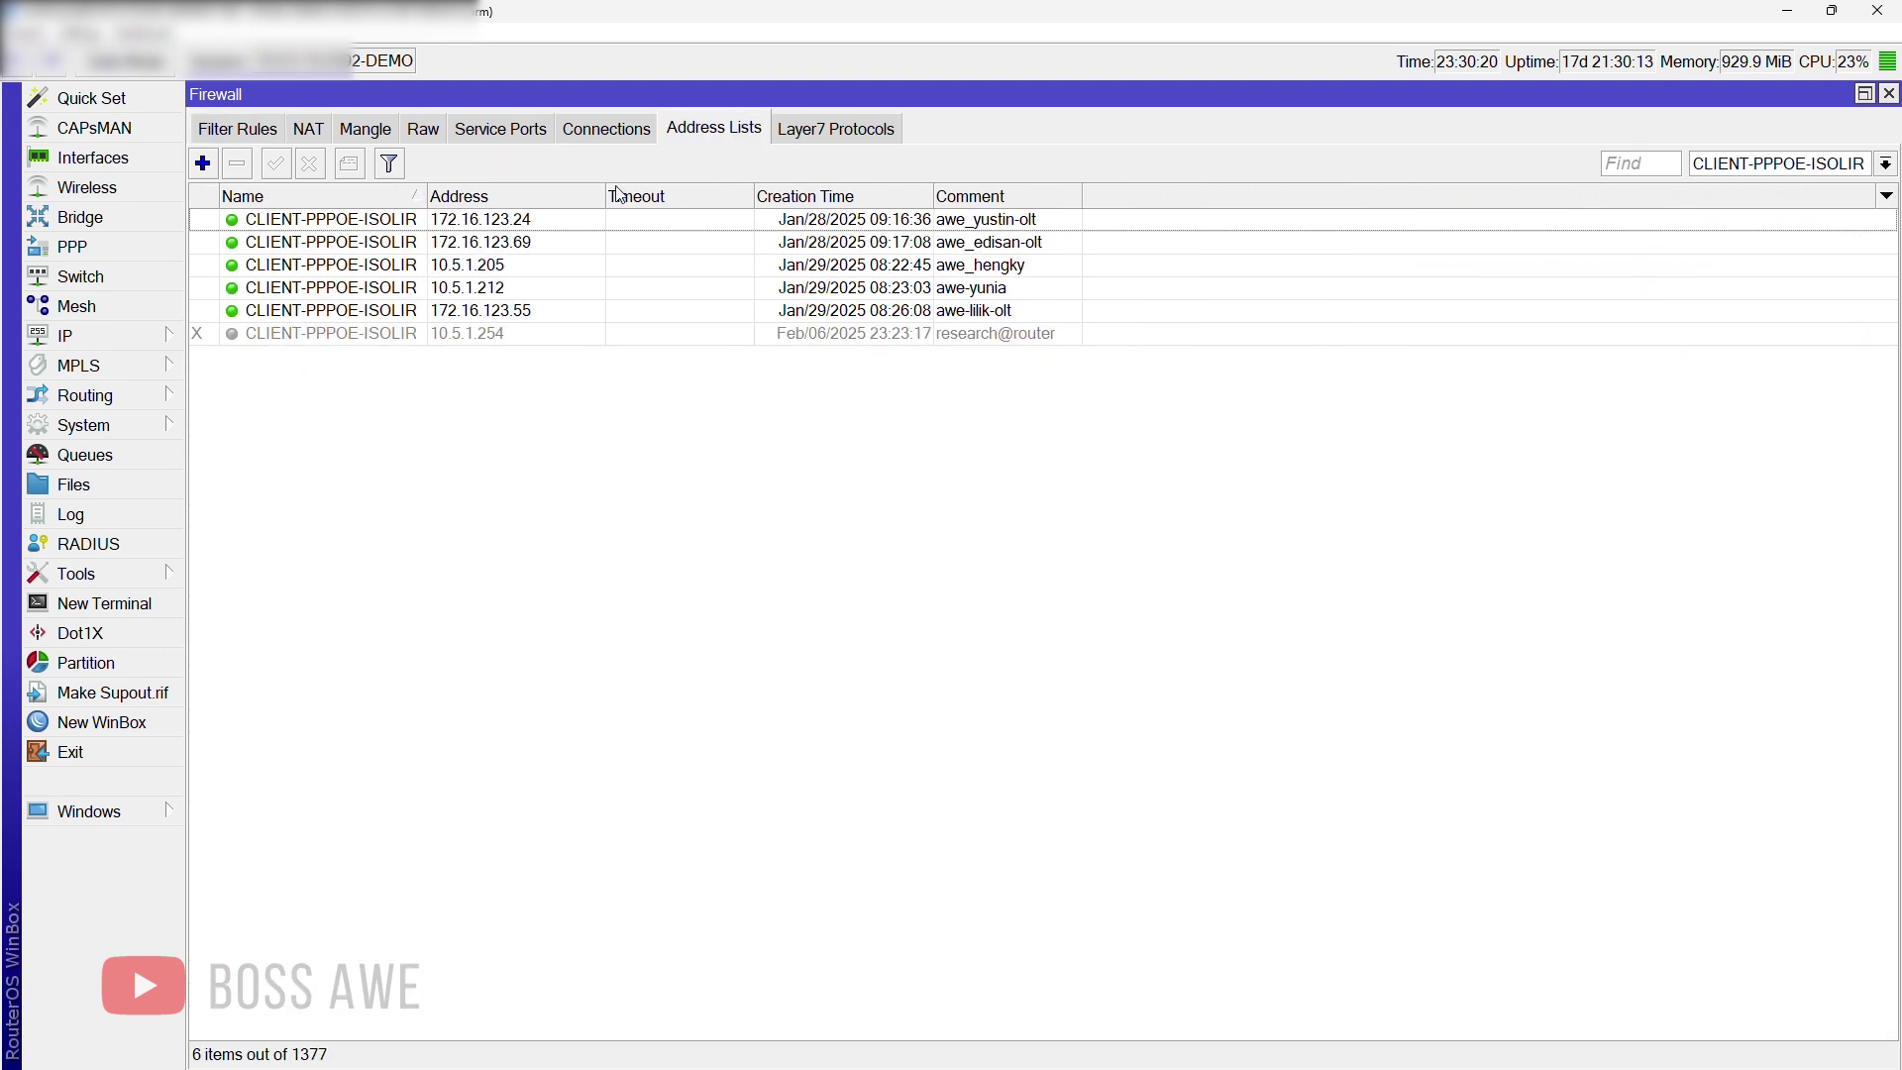
Step: Select the research@router entry, enable it, then disable it again
click(890, 337)
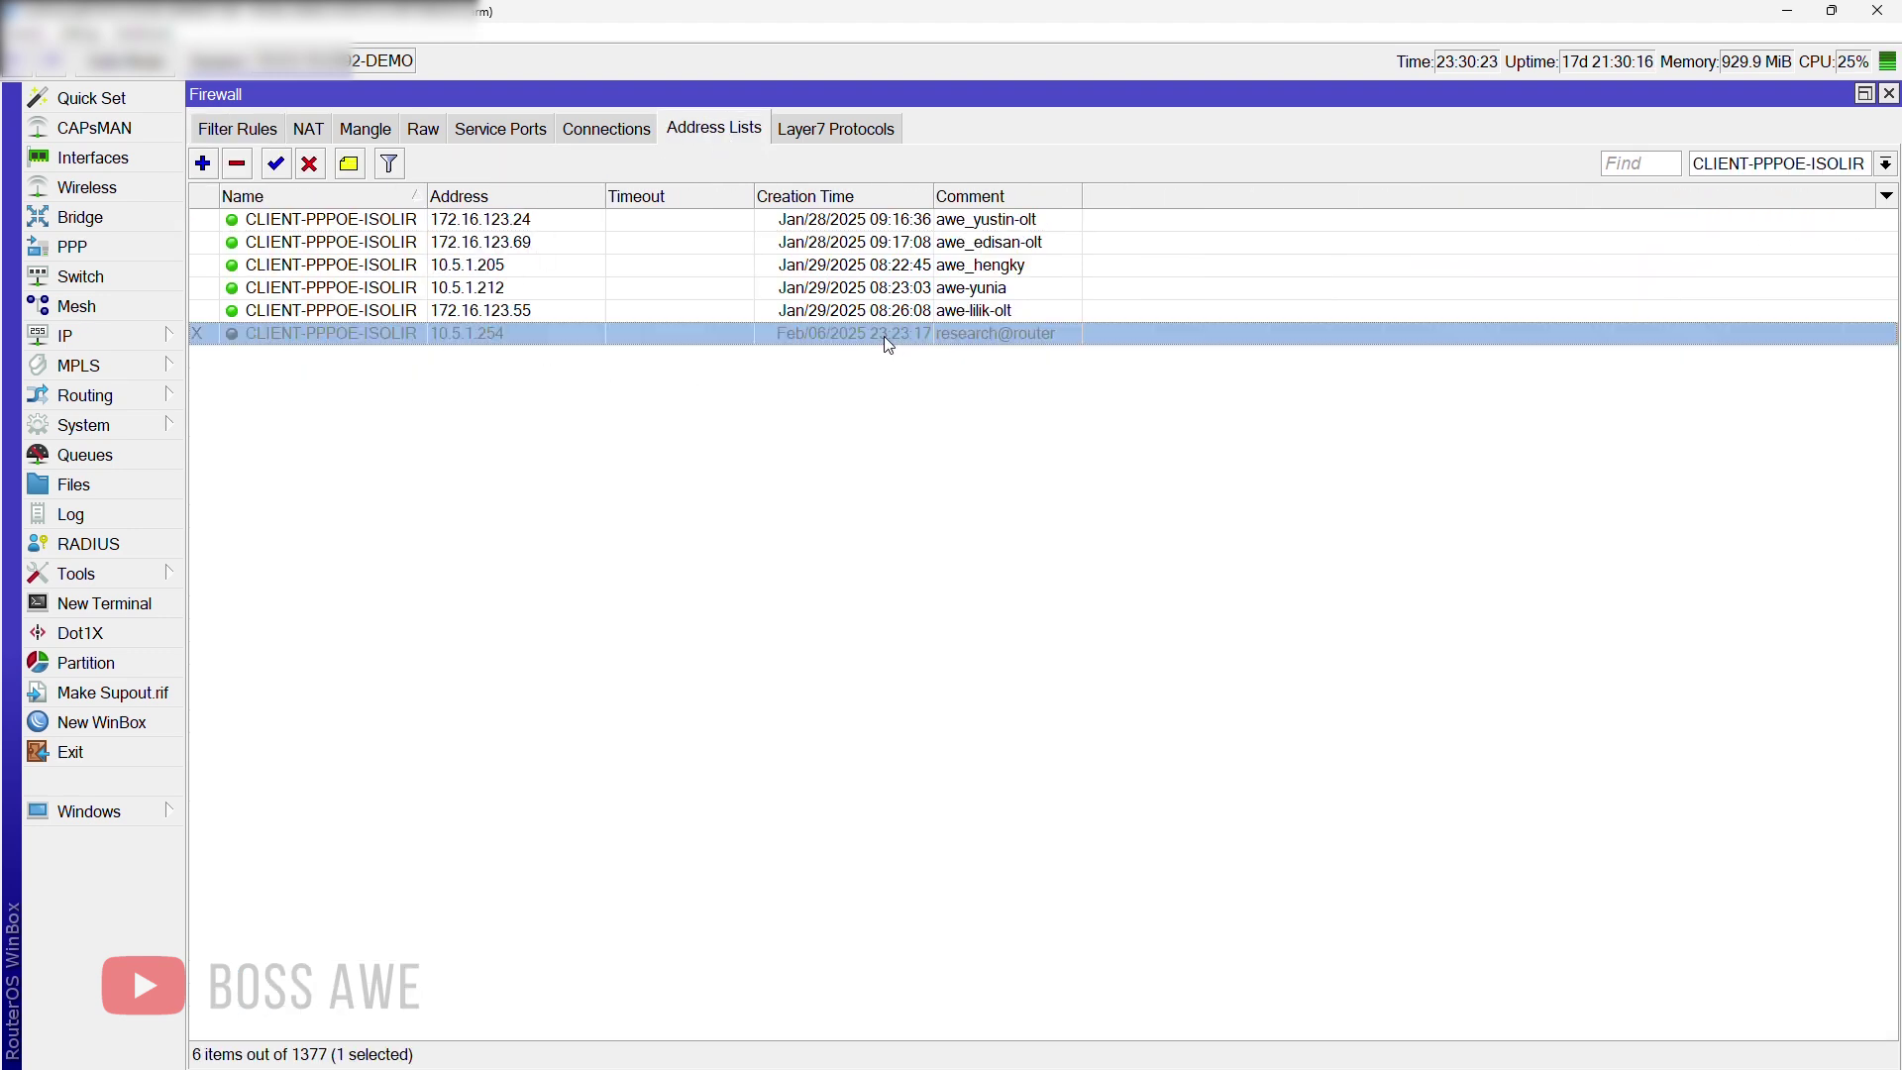
click(508, 399)
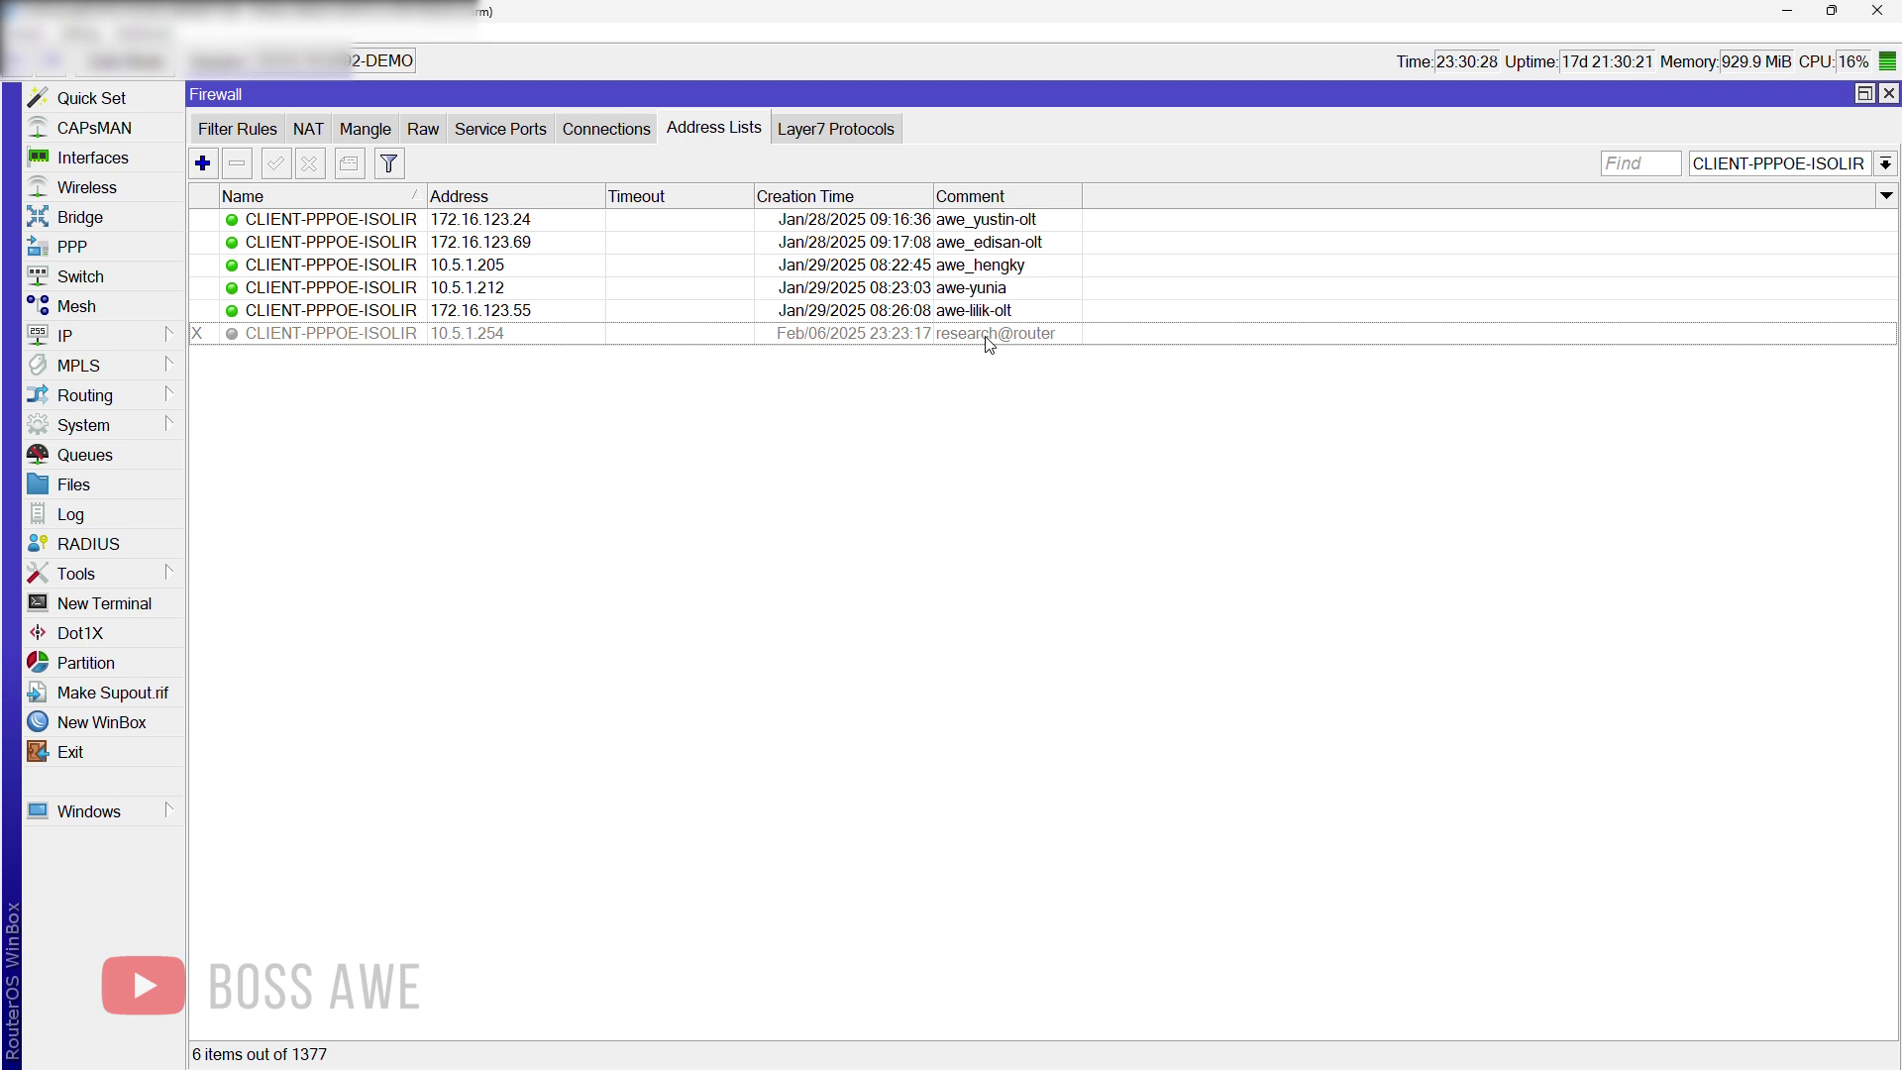
click(812, 333)
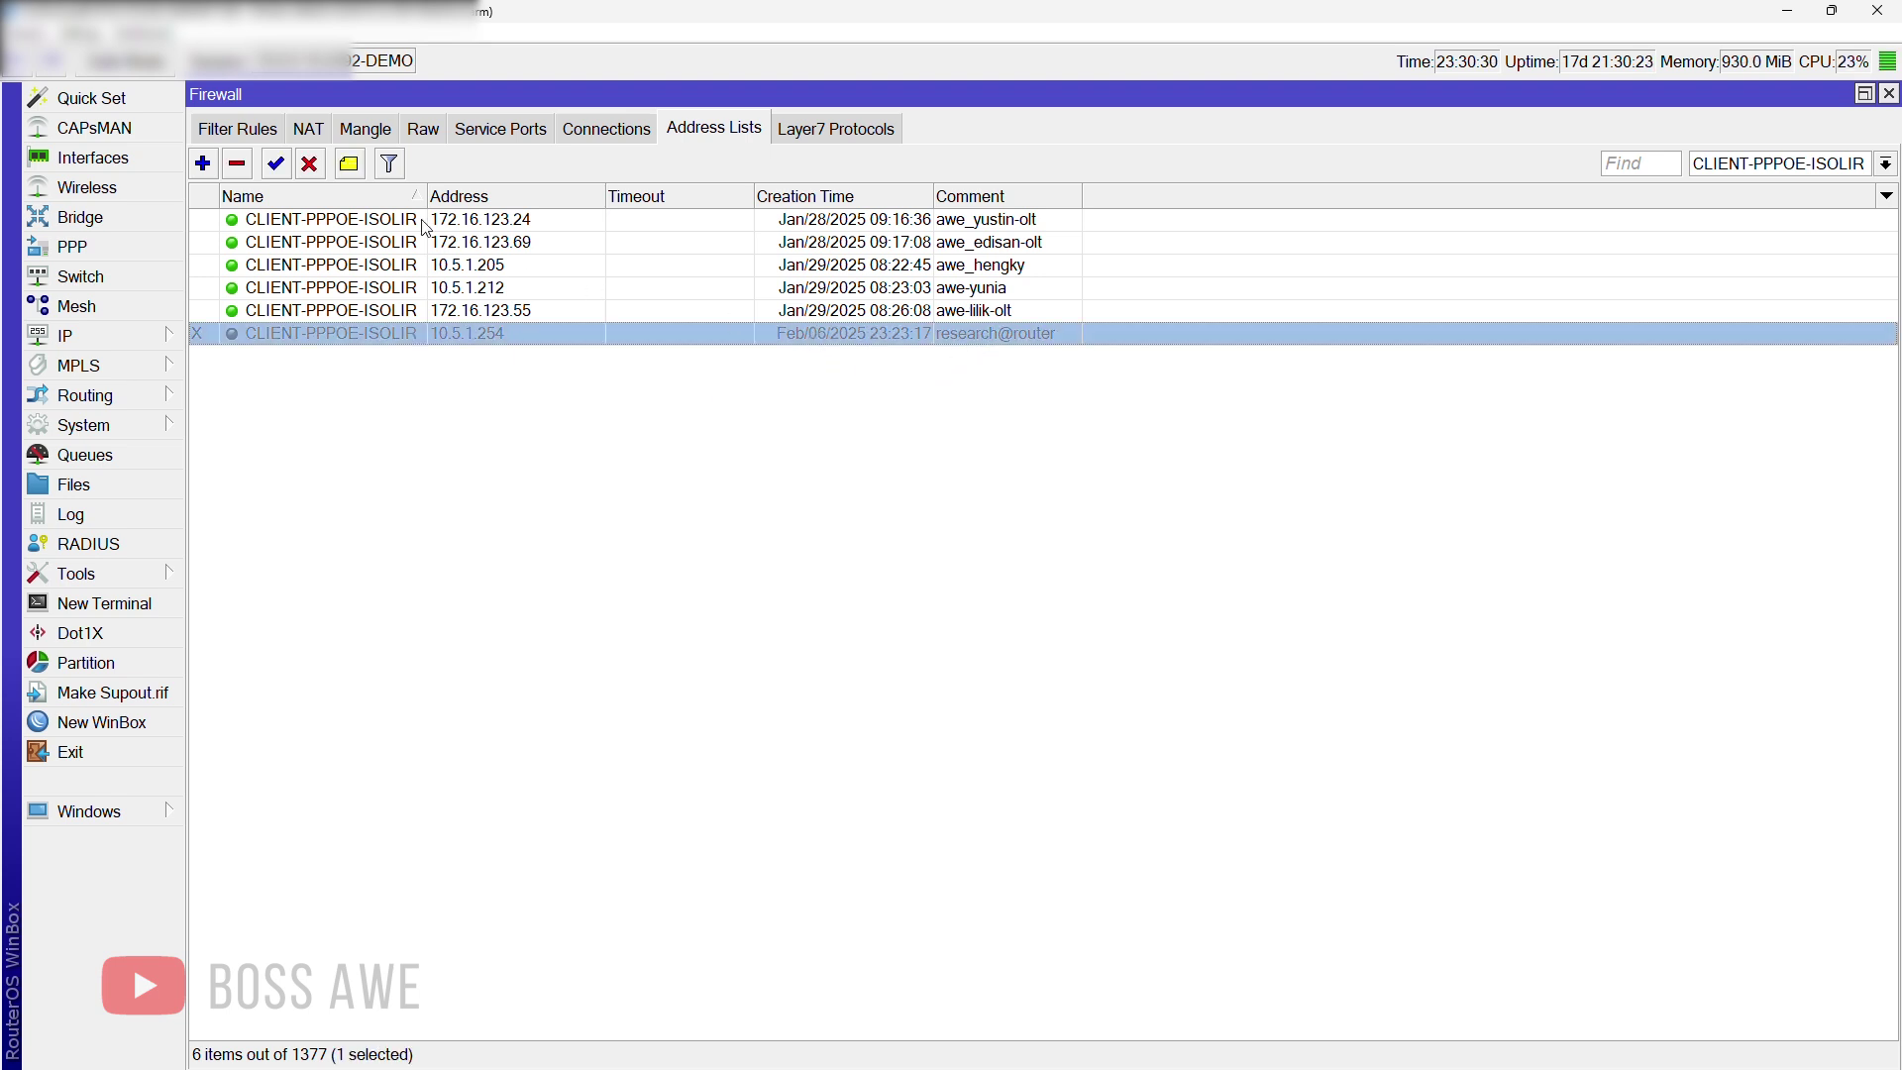
click(277, 164)
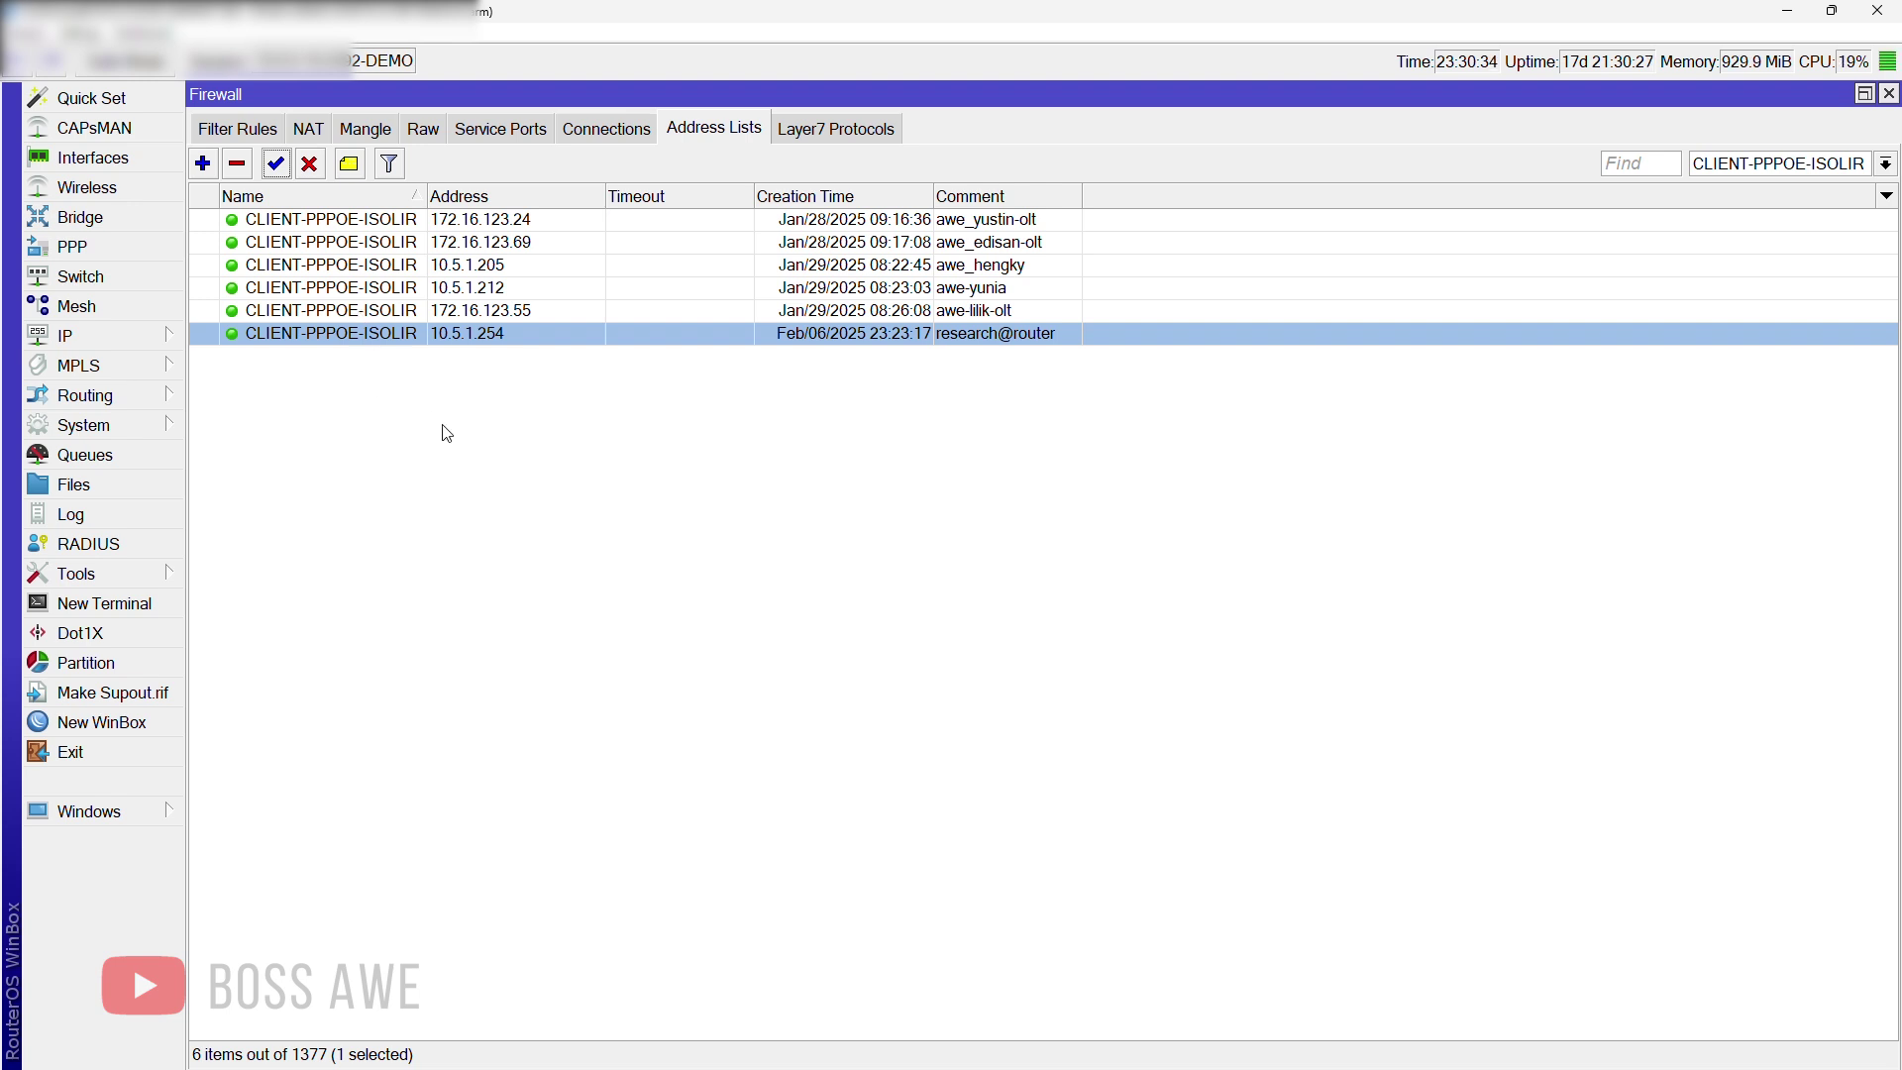
click(313, 165)
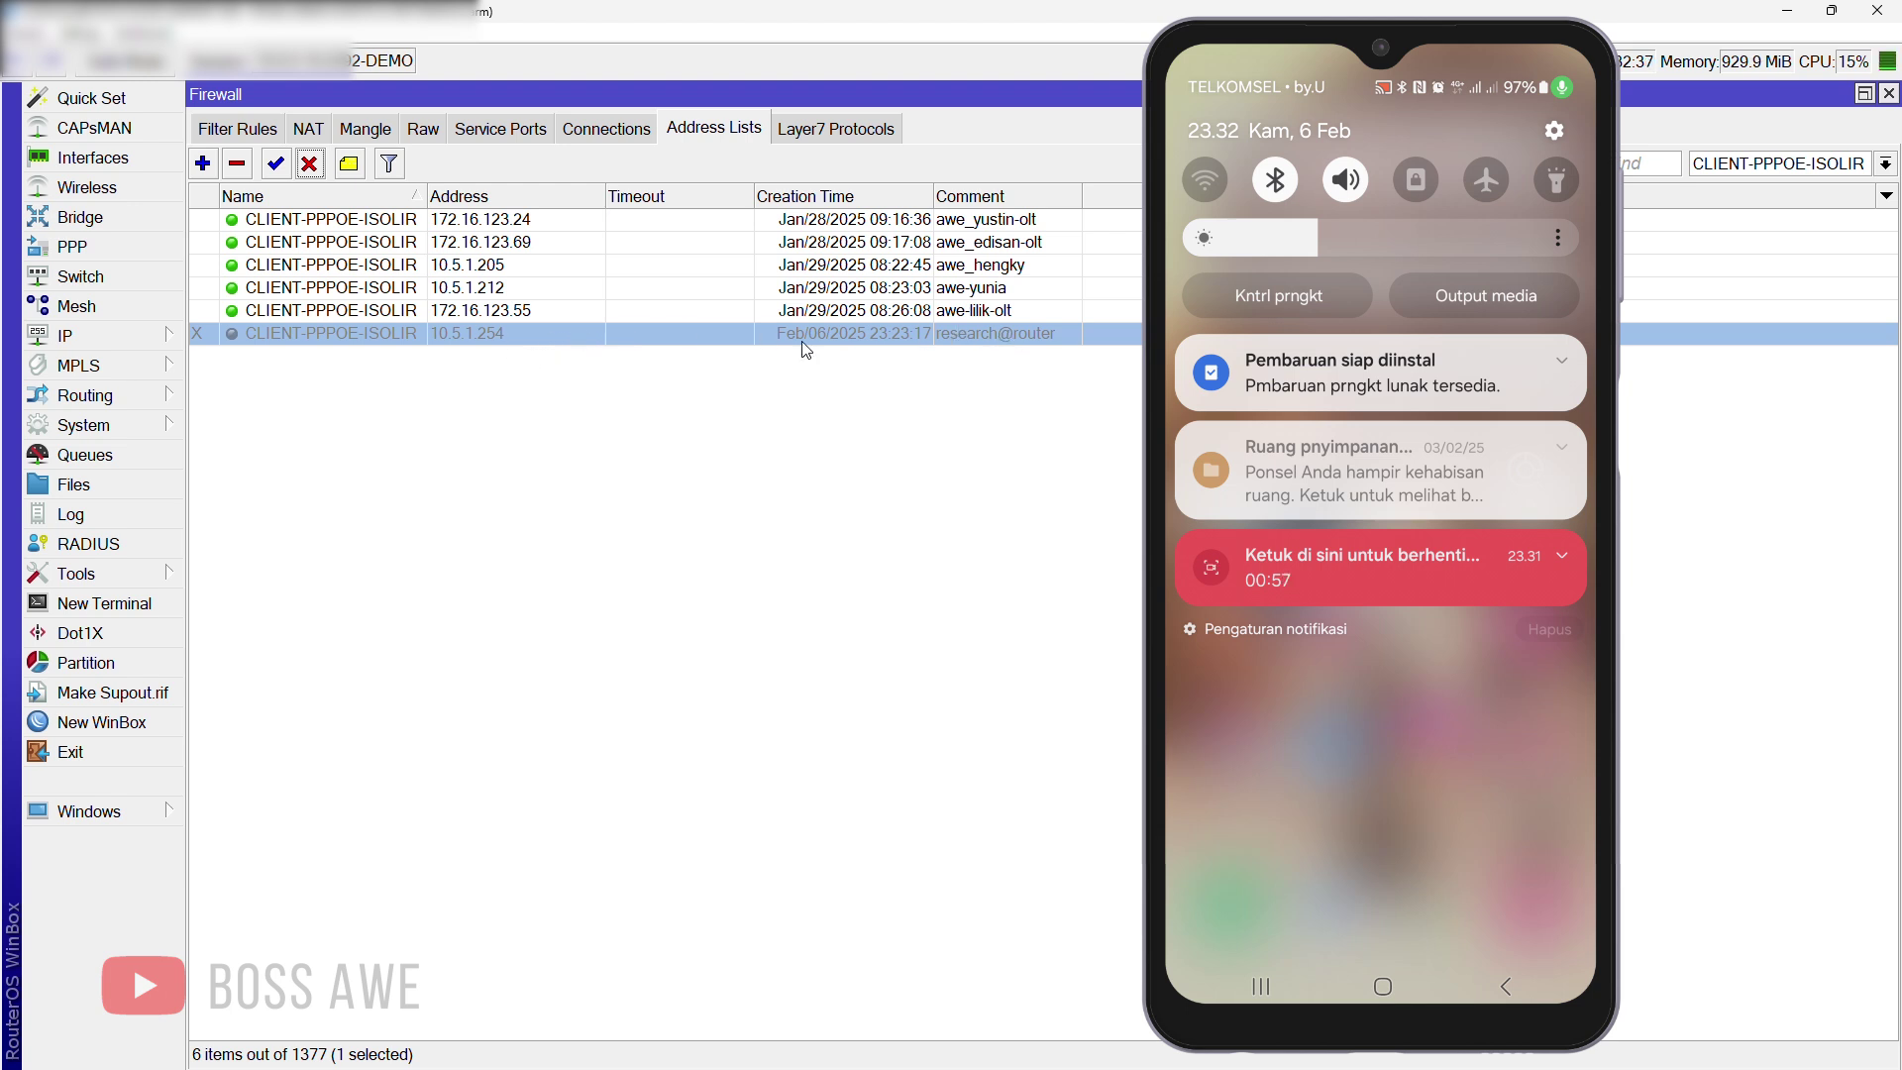
Step: Enable, disable, then re-enable research@router's 10.5.1.254 entry while checking the phone's isolation page
click(277, 168)
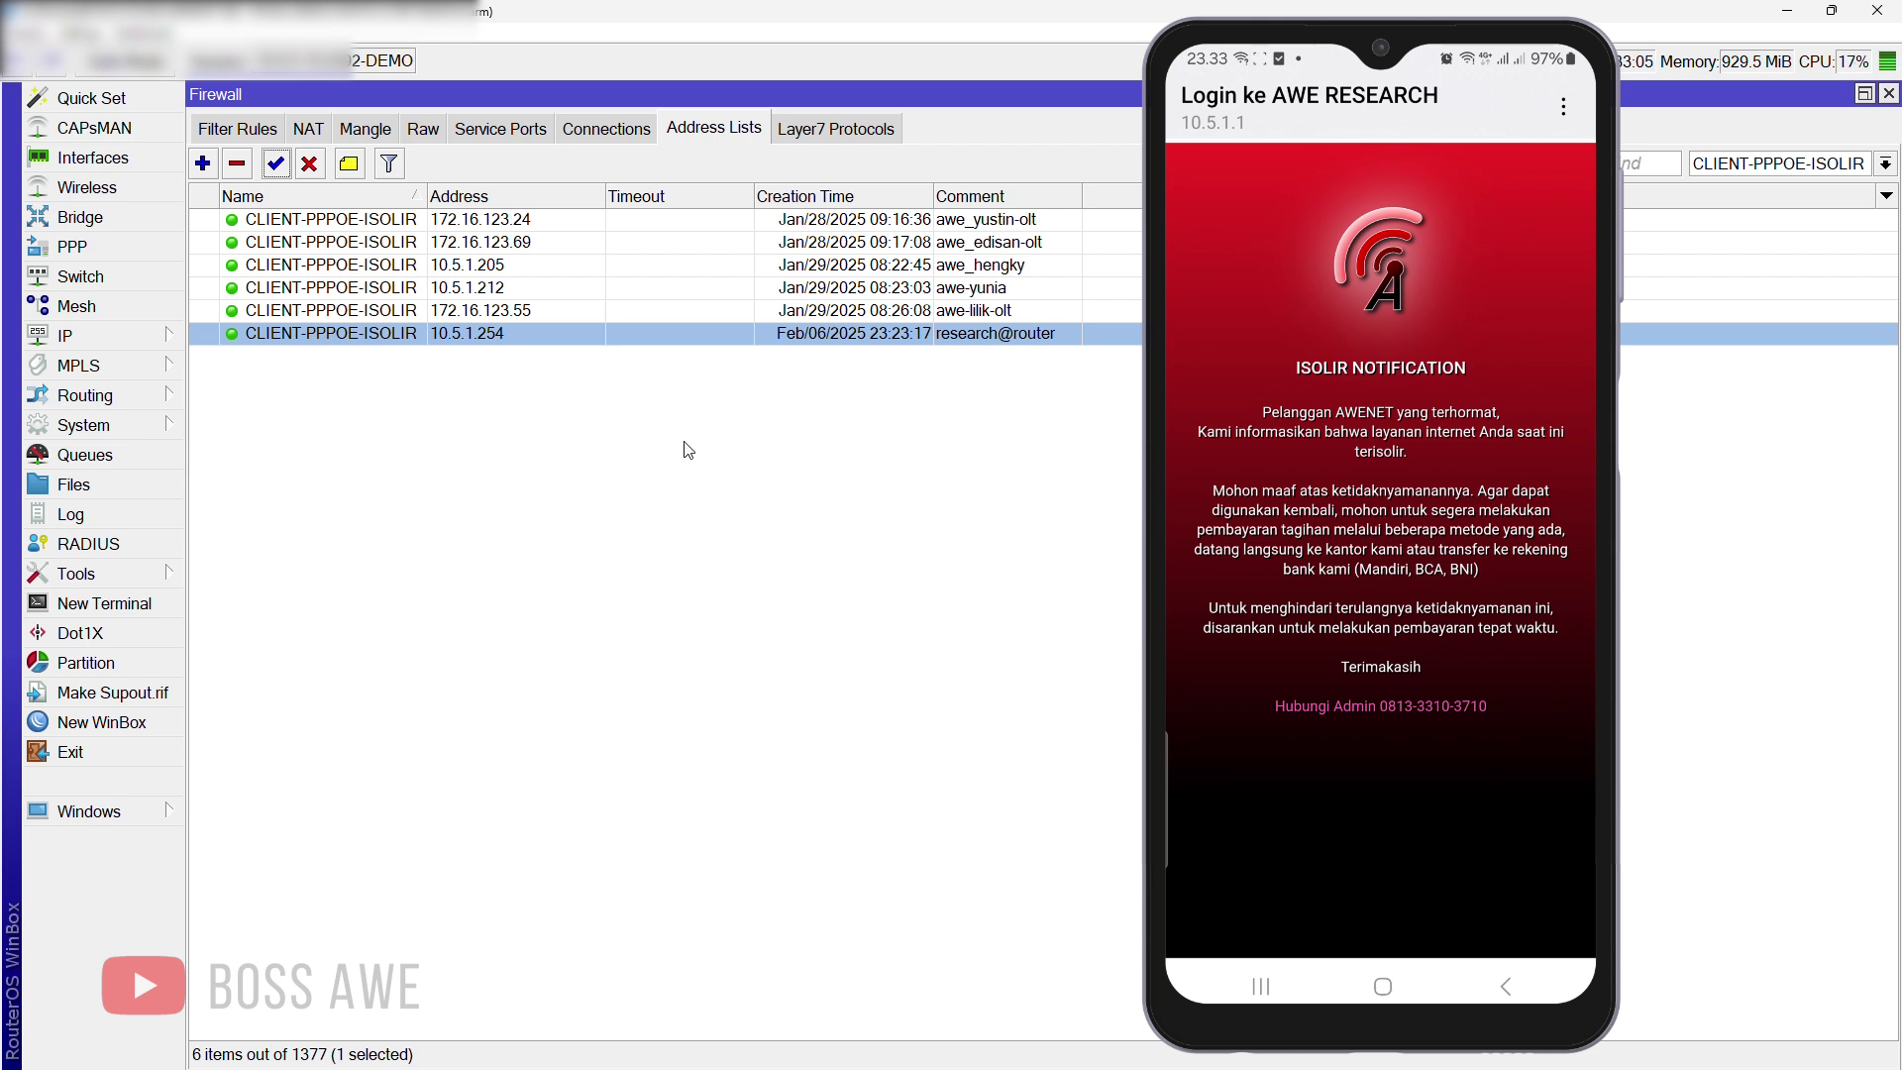
click(310, 171)
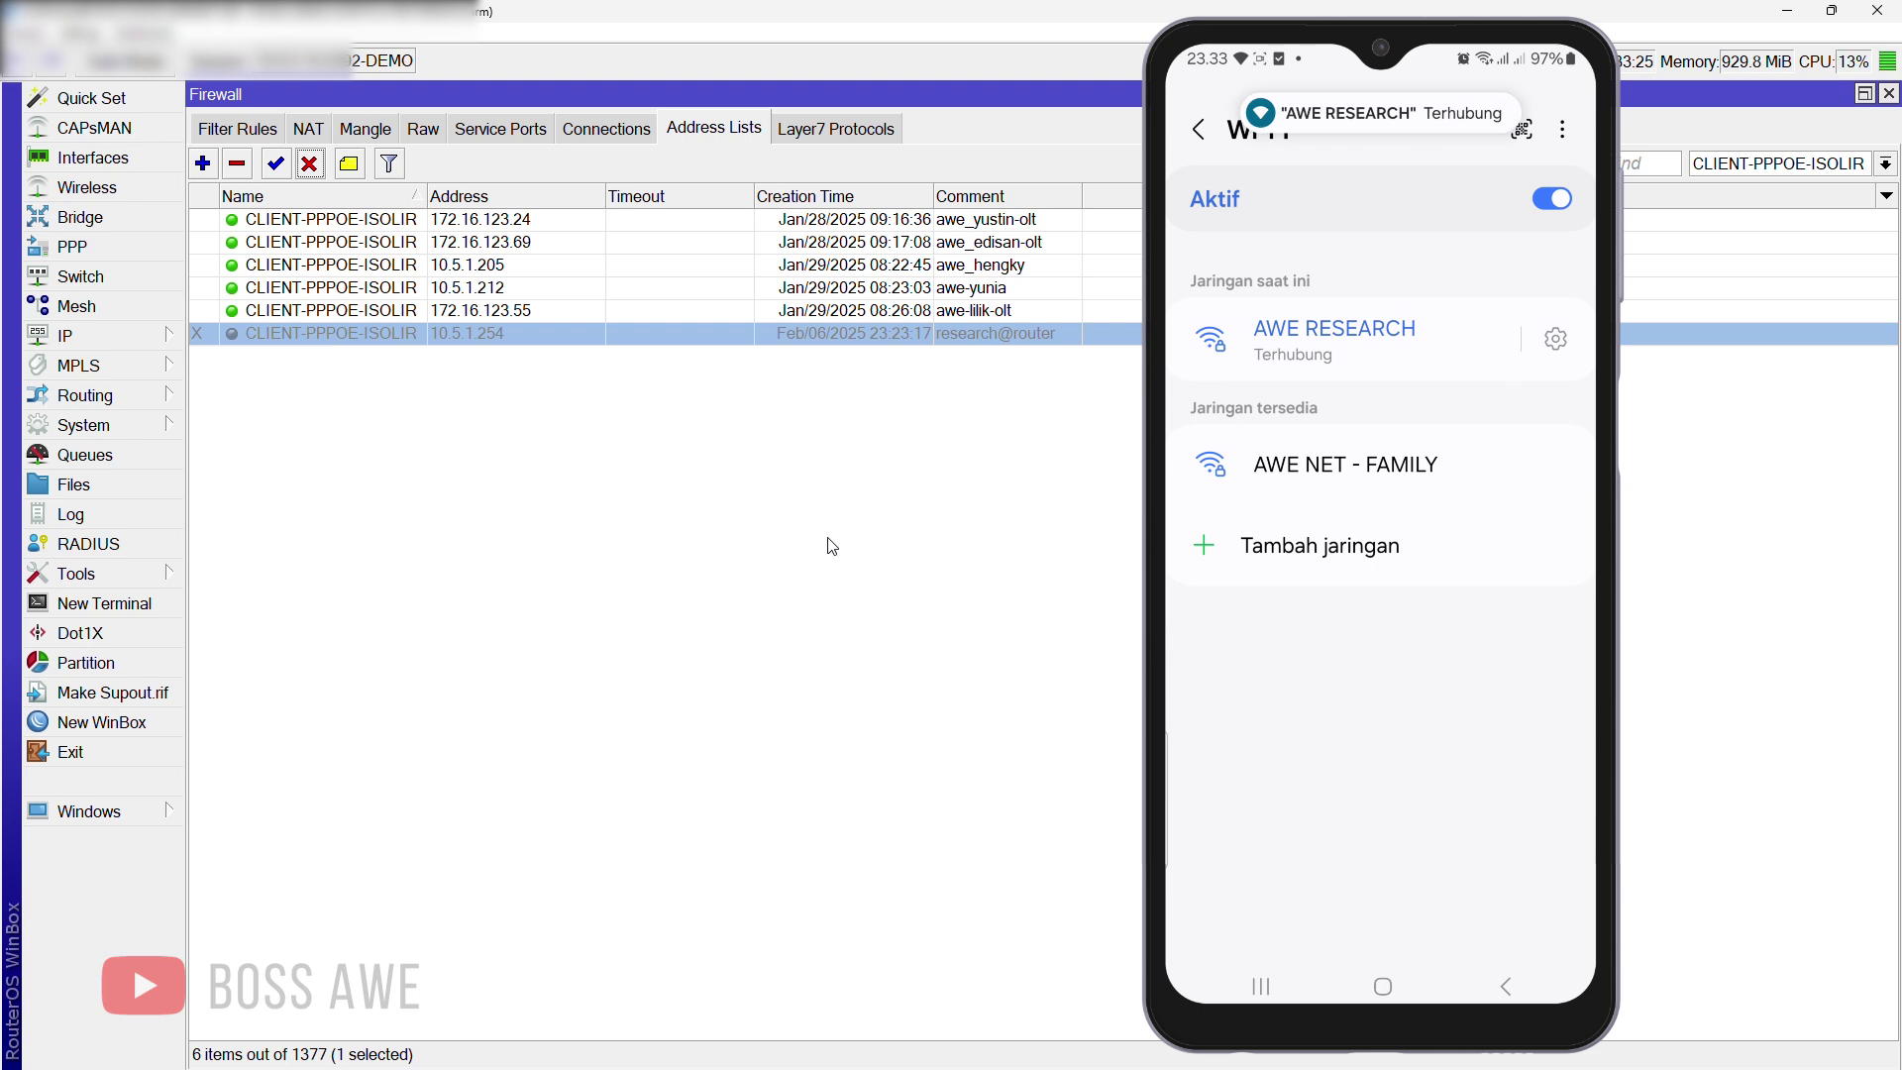
click(279, 169)
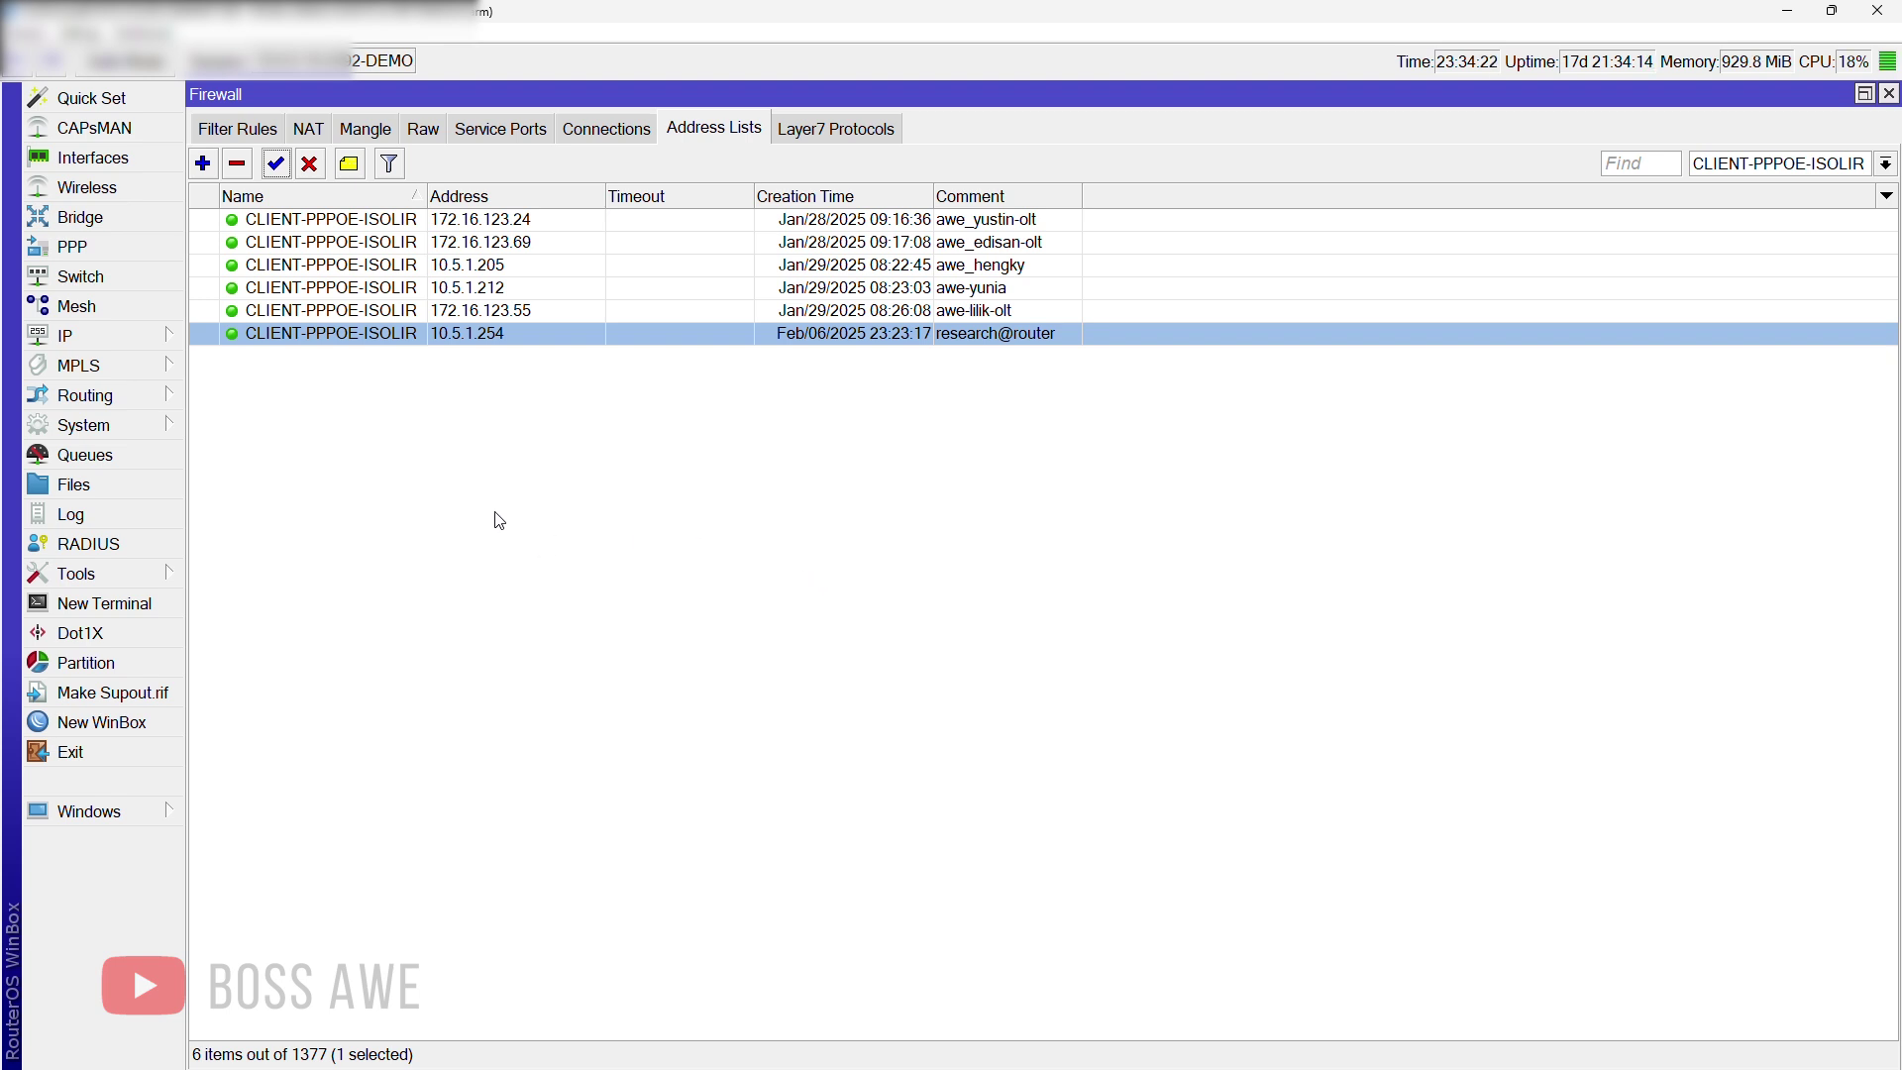
Step: Open System > Scheduler and add a new schedule named ISOLIR CLIENT
click(142, 433)
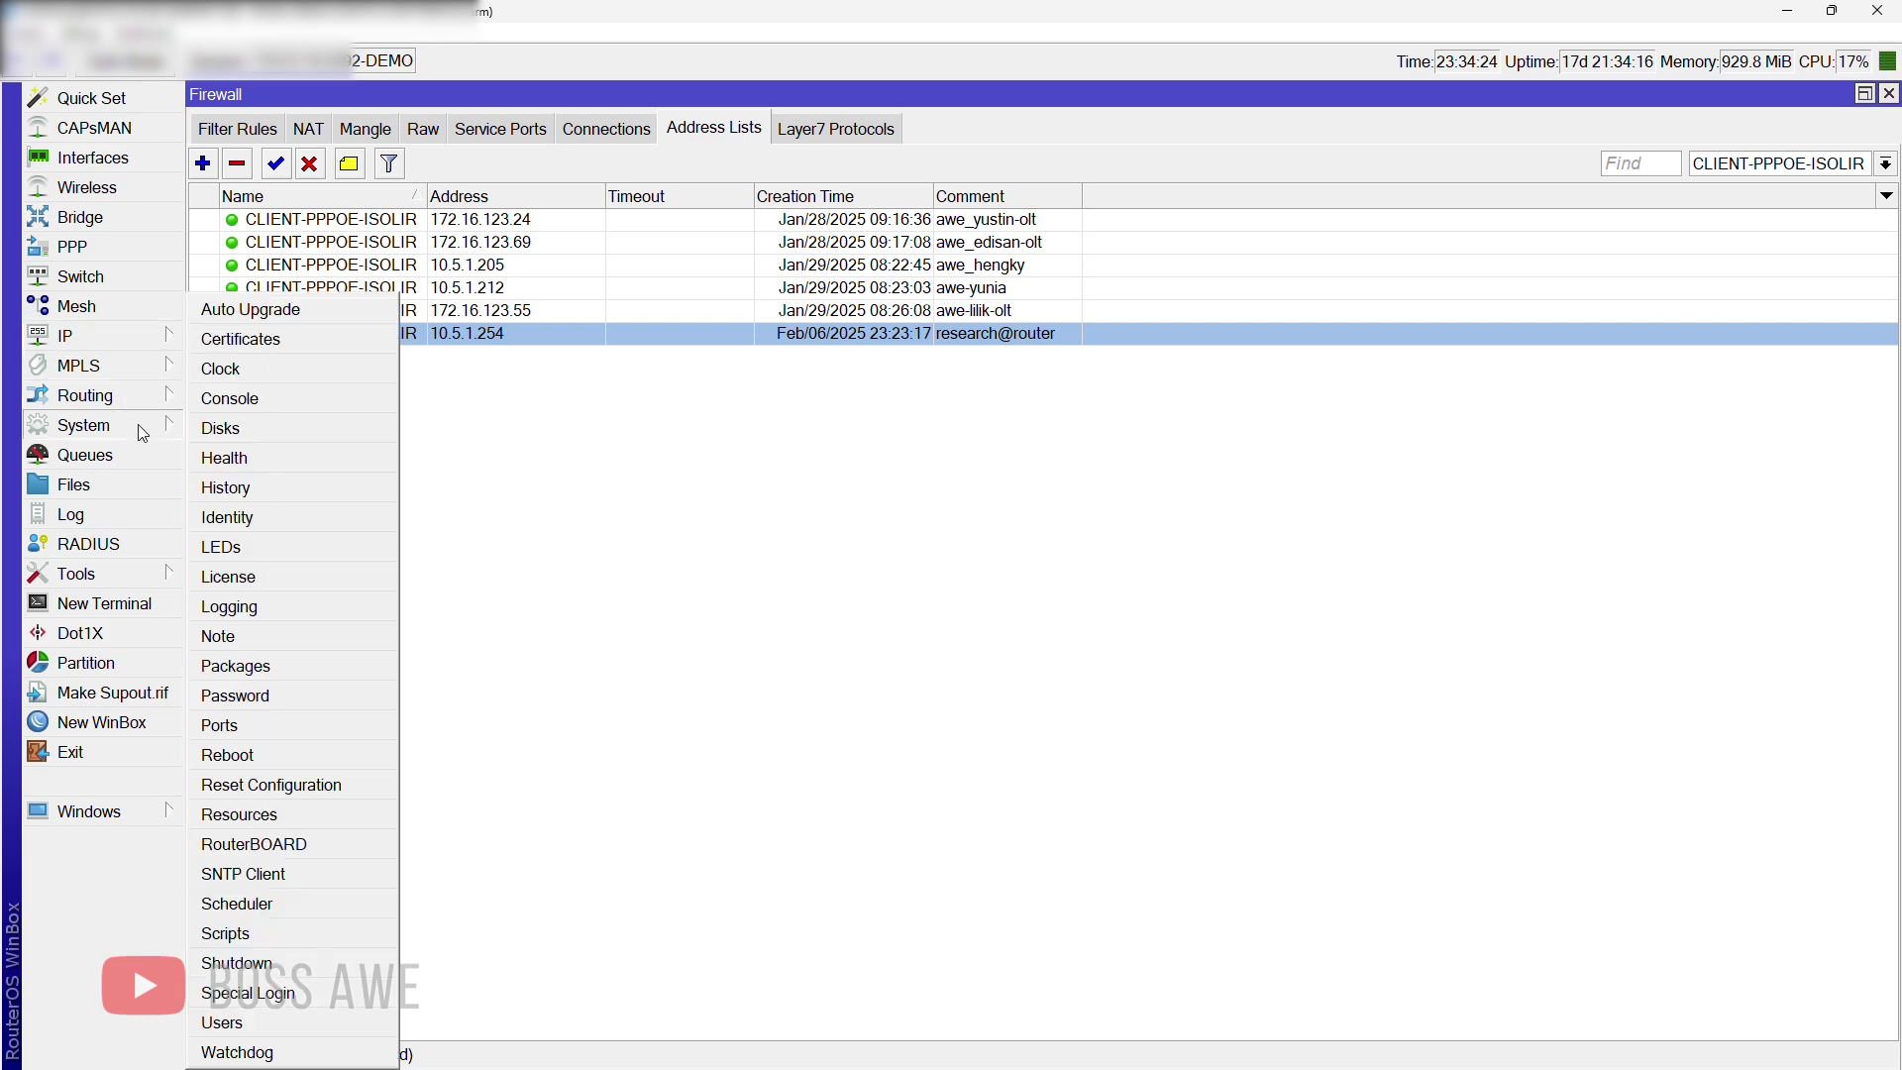
click(277, 901)
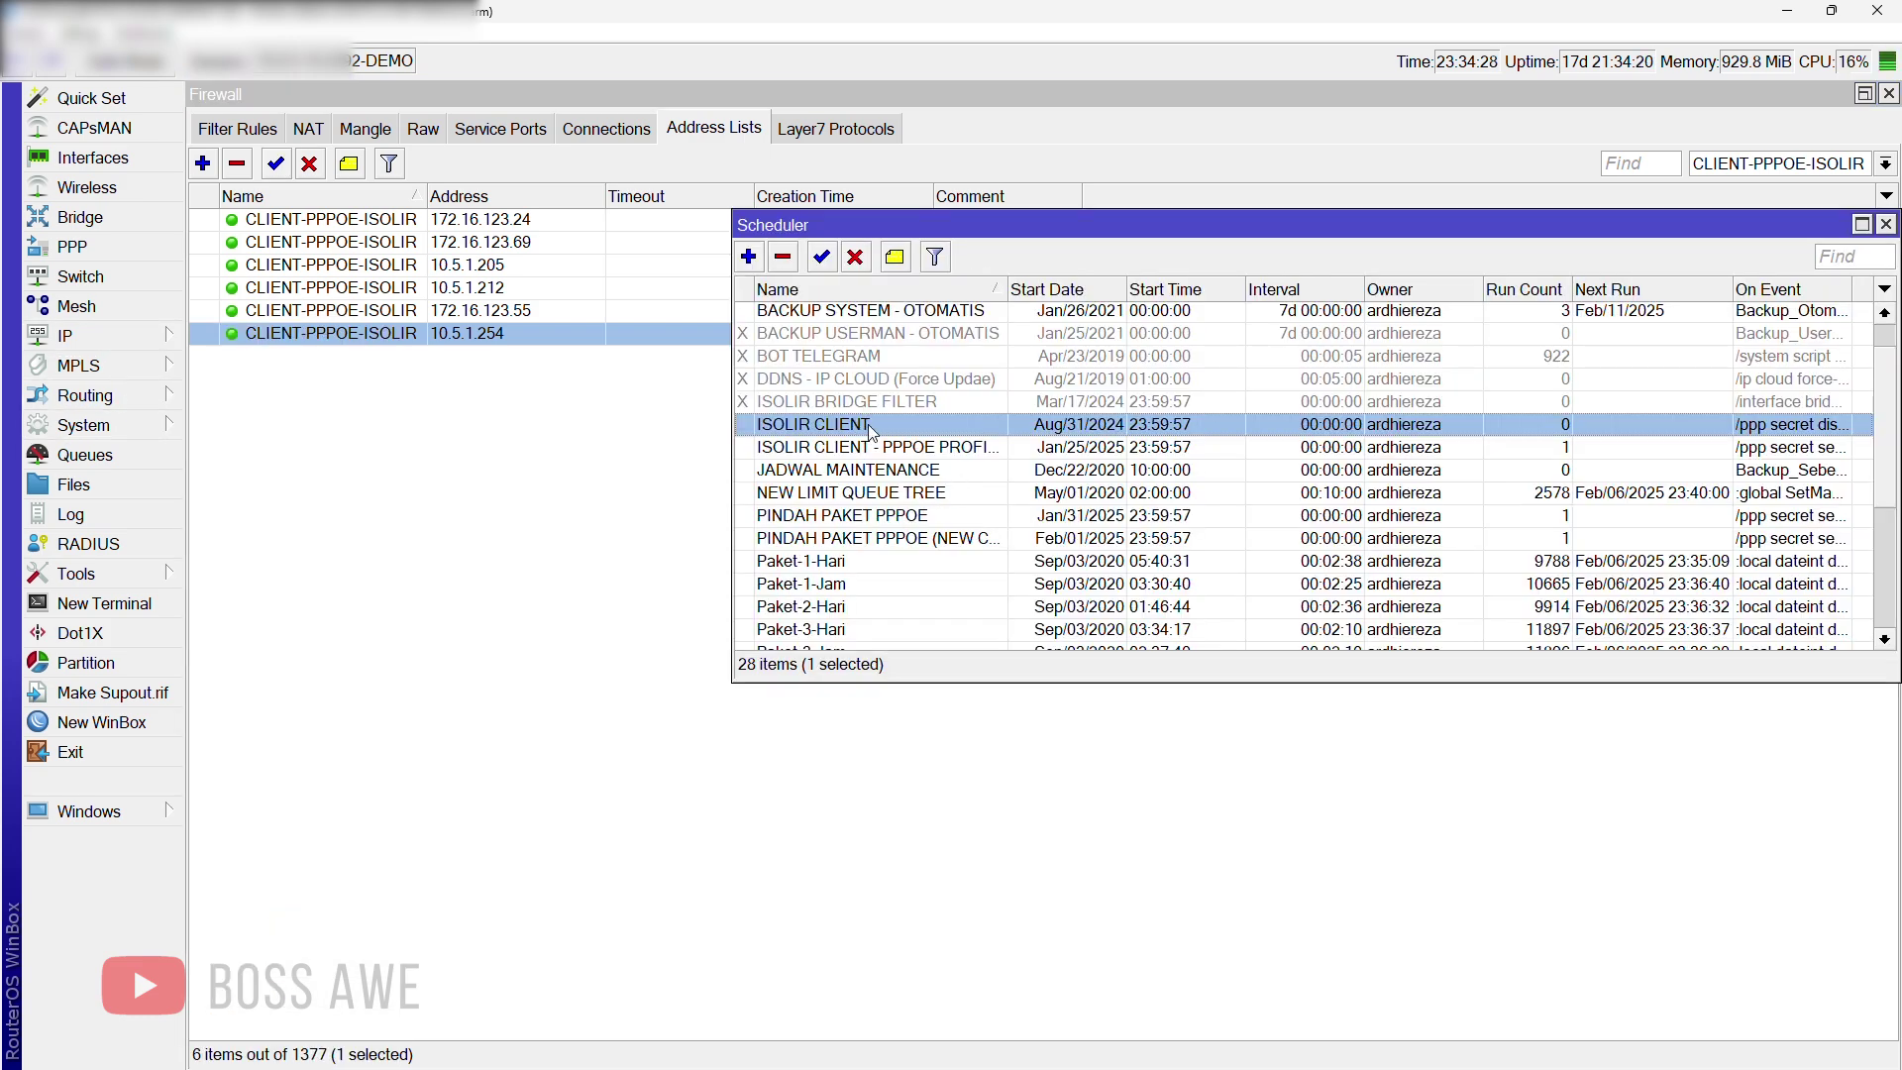
click(748, 256)
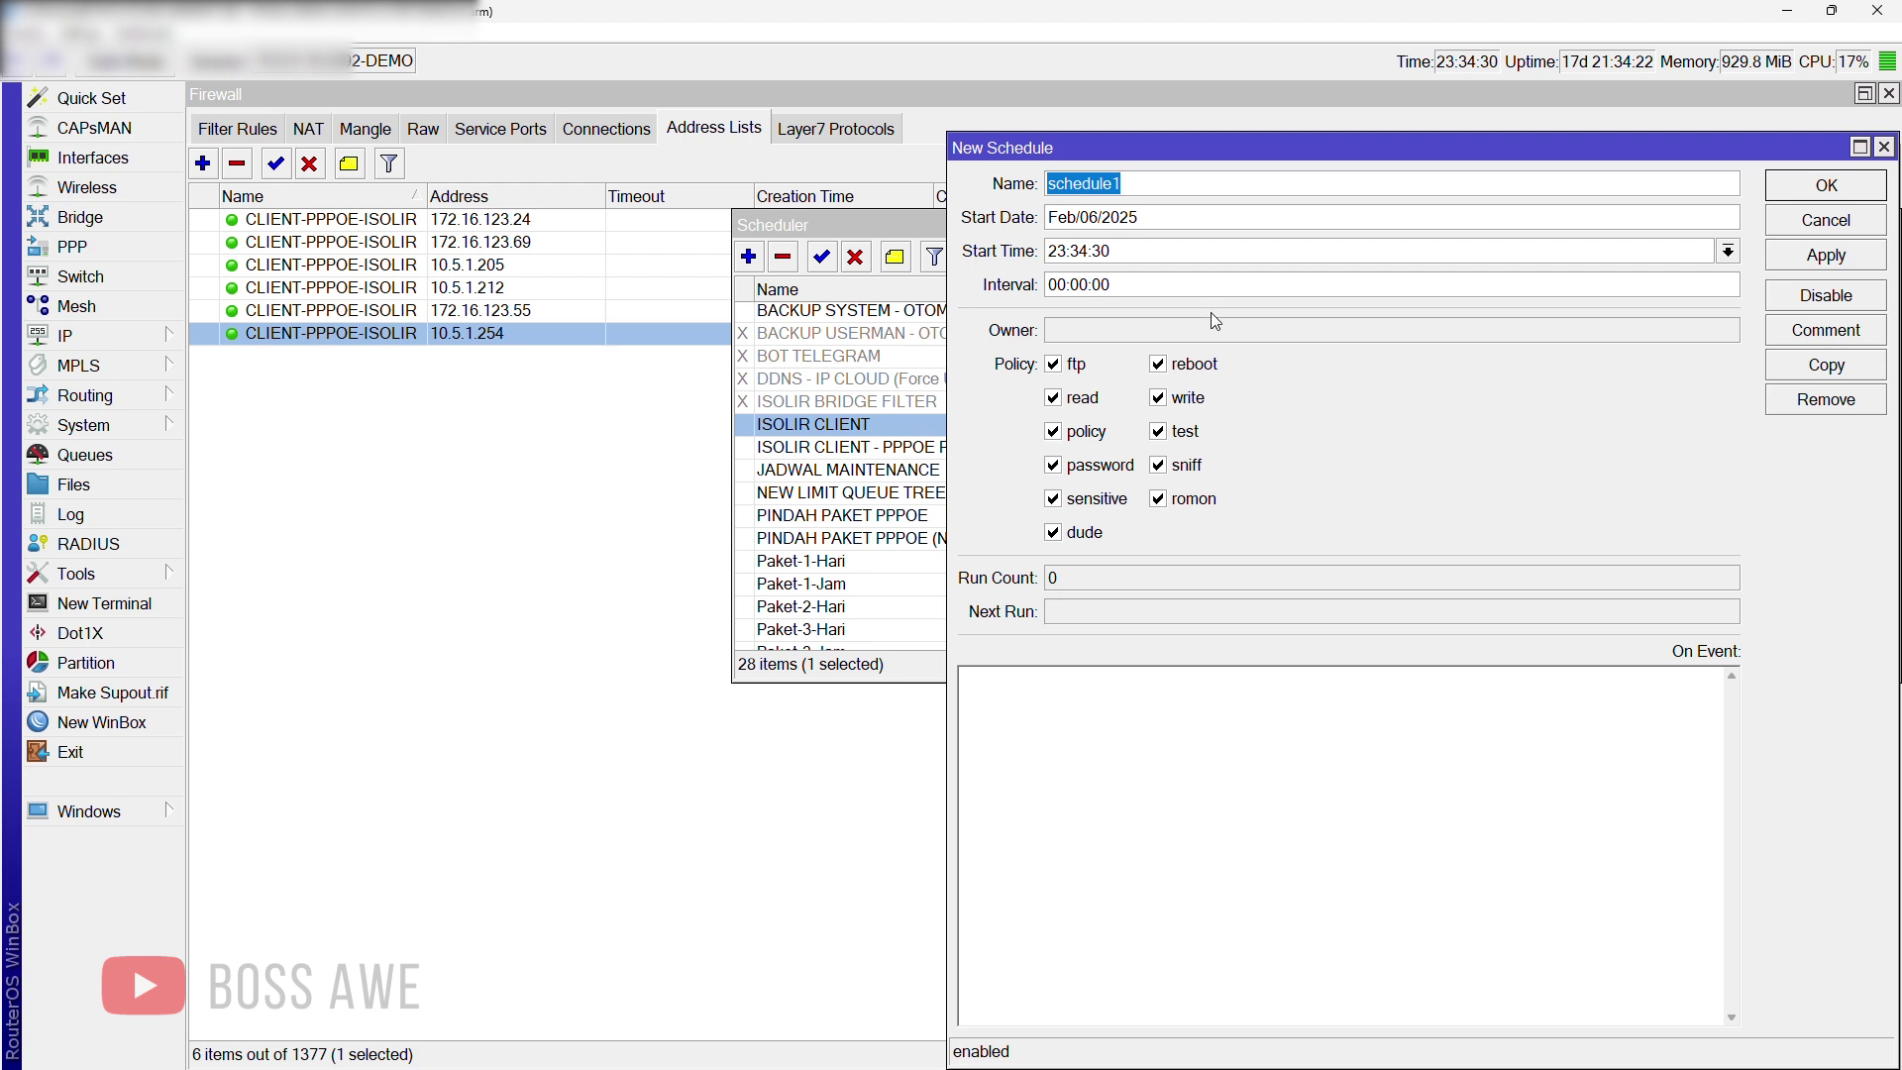
text(ISO)
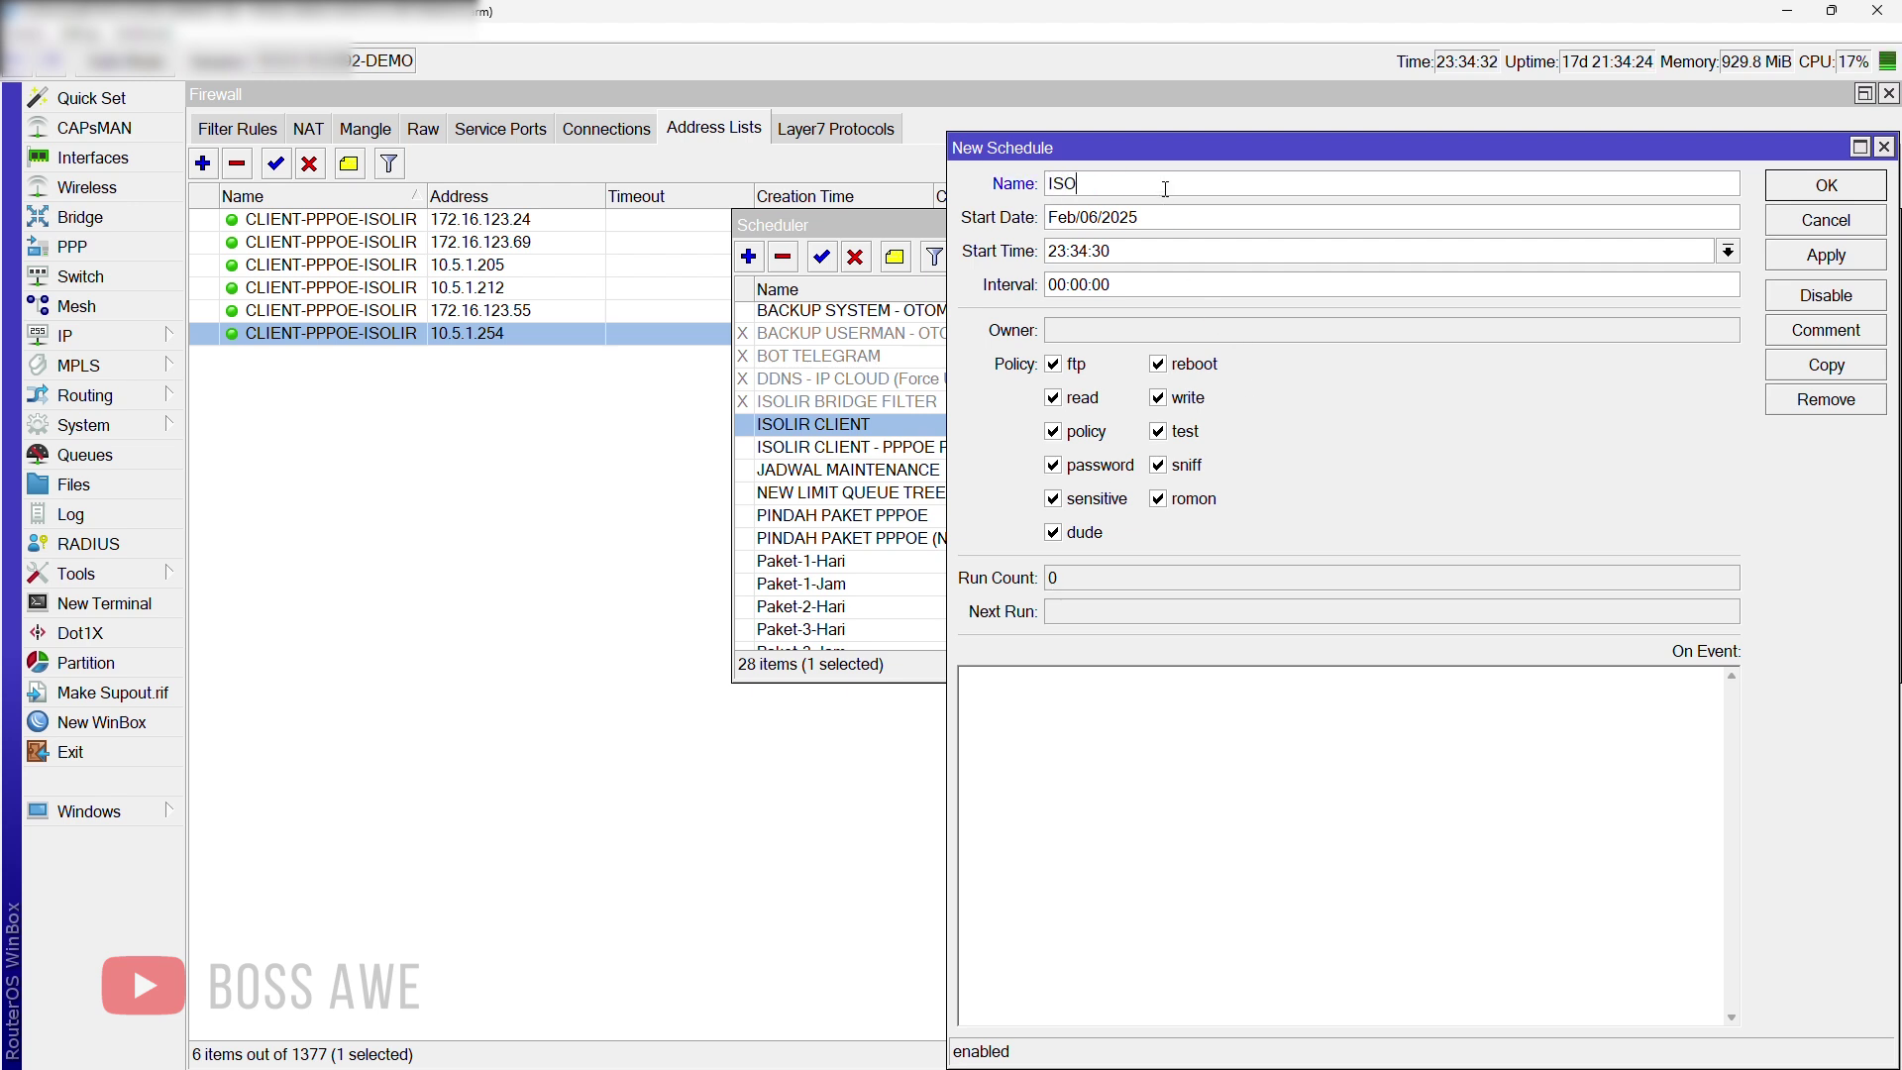
text(LIR CLIENT)
Step: Set the start date to Feb/20/2025 and start time to 23:59:57
drag(1088, 249, 1083, 214)
text(20)
double_click(1080, 251)
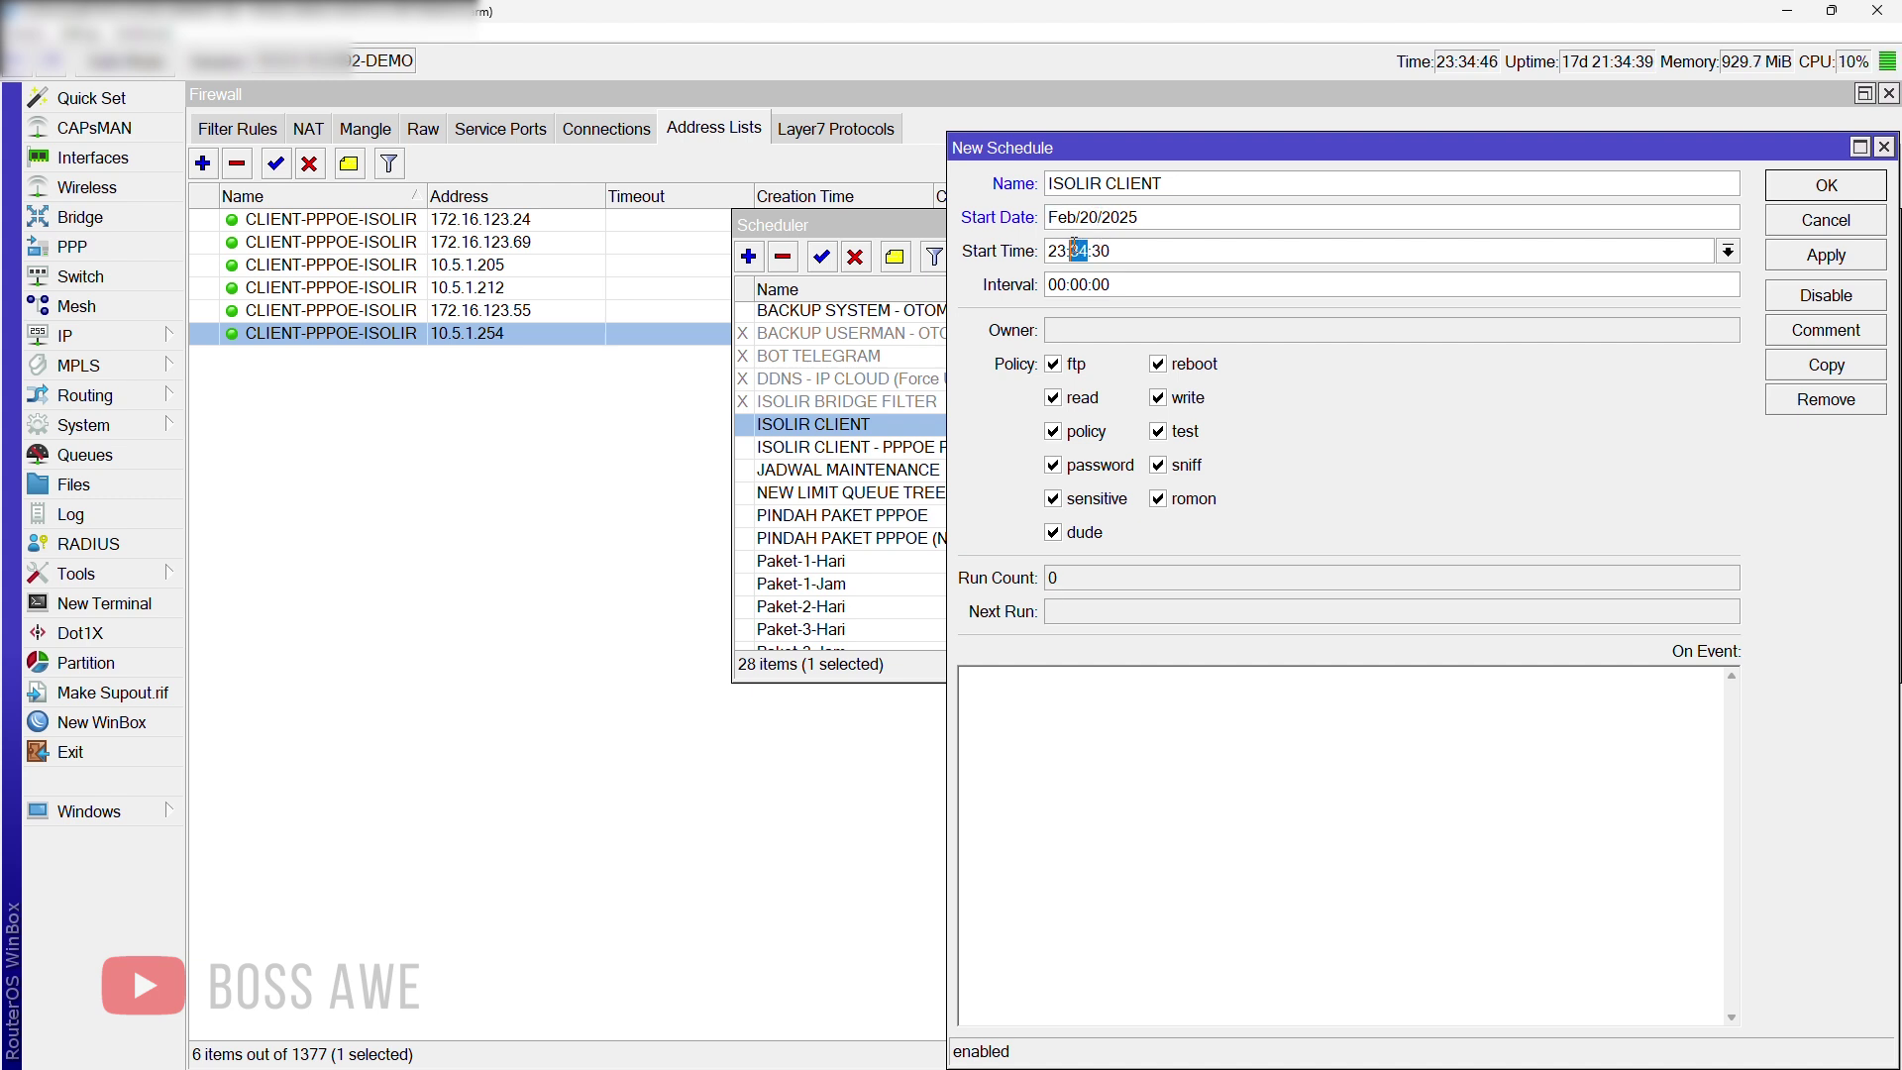
text(59)
double_click(1100, 251)
text(57)
click(1091, 742)
Step: Write the On Event script /ip firewall address-list enable [find comment="research@router"]
text(IP FIR)
key(BackSpace)
key(BackSpace)
key(BackSpace)
key(BackSpace)
key(BackSpace)
key(BackSpace)
text(ip firewall addre)
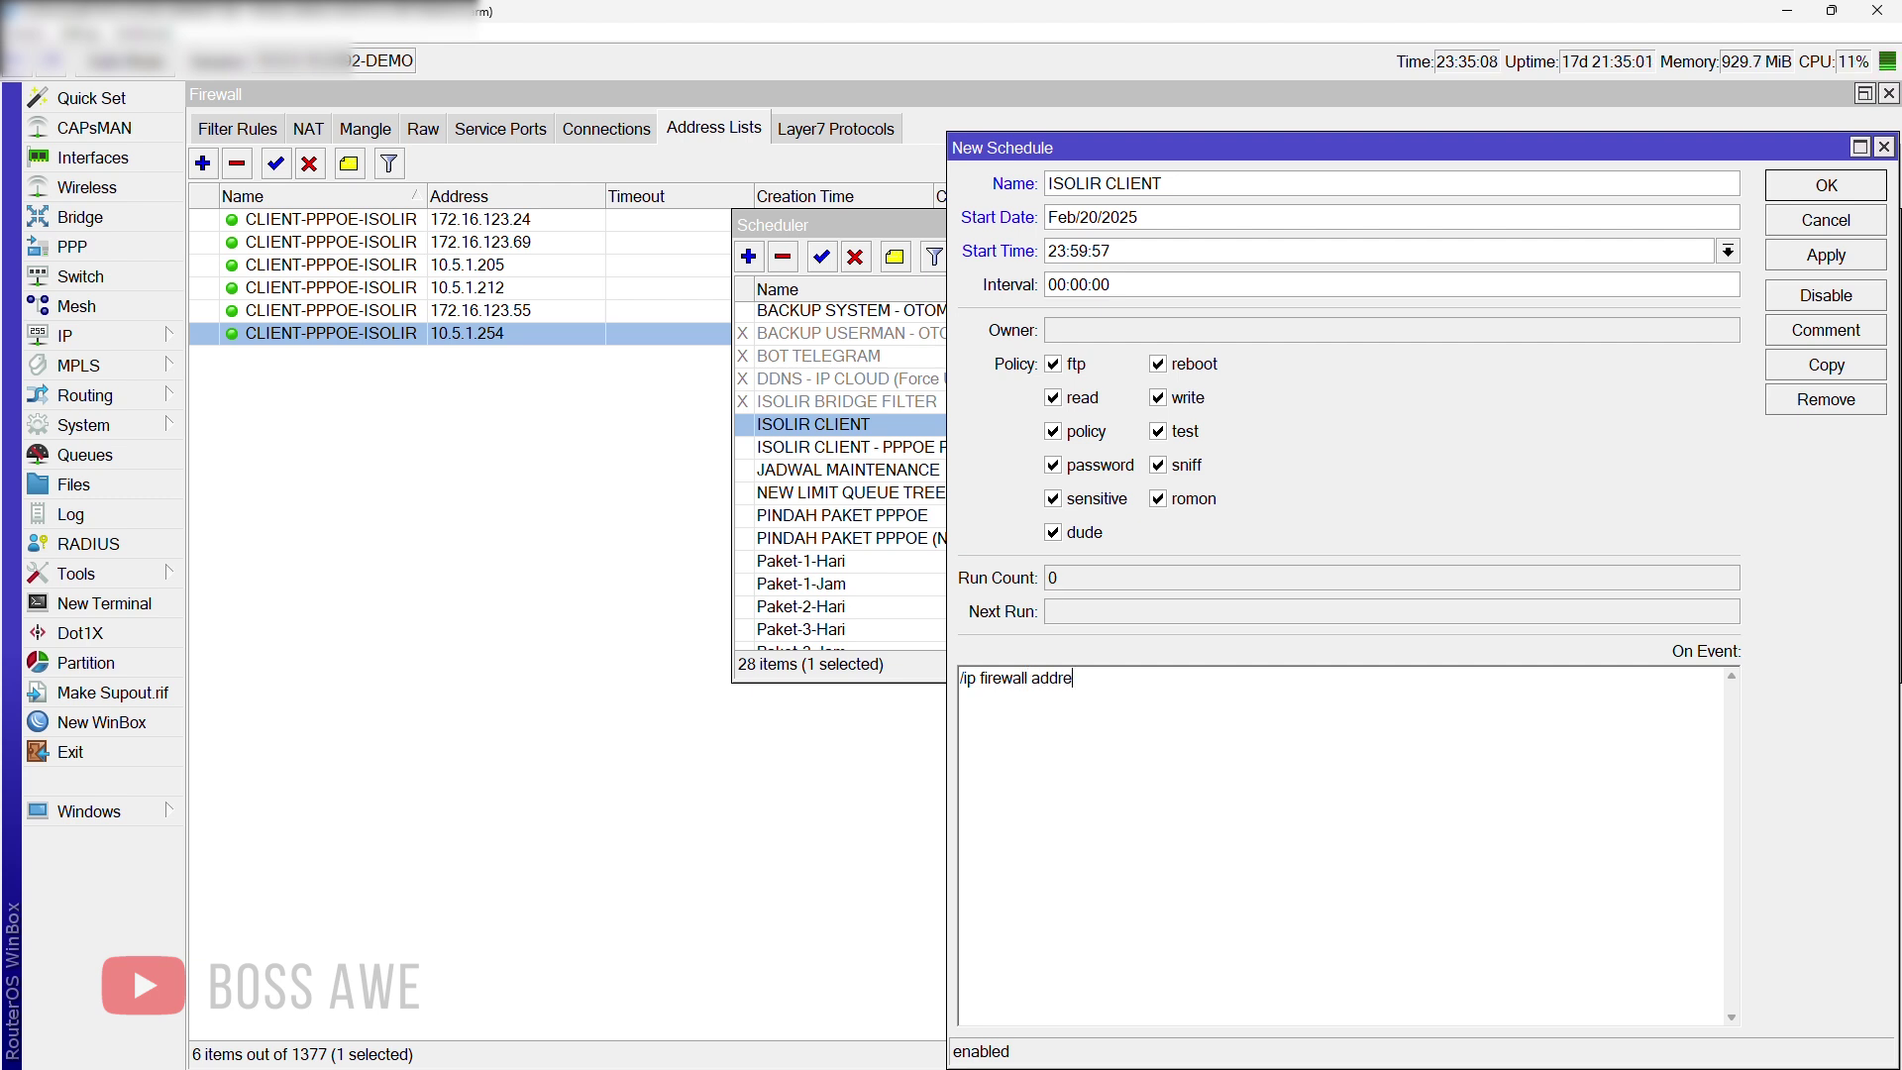
text(ss-list enable [find comm)
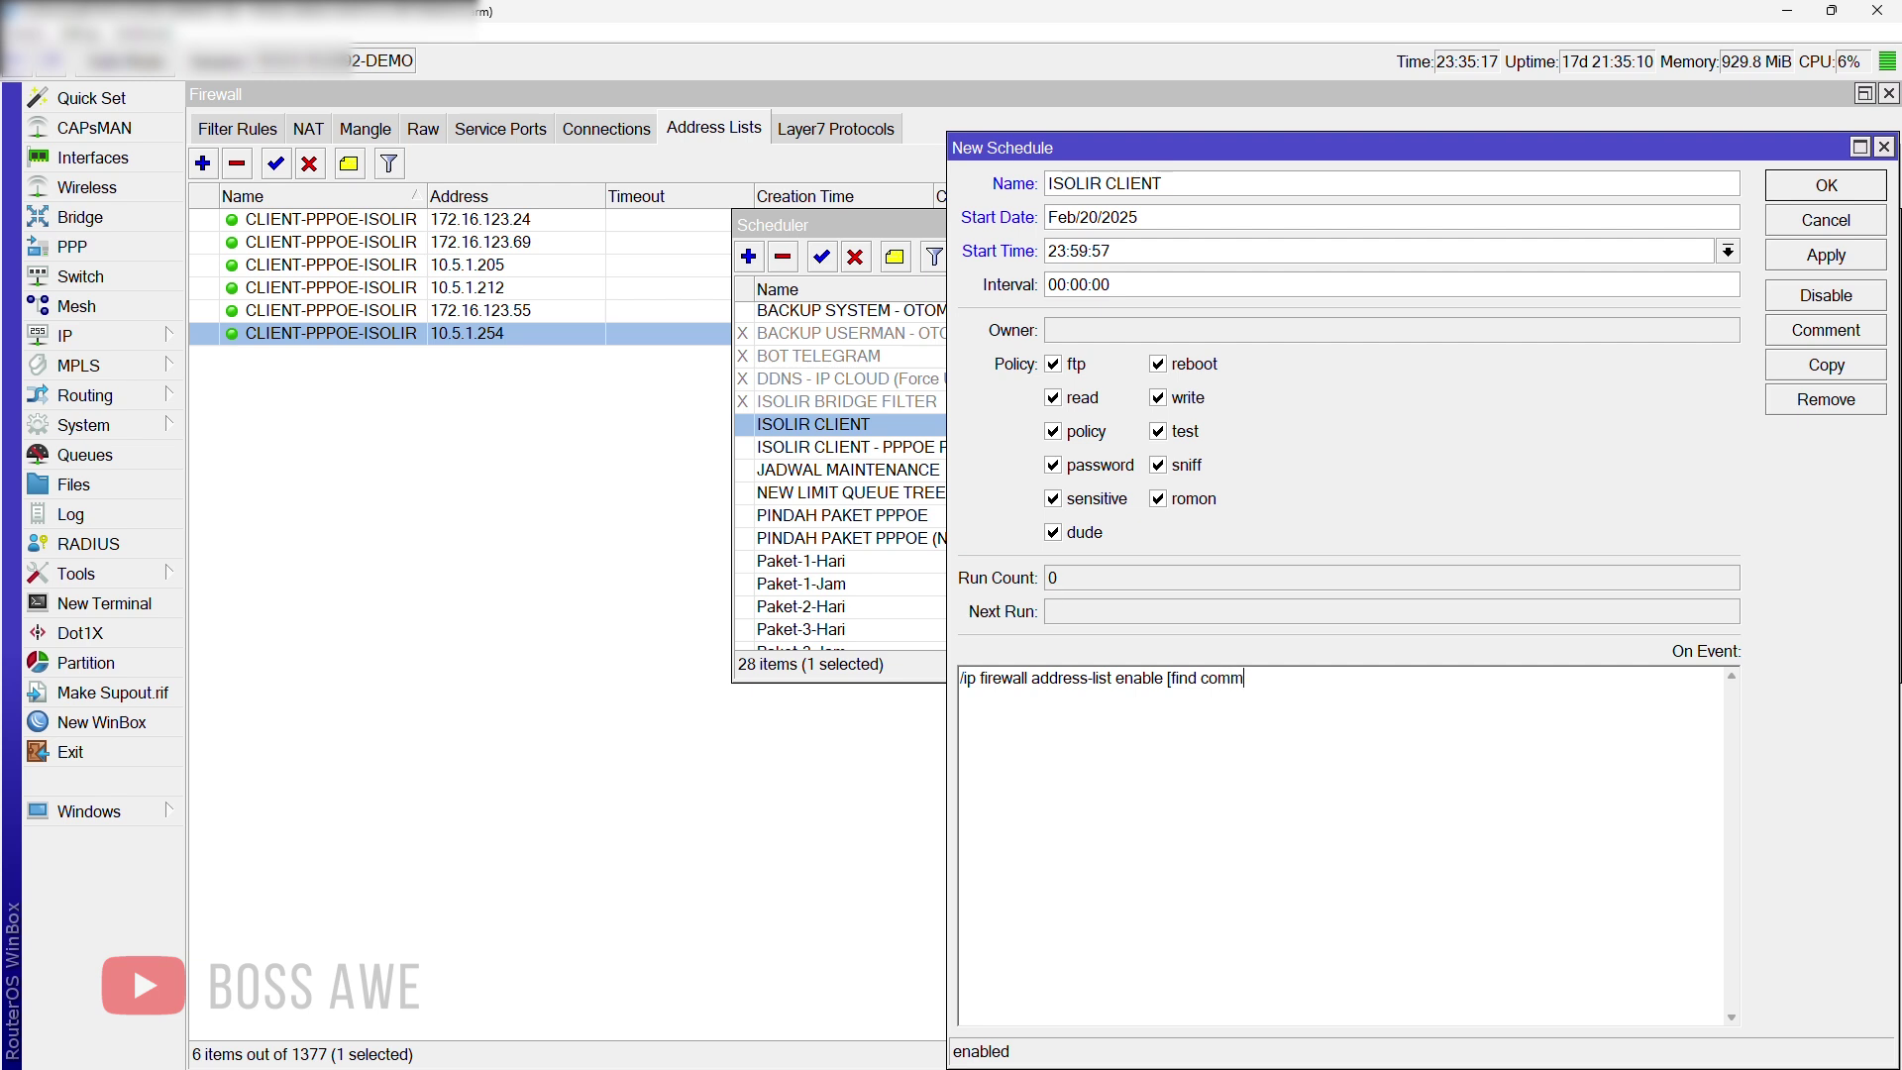
text(ent=)
text(research@r)
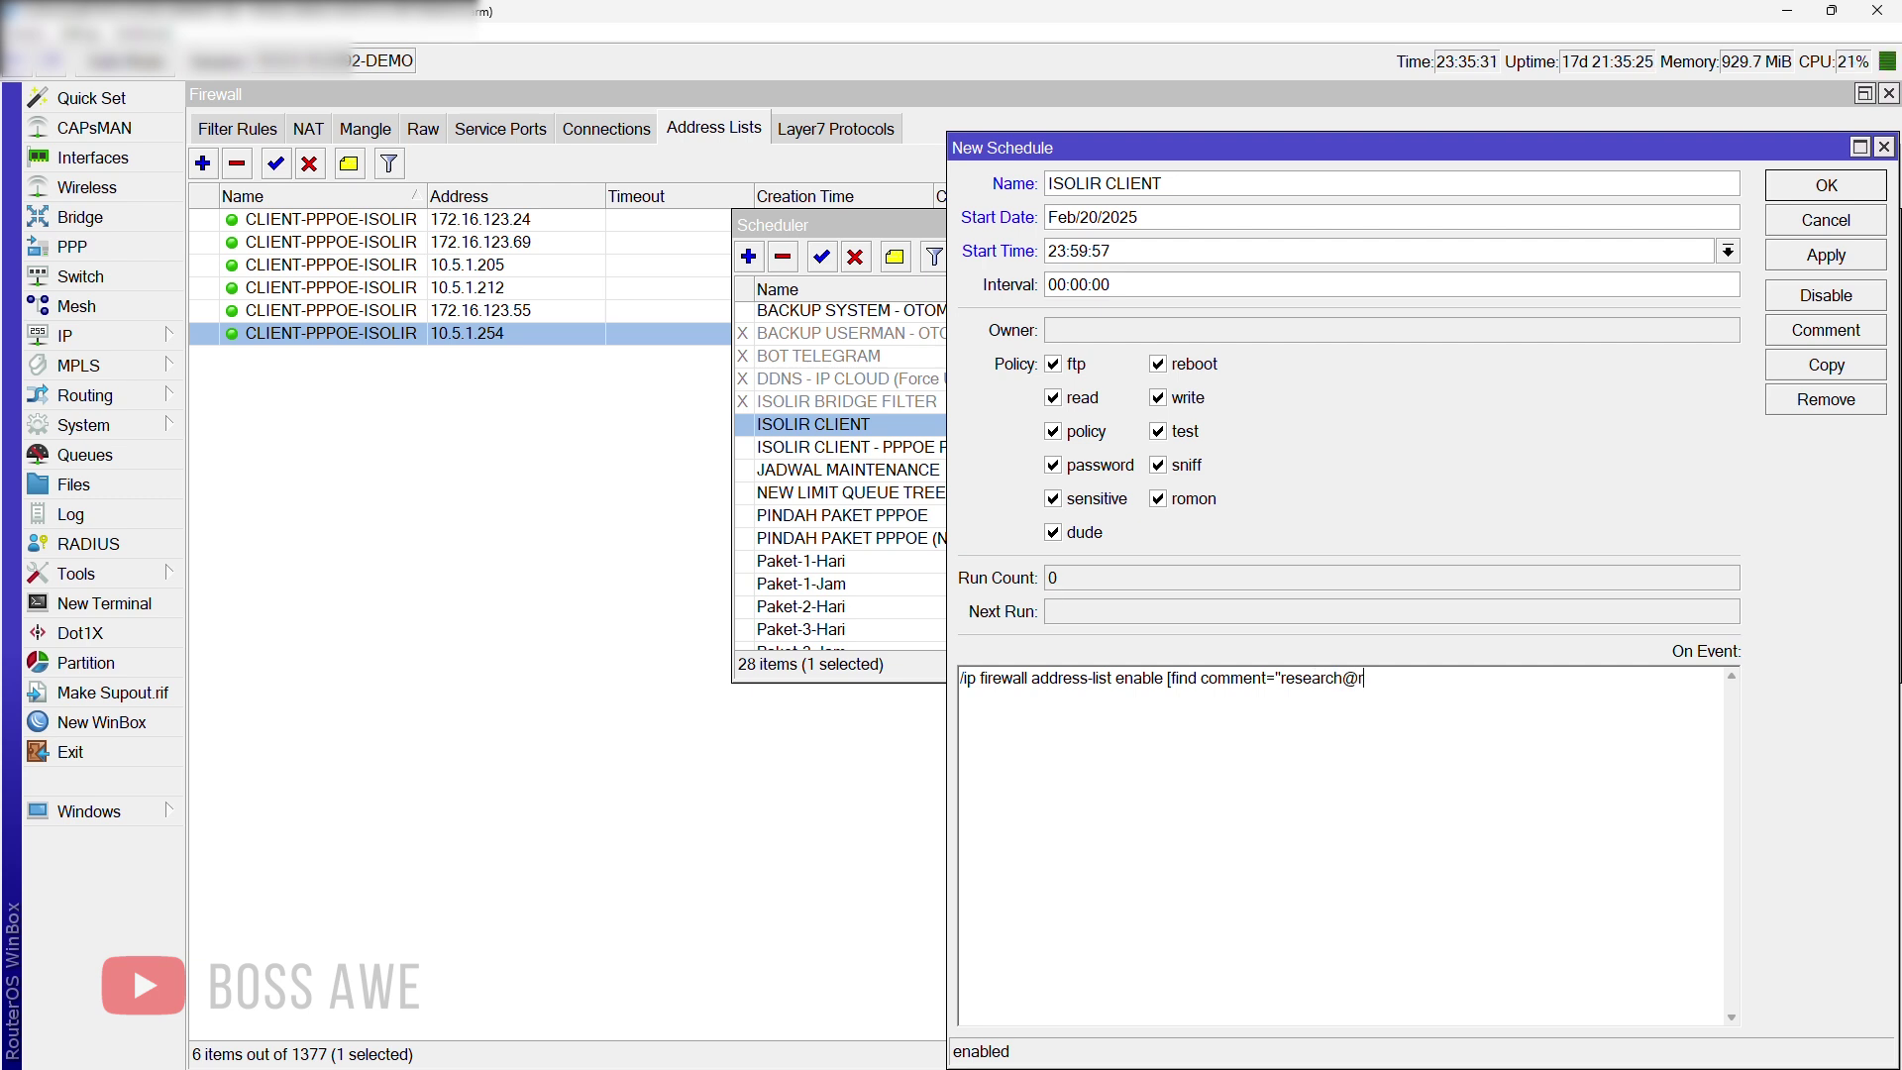
text(outer"])
Step: Change the start time to 23:30:00 and try saving, dismissing the duplicate-name error
double_click(1079, 251)
text(35)
double_click(1082, 250)
text(30)
double_click(1101, 251)
text(00)
click(1834, 260)
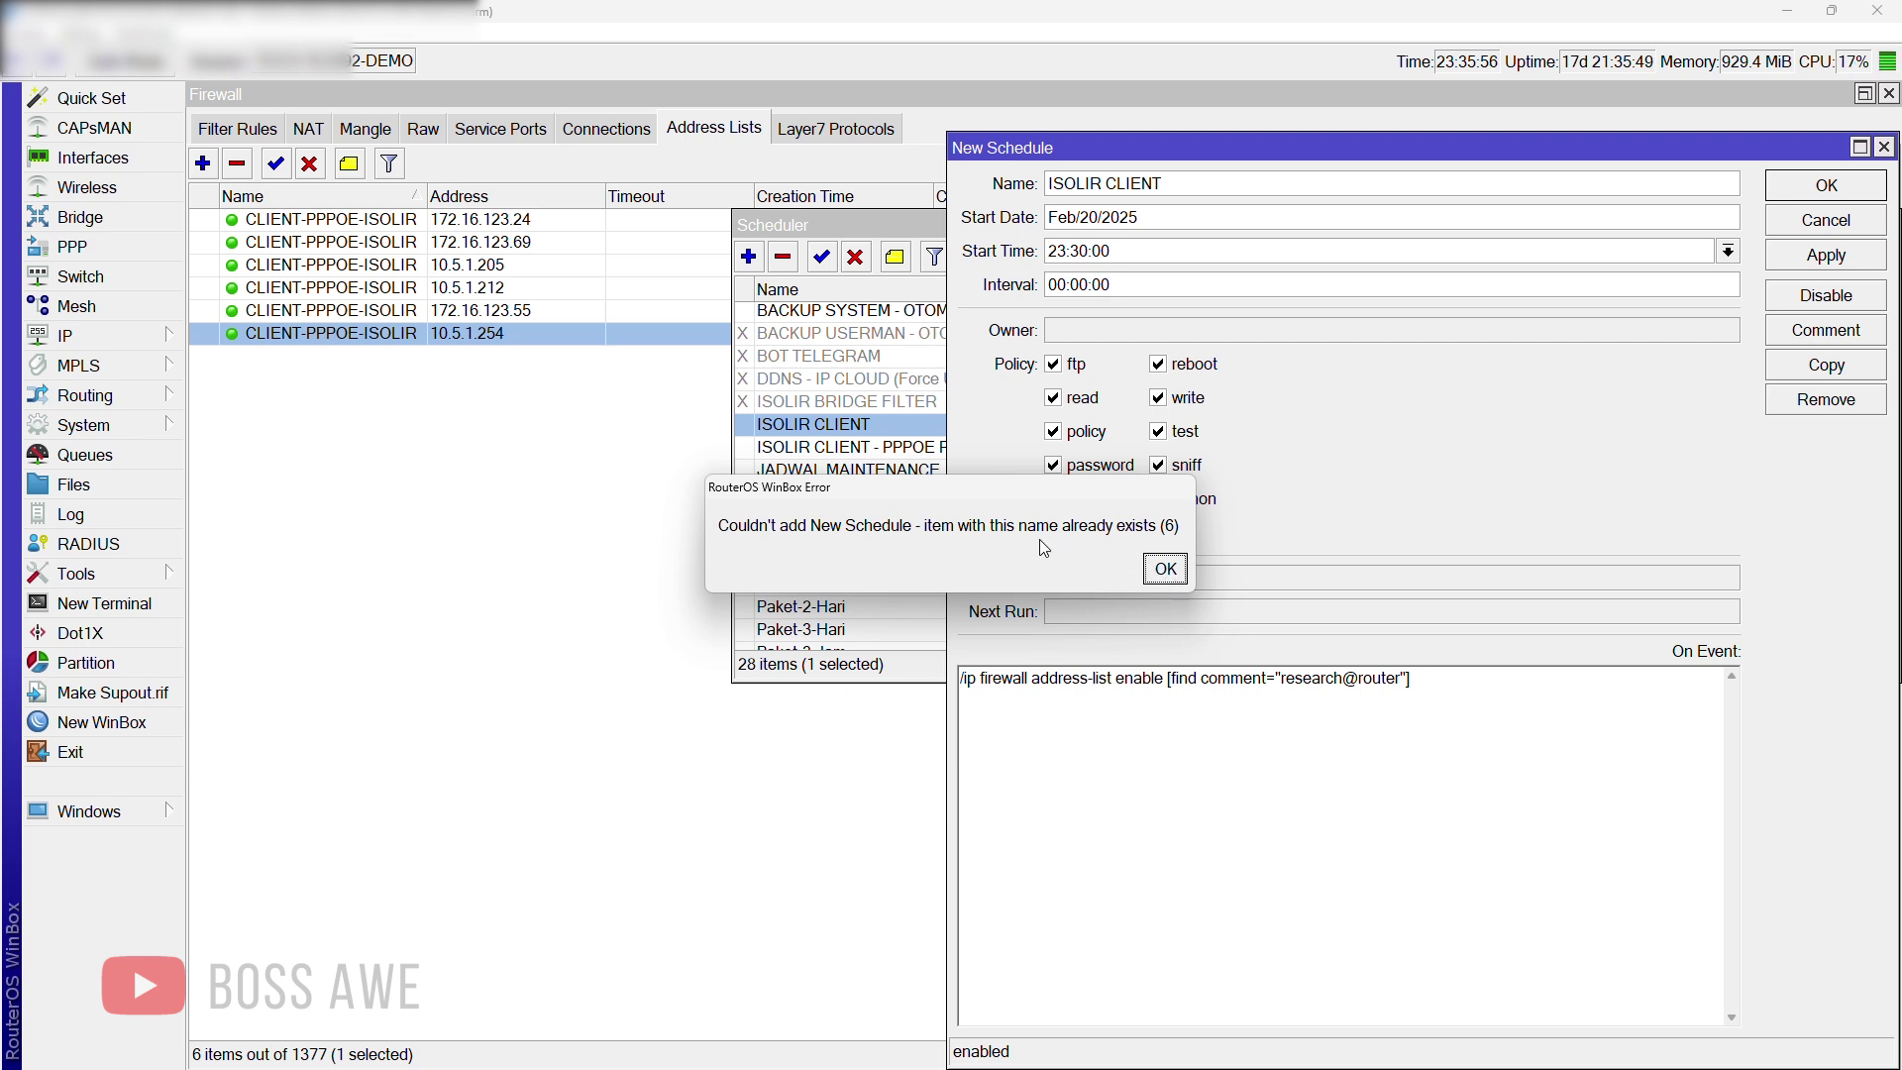
click(1165, 571)
Step: Rename the schedule ISOLIR CLIENT-RND, set start time 23:36:30, and save it
click(1182, 182)
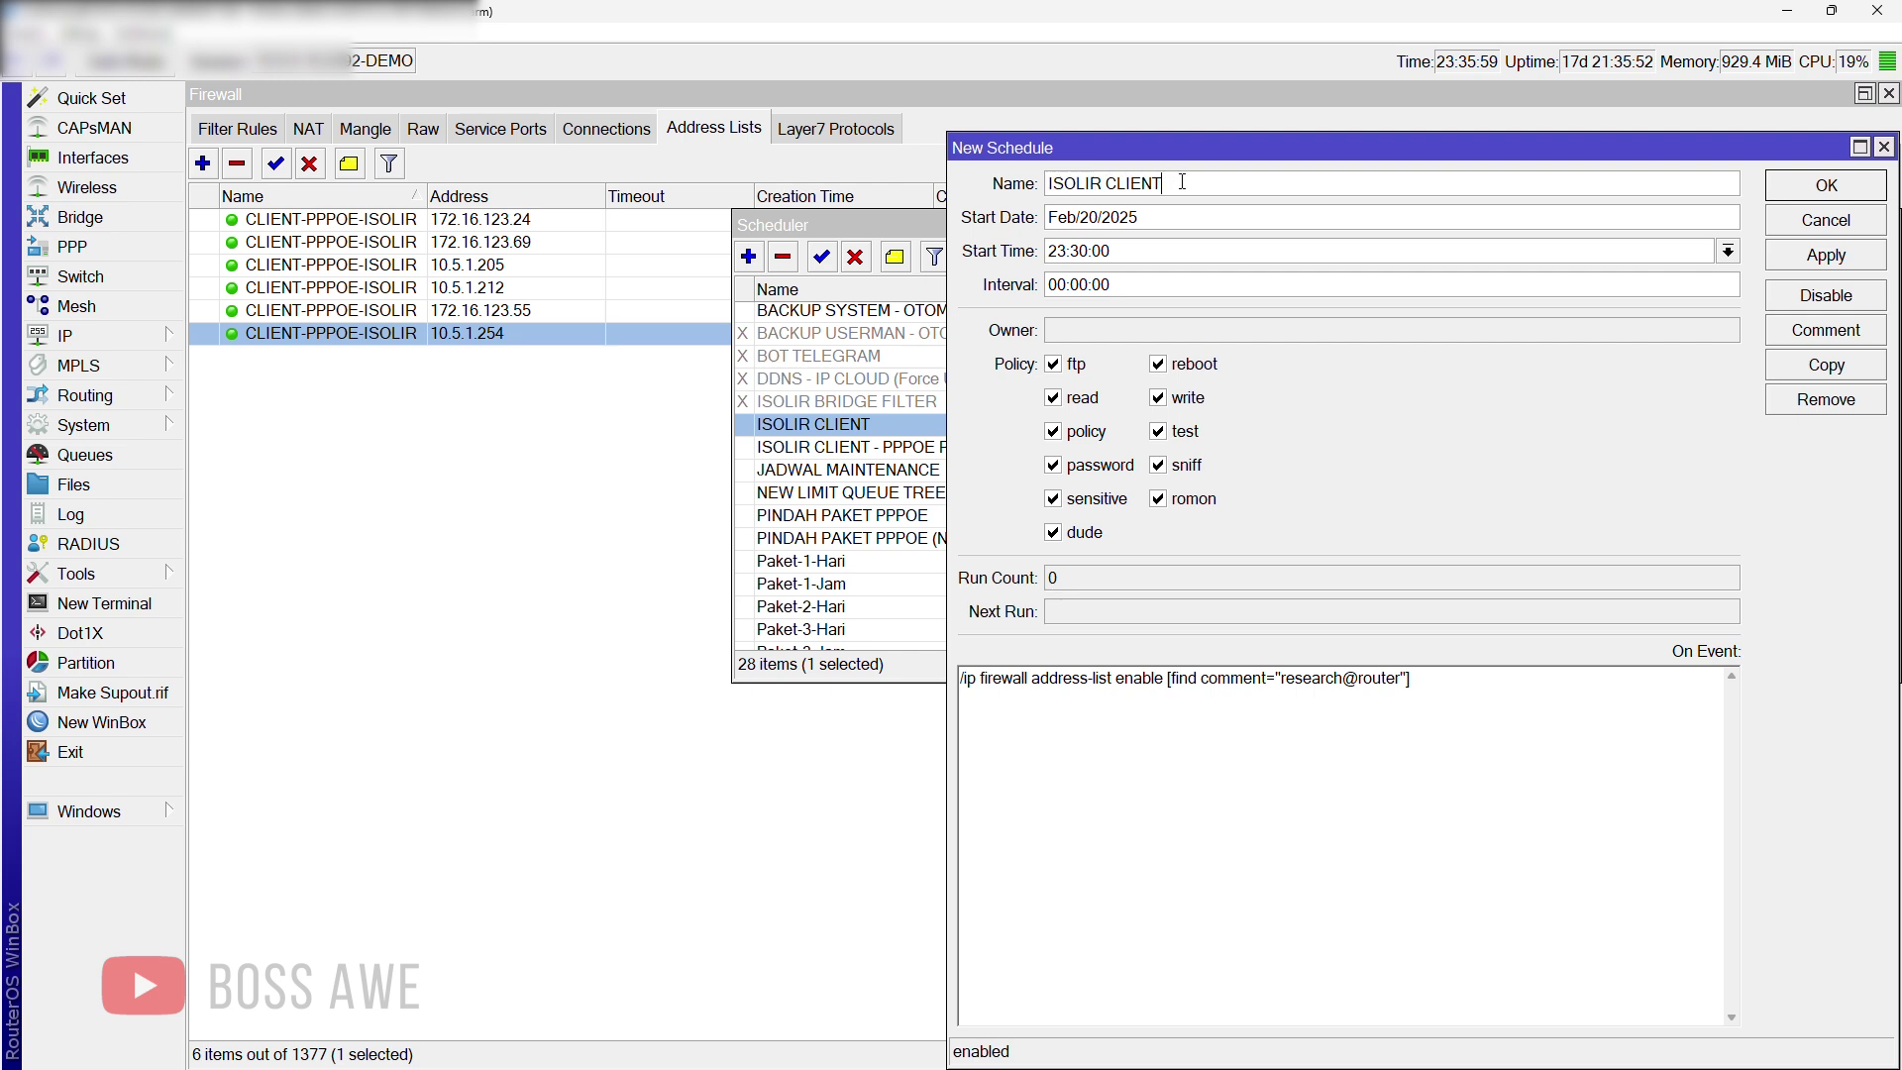
text(-RND)
drag(1086, 251, 1079, 251)
text(6)
drag(1103, 251, 1095, 250)
text(3)
click(1801, 263)
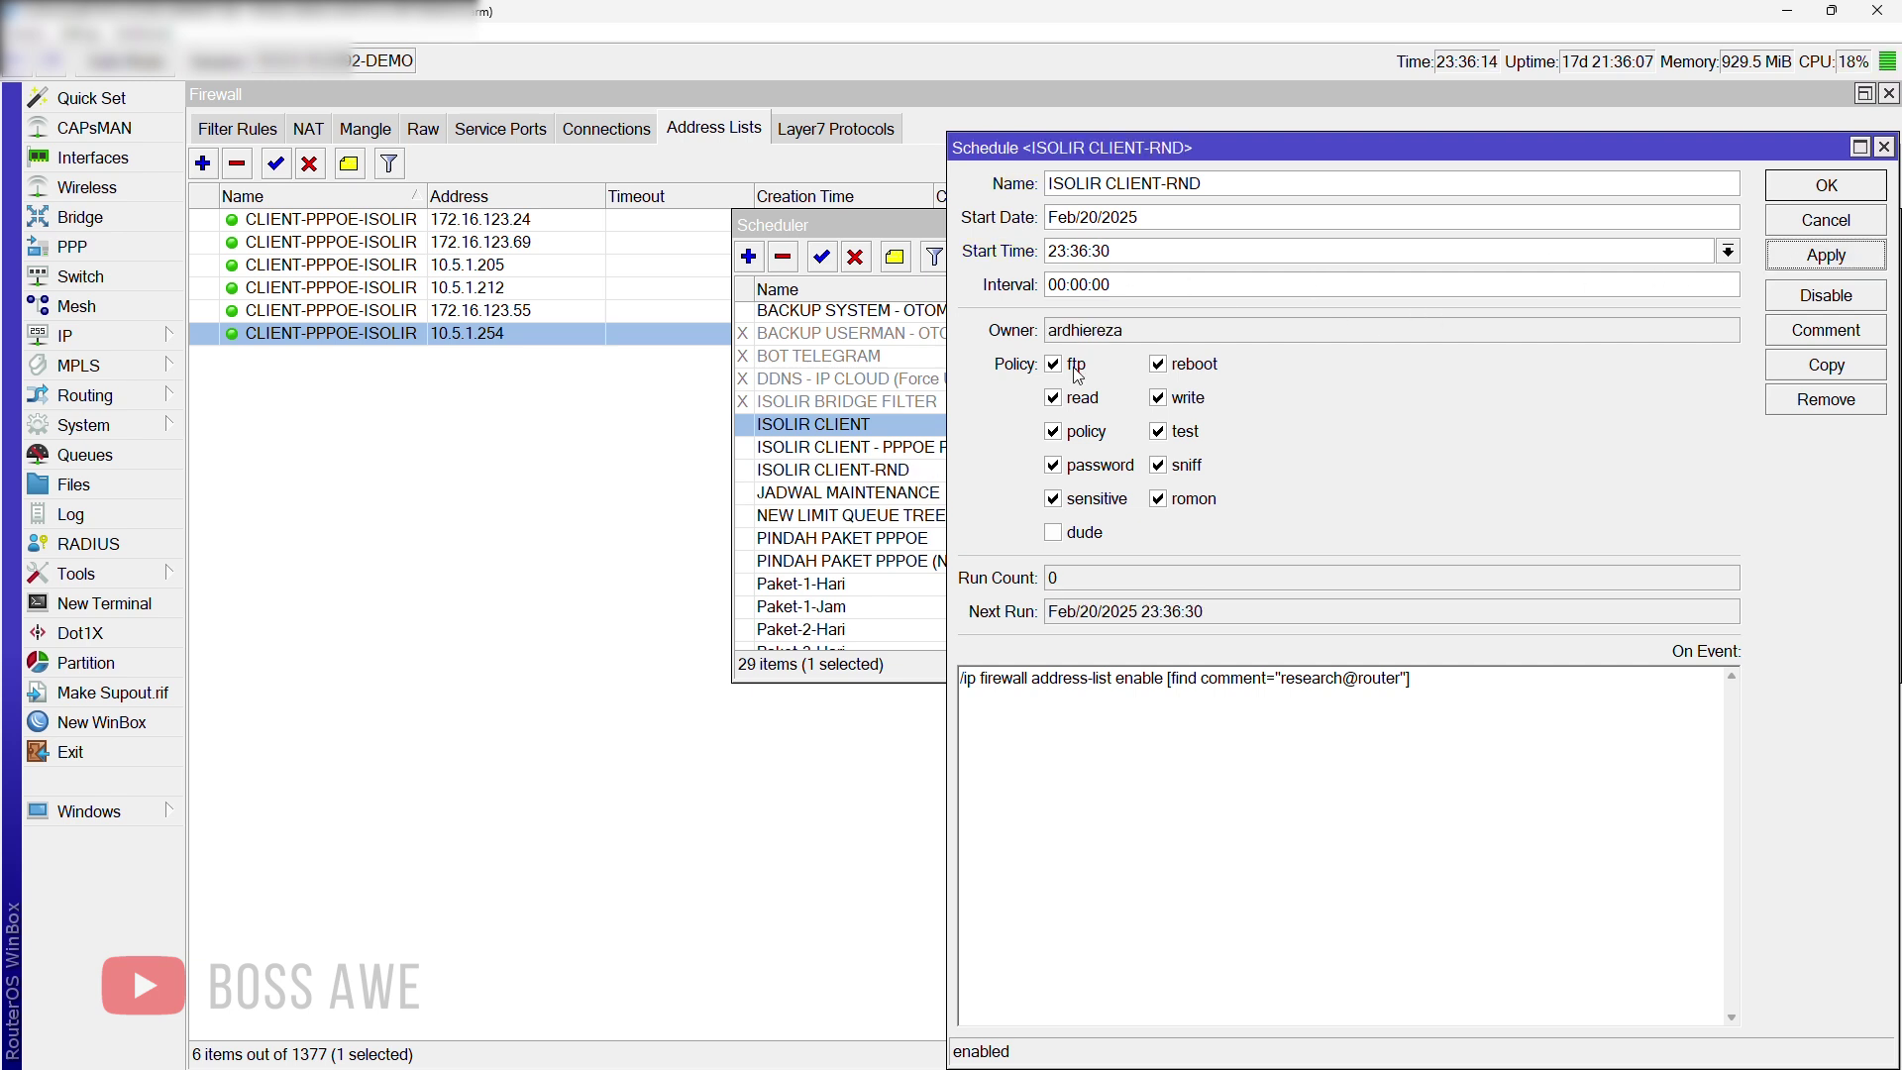
Step: Disable the research@router 10.5.1.254 address-list entry and open the ISOLIR CLIENT-RND schedule
click(404, 341)
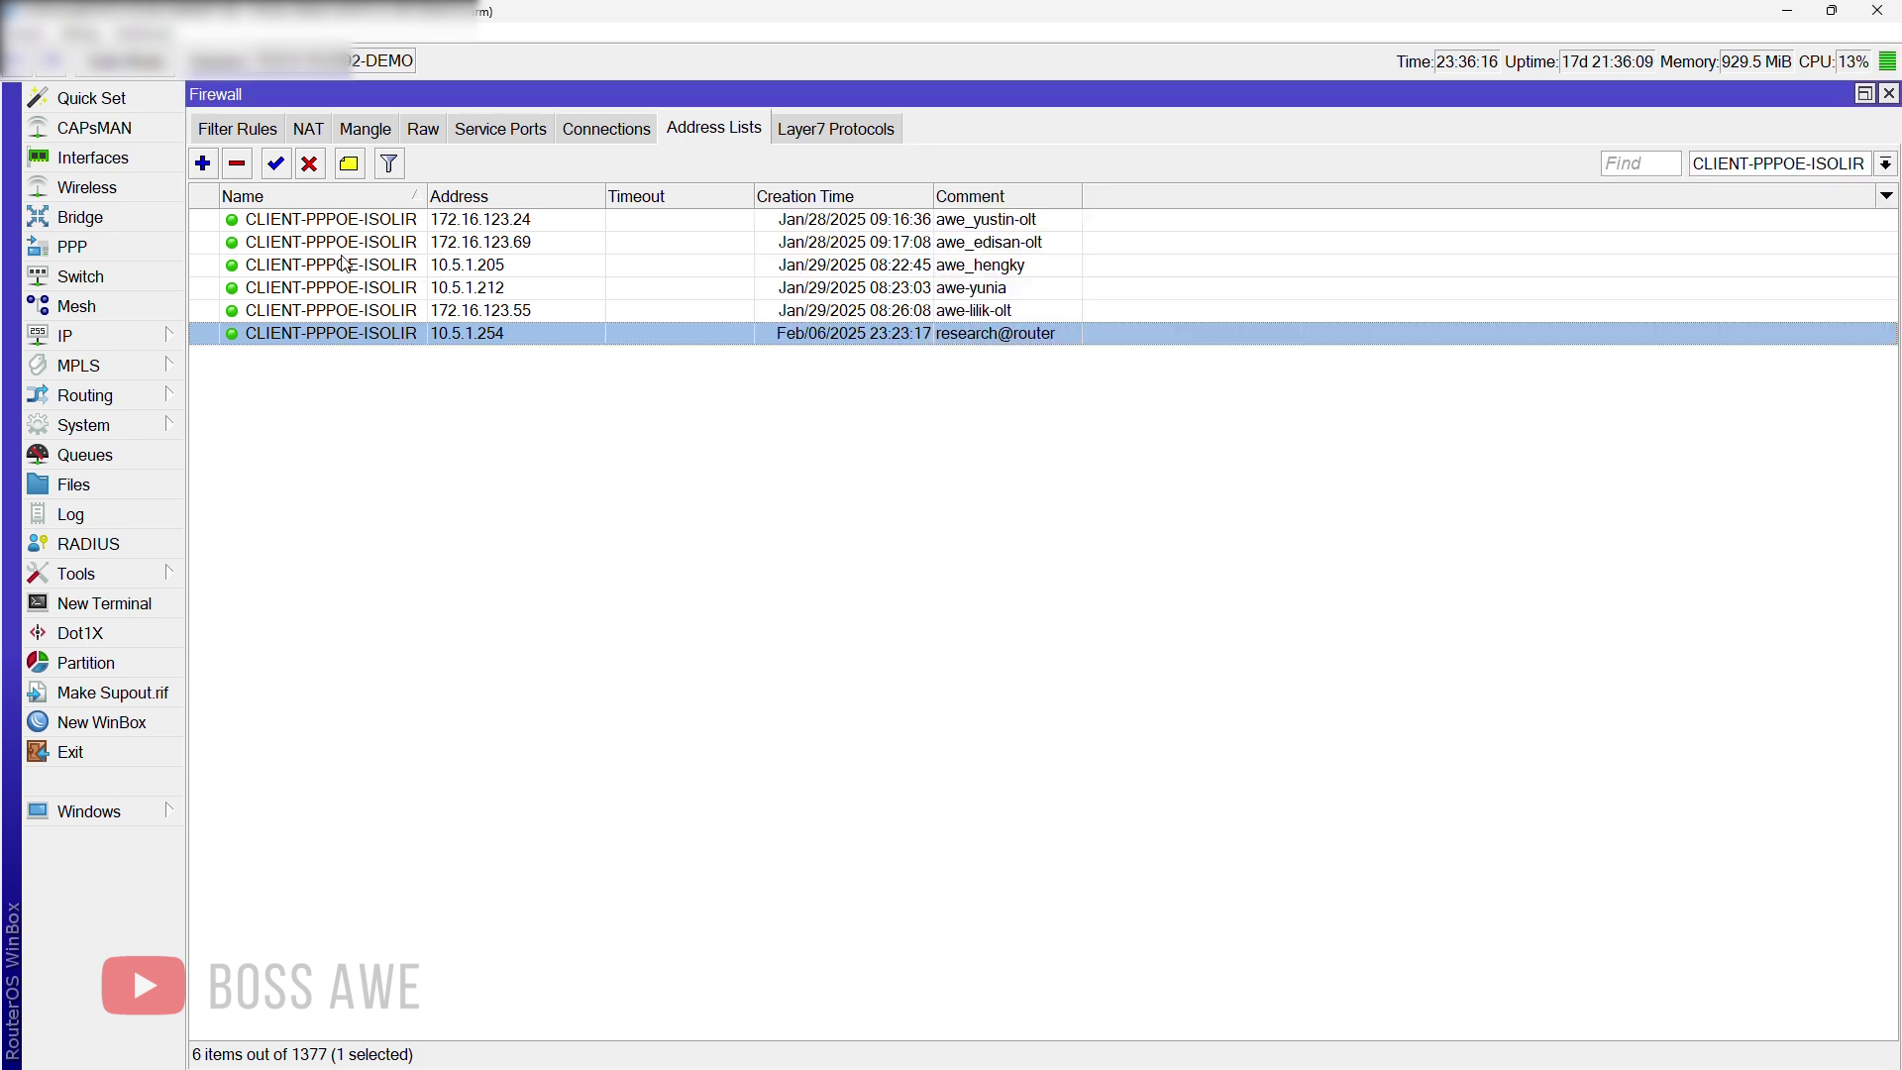
click(312, 165)
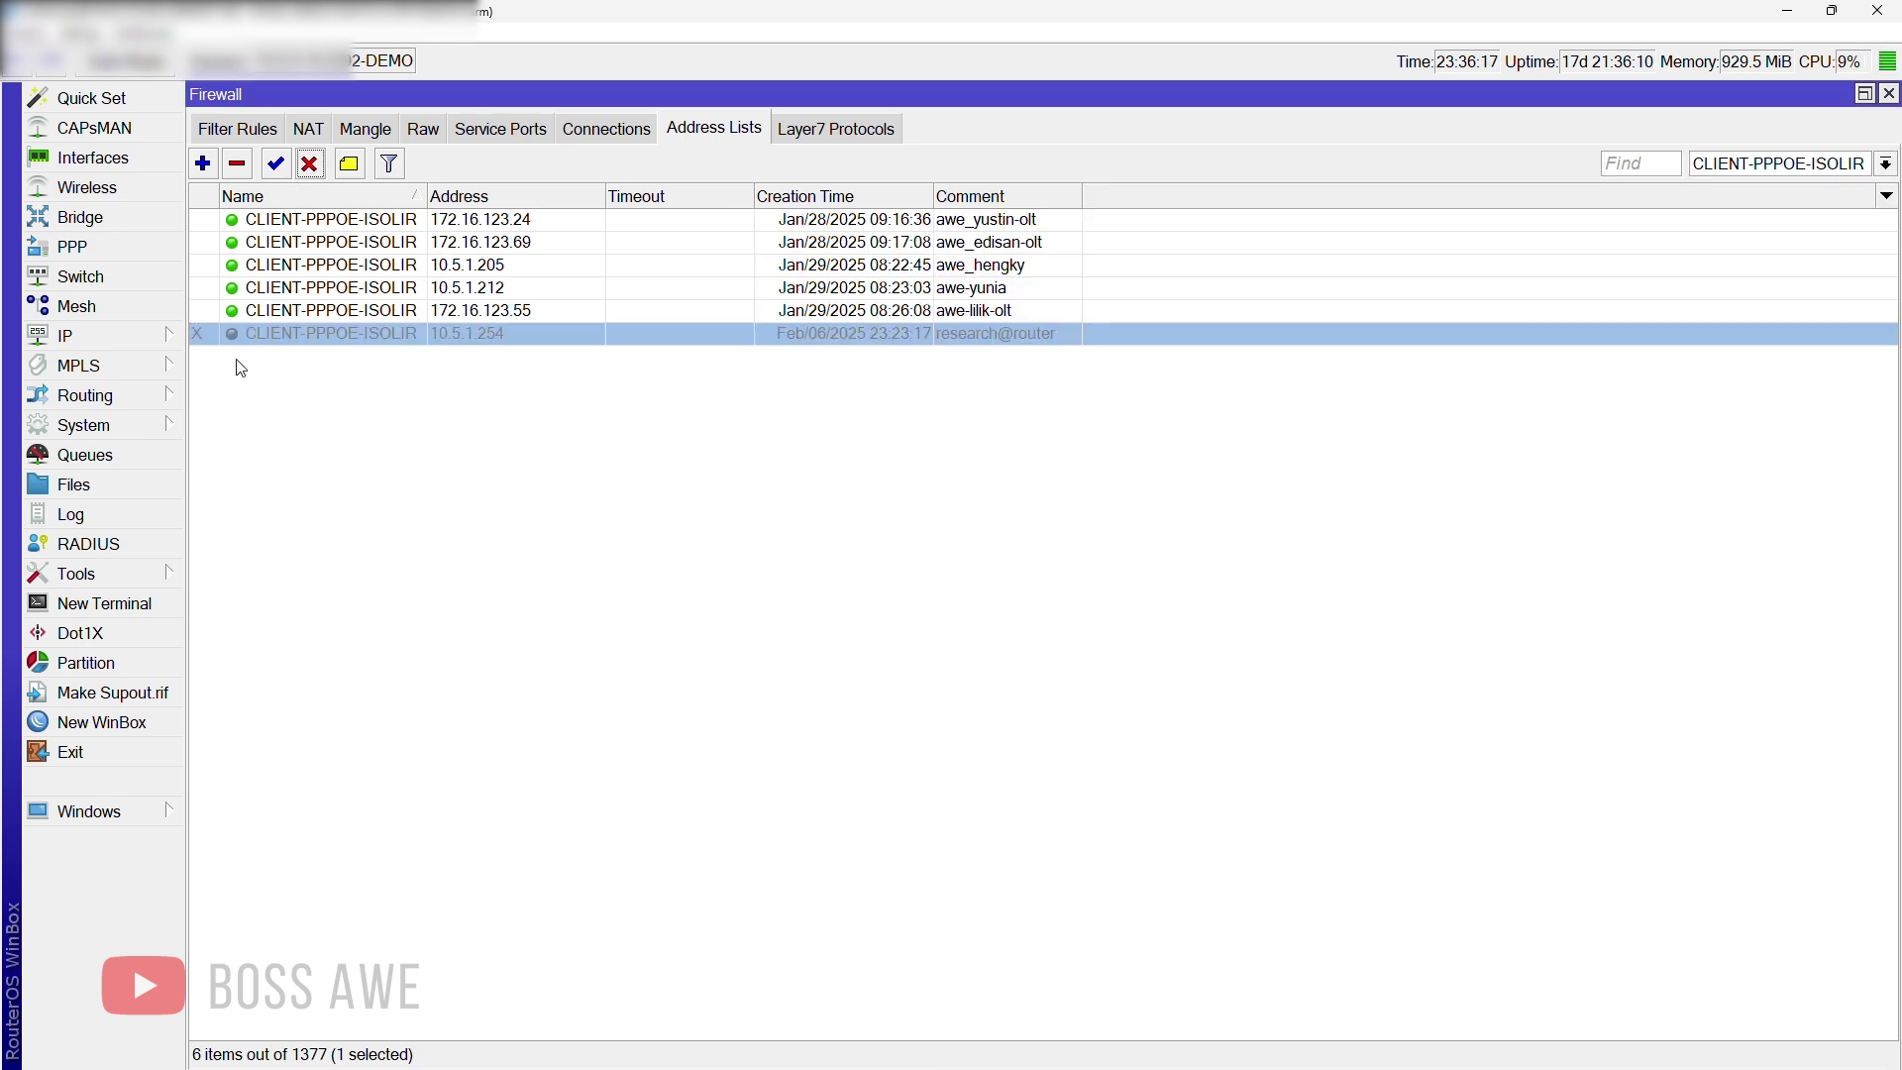
click(94, 810)
click(290, 908)
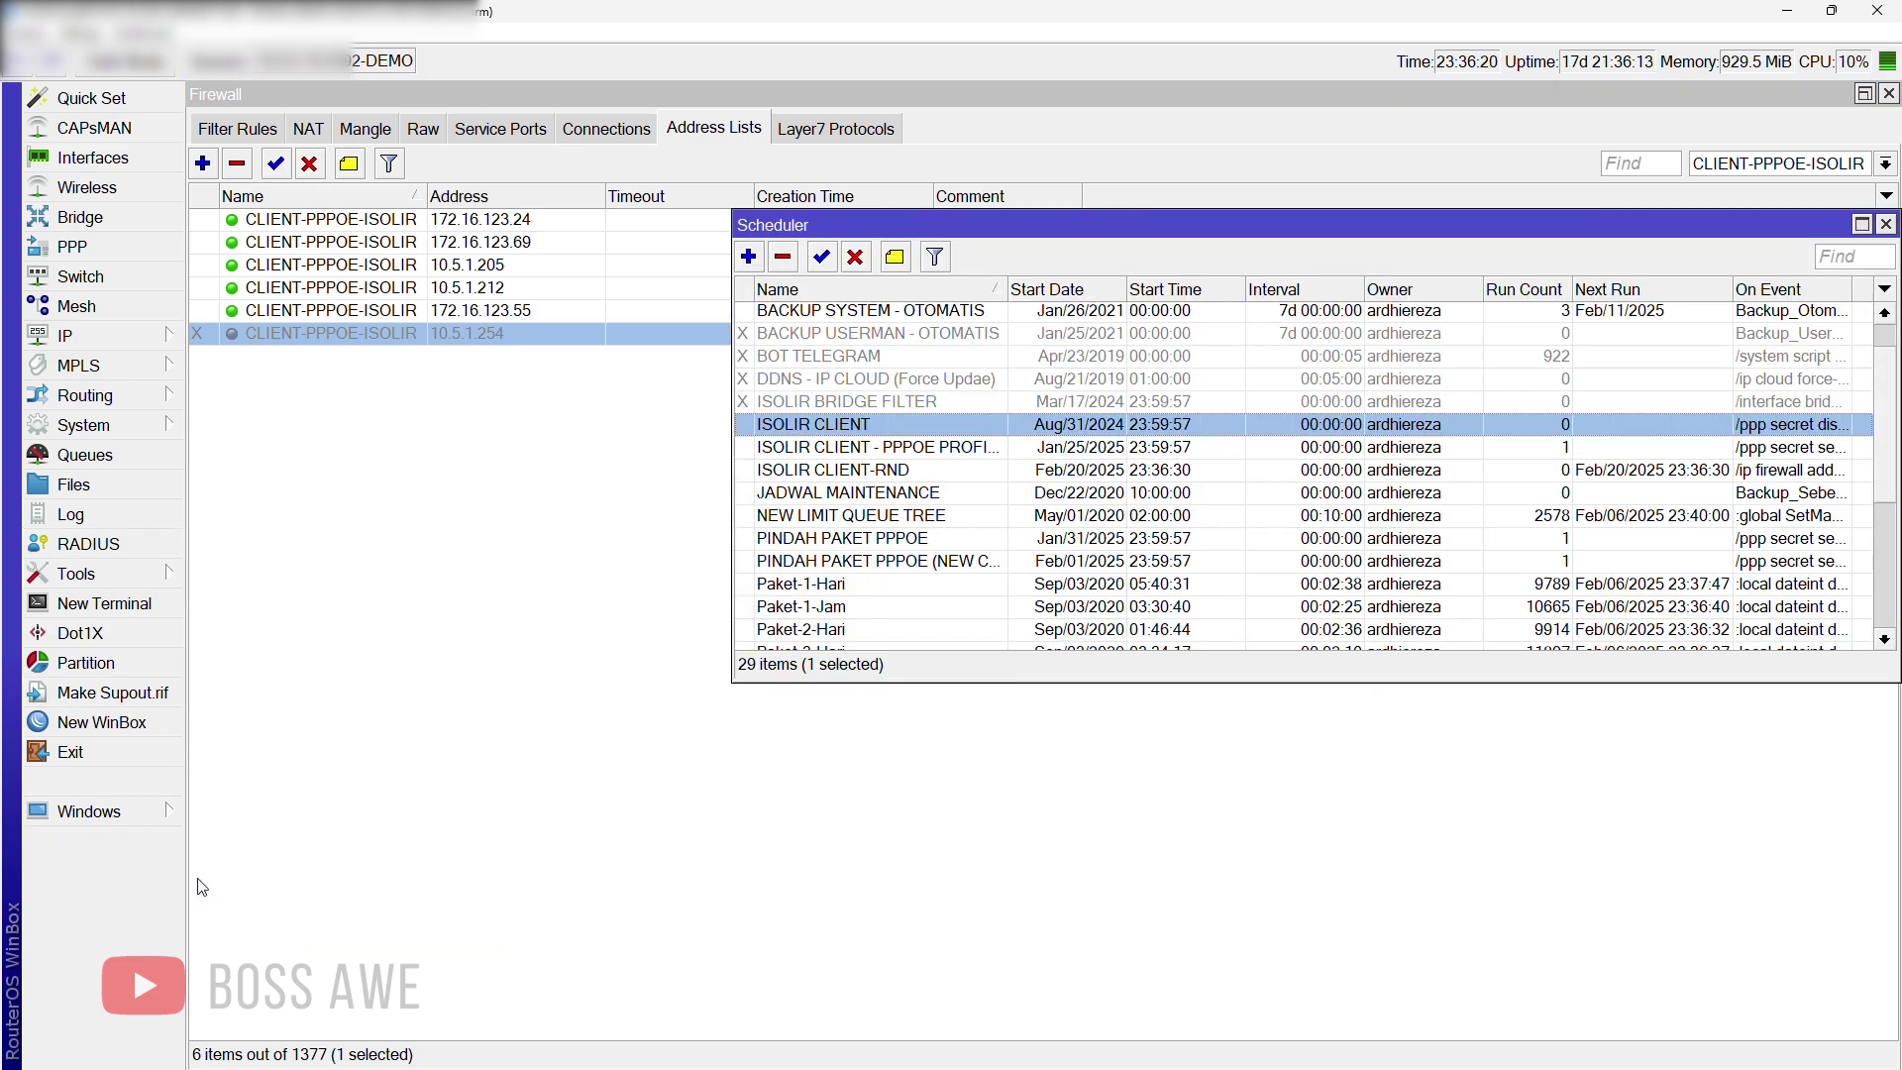
double_click(841, 470)
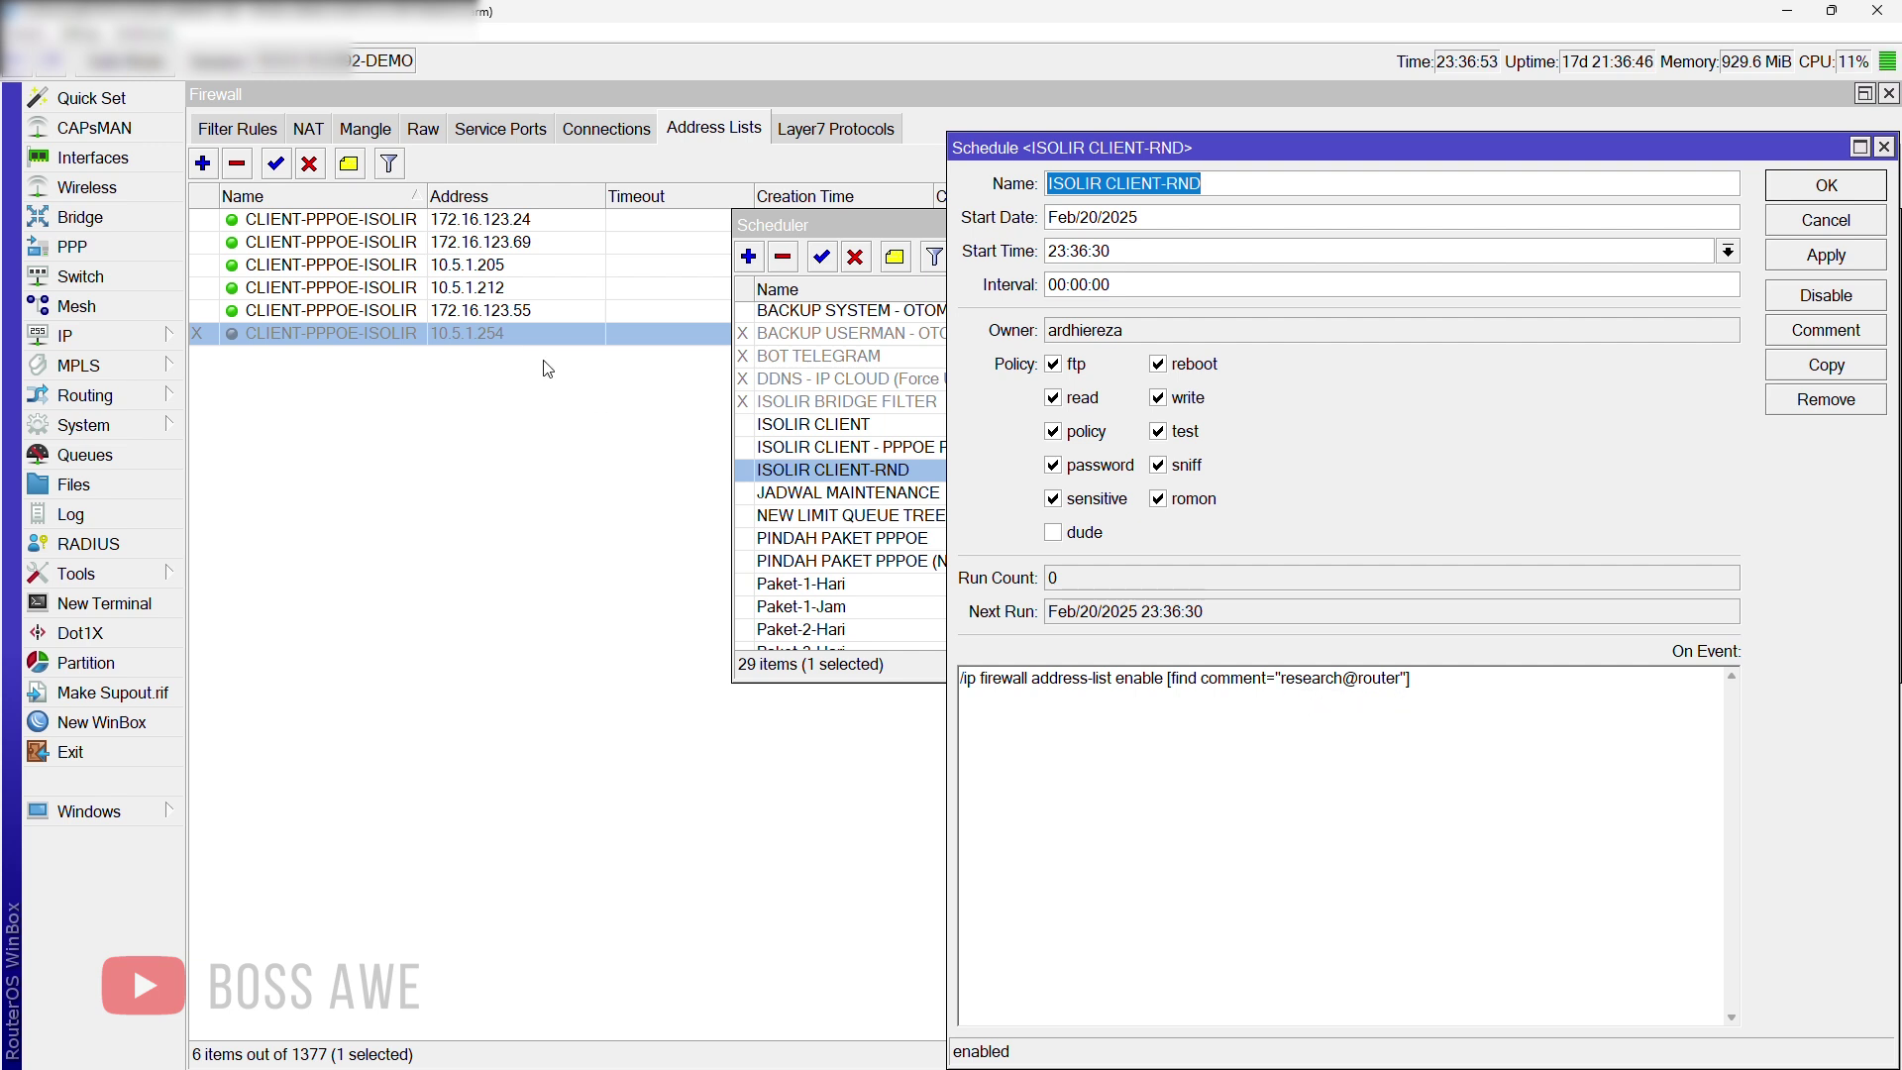
Step: Recheck the firewall address list, then return to the Scheduler list
click(532, 330)
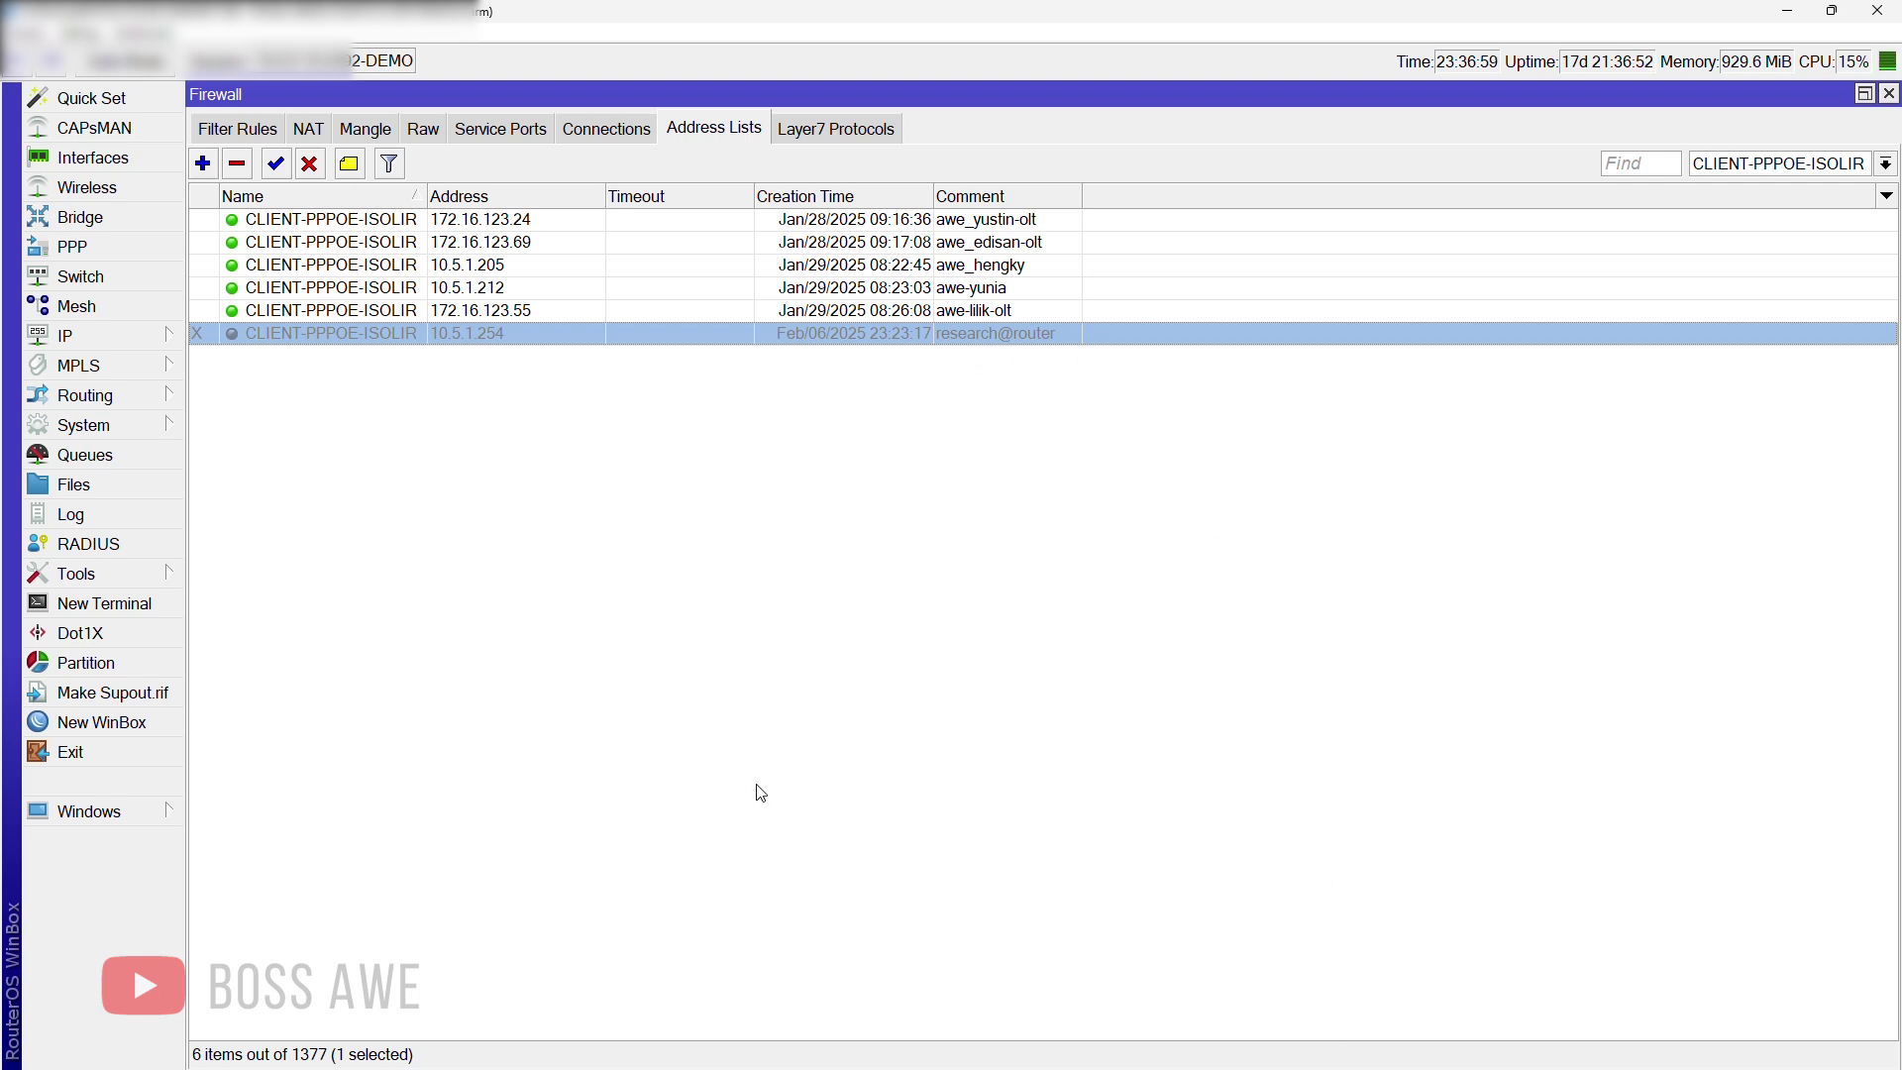
click(149, 807)
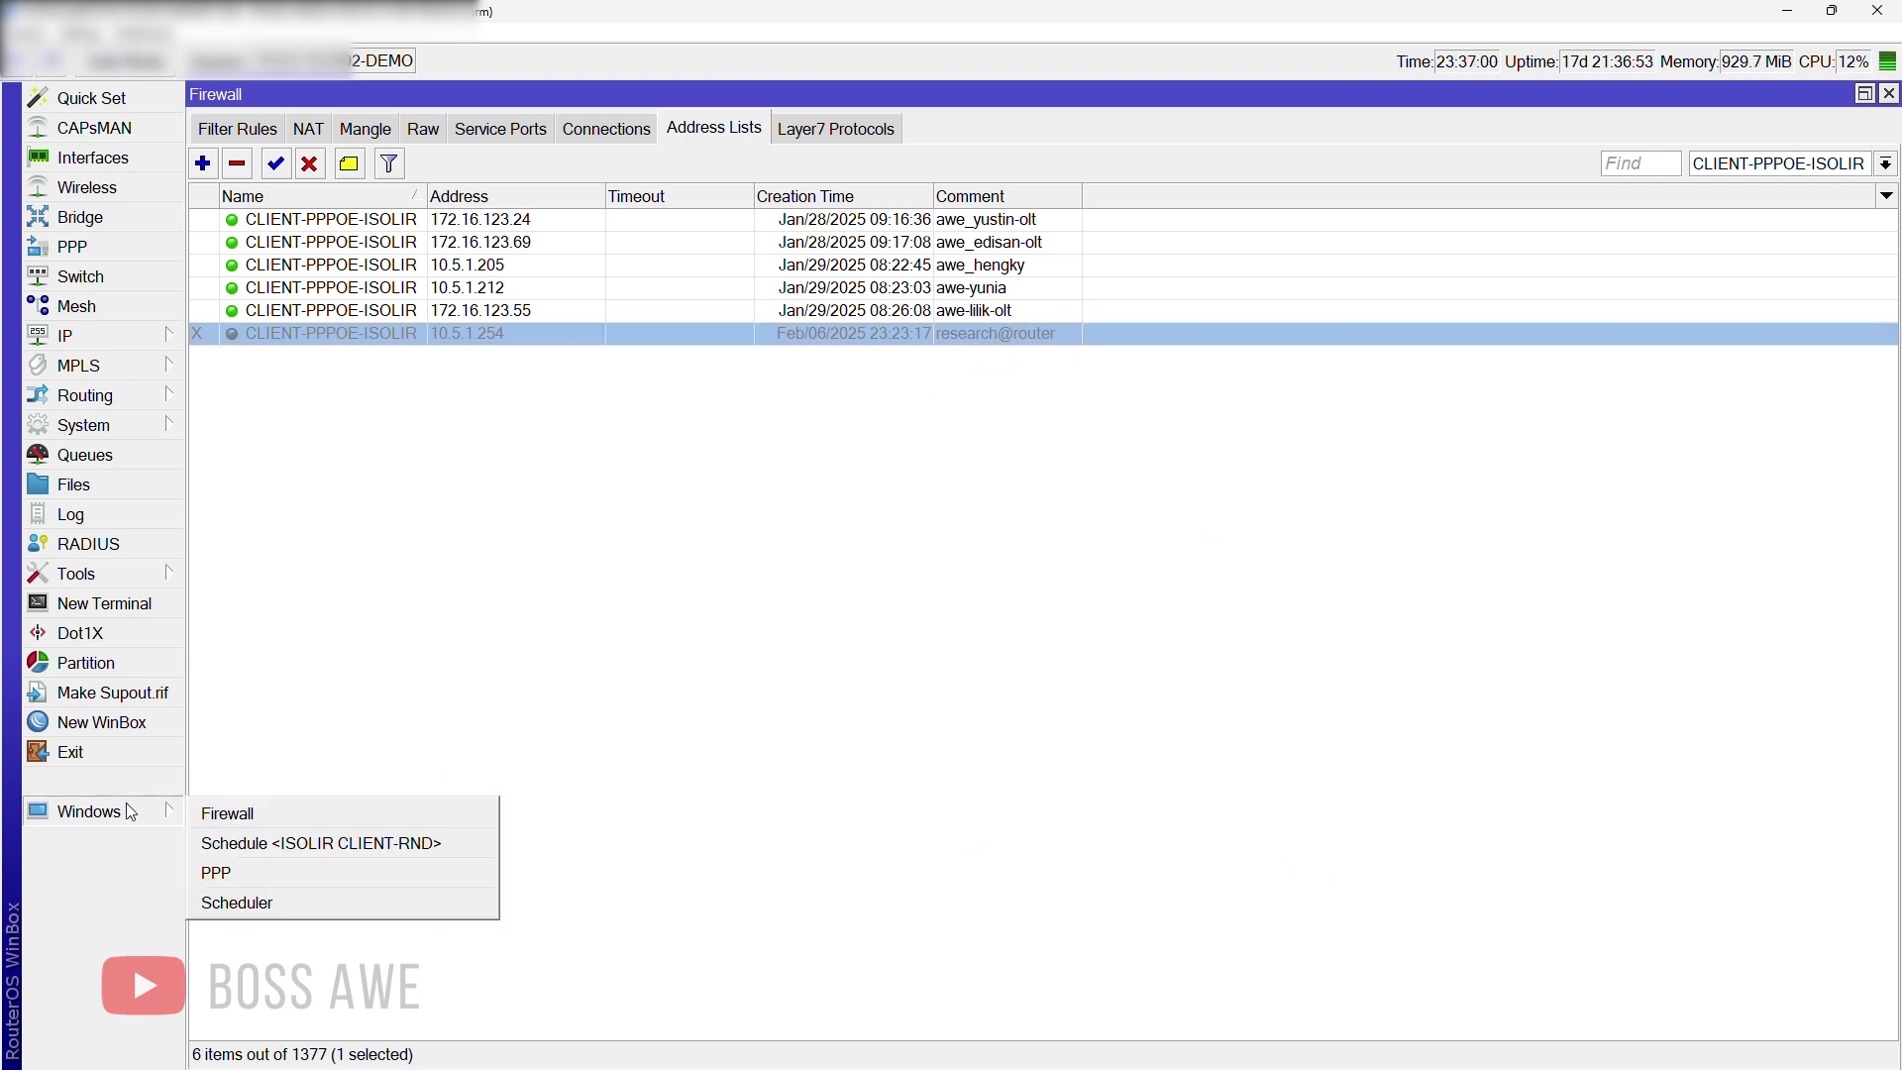
click(258, 904)
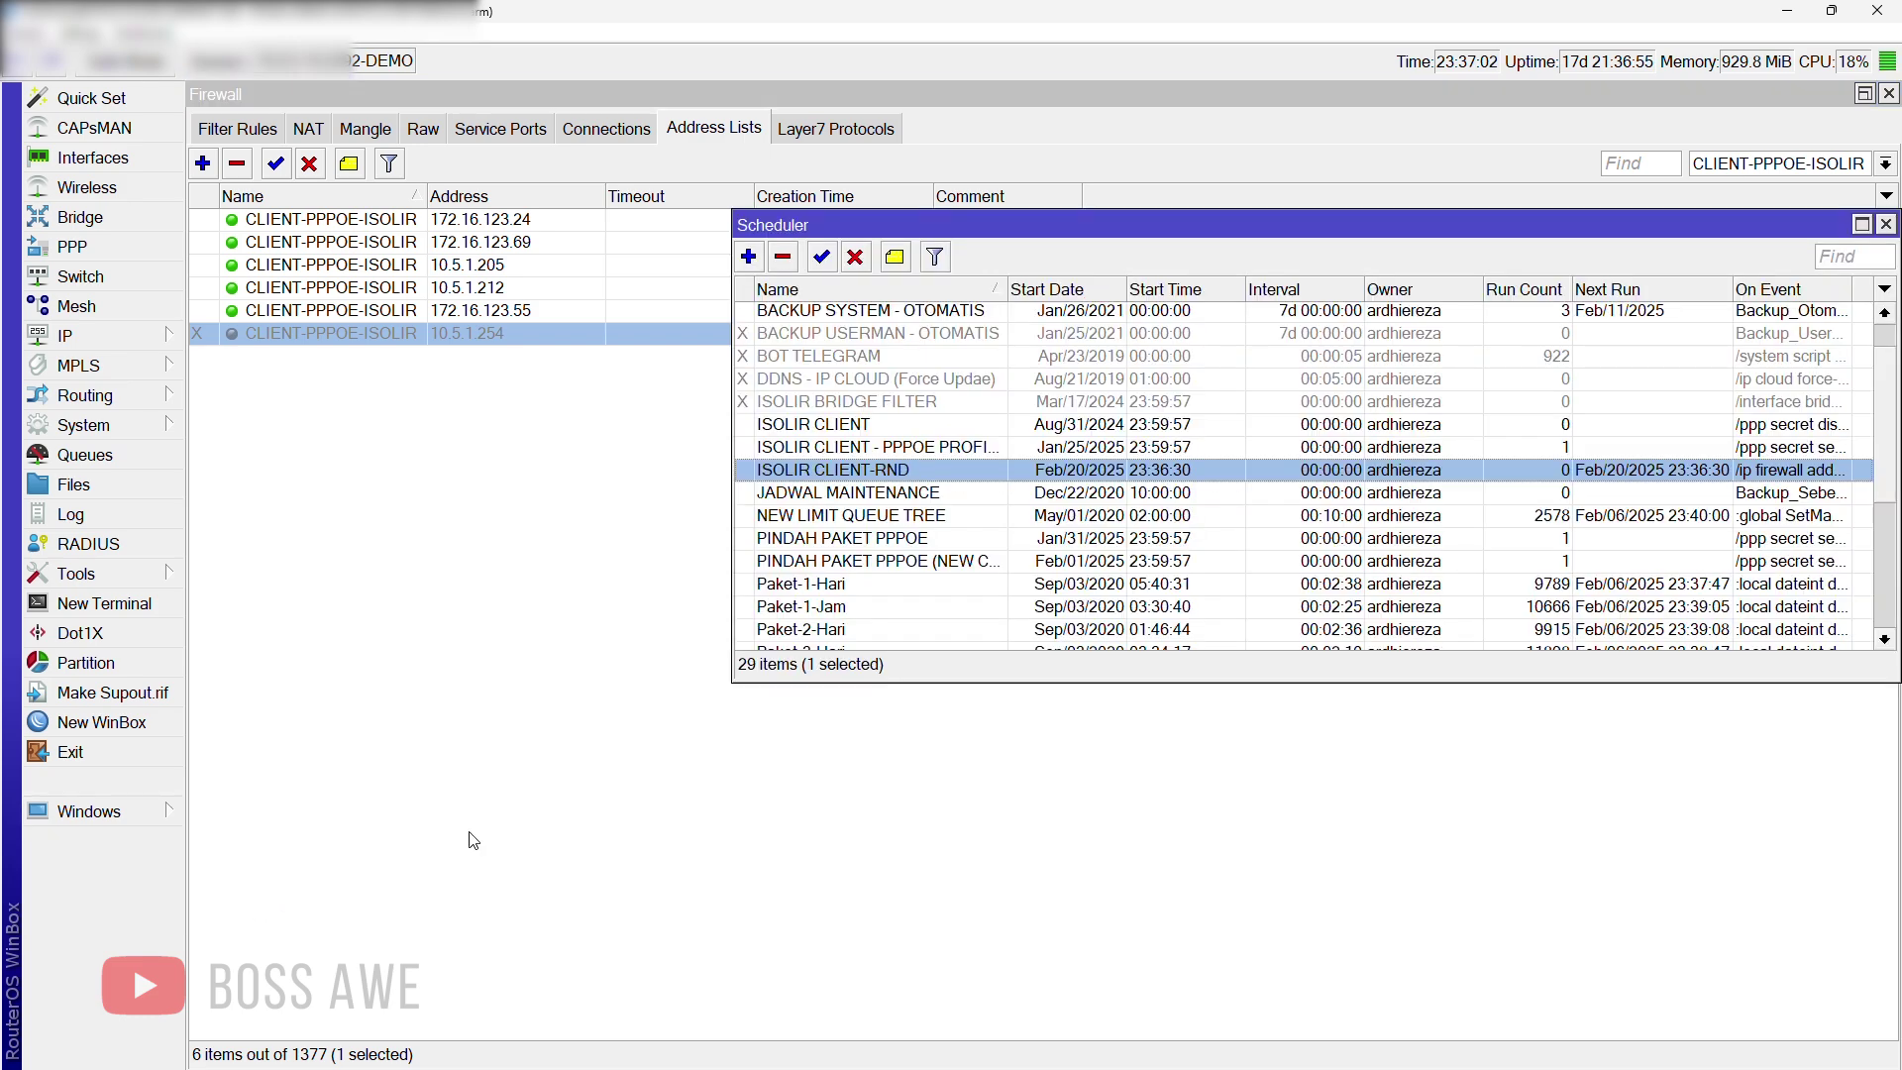
Step: Set ISOLIR CLIENT-RND's start to Feb/06/2025 at 23:37:30 and apply it
double_click(953, 472)
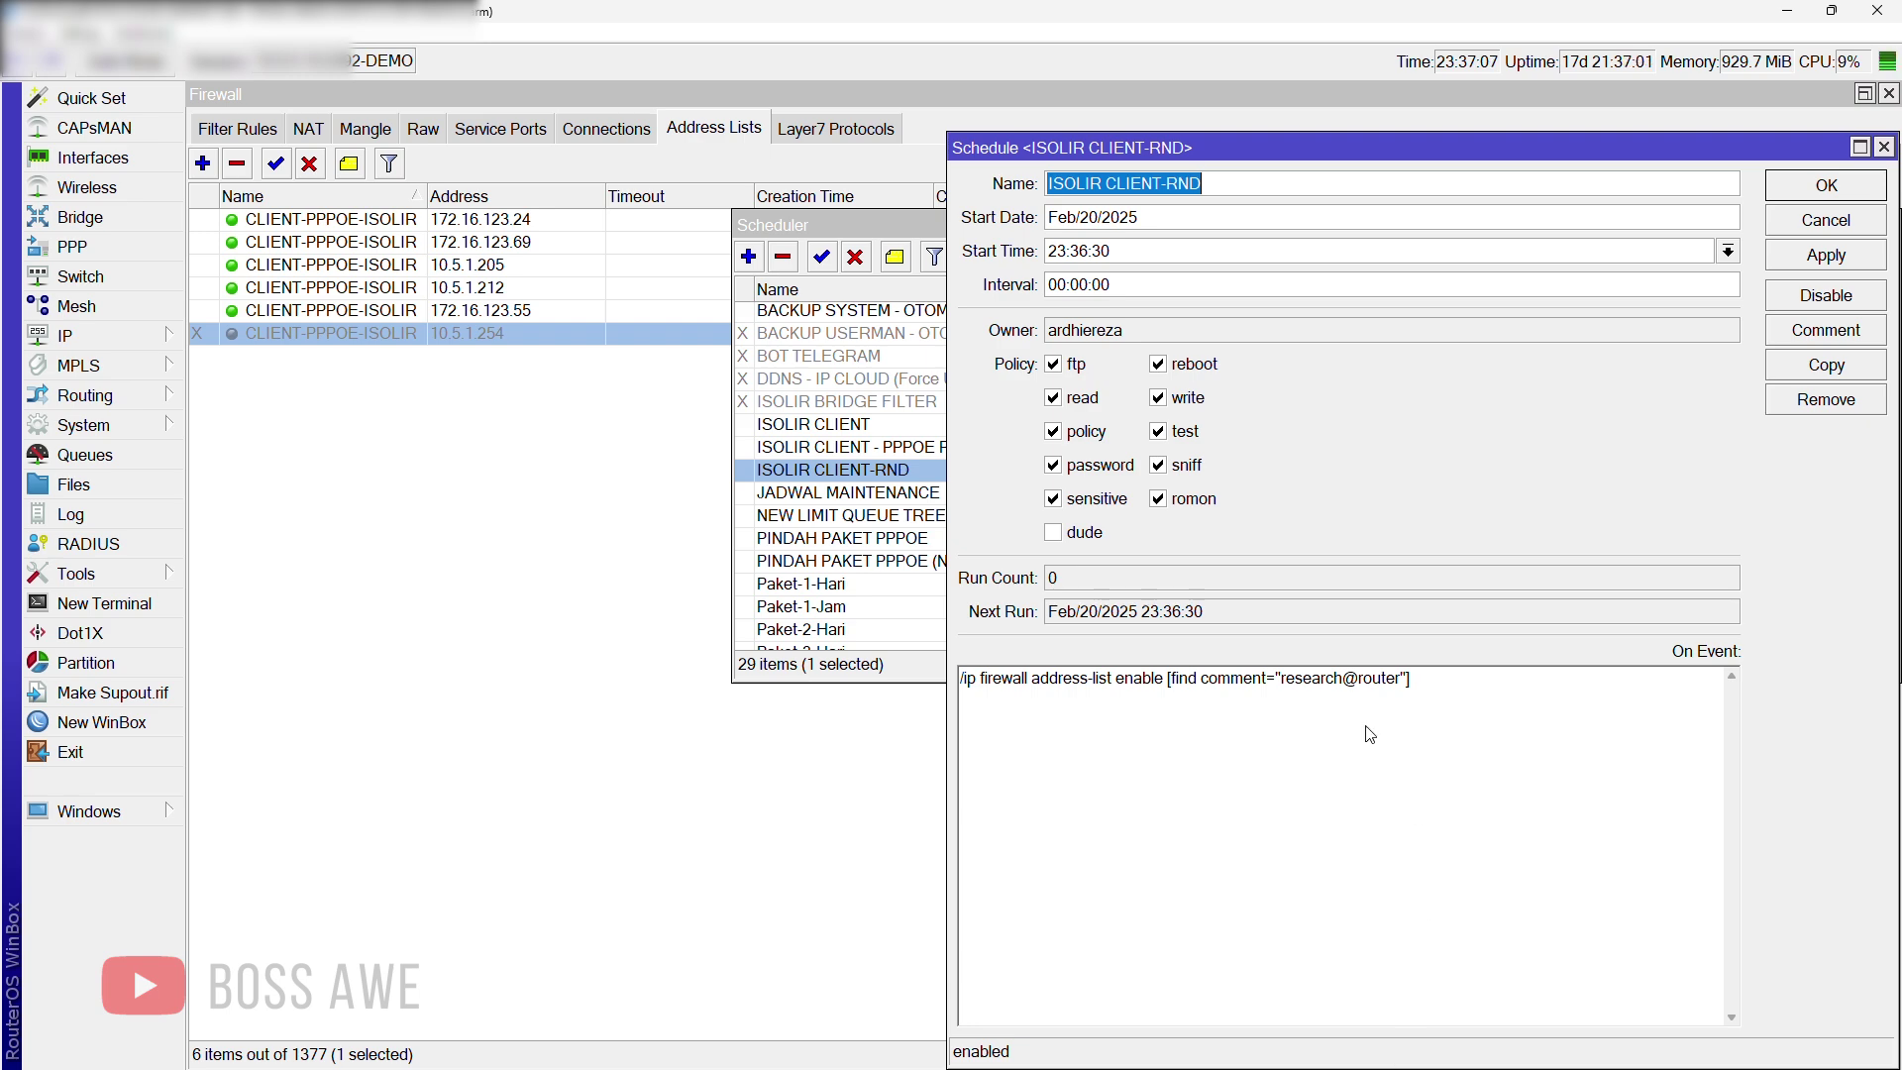
key(super)
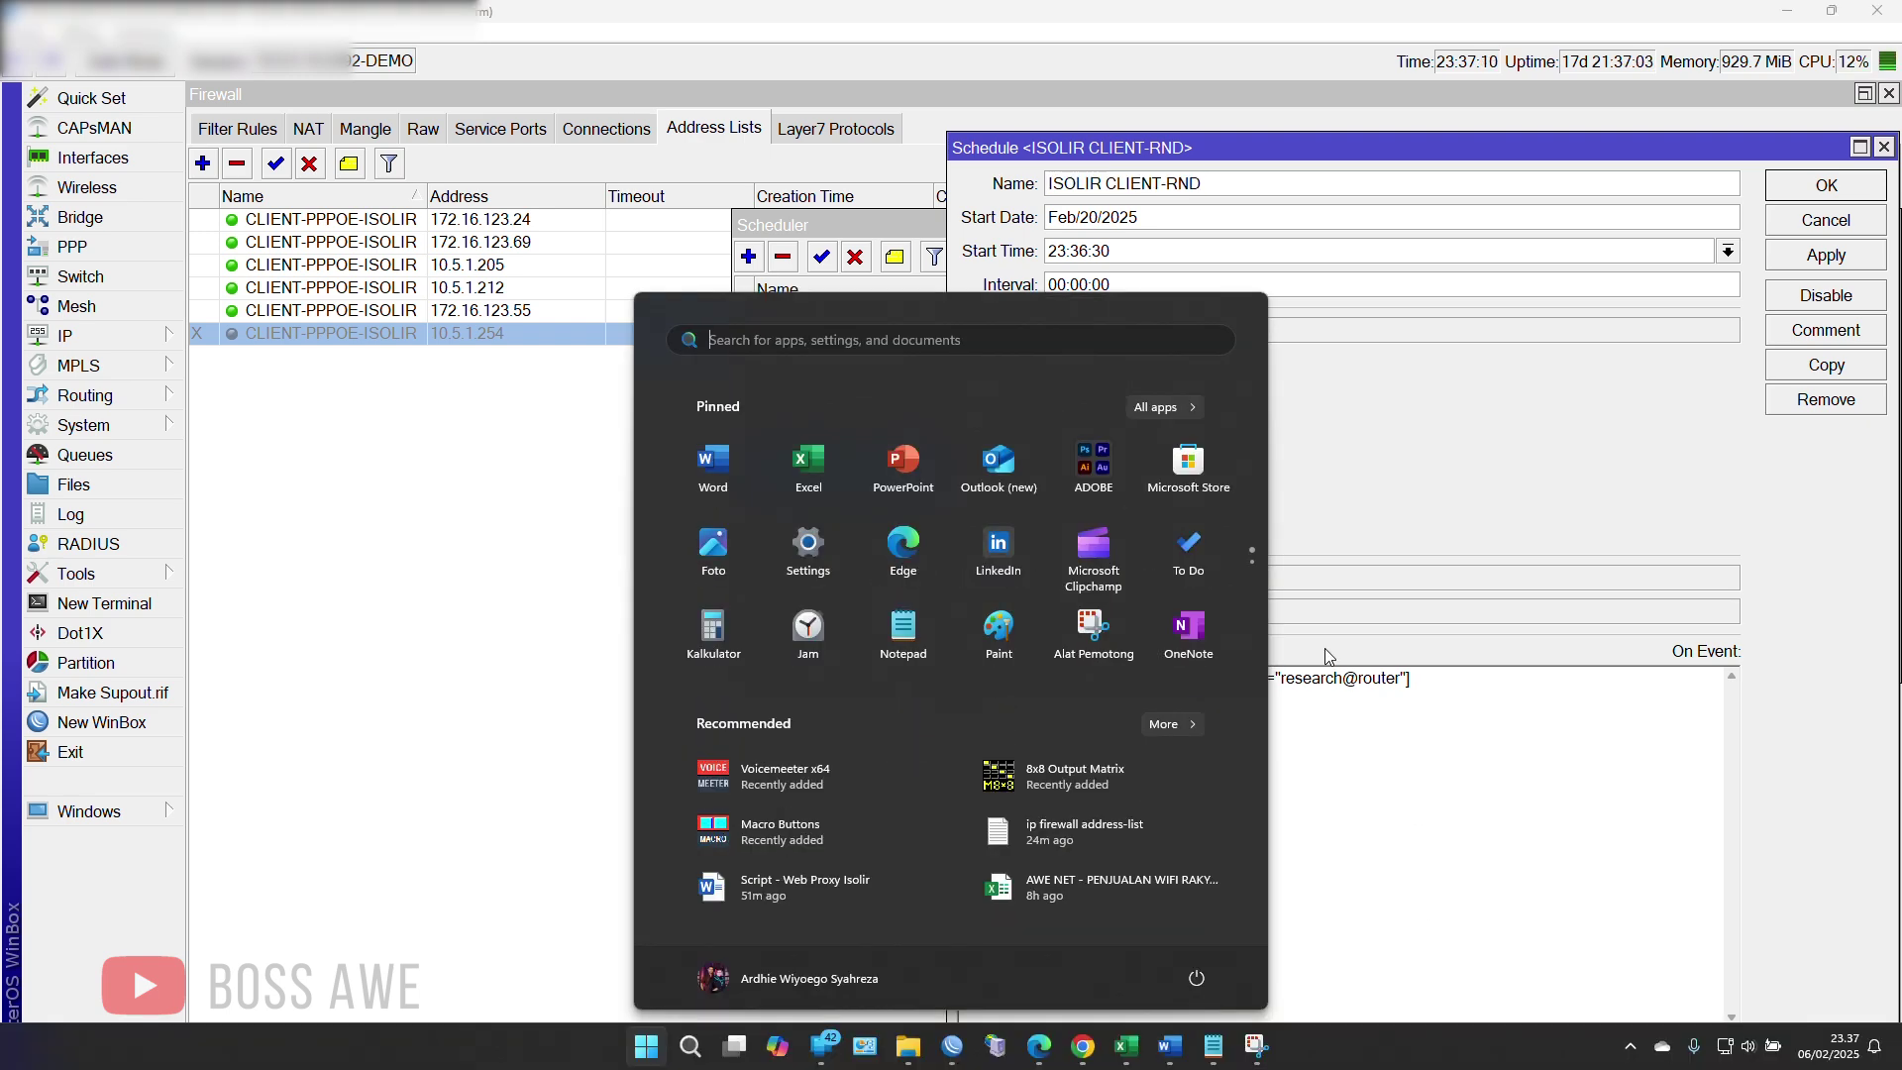
key(super)
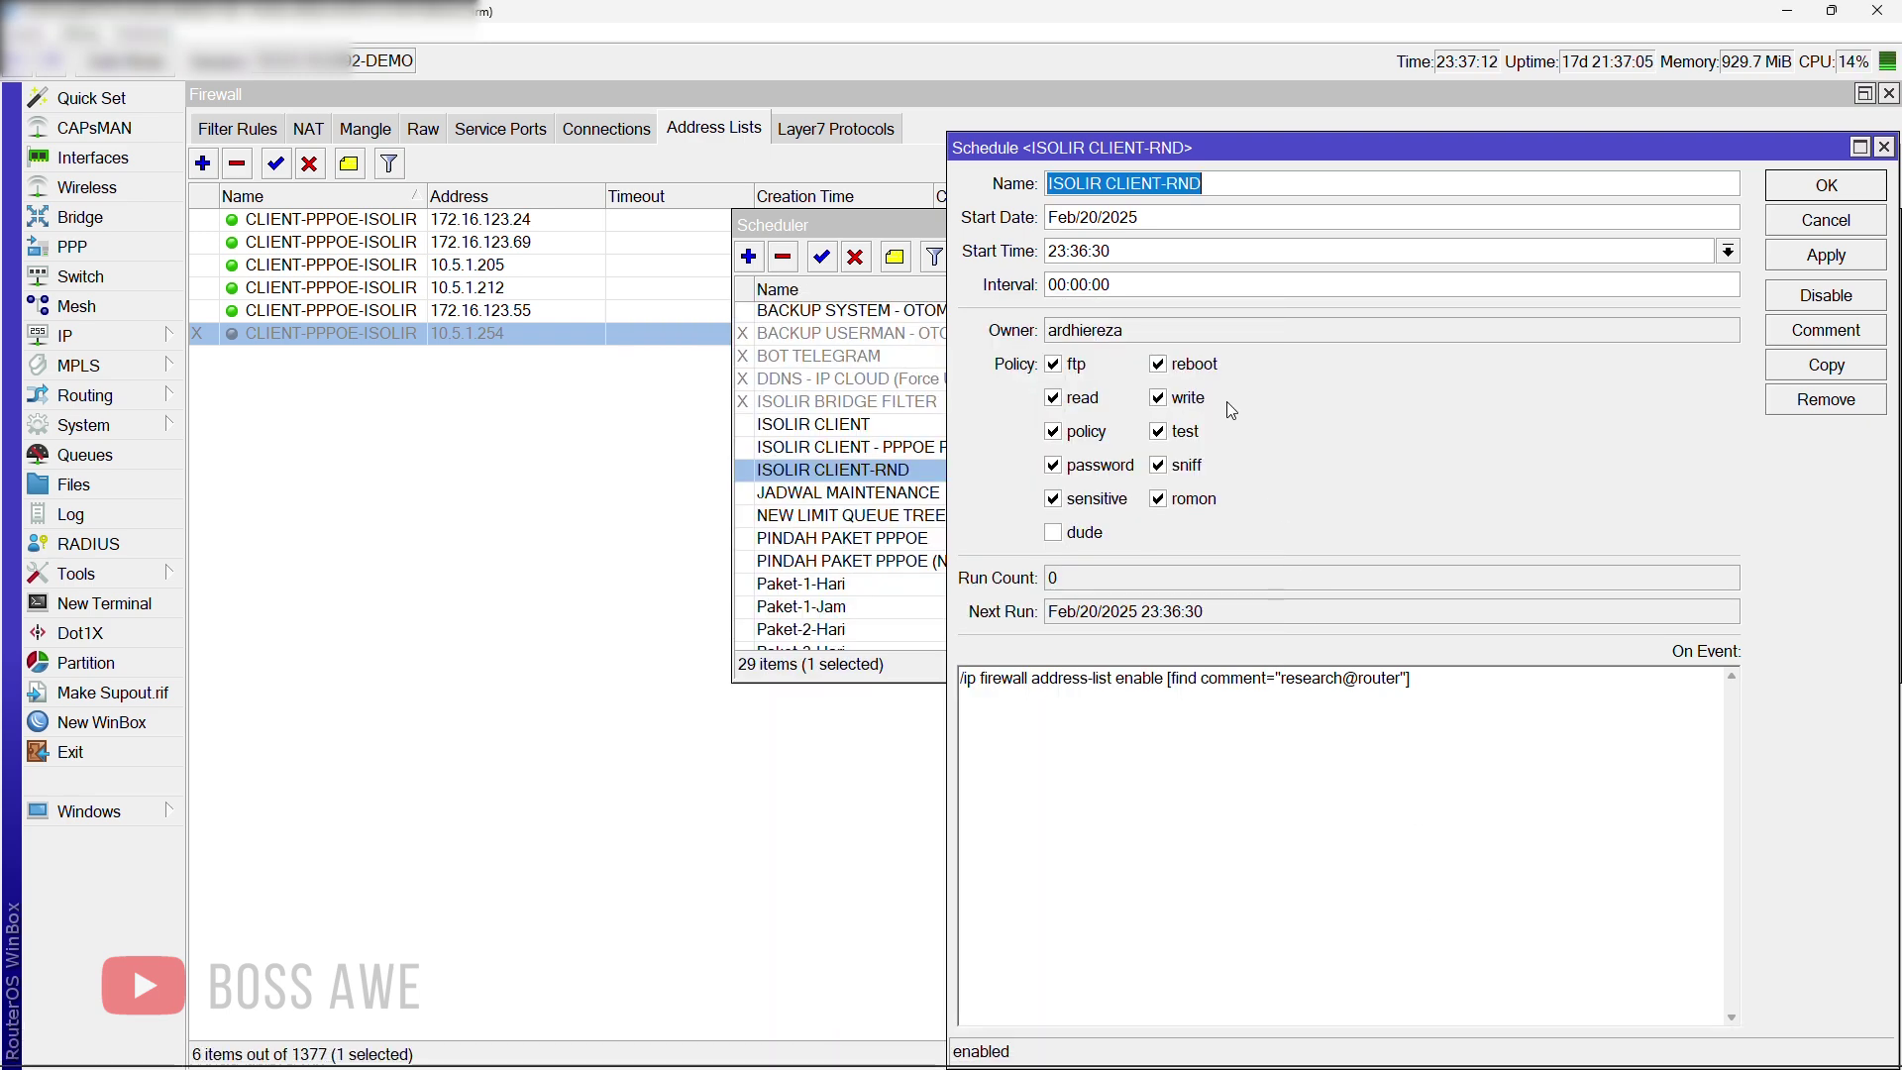
double_click(1095, 217)
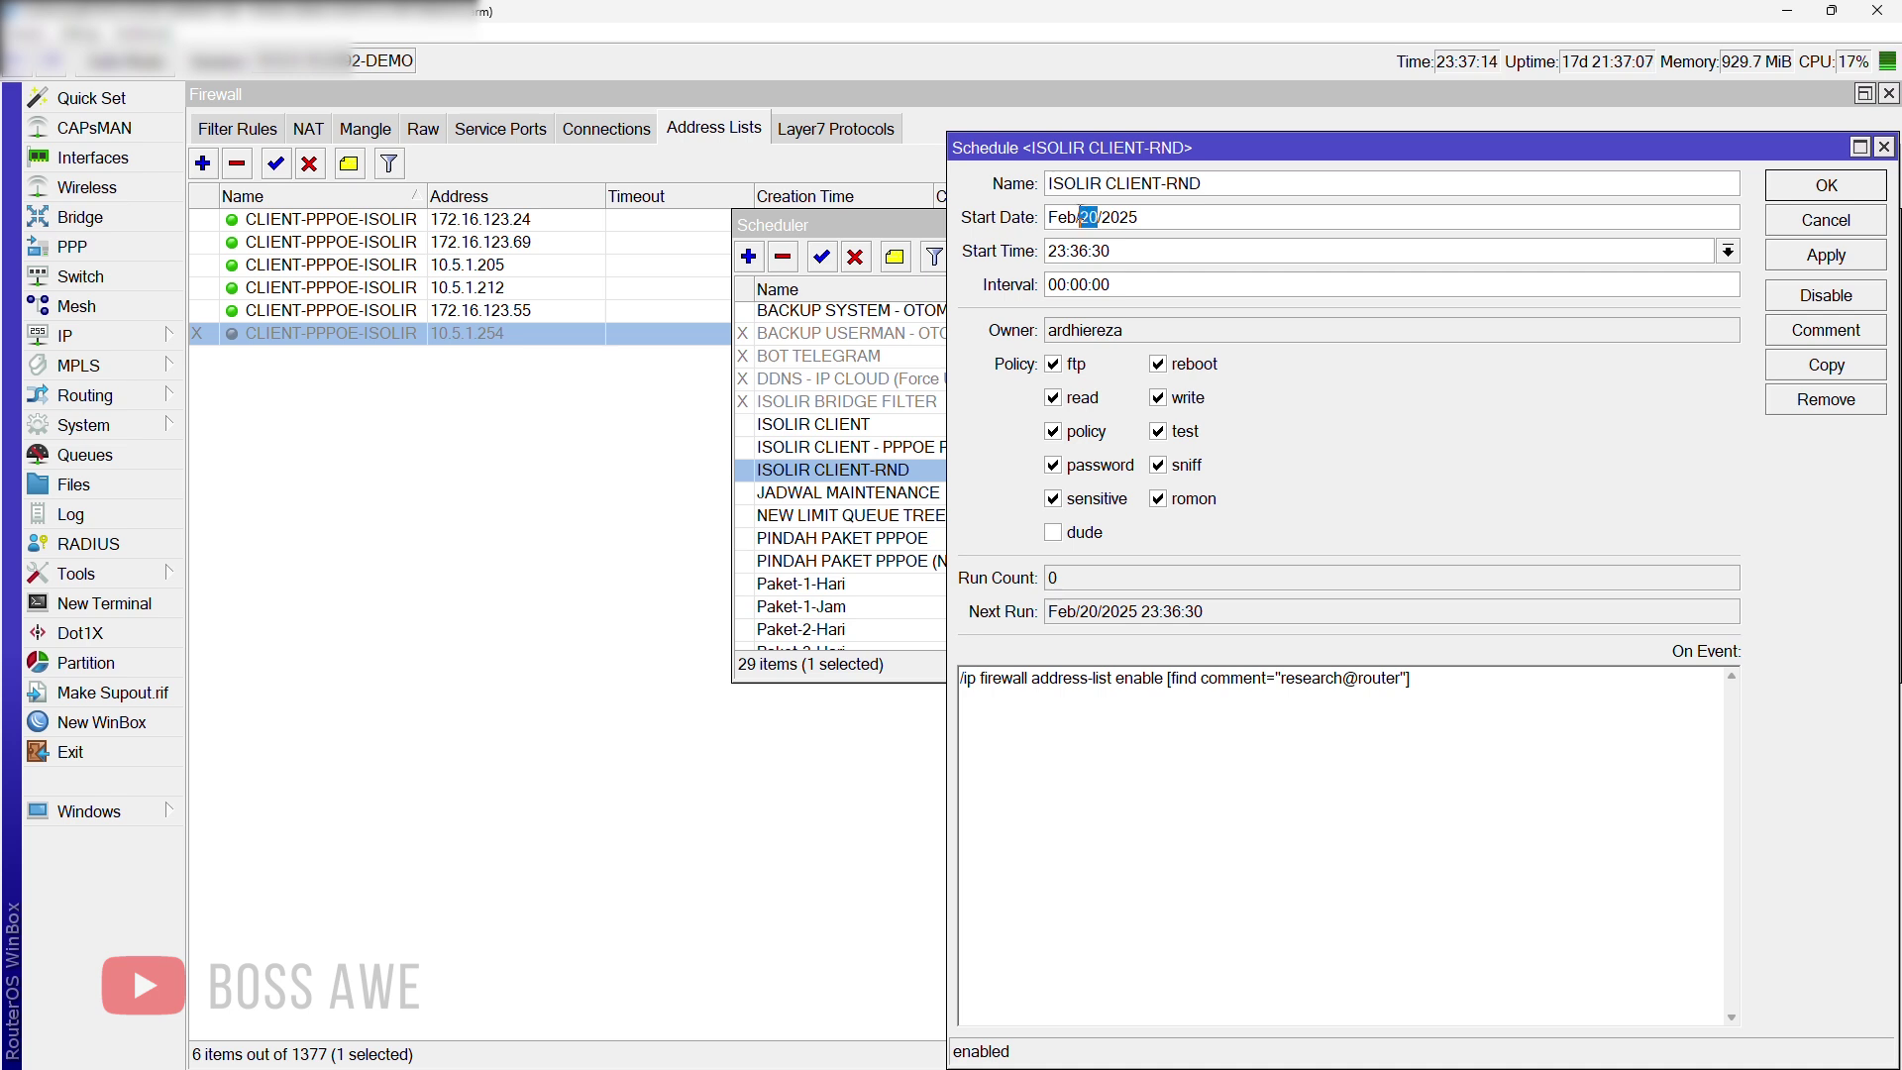
text(6)
drag(1079, 254, 1088, 252)
text(7)
click(1809, 259)
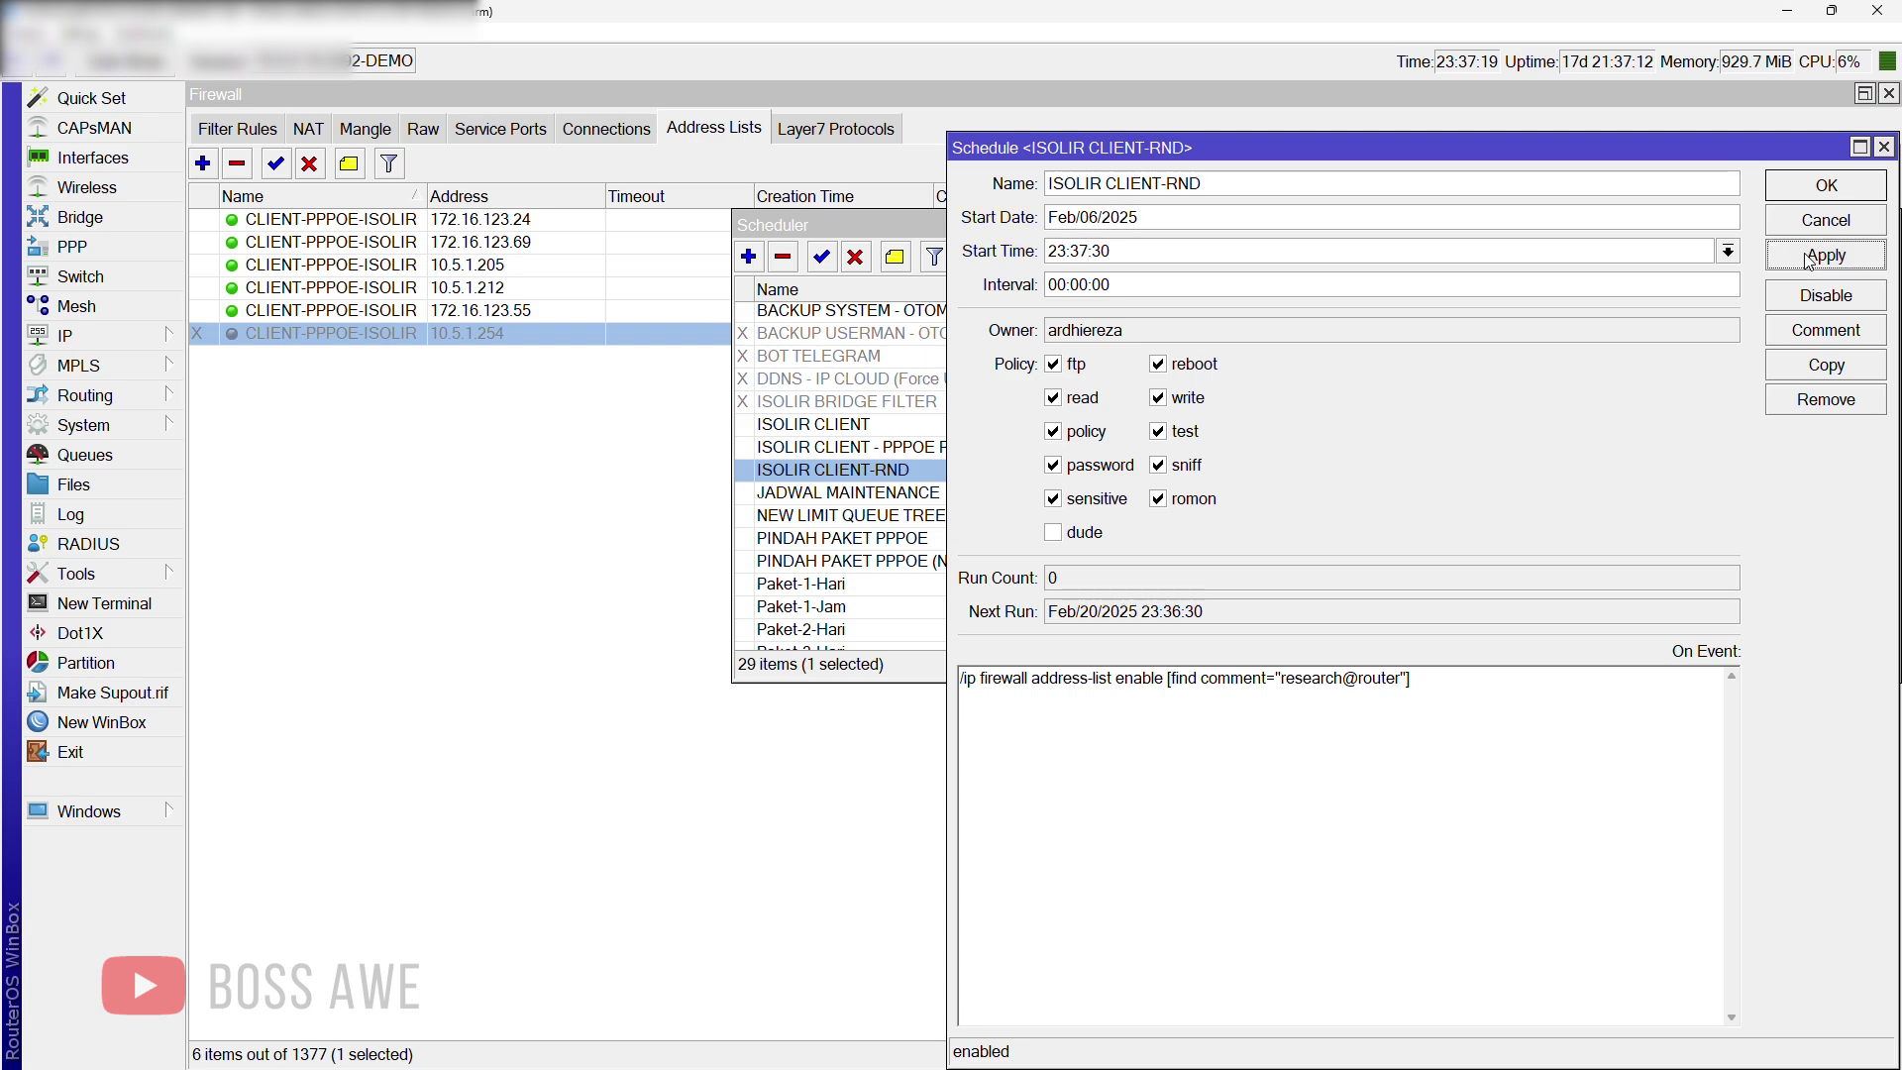
drag(842, 225, 634, 535)
drag(1305, 154, 1275, 369)
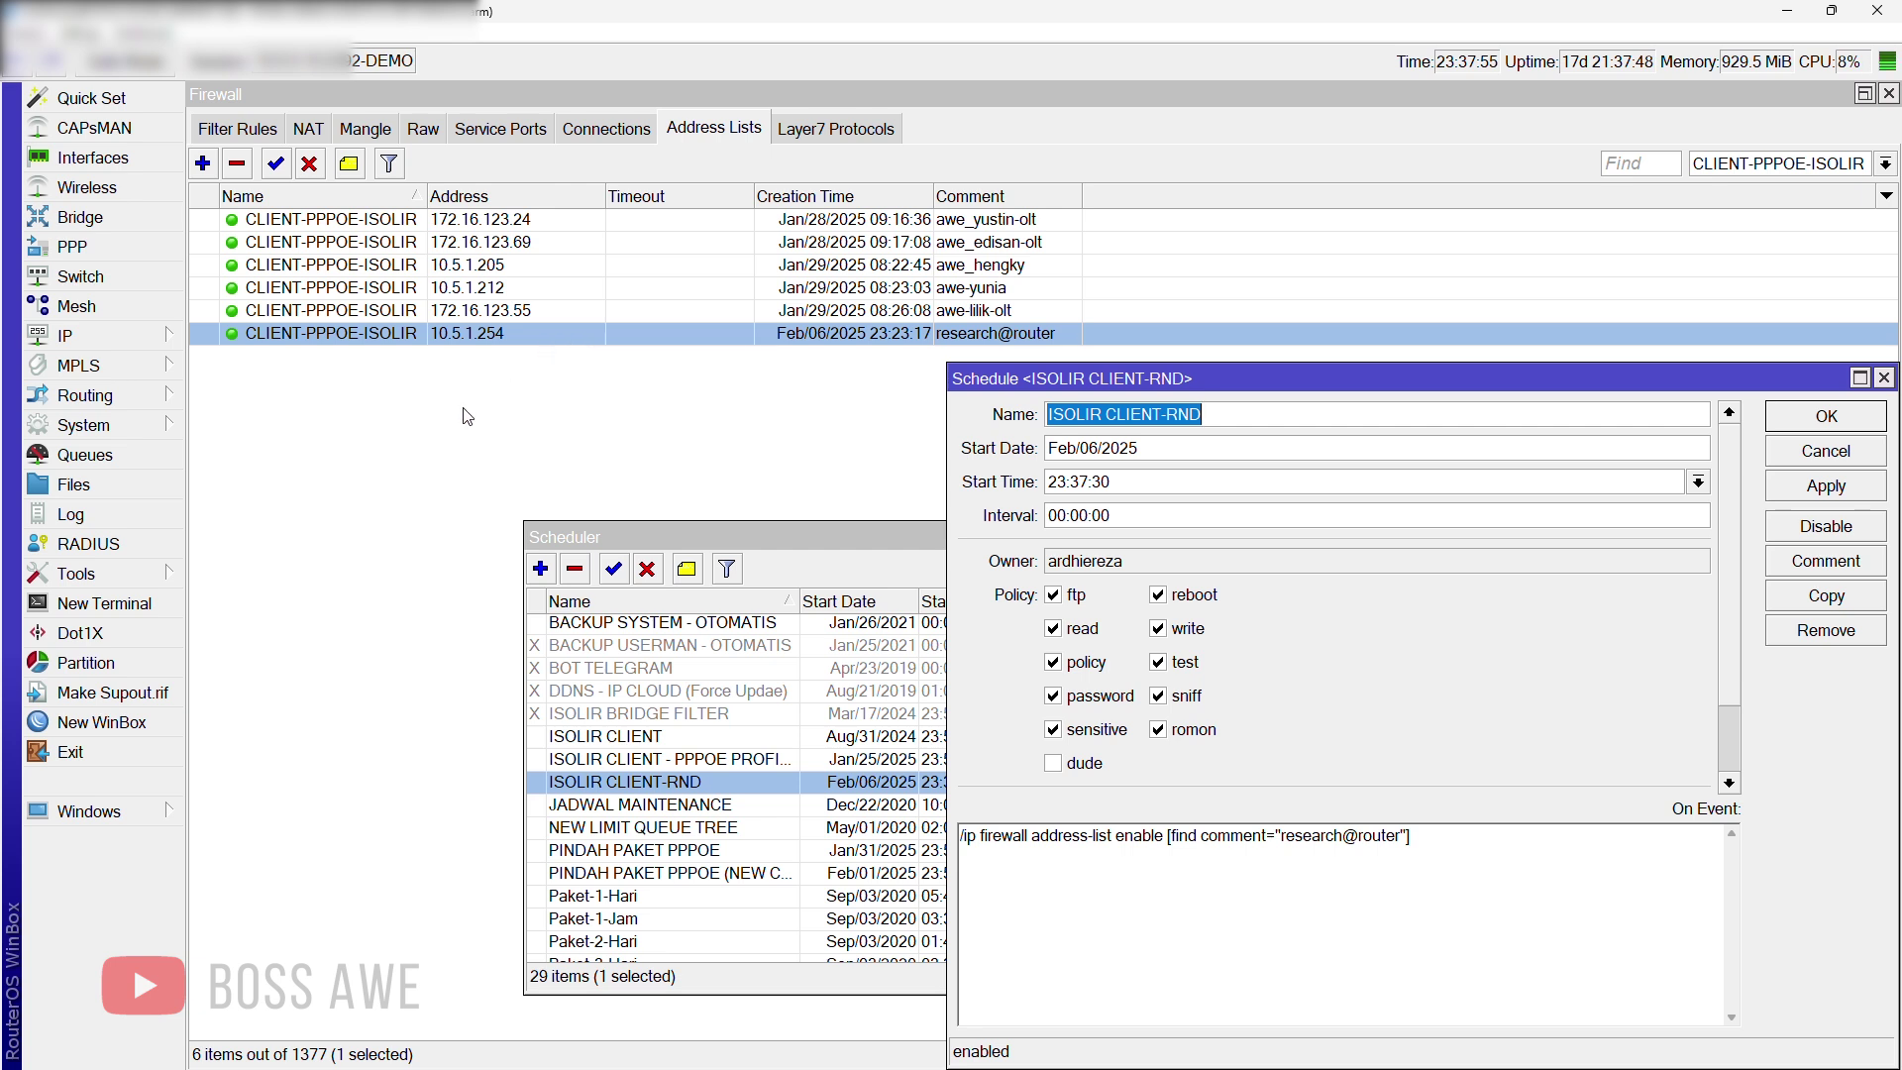
Step: Toggle the 10.5.1.254 address-list entry, leaving it disabled
click(869, 542)
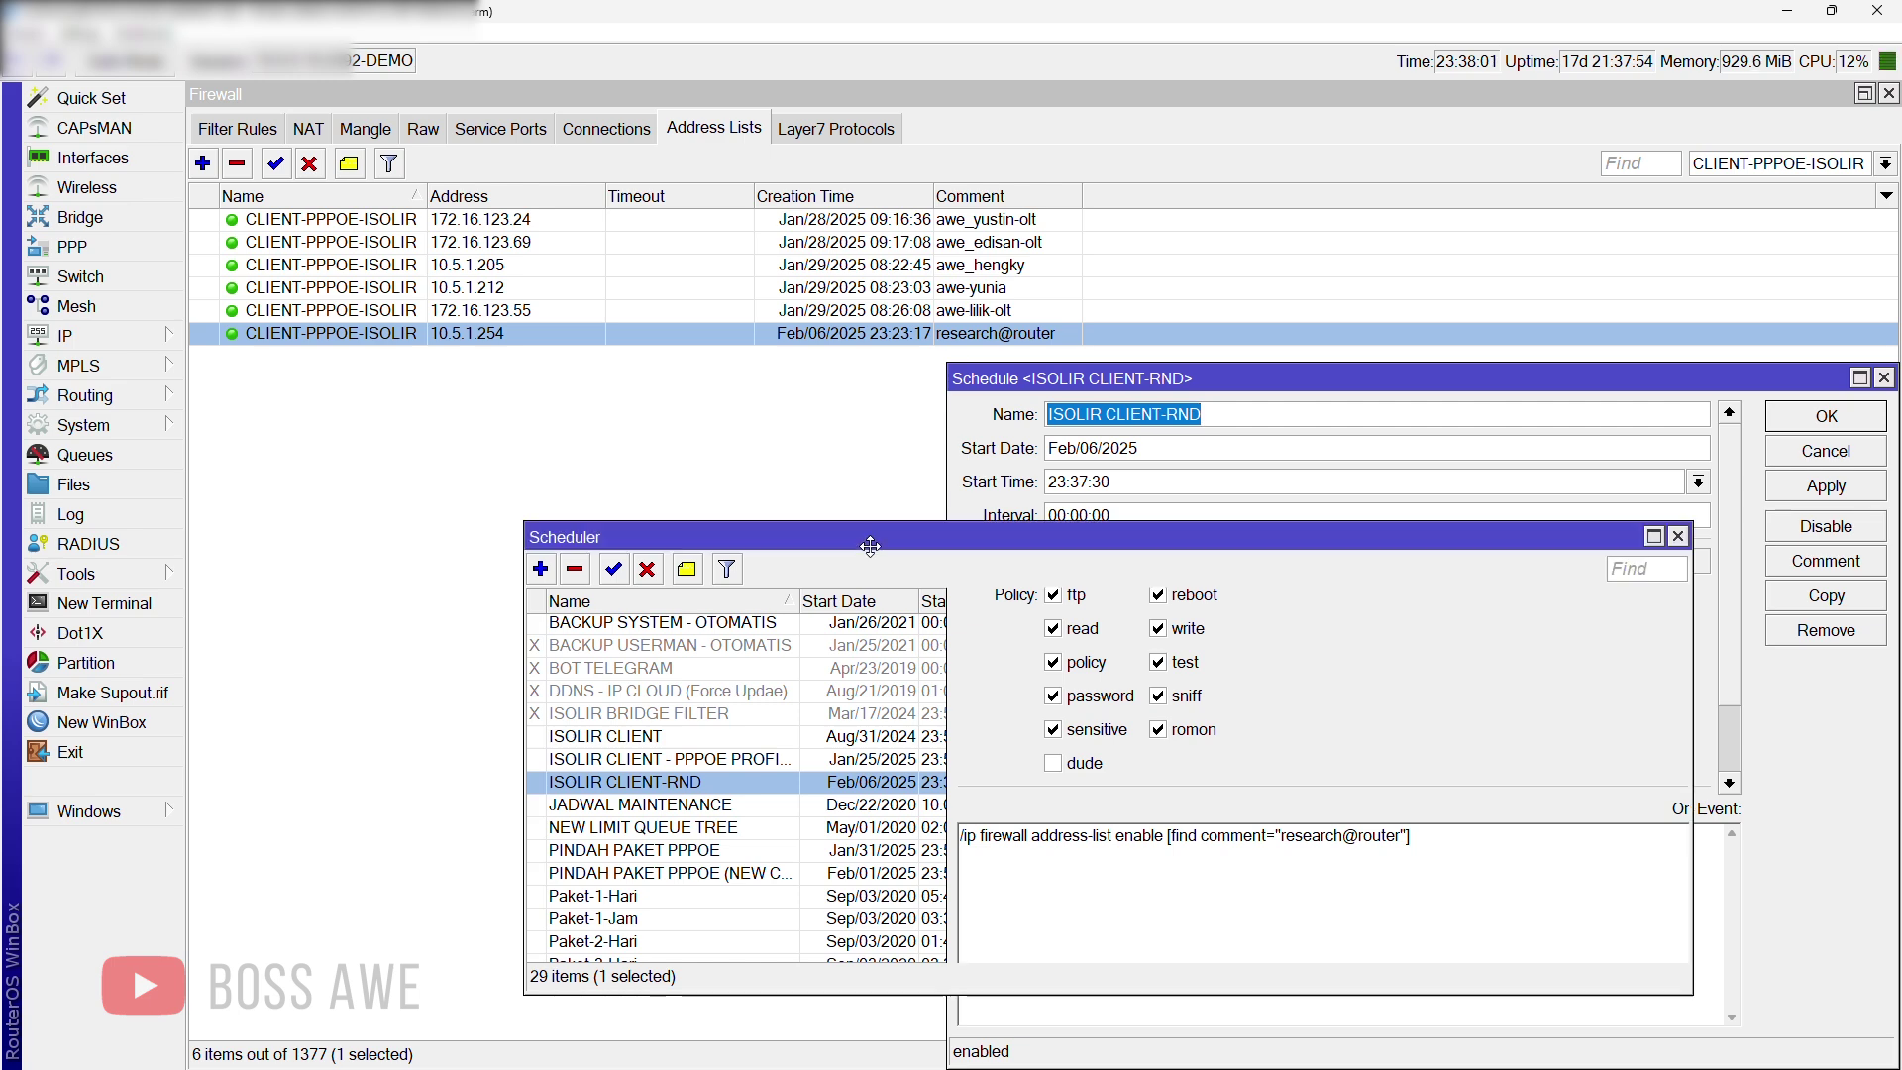
click(823, 474)
click(650, 335)
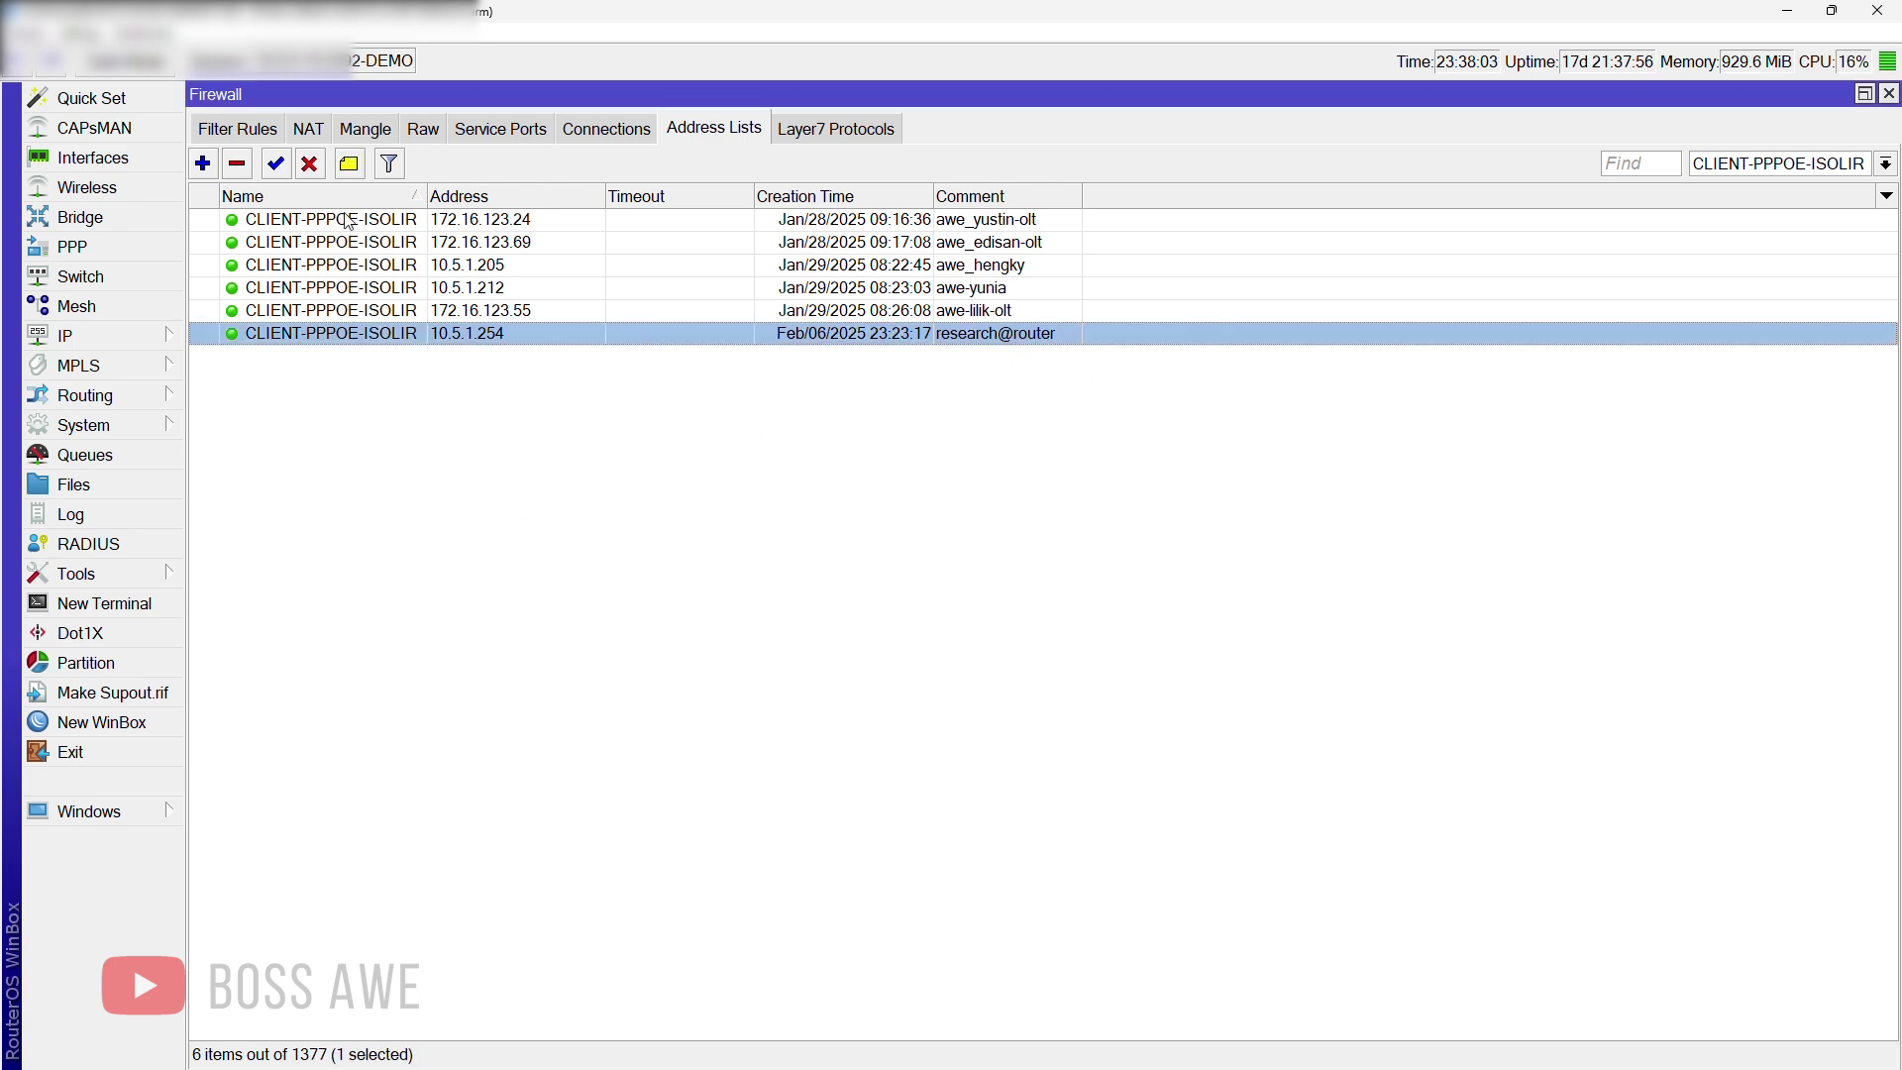
click(310, 166)
click(276, 163)
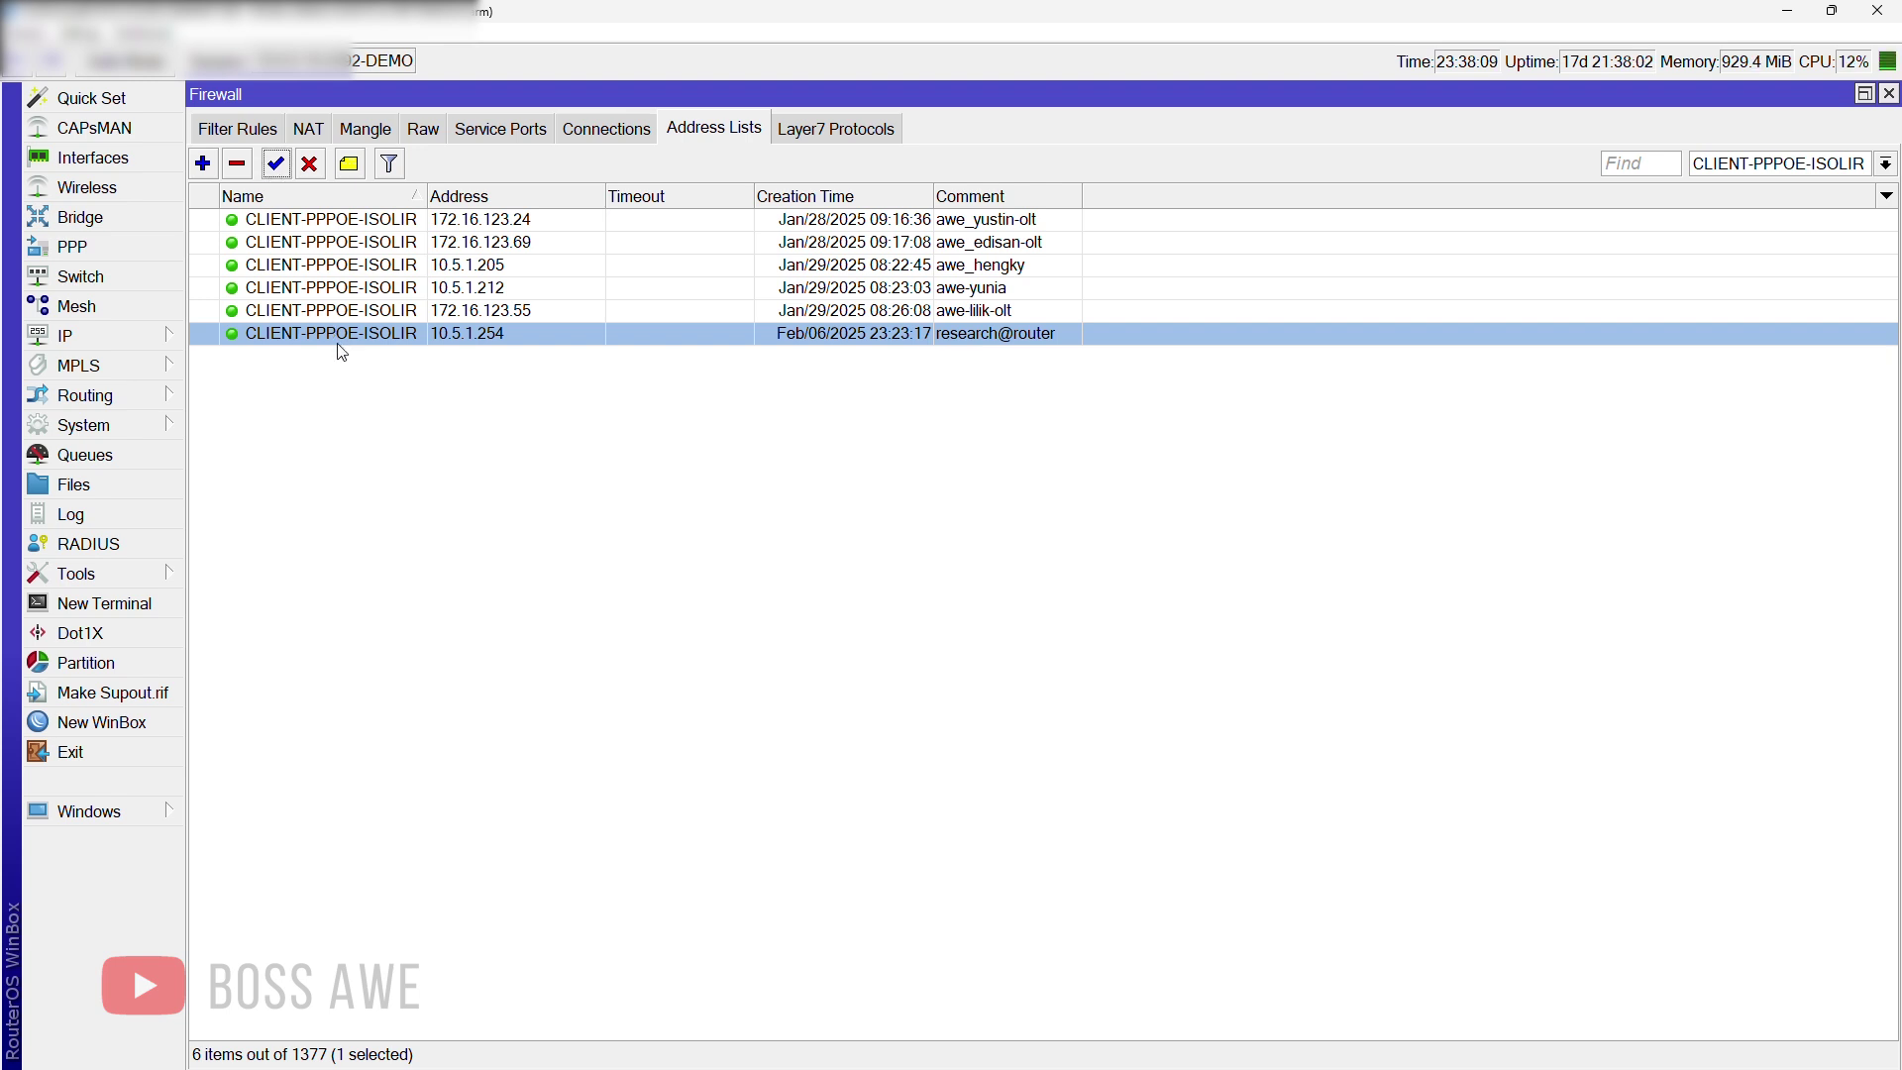
click(310, 165)
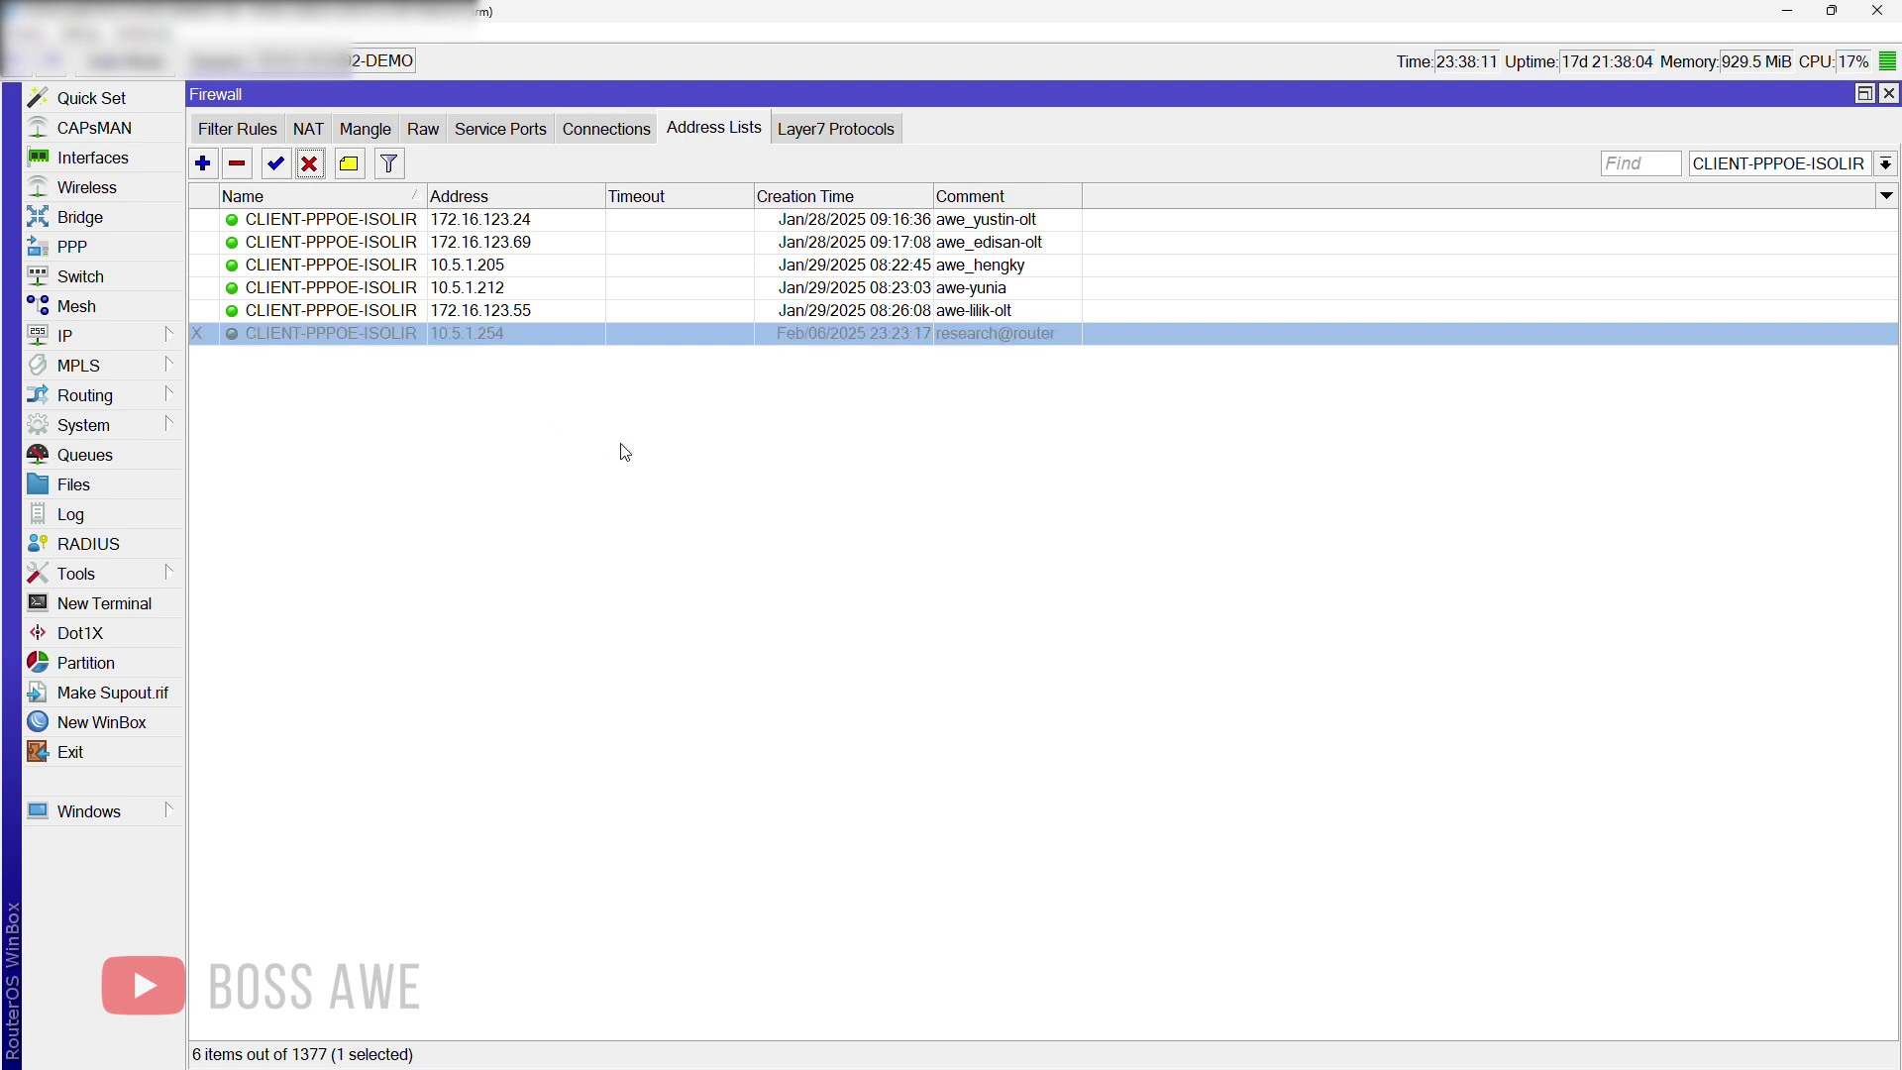
click(627, 454)
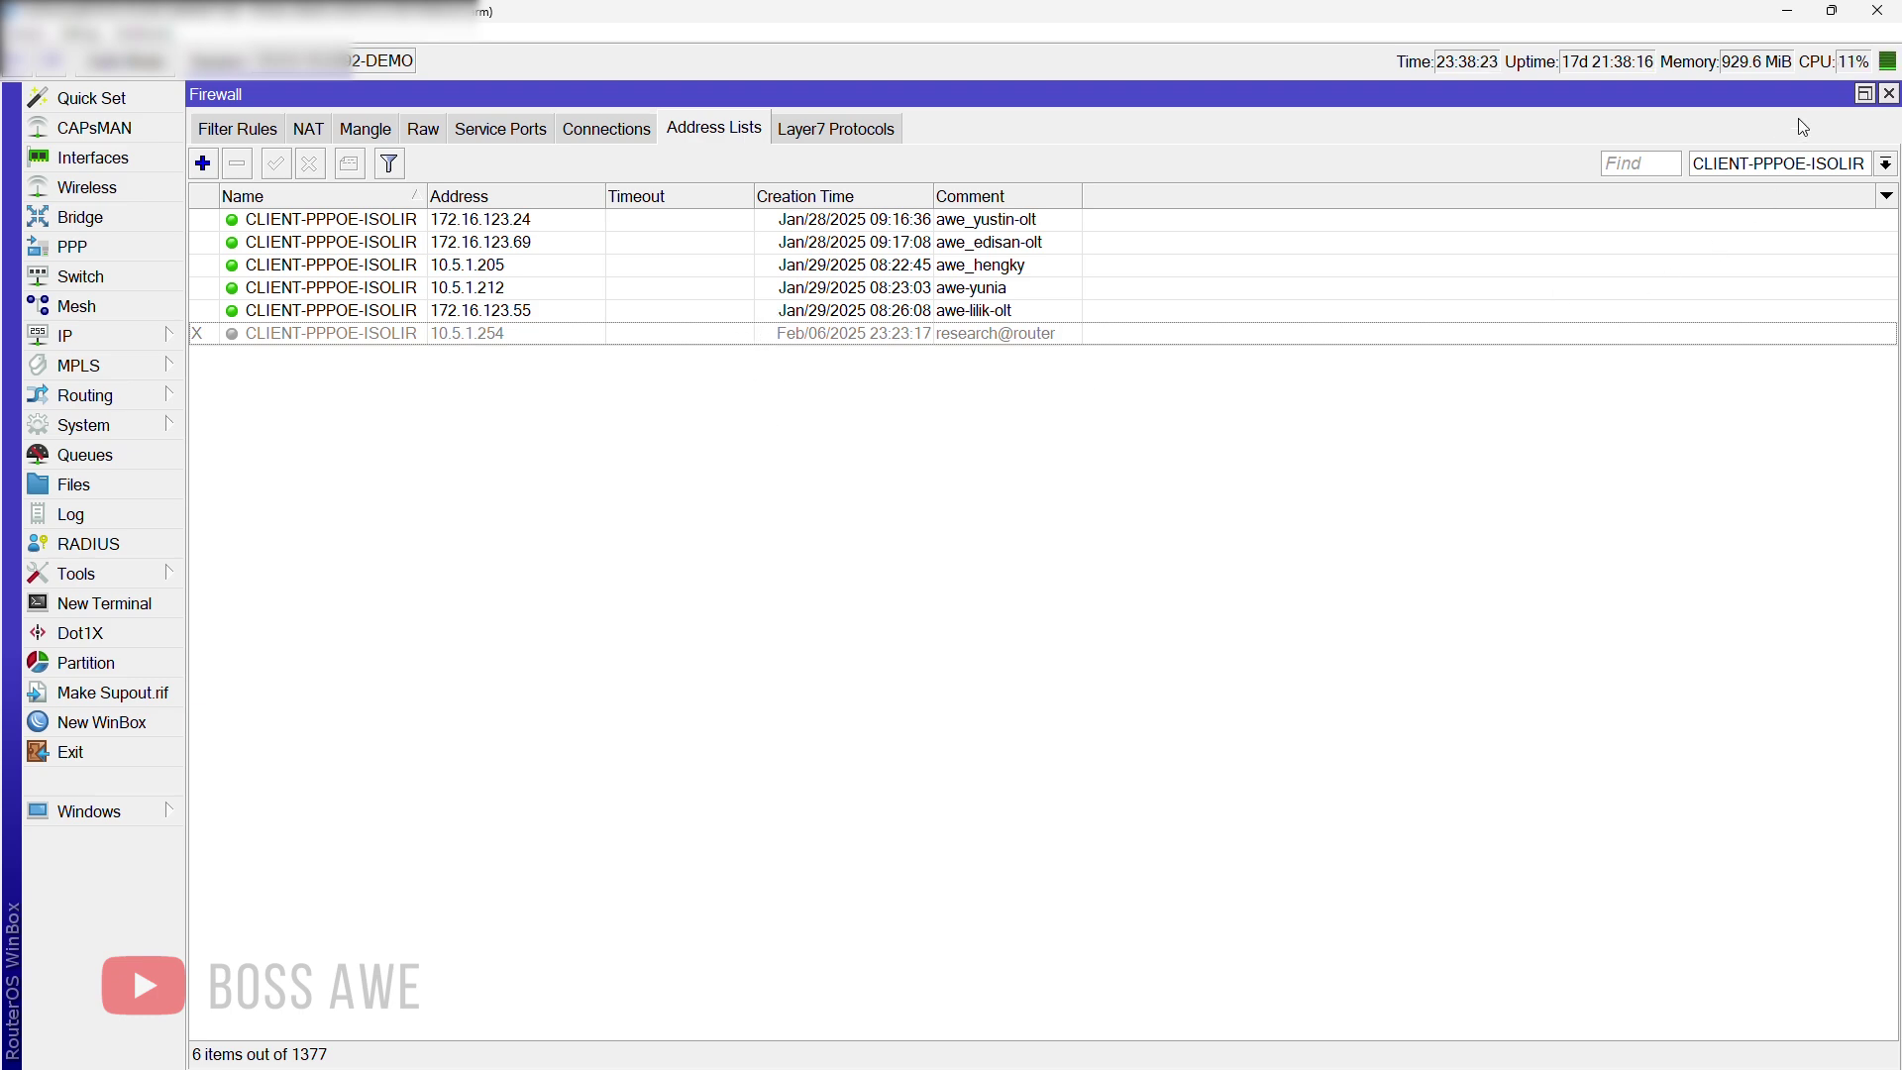
Step: Restore the Firewall window, then close the ISOLIR CLIENT-RND schedule and Scheduler windows
click(1864, 96)
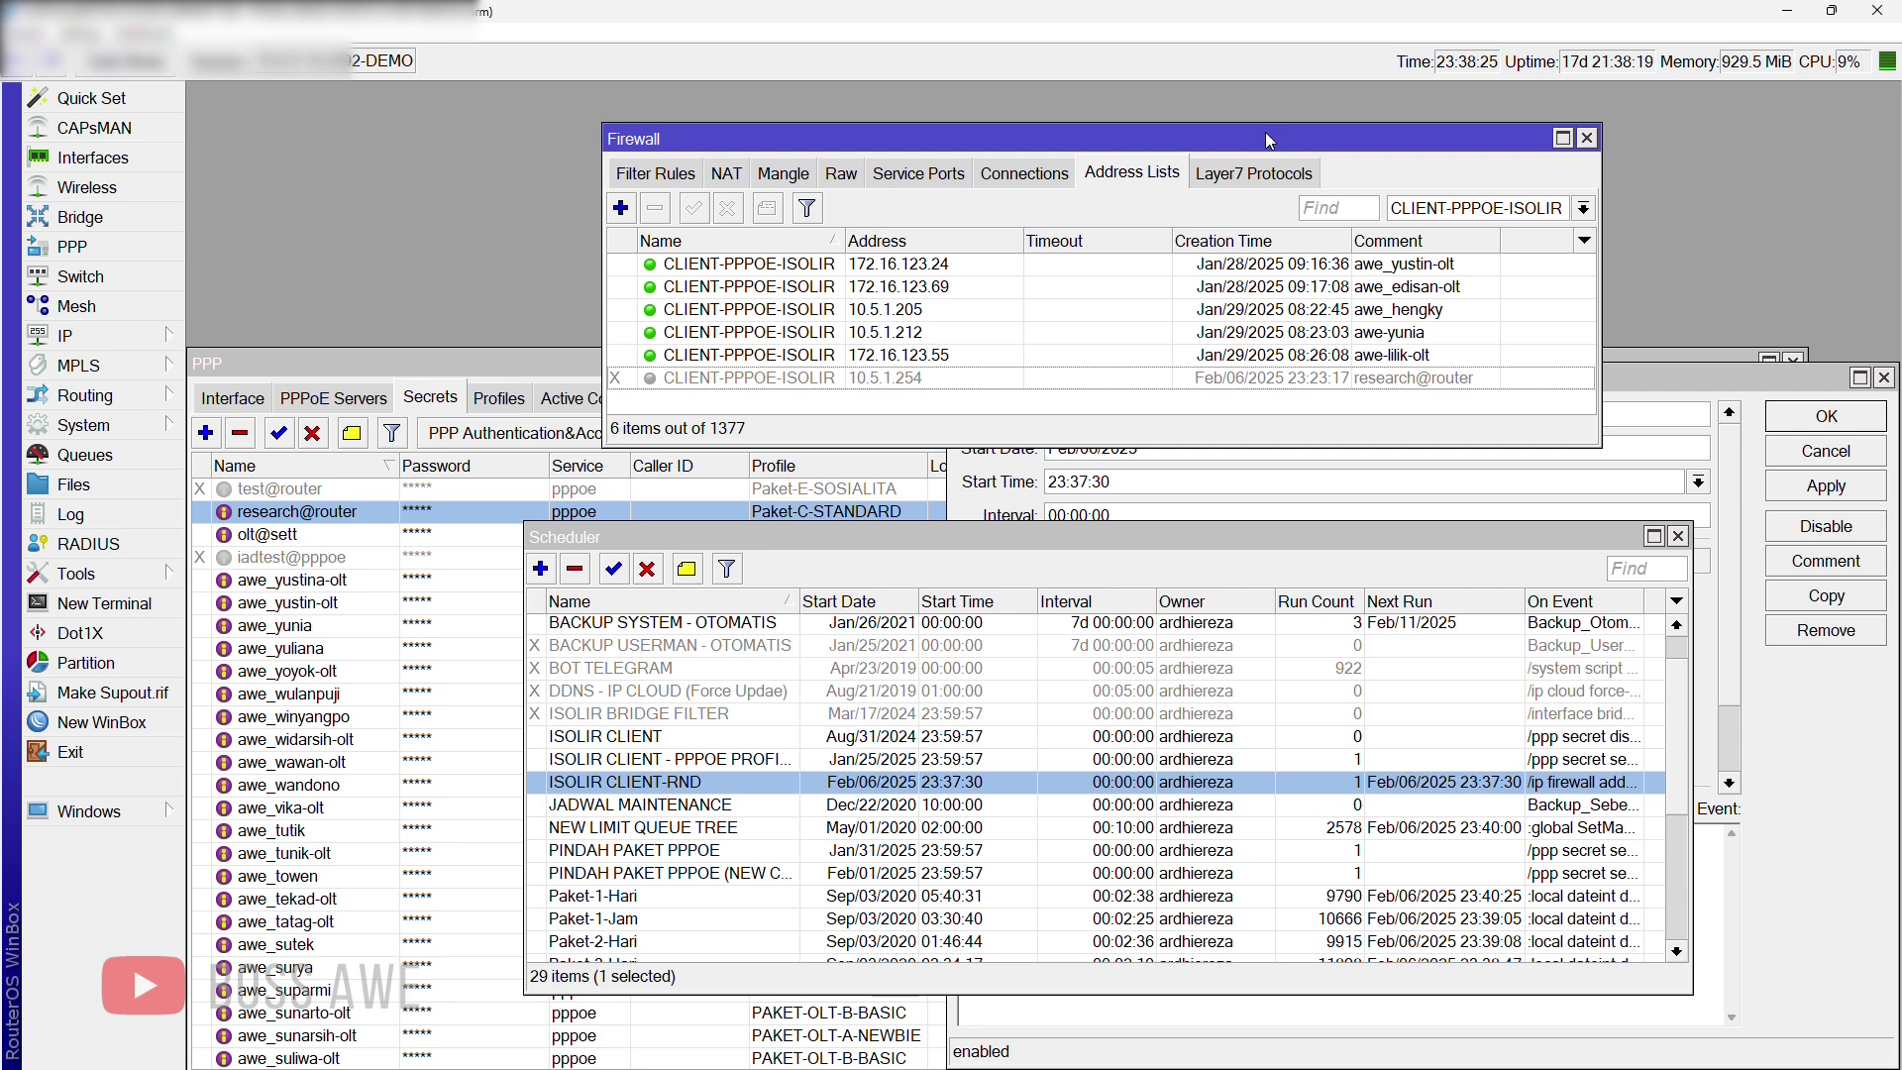
drag(1271, 133, 1528, 89)
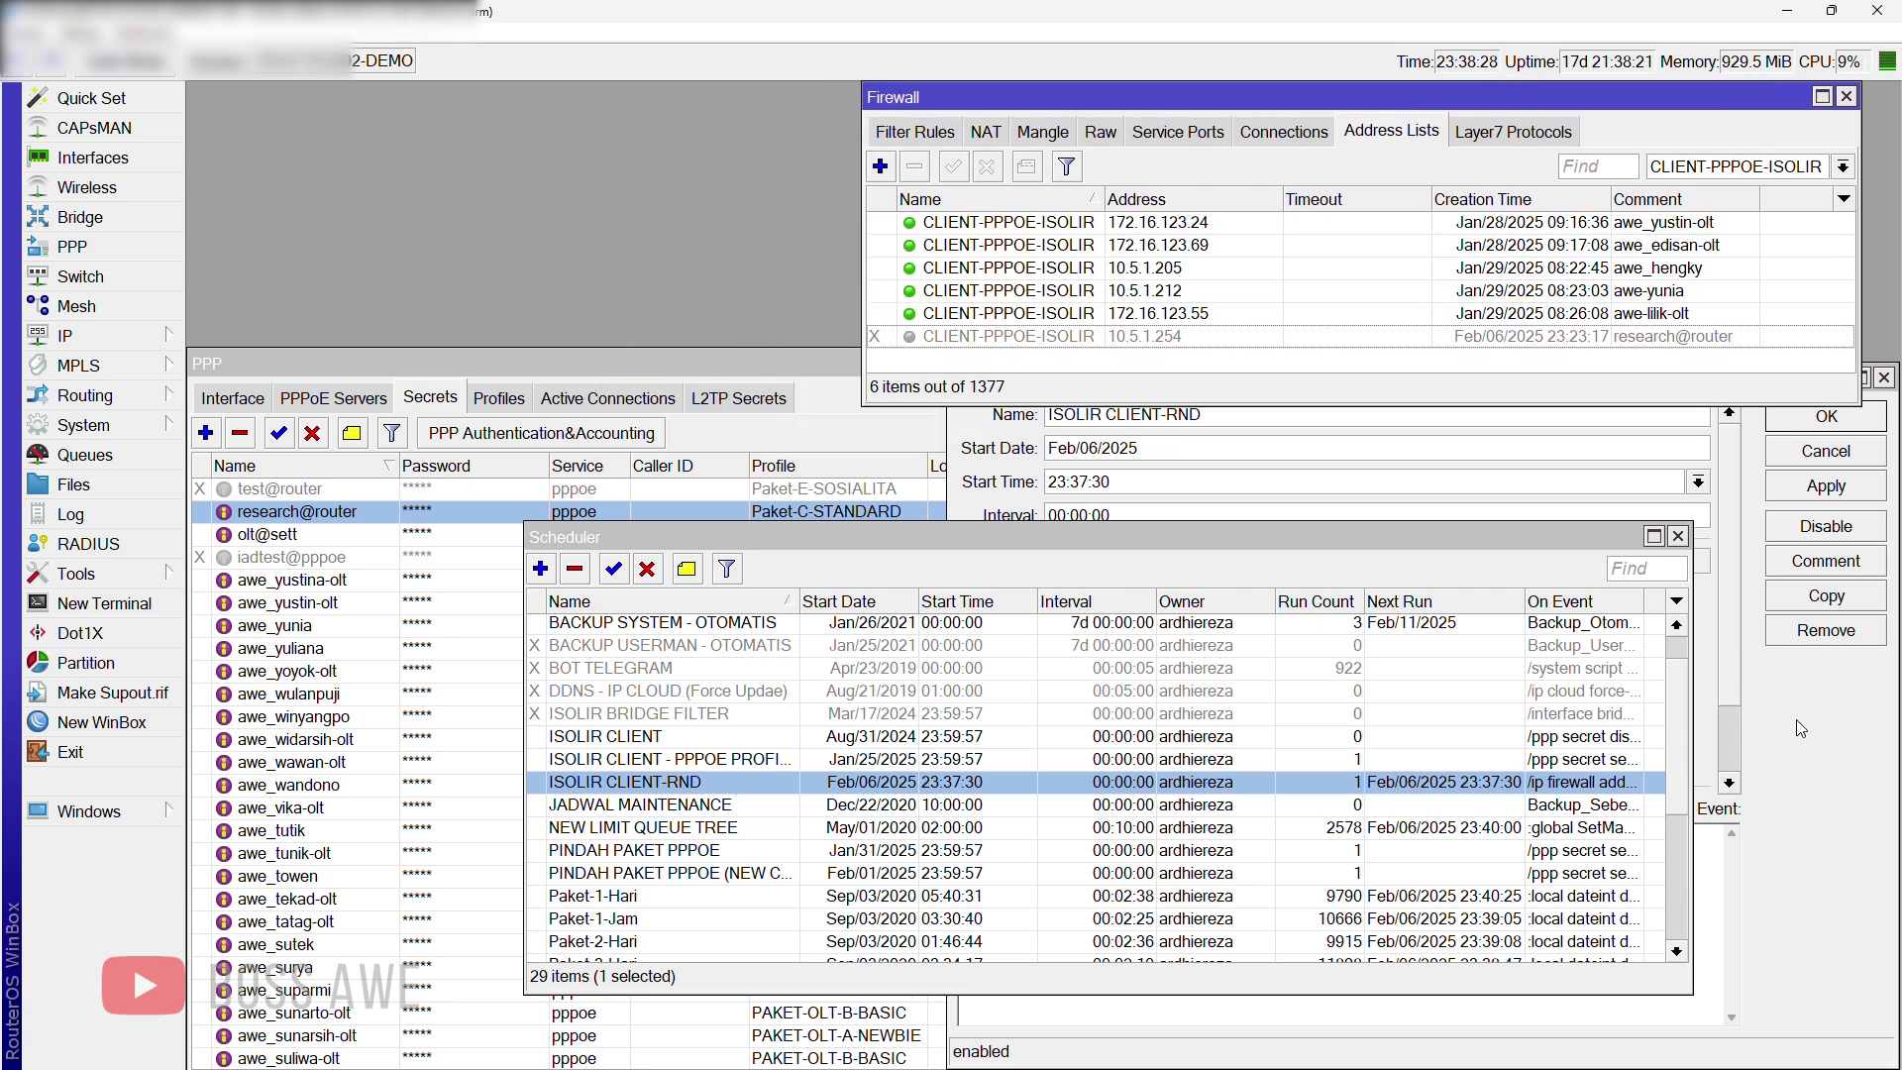
click(1797, 719)
click(1883, 378)
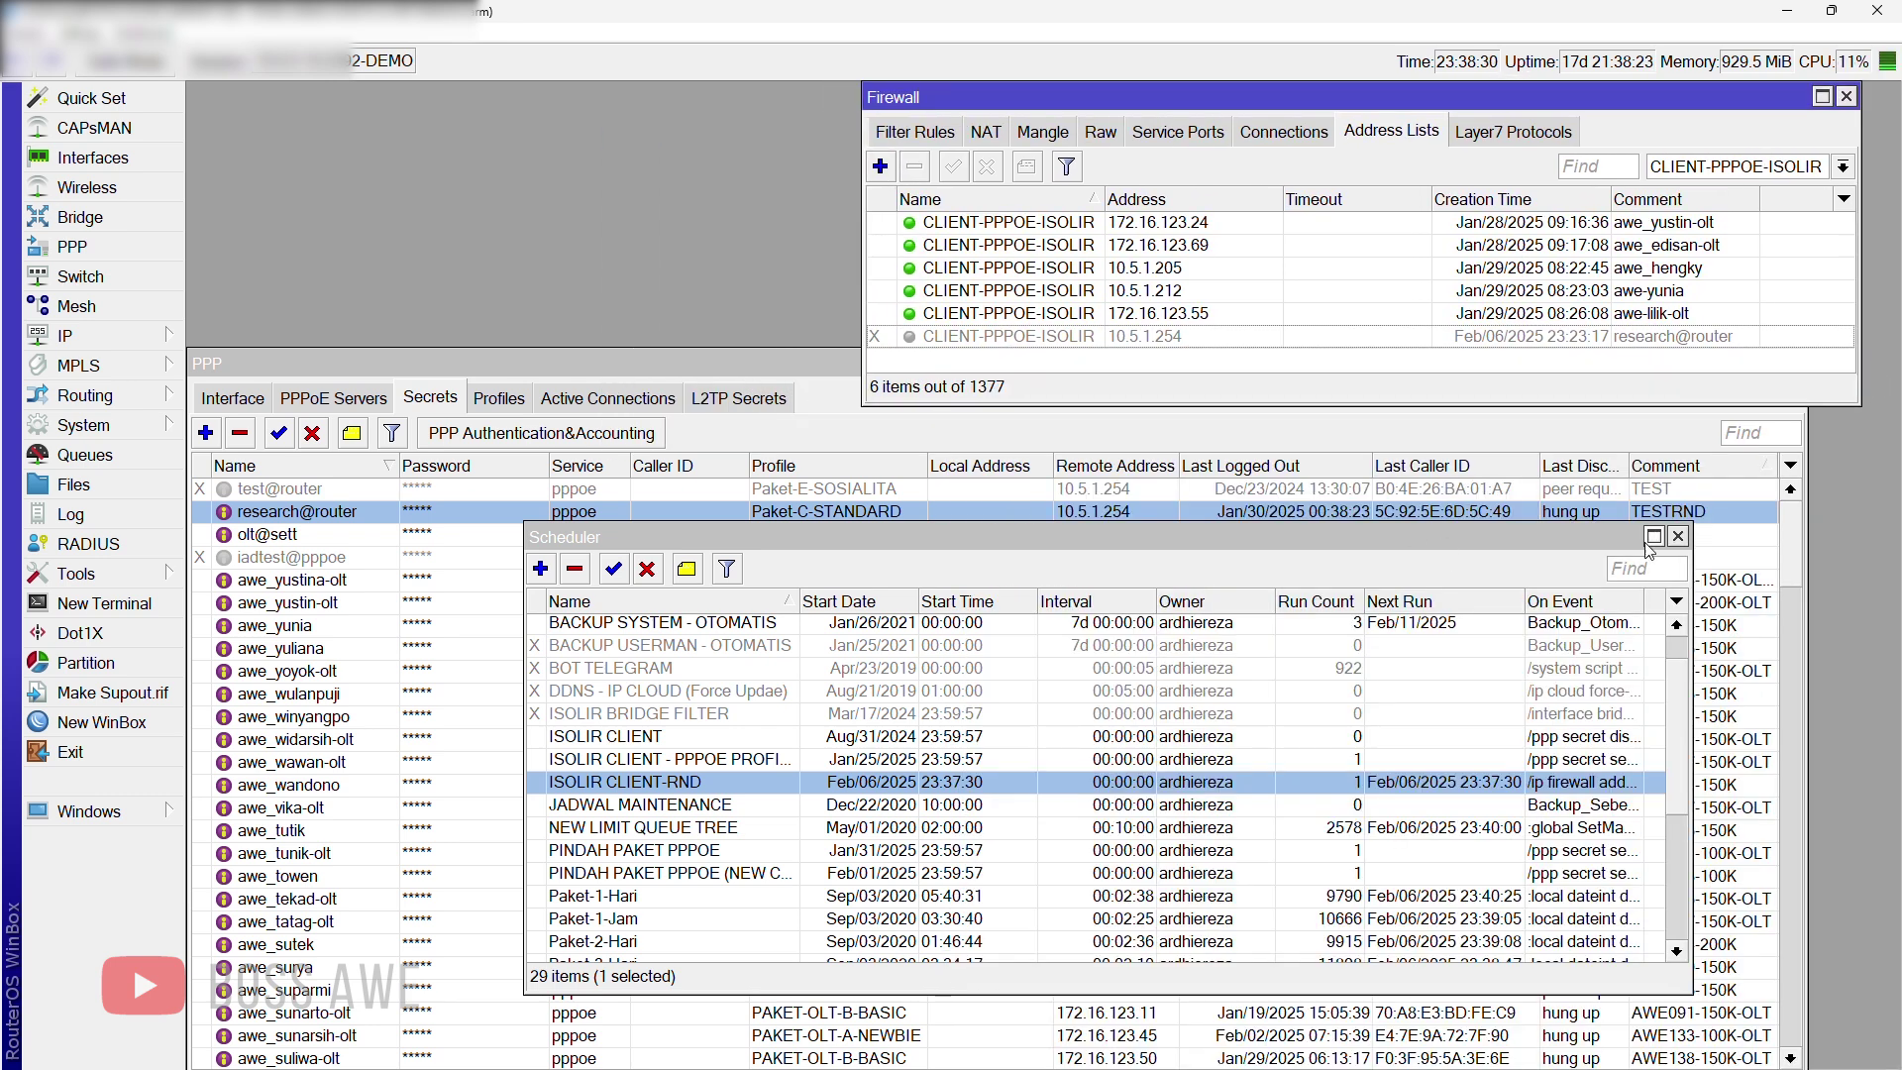
click(1677, 537)
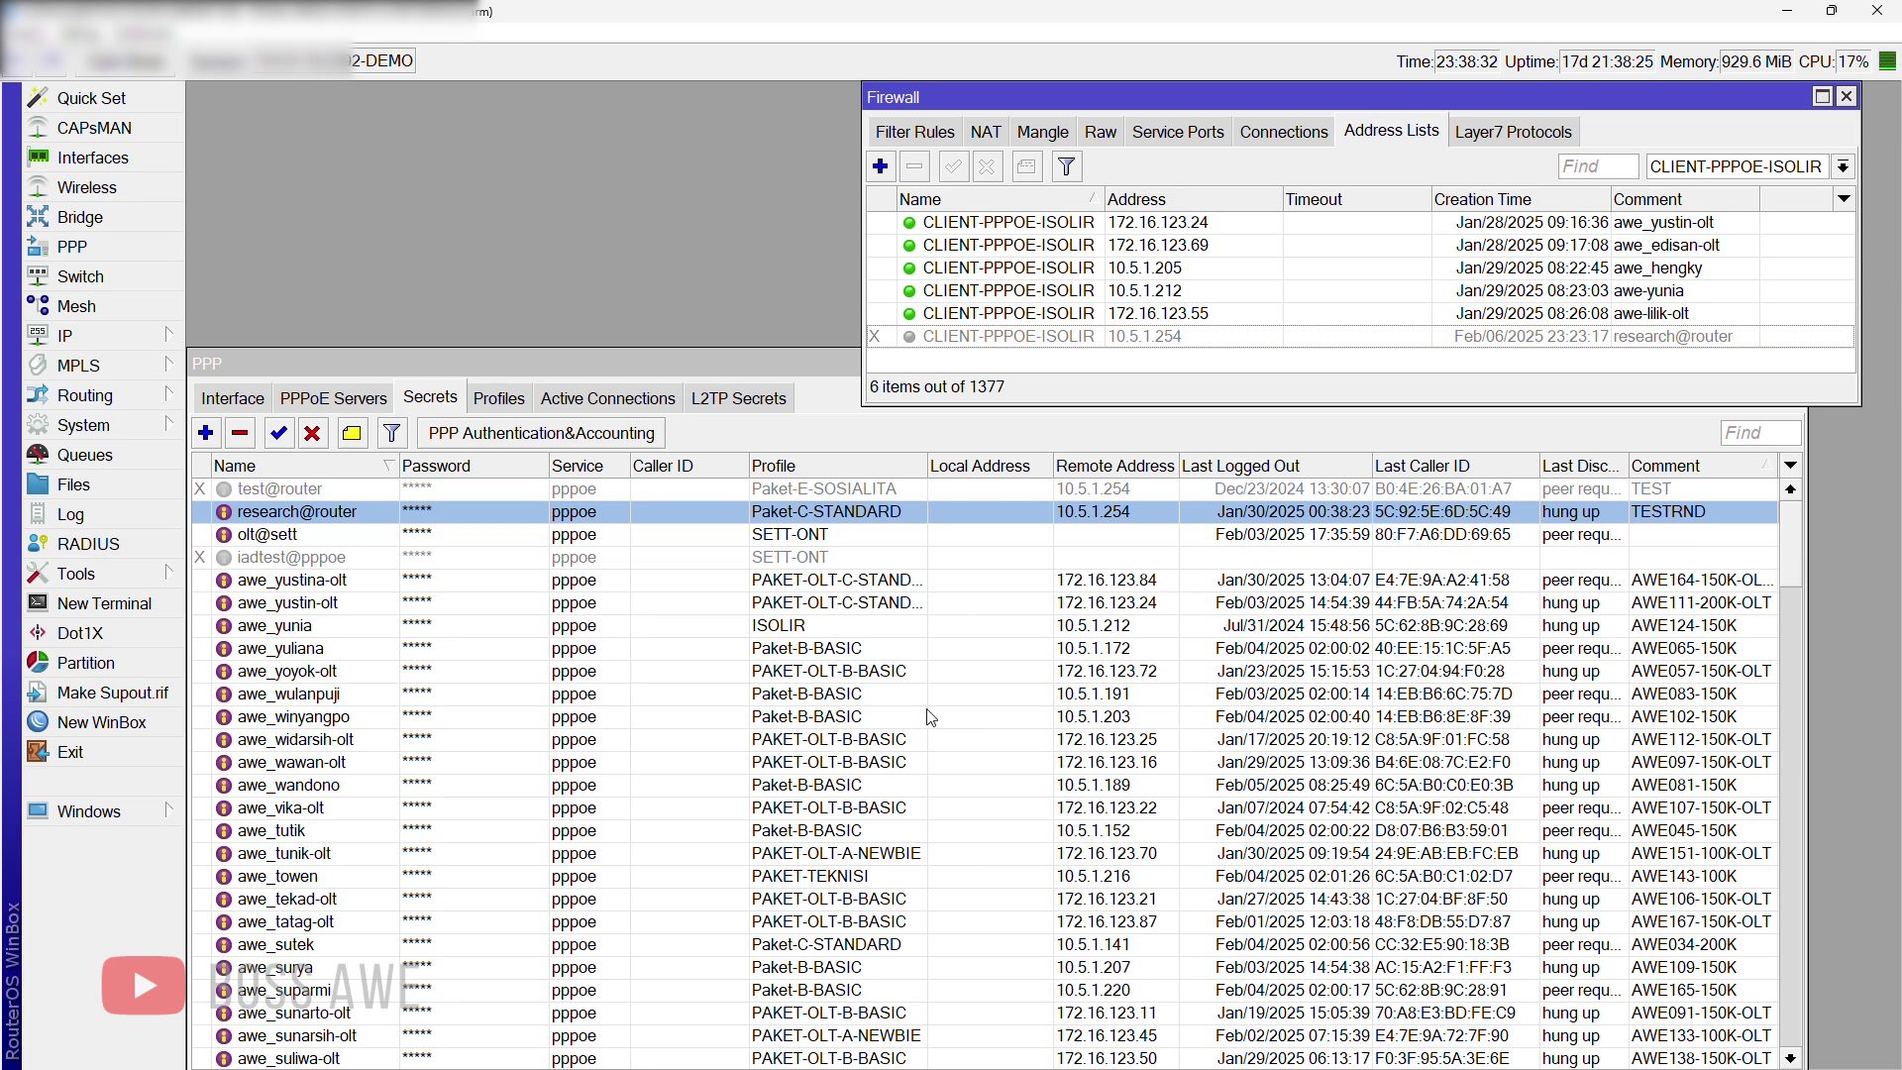
key(super)
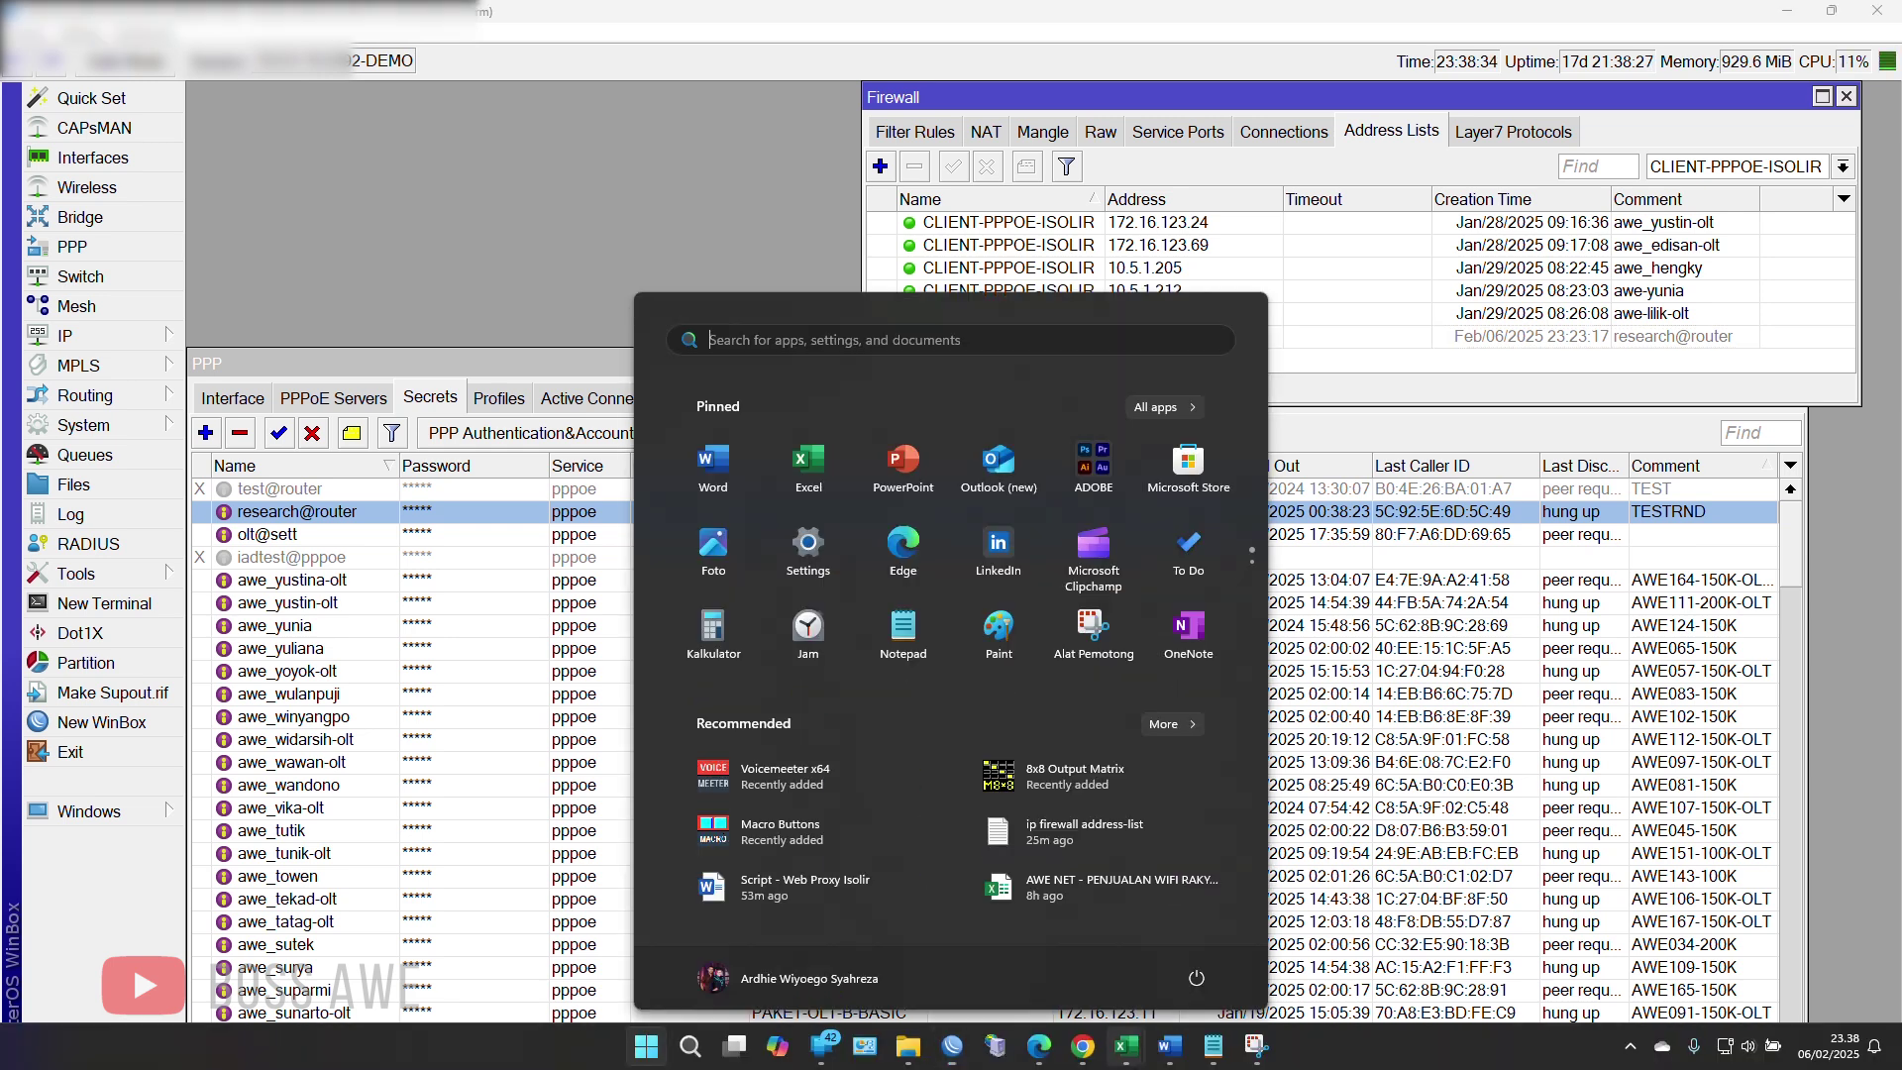
Step: In Chrome, search 'MONITORI' in a new tab to open the Labkom Monitoring Mikrotik article
mouse_move(1084, 1062)
click(984, 914)
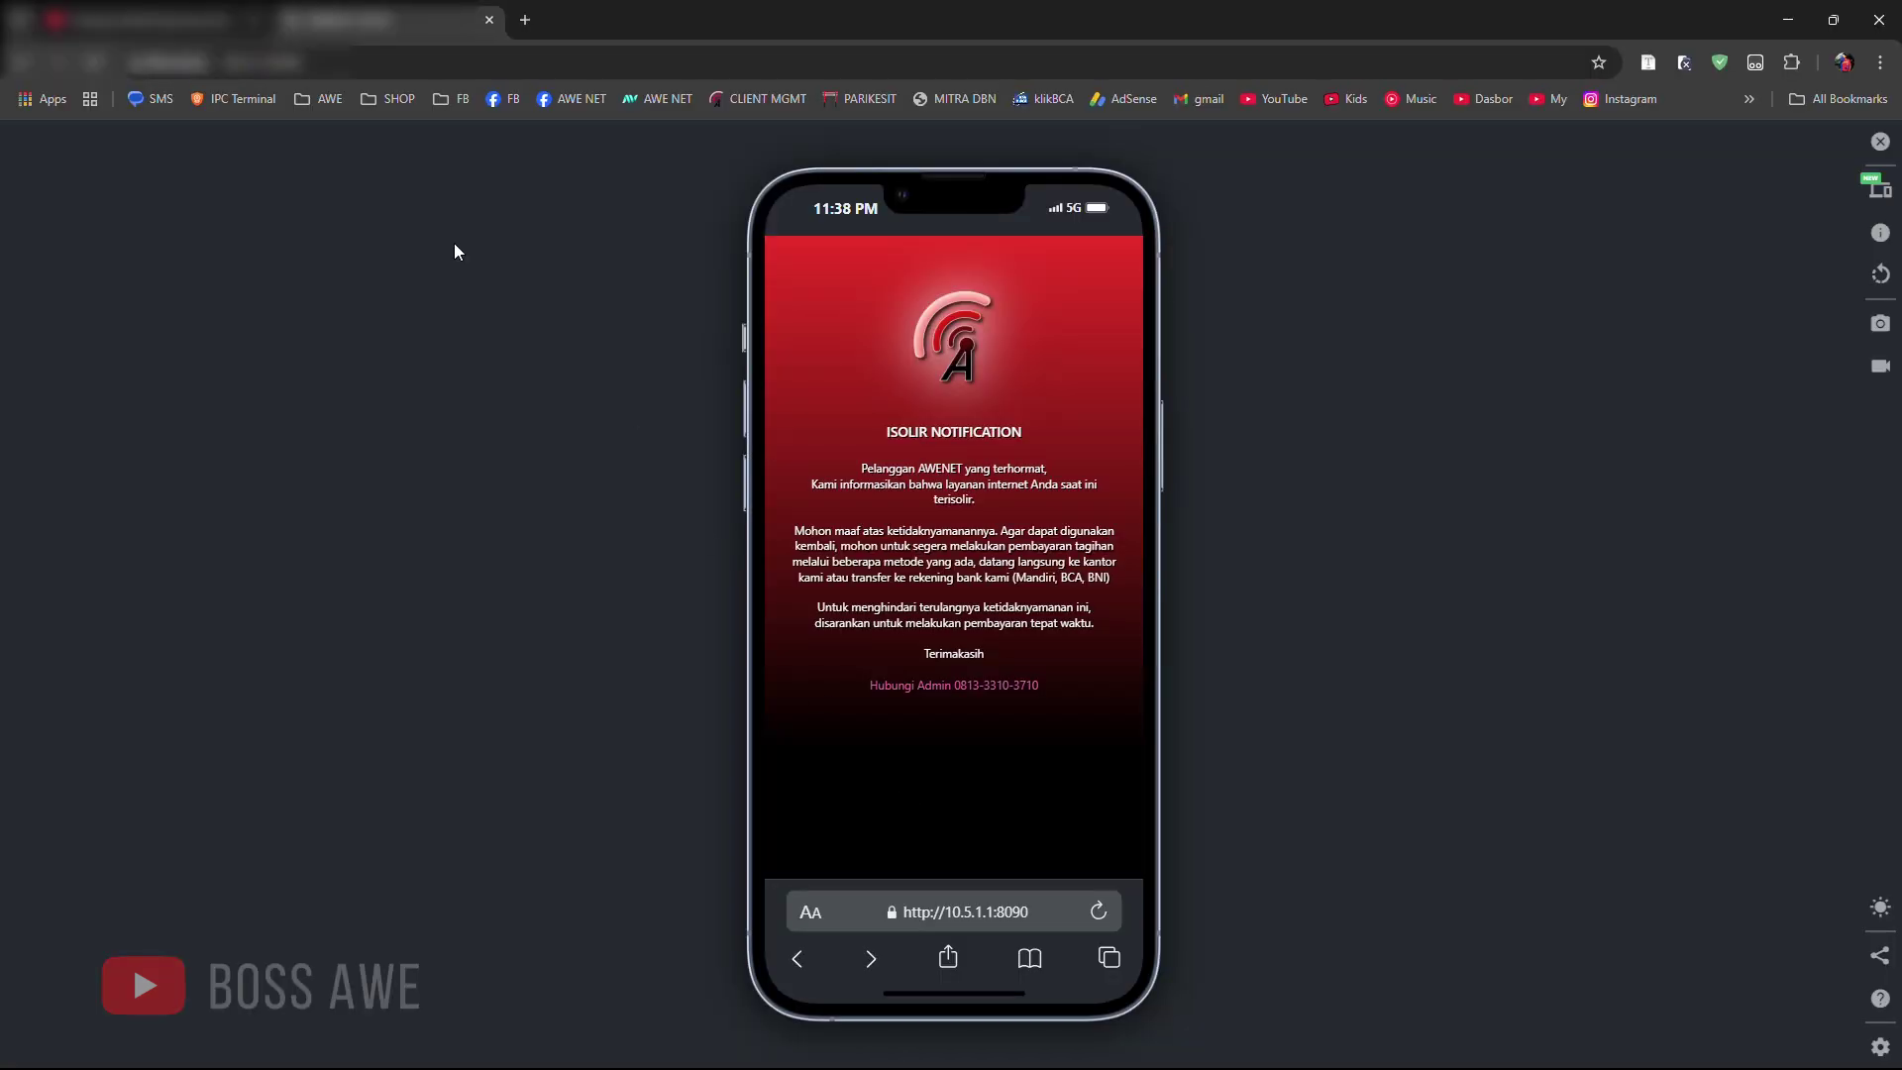
click(525, 20)
click(531, 60)
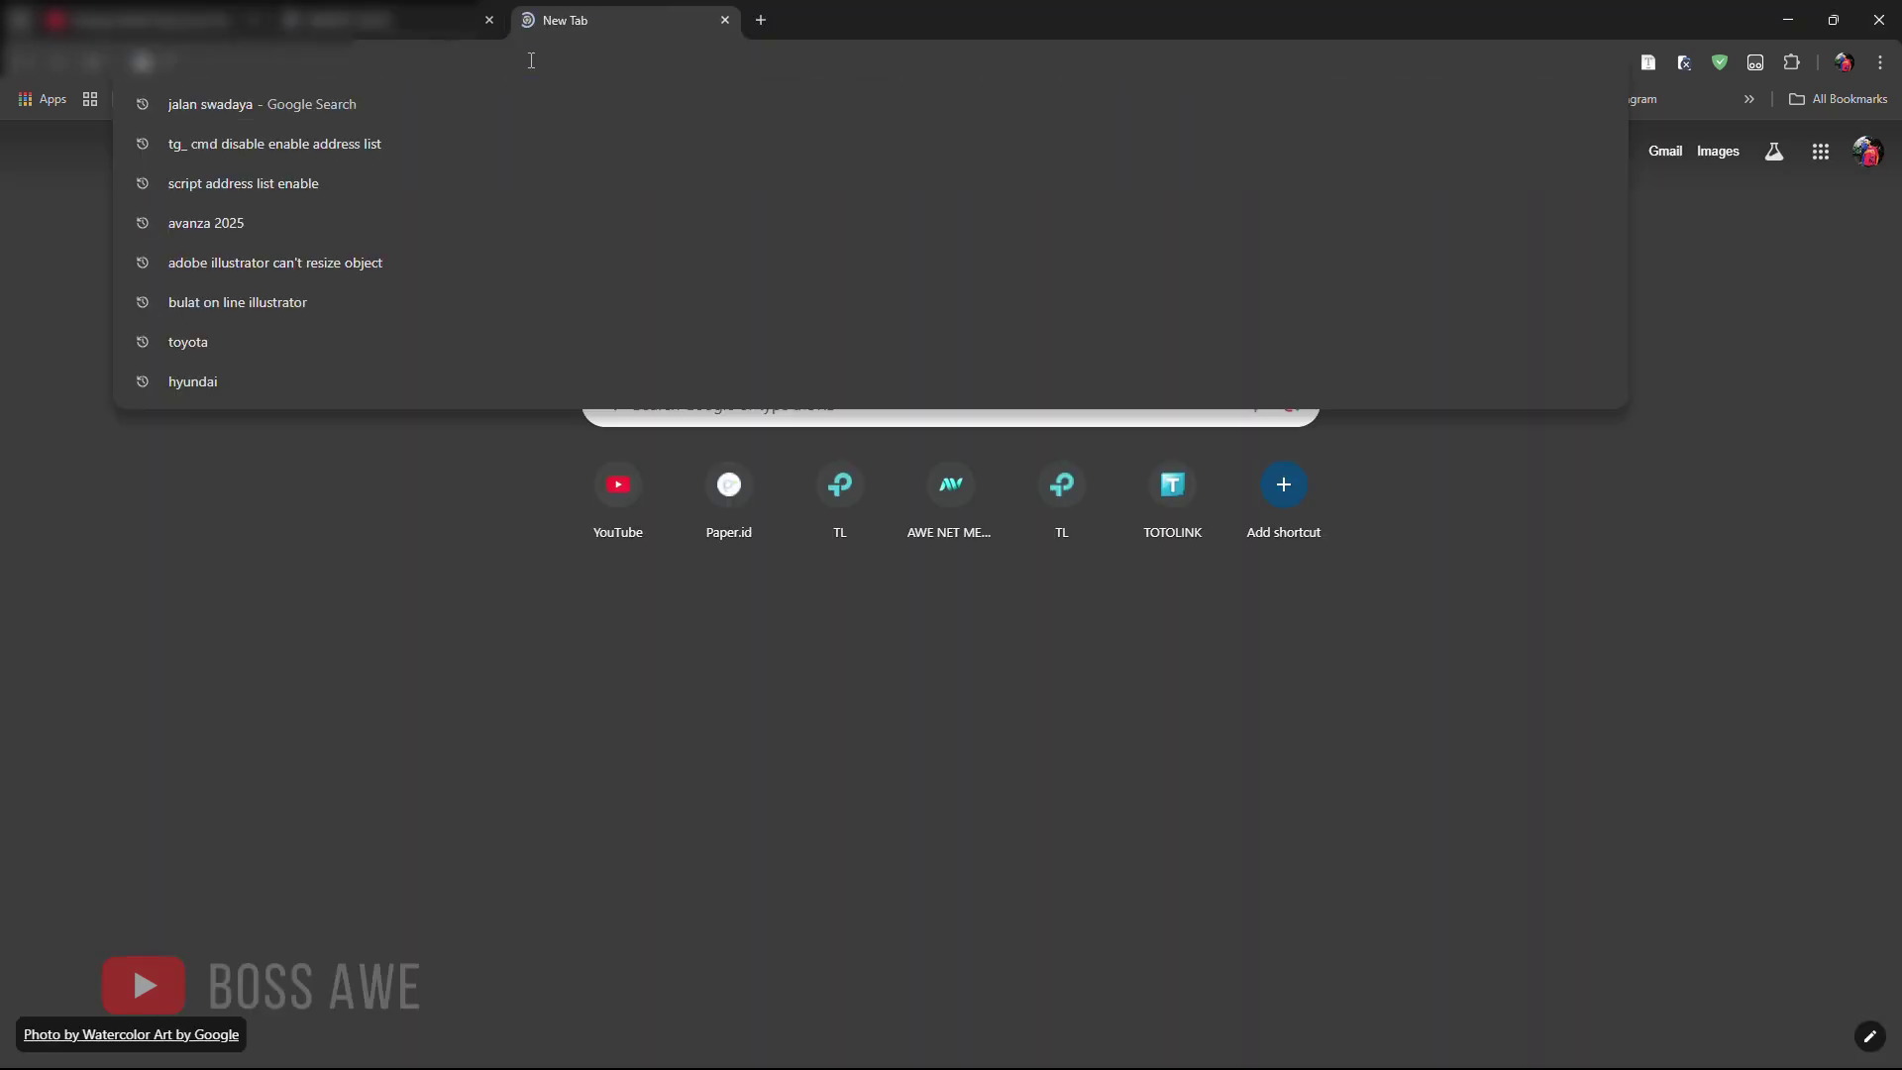
text(MONITORIng Mikrotik dengan Bot Telegram Interaktif tanpa Pemograman PHP | Labkom.co.id)
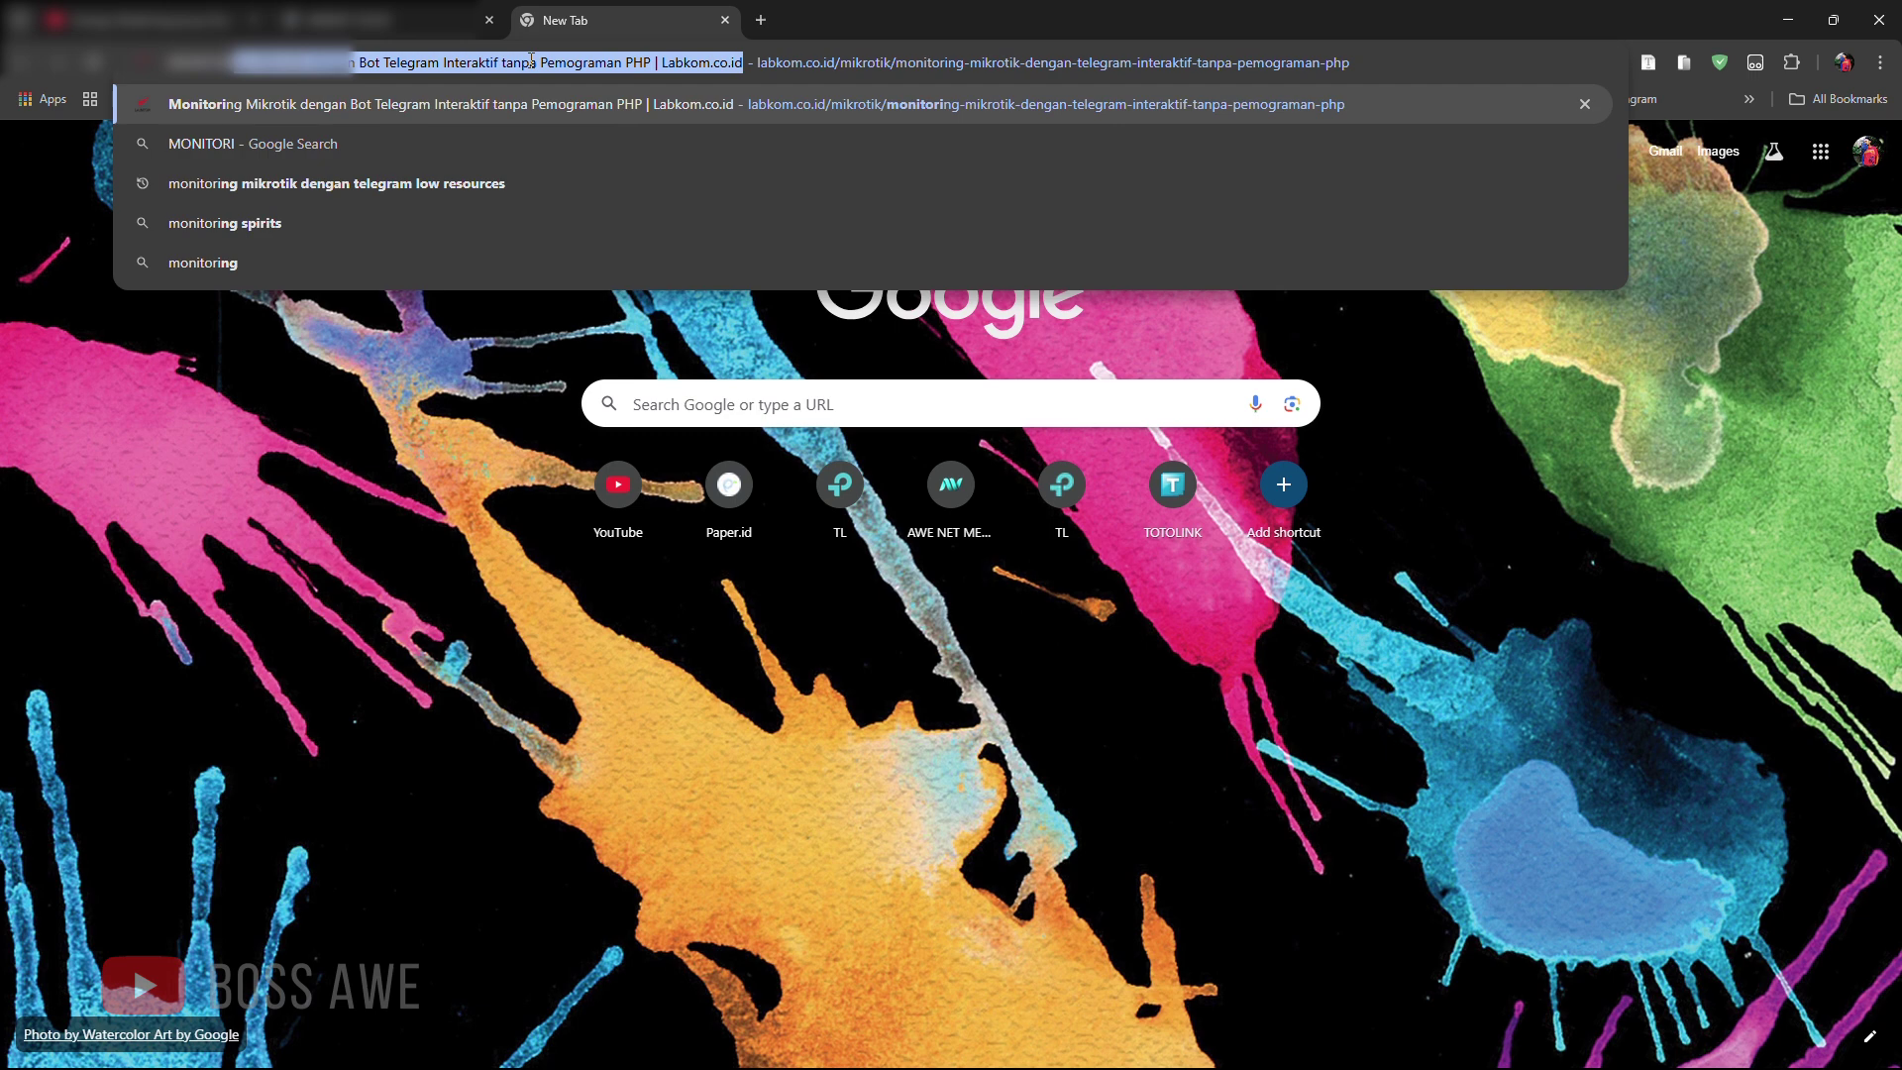
key(Return)
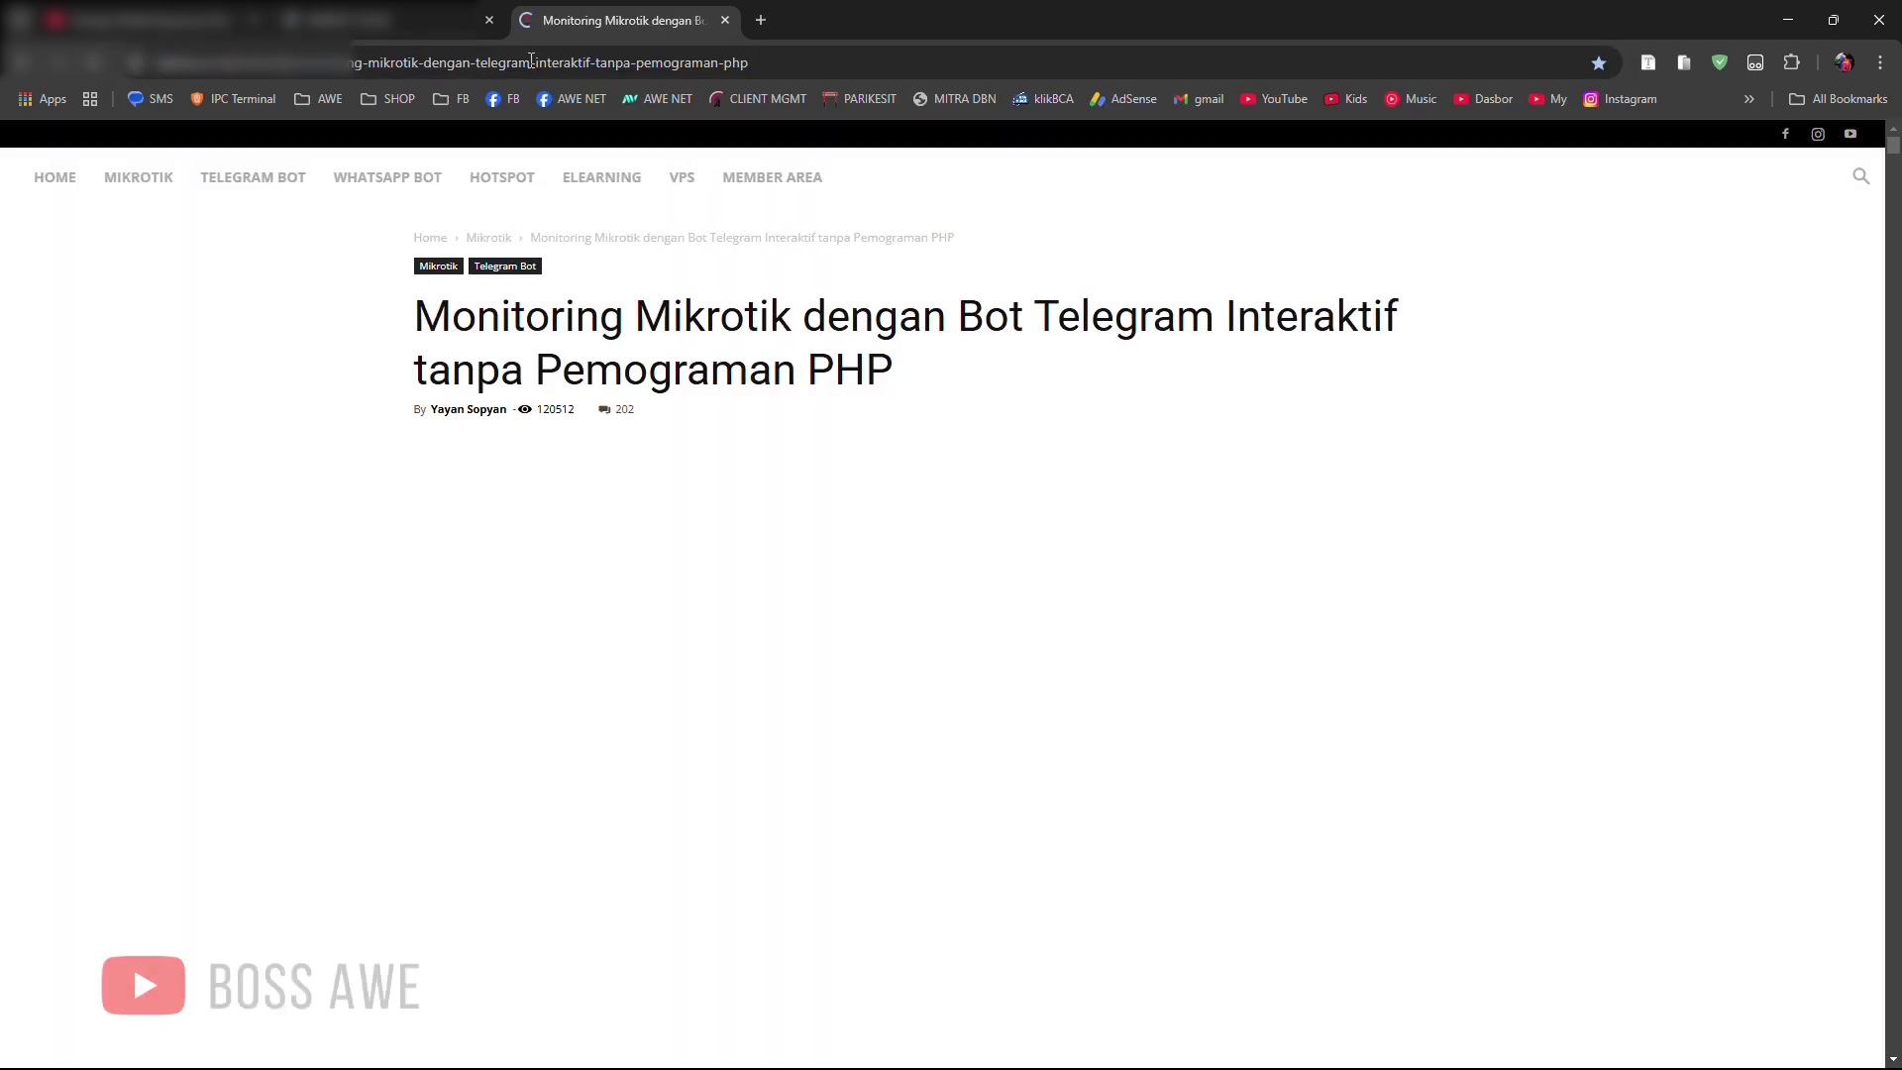
Step: Scroll the article down to the 'Buat Script' heading and the tg_config script
scroll(888, 604, down, 5)
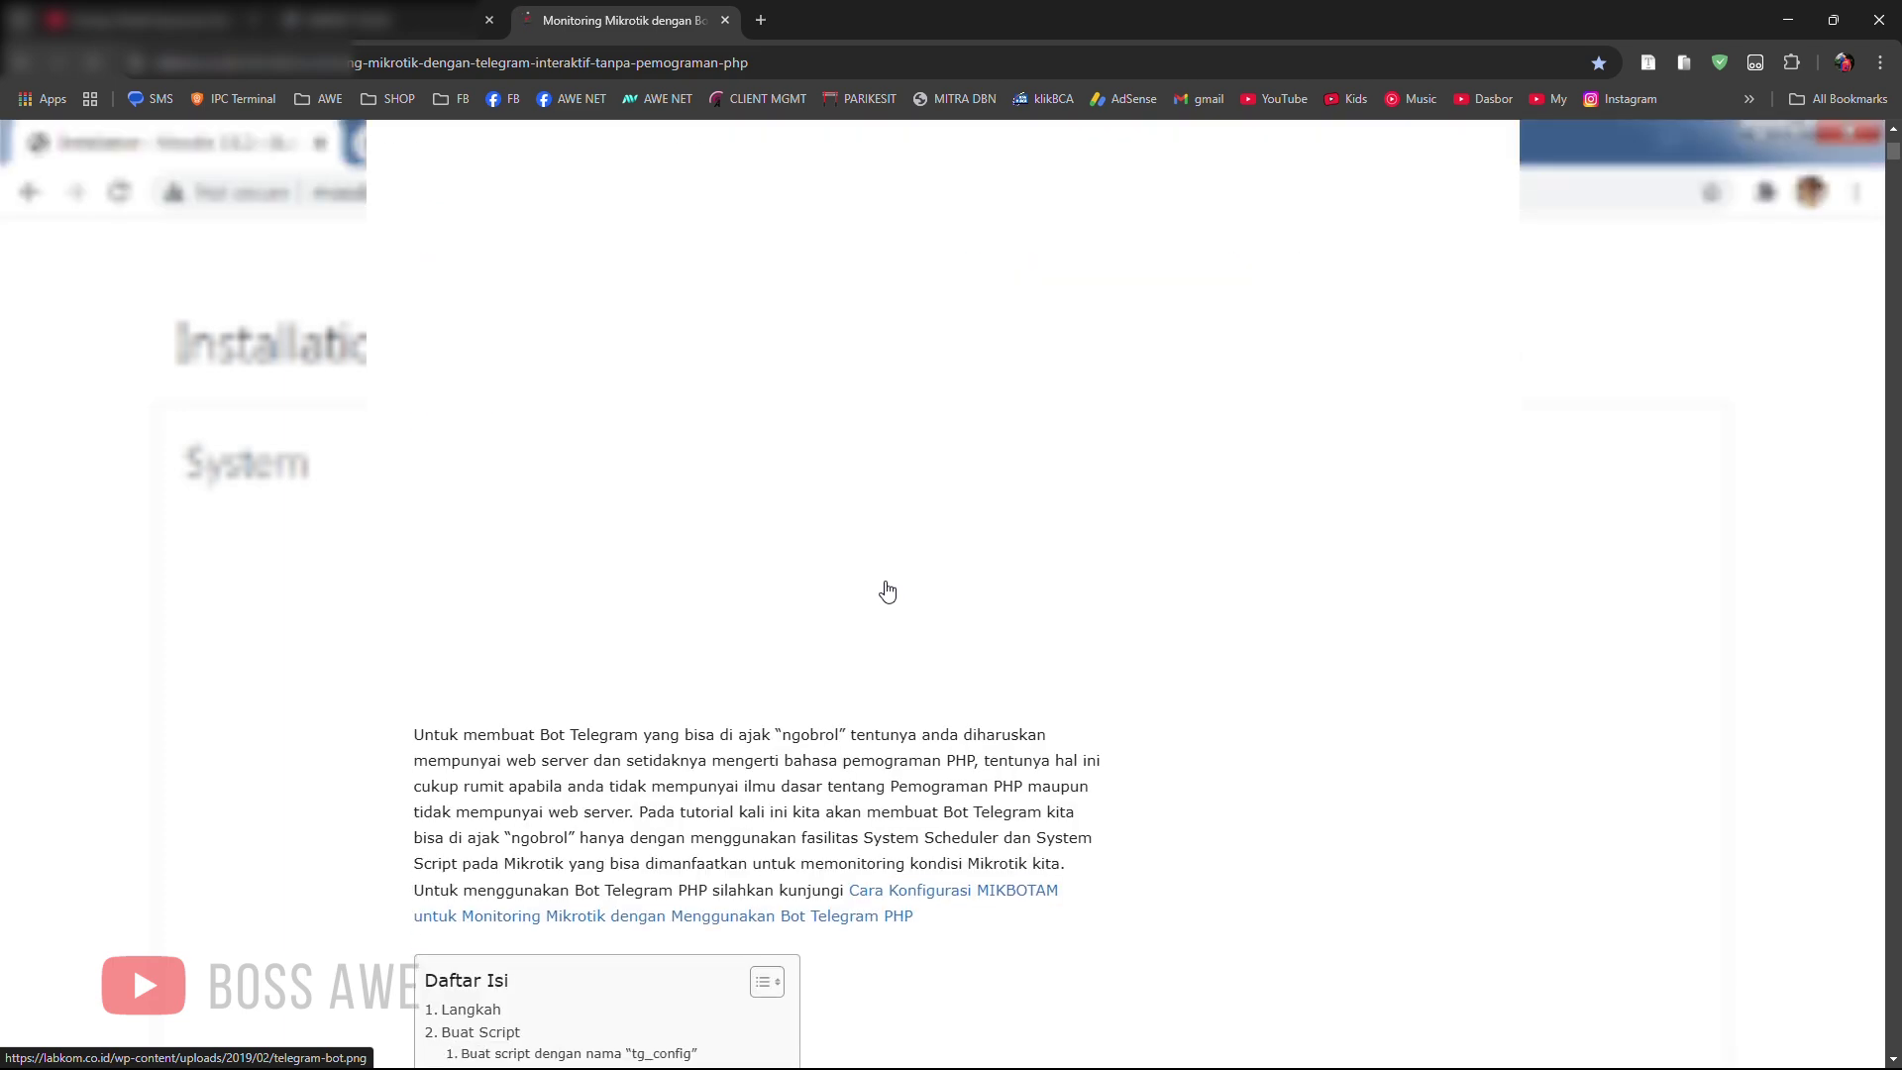
scroll(887, 591, down, 12)
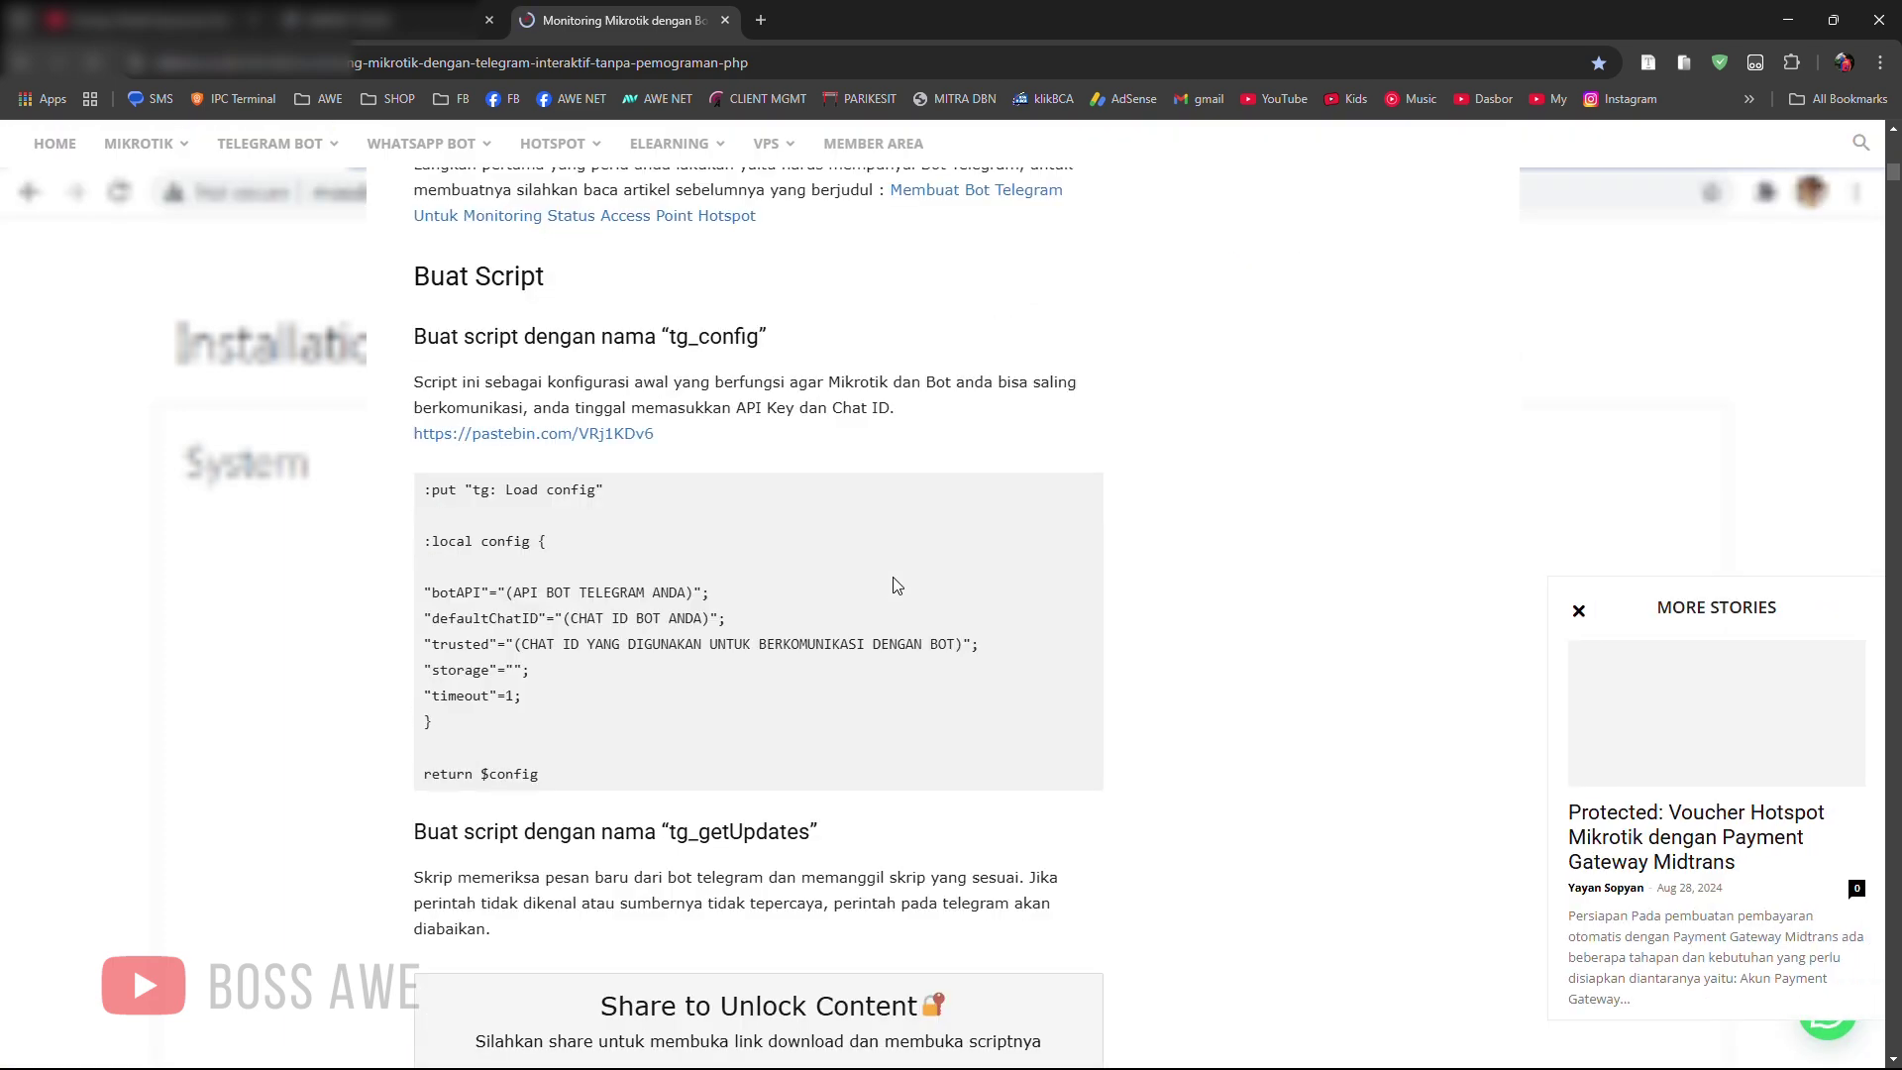
scroll(894, 584, down, 1)
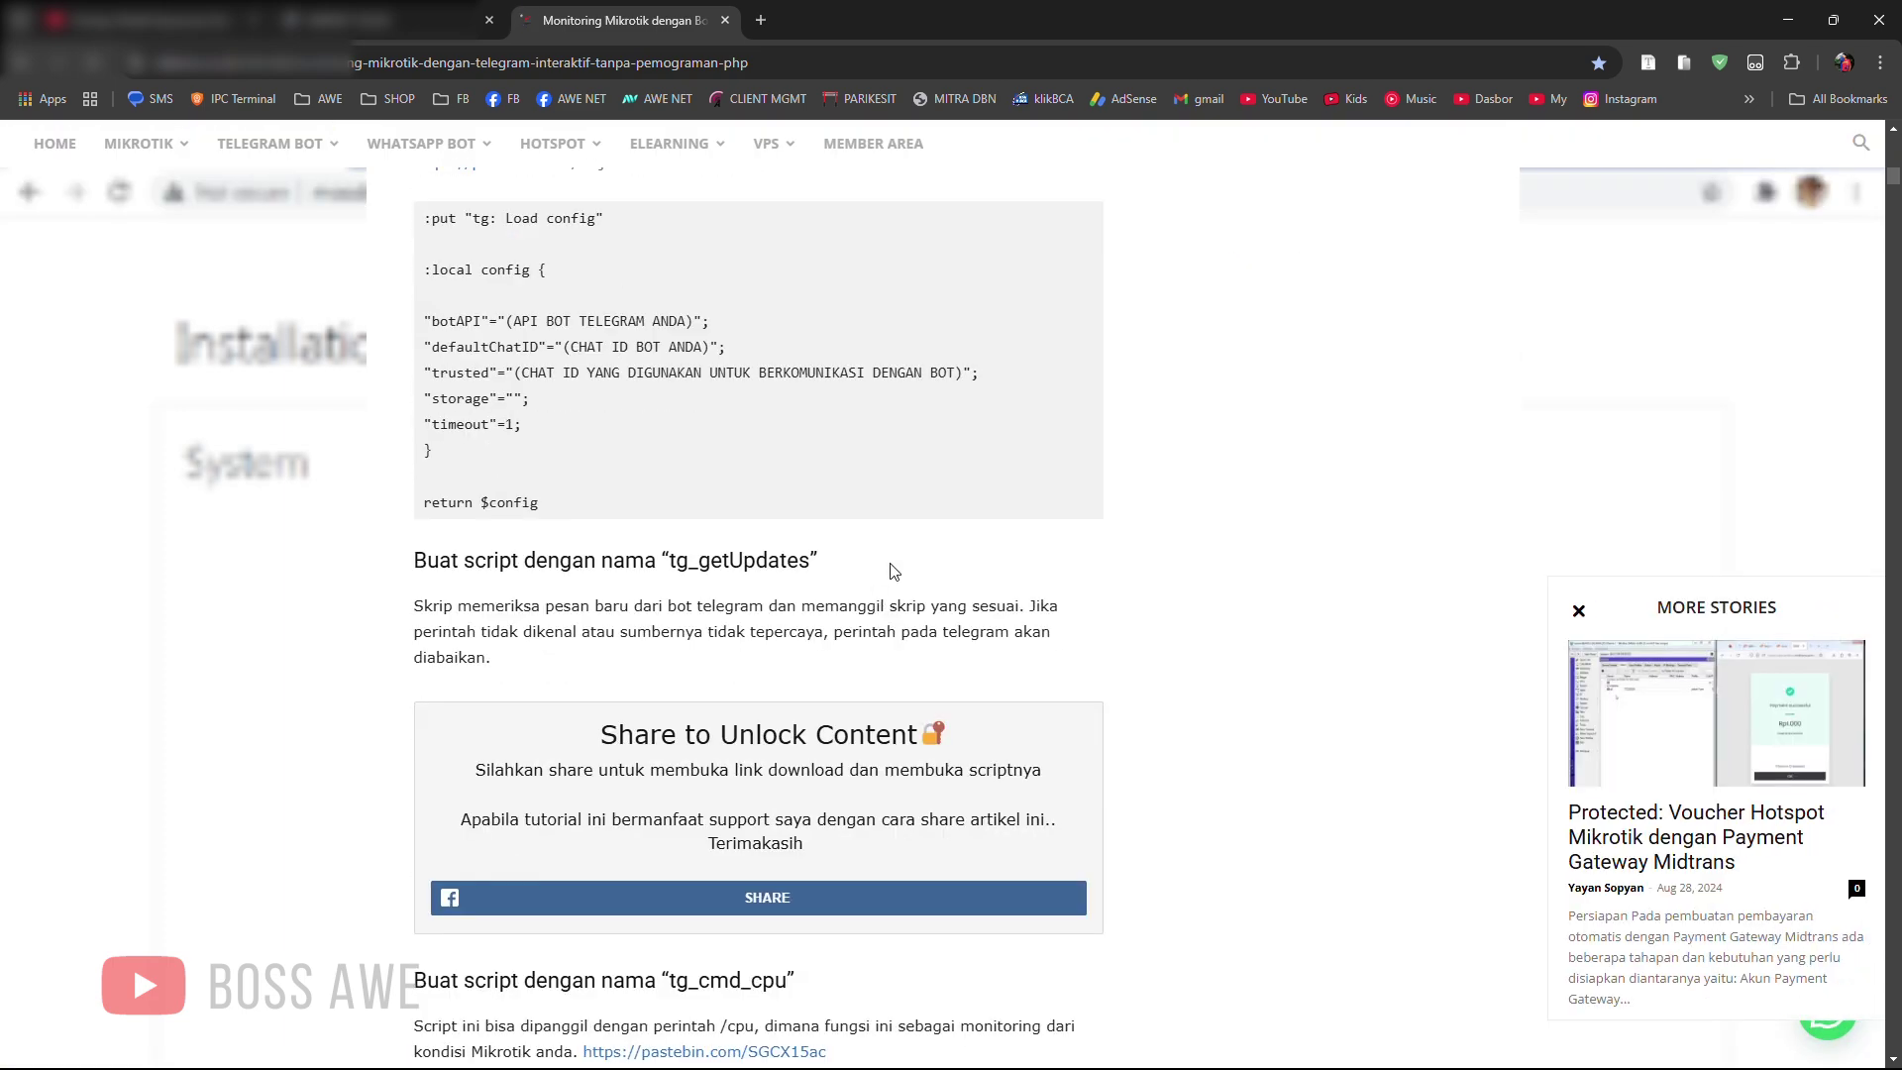
scroll(902, 564, down, 6)
scroll(927, 593, down, 2)
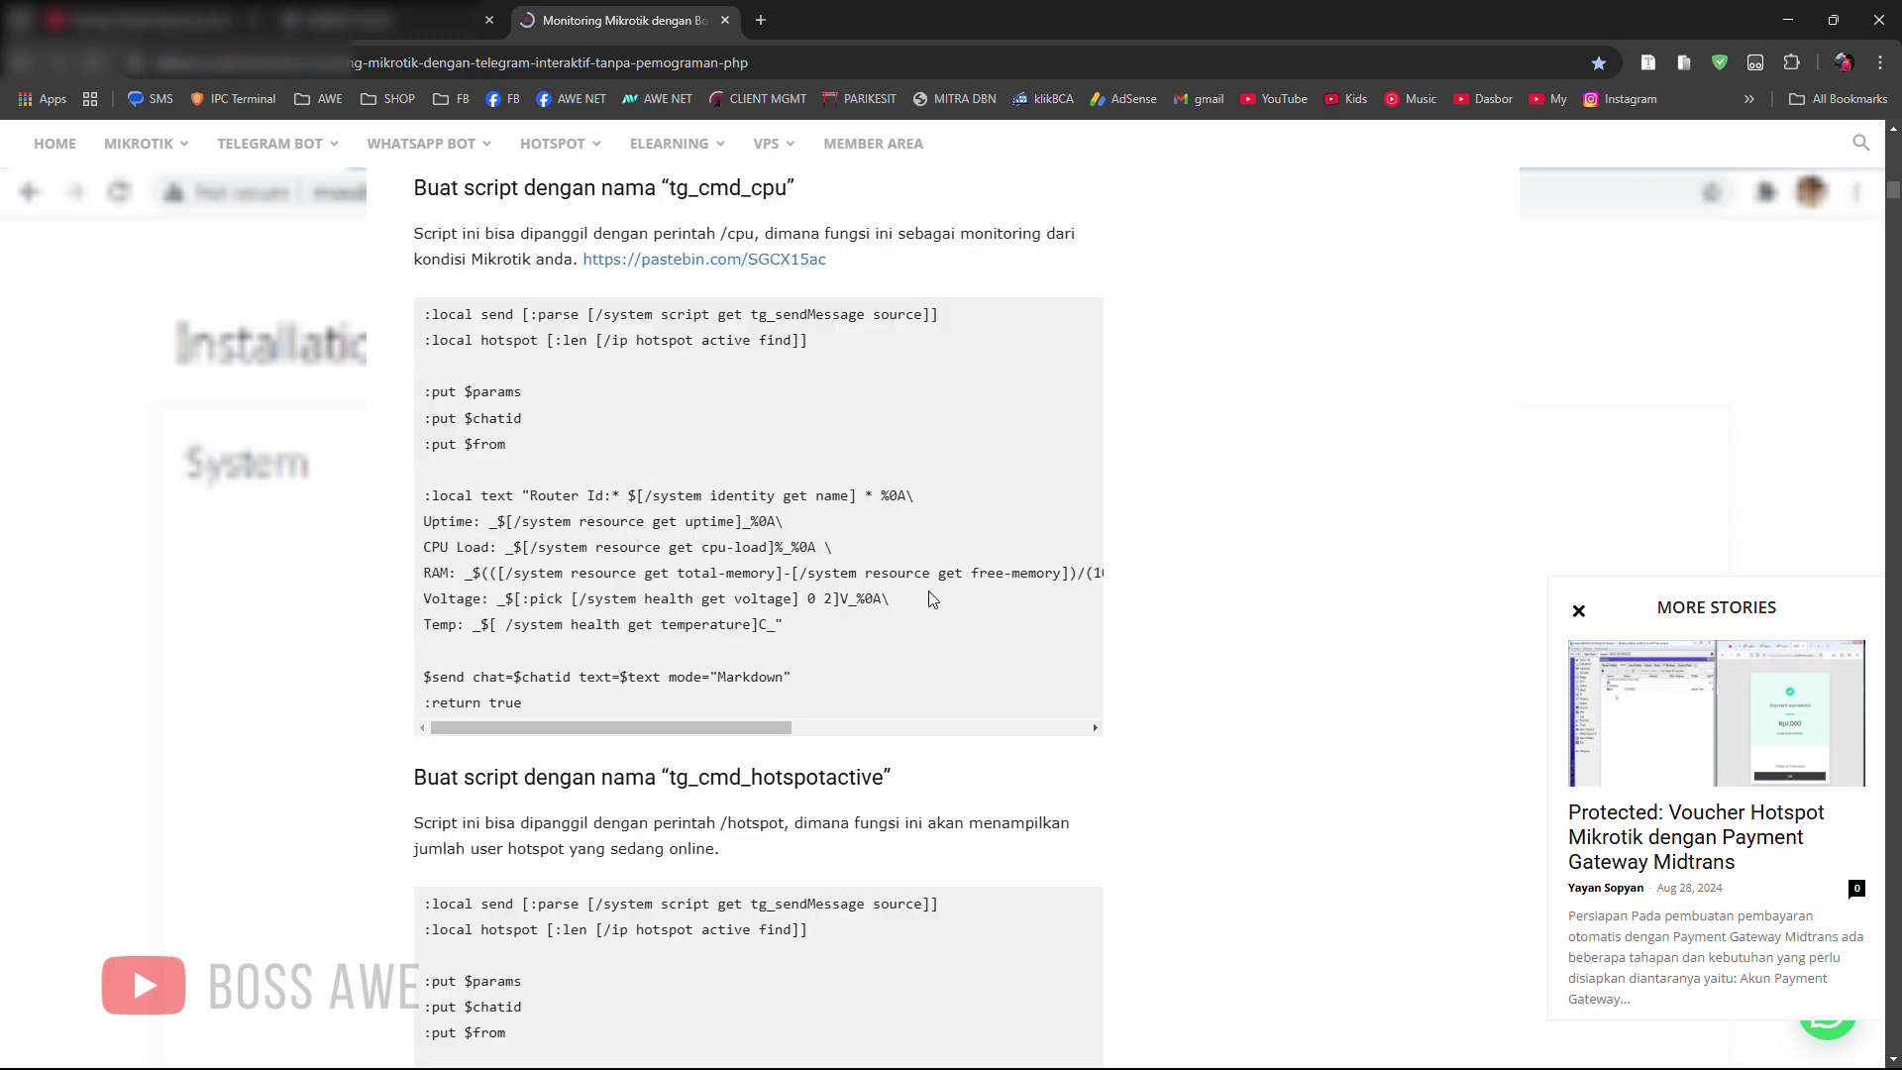
scroll(858, 619, down, 9)
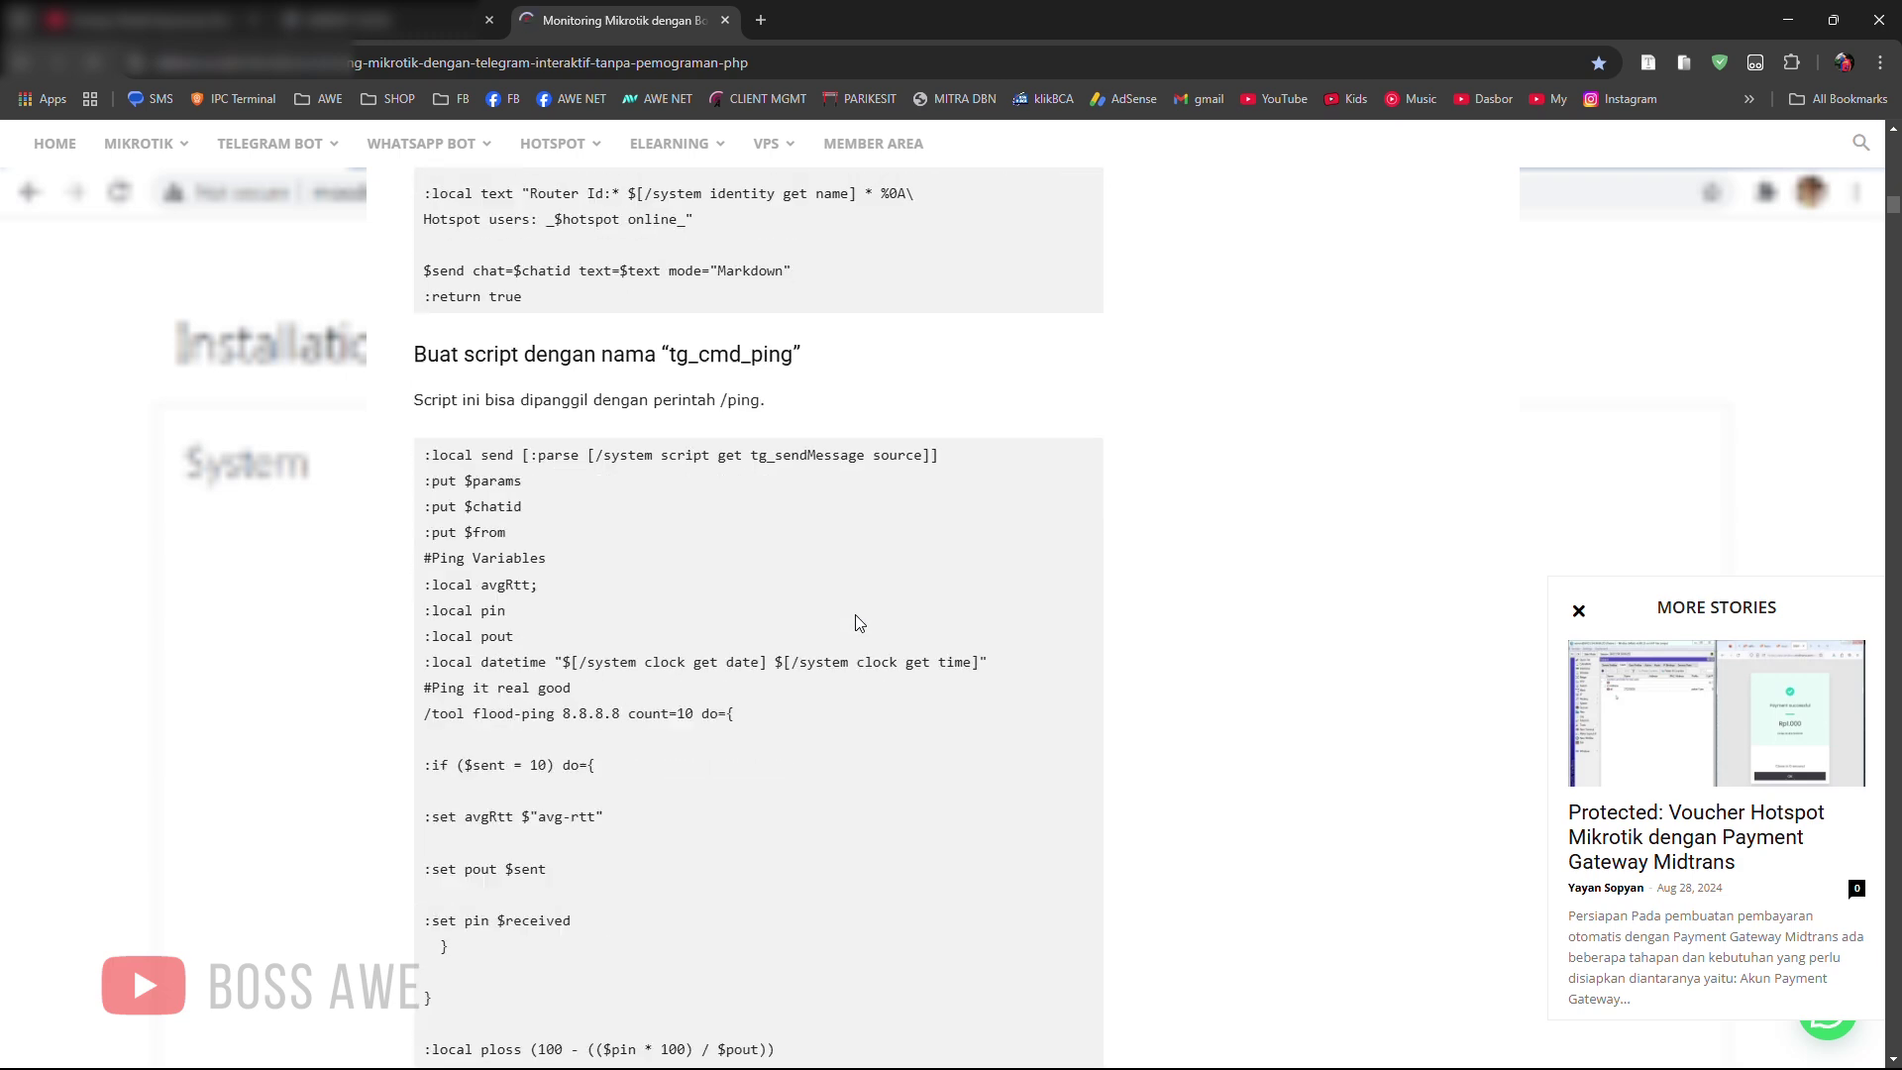
scroll(855, 617, down, 8)
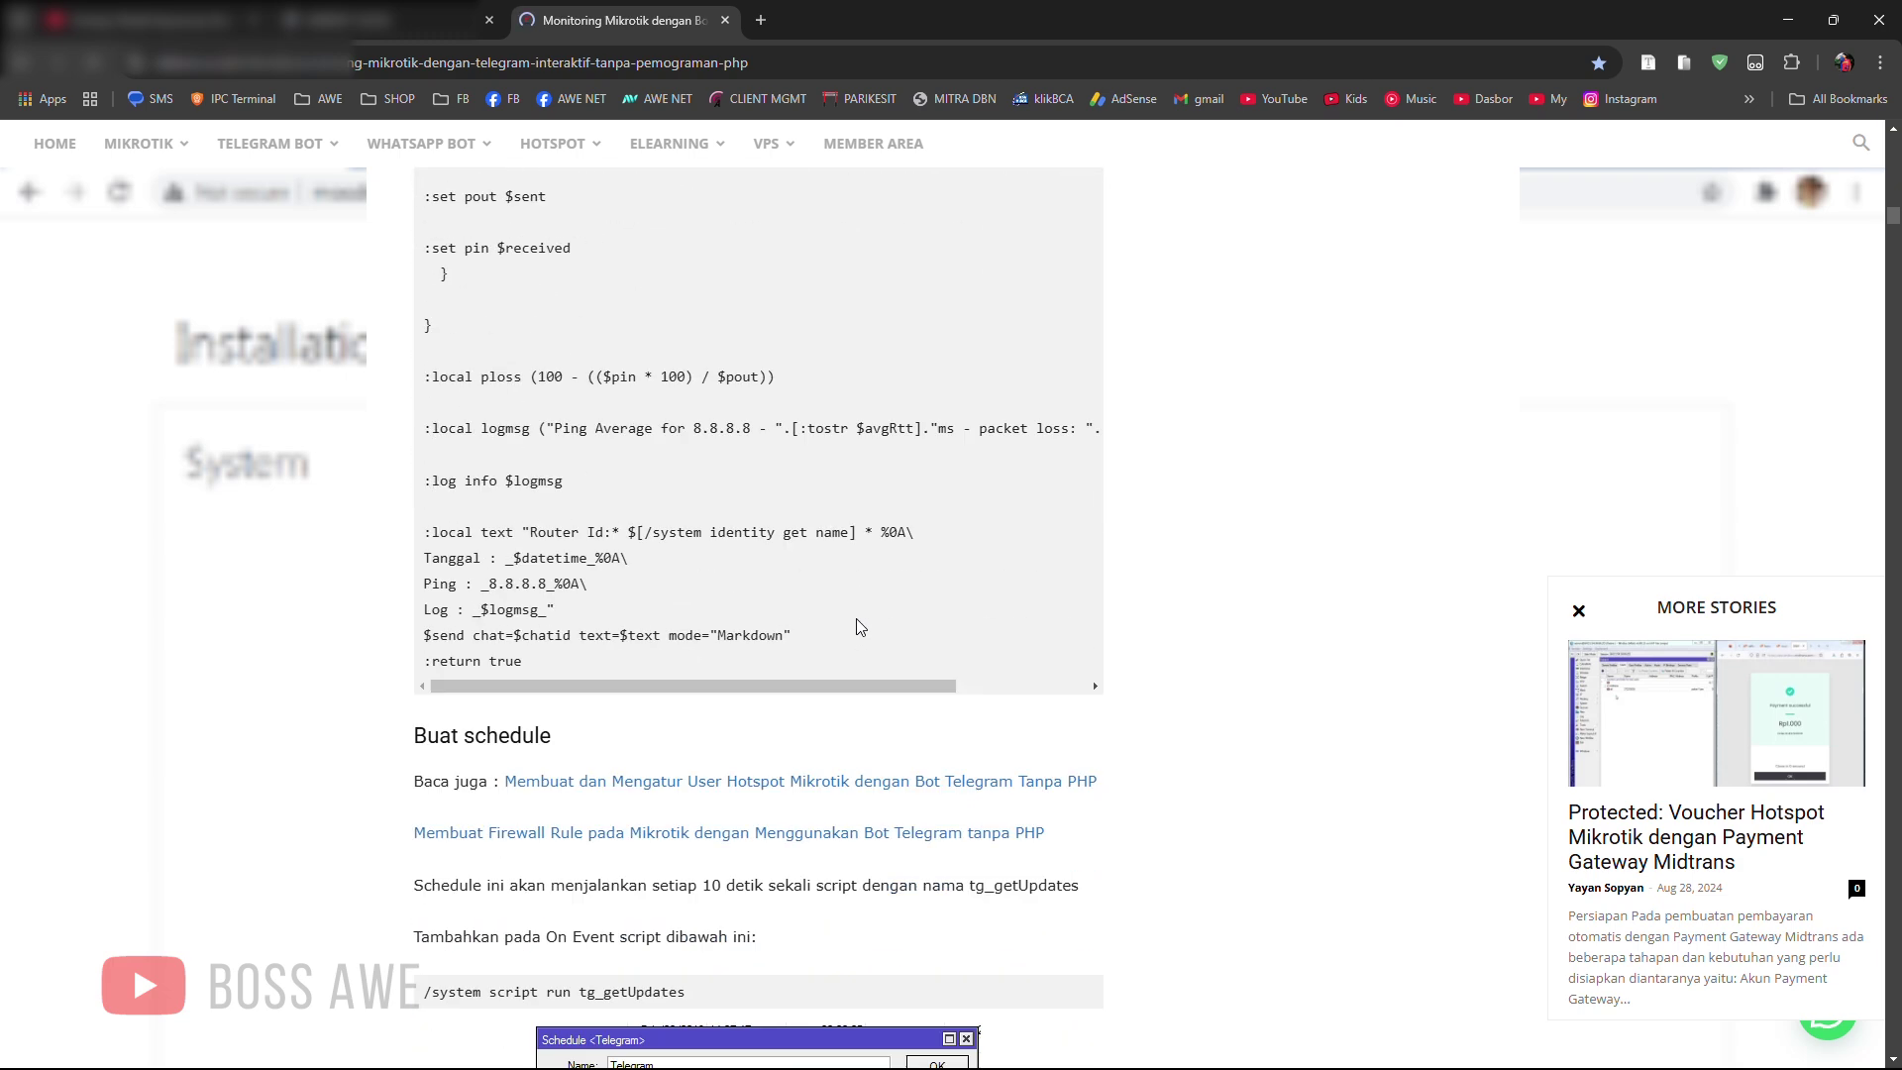
scroll(857, 627, up, 20)
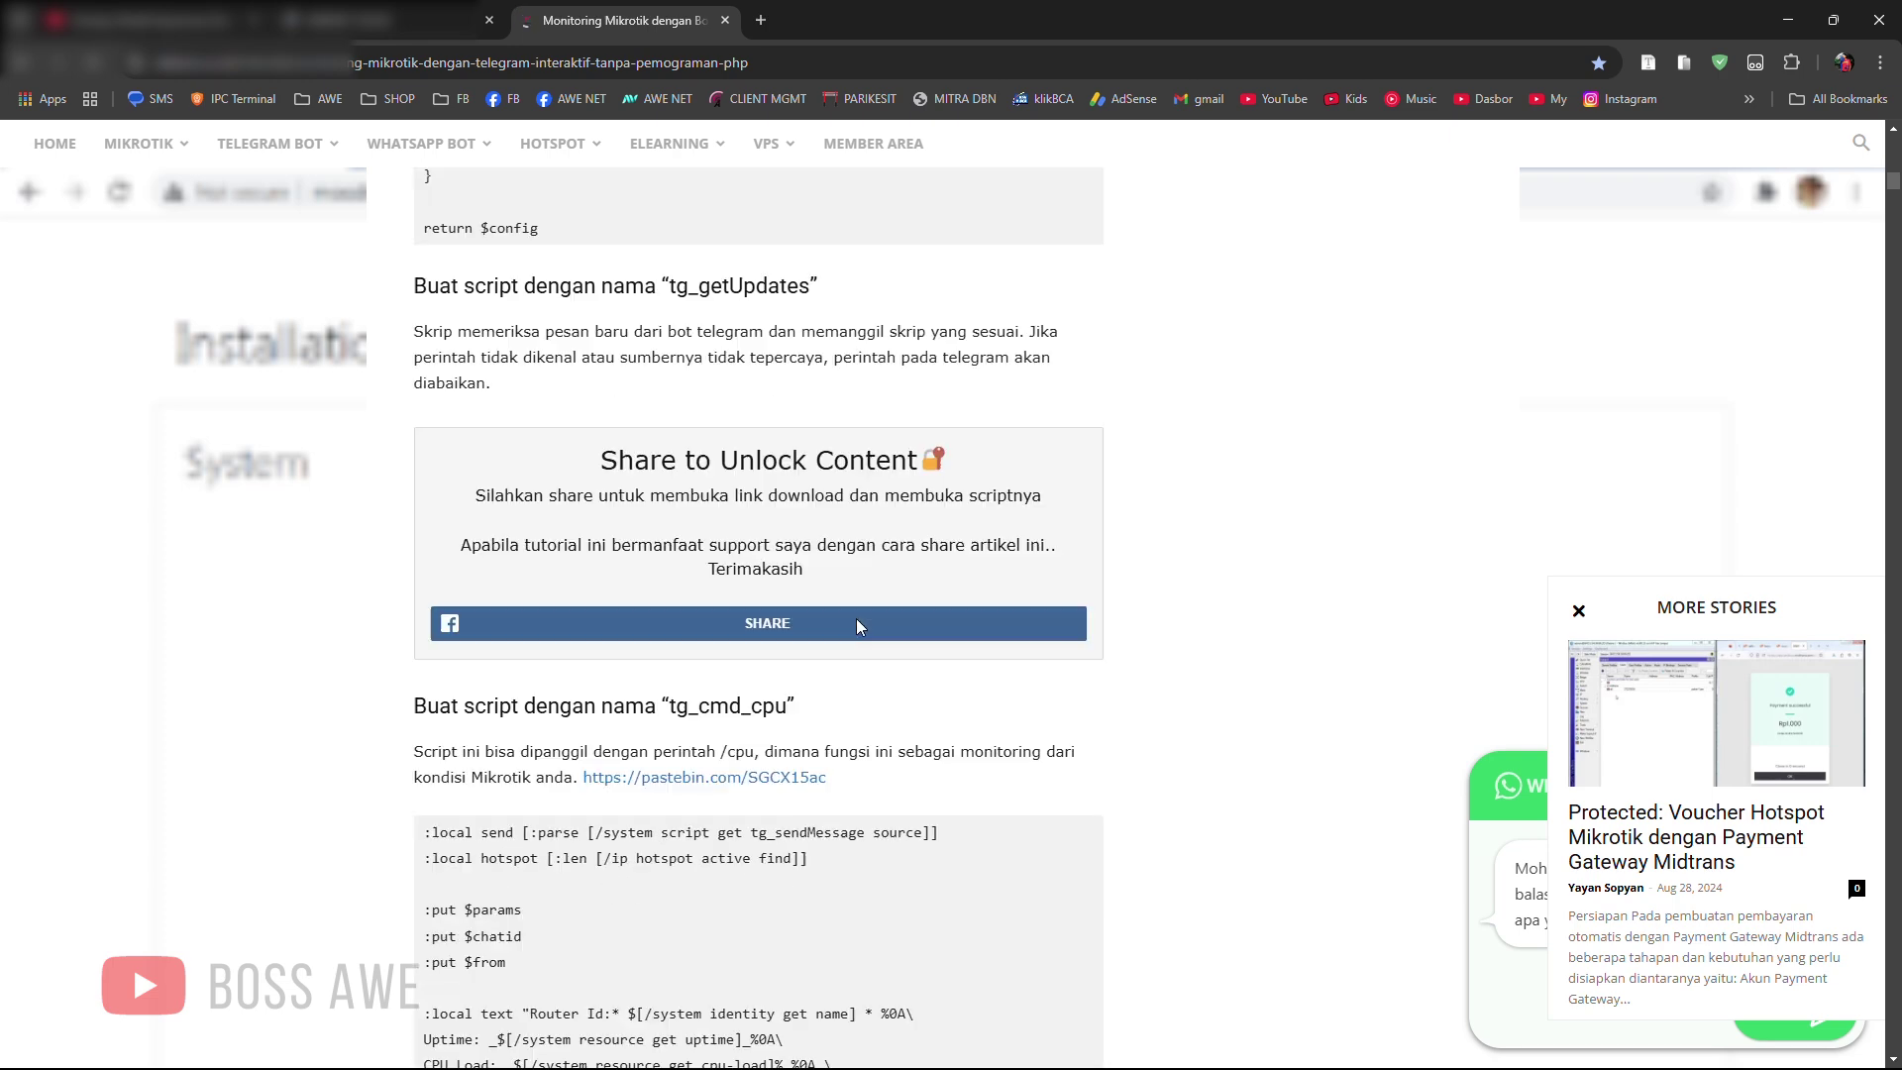
scroll(860, 626, up, 7)
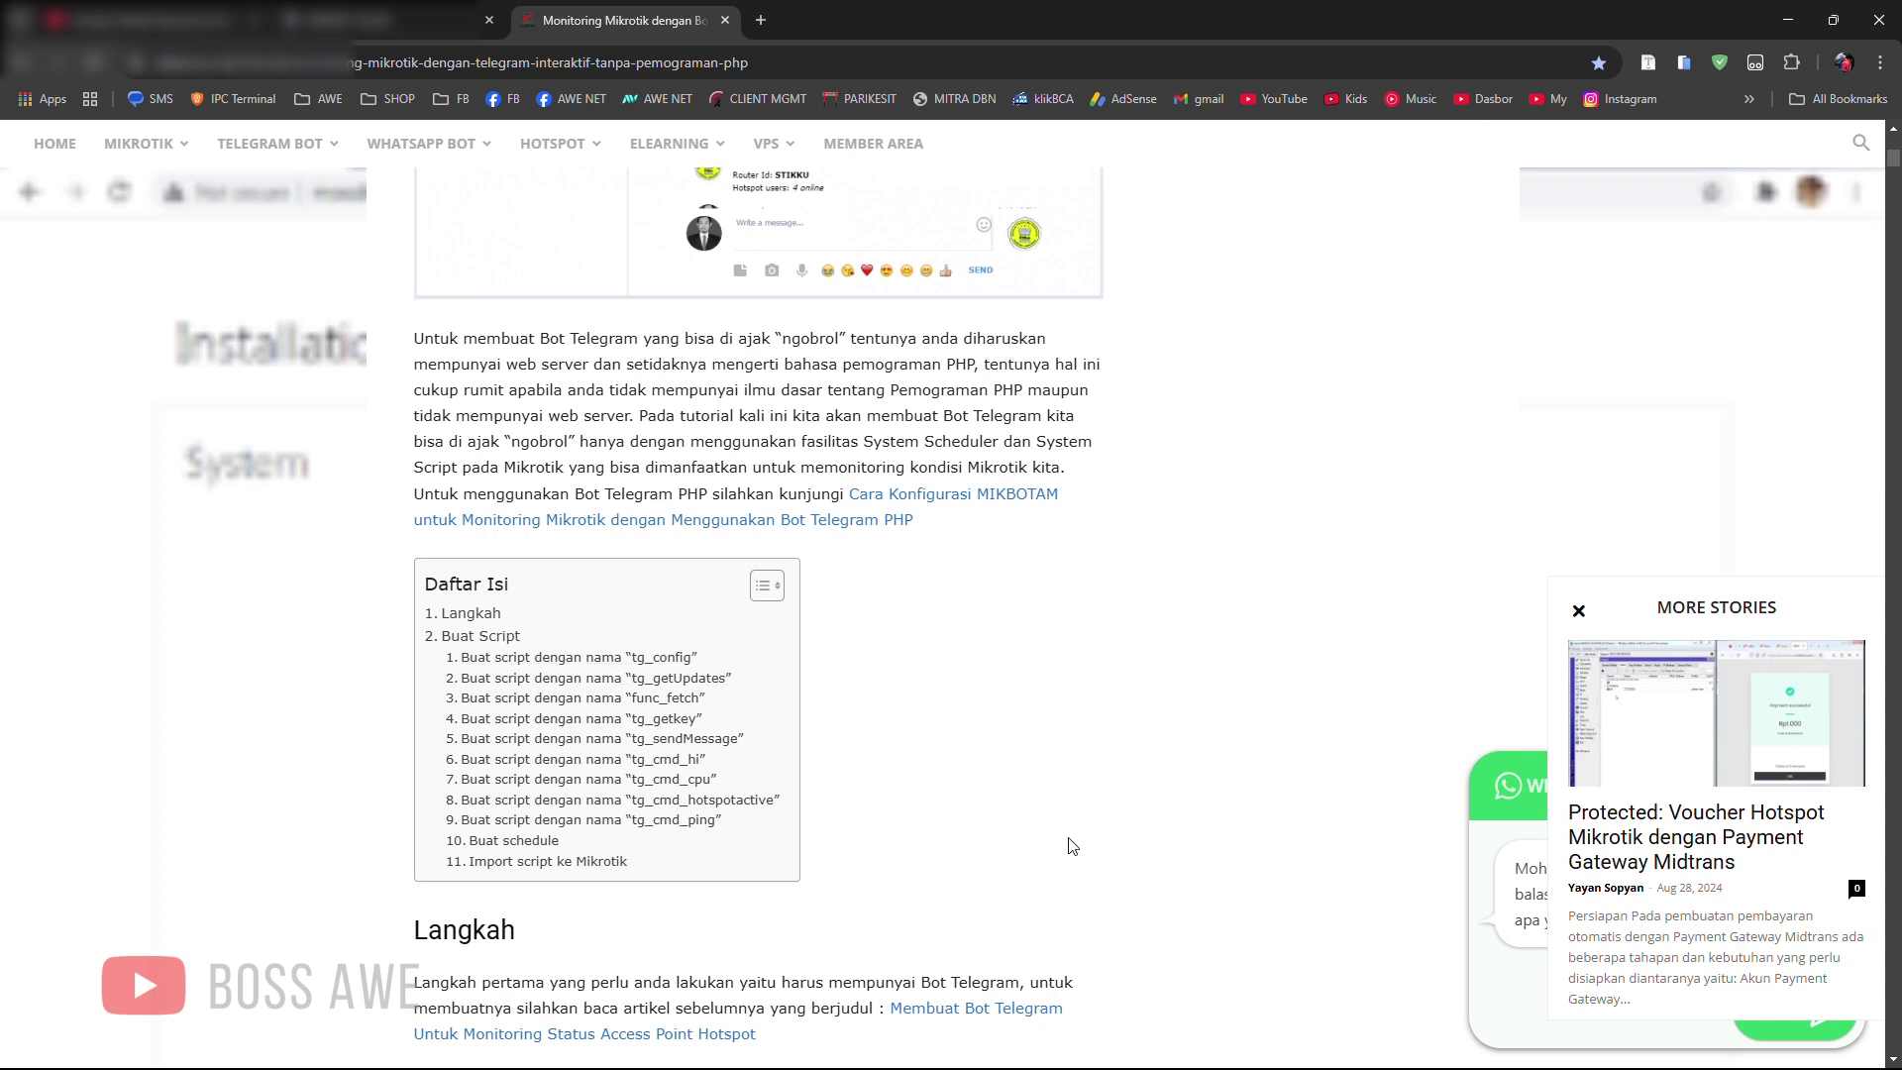
scroll(1007, 797, down, 3)
scroll(1005, 793, down, 3)
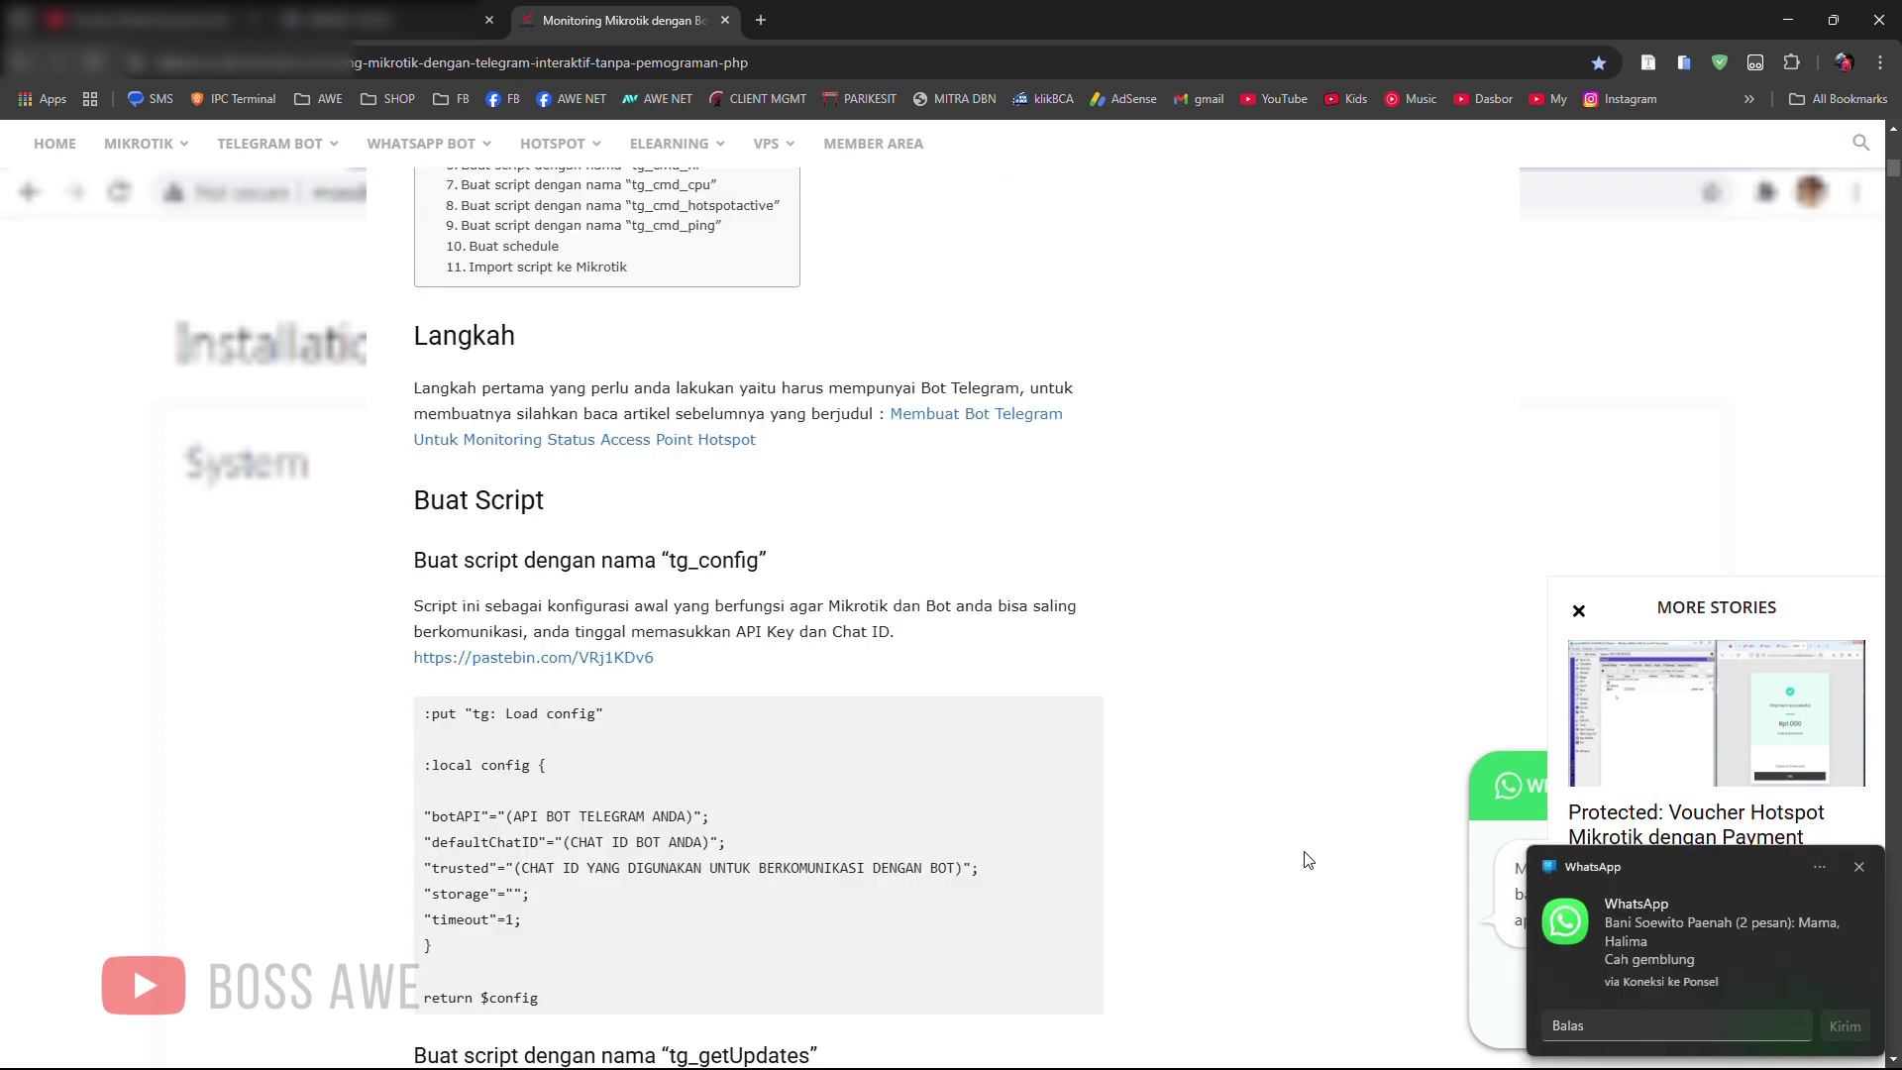
click(1862, 868)
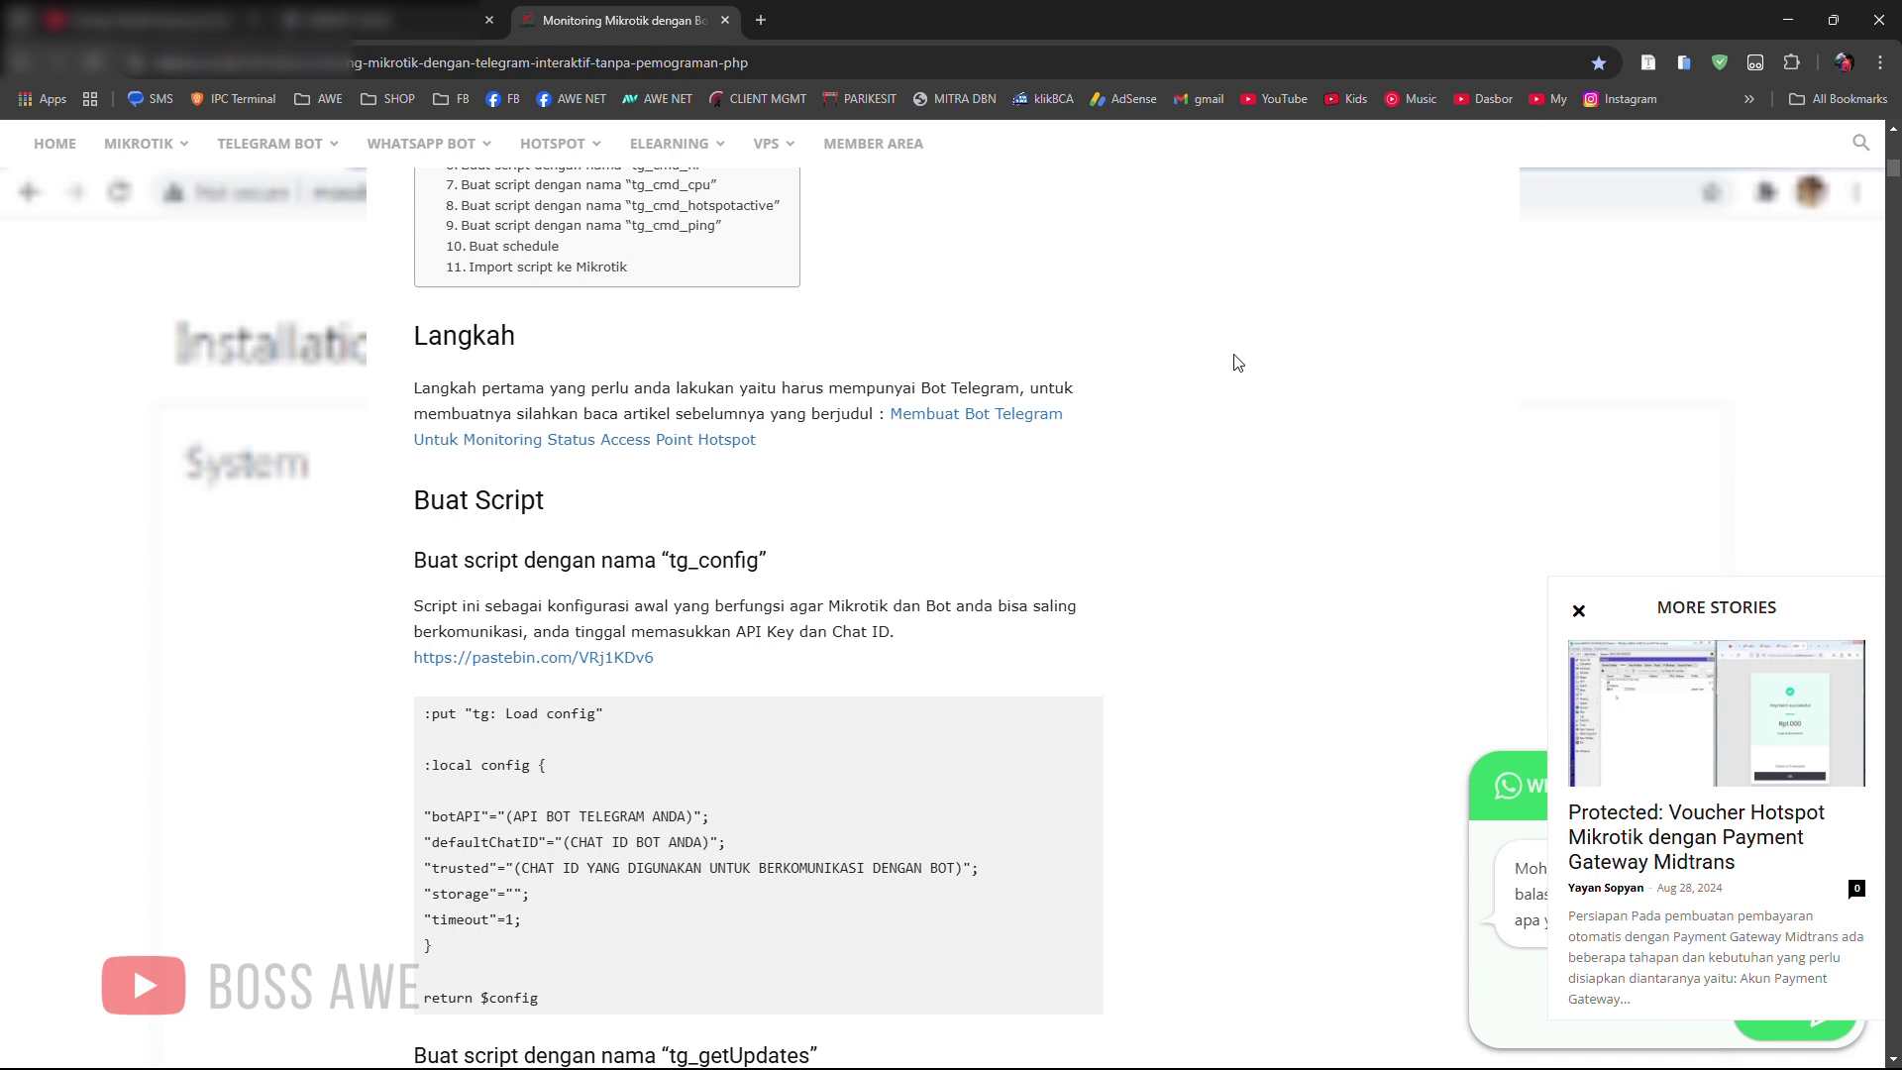
scroll(1109, 381, down, 3)
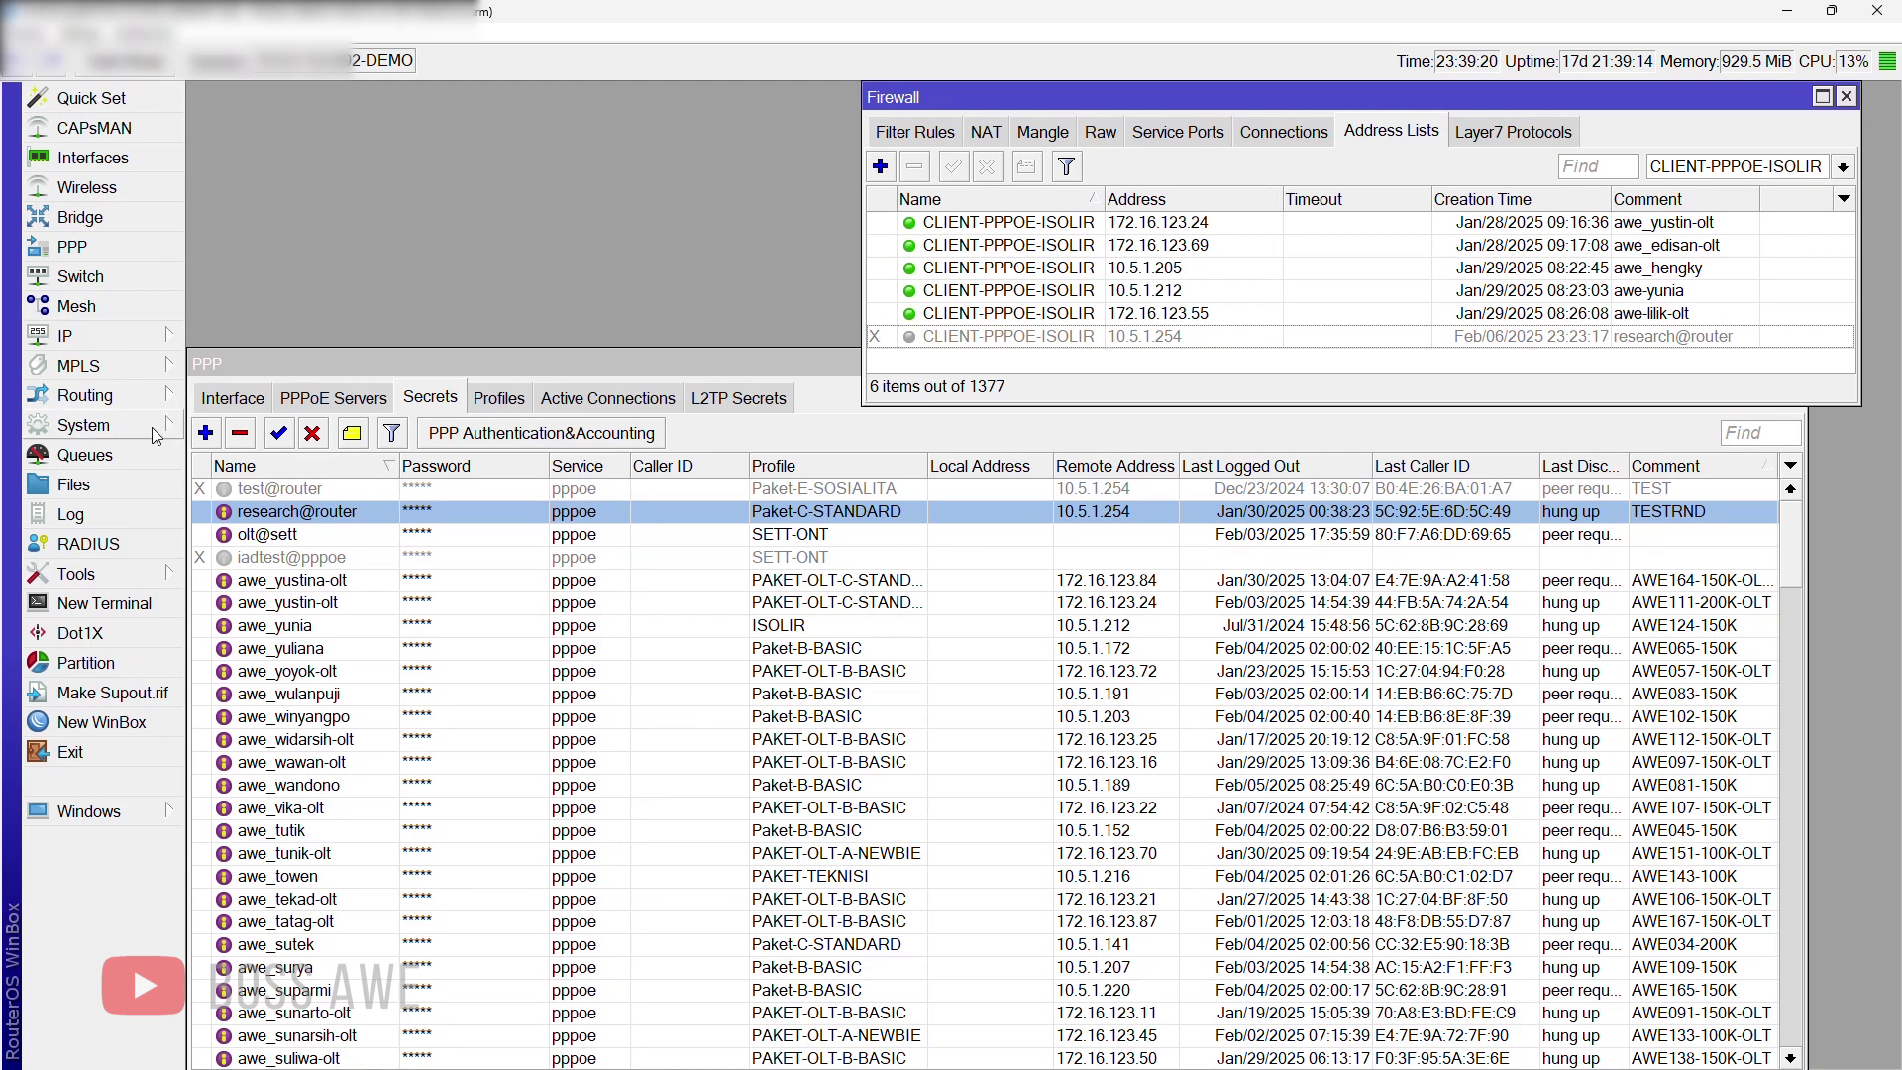
Step: Open System > Scripts and load tg_cmd_ppp into the script editor
click(151, 426)
click(226, 933)
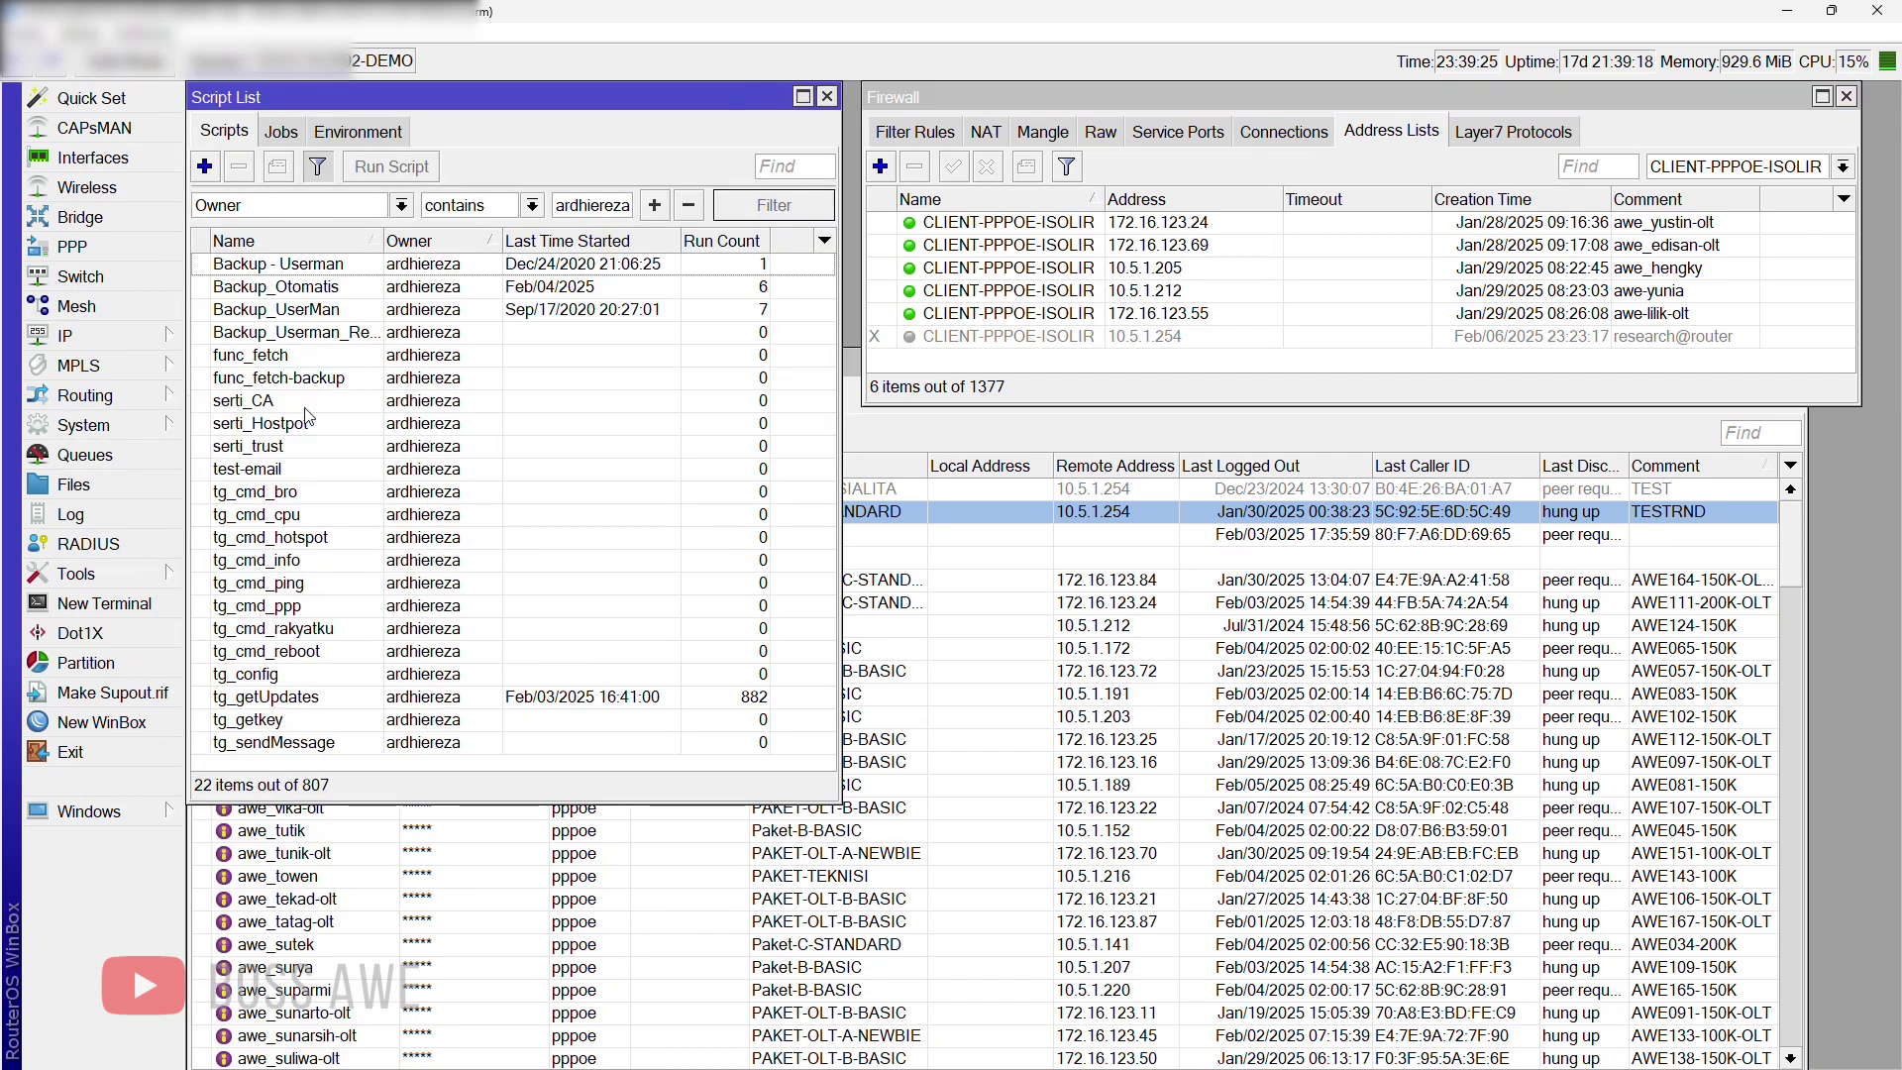
click(289, 490)
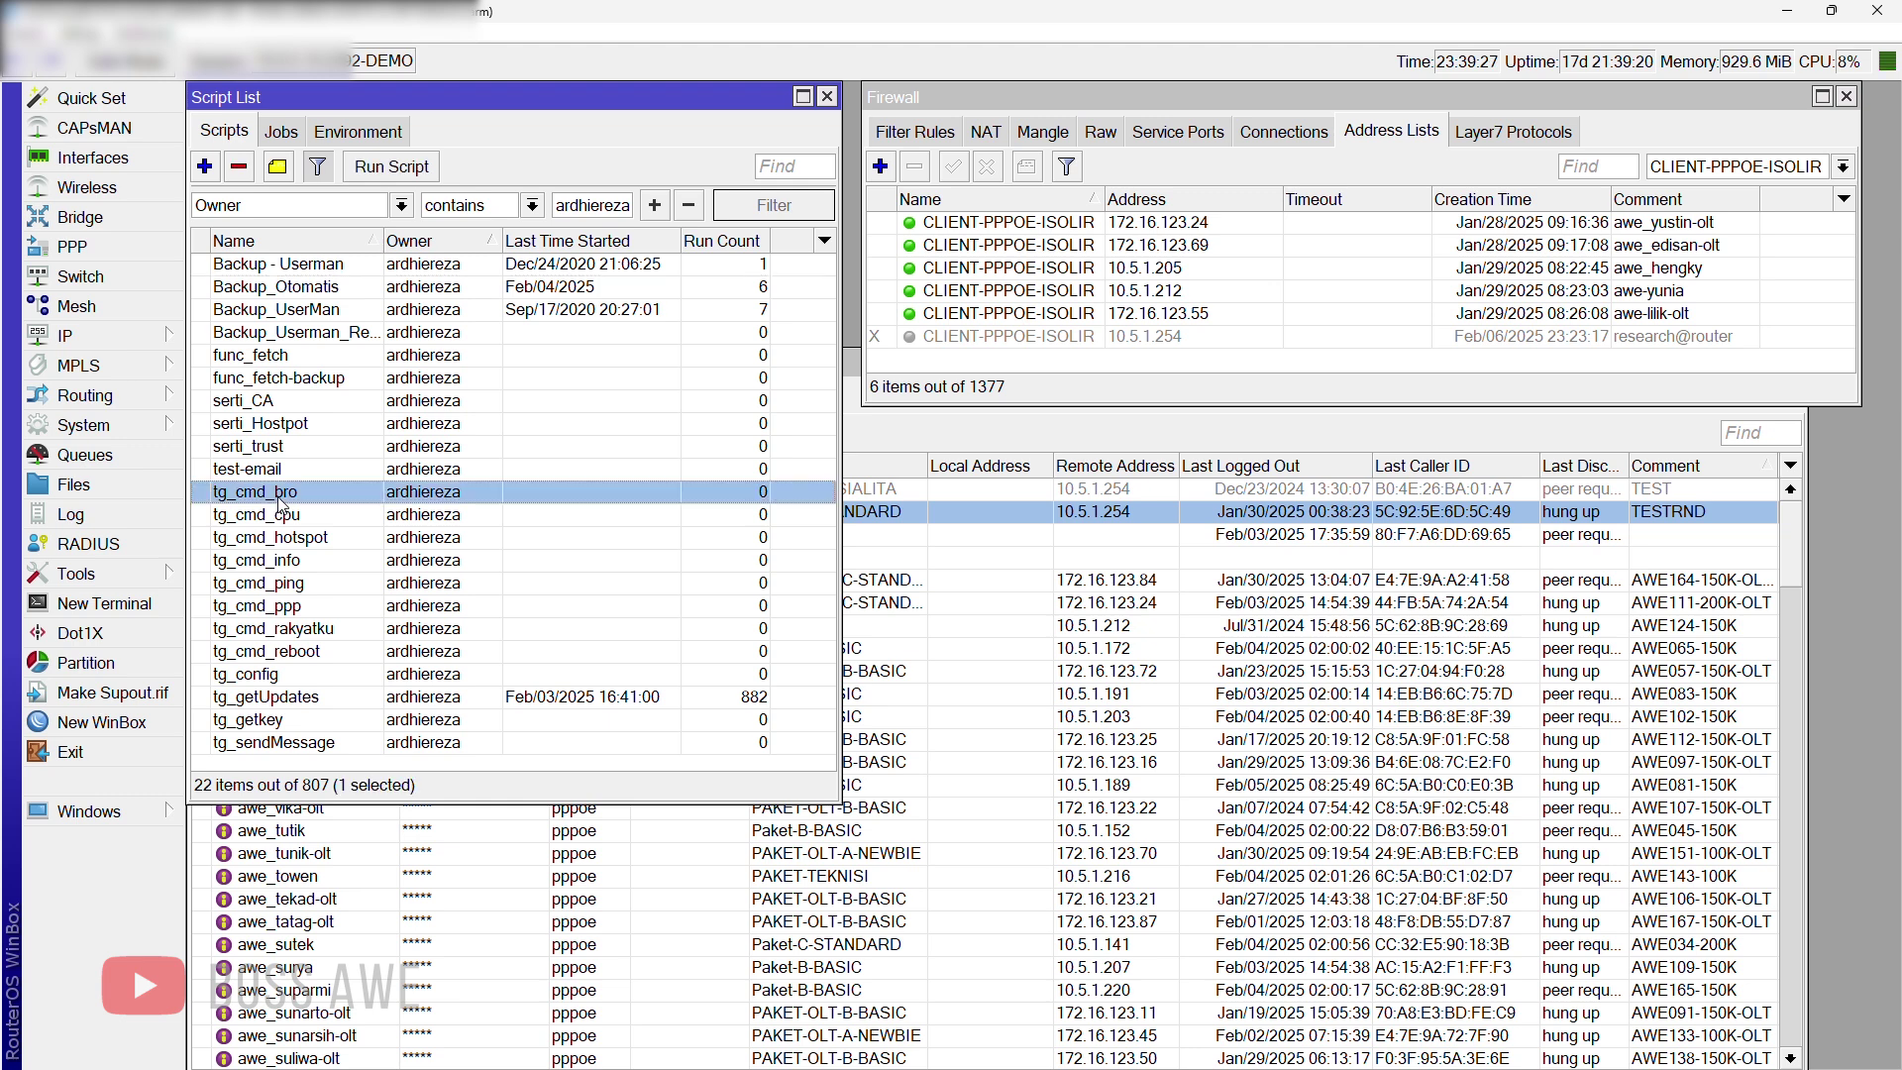
click(288, 515)
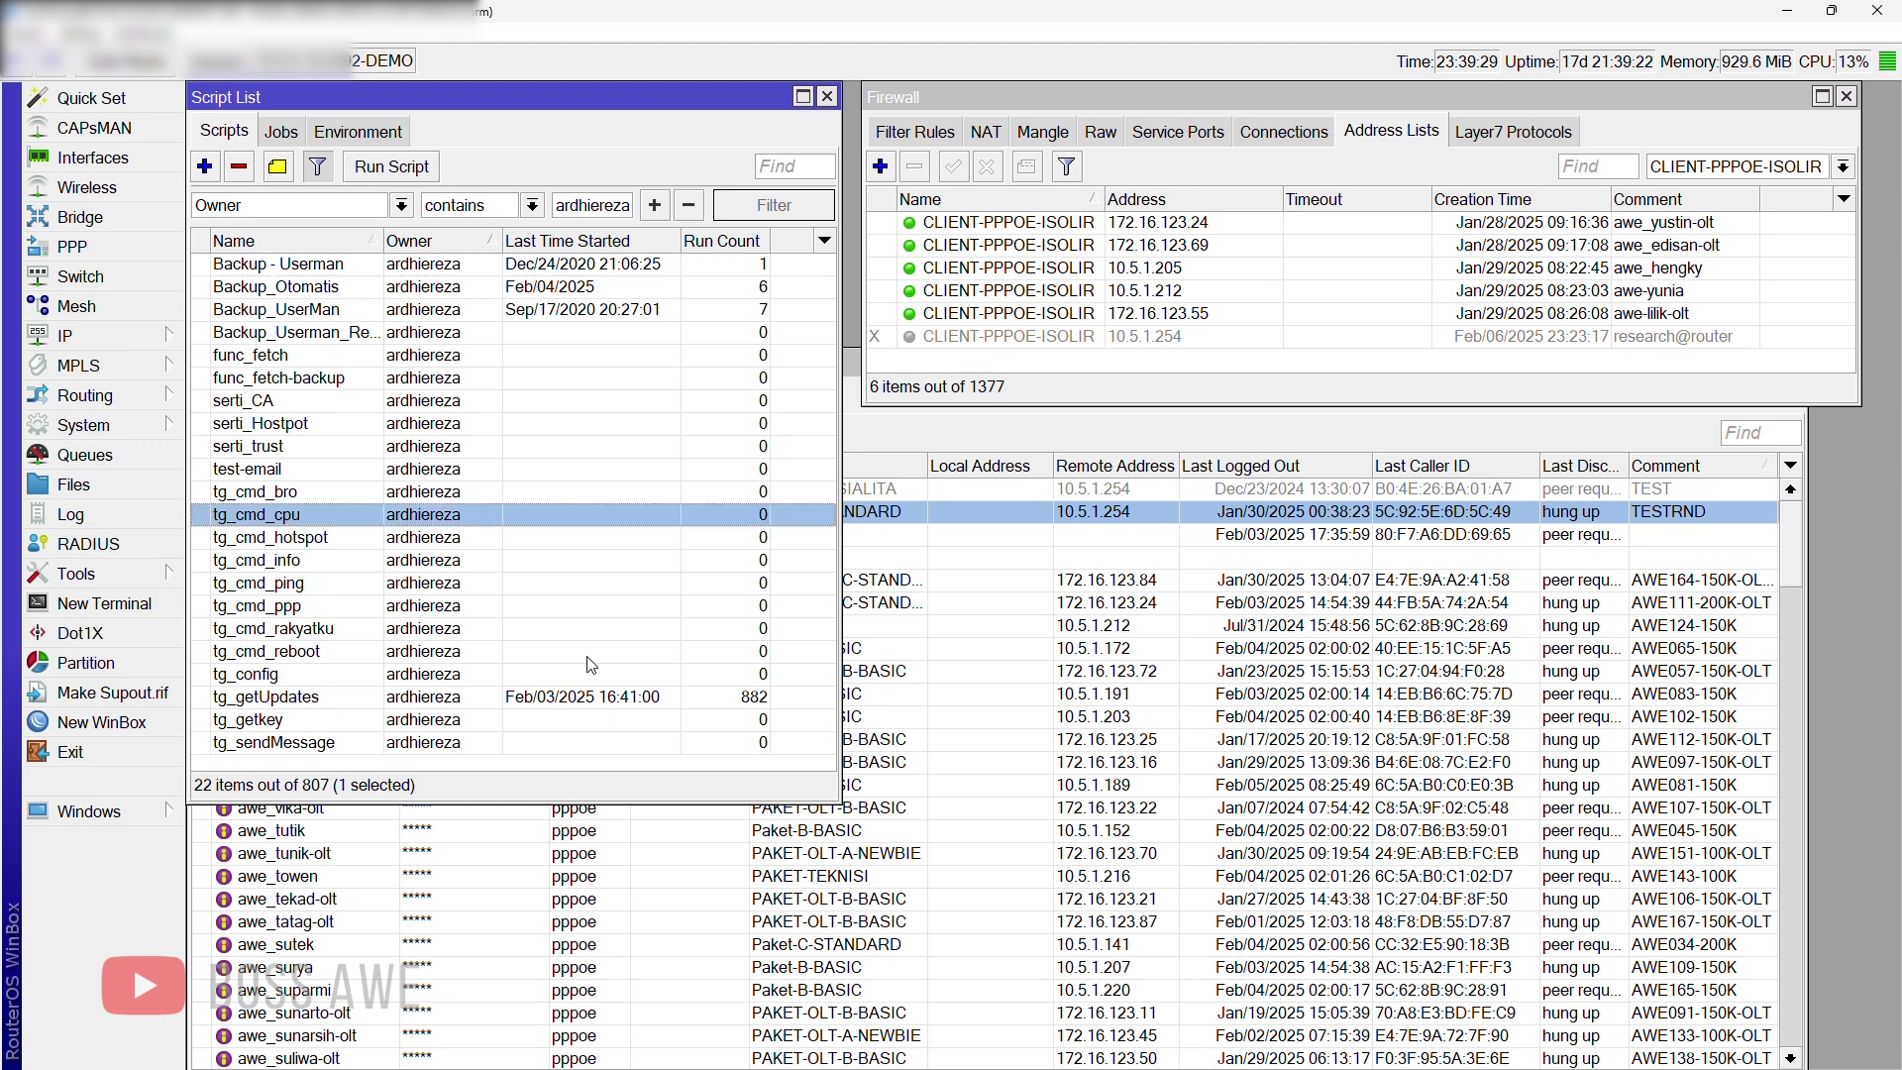
double_click(298, 606)
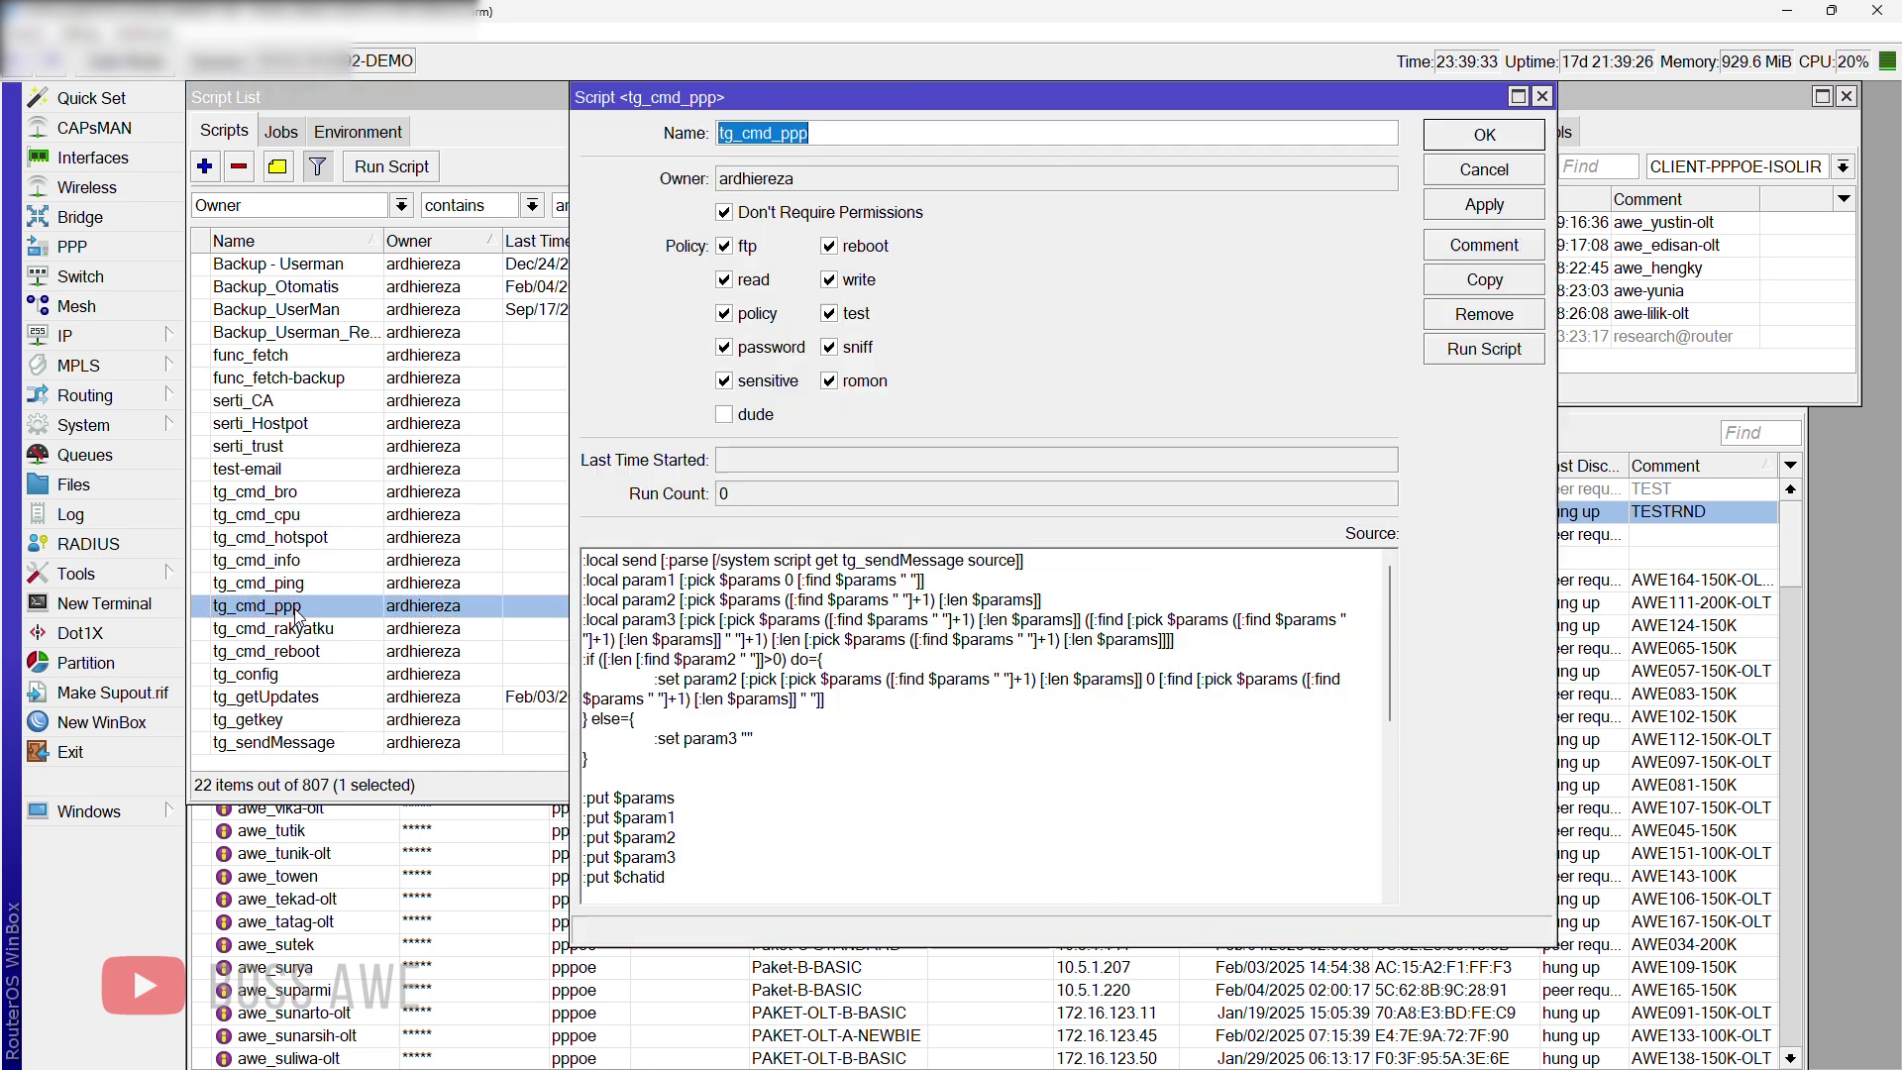
click(750, 136)
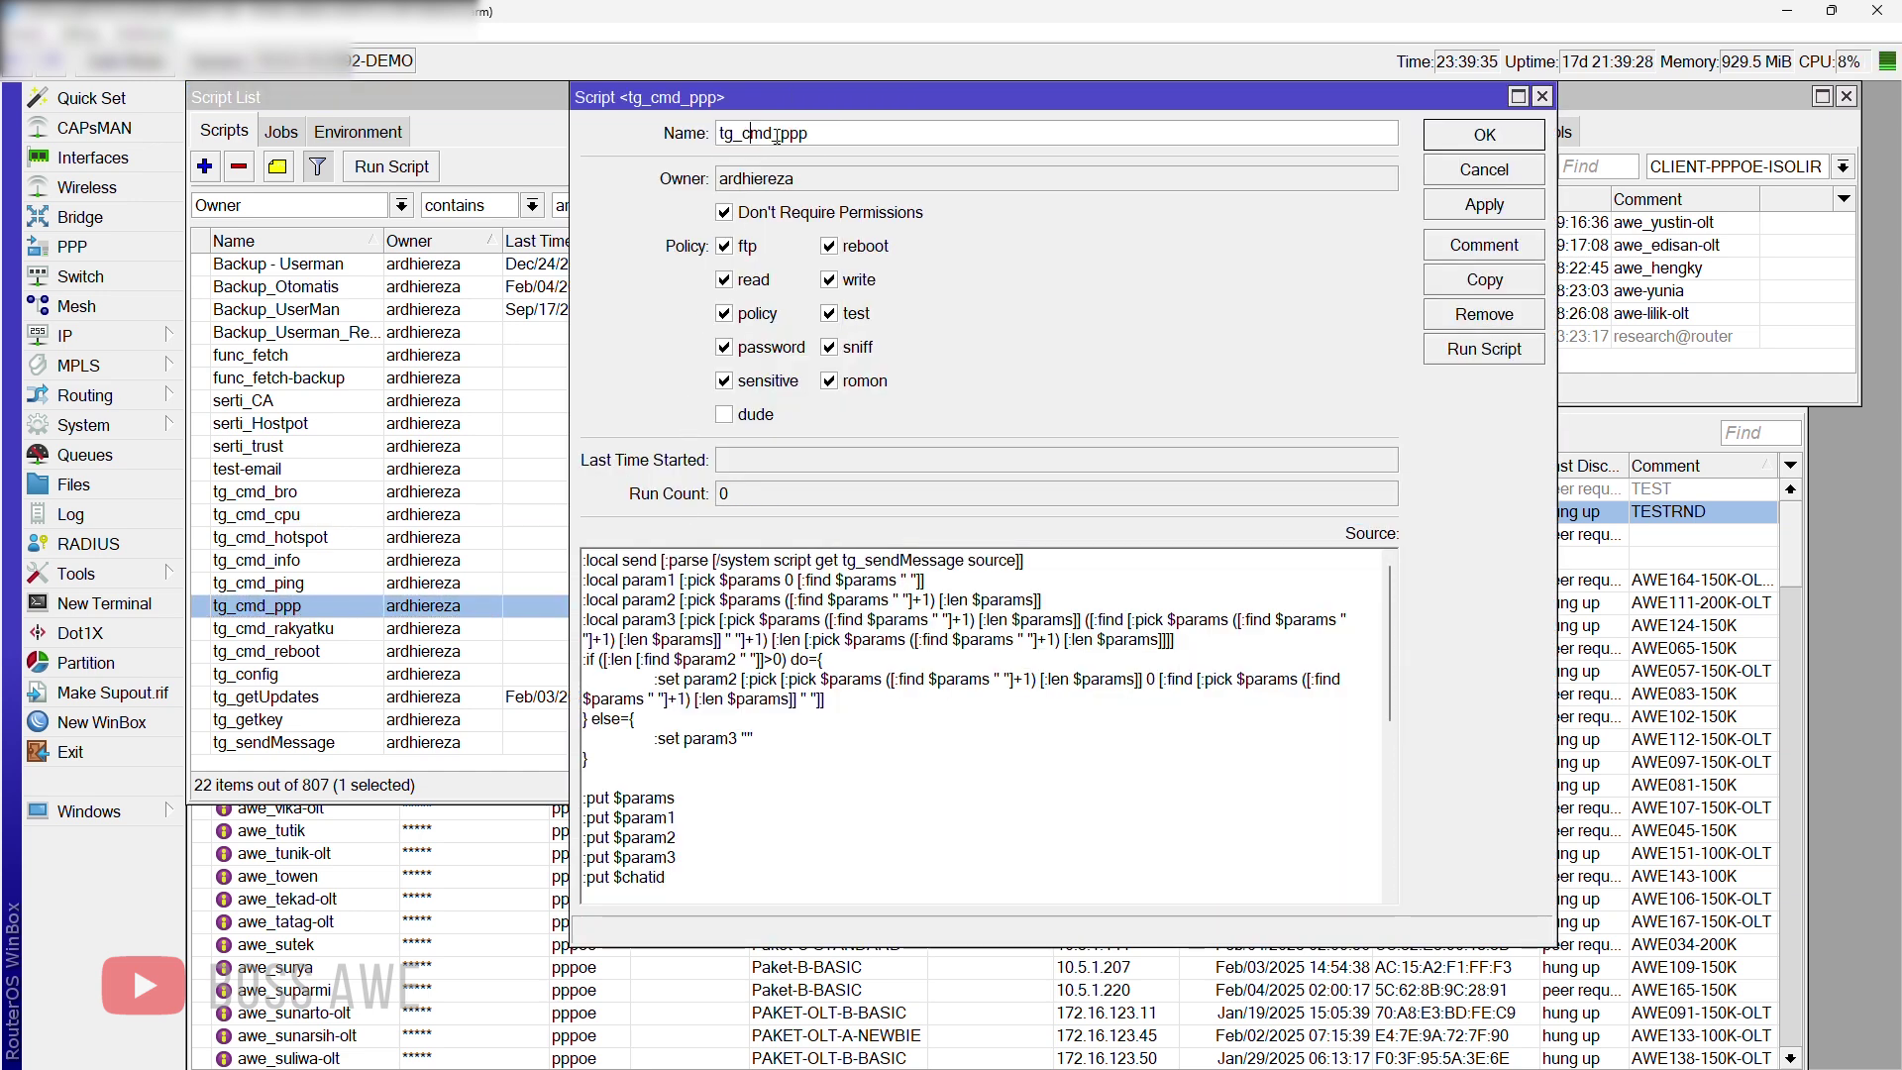
drag(782, 136, 831, 139)
click(765, 134)
drag(780, 133, 823, 135)
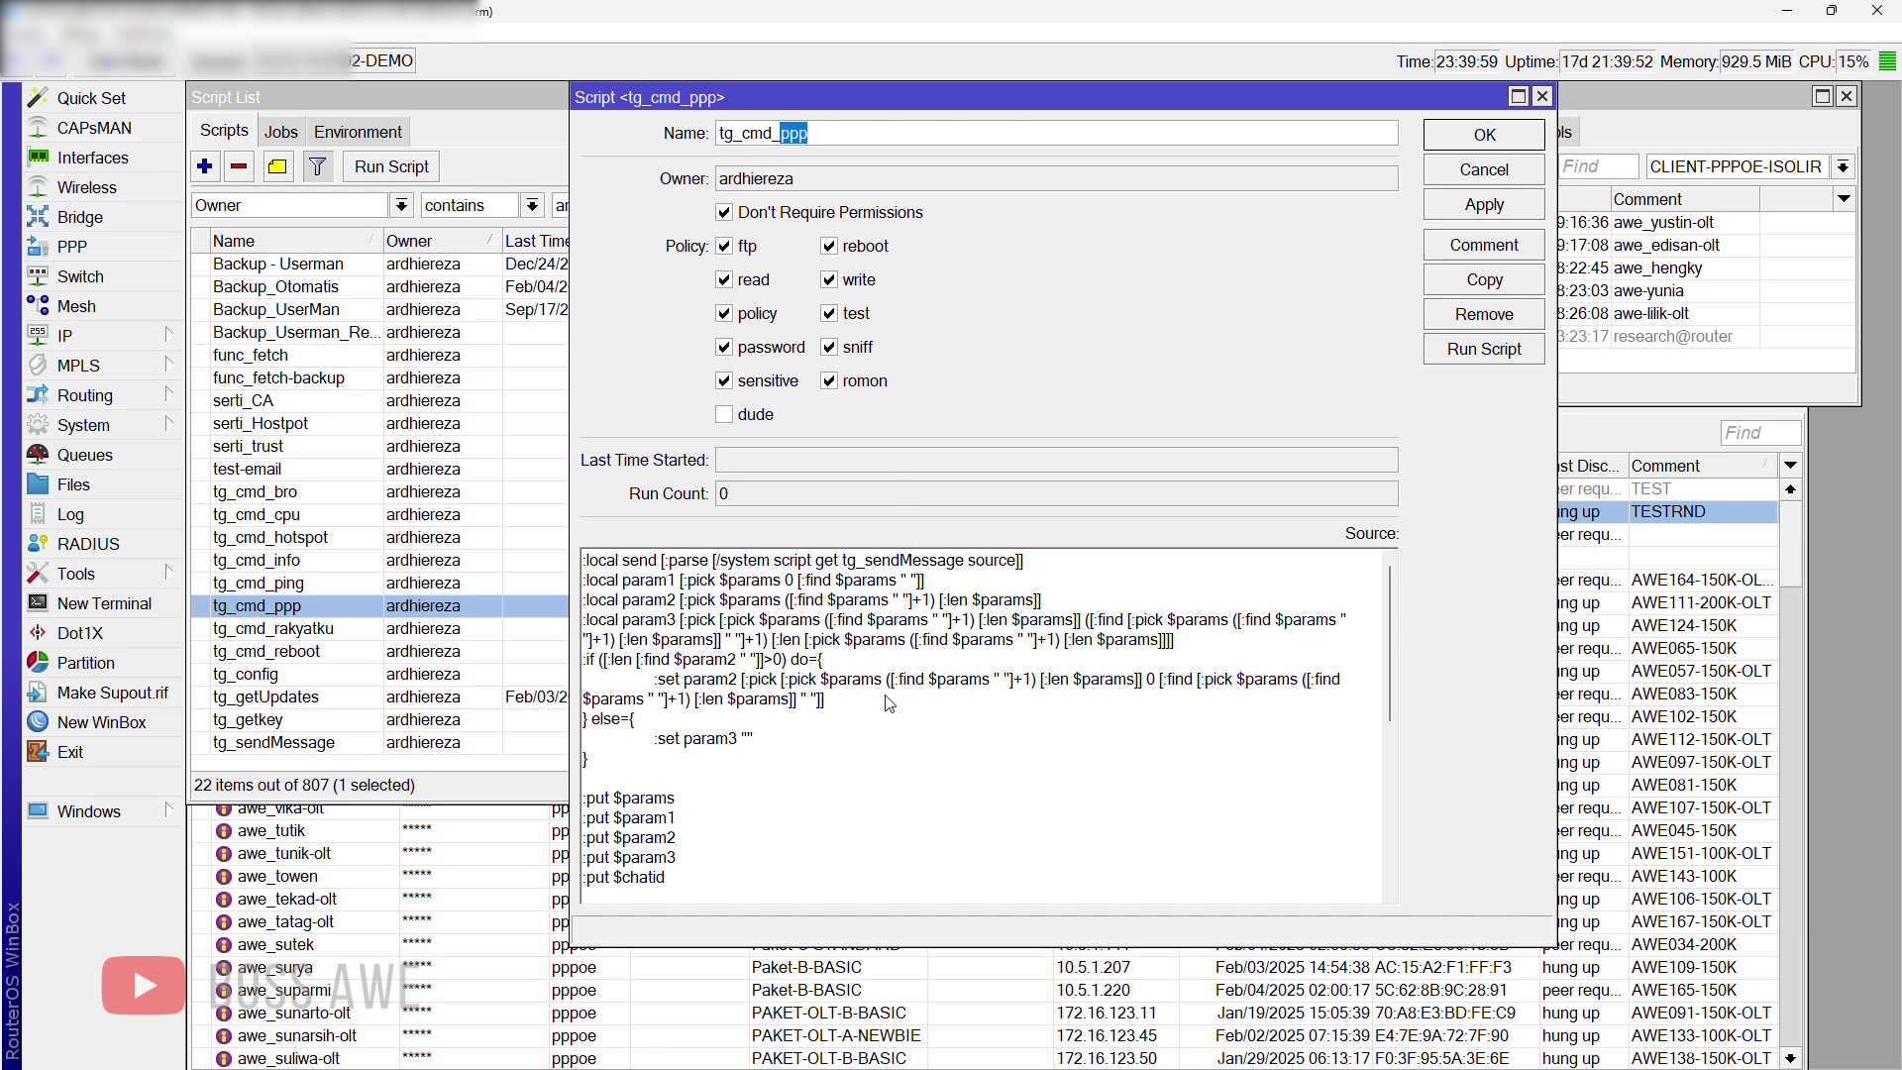
scroll(863, 726, down, 6)
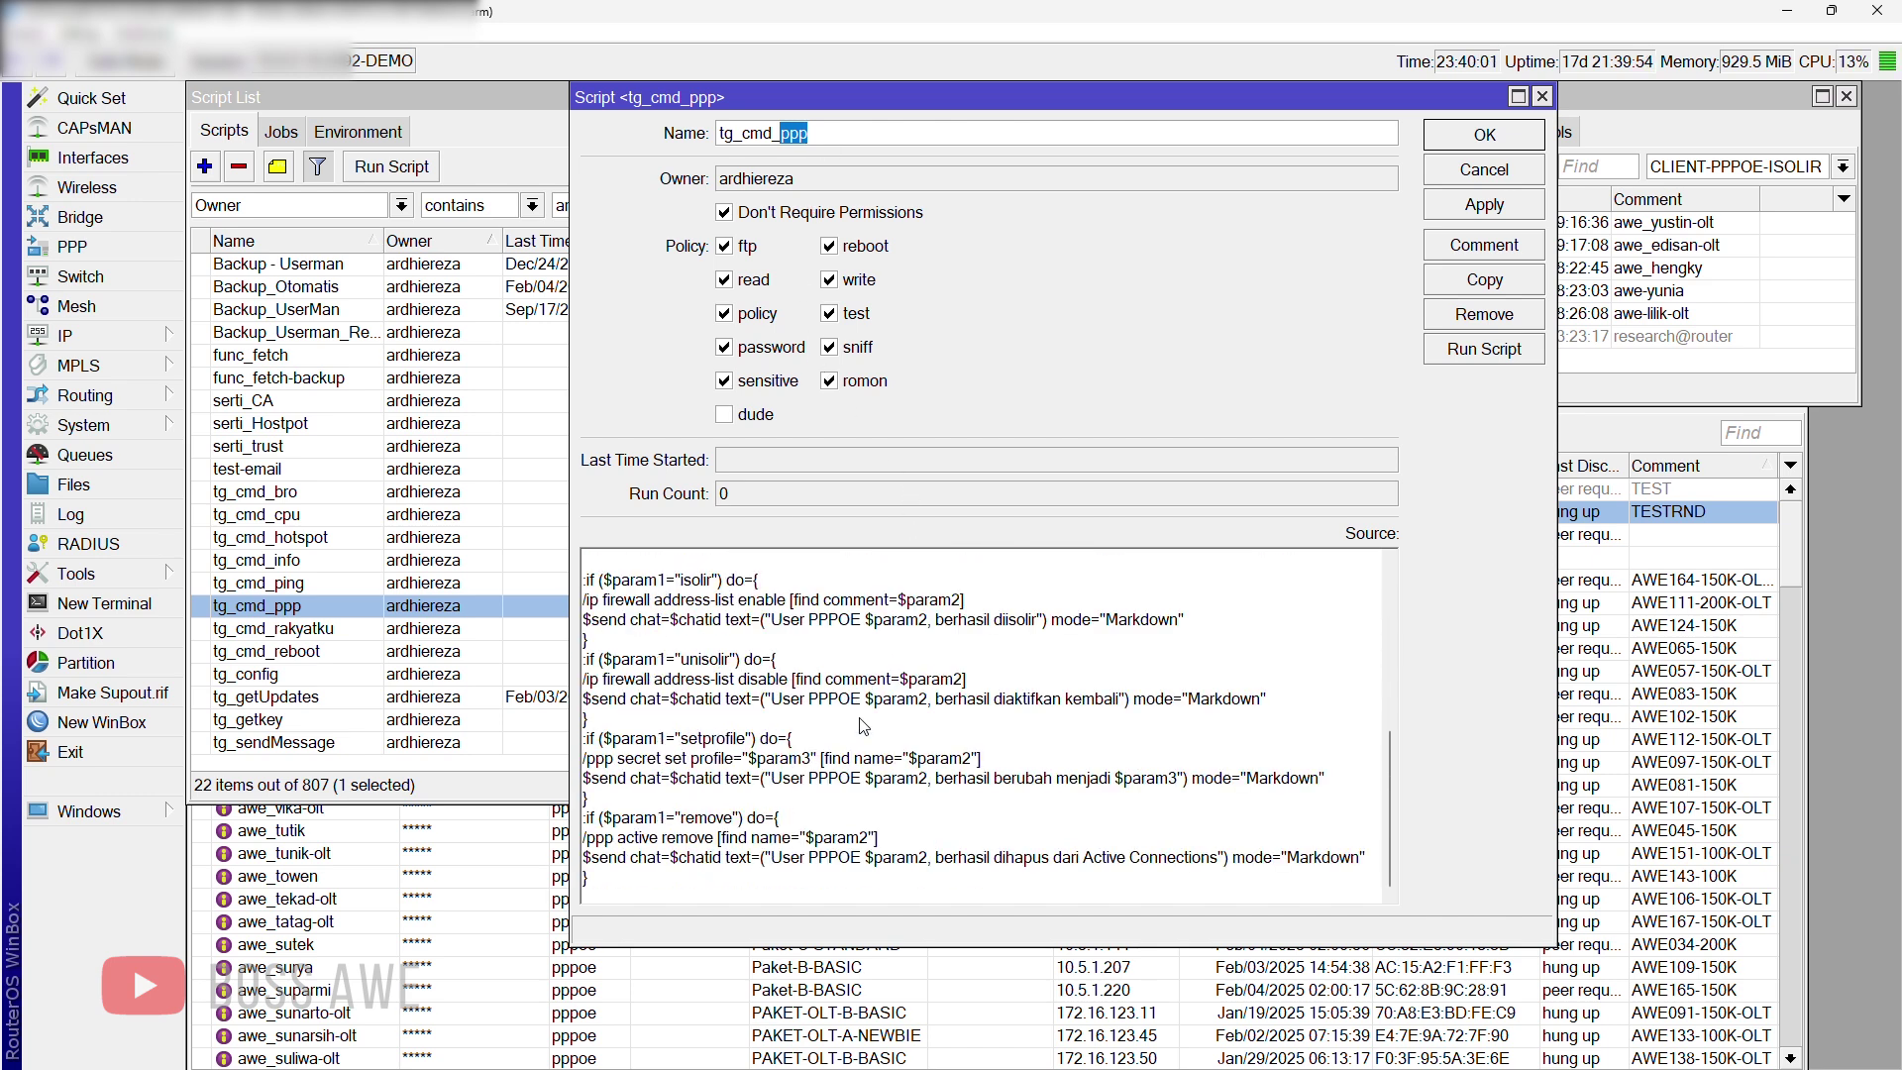
scroll(934, 726, up, 2)
scroll(934, 726, up, 4)
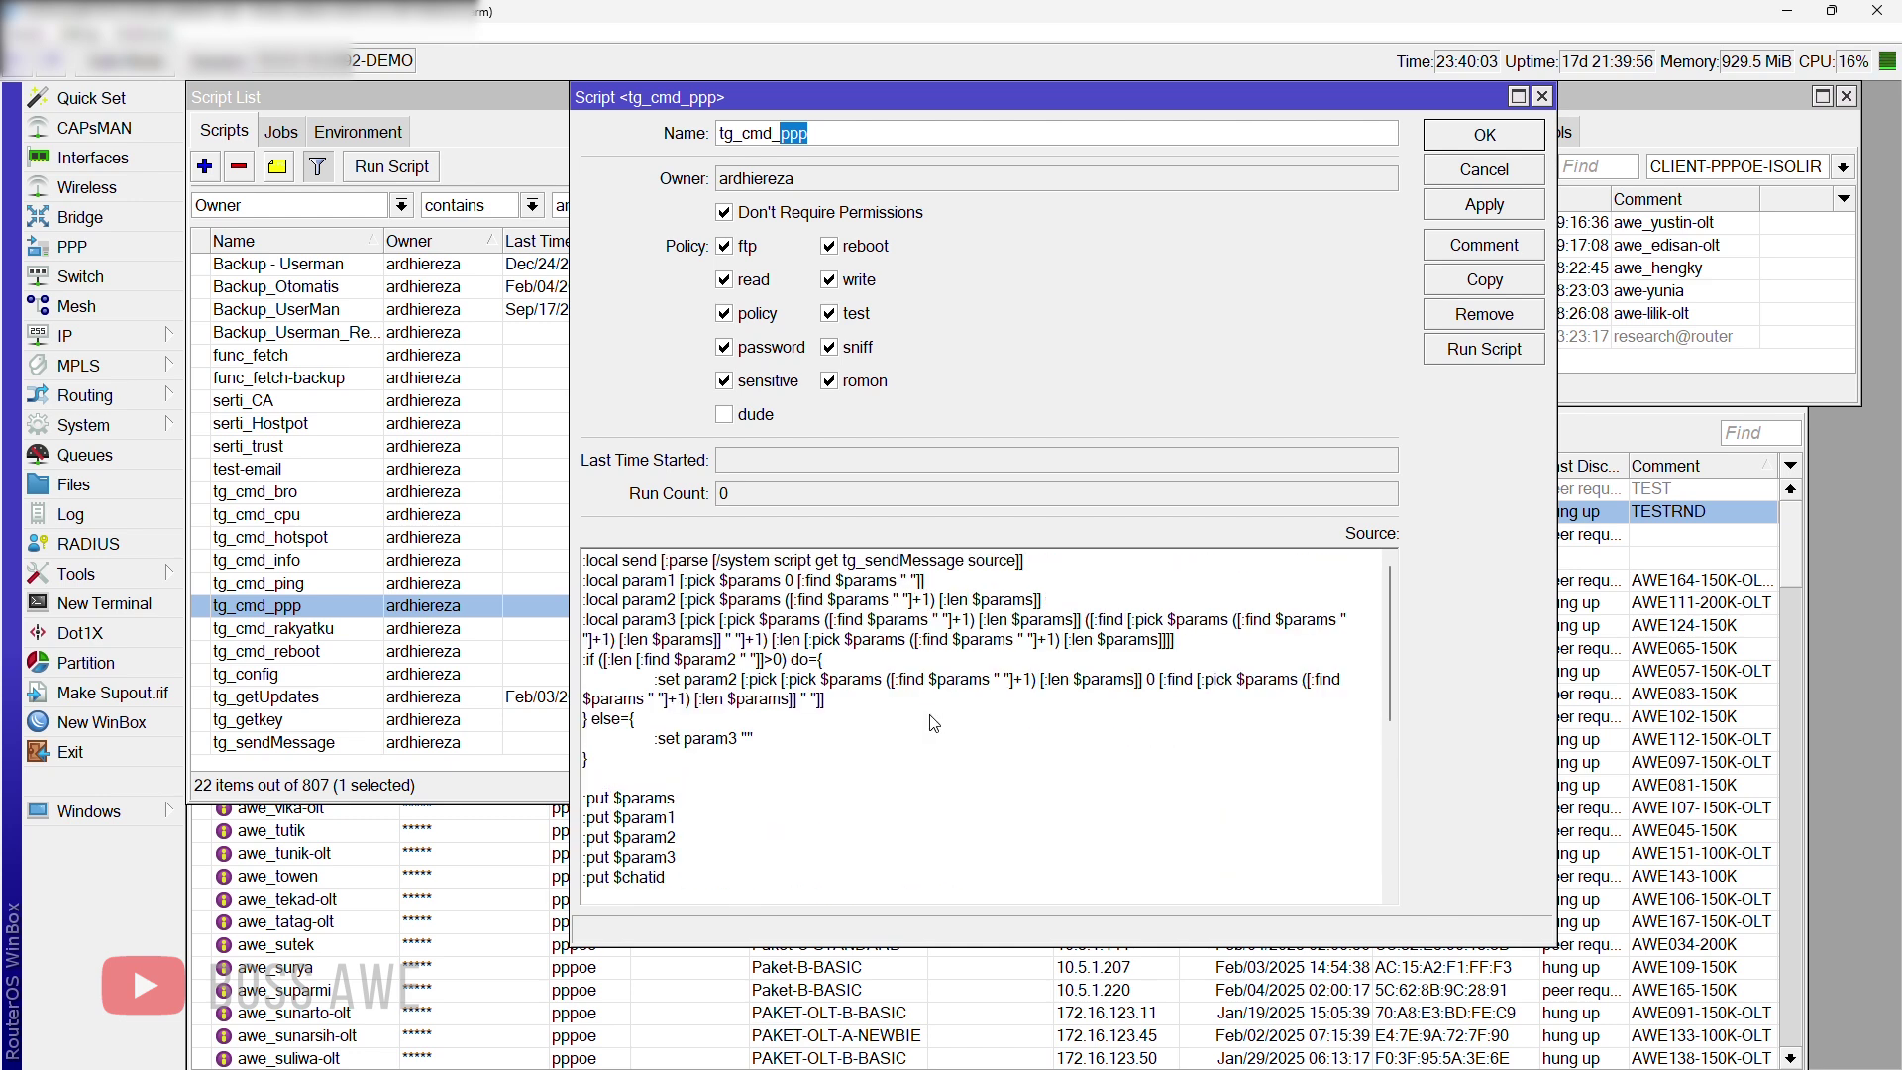
click(904, 713)
scroll(629, 607, down, 4)
scroll(810, 713, down, 2)
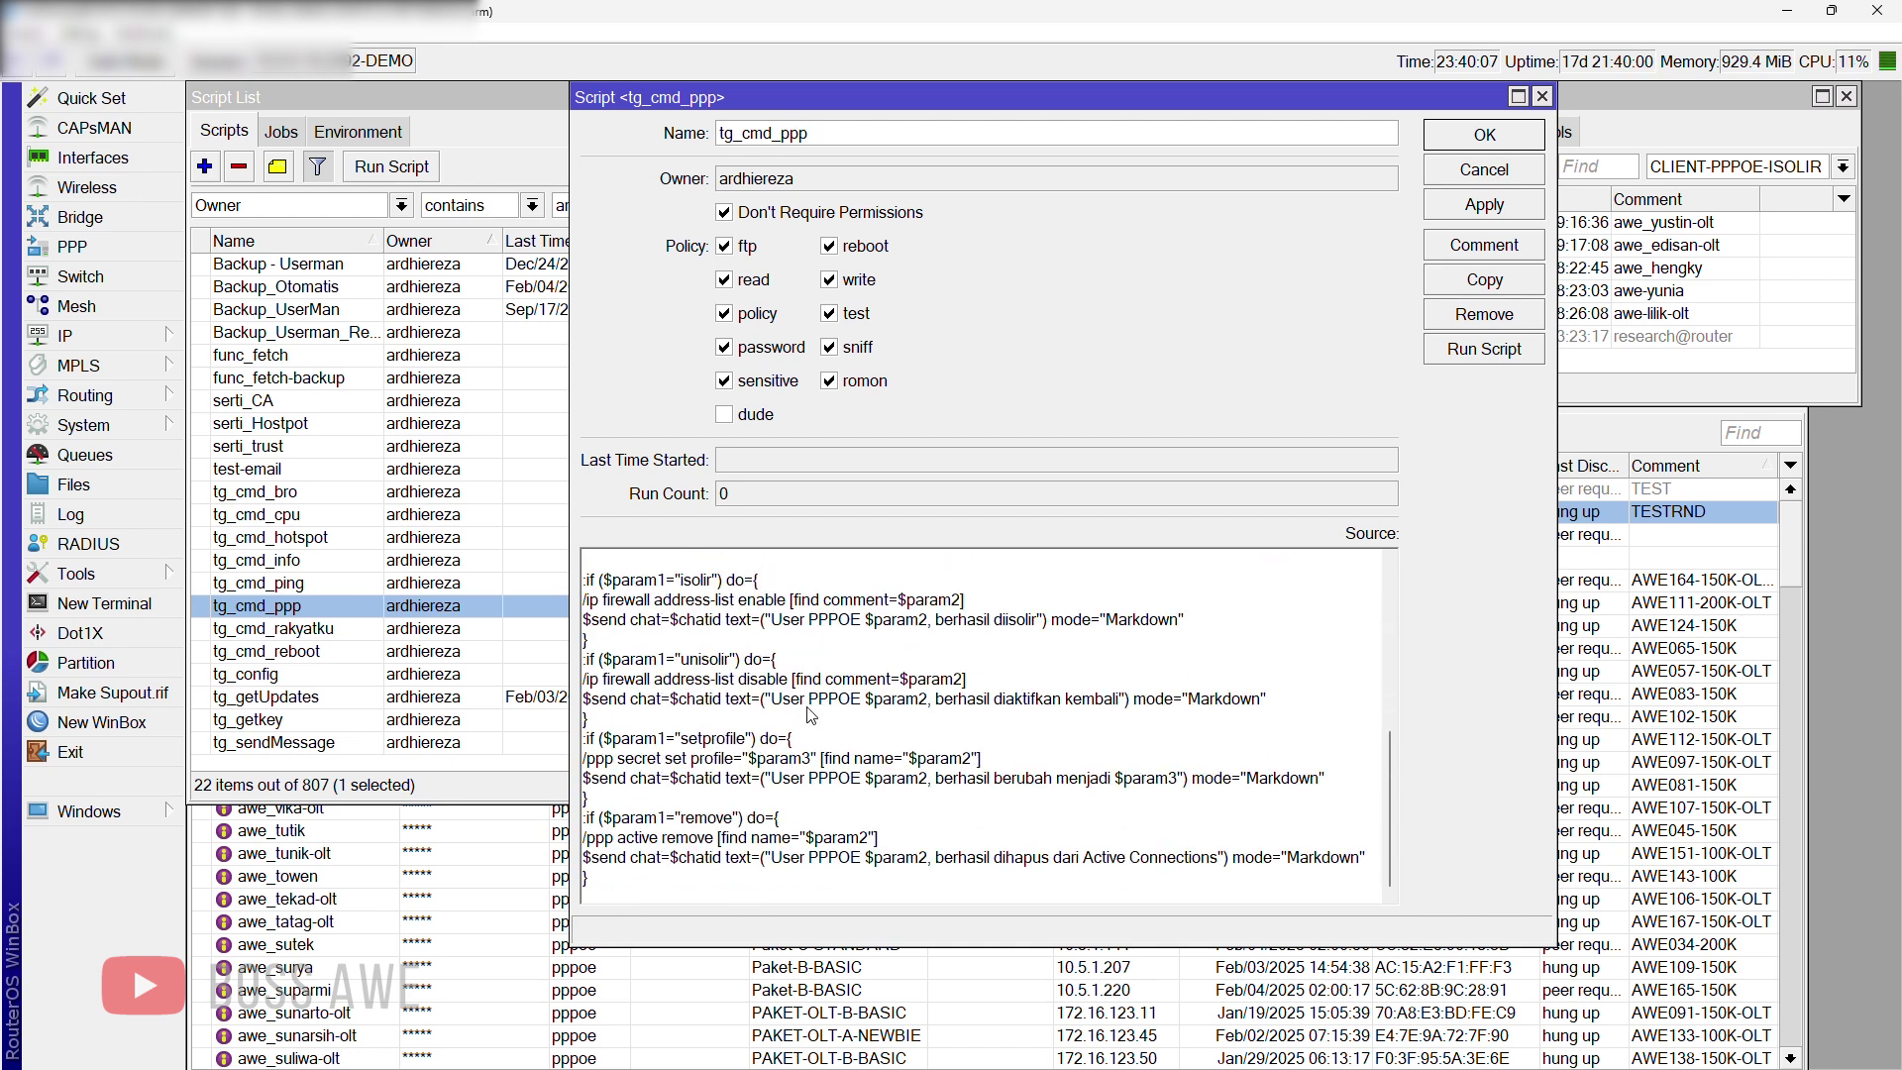
scroll(810, 714, up, 1)
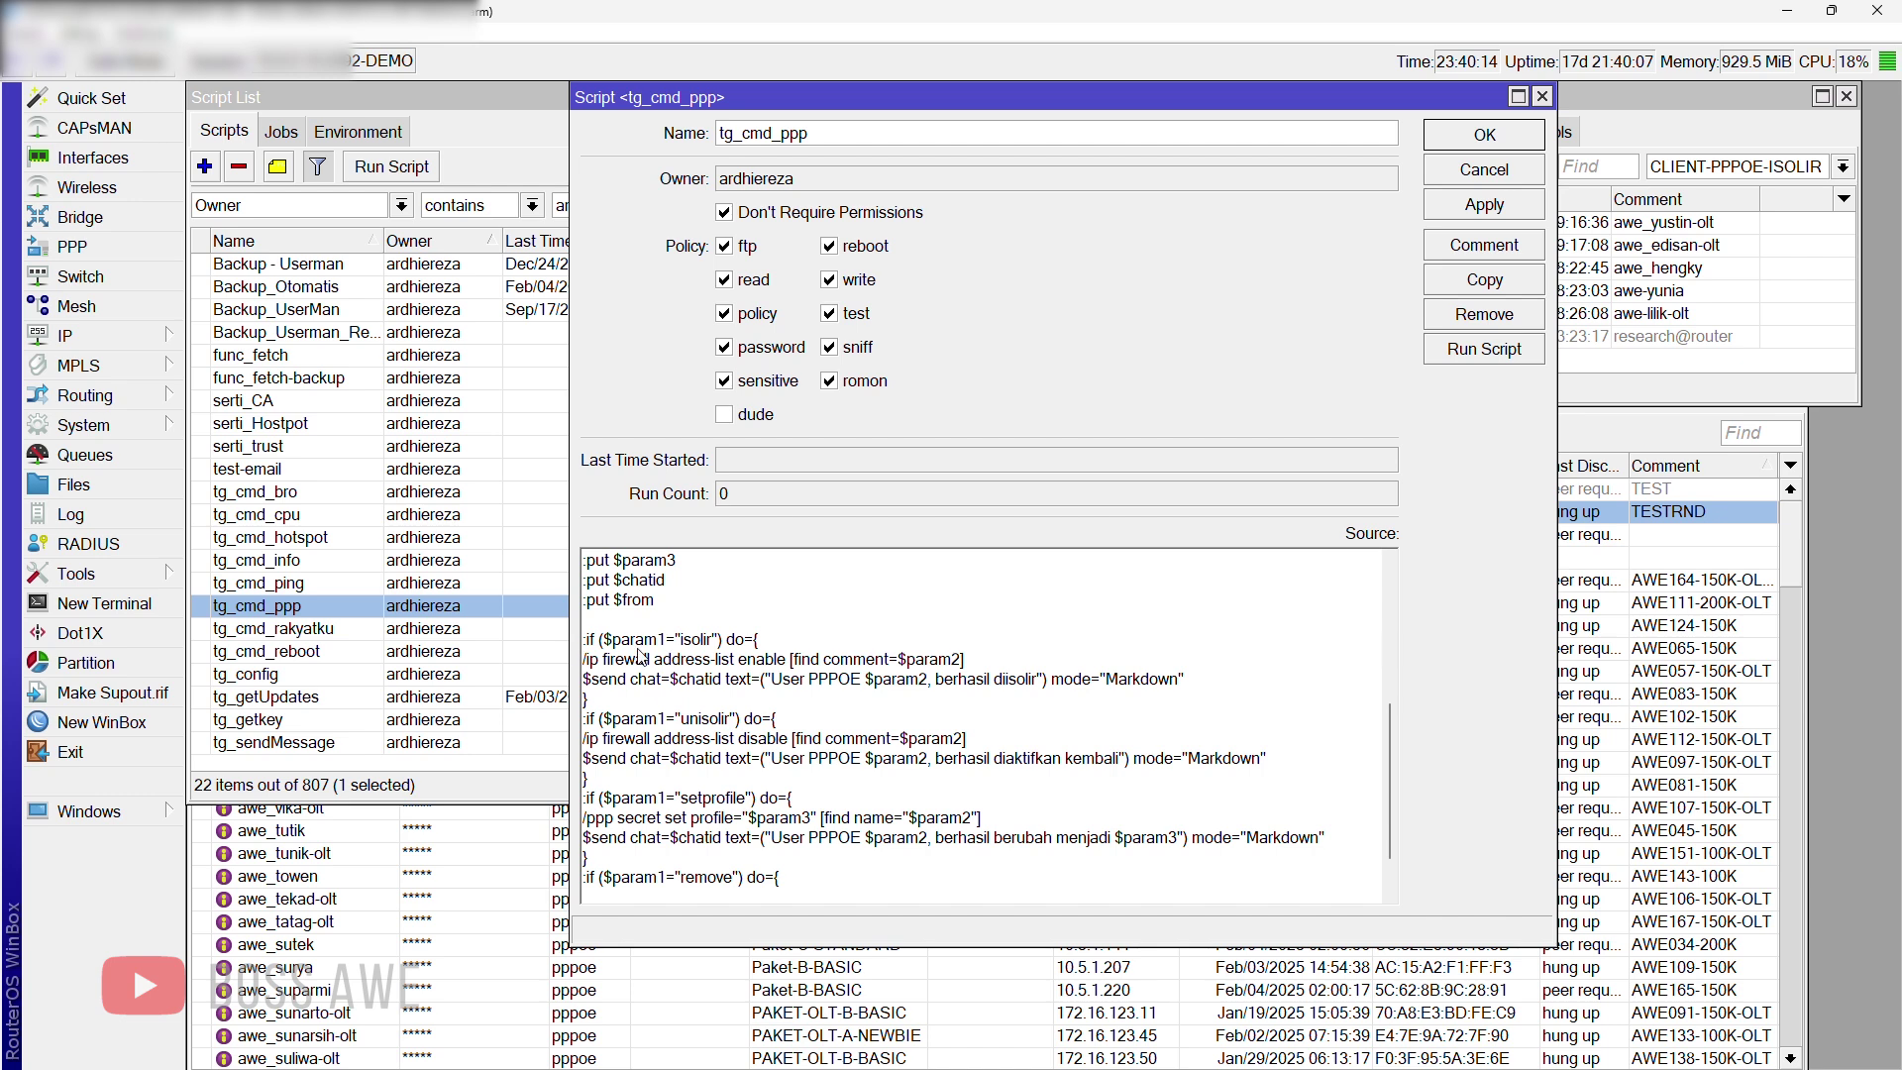
scroll(671, 652, up, 1)
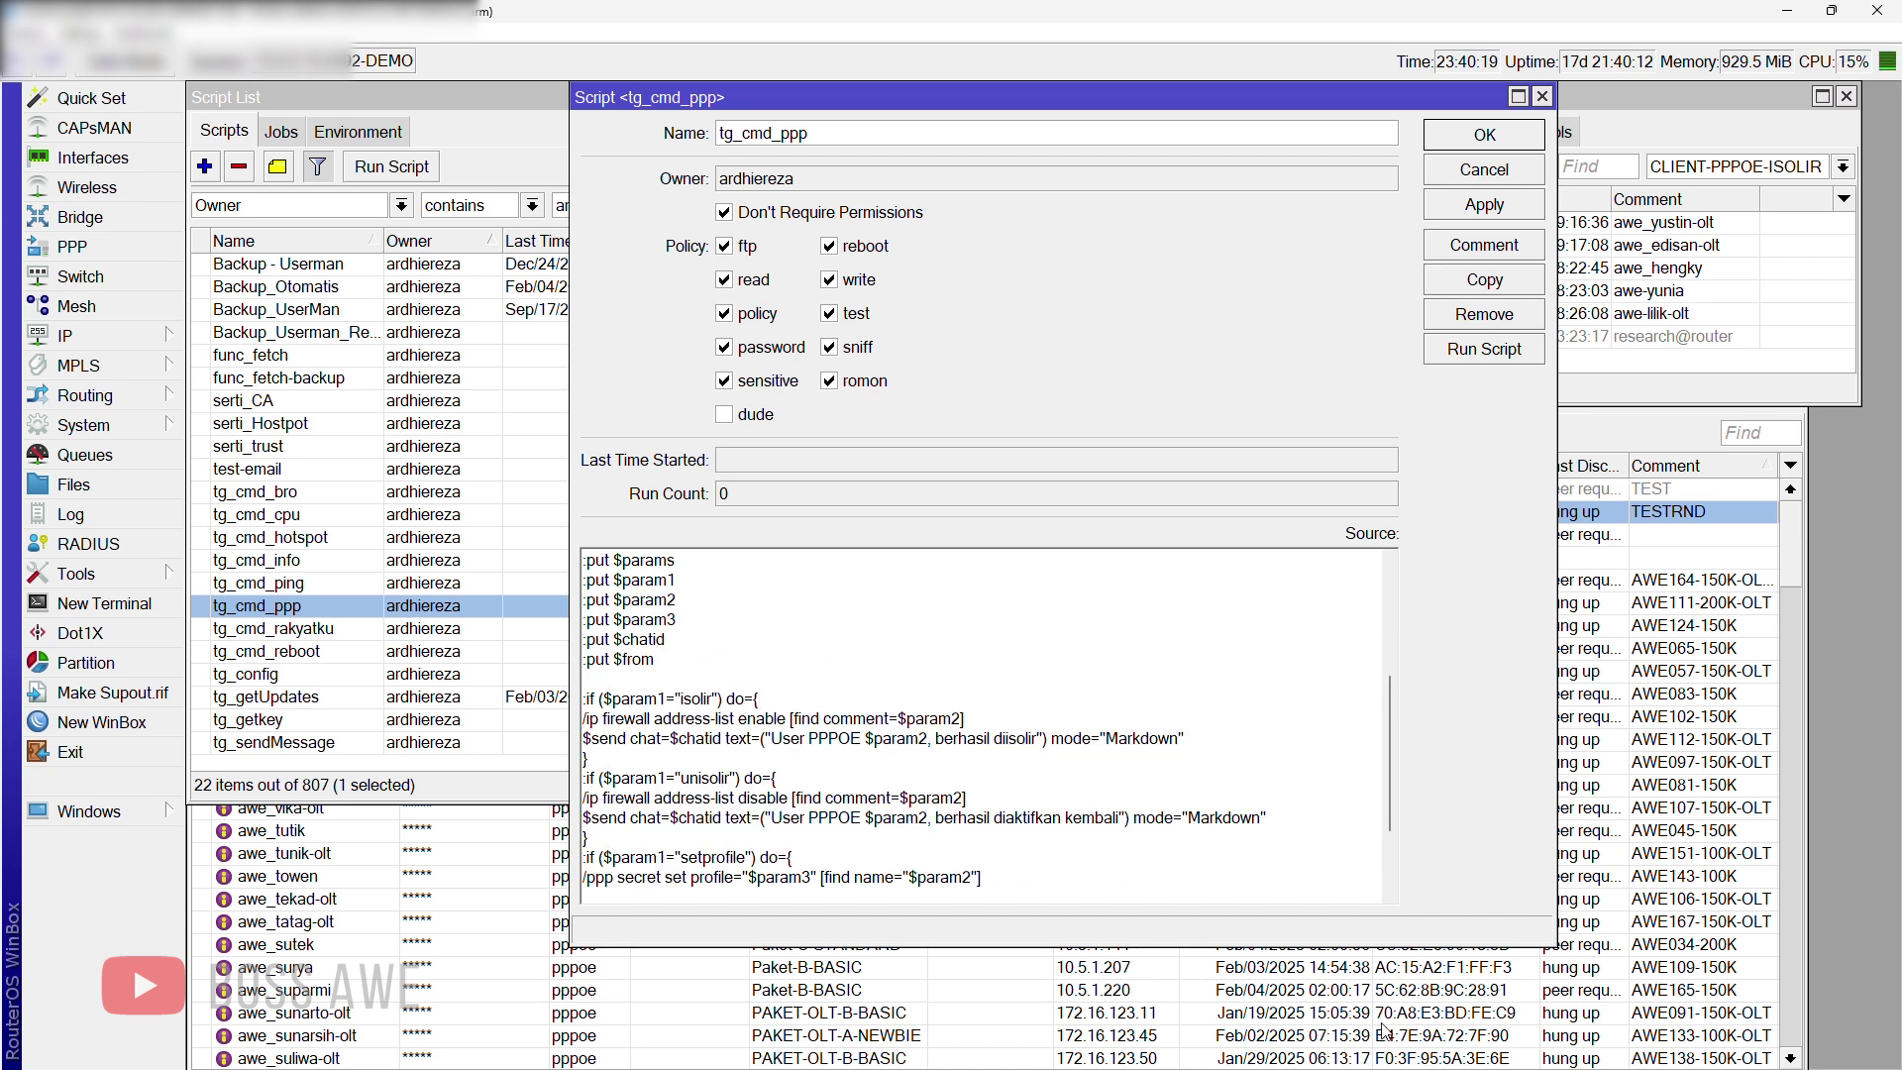
Step: Bring up Telegram from the tray and open the AWE NET BOT chat
key(super)
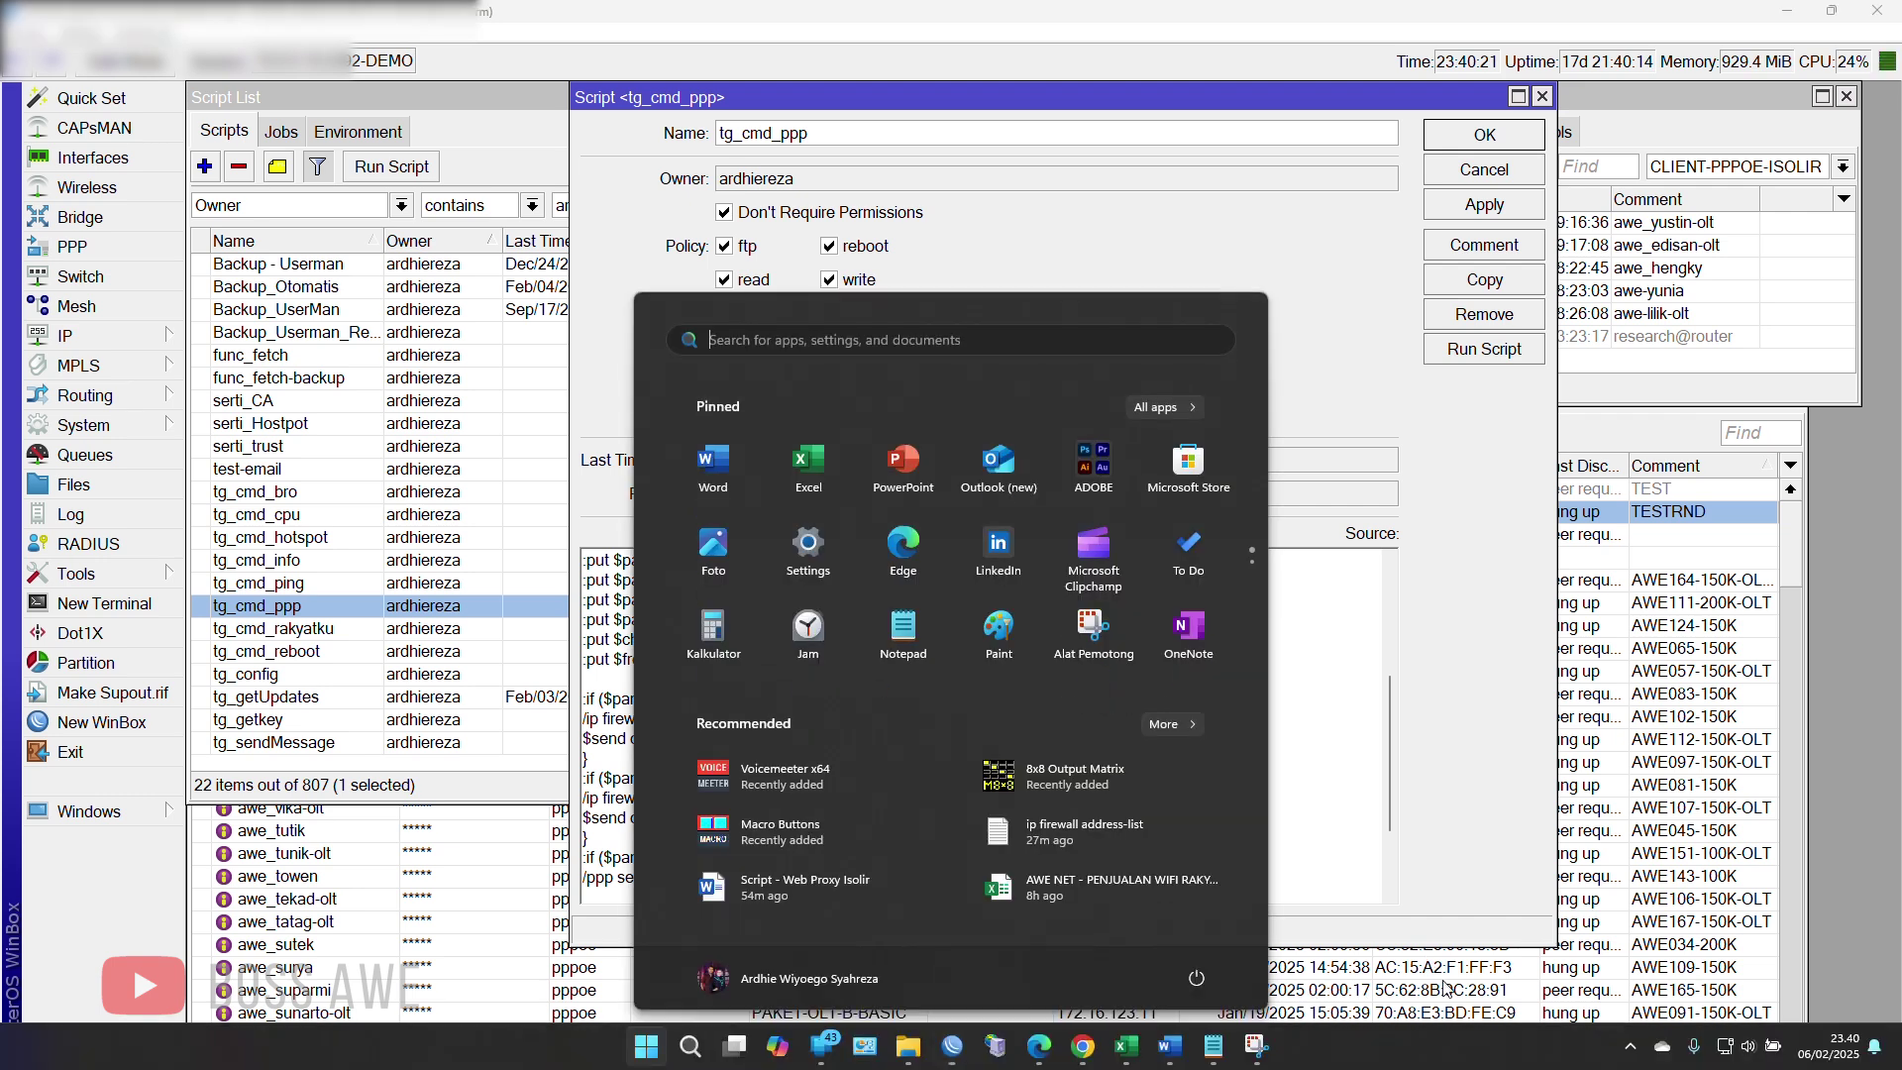
click(1629, 1046)
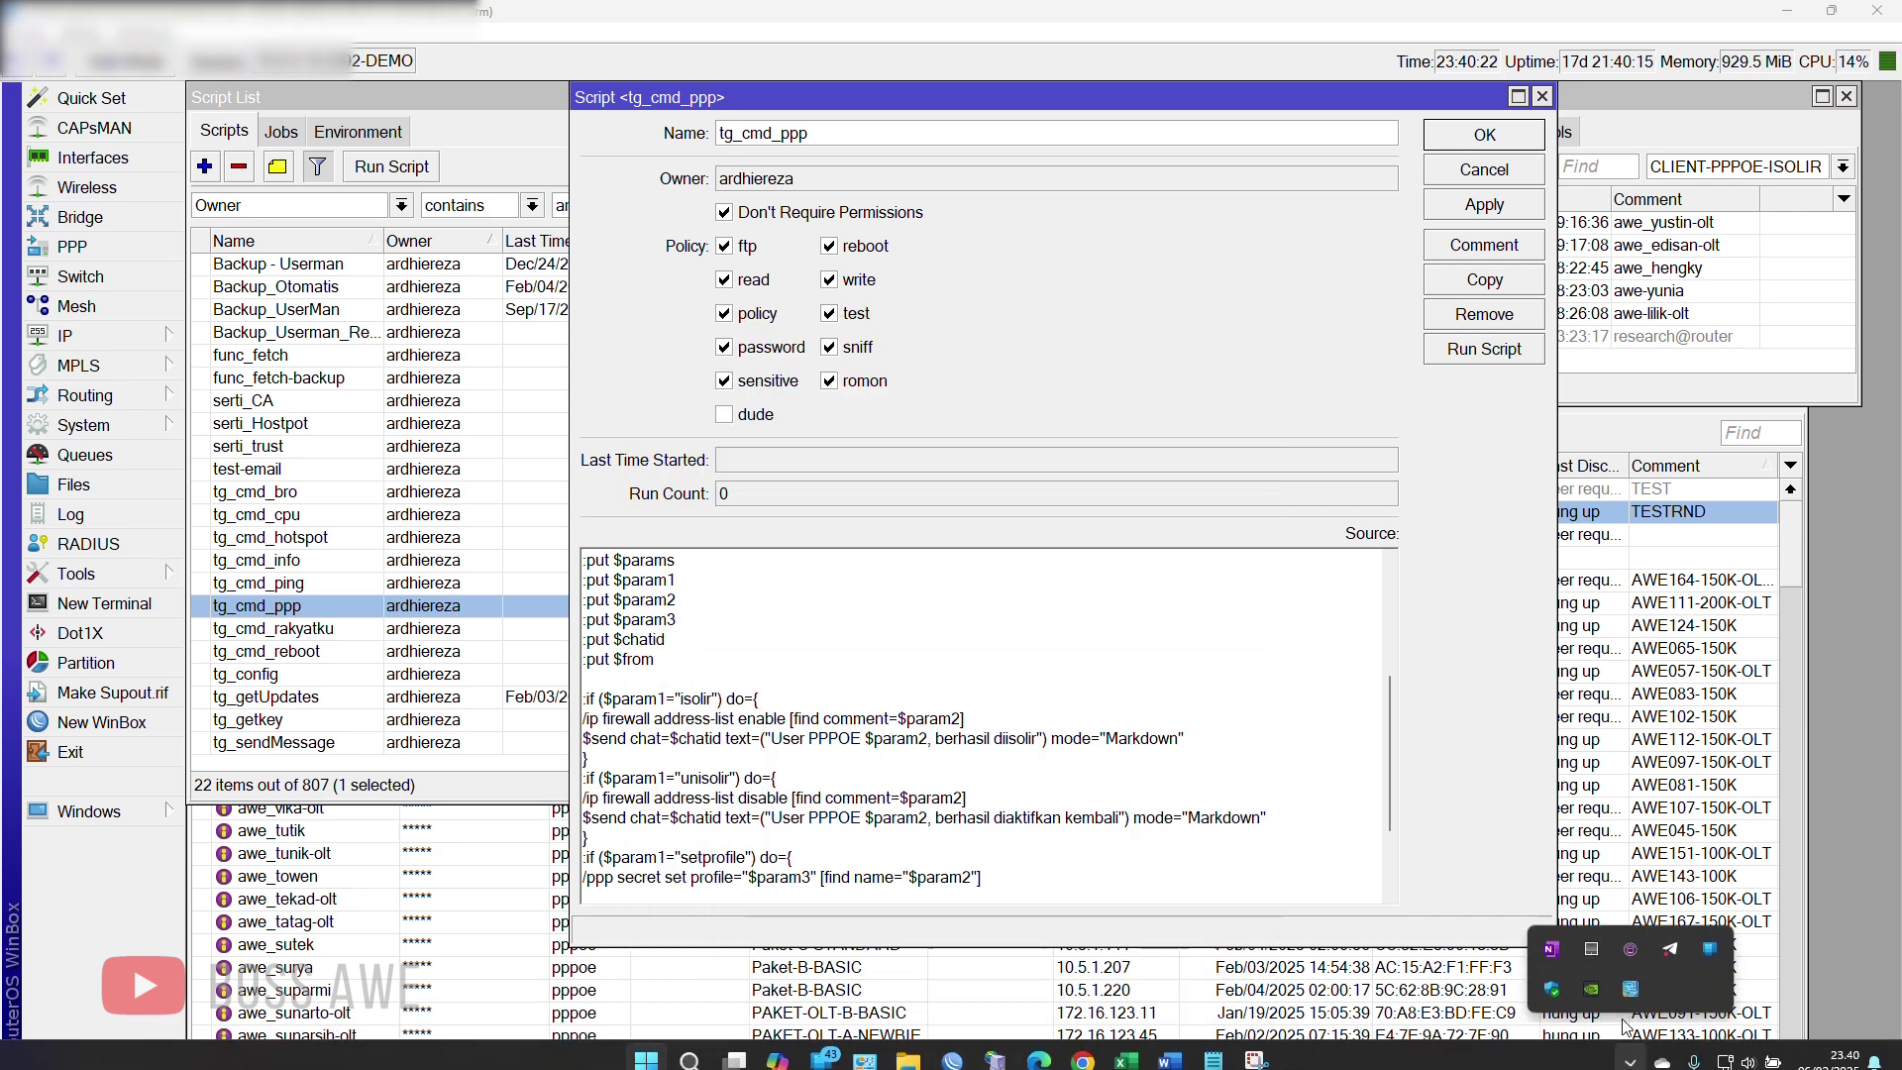
click(1668, 943)
click(881, 588)
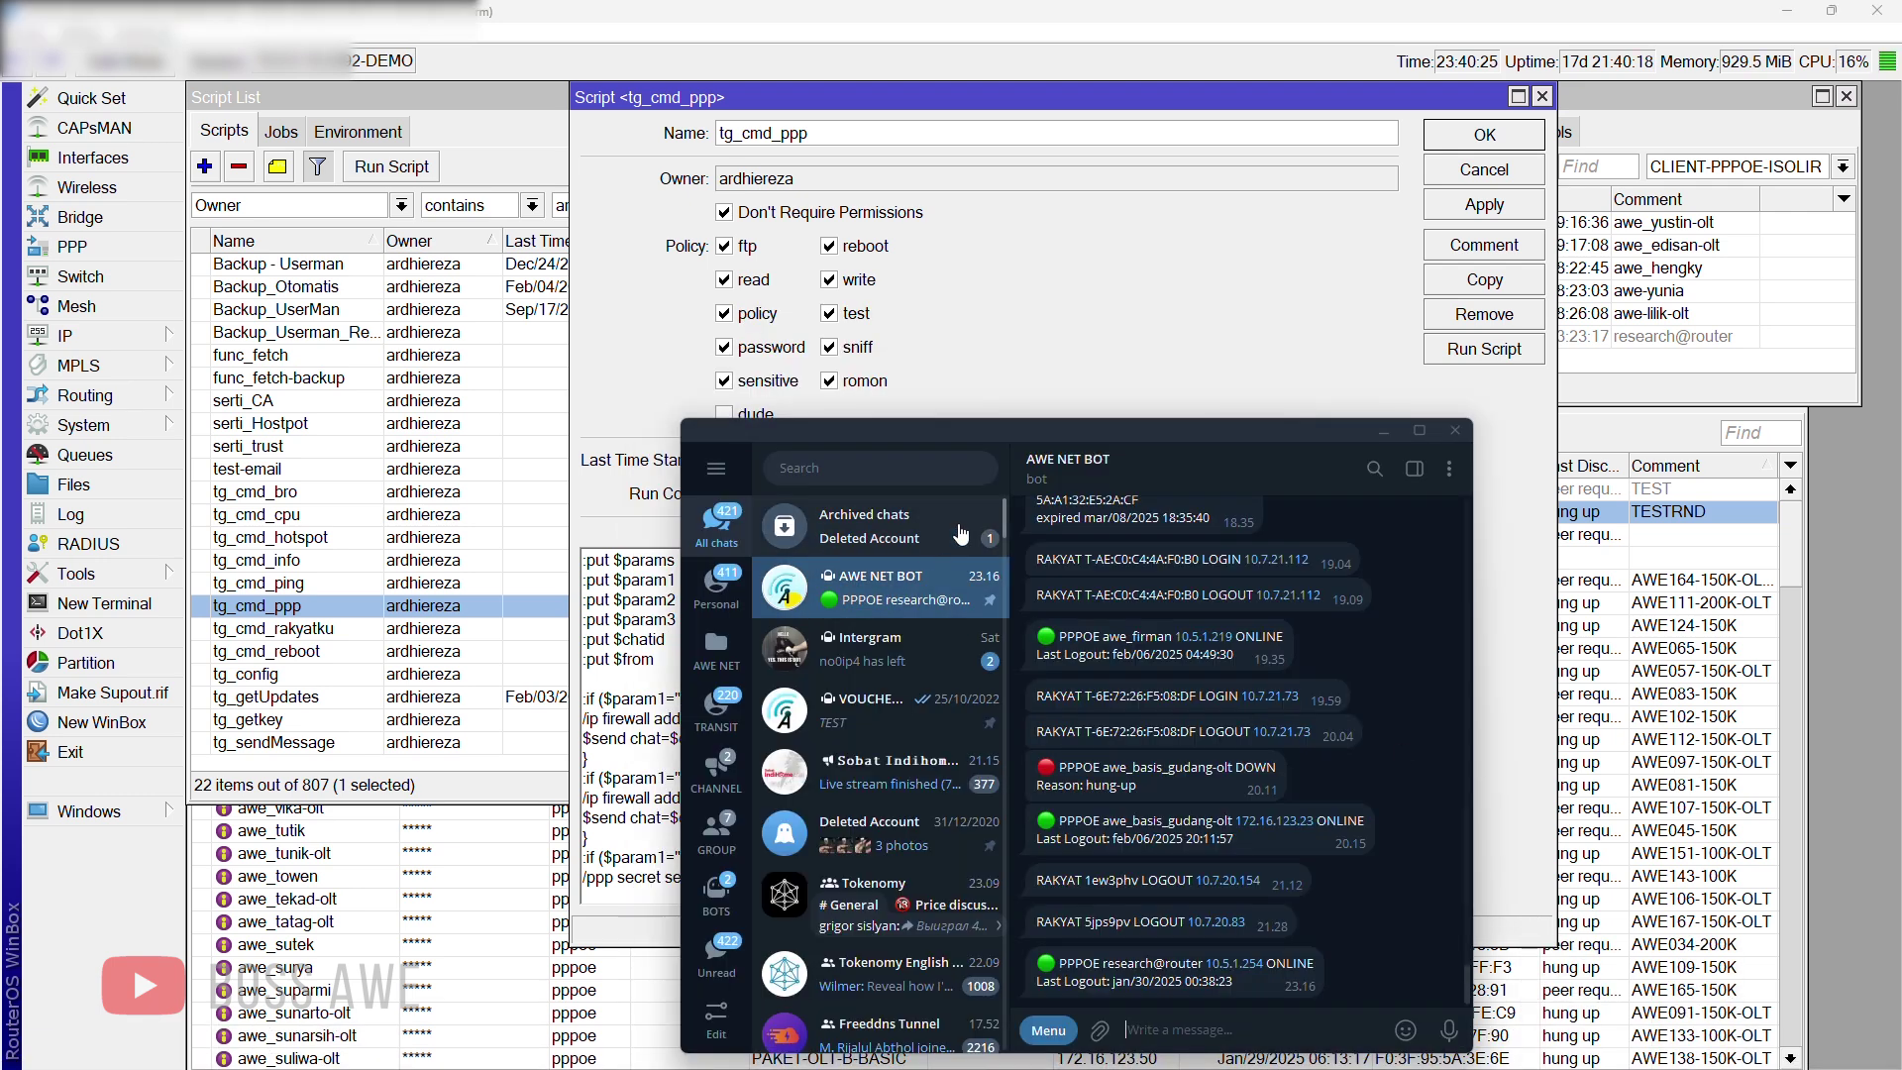
drag(1042, 431, 1281, 192)
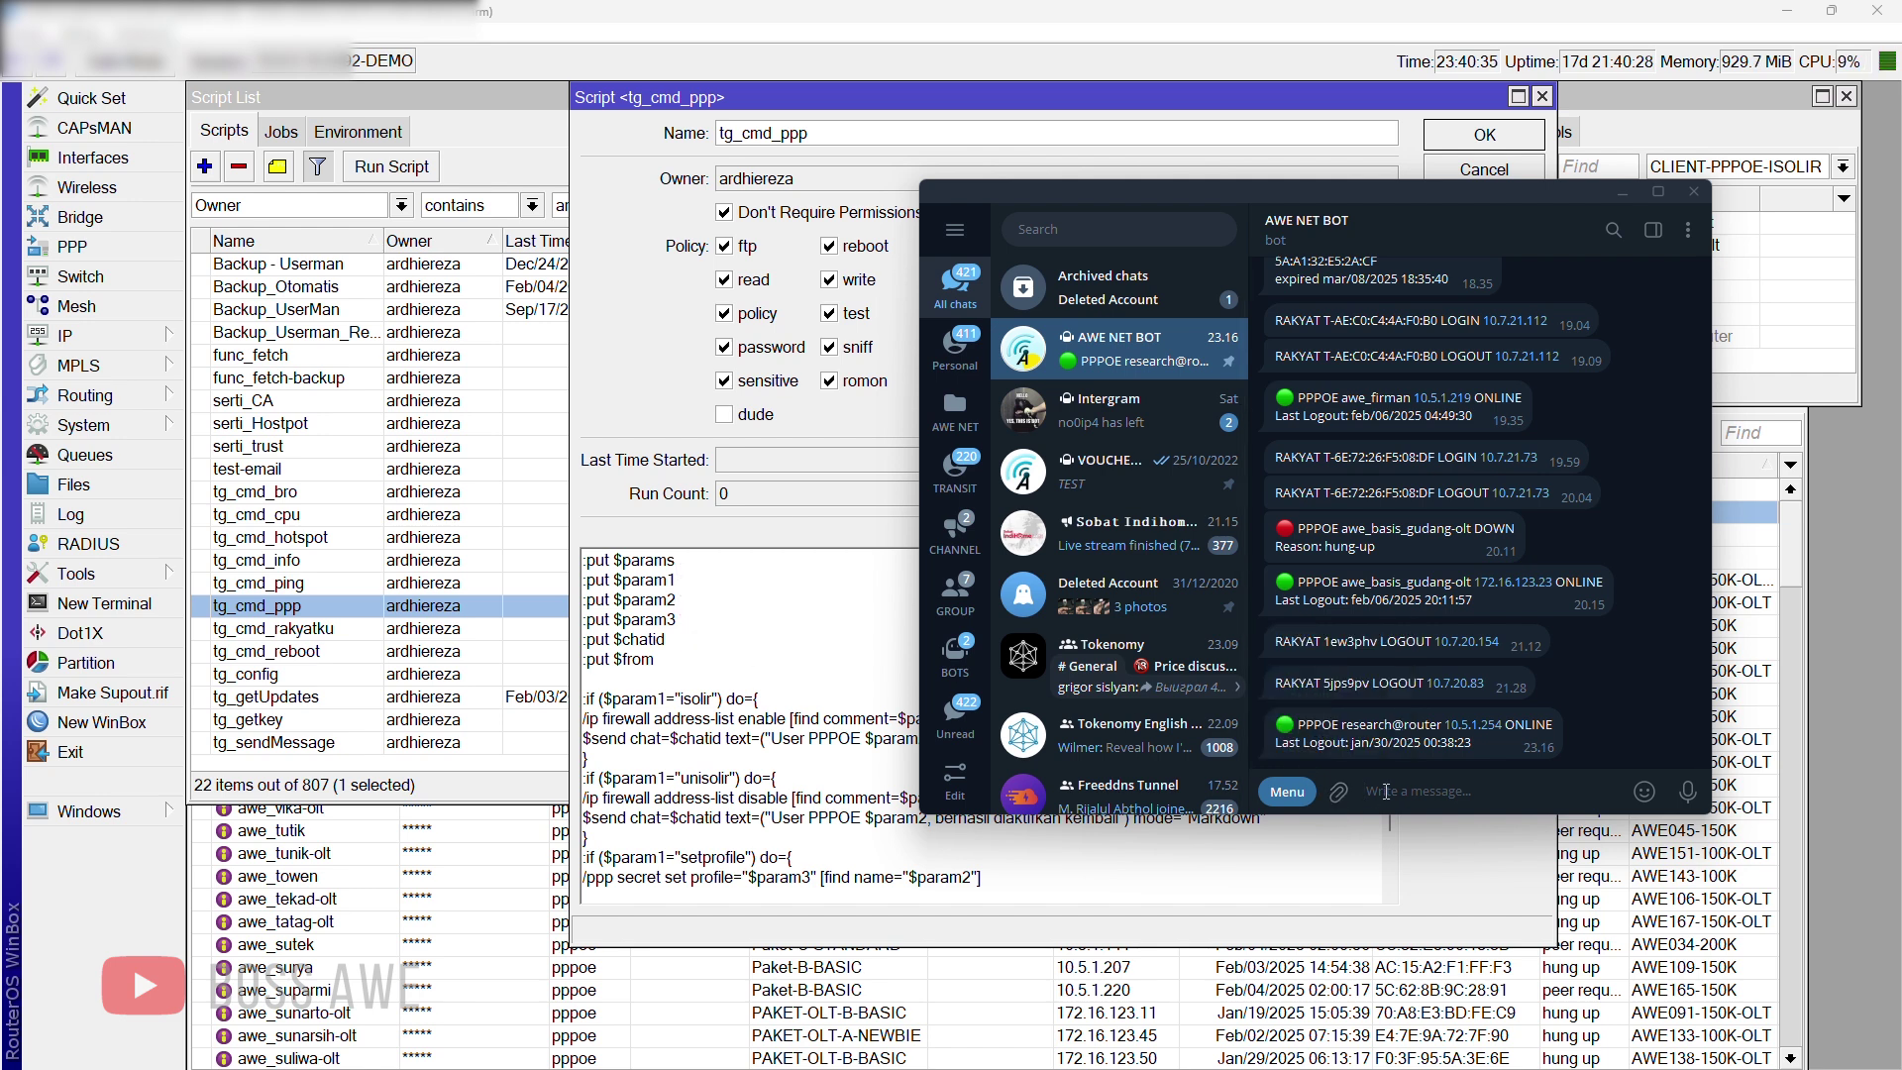
Step: Type the draft '/ppp isolir research@' command in the message box
text(/PP)
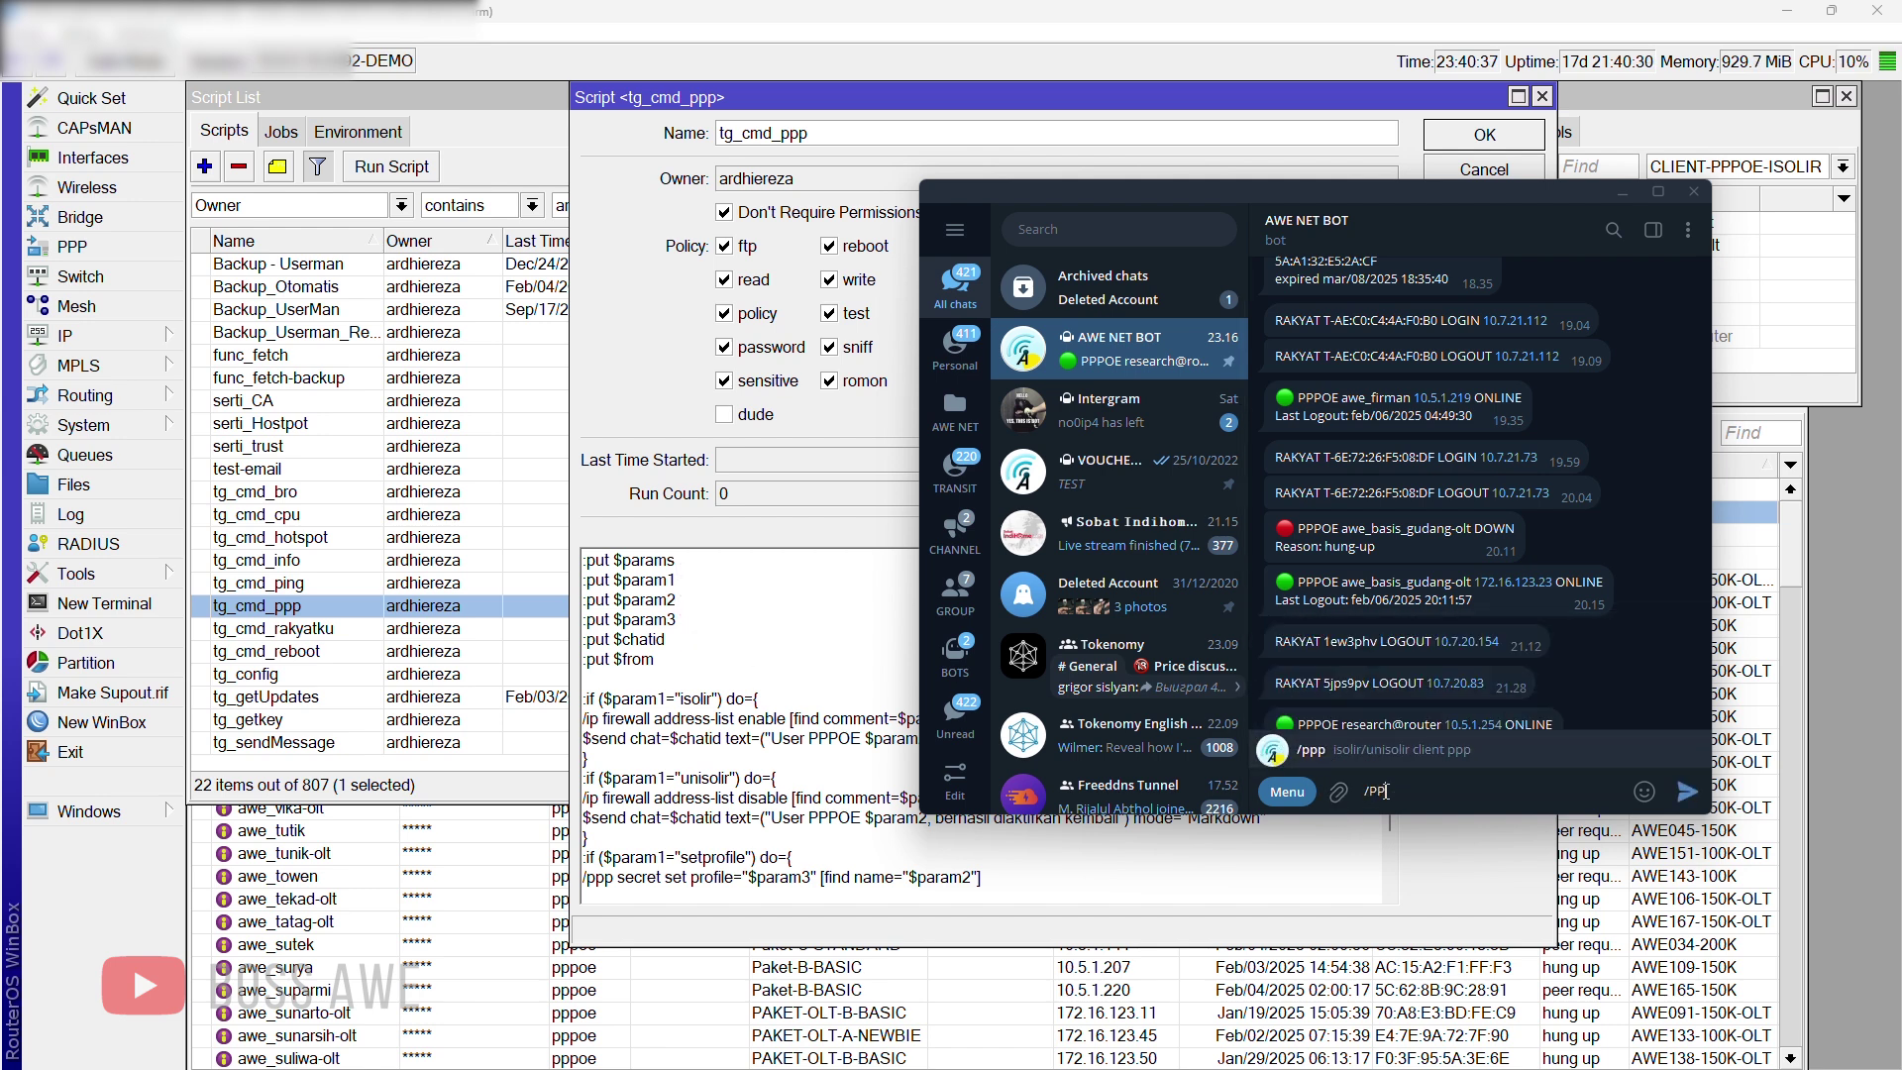
key(BackSpace)
key(BackSpace)
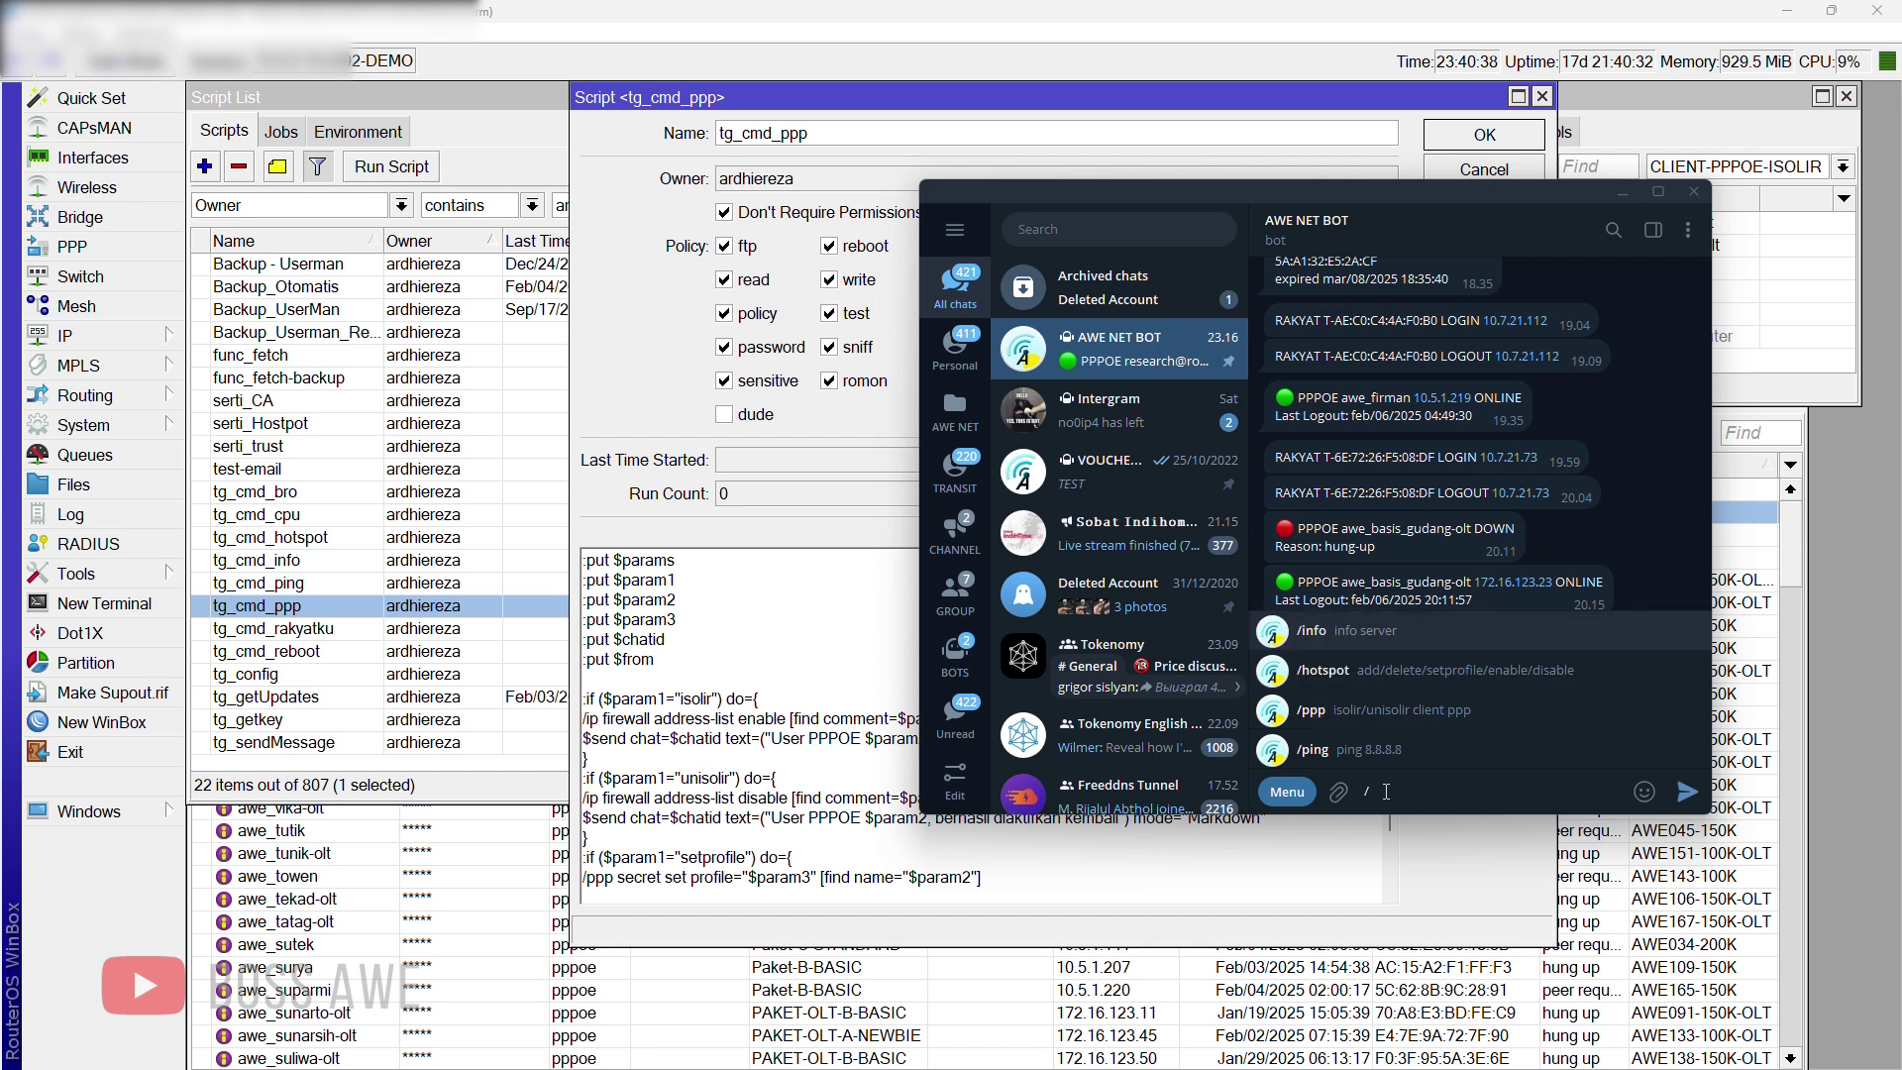
text(ppp)
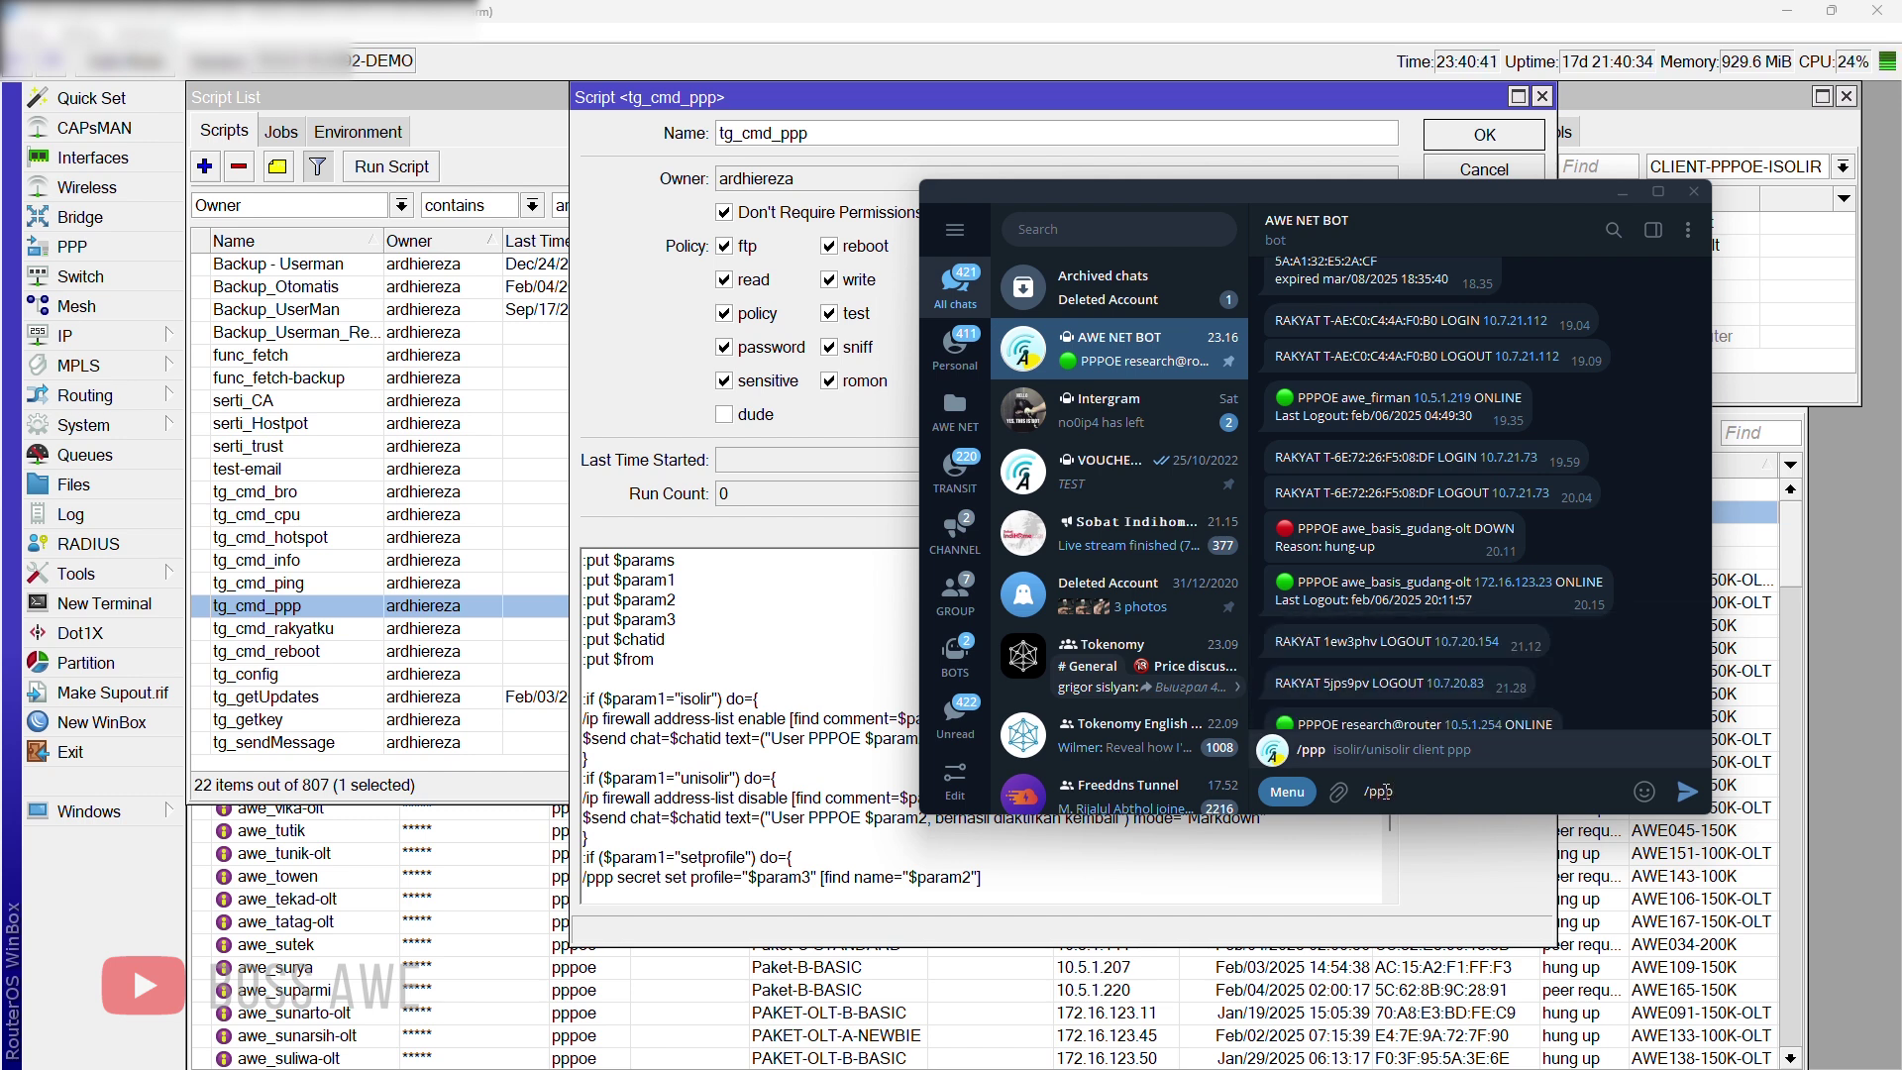
text( isoli)
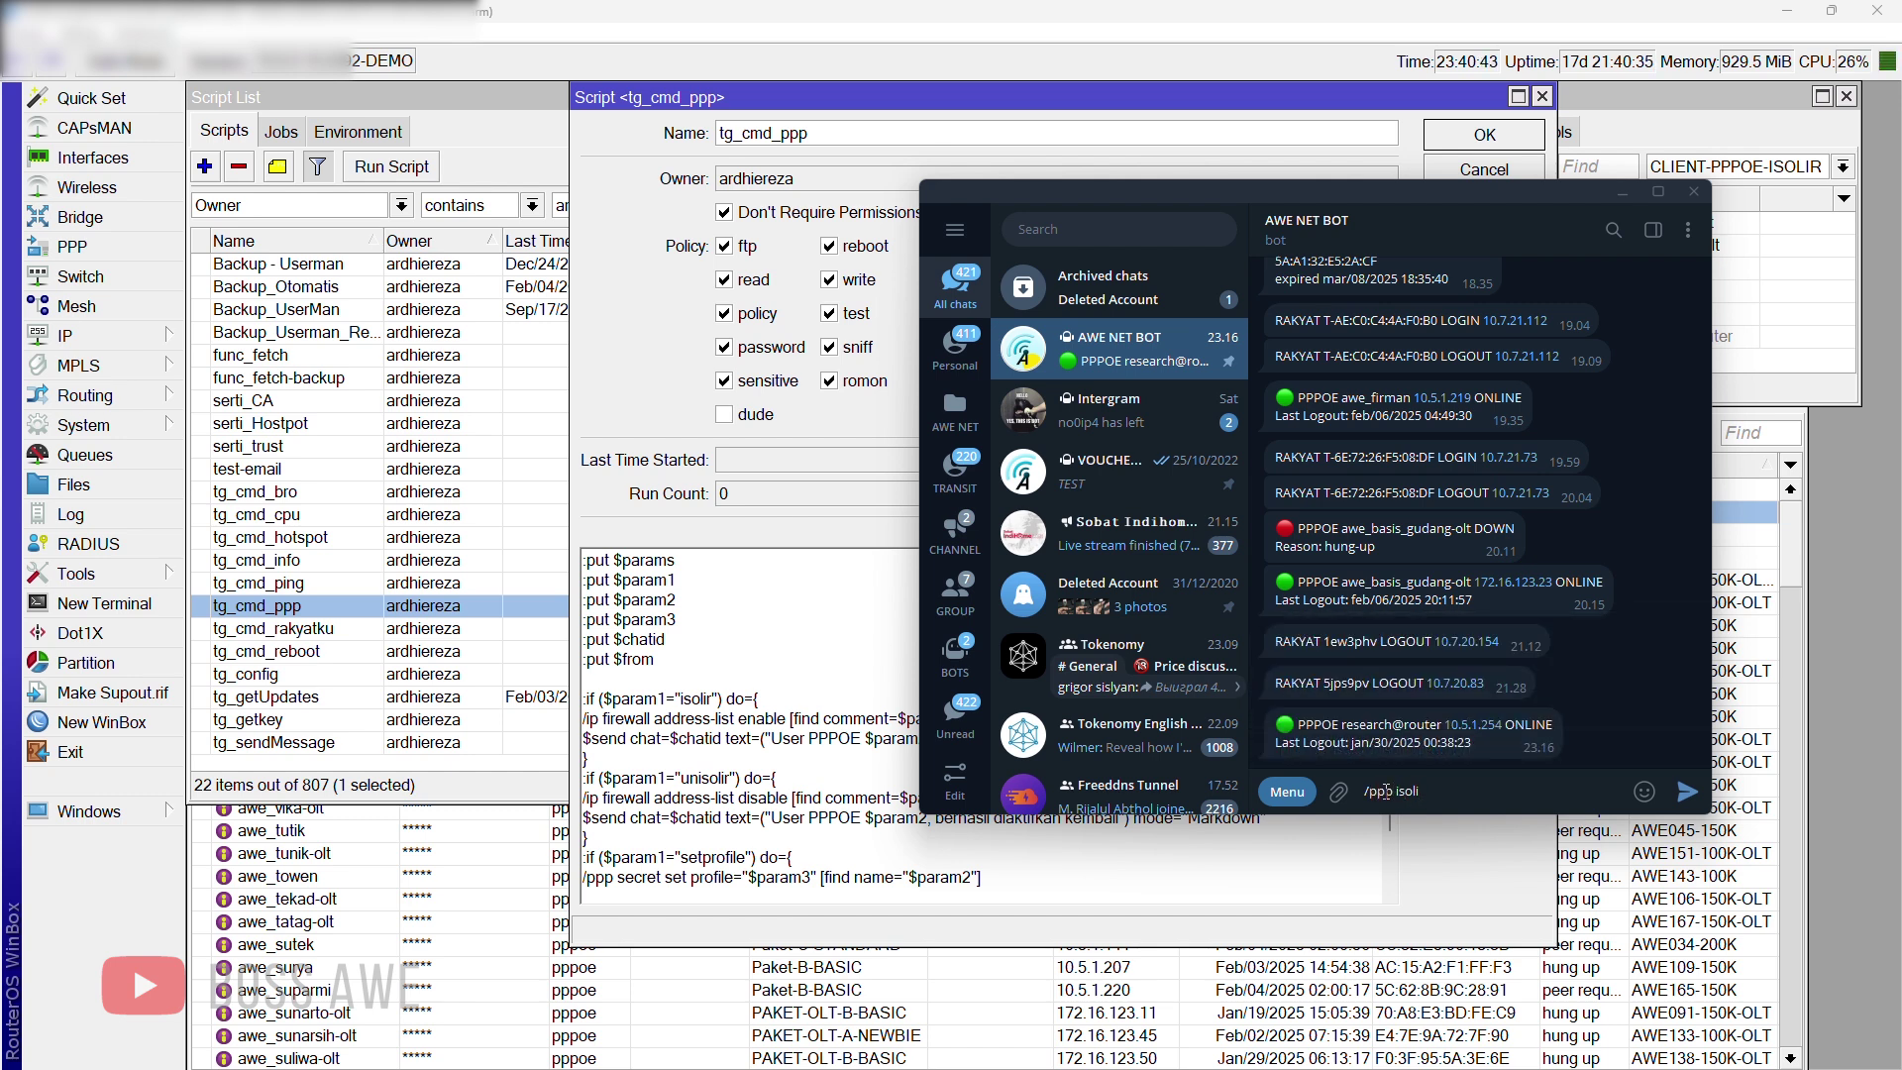
text(r)
drag(1395, 194, 1444, 127)
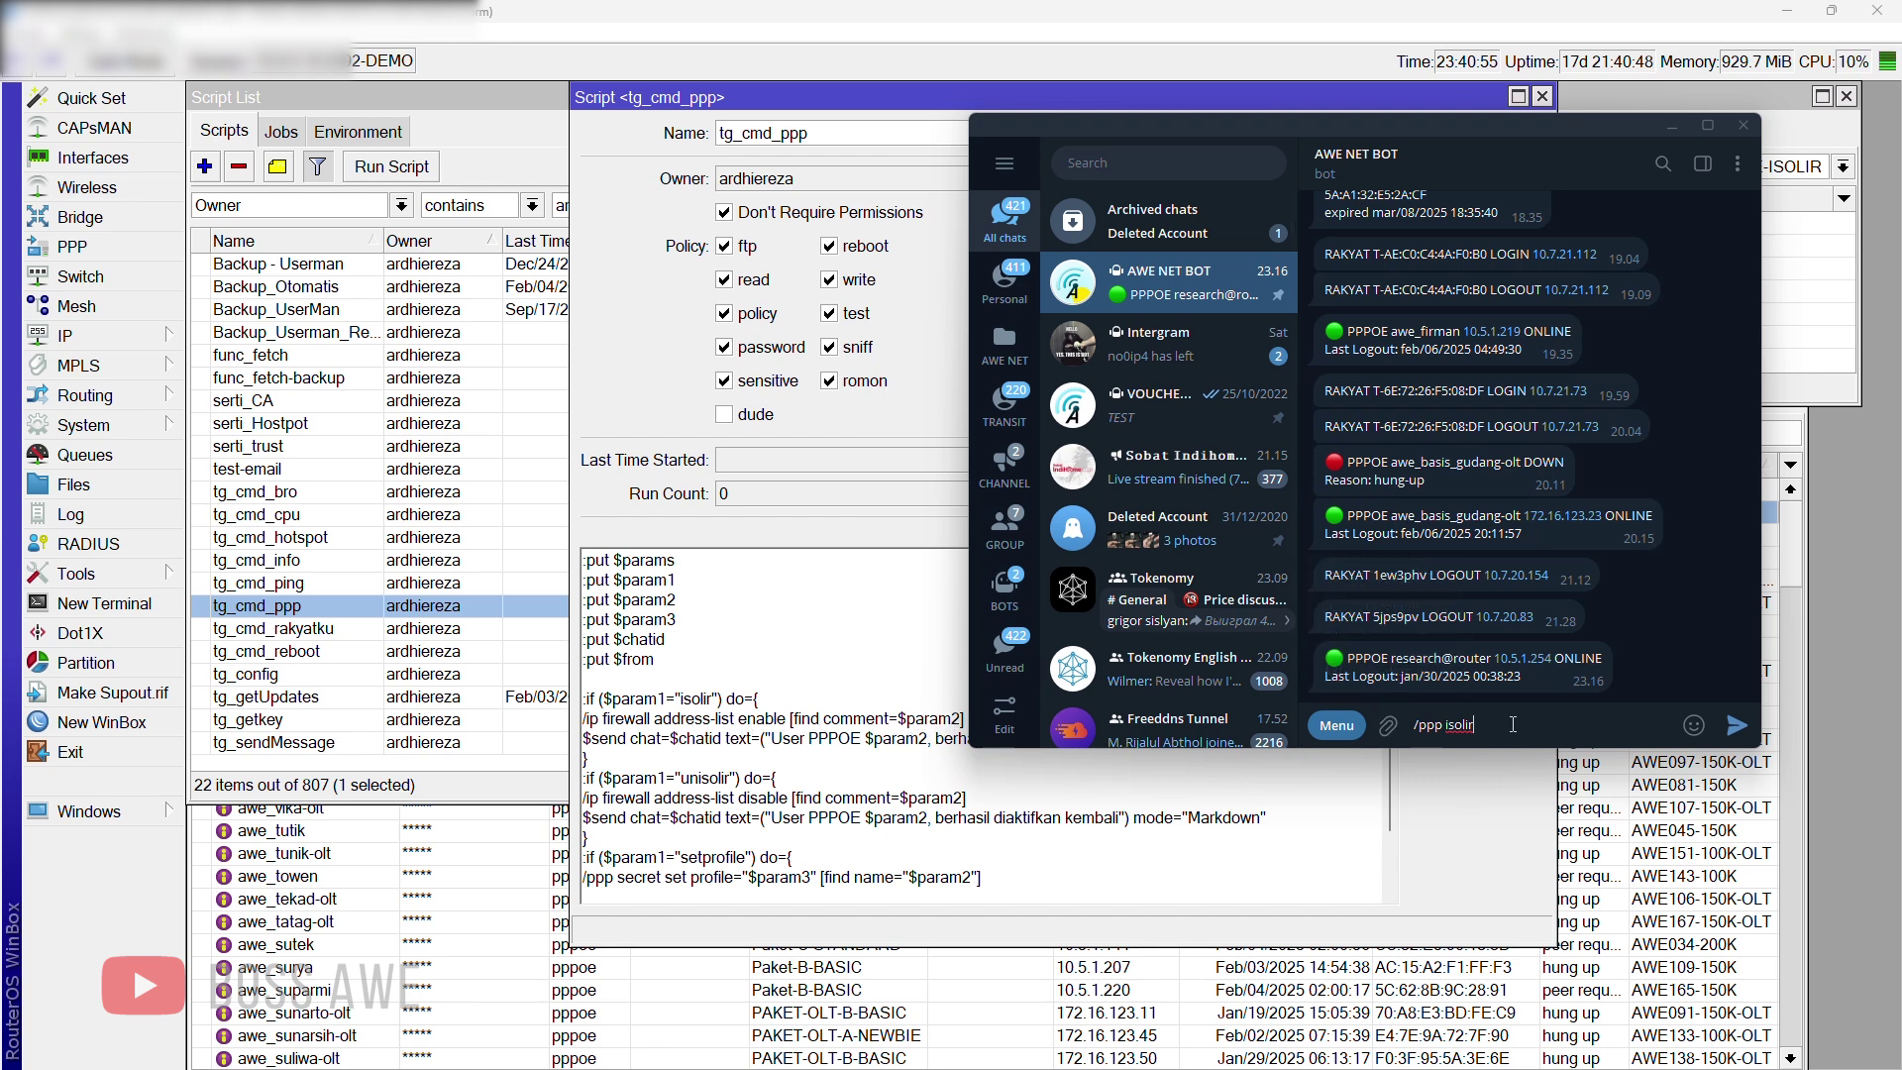
text(researc)
key(BackSpace)
text(h@router)
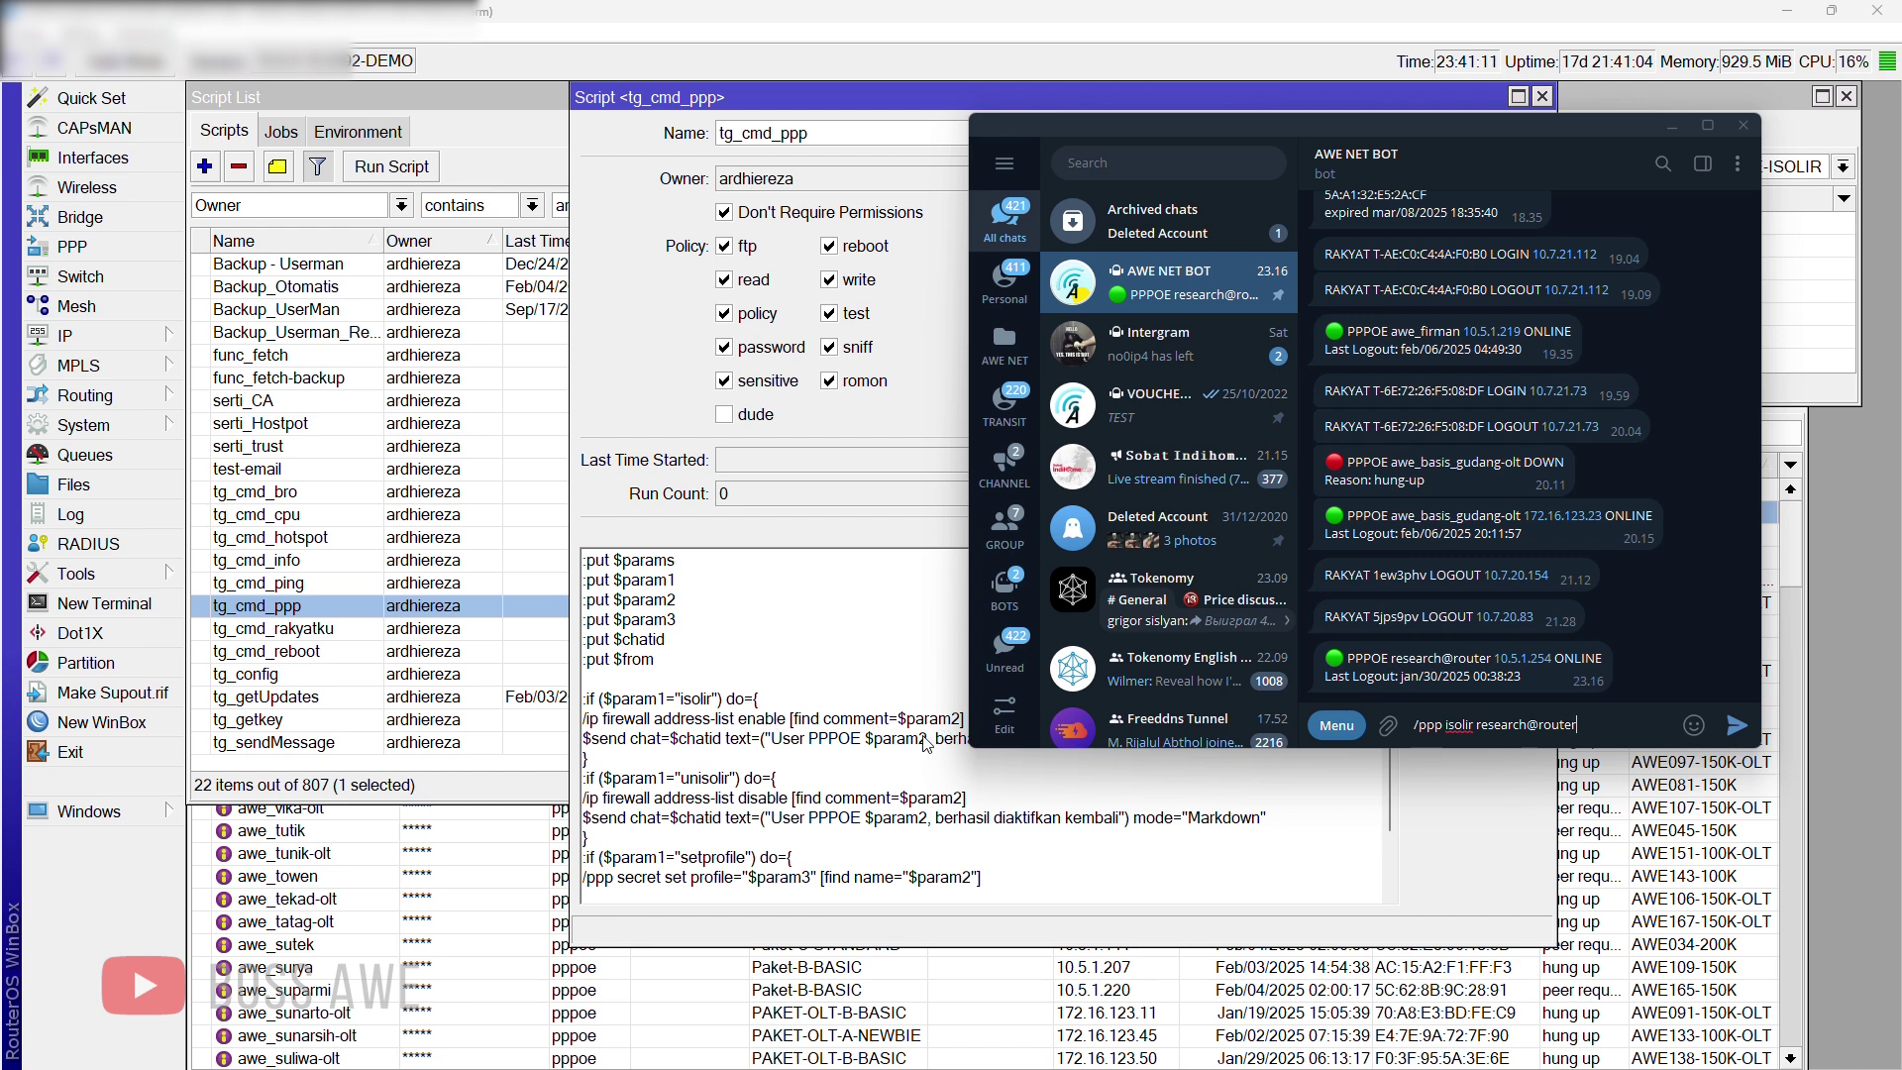
Step: Bring the tg_cmd_ppp script forward and scroll its Source to review the isolir block
click(697, 705)
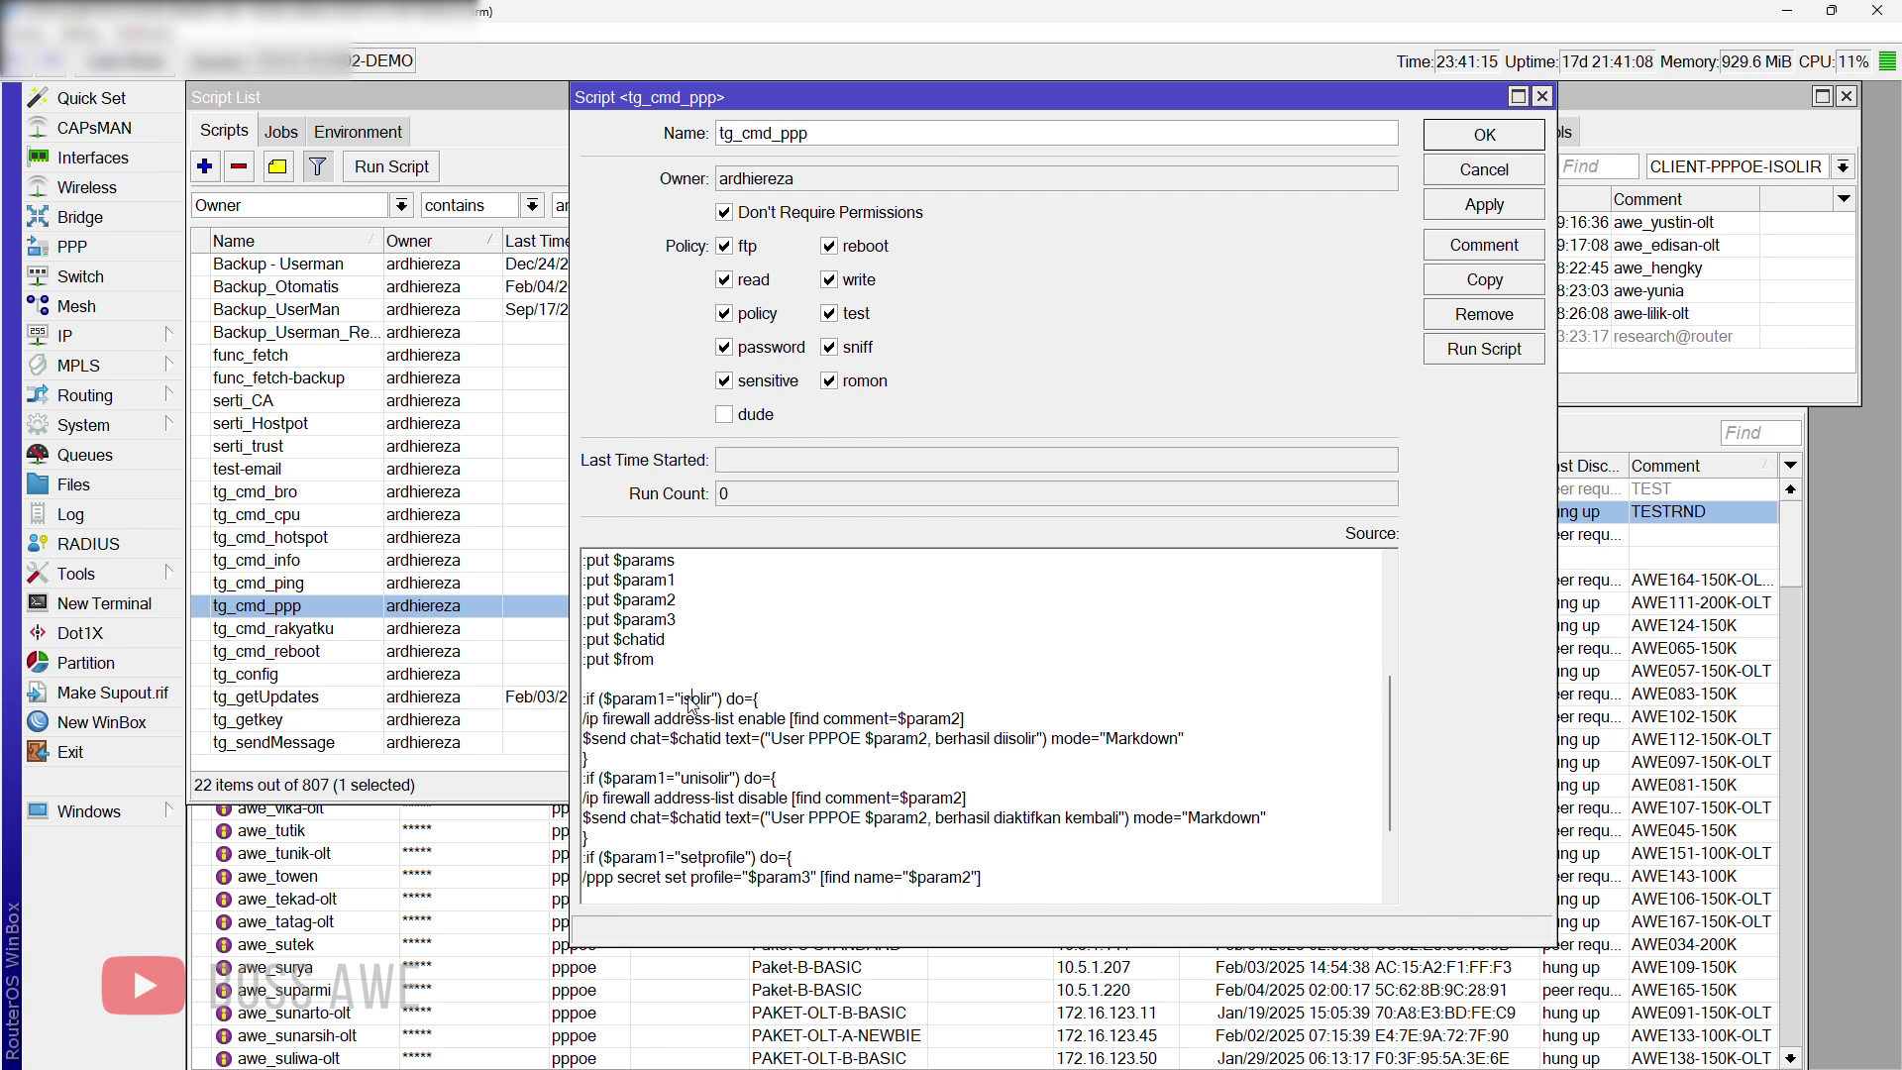
scroll(711, 852, down, 2)
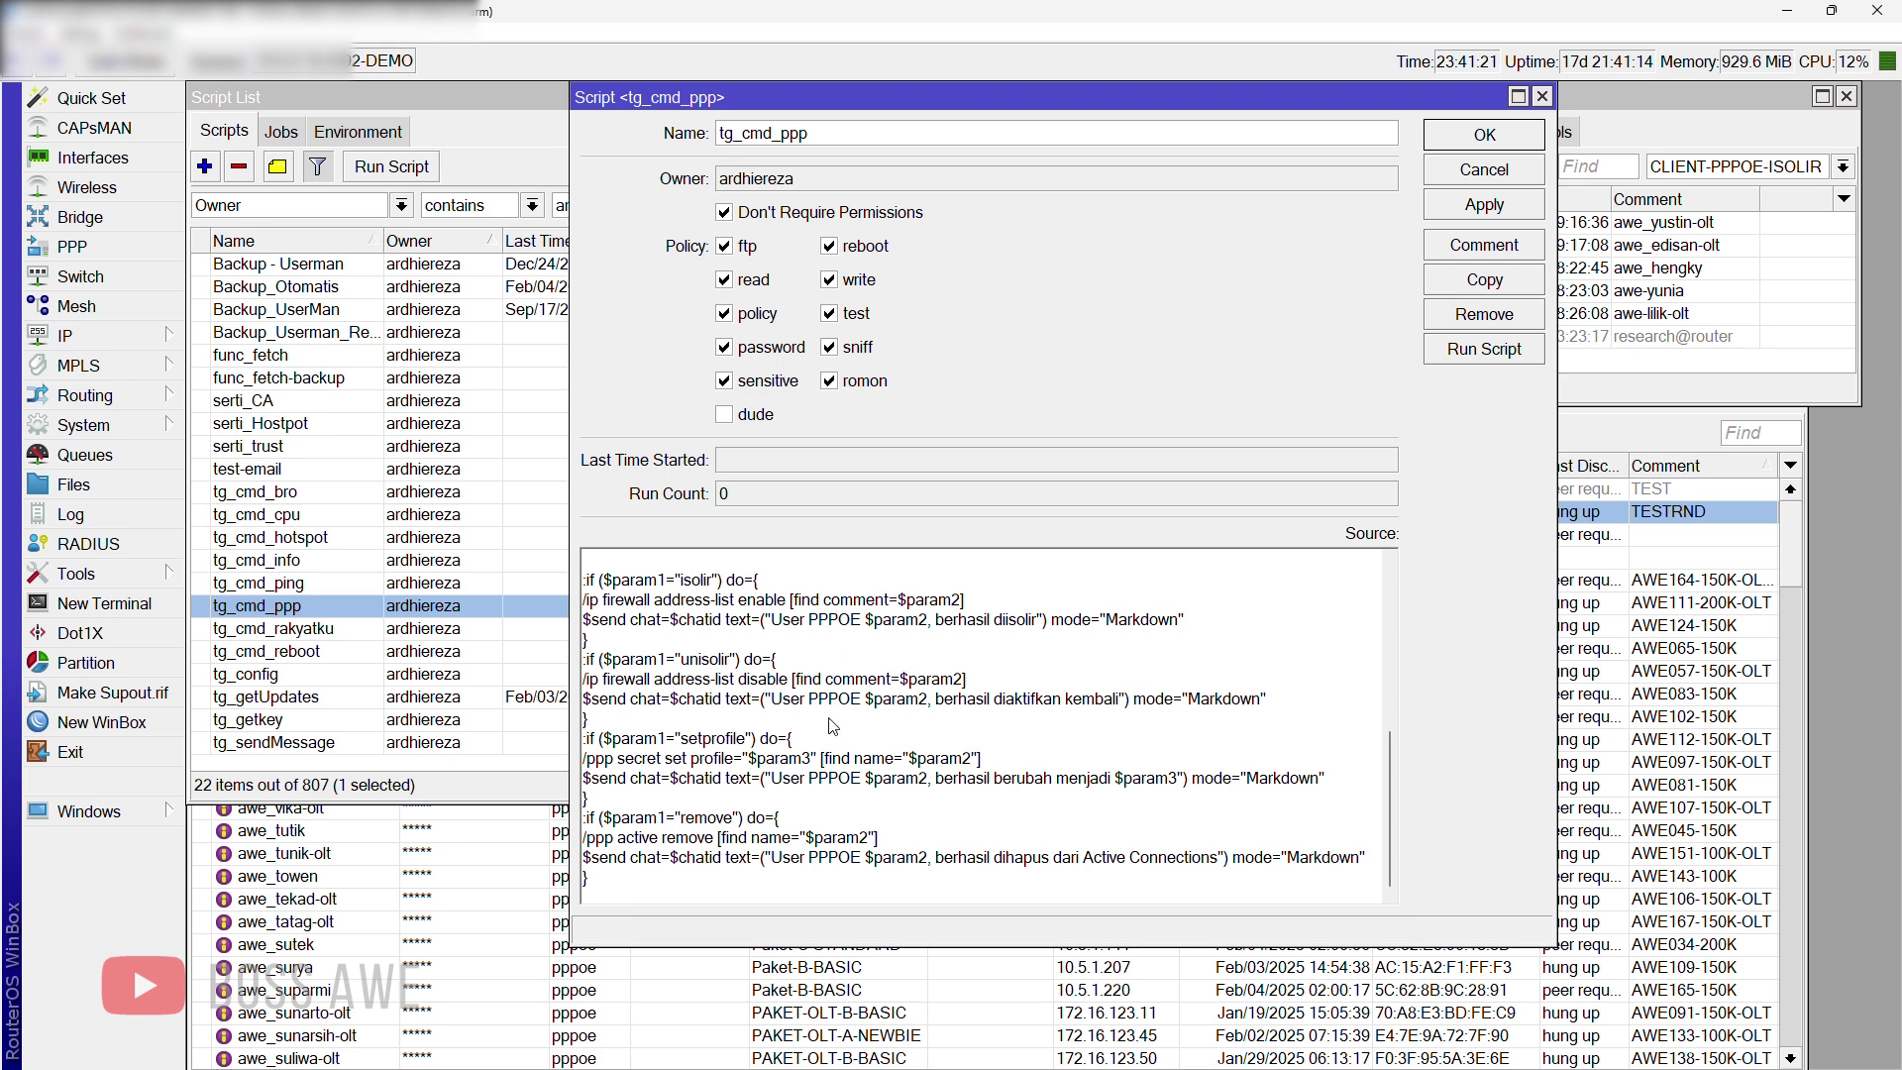
scroll(830, 728, up, 1)
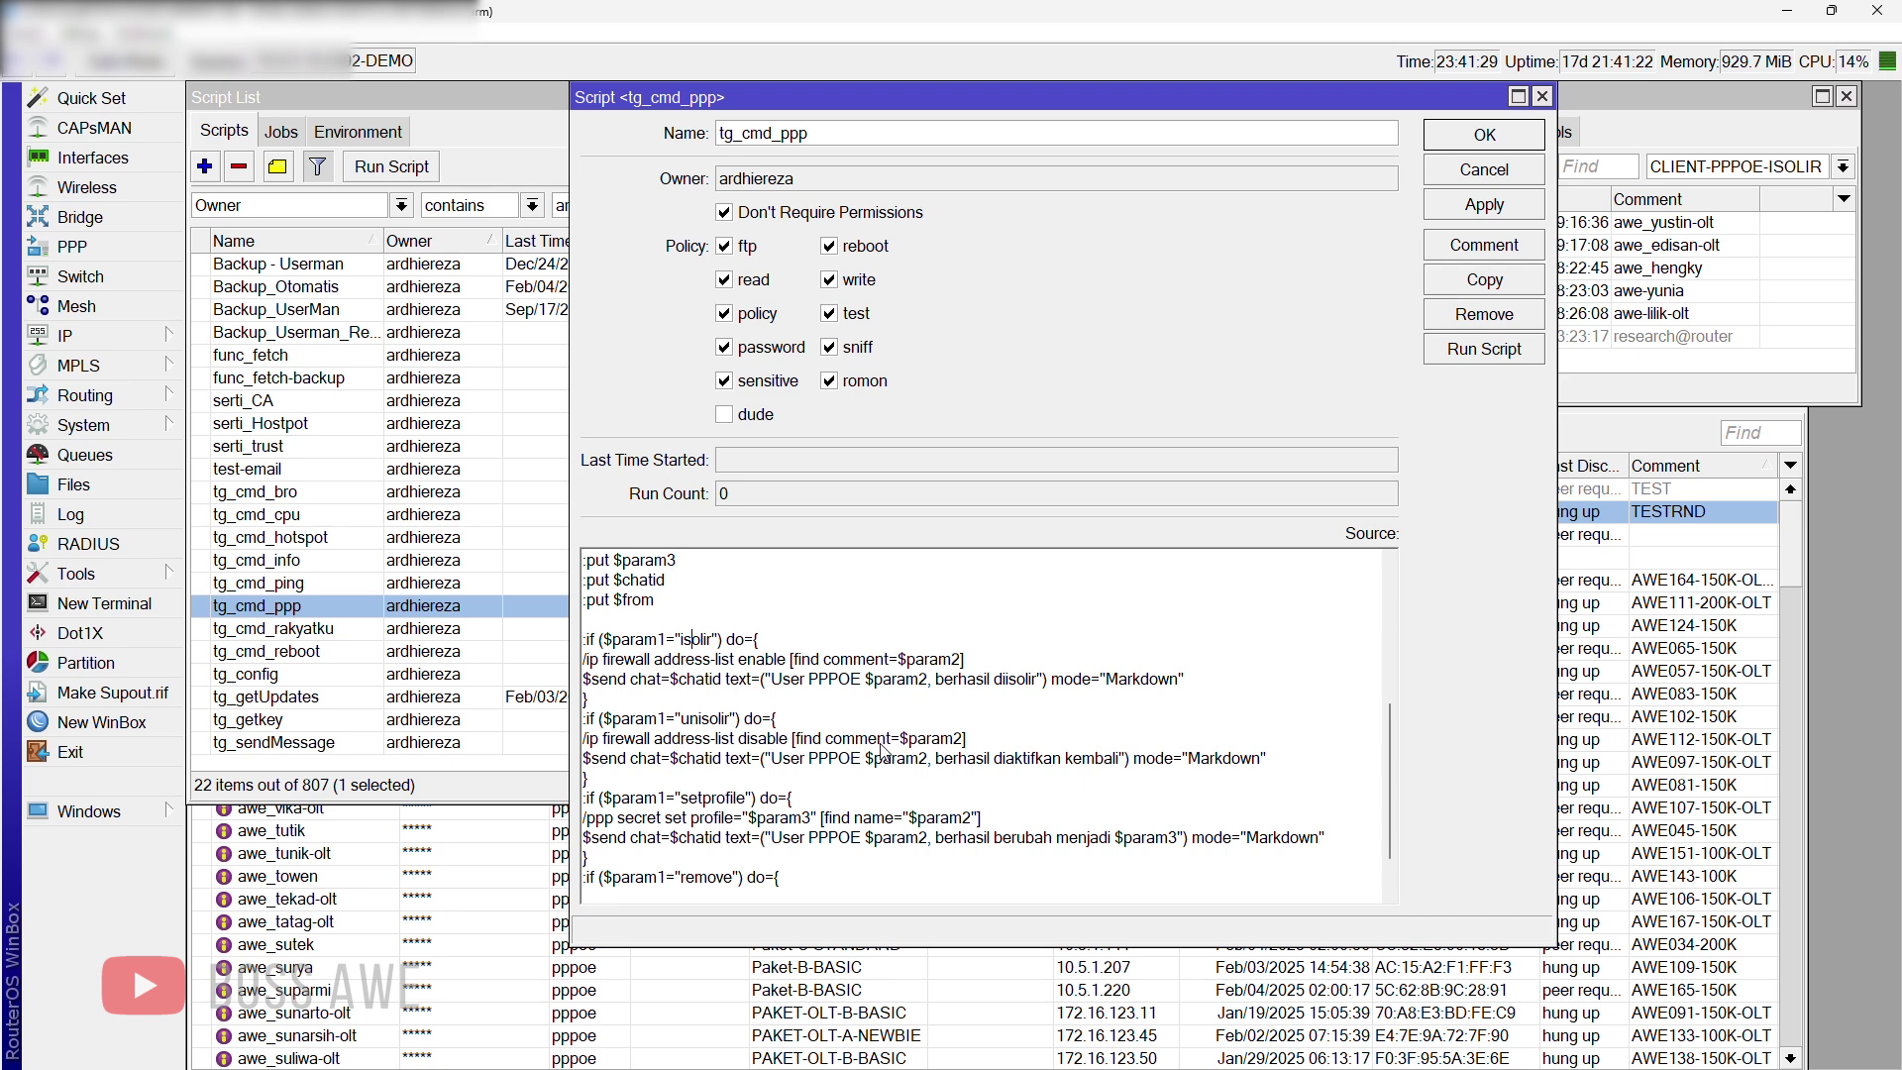
scroll(887, 738, down, 1)
scroll(891, 748, up, 5)
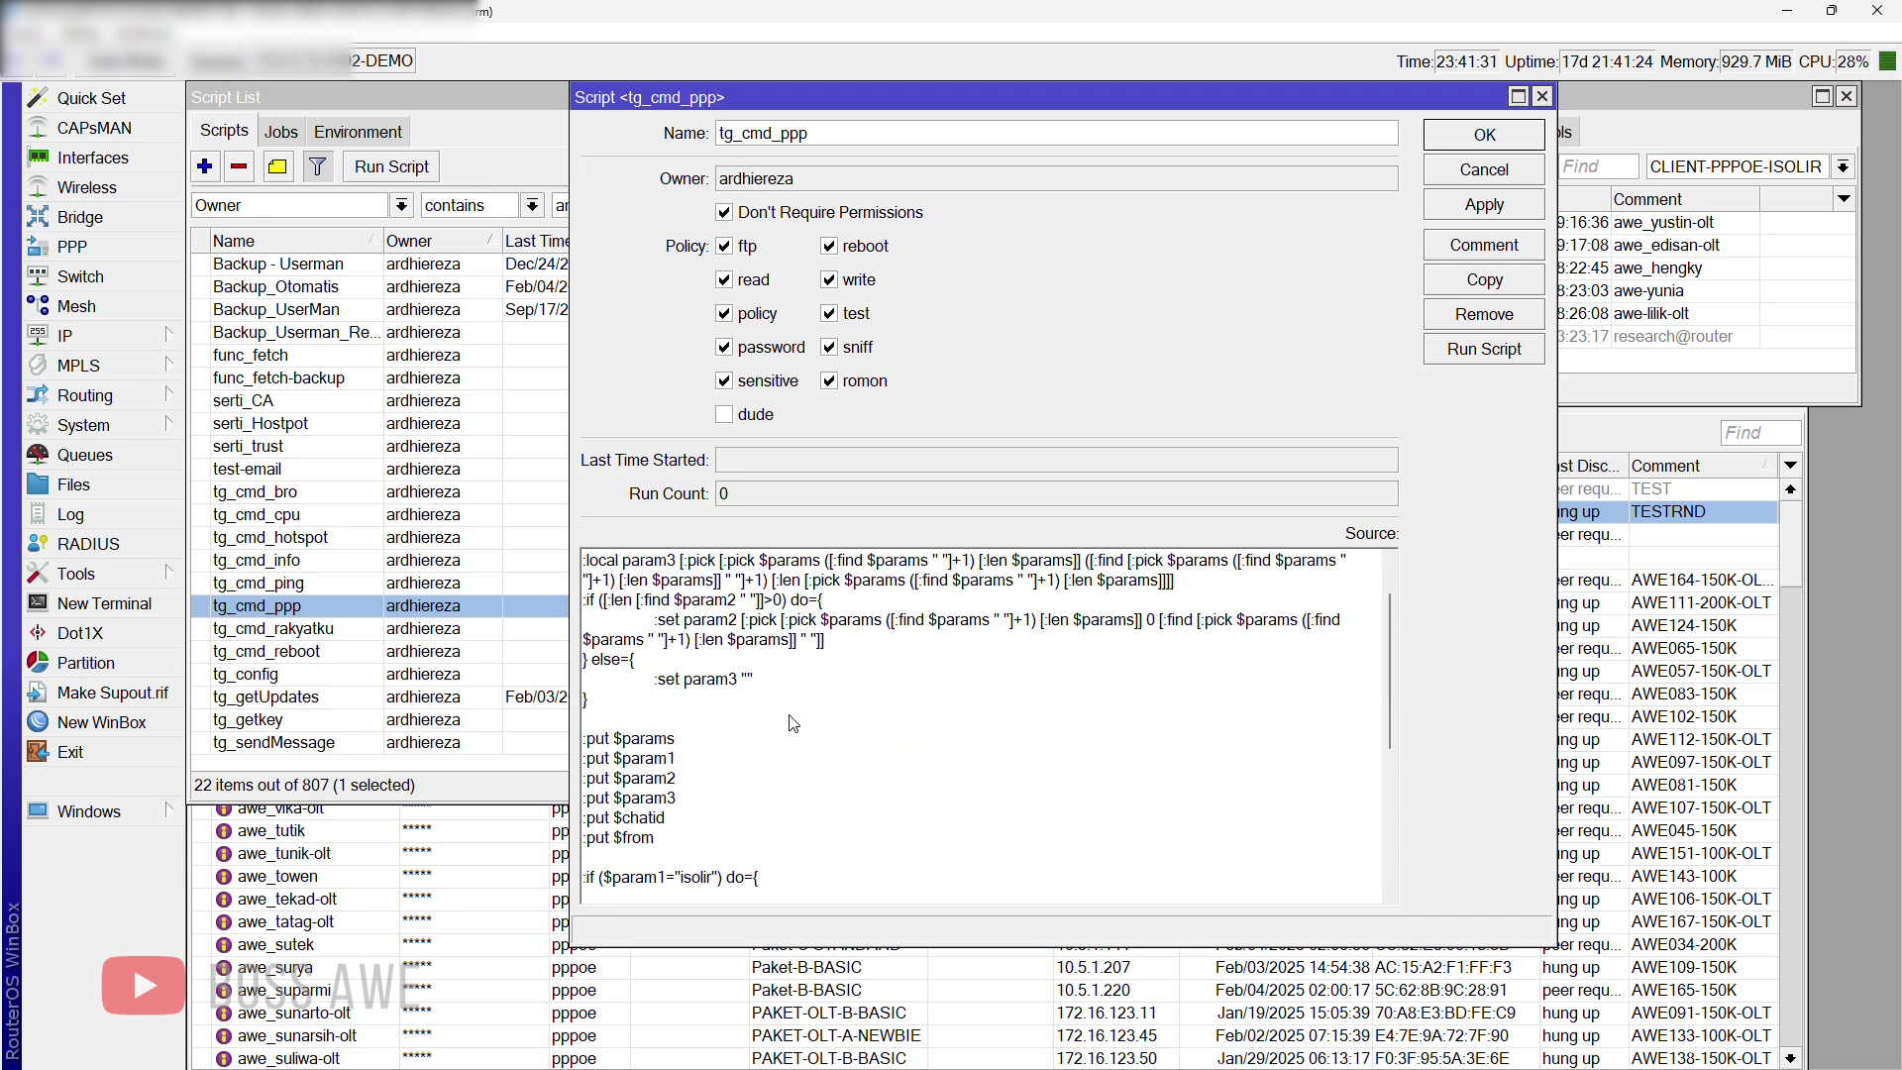
Step: Enable the BOT TELEGRAM schedule in System > Scheduler and save it
click(145, 428)
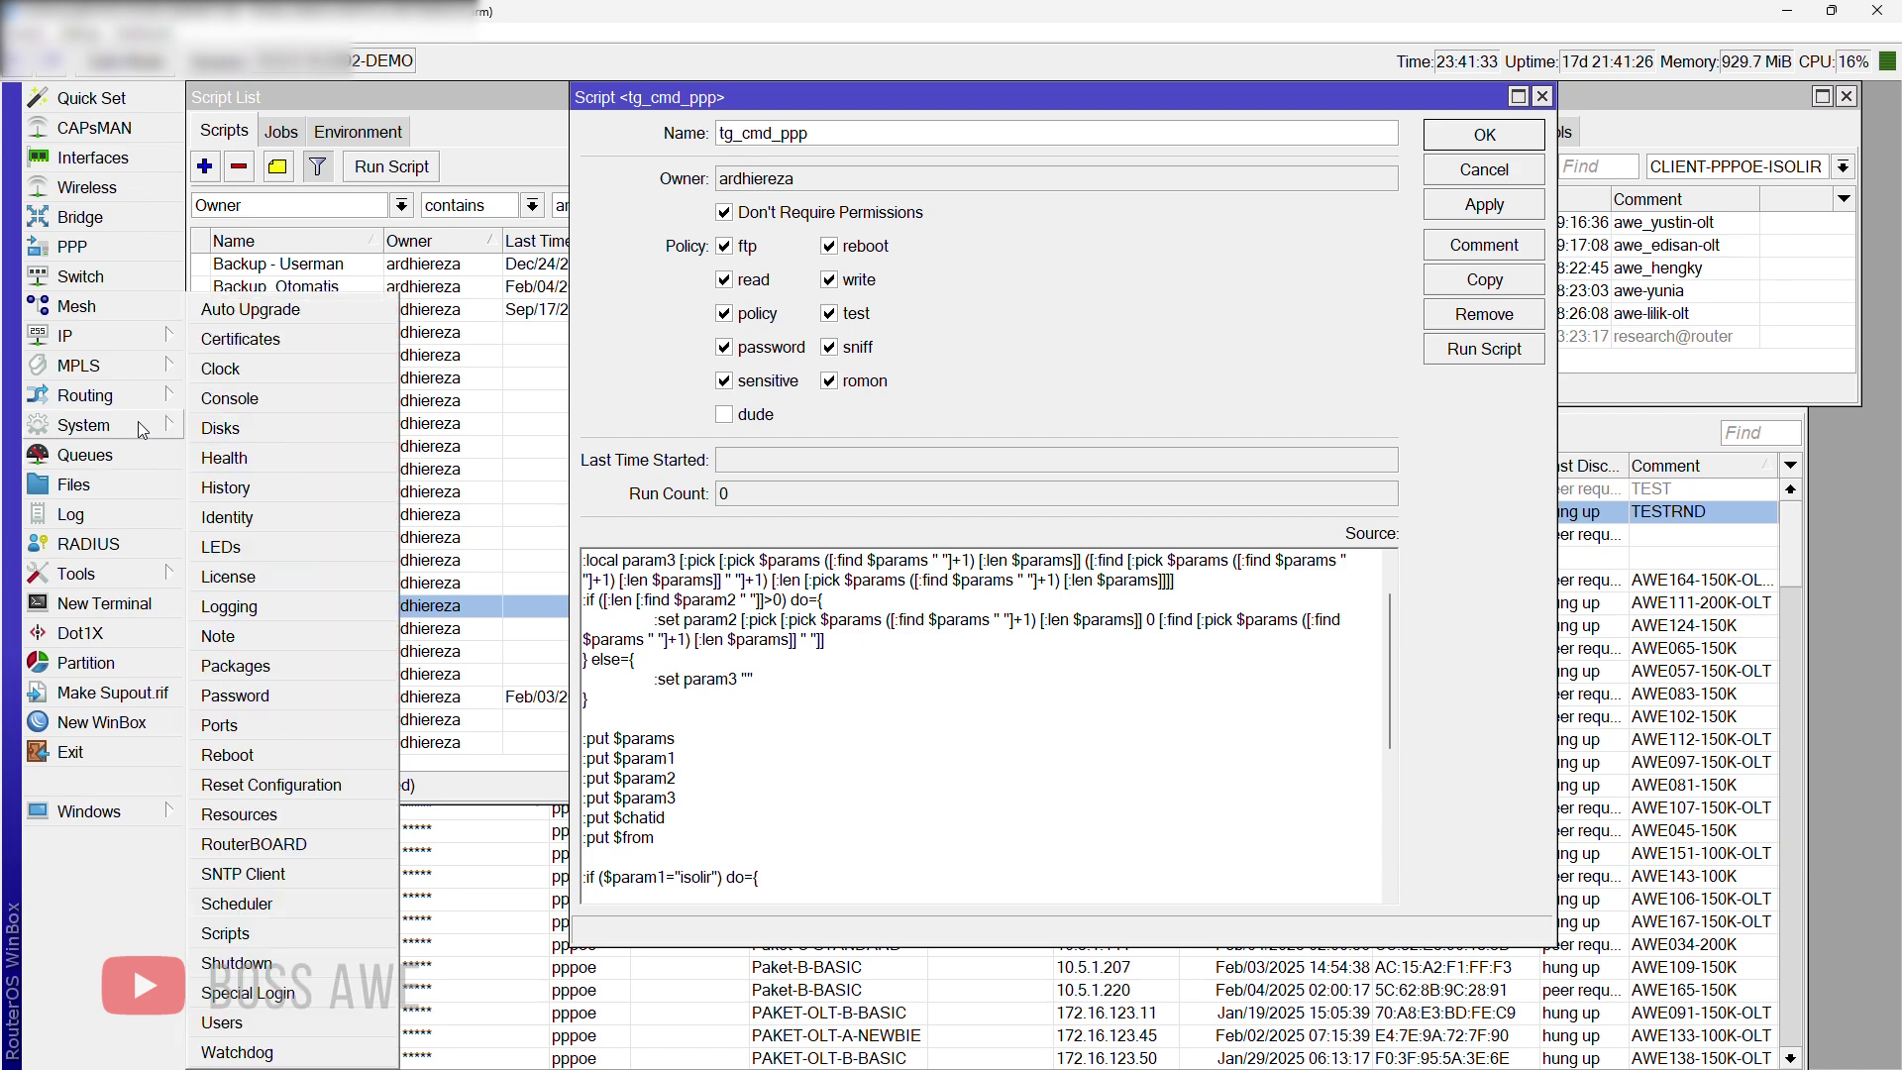
click(238, 906)
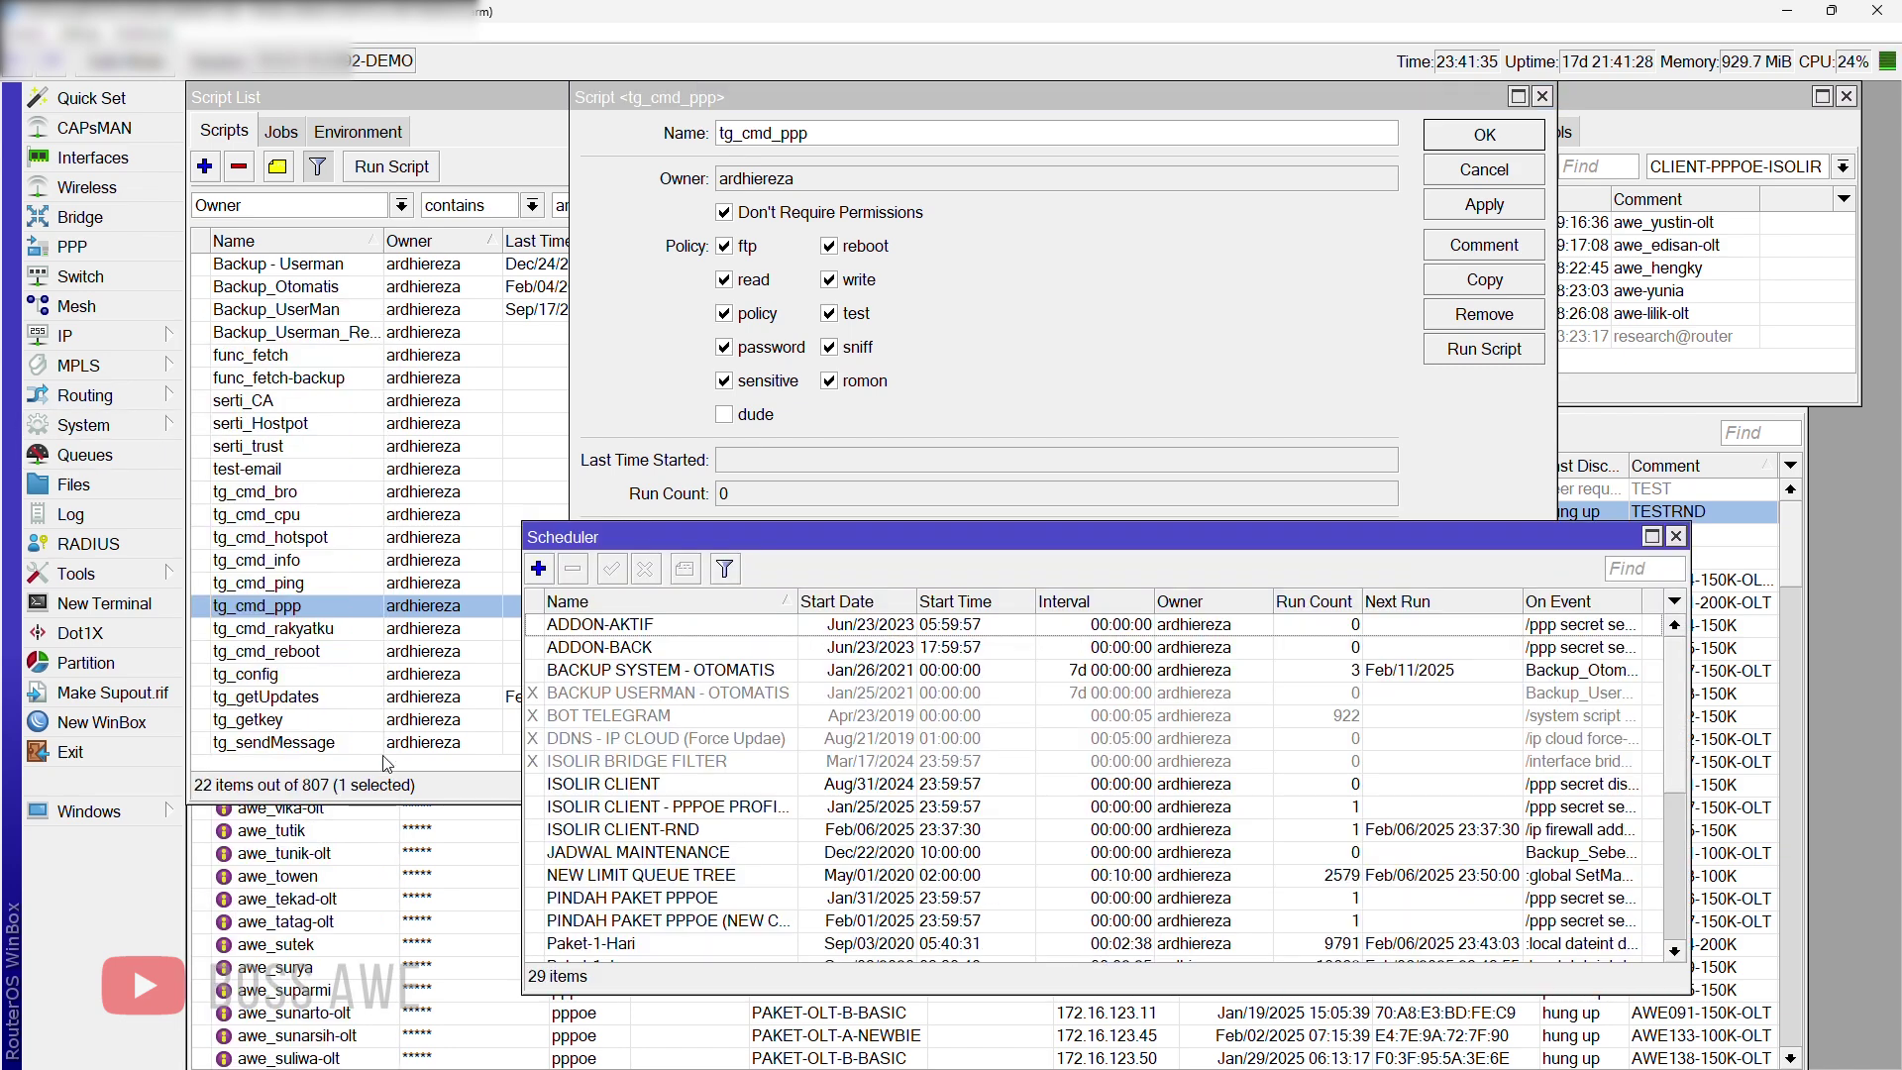
drag(772, 421, 722, 334)
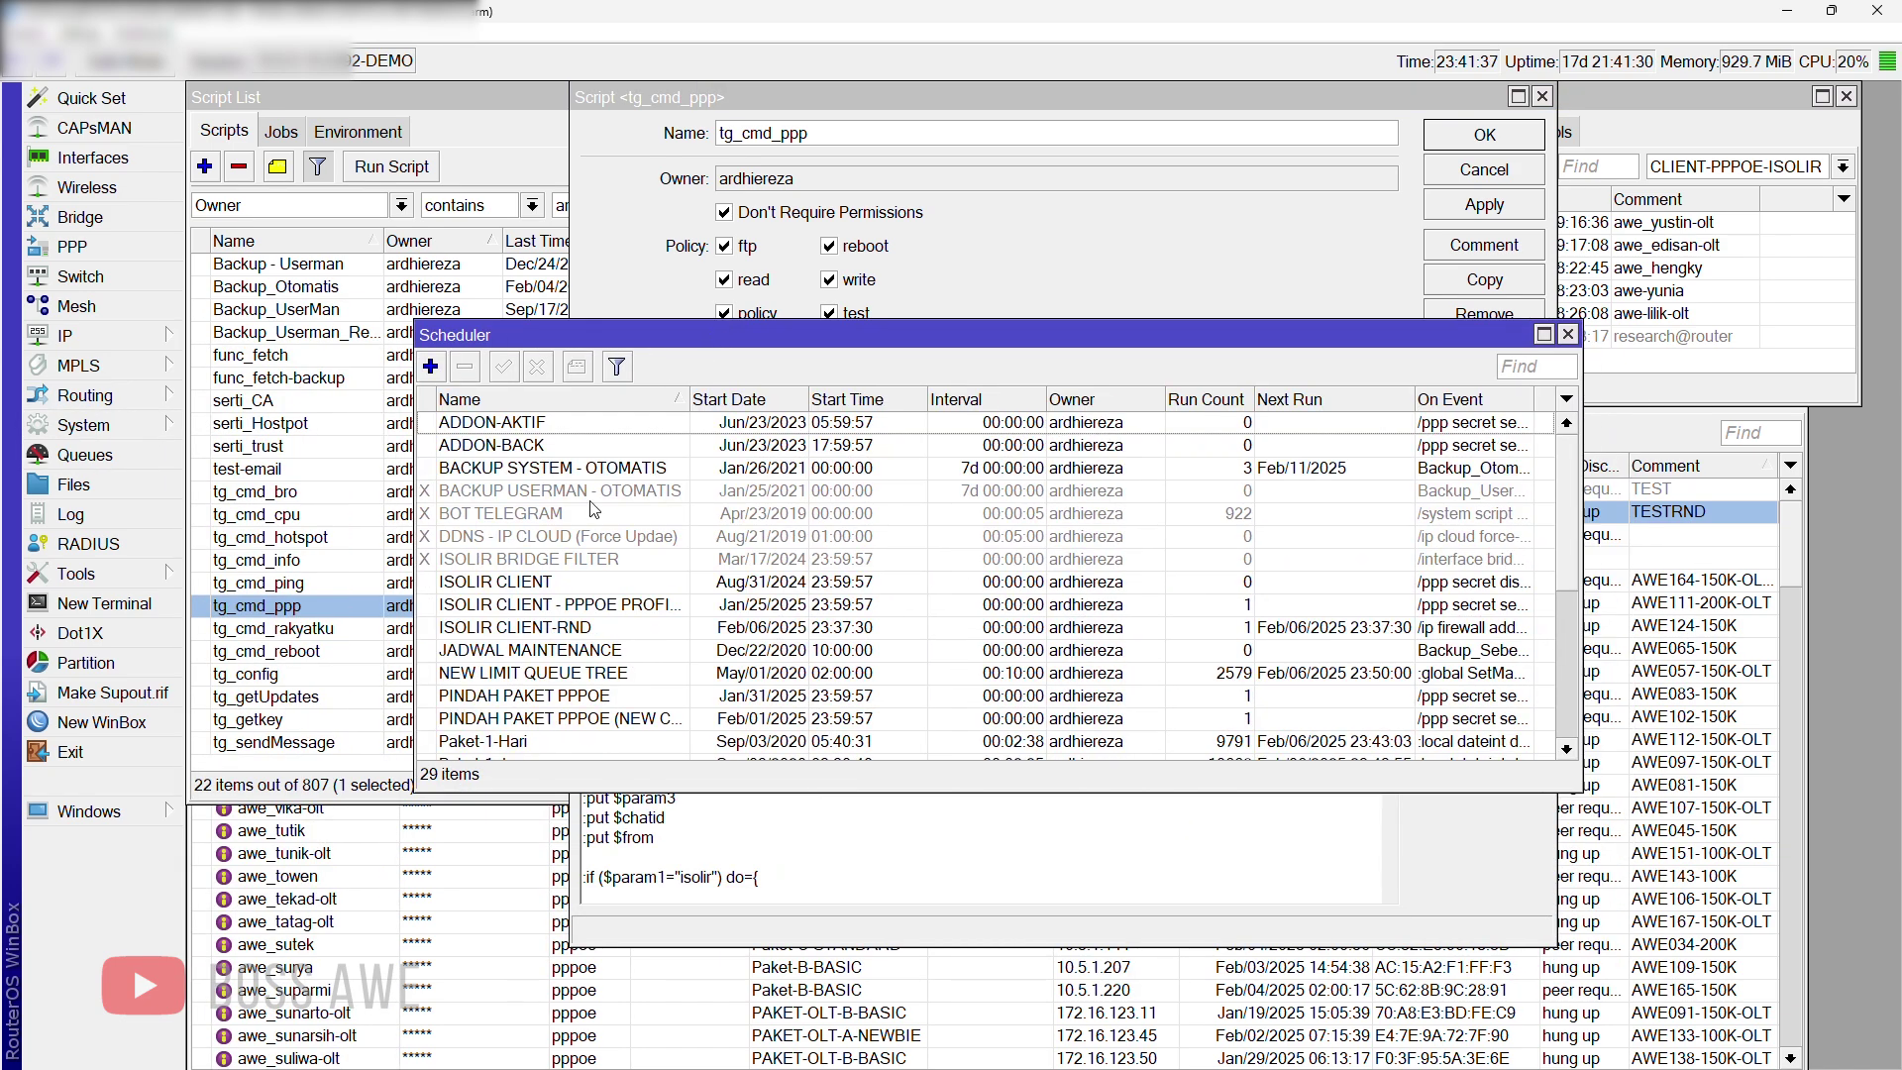
double_click(546, 517)
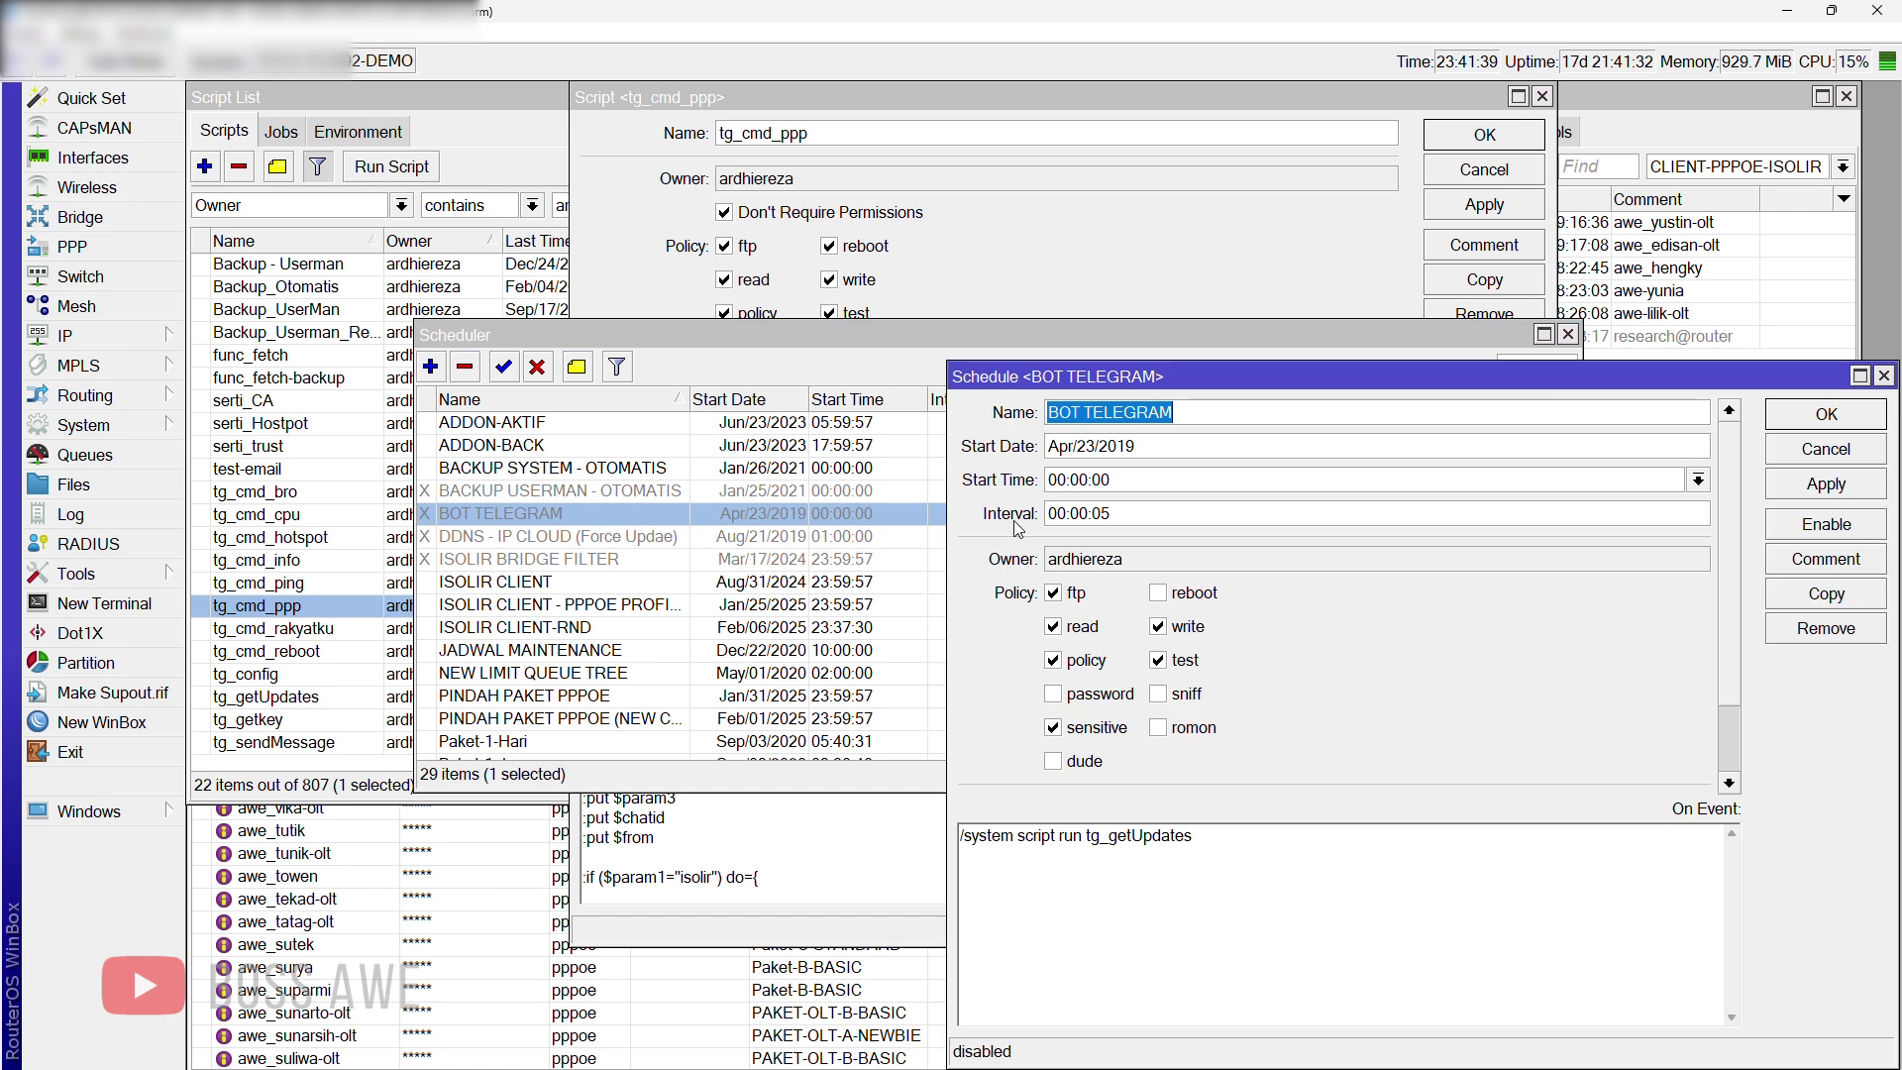
drag(986, 378, 556, 408)
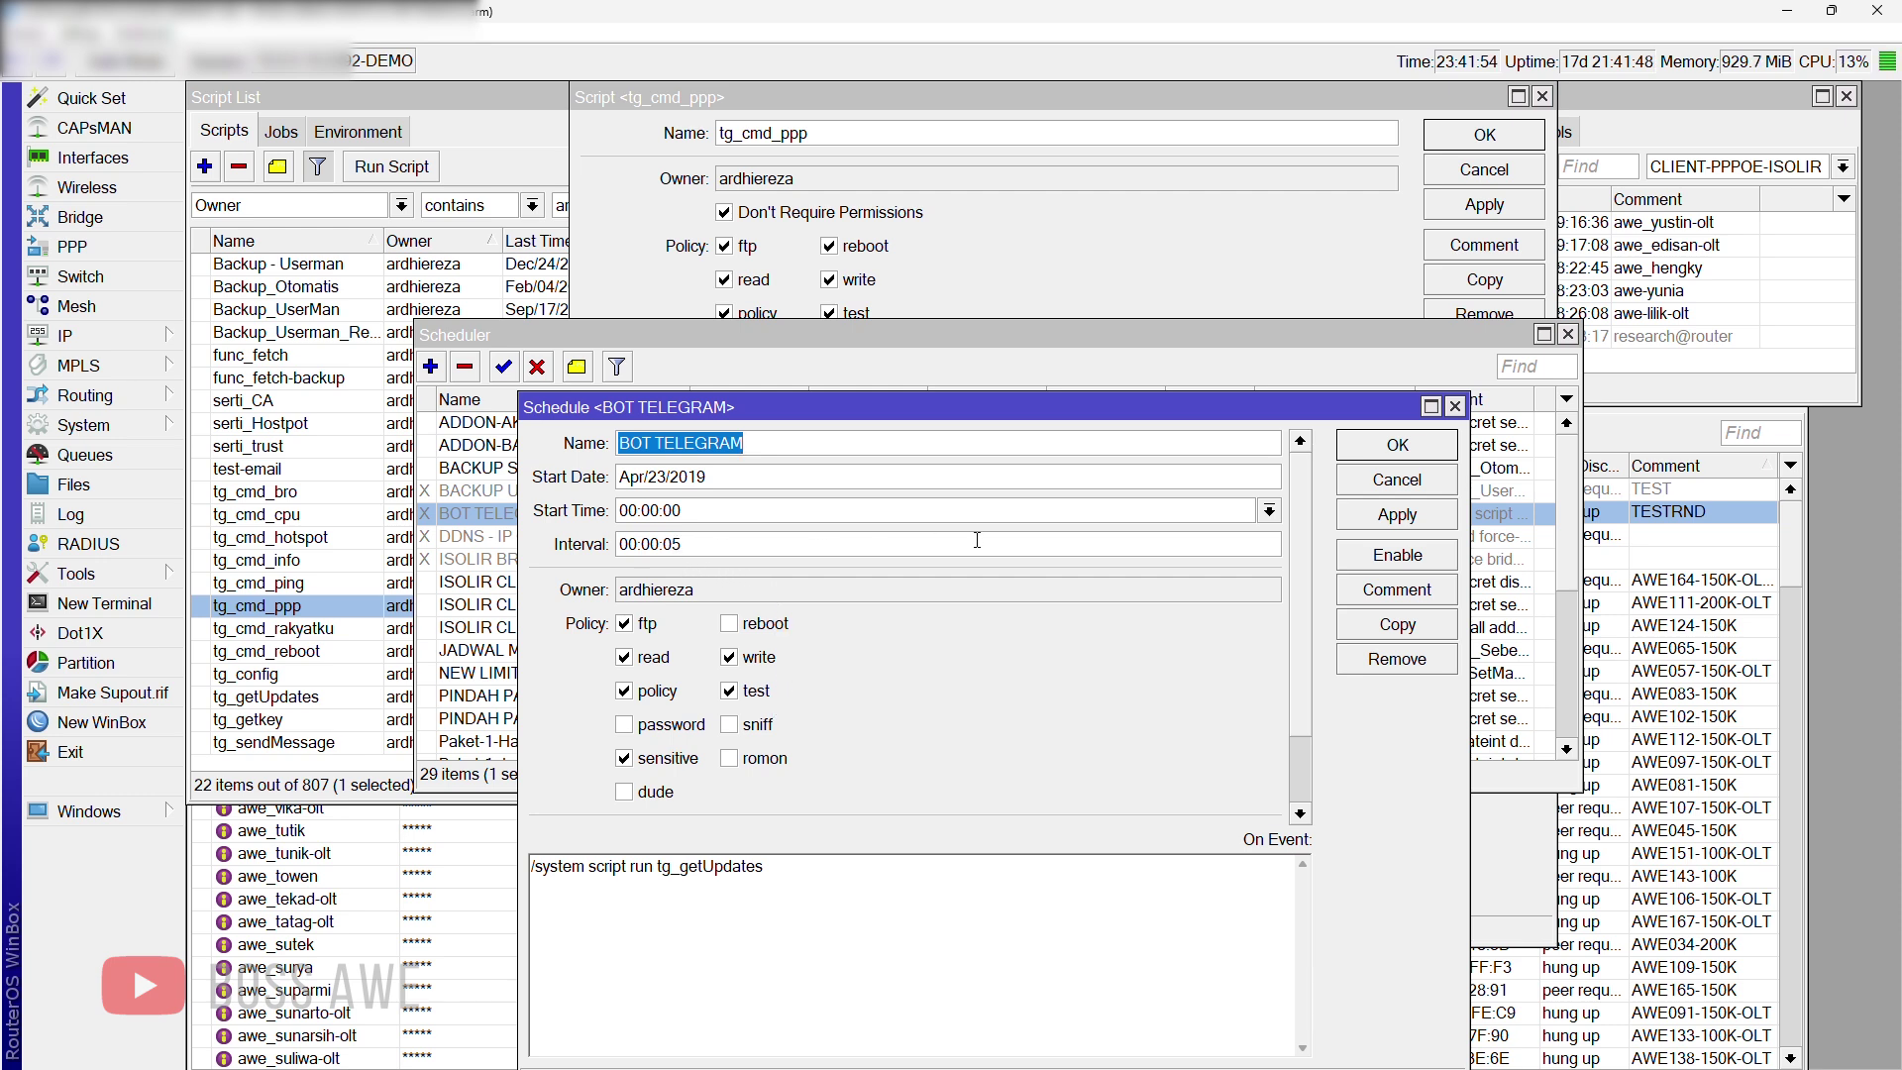
click(1420, 559)
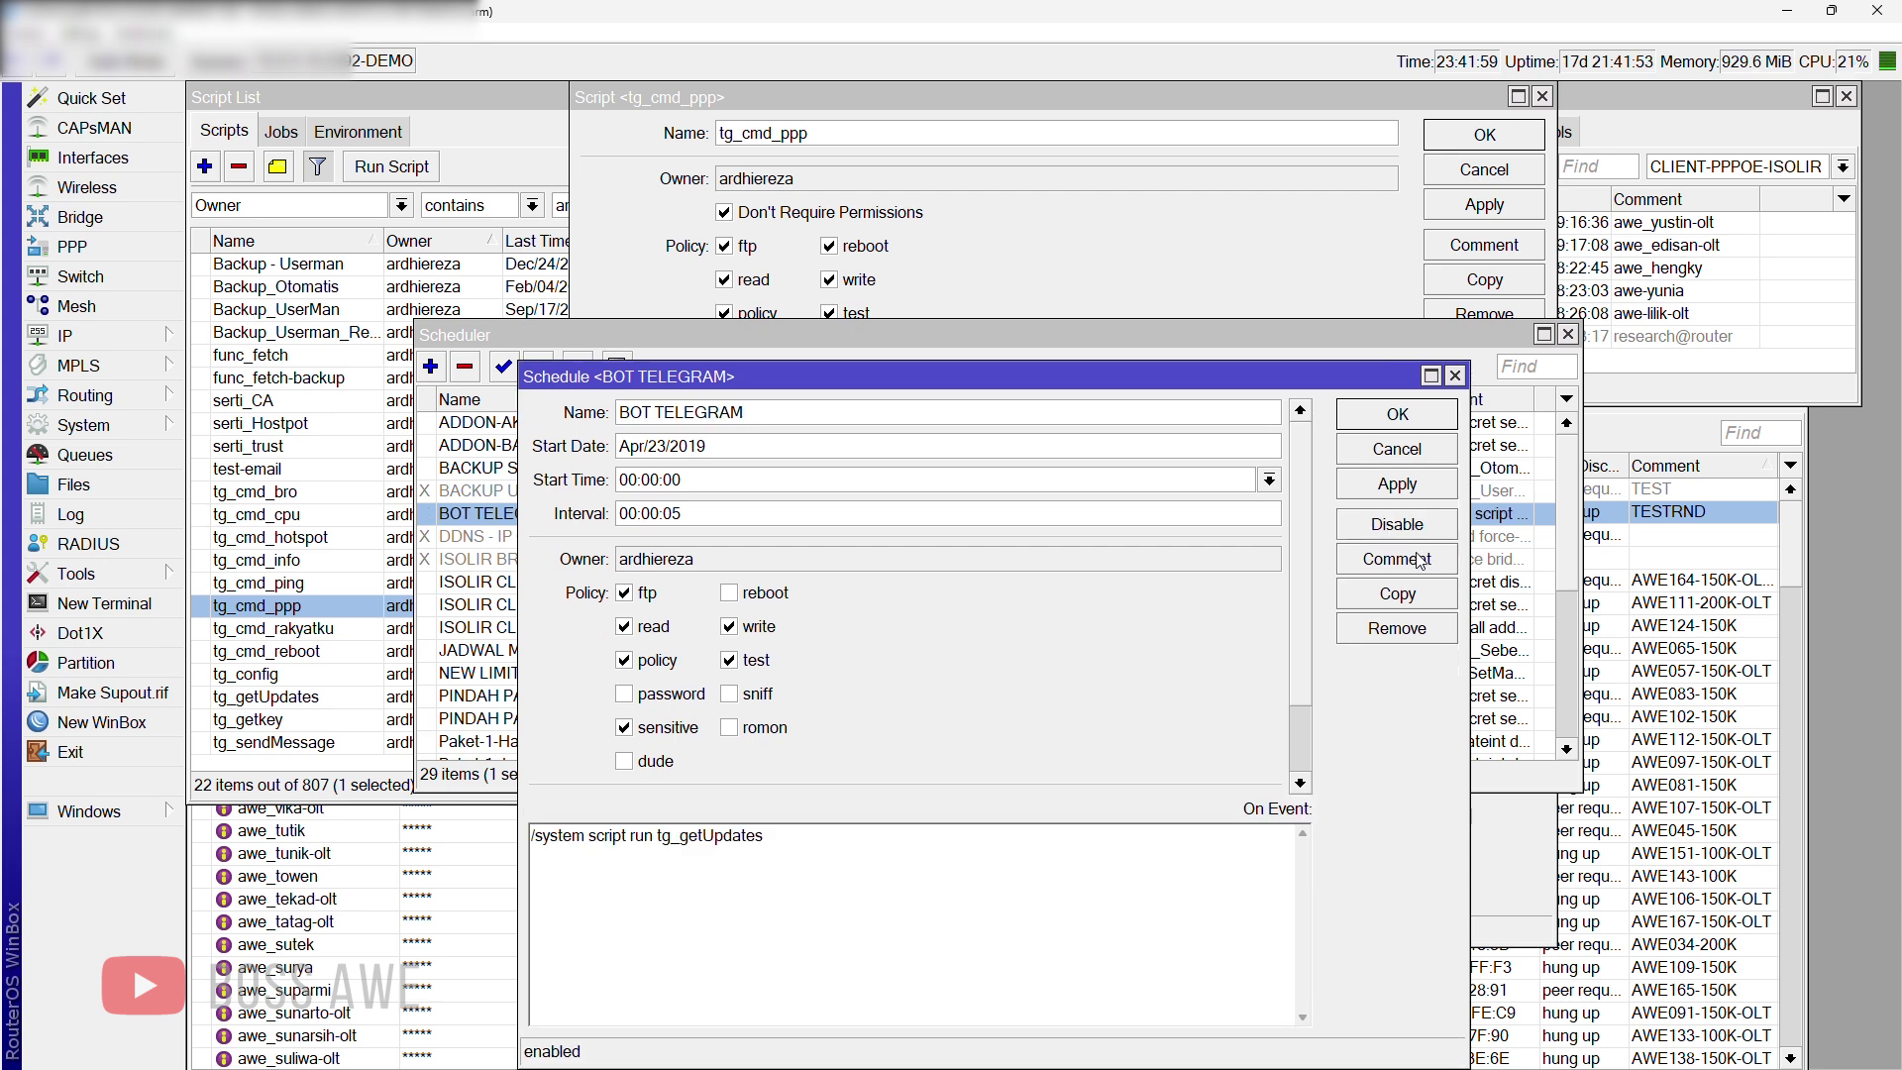
click(1401, 421)
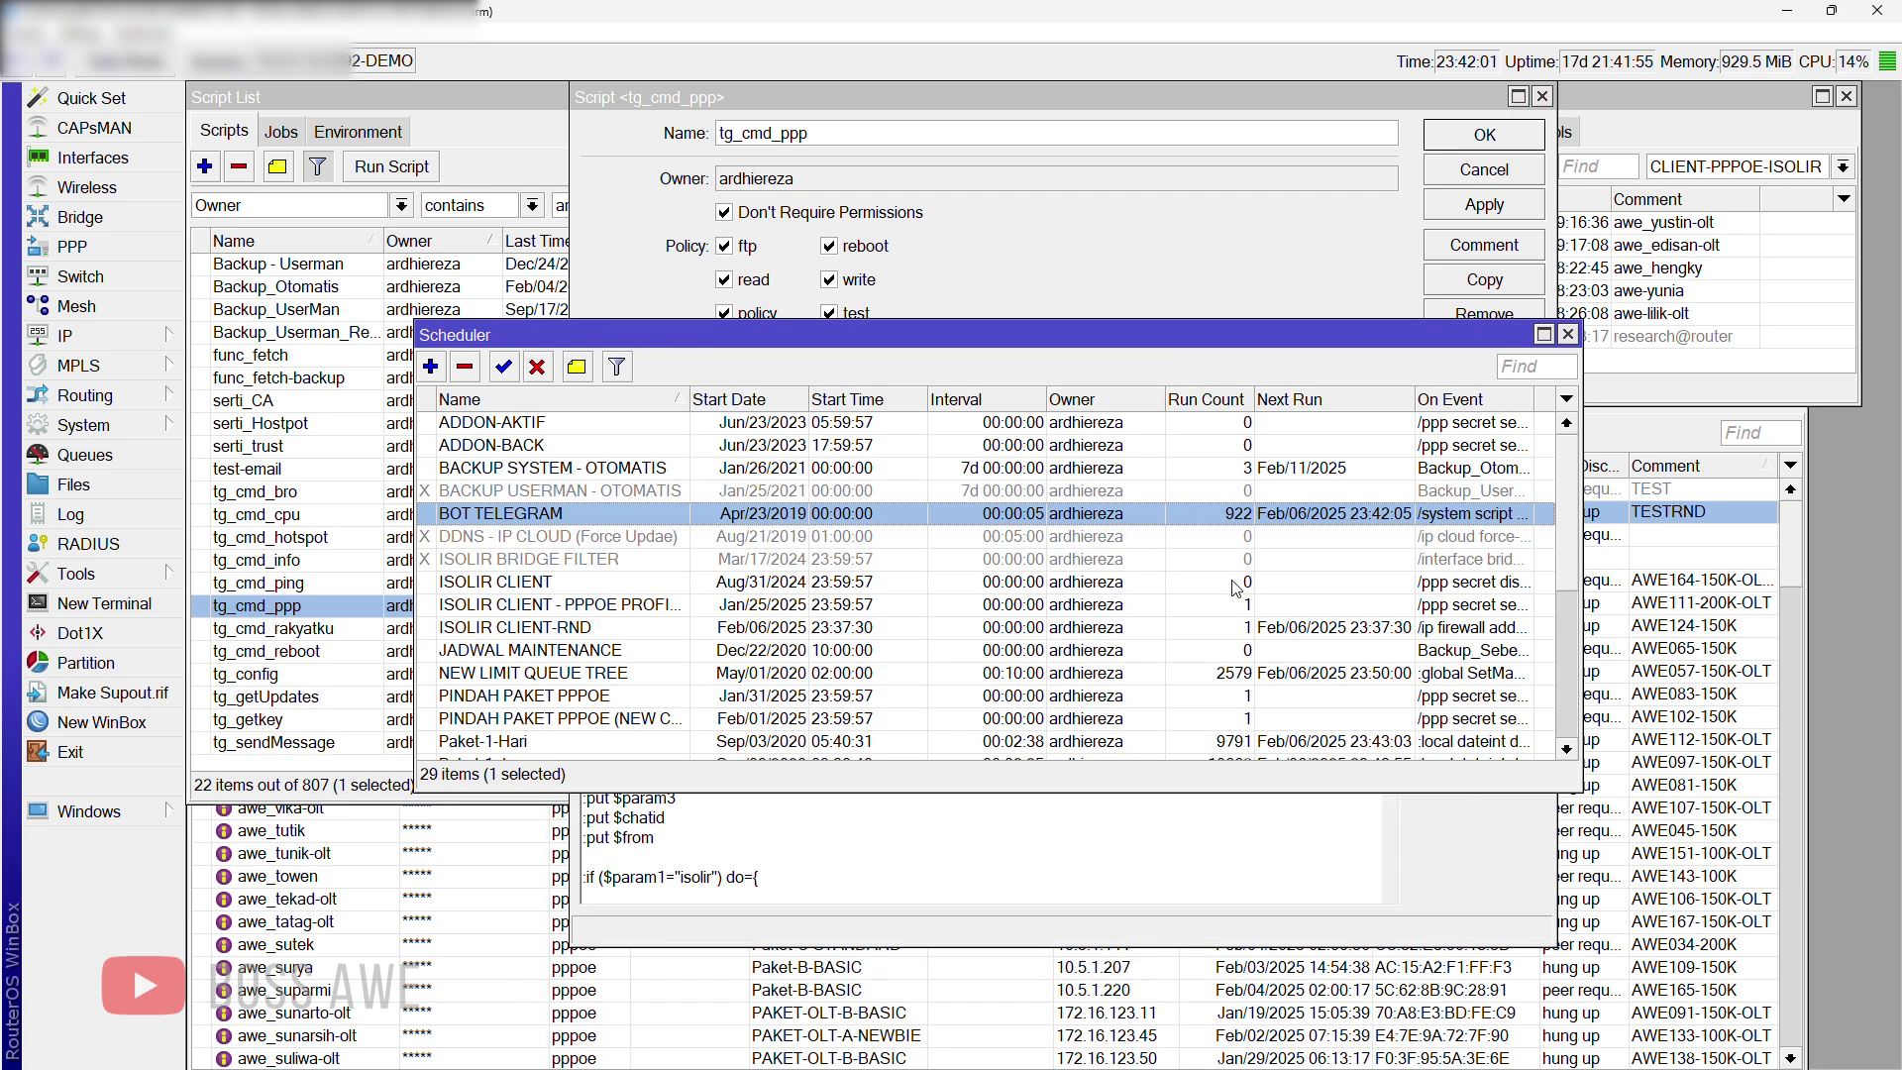
Step: Check the router Log, then raise the firewall address lists
click(97, 520)
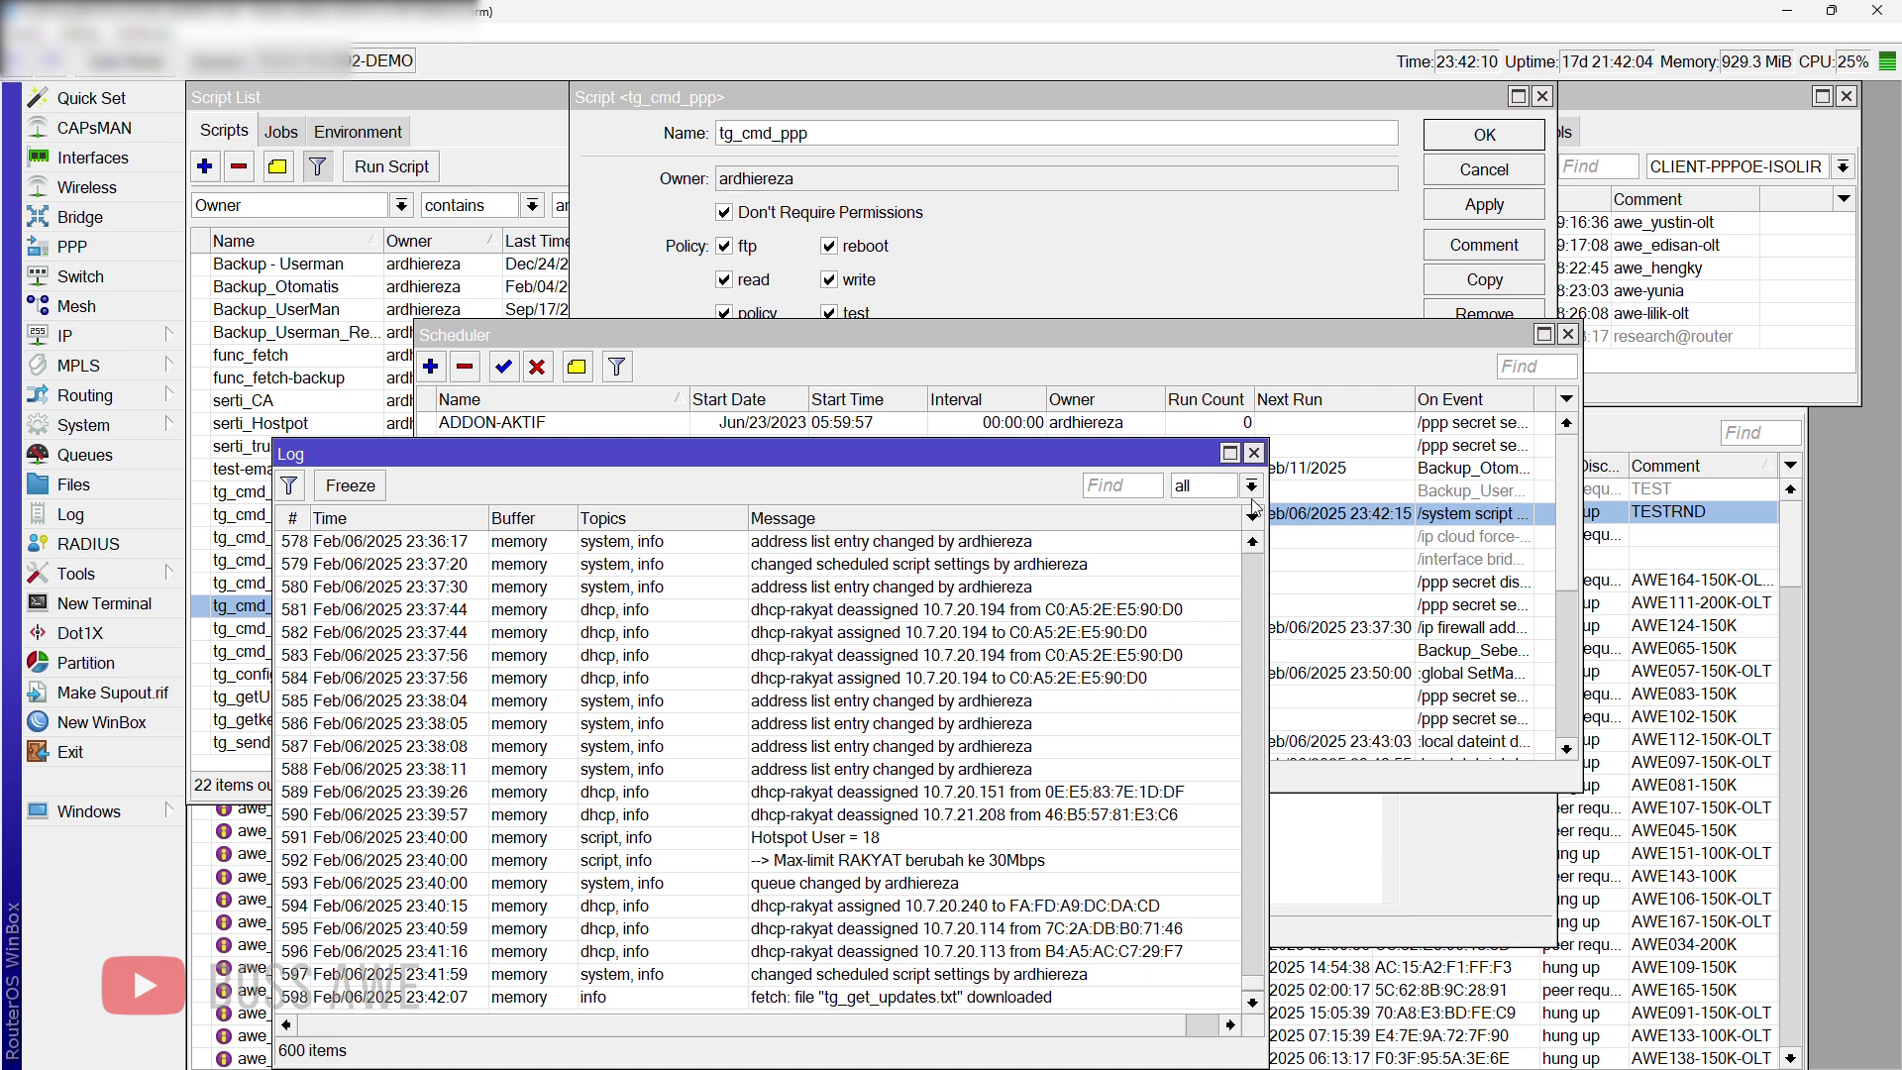
click(1253, 452)
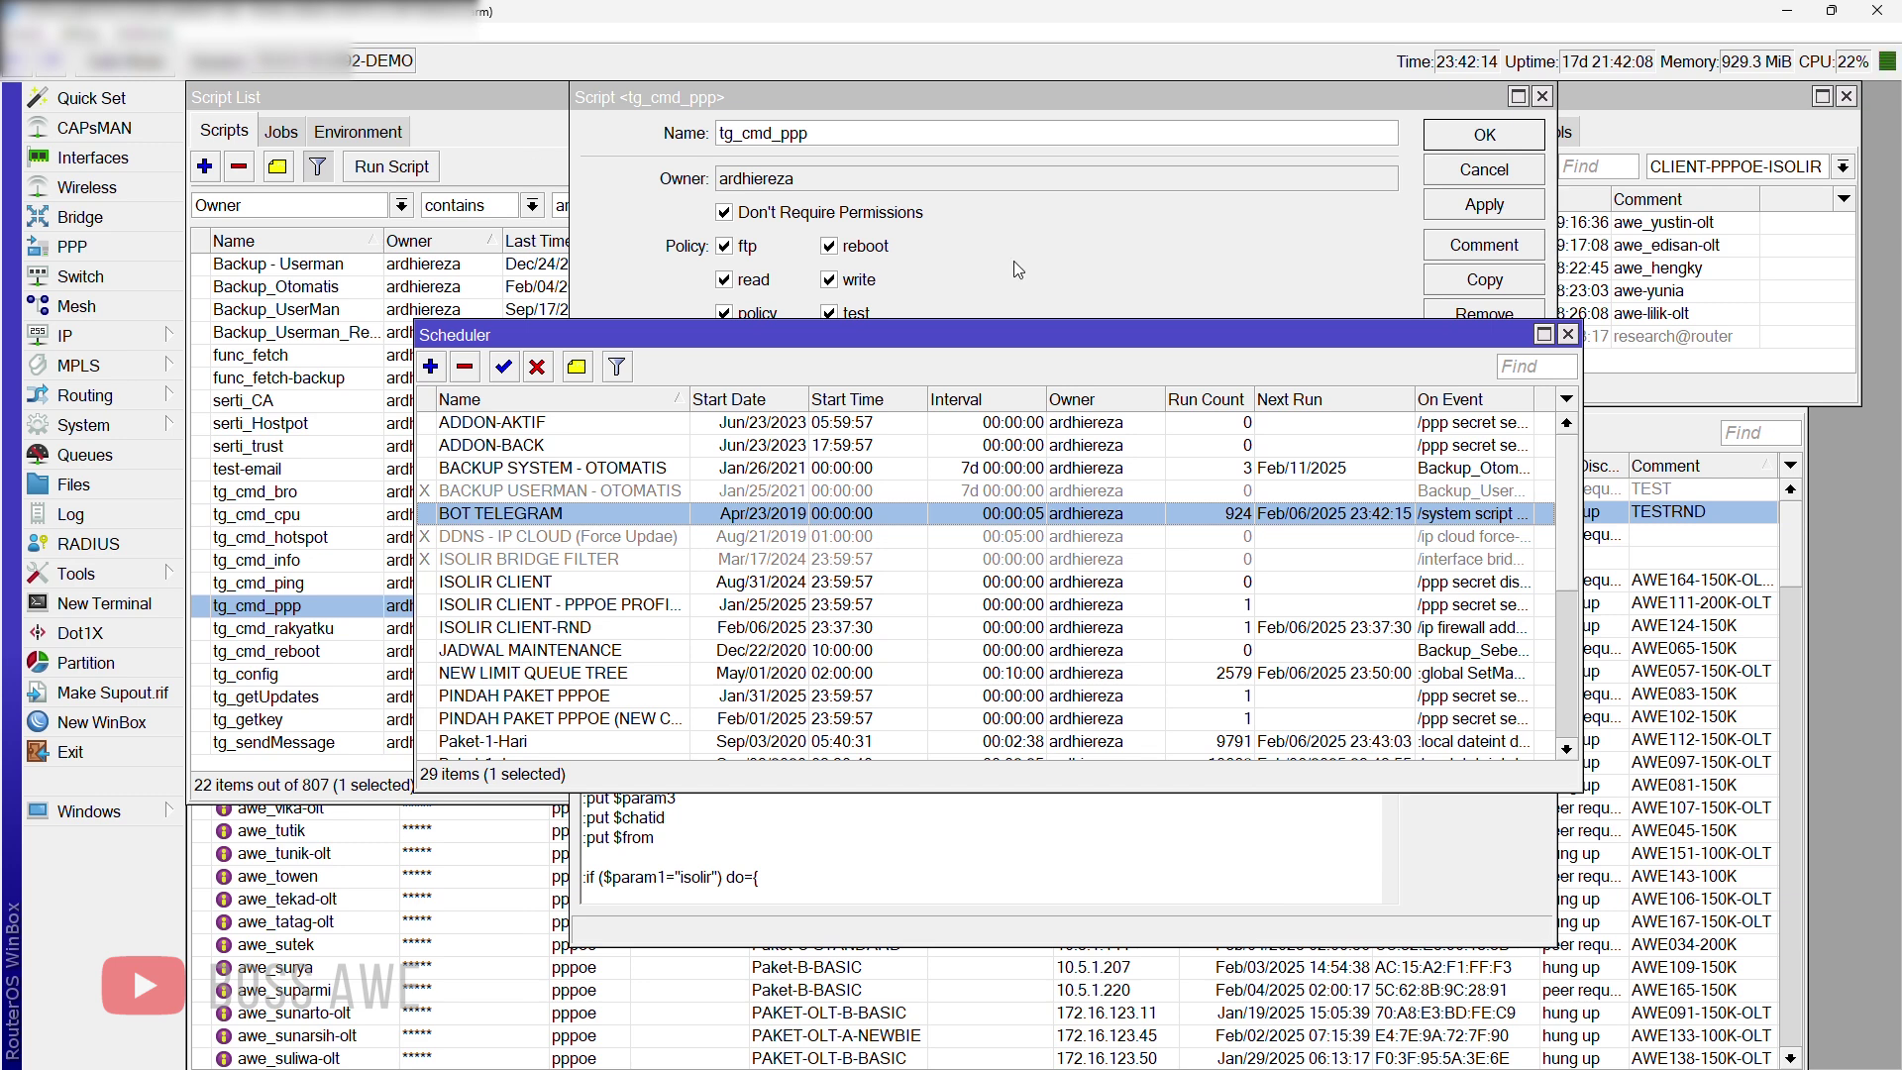
click(1650, 339)
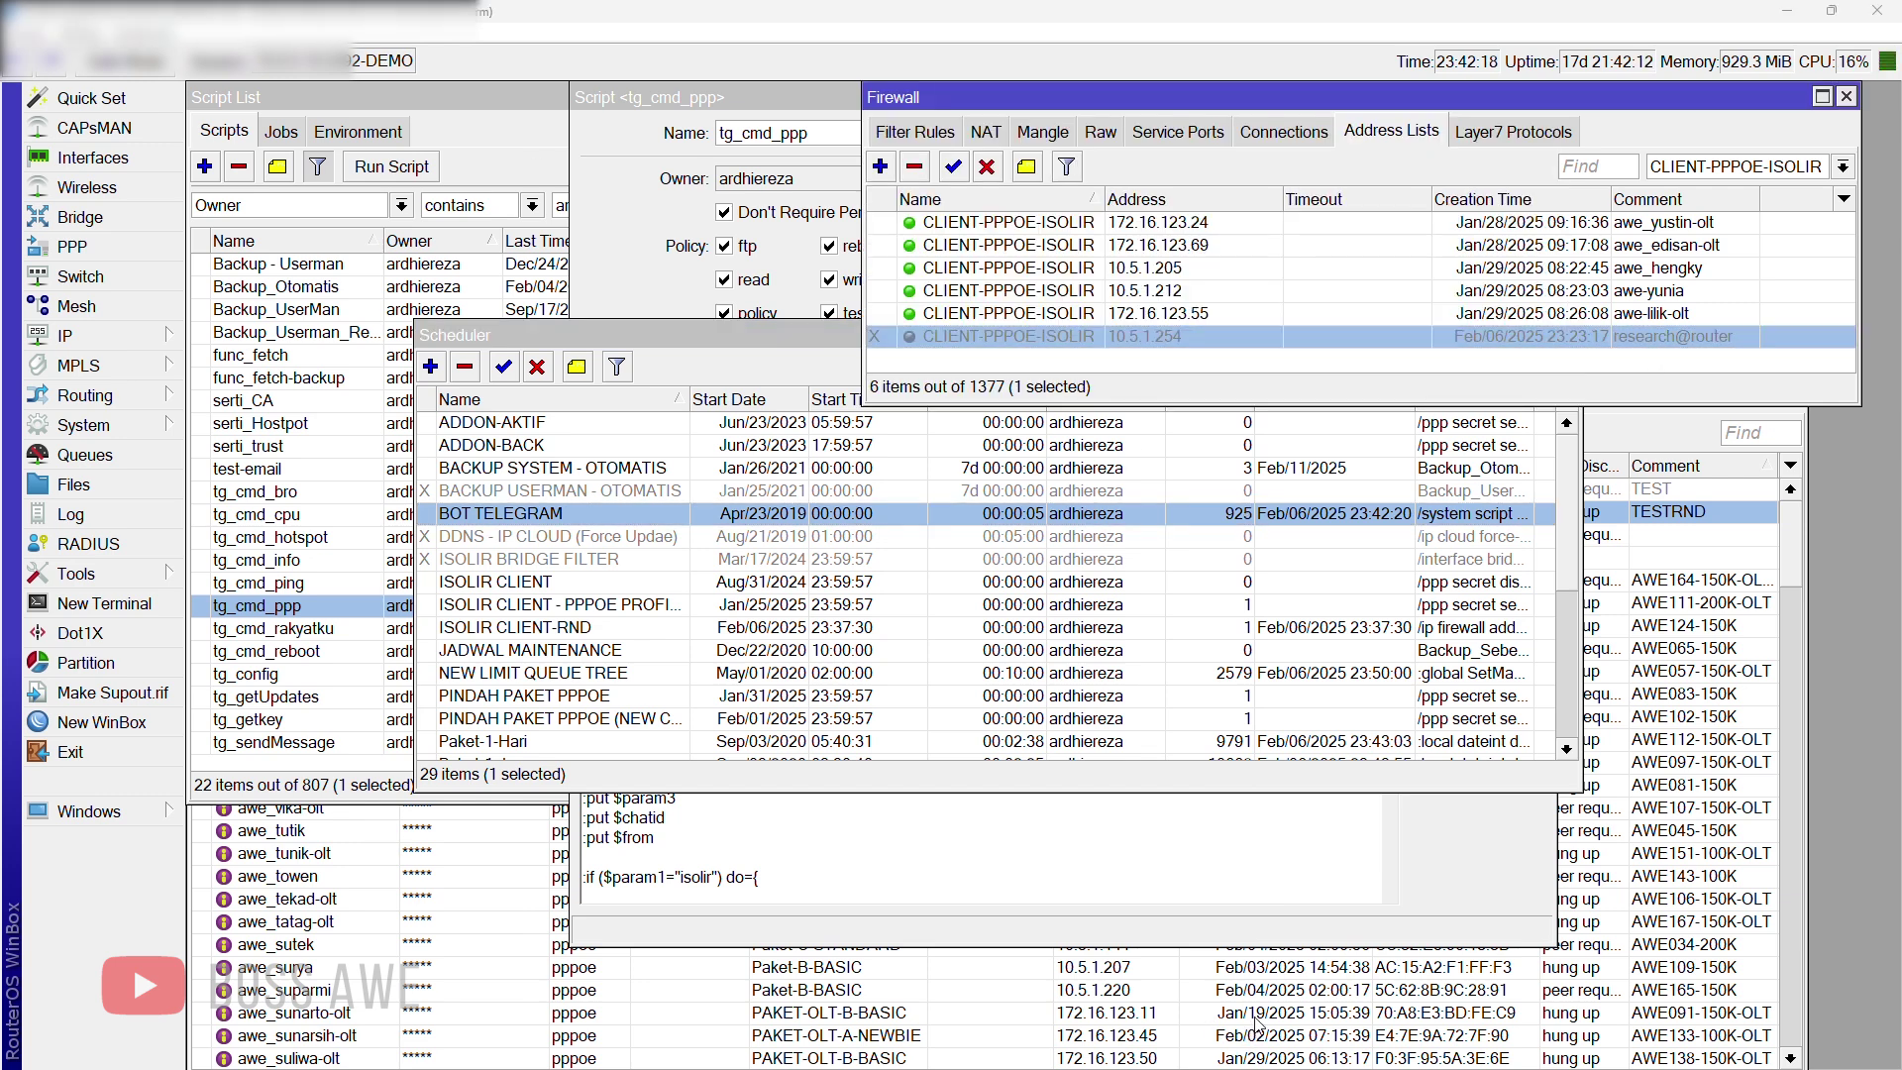
Step: Send '/ppp isolir research@router' to AWE NET BOT, then check WinBox's address list
key(super)
click(1278, 1047)
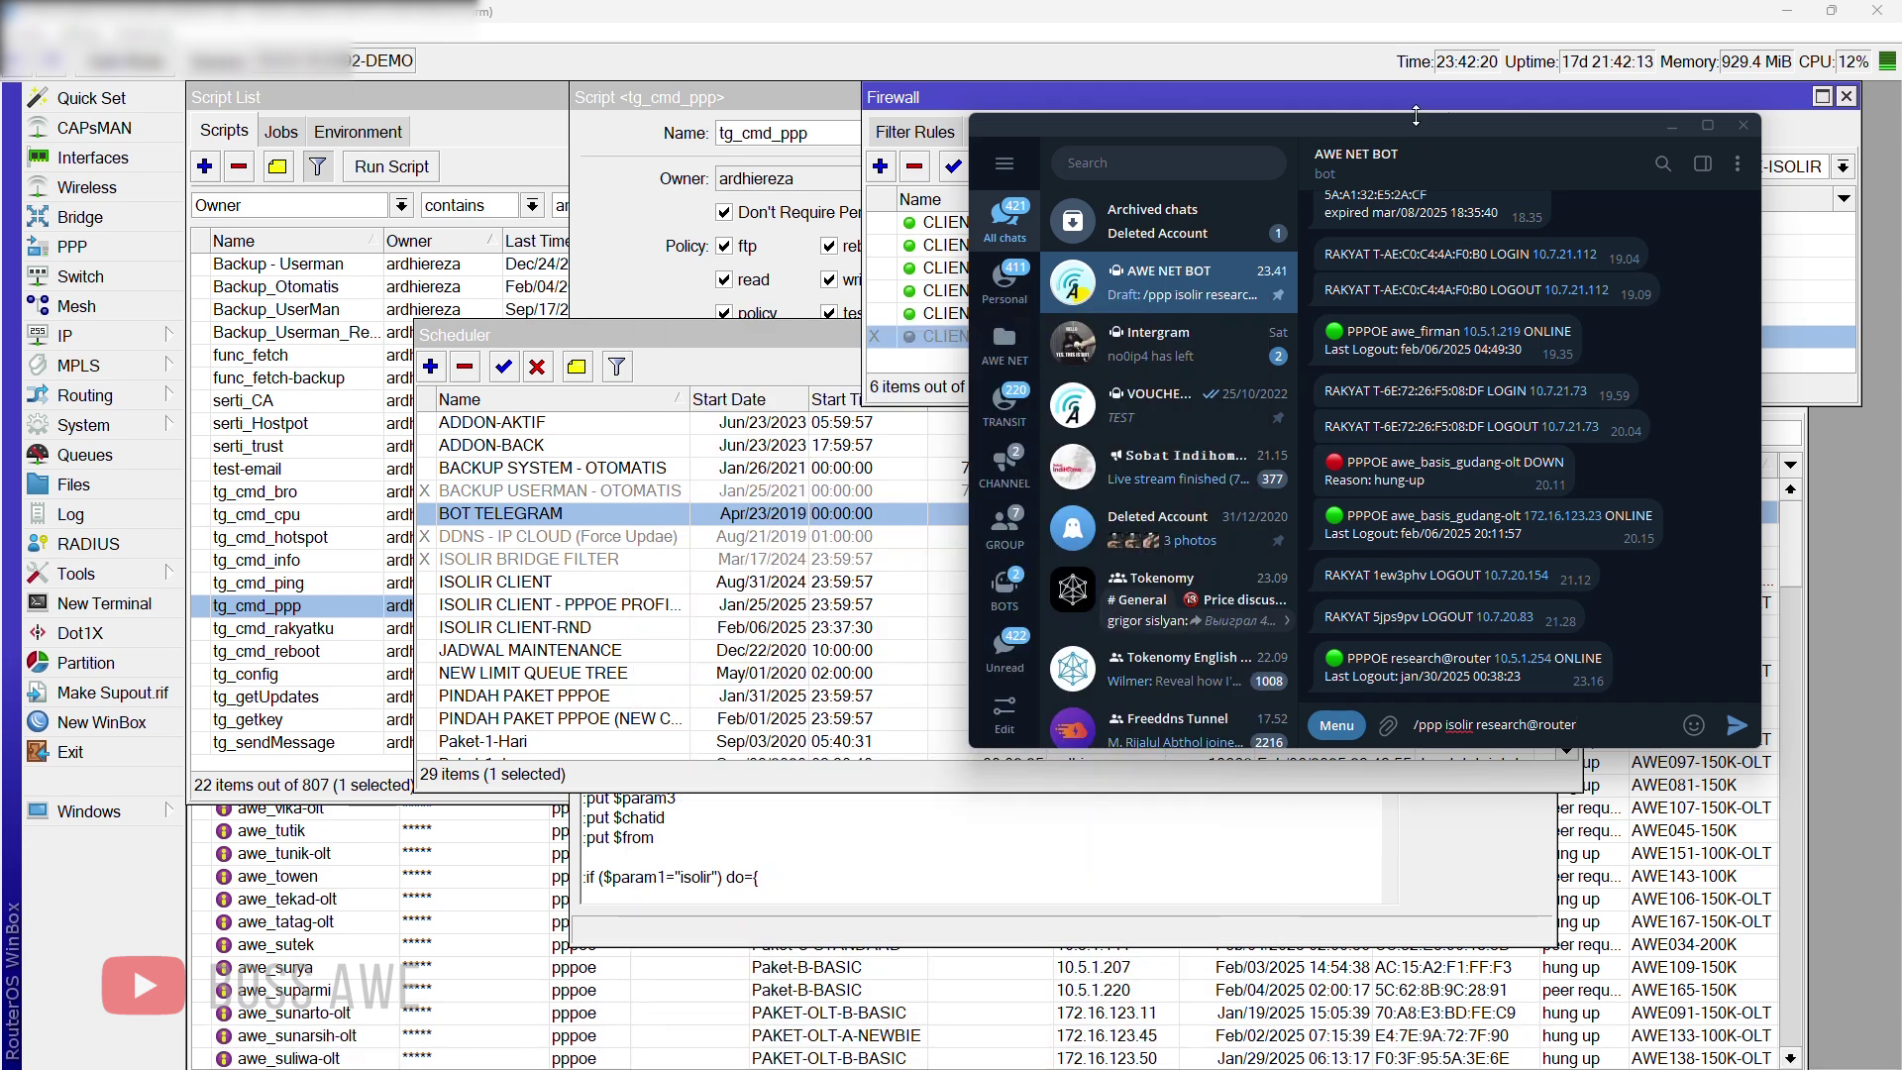
drag(1418, 142, 578, 270)
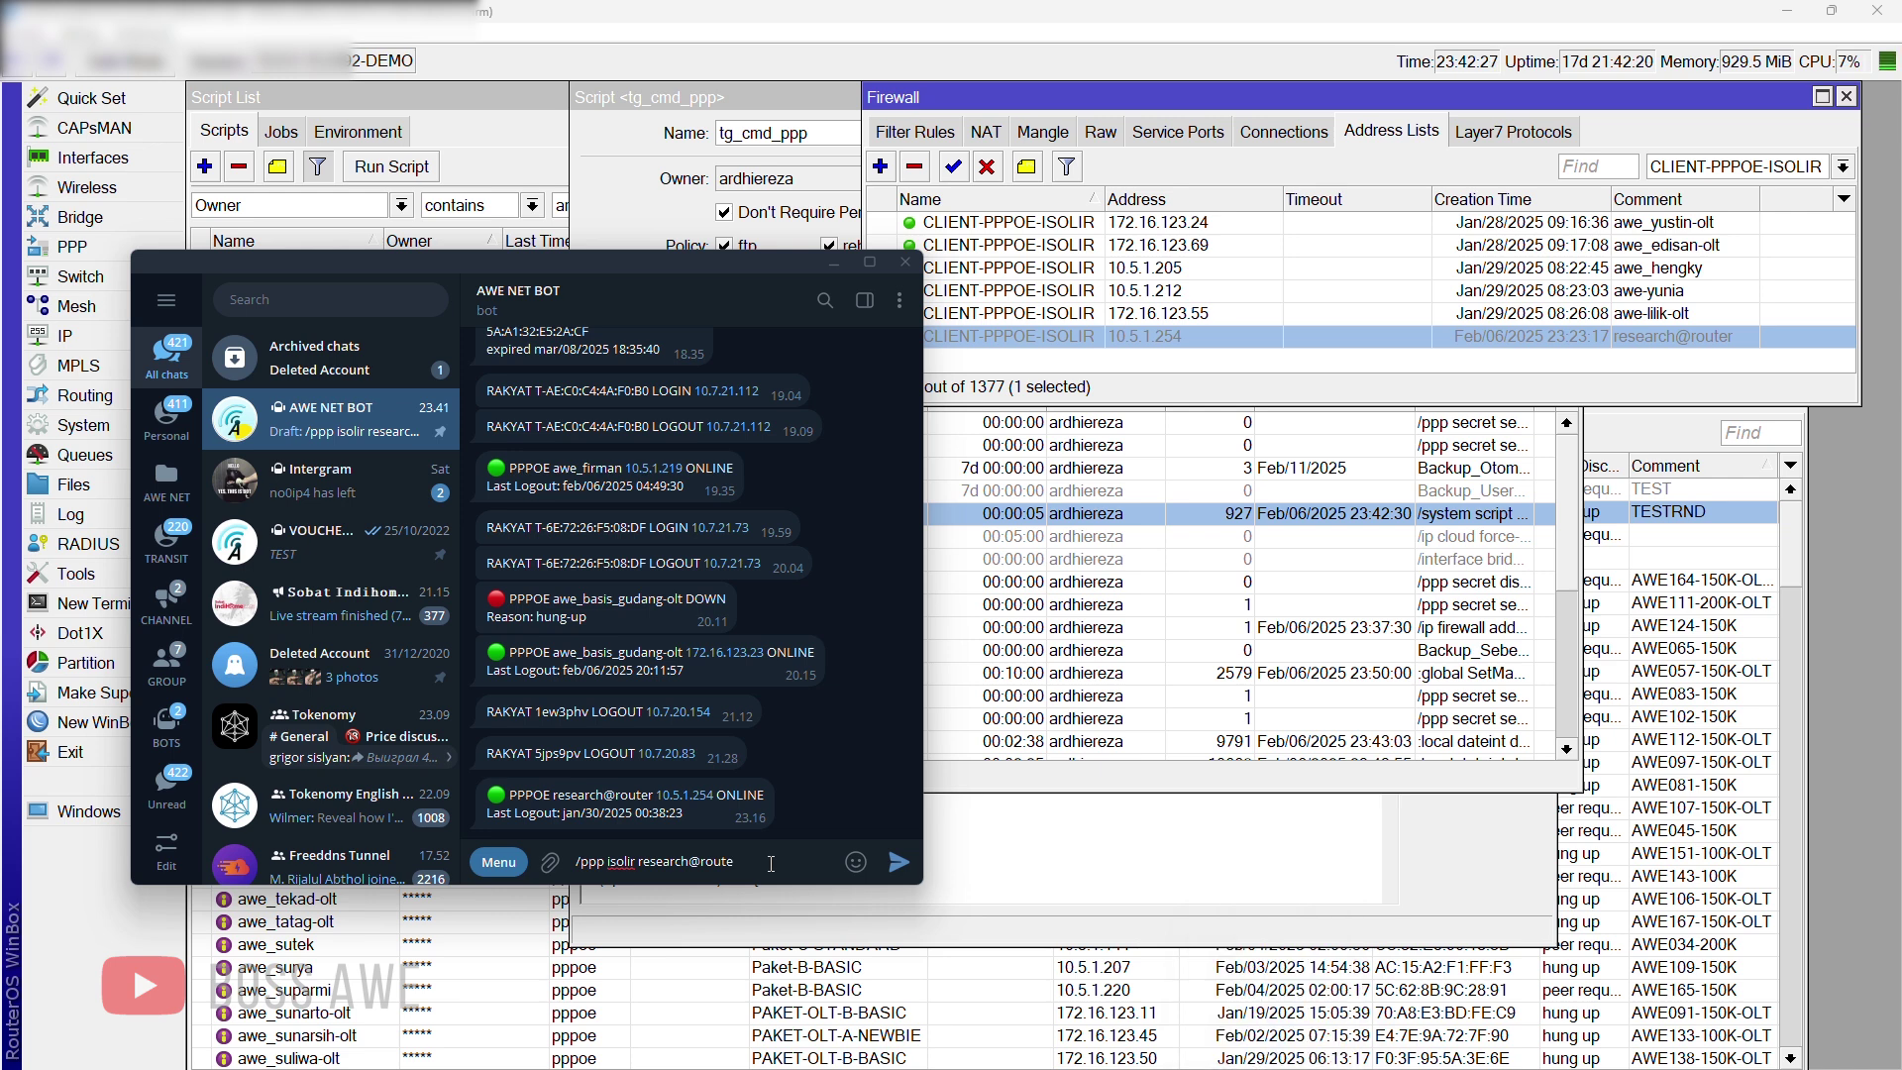
key(BackSpace)
key(BackSpace)
key(BackSpace)
key(BackSpace)
key(BackSpace)
key(BackSpace)
key(BackSpace)
key(BackSpace)
key(BackSpace)
key(BackSpace)
key(BackSpace)
key(BackSpace)
key(BackSpace)
key(BackSpace)
key(BackSpace)
key(BackSpace)
key(BackSpace)
key(BackSpace)
key(BackSpace)
text(lir research@ro)
key(Return)
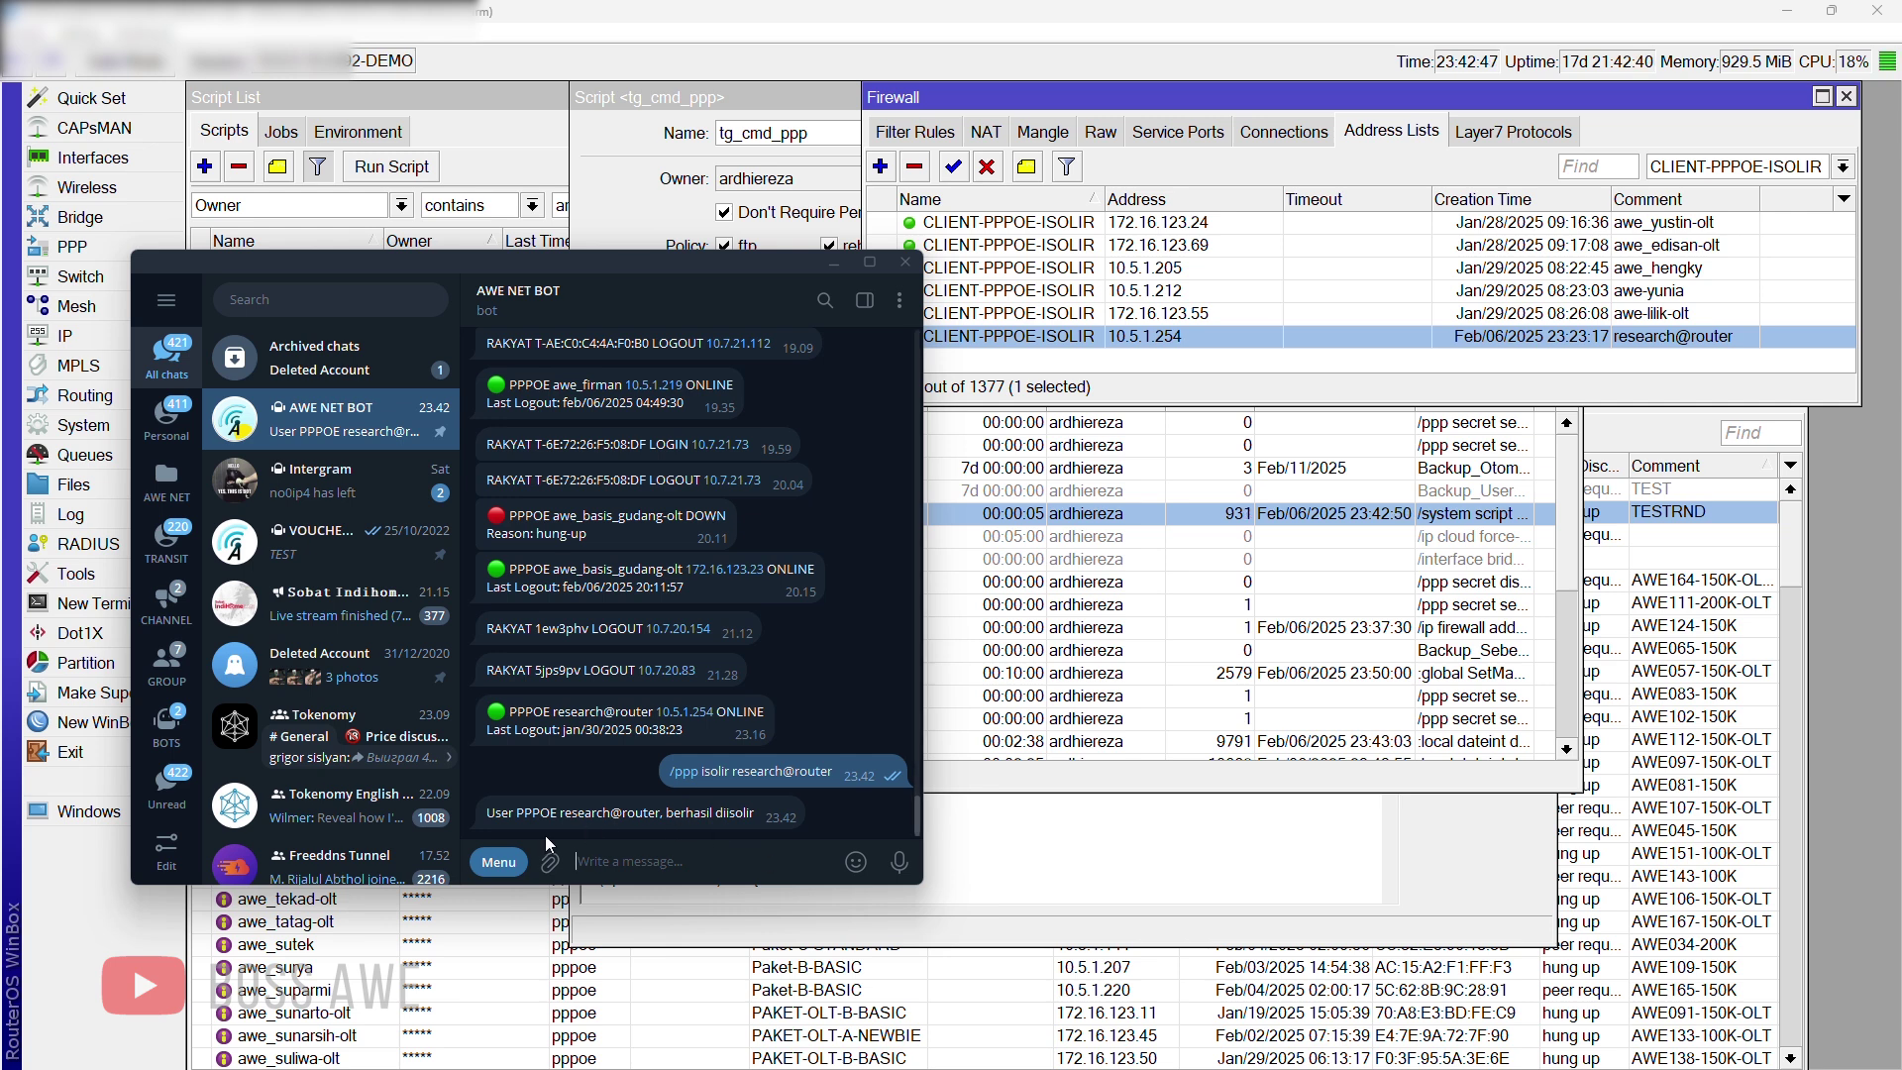
mouse_move(527, 824)
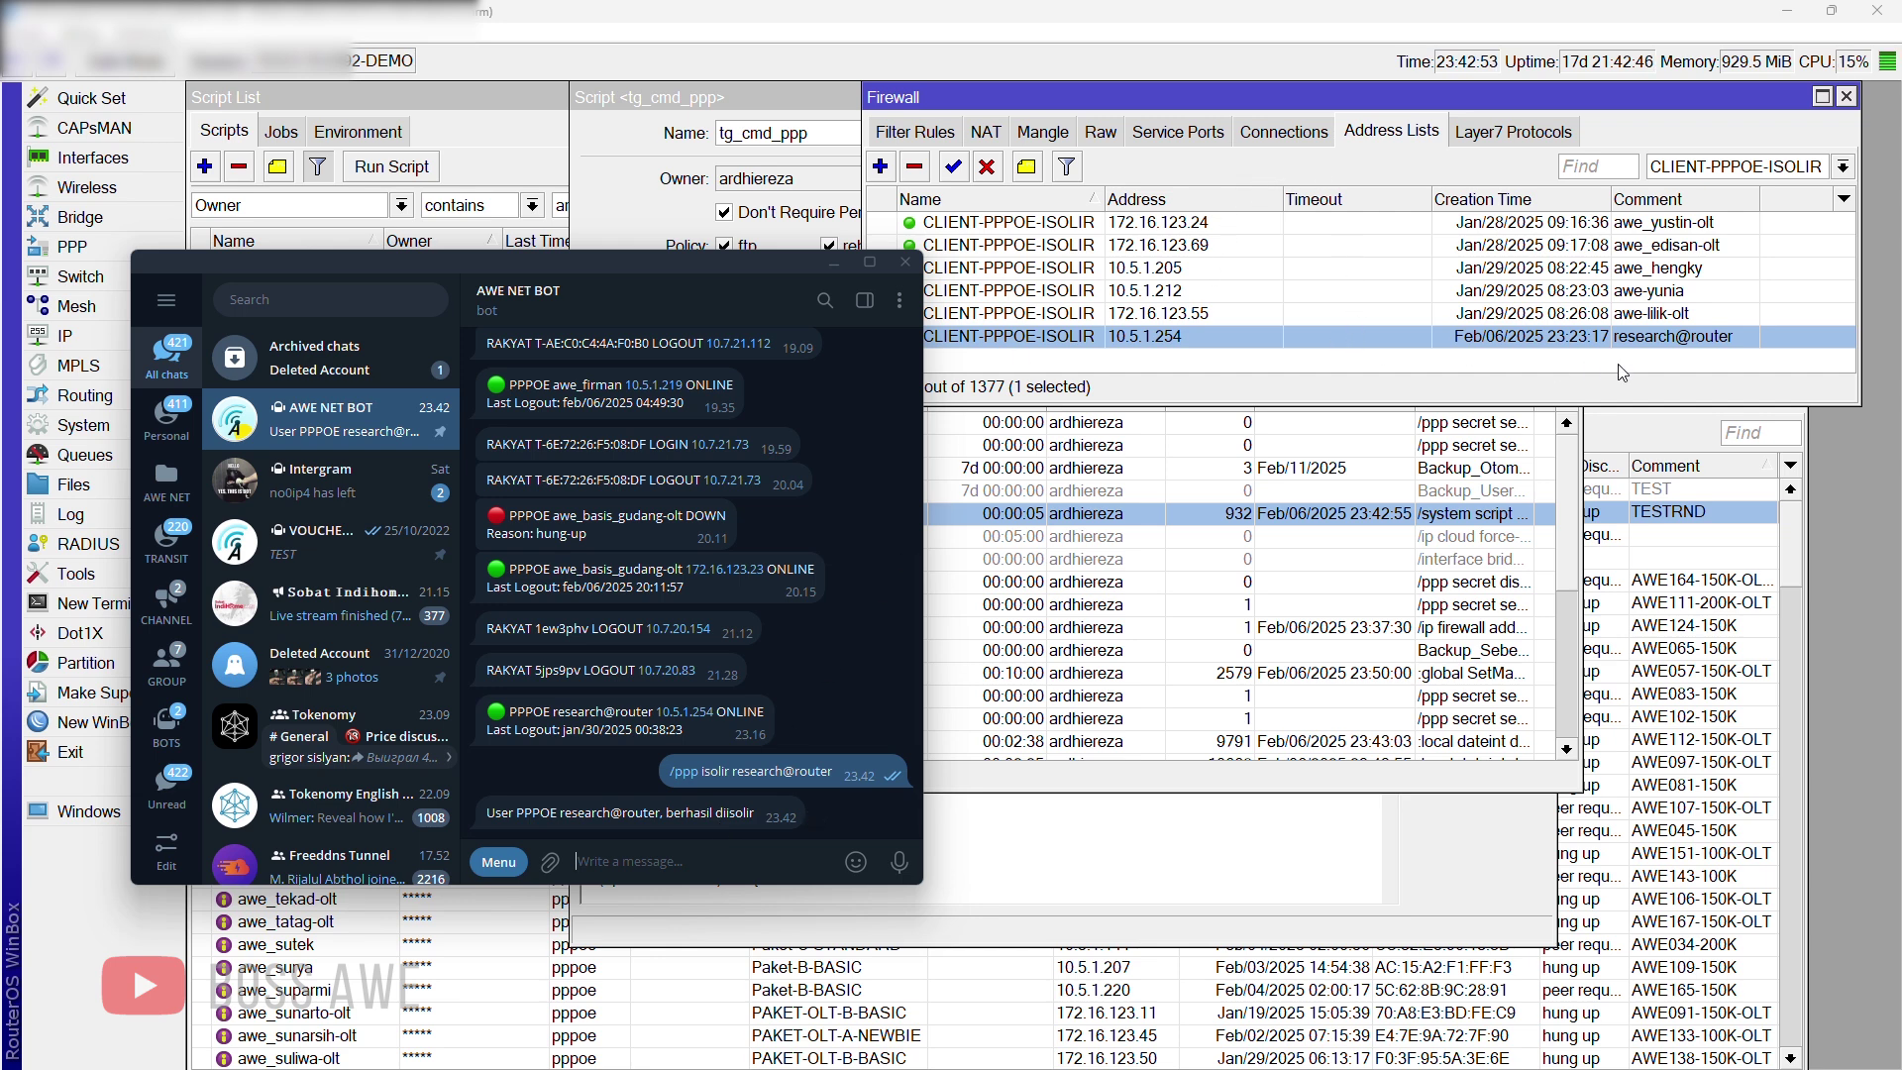
click(1654, 341)
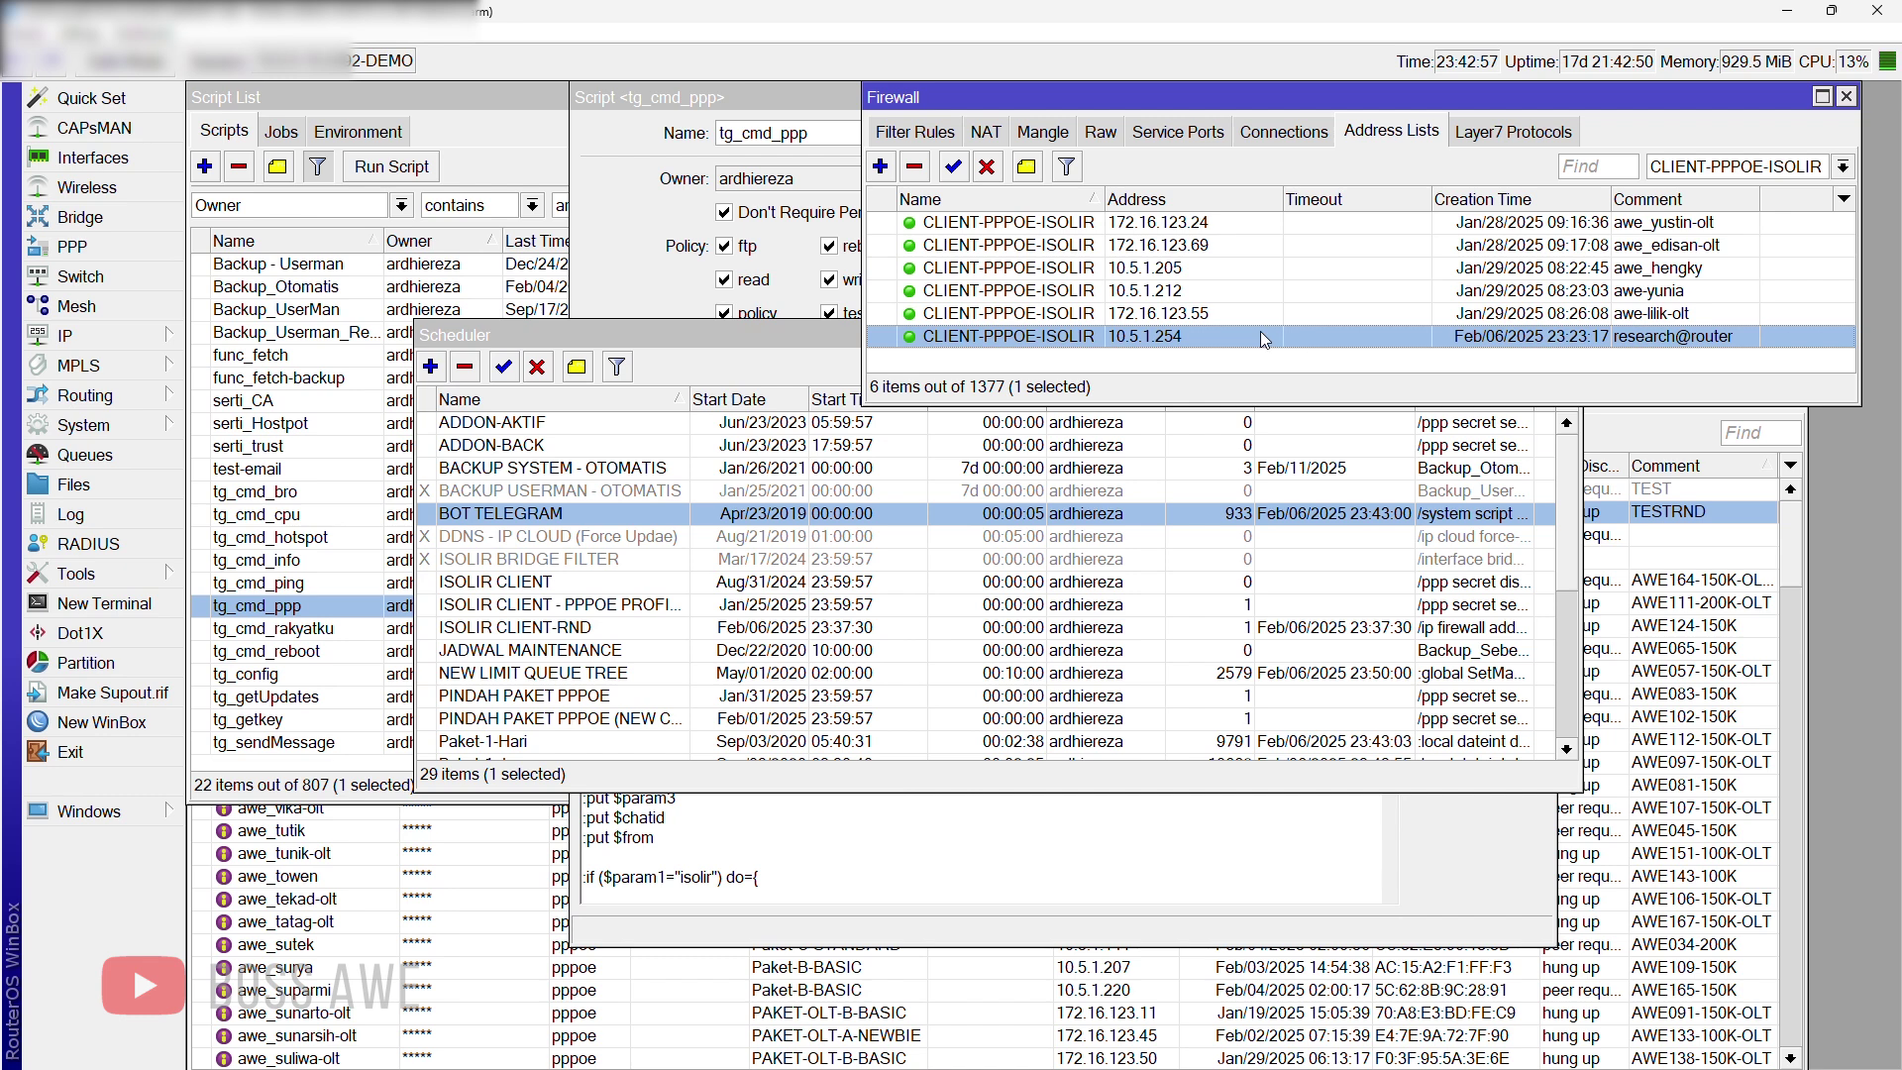
Step: Send '/ppp unisolir research@router' to AWE NET BOT, then return to the tg_cmd_ppp script
key(super)
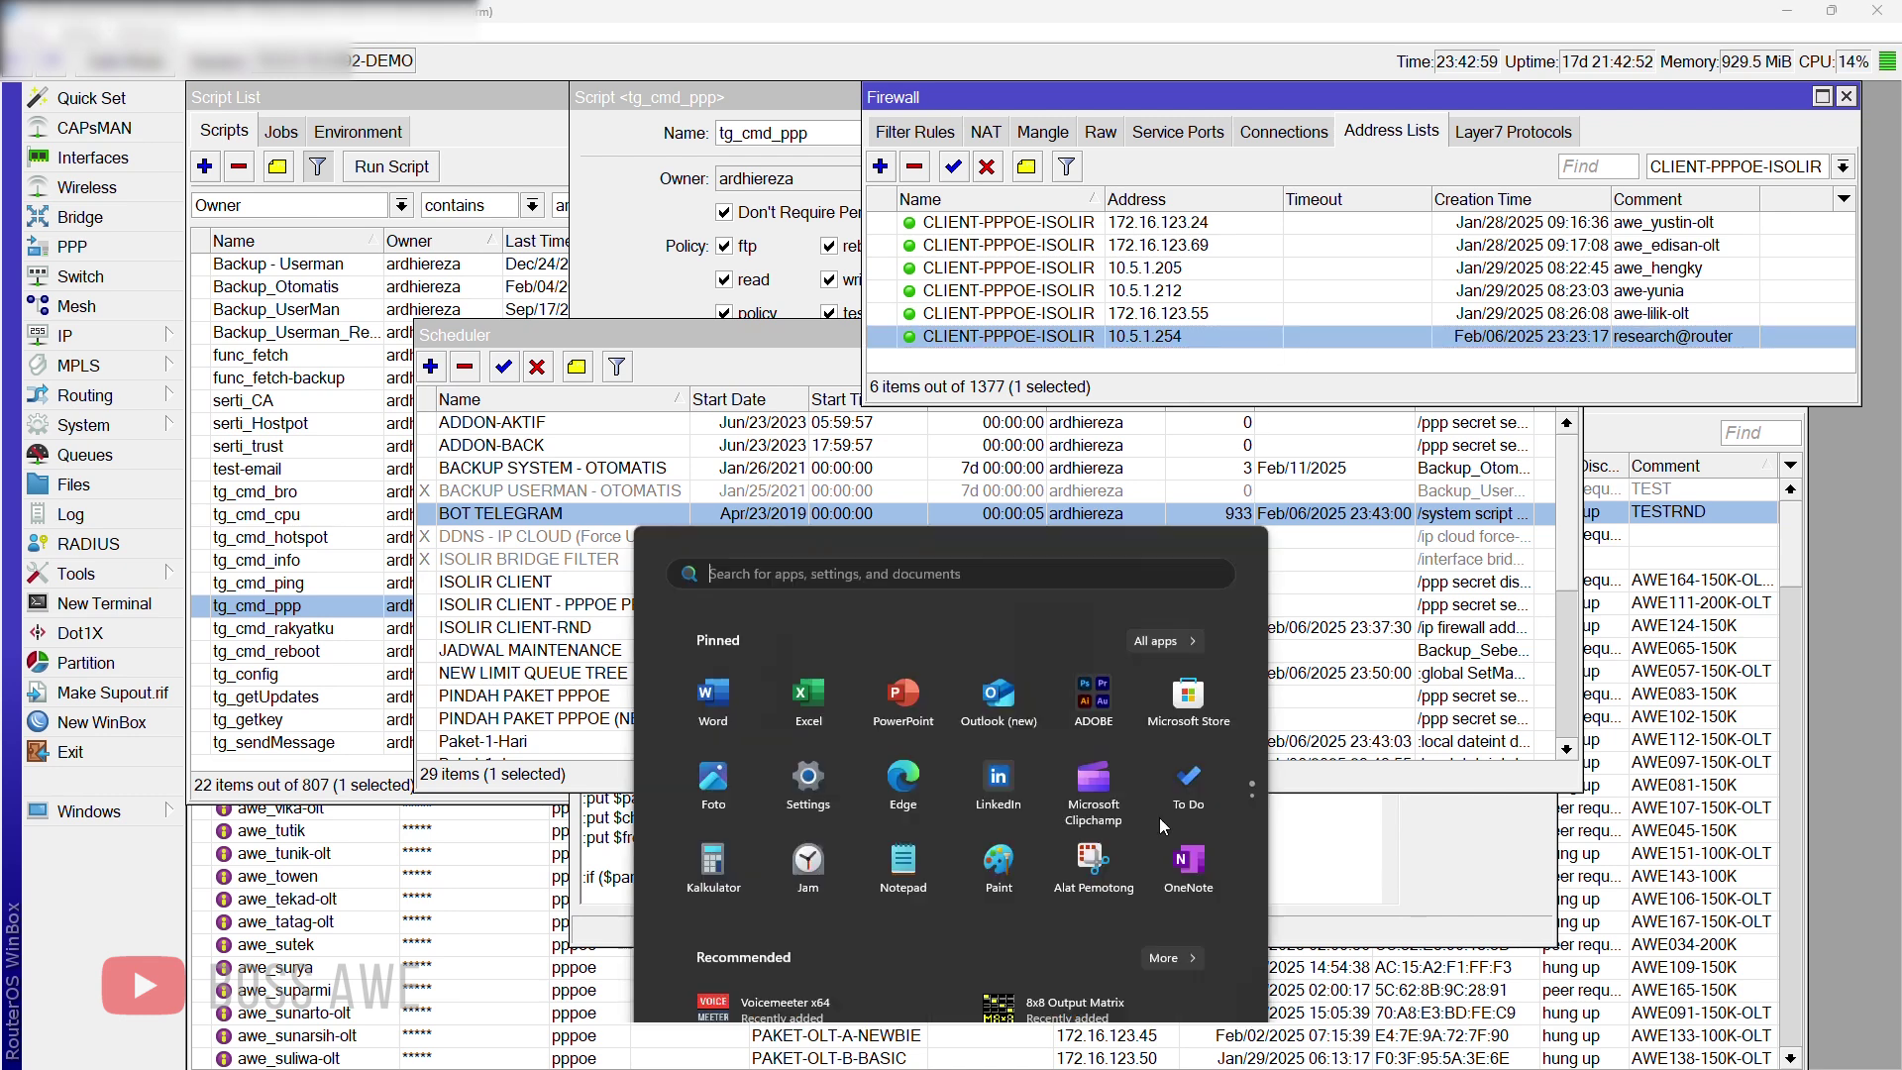
click(1278, 1047)
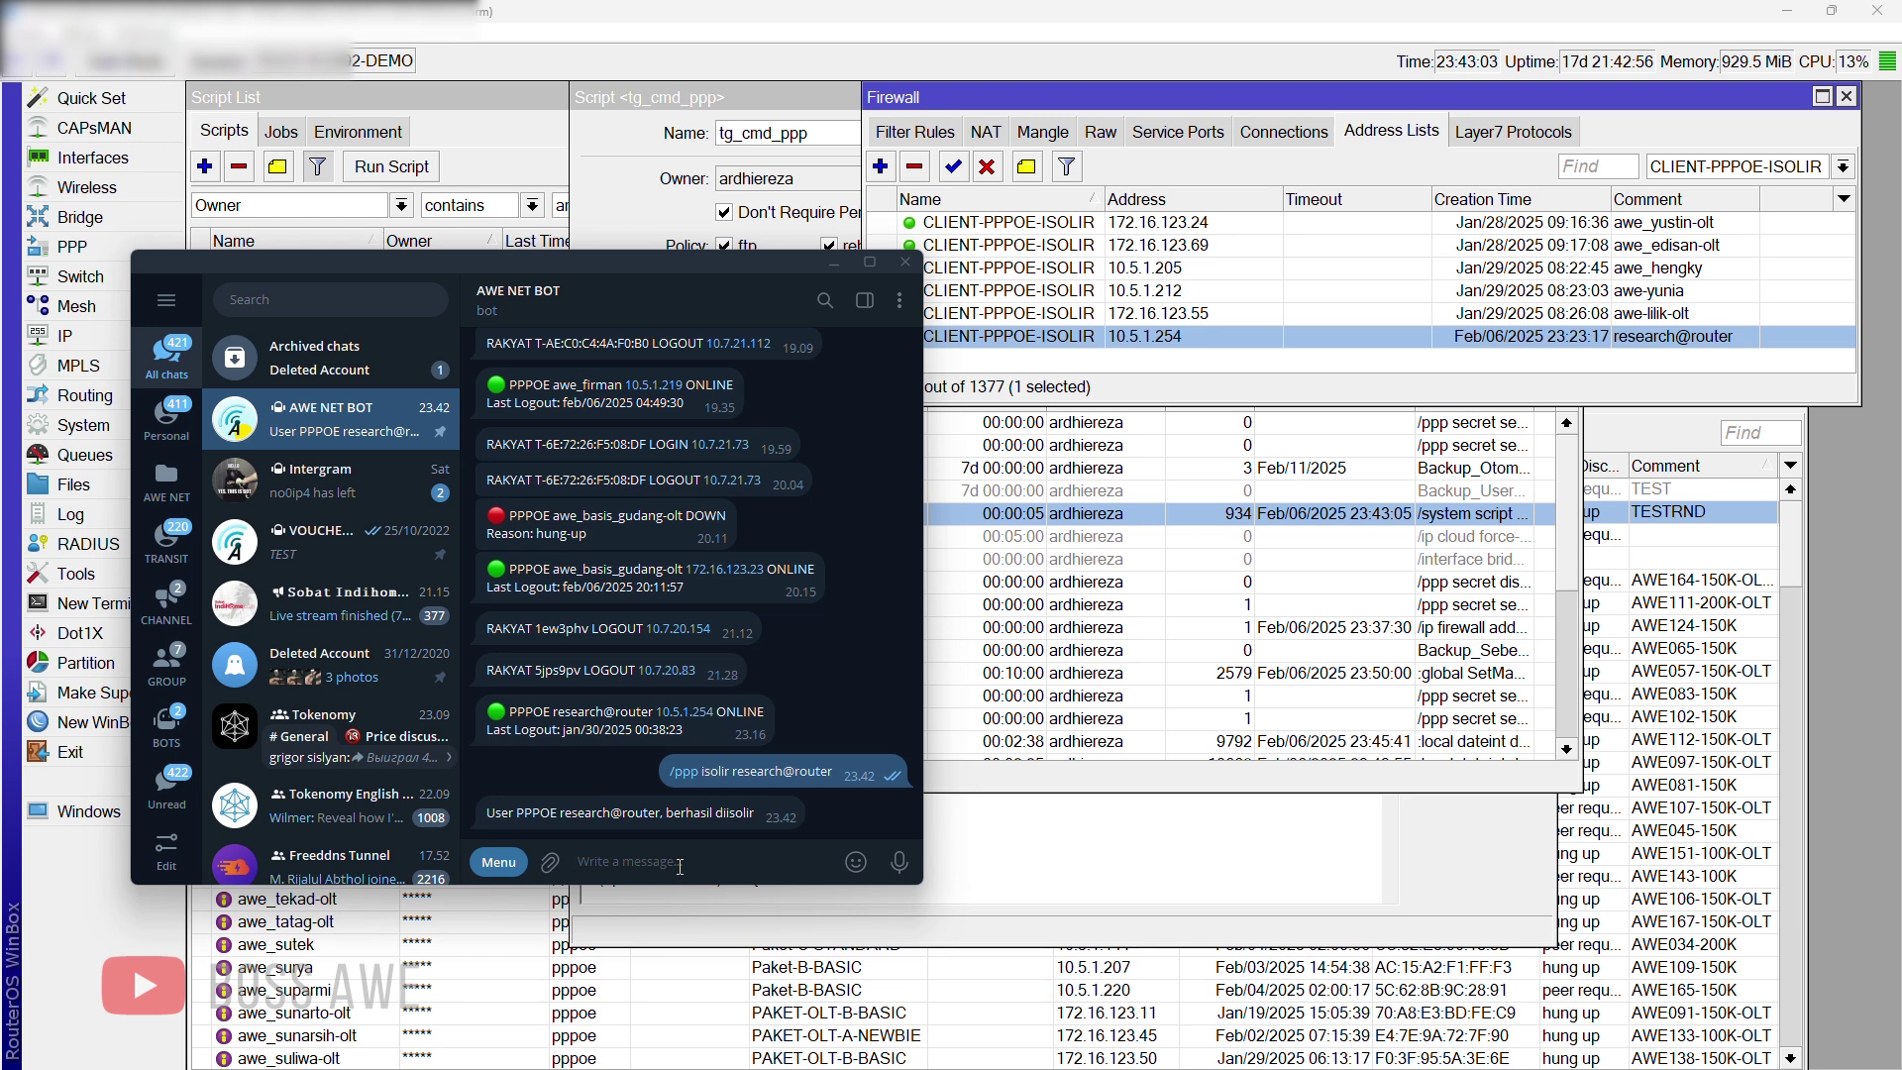
text(/pp)
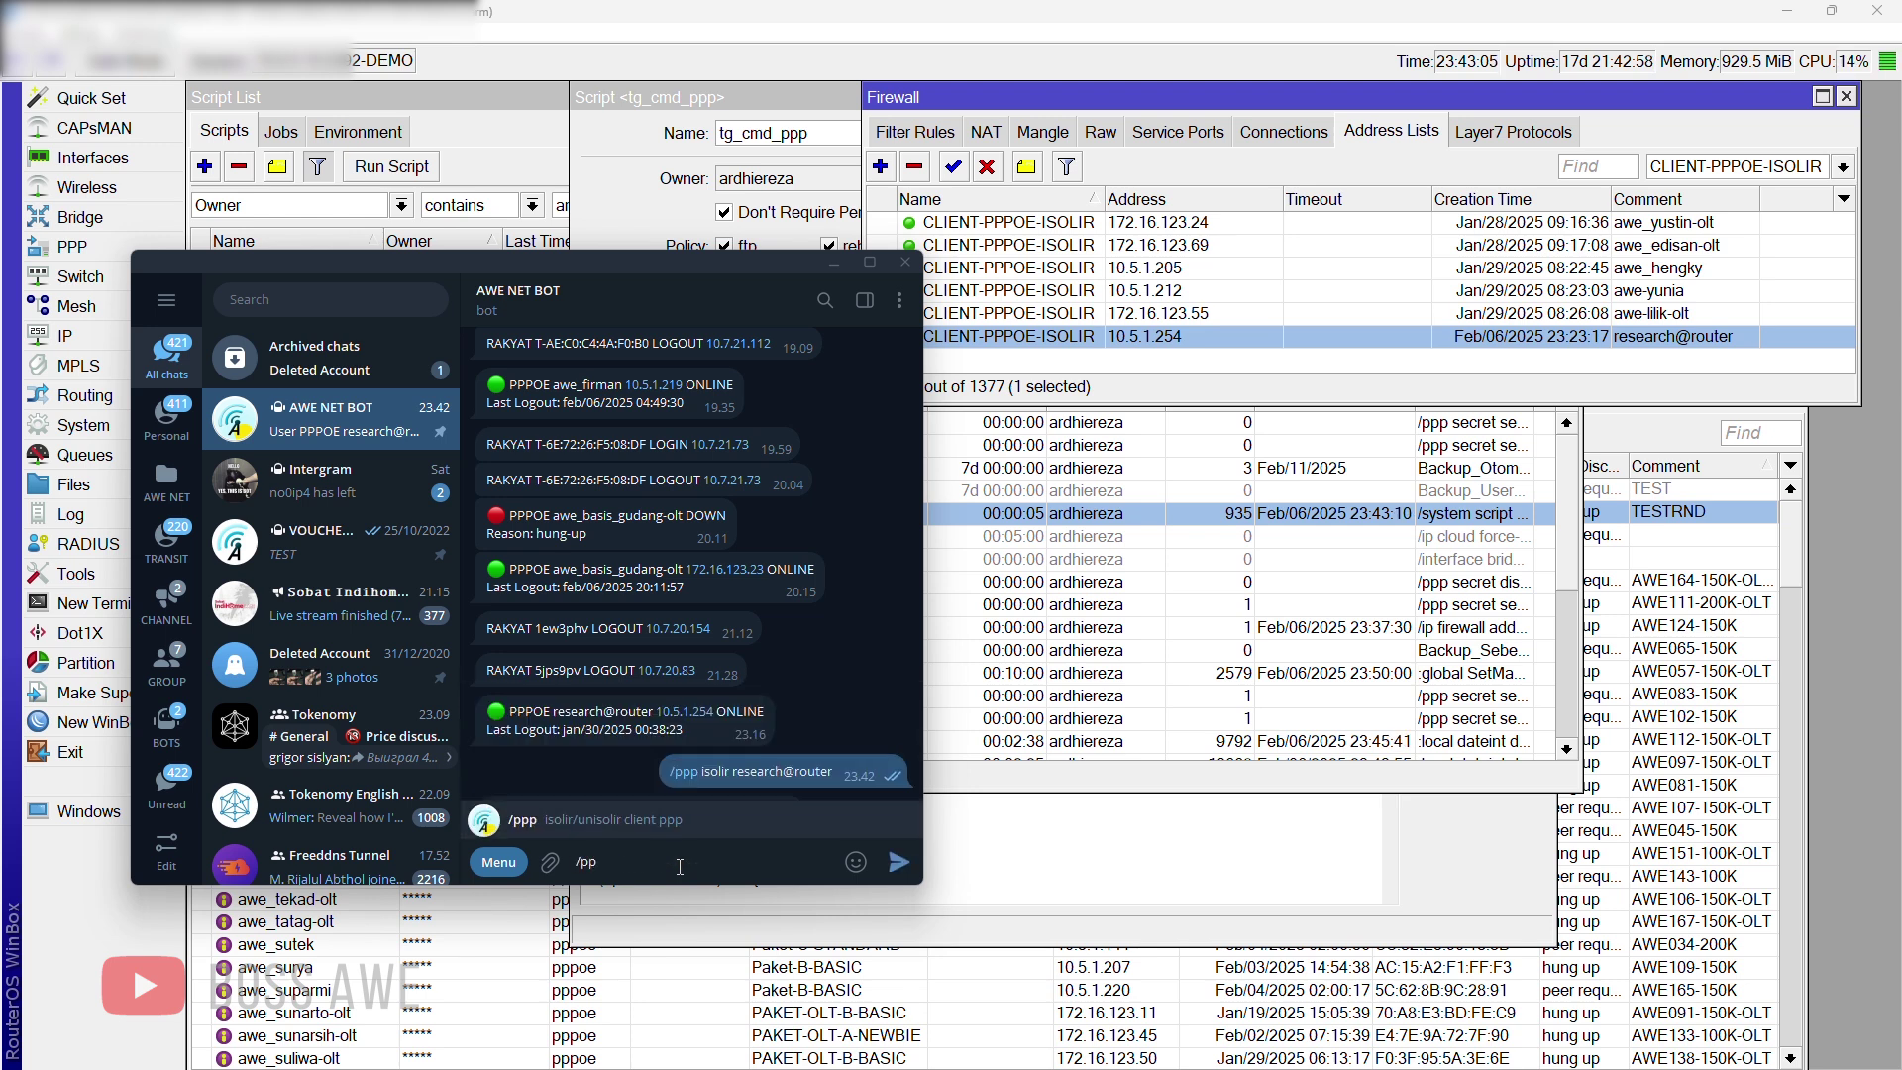
text(p unisol)
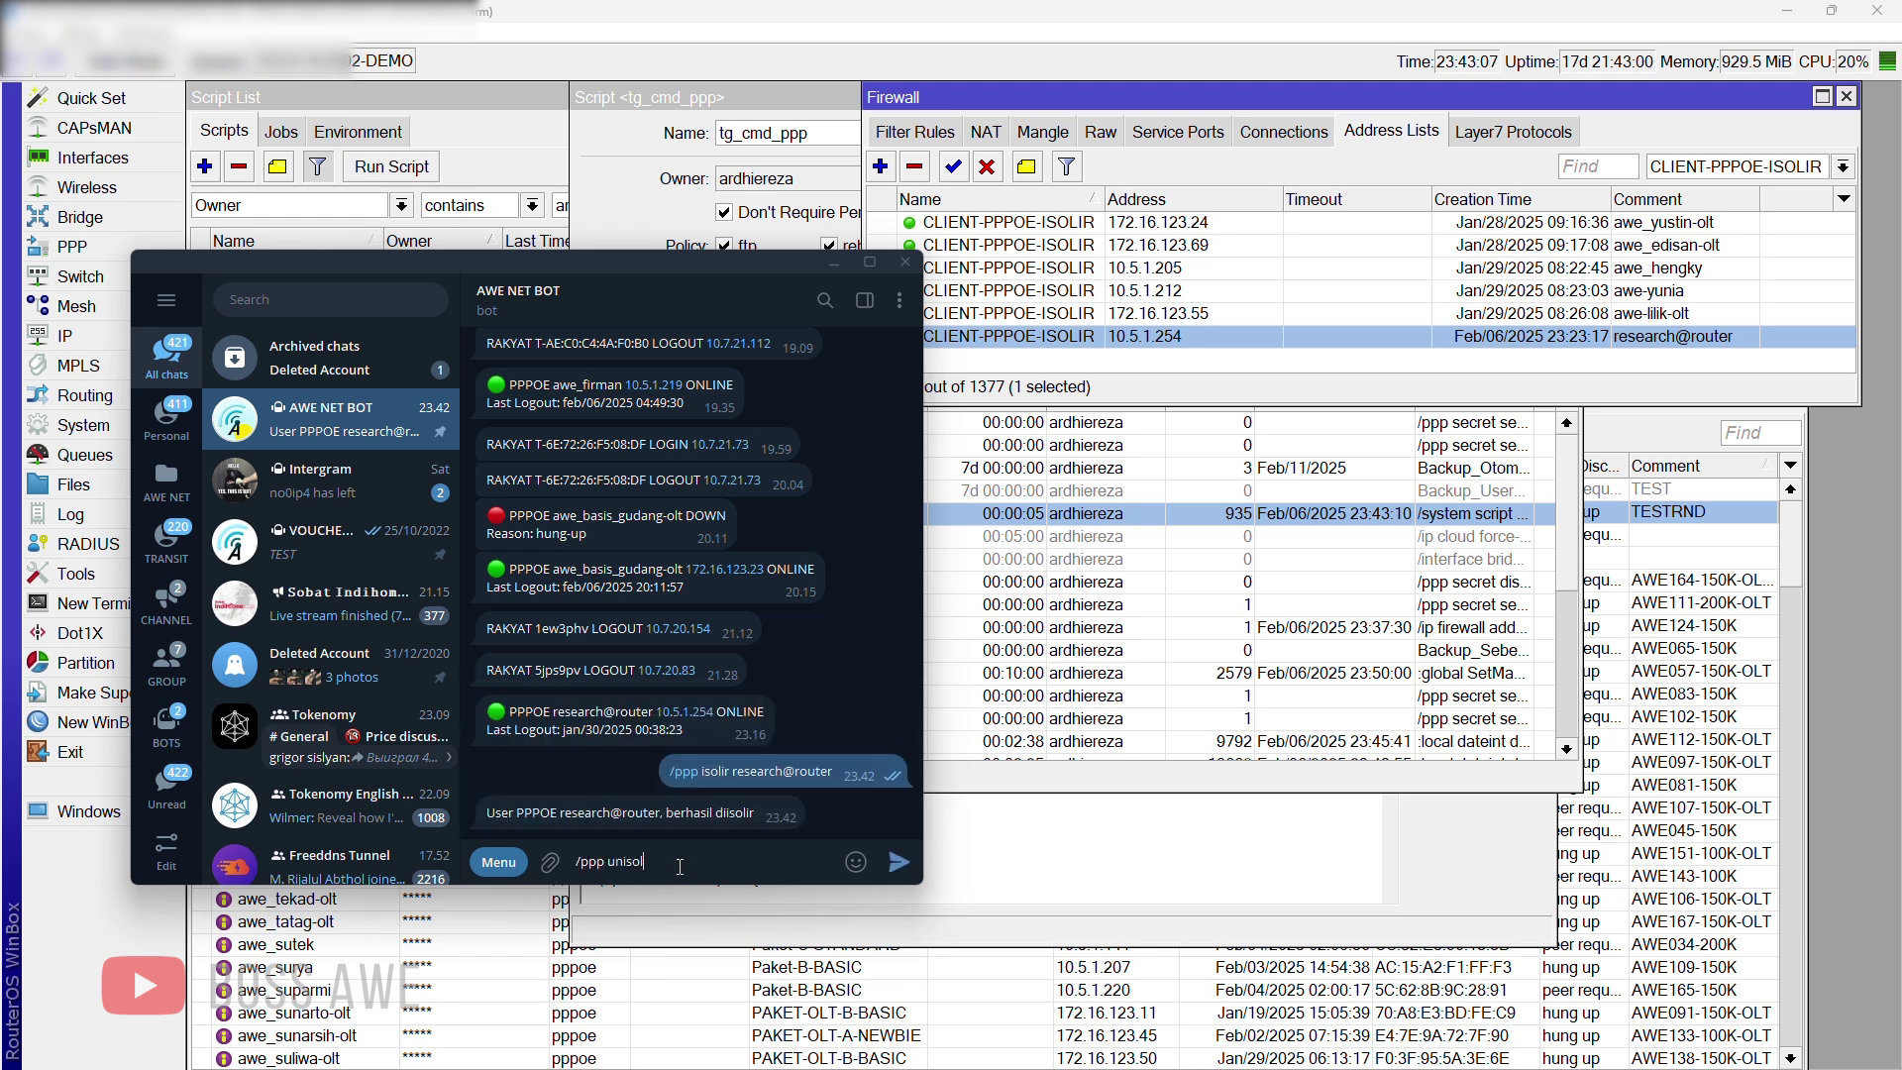
text(ir research@router)
key(Return)
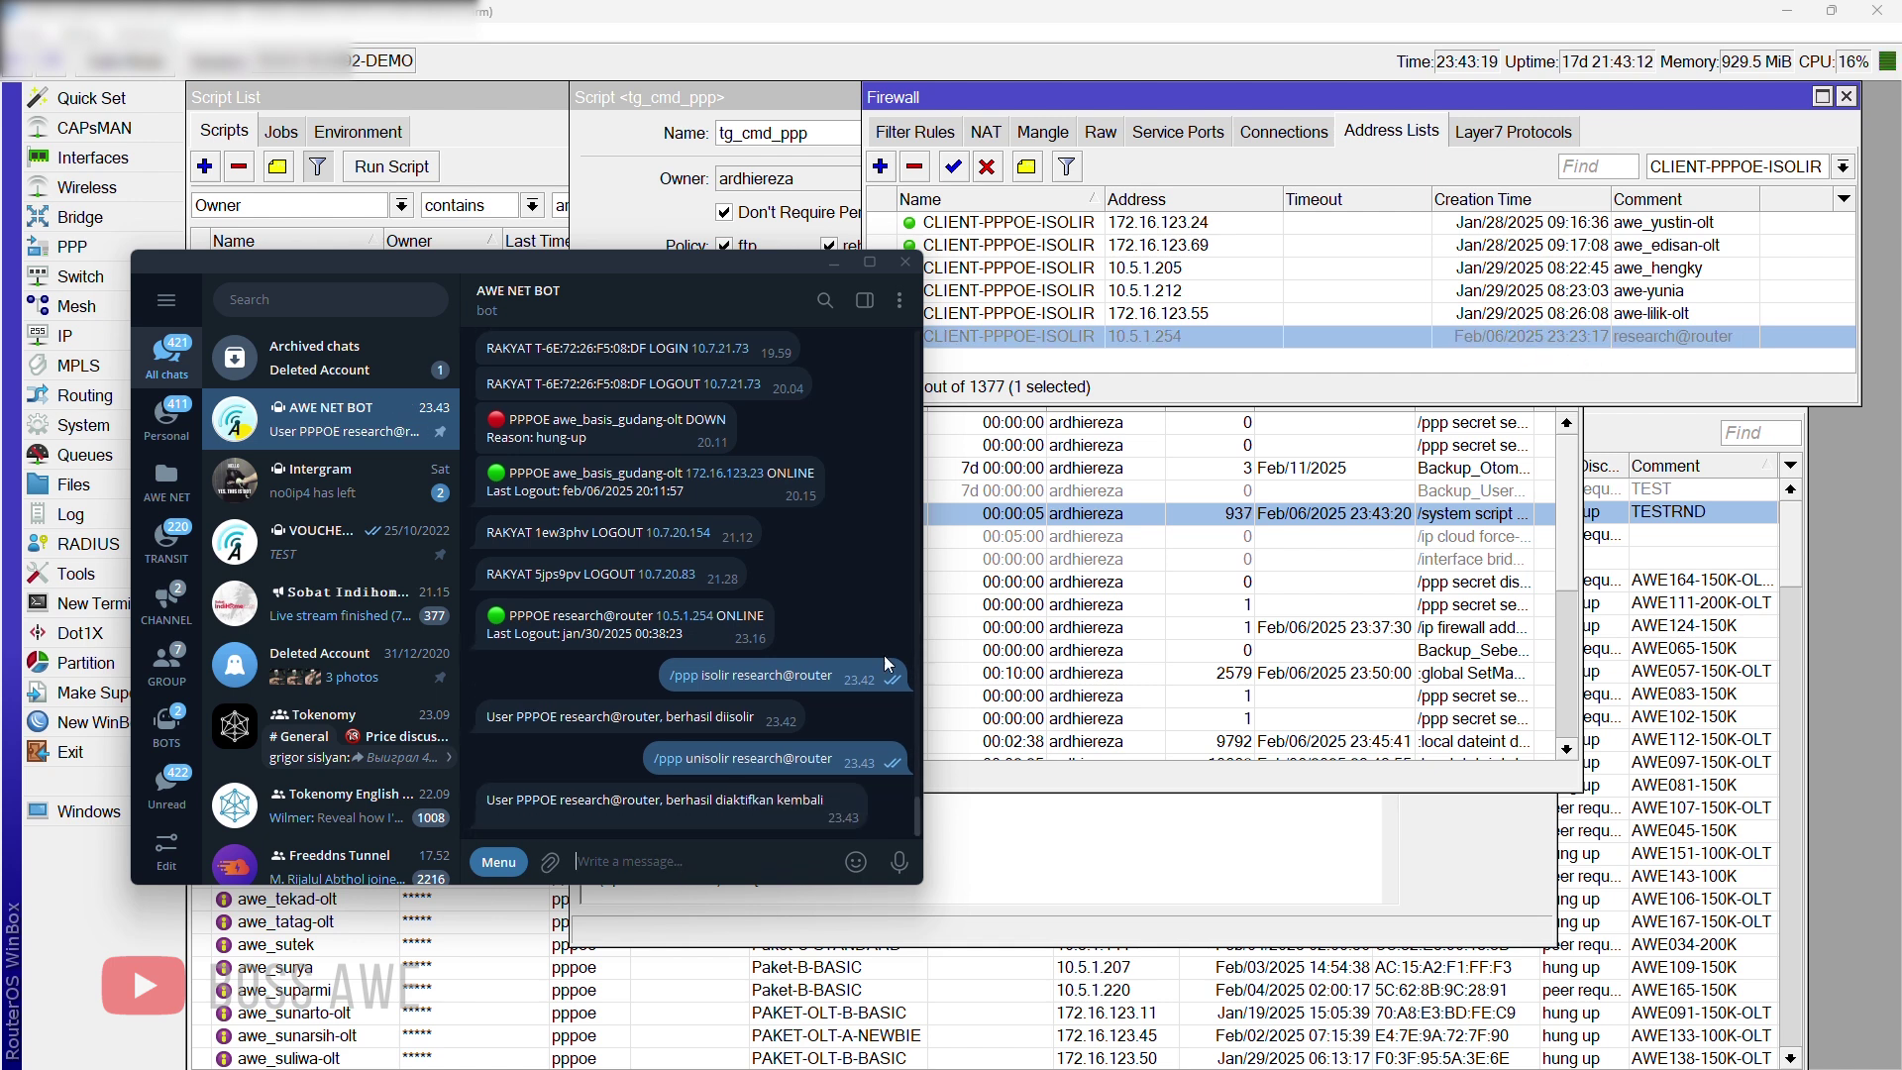
mouse_move(856, 862)
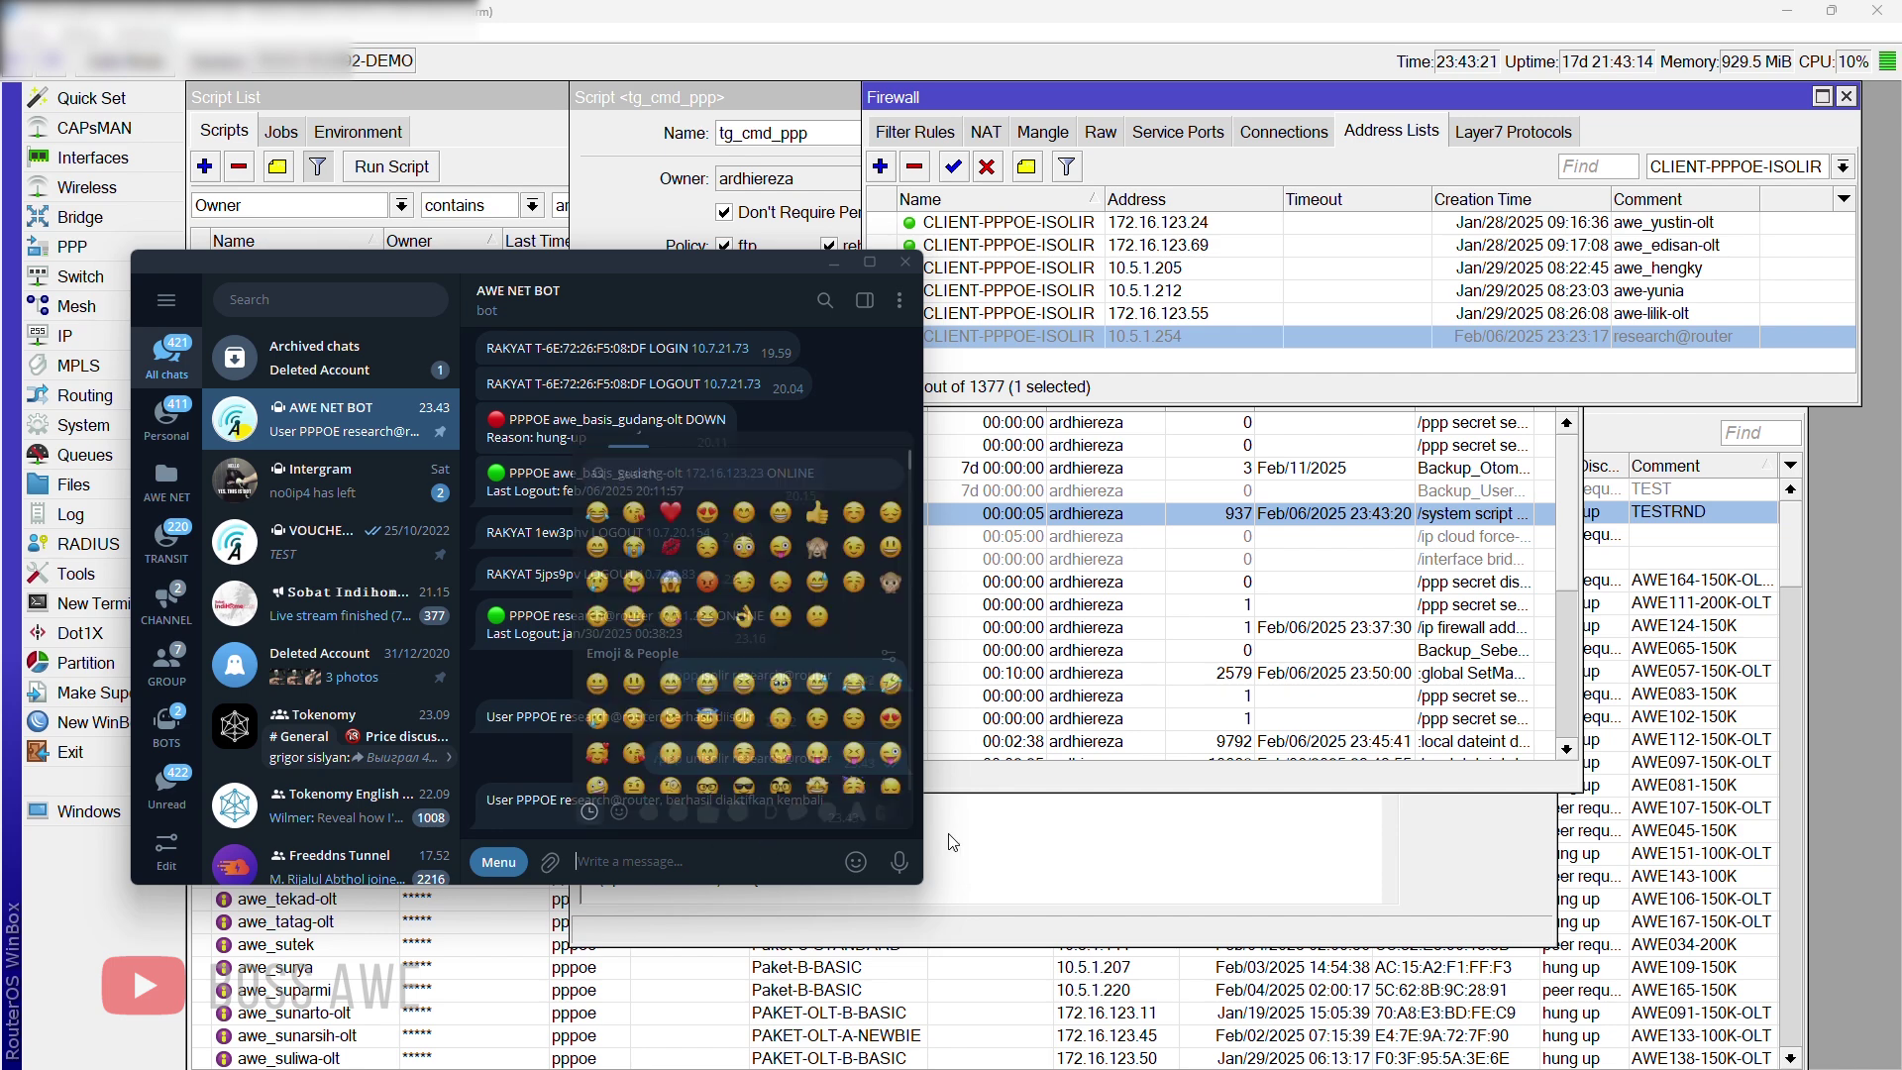
click(1107, 847)
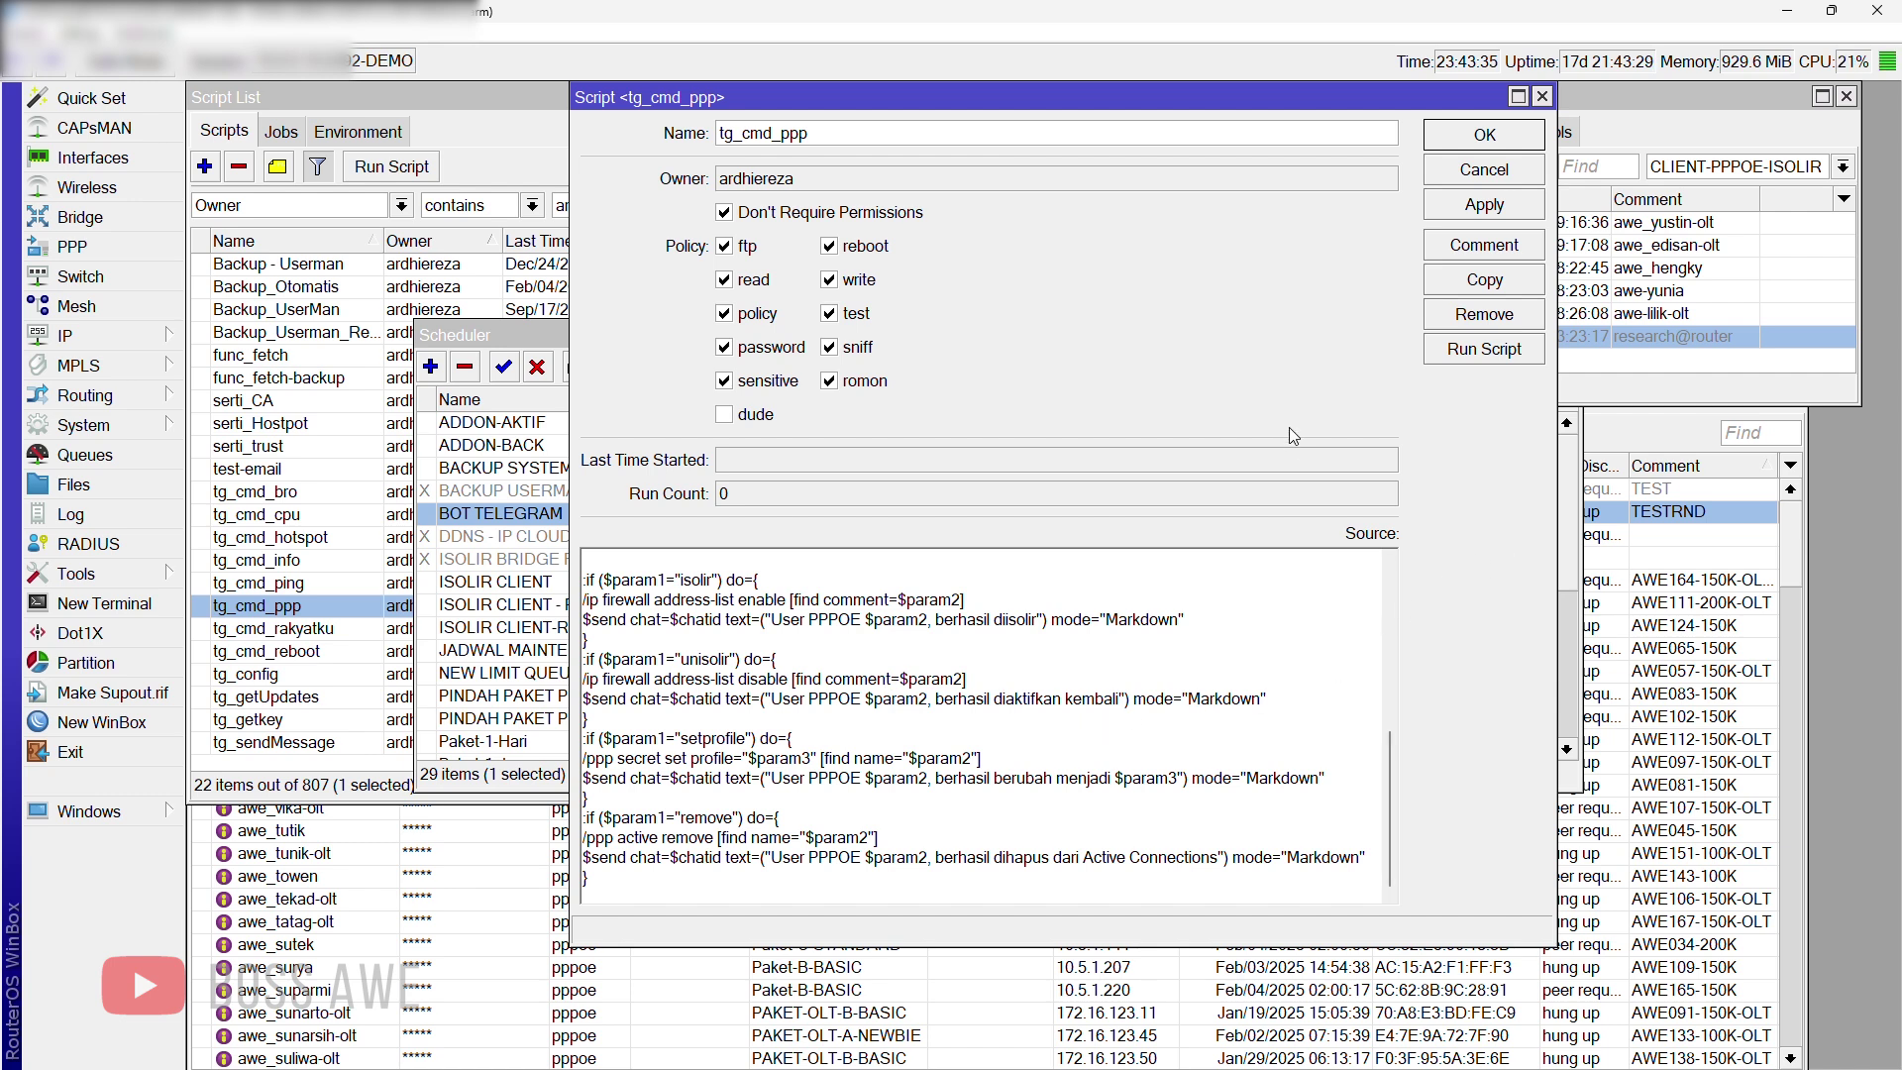
Step: Close tg_cmd_ppp, confirm 10.5.1.254 shows disabled, and return to Telegram's AWE NET BOT chat
click(1542, 97)
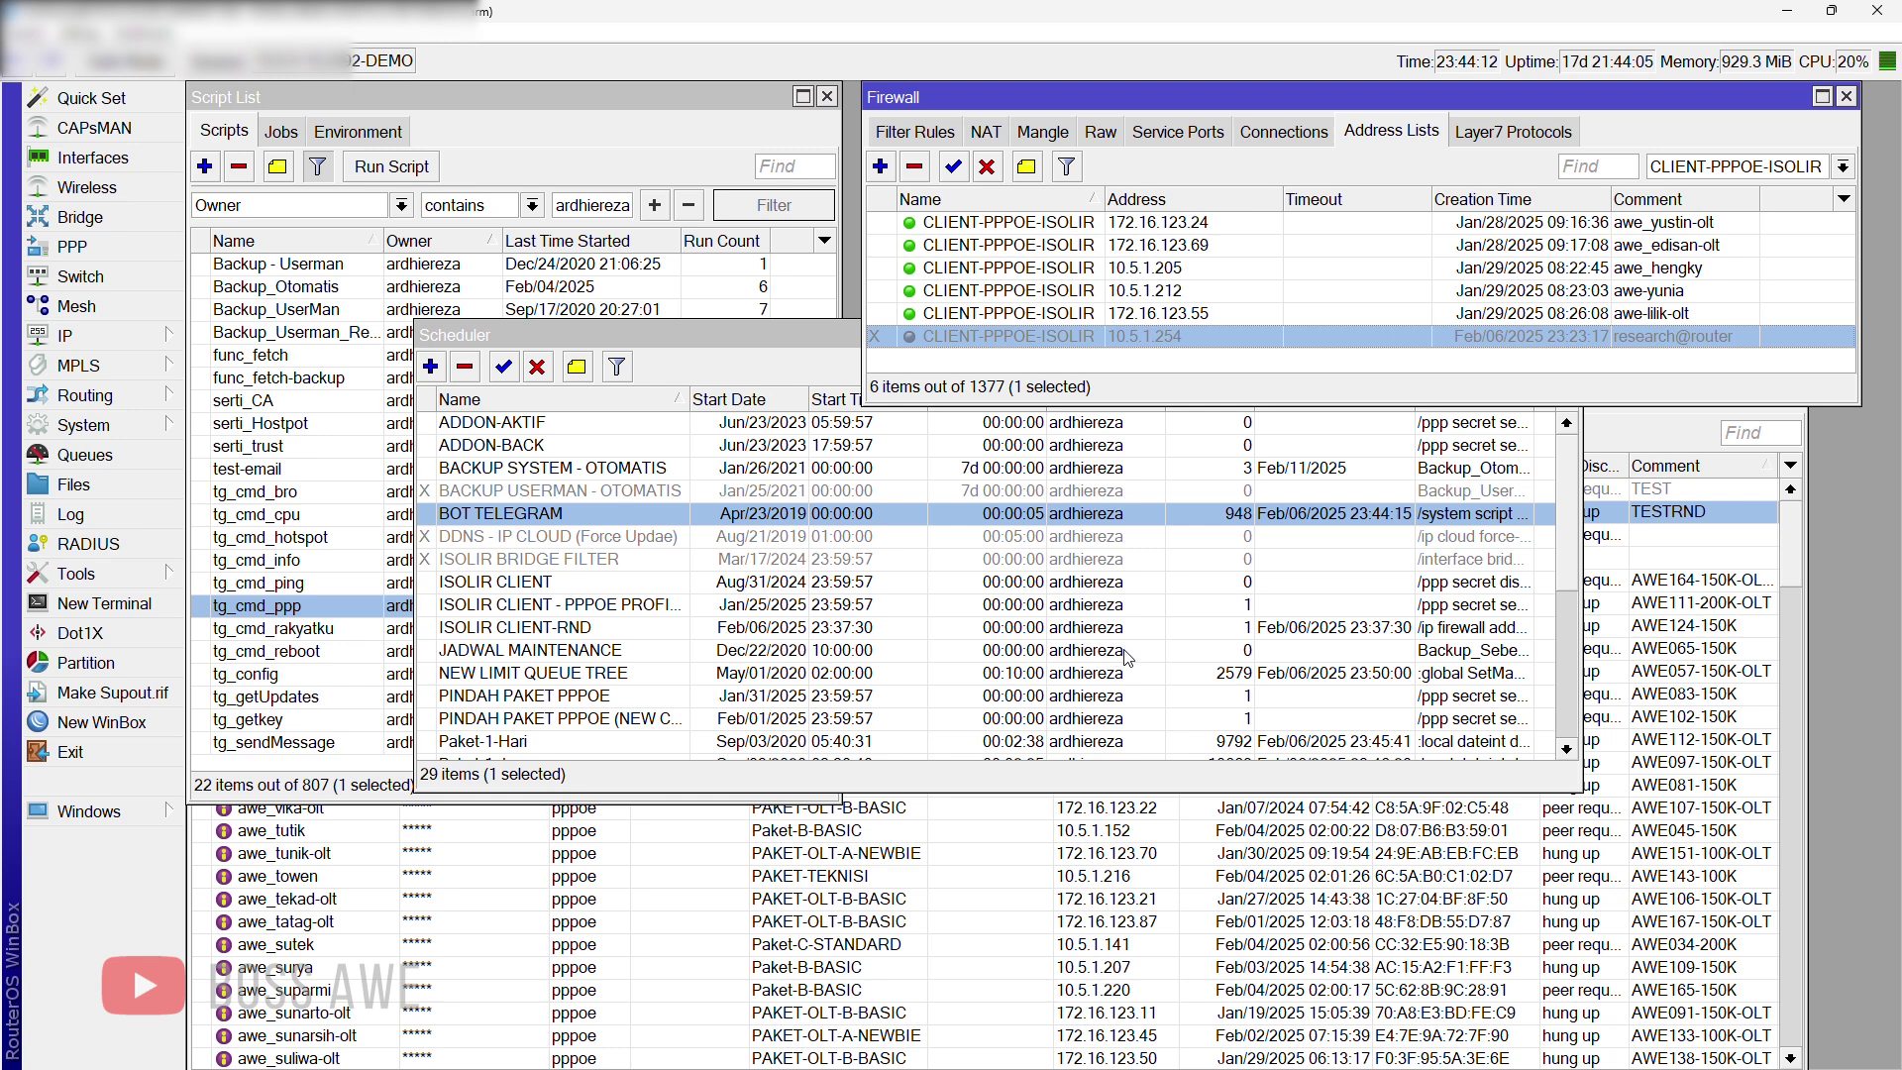
key(super)
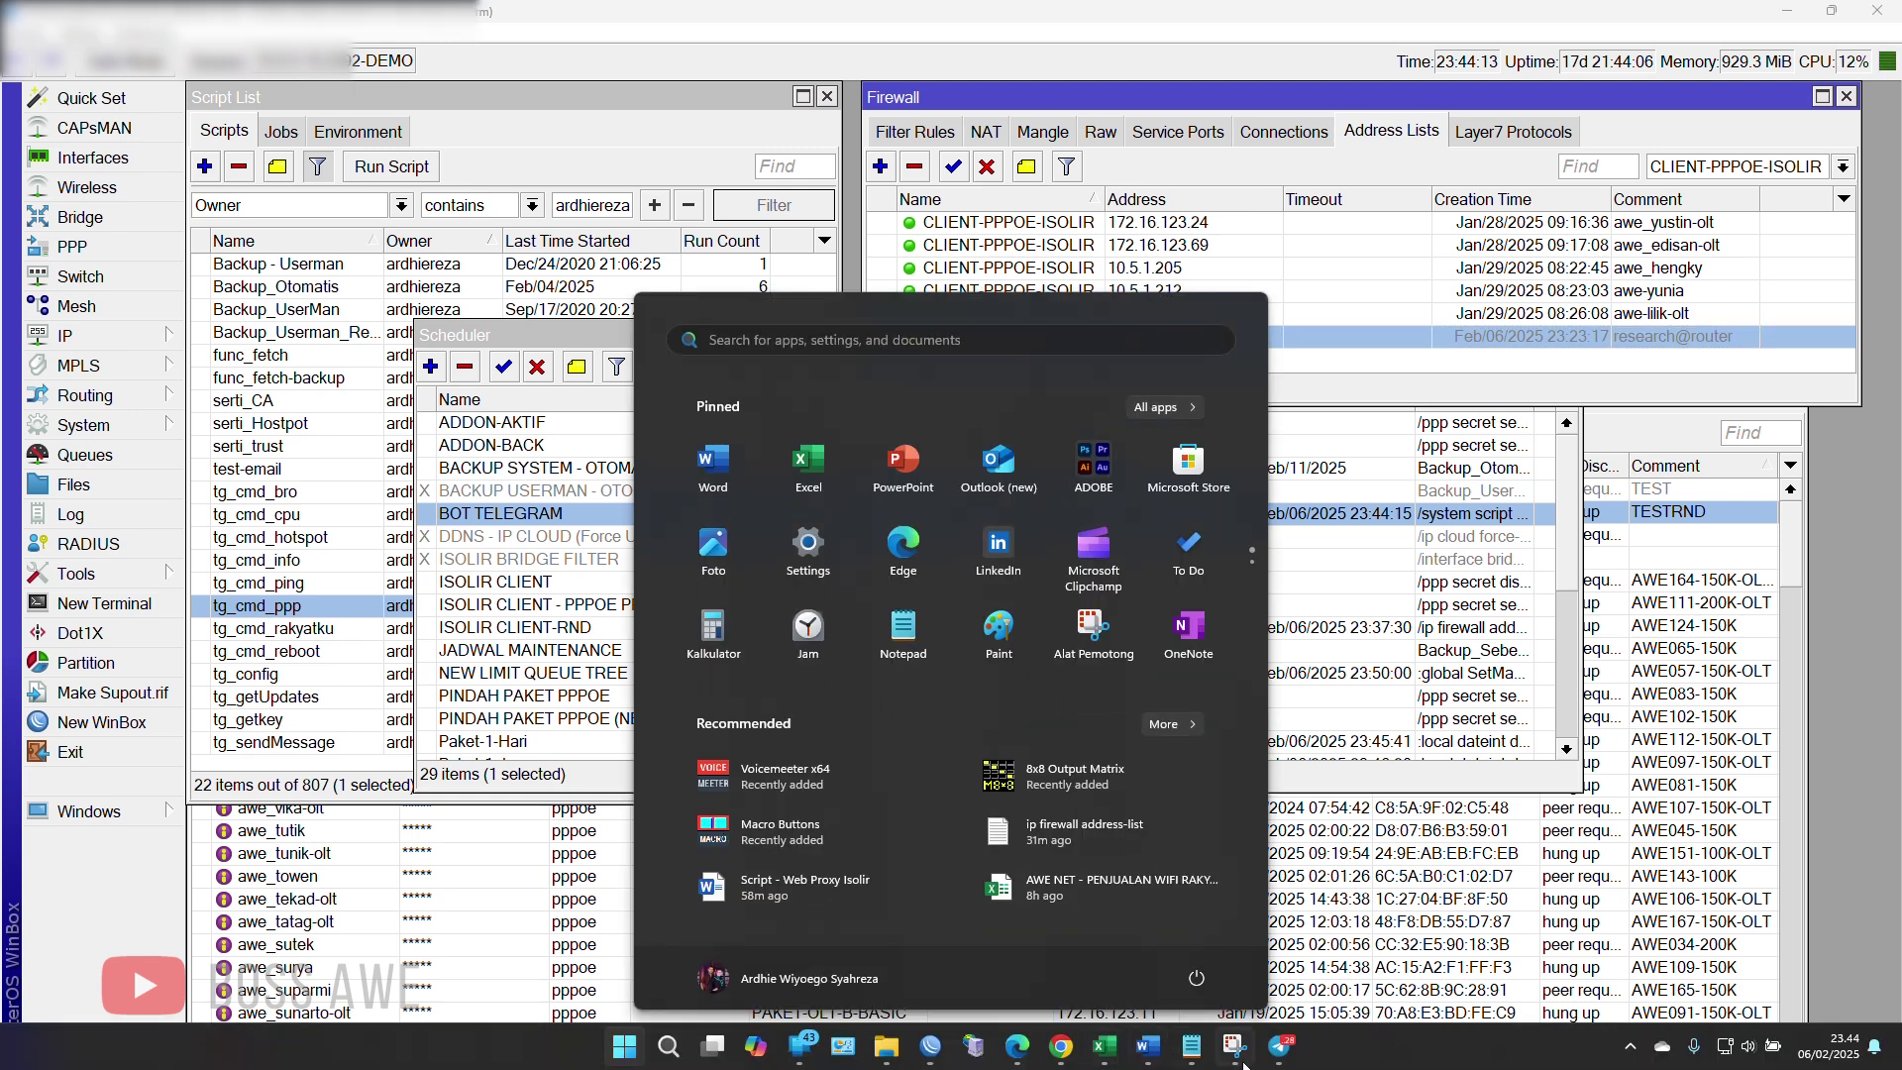
click(1280, 1047)
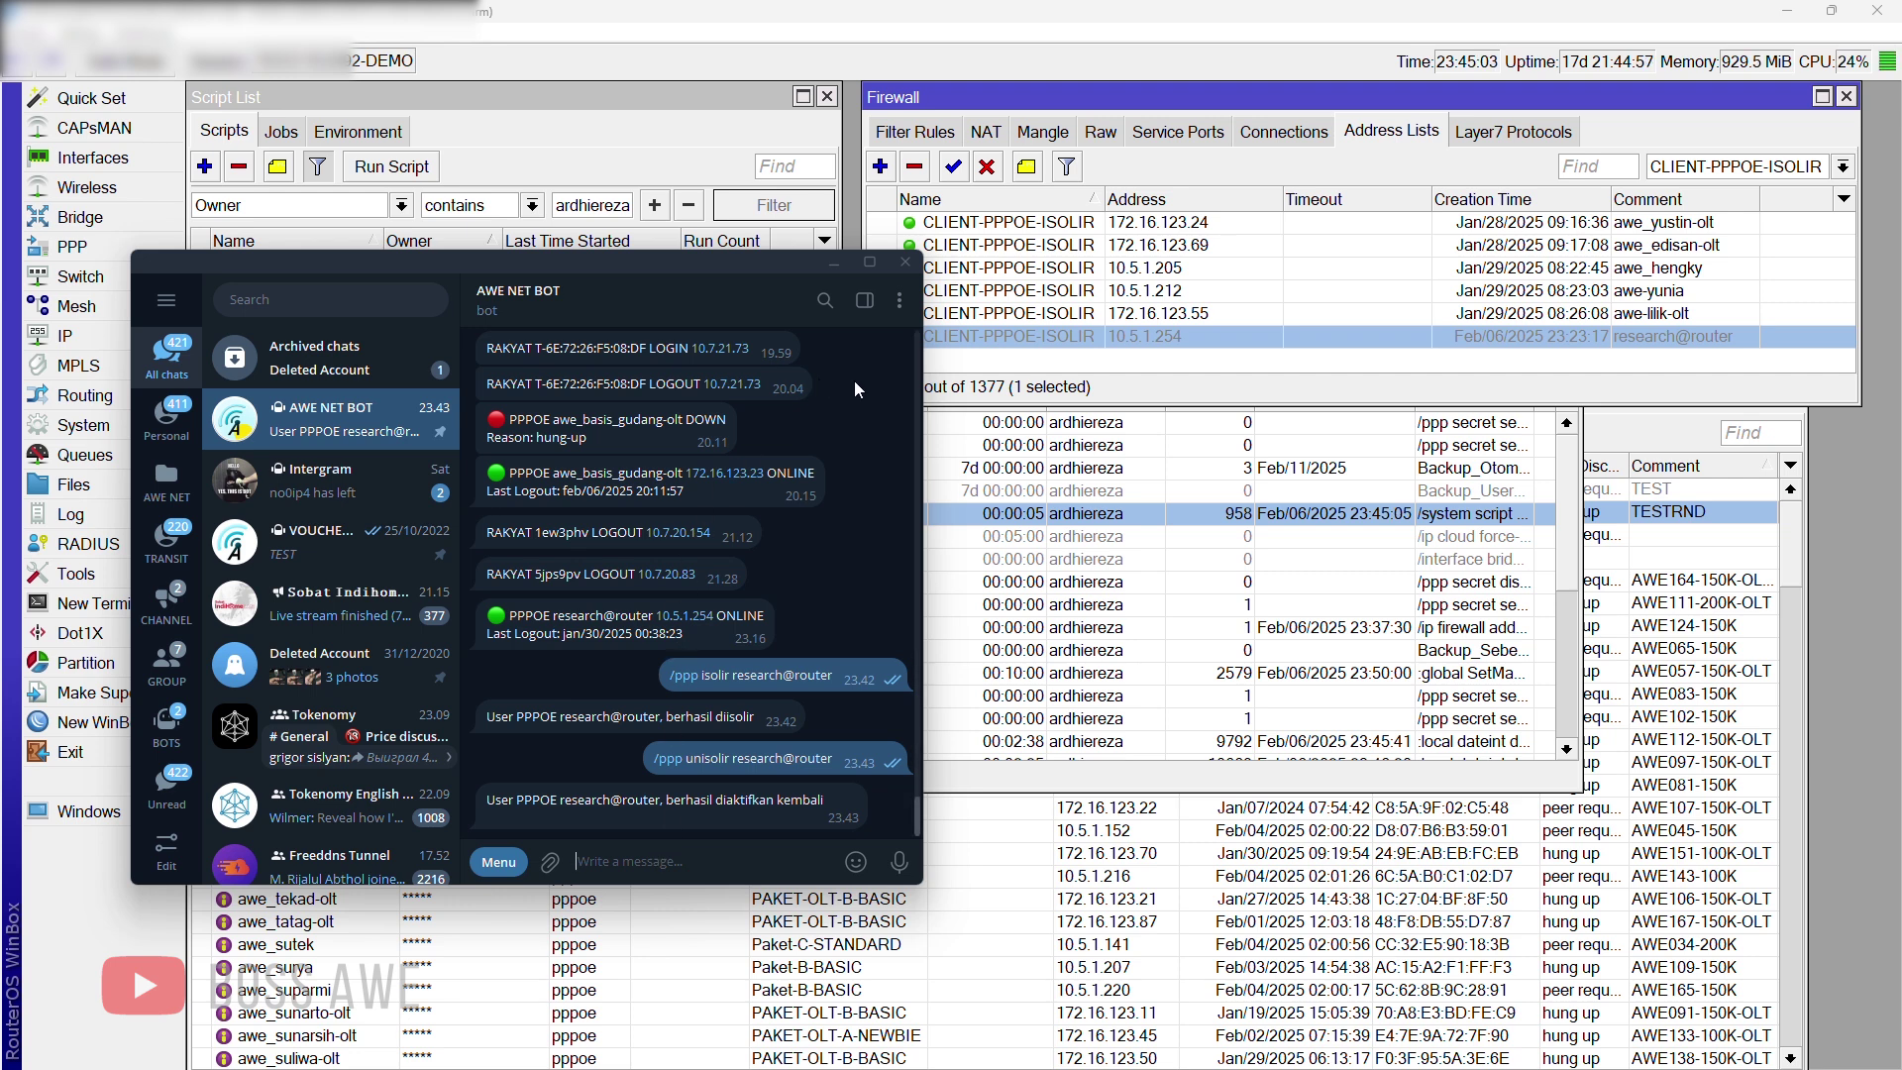
Step: Close the AWE NET BOT Telegram chat and the WinBox Scheduler window
drag(729, 263, 1133, 359)
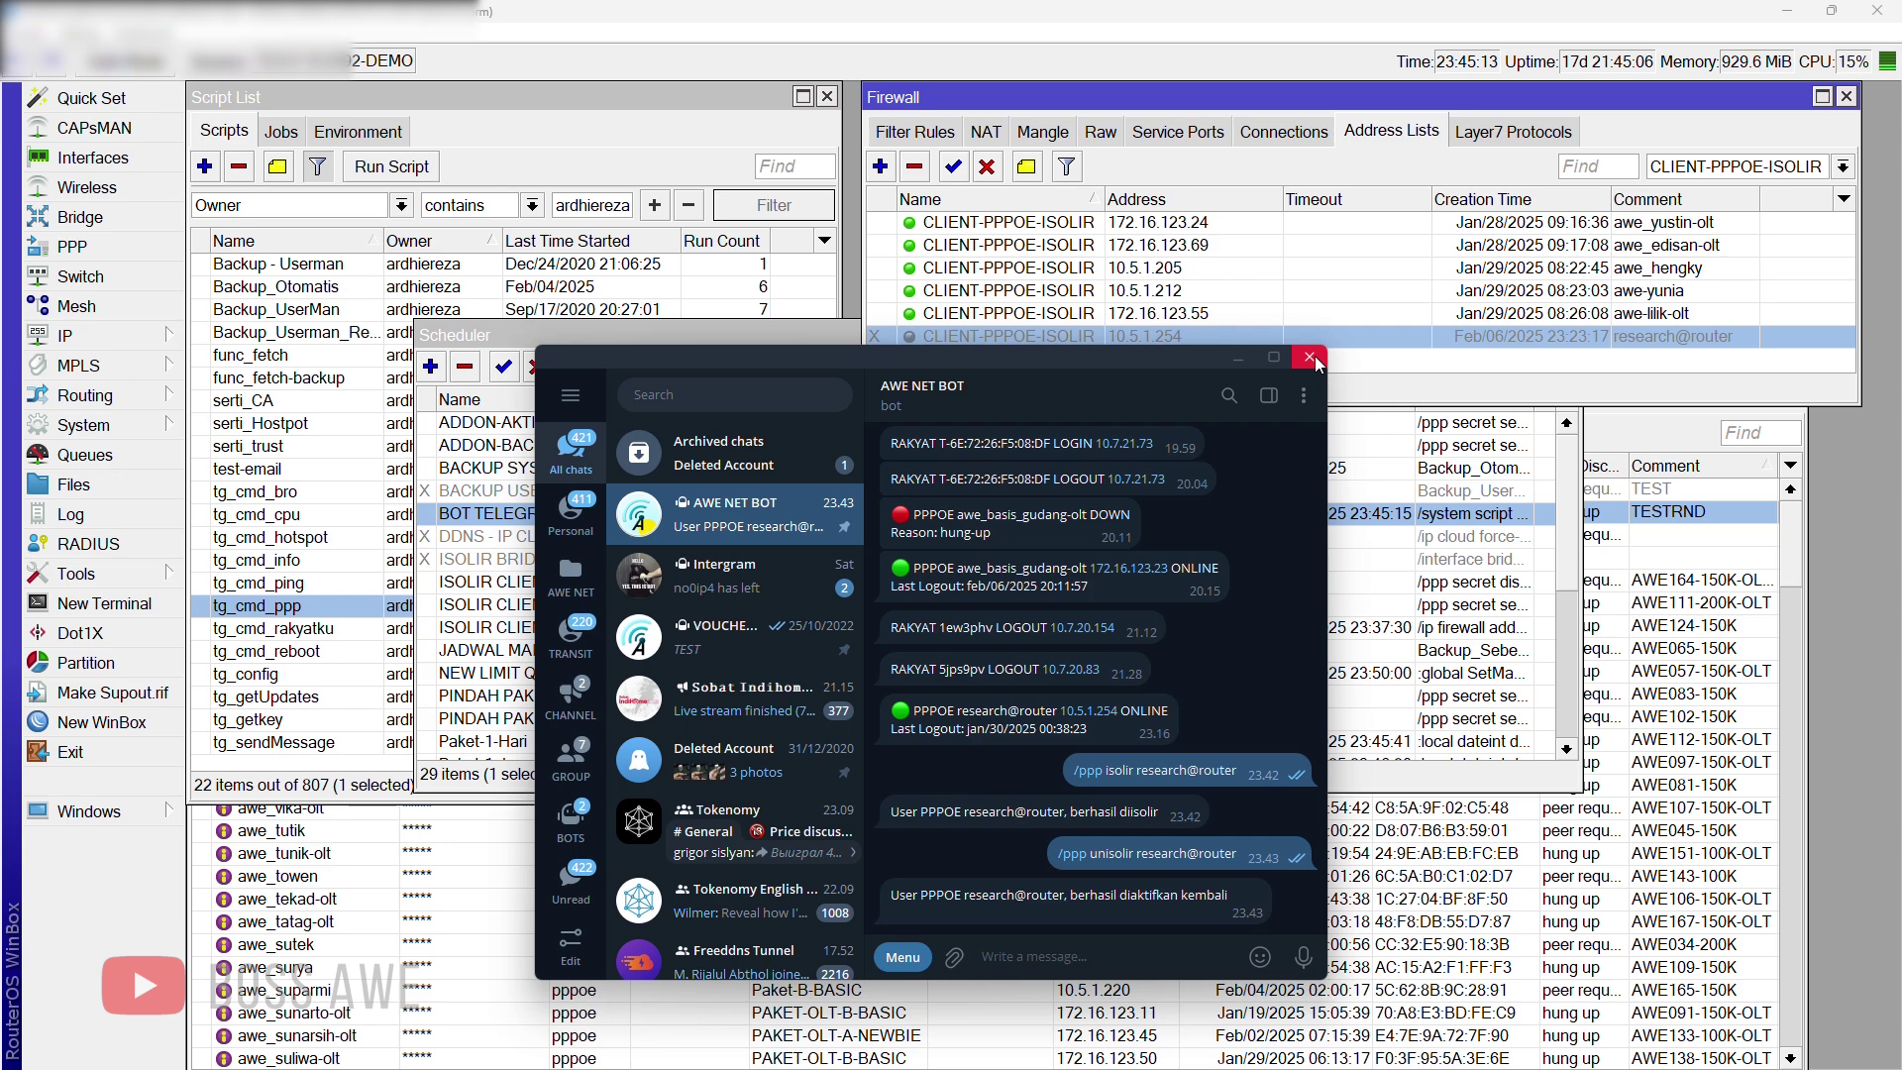
click(1309, 357)
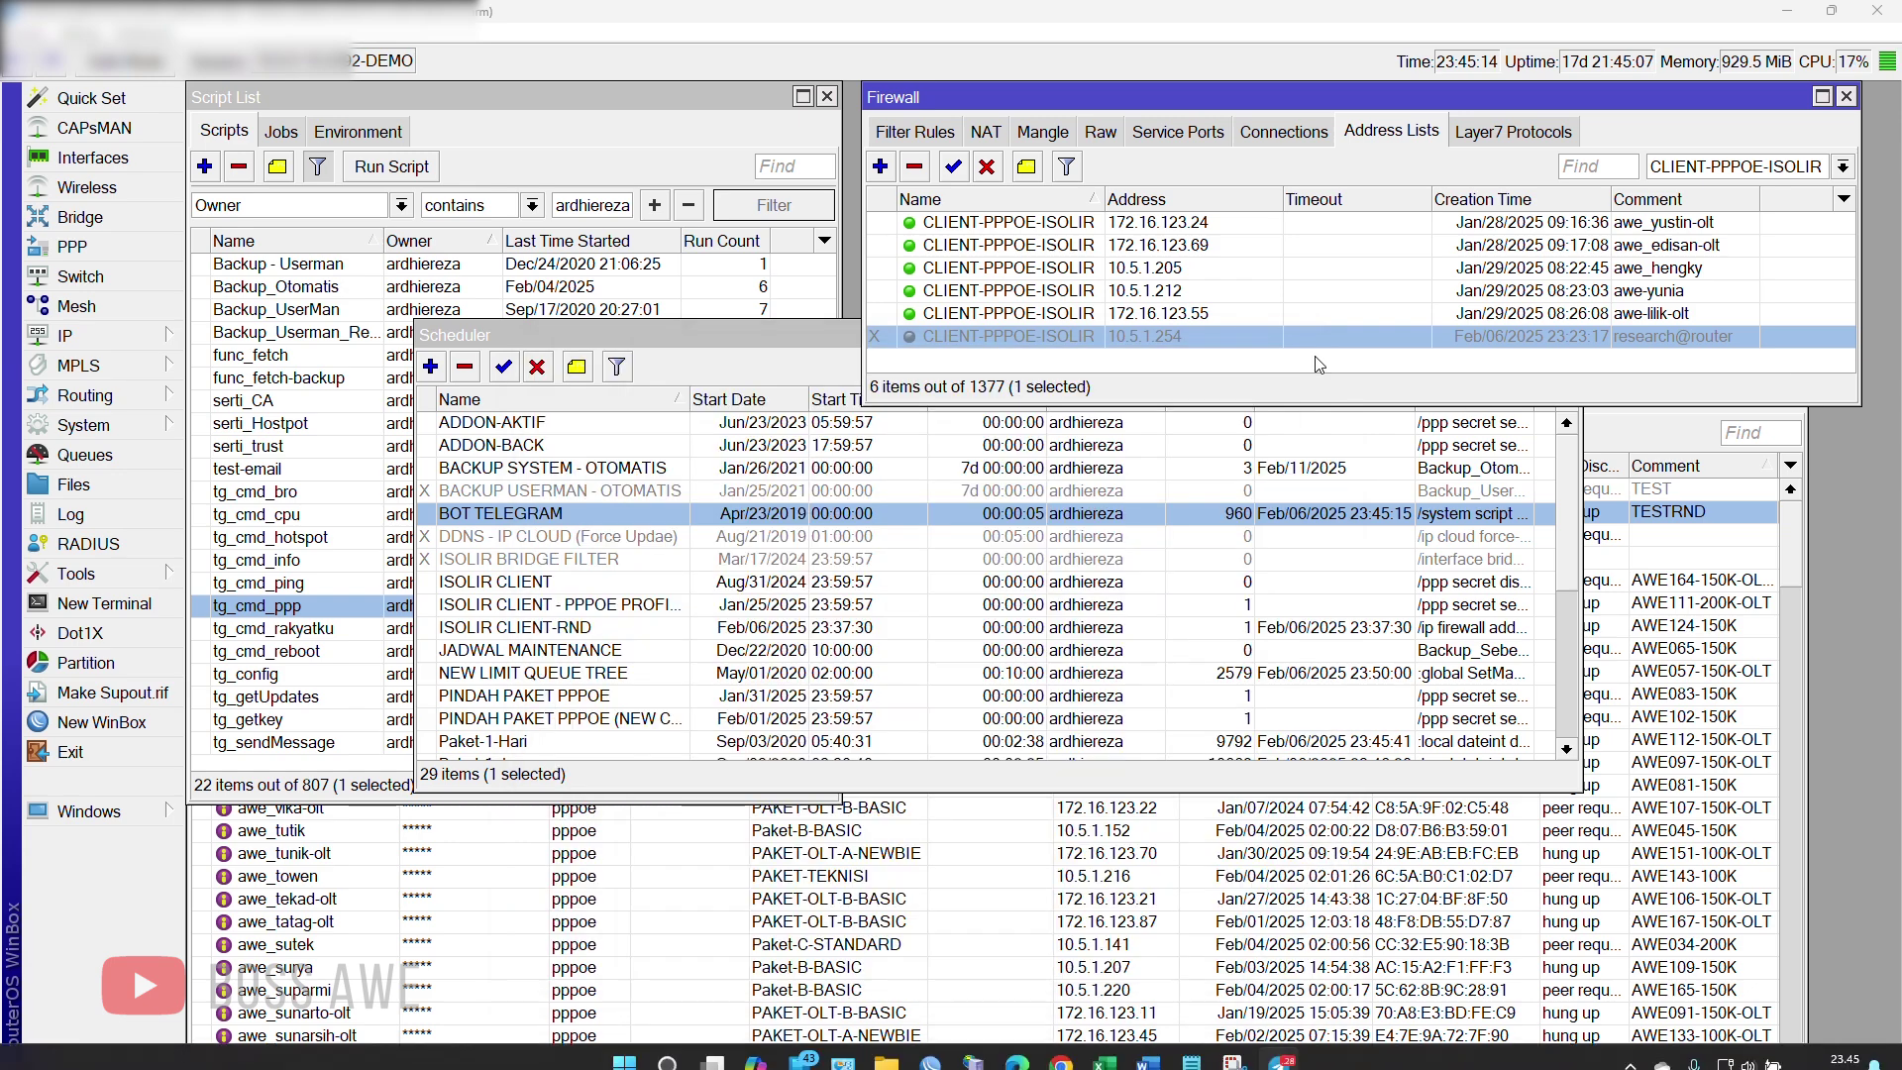
click(637, 338)
click(1567, 337)
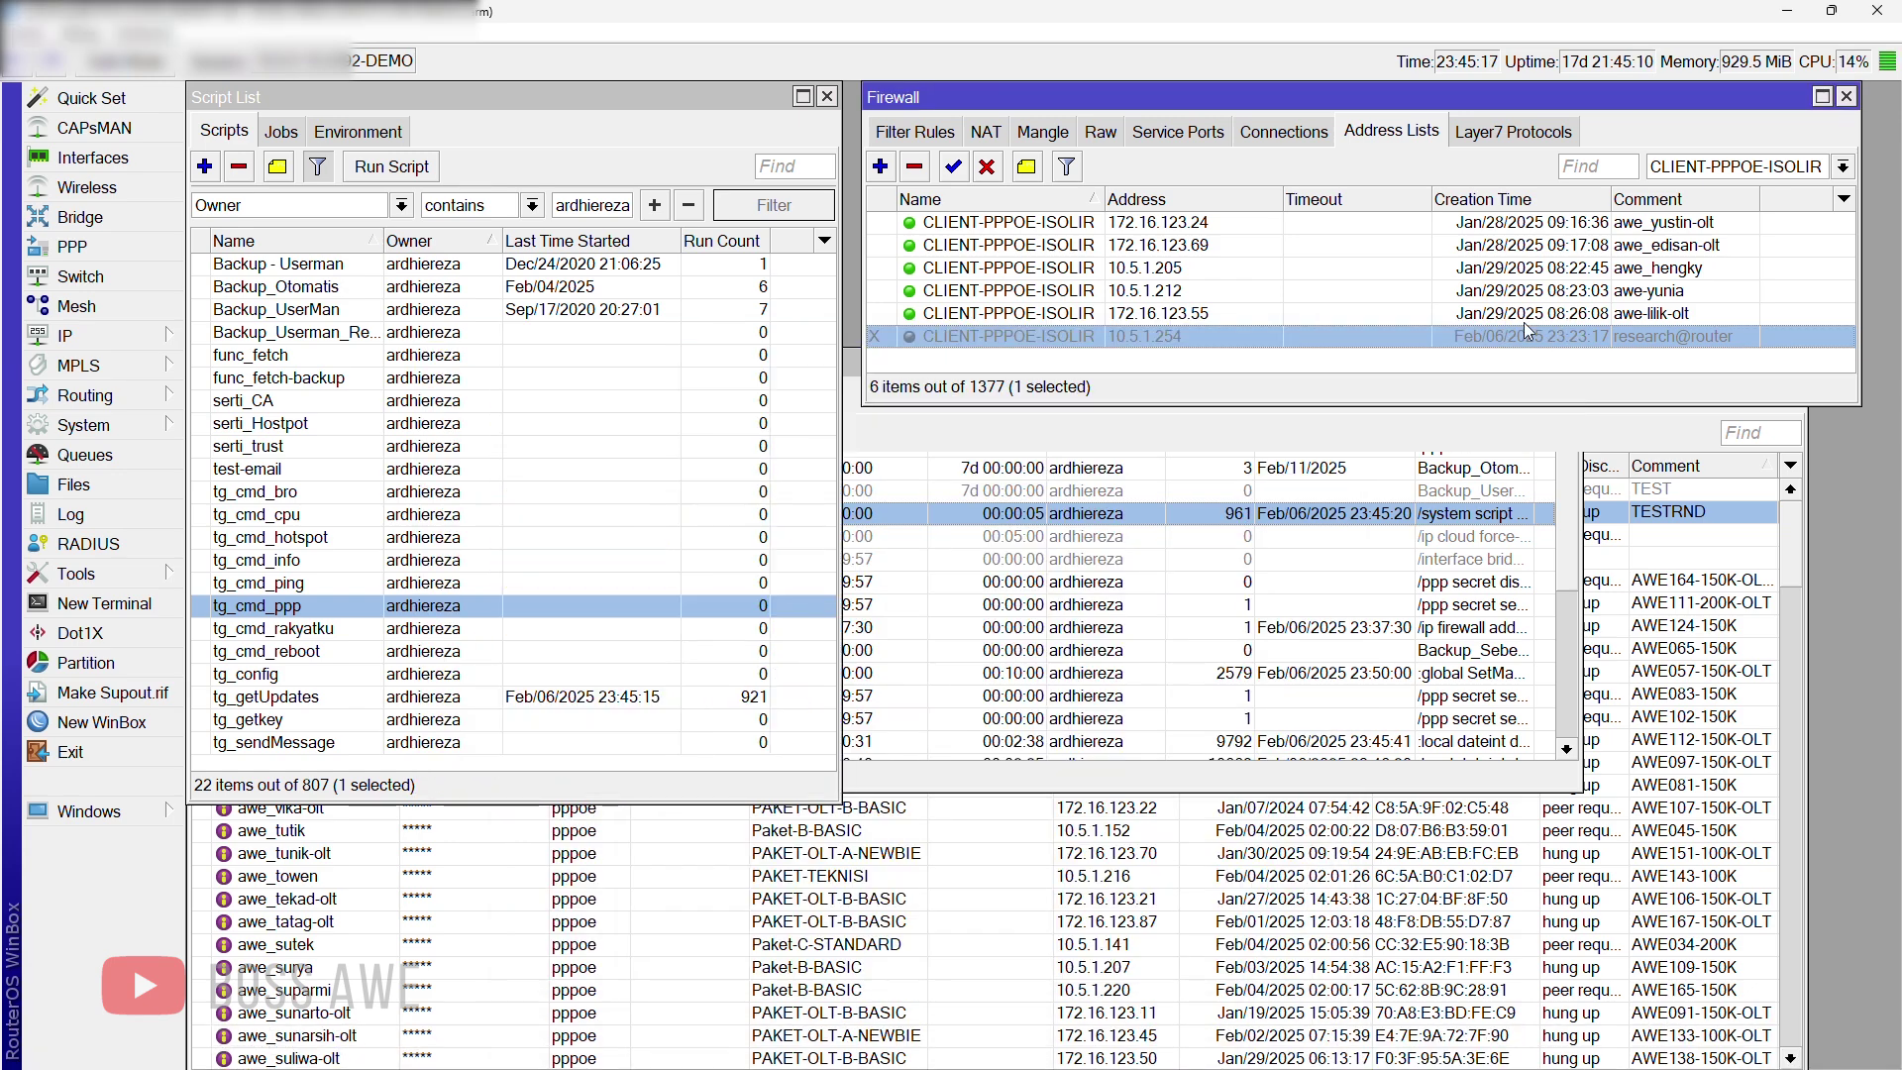
Step: Open IP > Web Proxy and its Access rules, showing the 10.5.1.0/24 deny rule with 81 hits
click(99, 336)
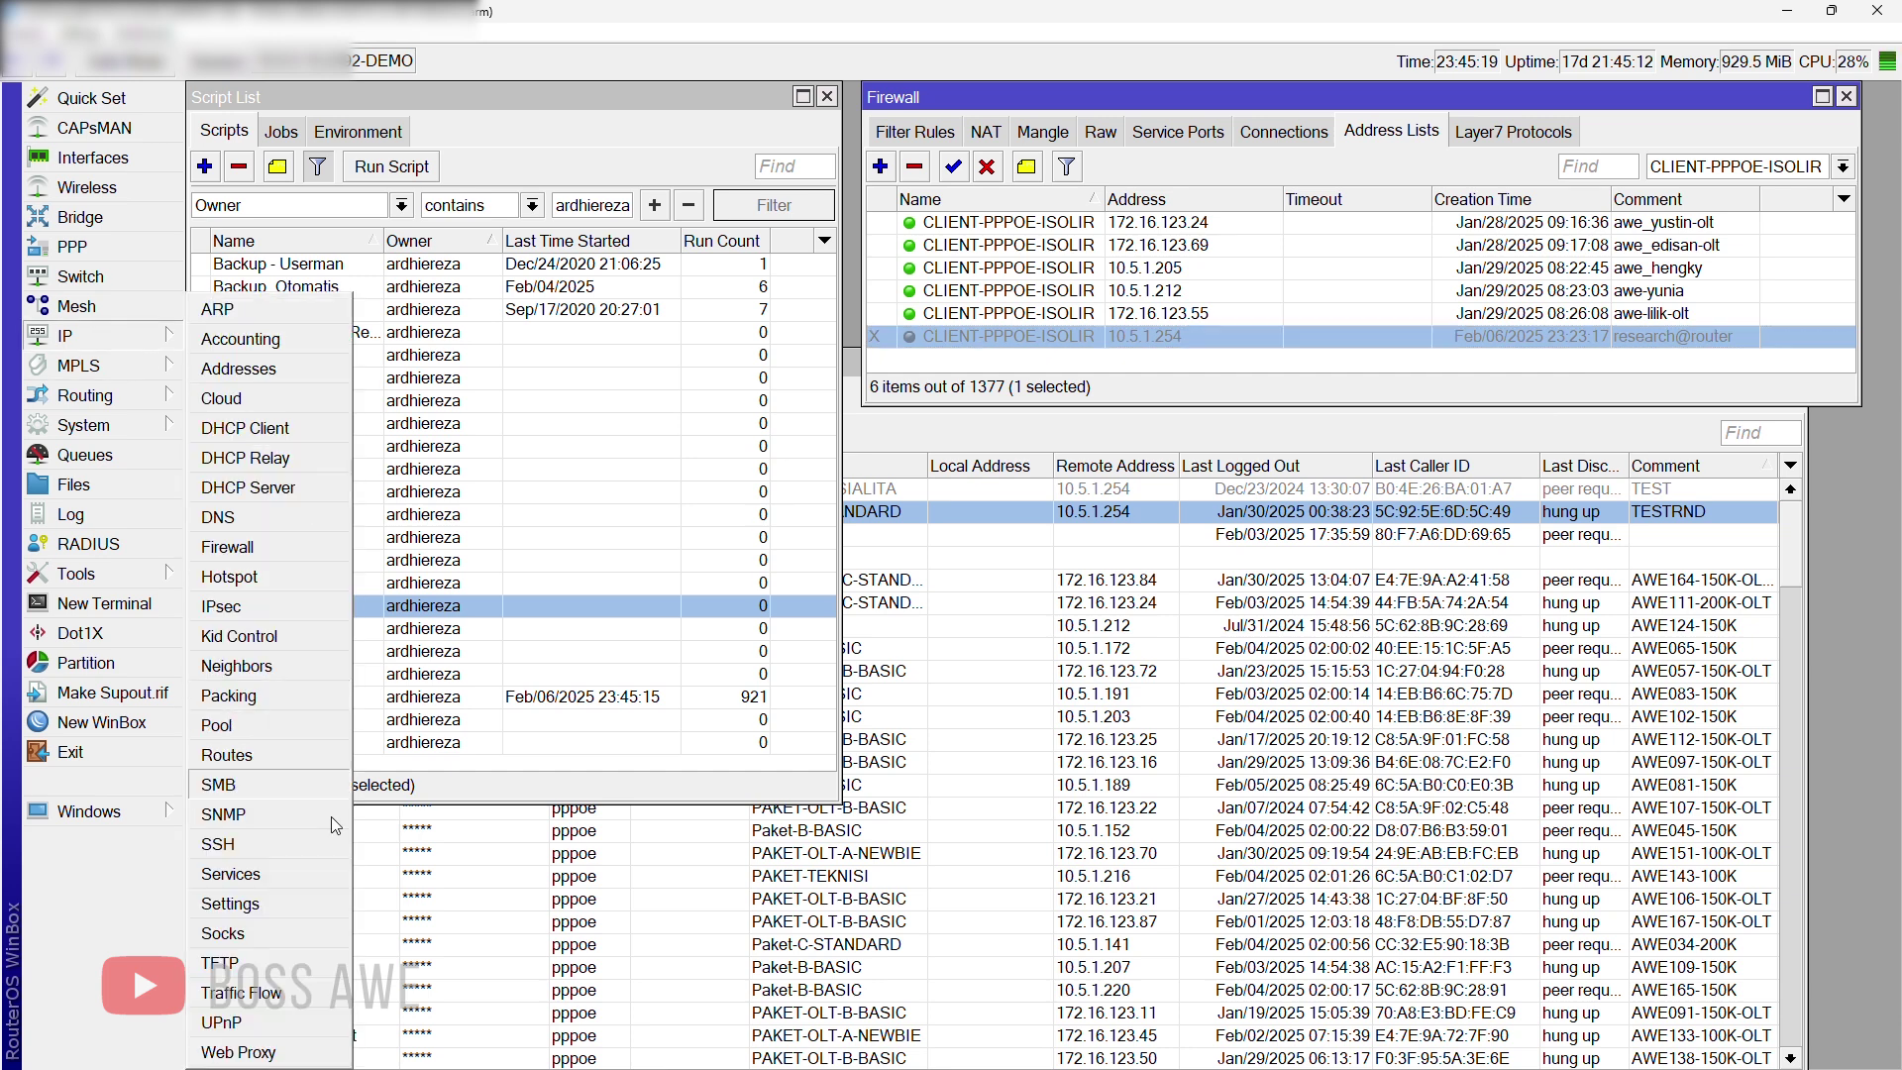
click(287, 1051)
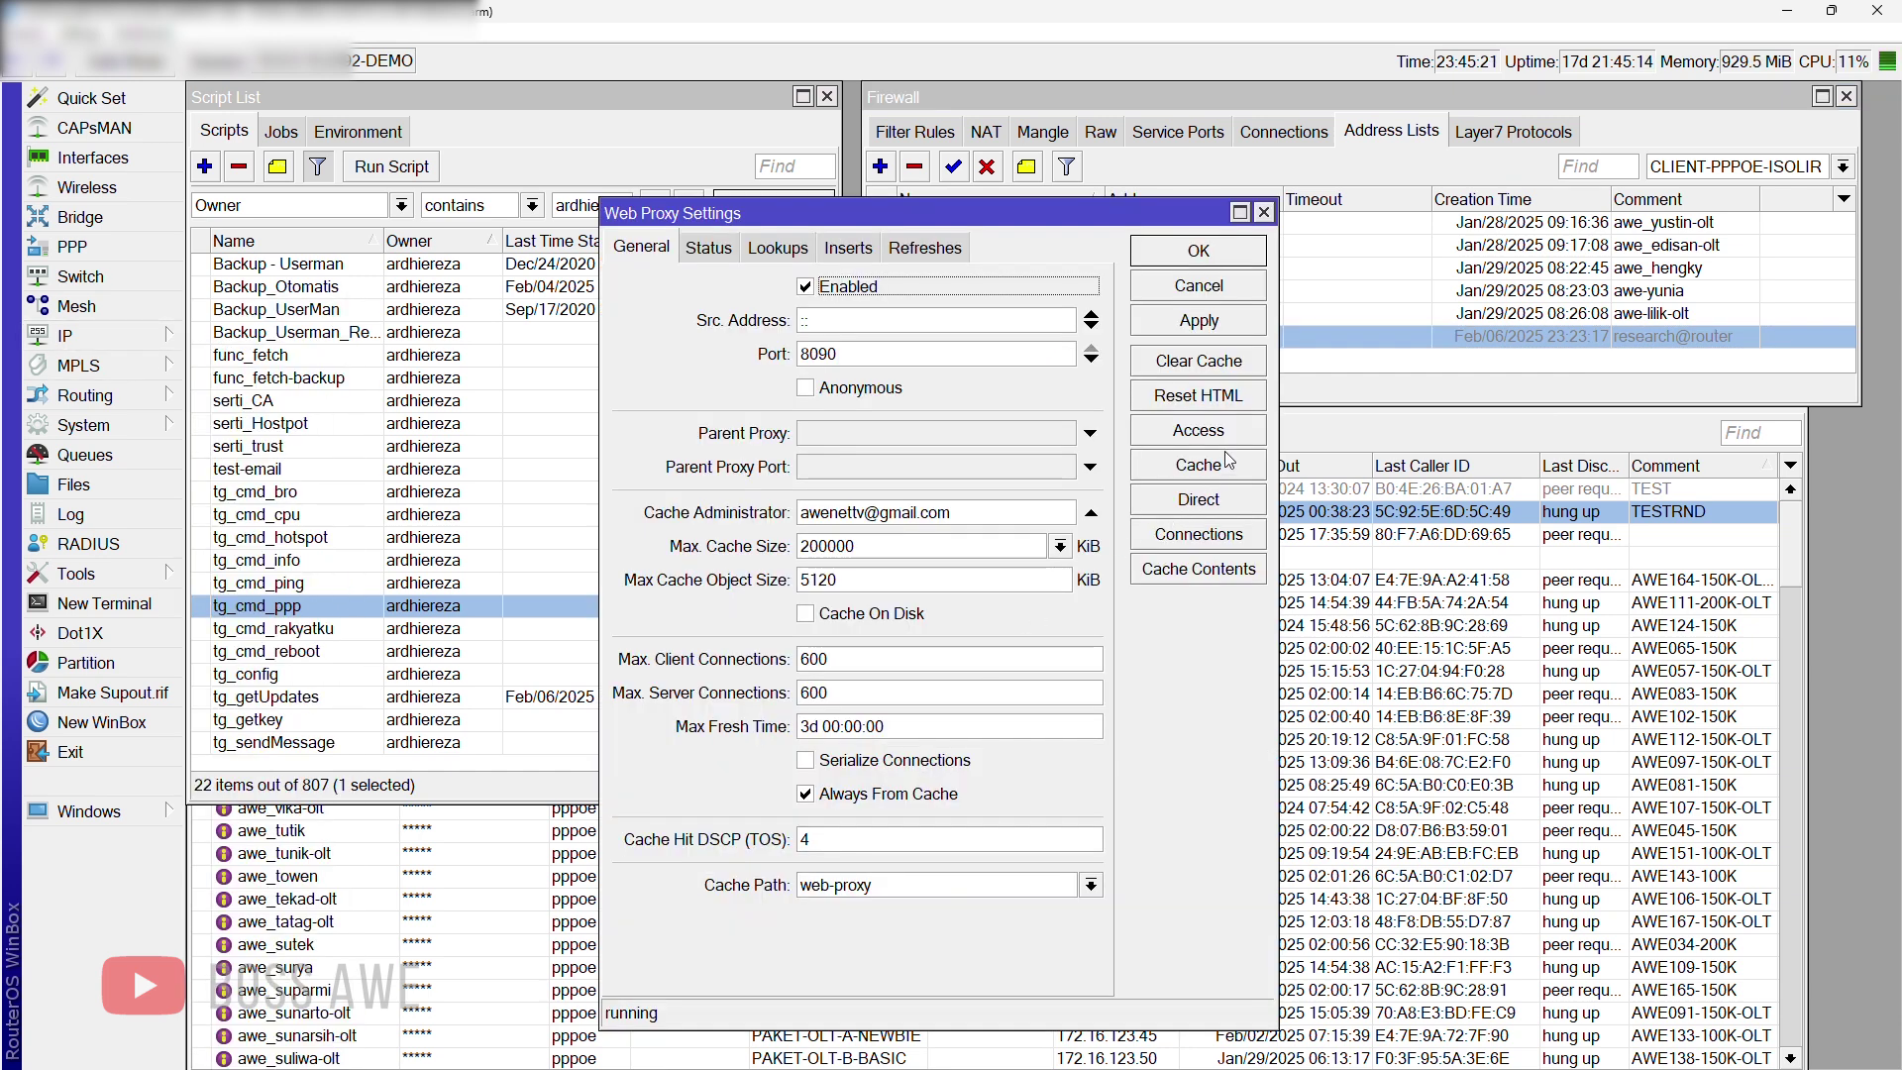
click(1203, 430)
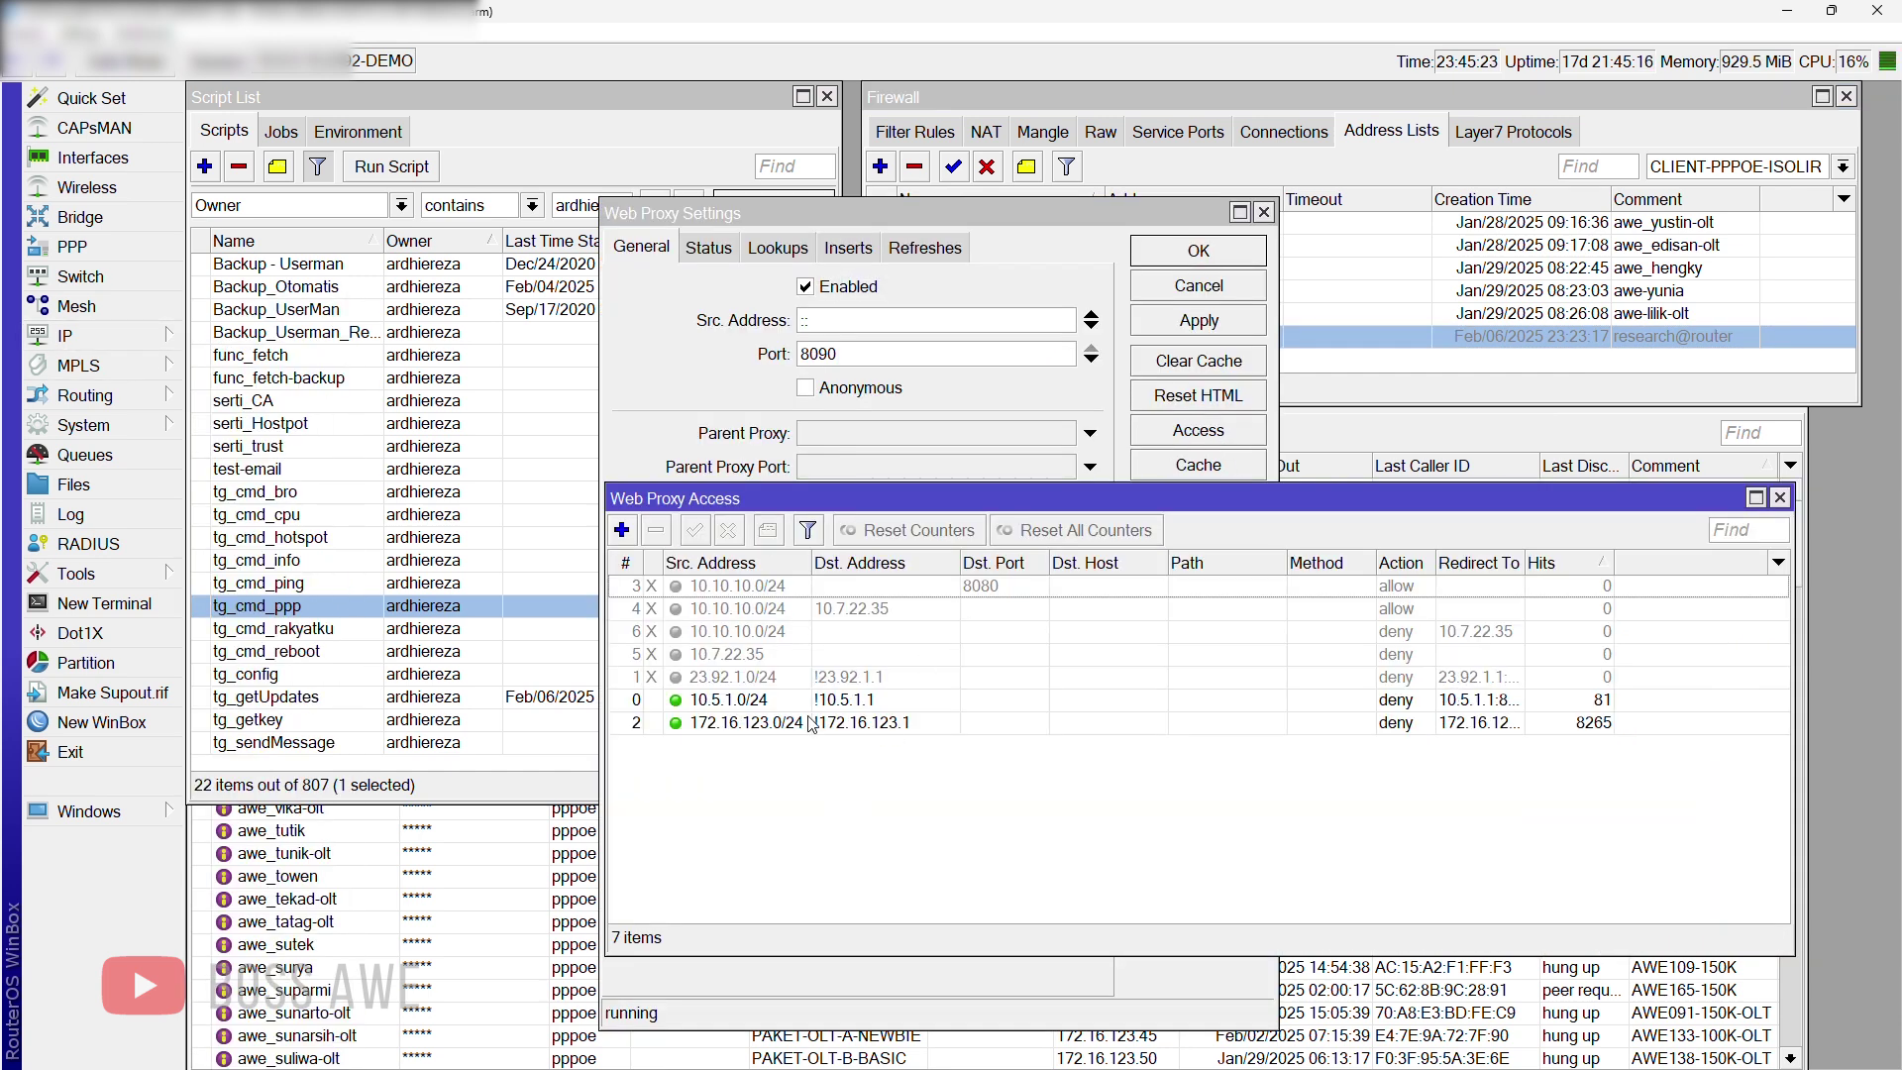
click(1521, 366)
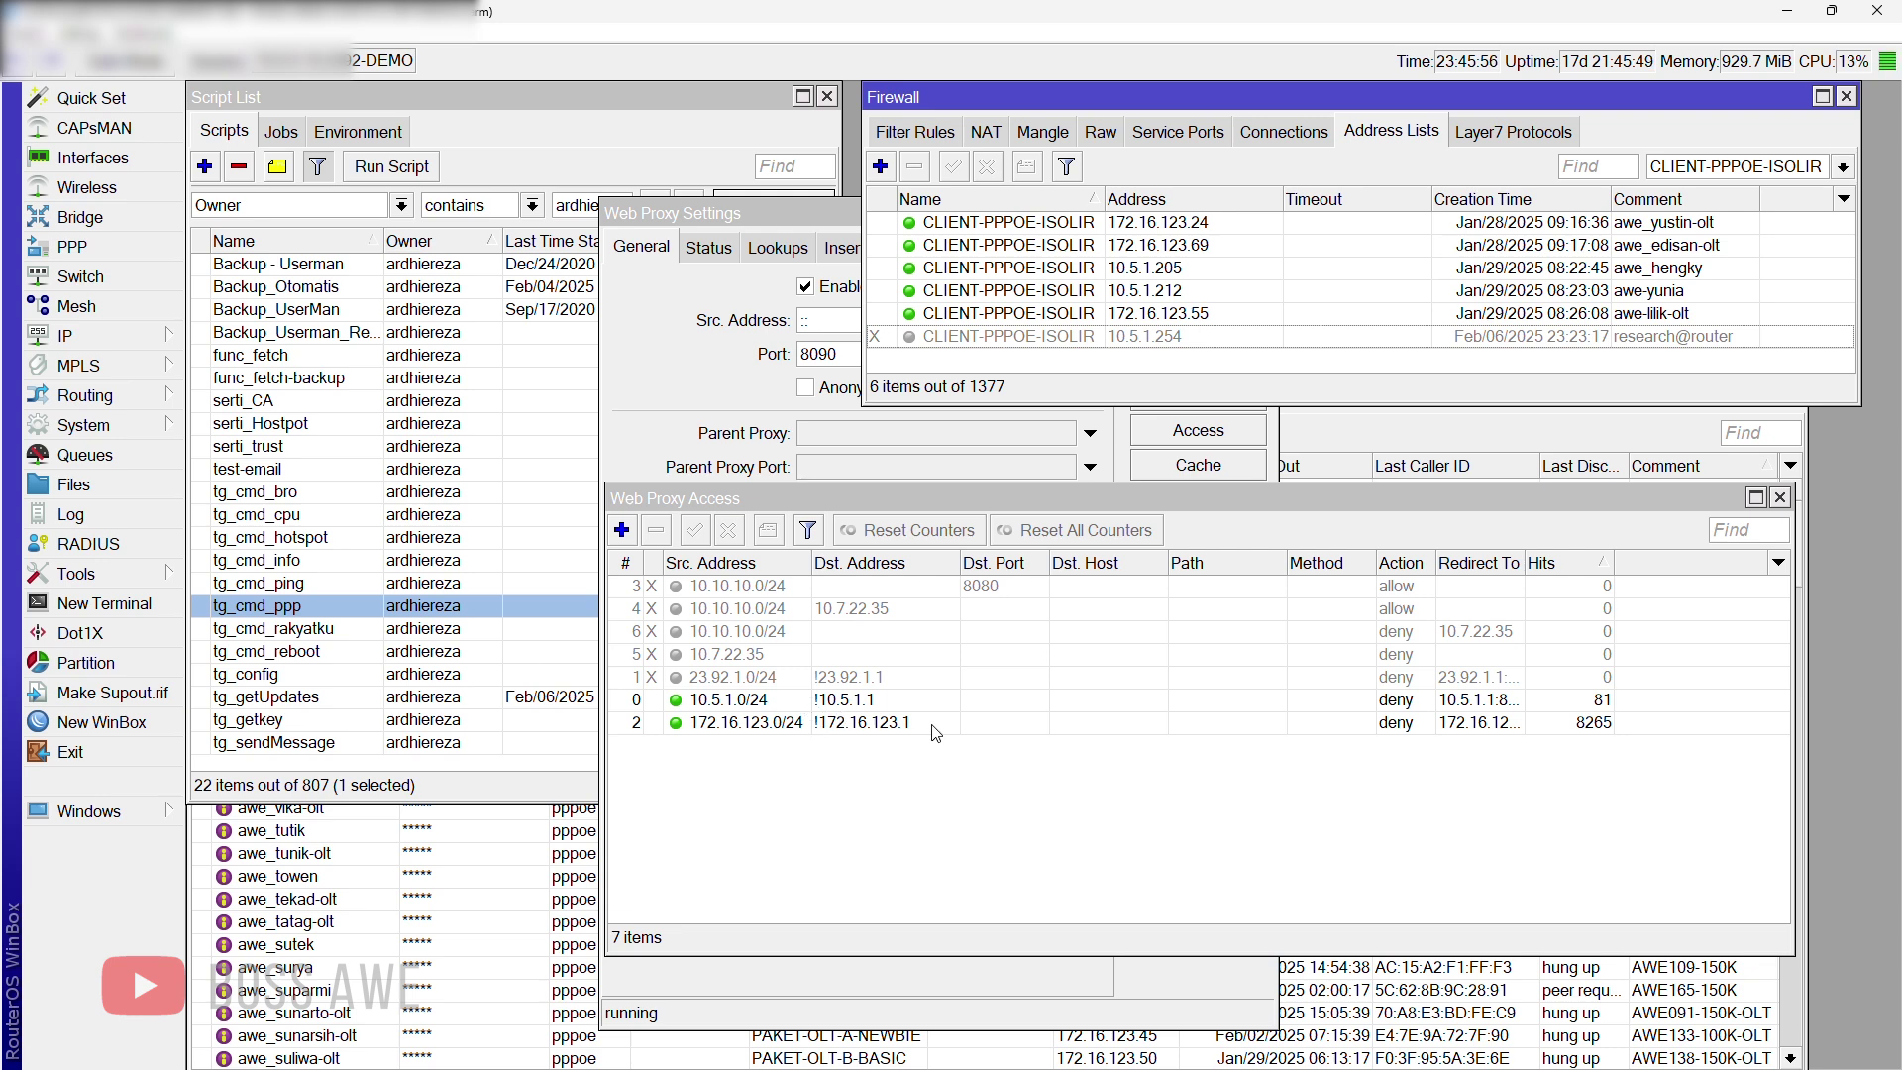
click(943, 788)
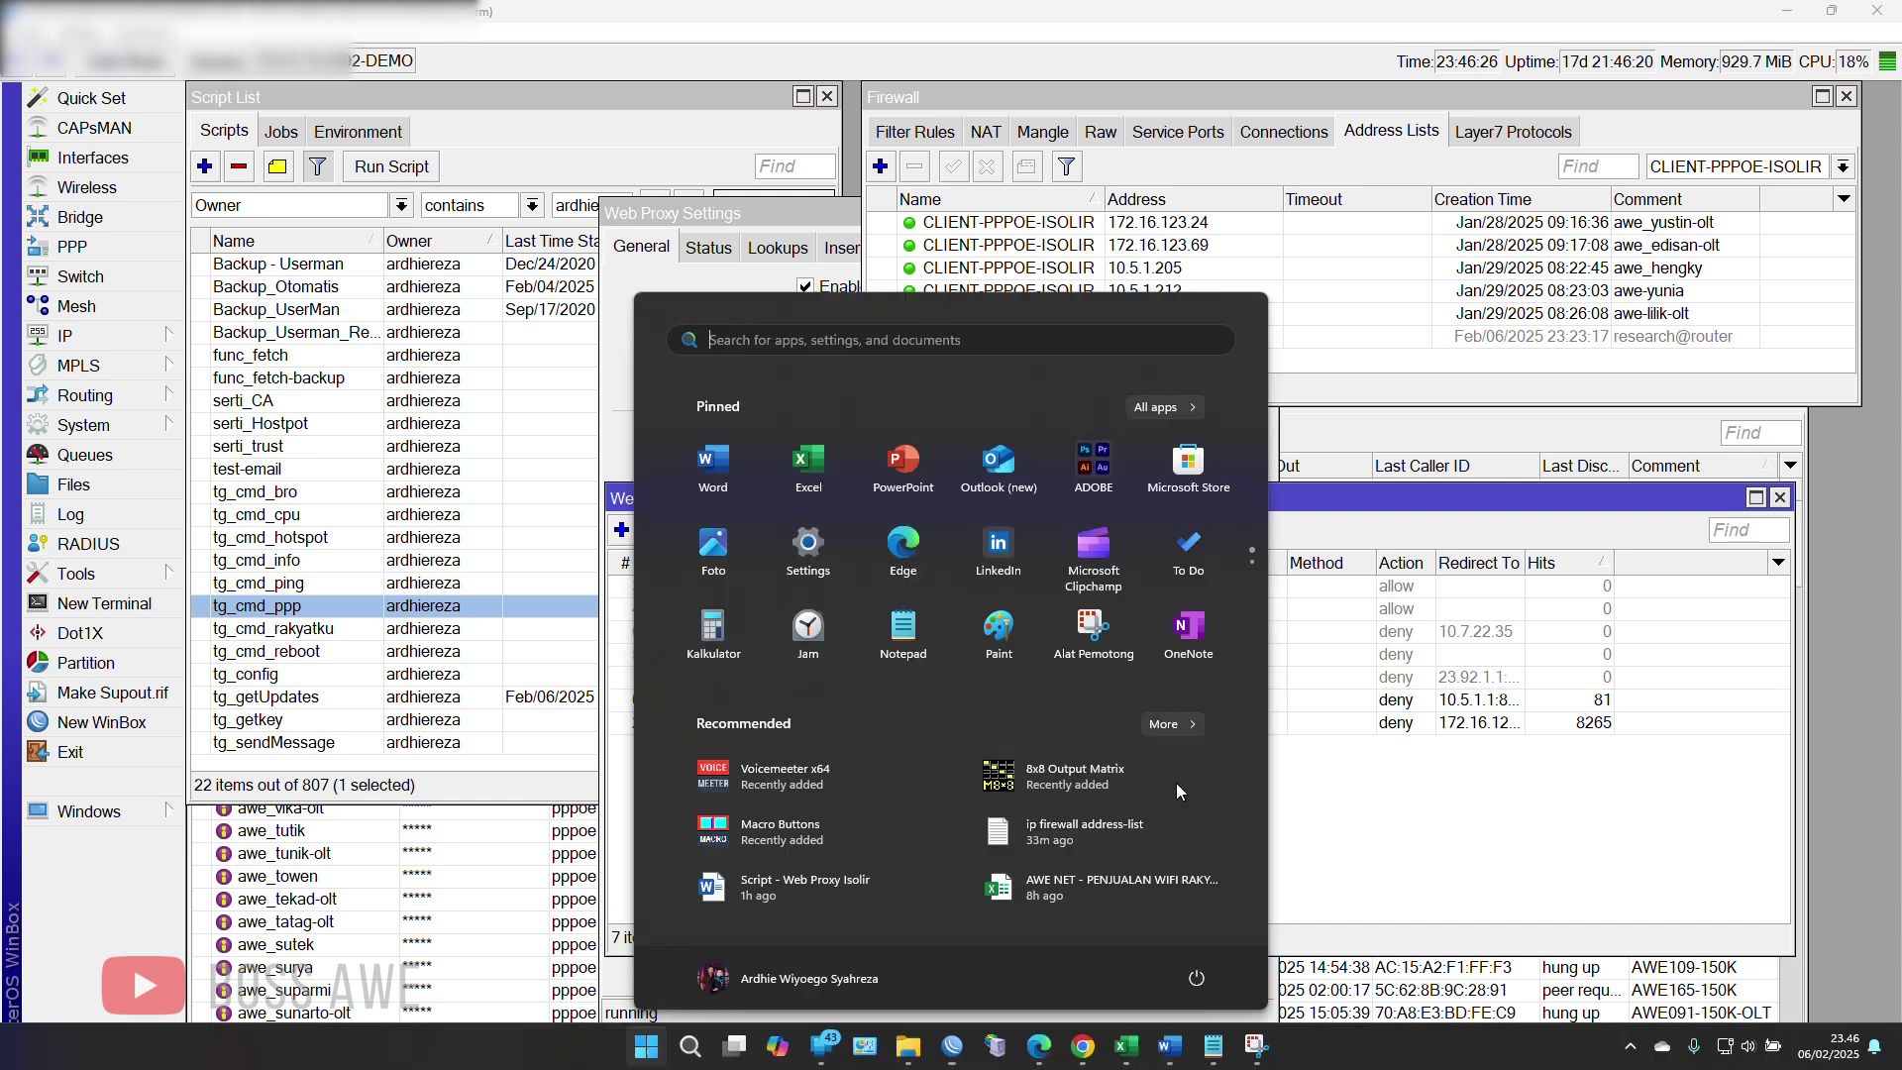
Step: In a new Chrome tab, load the router's 192.168 address to reach the WebFig login
key(super)
click(1082, 1045)
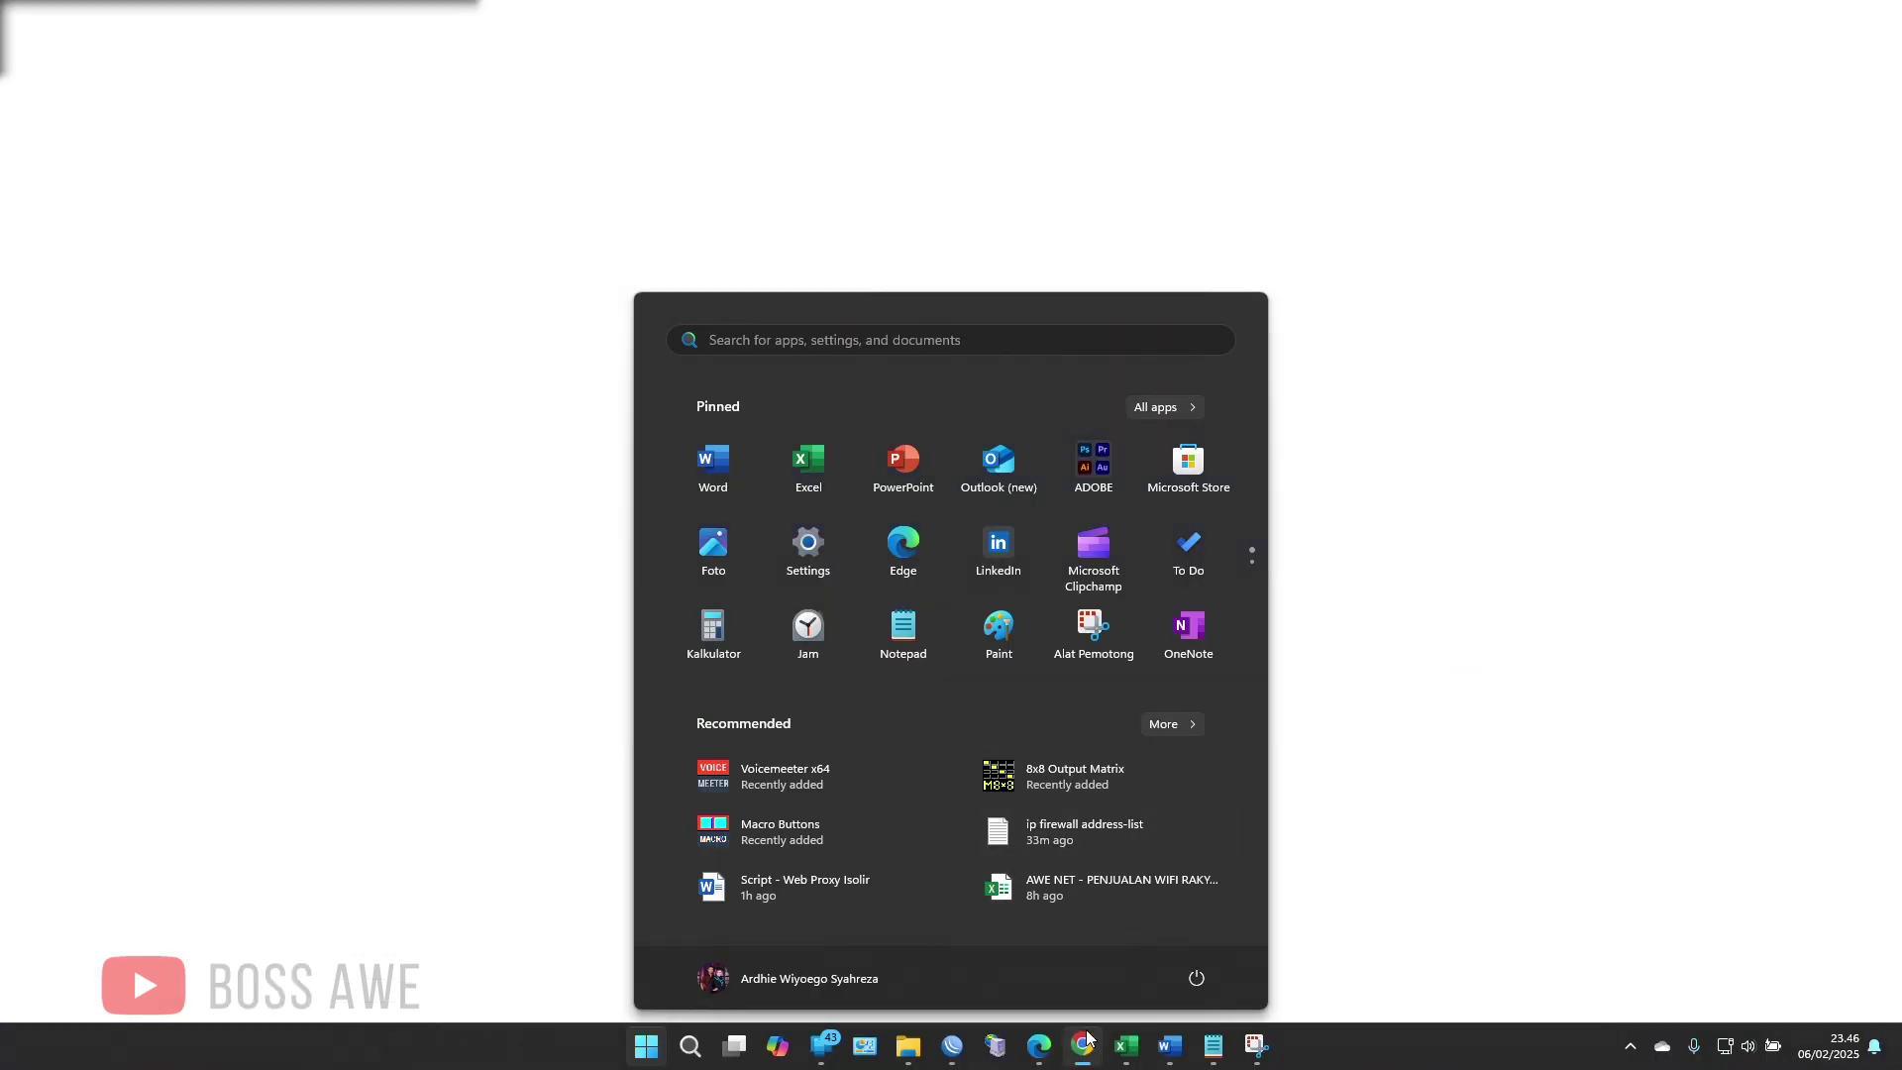
click(760, 20)
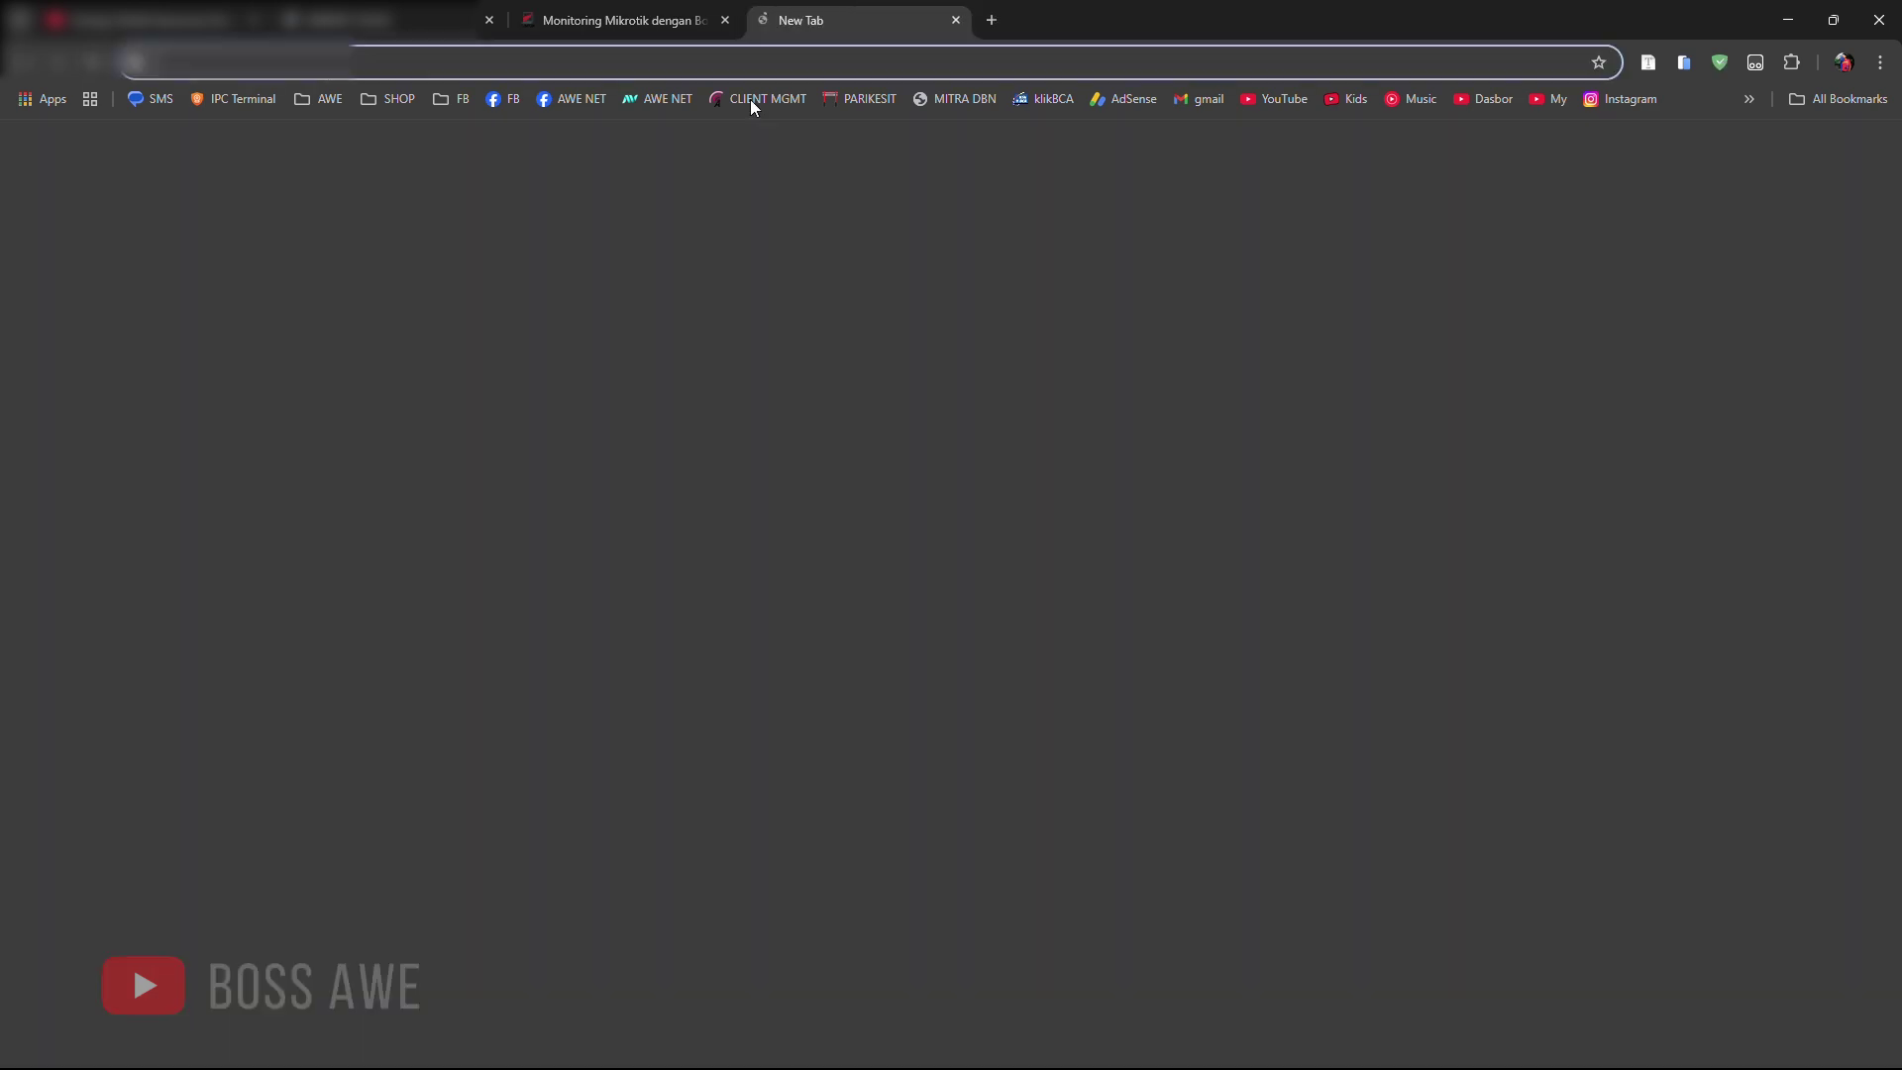
click(745, 66)
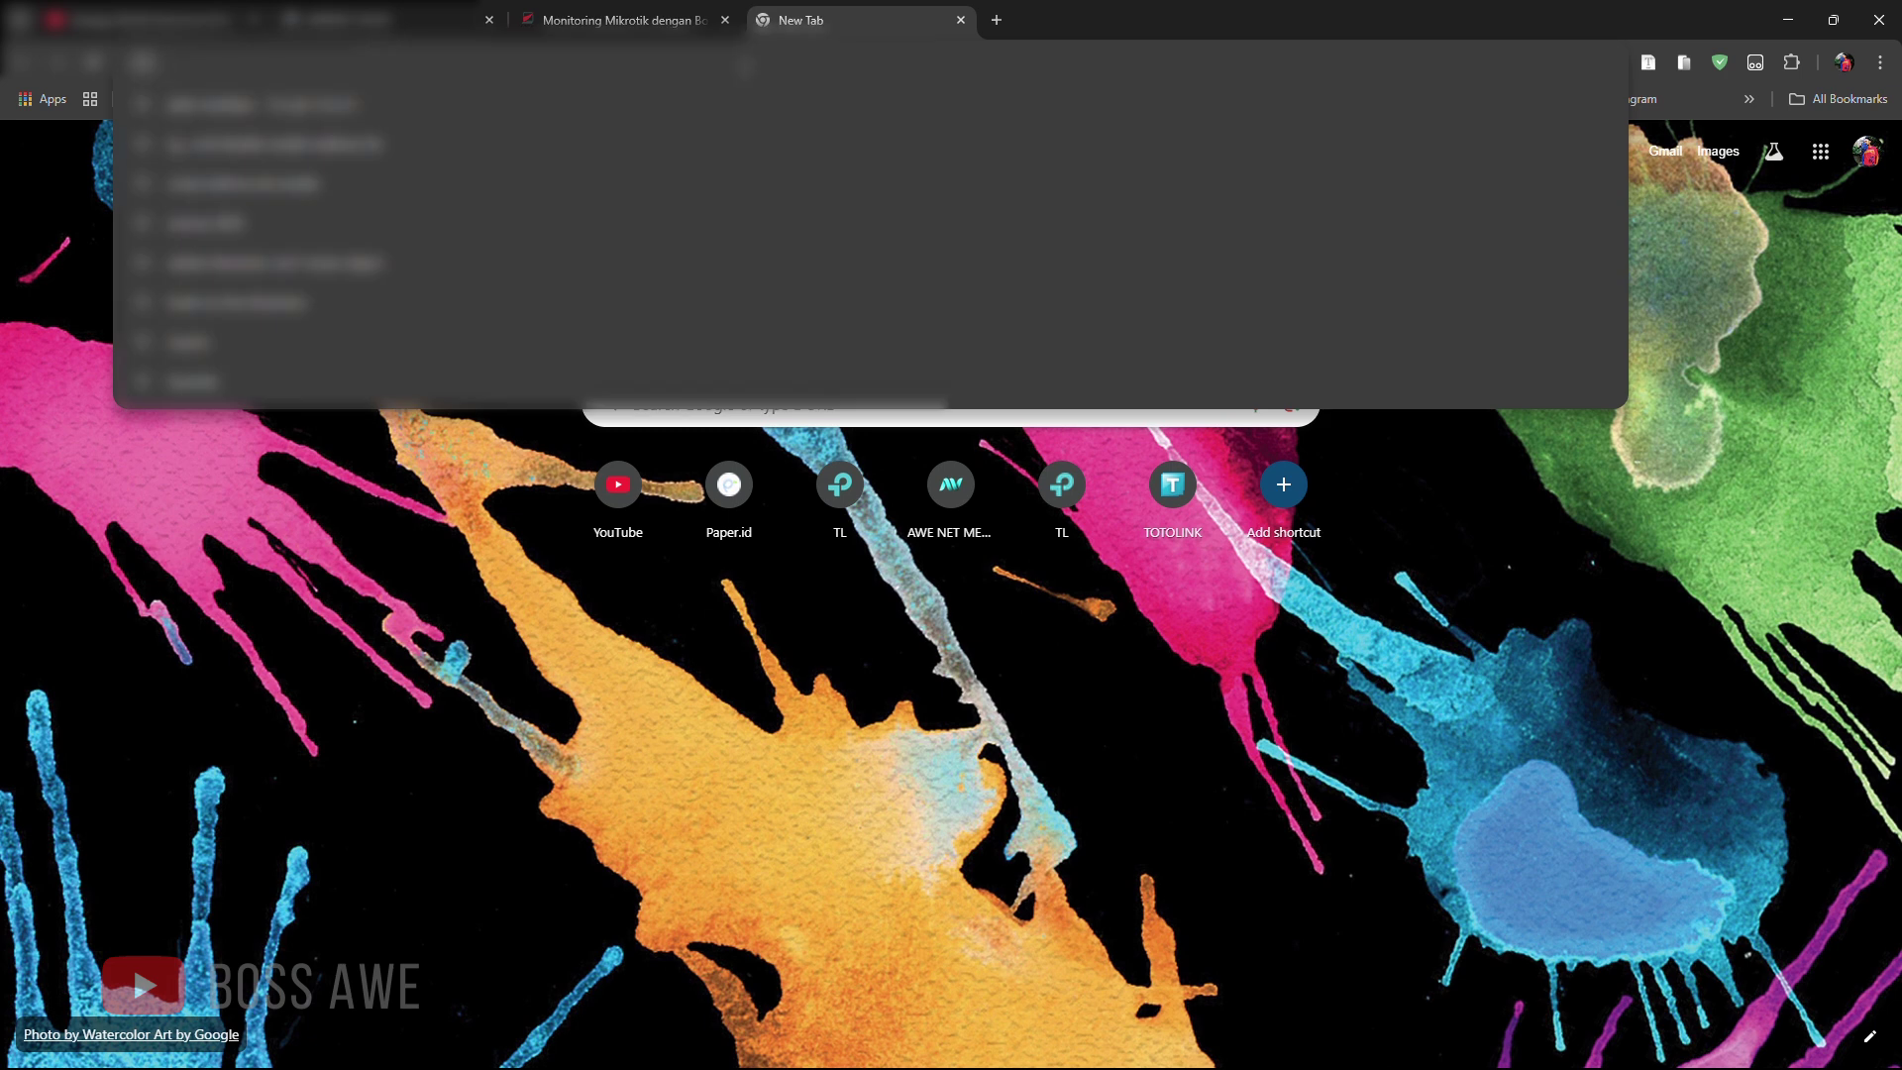
text(192.16)
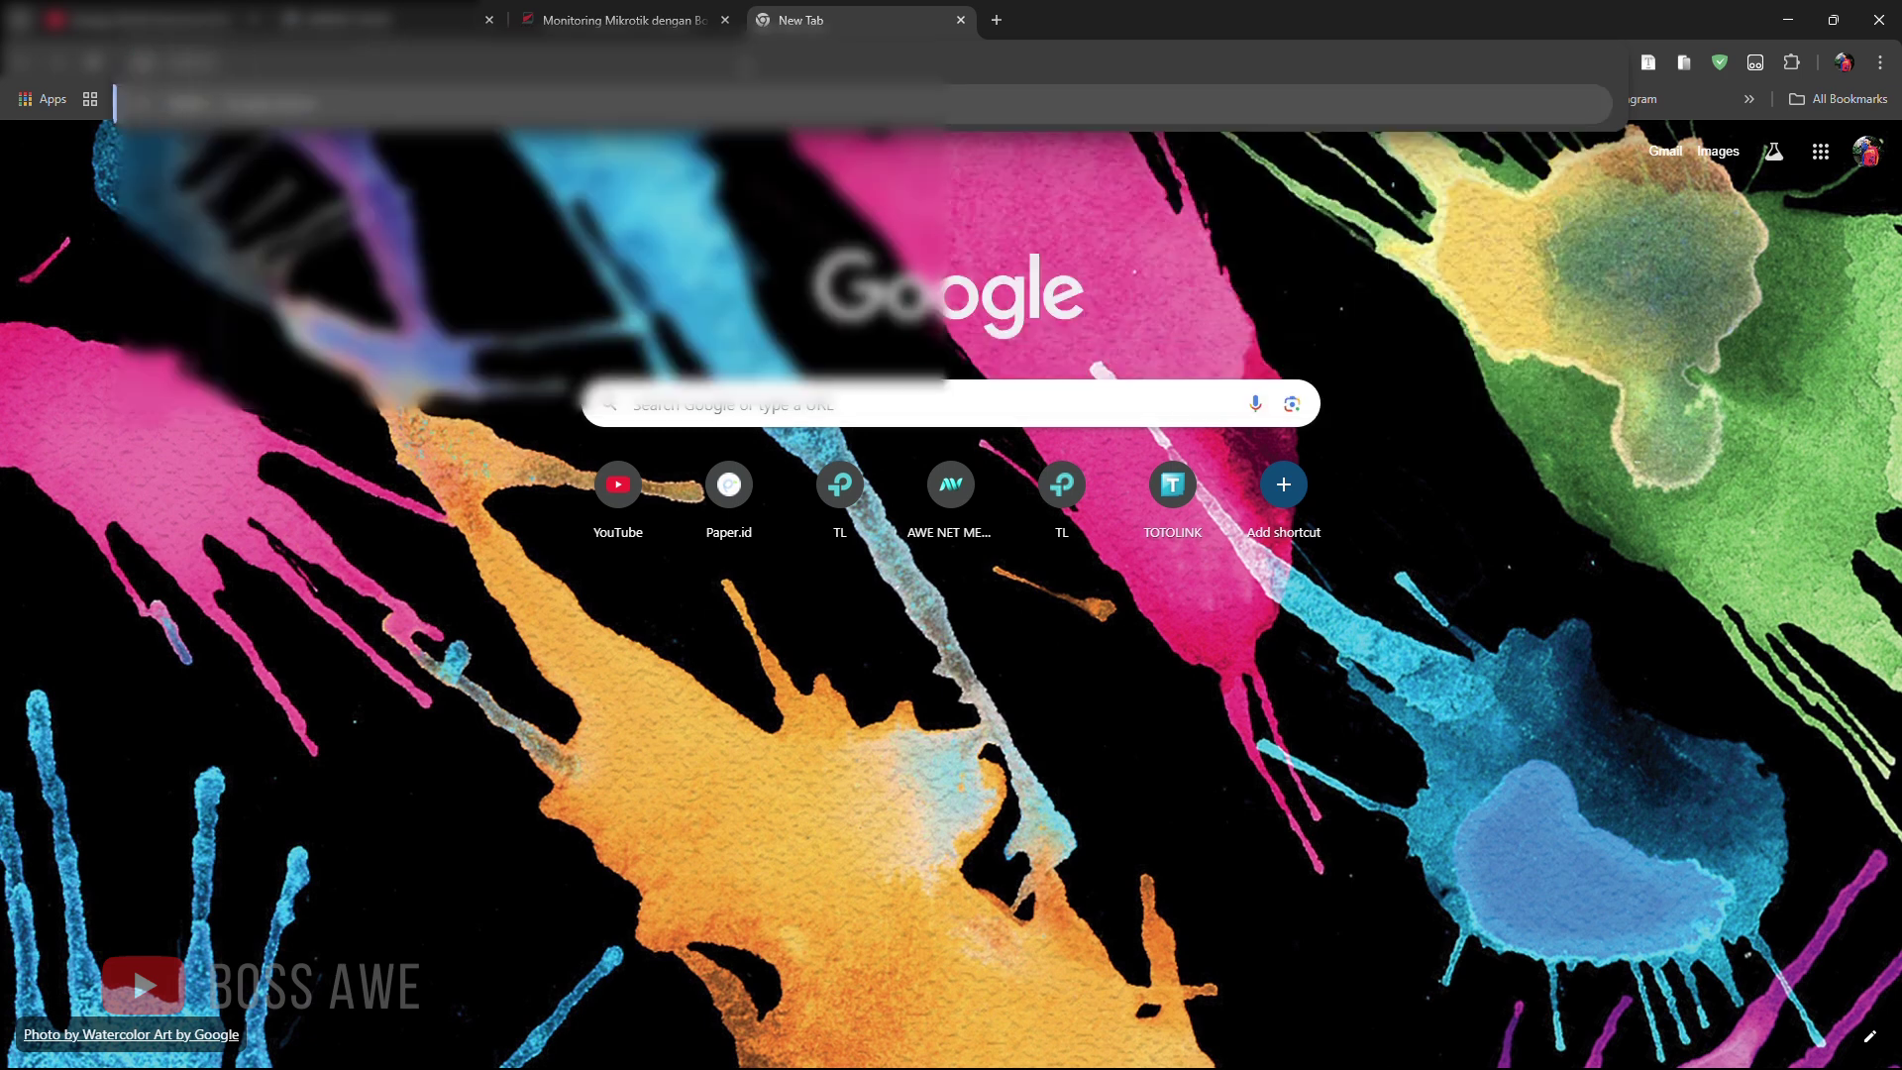
key(BackSpace)
text(68)
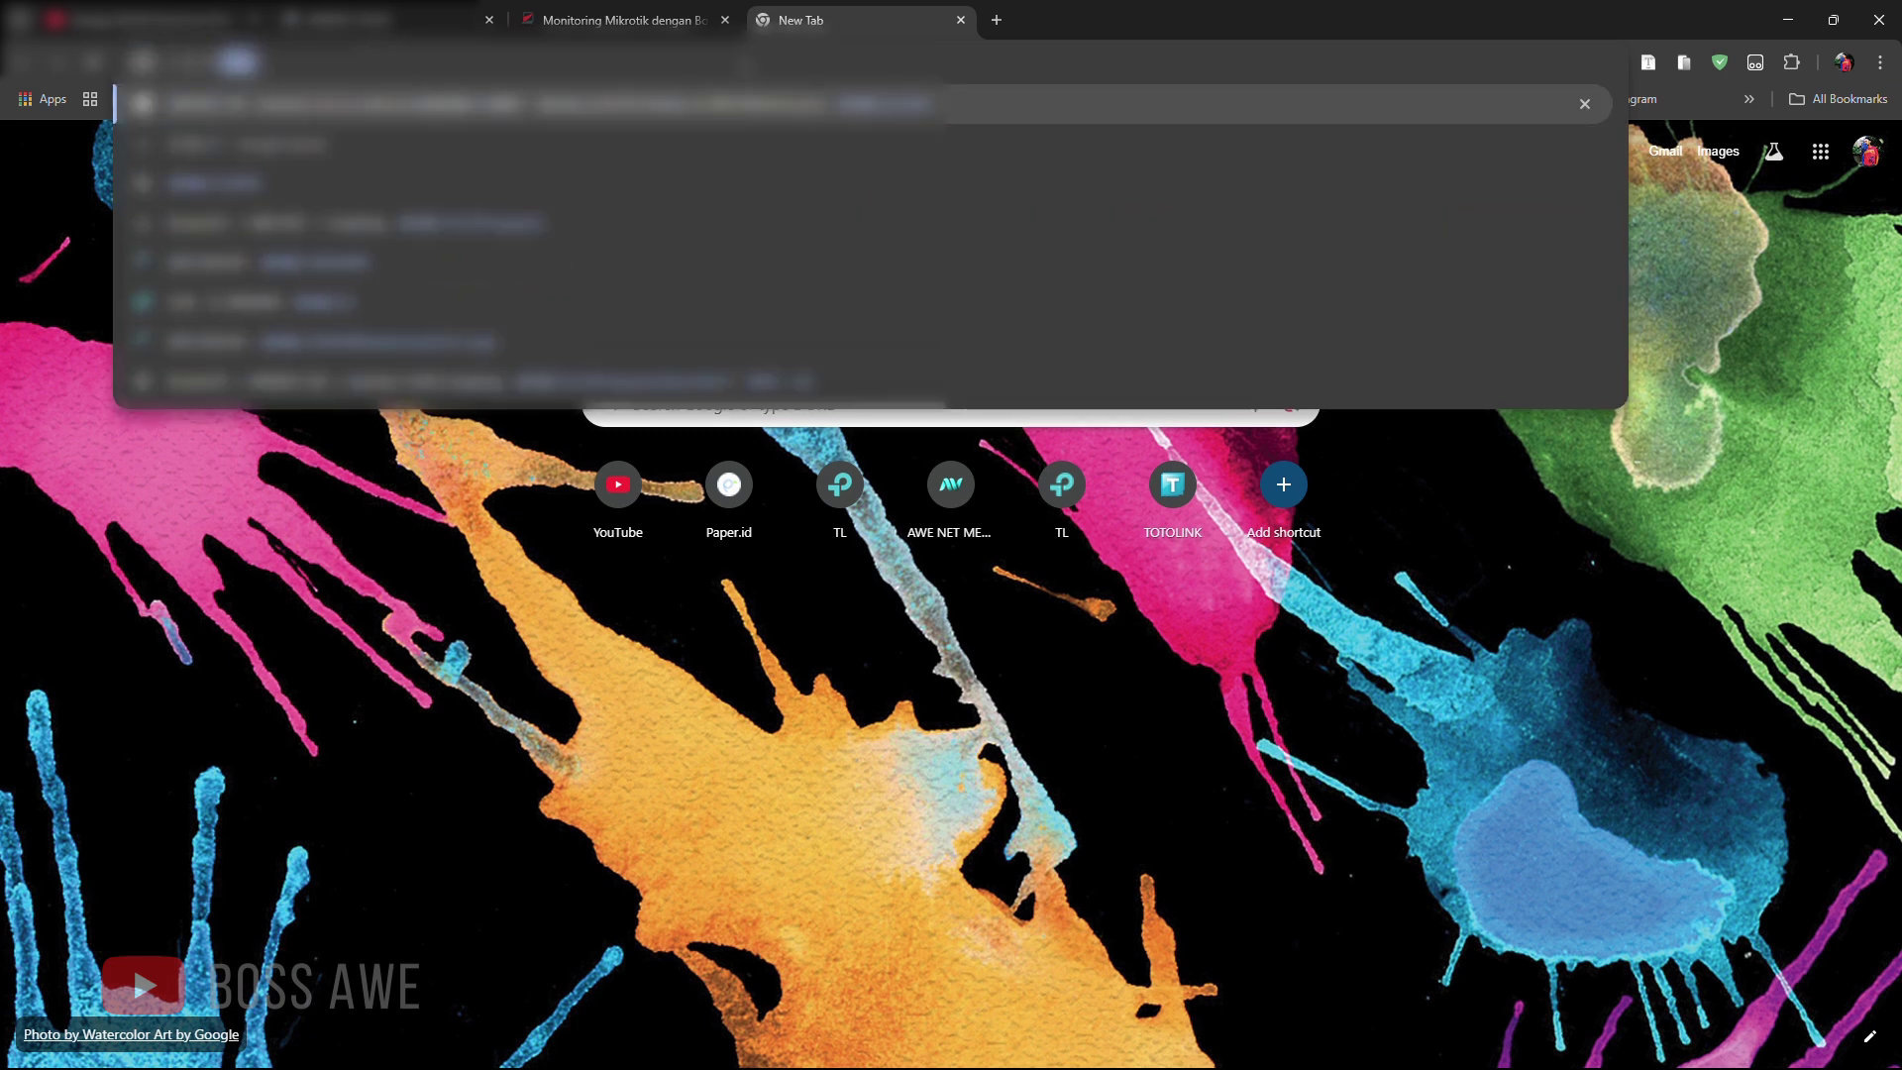
key(Return)
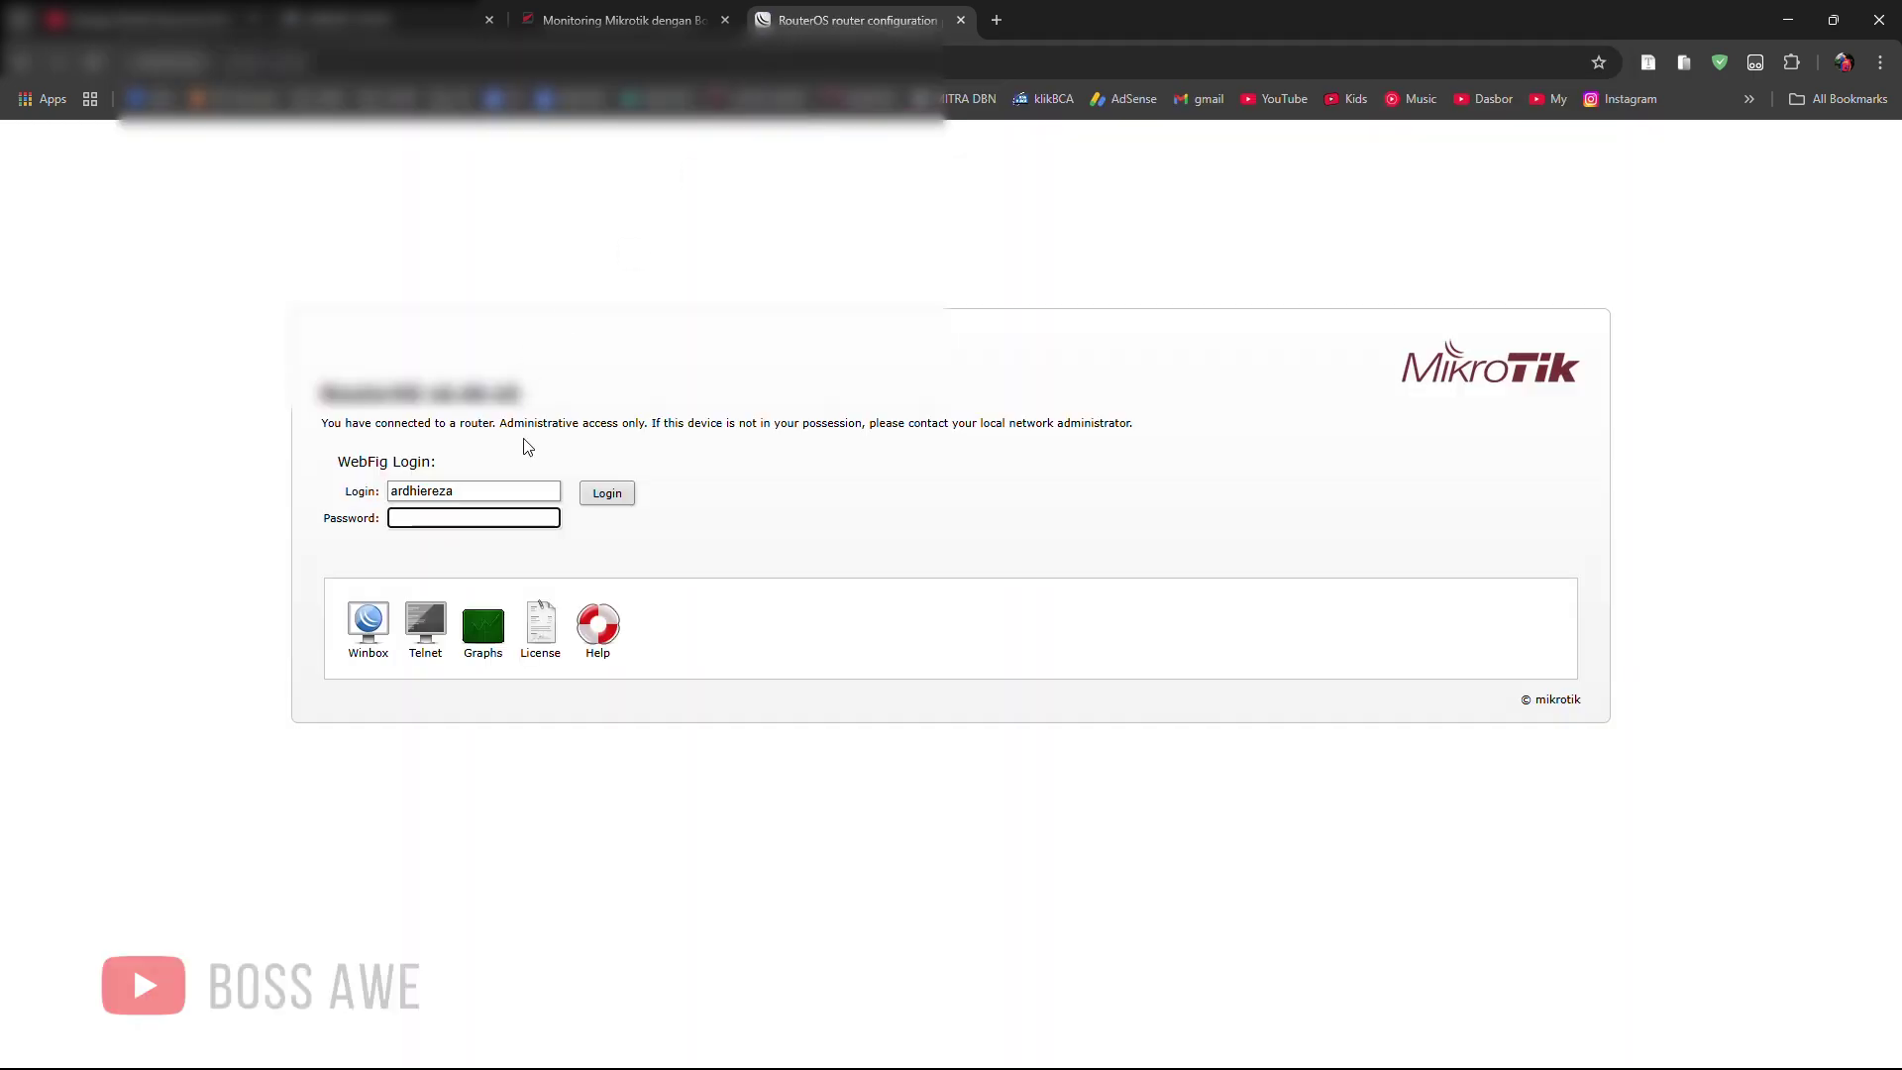
Step: Log in to WebFig with the password, open PPP > Secrets and select the whole secrets table
text(*)
key(Return)
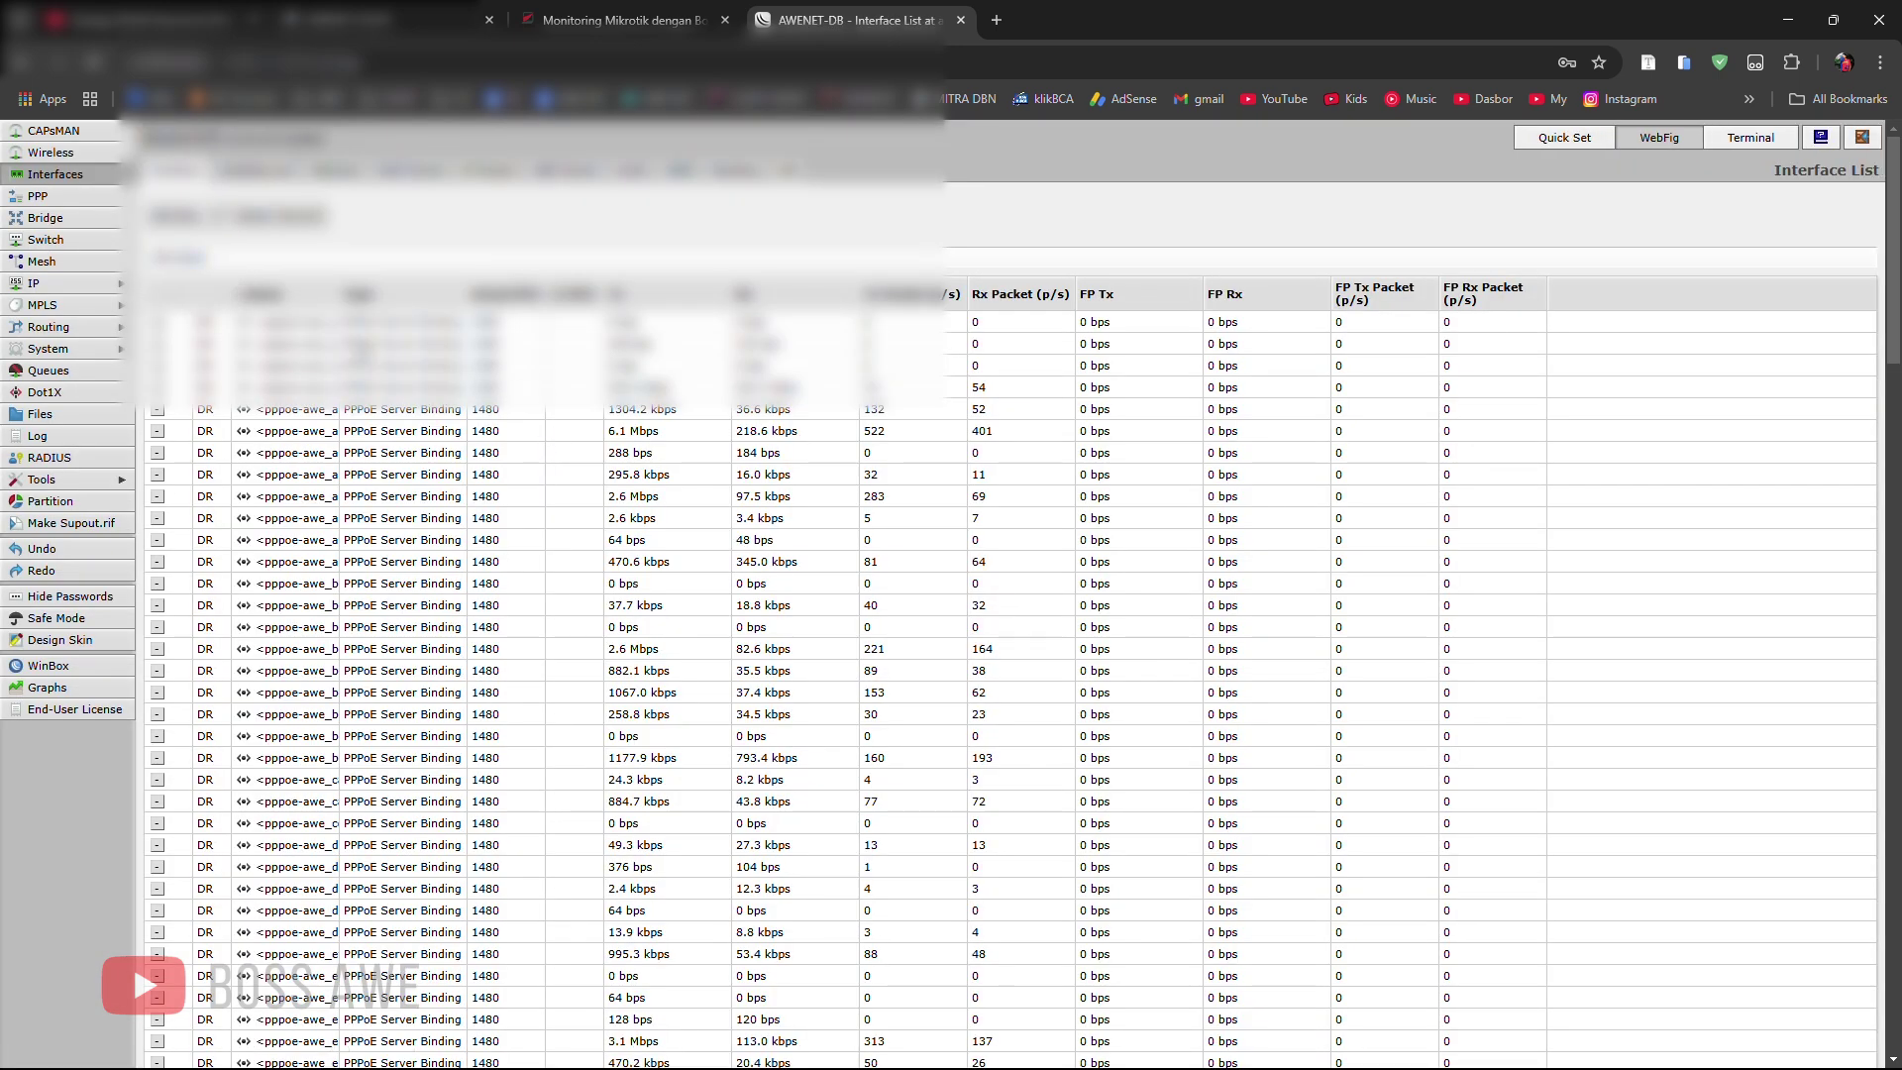
click(59, 196)
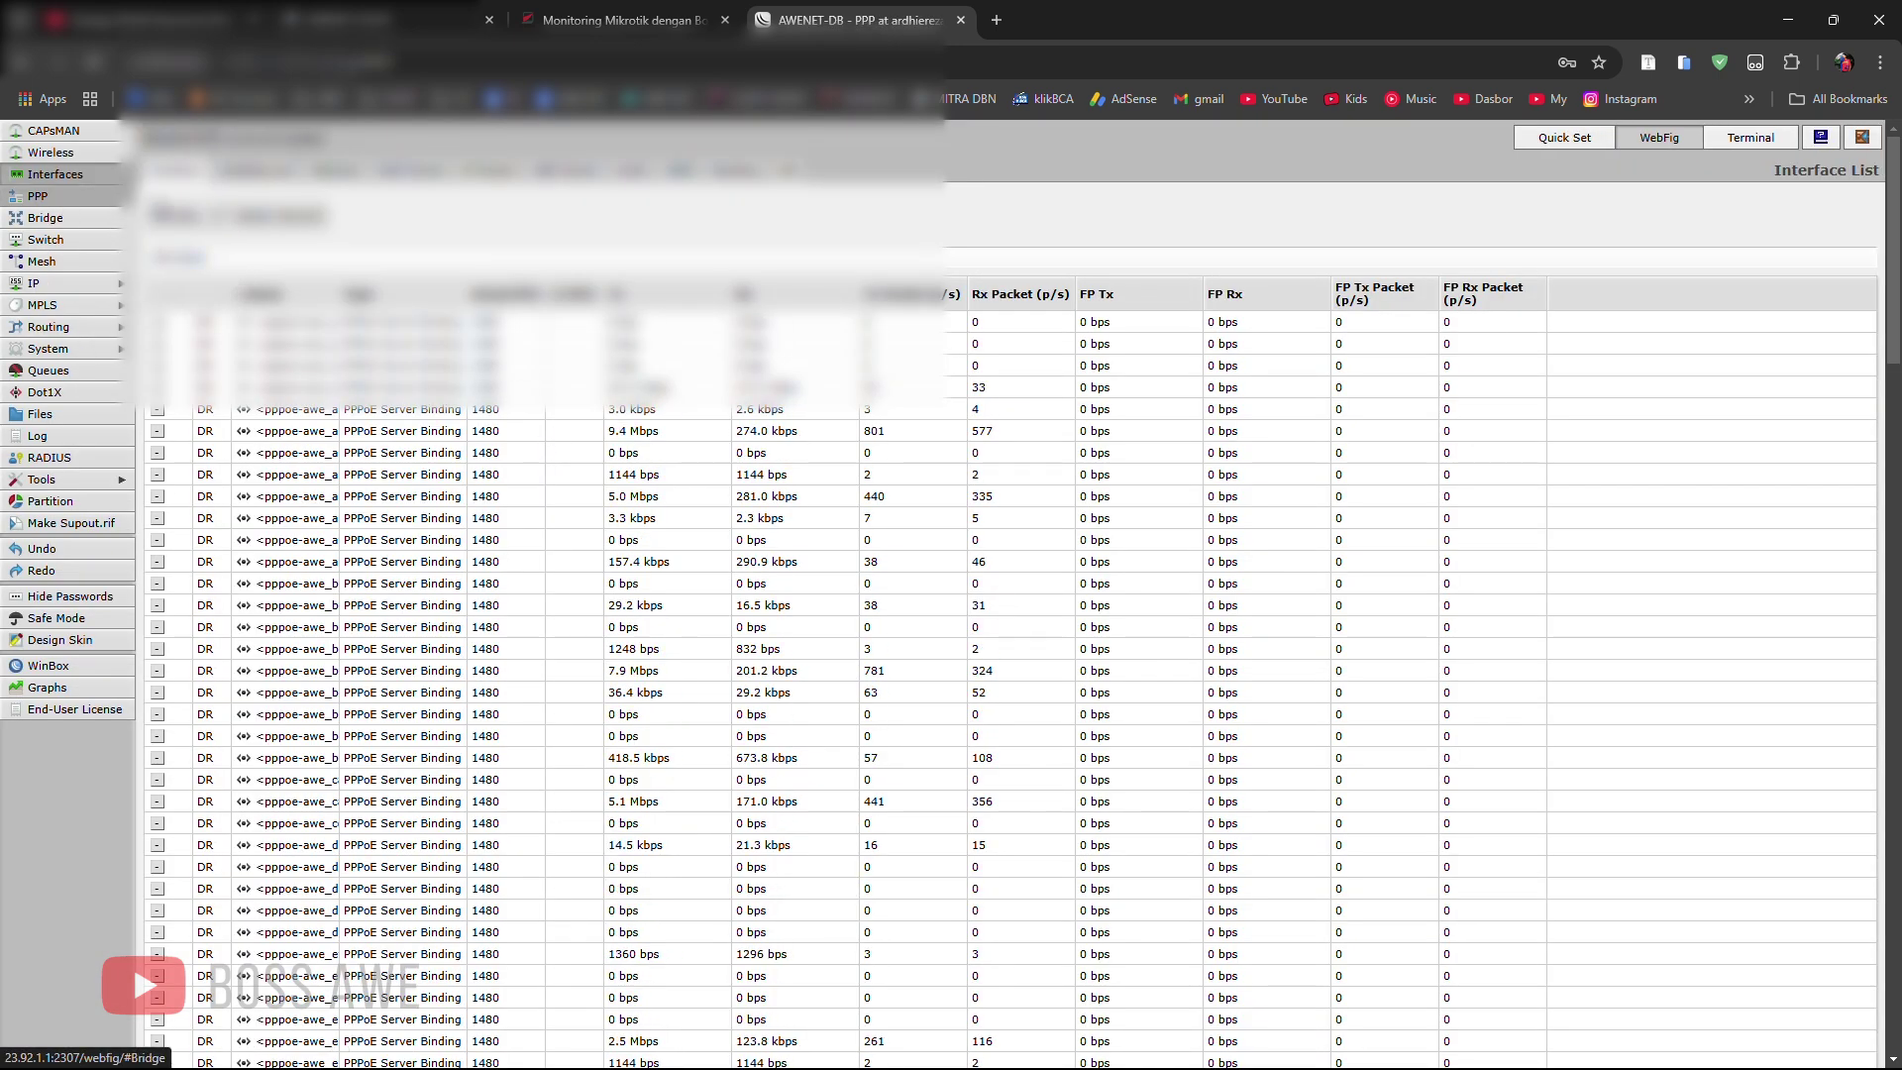
click(337, 171)
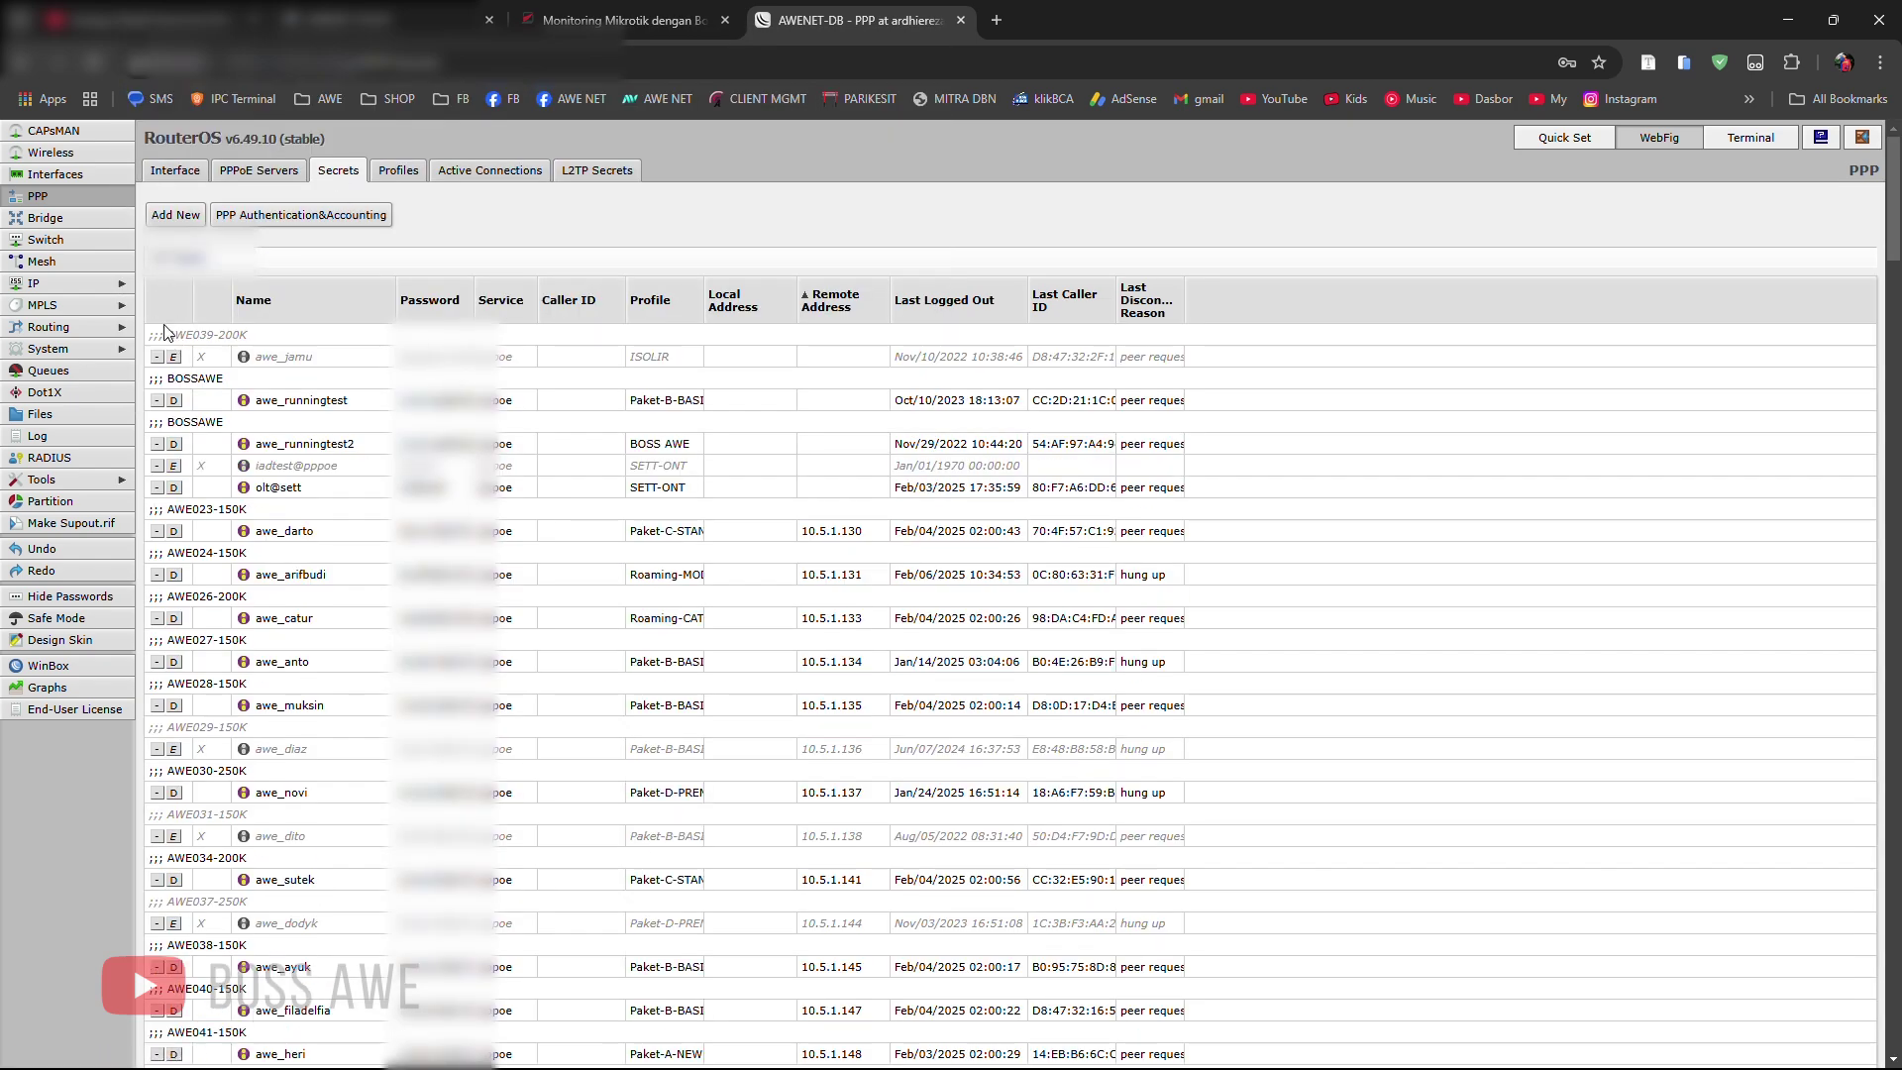
drag(156, 256, 1266, 932)
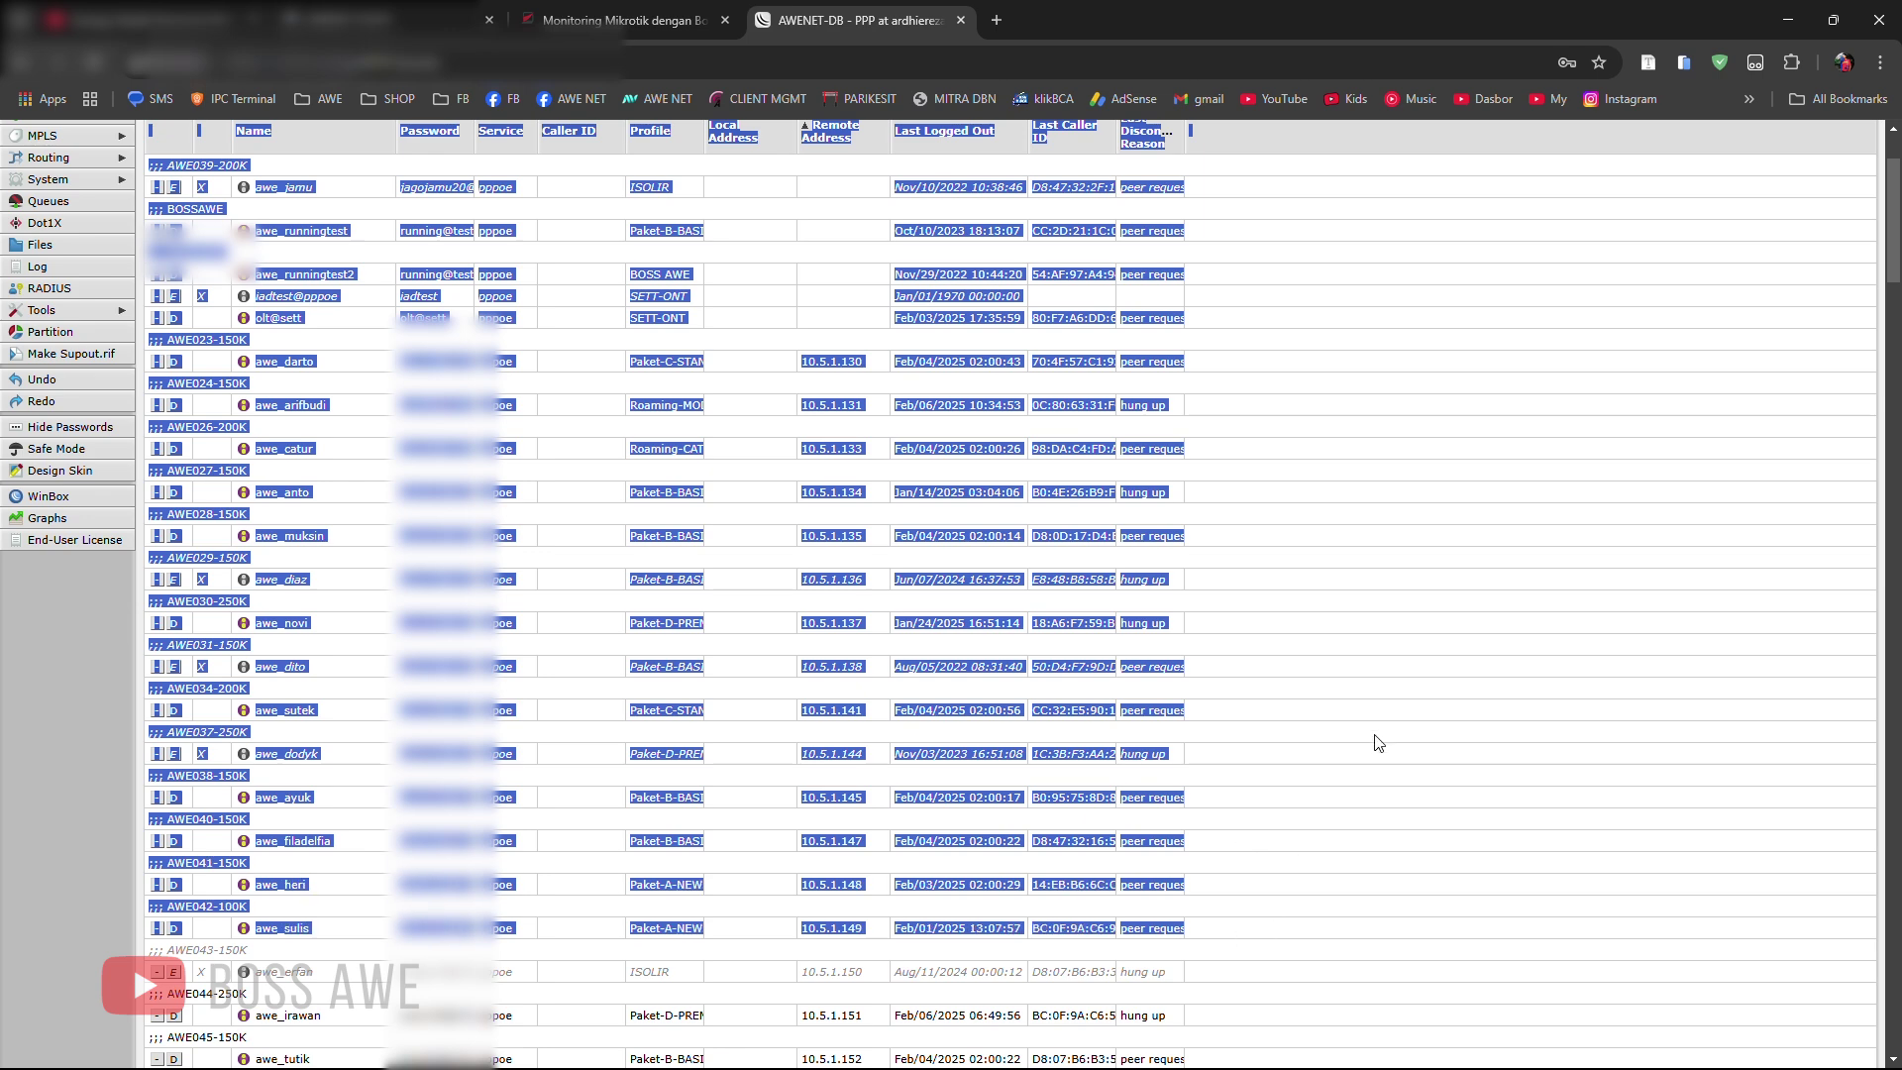
click(1788, 20)
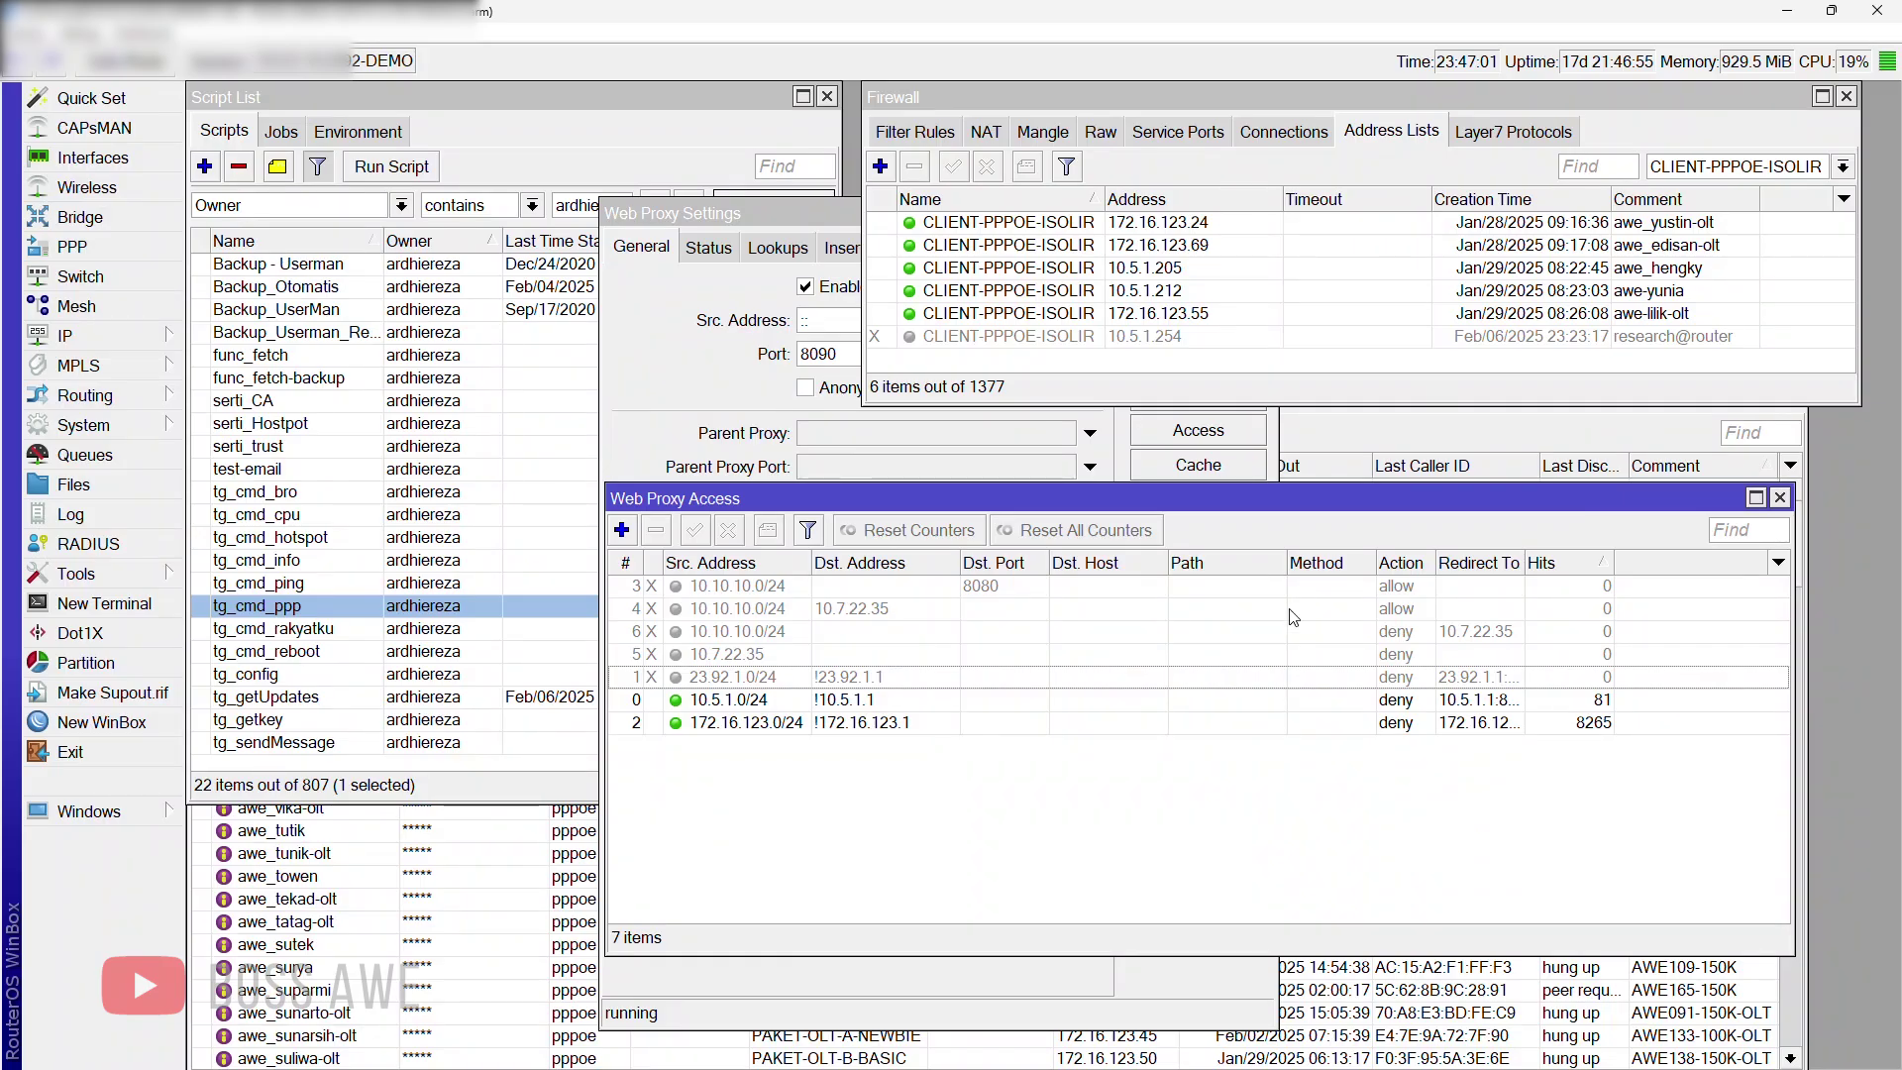
Step: Paste the copied PPP secrets into Book2 and widen column C to show full client names
key(super)
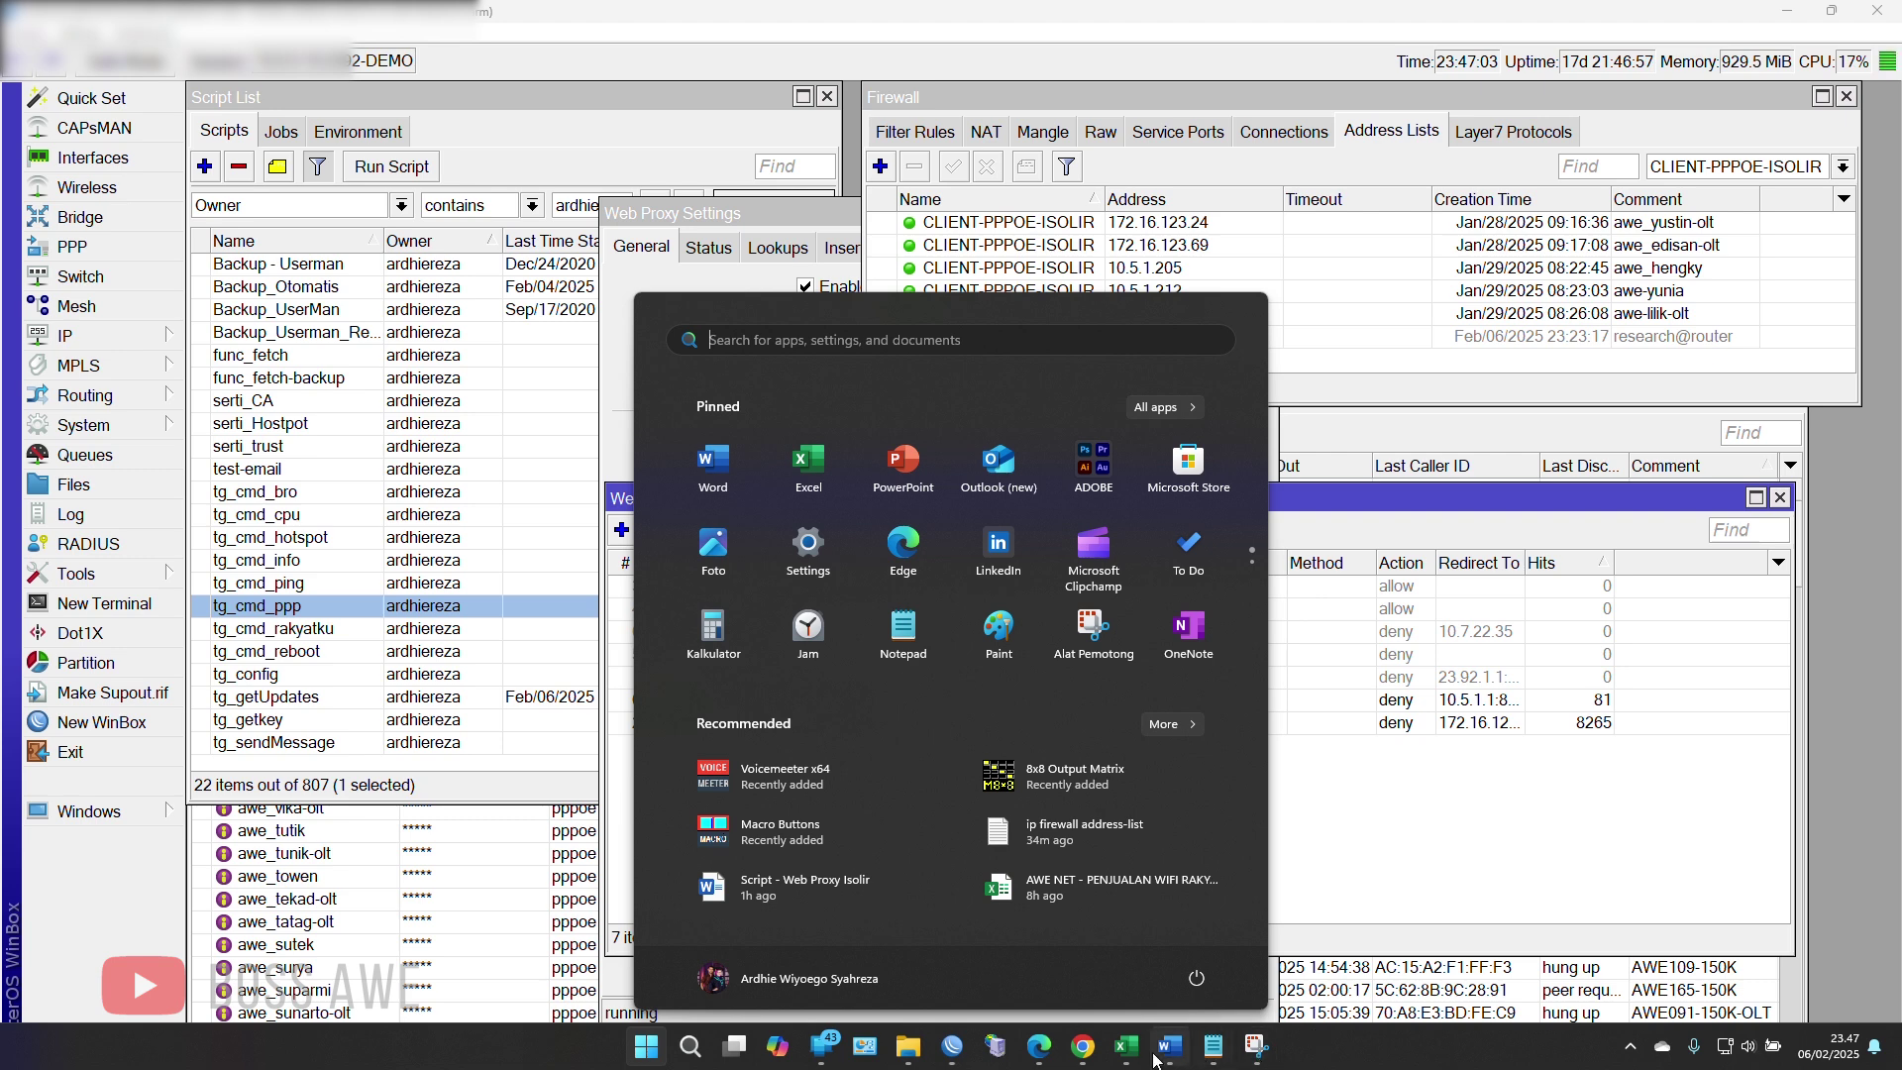
mouse_move(1126, 1045)
click(1398, 966)
right_click(386, 525)
key(Escape)
key(ctrl+v)
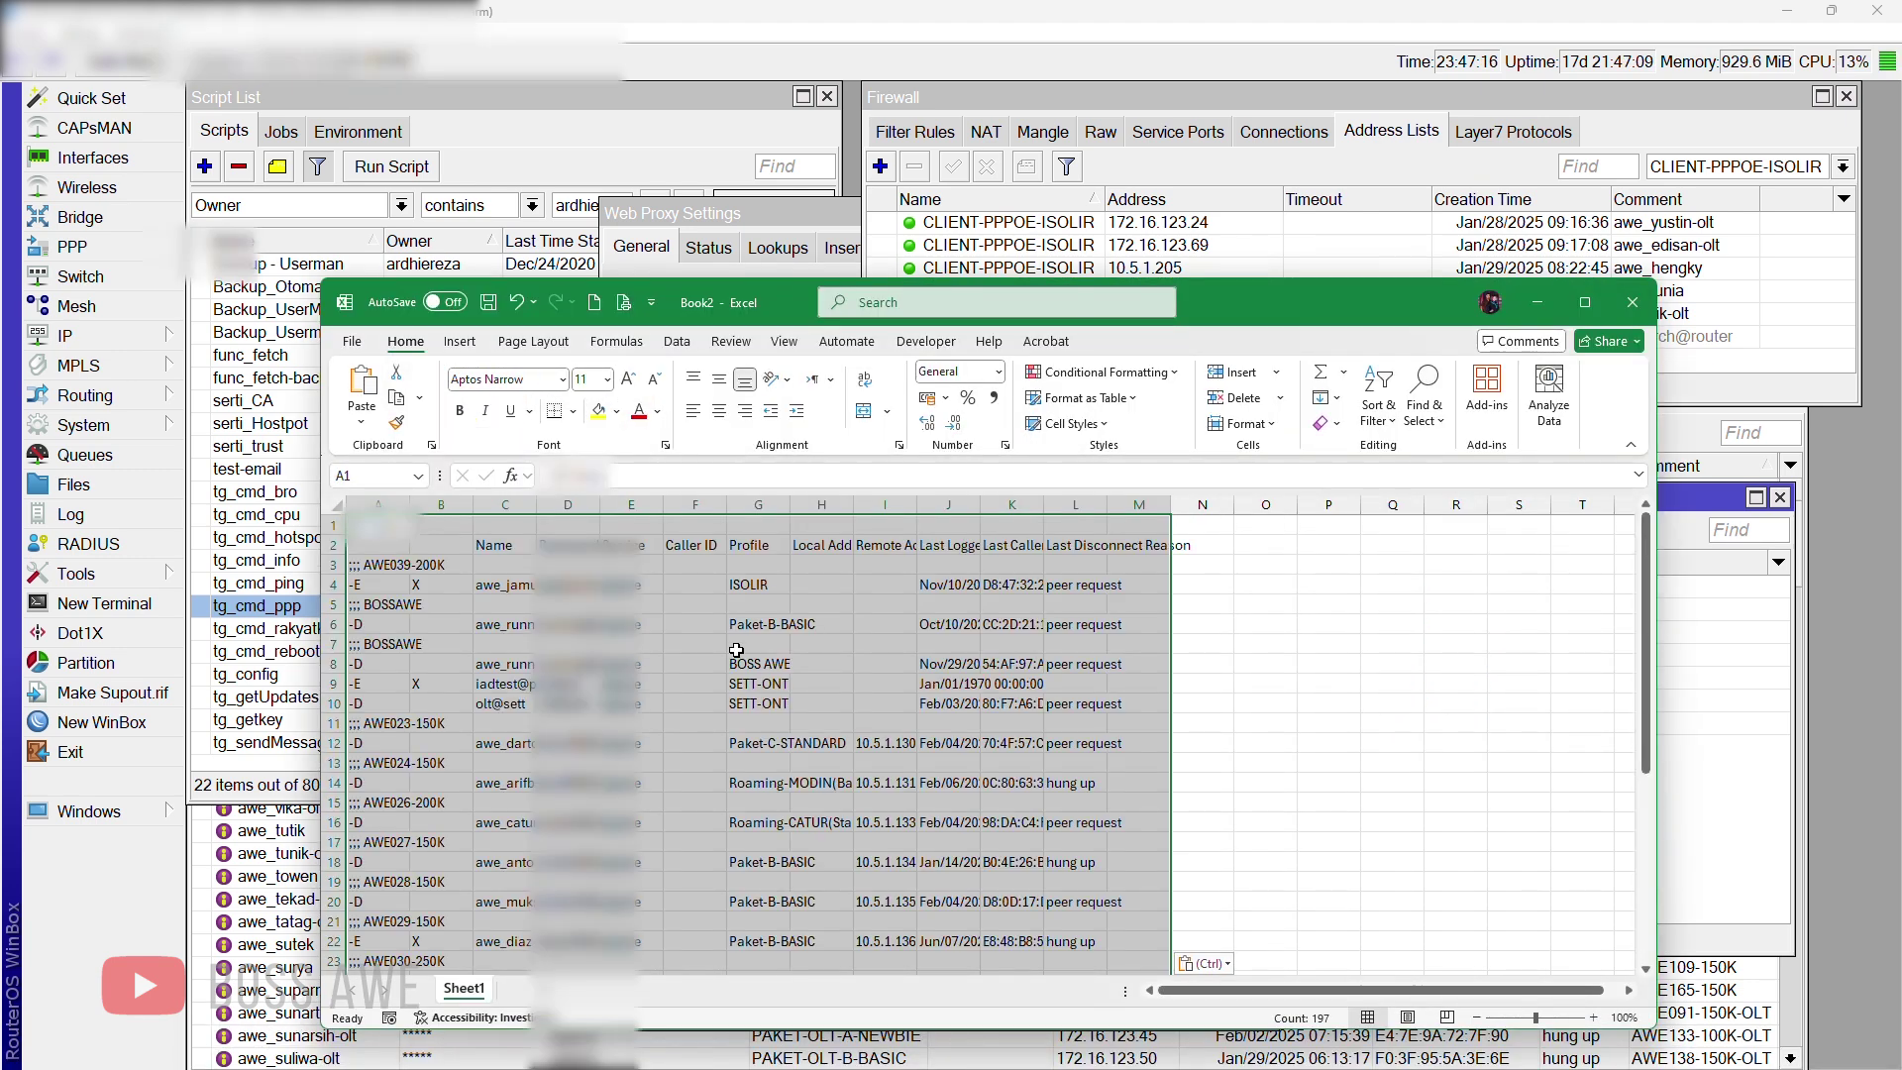
click(755, 627)
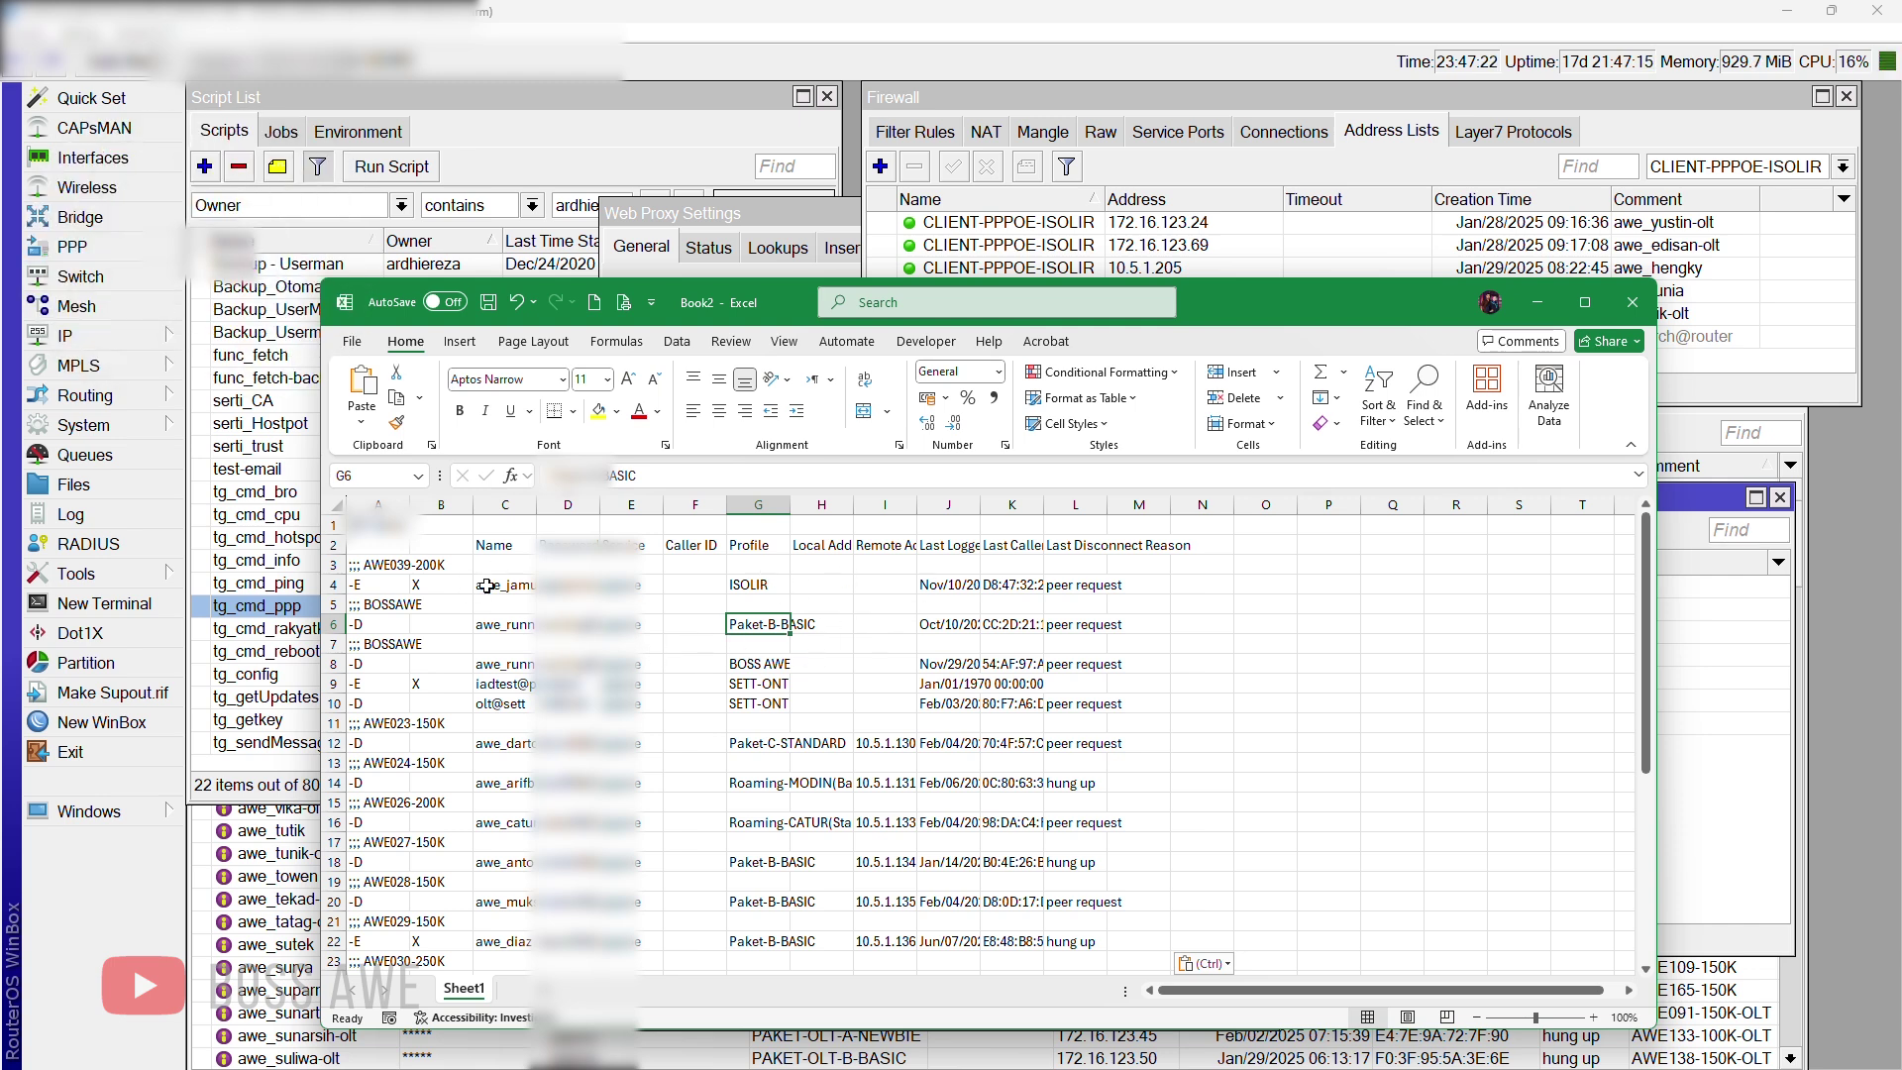
drag(533, 507, 582, 506)
click(522, 585)
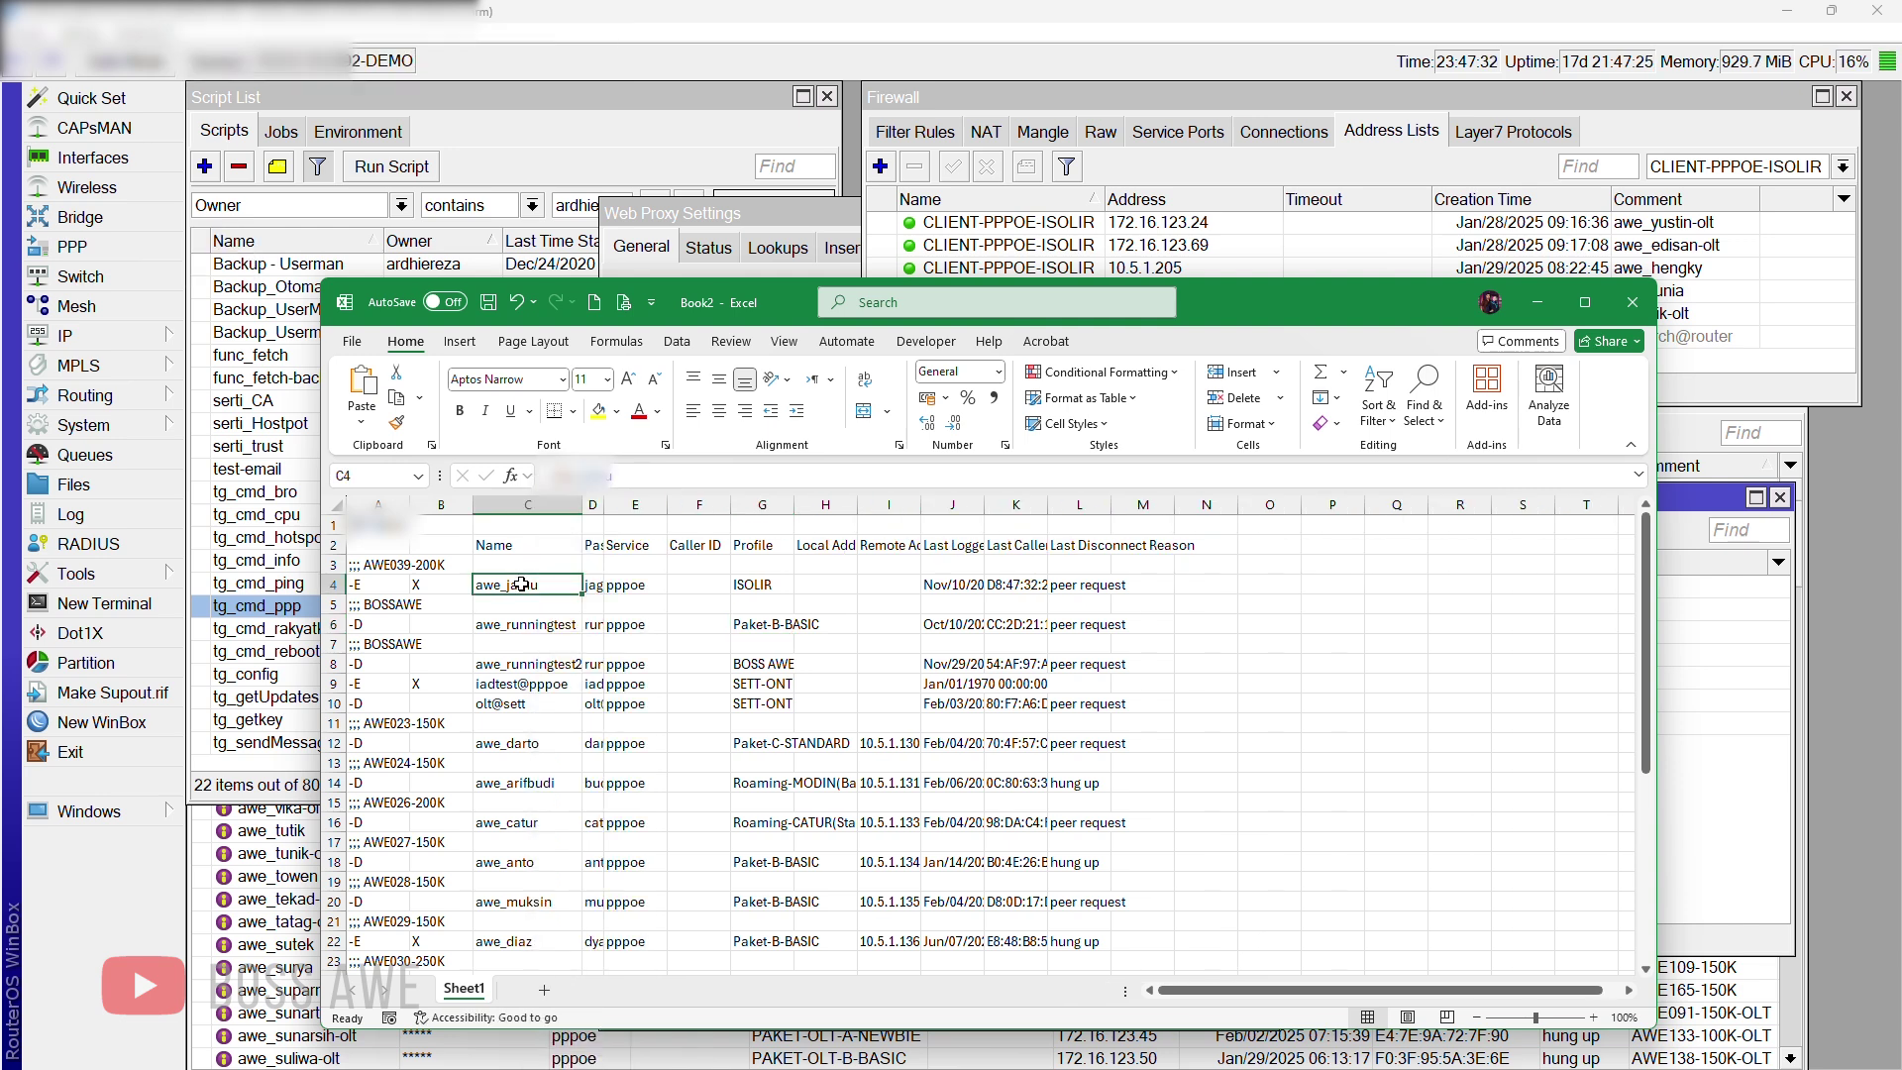
click(900, 587)
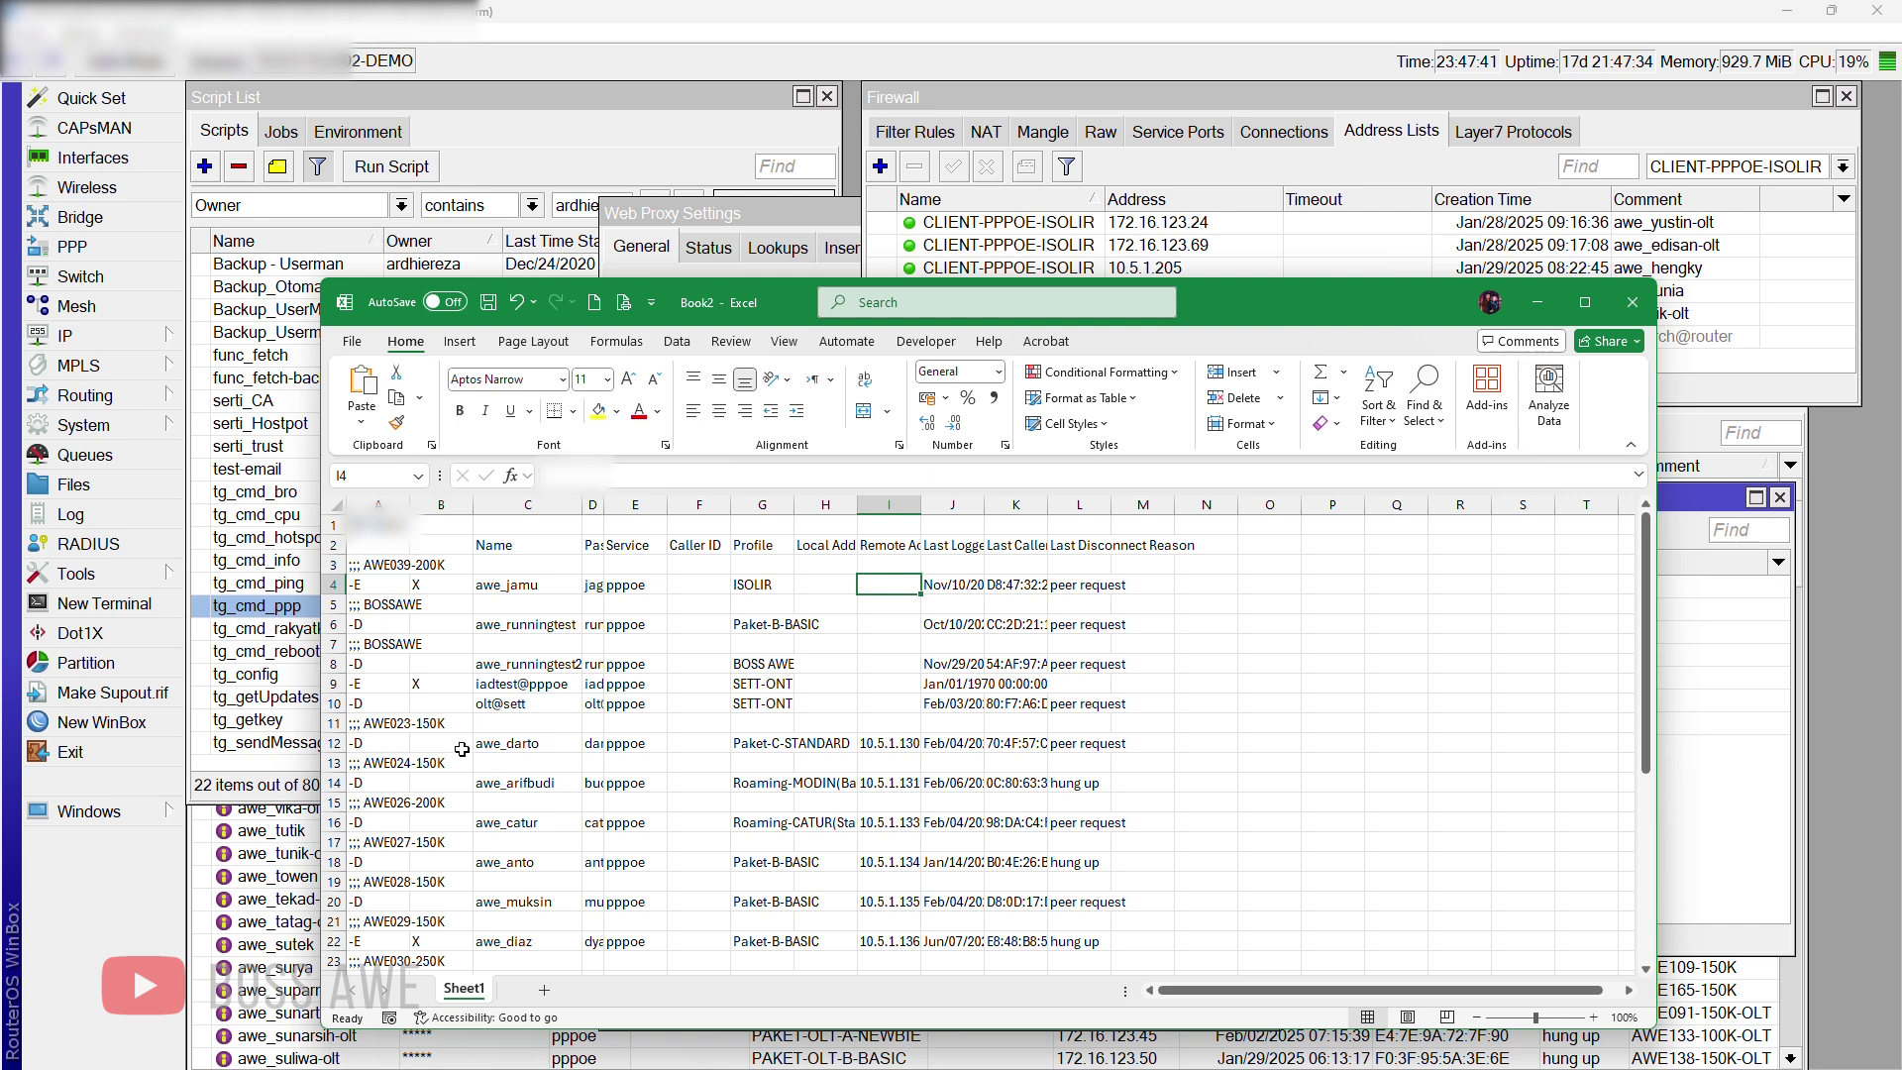
click(373, 522)
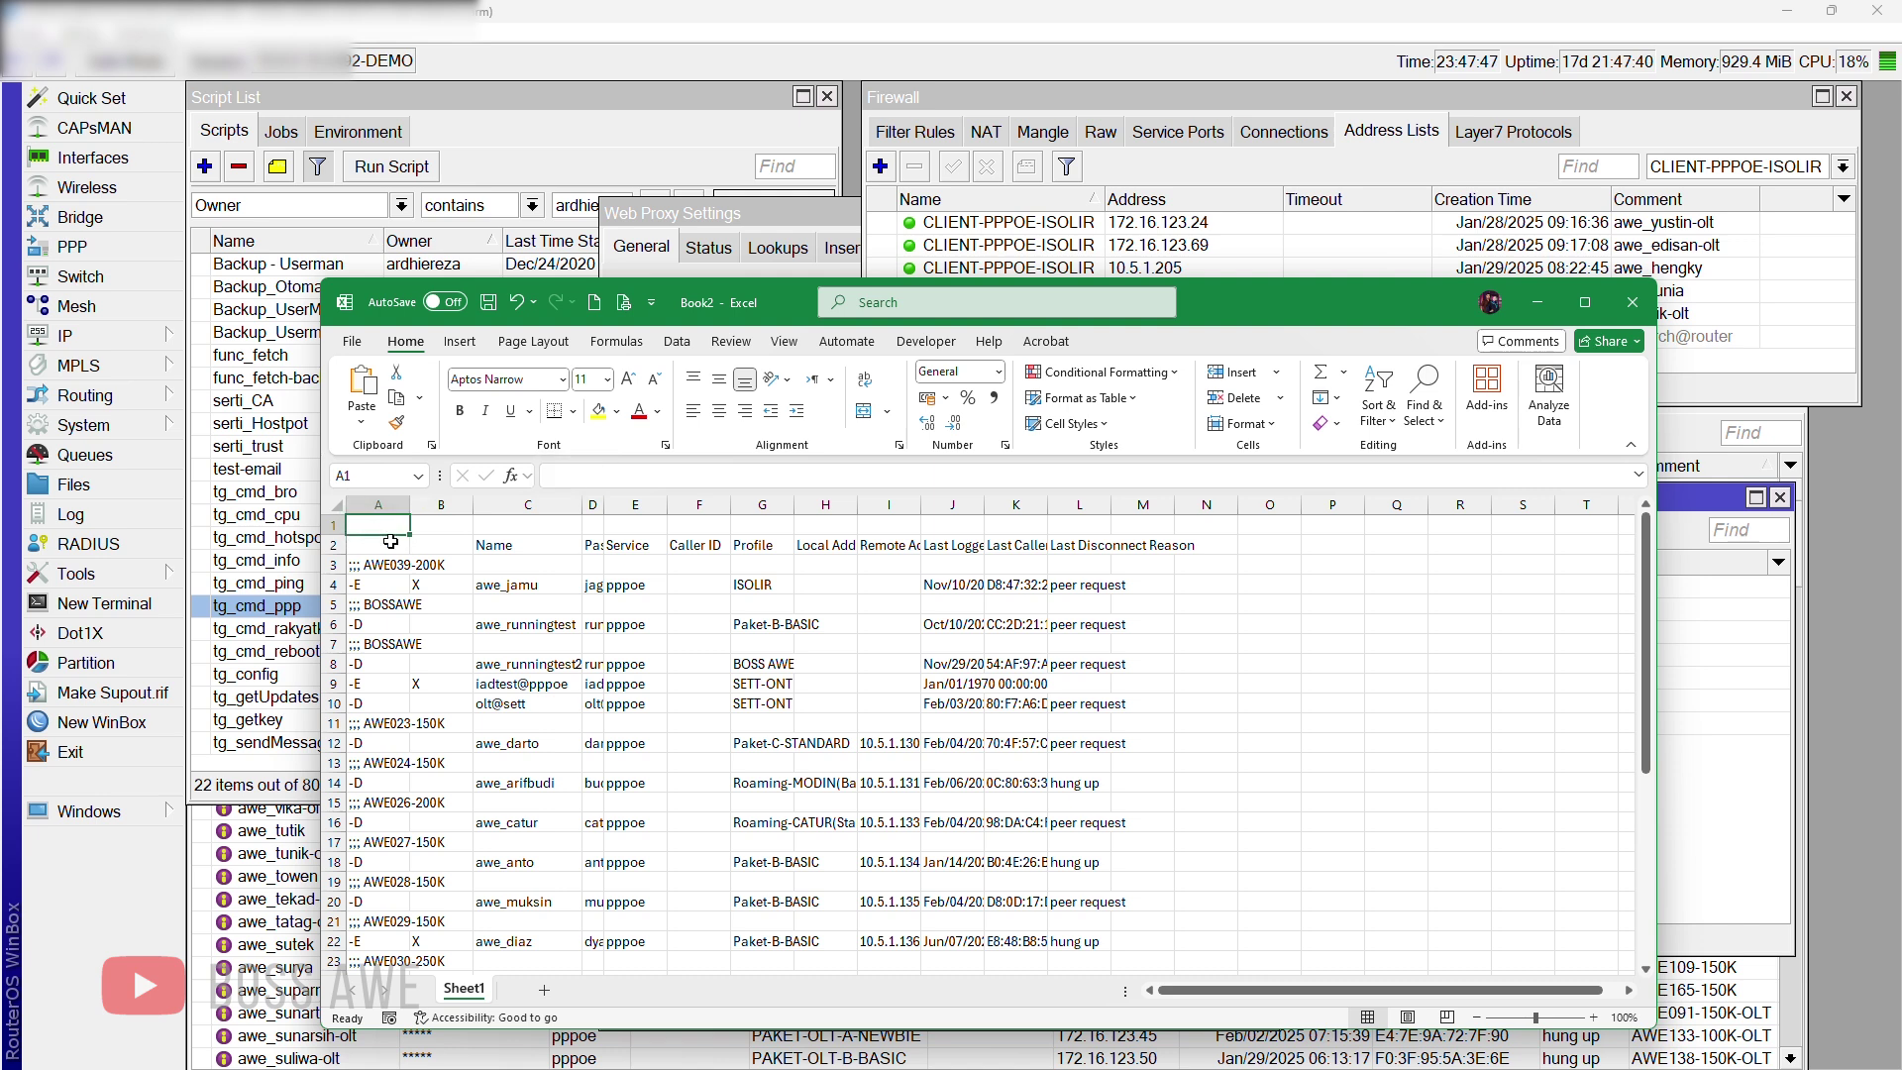
Step: Add filters to header row A2:K2 and filter column A down to the -D rows
drag(387, 545, 1110, 543)
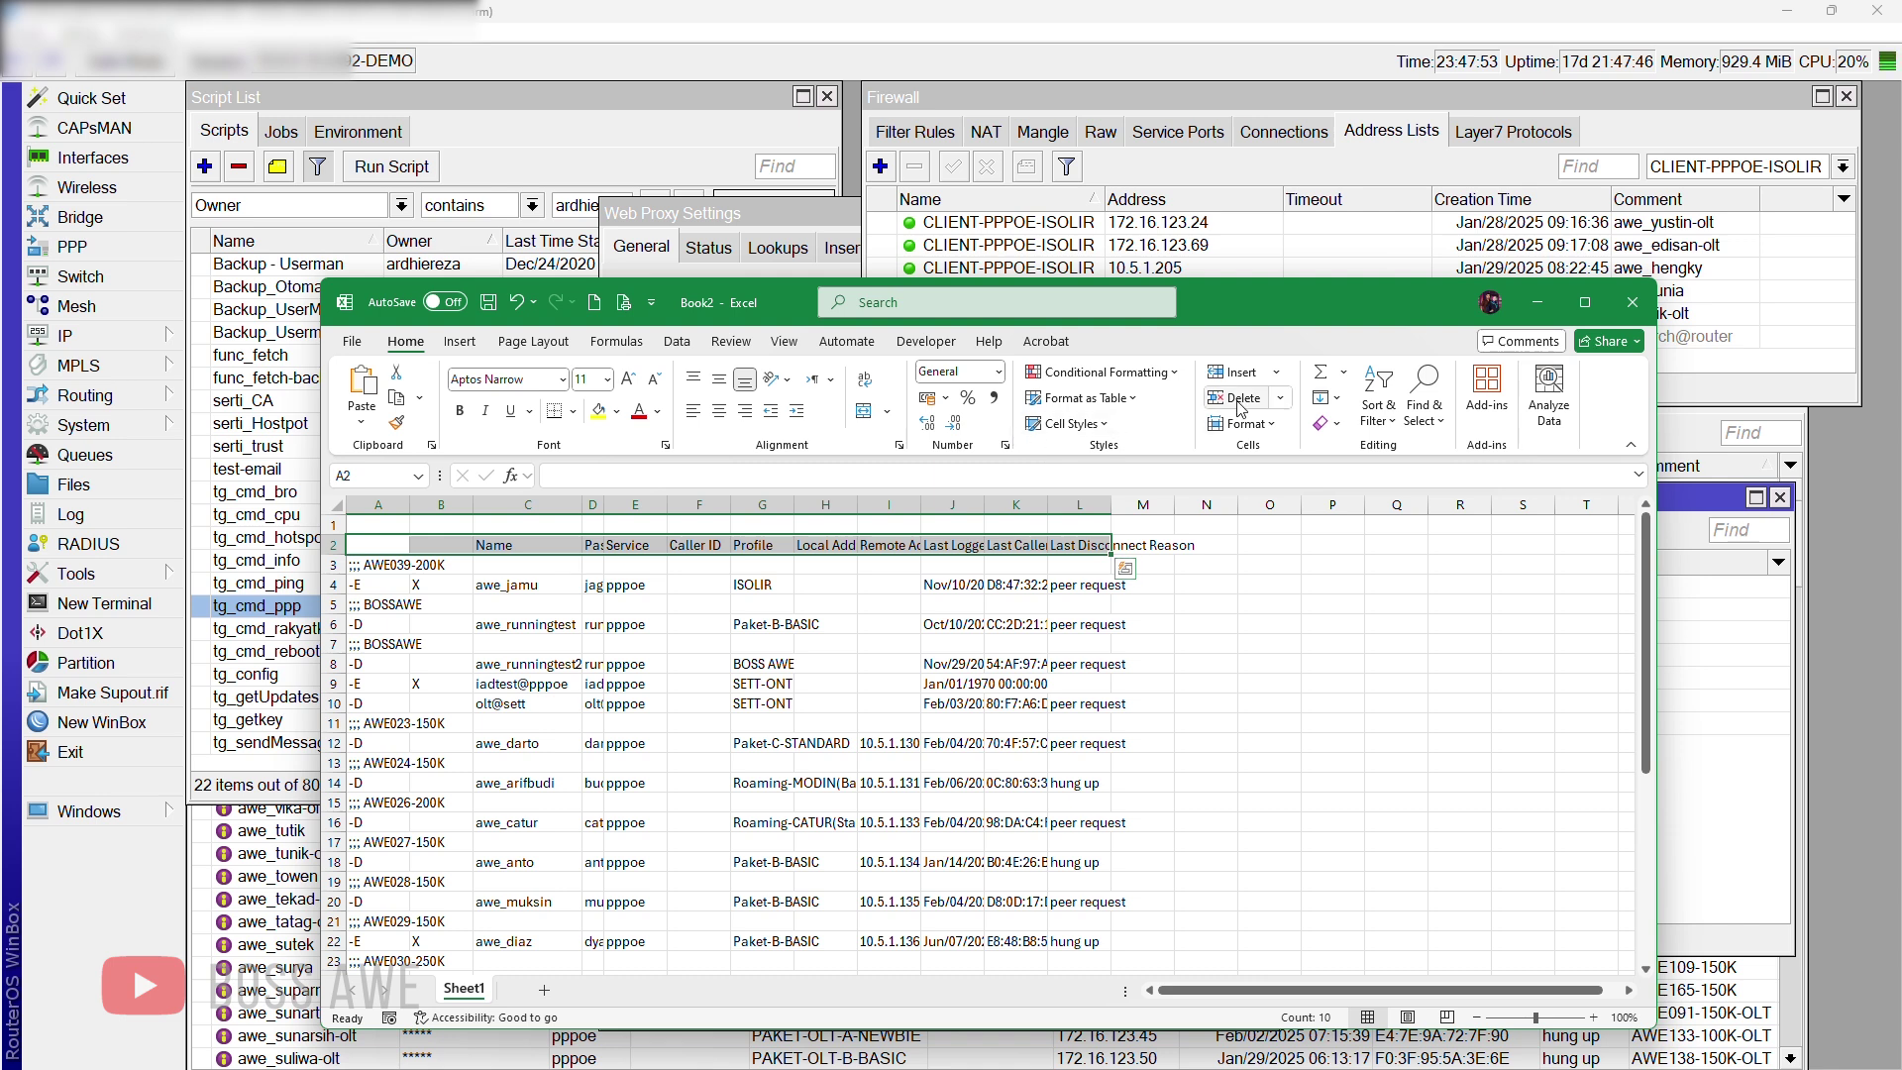
click(1390, 418)
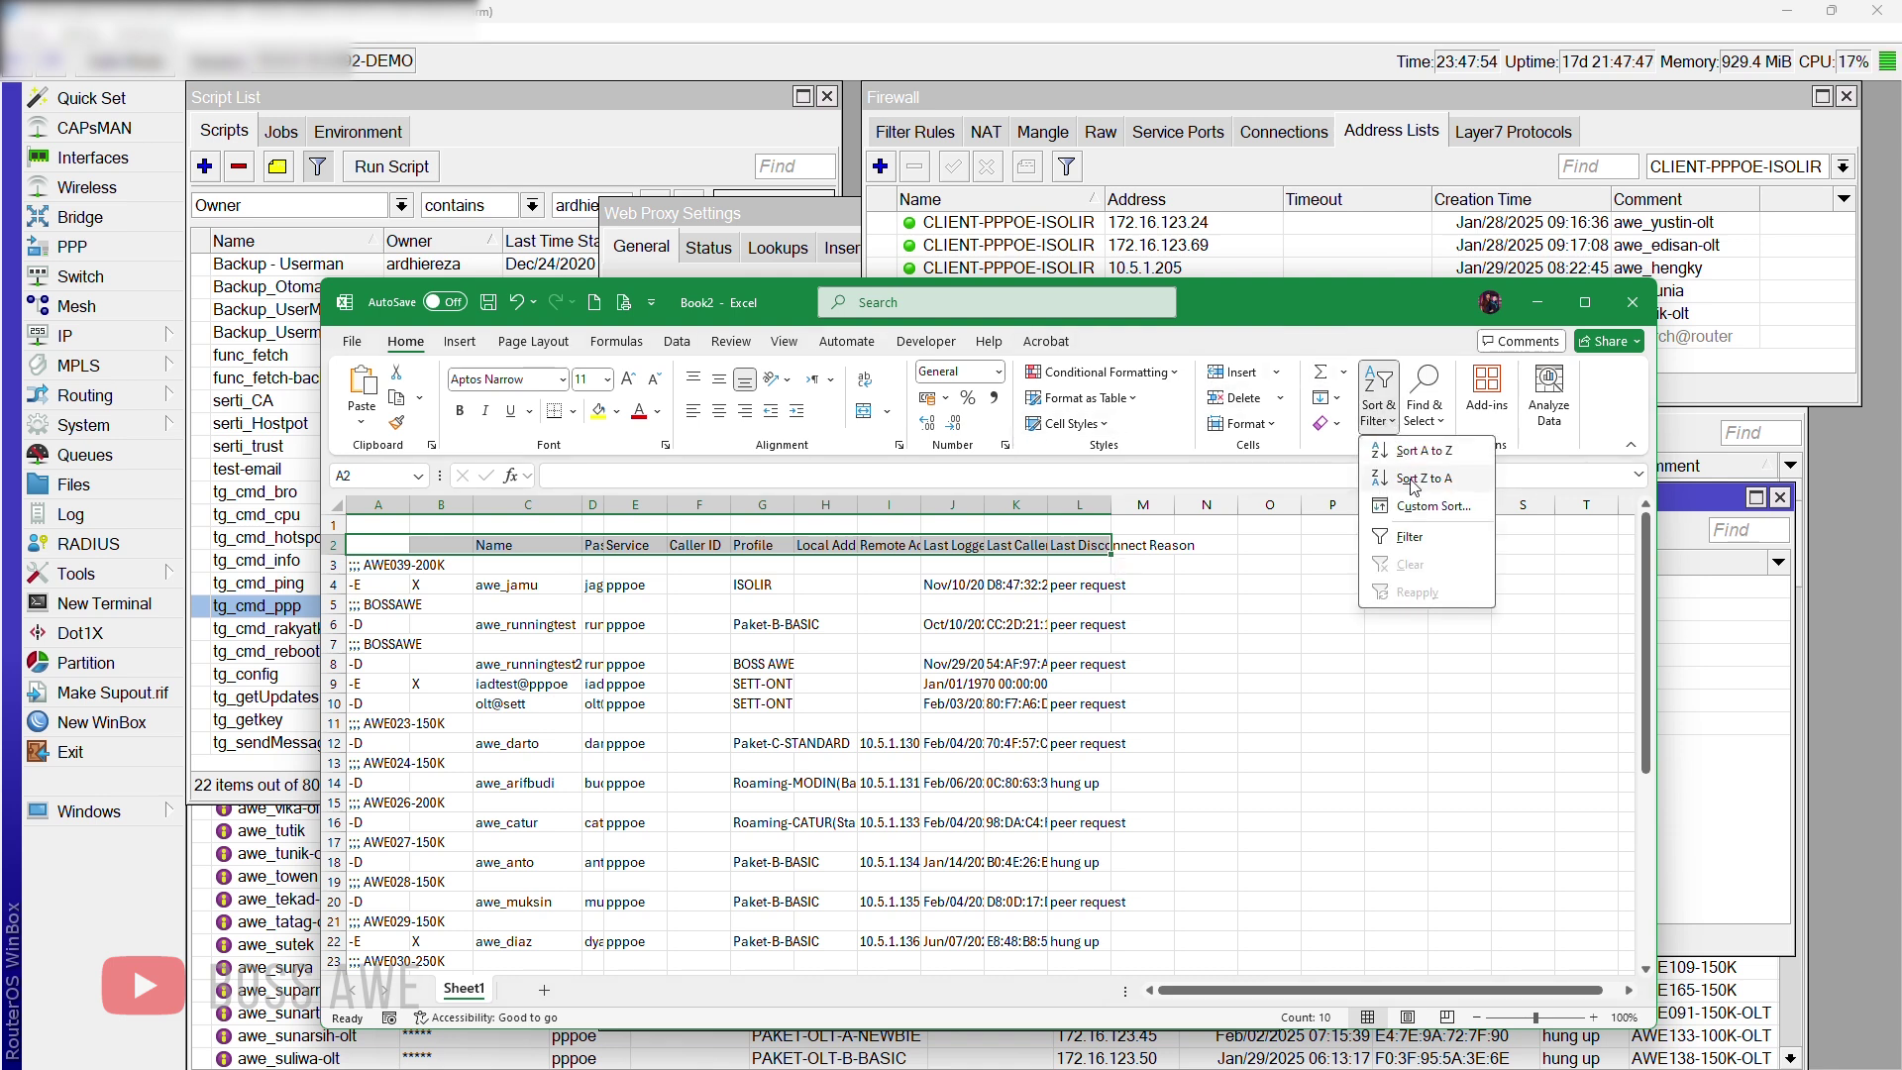
click(1409, 536)
click(458, 624)
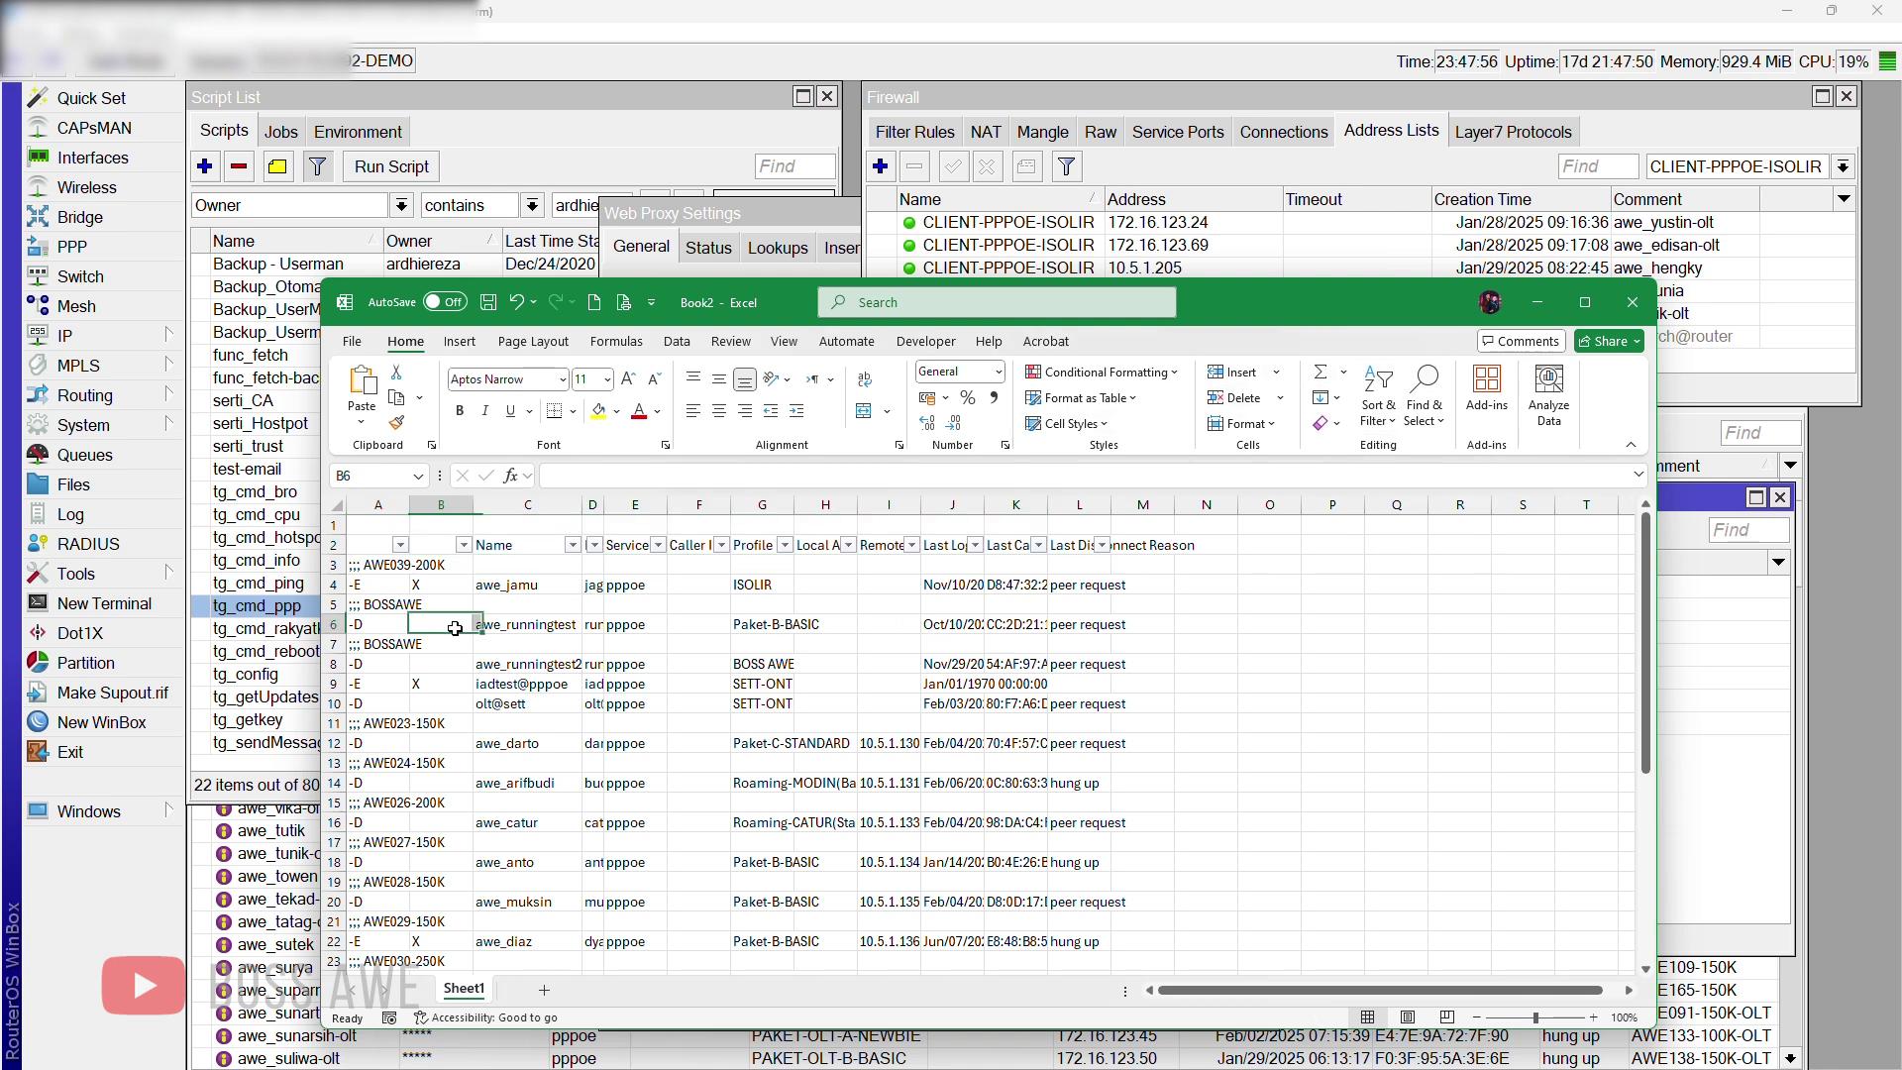
click(401, 545)
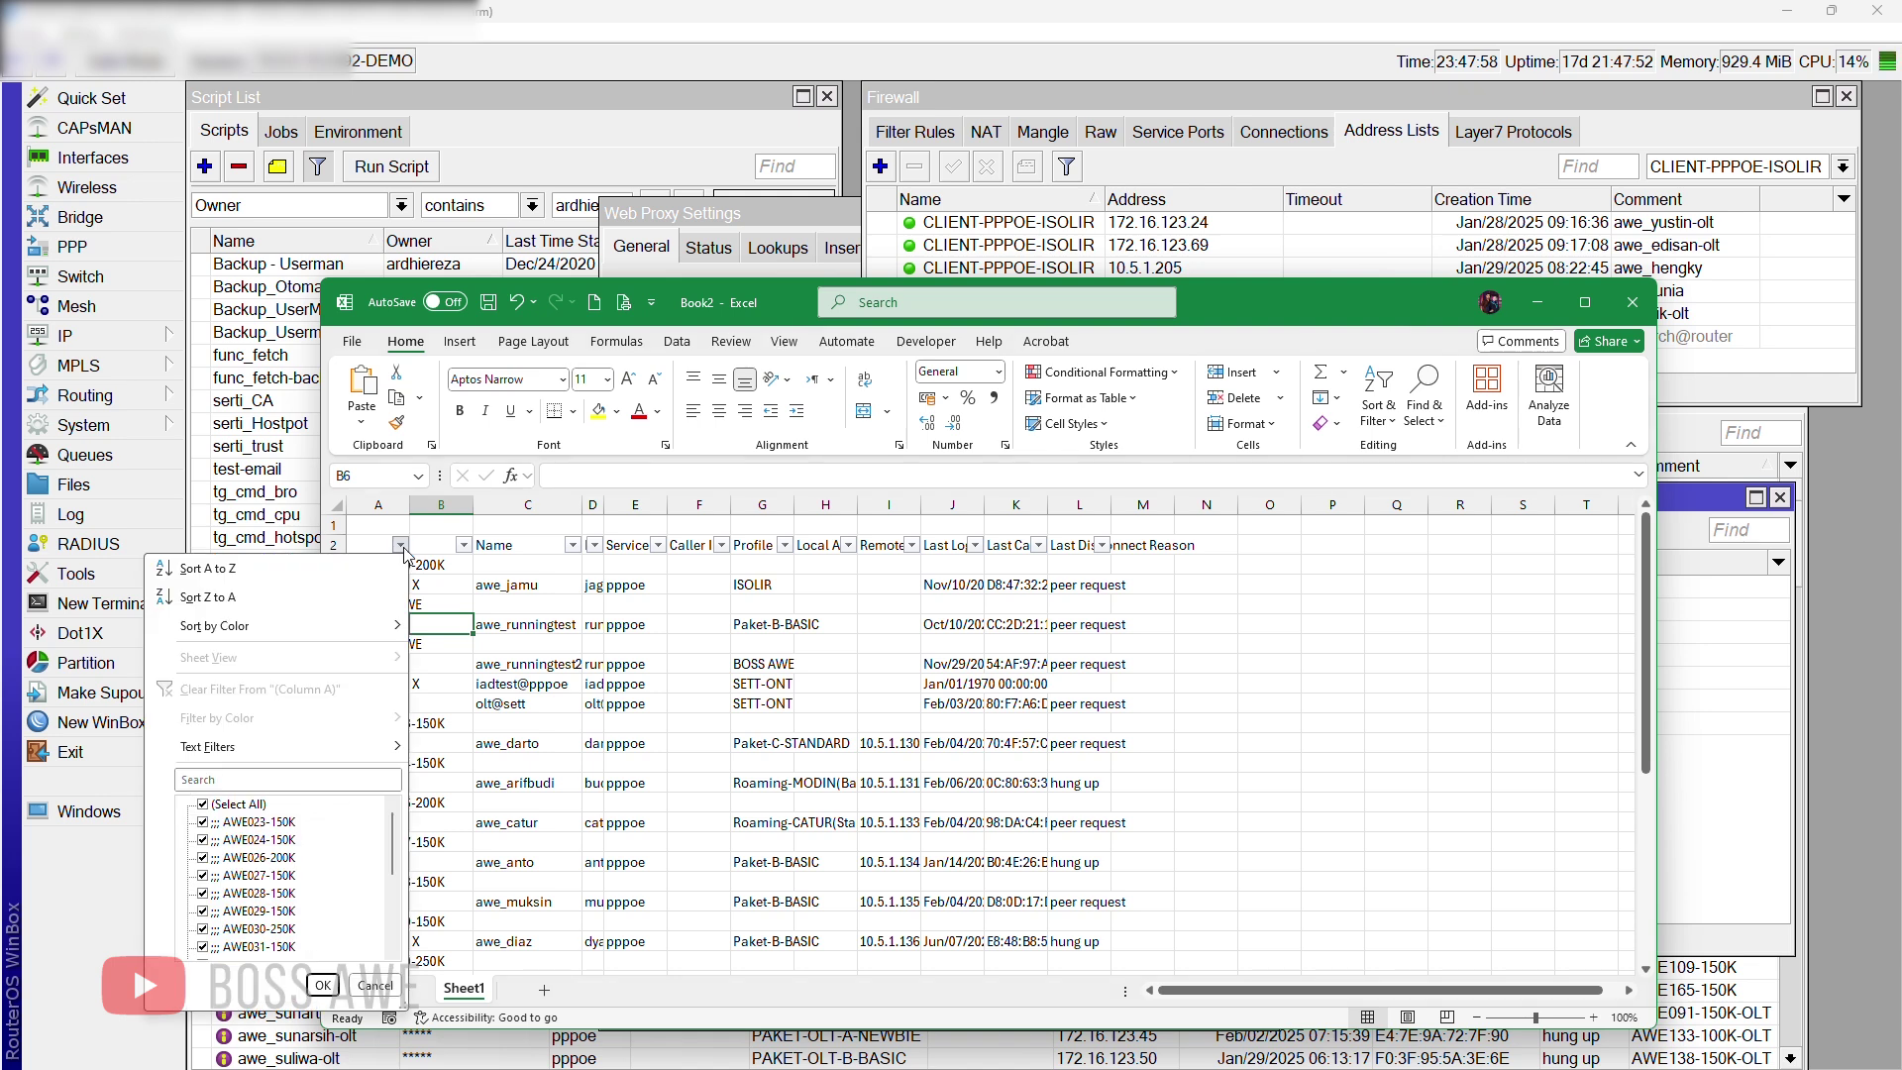
click(234, 804)
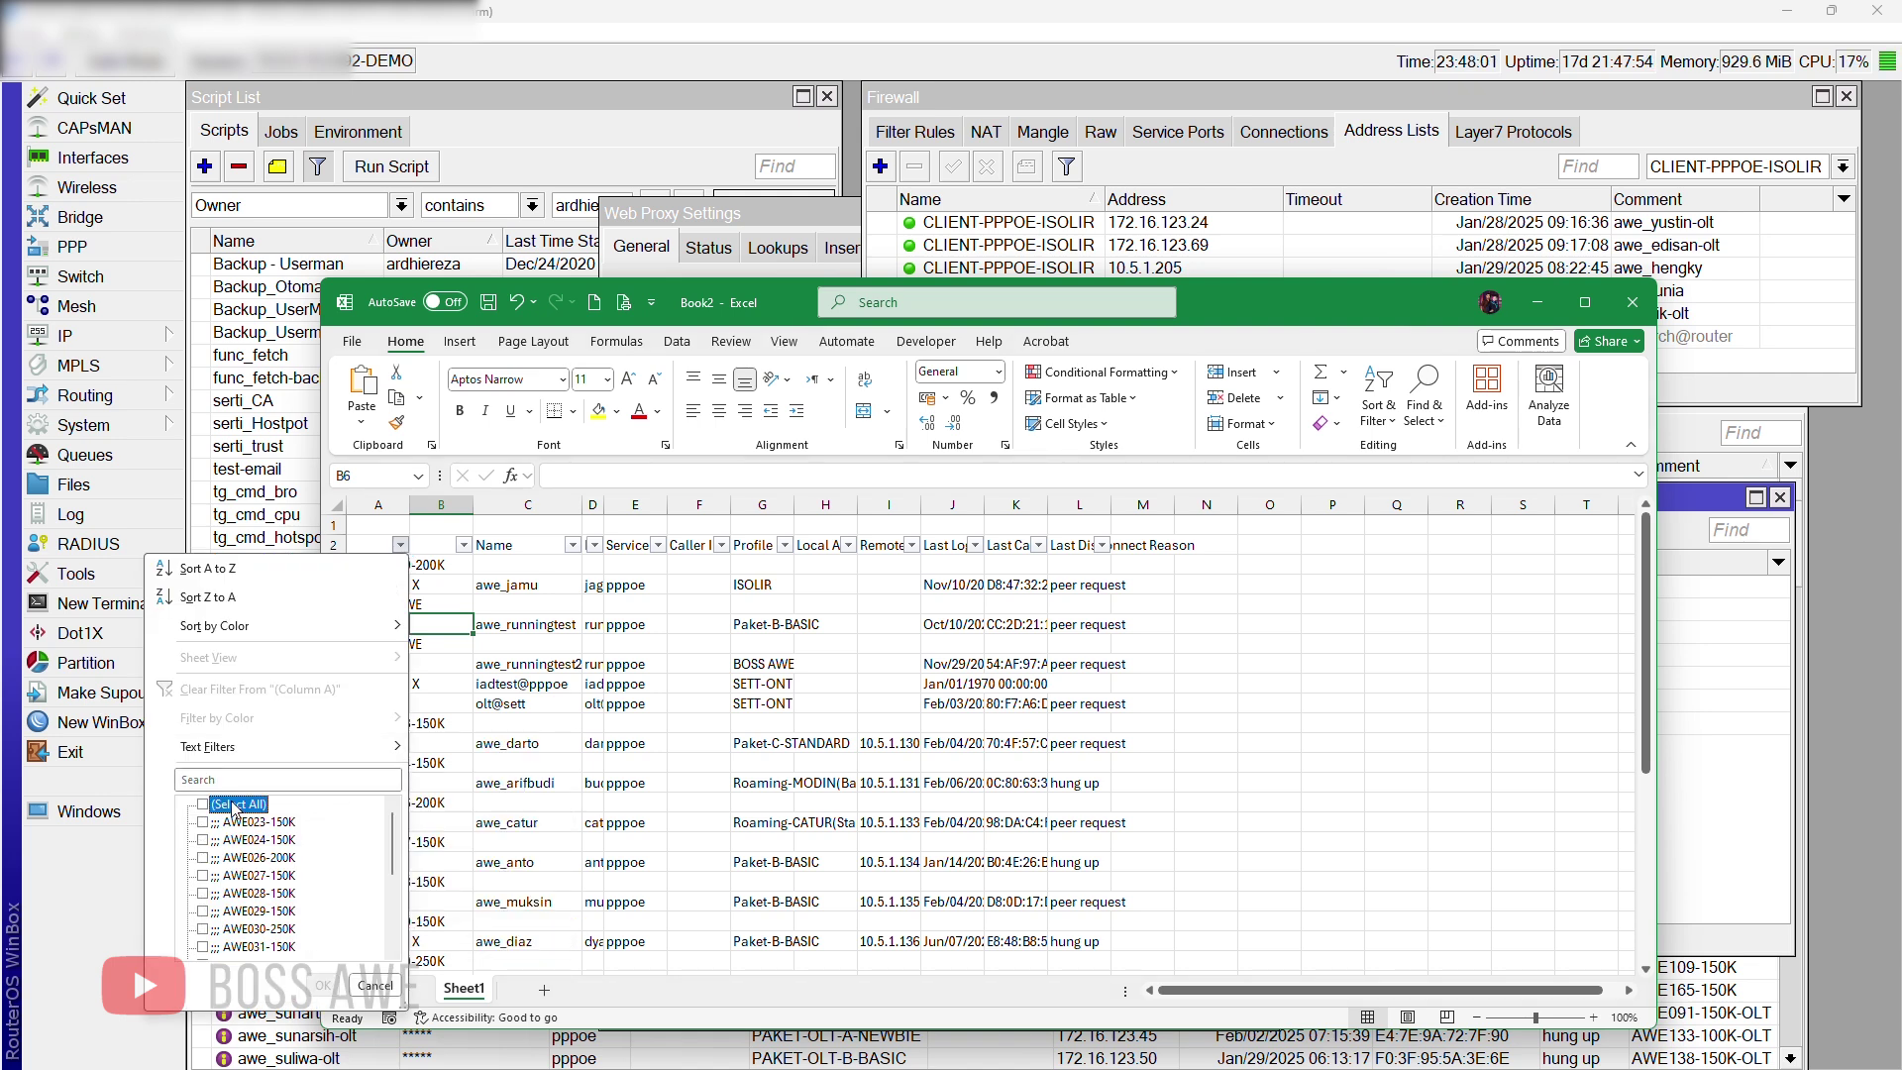
scroll(260, 860, down, 5)
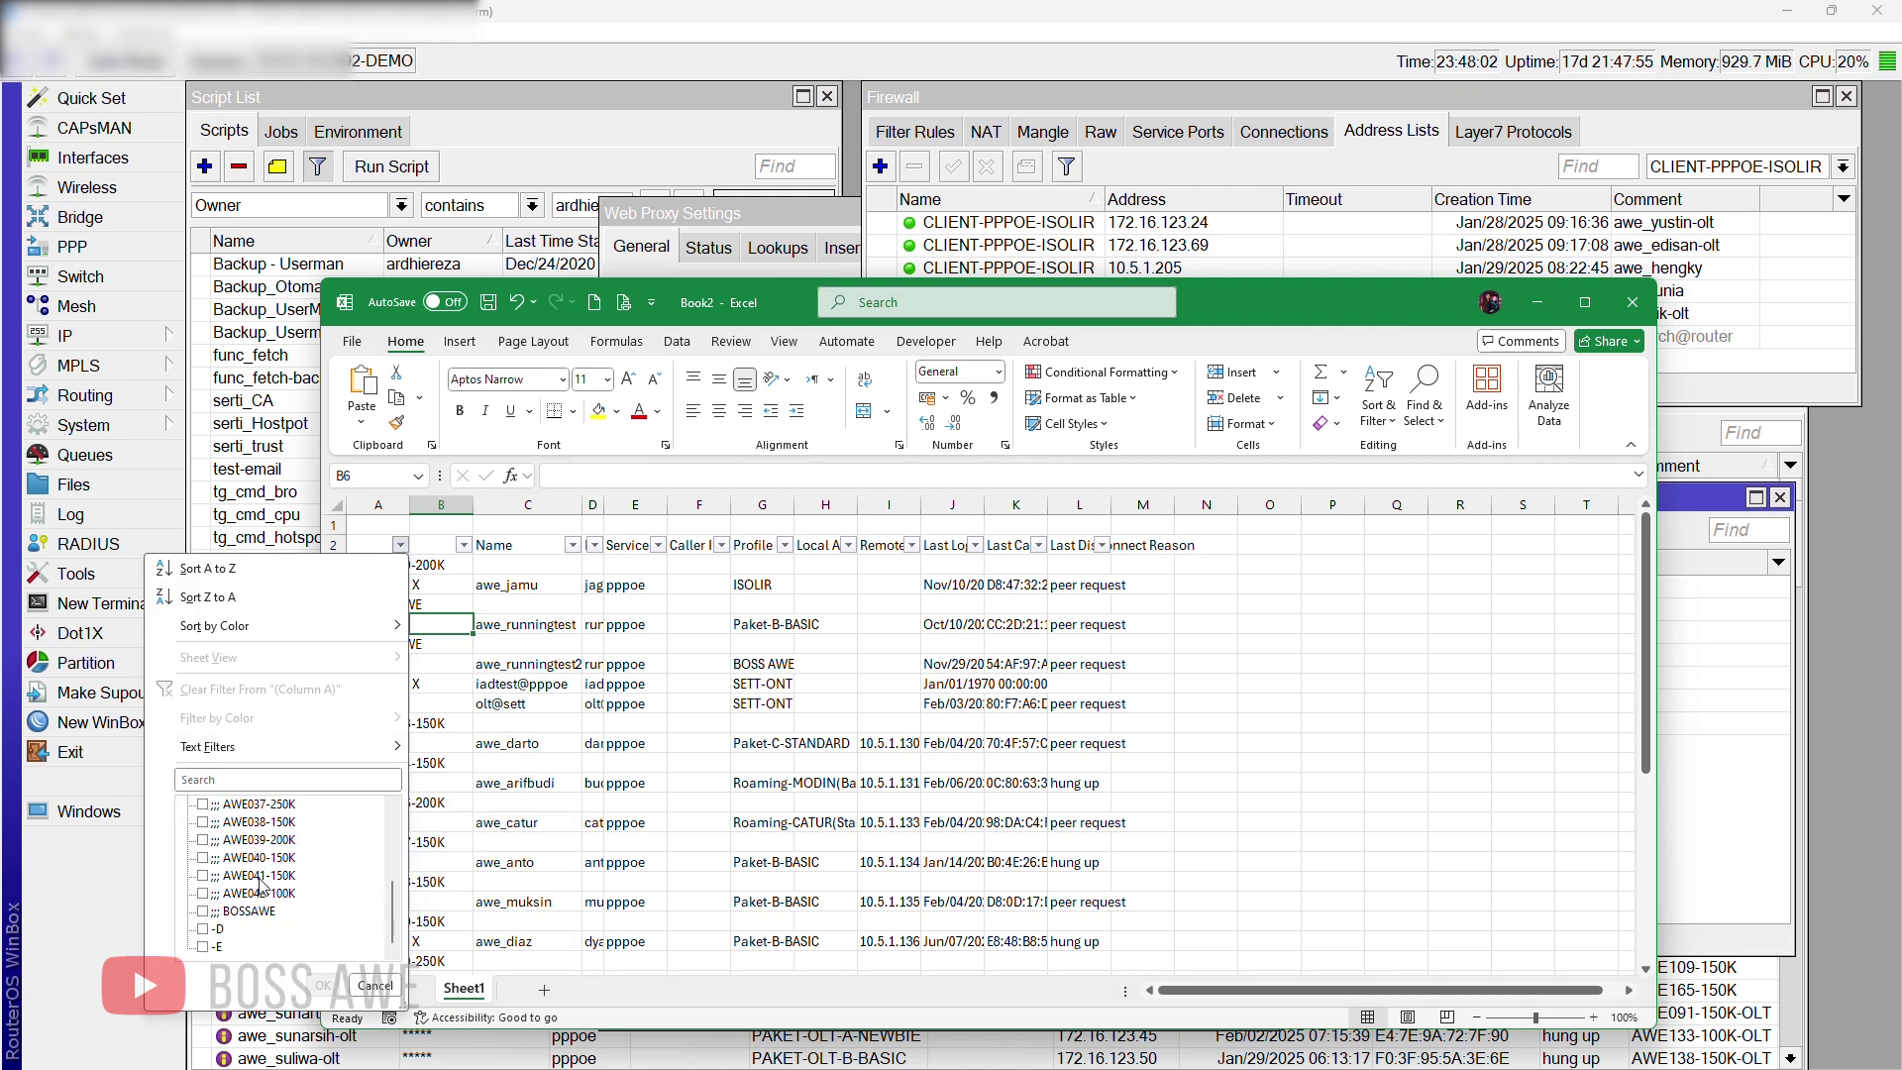
click(206, 930)
Step: Copy the -D clients' names (column C) and IPs (column I) and paste them at A42
click(323, 985)
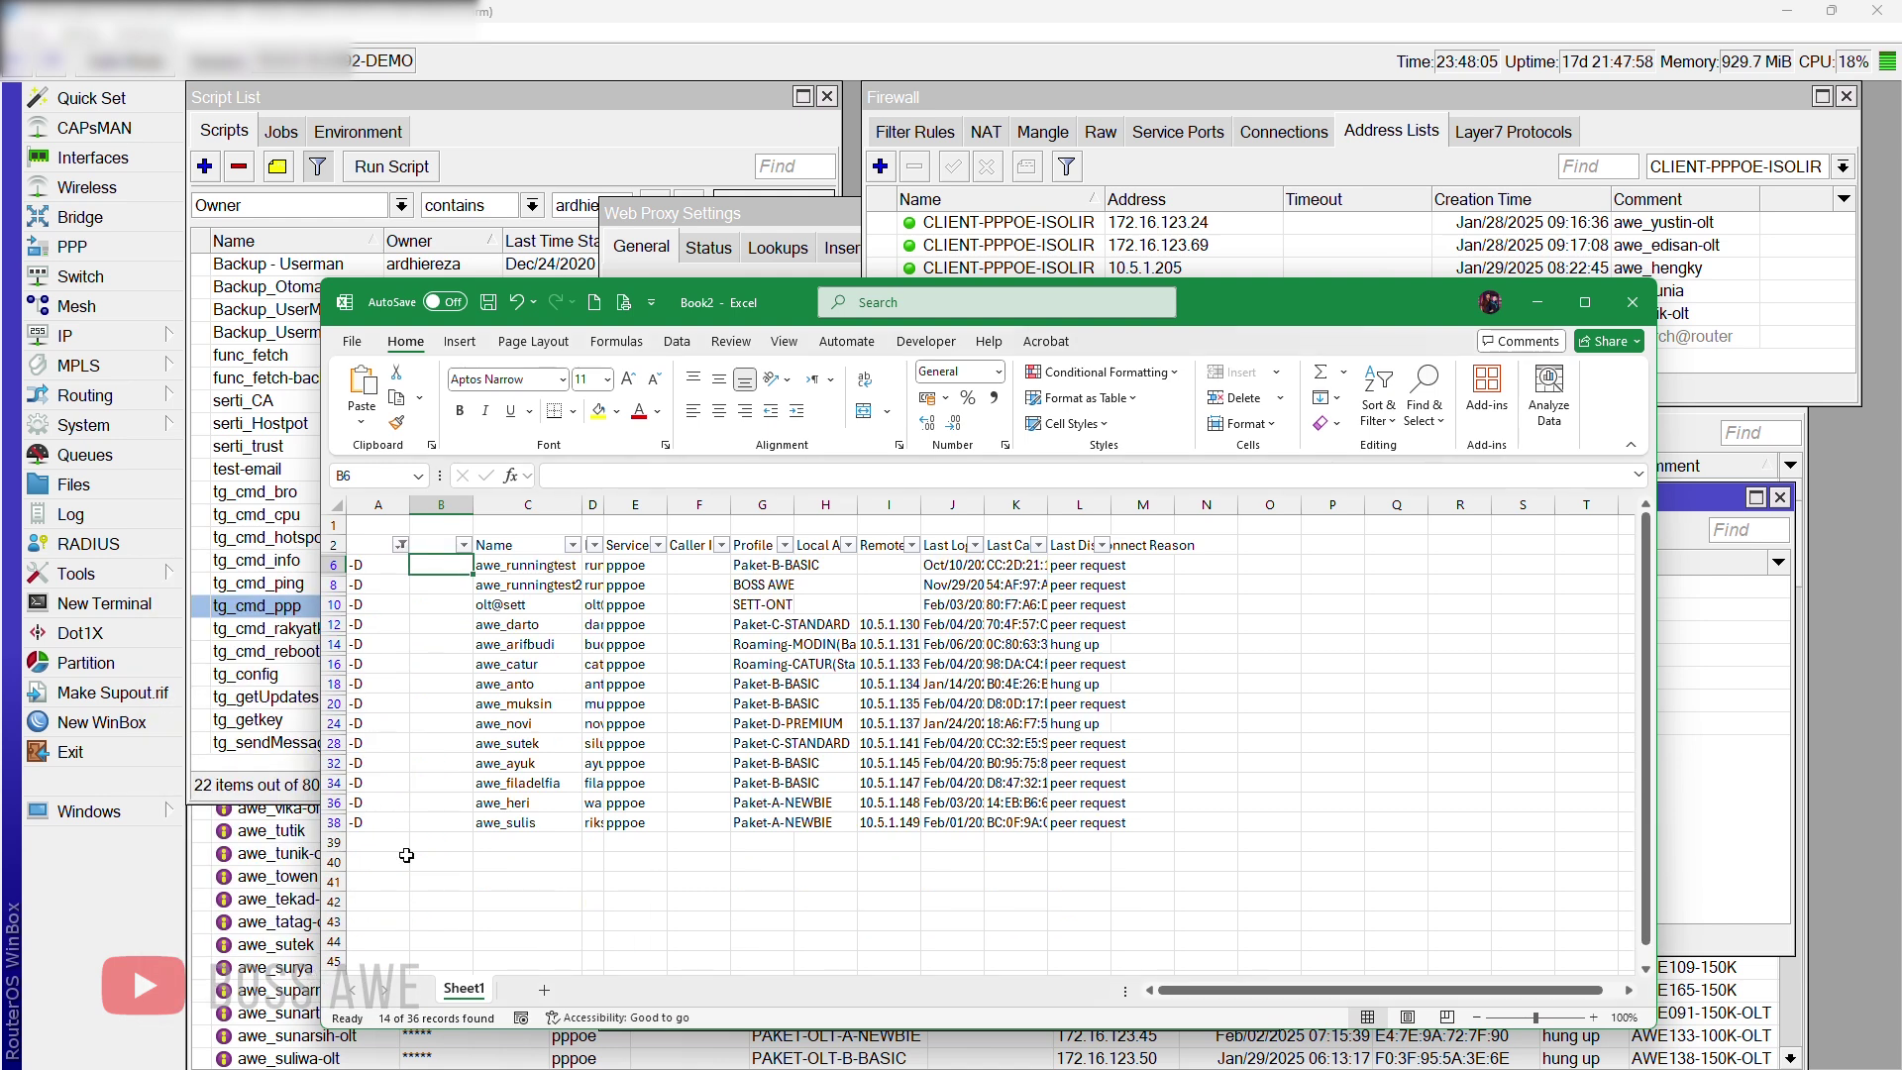
click(625, 606)
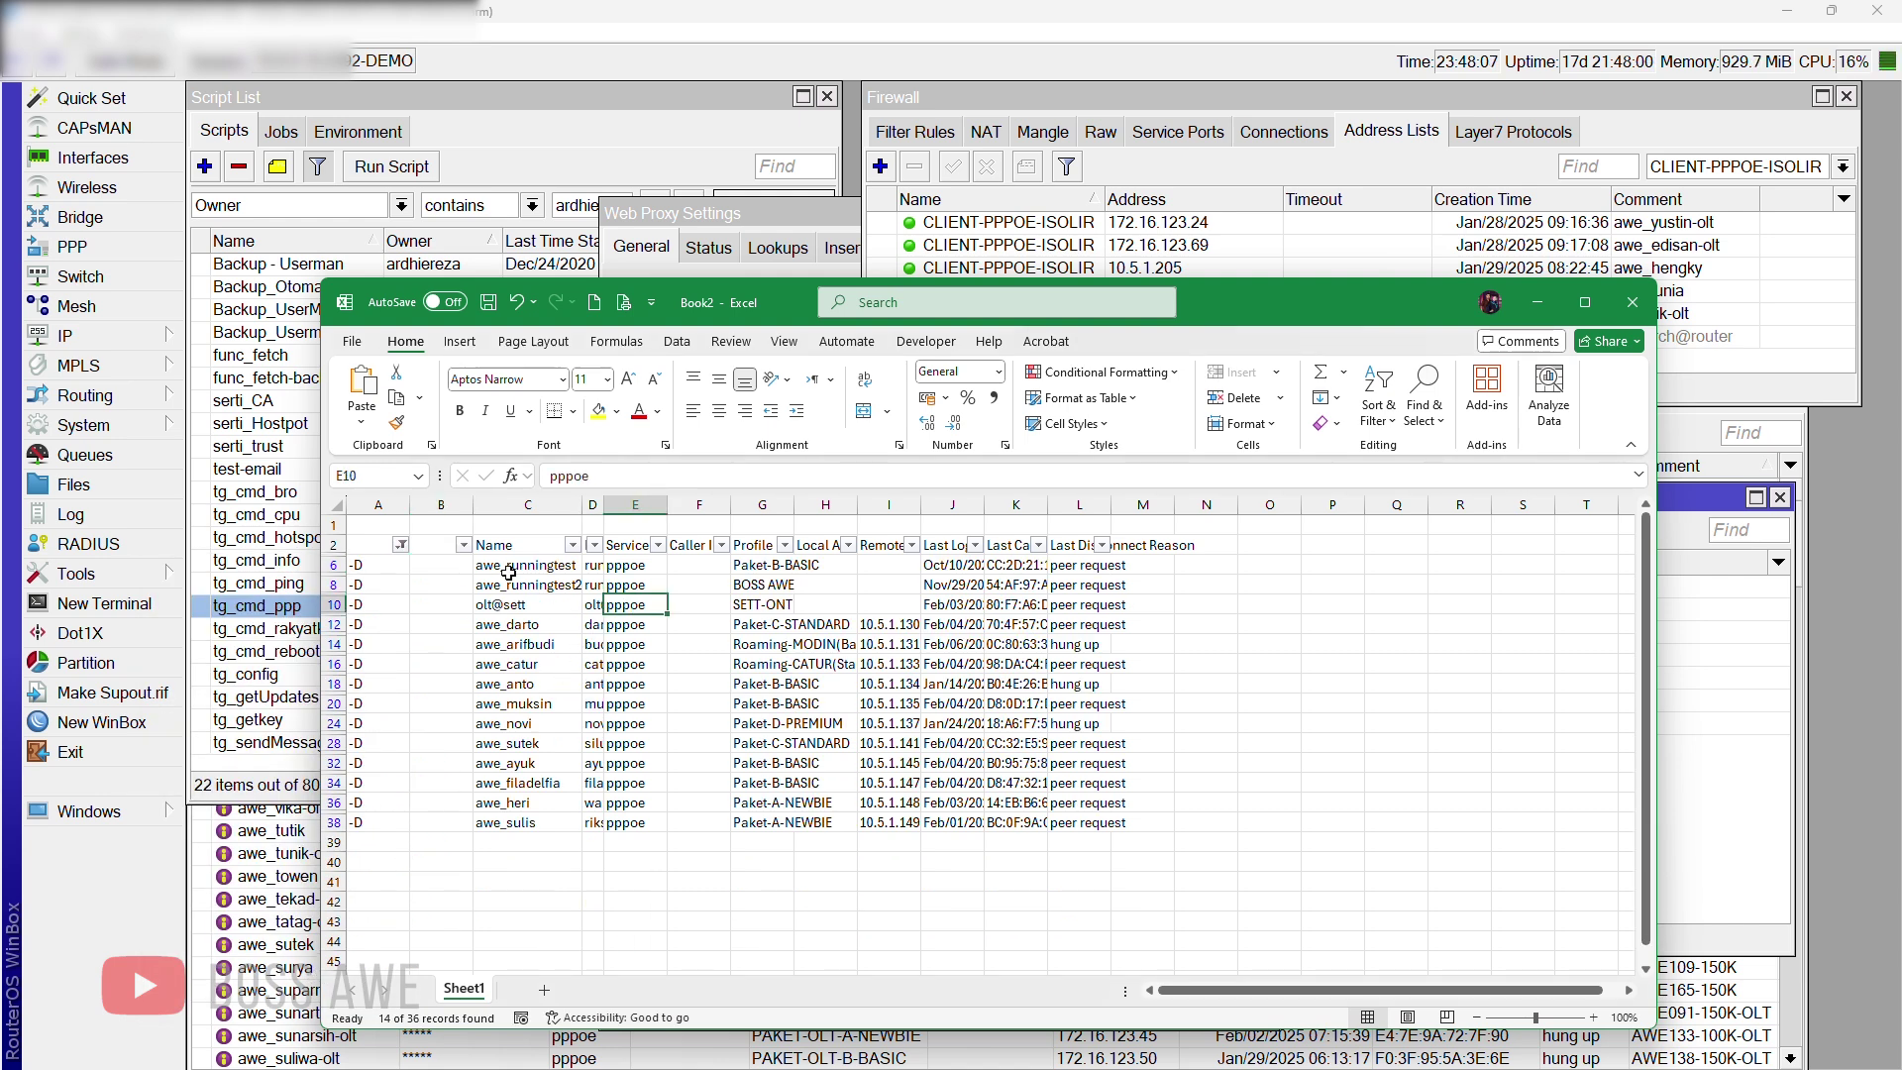
drag(520, 626, 597, 847)
drag(886, 629, 907, 810)
key(ctrl+c)
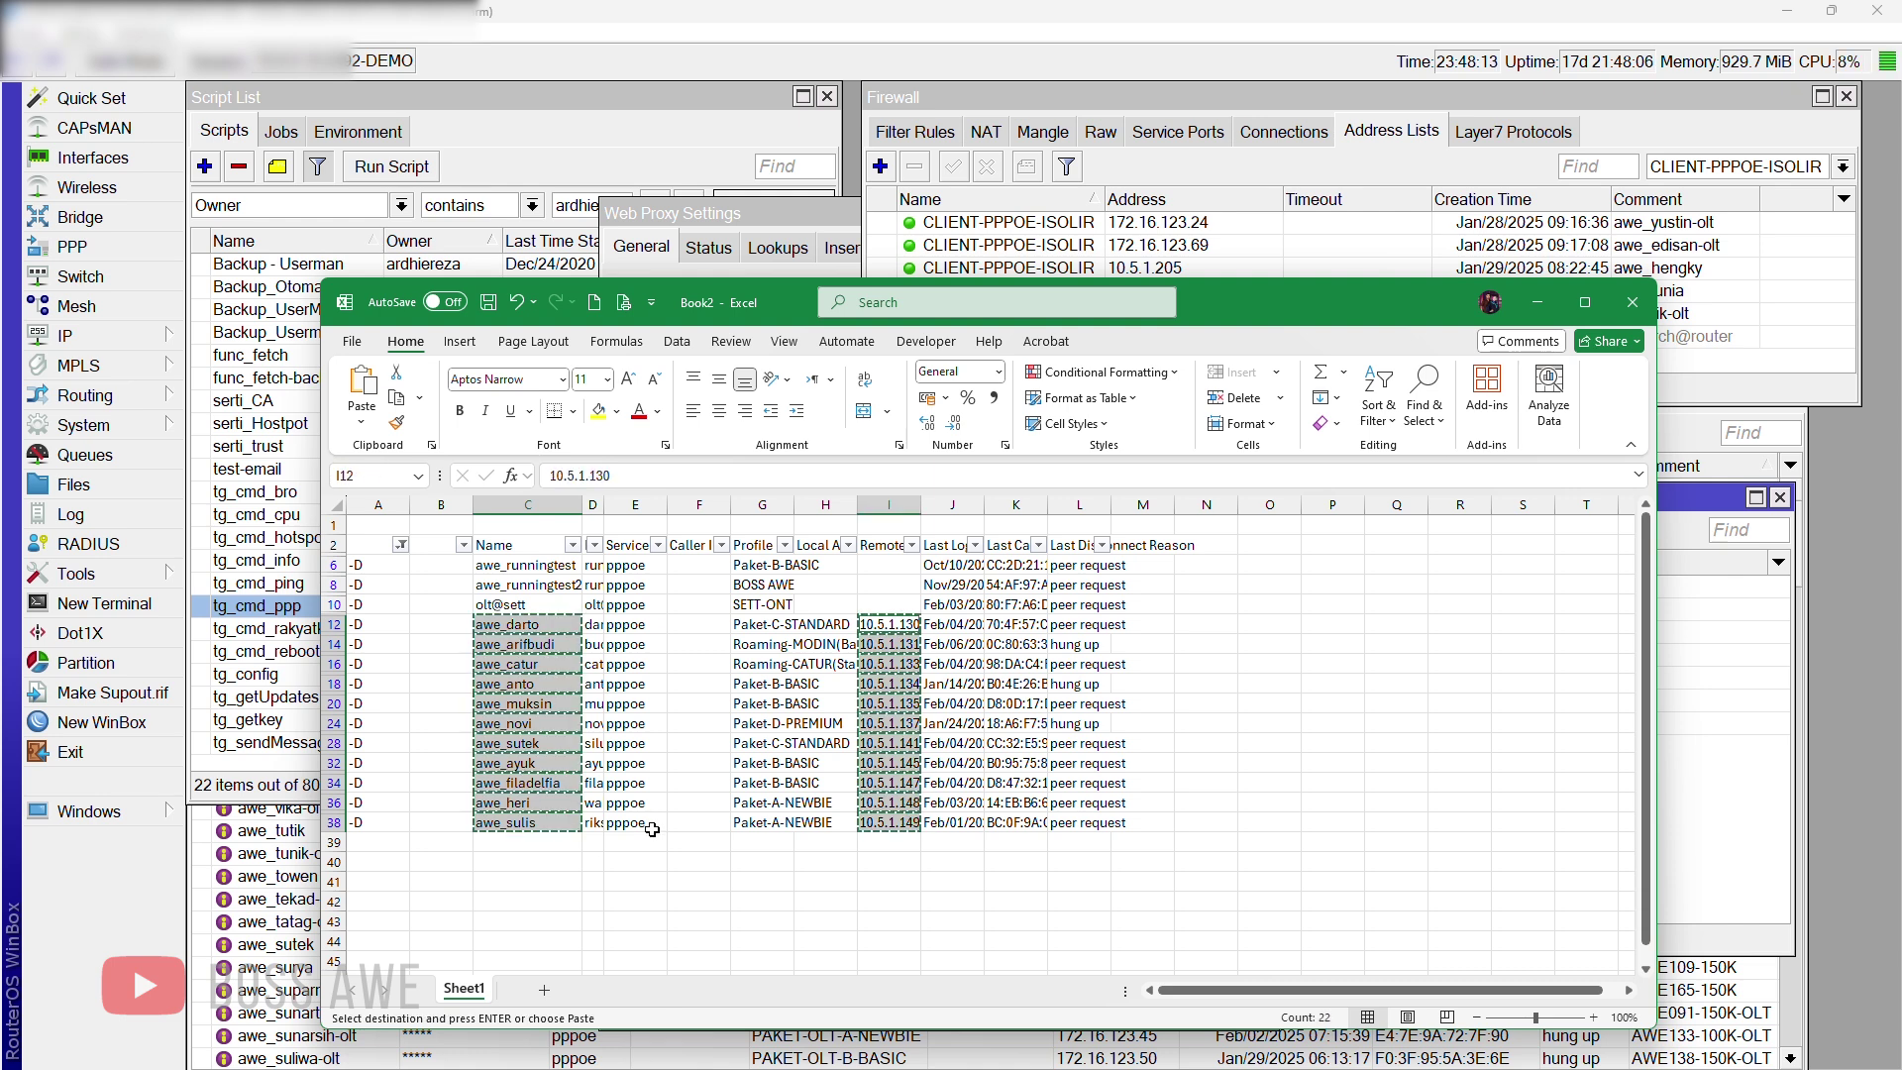
scroll(511, 673, down, 5)
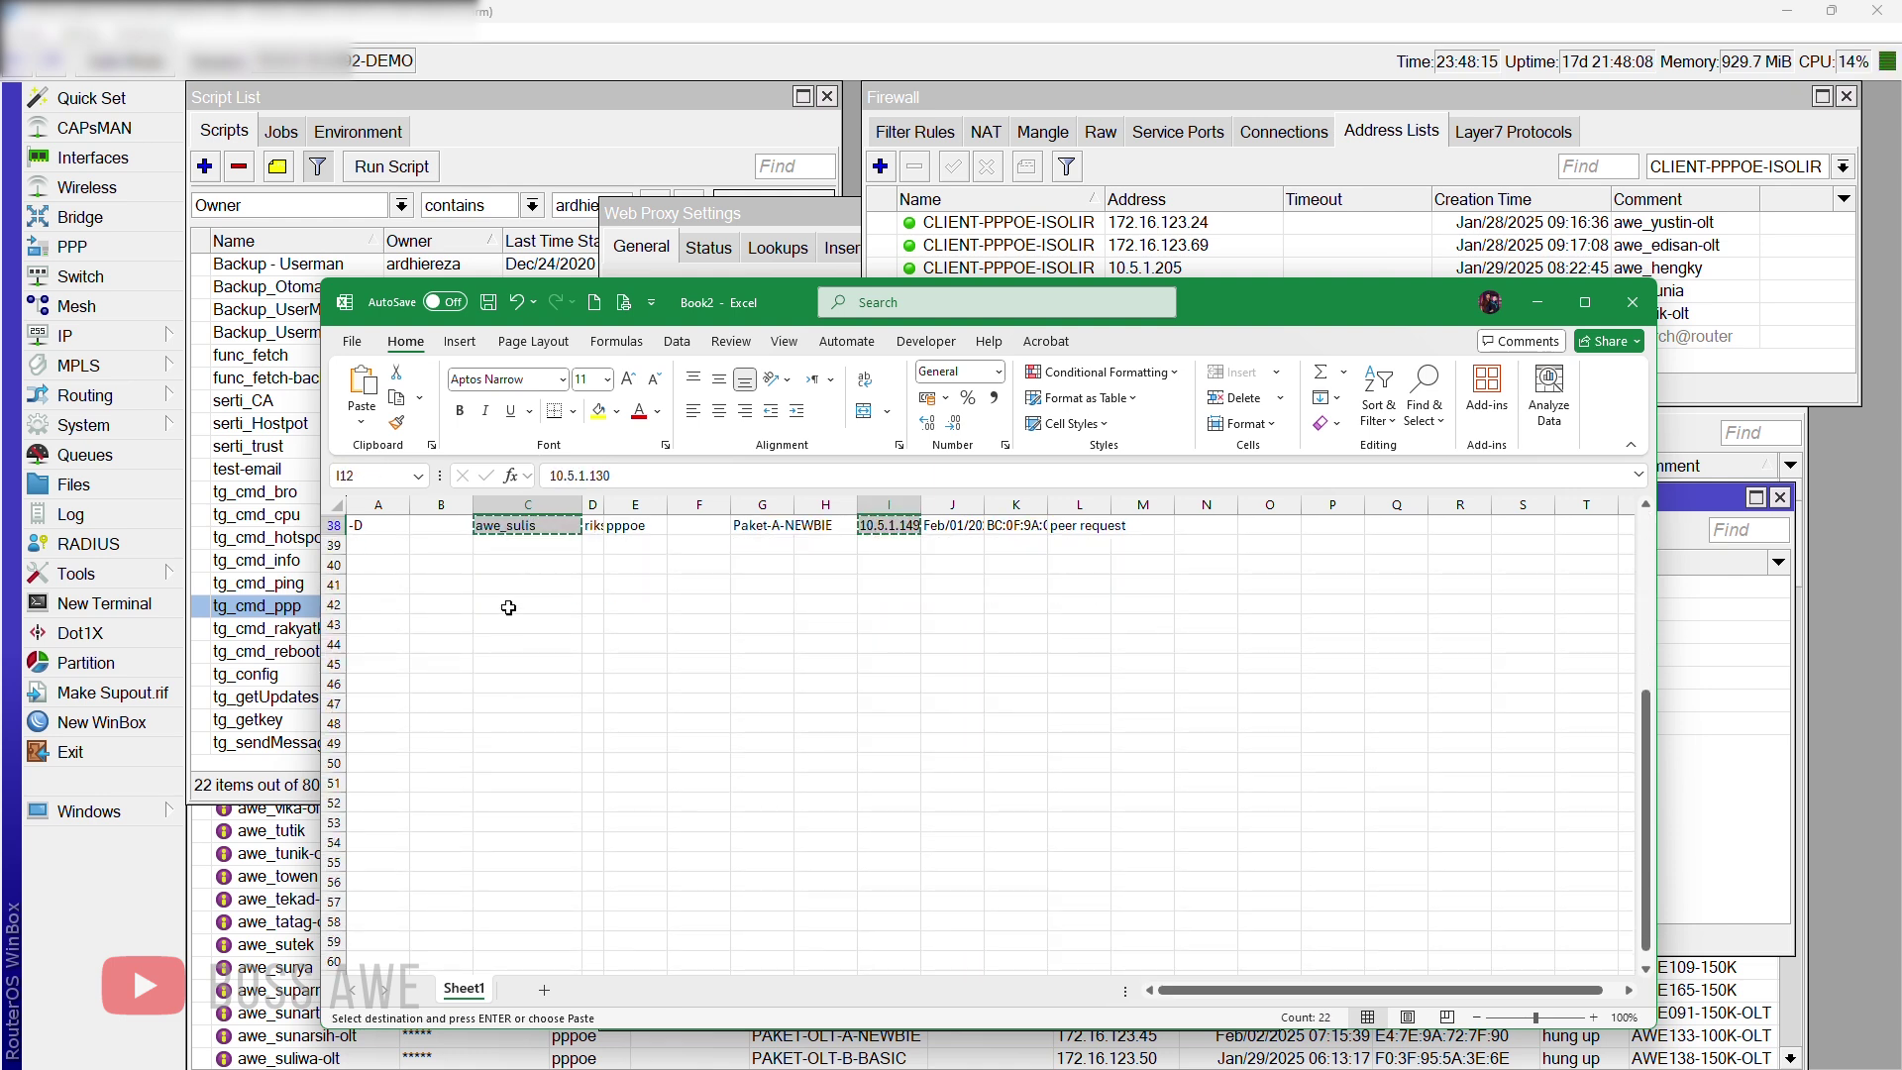
click(386, 603)
right_click(386, 603)
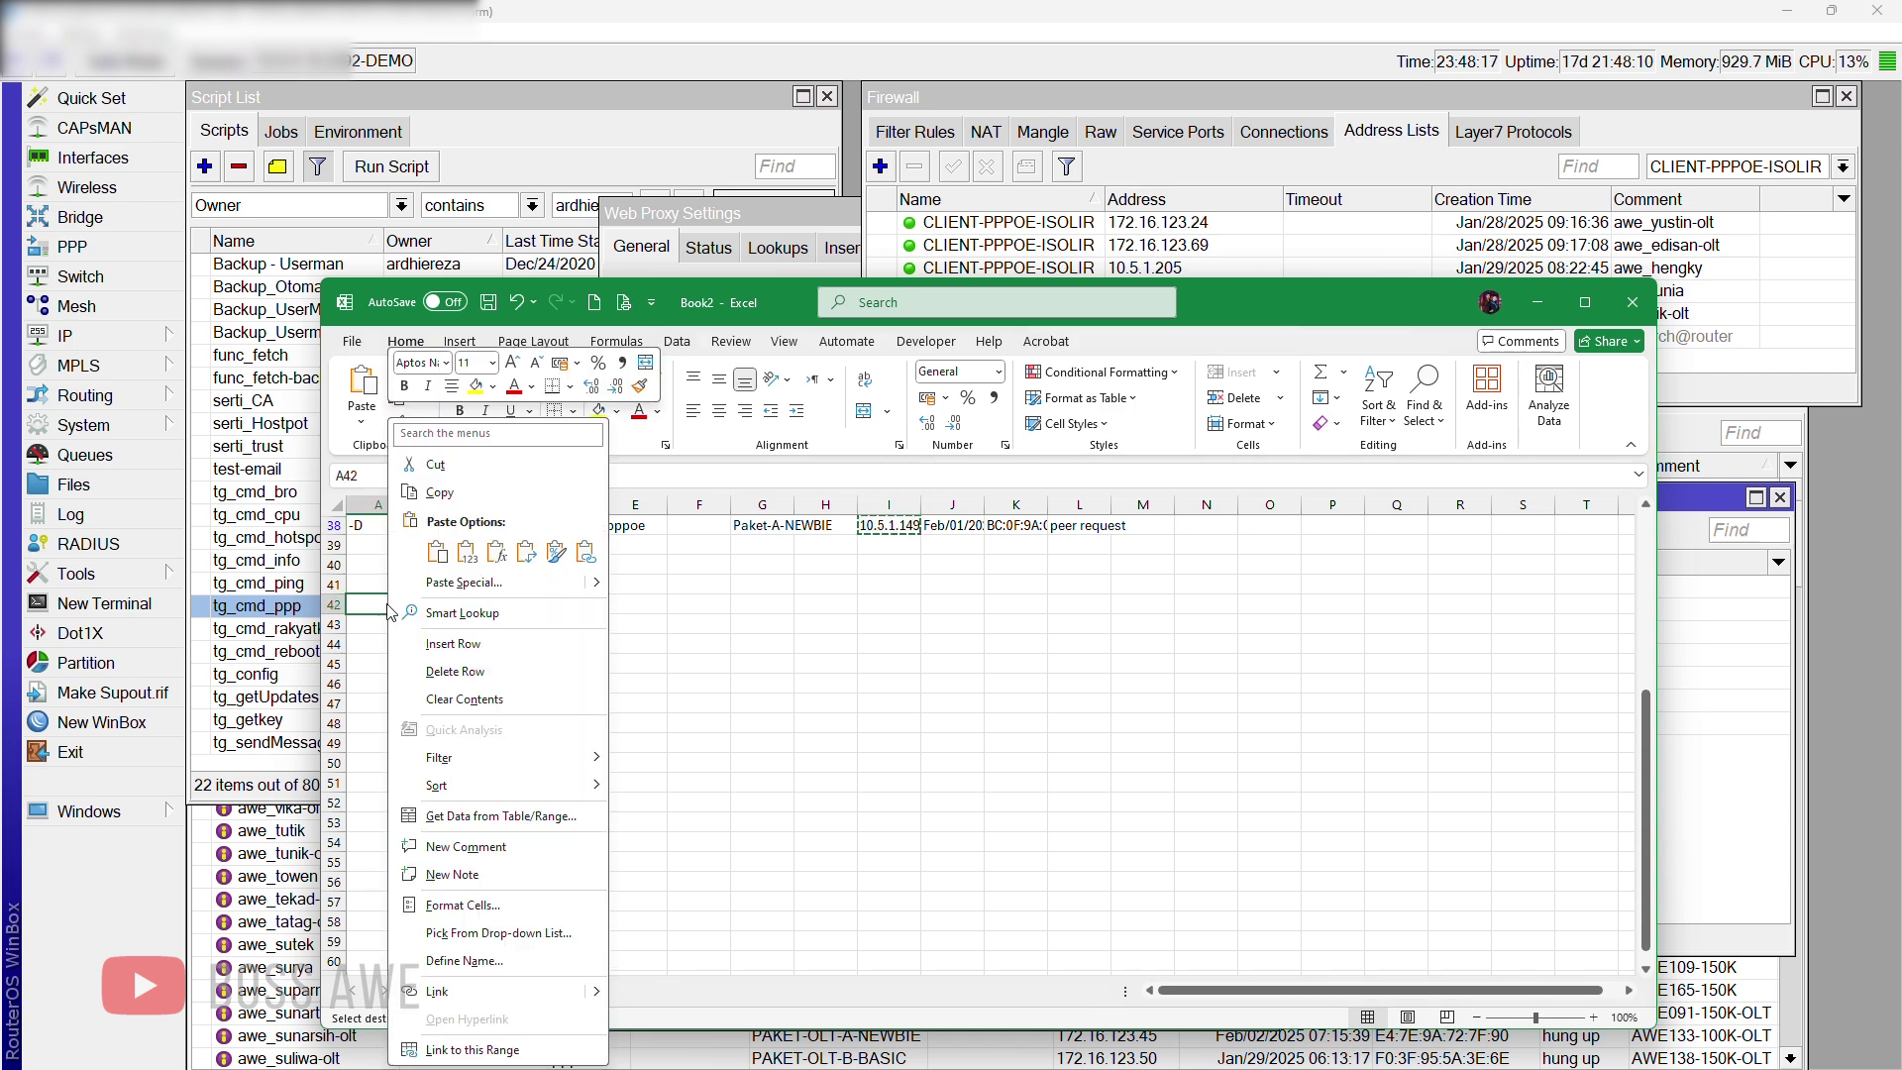
click(461, 572)
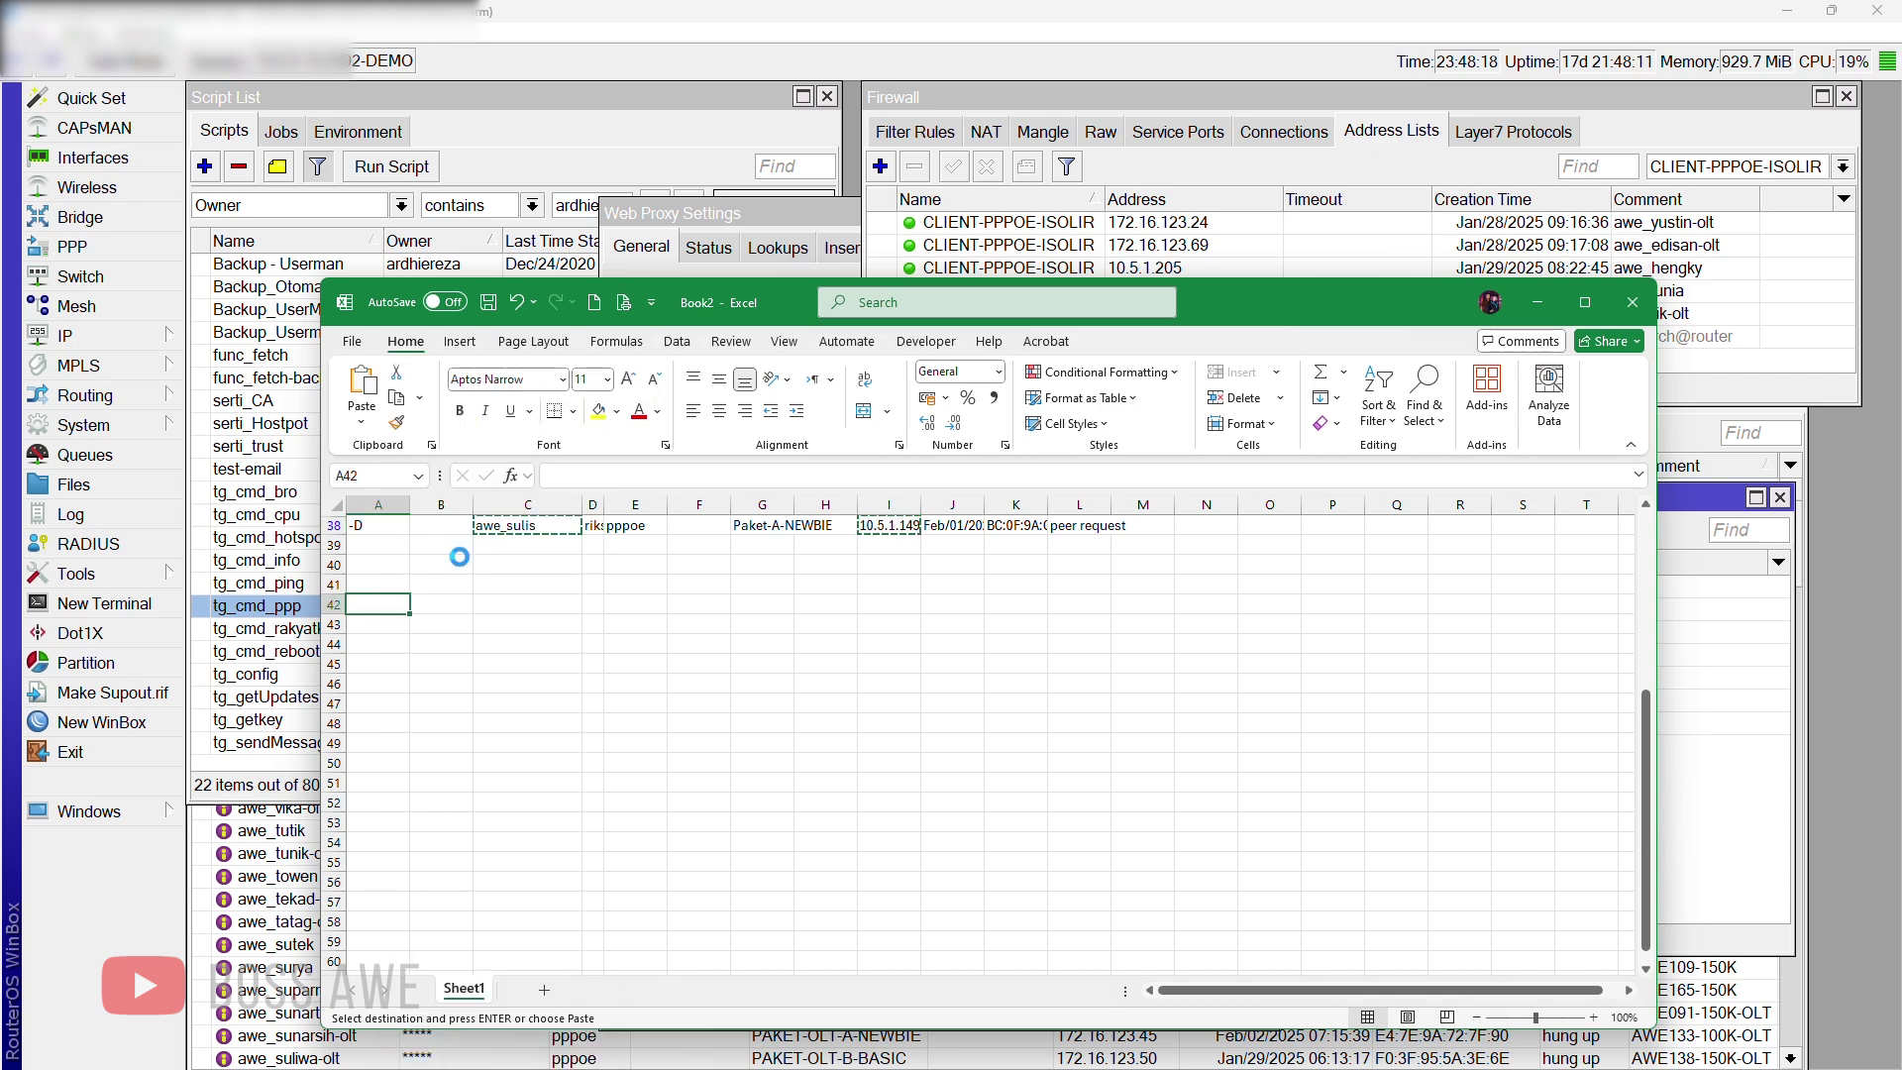
Step: Try formatting the pasted A42 names and addresses as a table, then cancel table creation
click(495, 634)
drag(381, 604, 459, 802)
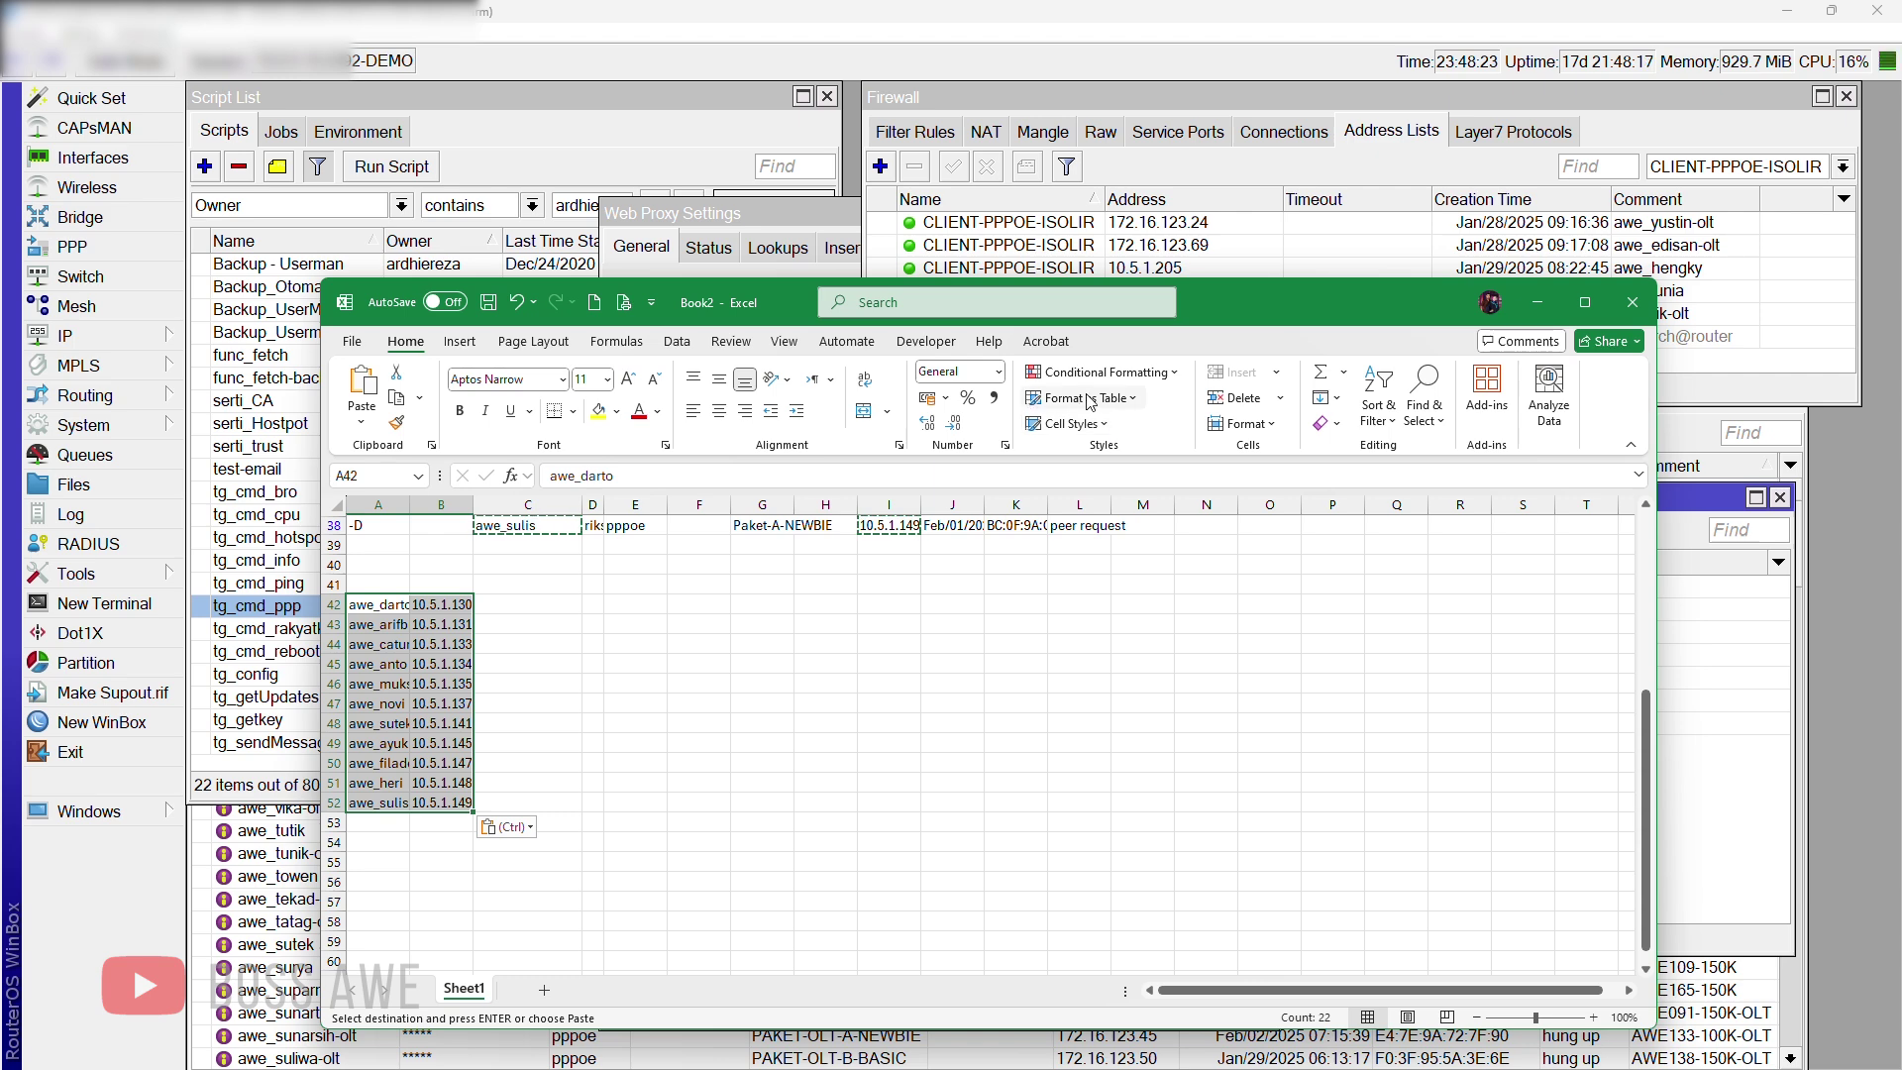
click(1030, 398)
click(1011, 551)
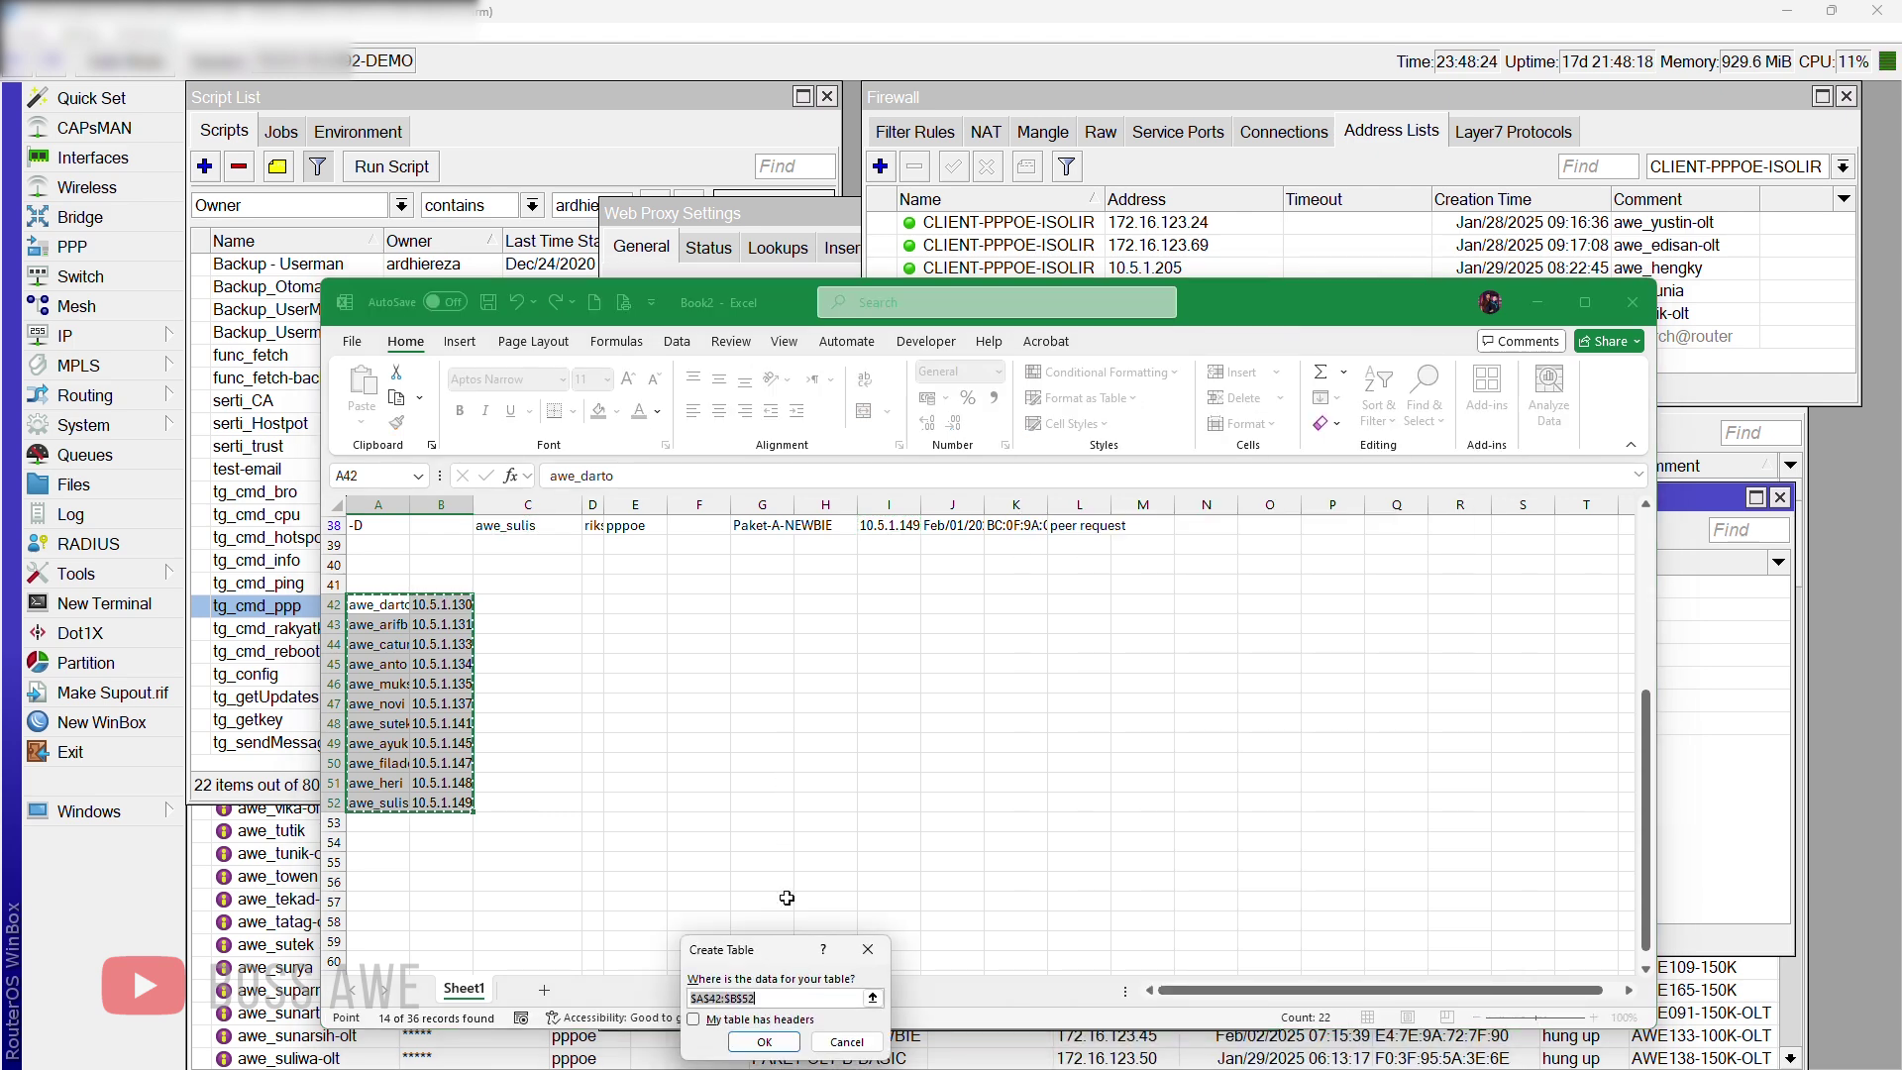
click(777, 1019)
click(777, 1020)
click(764, 1042)
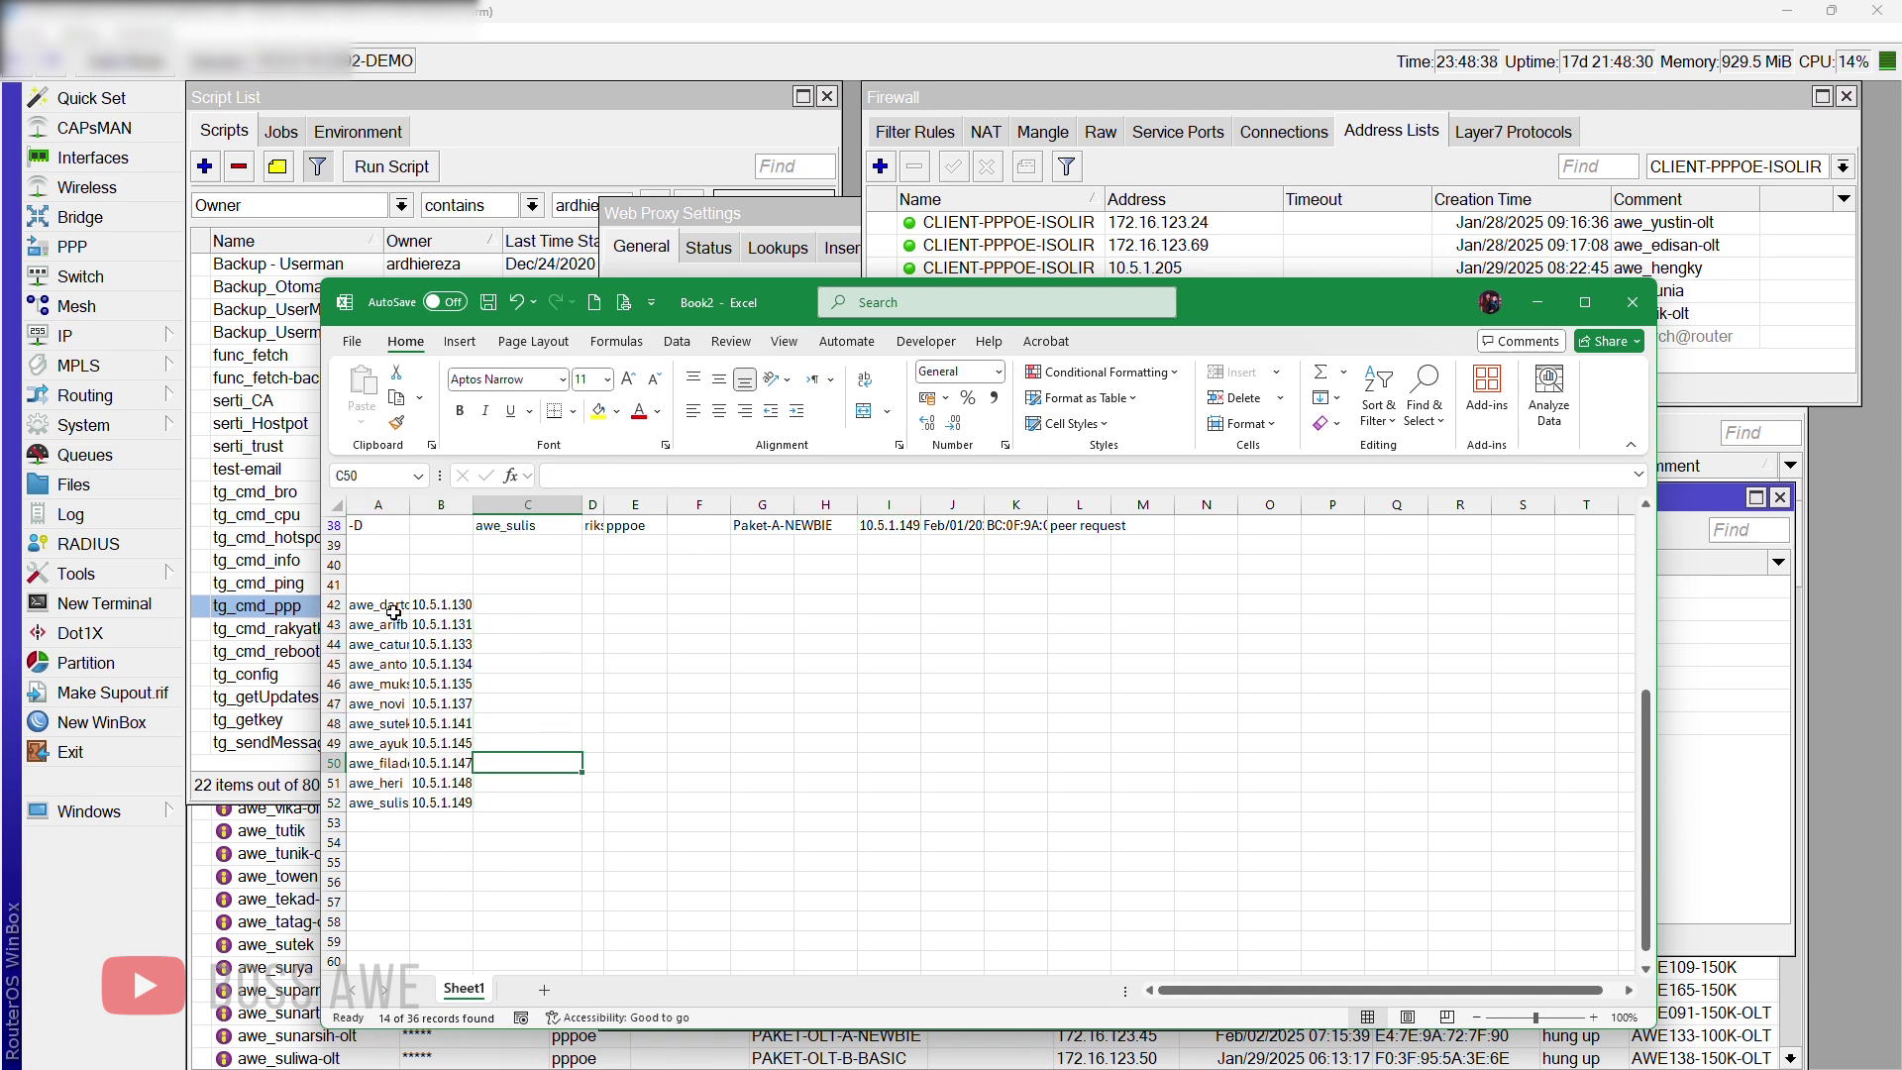
Step: Copy the names and addresses to A2 of a new Sheet2 and pick a table style
scroll(387, 619, up, 2)
drag(384, 731, 467, 935)
key(ctrl+c)
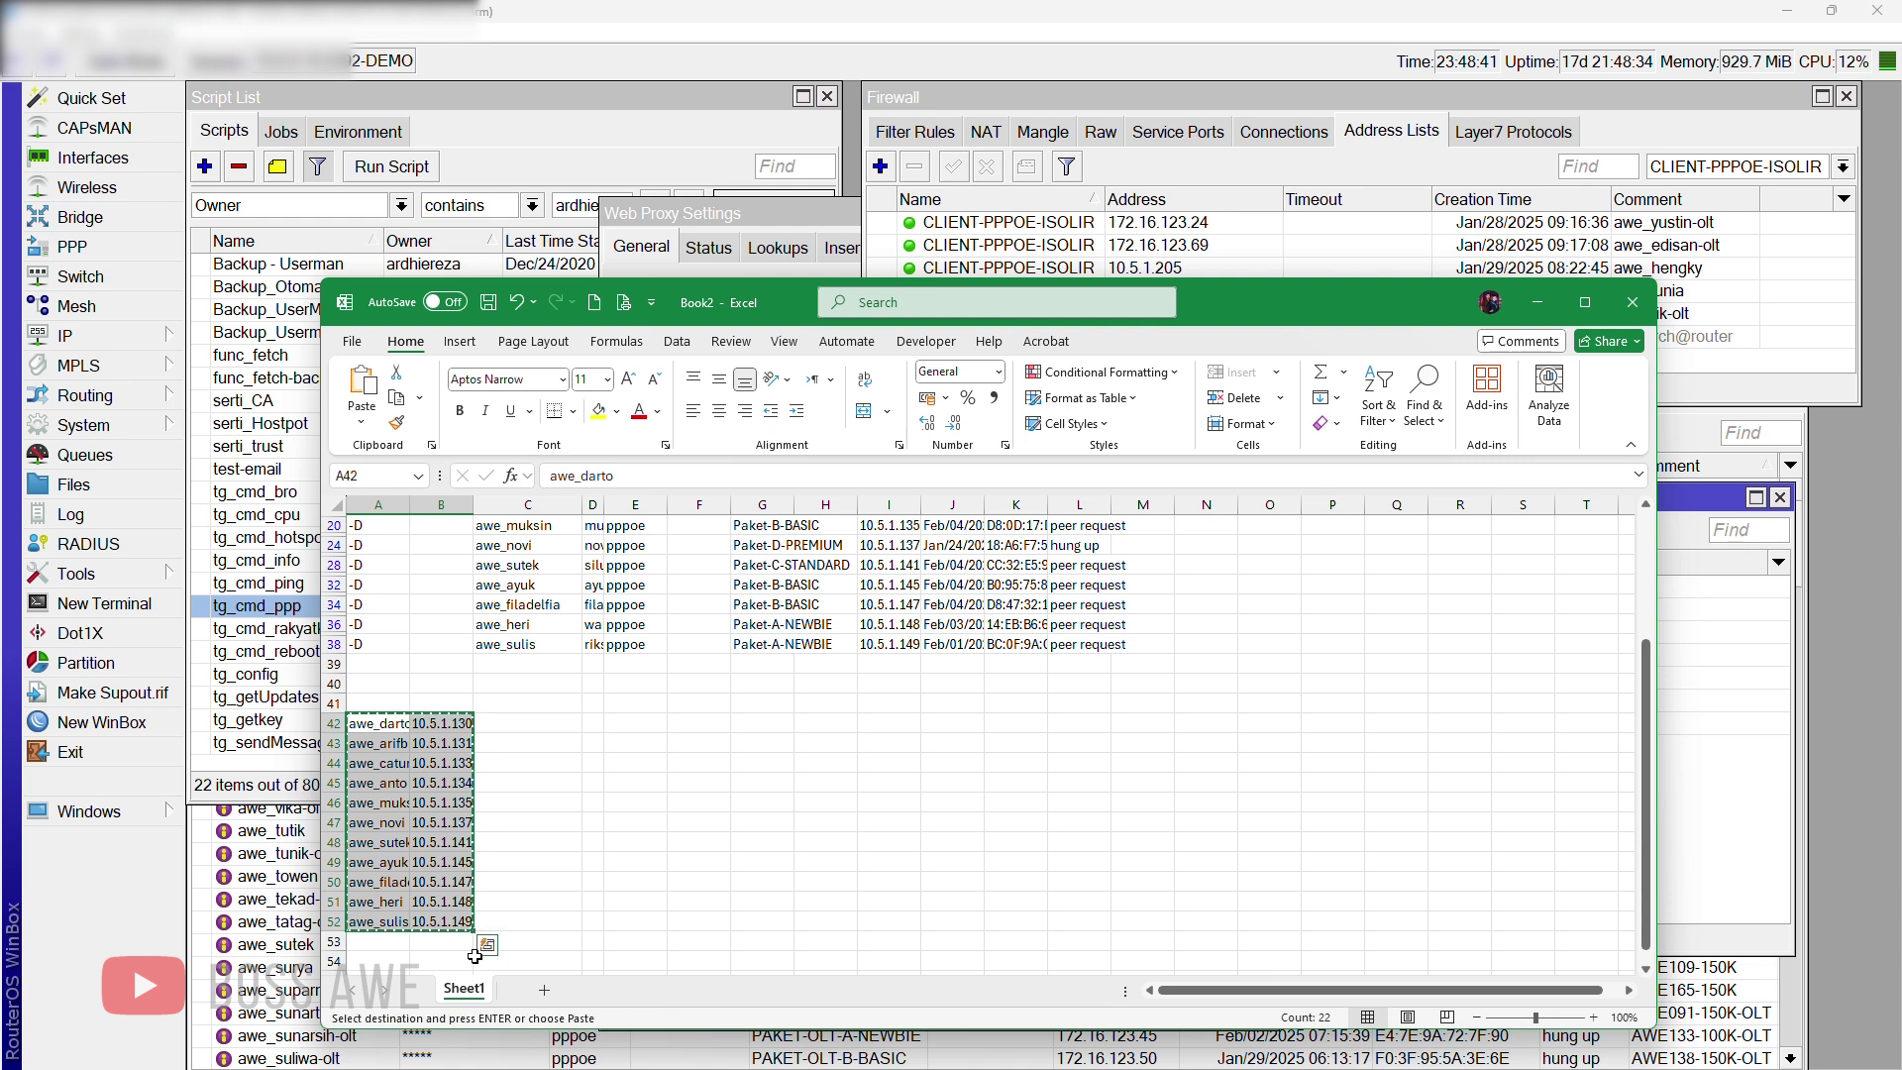
click(544, 989)
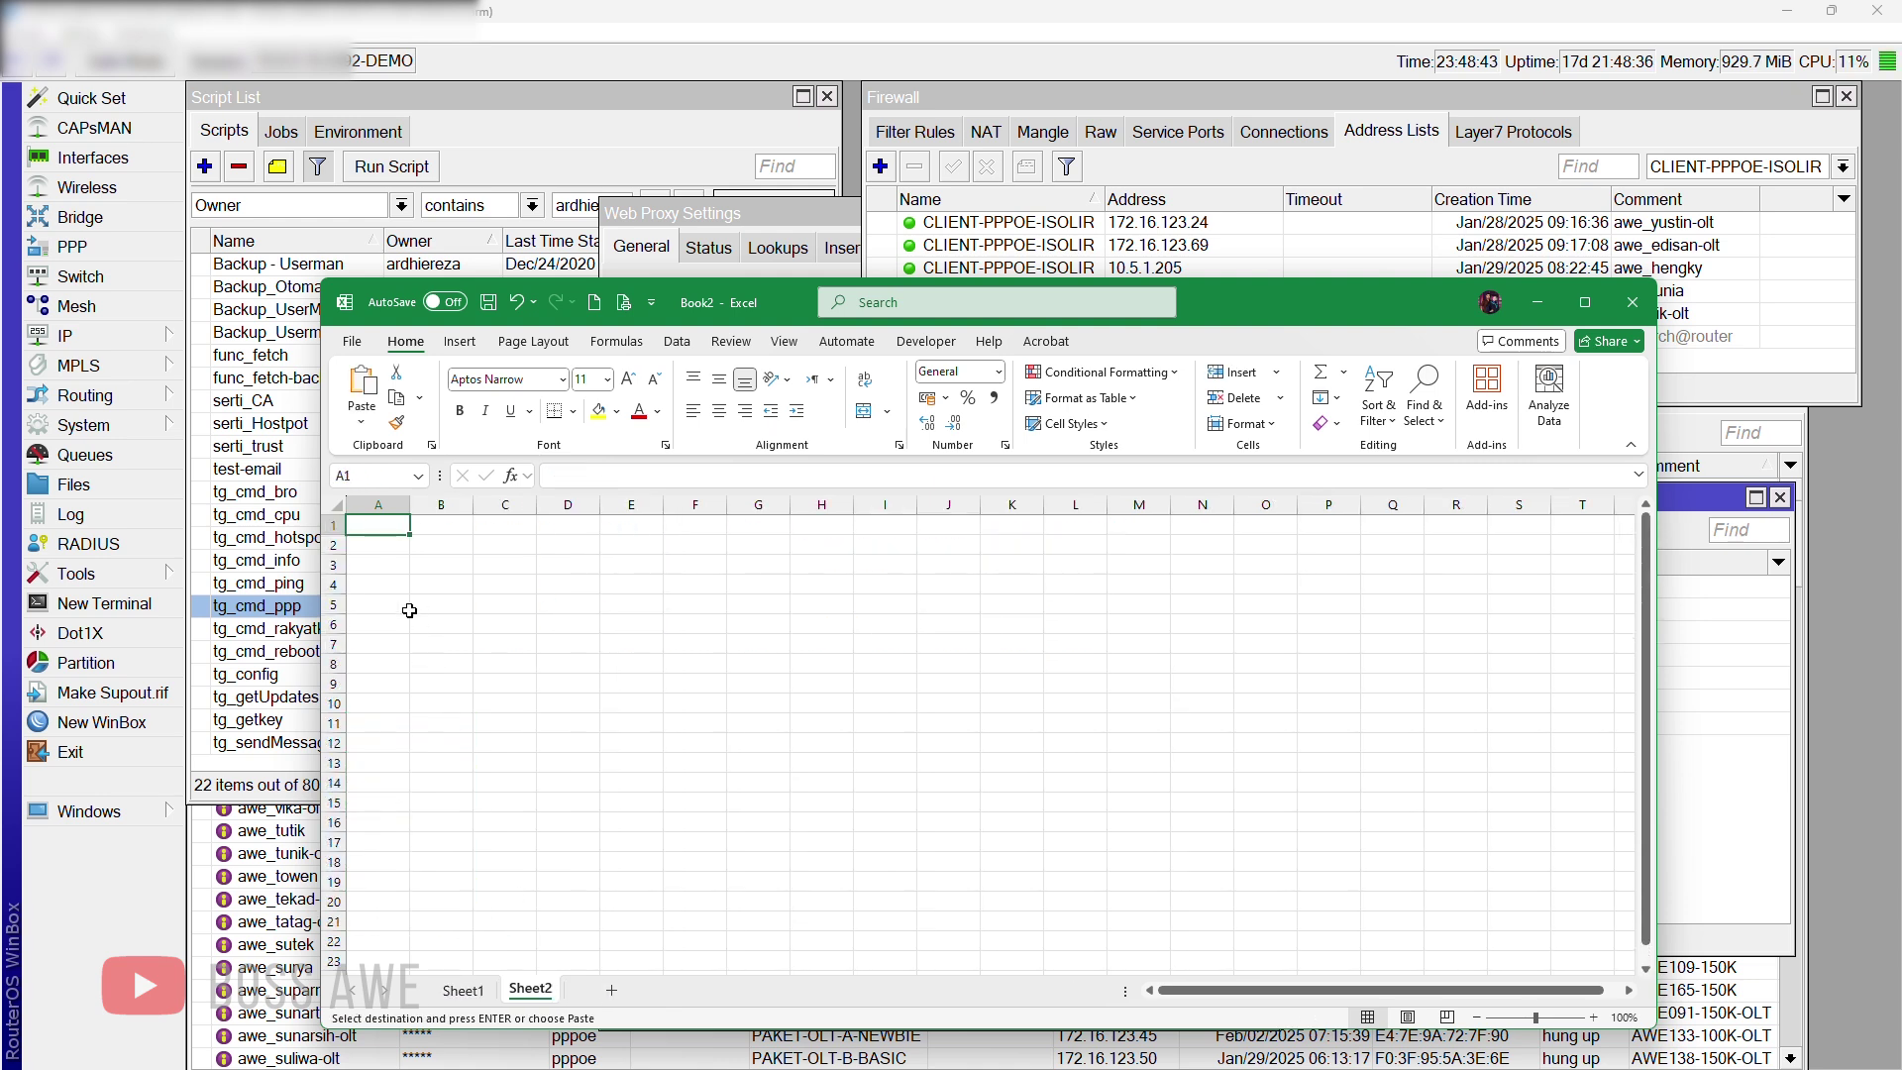
click(381, 551)
key(ctrl+v)
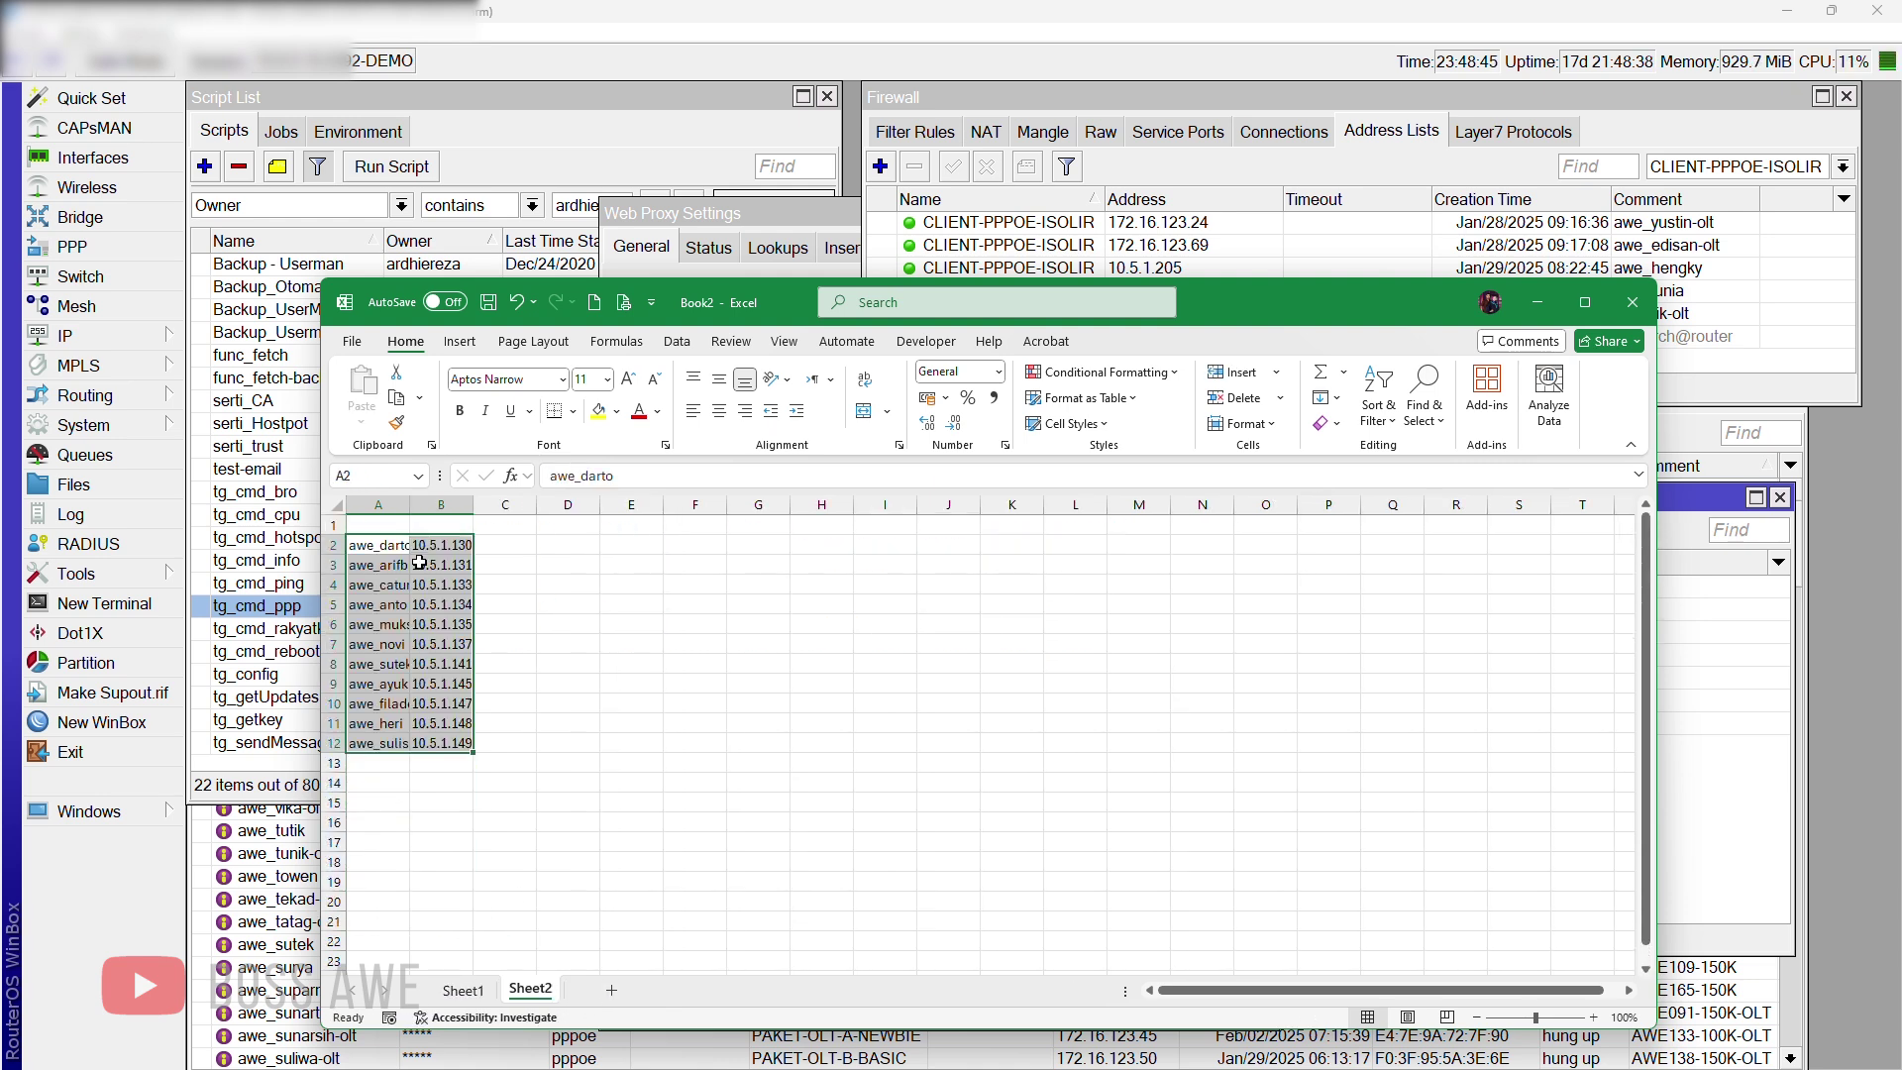
click(1096, 398)
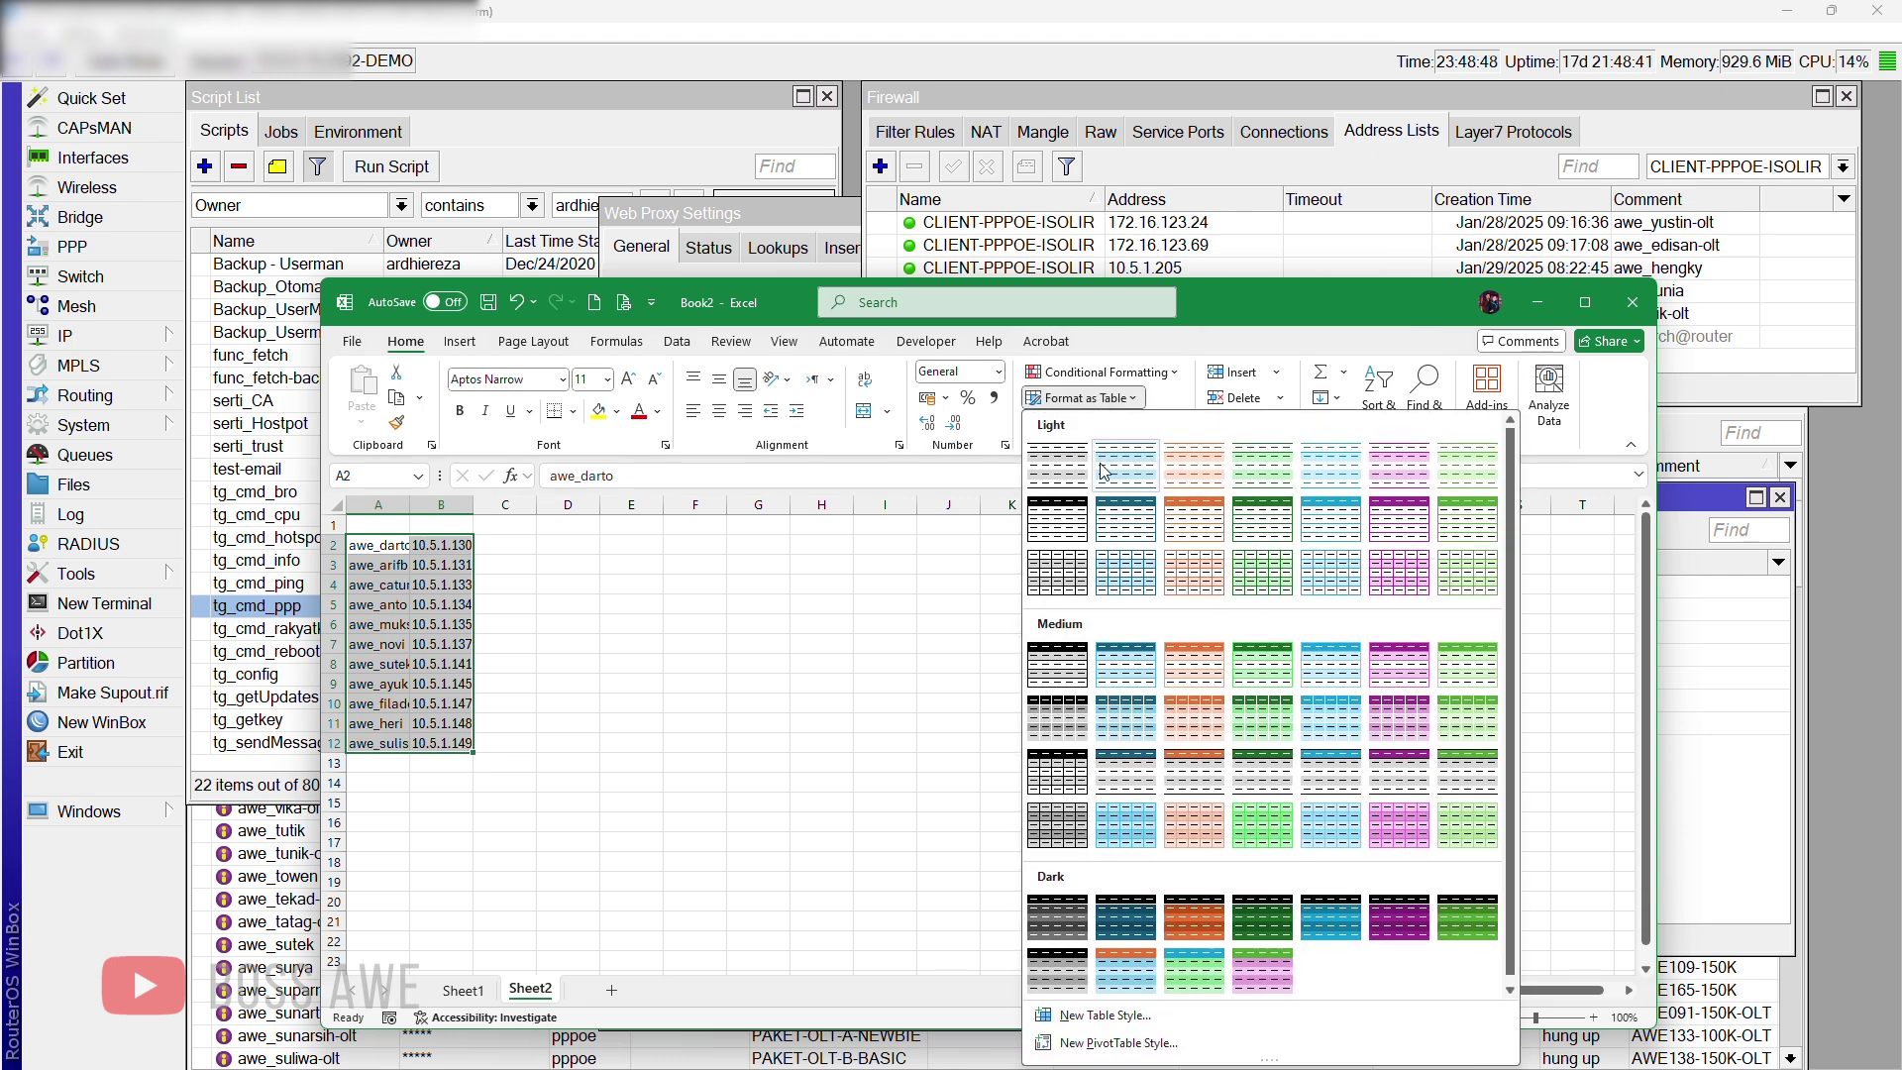
click(1083, 505)
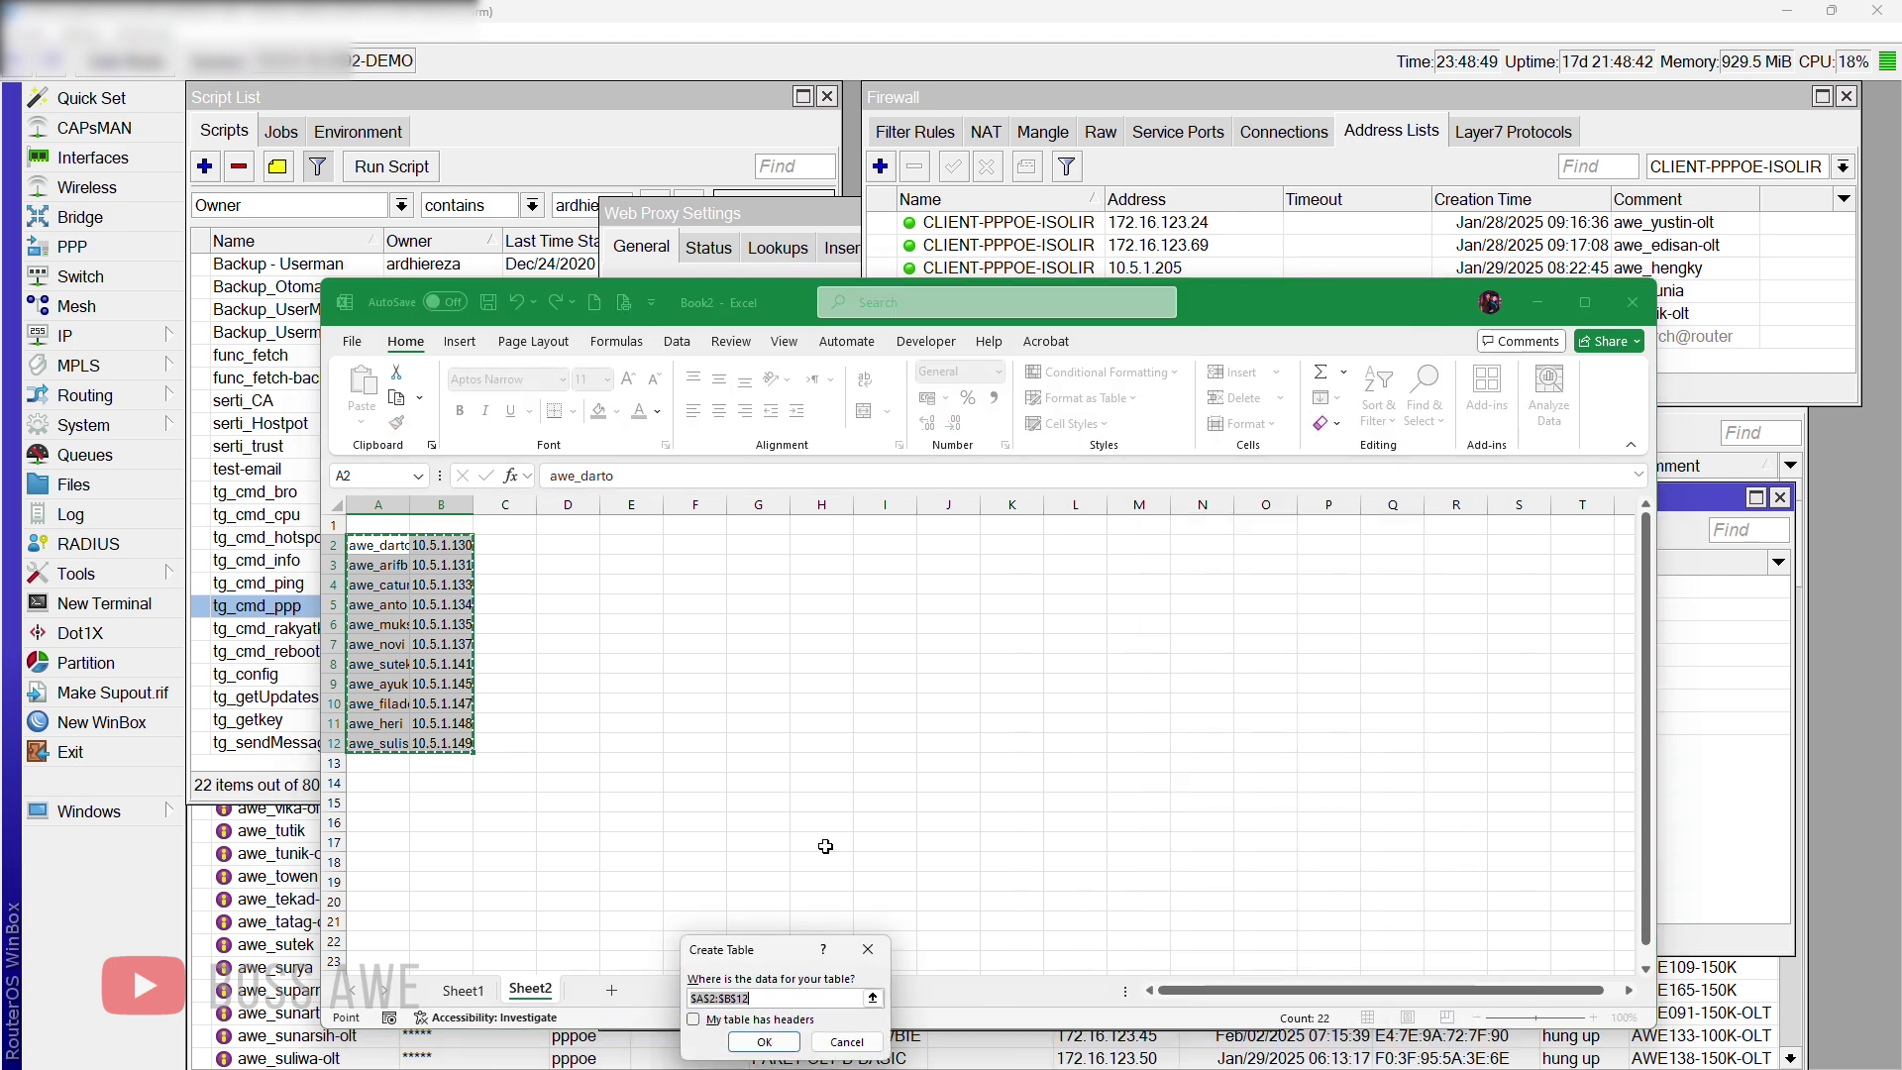
Step: Create the table without a header row, letting Excel add its own column headers
click(783, 1021)
click(783, 1021)
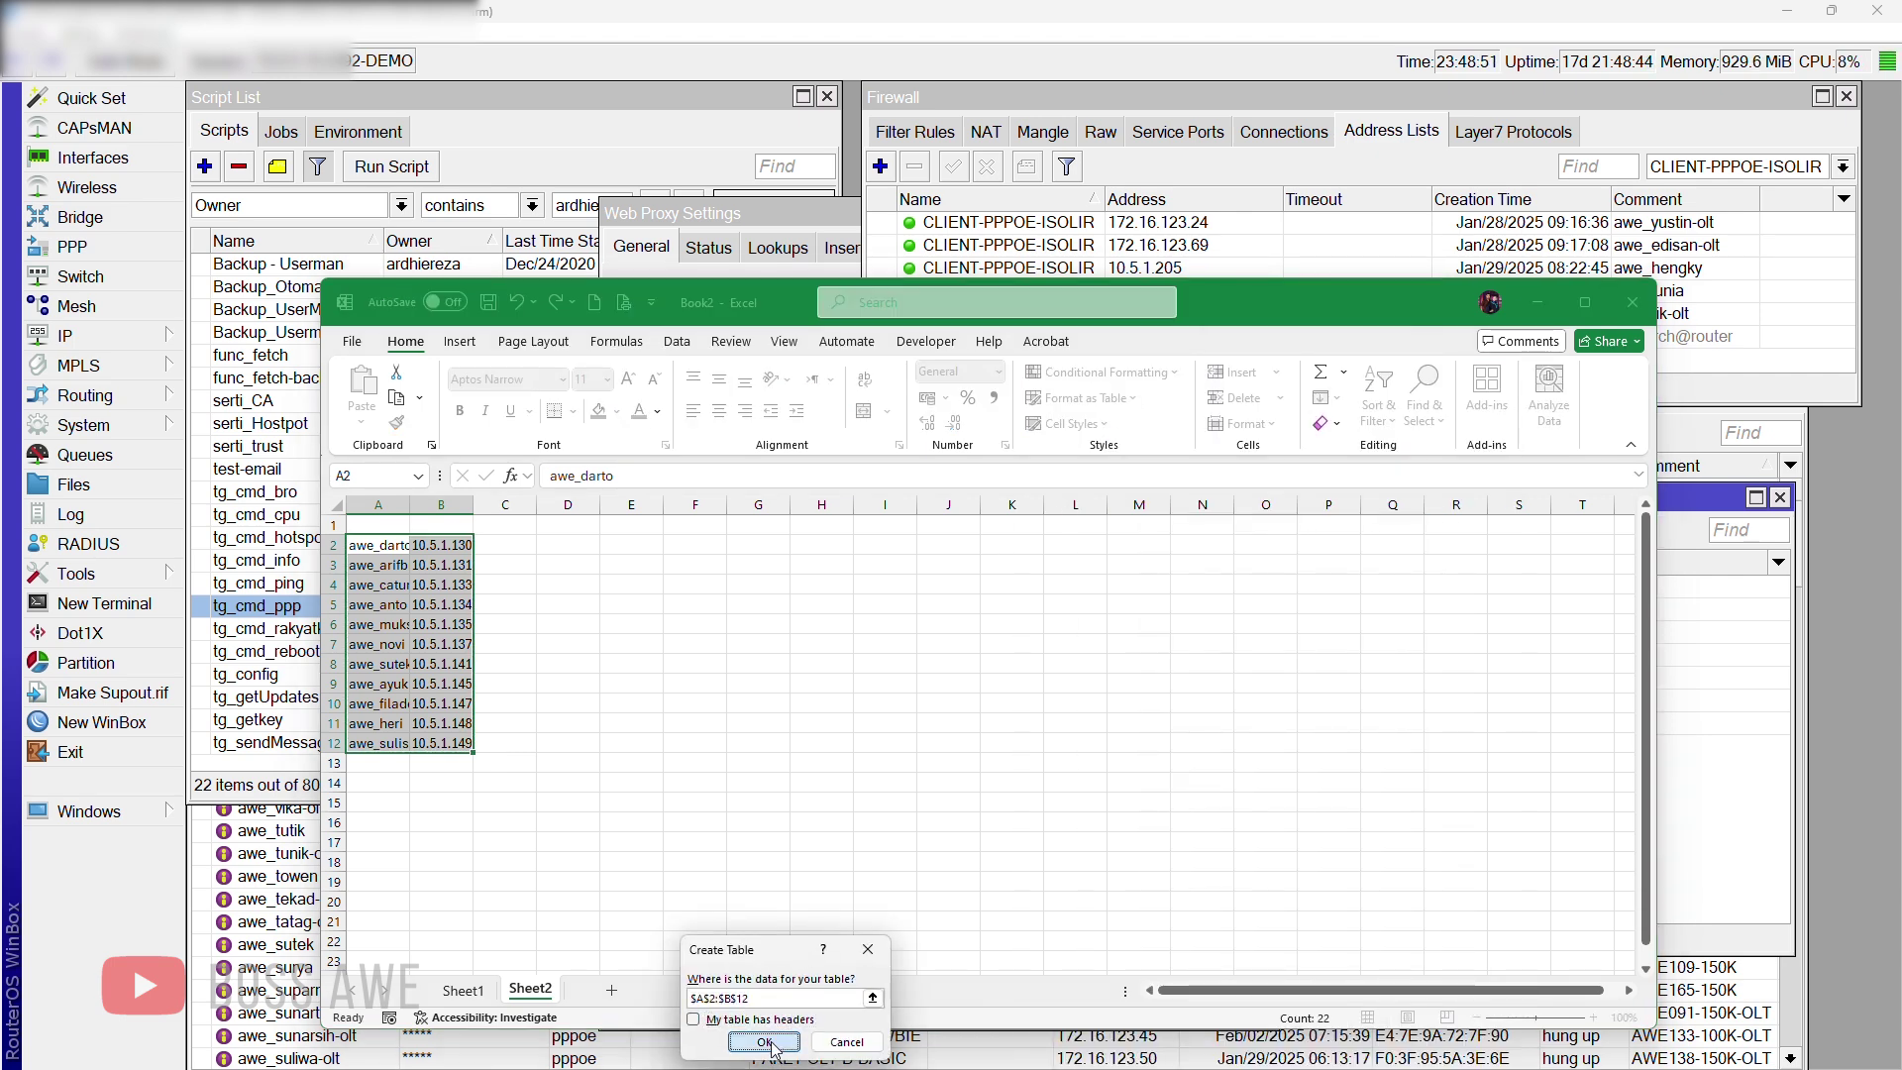
click(763, 1041)
click(595, 684)
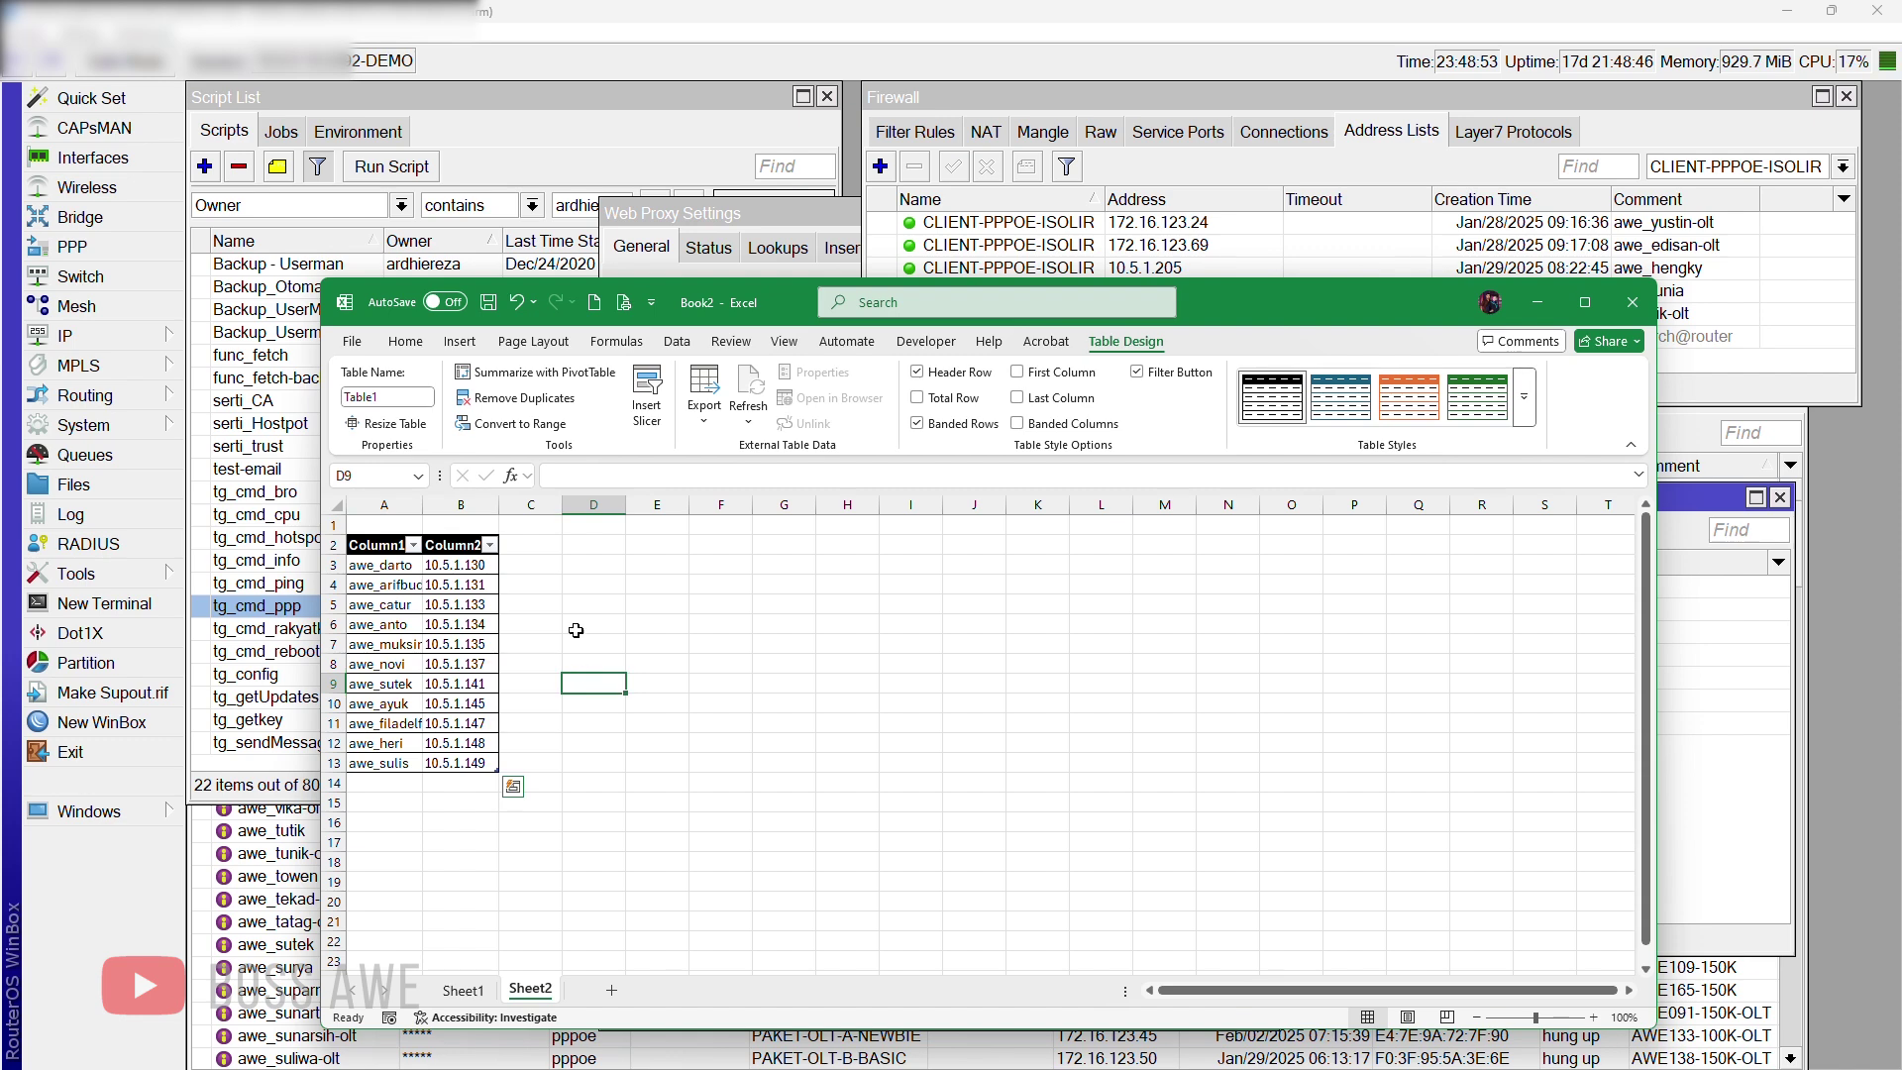
Step: Add a 'script' column header in C2 and widen column C
click(511, 546)
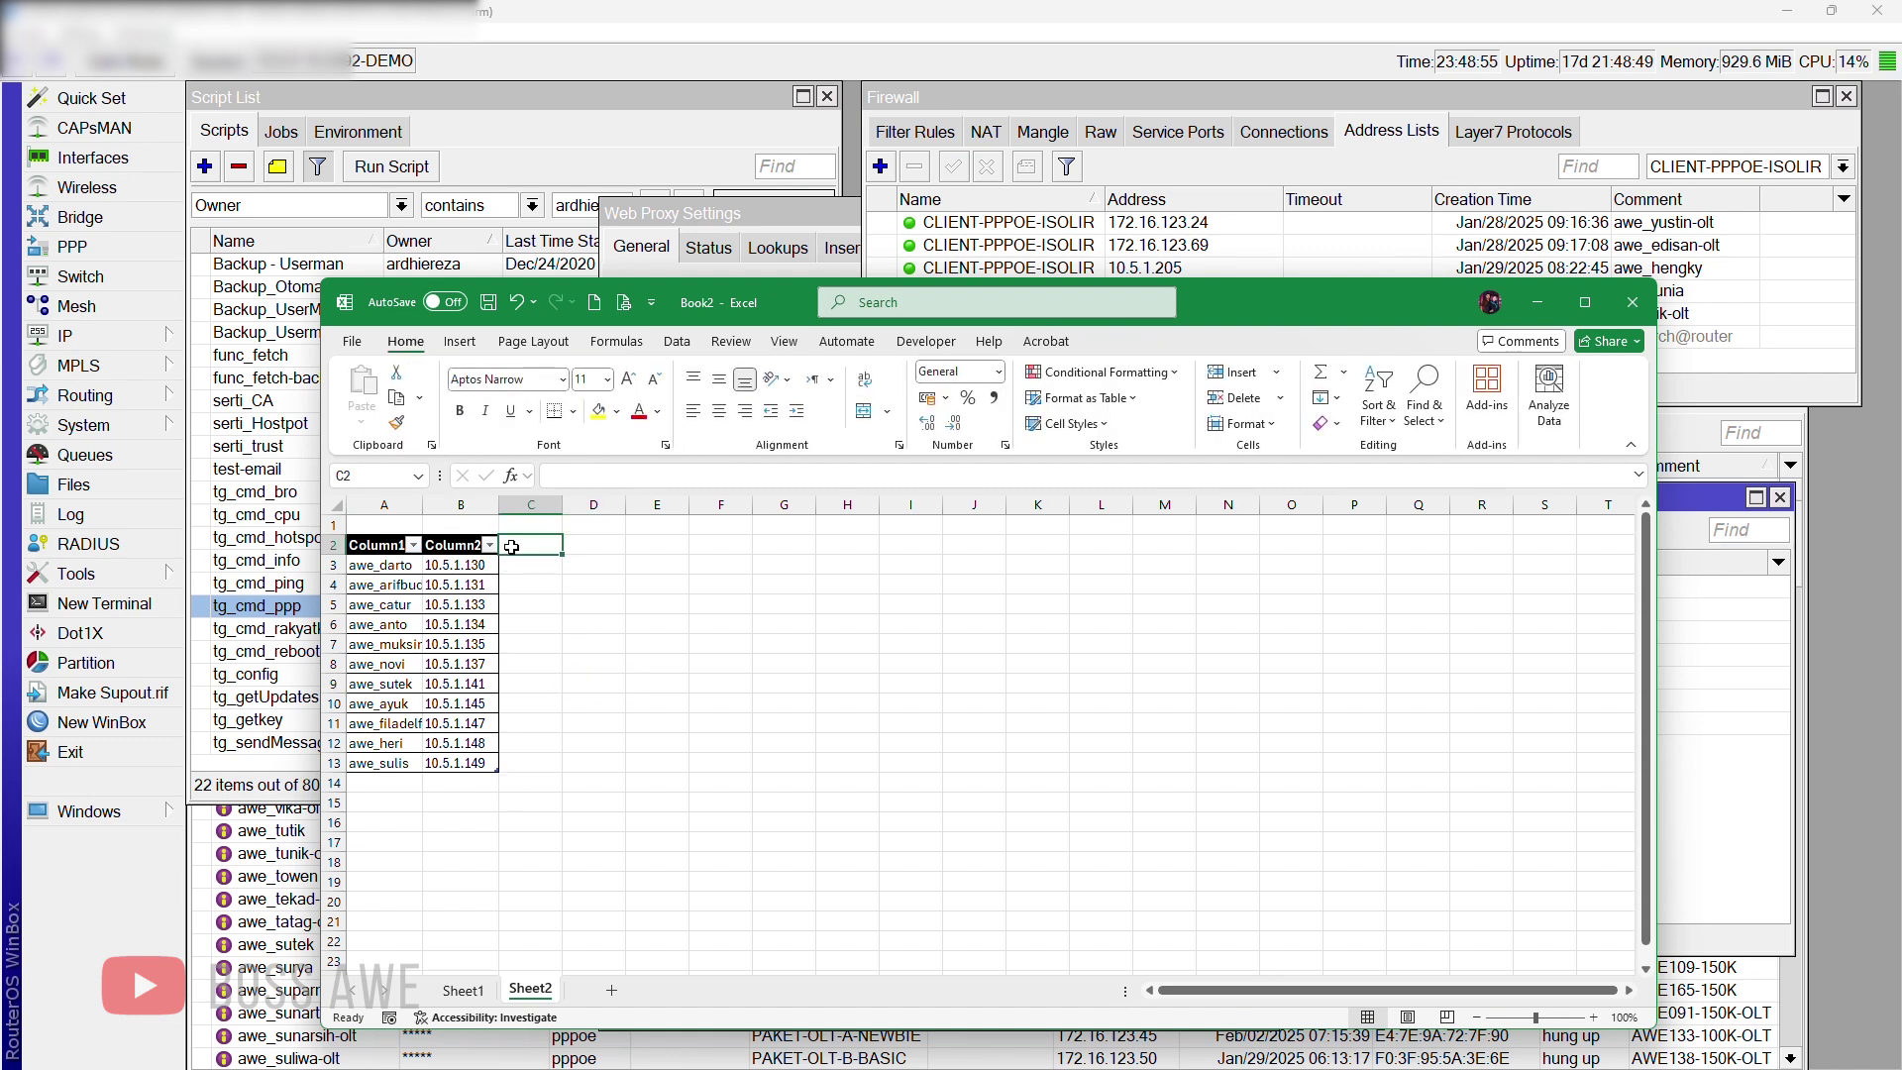
text(scri)
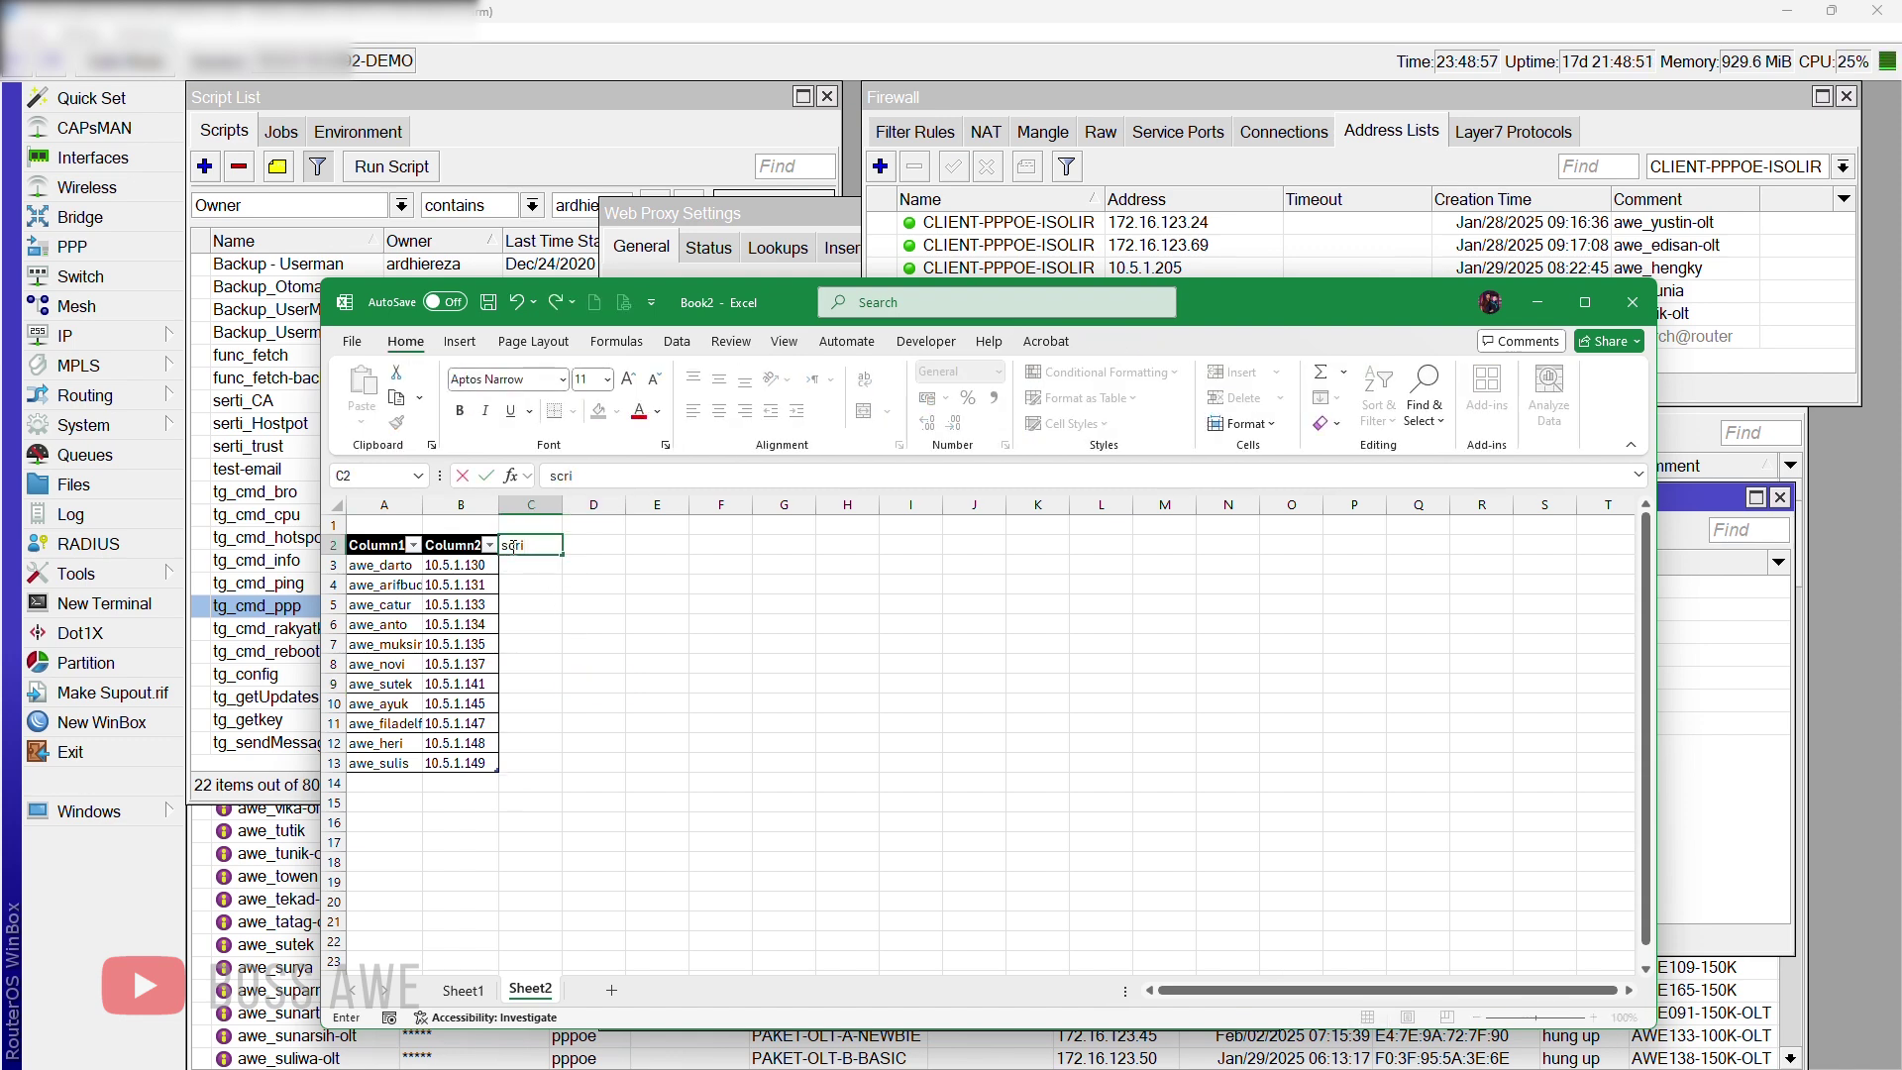
text(pt)
key(ctrl+Return)
key(Return)
drag(562, 504, 718, 527)
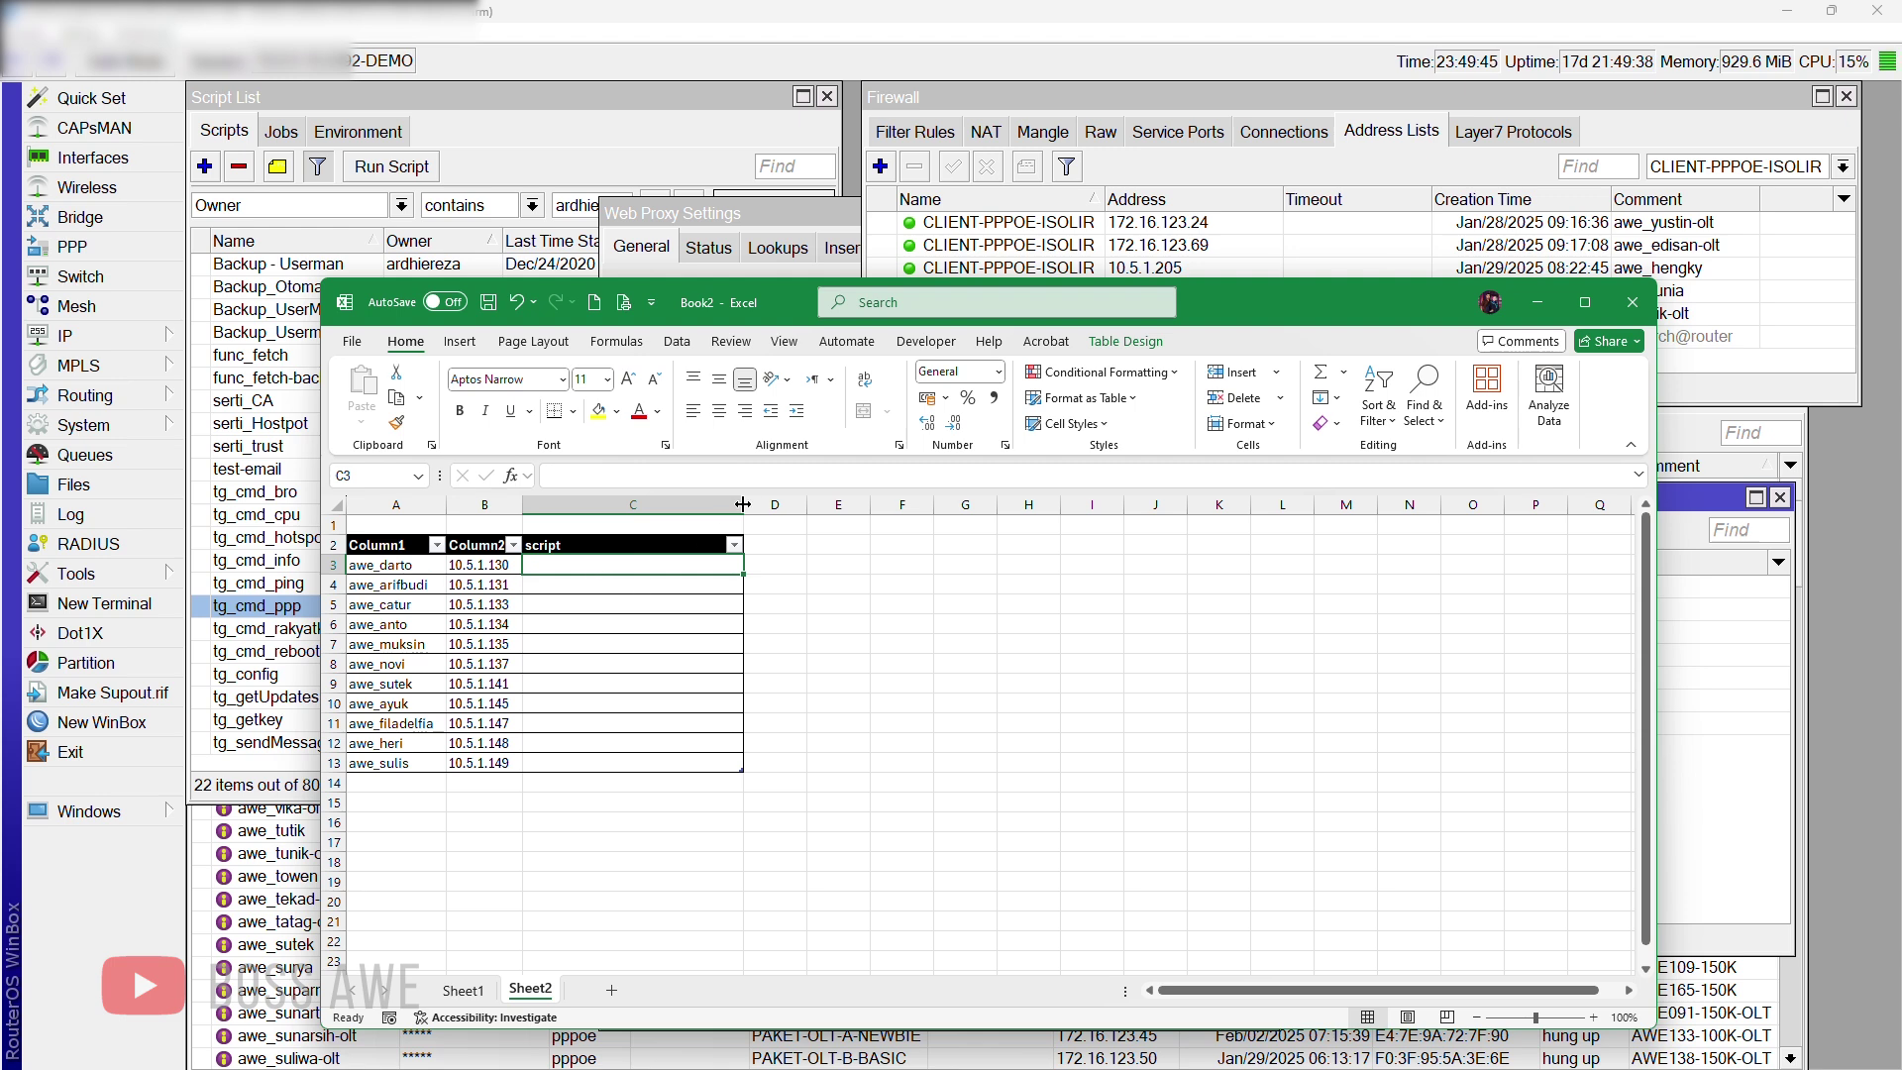
drag(742, 504, 898, 504)
Step: Replace '/ip firewall address-list' in C3 with 'add address=' as the script start
text(/)
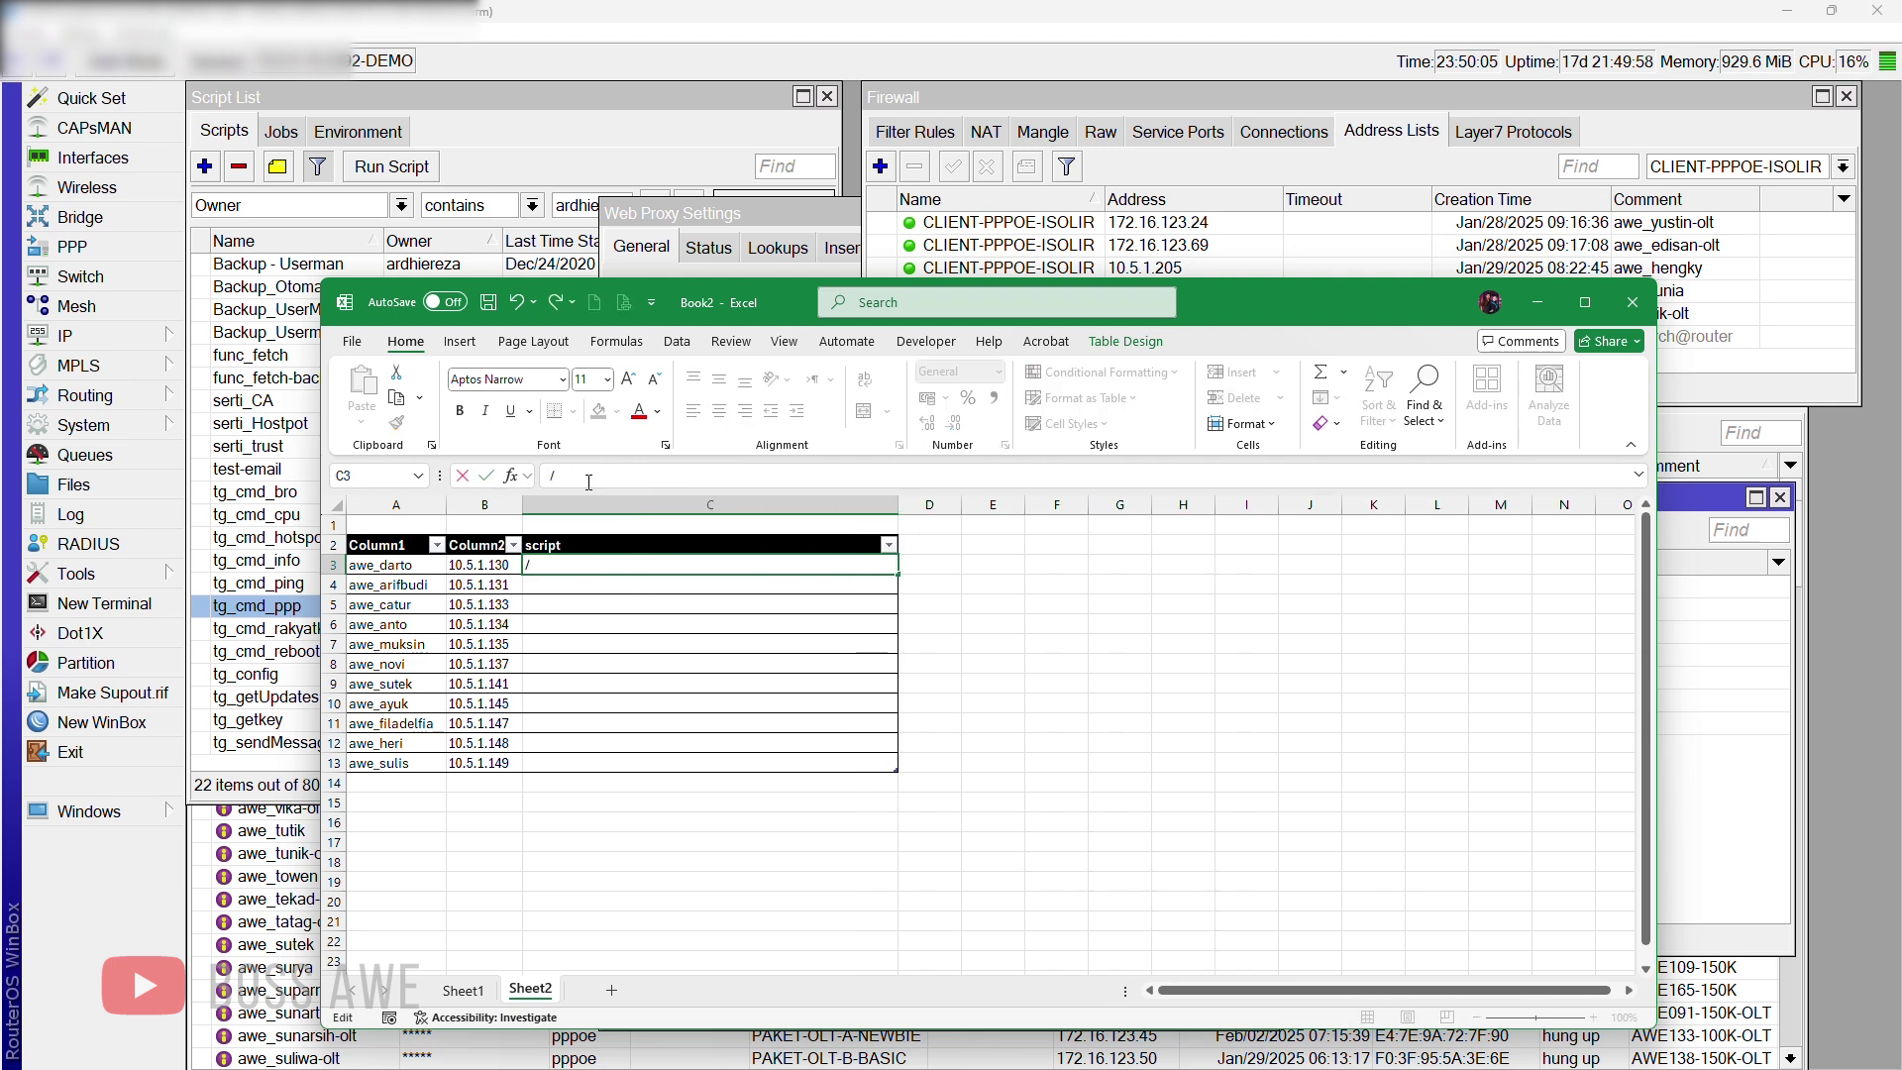
text(ip firewall addre)
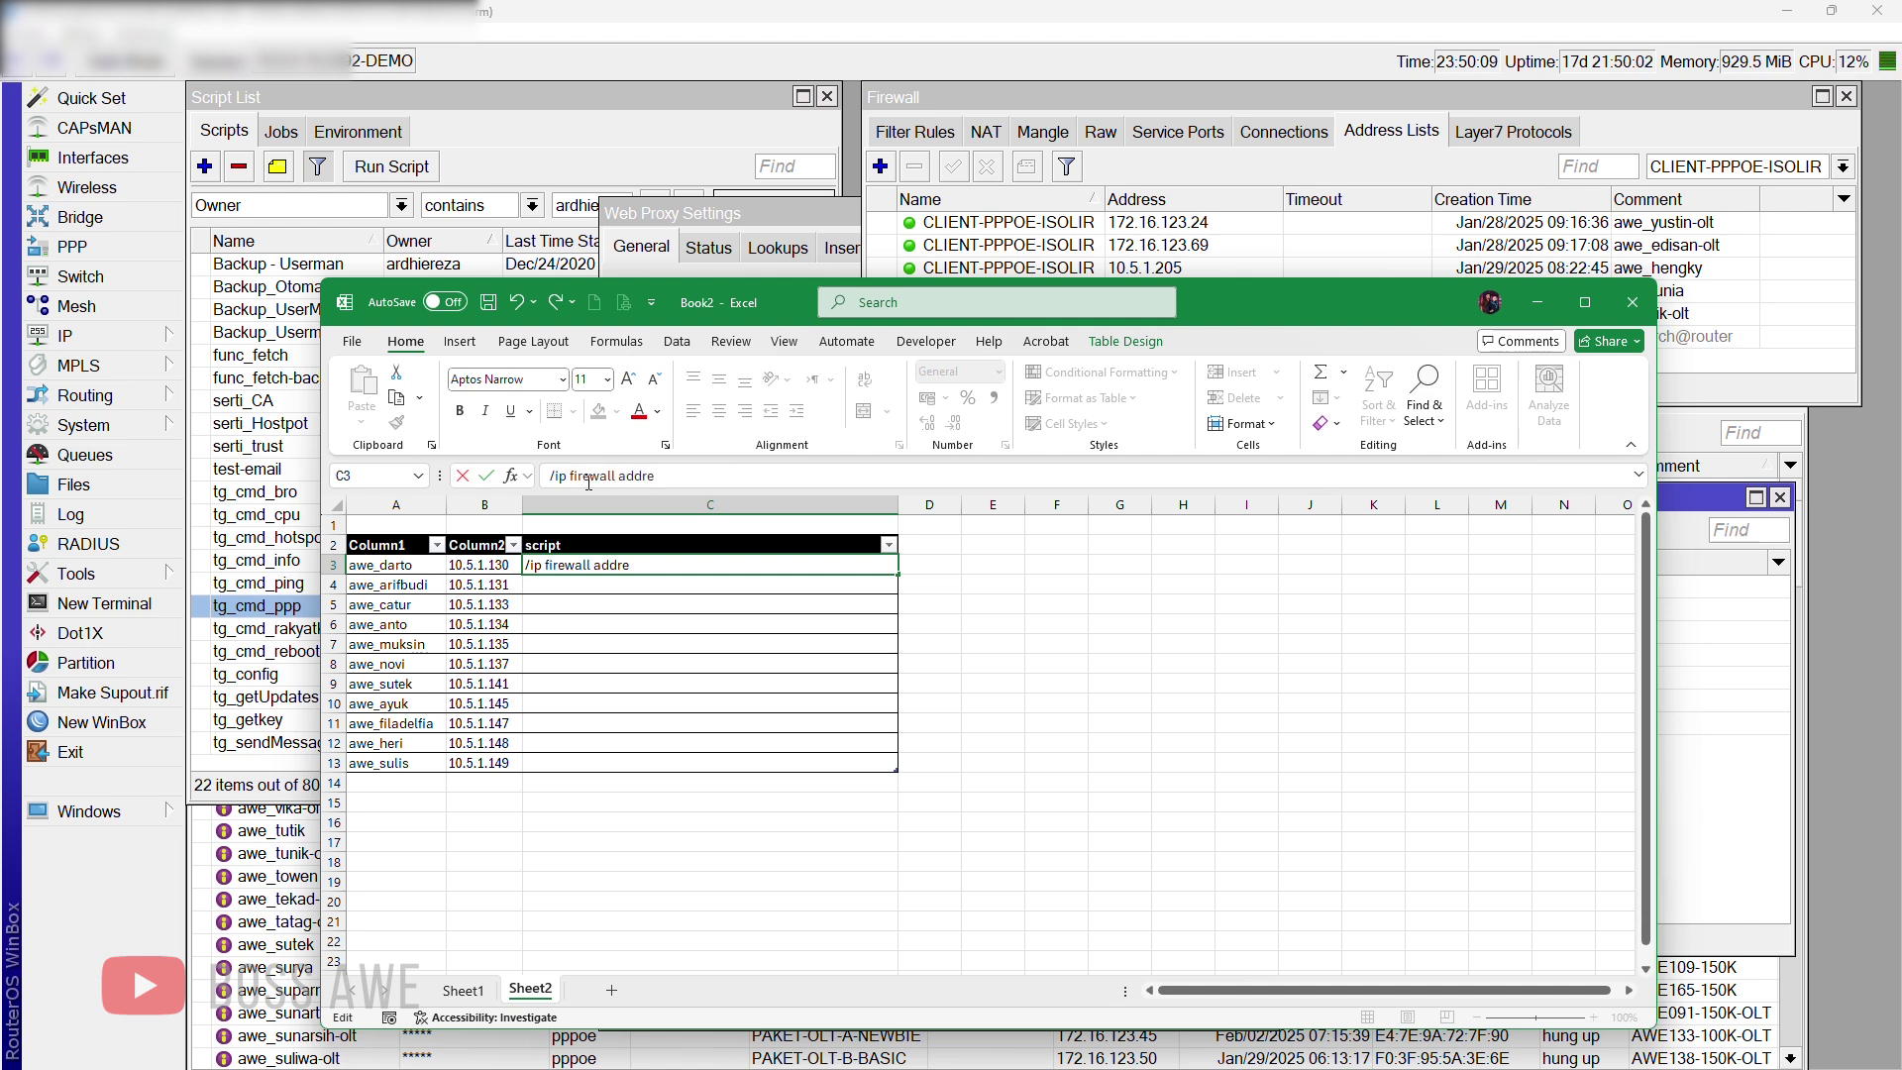
text(ss-list)
key(ctrl+a)
key(BackSpace)
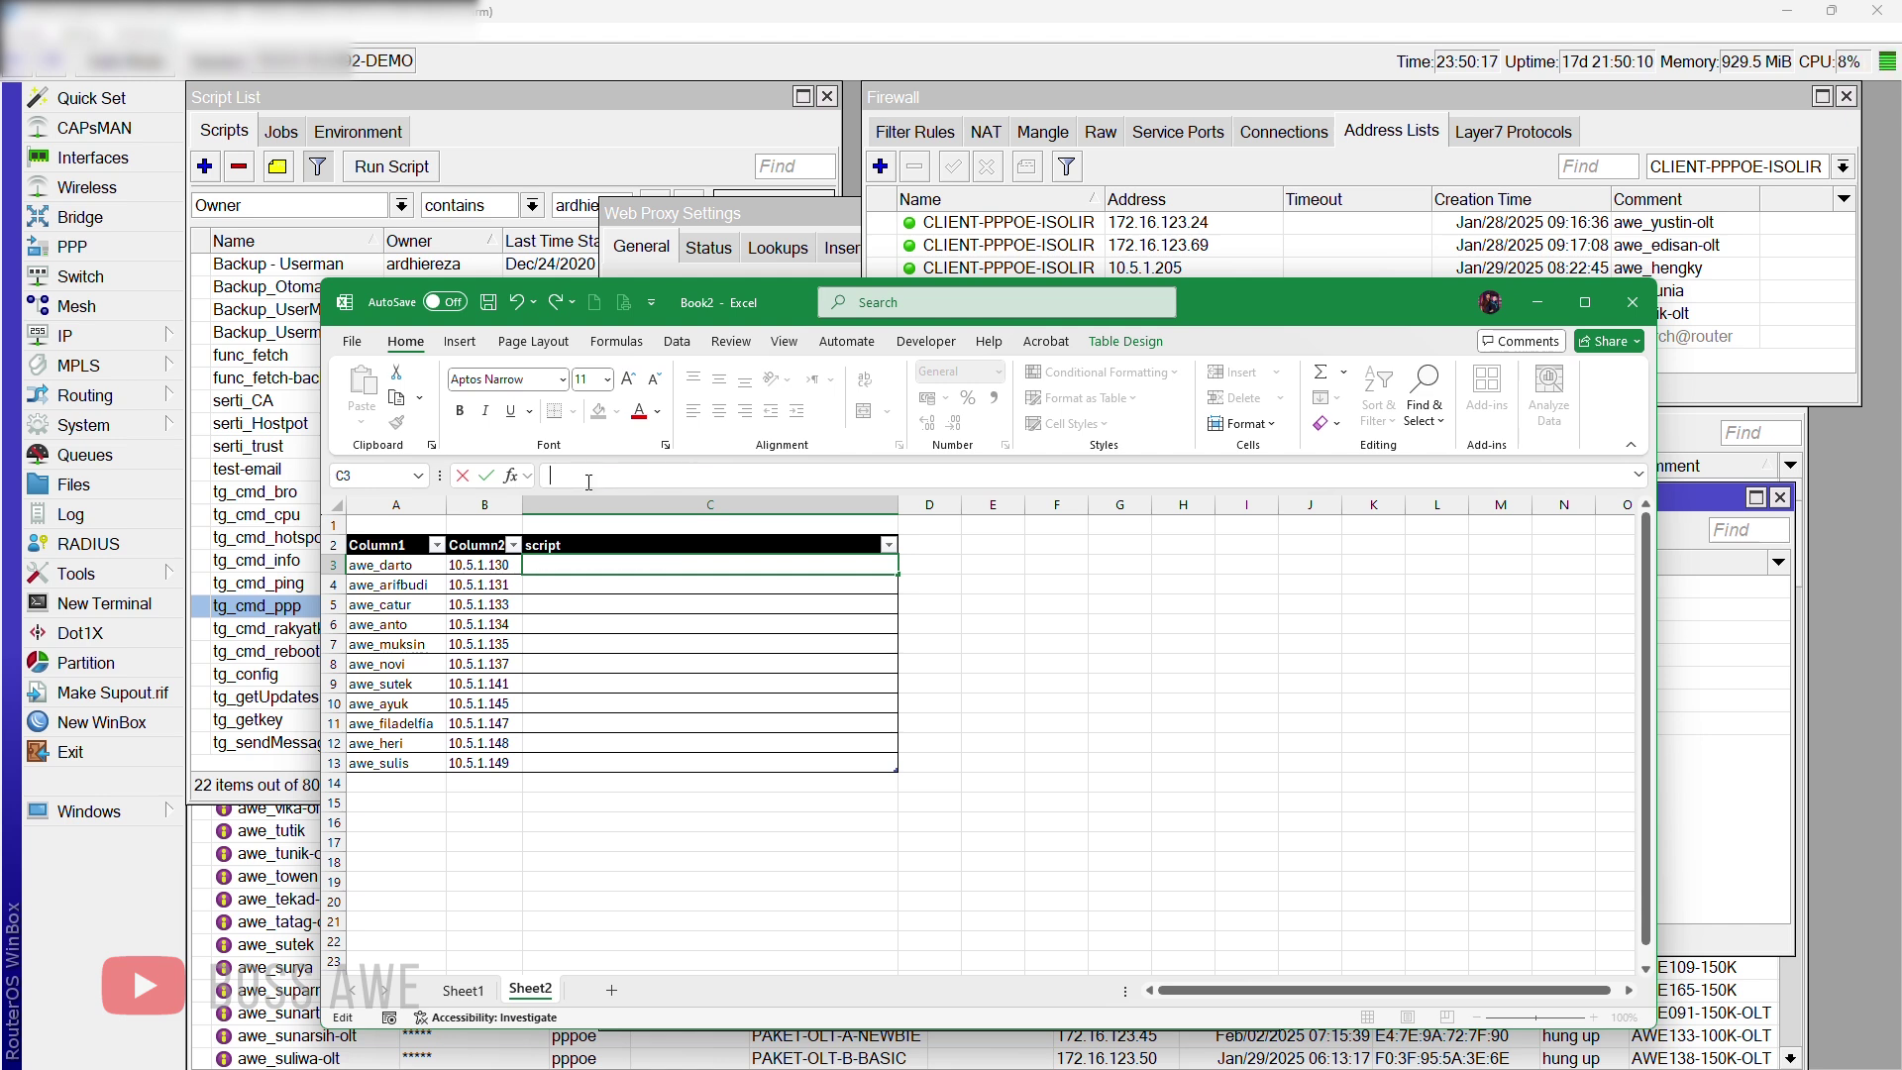
text(add address)
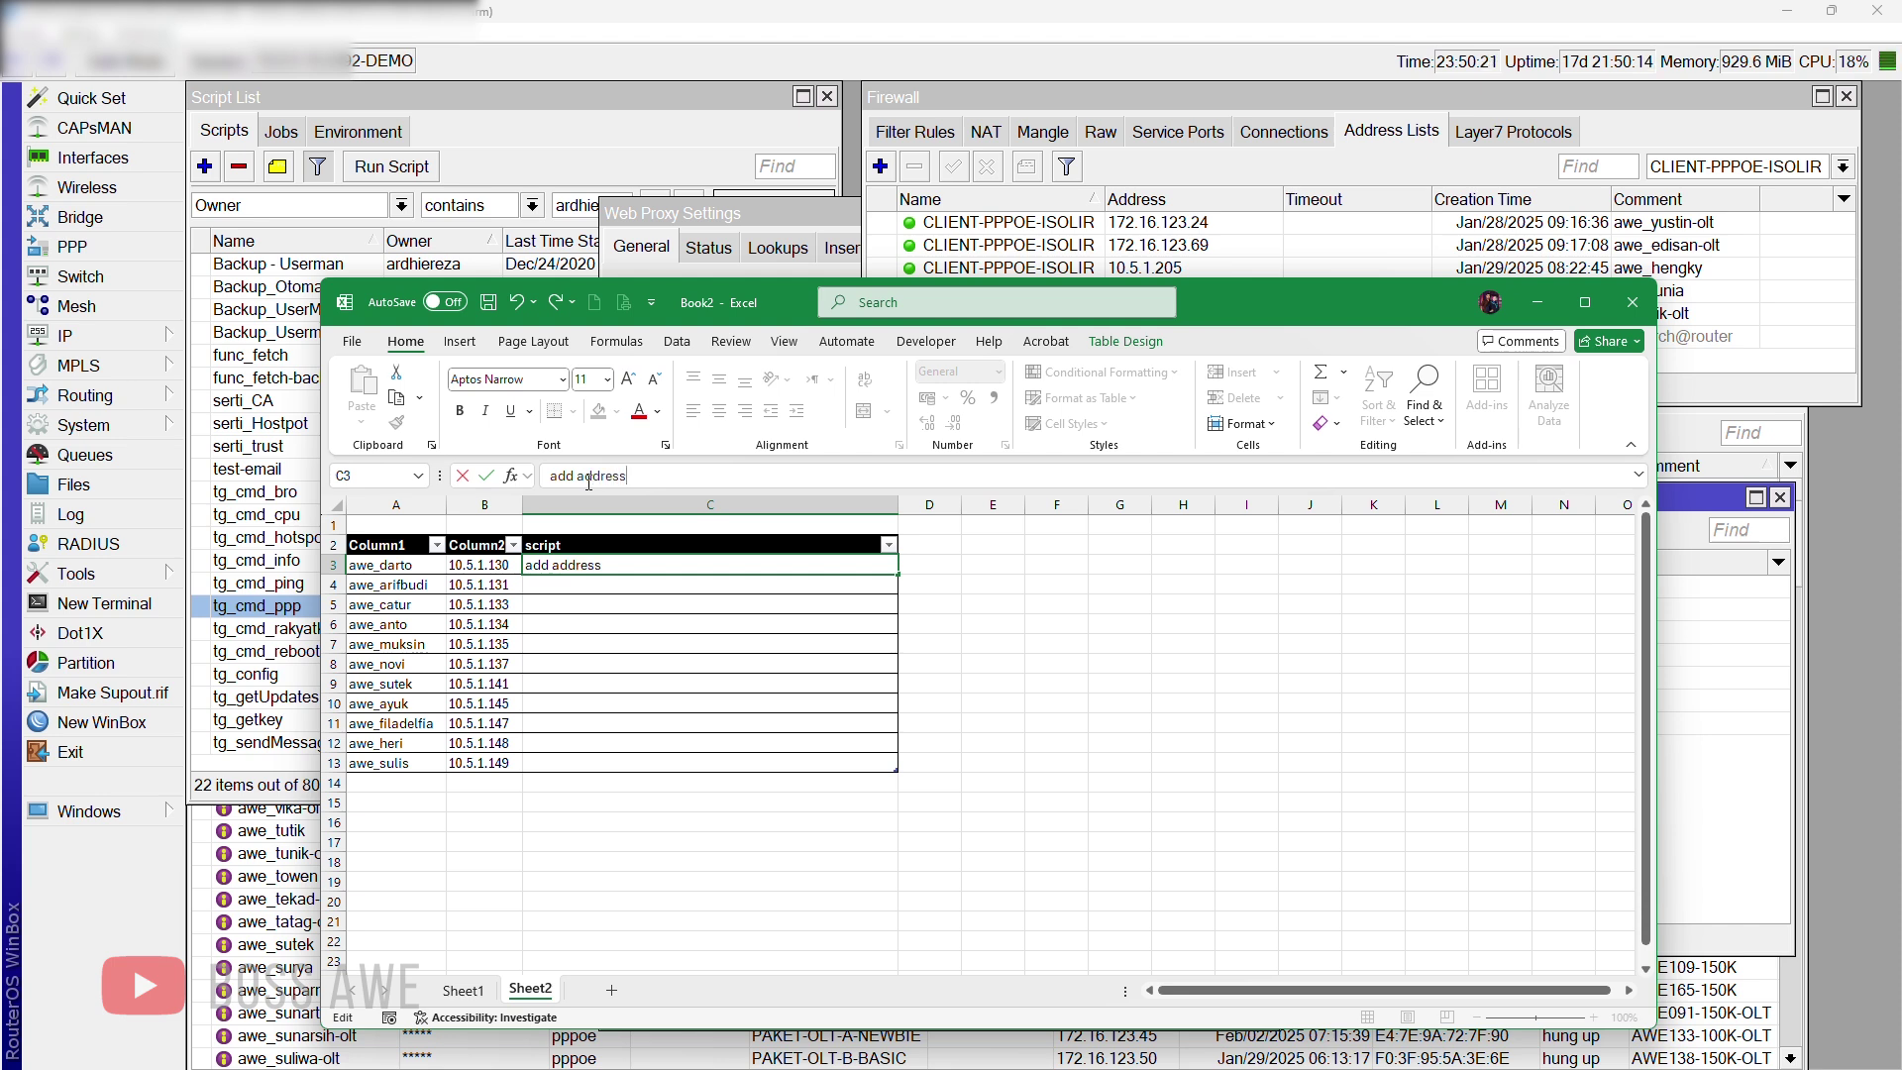
text(=)
key(alt+Tab)
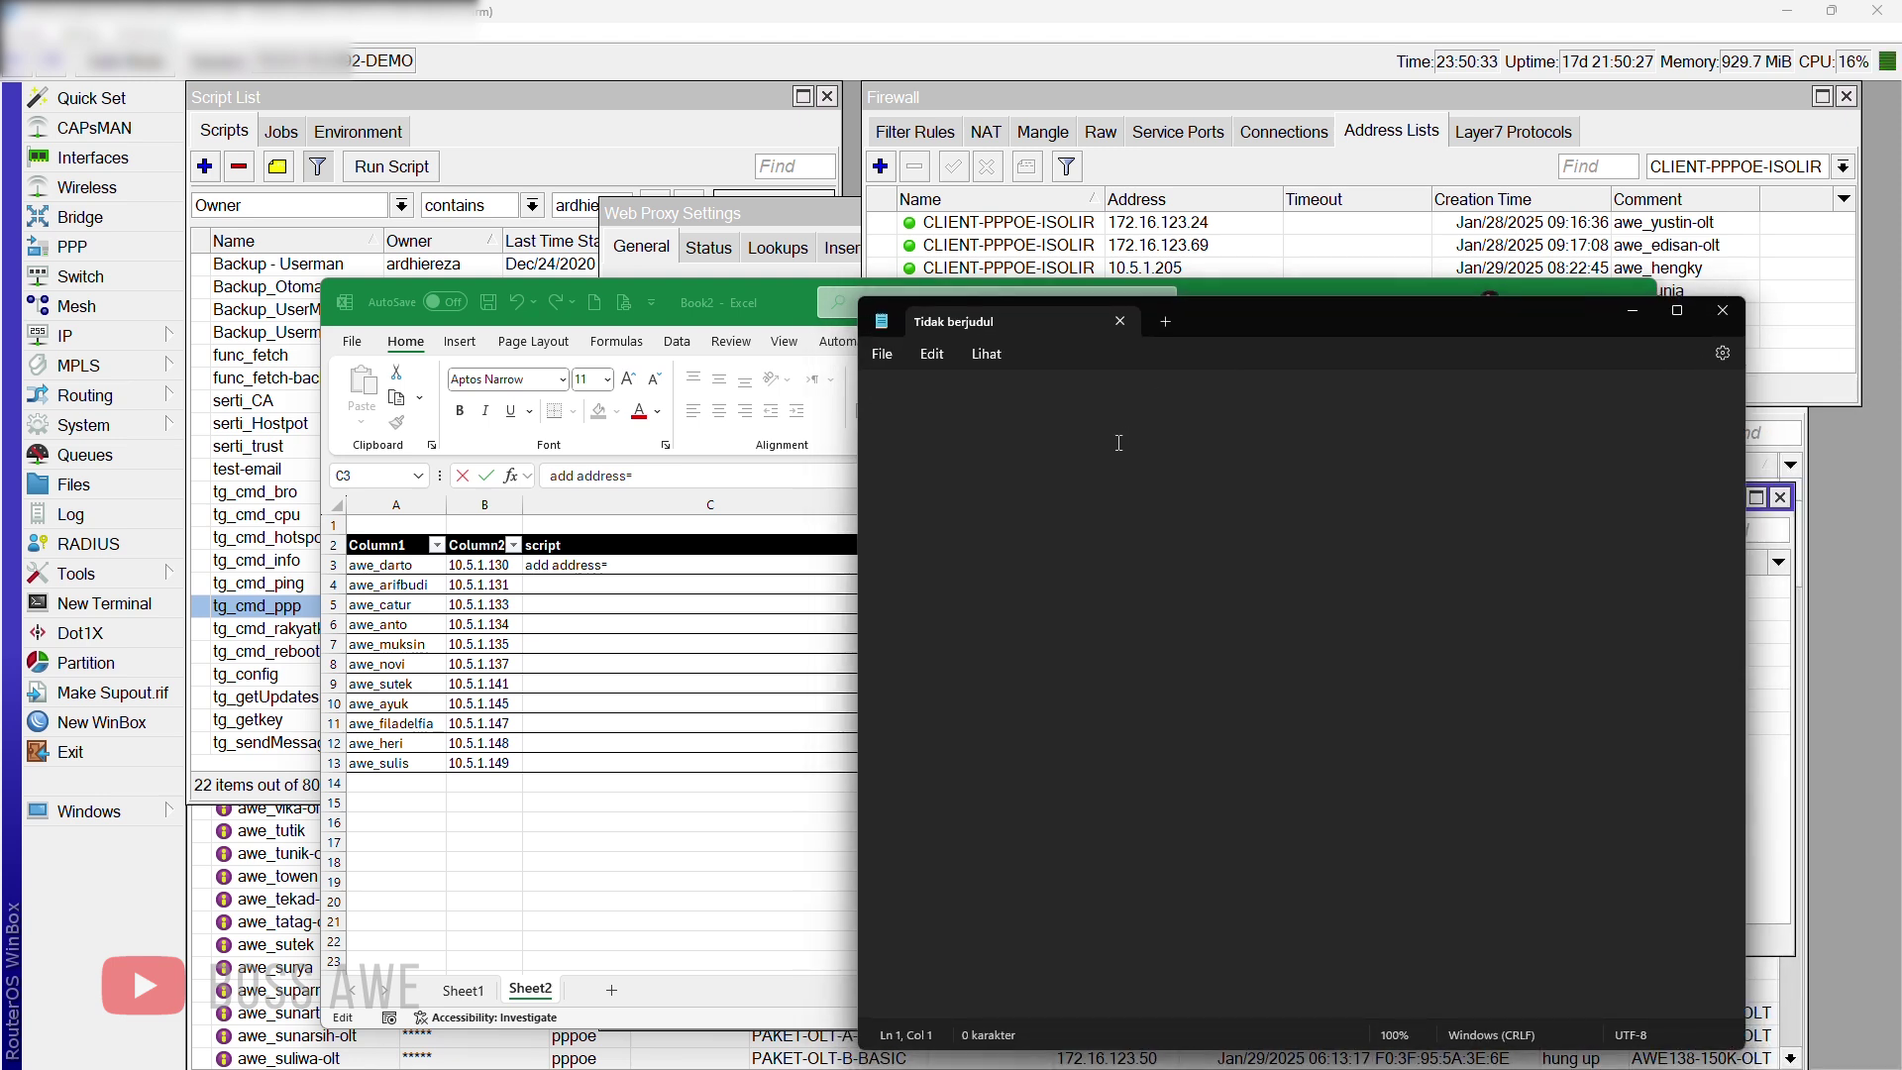
text(/ip addres)
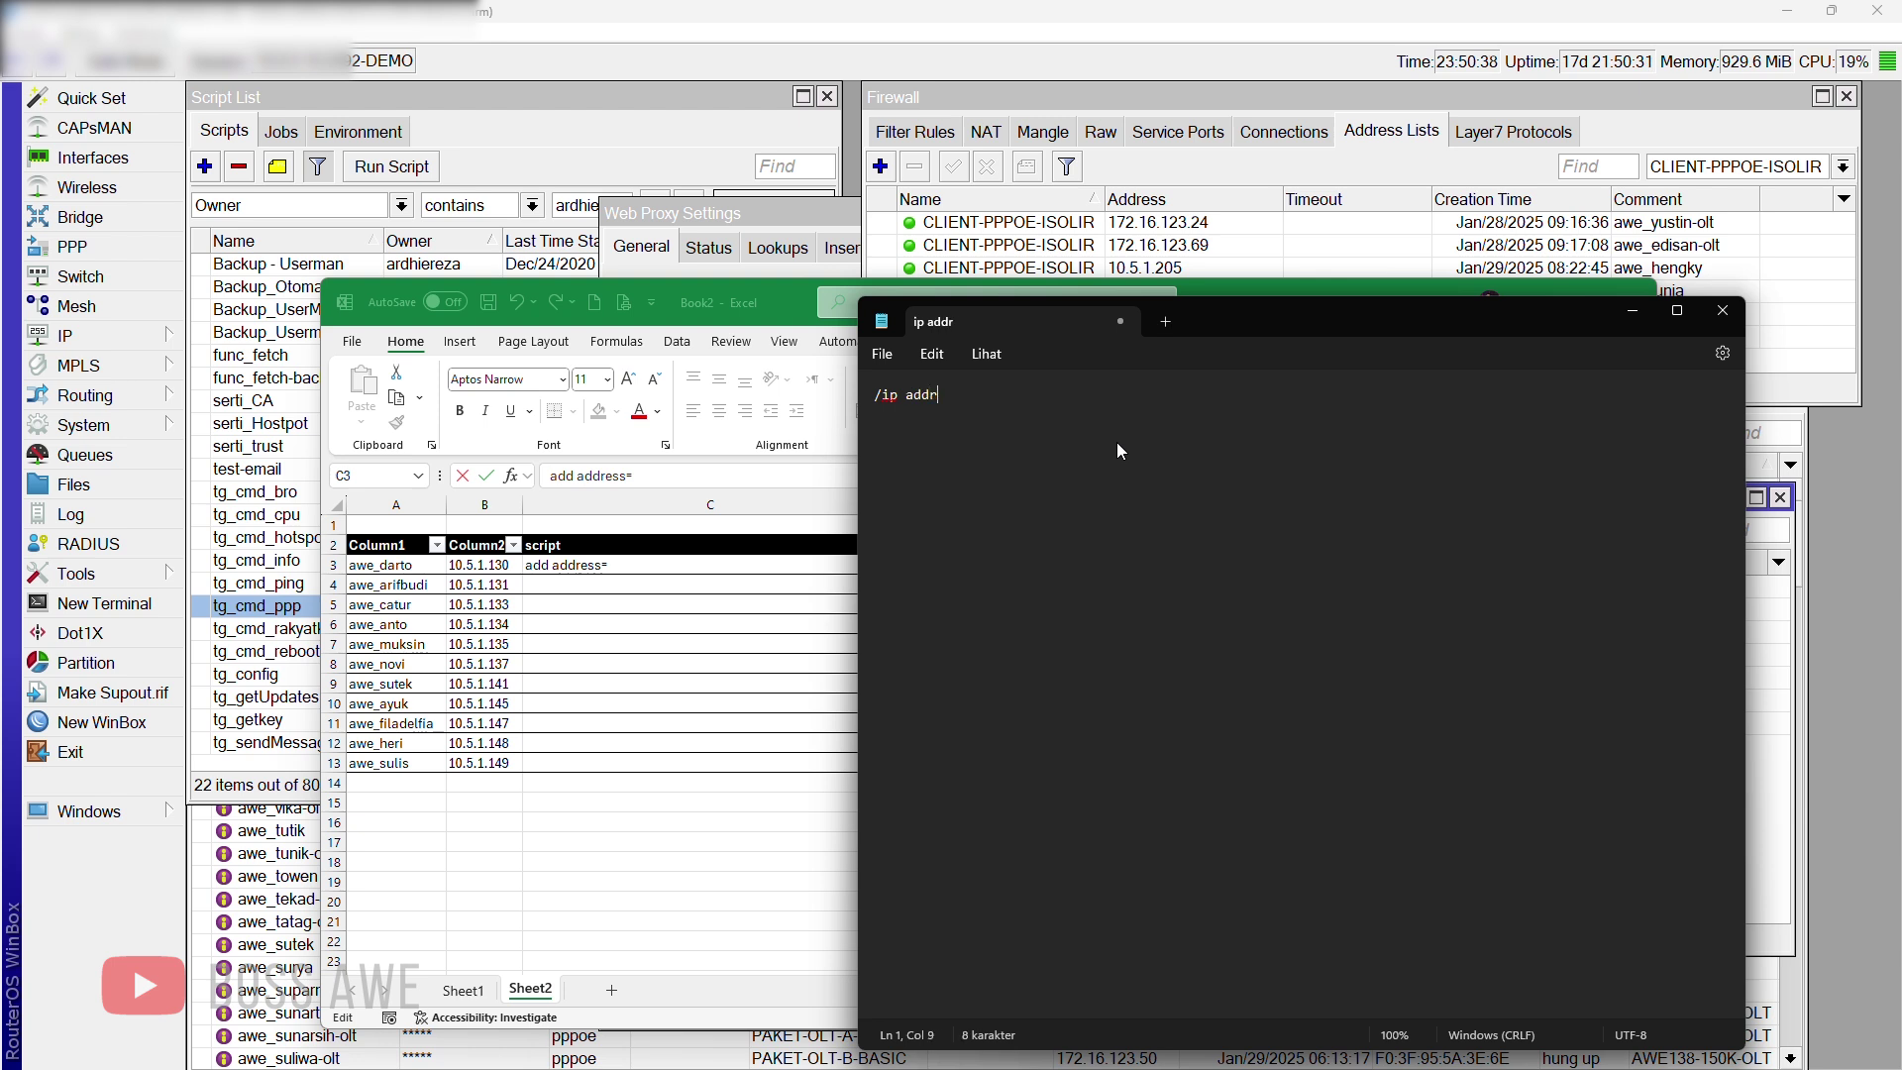
key(BackSpace)
key(BackSpace)
key(BackSpace)
key(BackSpace)
key(BackSpace)
key(BackSpace)
text(firewall address-;)
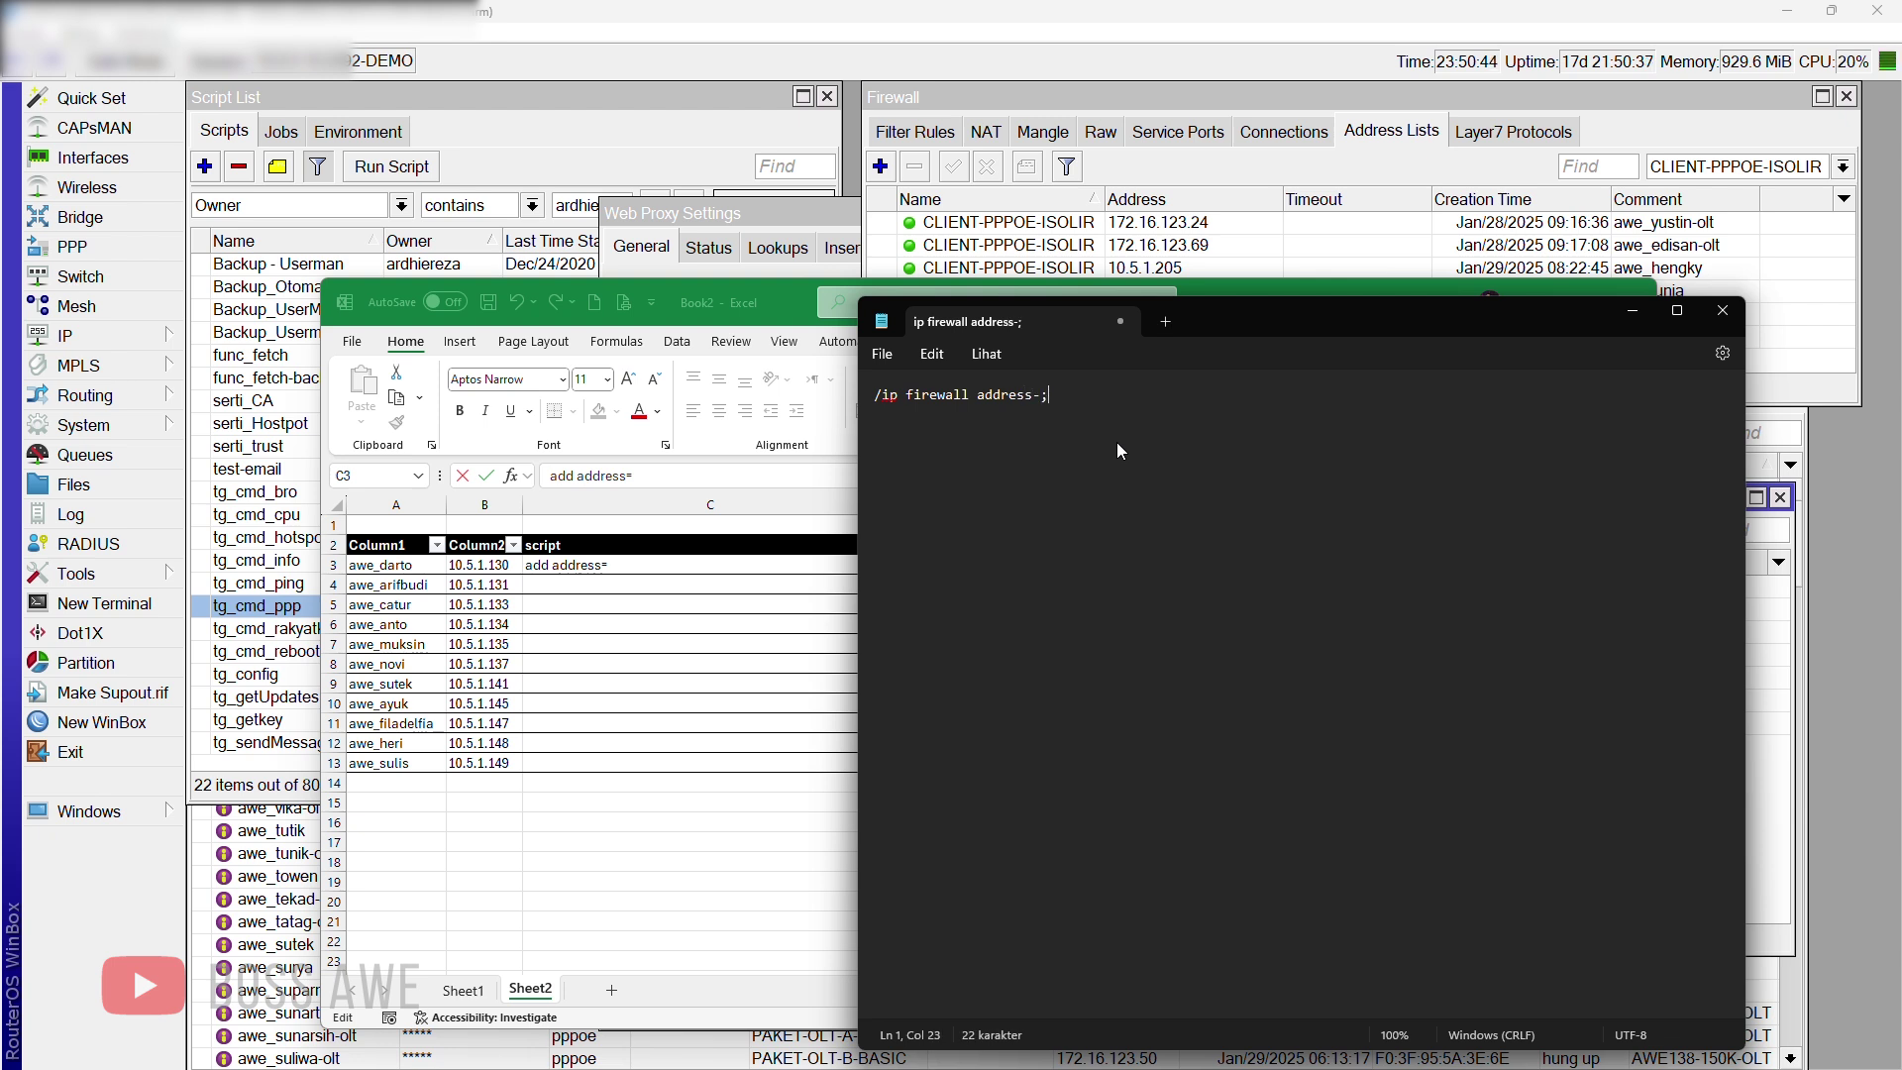
key(BackSpace)
text(list)
key(Return)
text(add address)
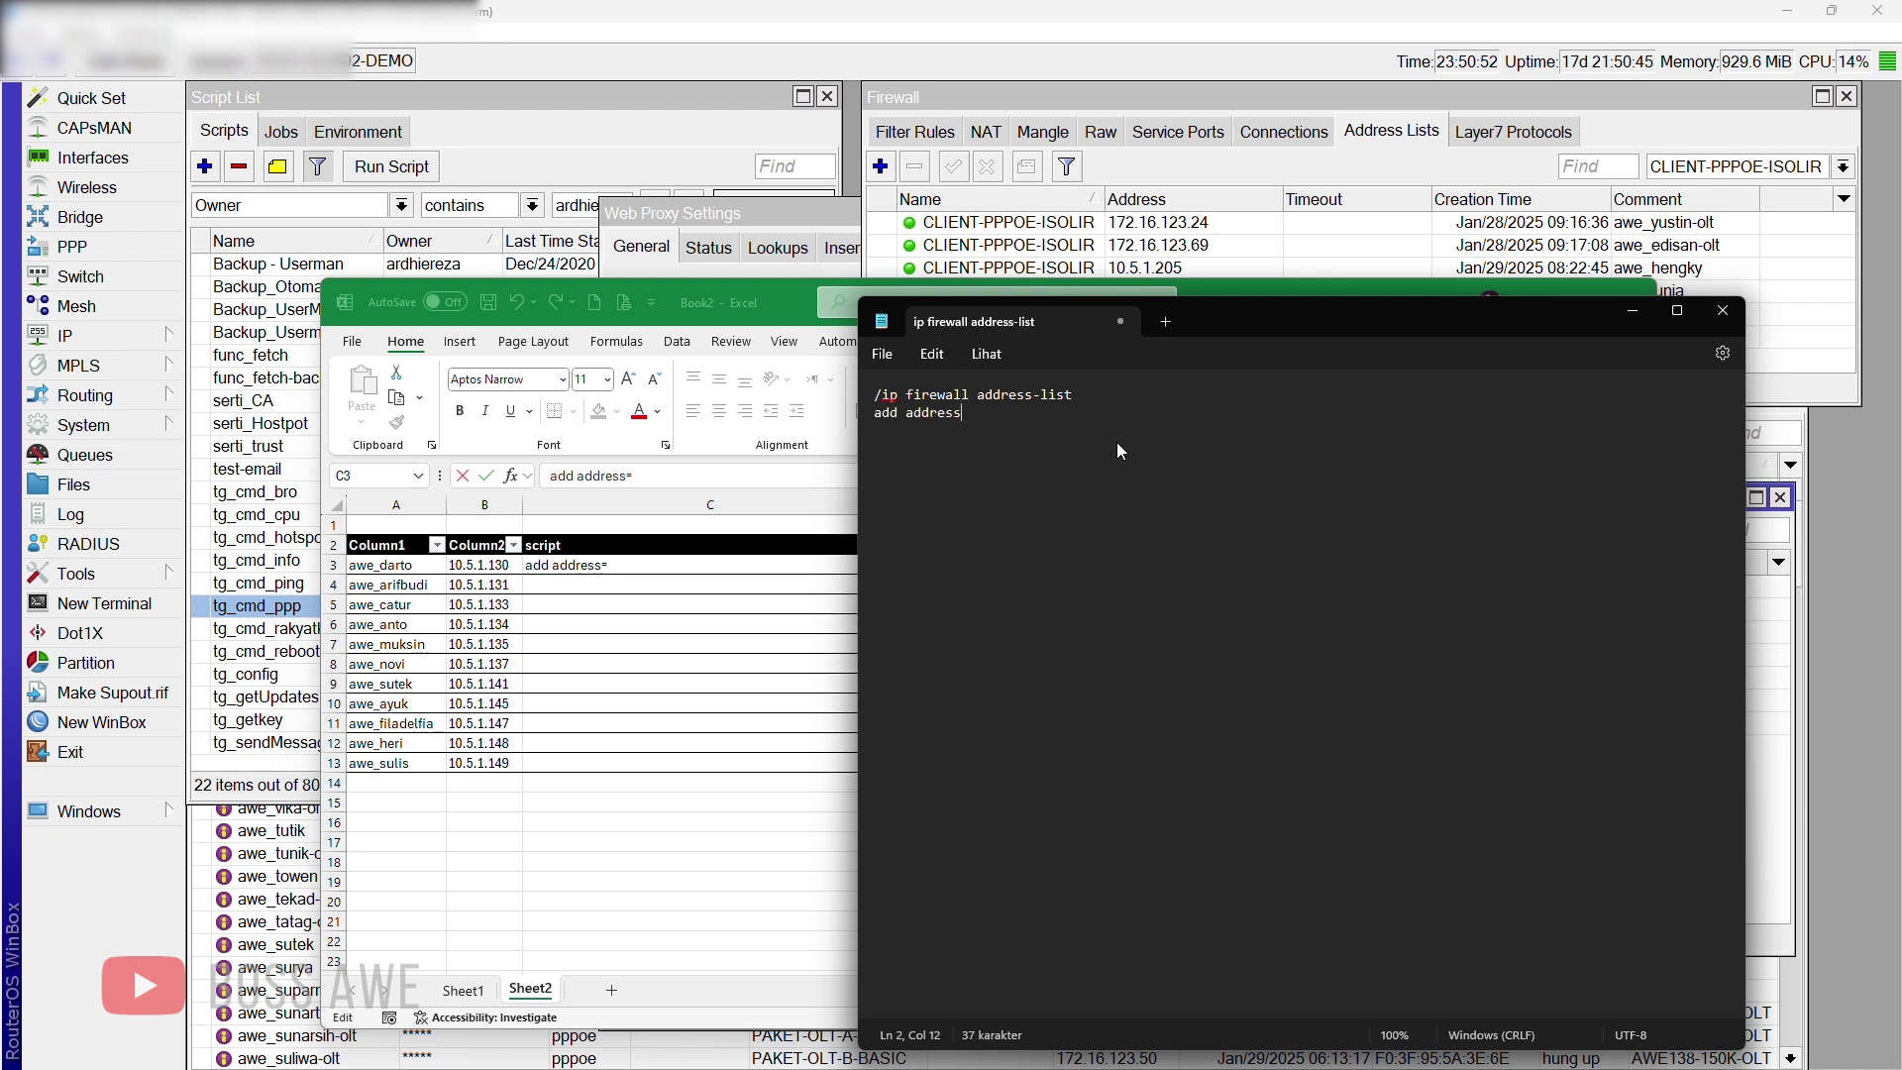
text(=10.5.1.130 list=CLIENT)
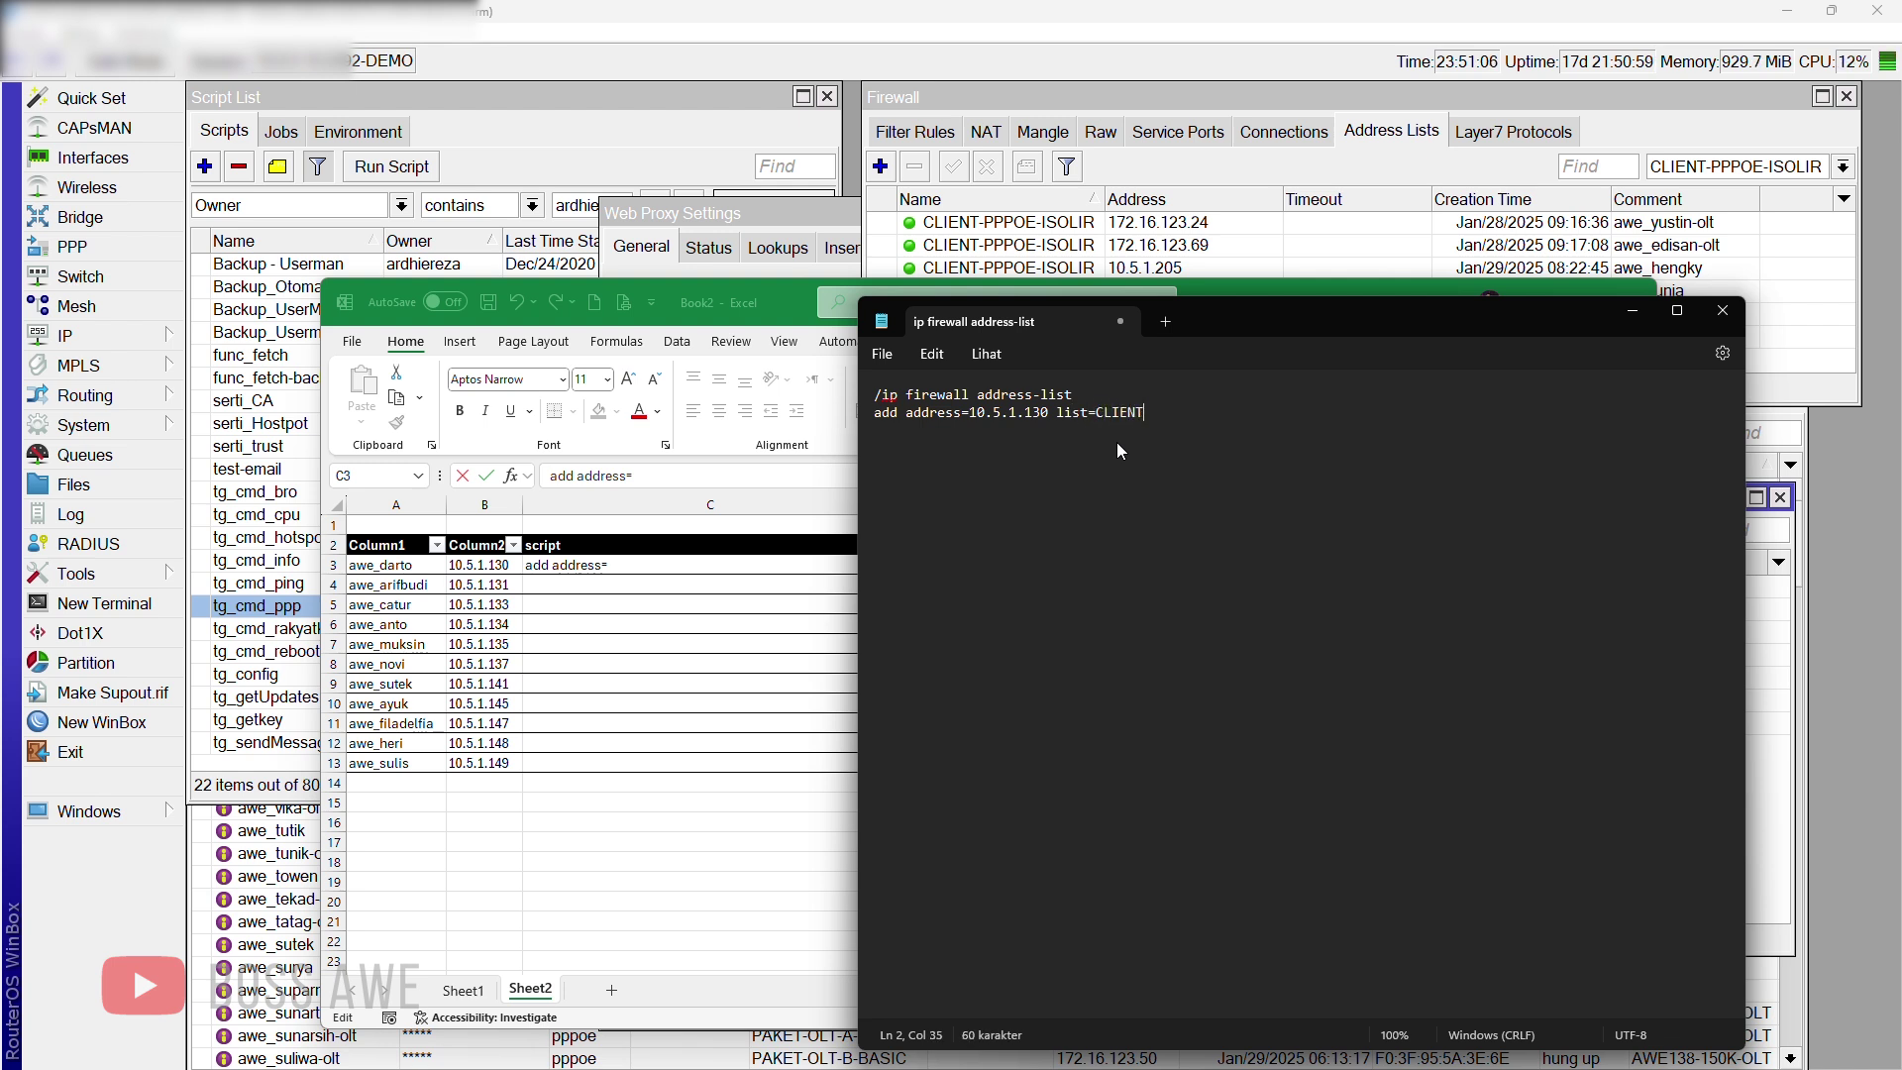
text(-PPPOE-ISOLIR comment=)
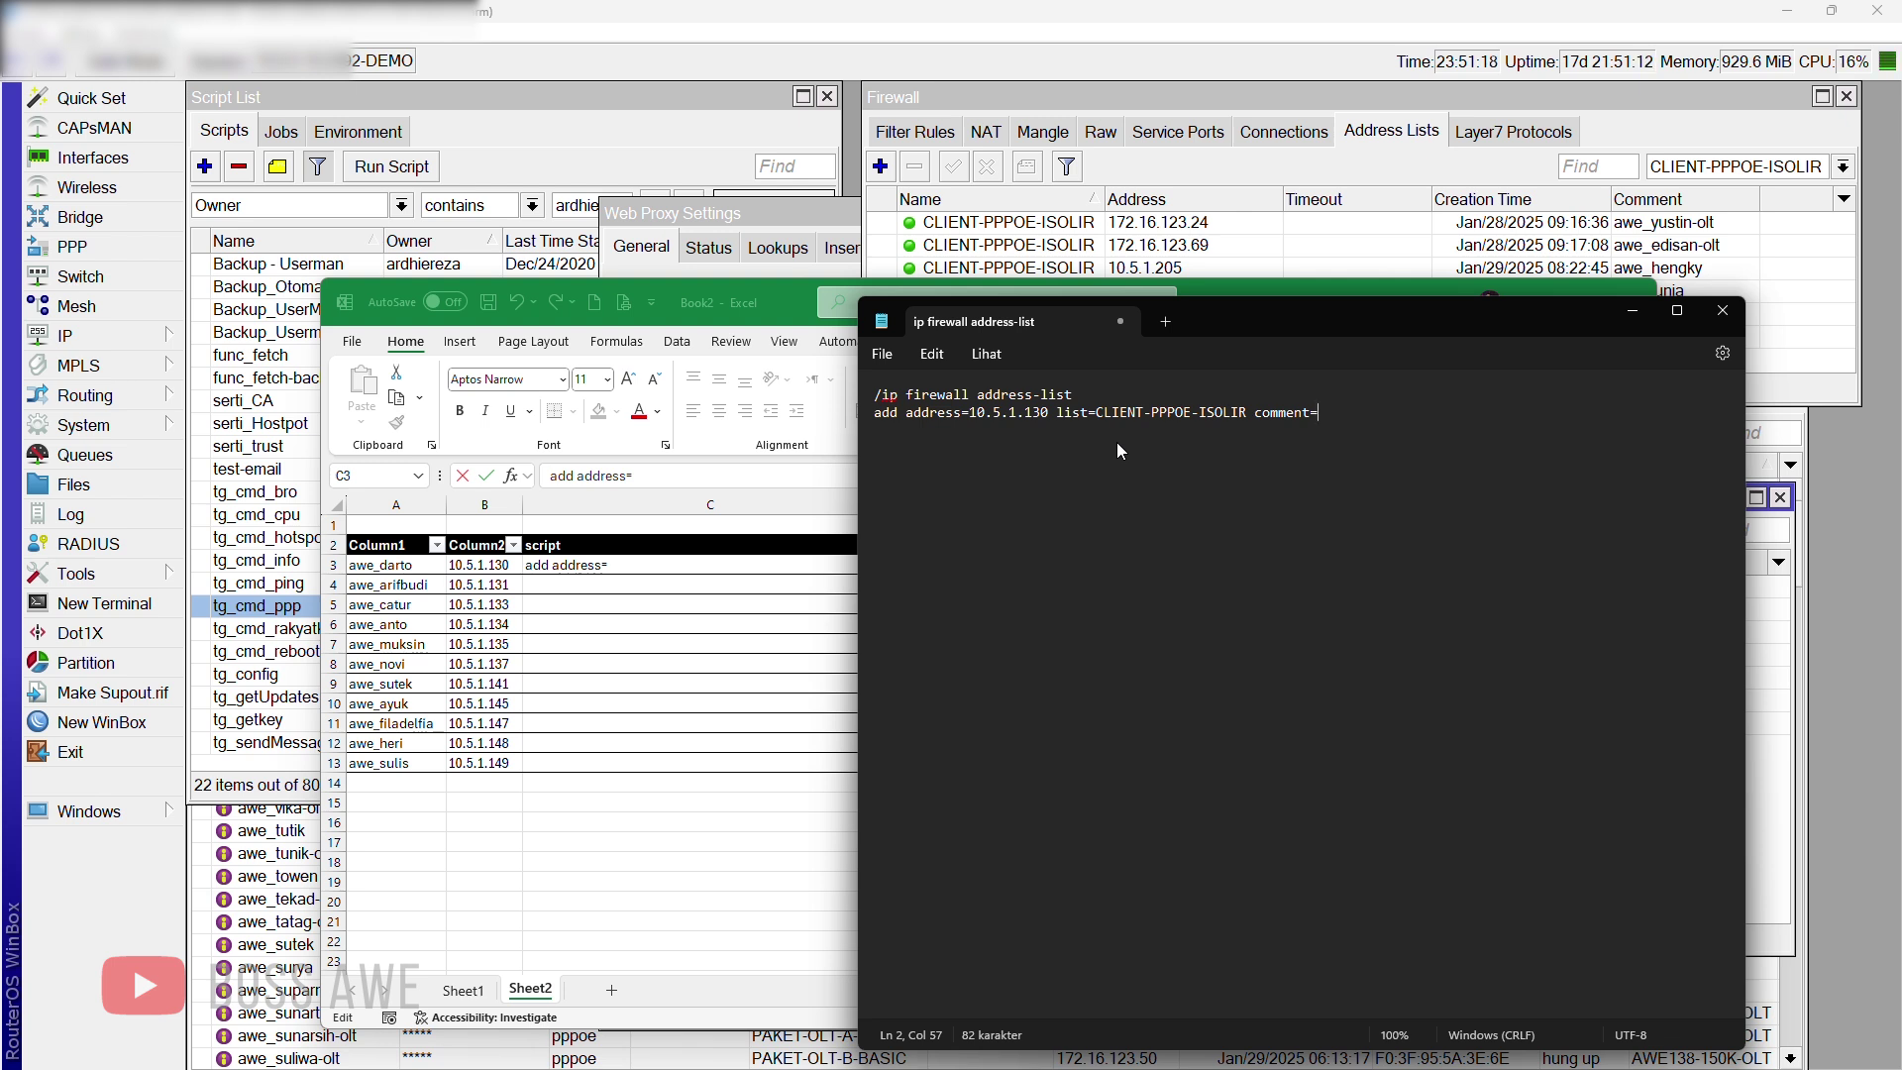
text(awe_darto)
text(disable)
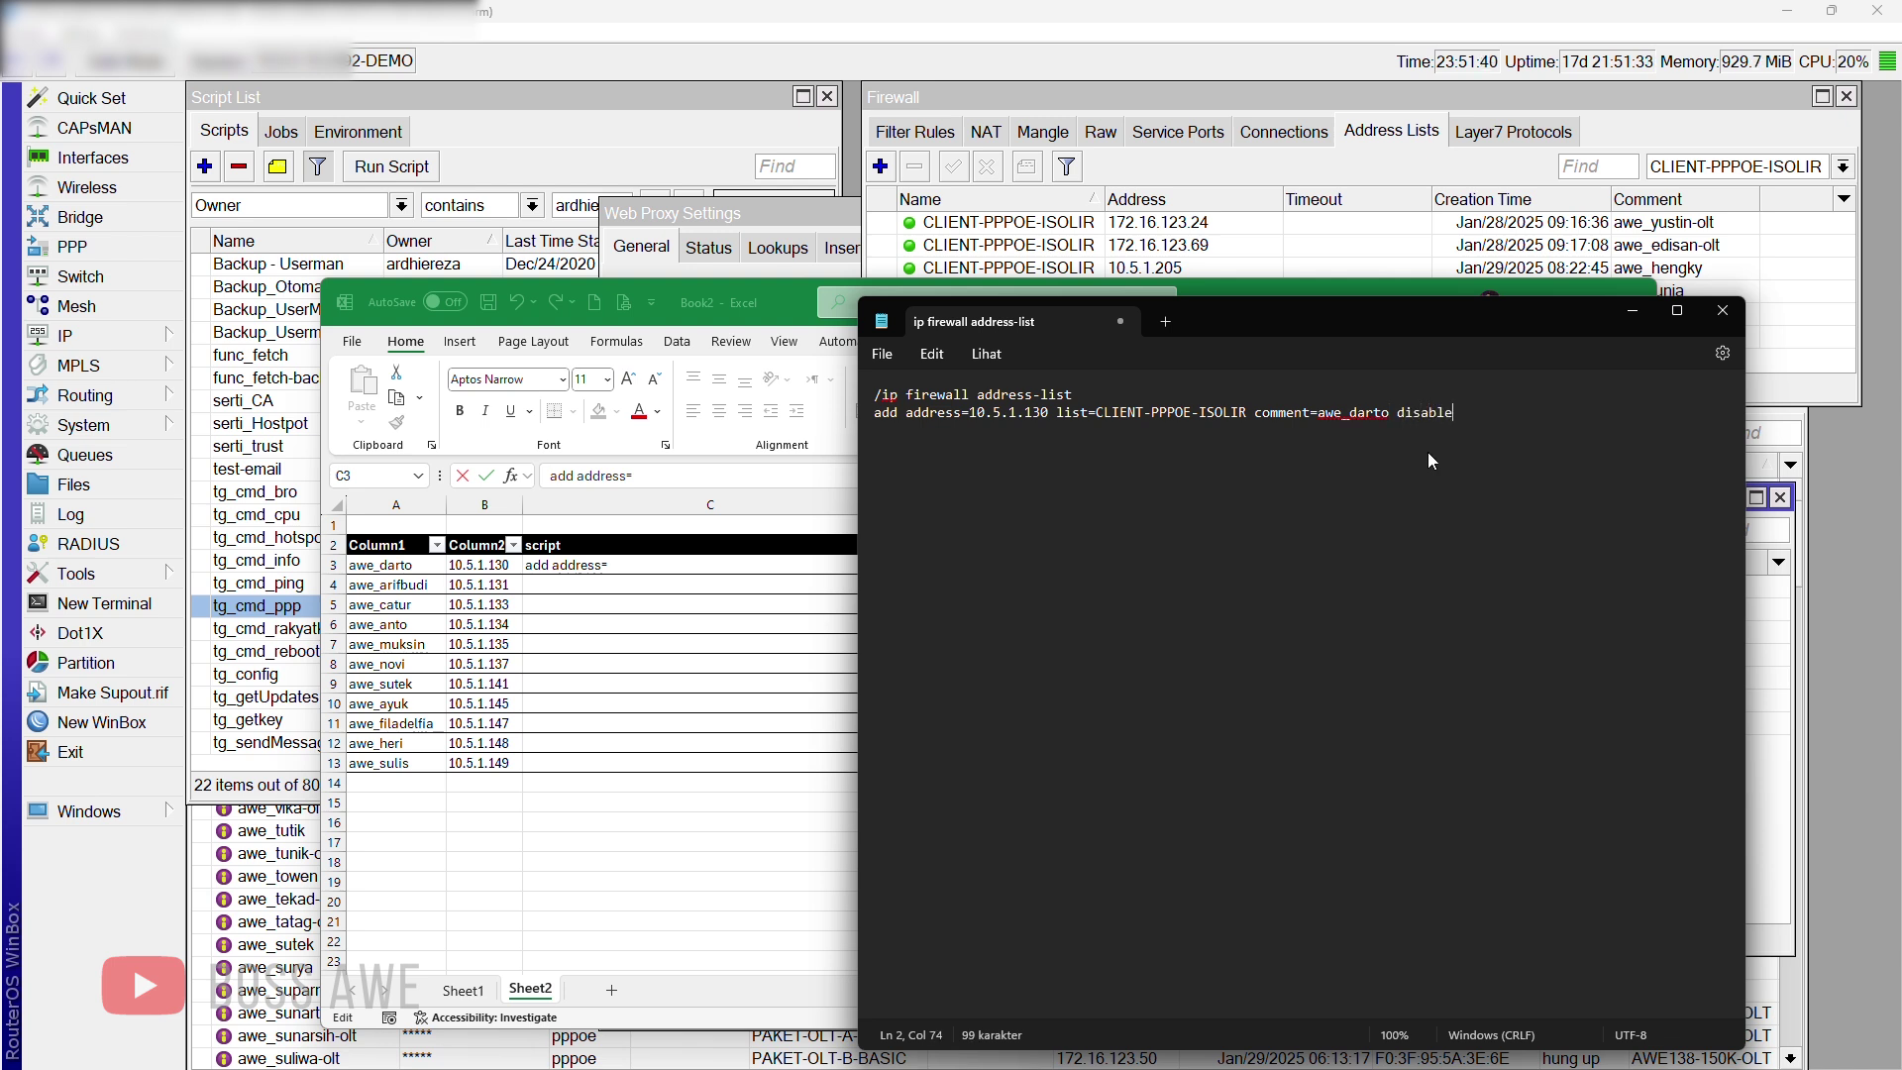
text(d=yes)
Step: Begin the C3 formula with "add address-list=", the row's IP and " list=CLIENT-PPPOE-ISOLIR comment="
click(697, 566)
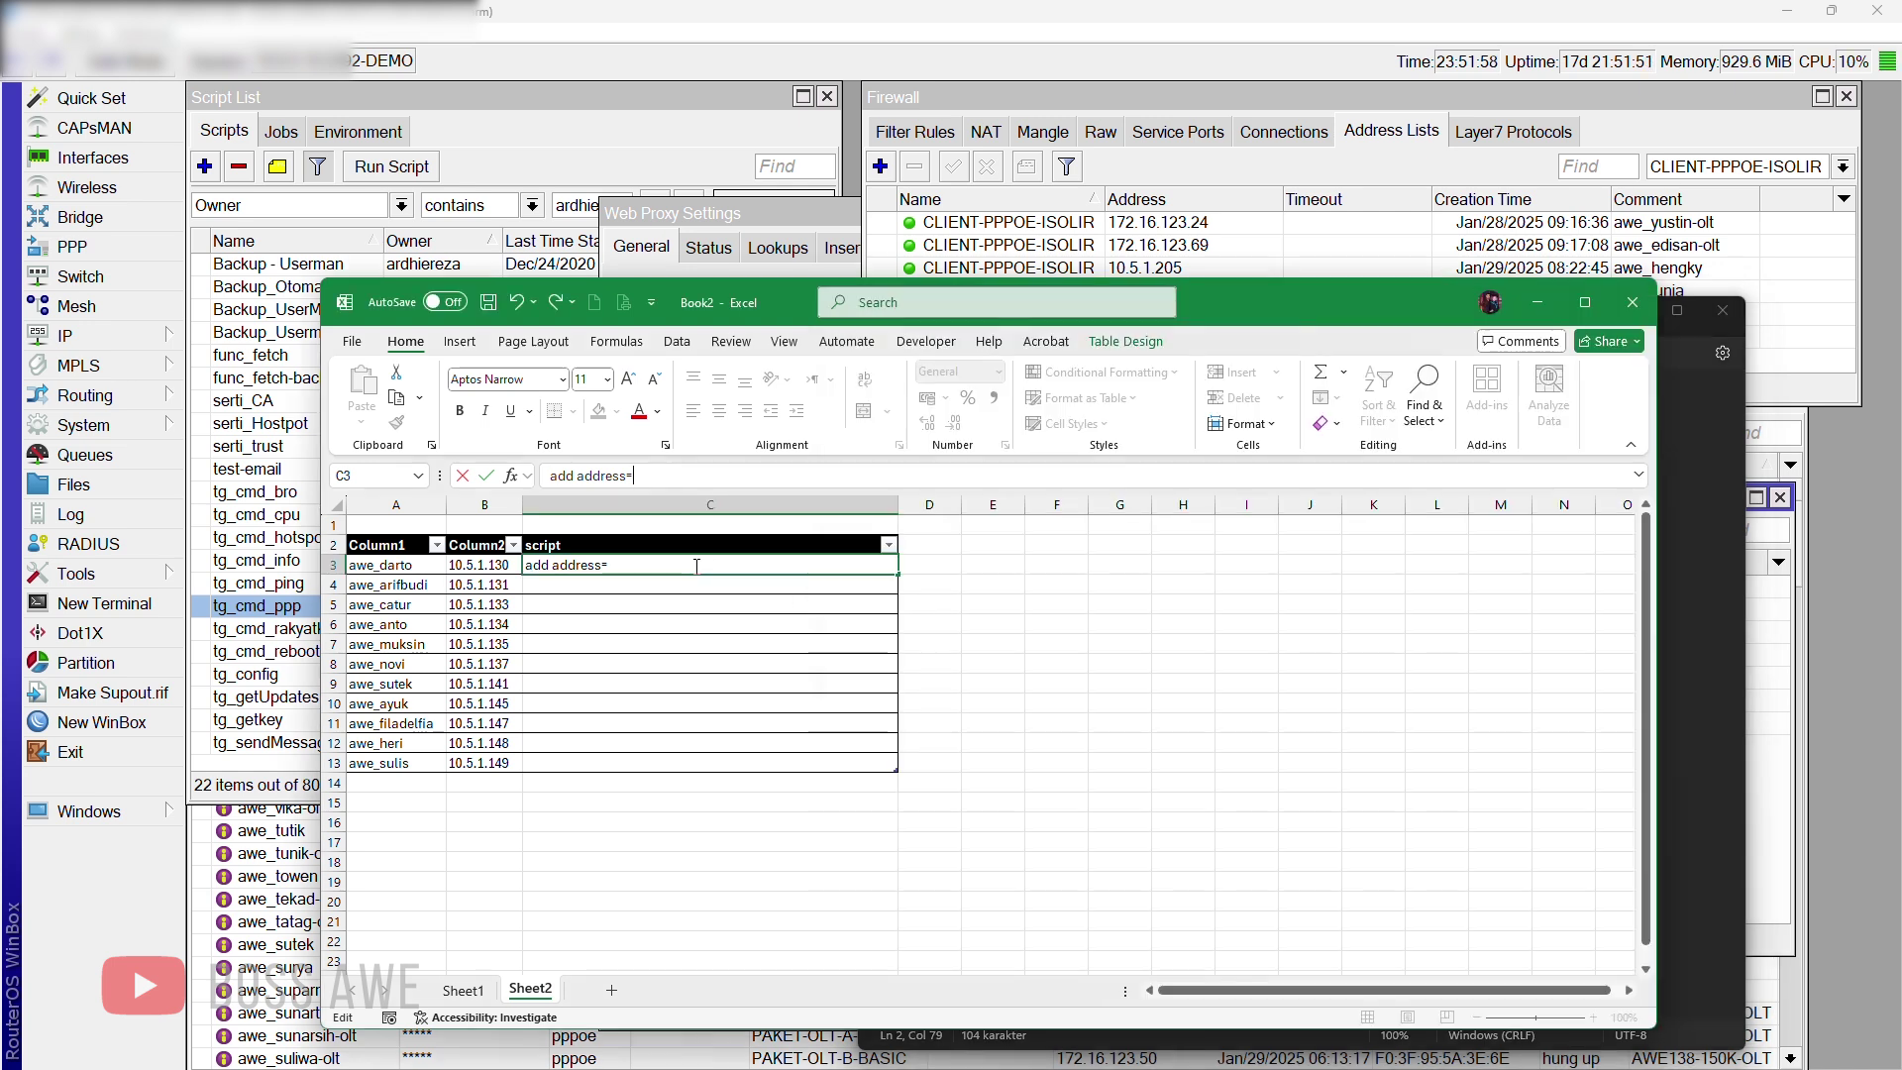
drag(606, 565, 525, 564)
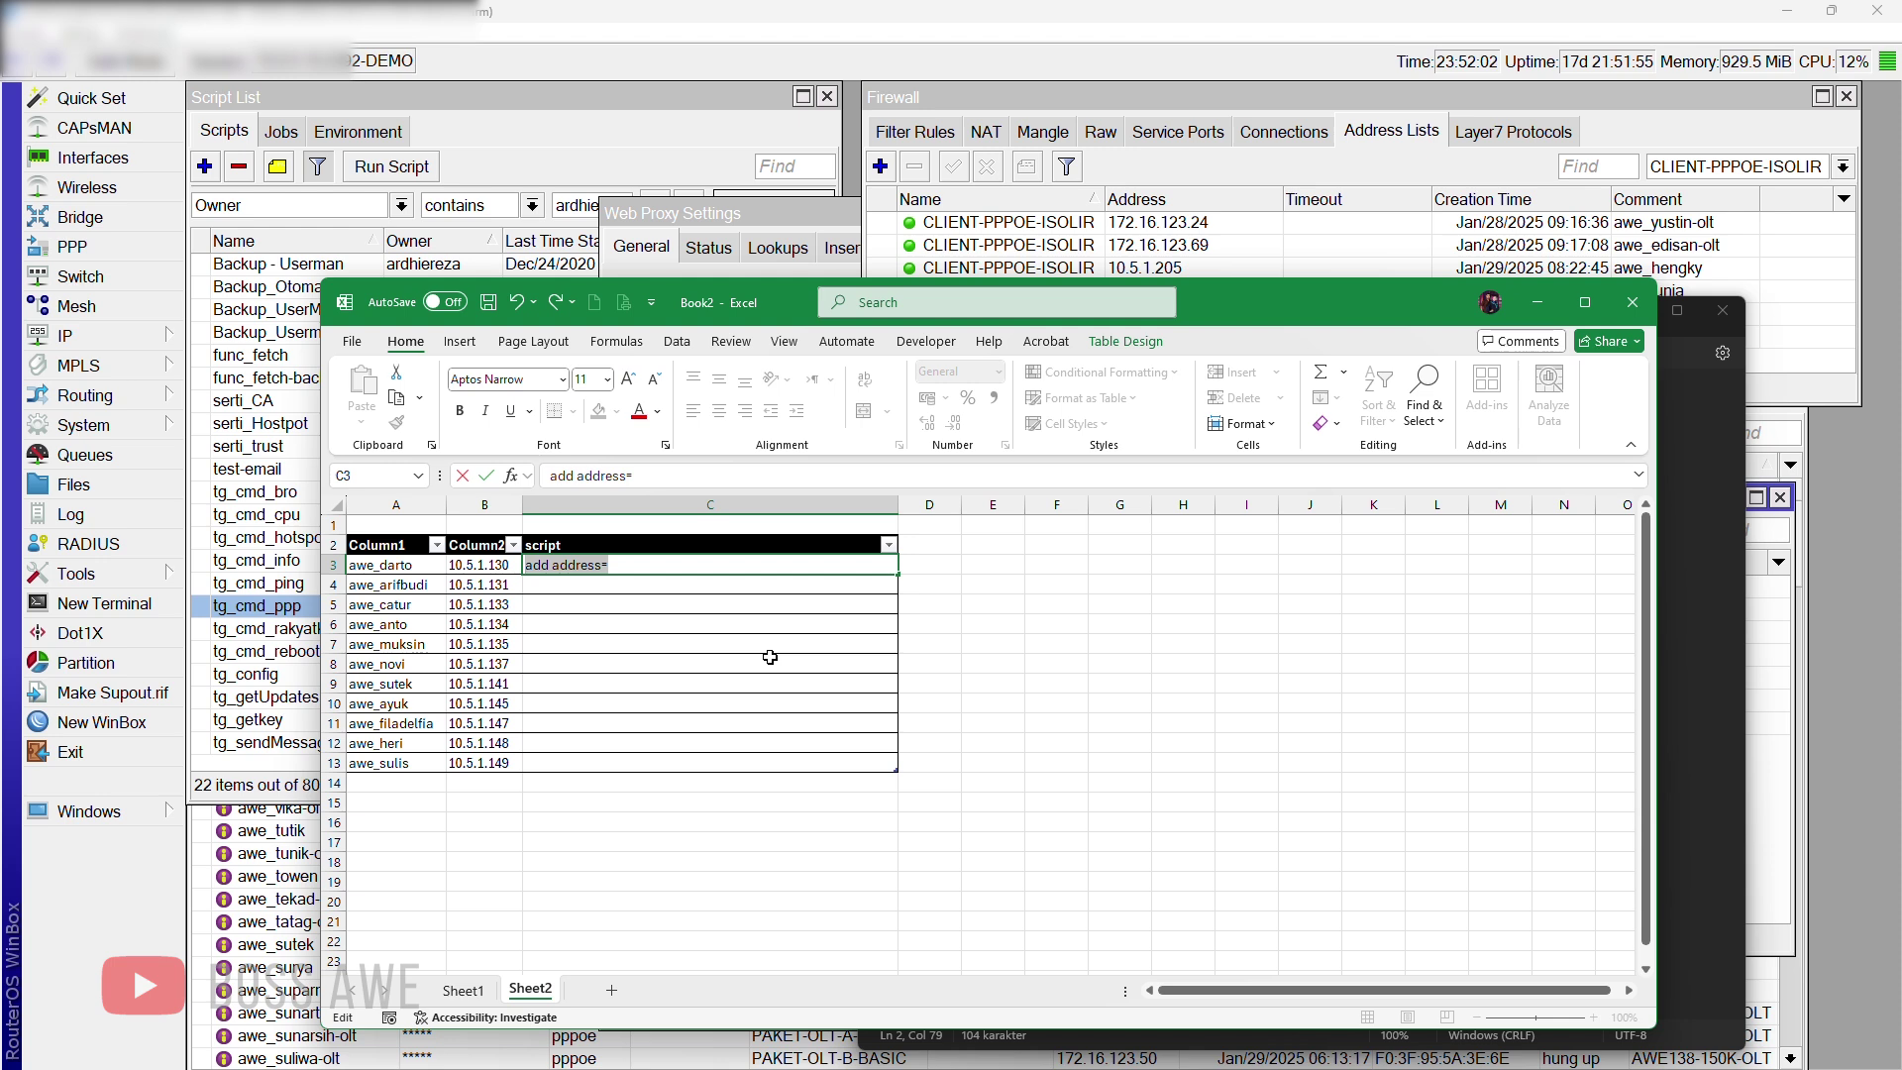
text(=)
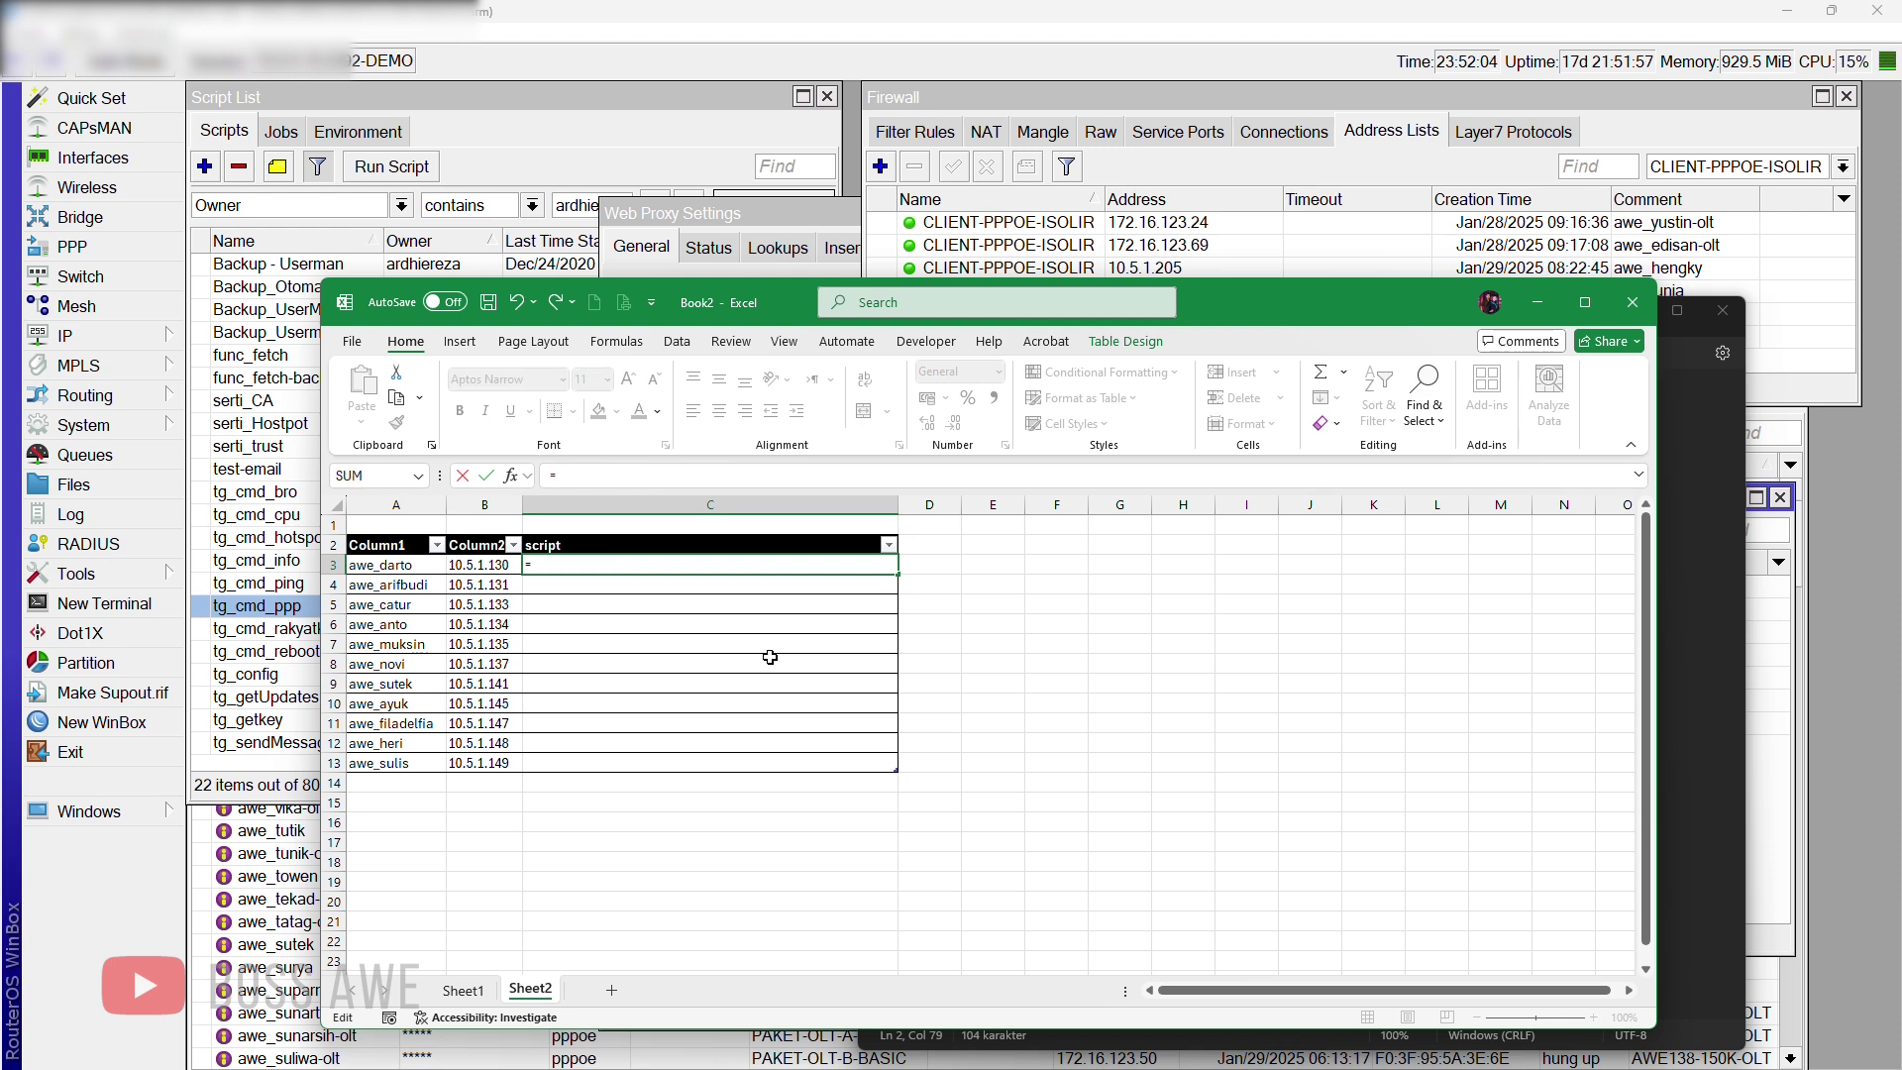
text("add add)
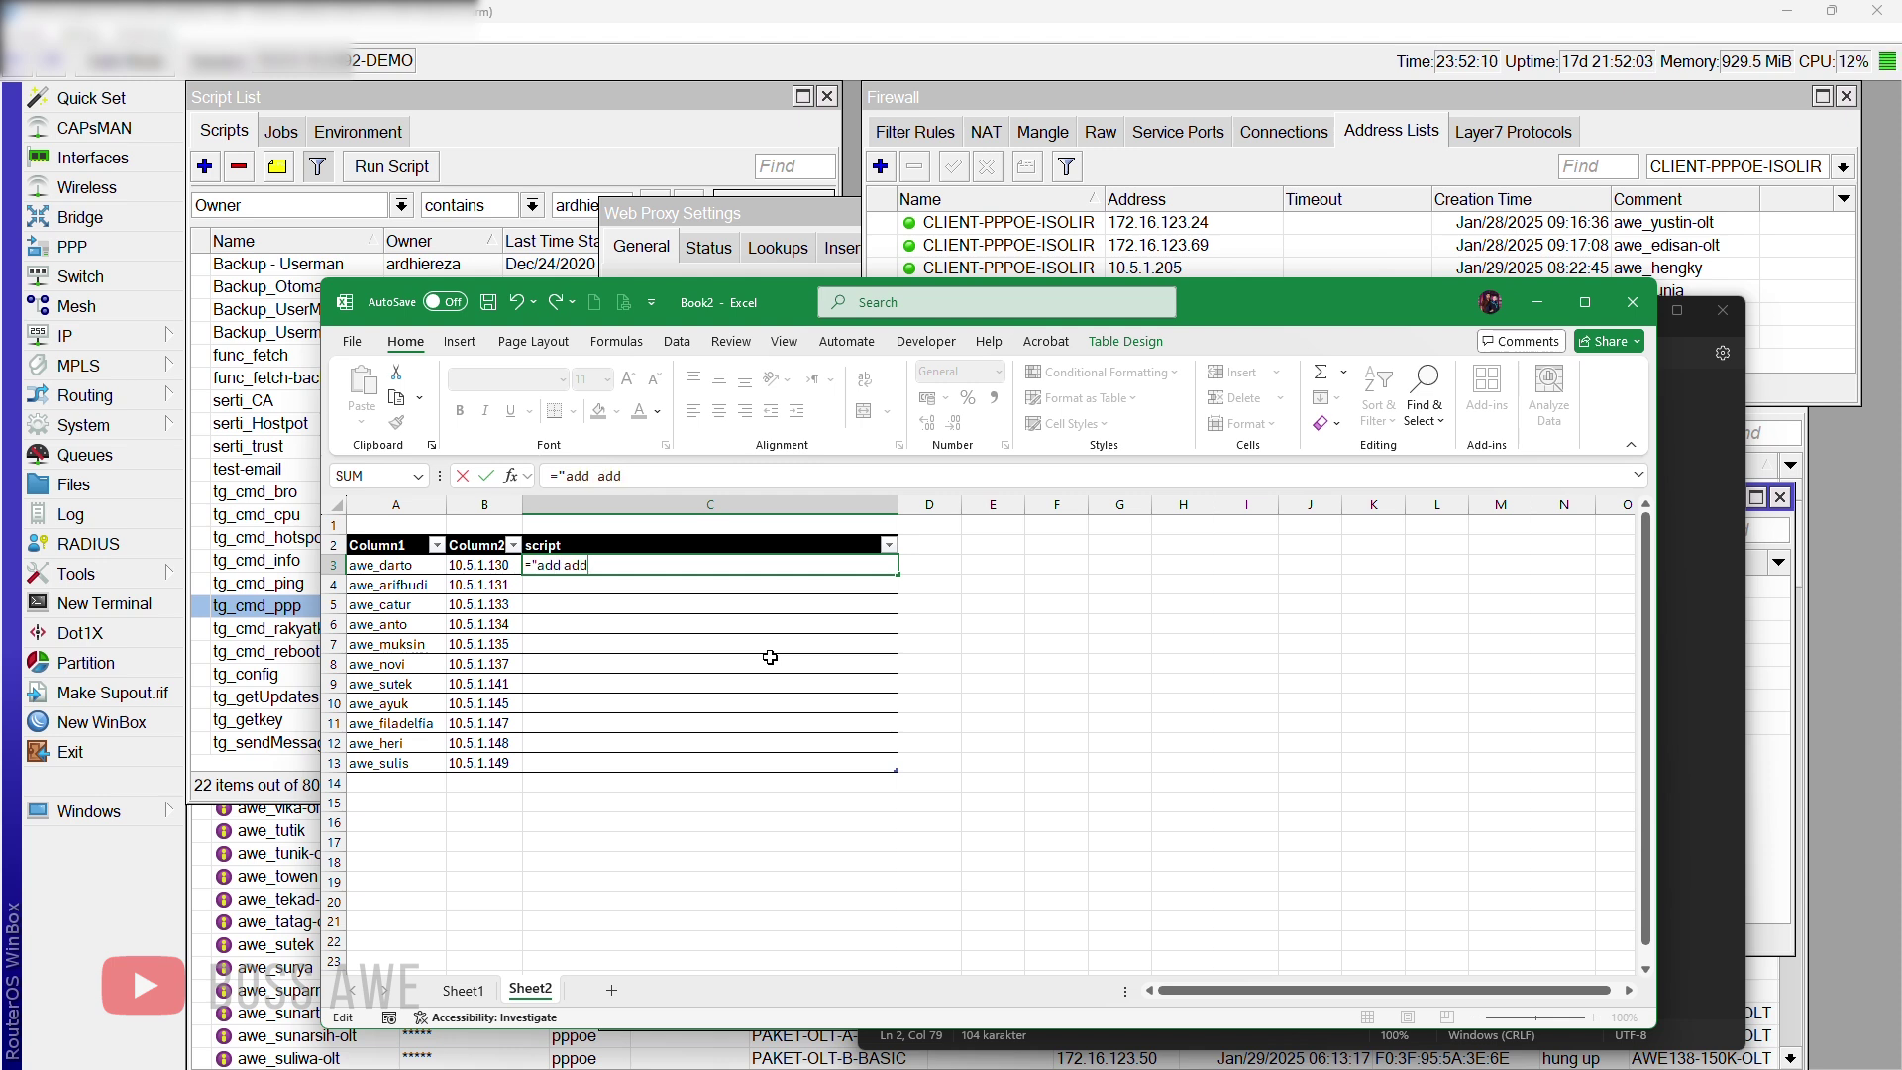
text(ress-list)
text("&)
click(489, 566)
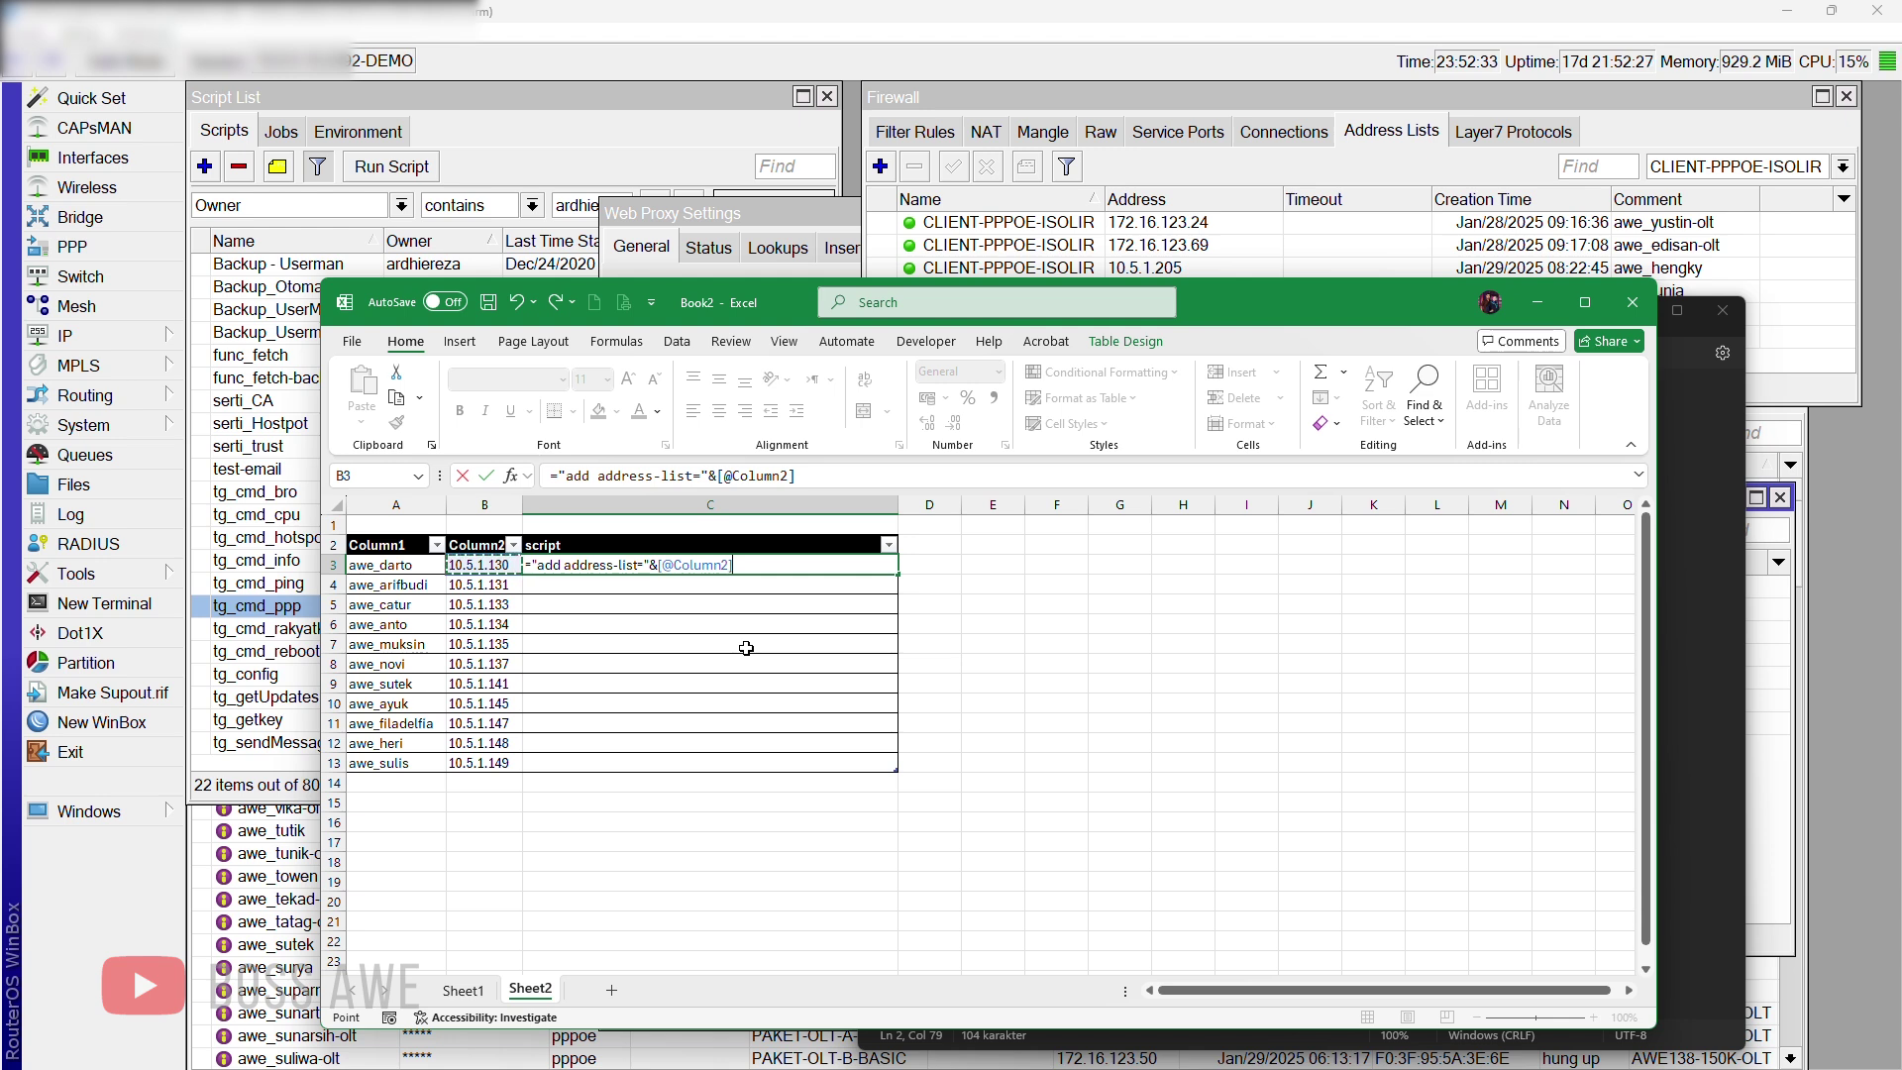
text(&" list=CLIENT)
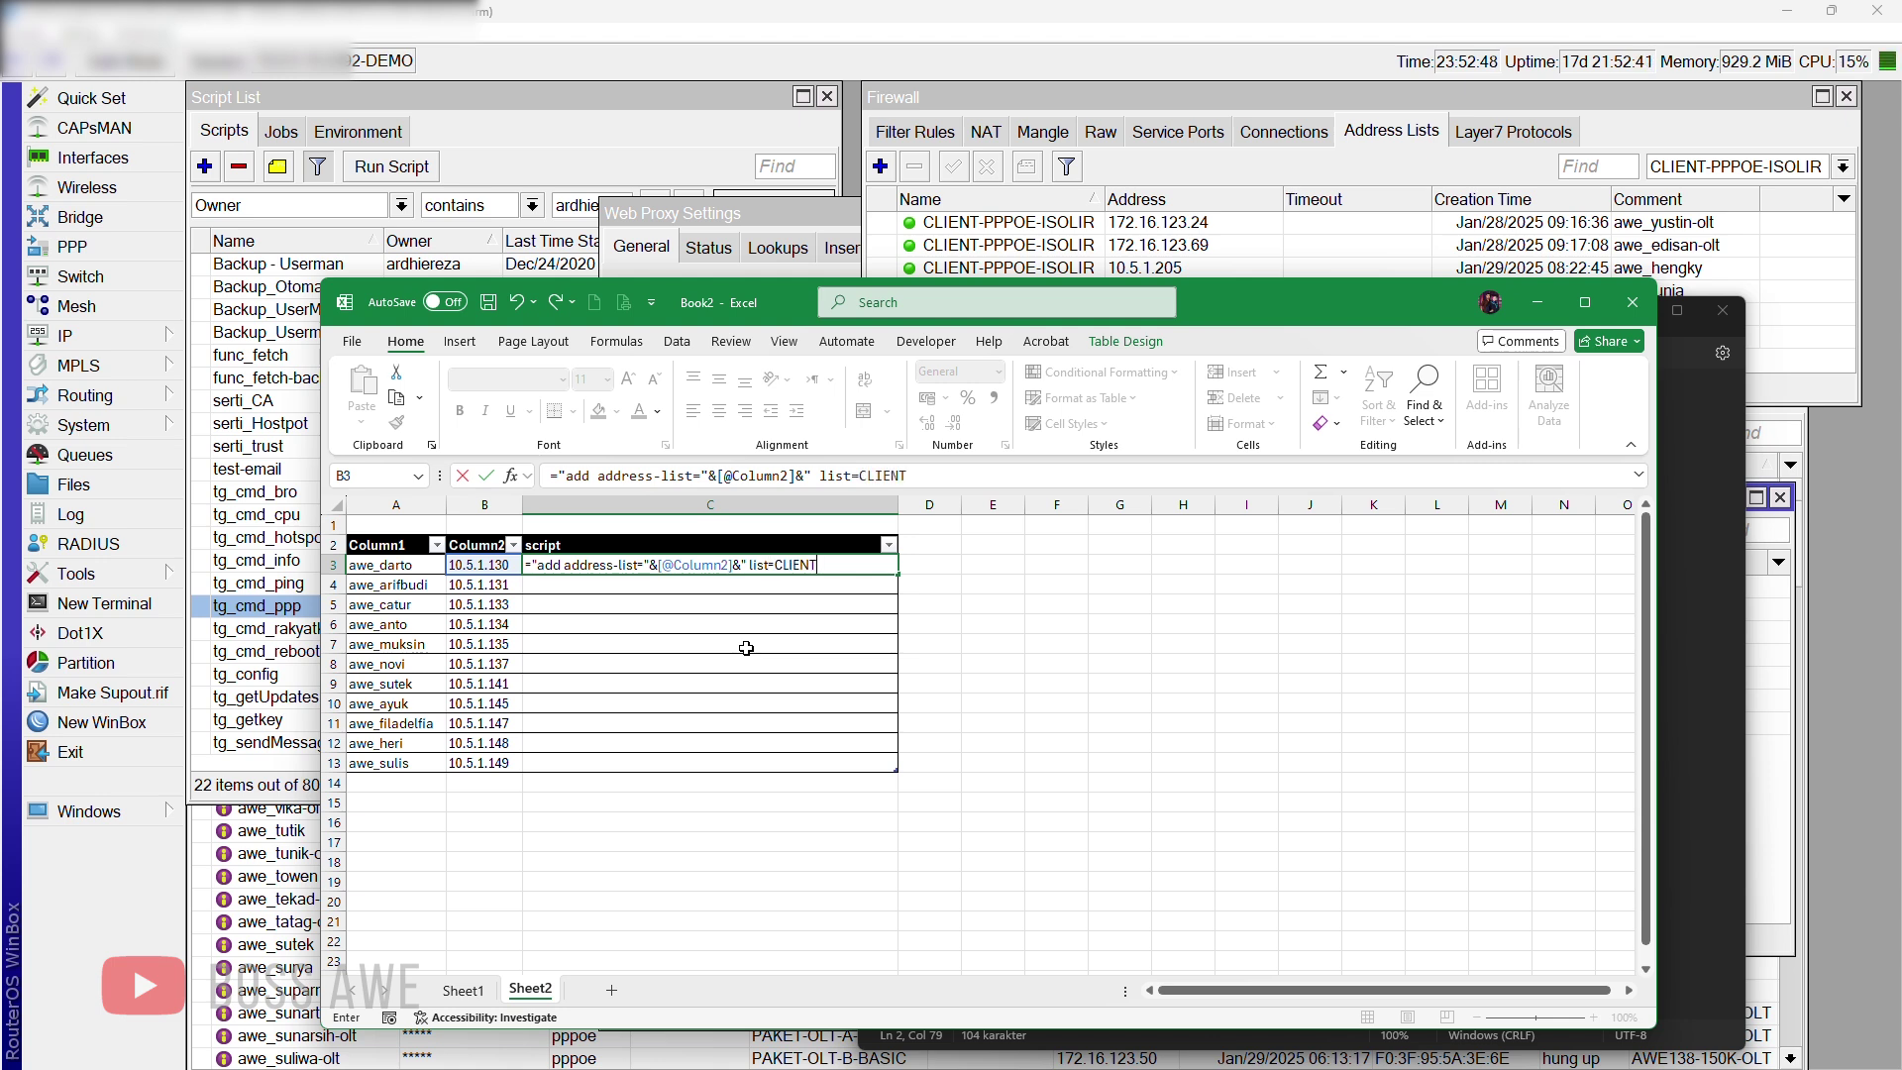
text(-PPPOE-I)
text(SOLIR)
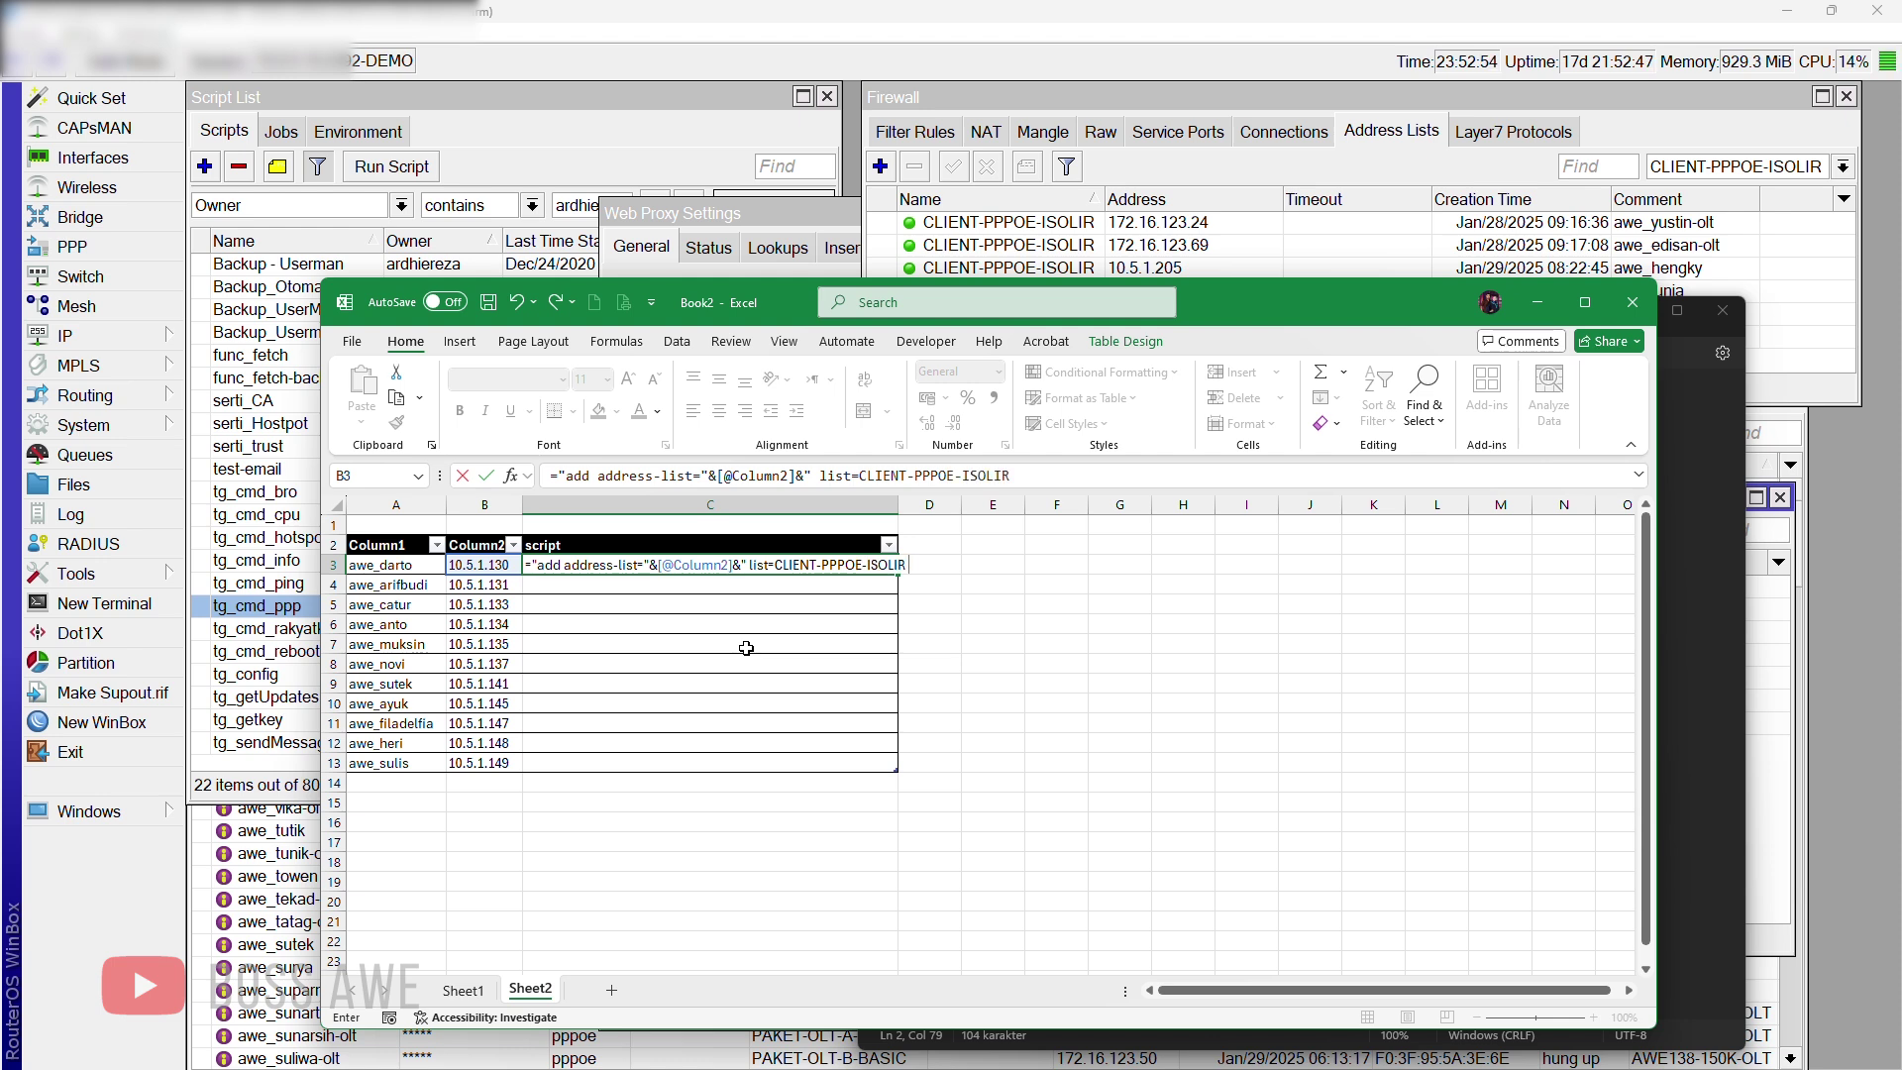
text( comment="&)
Step: Finish the formula with the client name and " disabled=yes", commit it, and autofit column C
click(438, 566)
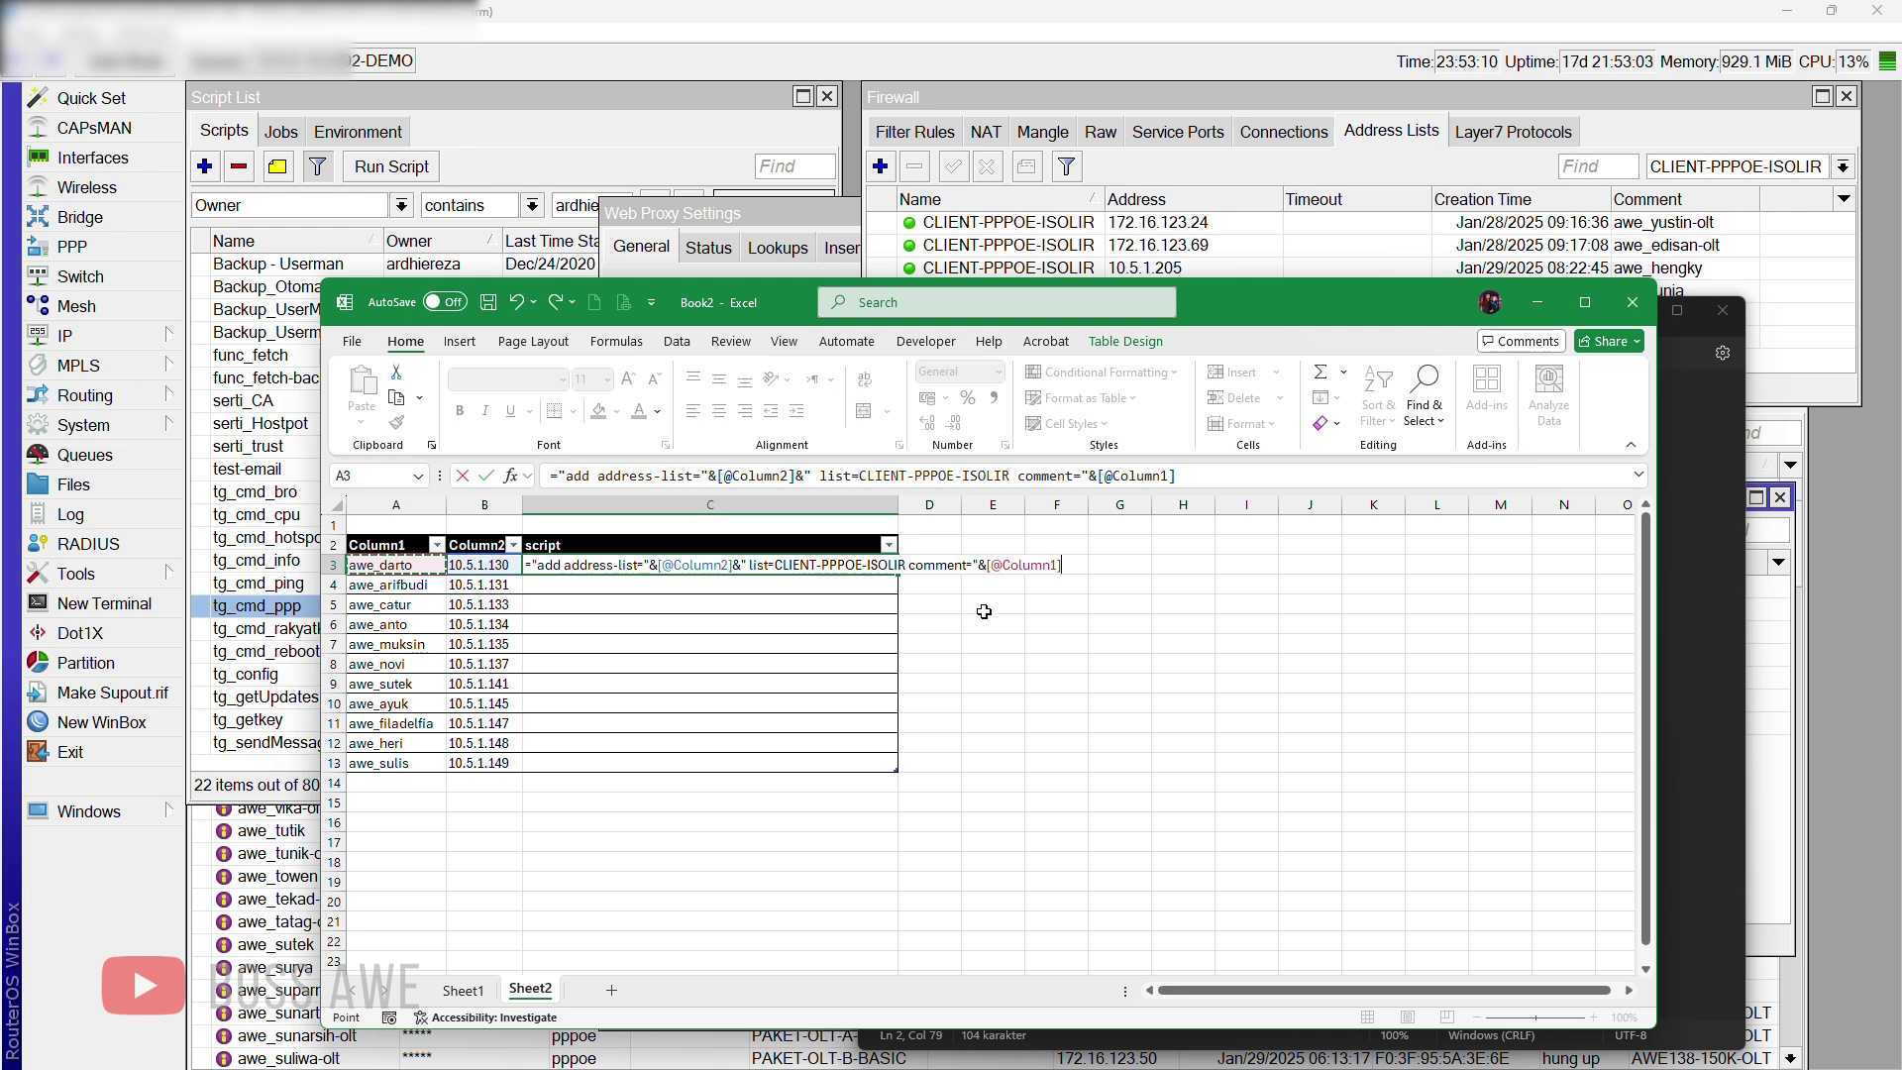
text(&)
text(" dibal)
key(BackSpace)
key(BackSpace)
text(sab)
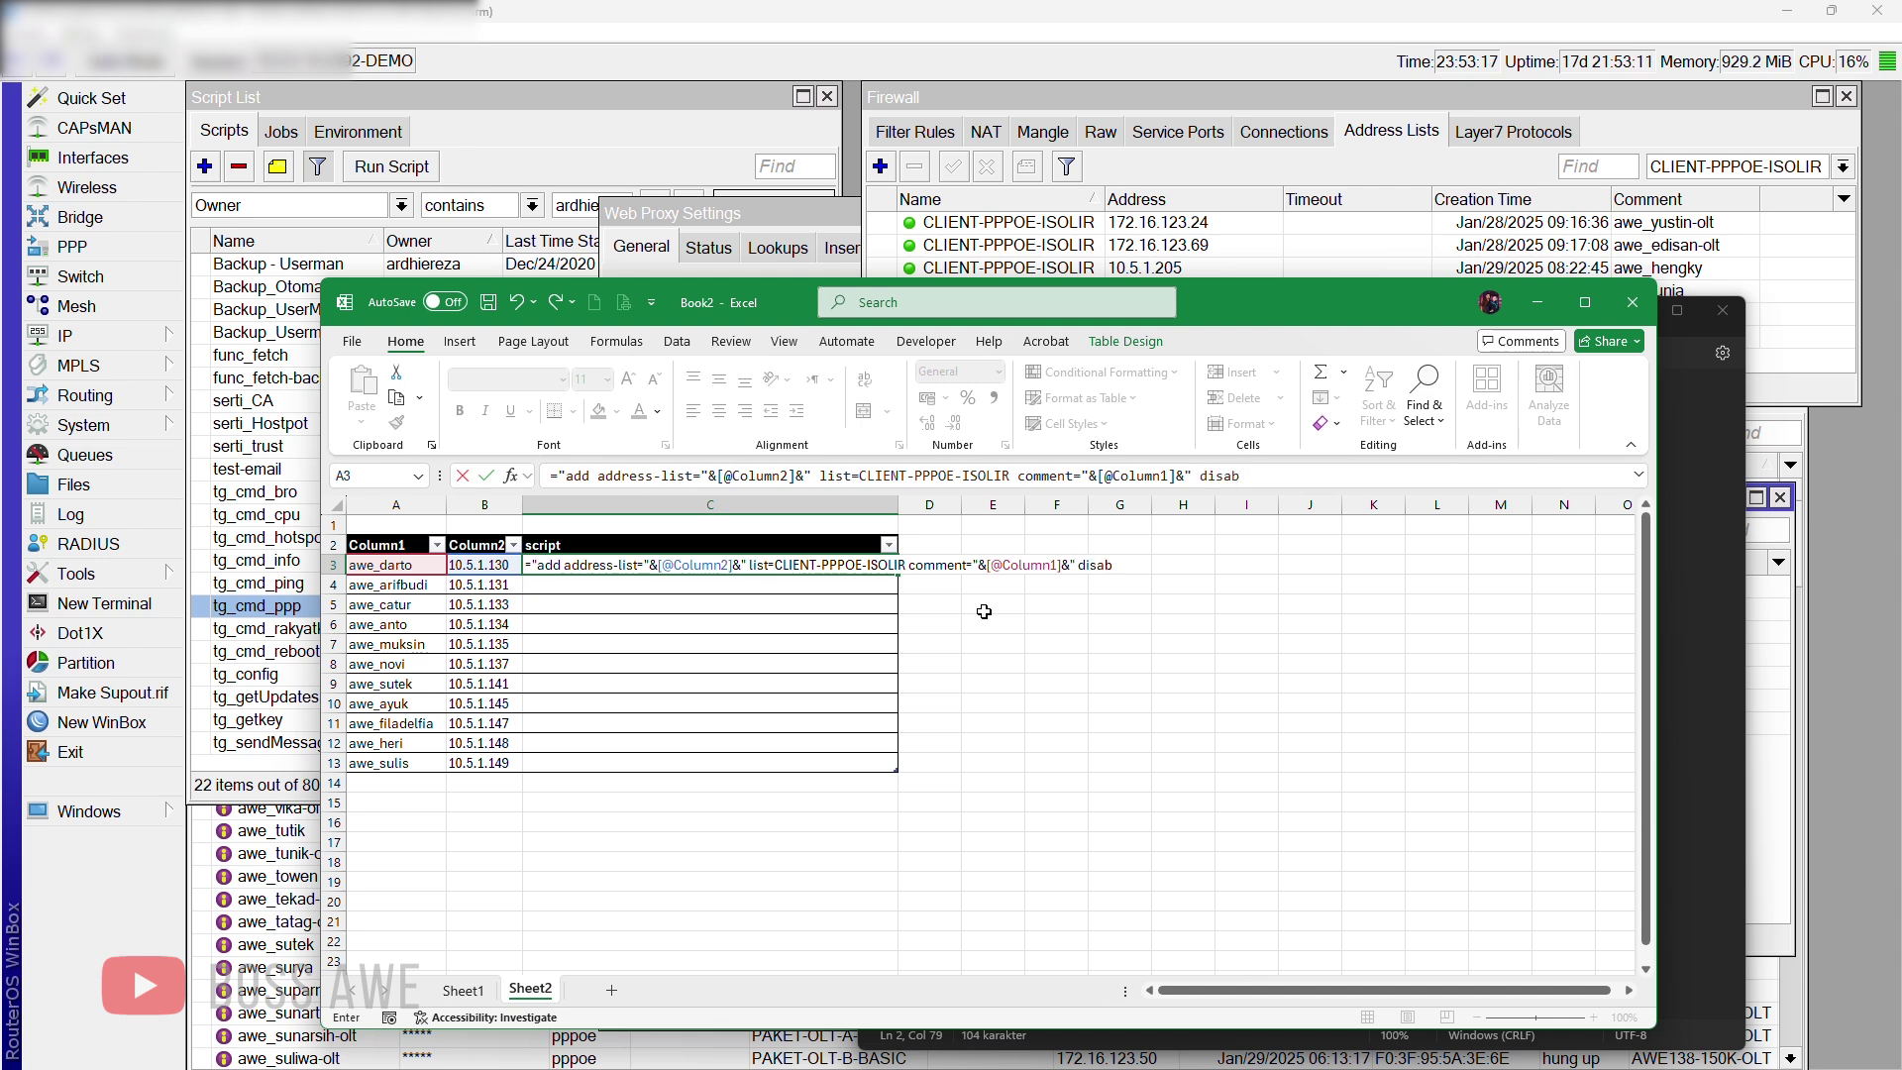
text(led)
text(=yes)
key(Return)
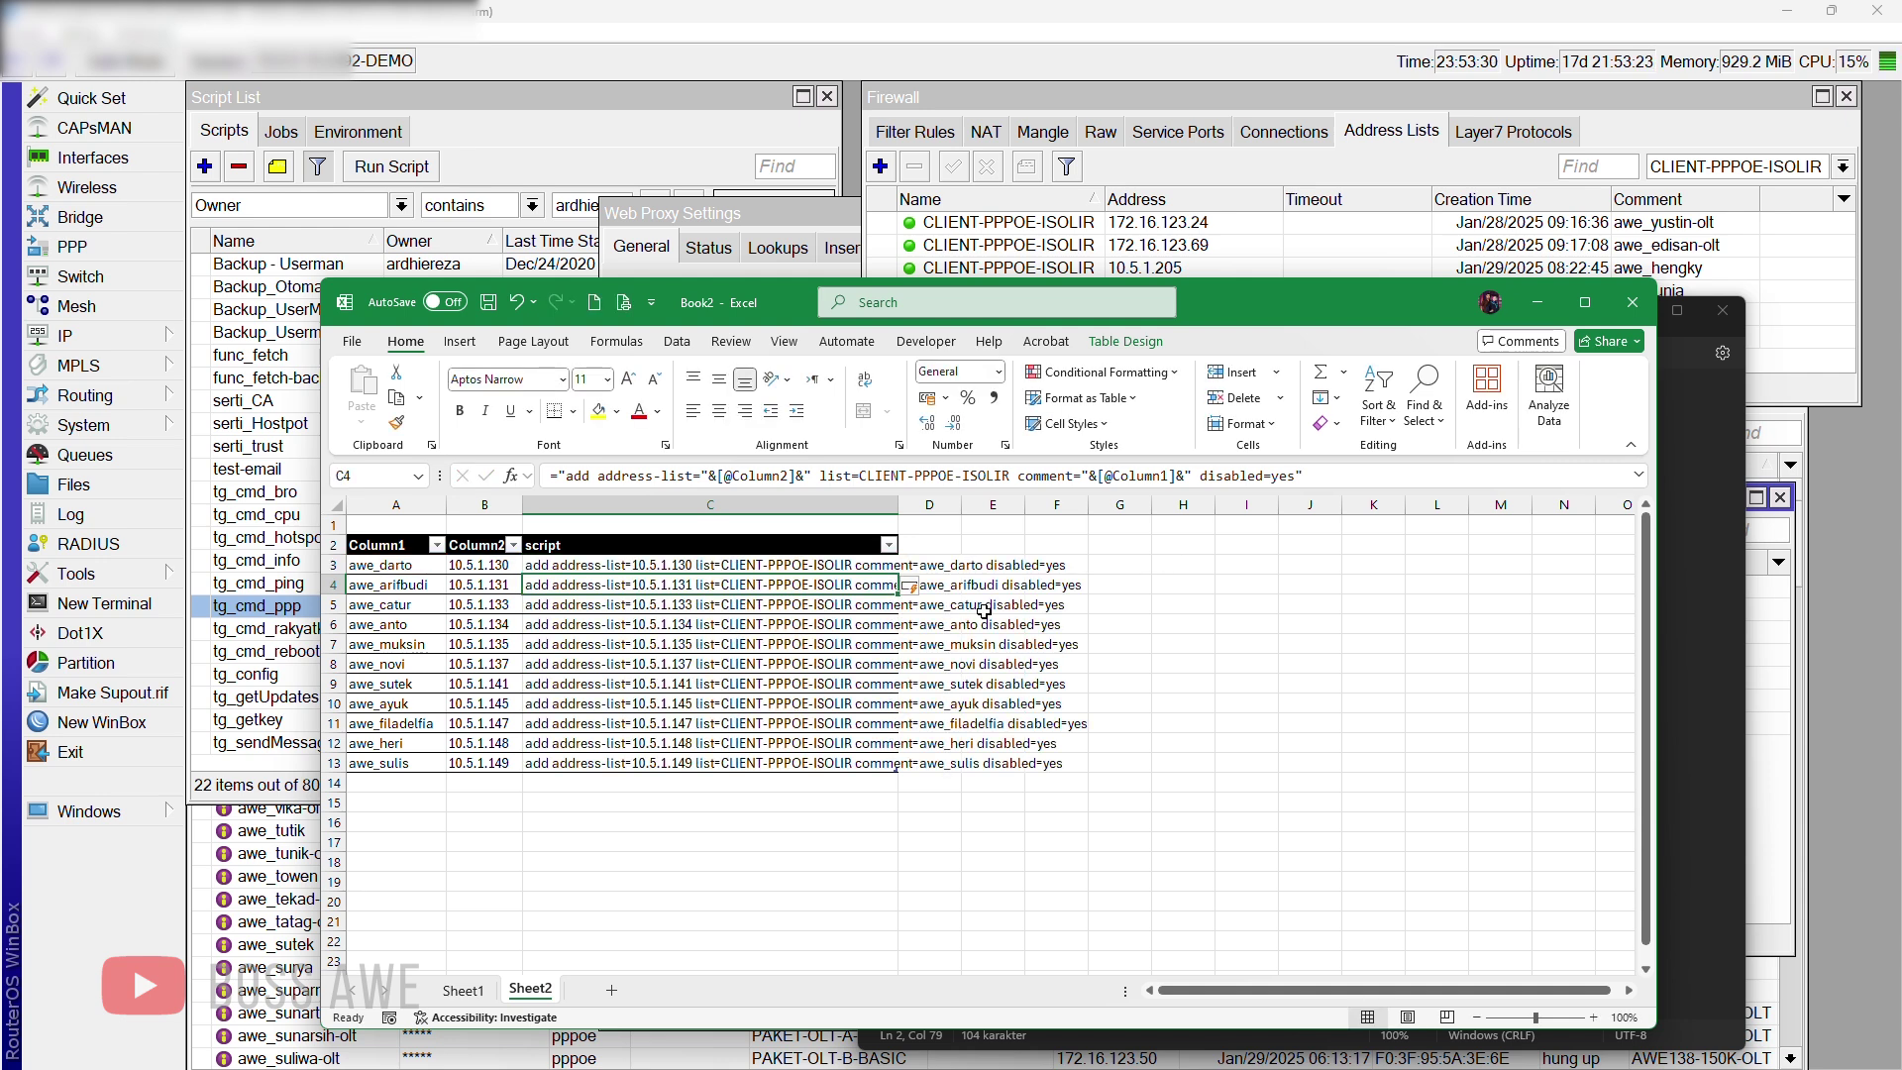
double_click(899, 506)
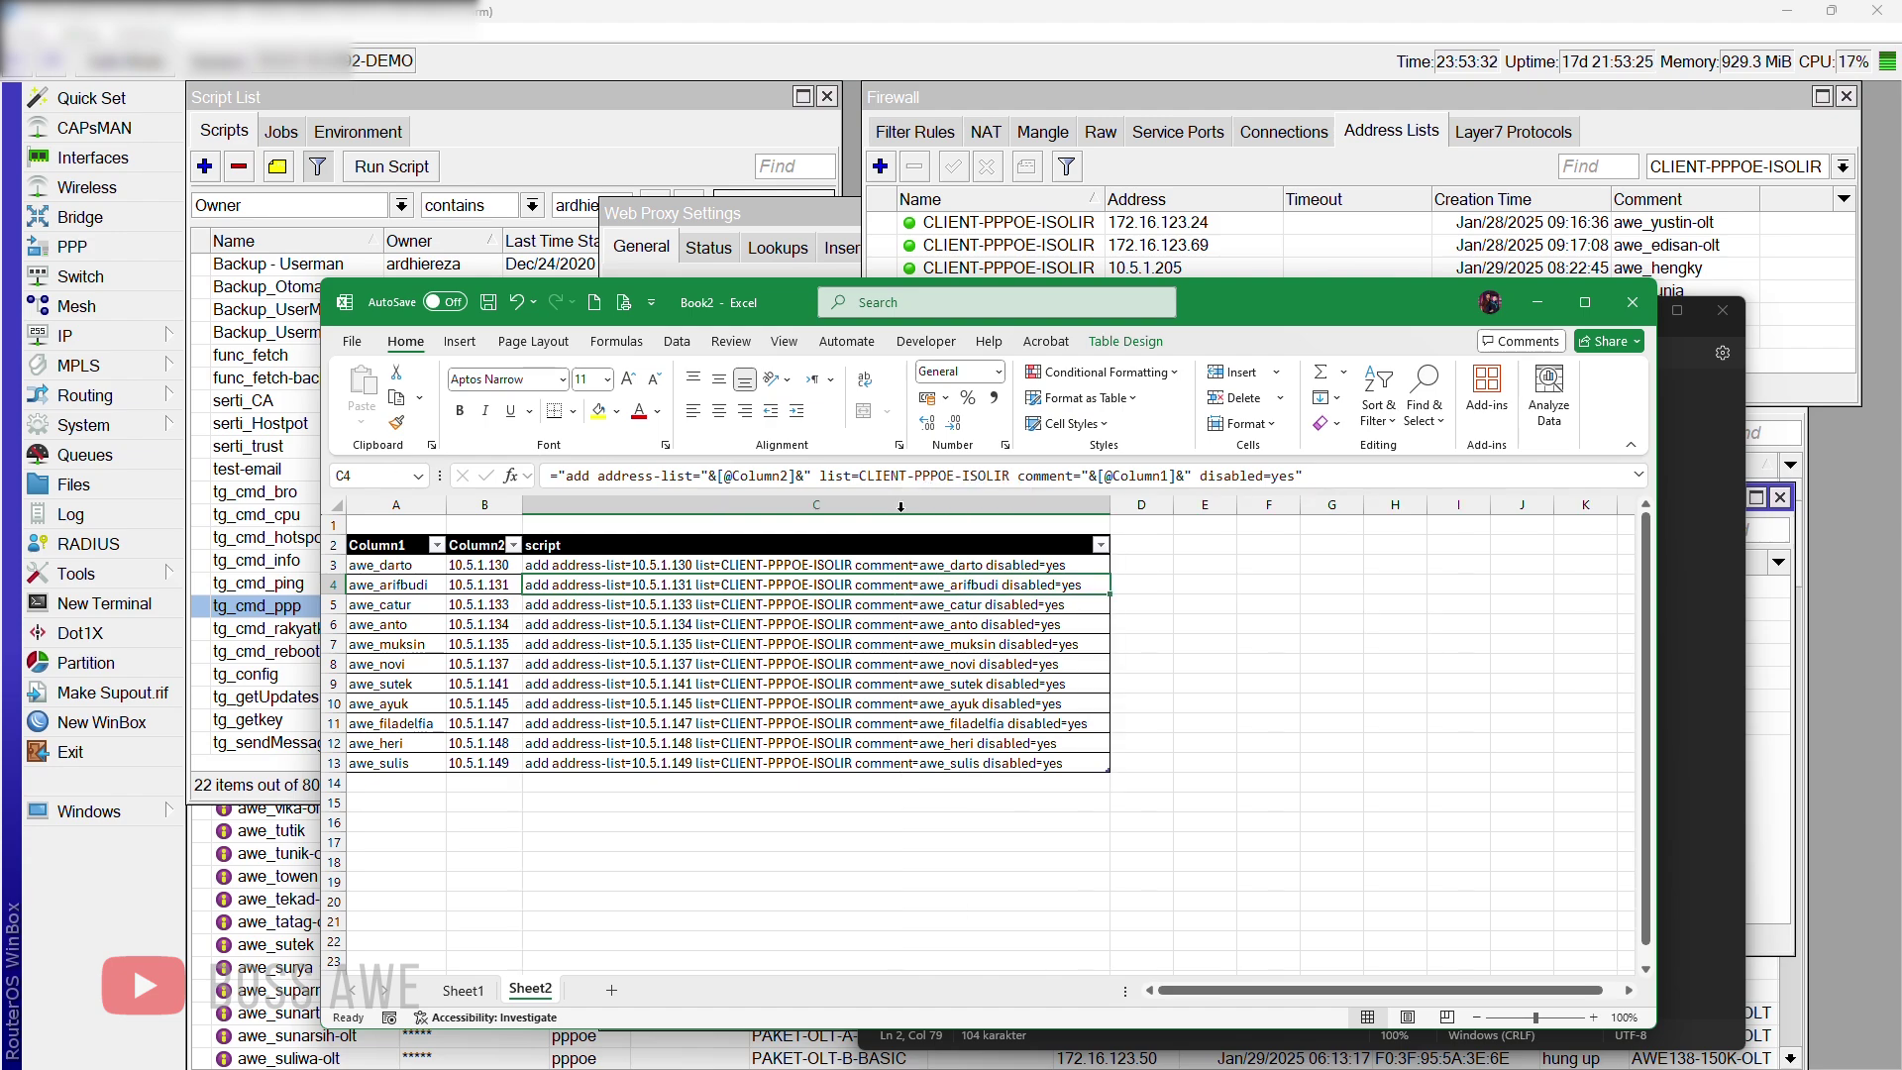
click(986, 824)
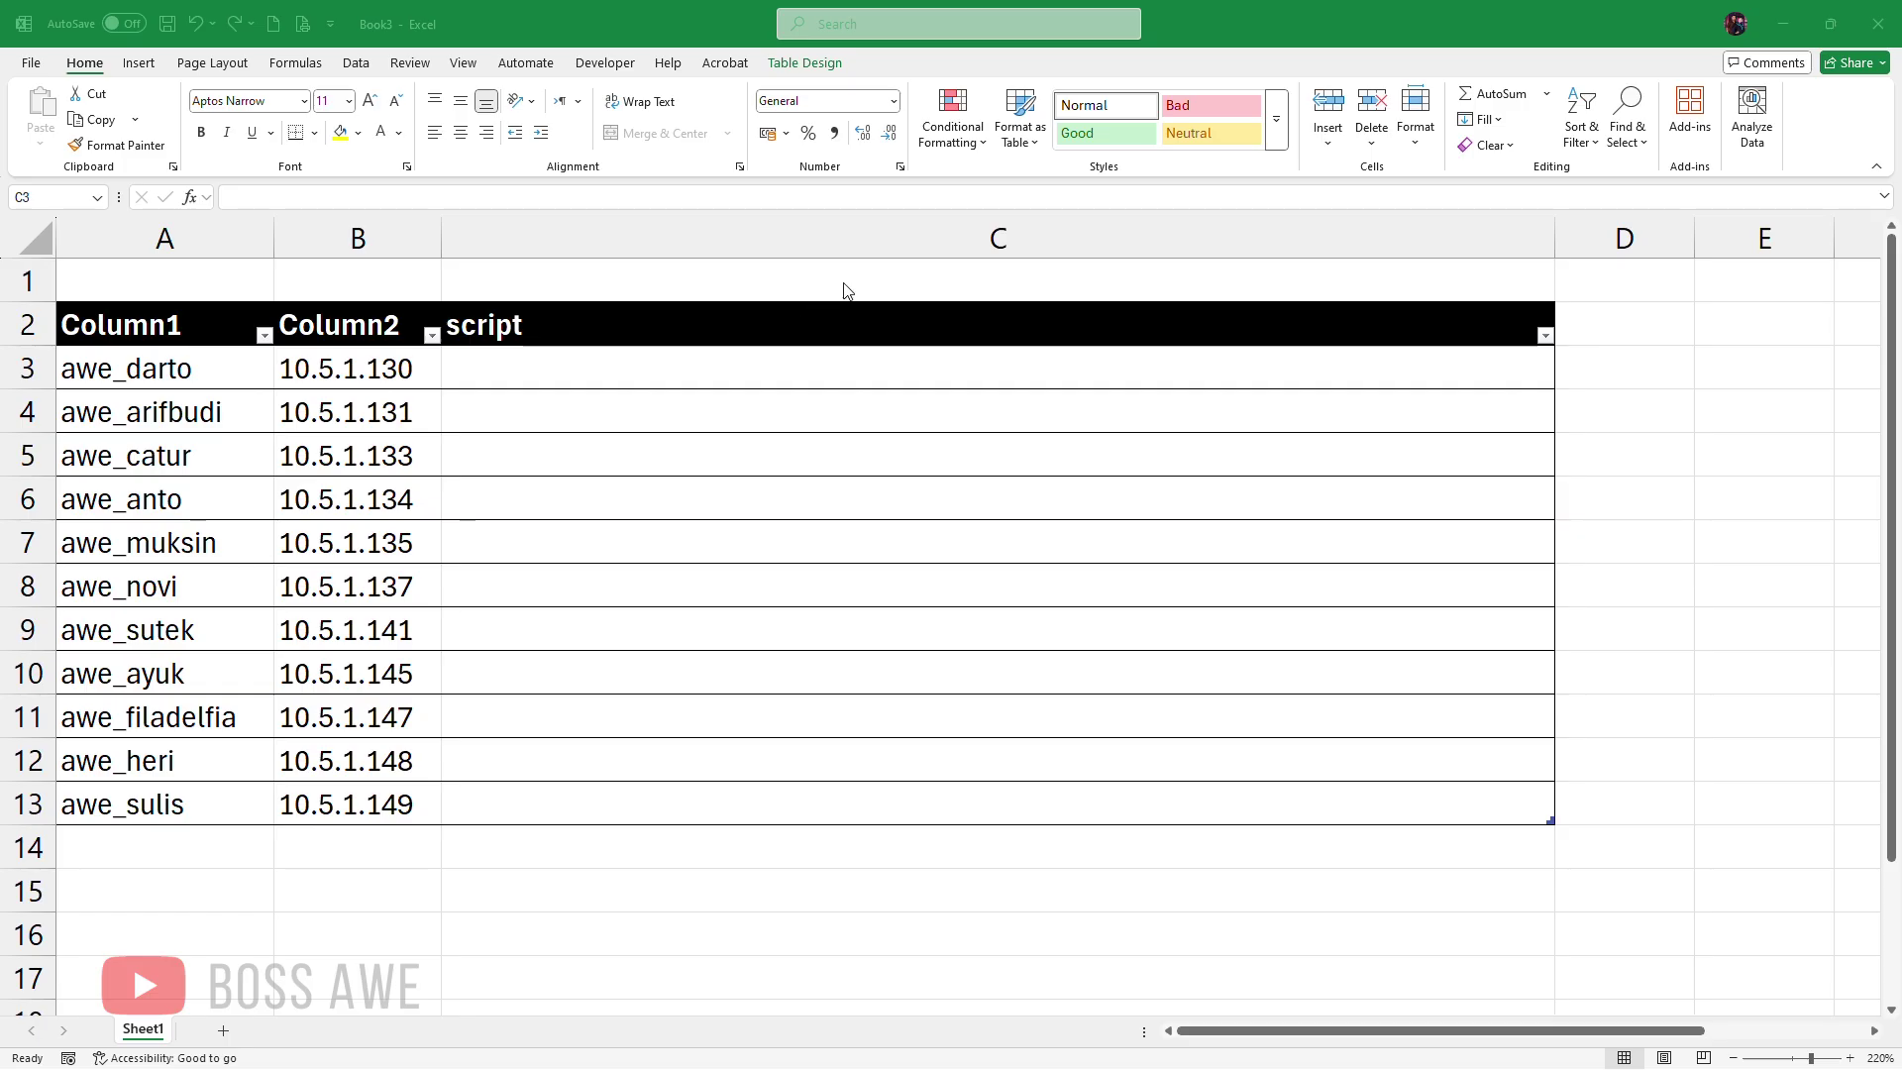
Step: Enter 'add address=10.5.1.130 list=CLIENT-PPPOE-ISOLIR comment=awe_darto disabled=yes' in C3 as the example
click(753, 370)
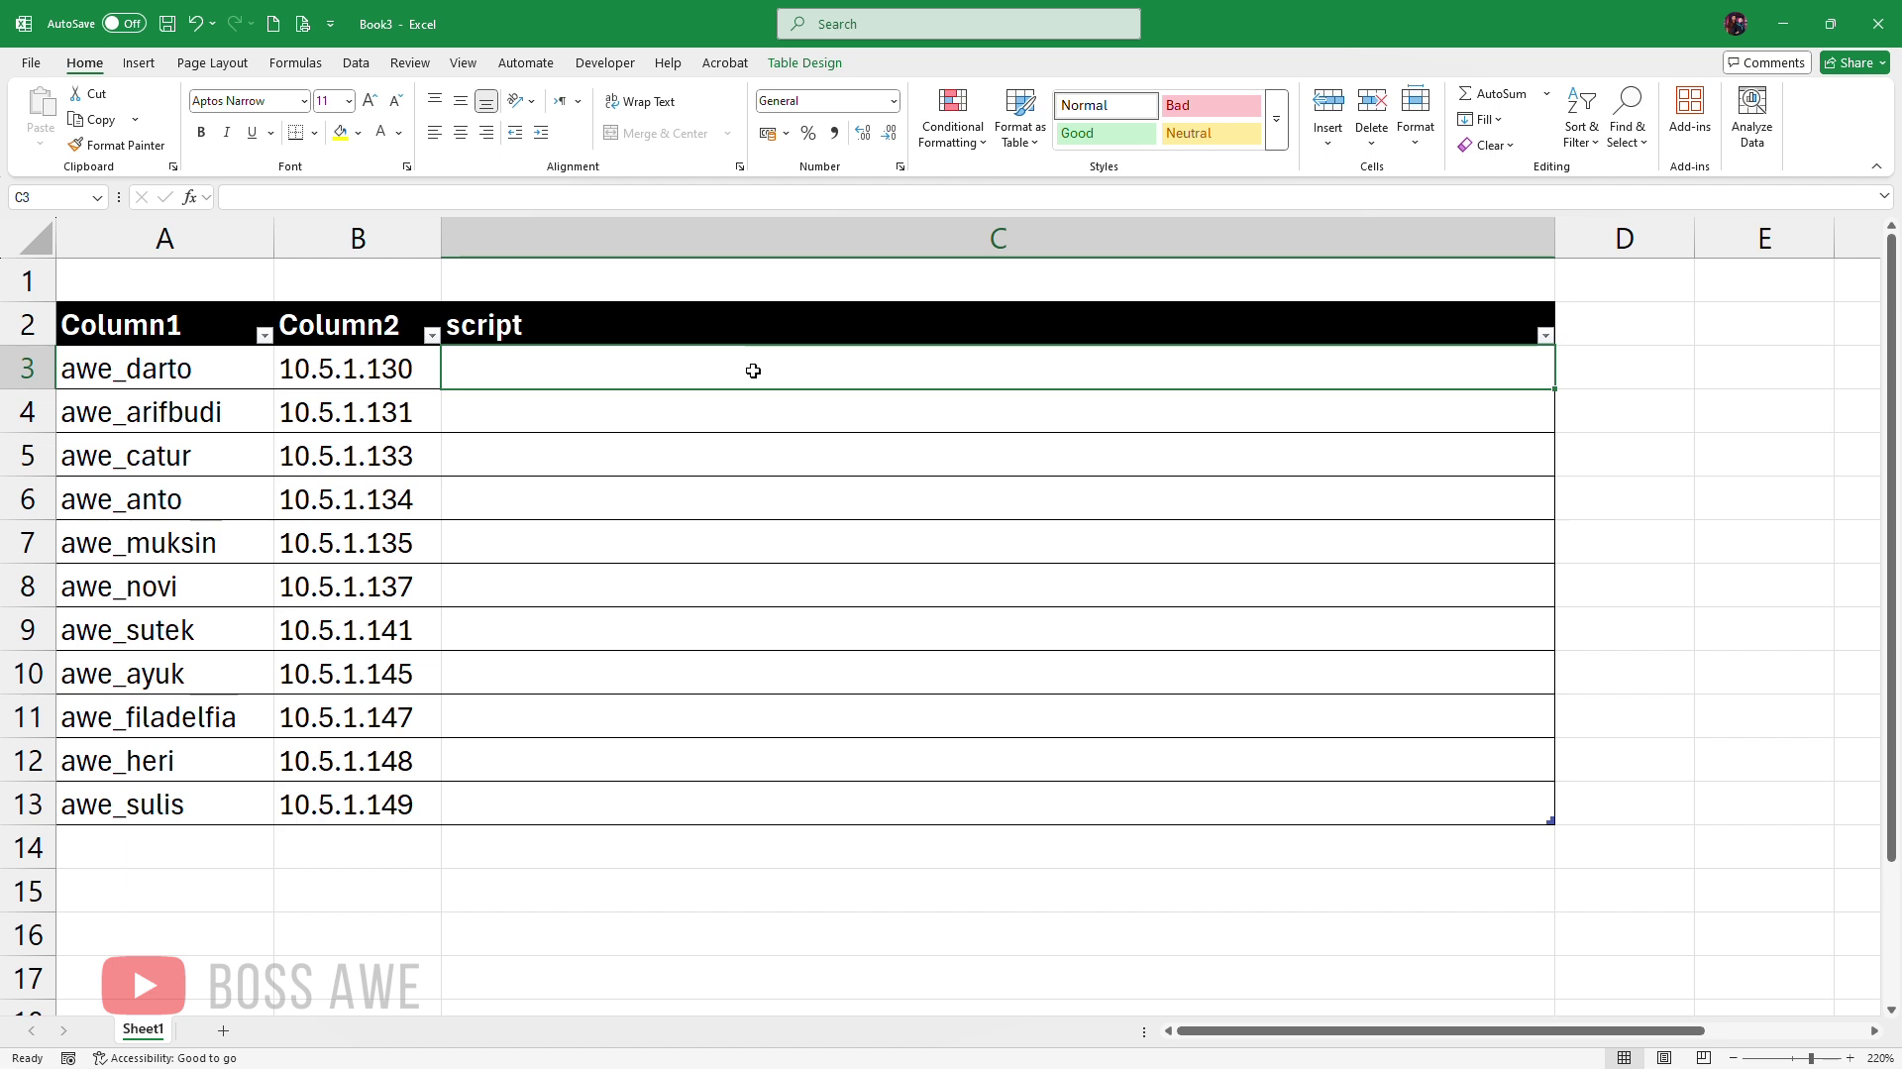
text(add ad)
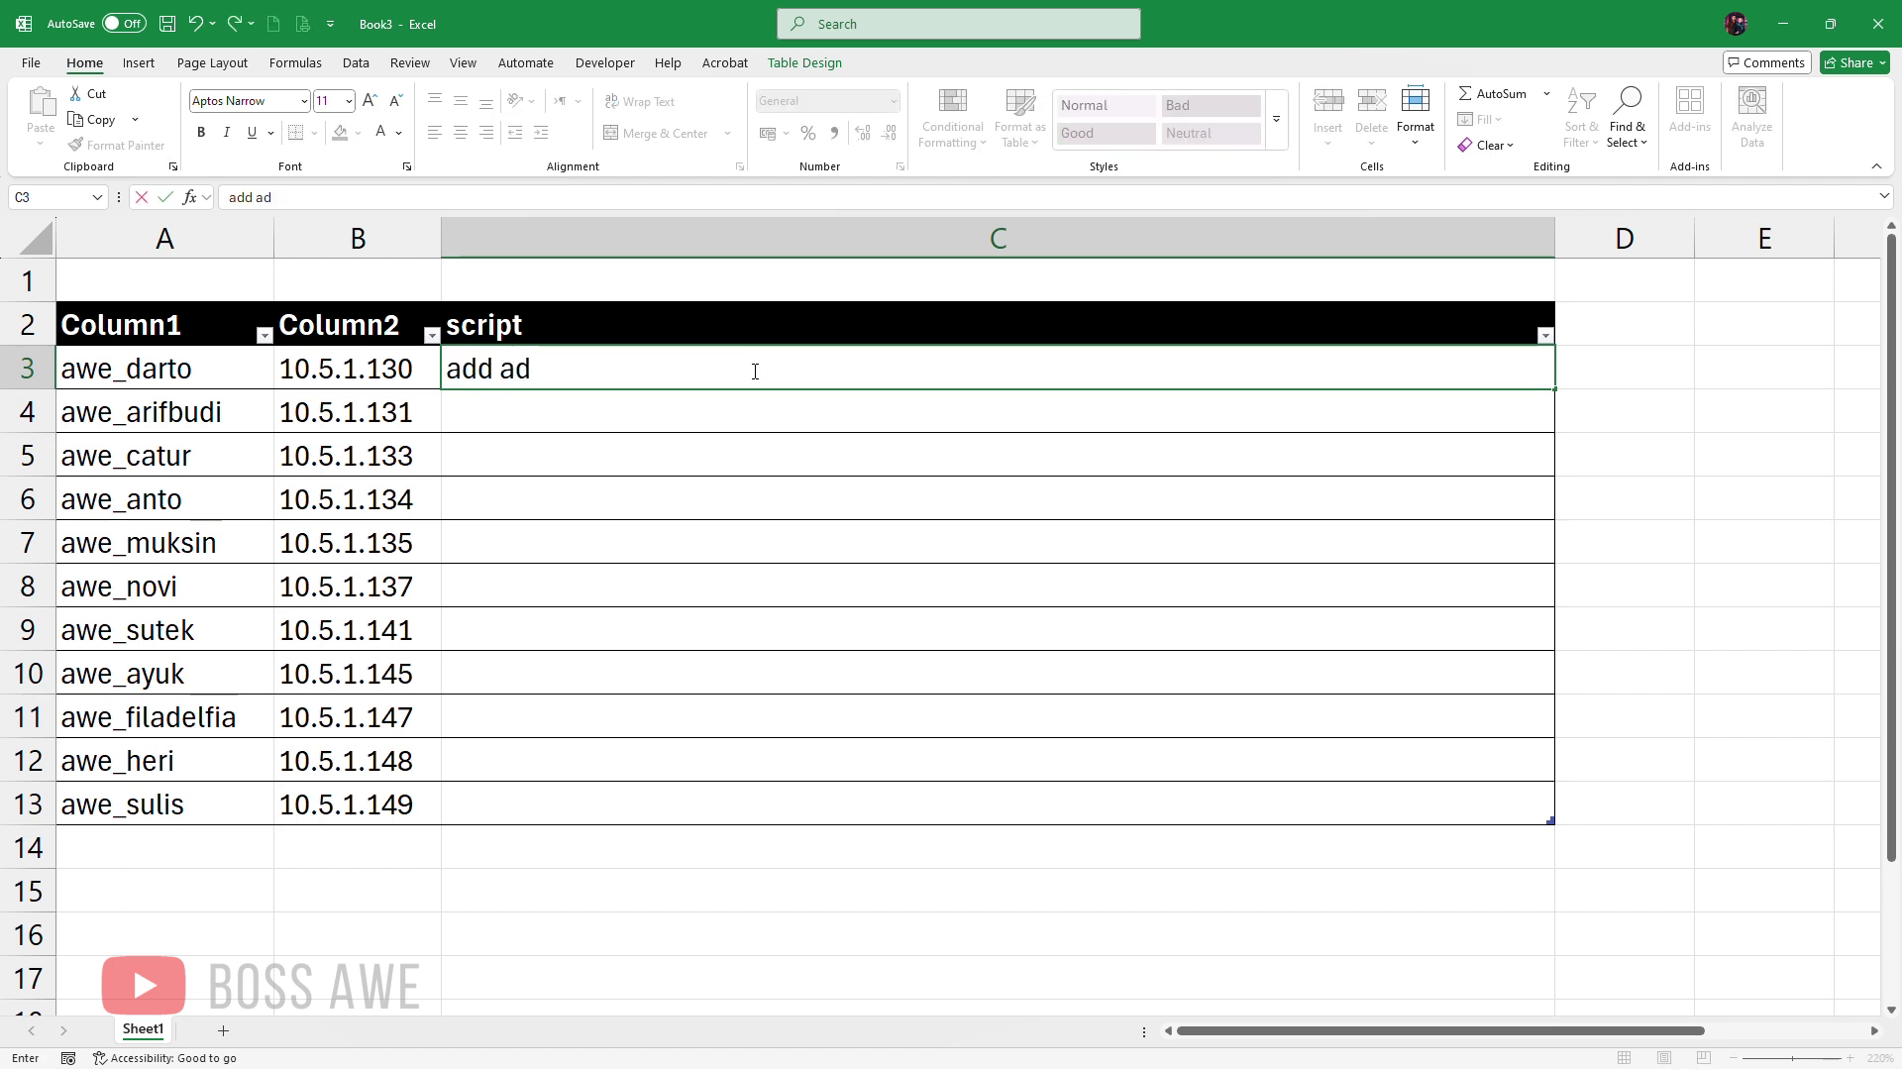
text(dress)
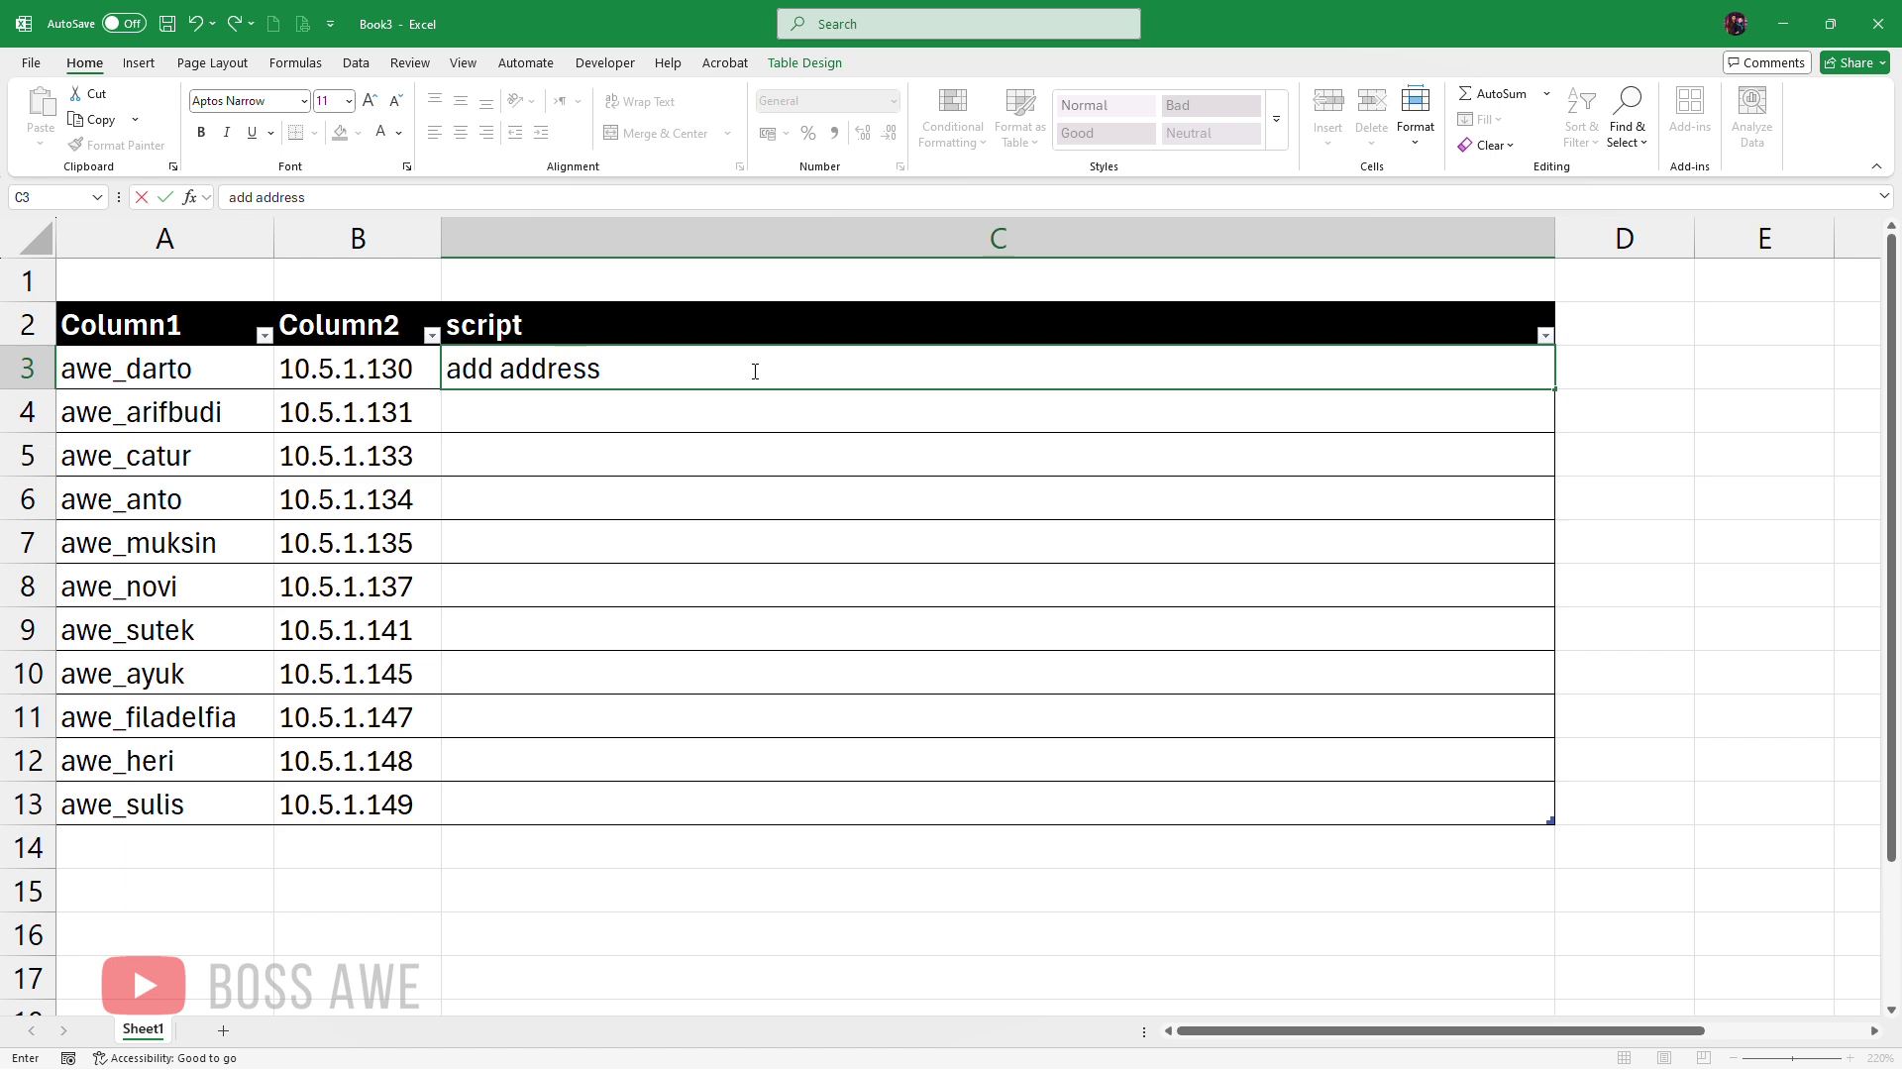
text(=10.5.1.130)
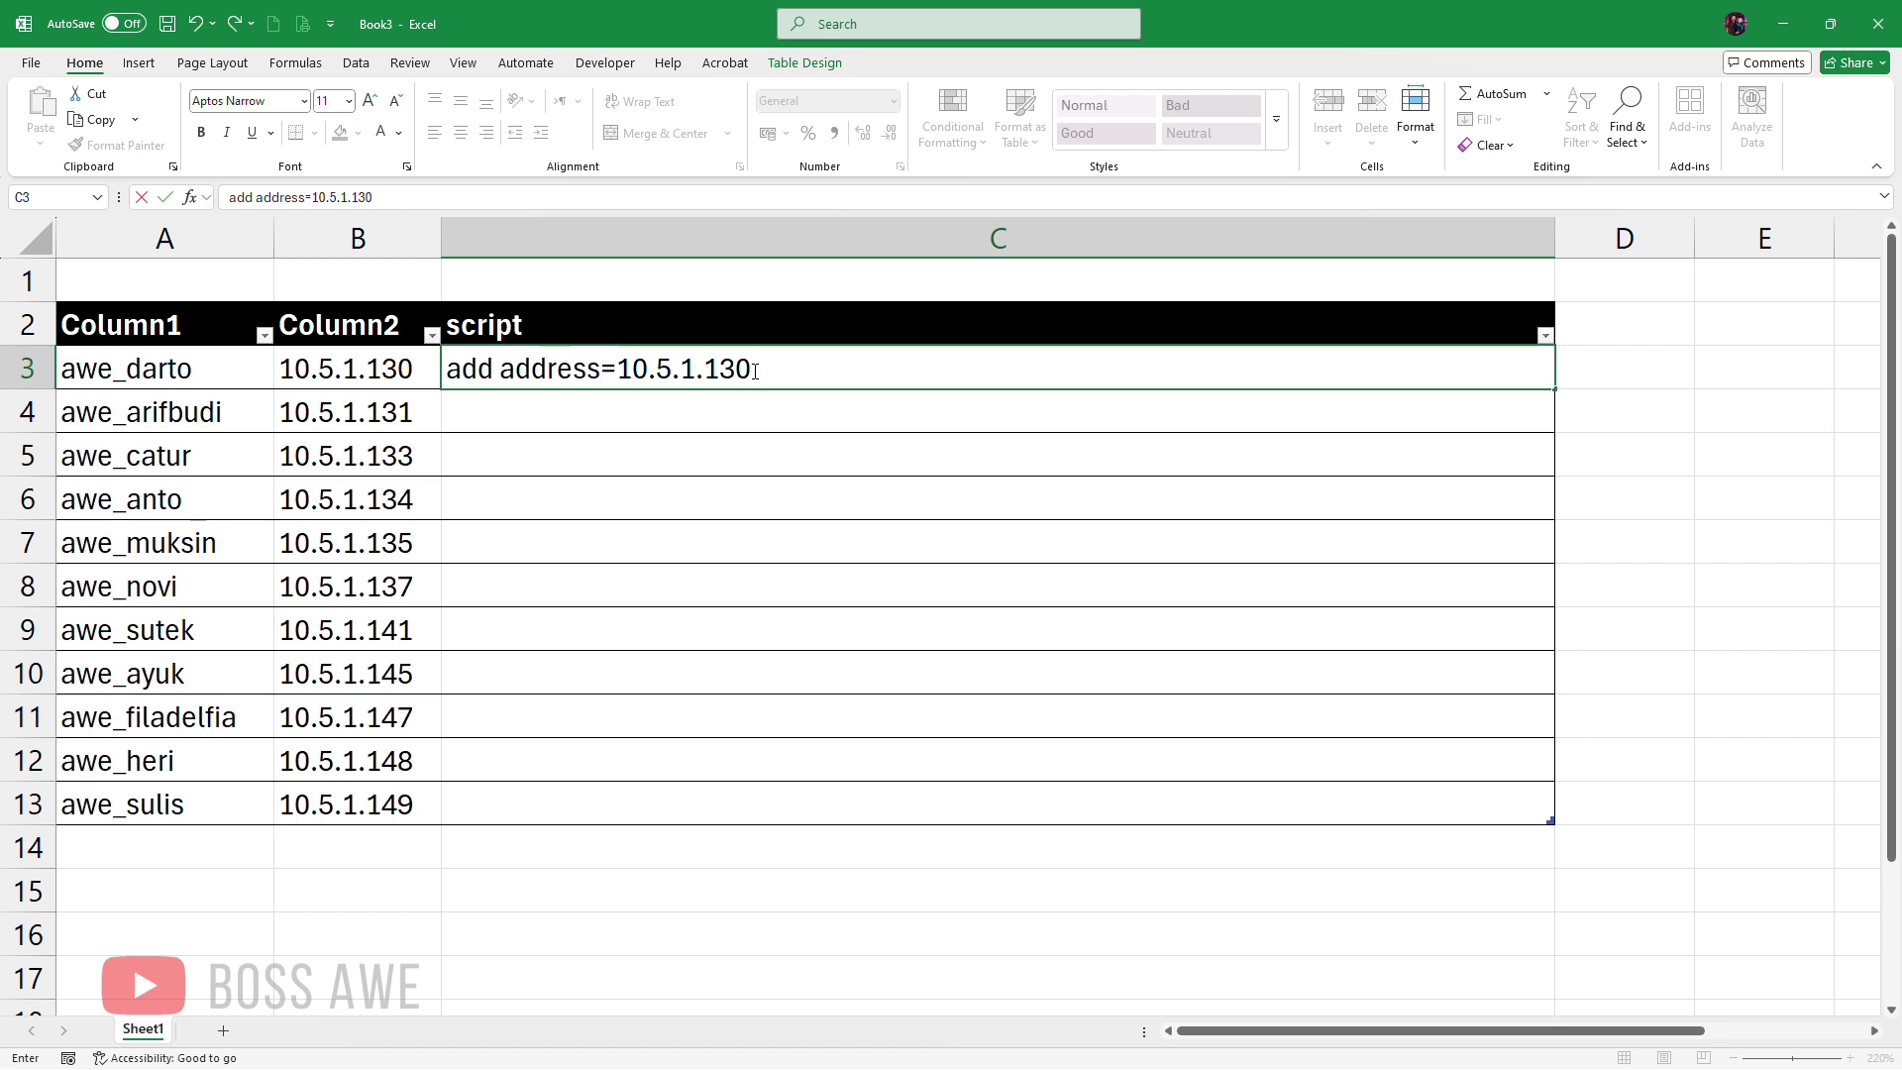
text( list)
text(=)
text(Clien)
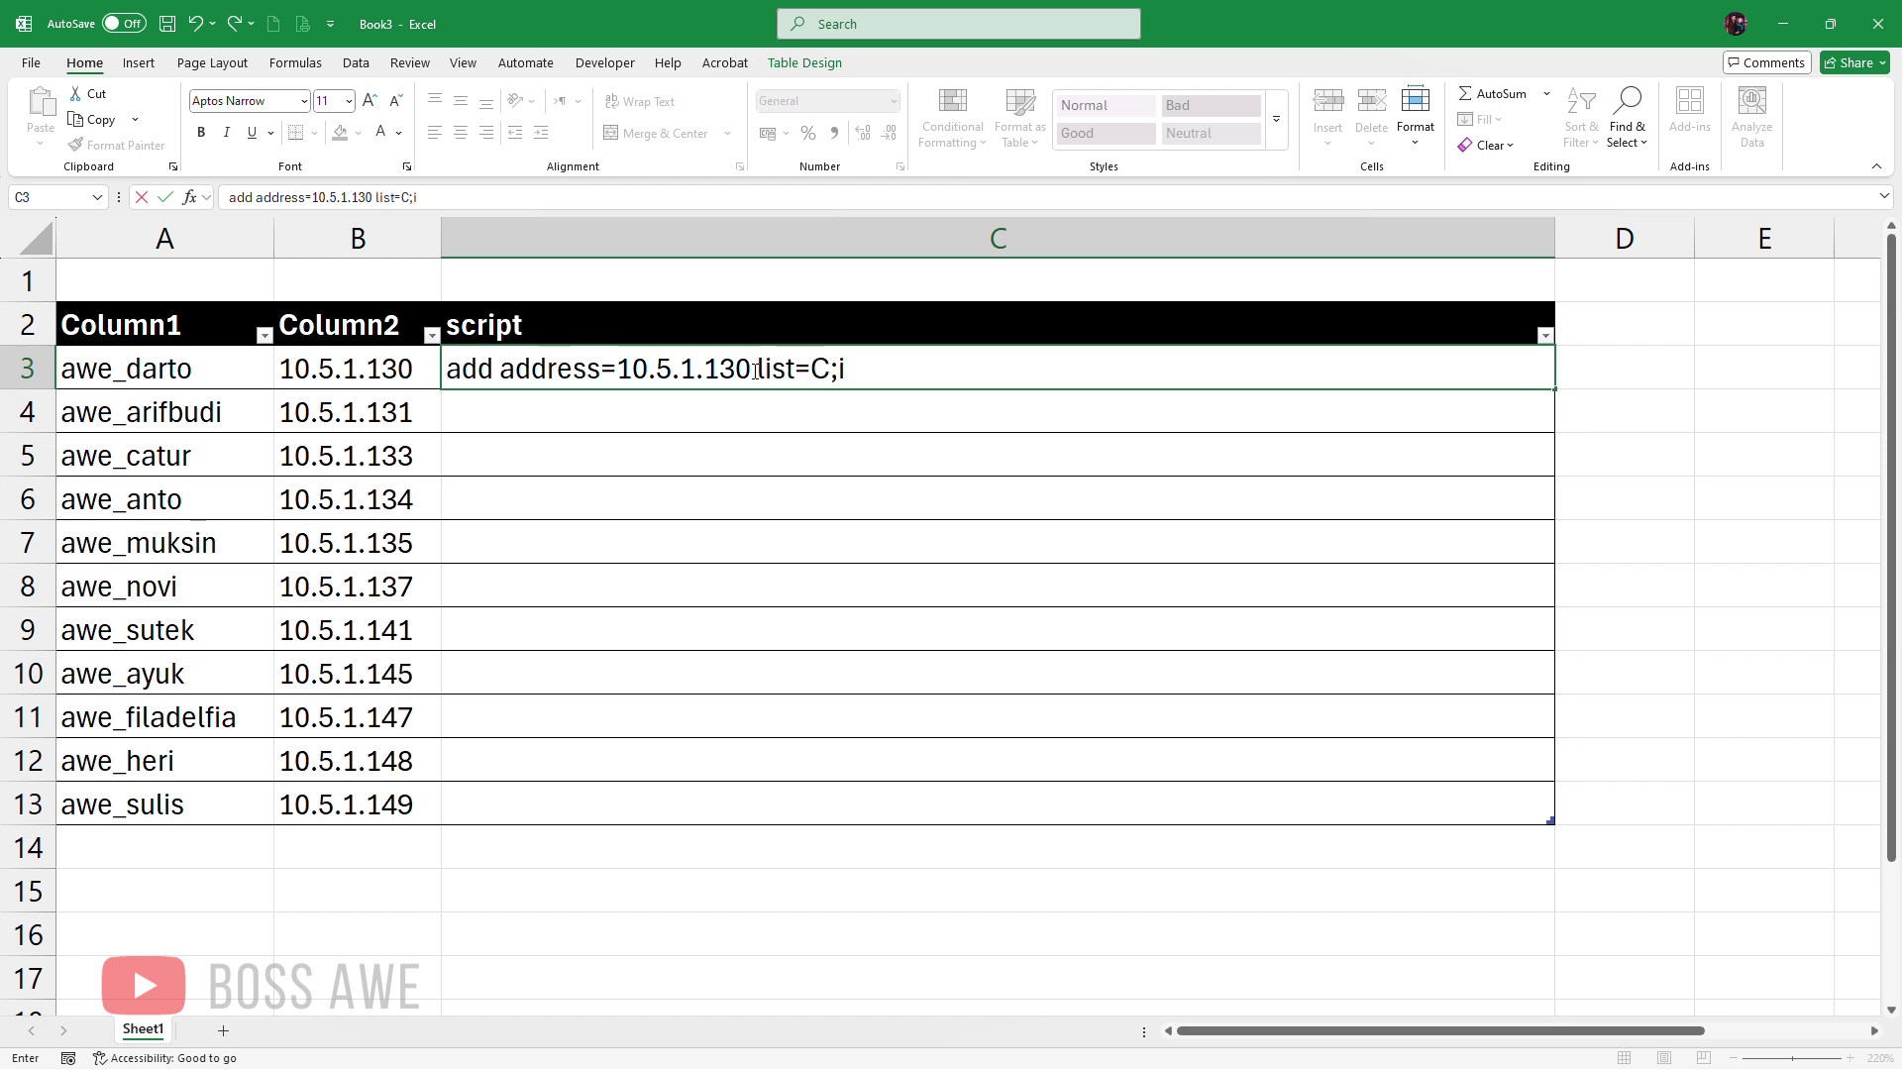
key(BackSpace)
key(BackSpace)
key(BackSpace)
key(BackSpace)
text(LIENT-PPP)
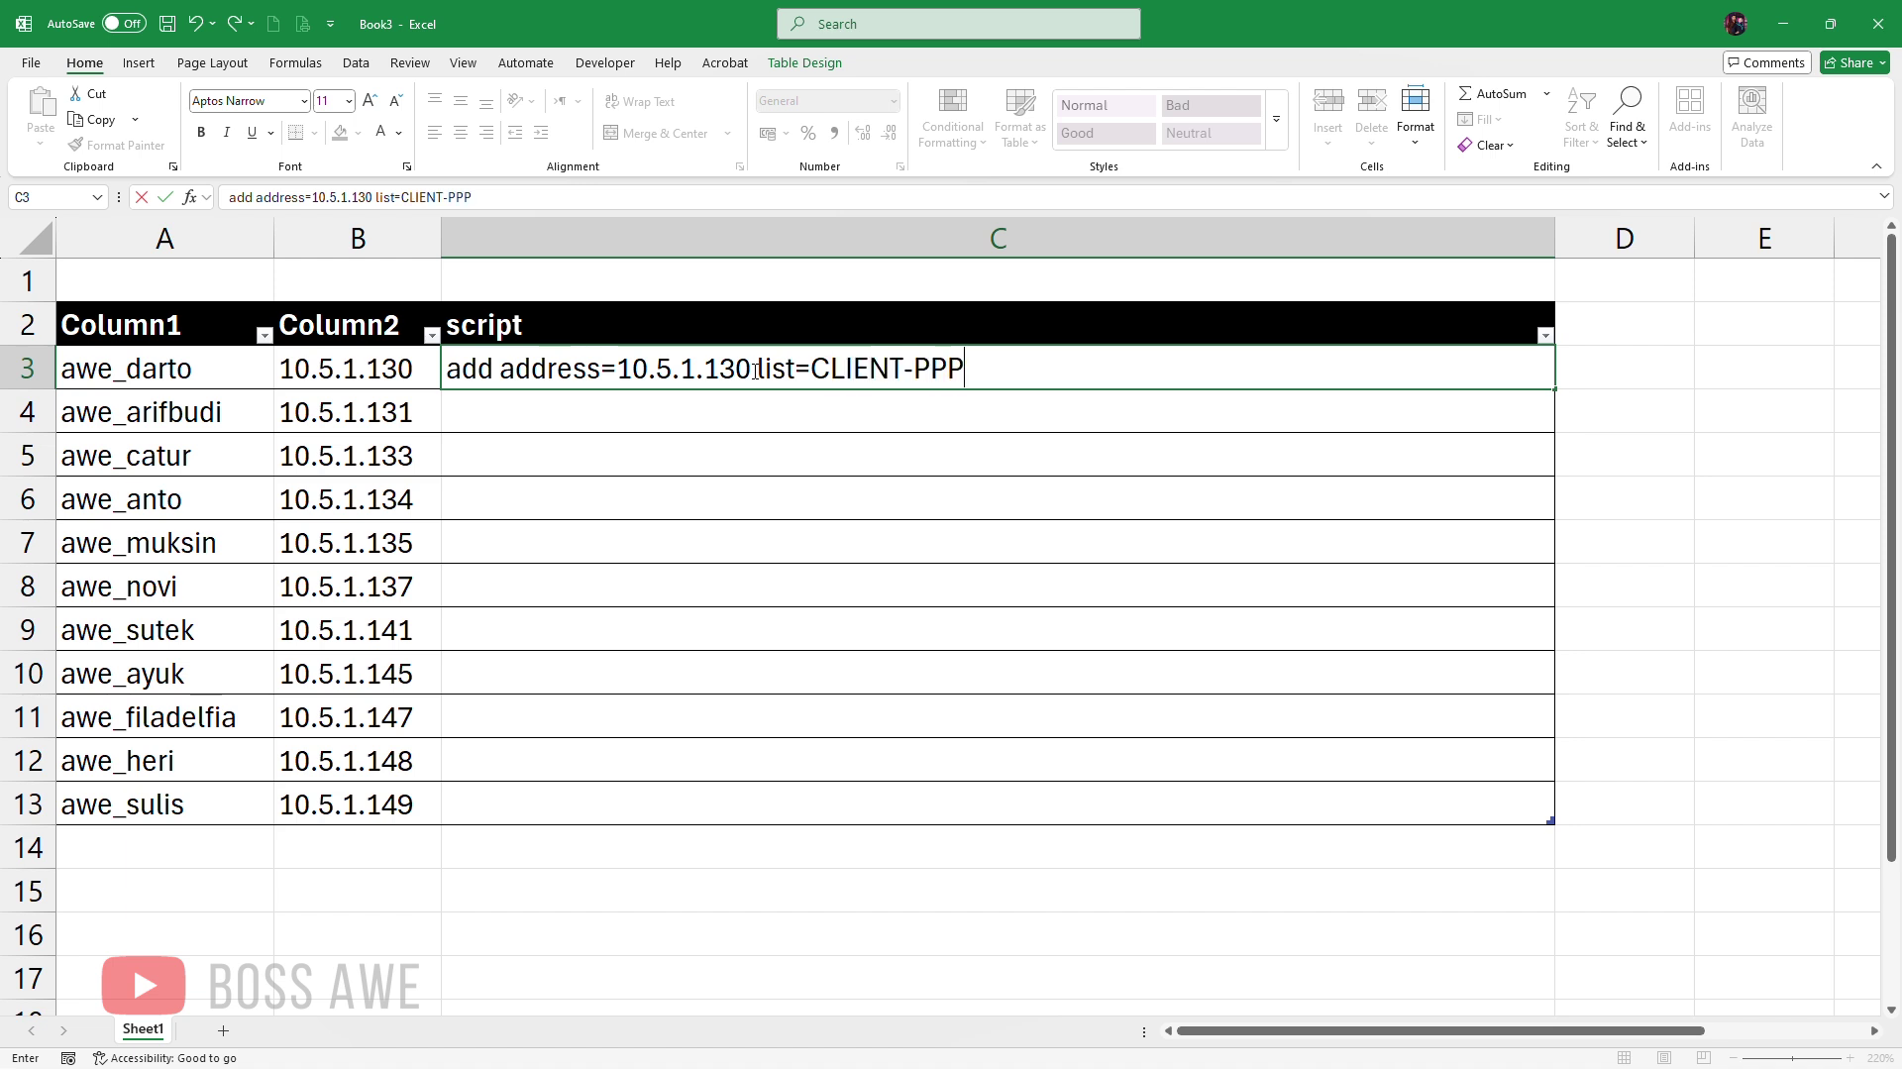
text(OE-IS)
key(BackSpace)
text(ISOL)
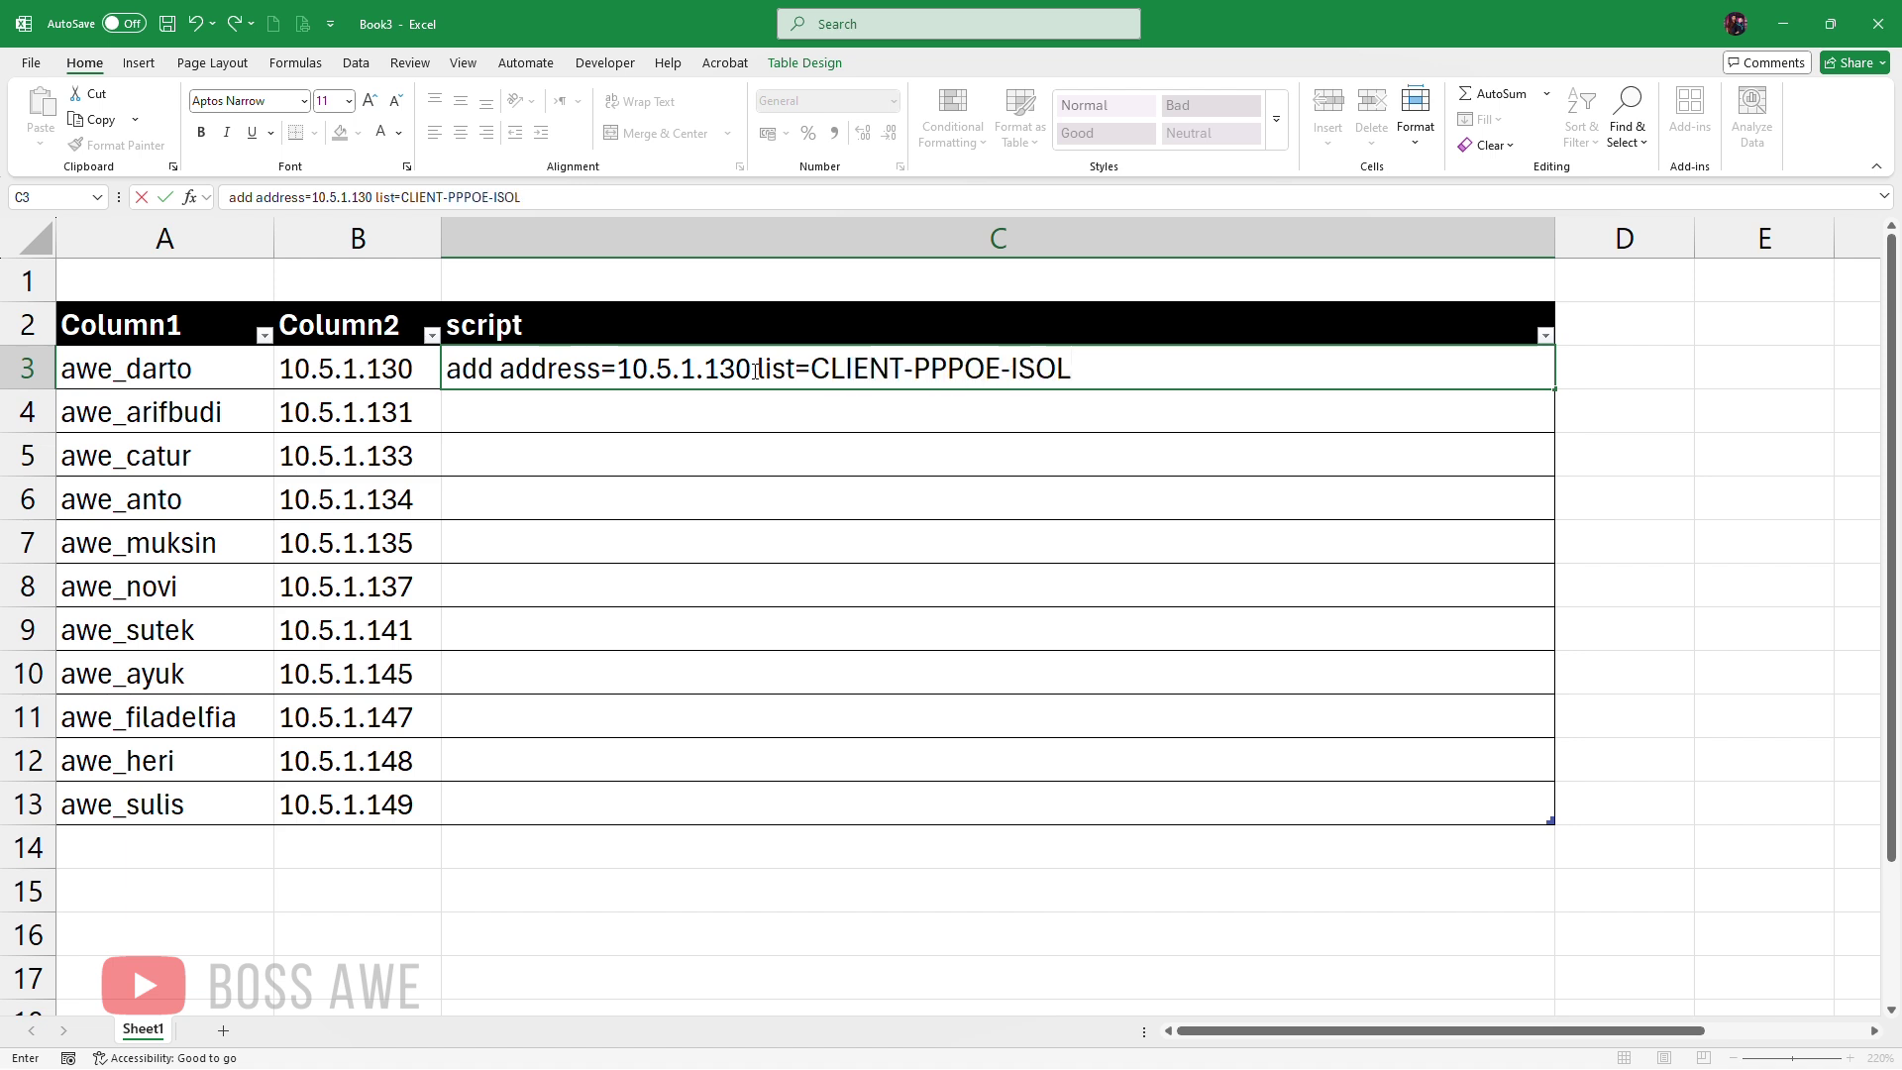
text(IR c)
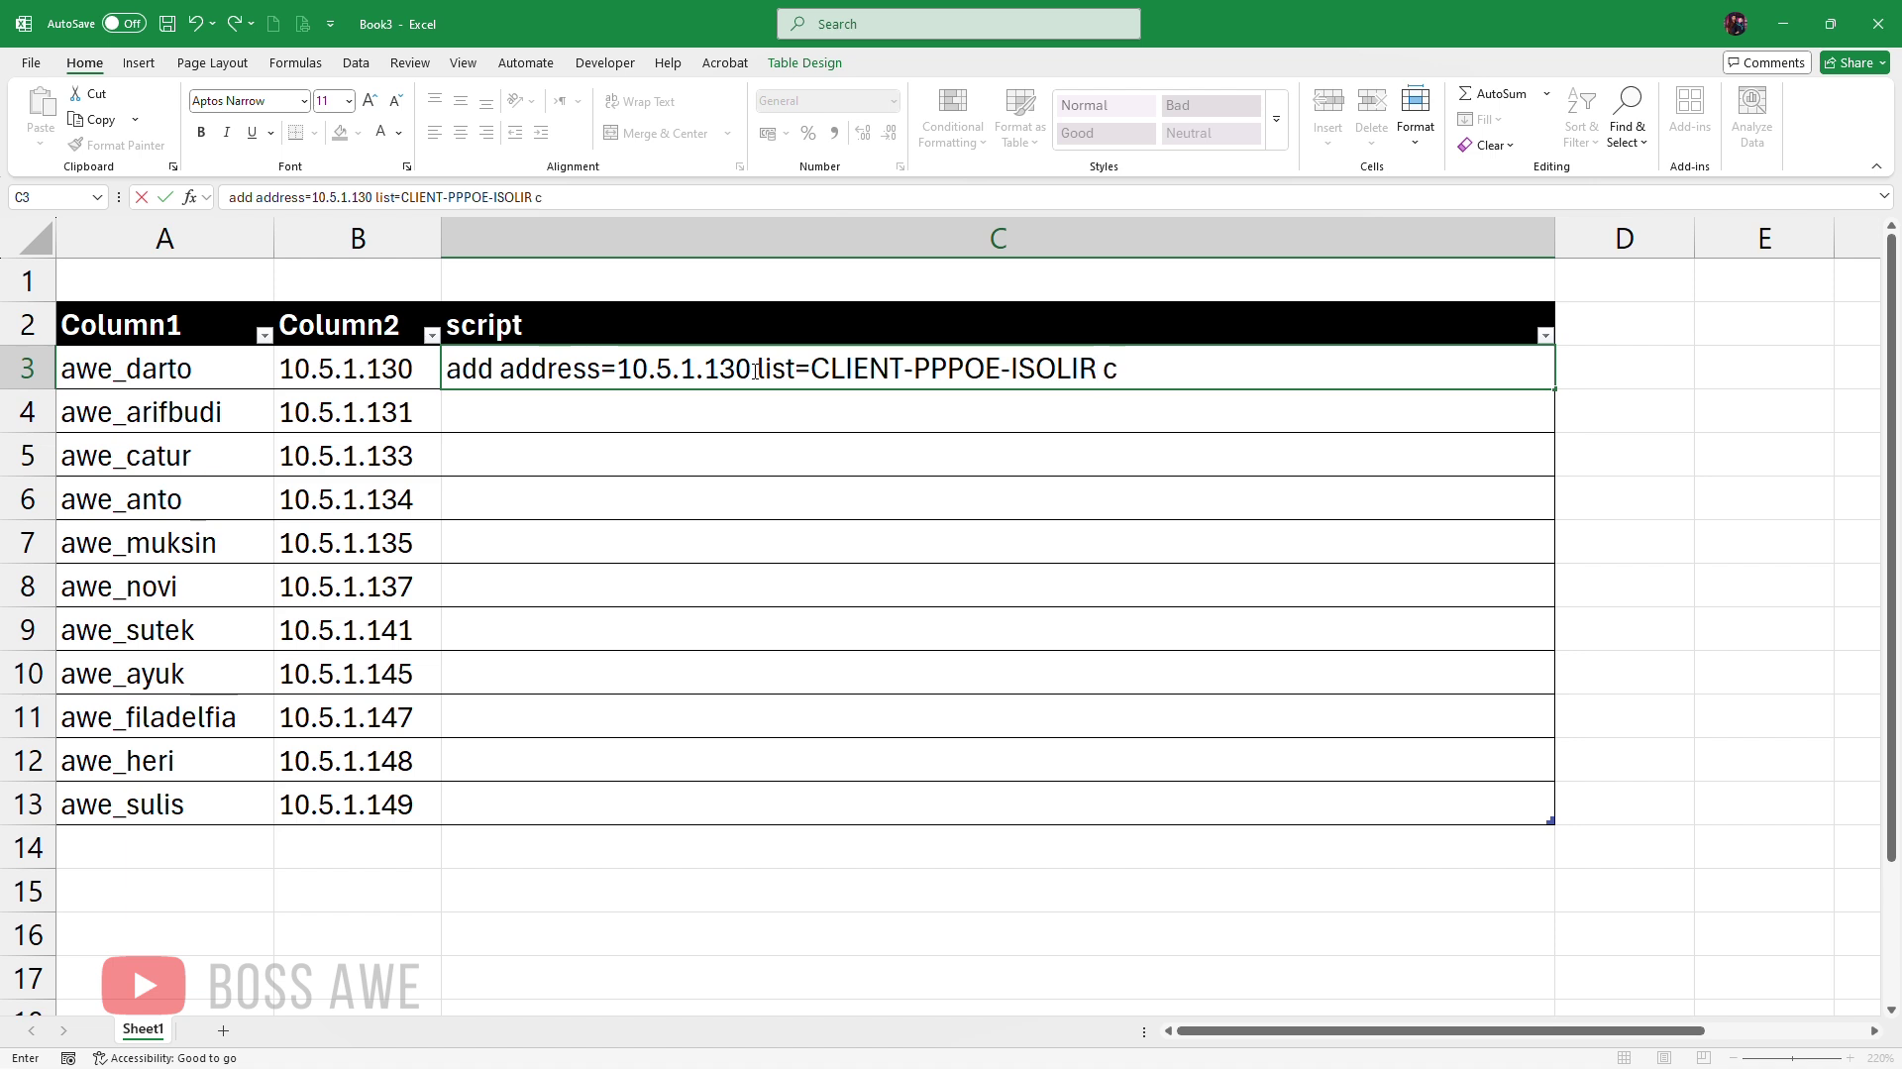
text(omment=awe)
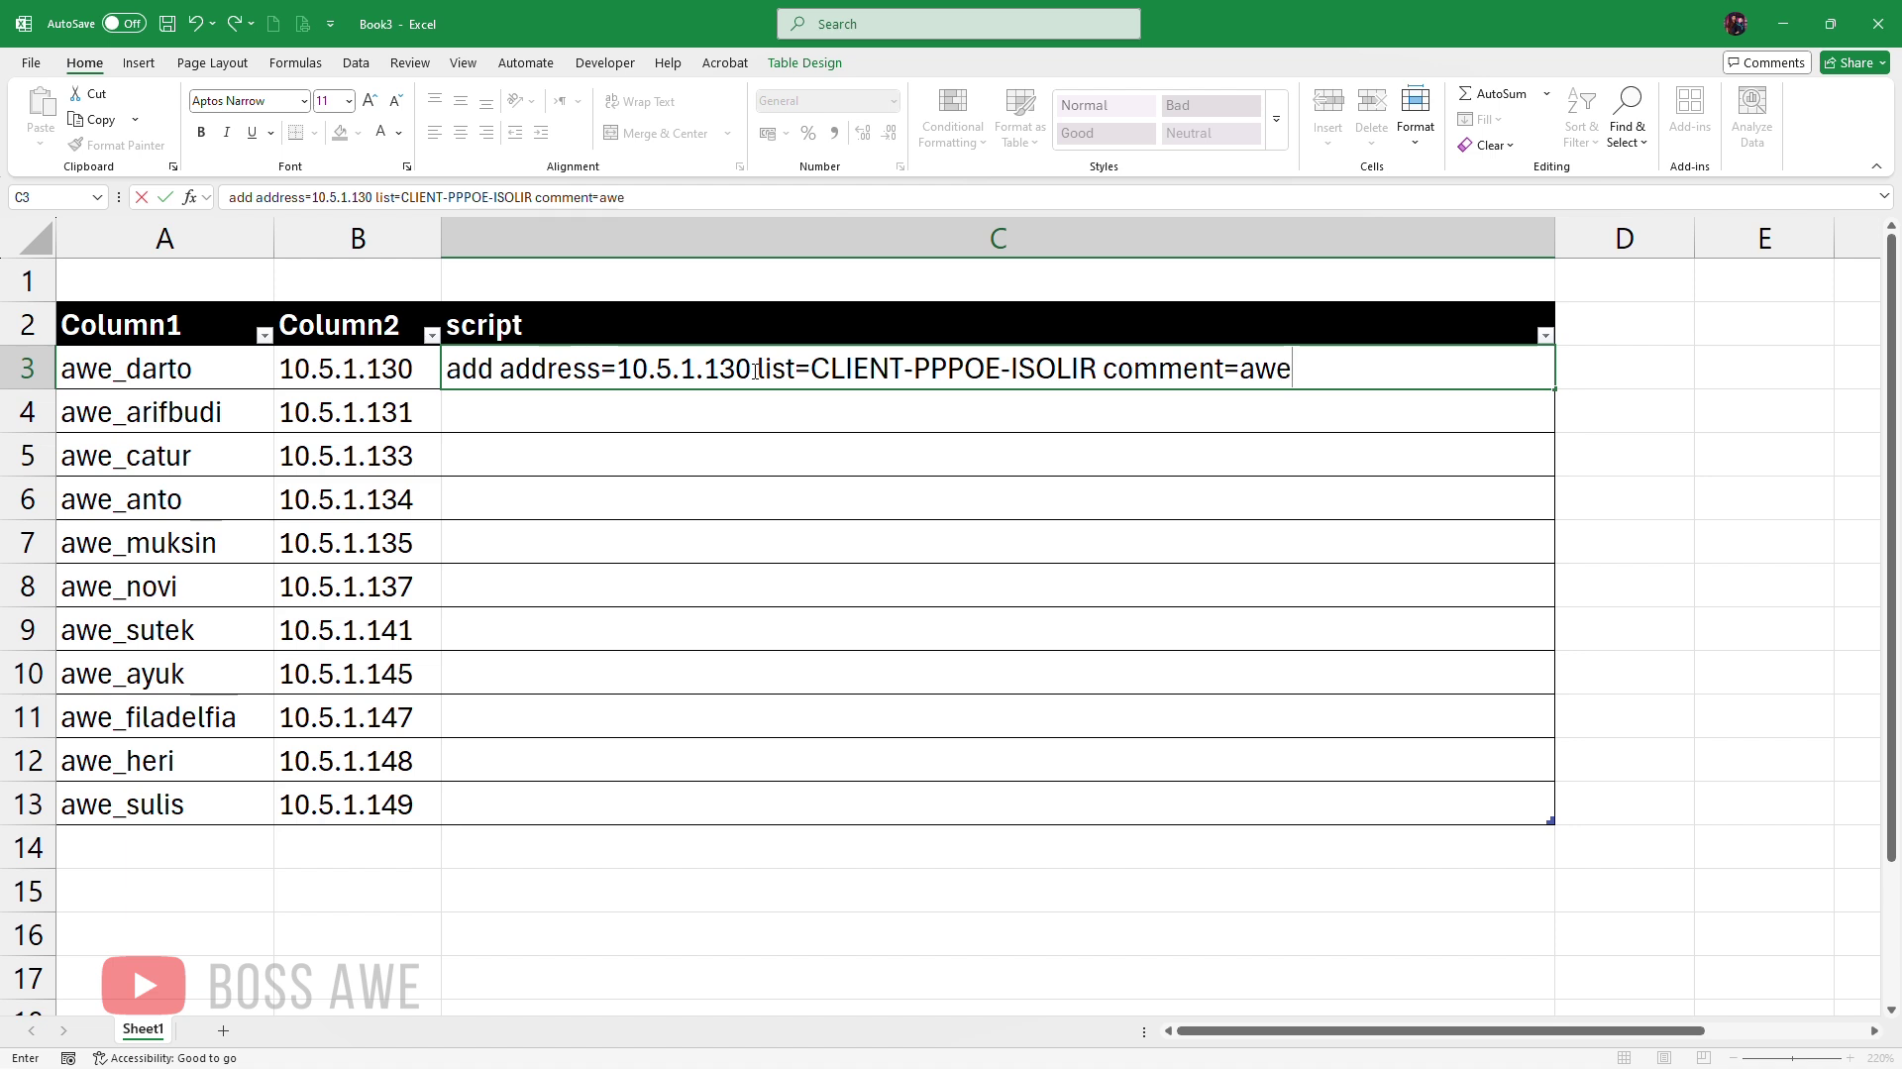
text(_darto disab)
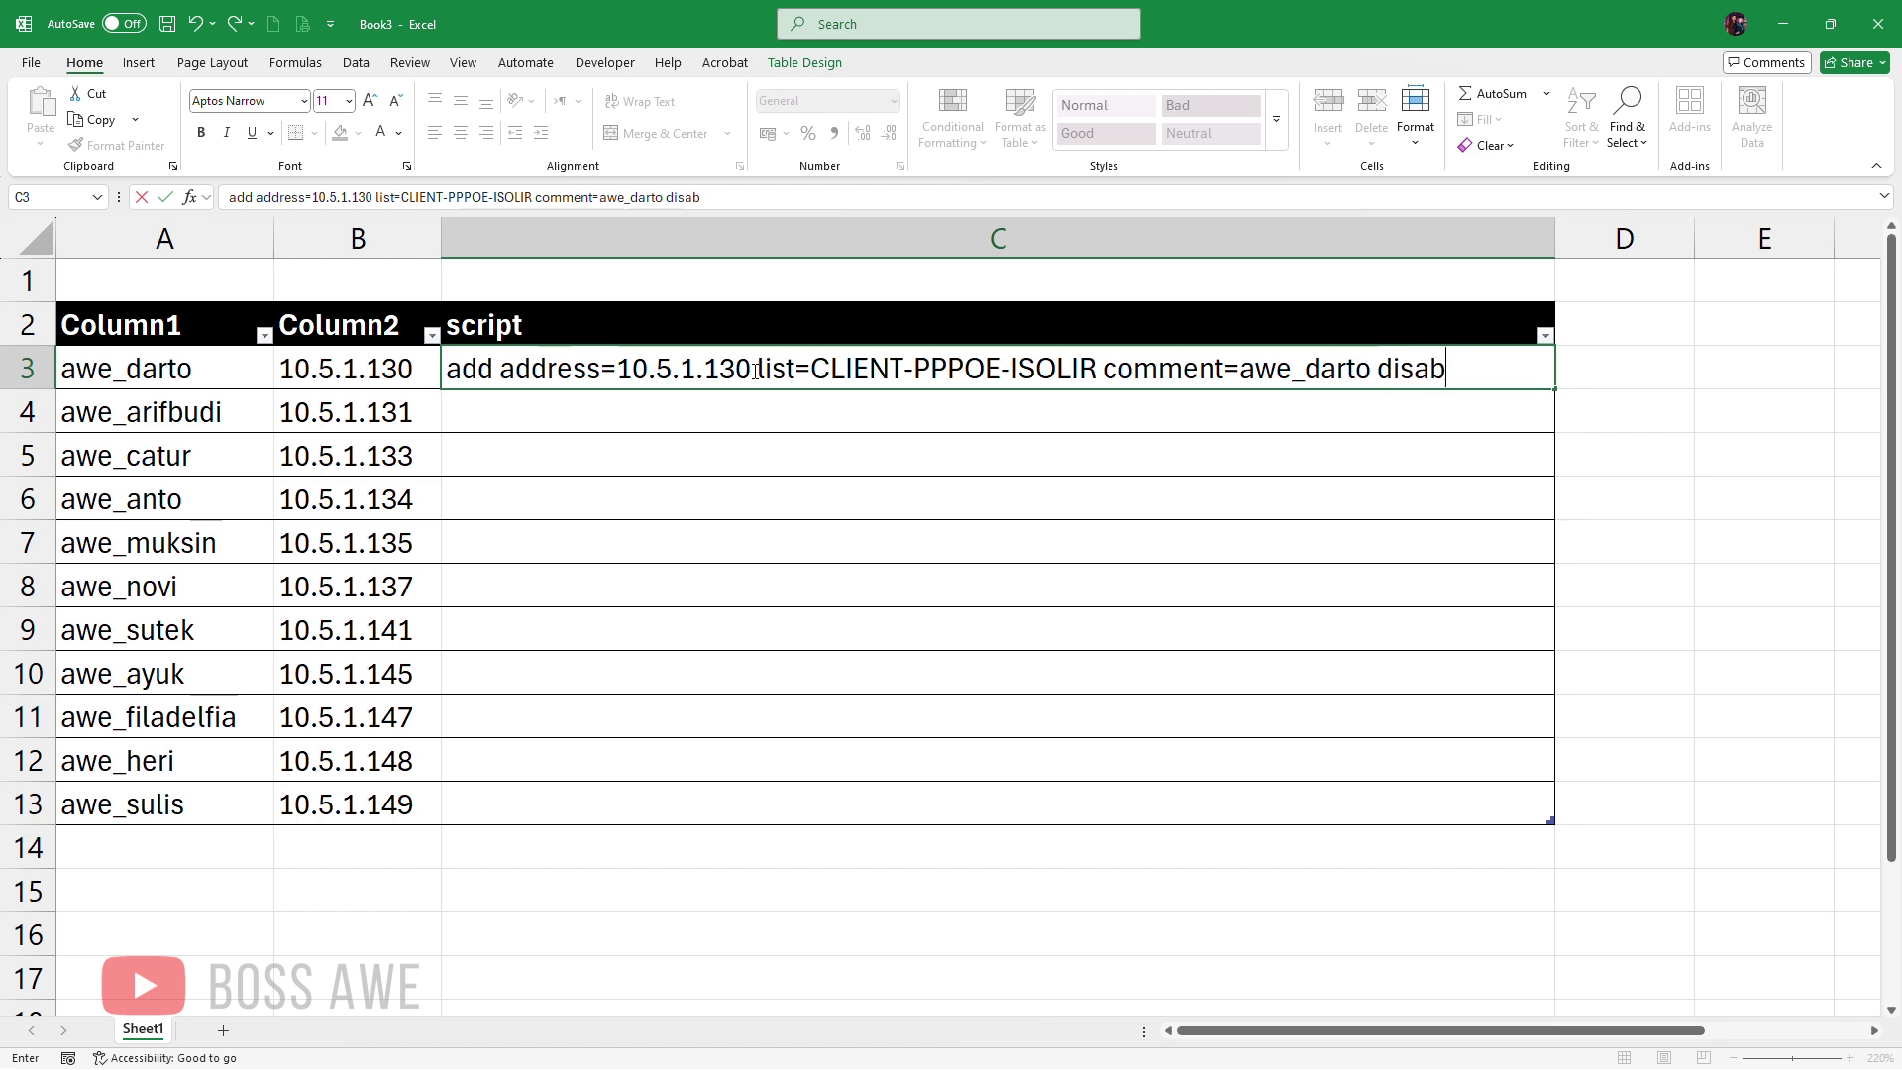
text(led=yes)
key(Return)
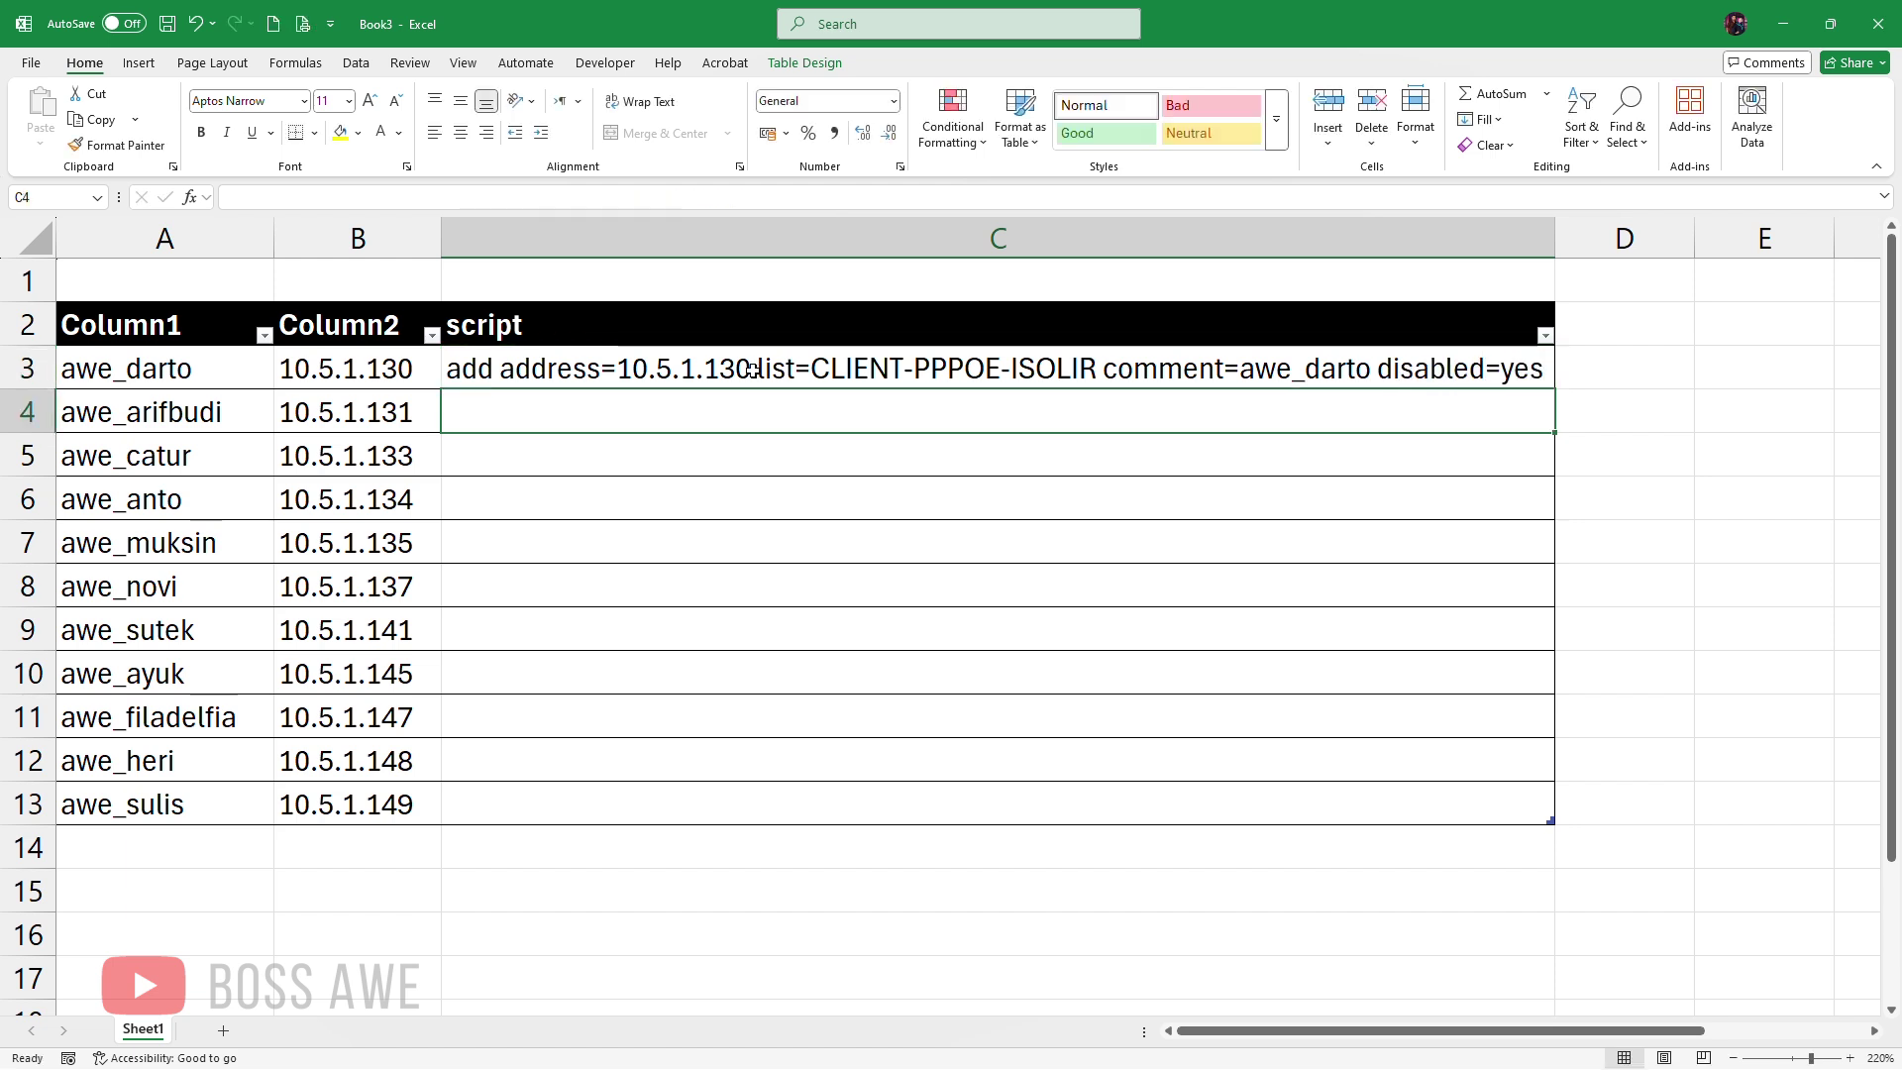
Step: Flash Fill the remaining script cells C4:C13 and autofit column C
key(Up)
key(Down)
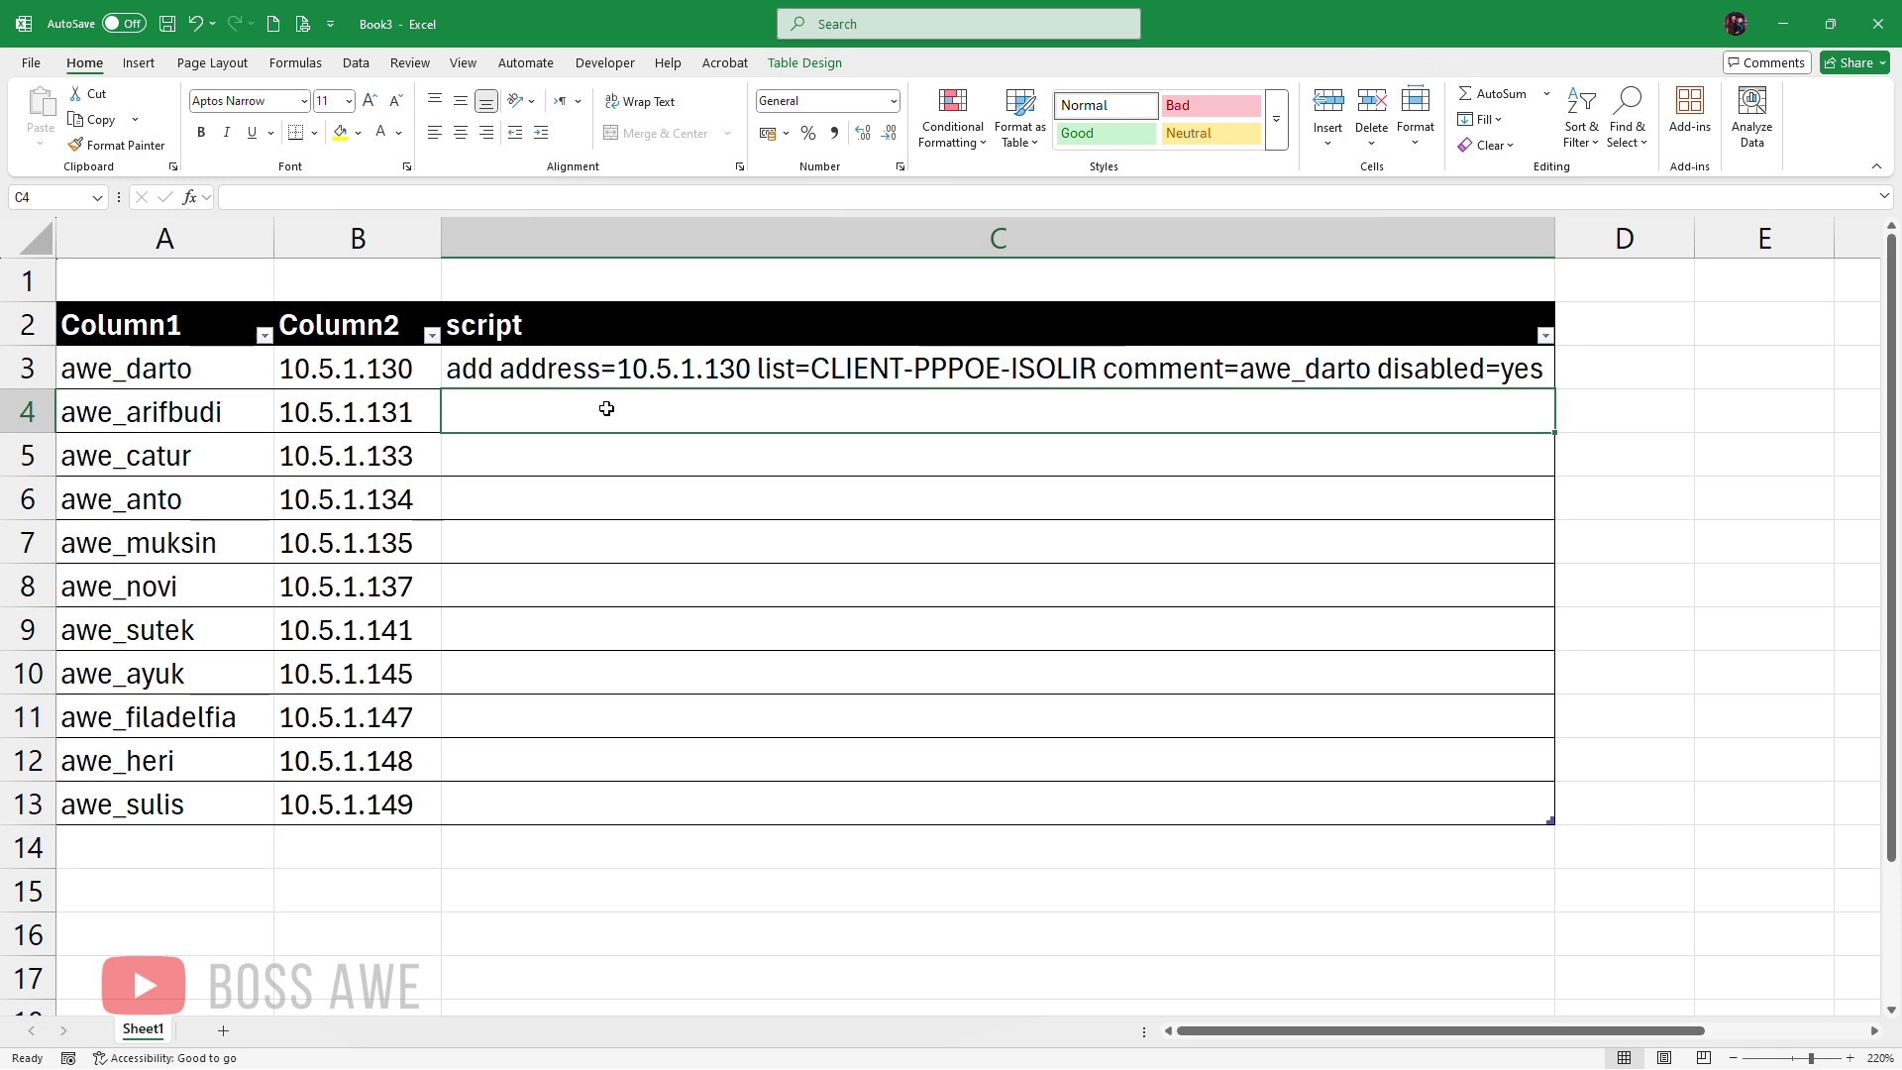
key(ctrl+e)
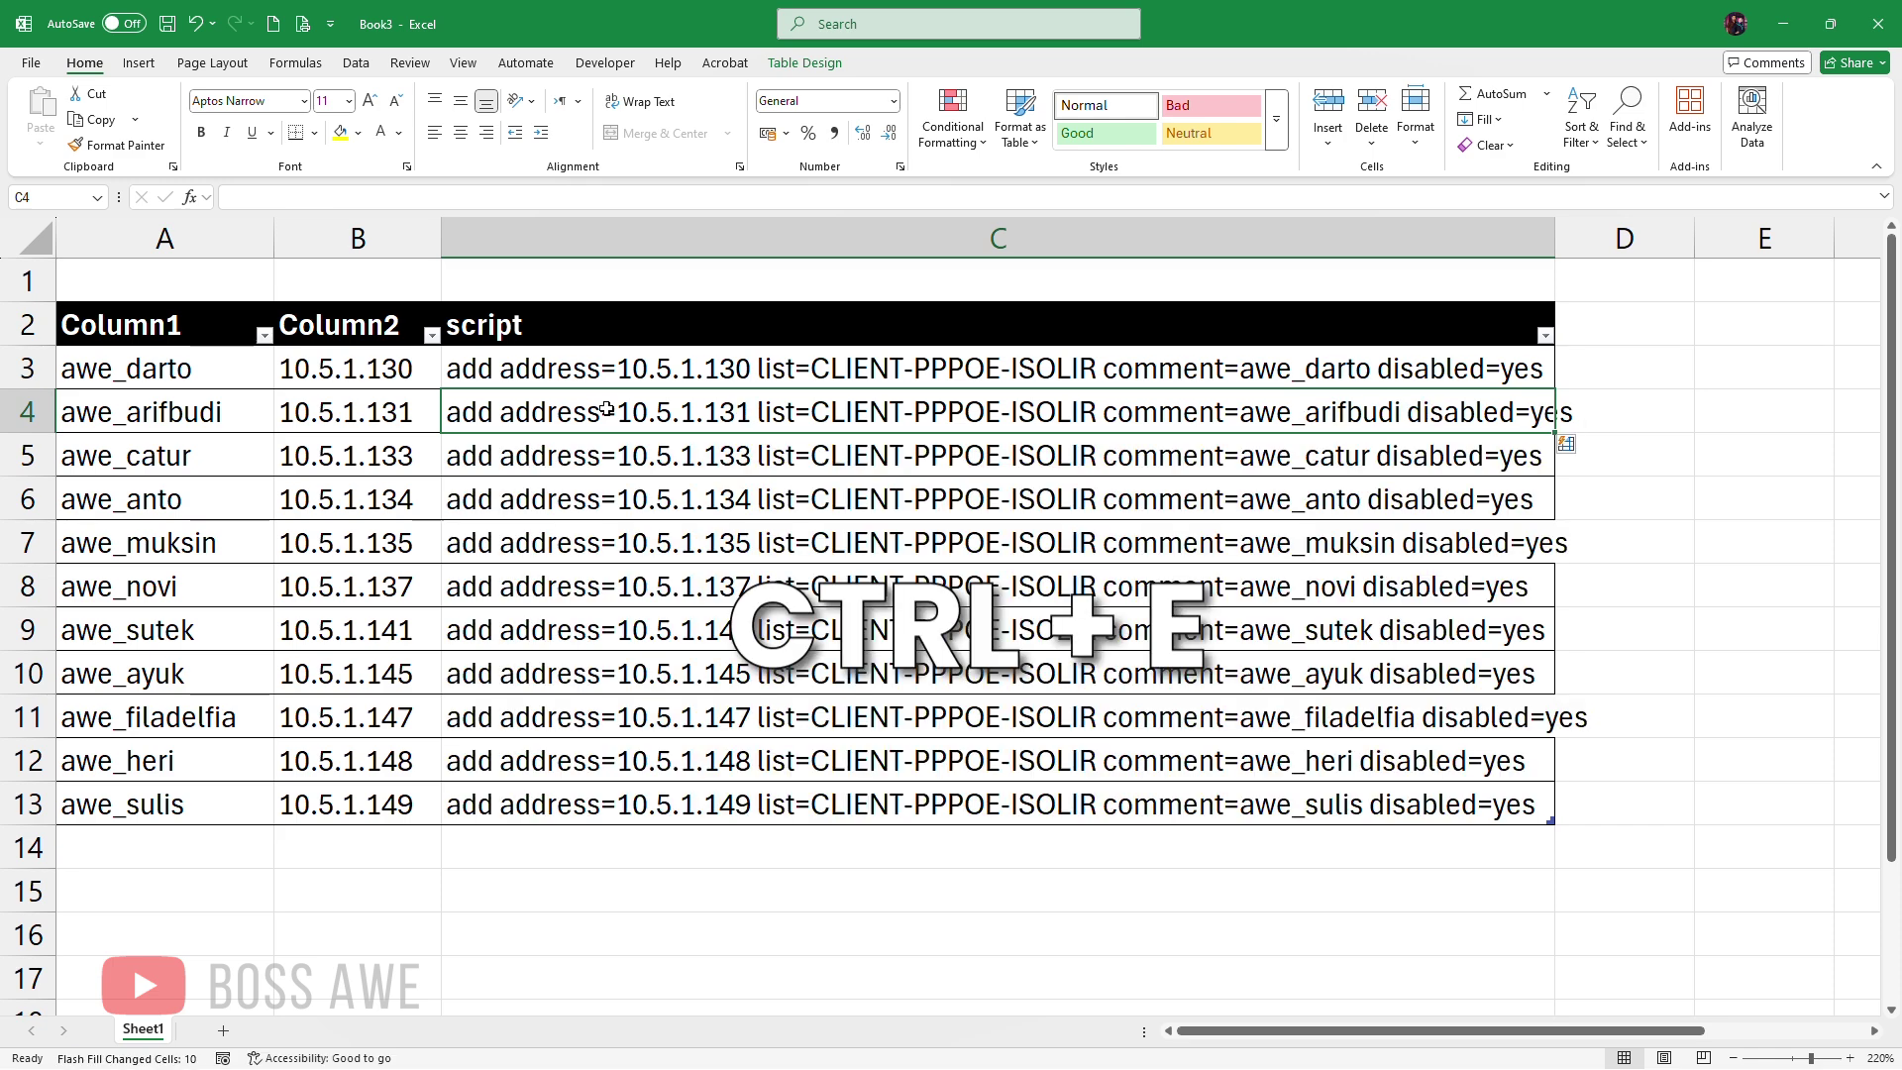
click(780, 460)
click(1129, 850)
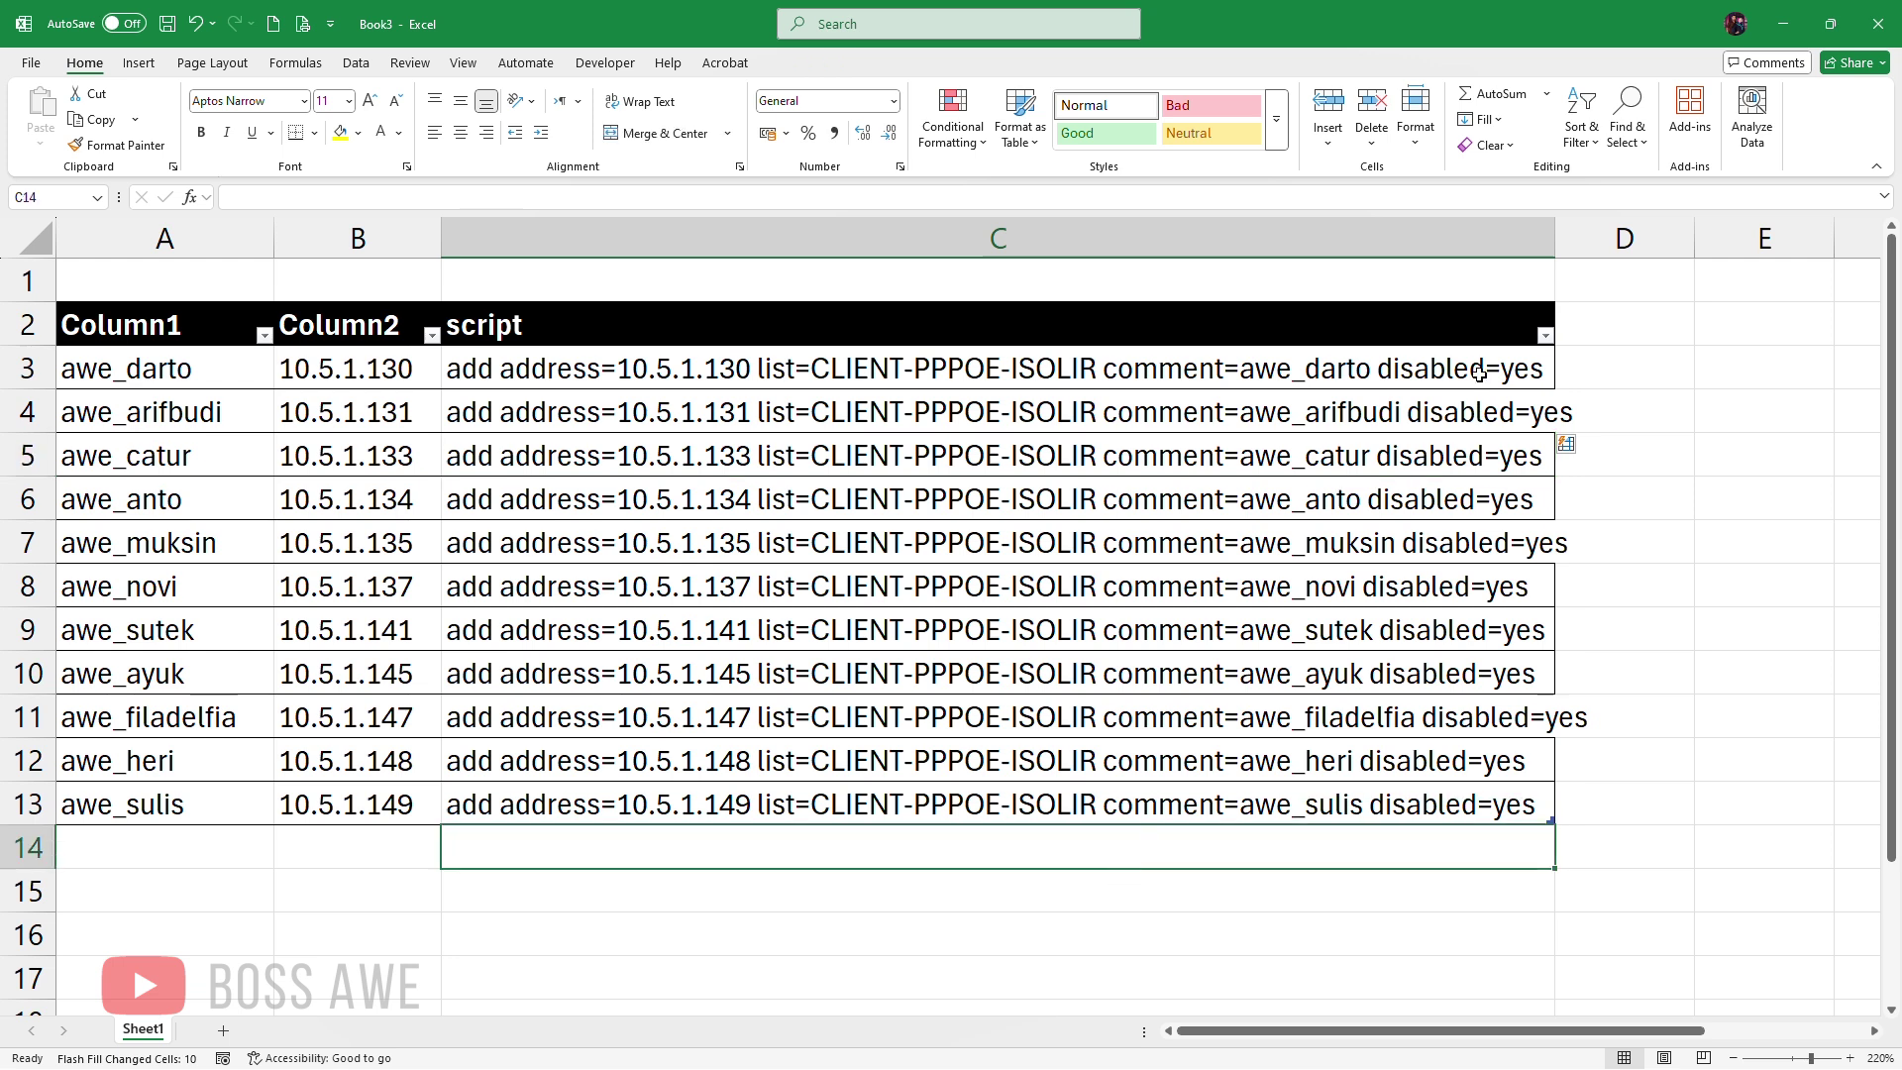
double_click(1550, 233)
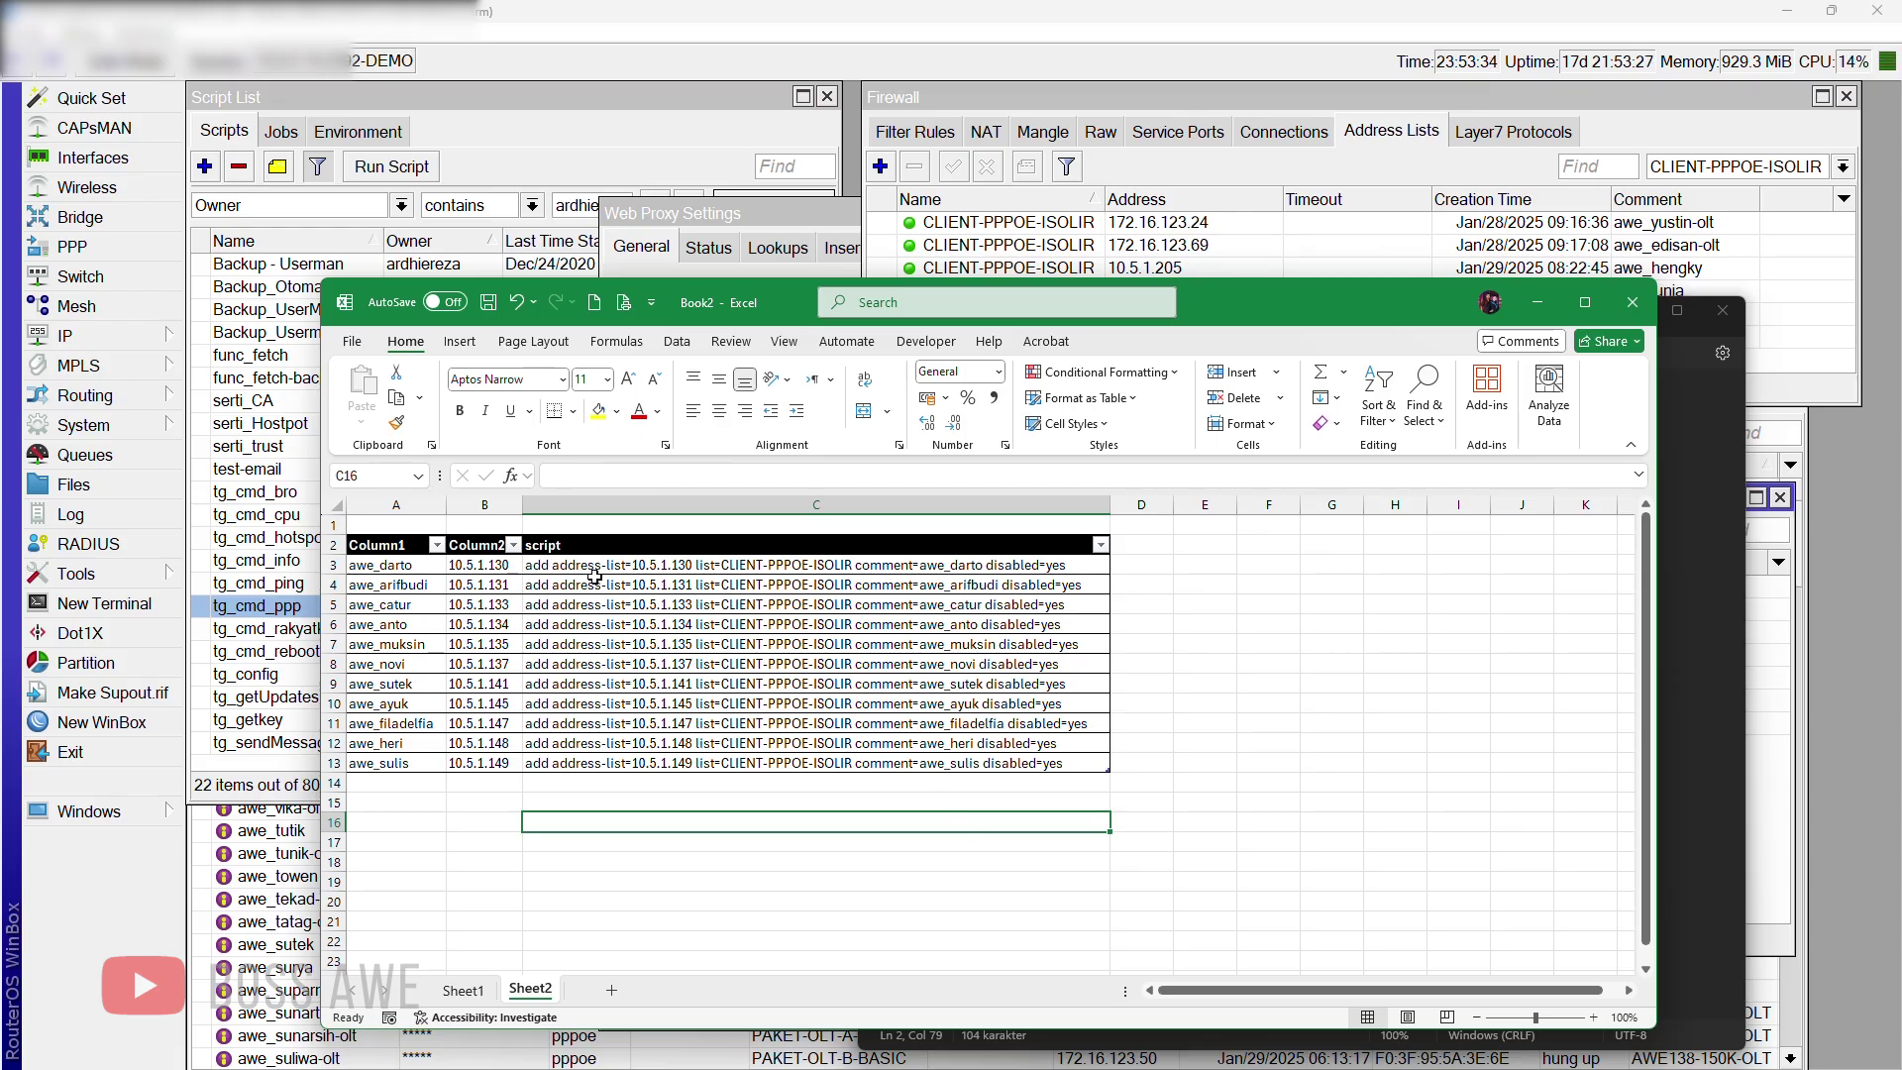
Step: Paste Book2's eleven generated commands from C3:C13 over the sample line in Notepad
drag(584, 565, 579, 764)
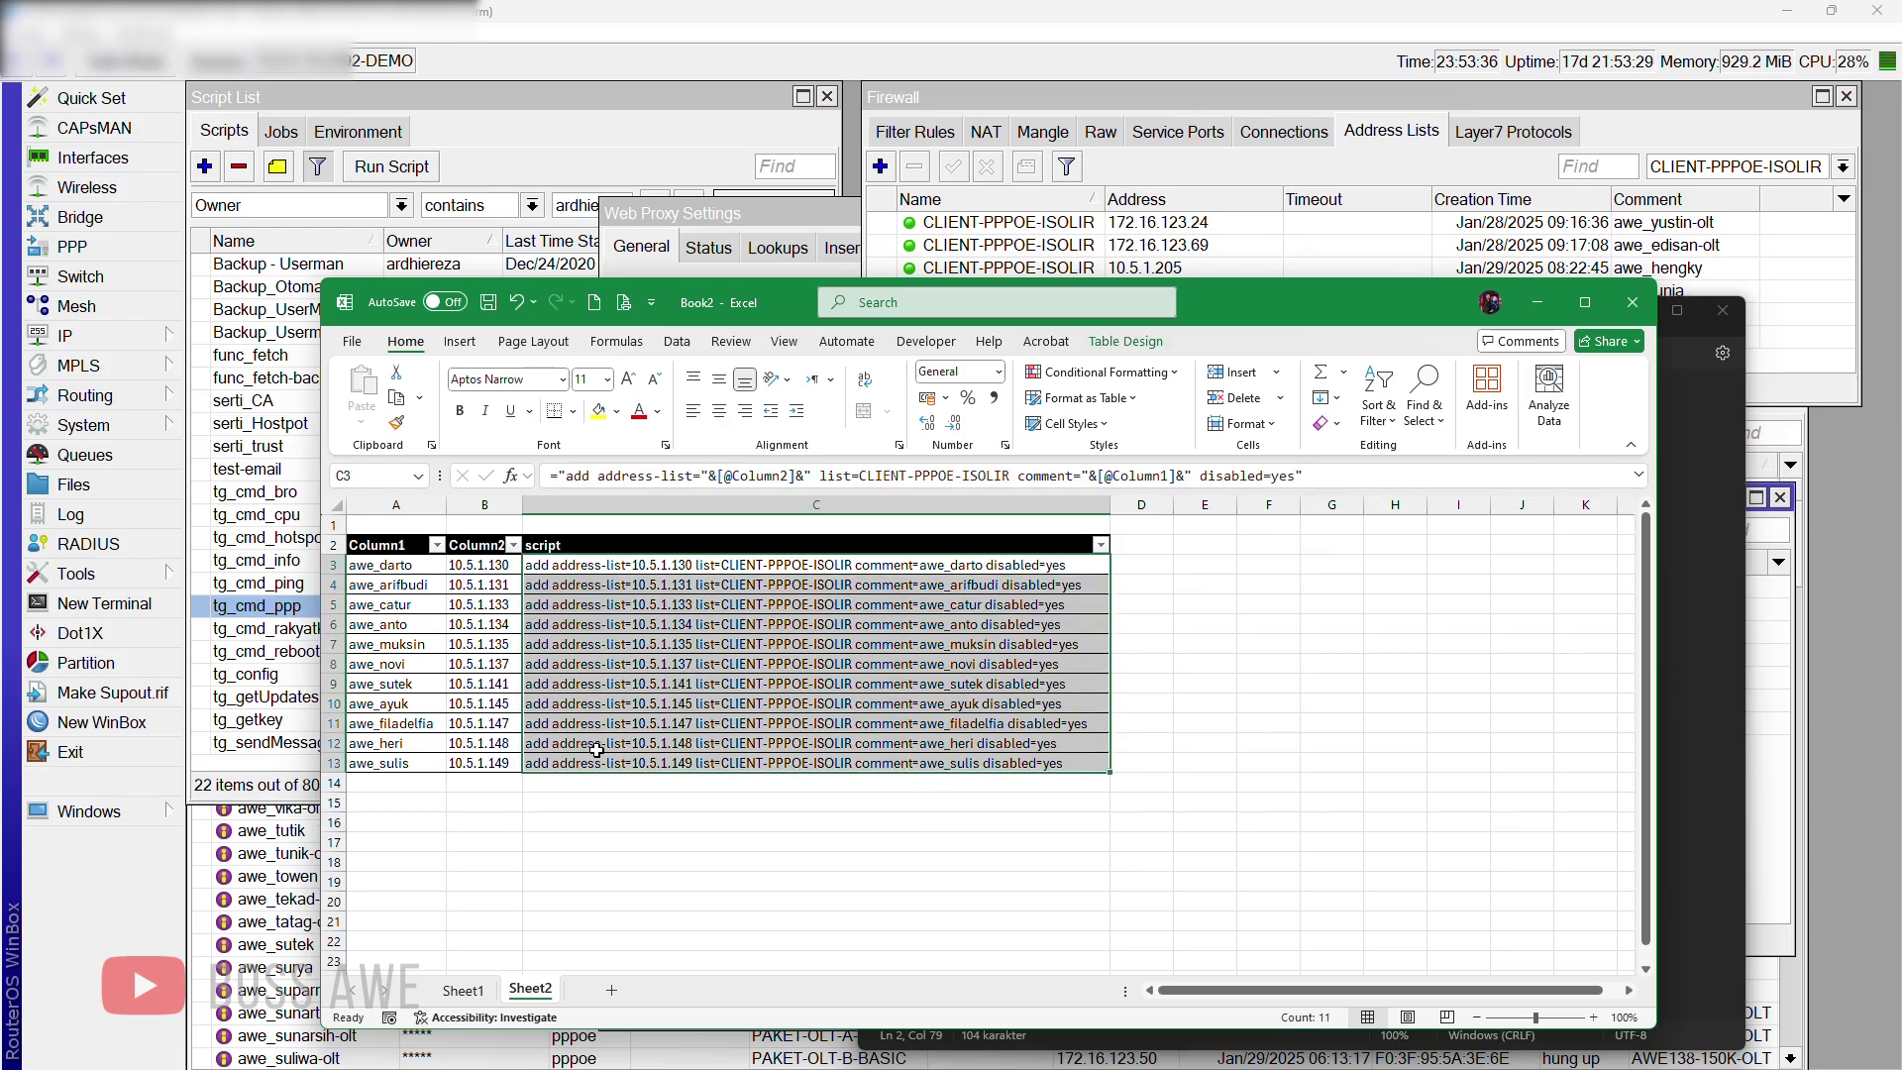
key(ctrl+c)
click(1698, 545)
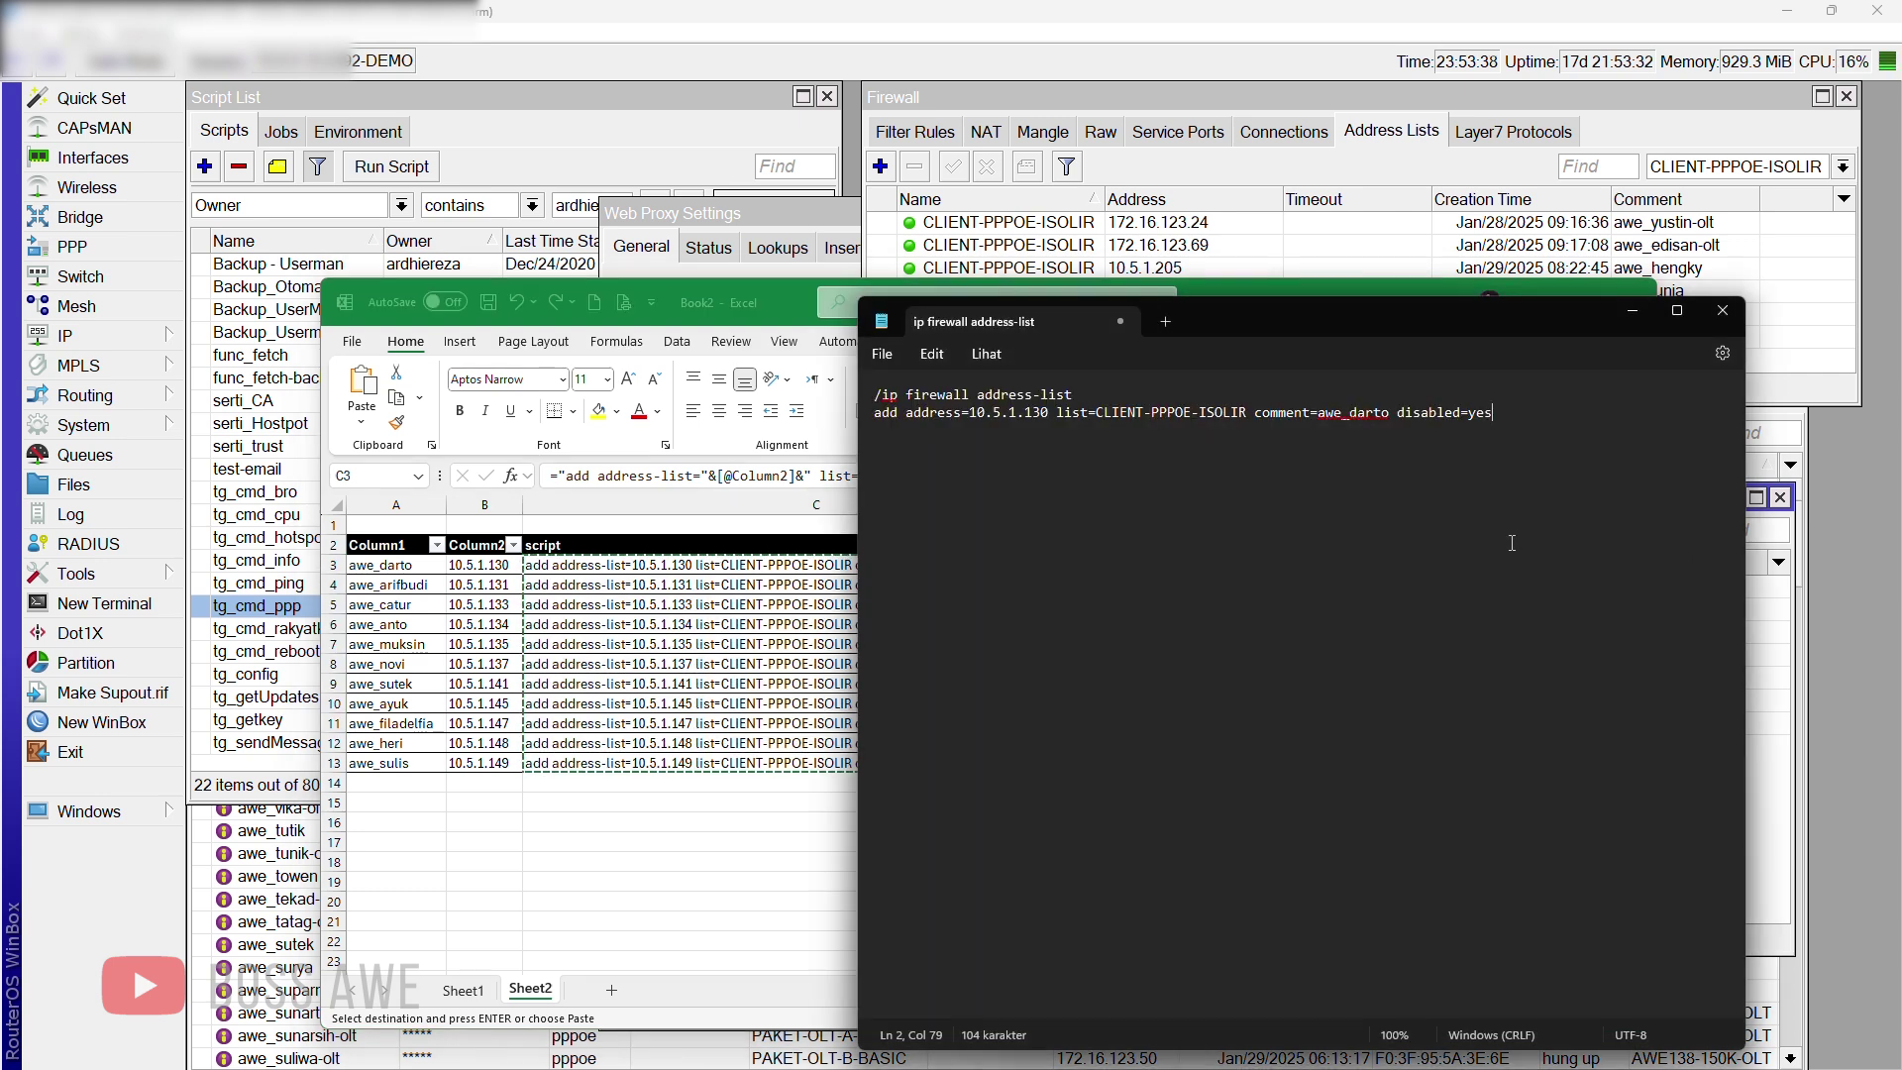
drag(1535, 491, 873, 429)
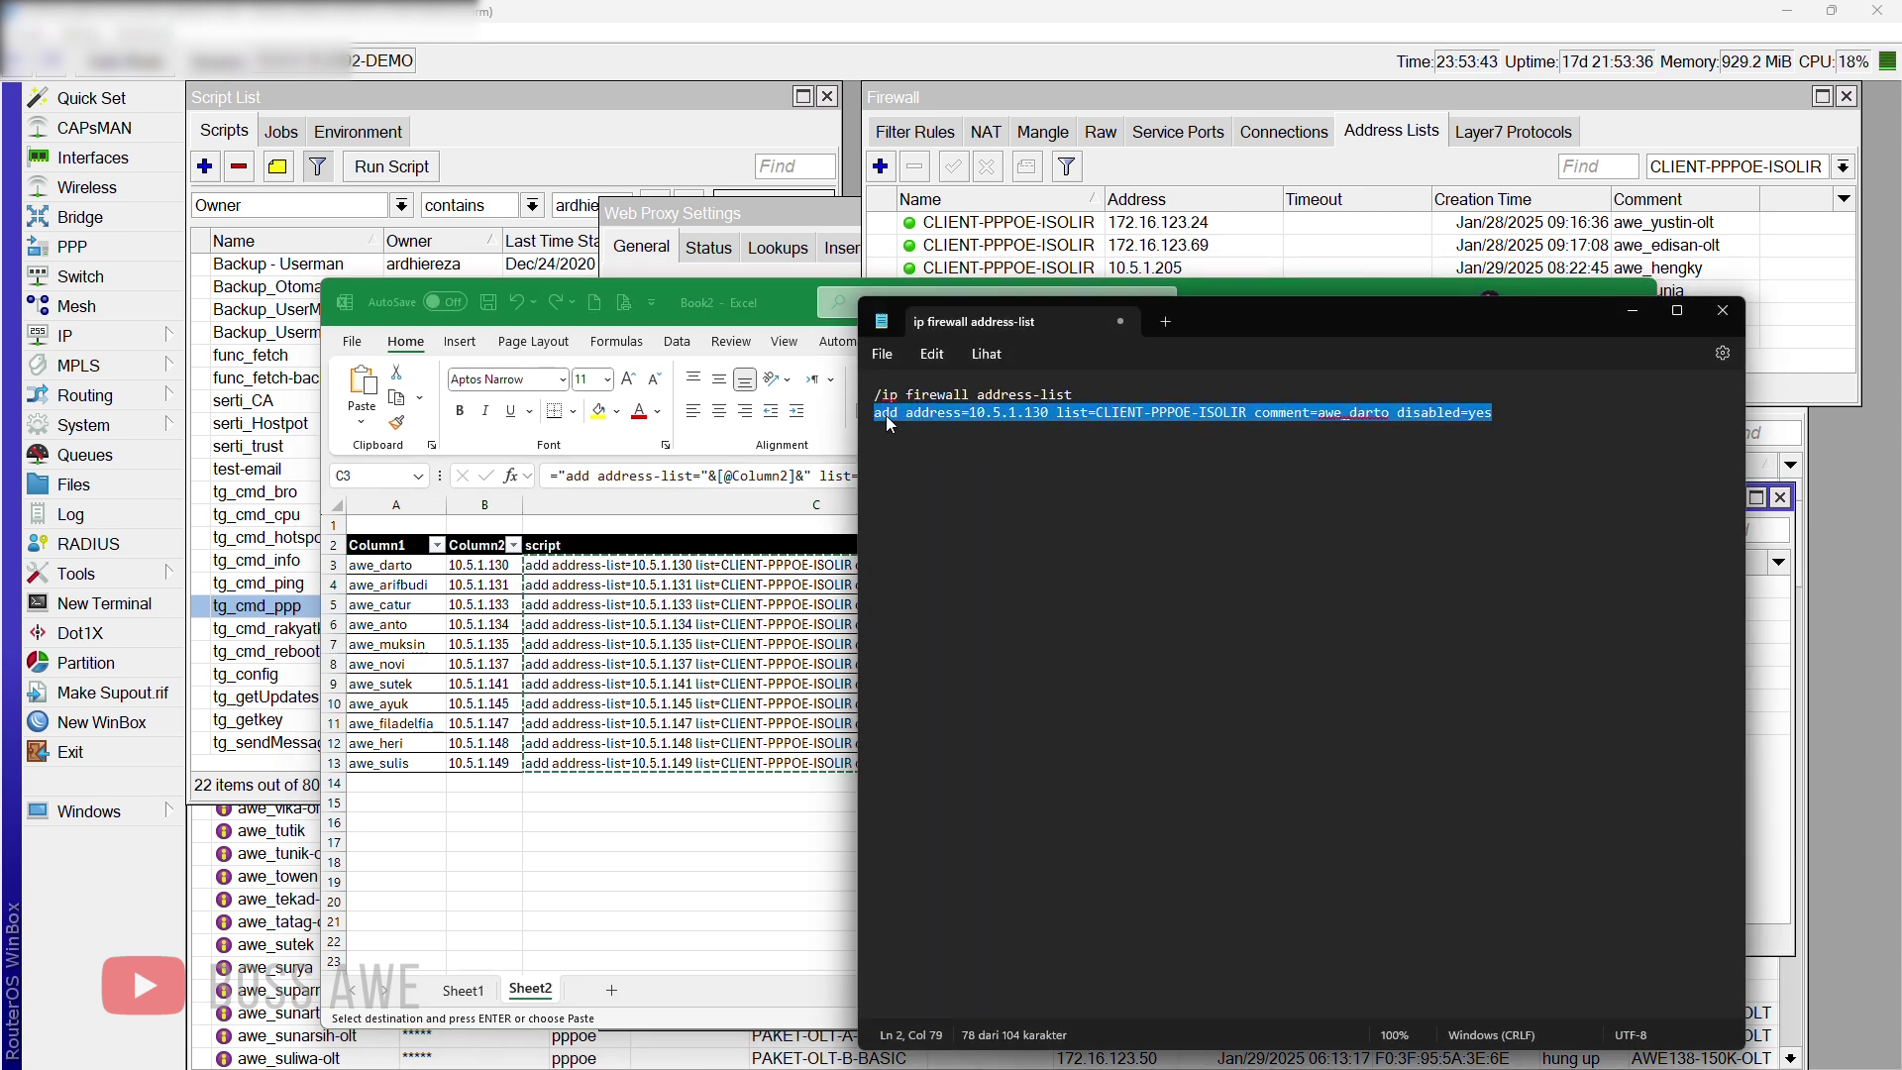
right_click(887, 414)
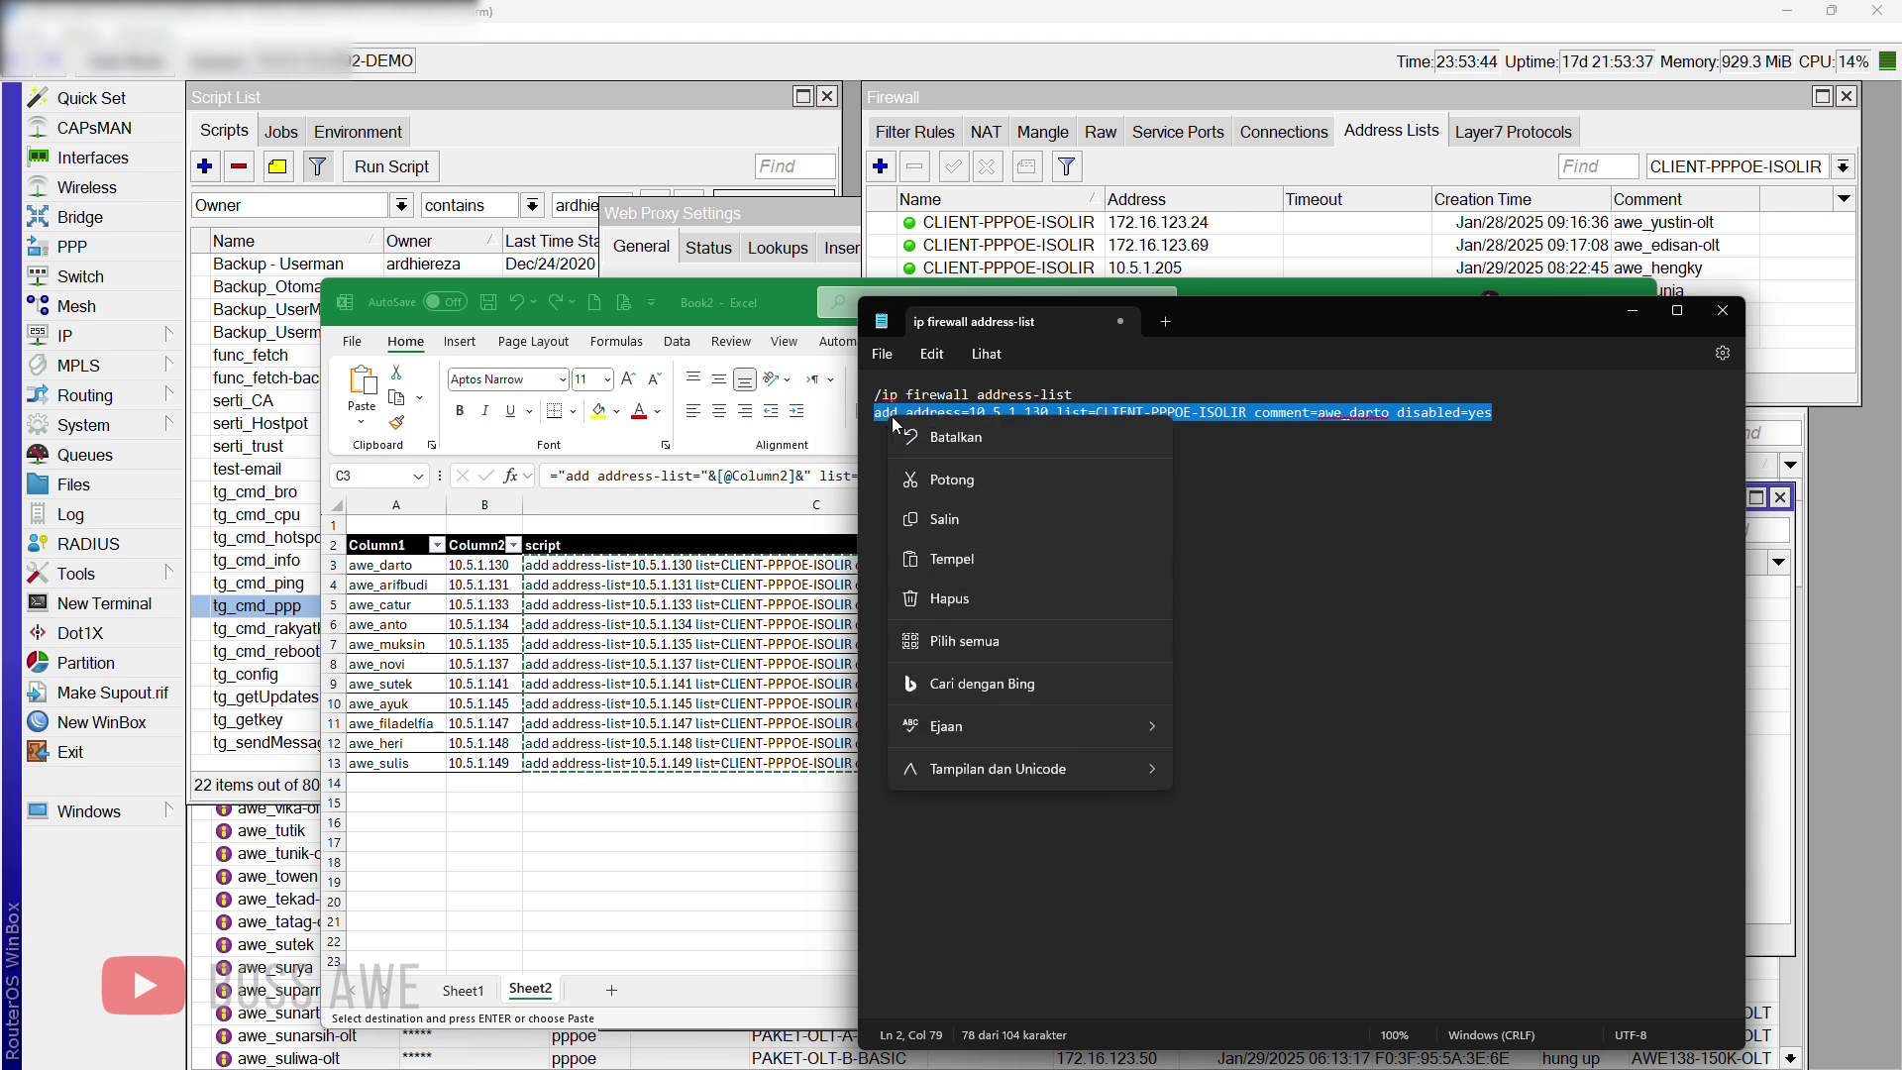
click(961, 562)
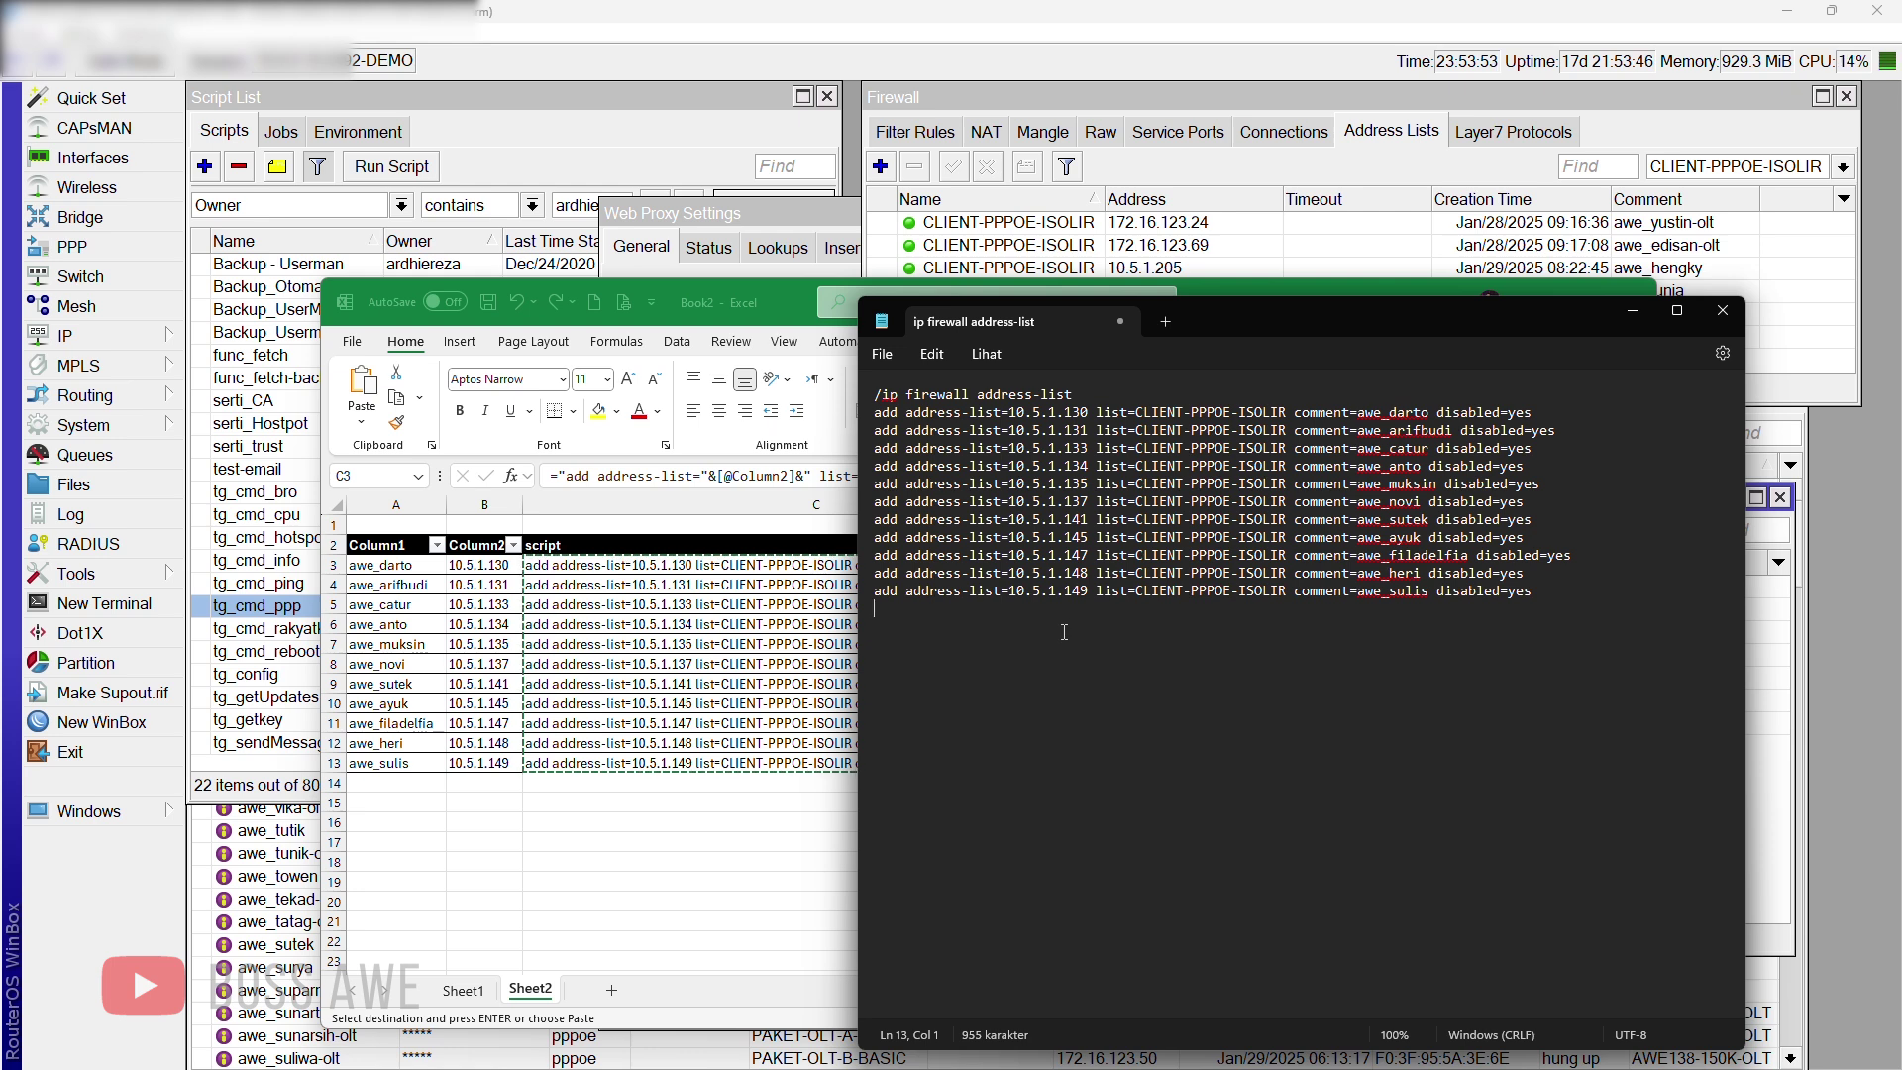
Step: Remove the blank trailing line and copy the whole address-list script
key(BackSpace)
drag(1536, 592, 869, 400)
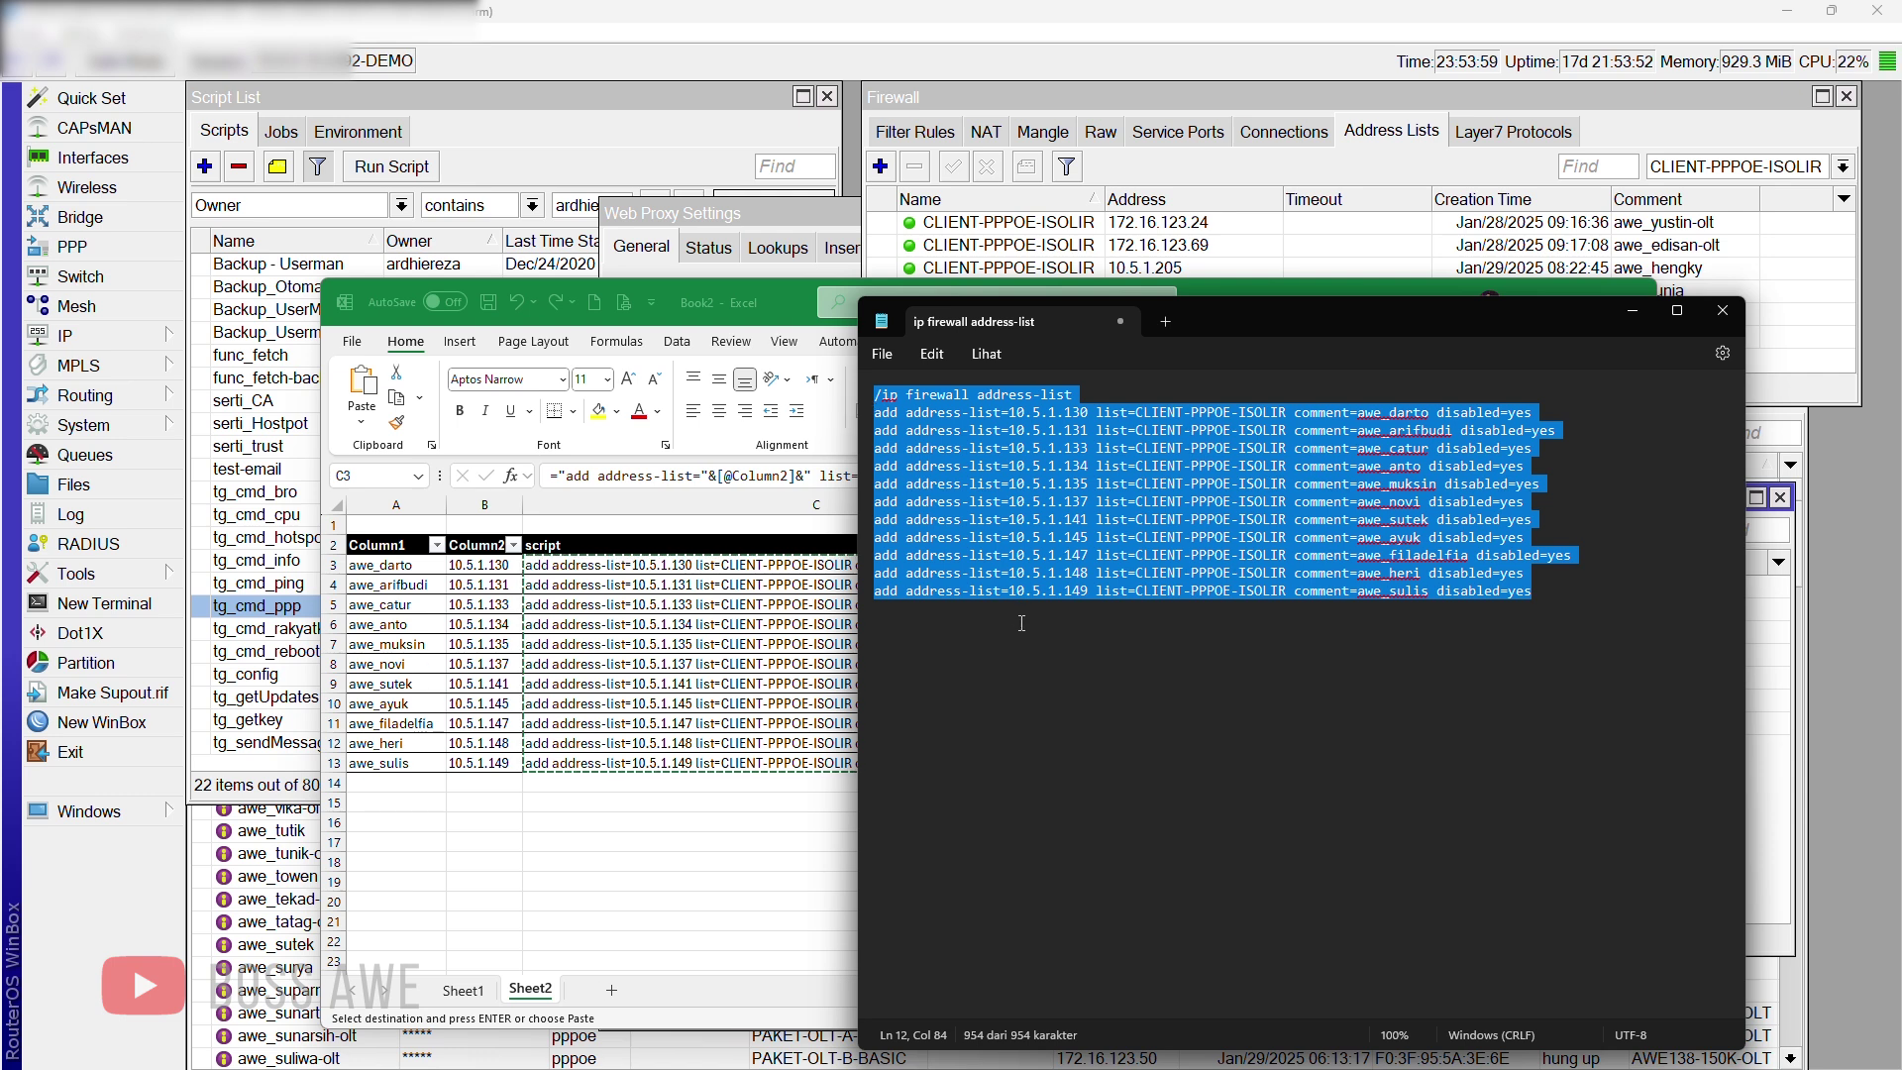
key(ctrl+c)
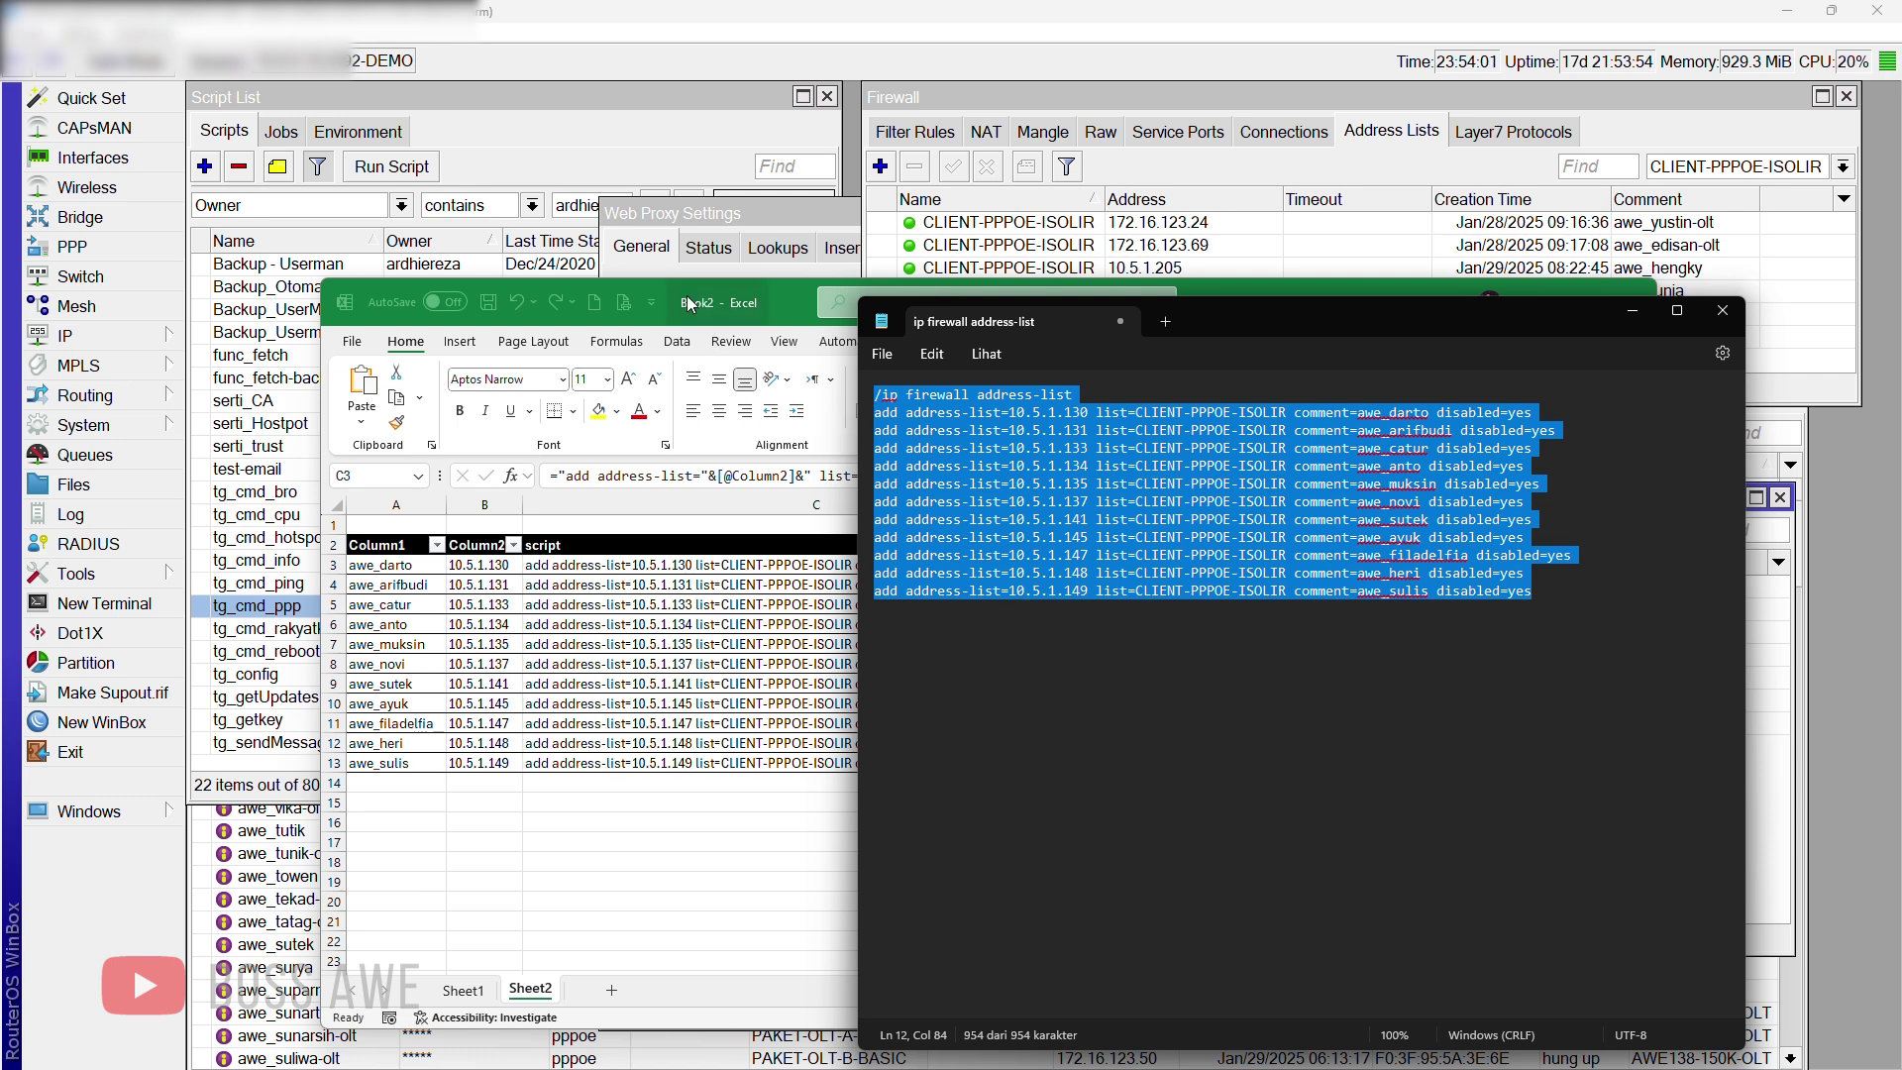
Step: Open a new WinBox terminal and clear the garbled text pasted at the prompt
click(119, 603)
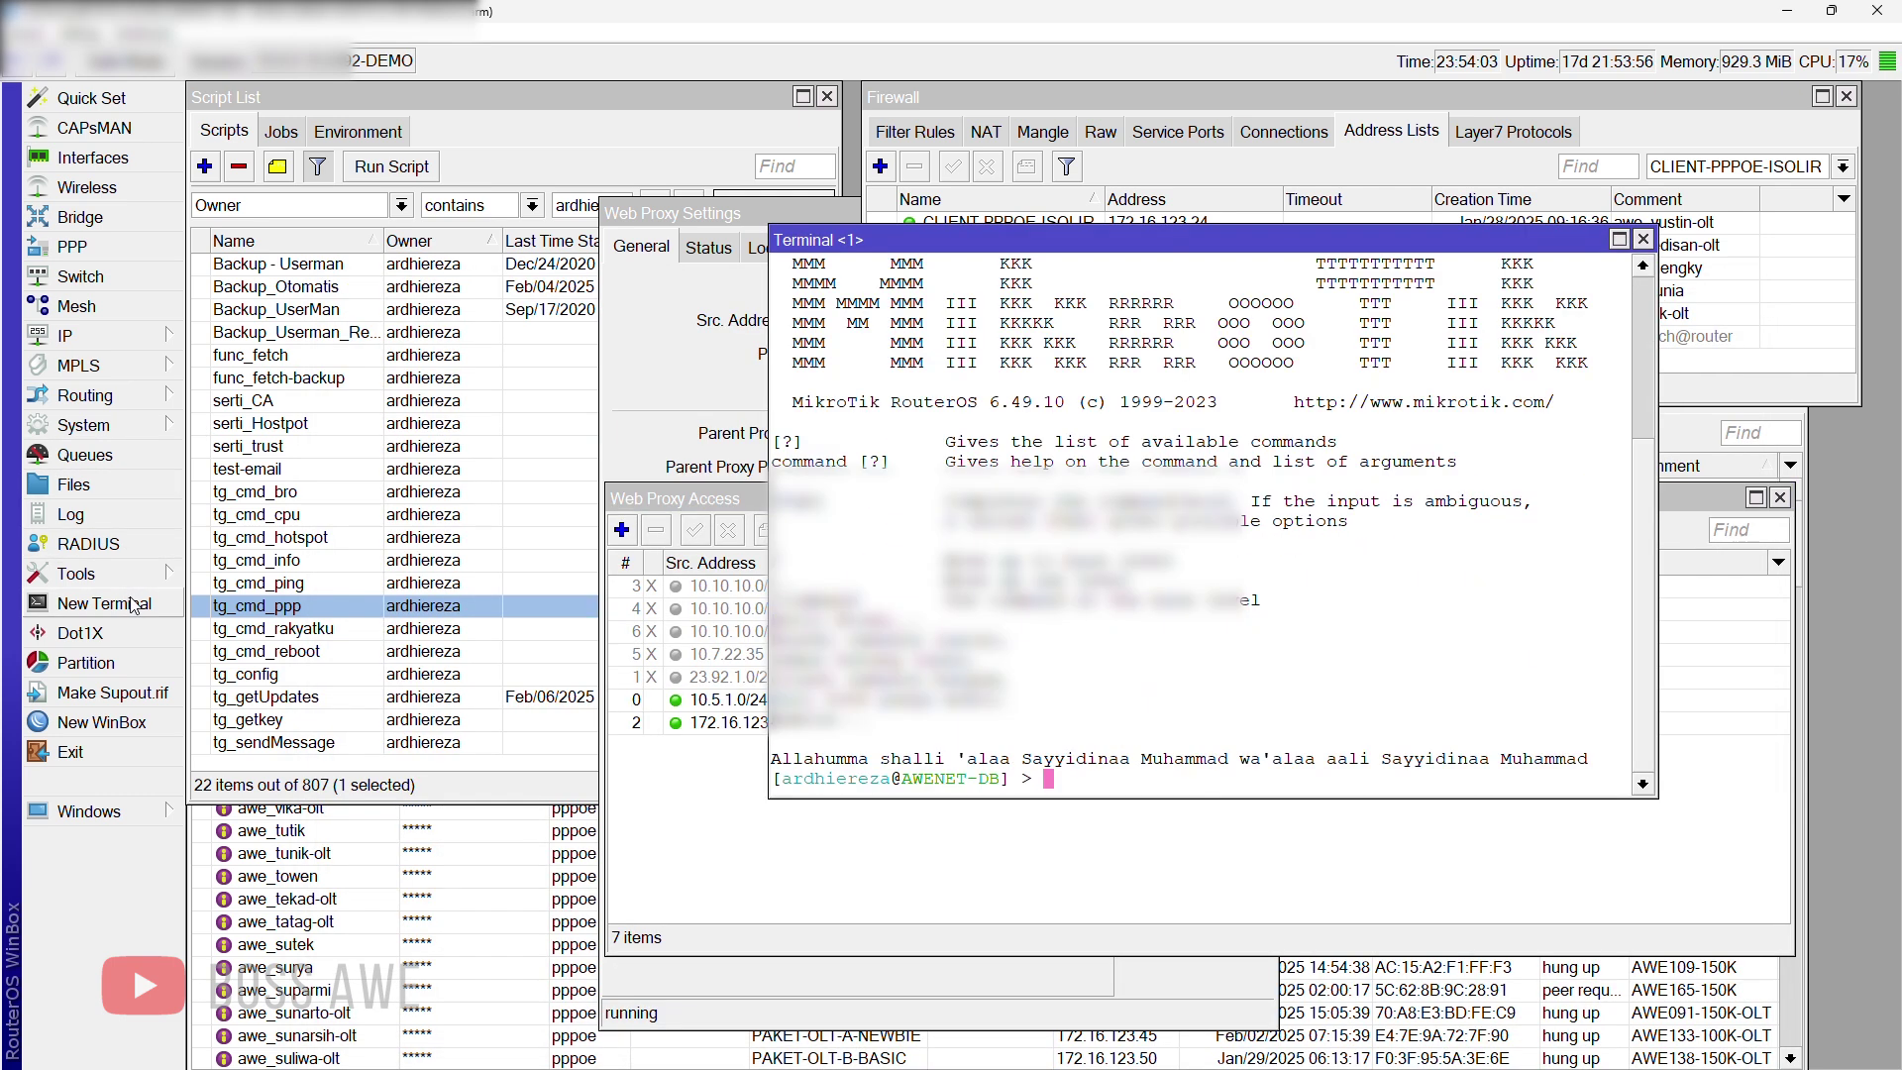
right_click(1040, 779)
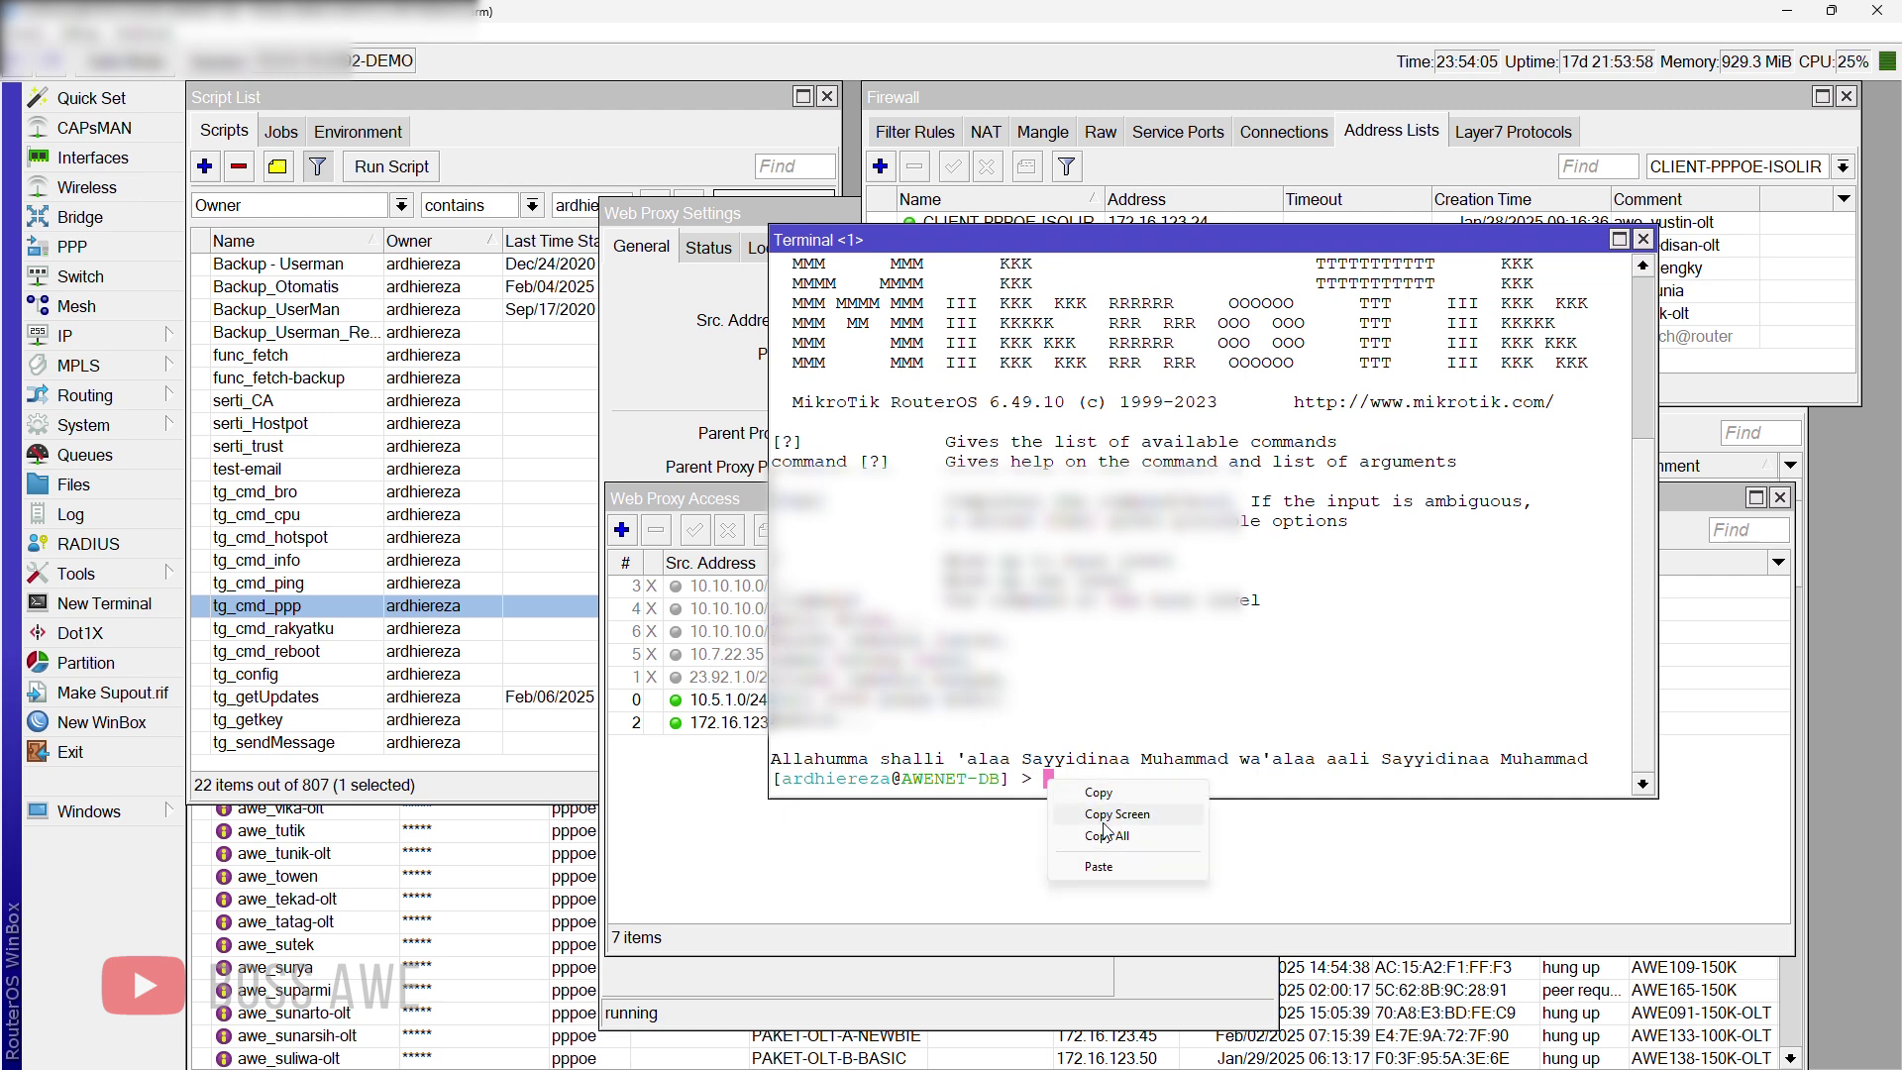
click(1070, 860)
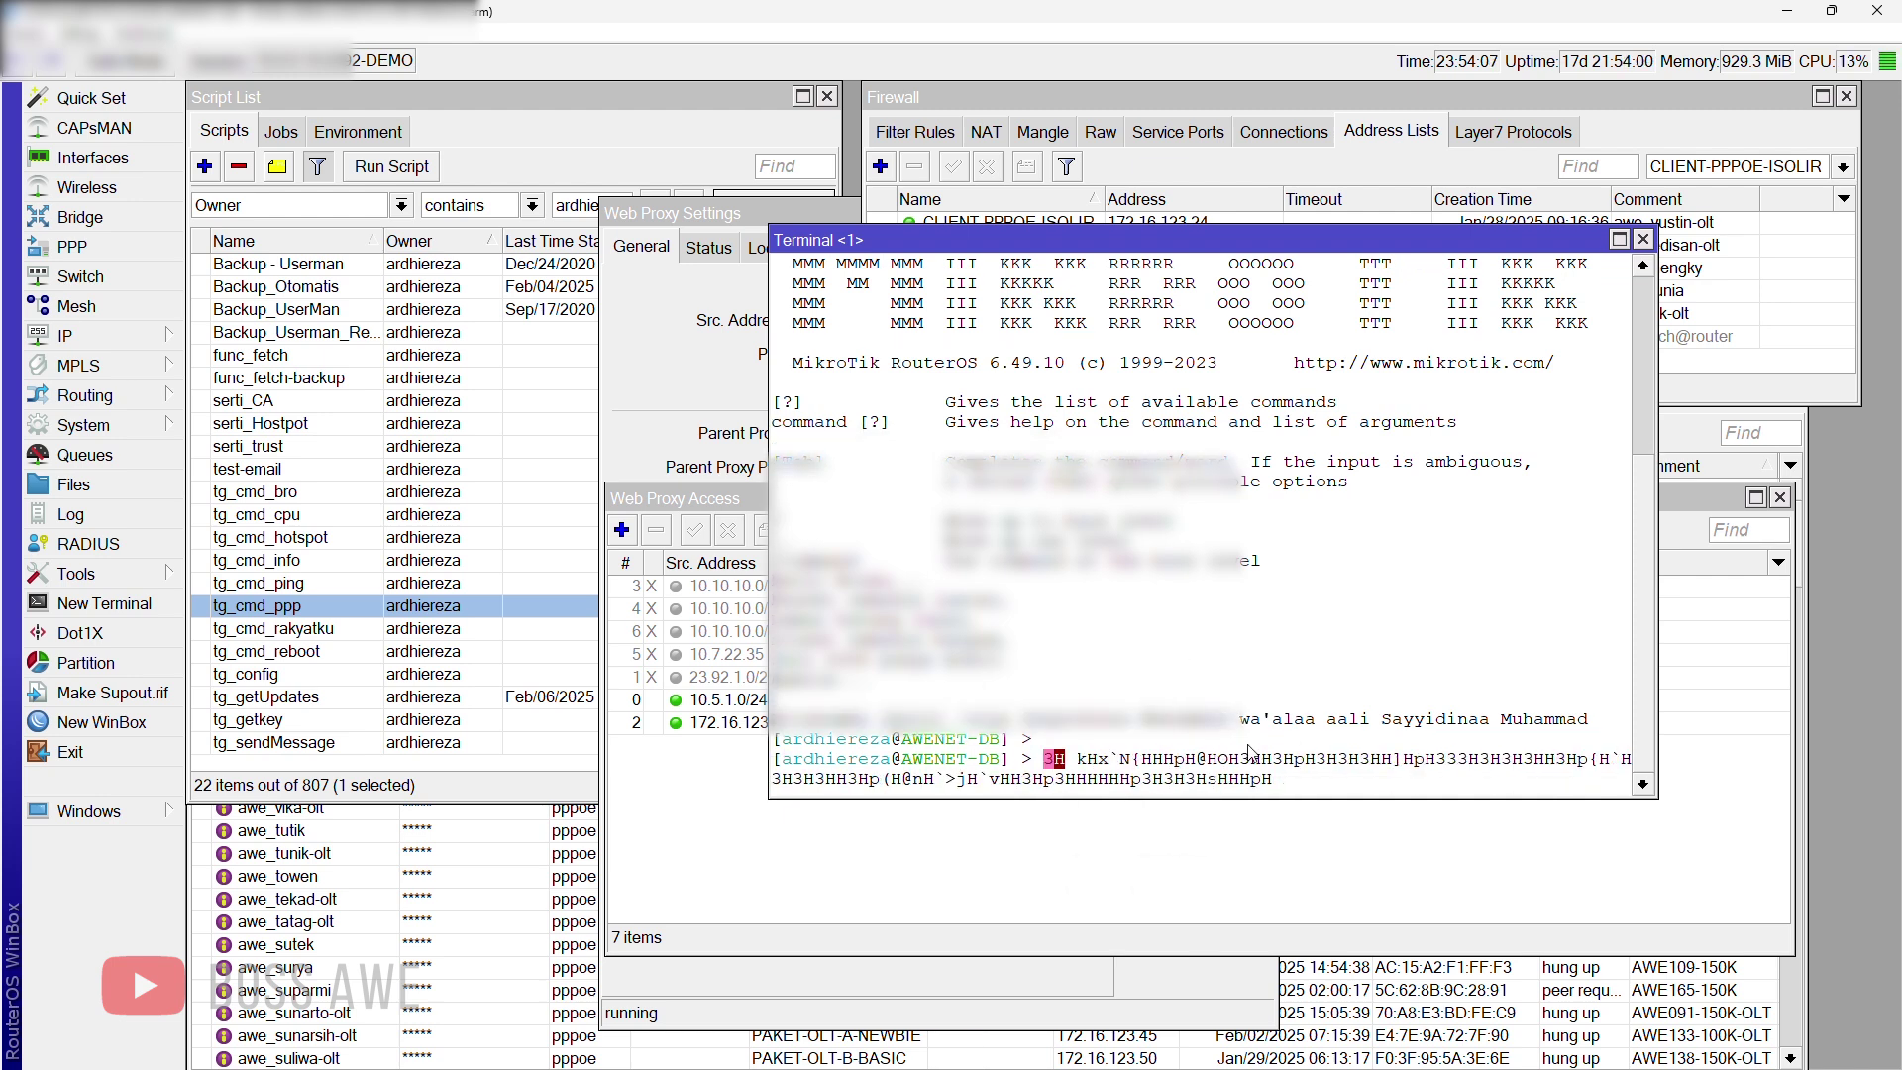
drag(1268, 779, 1033, 763)
key(BackSpace)
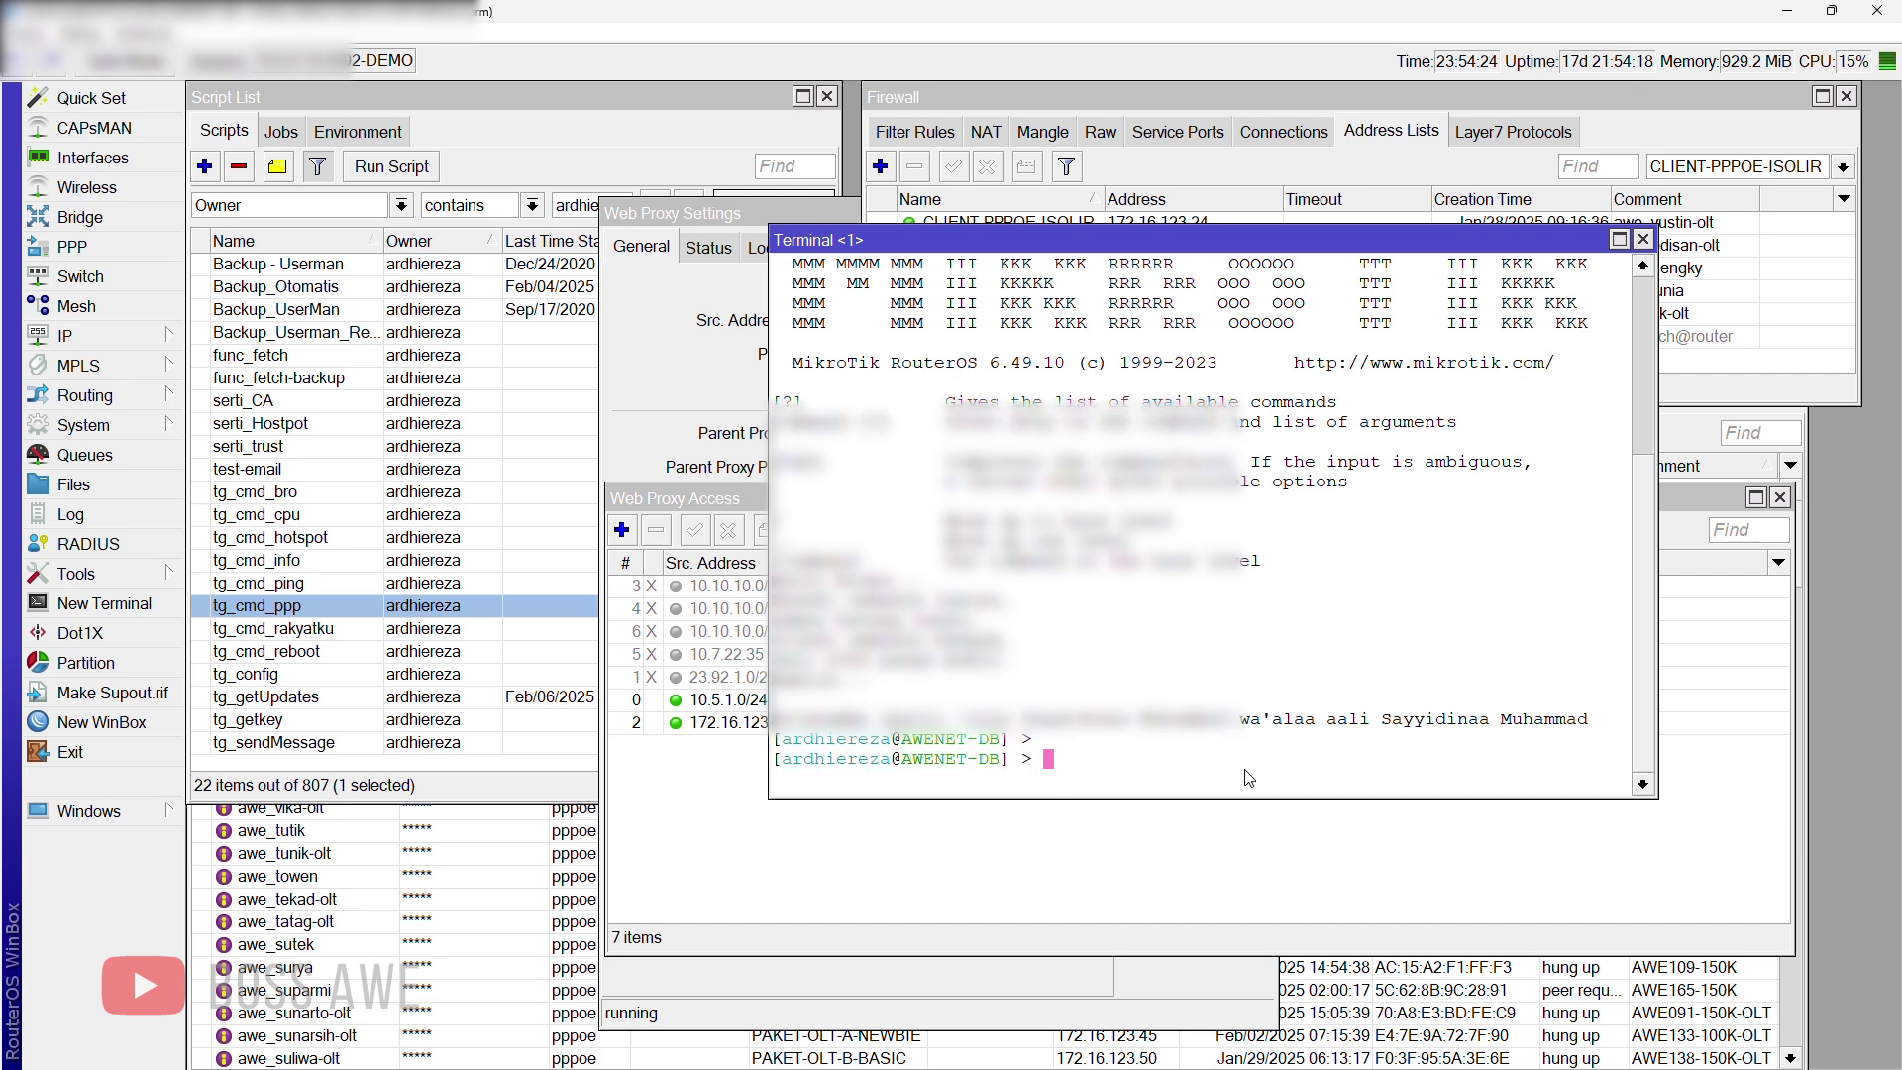
Step: Run '/ip firewall address-list', then the eleven add commands, pasted from clipboard history
key(super+v)
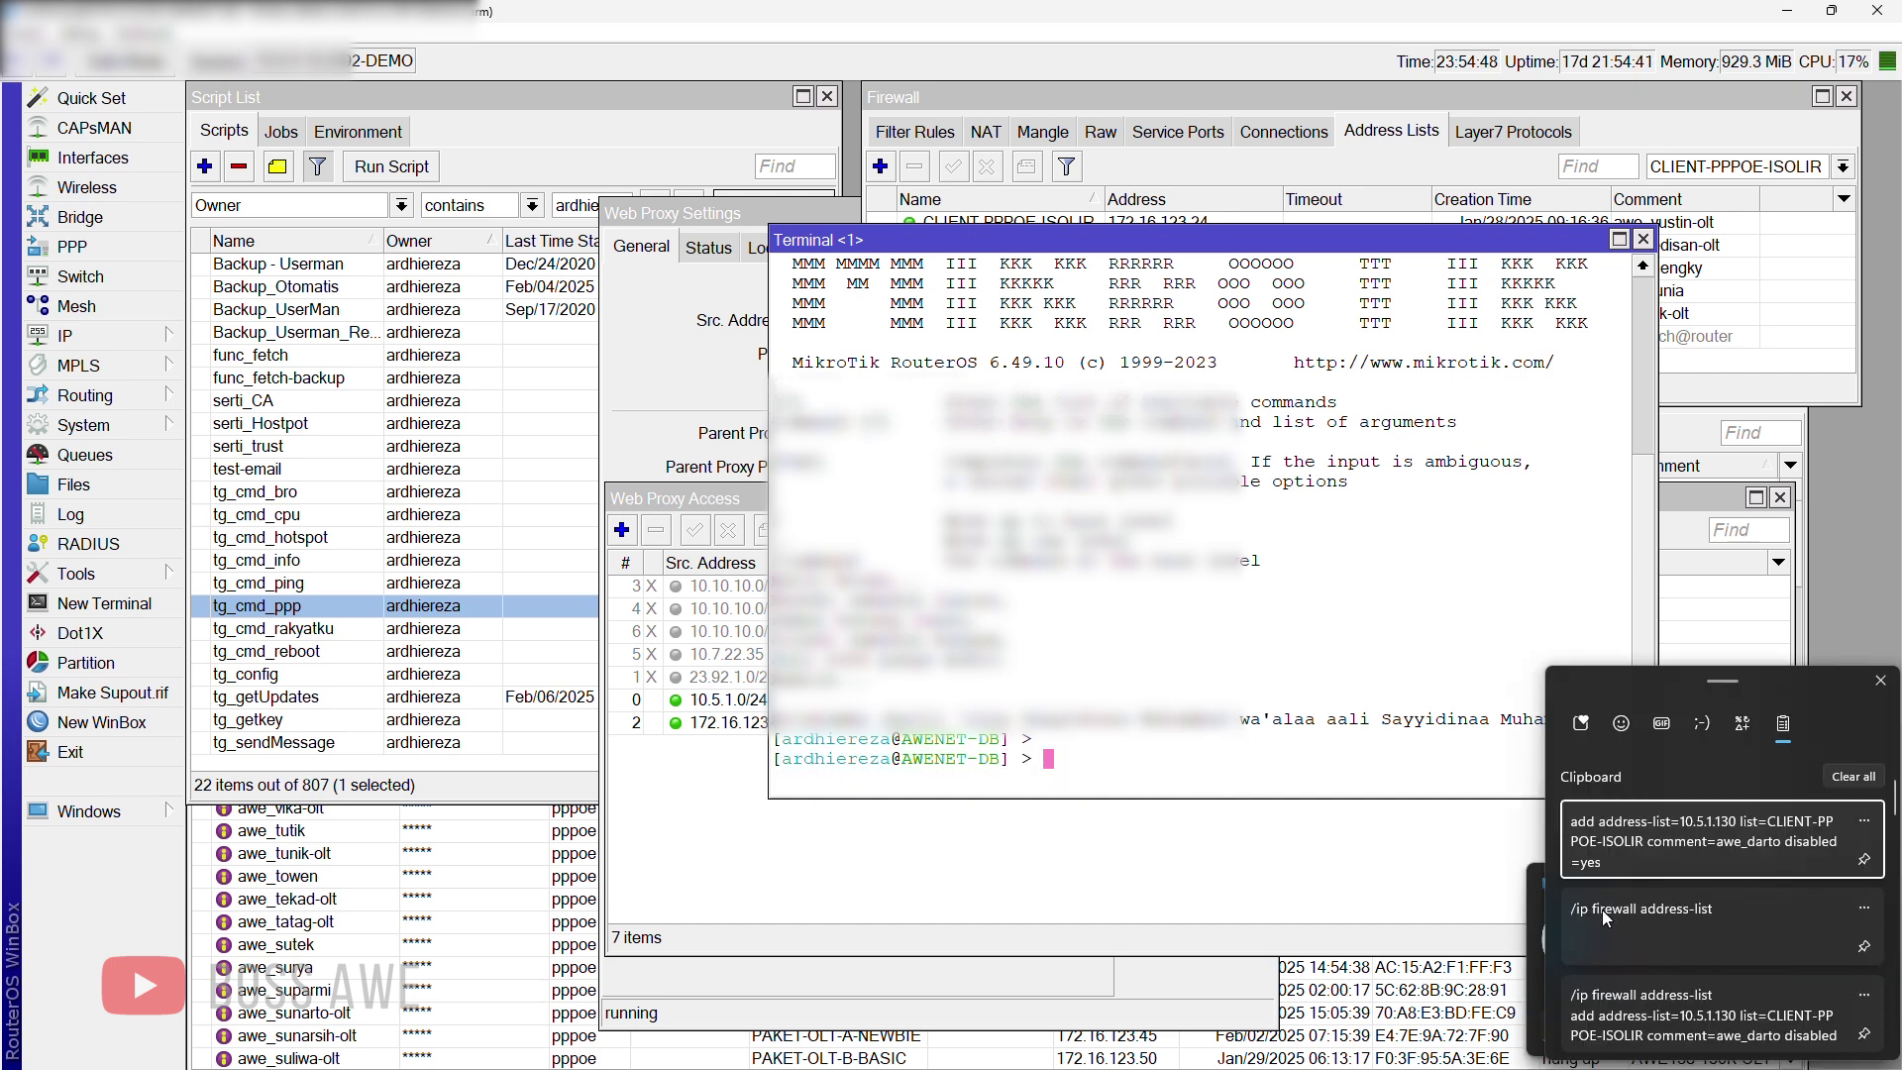
click(1602, 909)
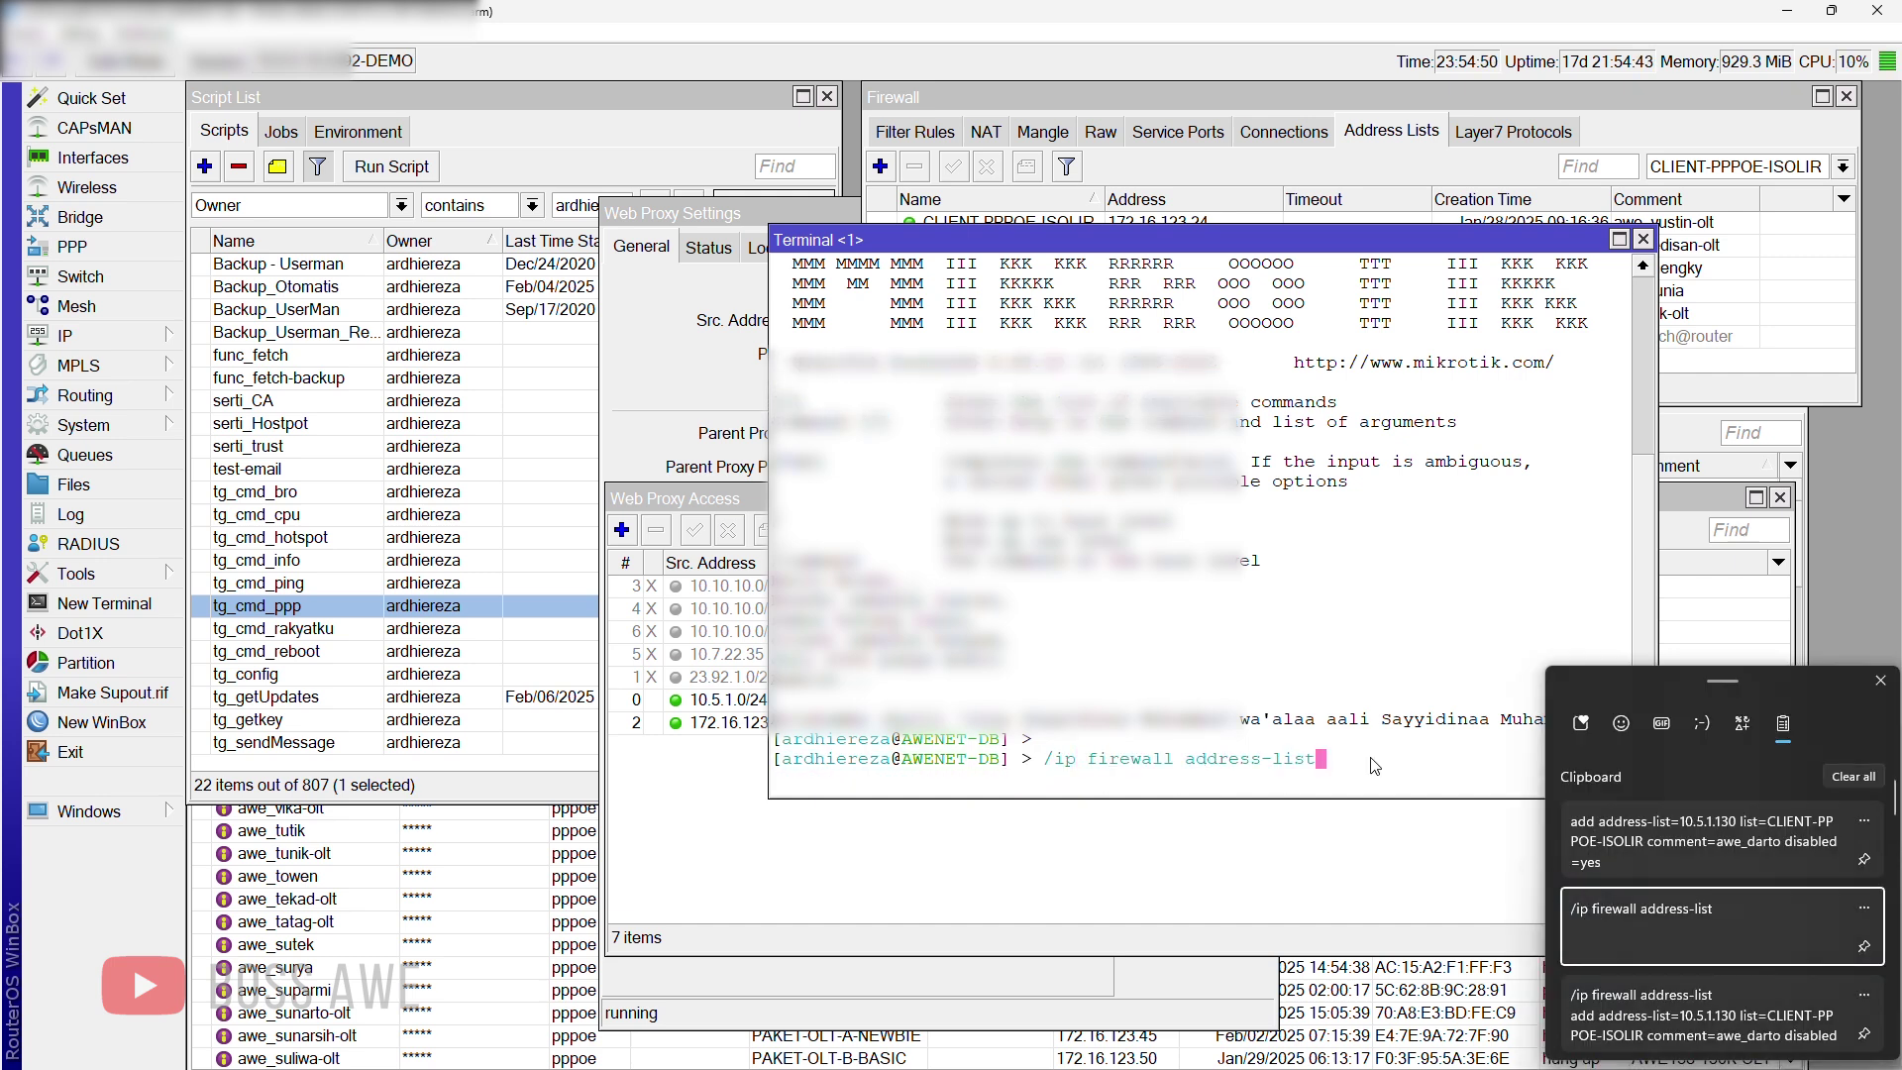
key(Return)
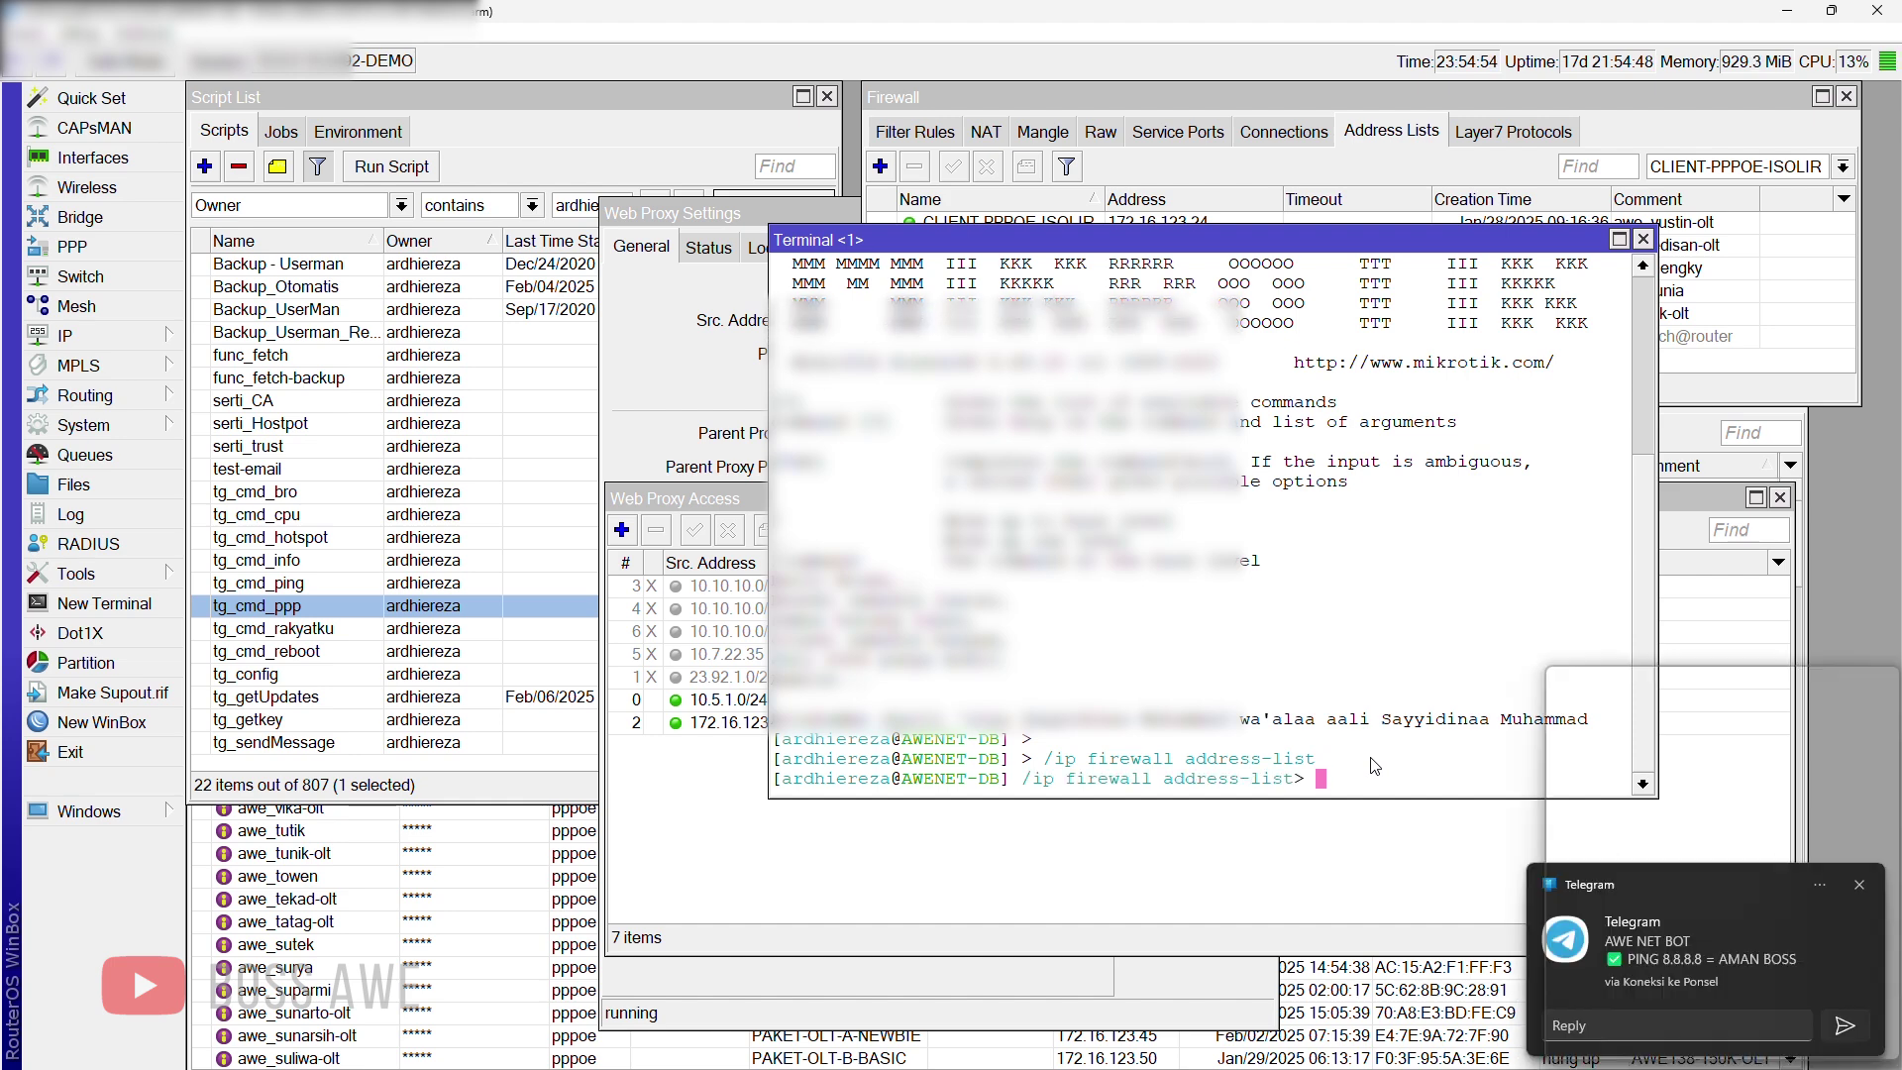
key(super+v)
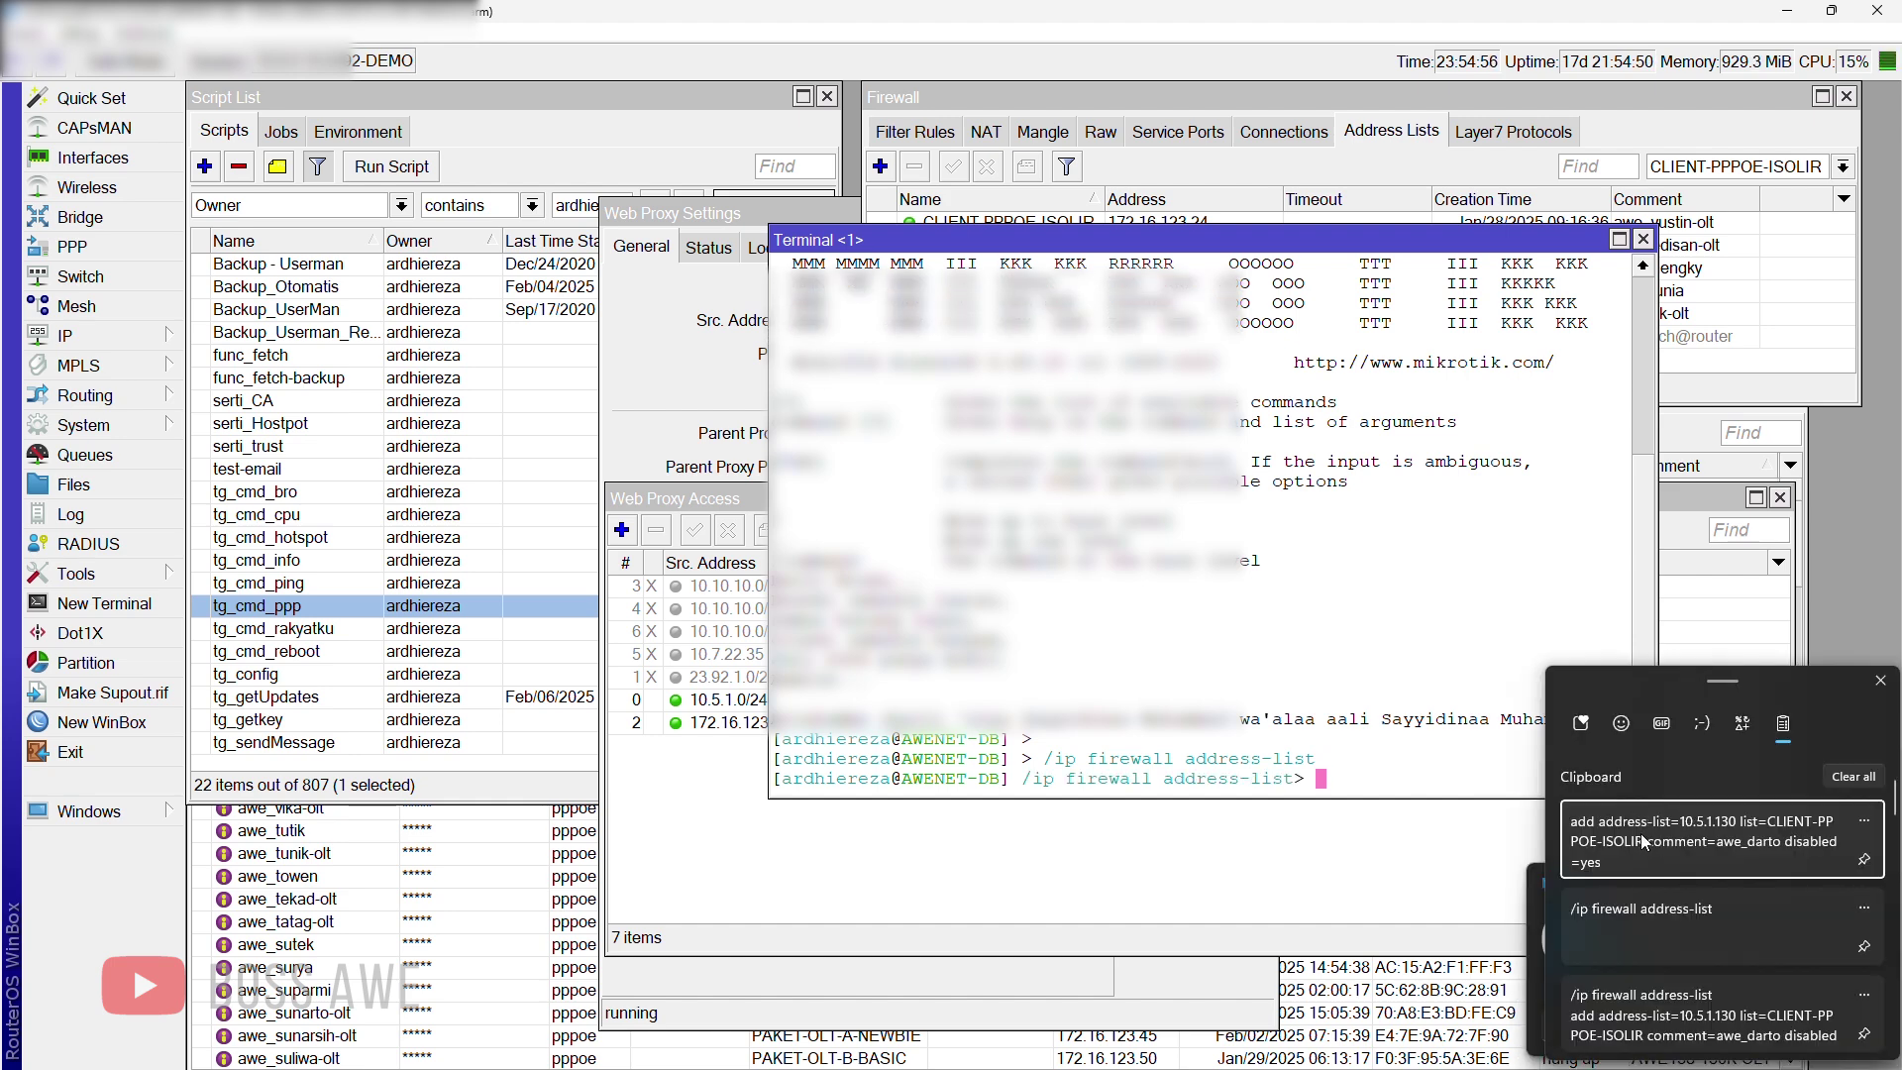
click(1641, 841)
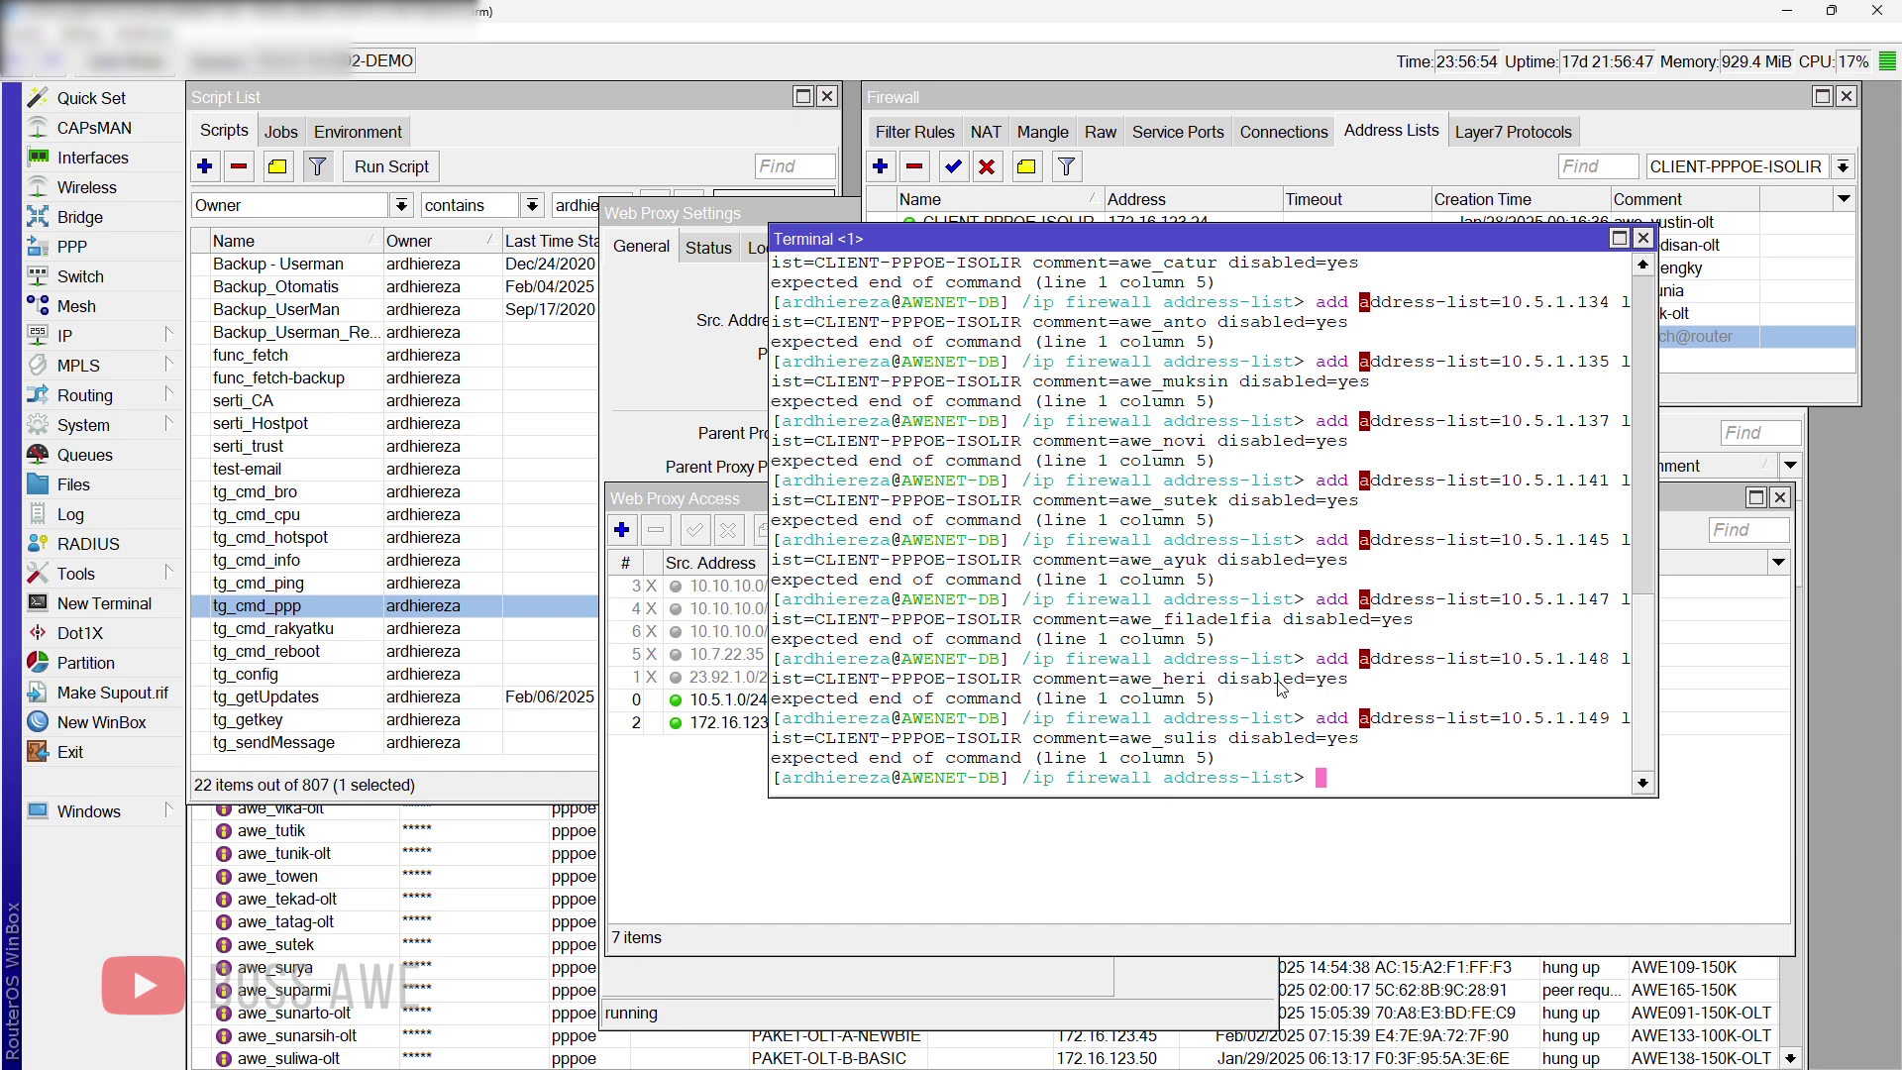
key(super)
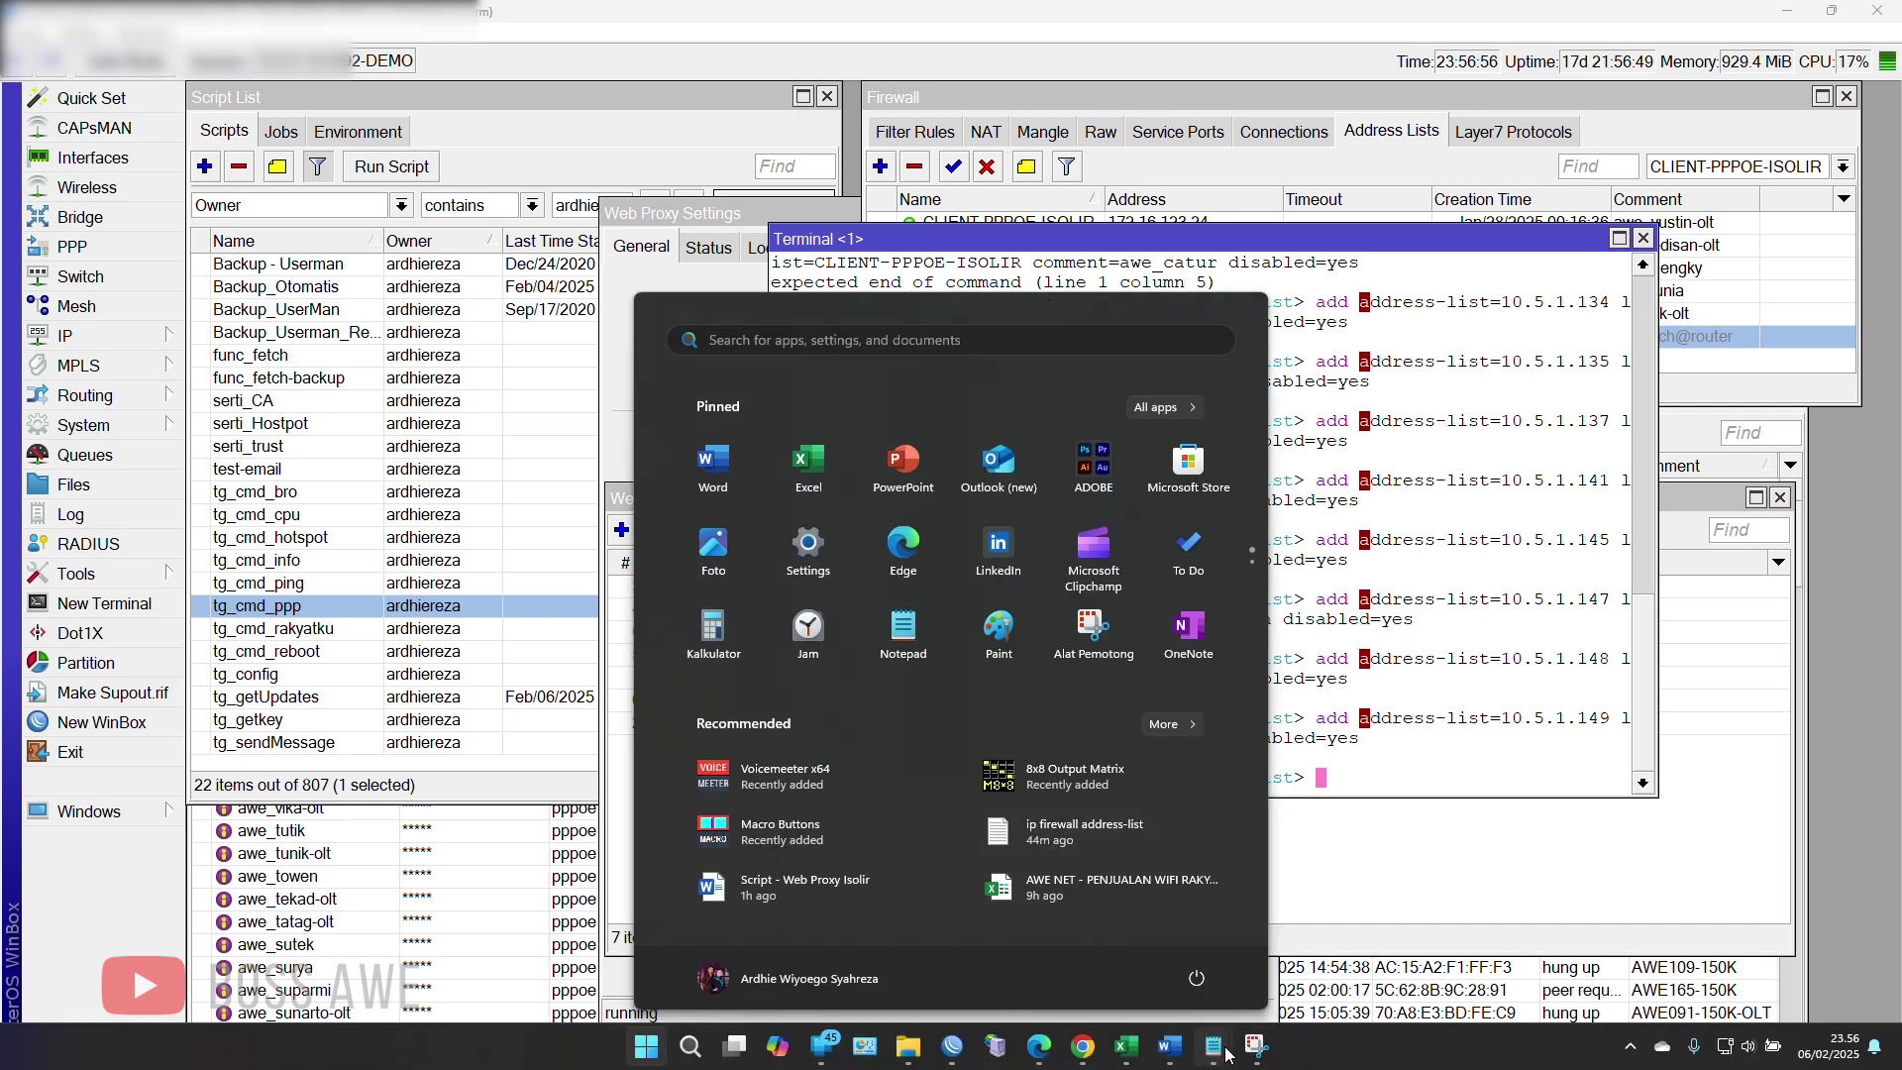
Step: Delete lines 2–12 in Notepad, keeping only the '/ip firewall address-list' header
mouse_move(1226, 1052)
click(1259, 995)
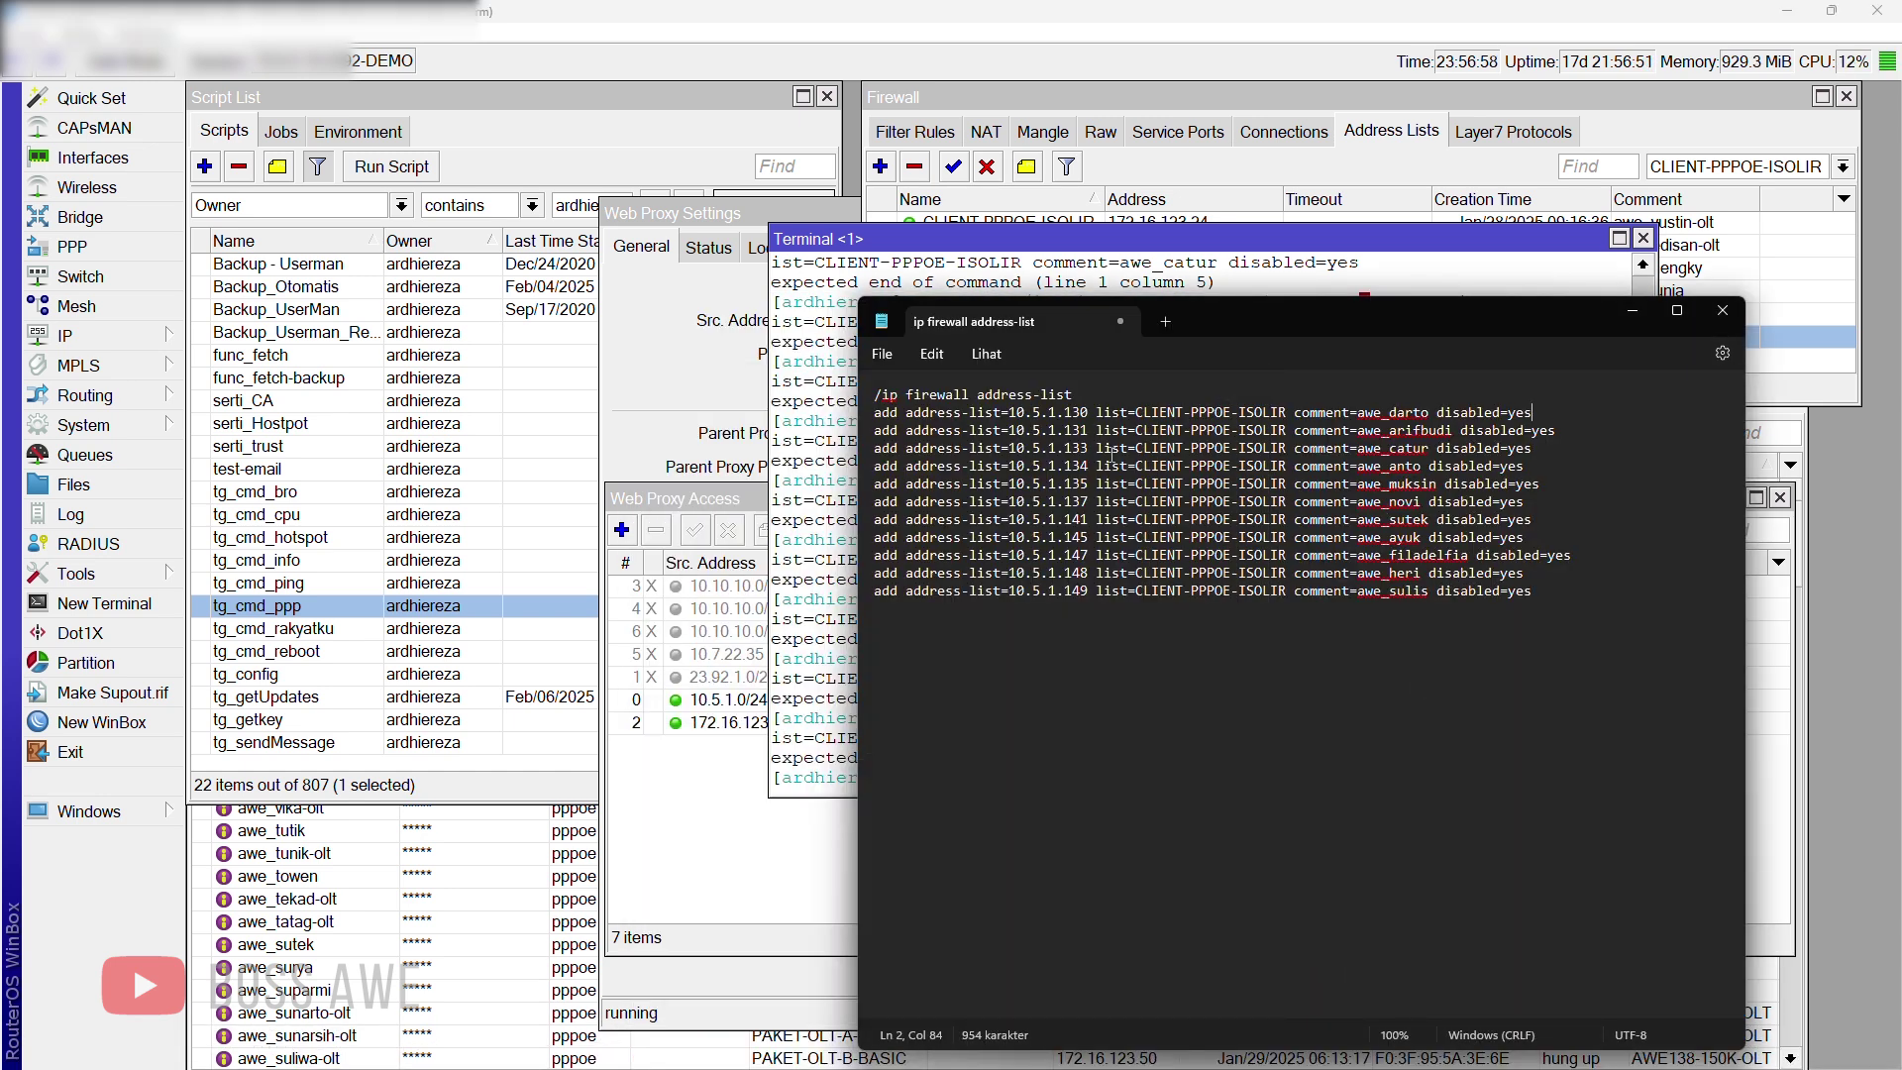
double_click(994, 412)
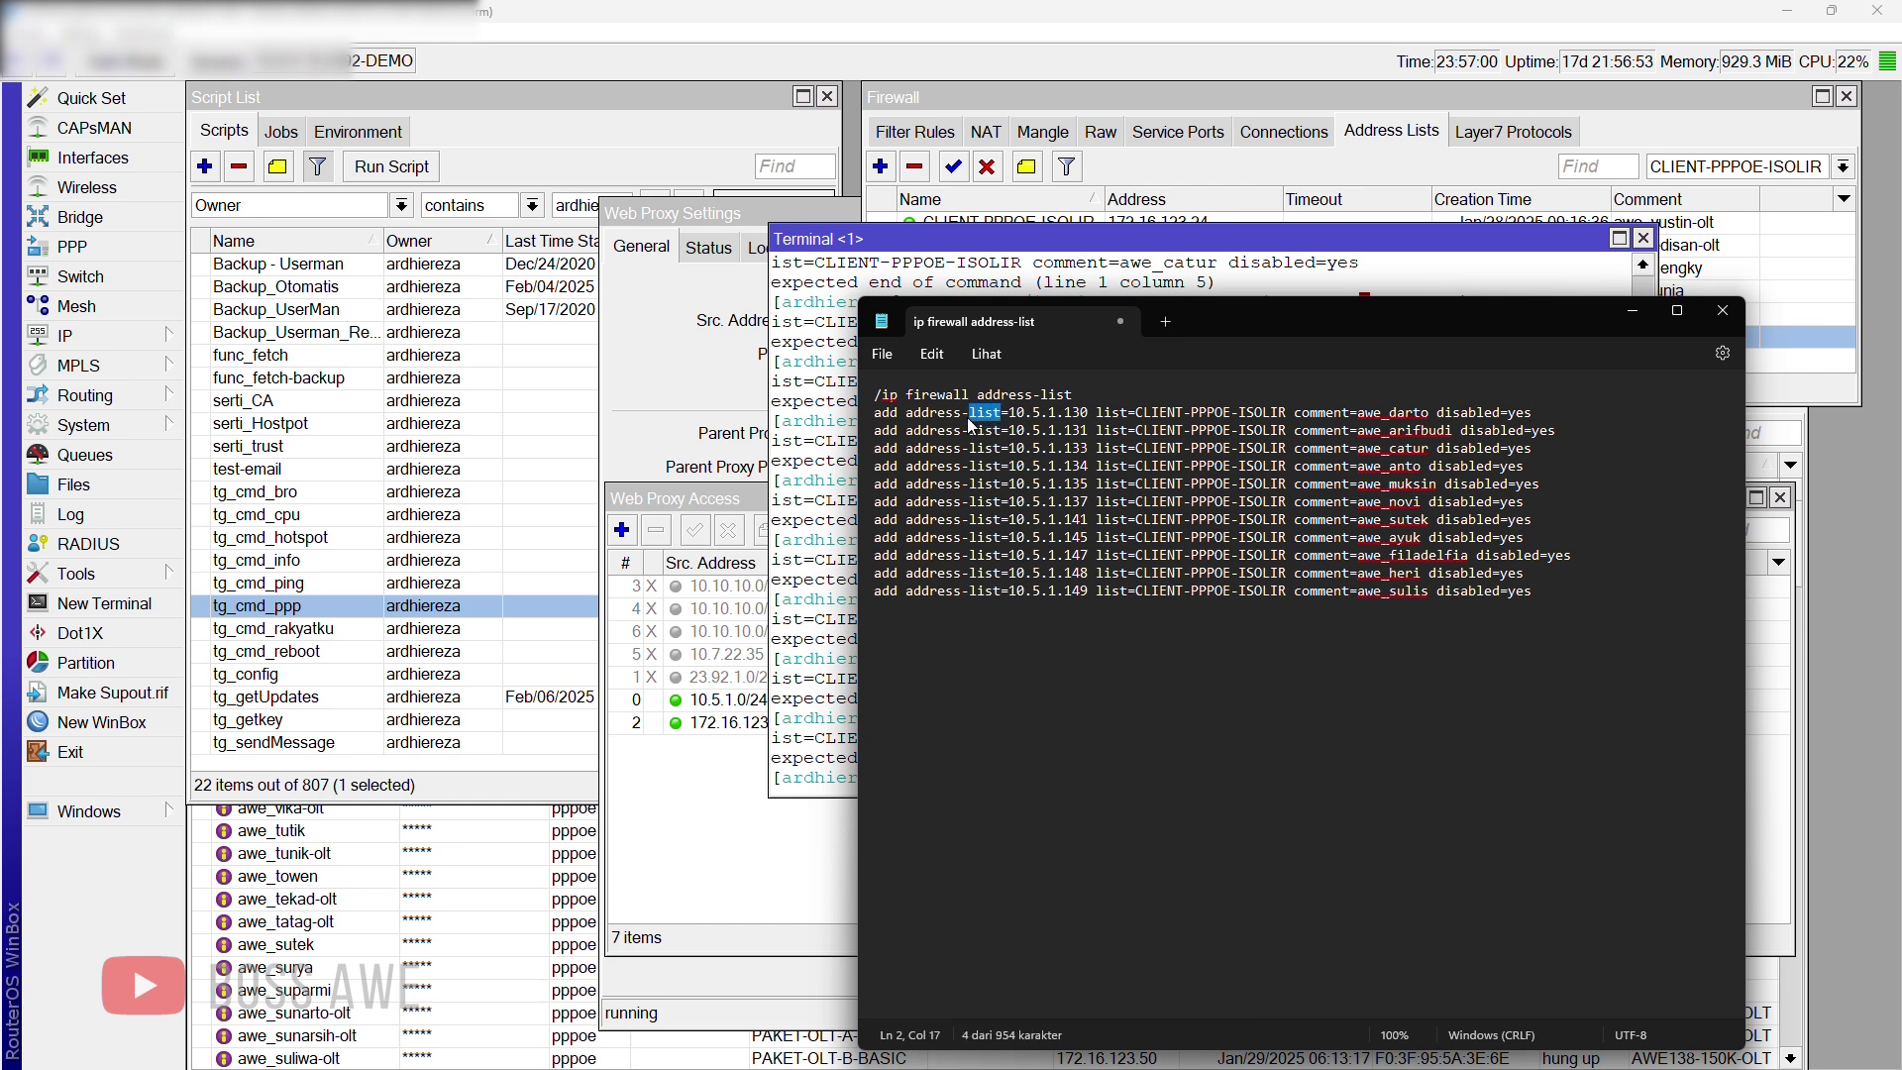
click(1545, 591)
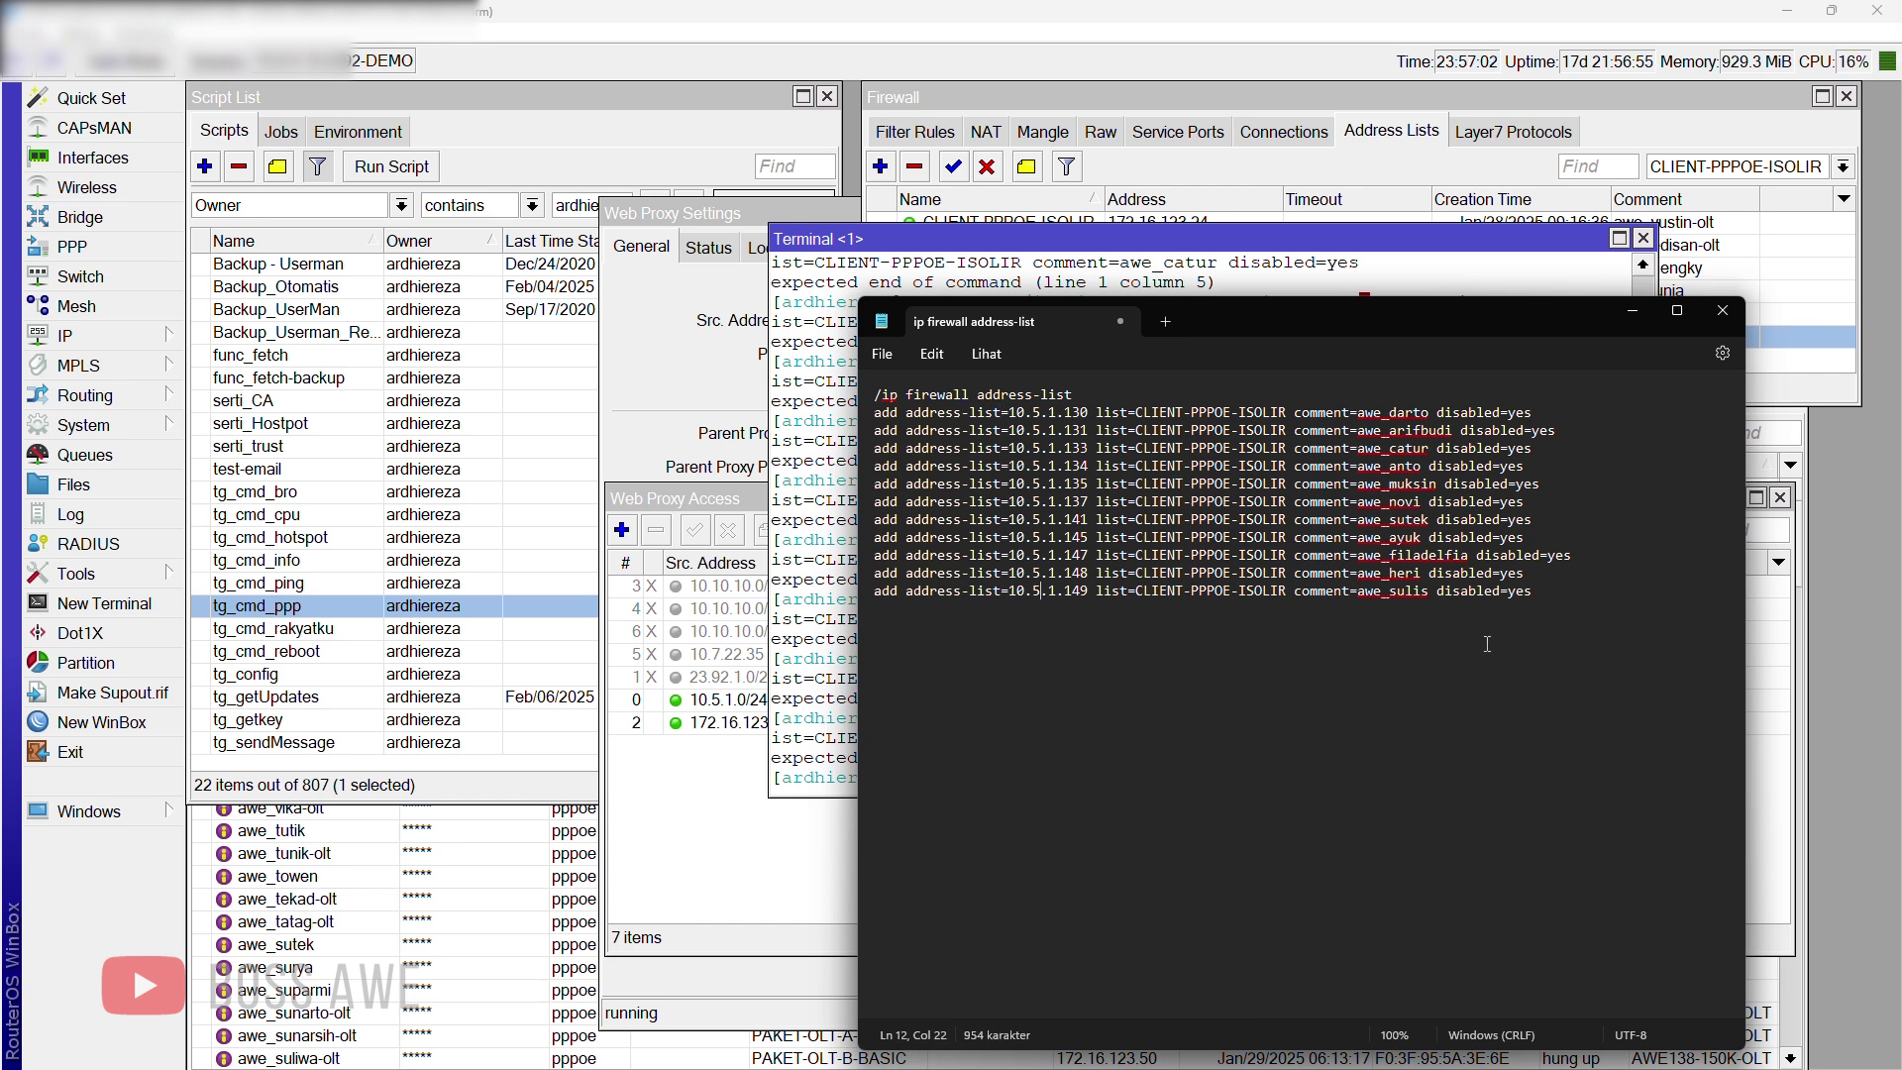
shift+click(876, 519)
drag(882, 525, 812, 419)
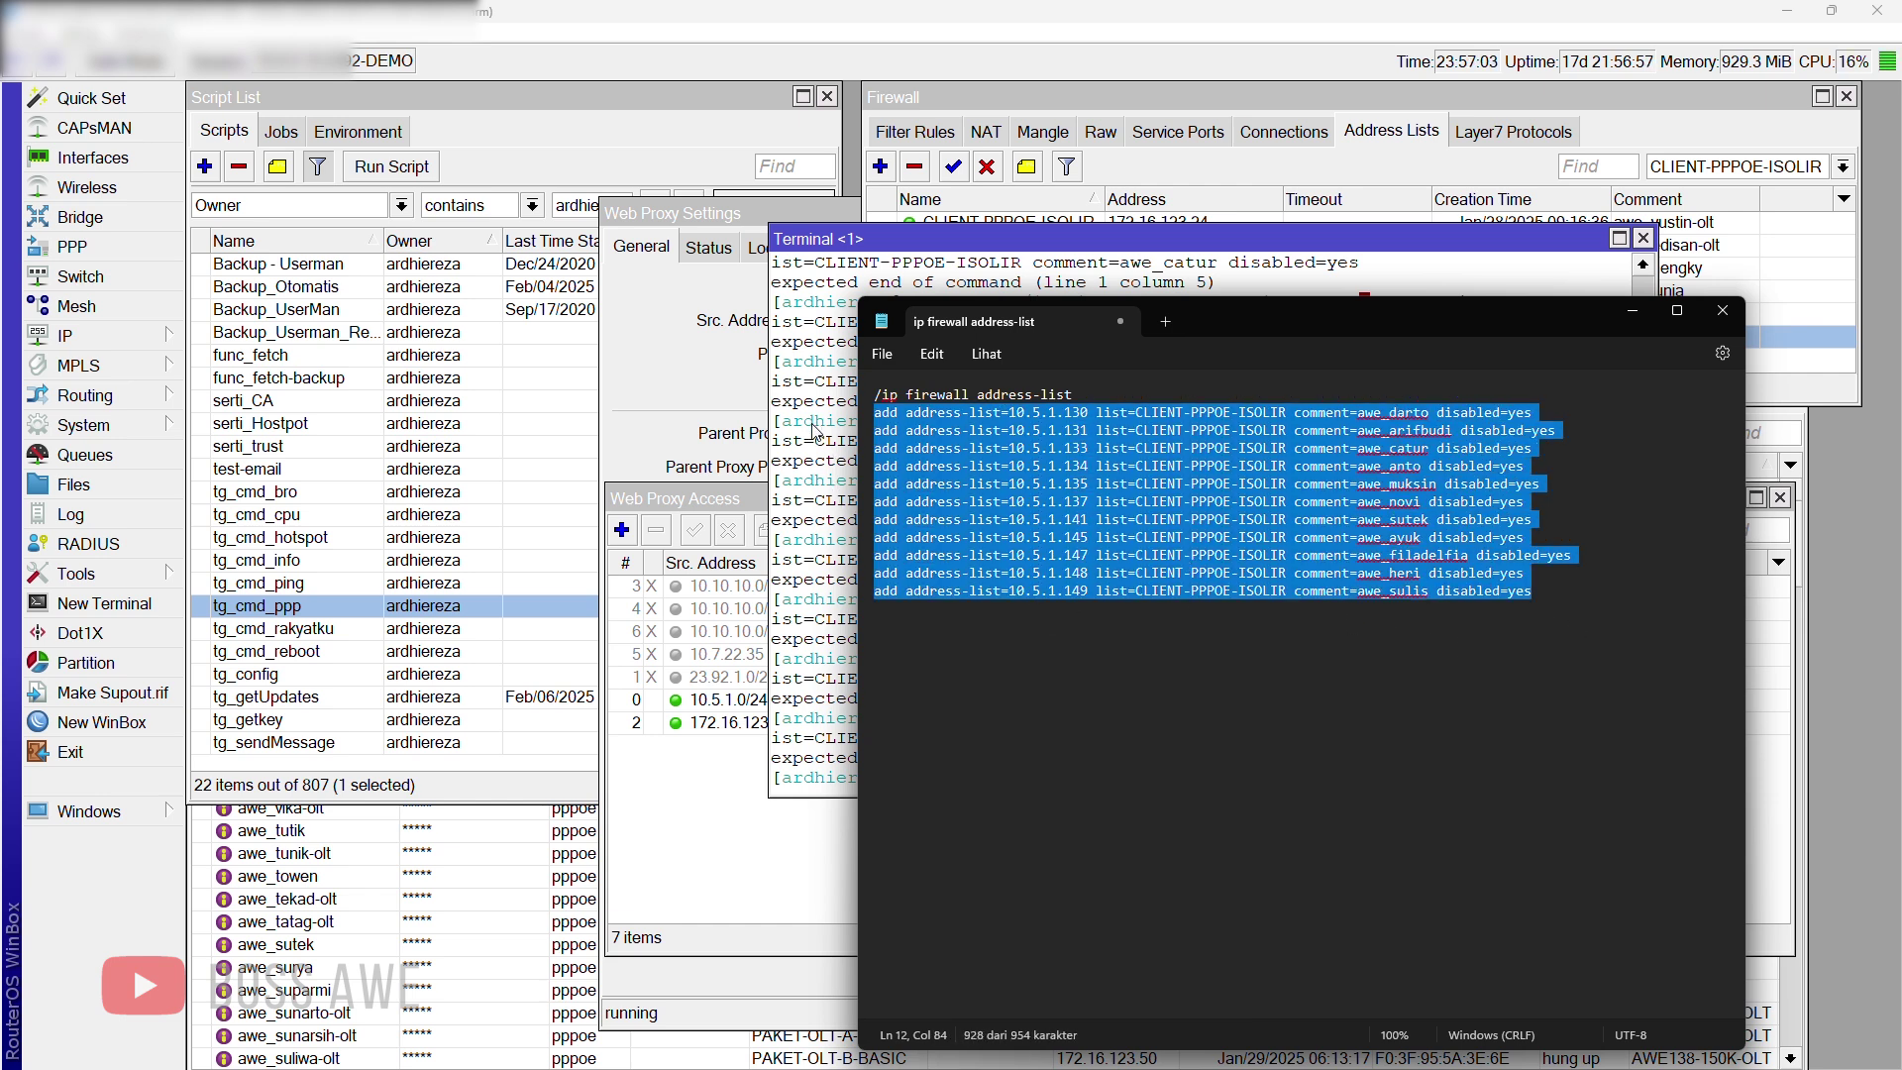
key(Delete)
key(super)
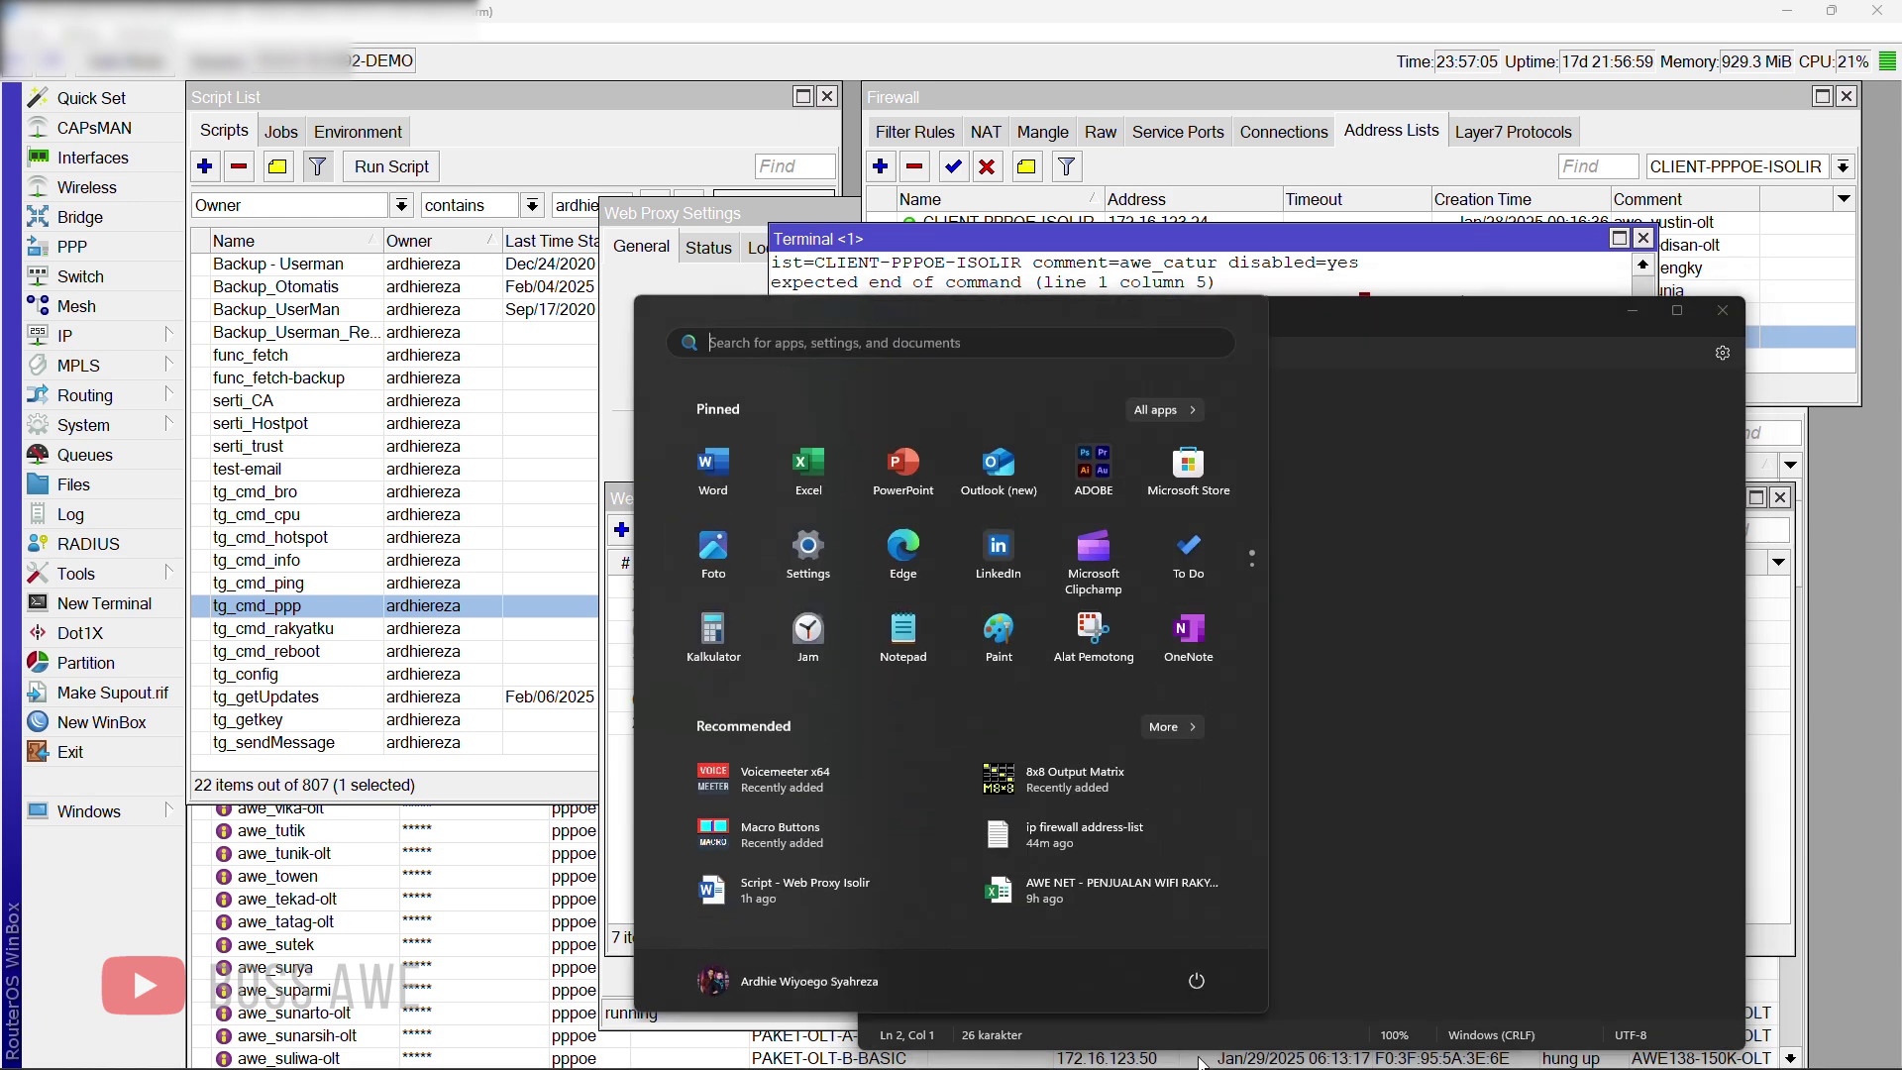
mouse_move(1126, 1045)
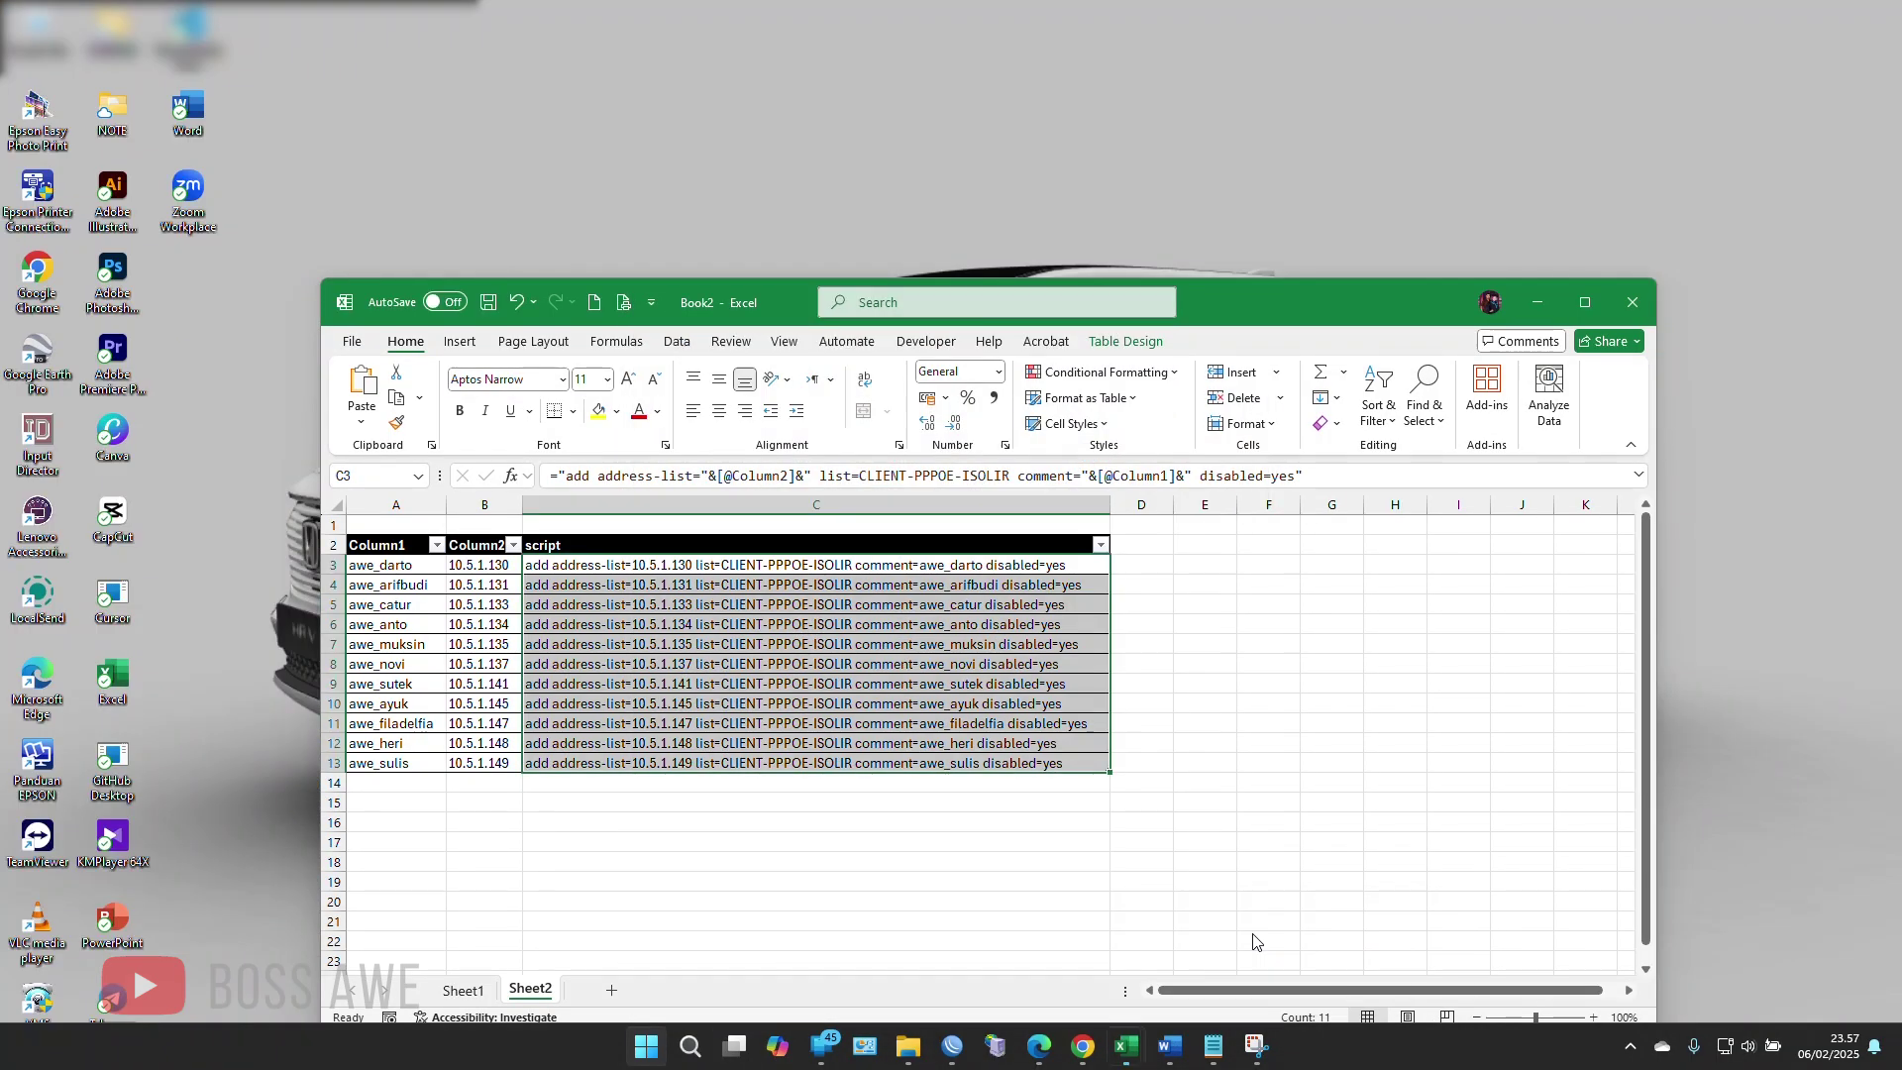
Step: Change C3's formula from 'address-list=' to 'address=' and copy the eleven commands in C3:C13
click(1330, 949)
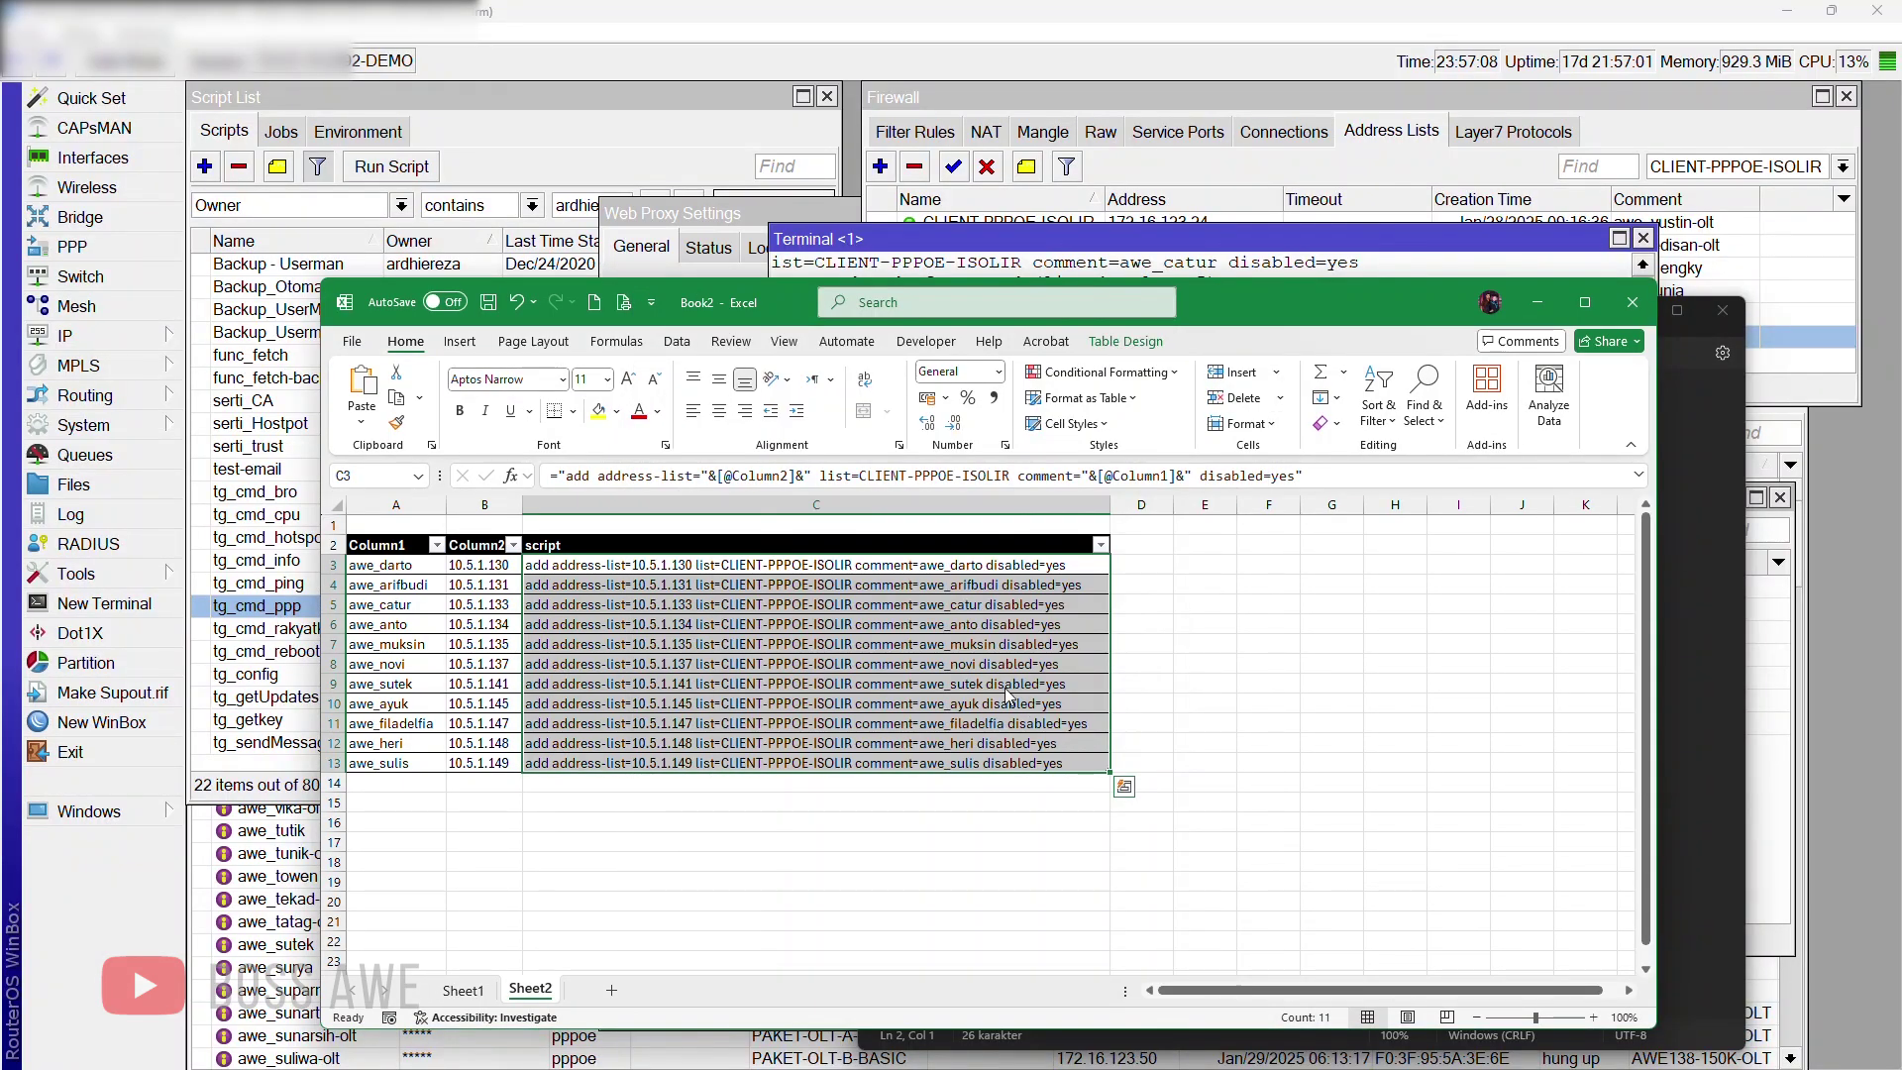
click(620, 569)
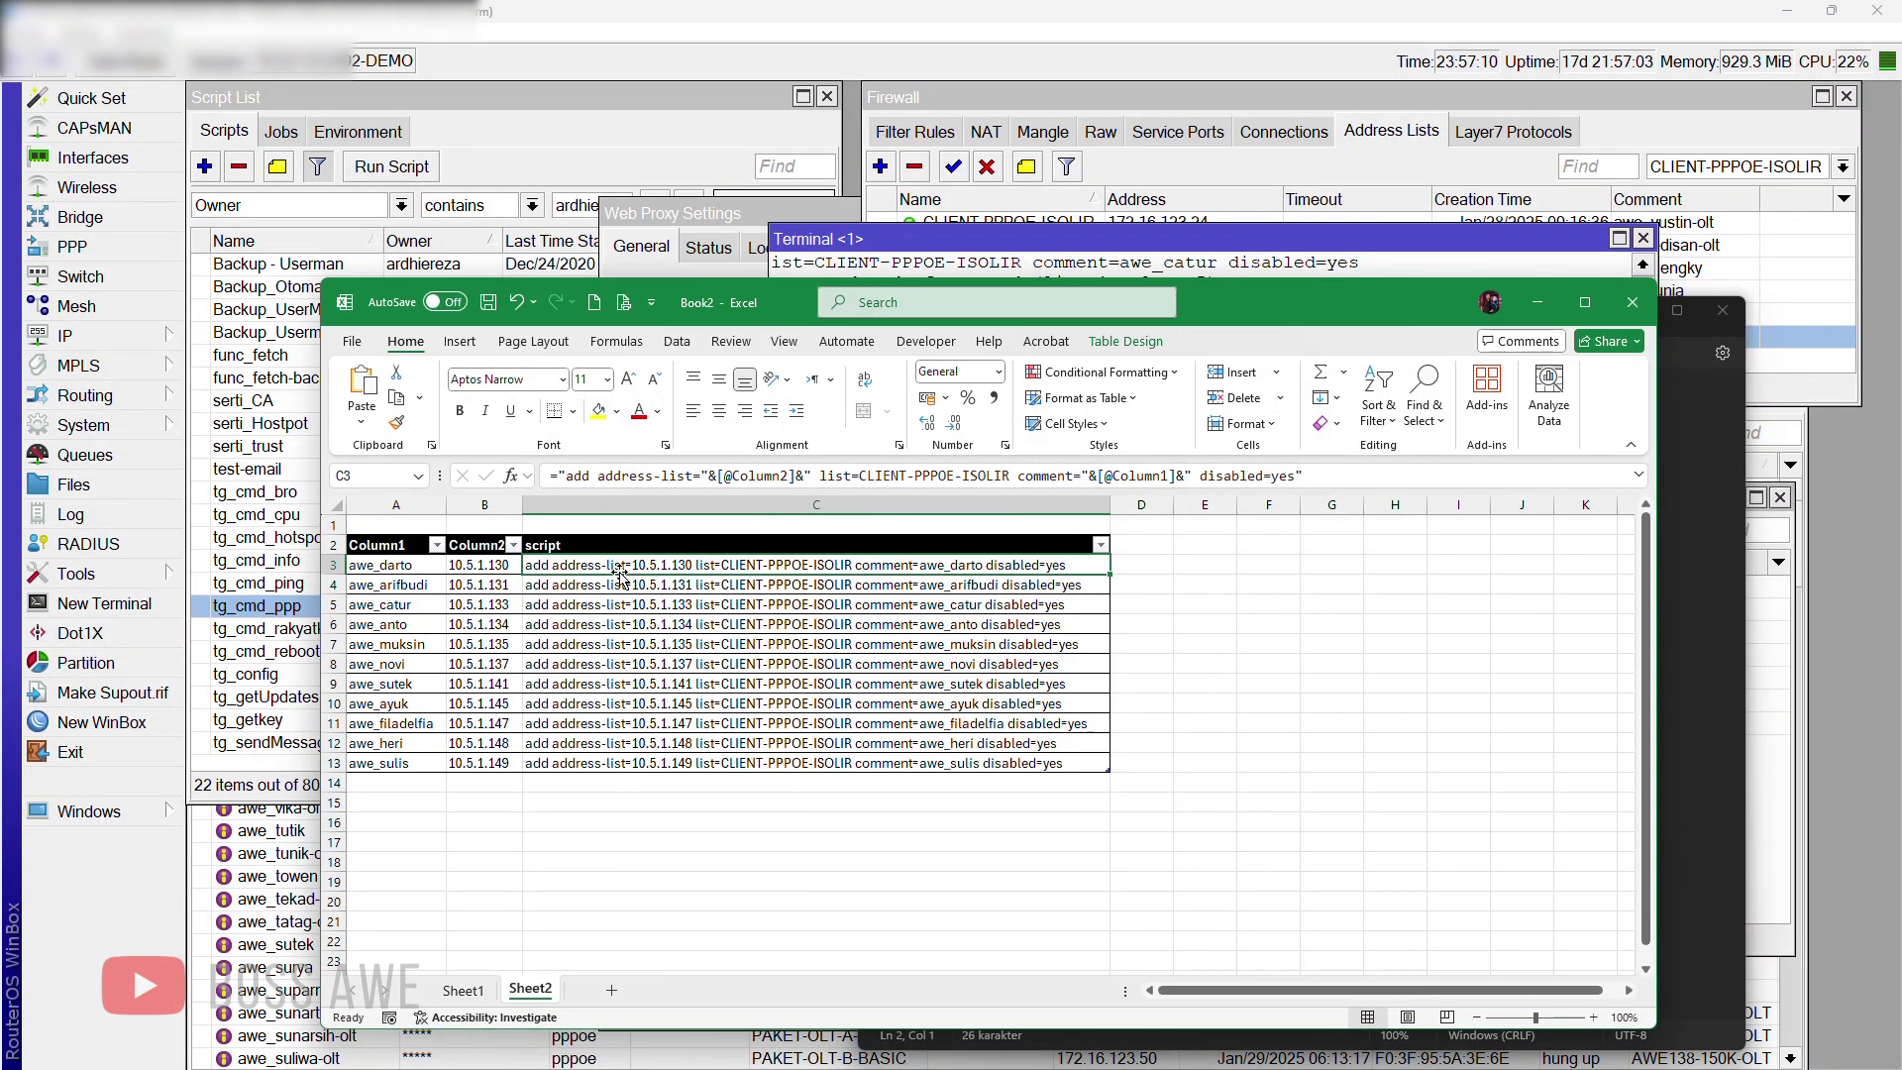
click(695, 475)
key(BackSpace)
key(BackSpace)
key(BackSpace)
key(BackSpace)
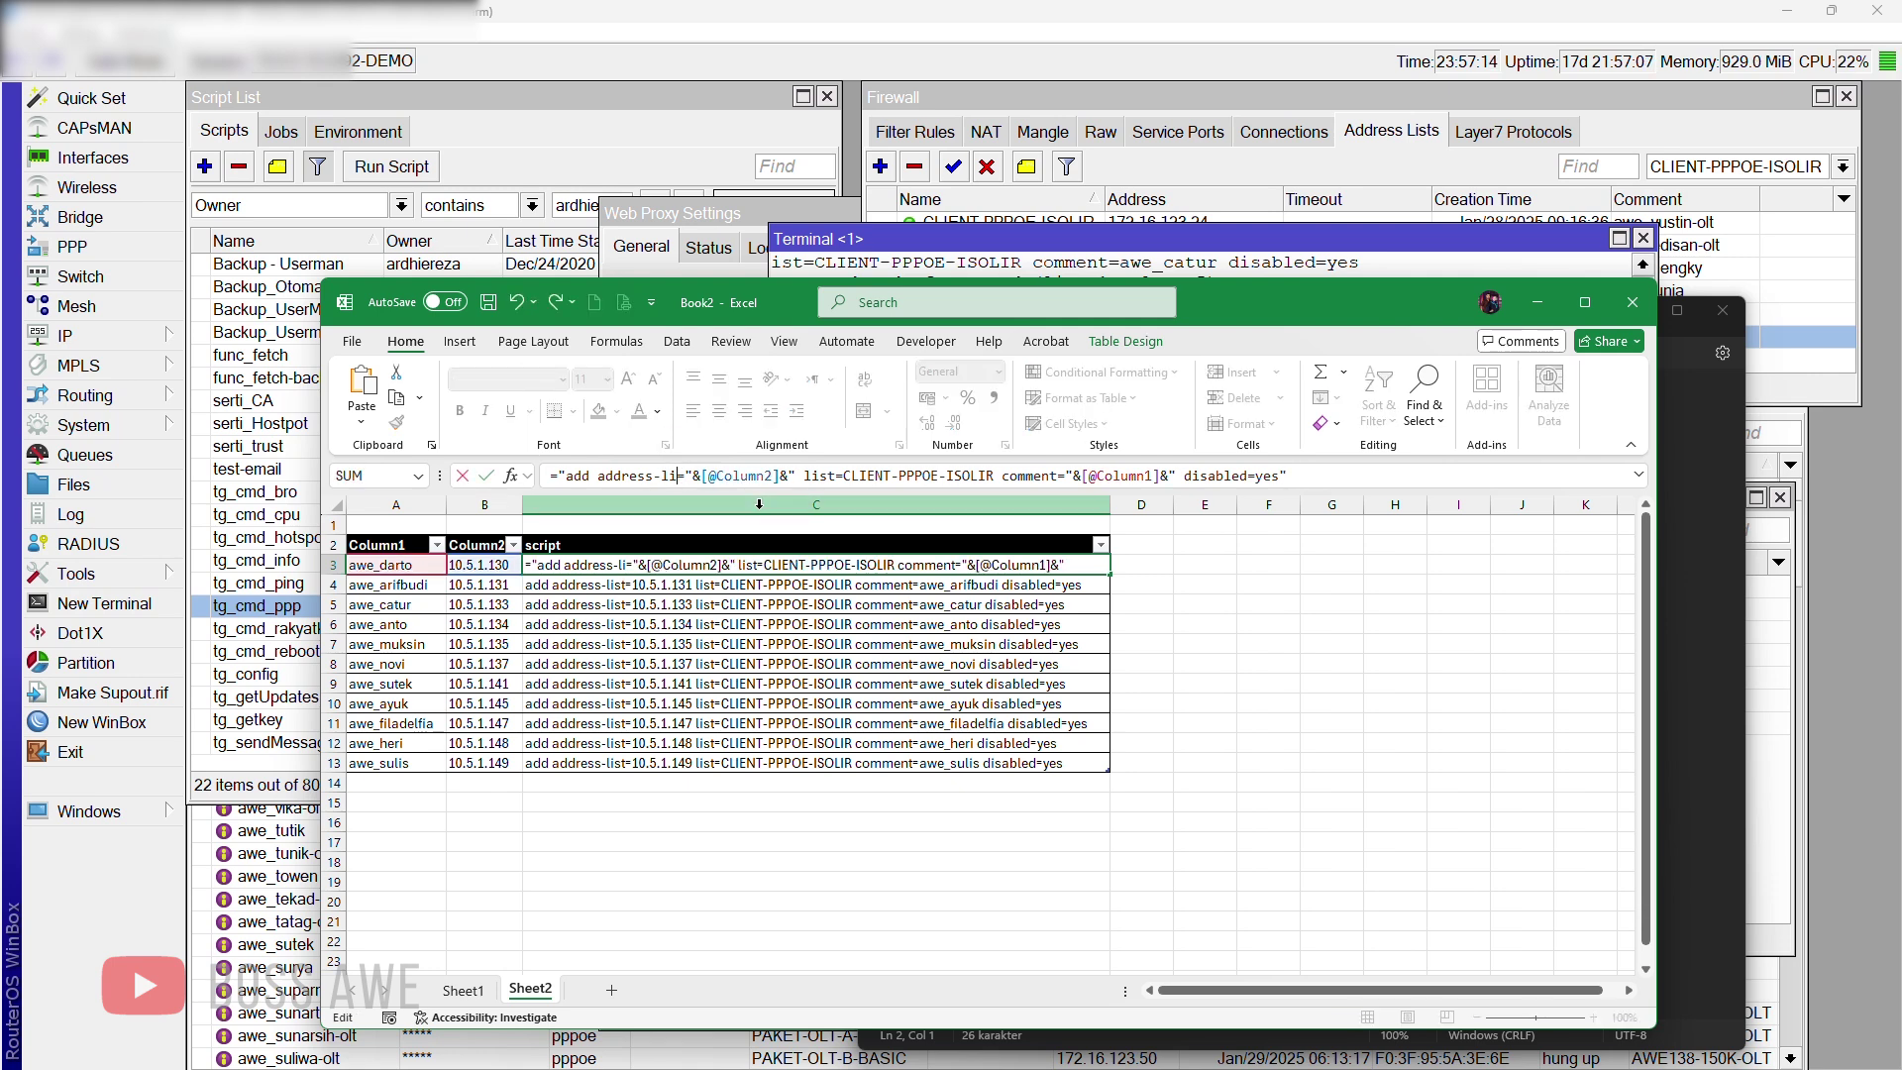
key(BackSpace)
key(BackSpace)
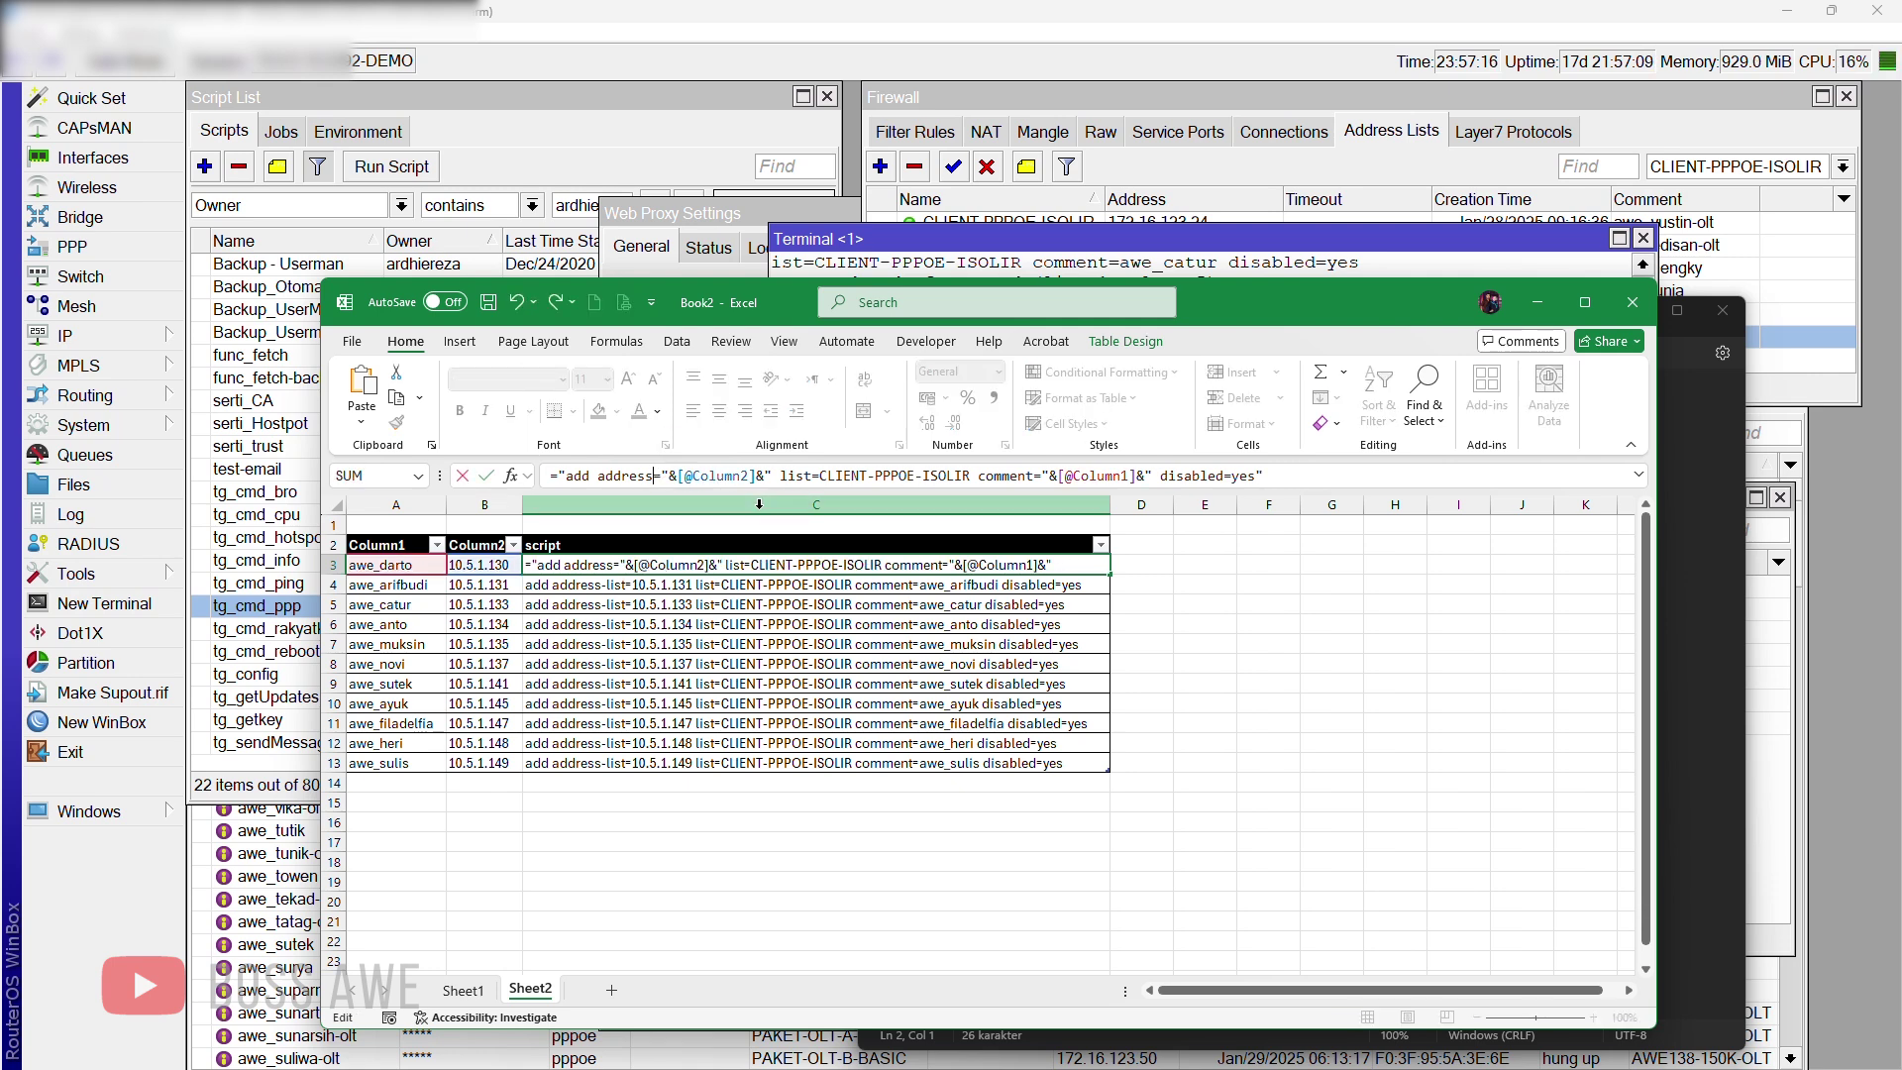
text(=)
key(Return)
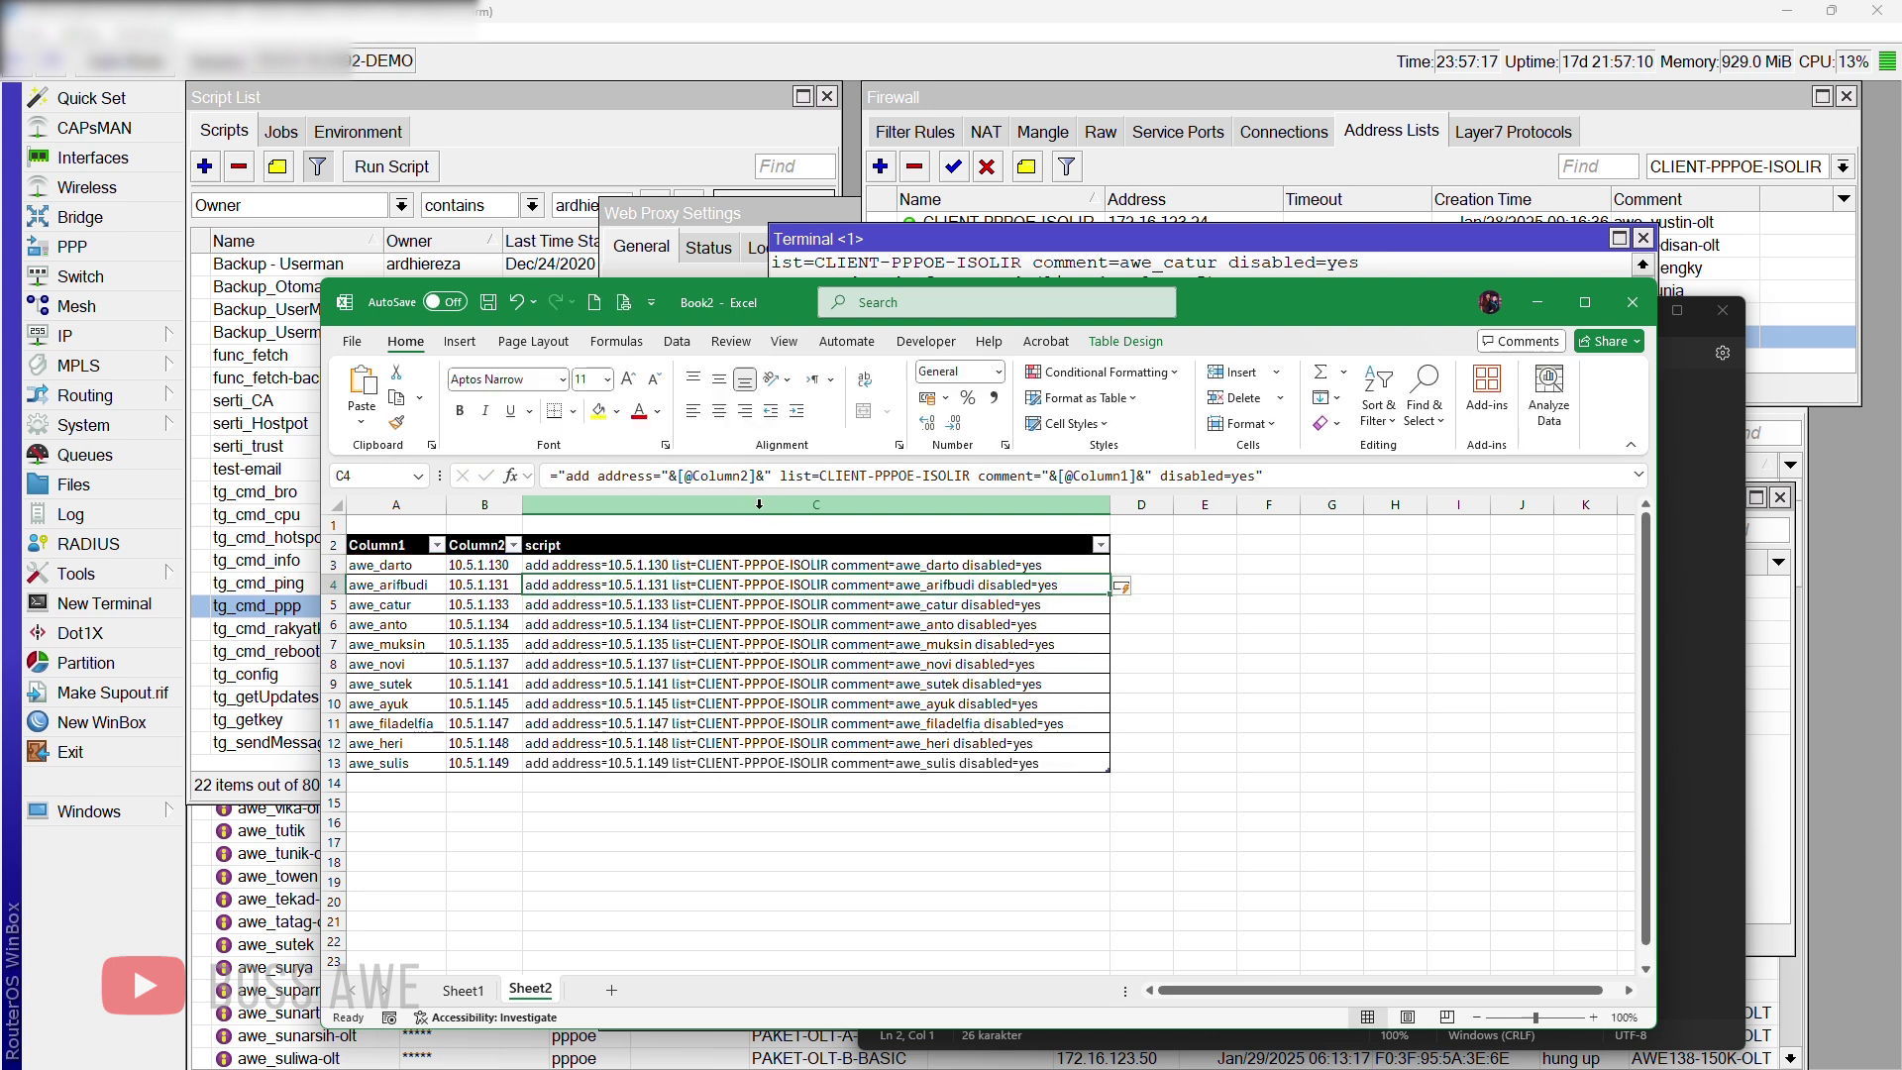
drag(725, 565, 730, 762)
key(ctrl+c)
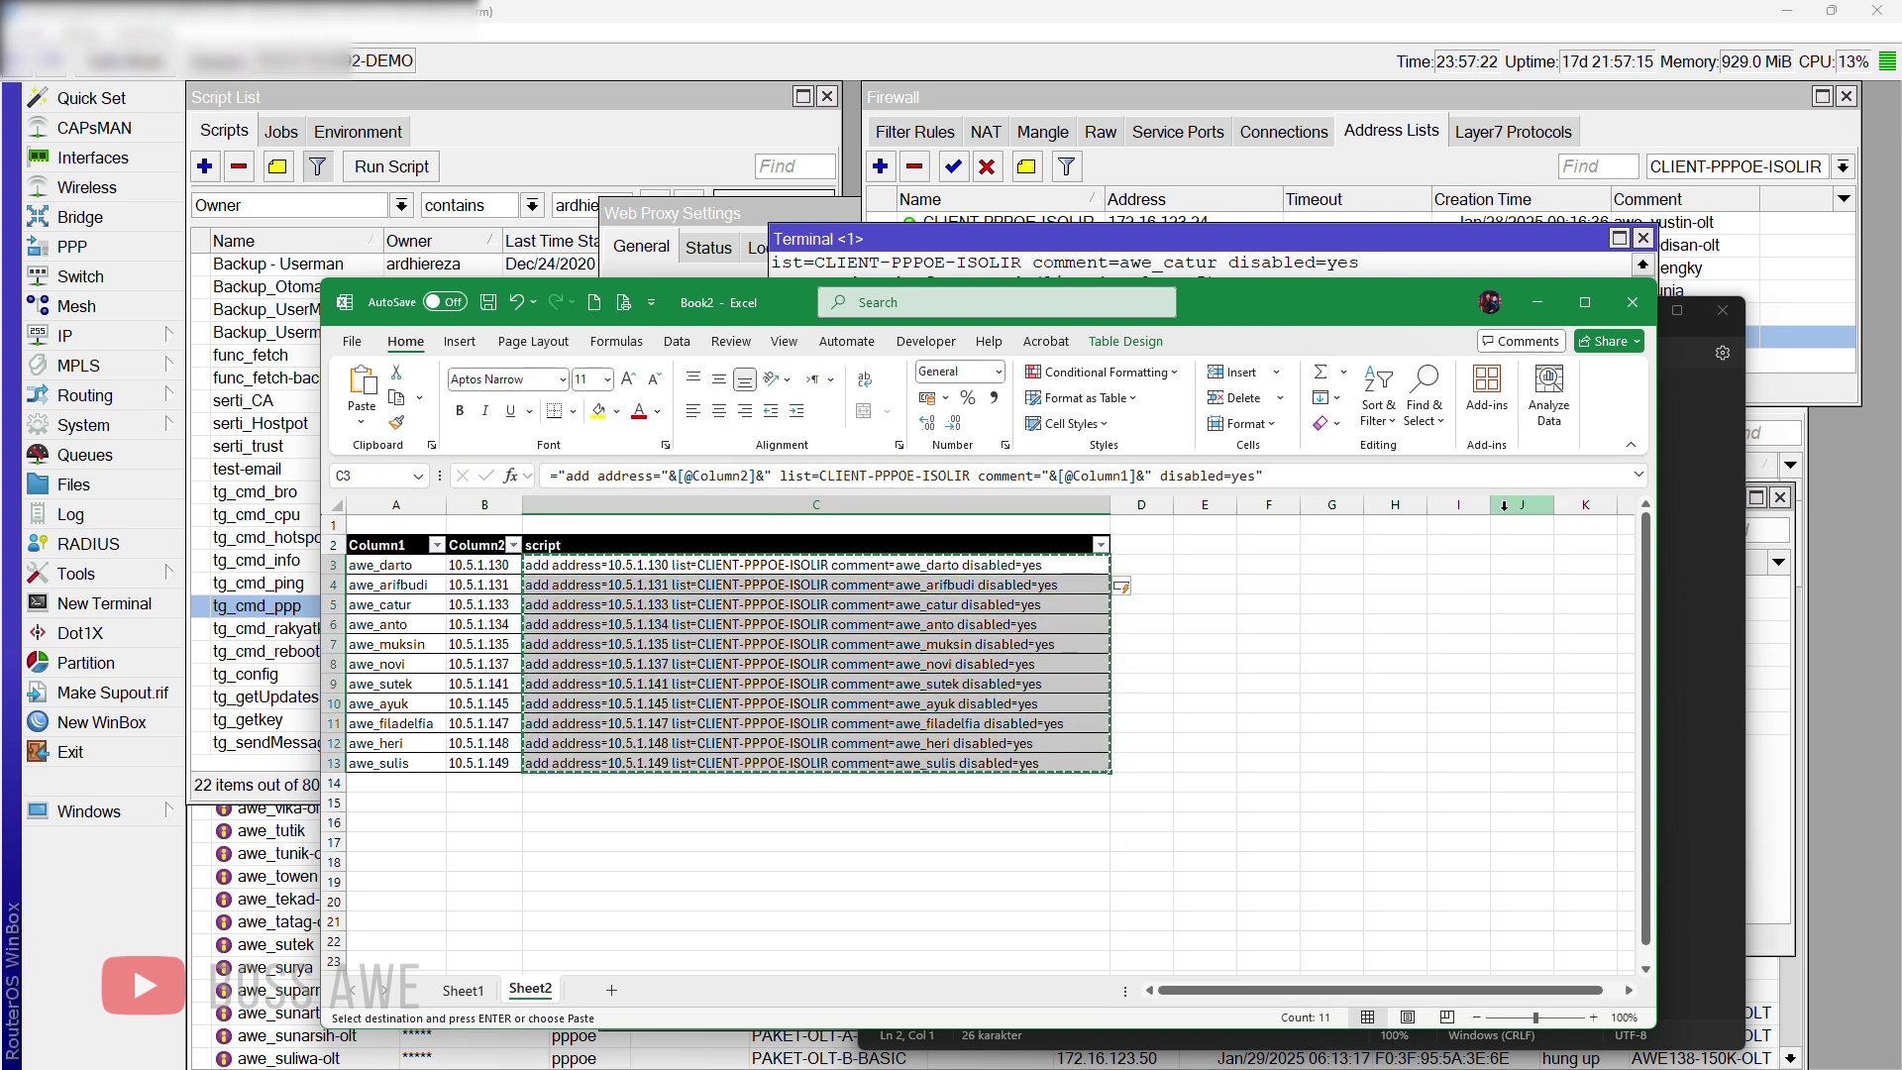
Step: Paste the corrected 'add address=' commands under the Notepad header and copy those eleven lines
click(1680, 596)
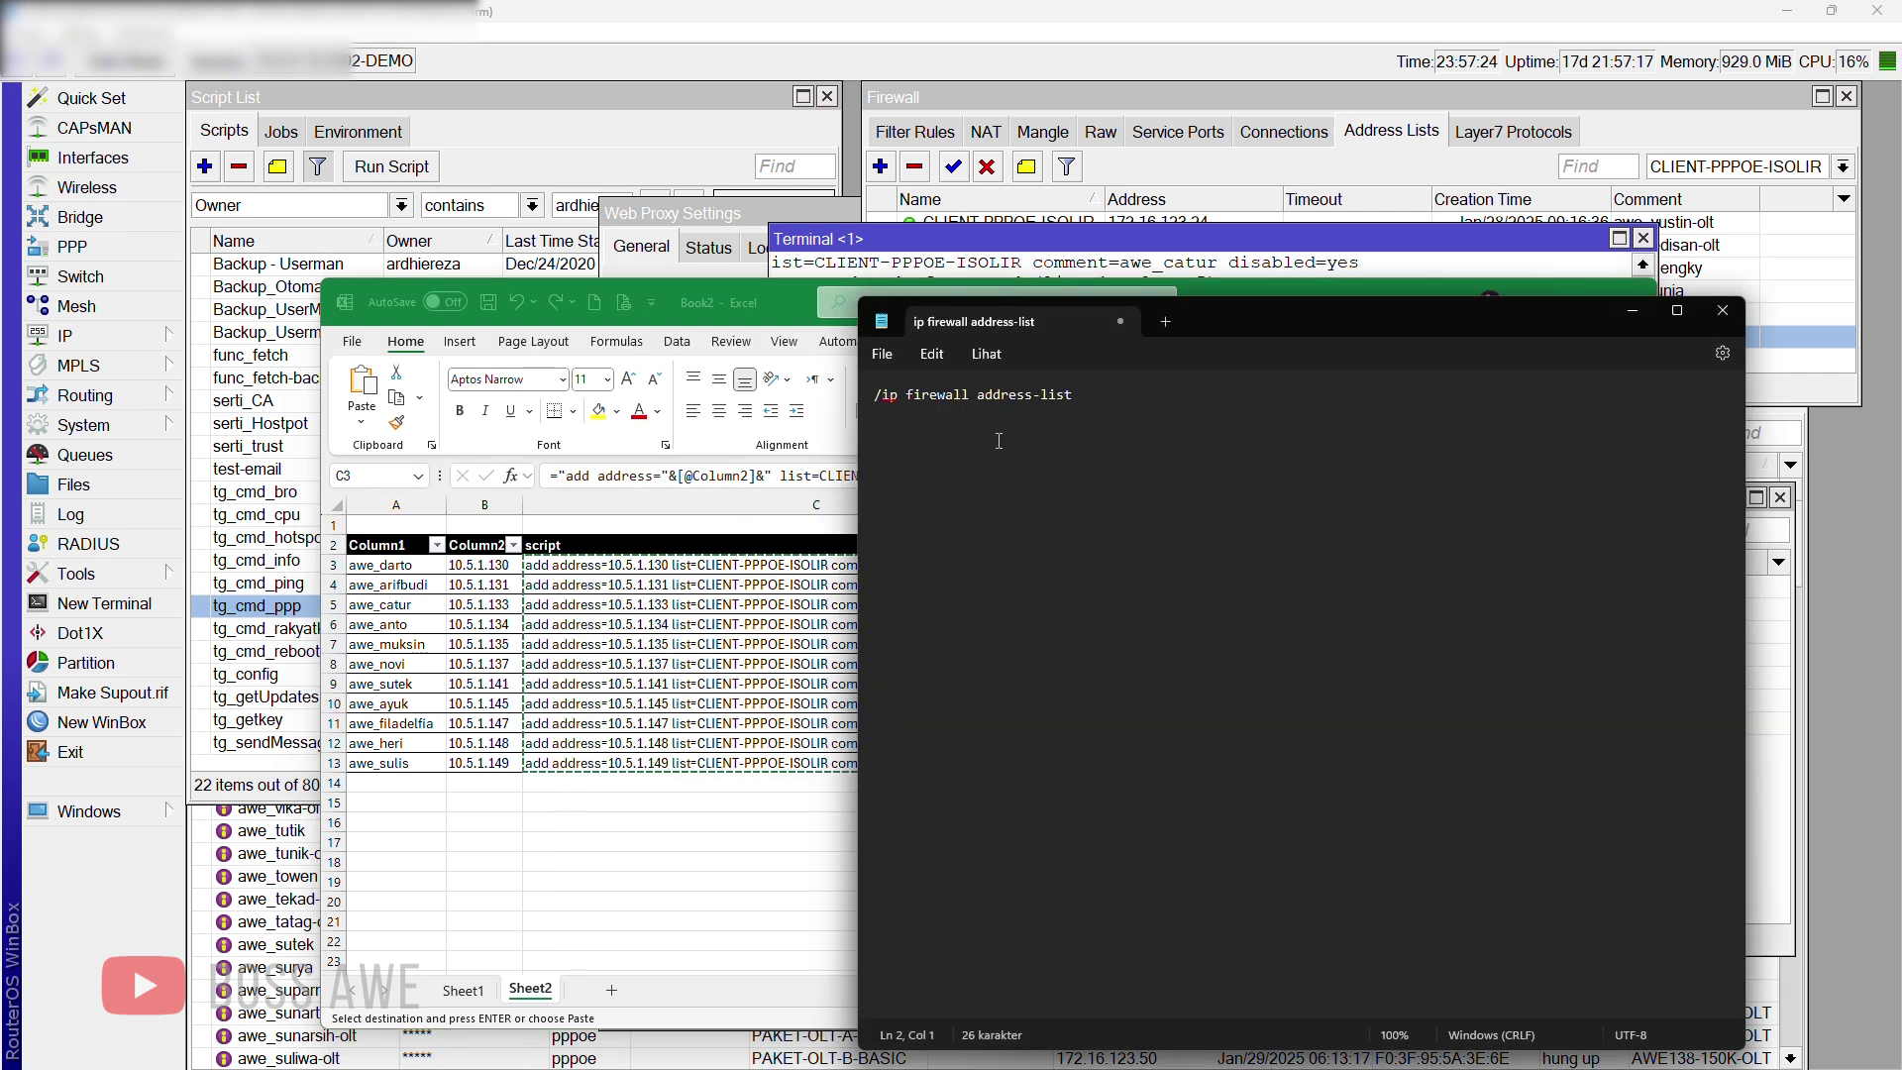
right_click(990, 426)
click(1054, 572)
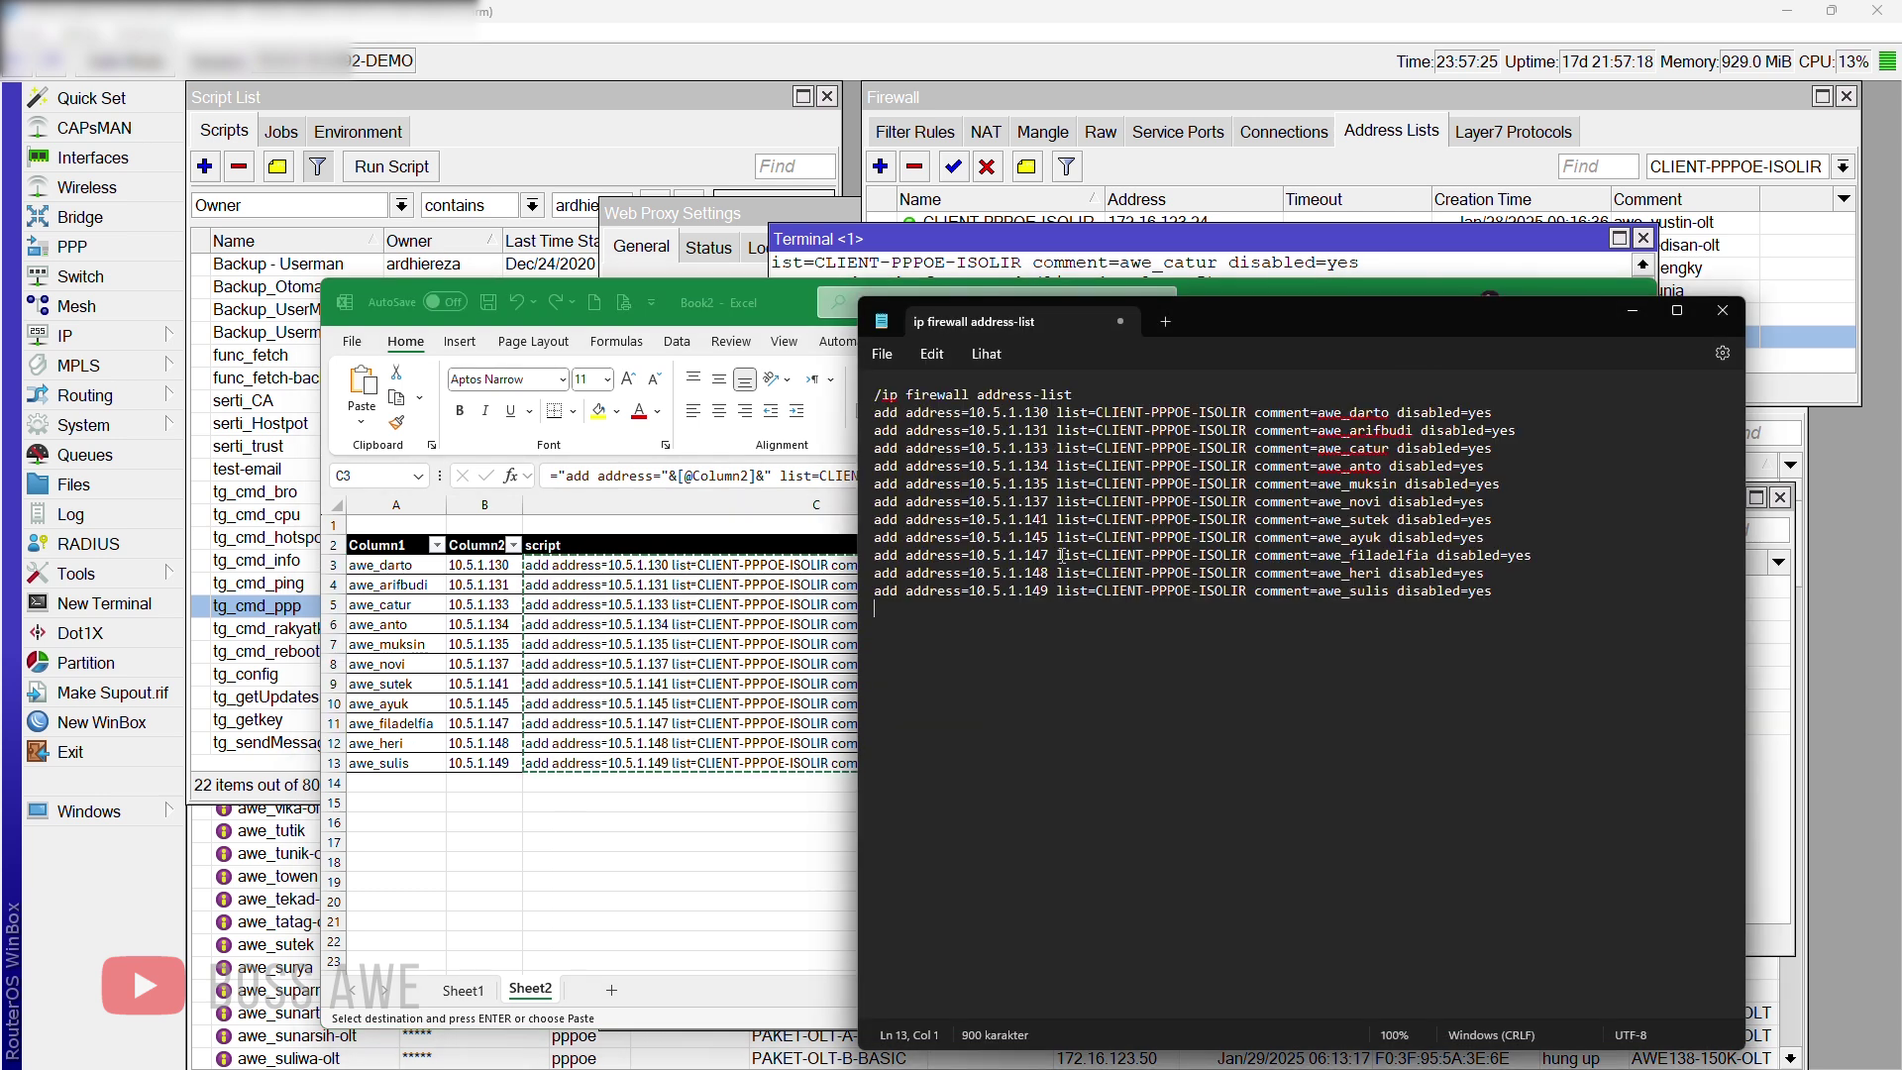
drag(1510, 595, 867, 414)
key(ctrl+c)
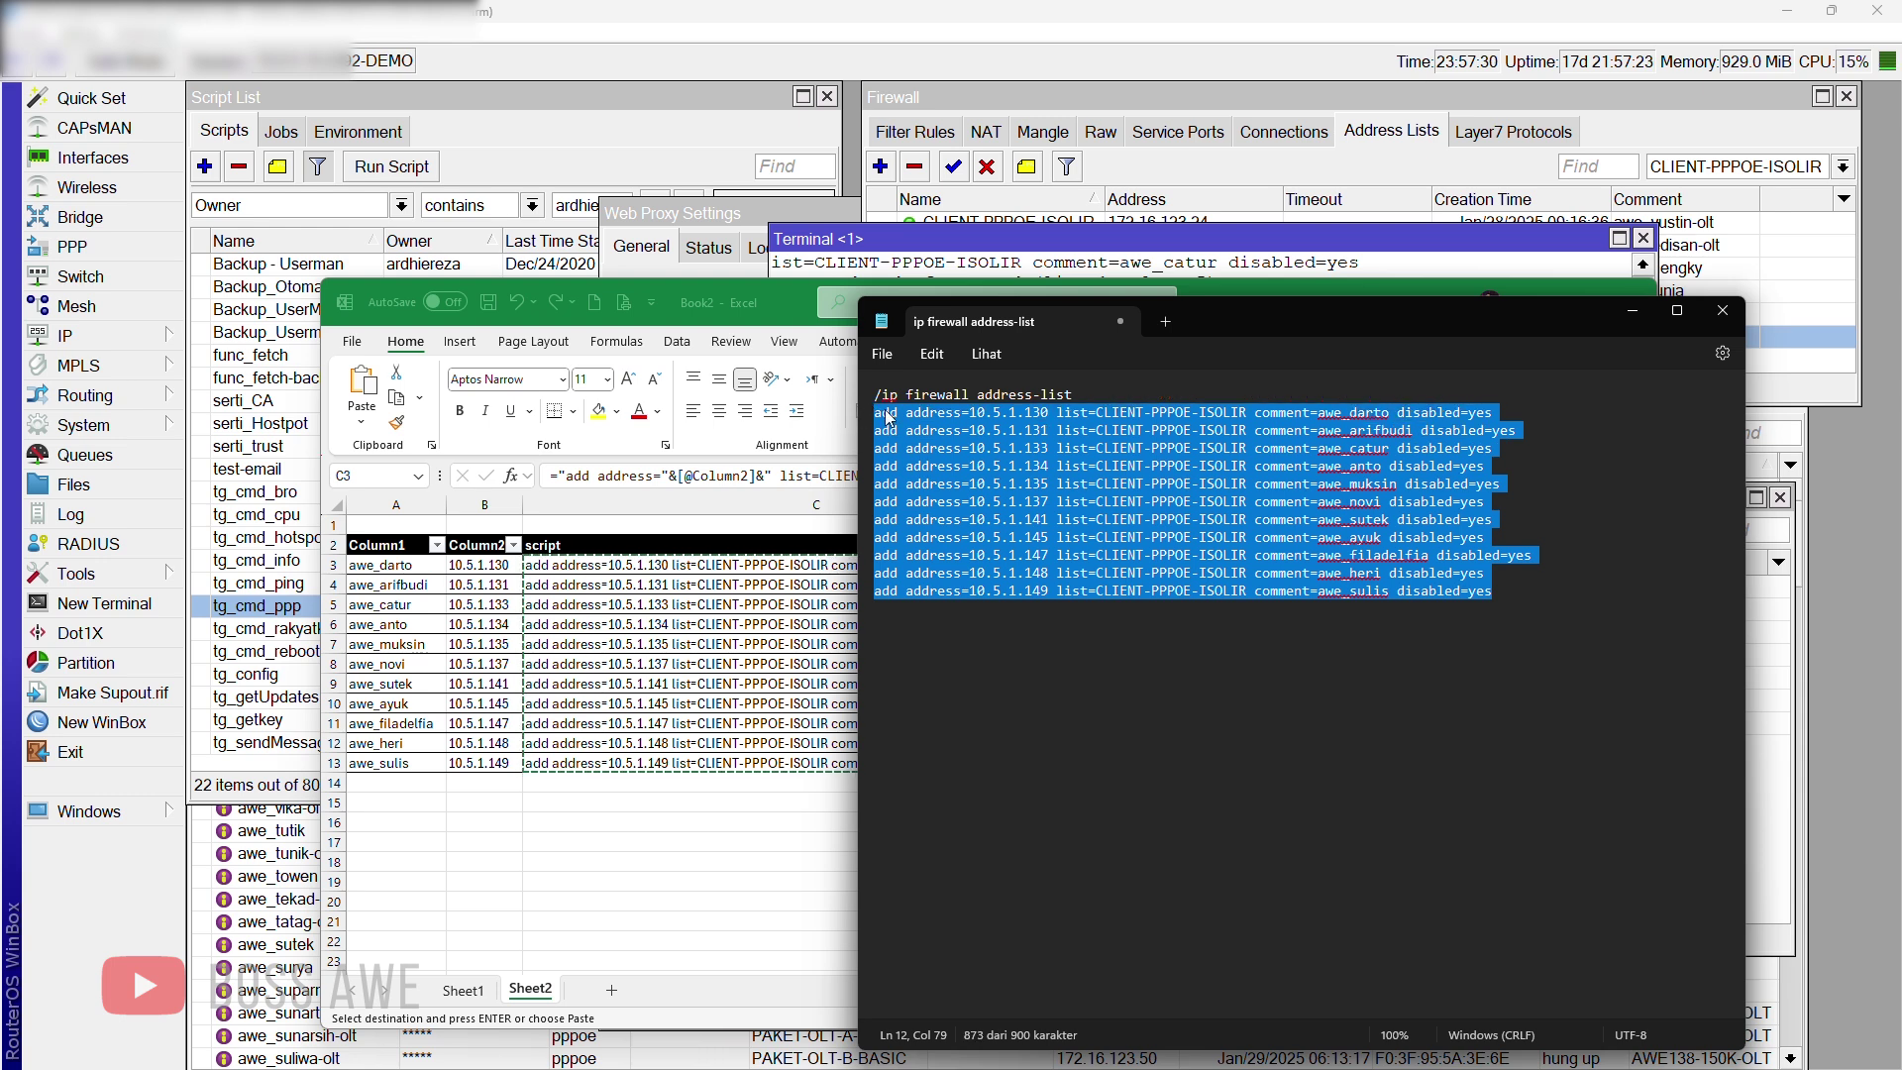
Step: Paste the commands into the WinBox terminal and check new disabled entries such as 10.5.1.135
click(1194, 267)
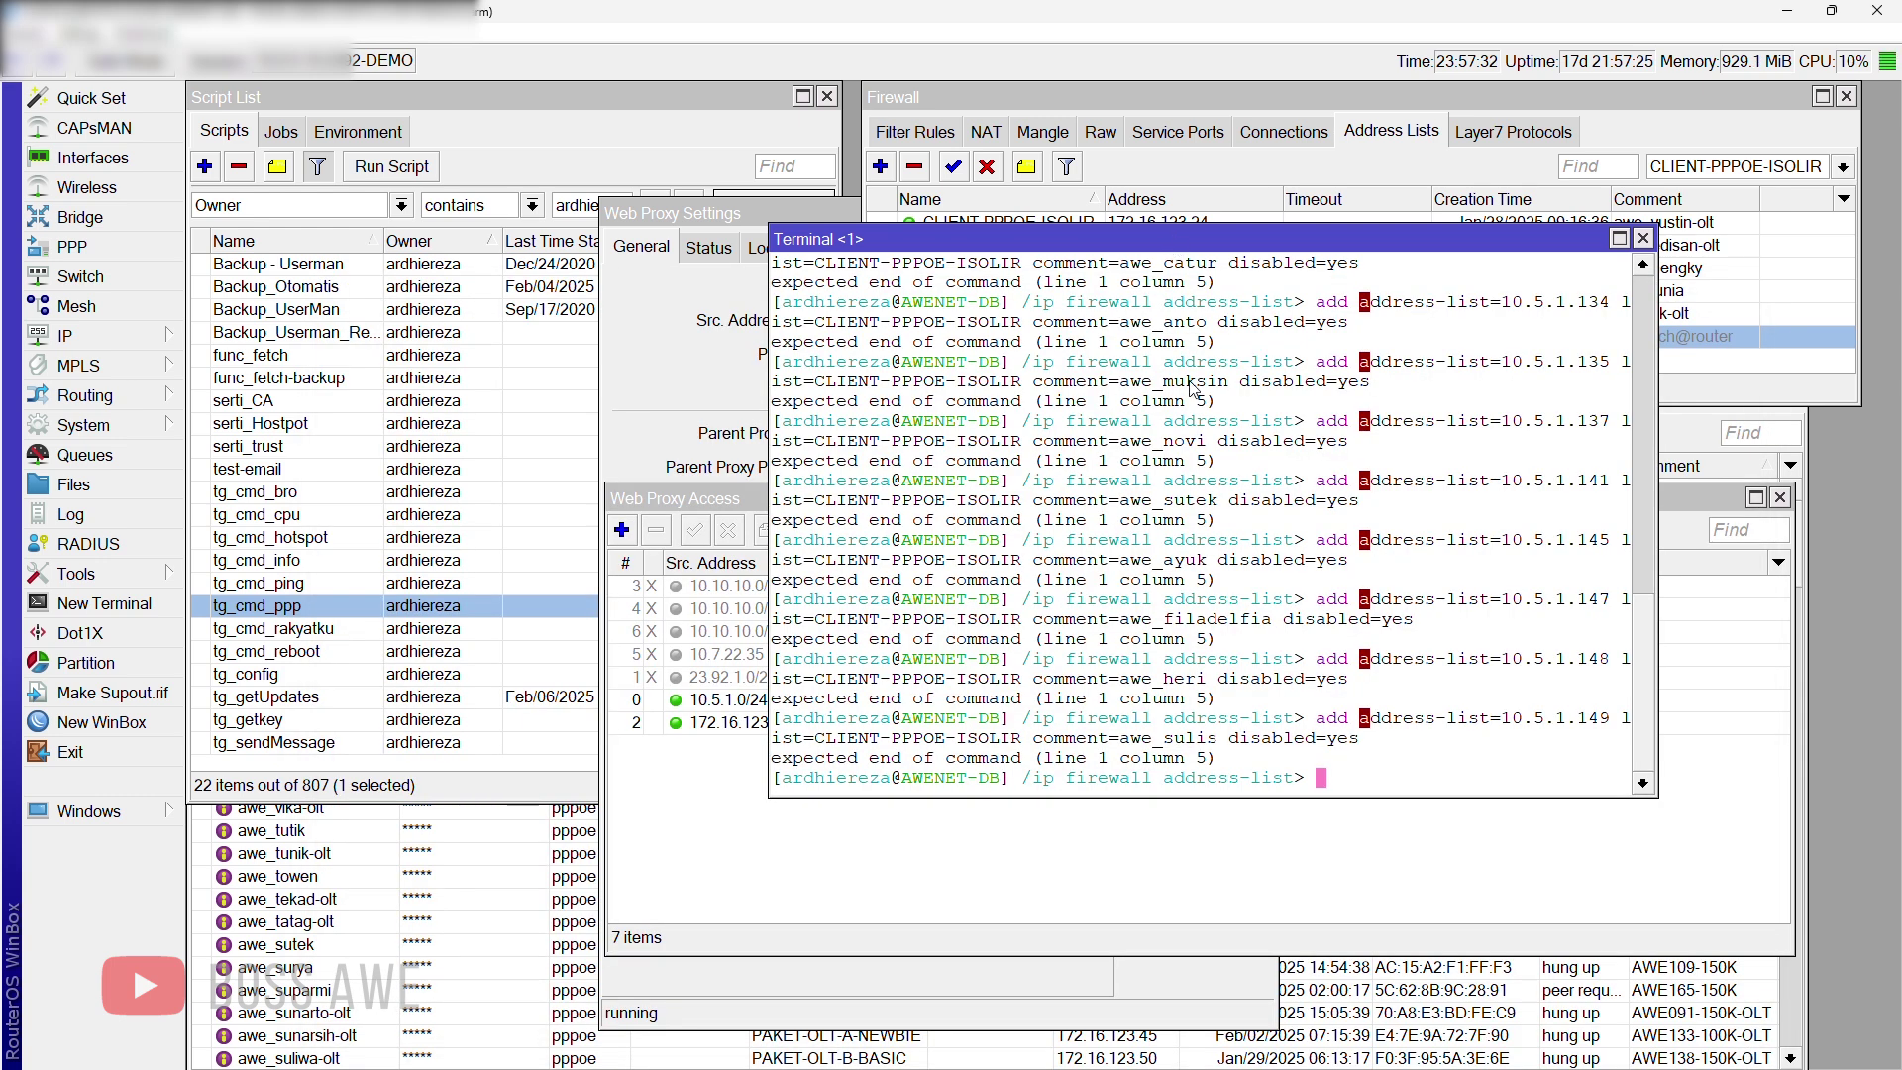
right_click(1327, 784)
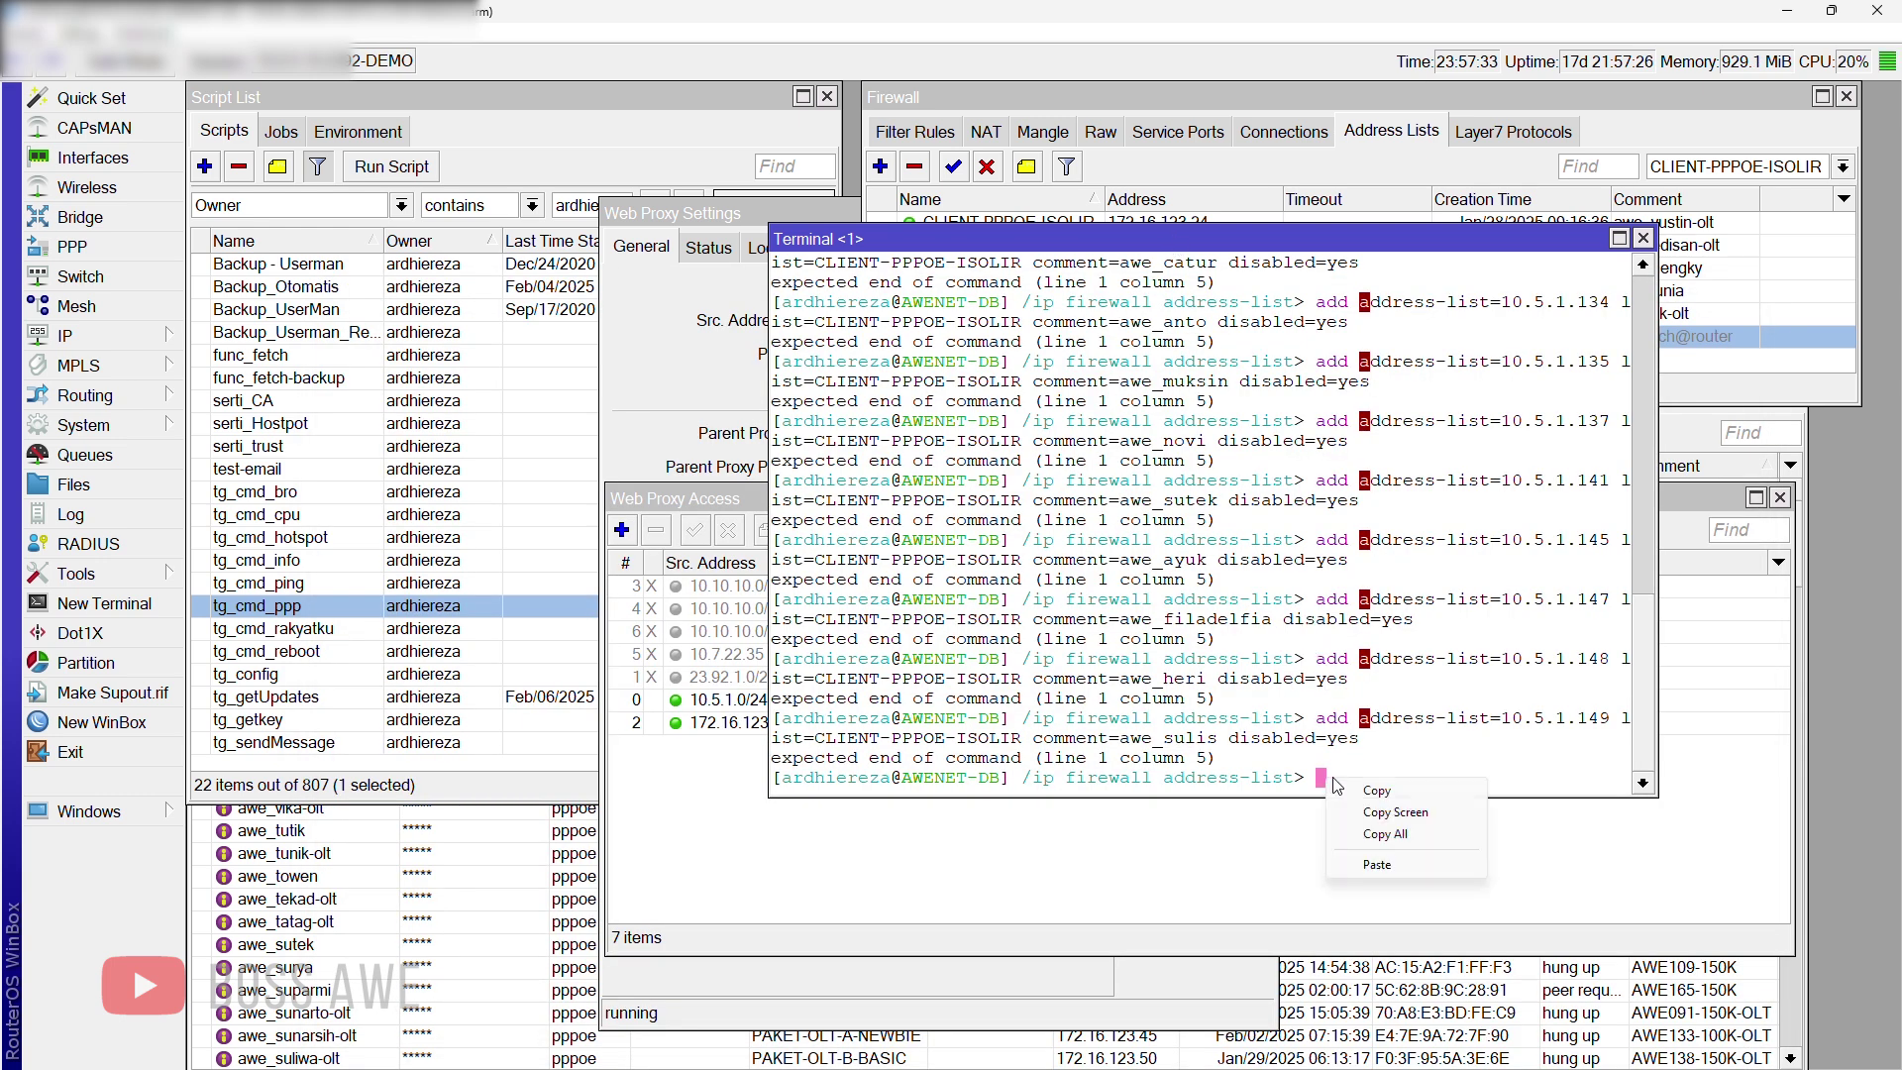
click(1379, 866)
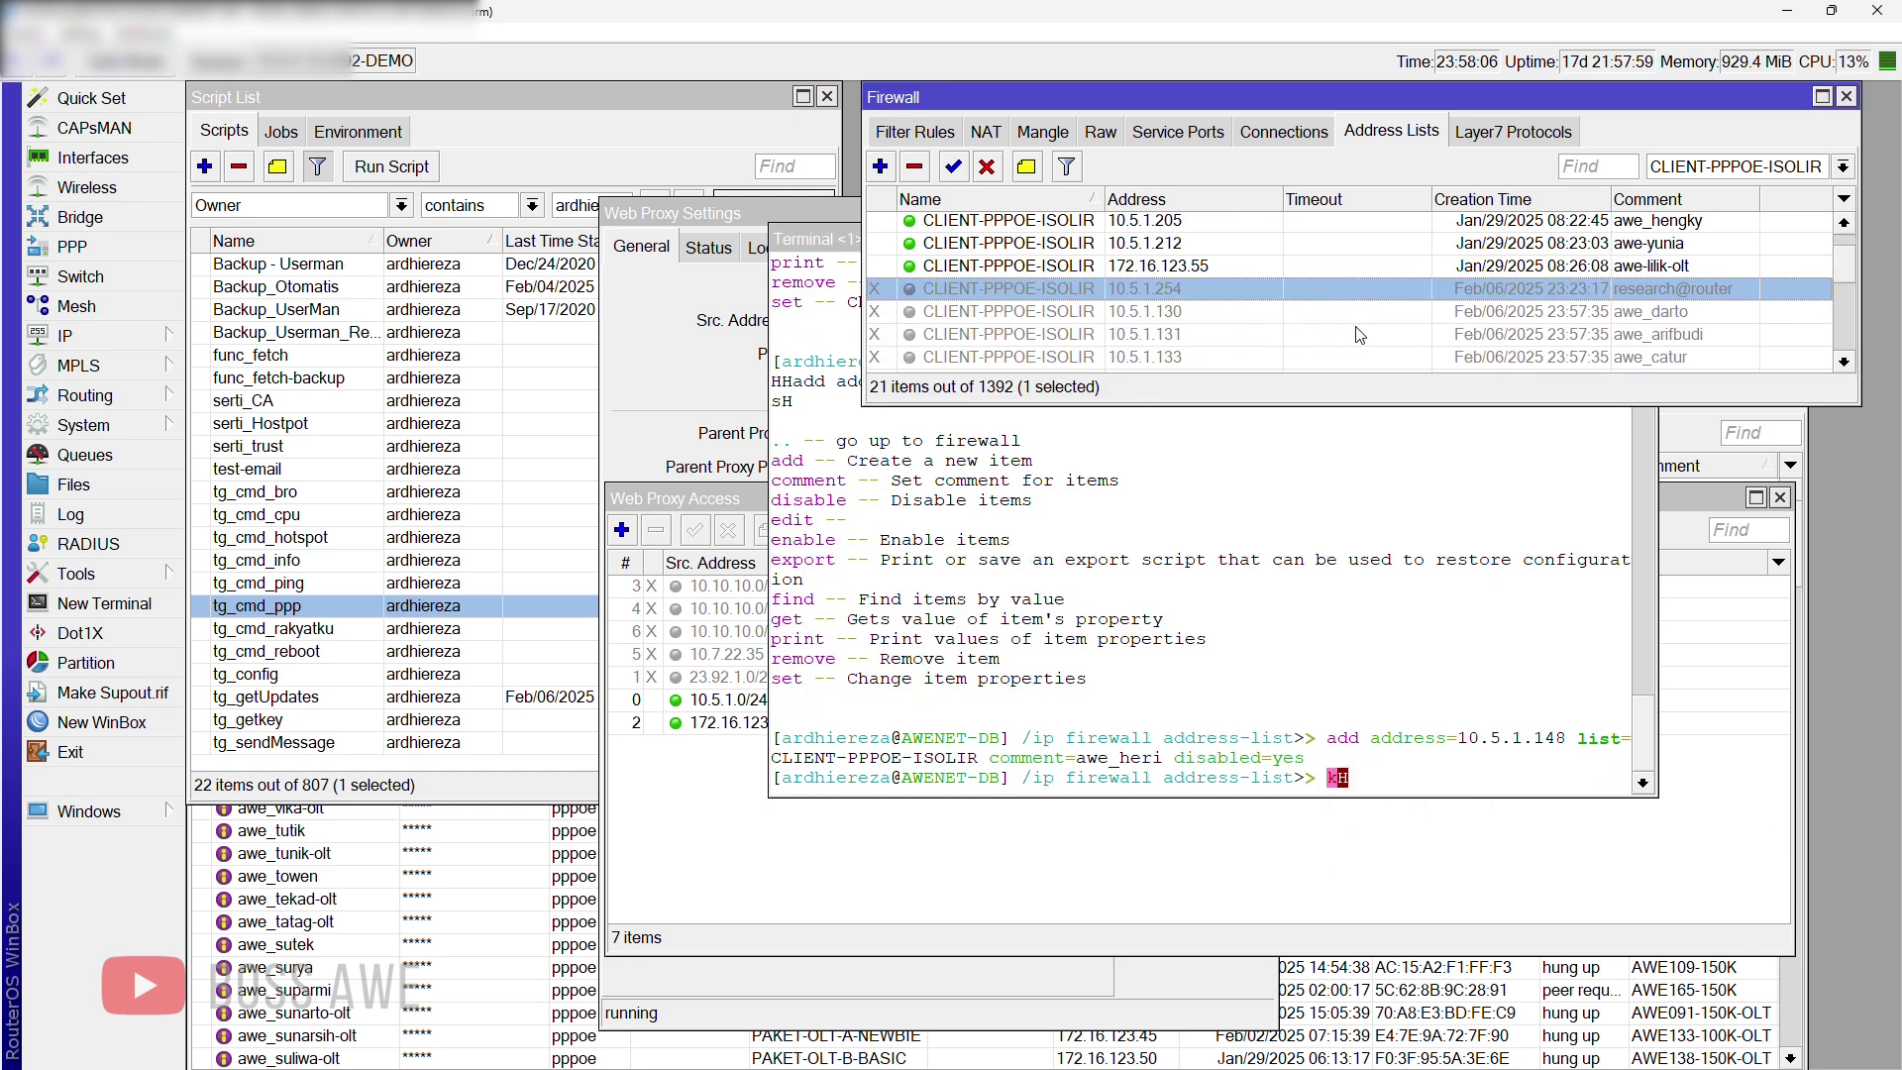
scroll(1355, 332, down, 2)
click(1326, 308)
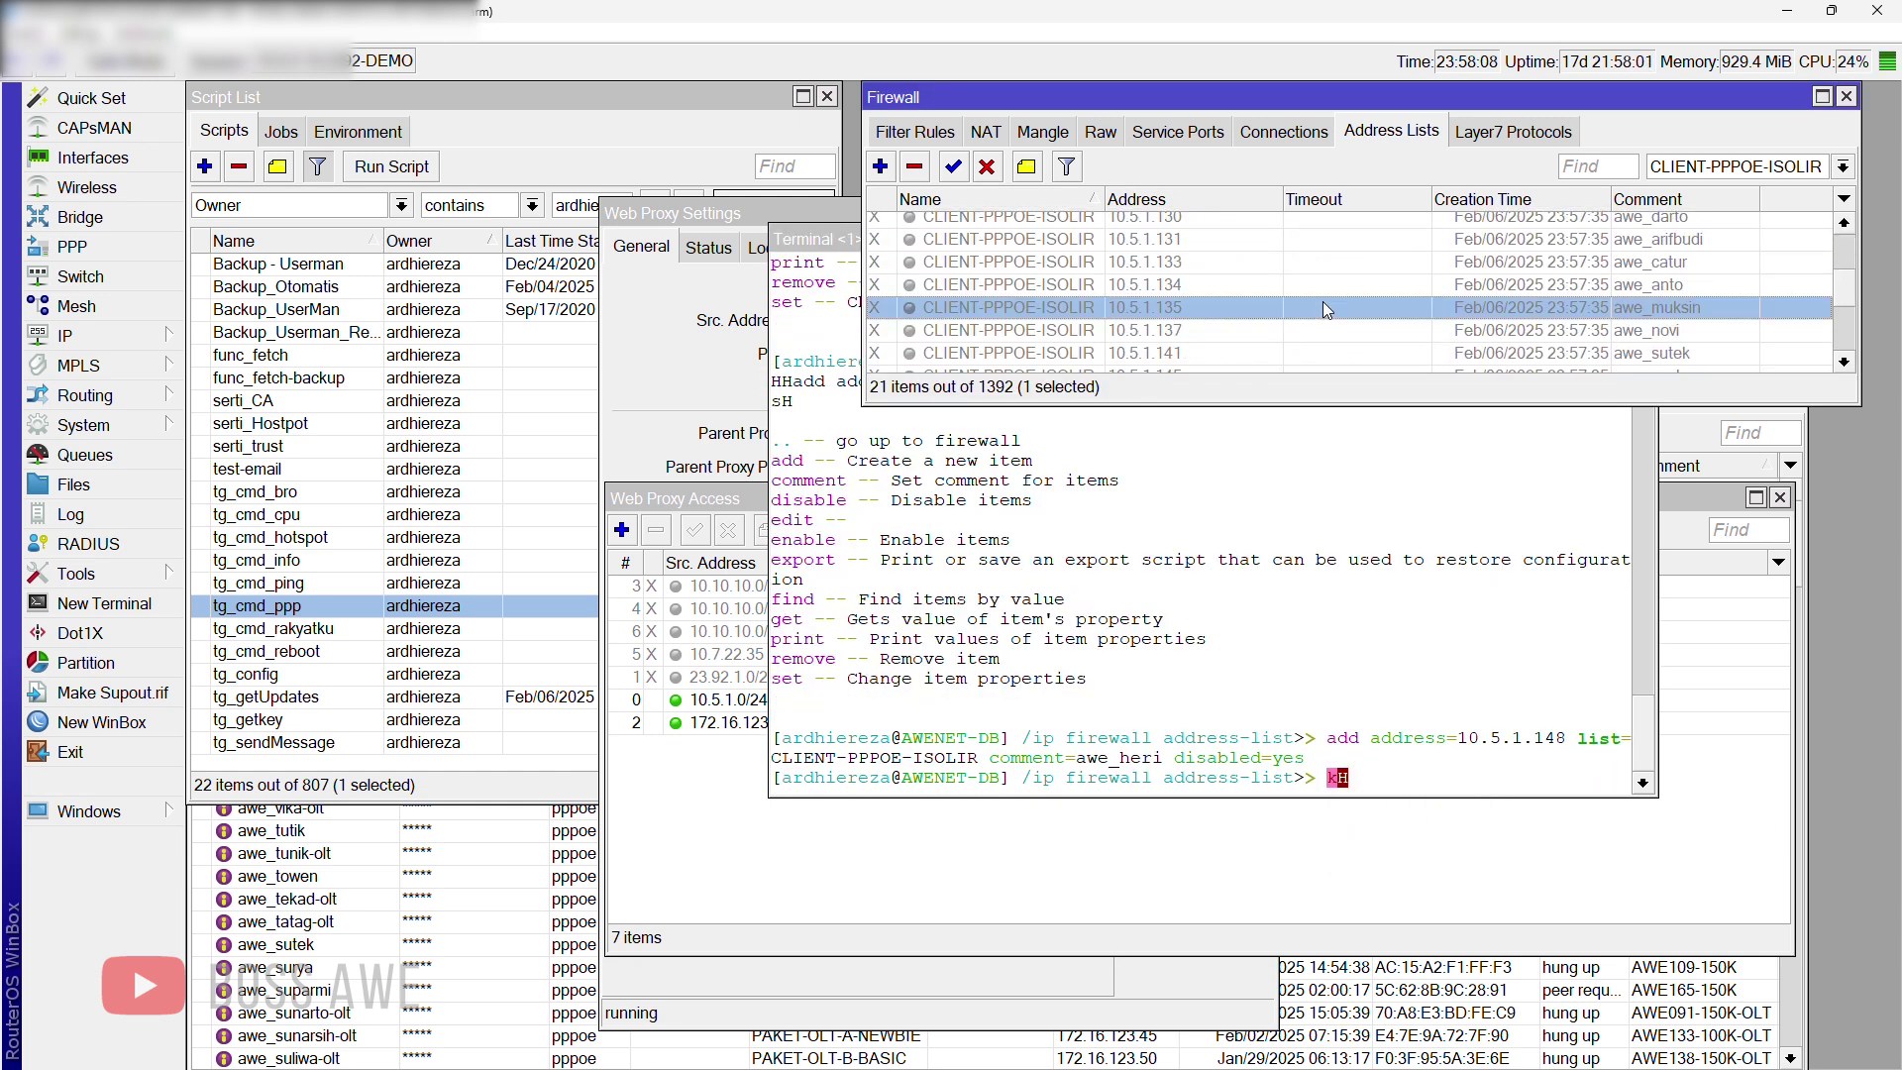
scroll(1456, 352, up, 2)
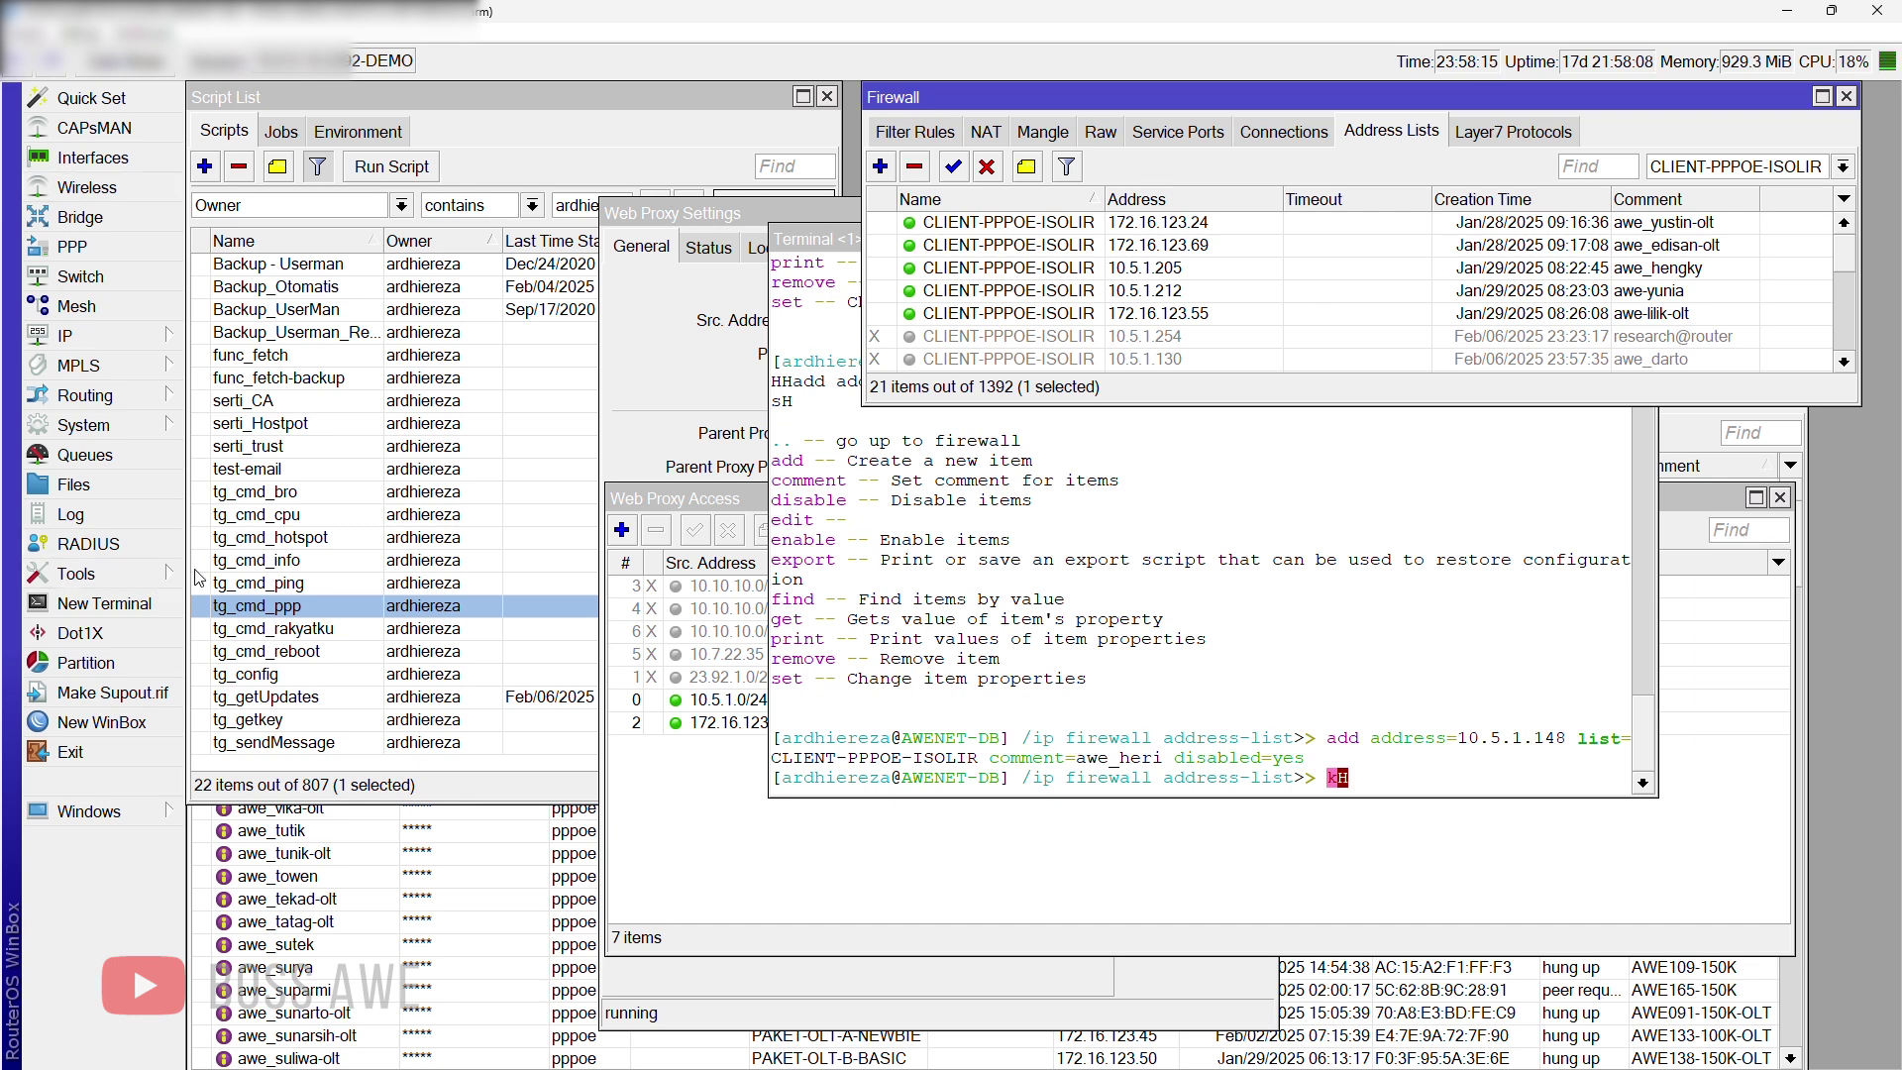
click(267, 606)
double_click(268, 606)
scroll(799, 799, down, 5)
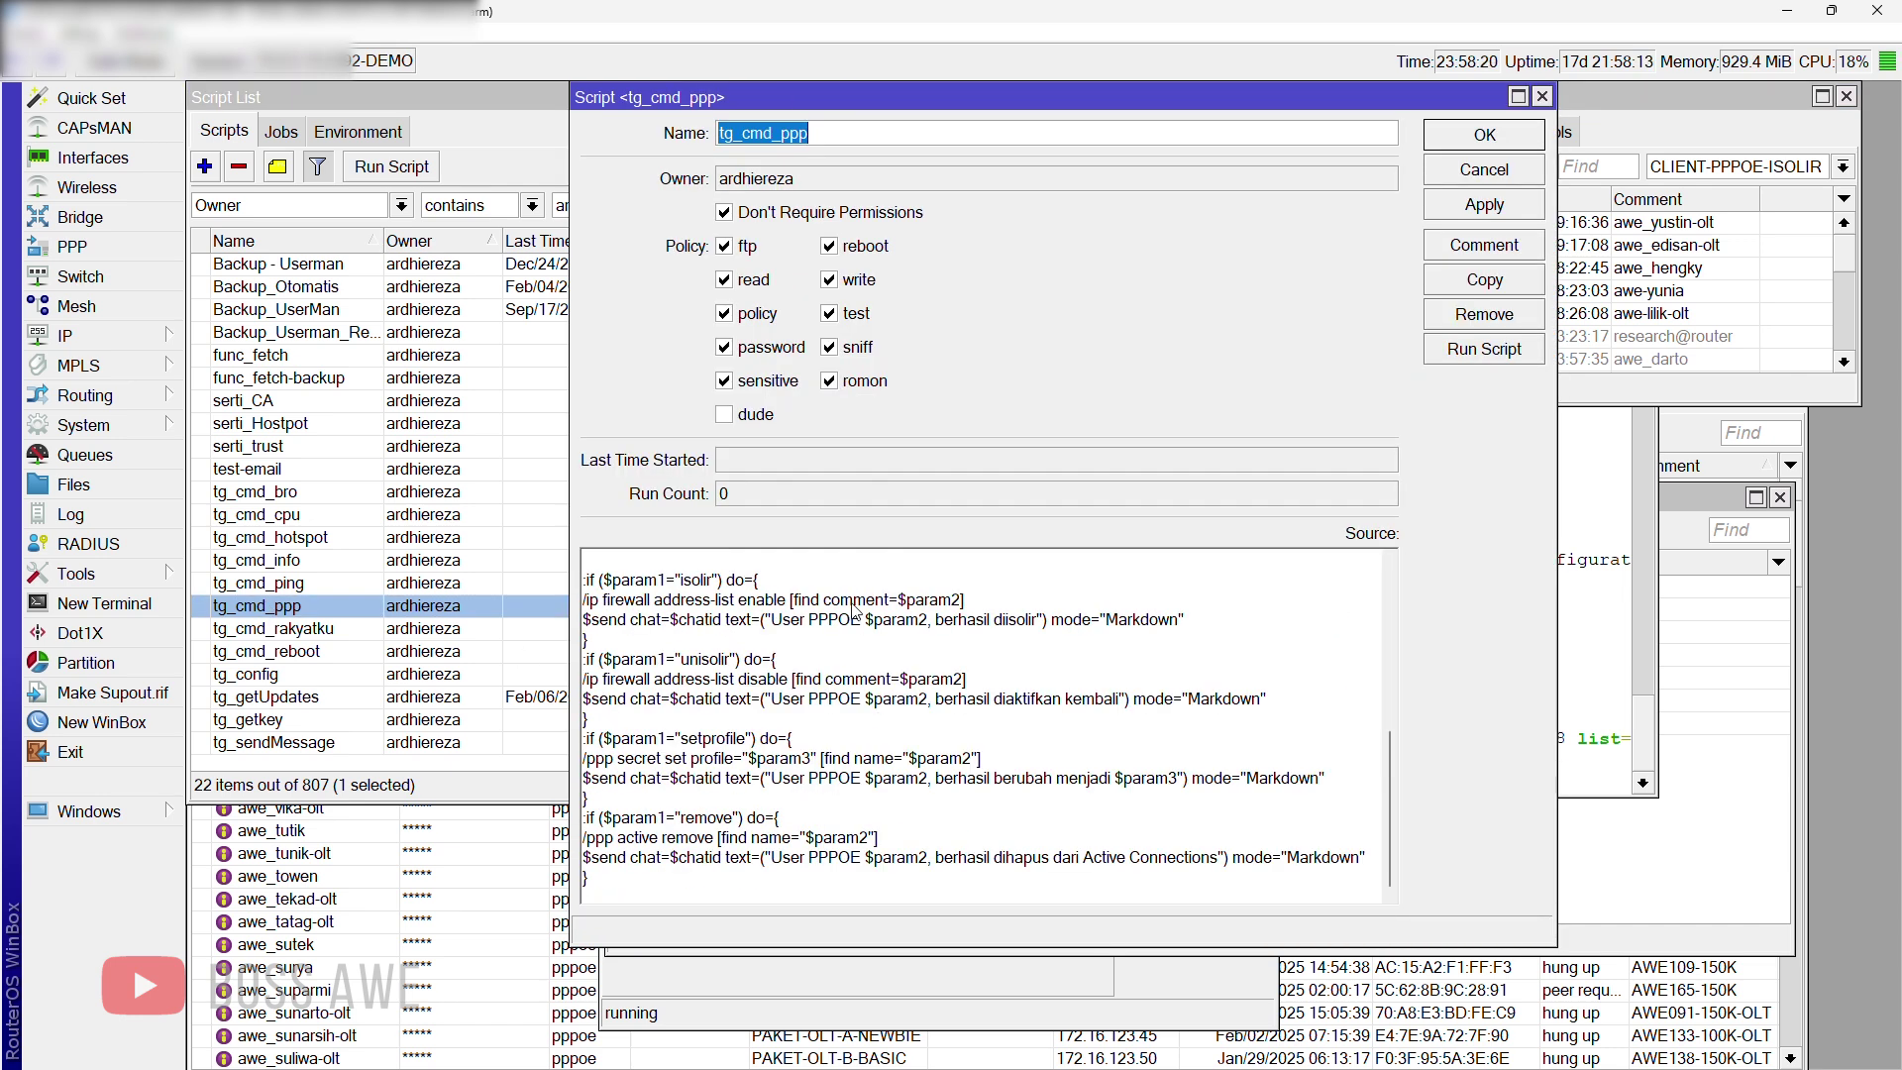
click(1634, 349)
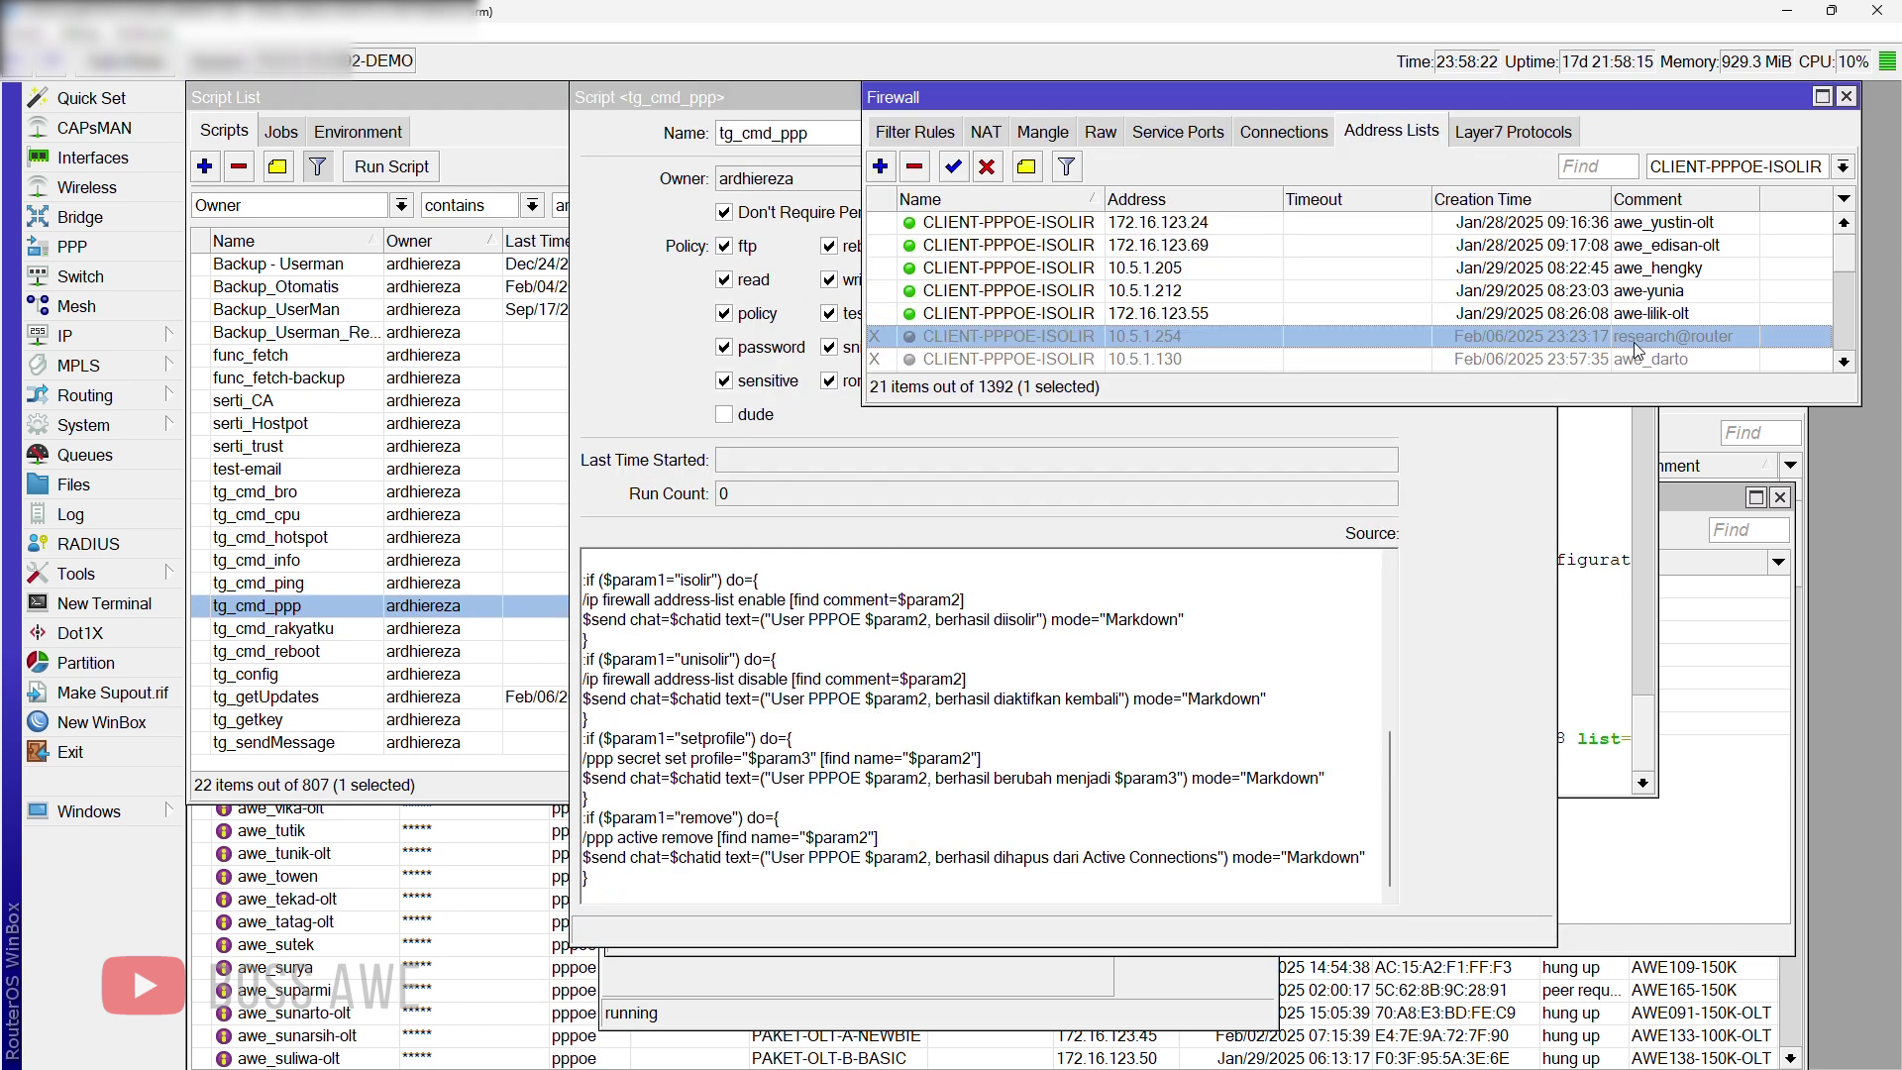
scroll(1629, 347, down, 2)
scroll(1628, 349, down, 3)
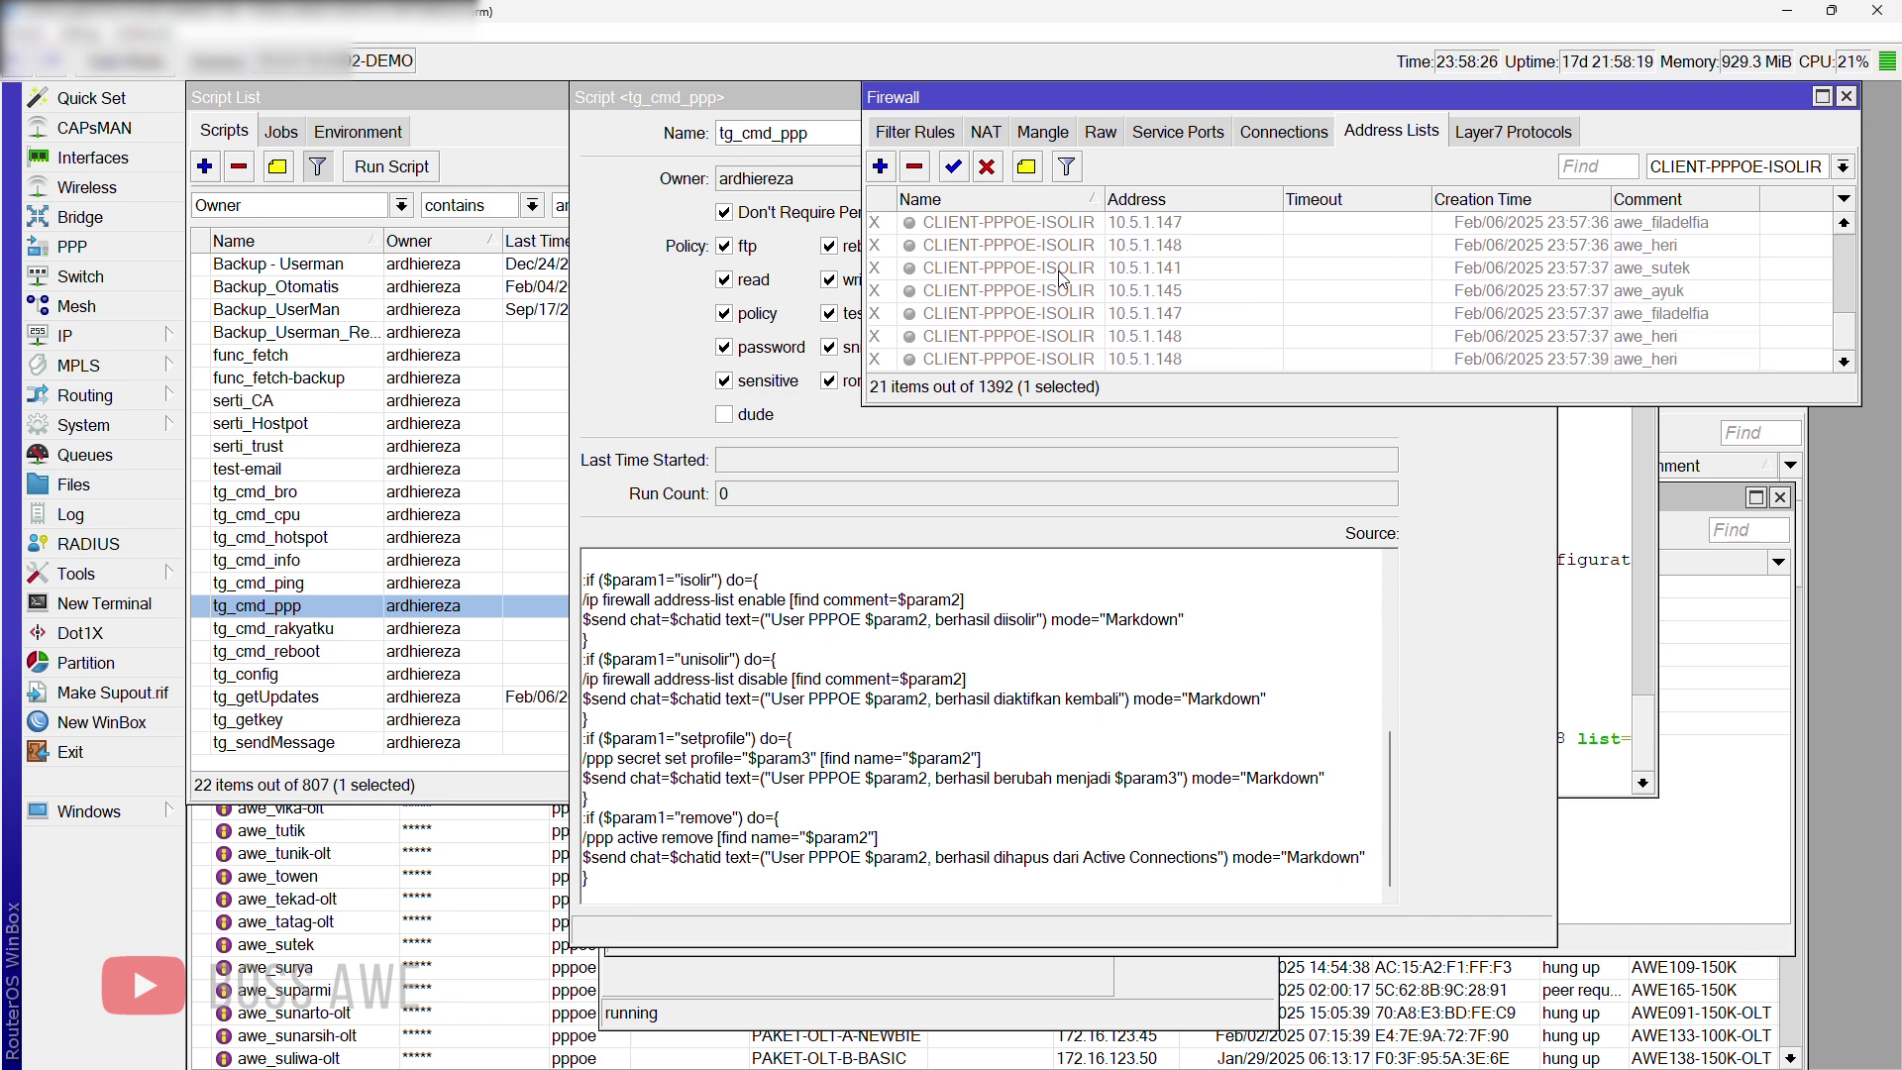
scroll(1147, 315, up, 5)
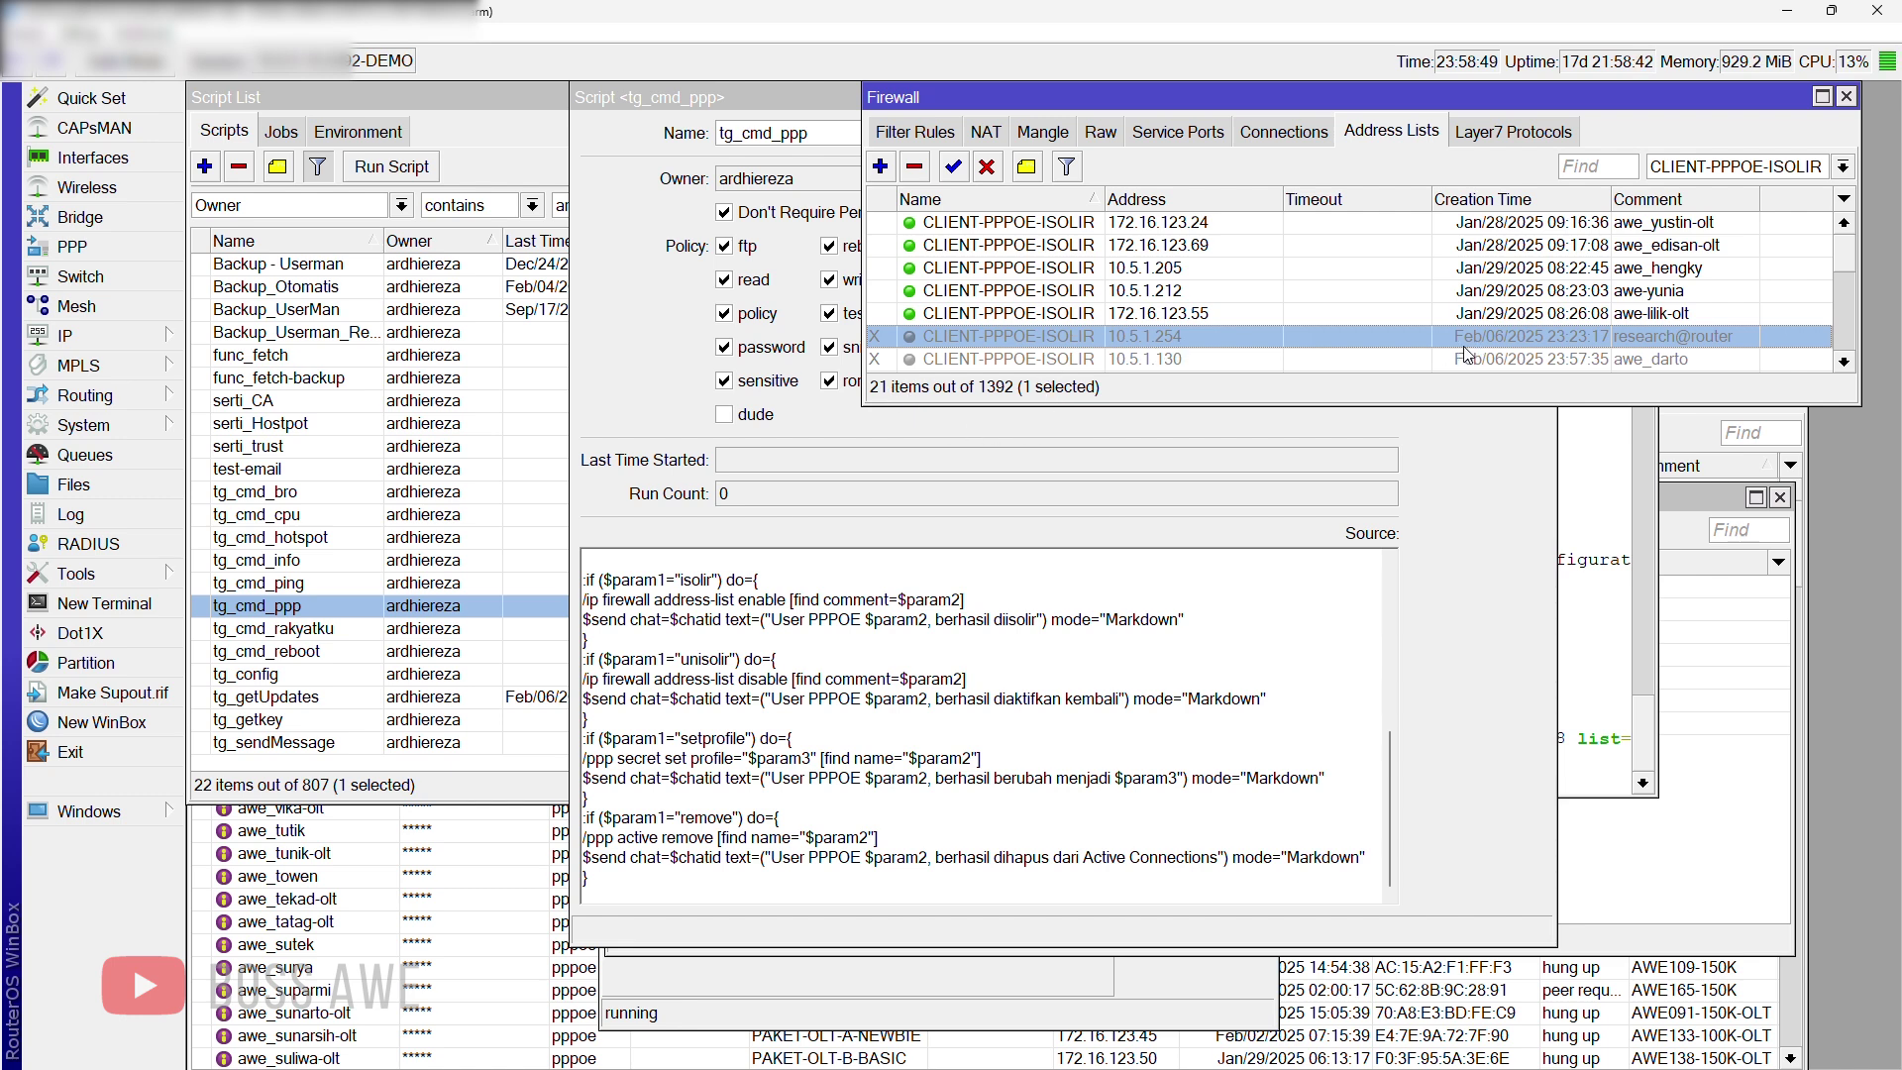
click(817, 733)
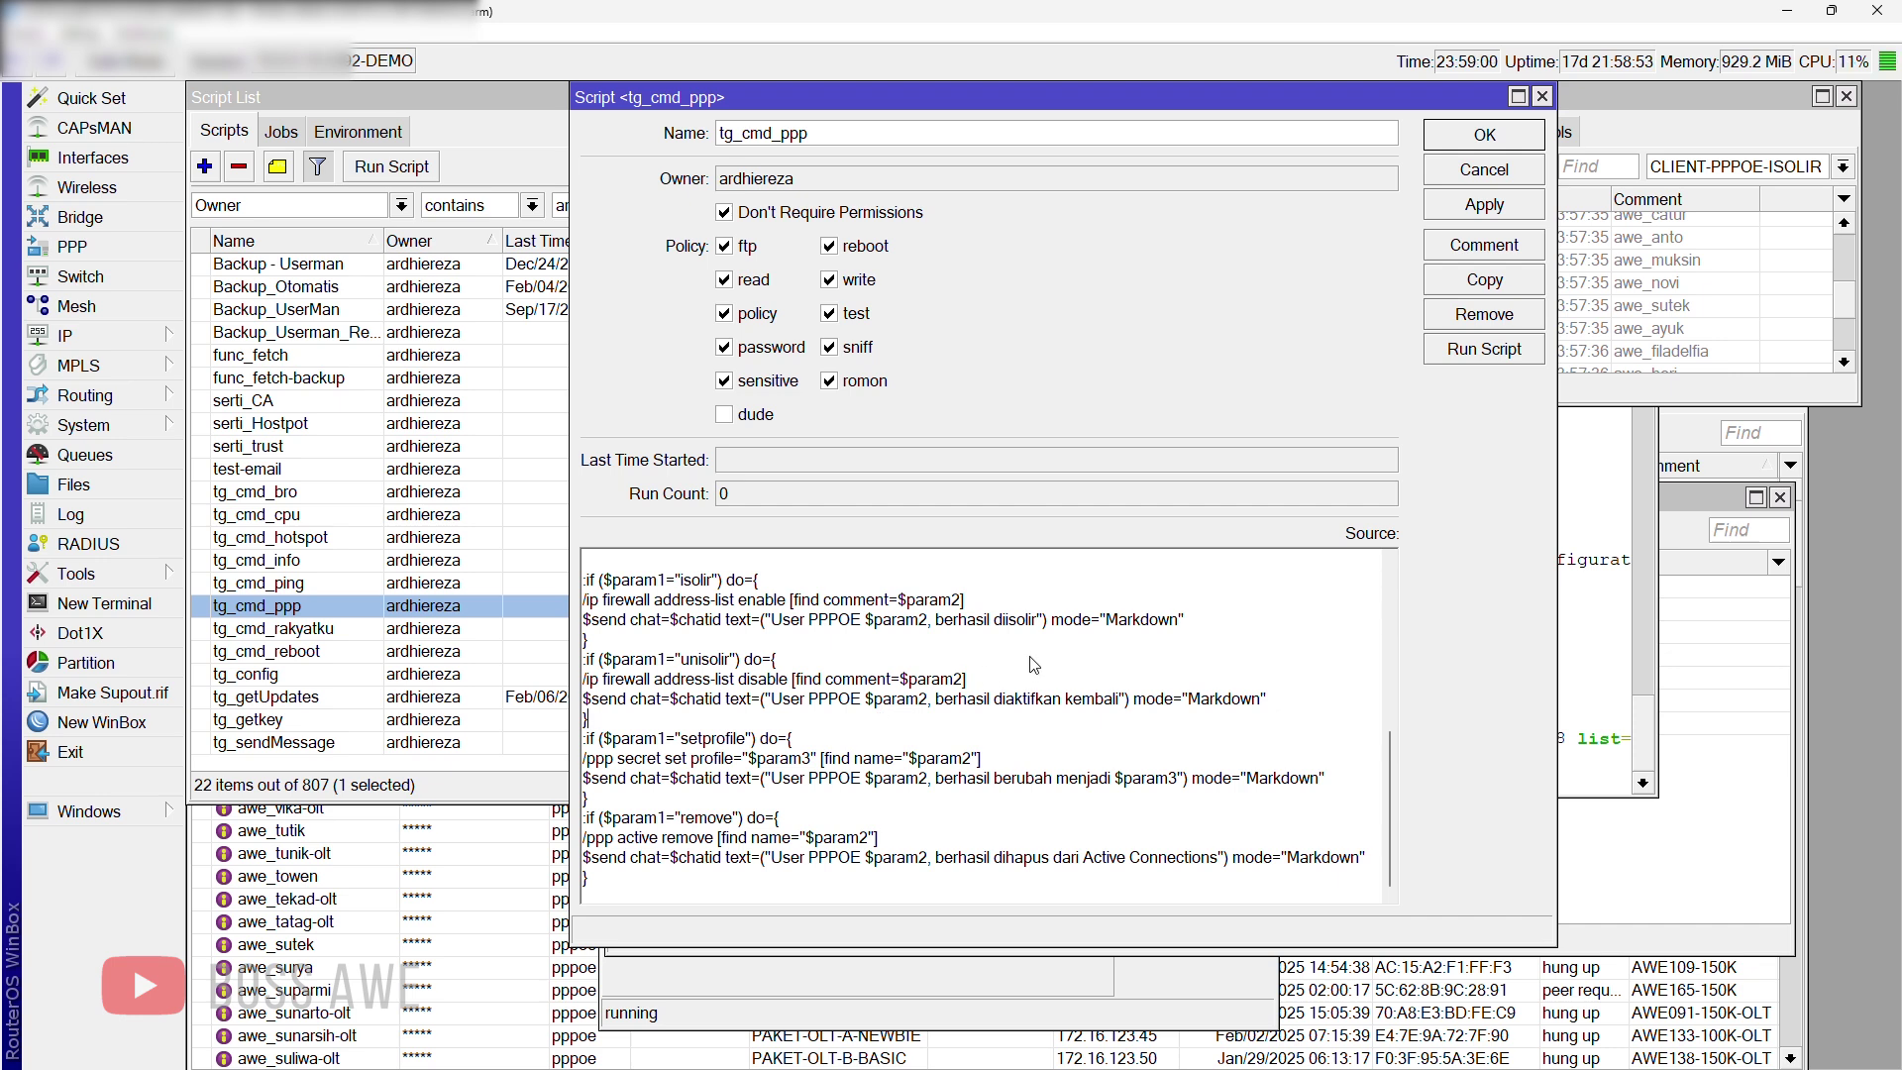
click(1540, 96)
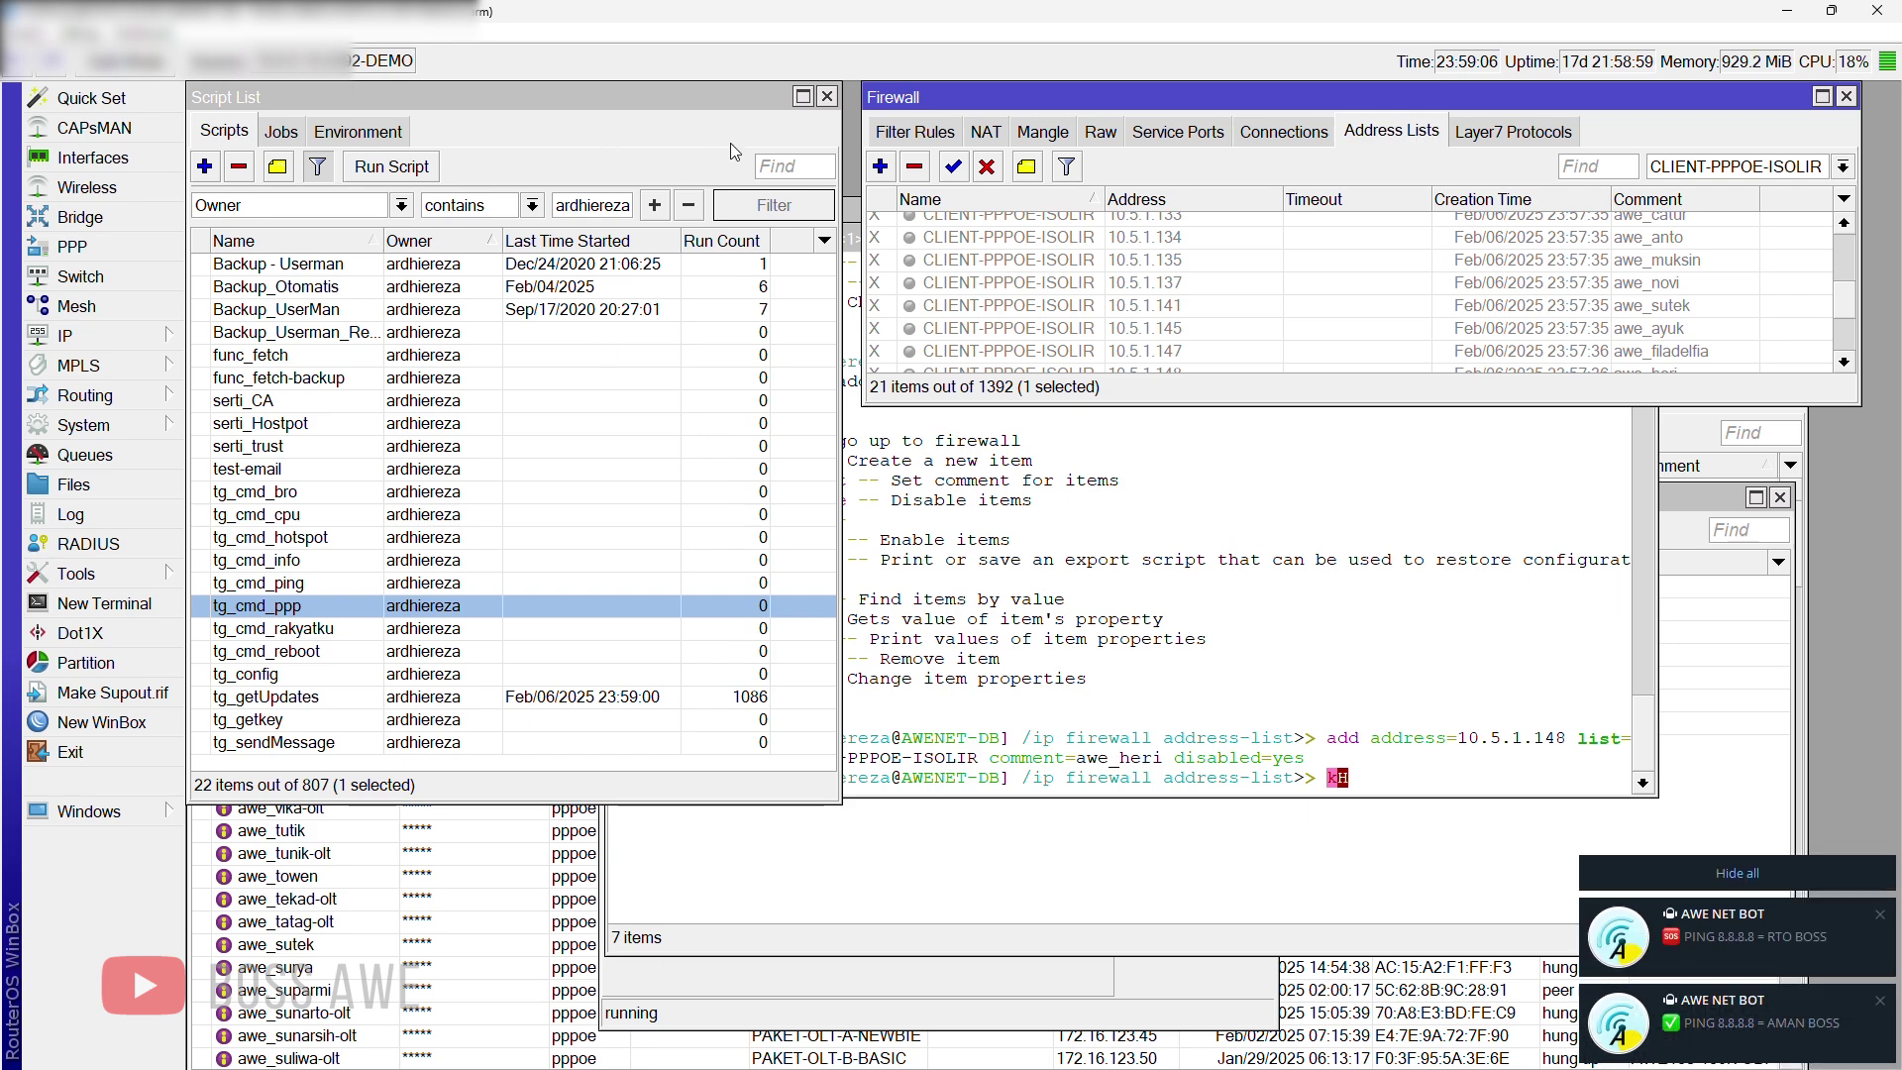
Step: Close the Script List, check the ISOLIR PPP profile, then show PPP Secrets beside the Firewall address list
click(828, 97)
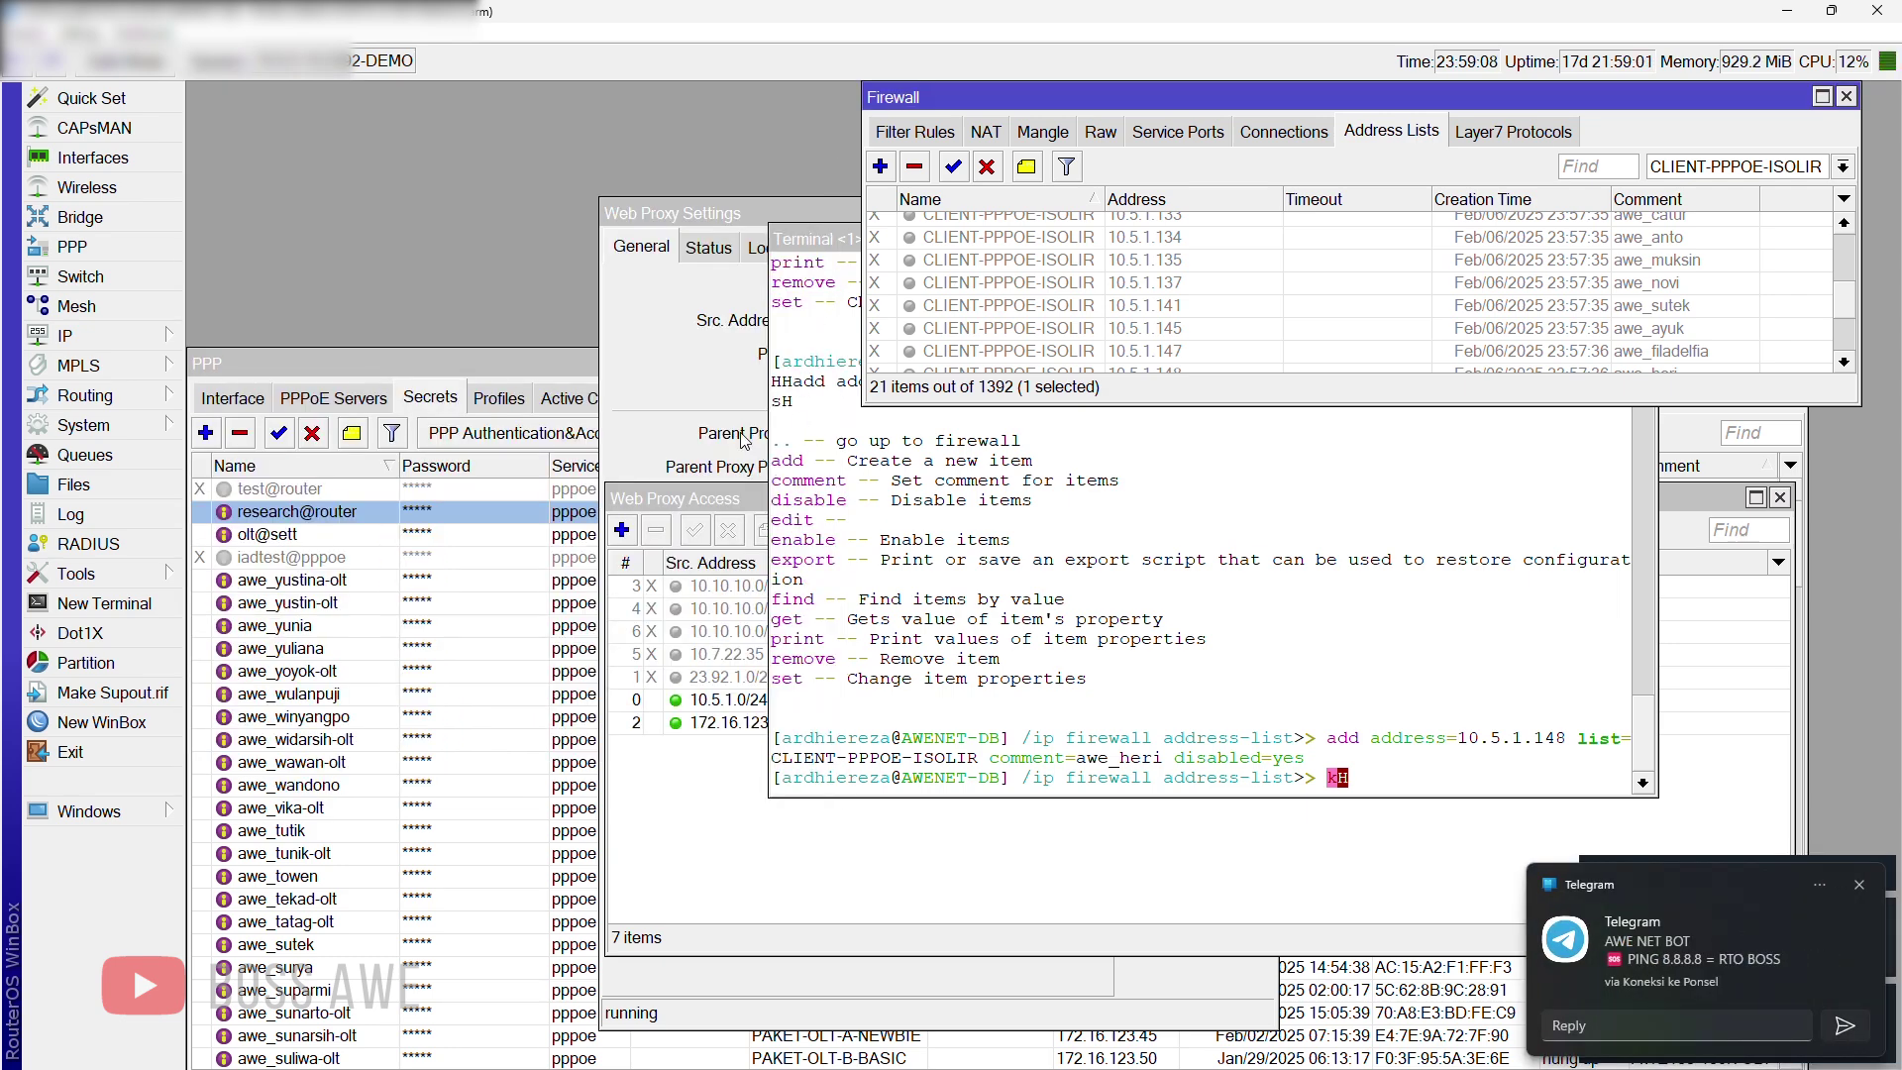
click(498, 397)
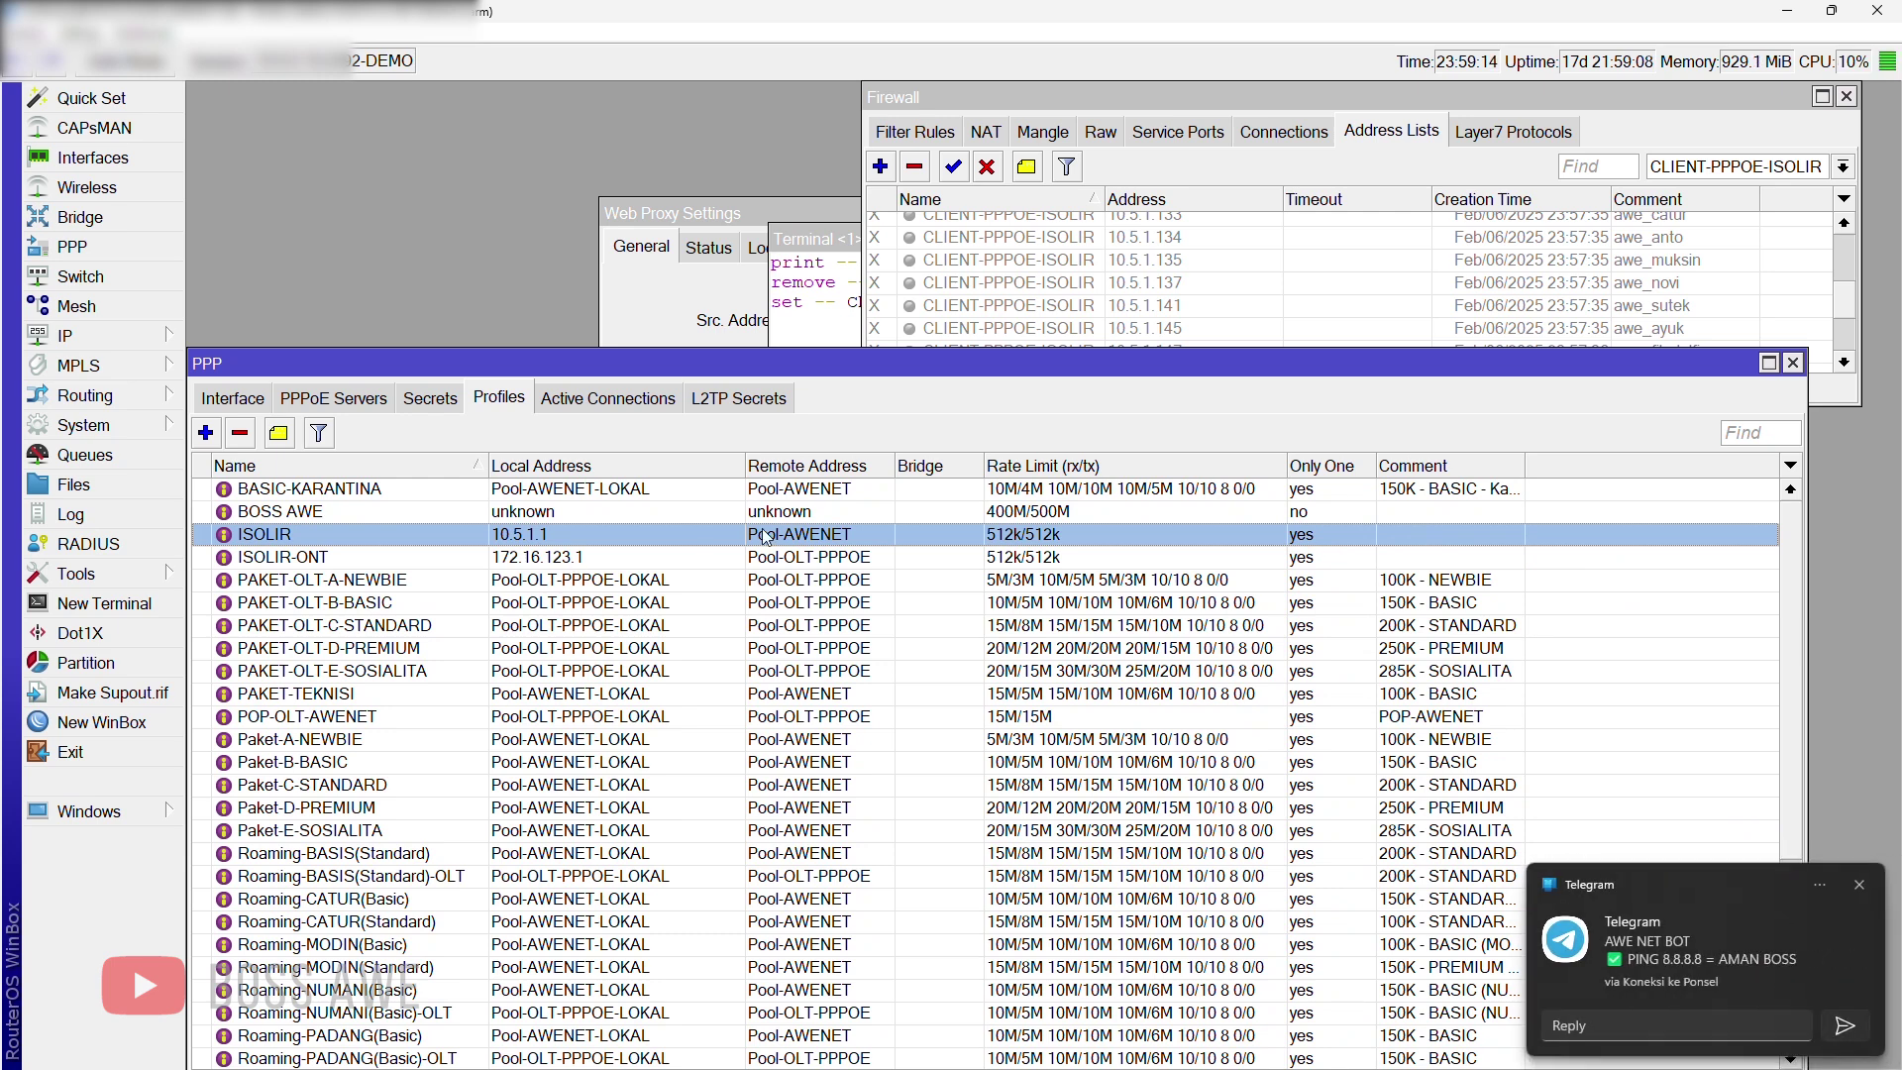
click(418, 402)
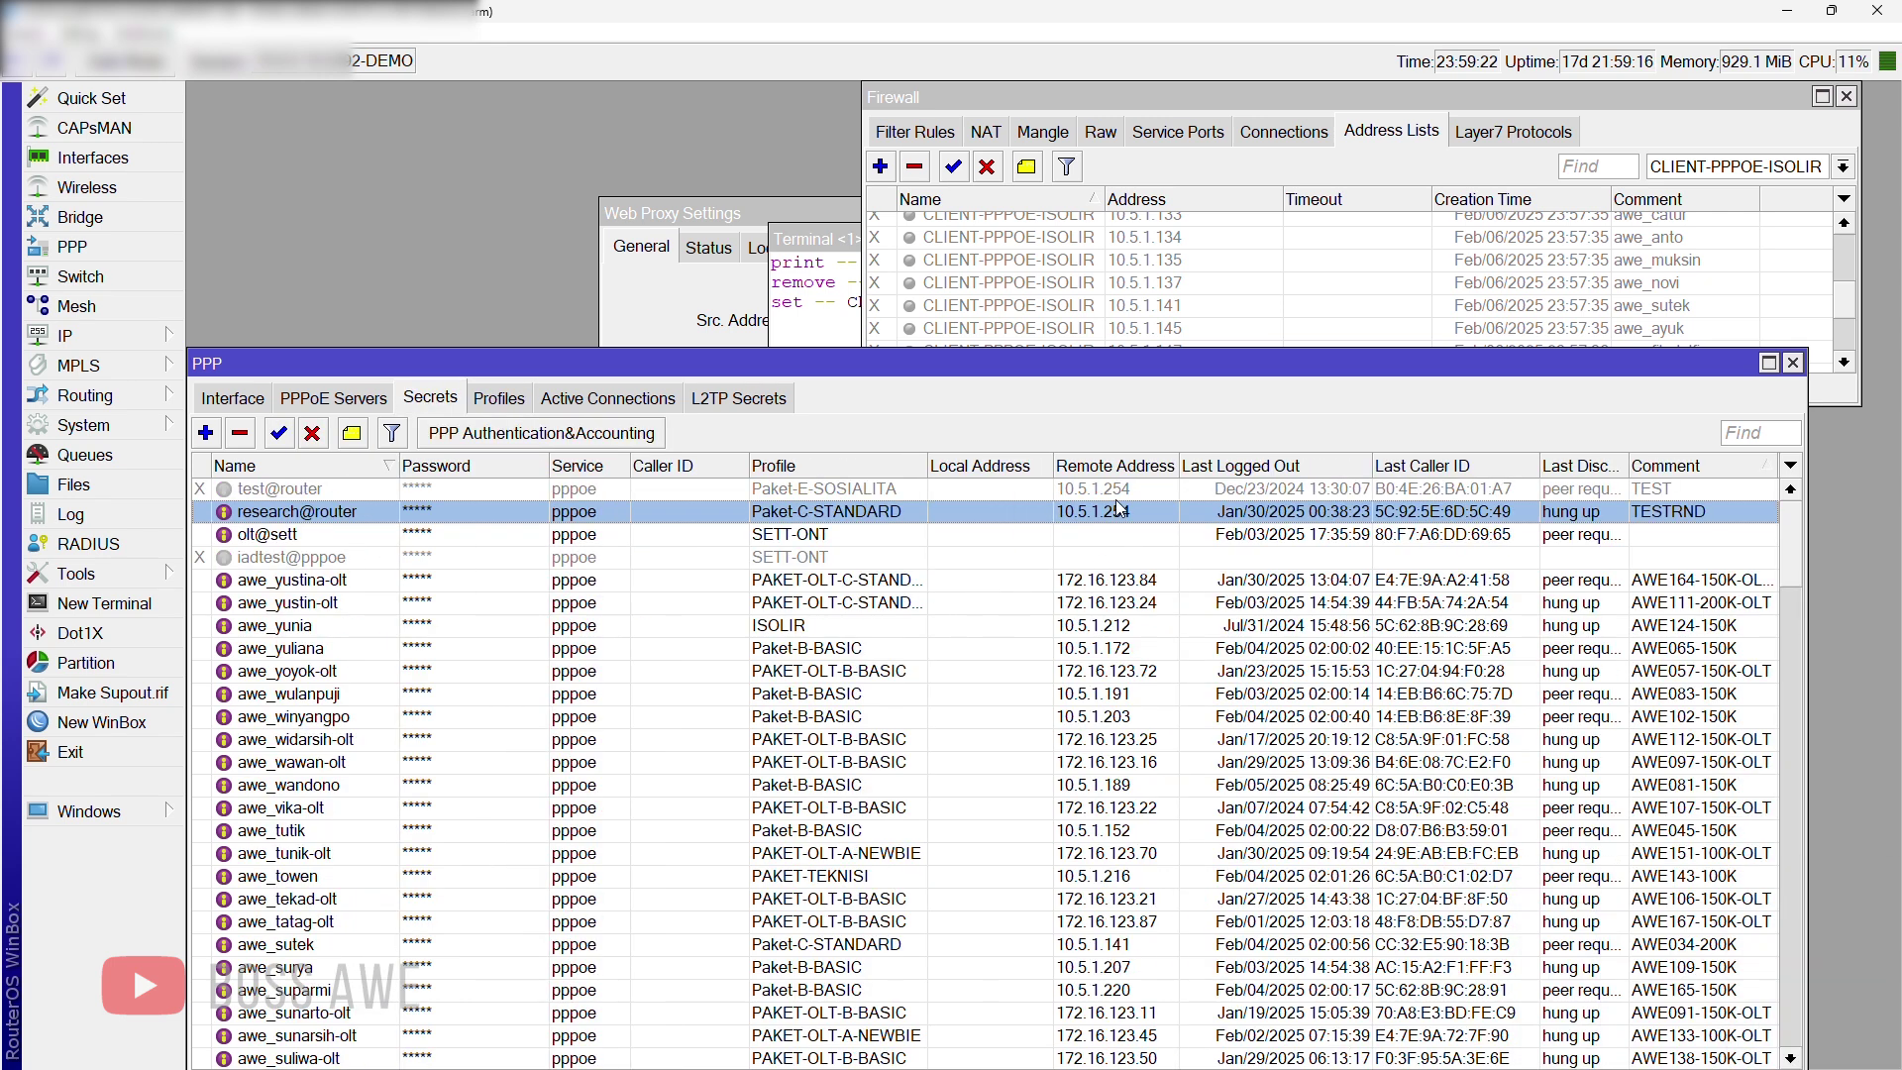
scroll(1115, 840, down, 3)
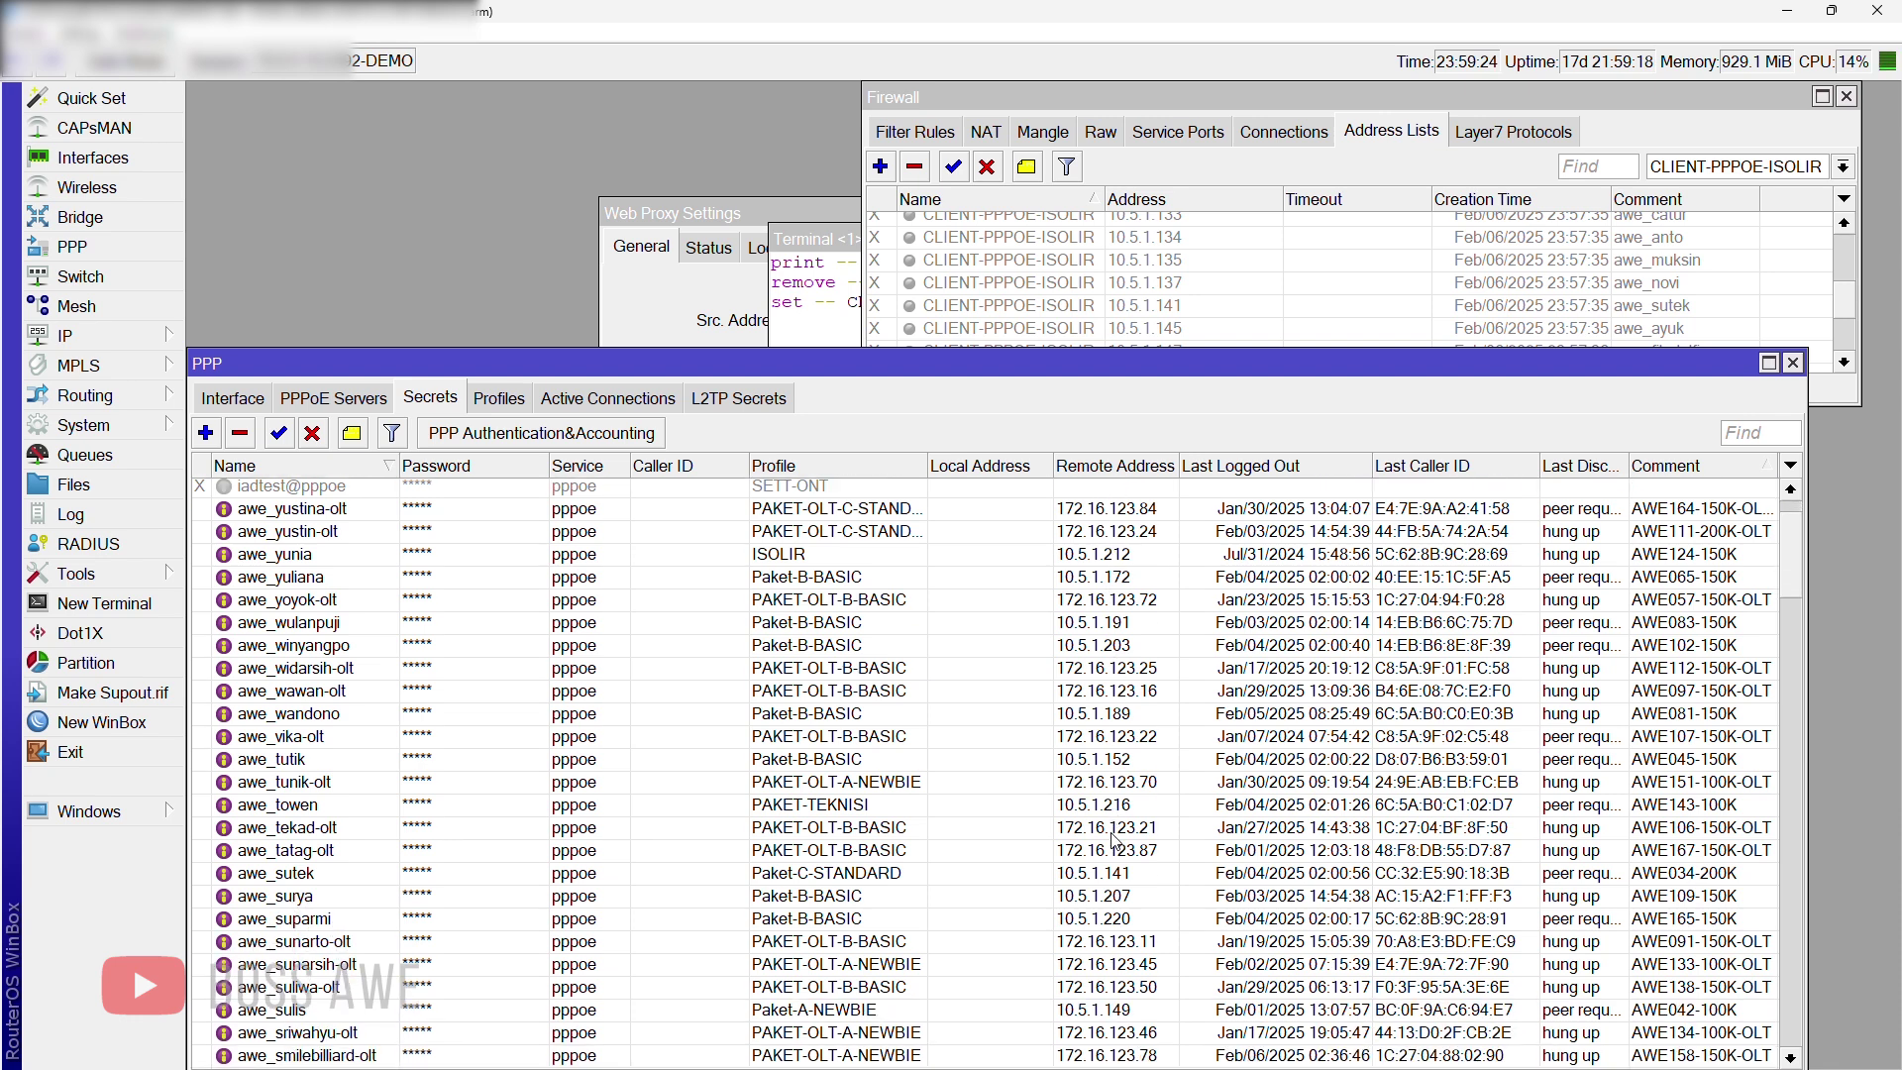
scroll(1116, 840, up, 3)
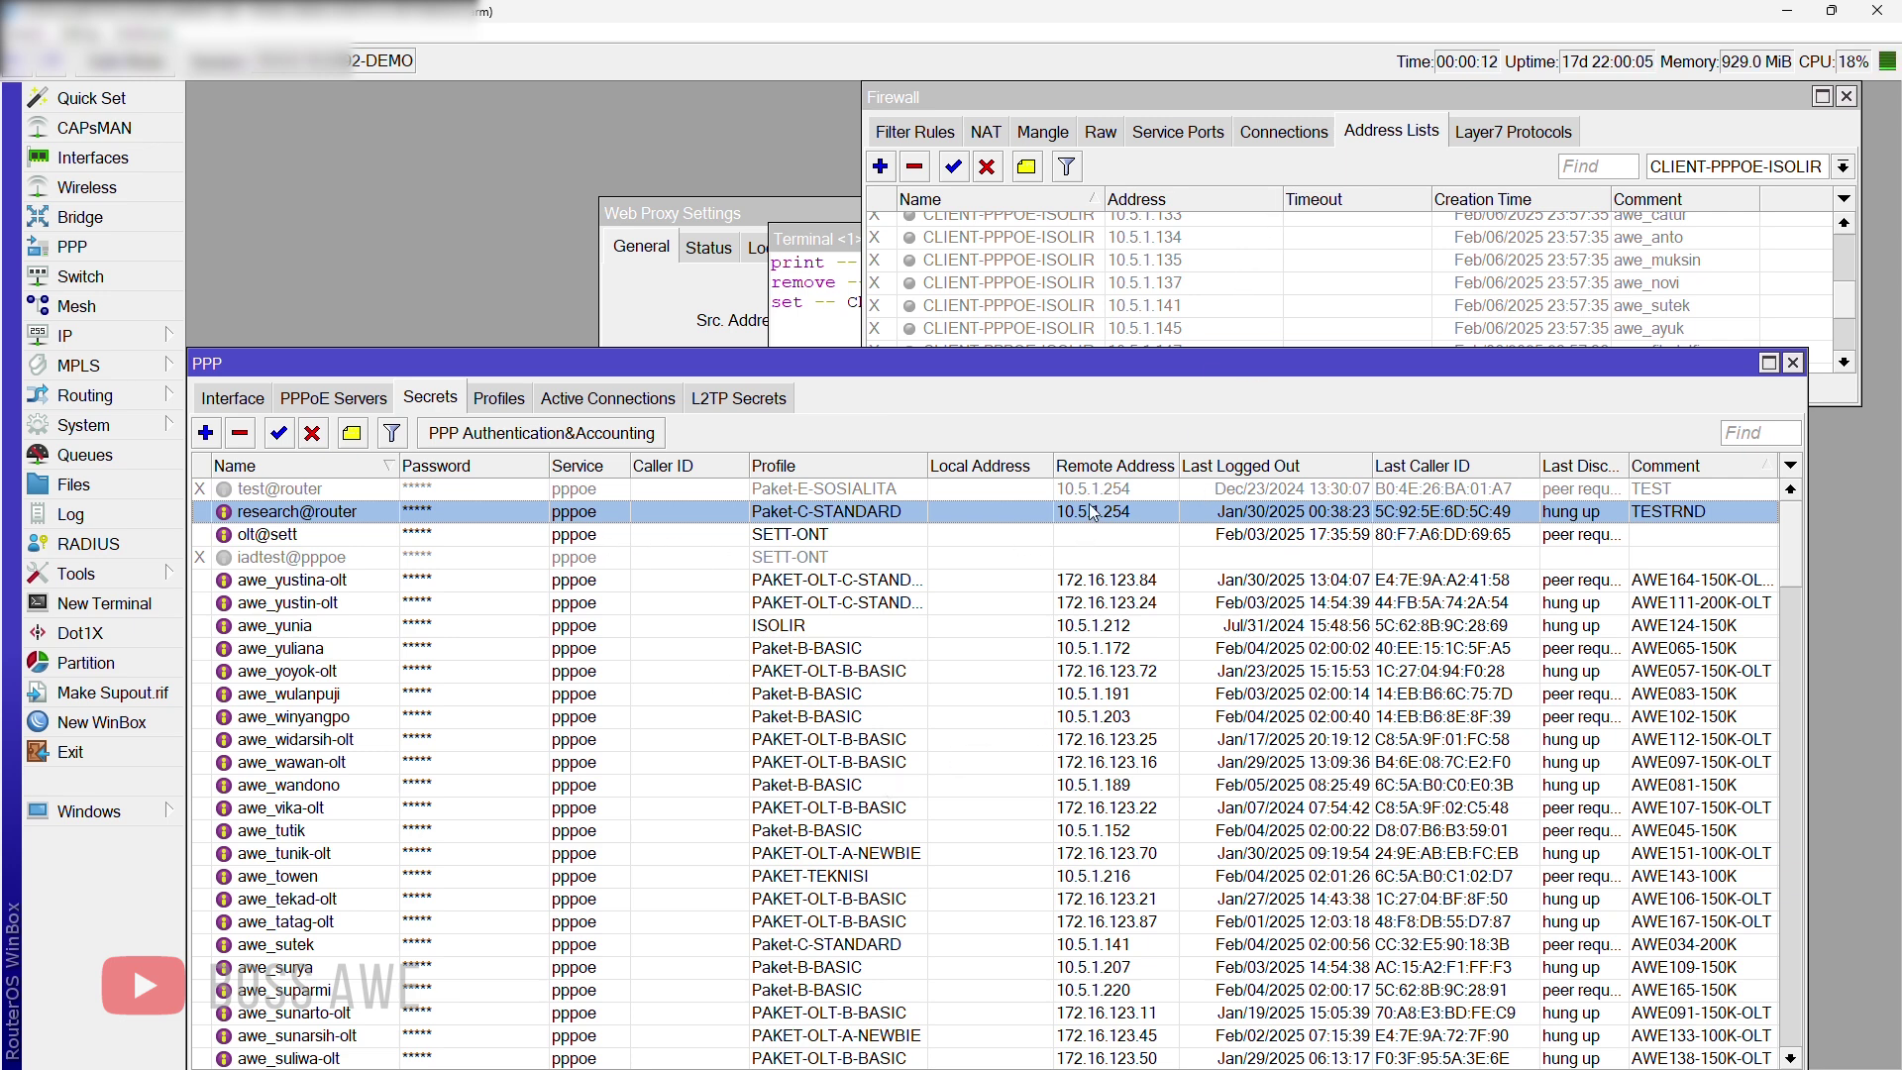
click(1359, 159)
scroll(1197, 323, up, 3)
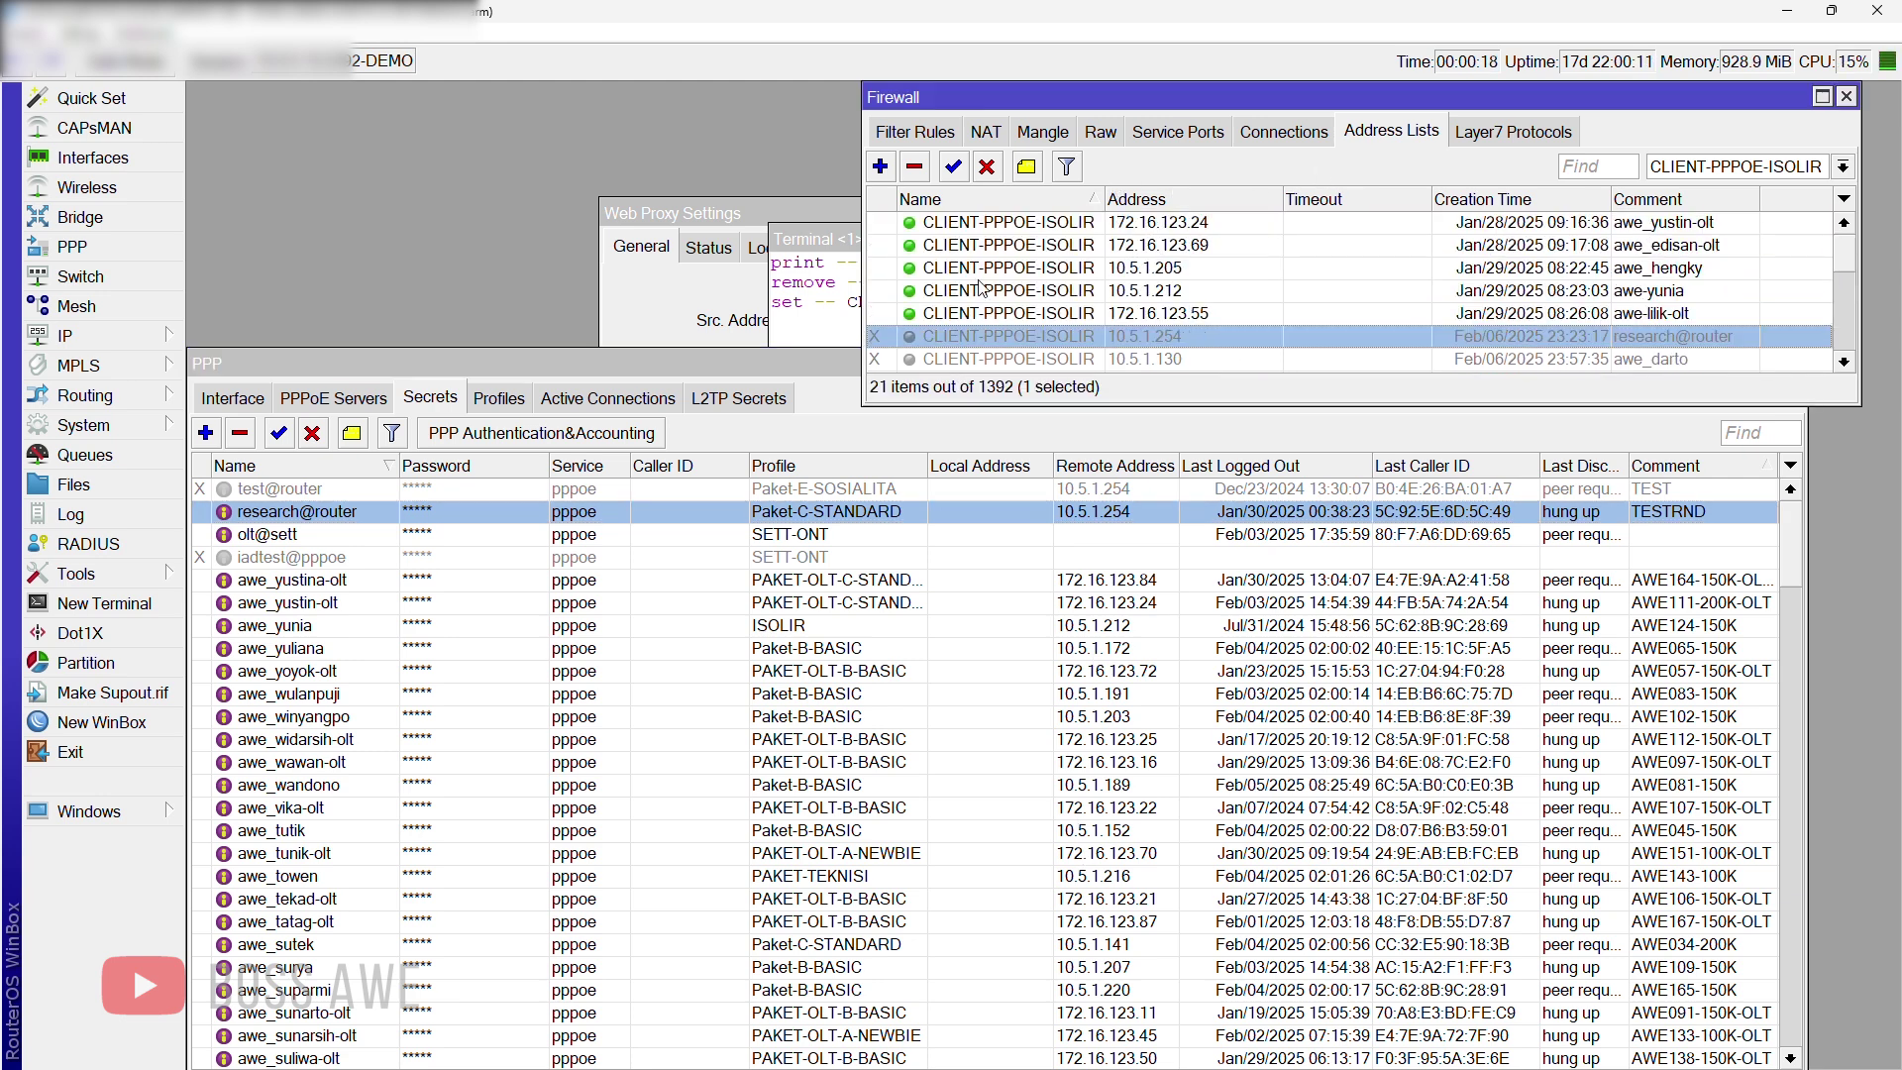
Step: Review IP > Web Proxy on port 8090 and access rule 0 redirecting 10.5.1.0/24 to 10.5.1.1:8090
click(182, 333)
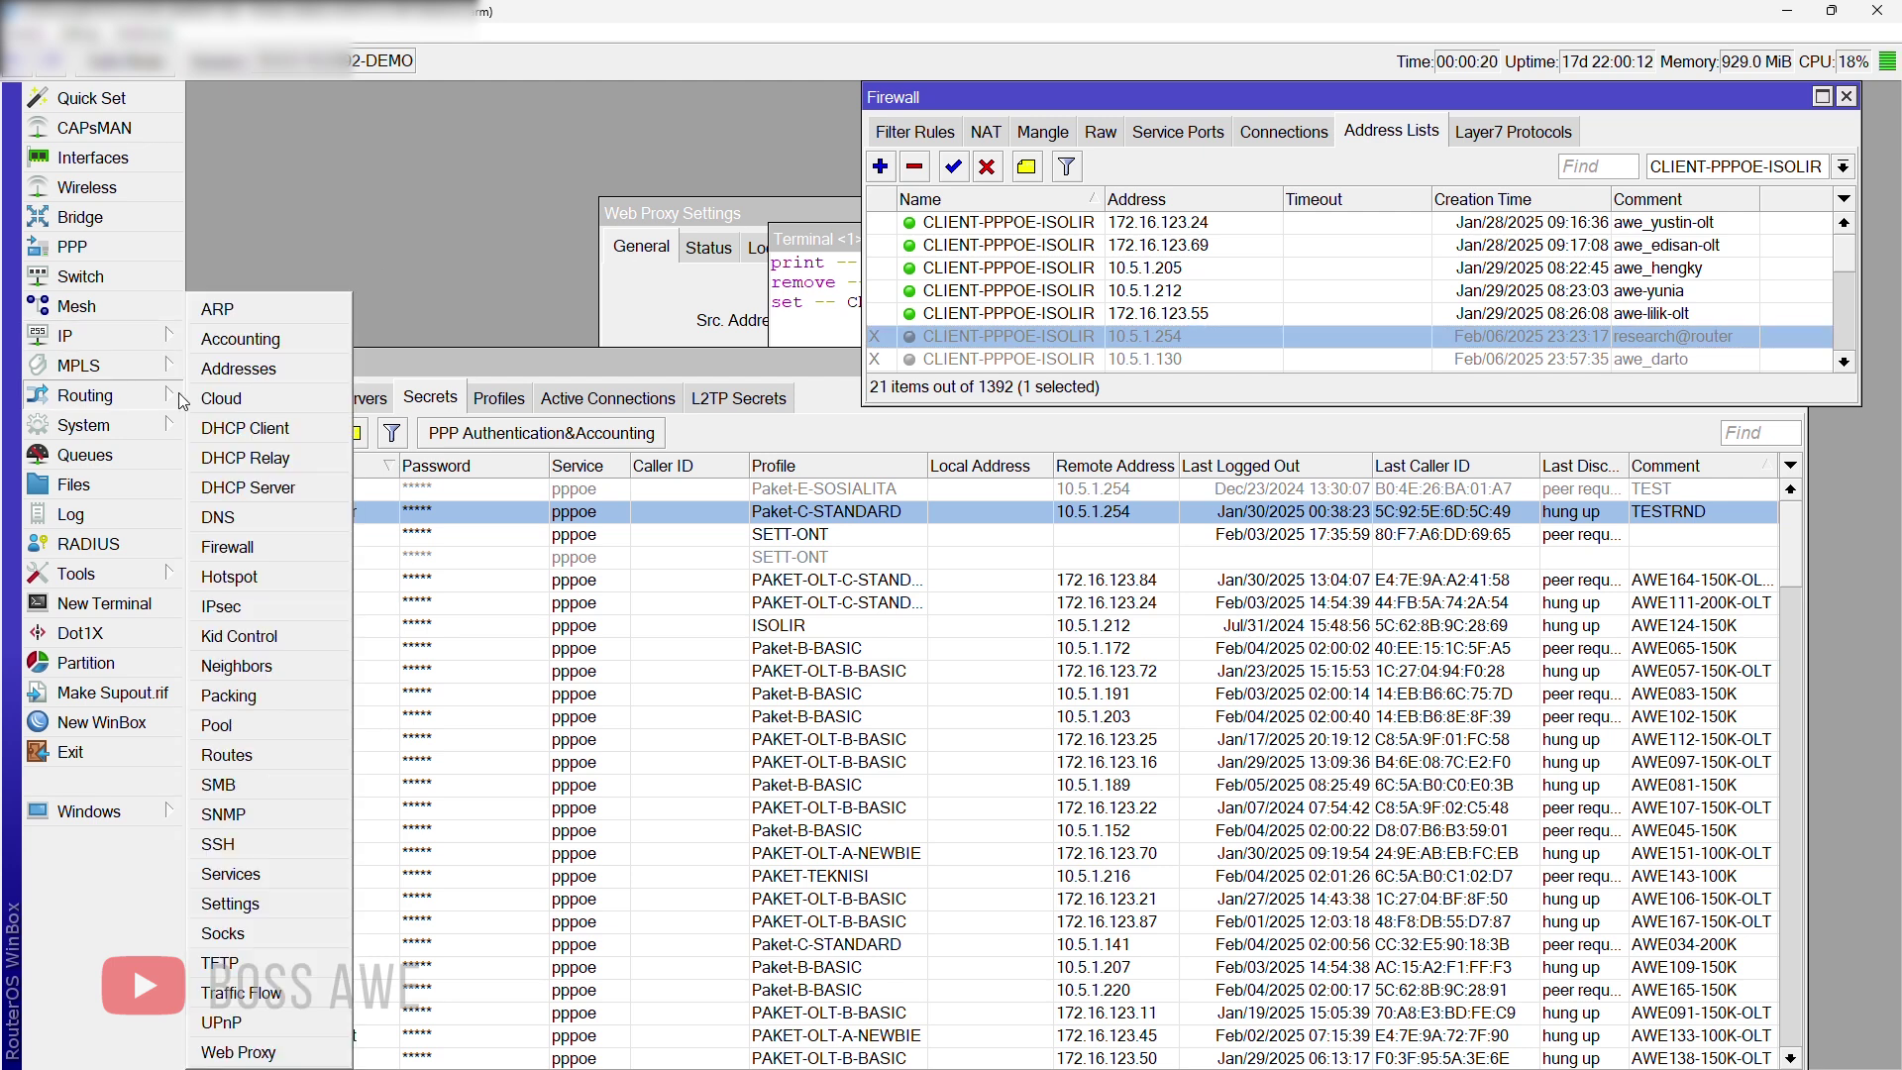
click(293, 1052)
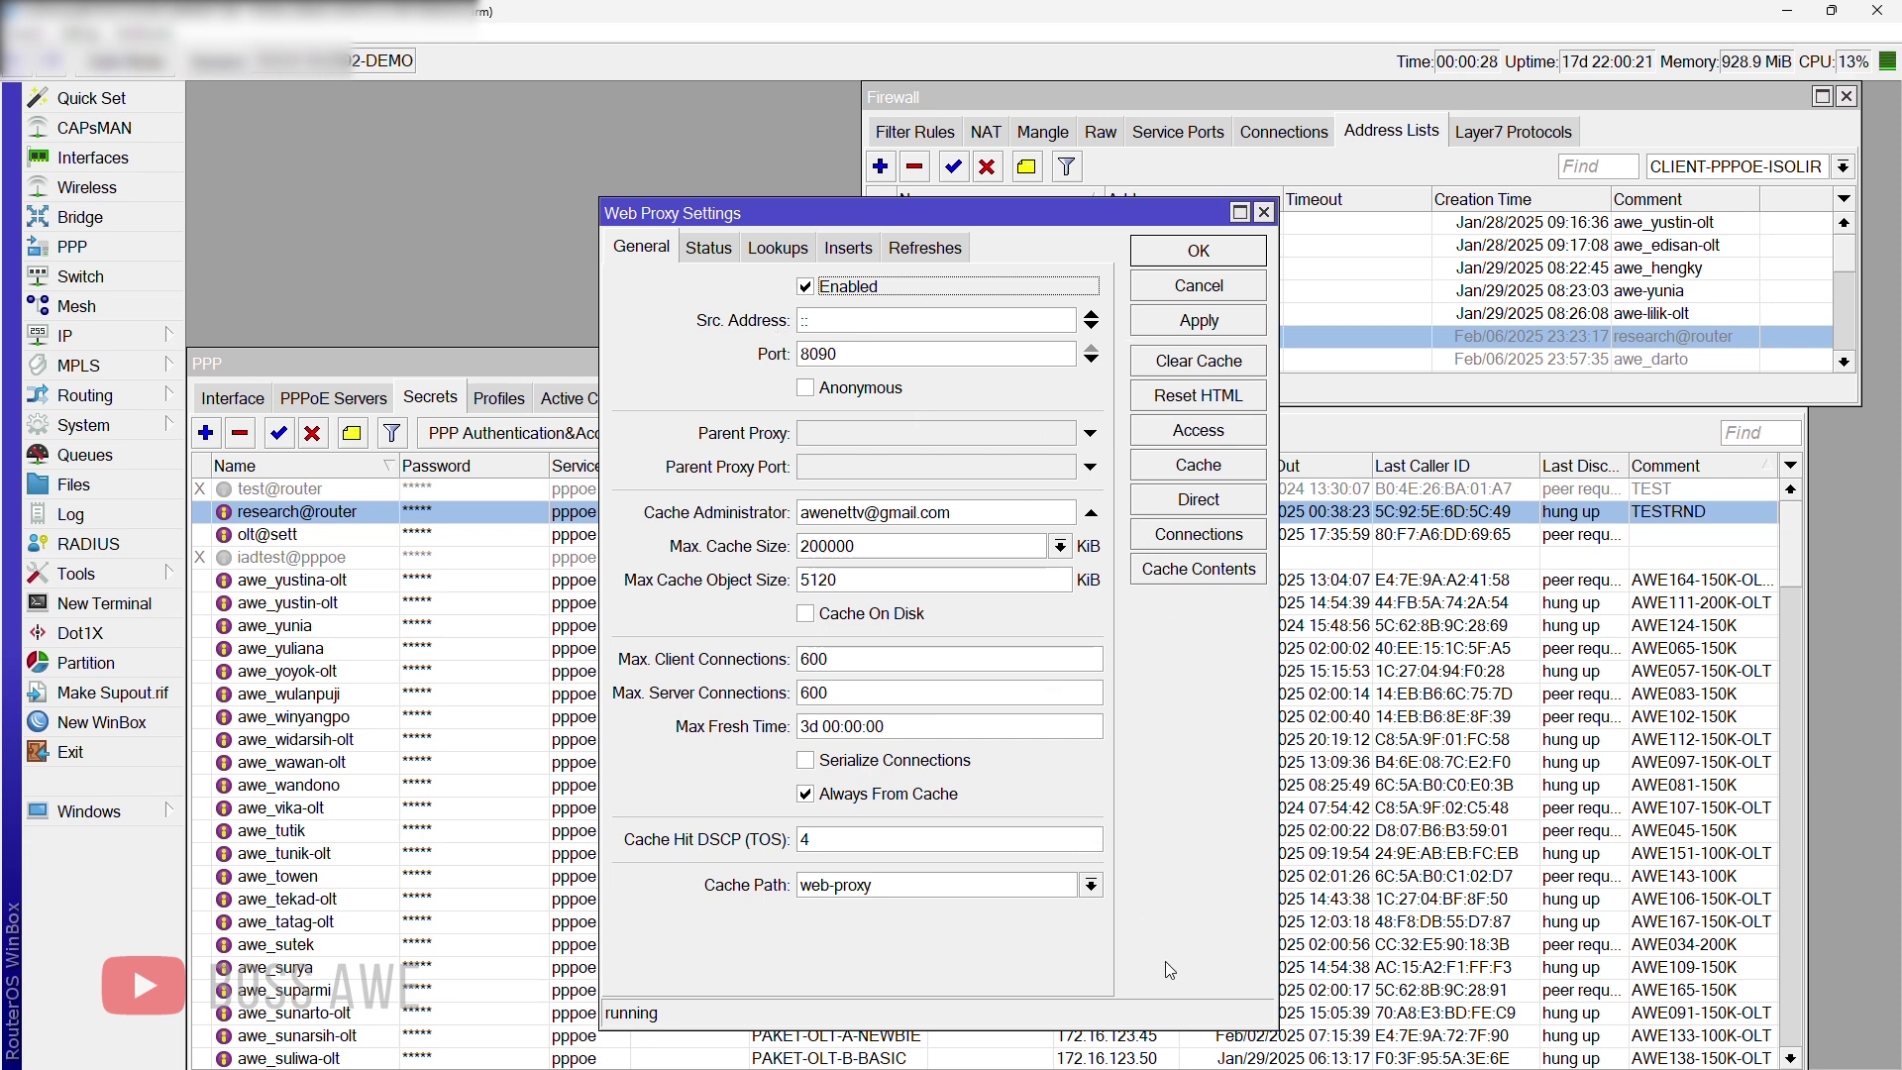
click(1198, 432)
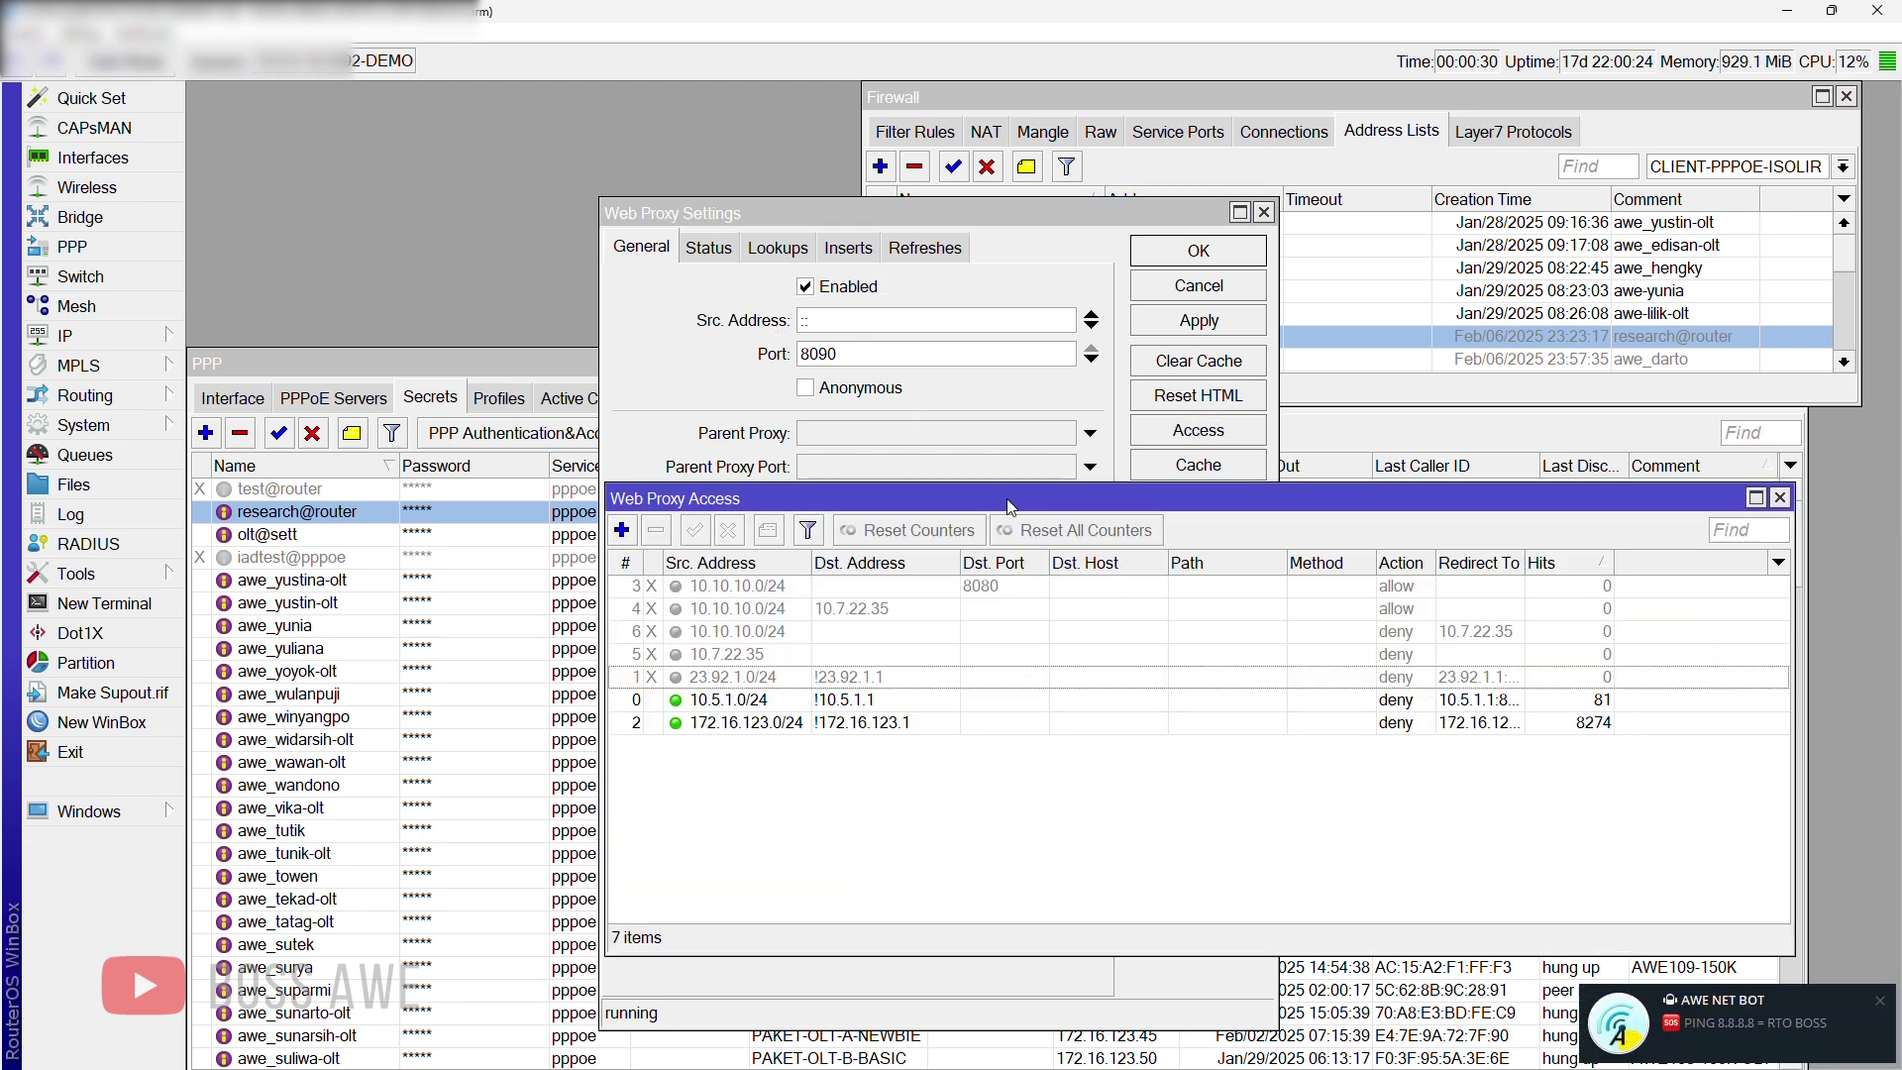
double_click(745, 701)
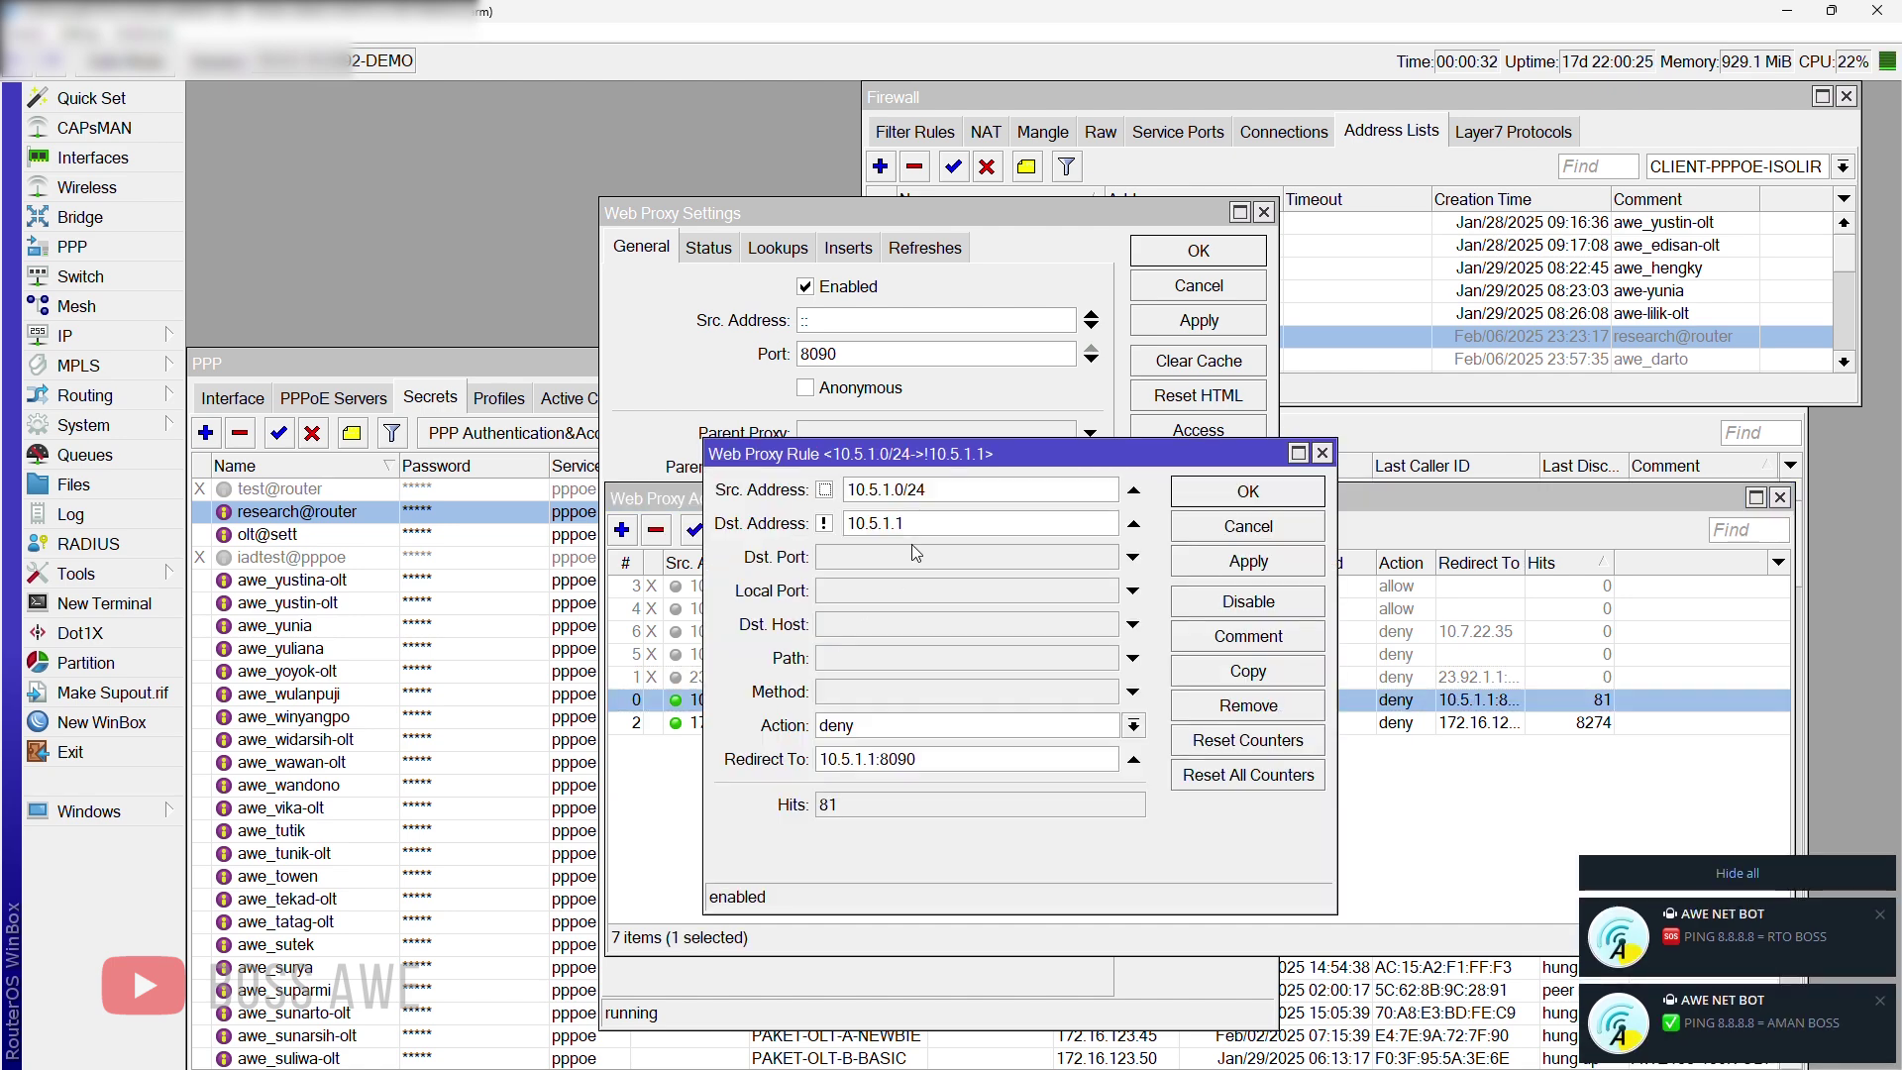
drag(848, 490, 953, 488)
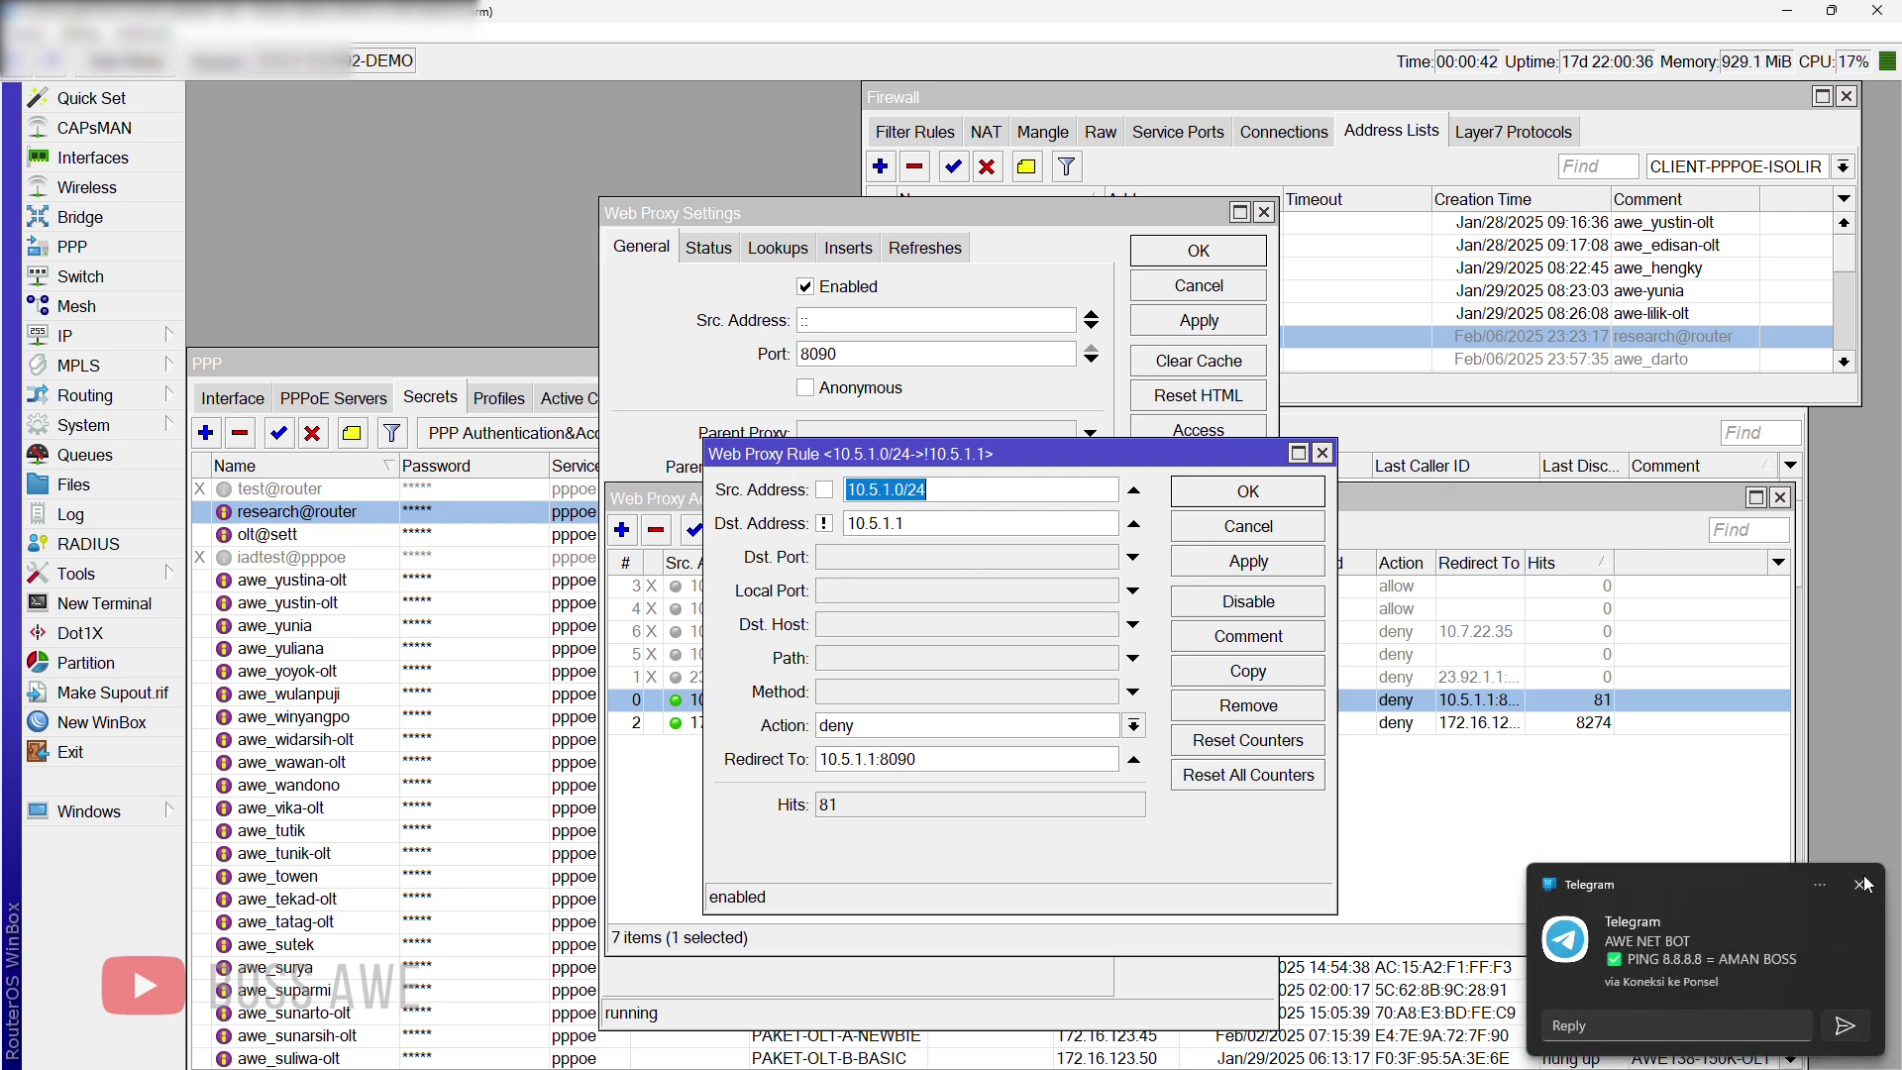
click(1860, 885)
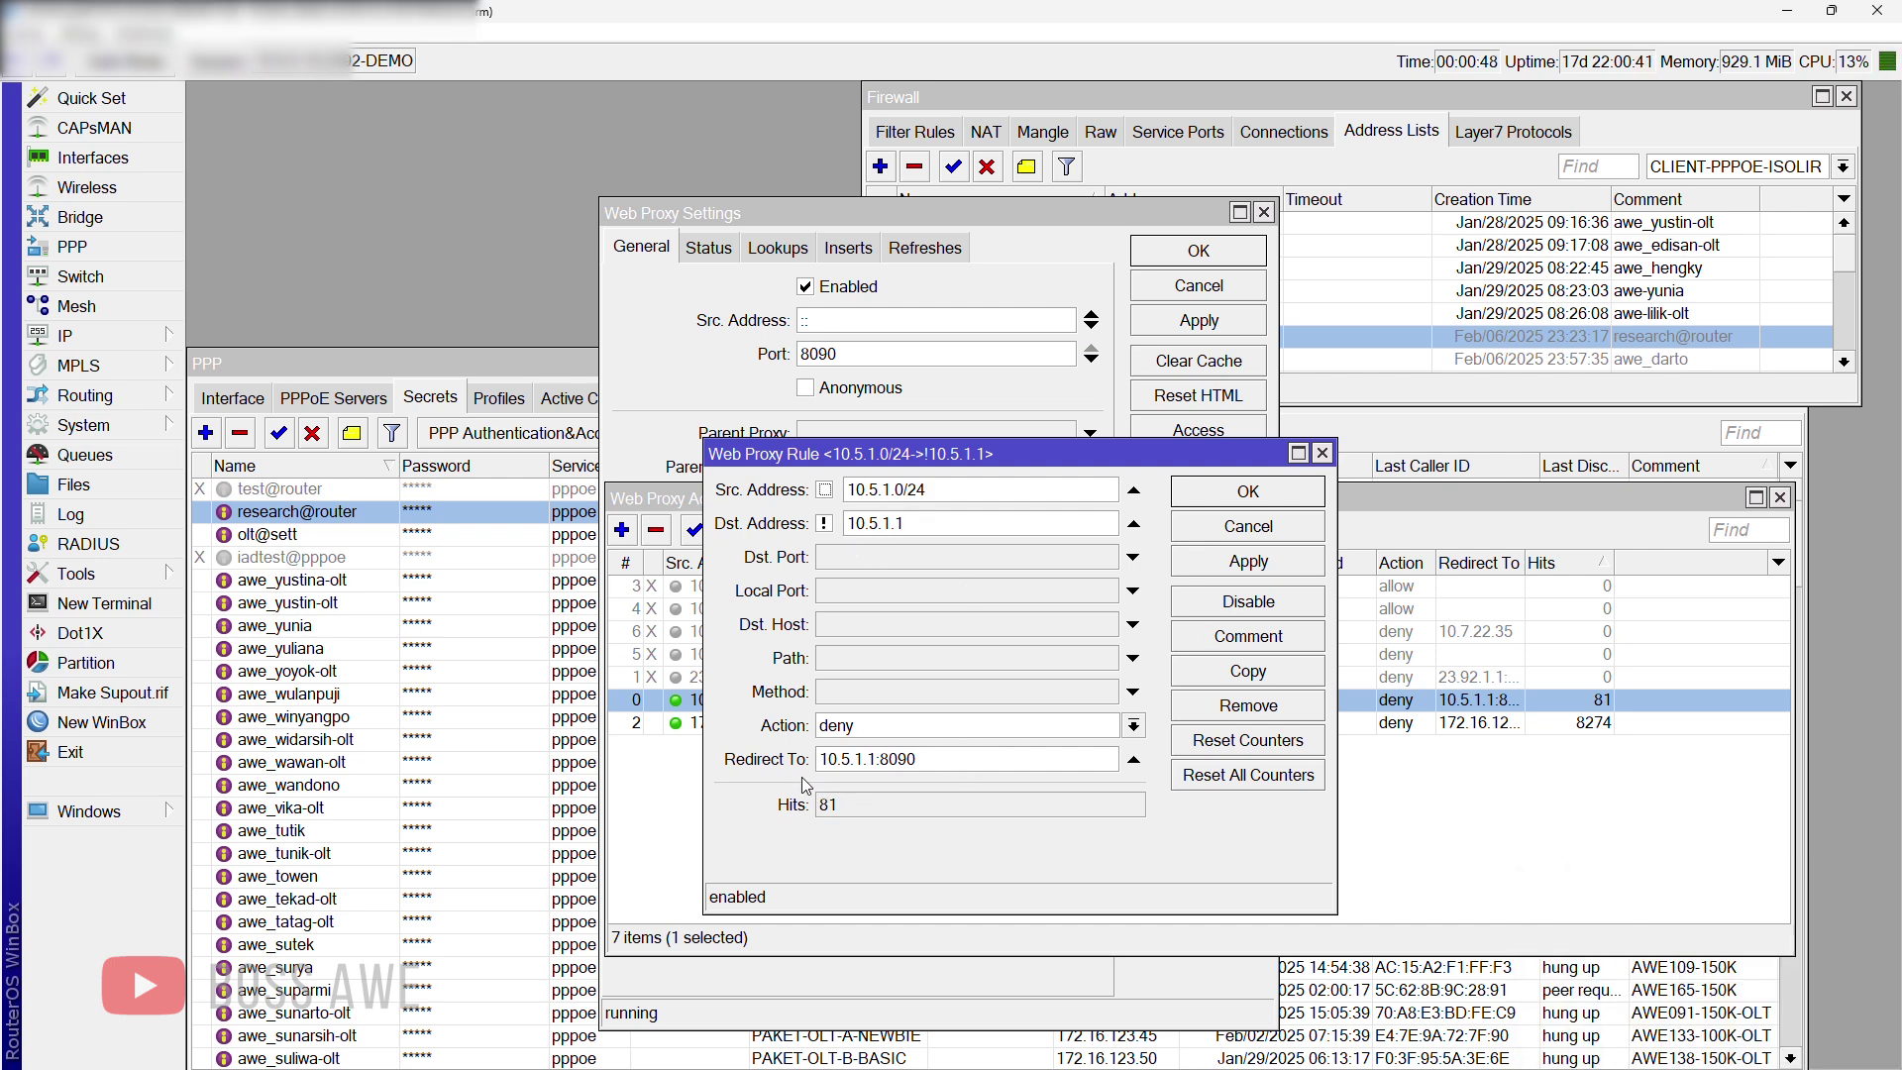
click(1322, 454)
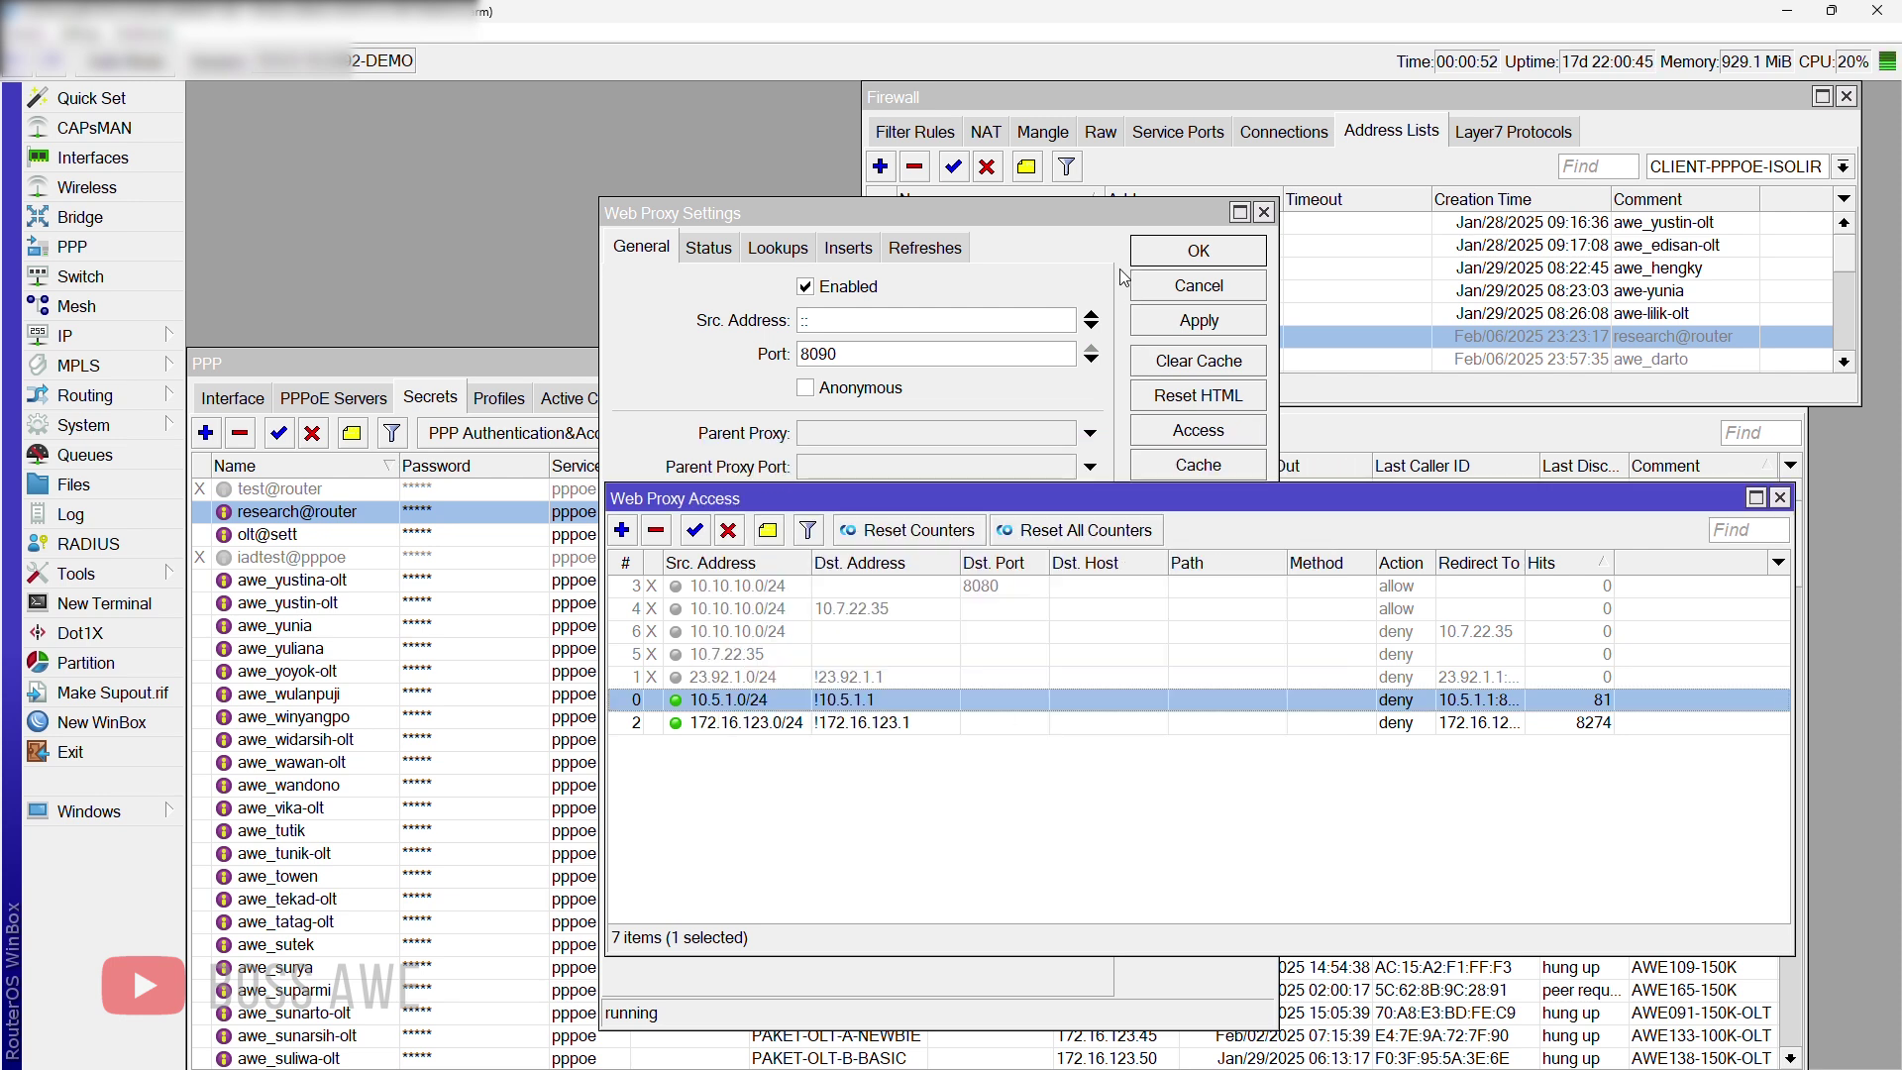
click(1084, 228)
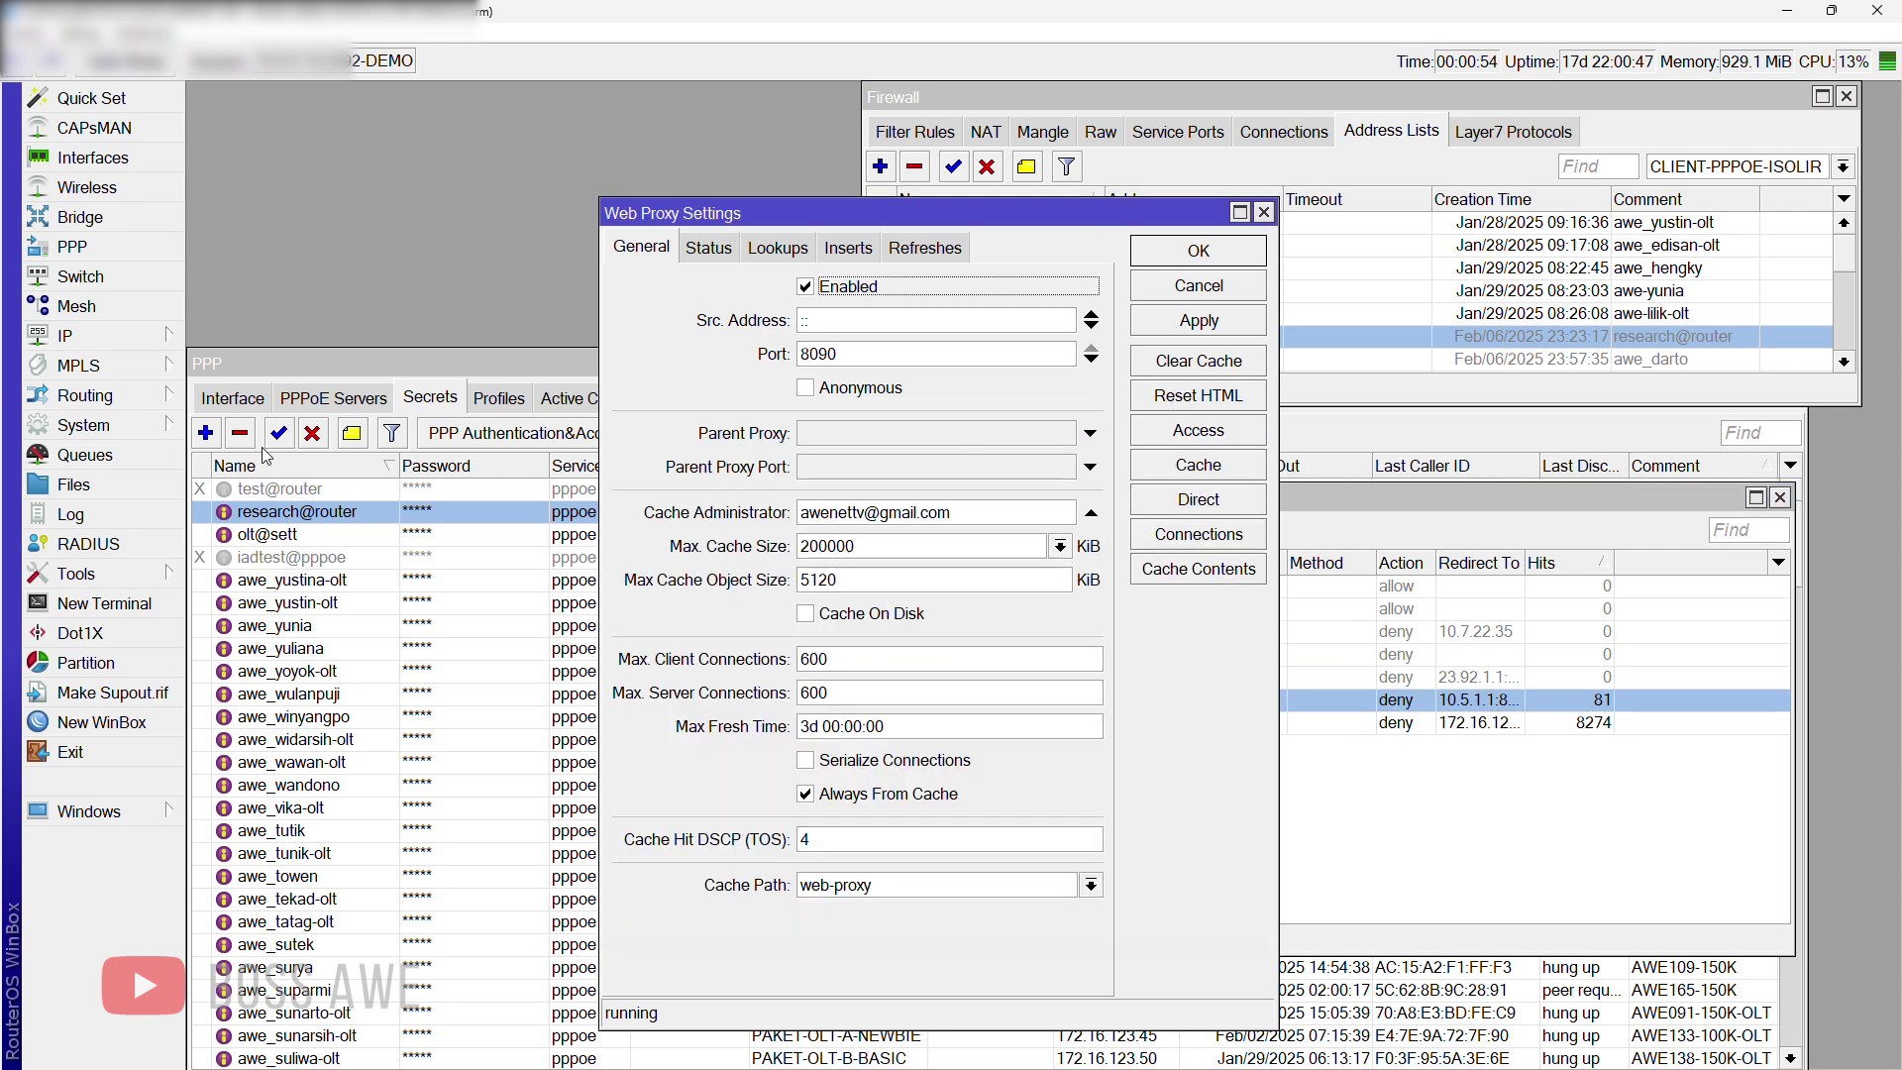
Step: Look up webproxy/error.html in the File List, then close it and the Web Proxy Settings
click(73, 485)
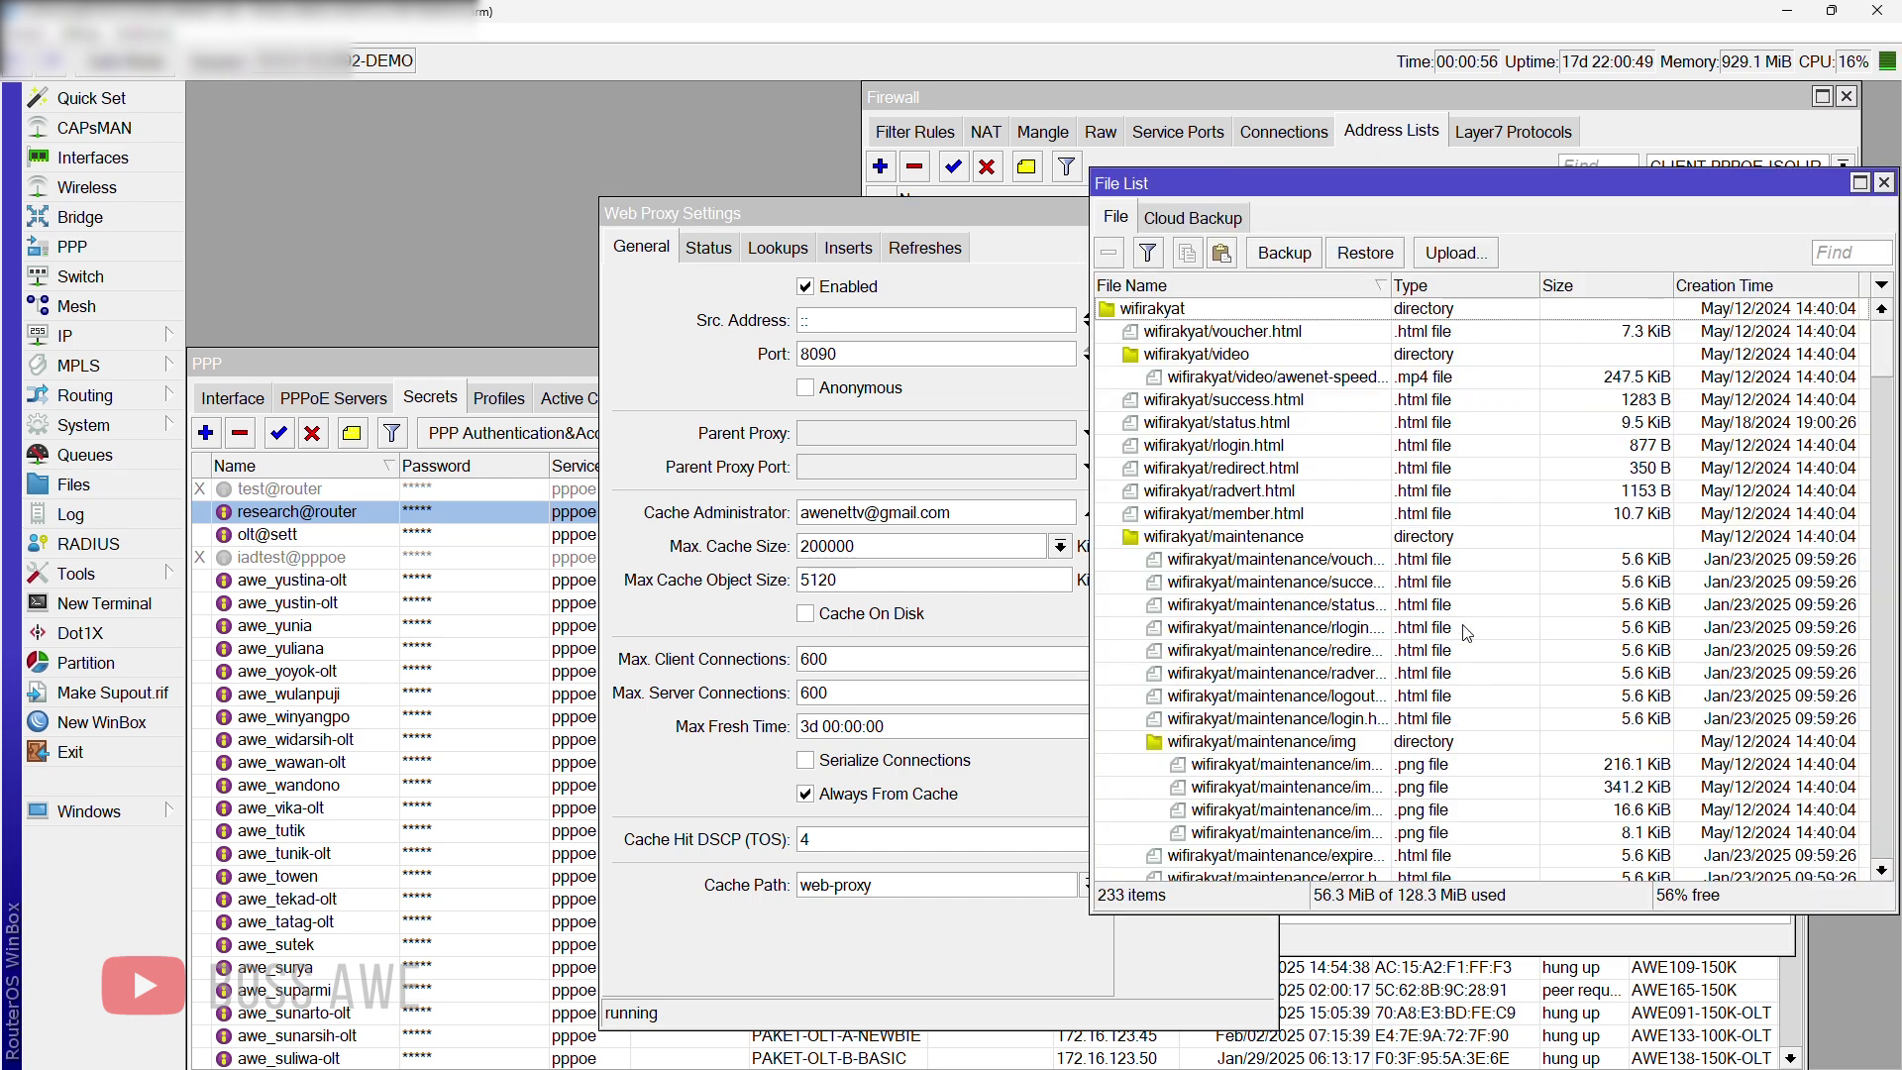
scroll(1462, 632, down, 6)
drag(1885, 388, 1885, 550)
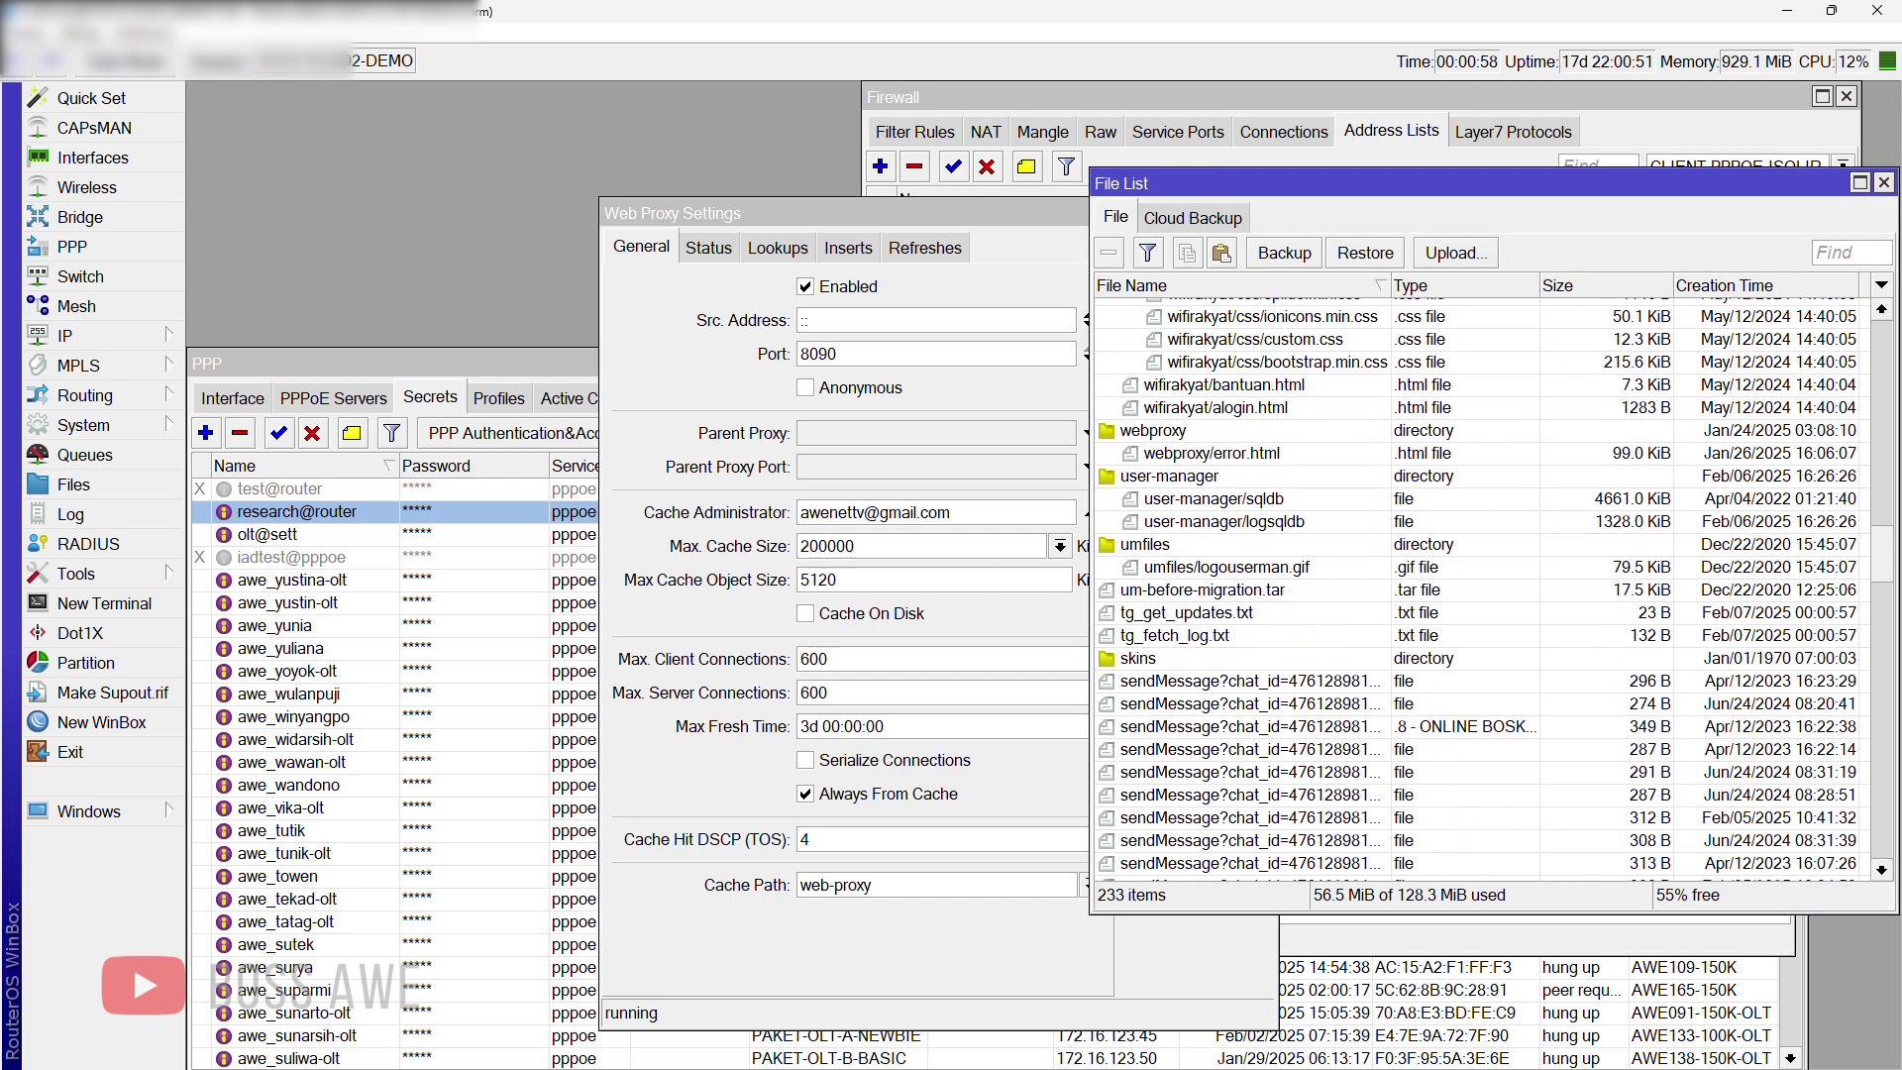
click(1253, 452)
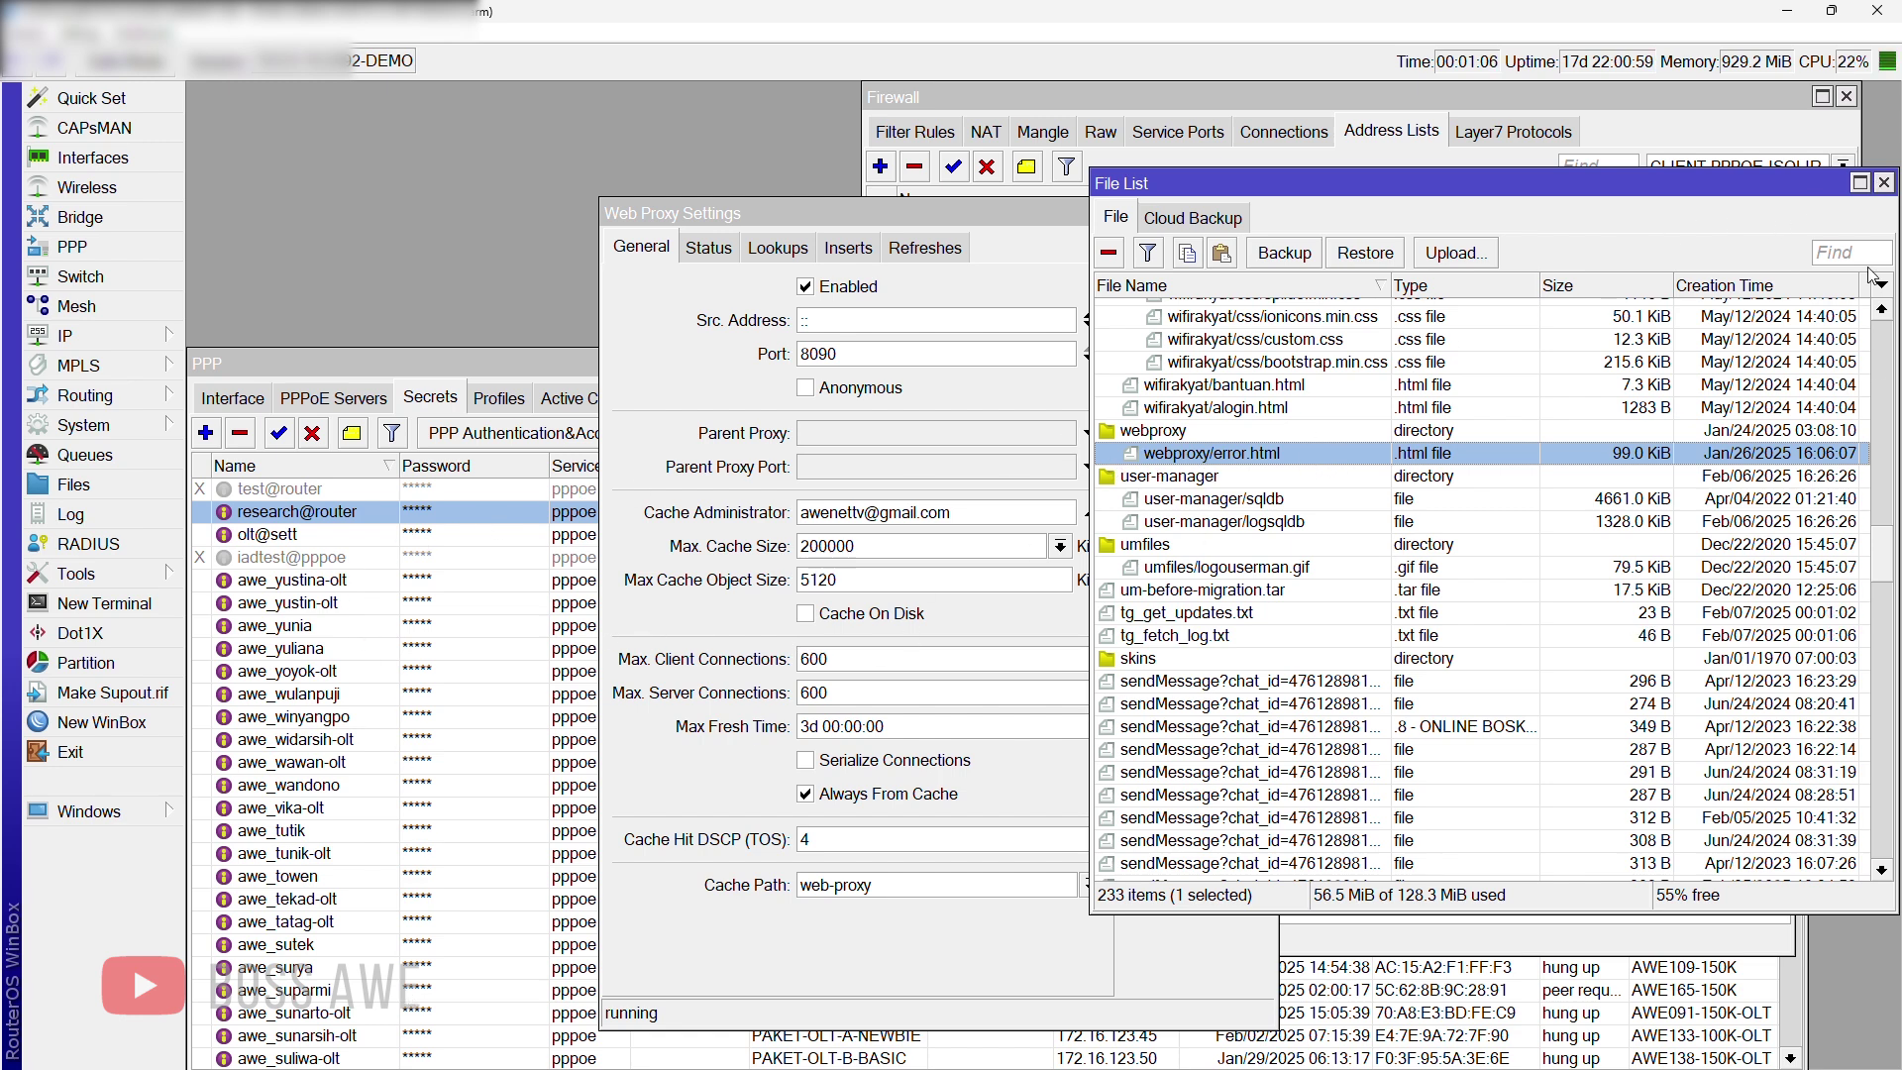
click(1883, 182)
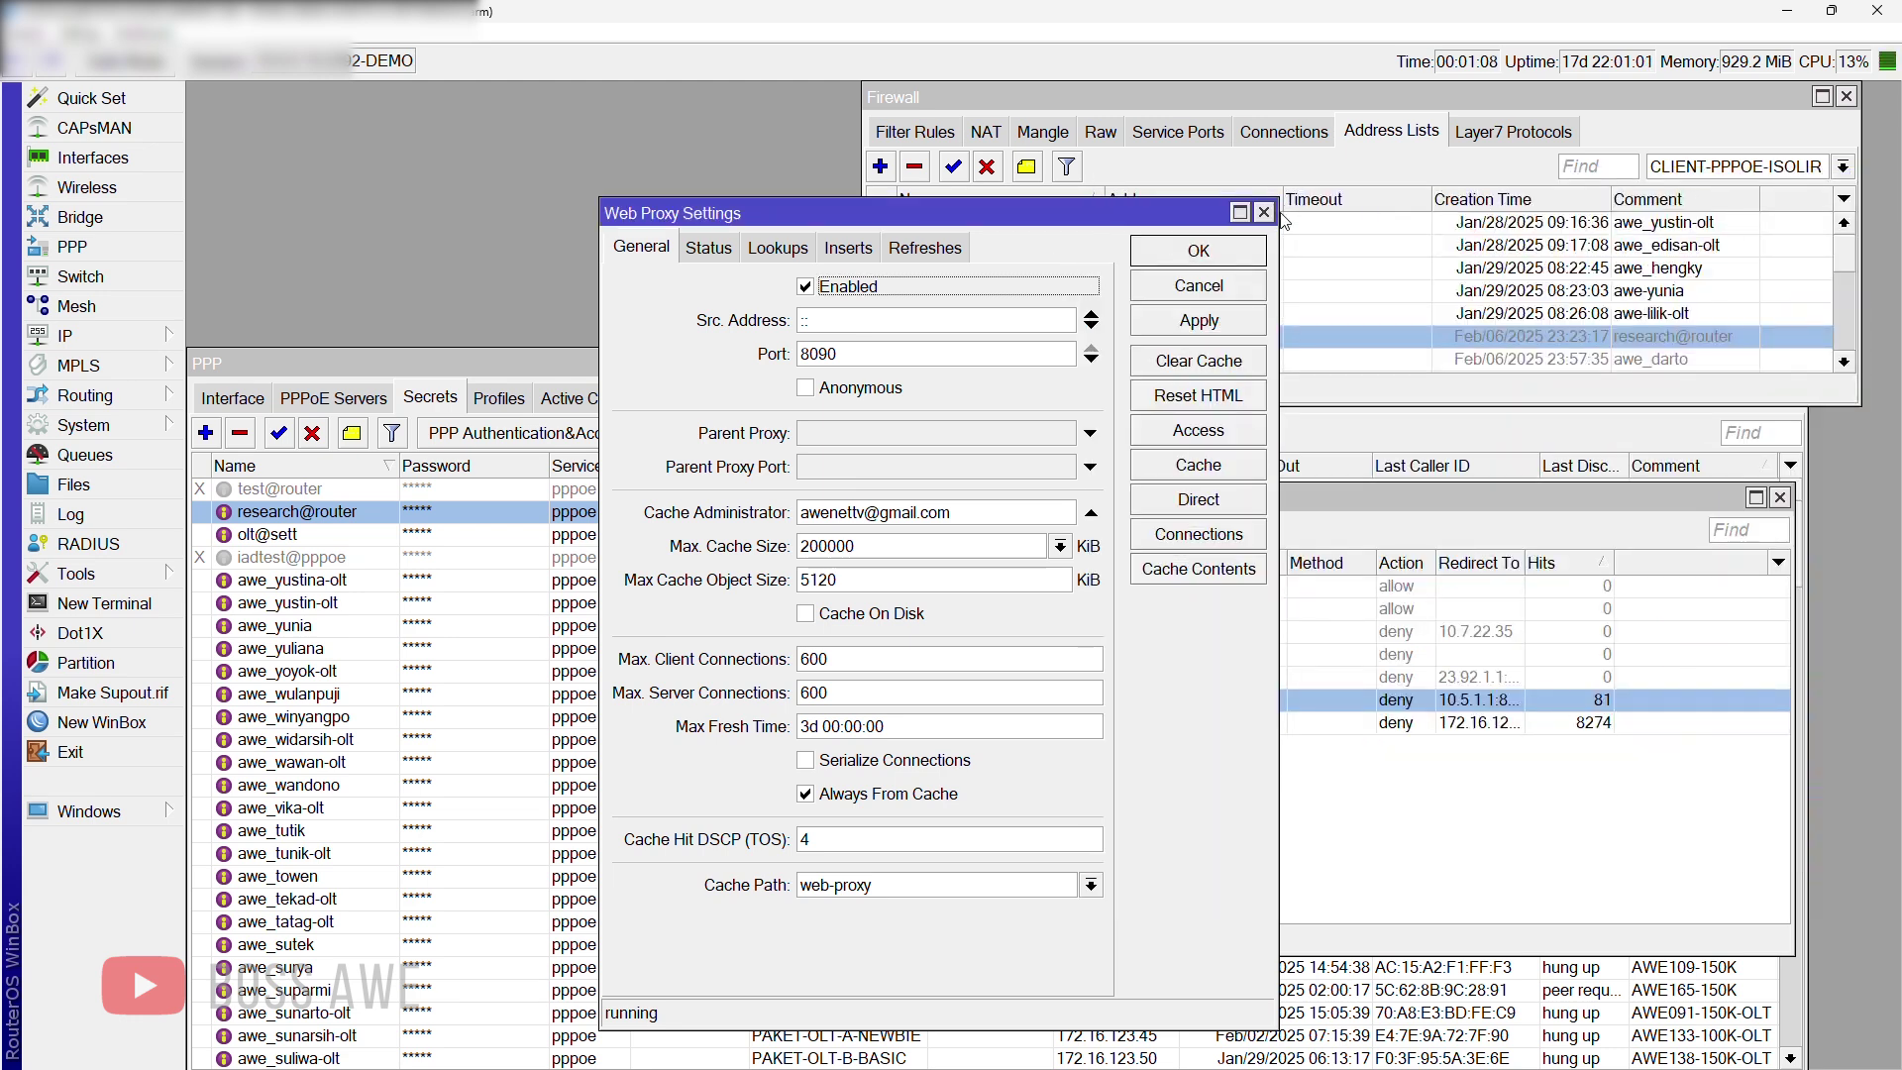
click(1264, 212)
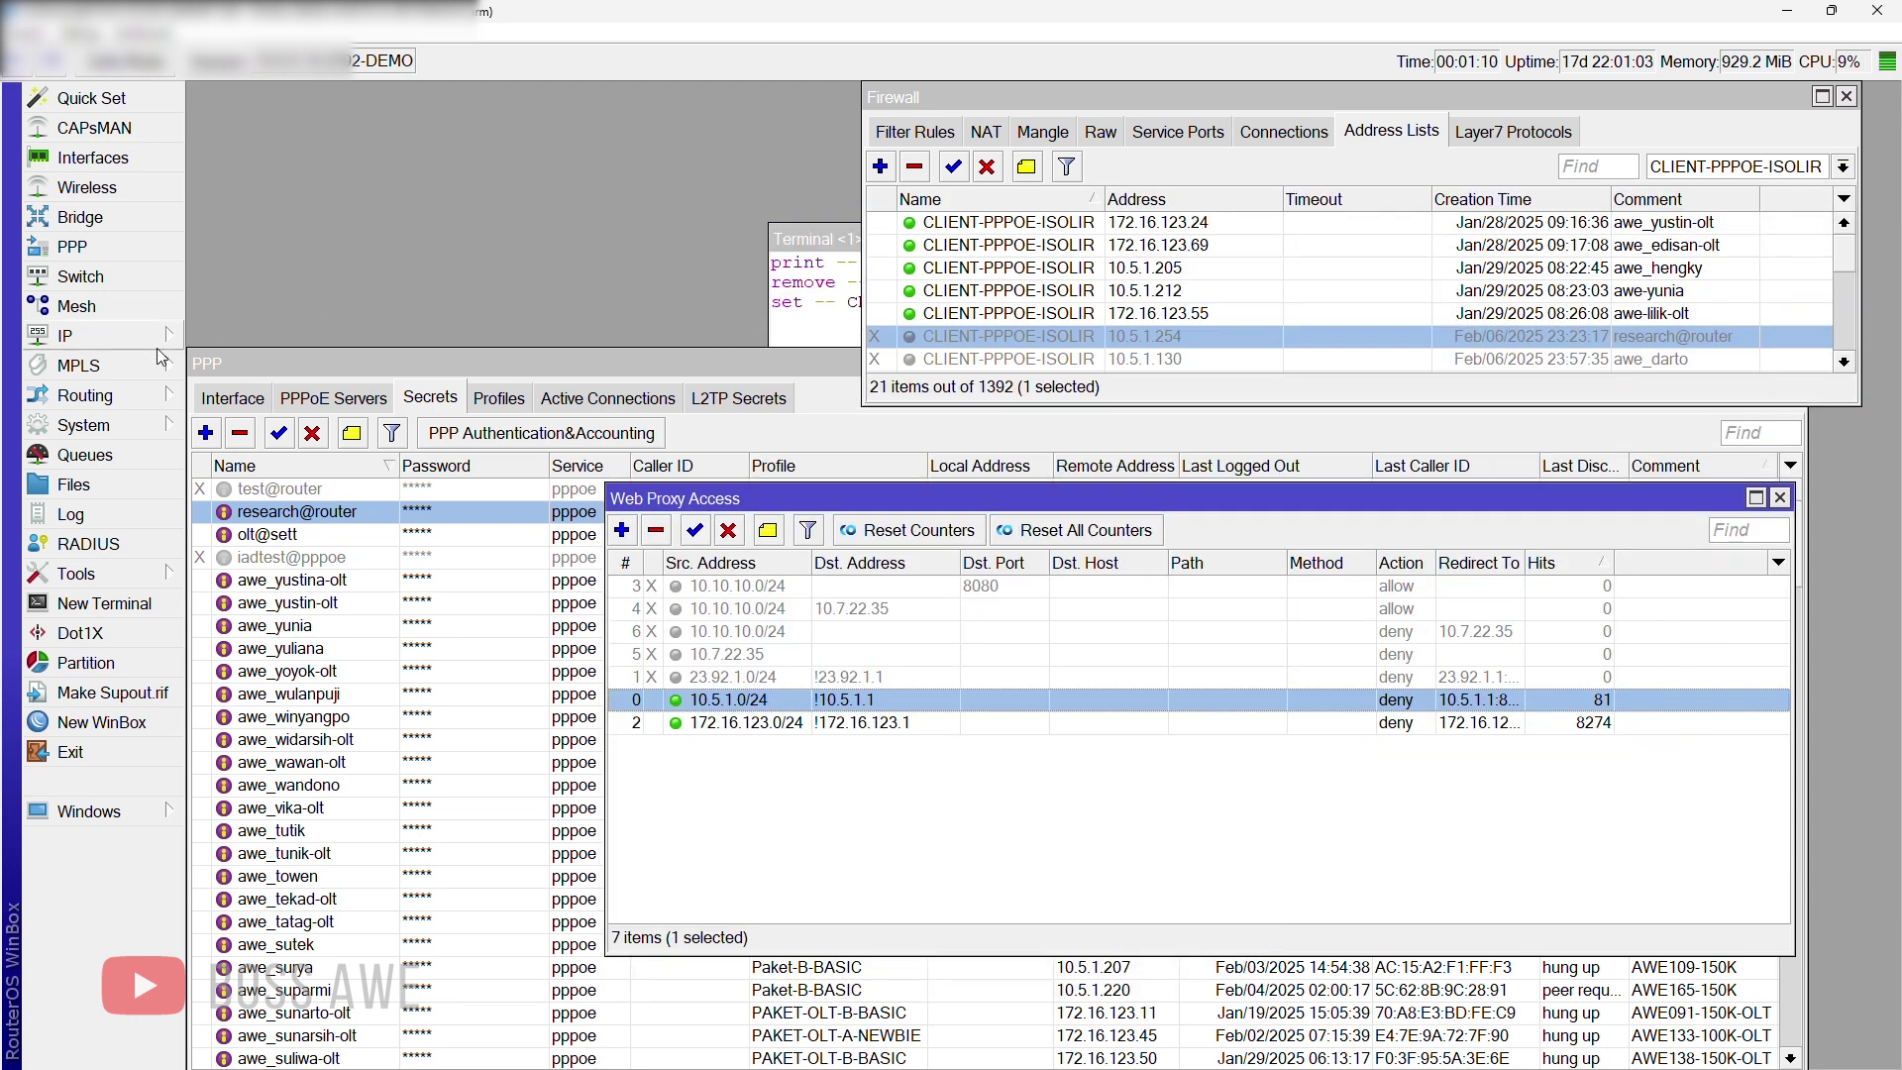
Step: Maximize Firewall, inspect NAT rule 40 redirecting ports 80,443 to 8090, then list the filter rules
click(1821, 96)
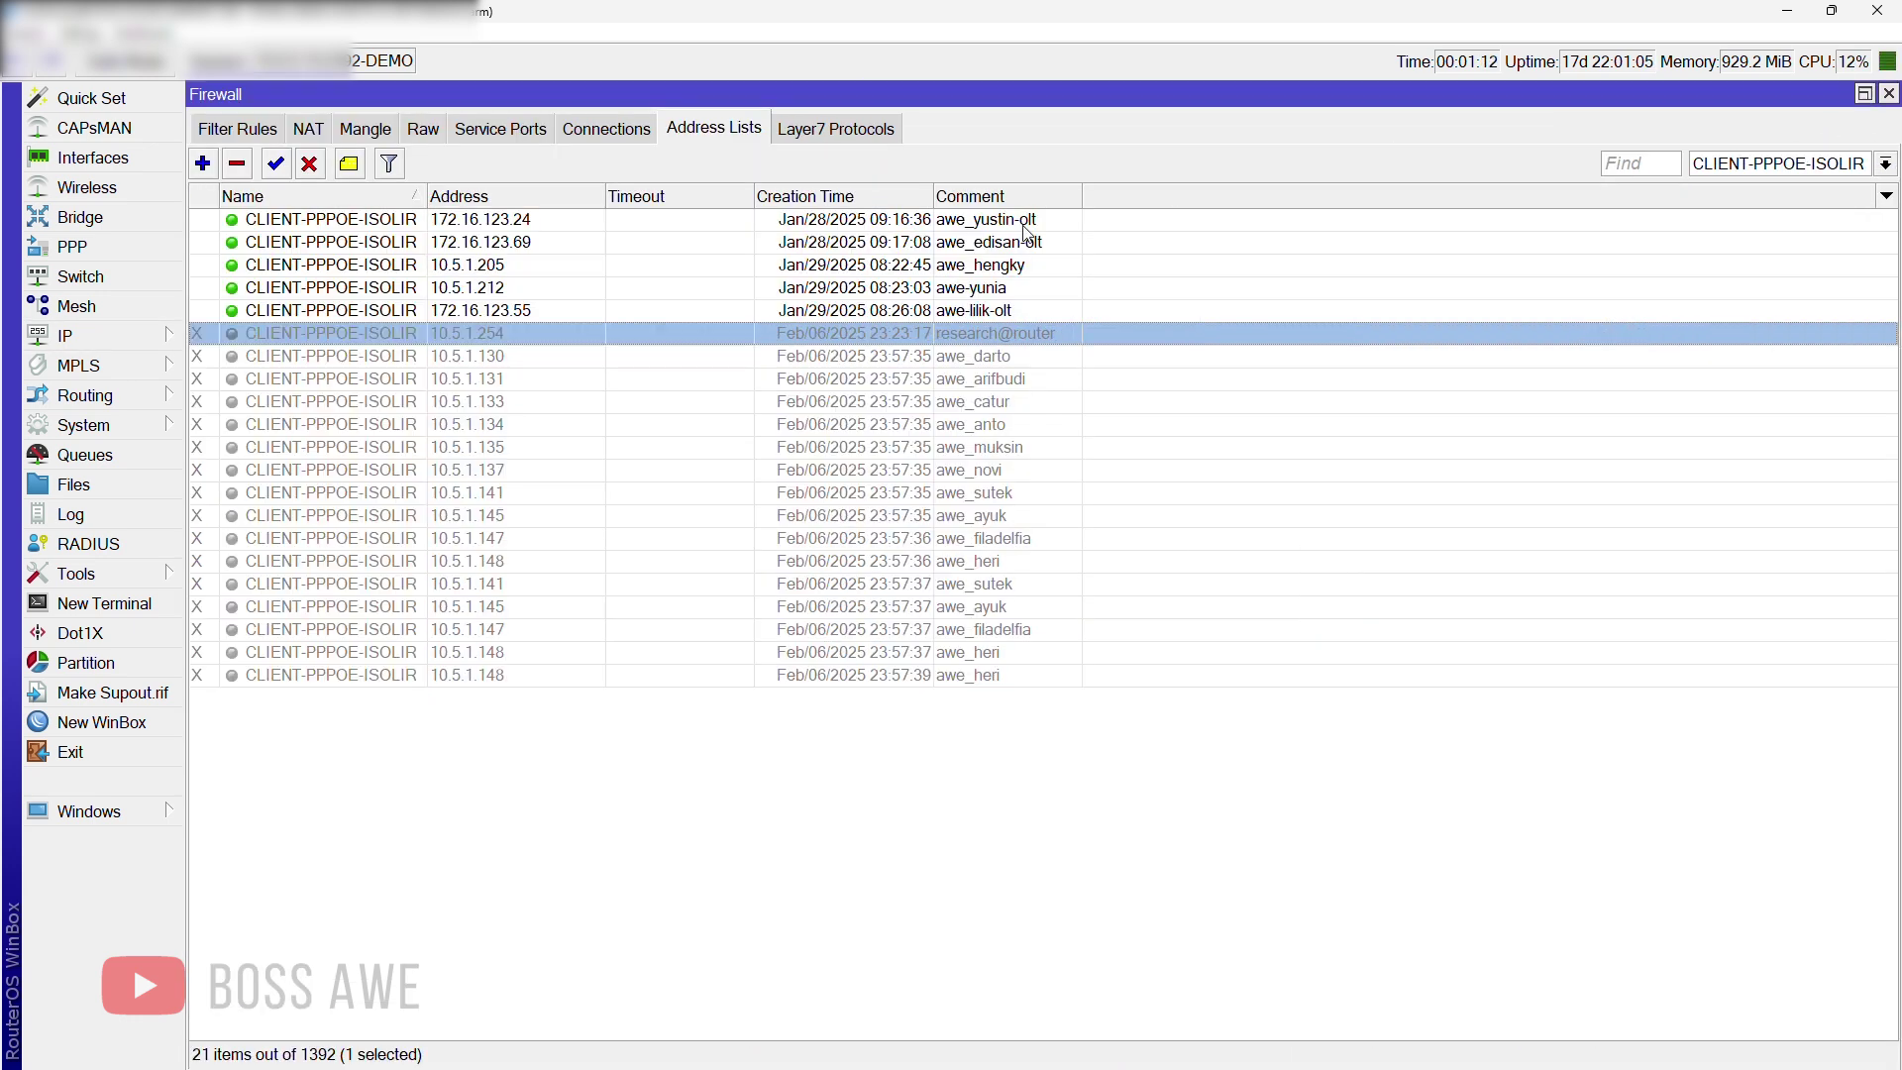
click(311, 129)
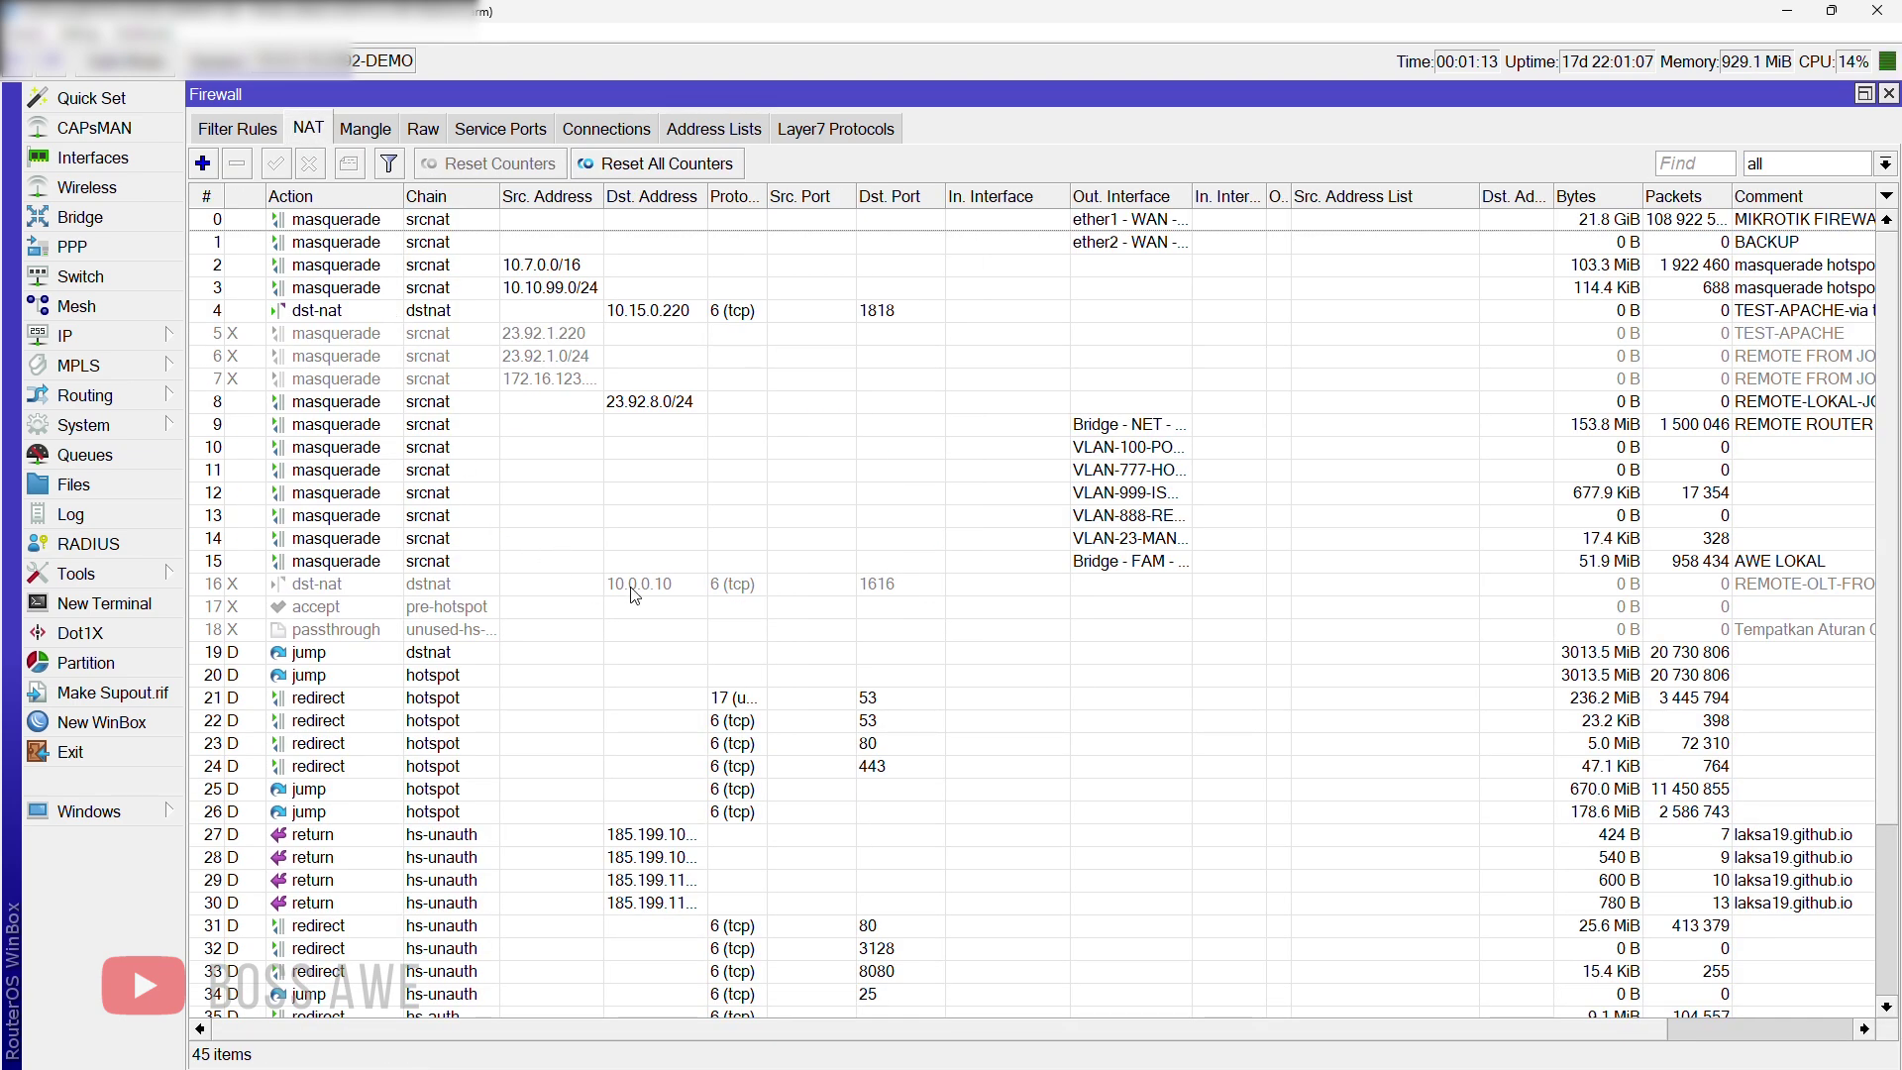
scroll(649, 555, down, 3)
double_click(1339, 904)
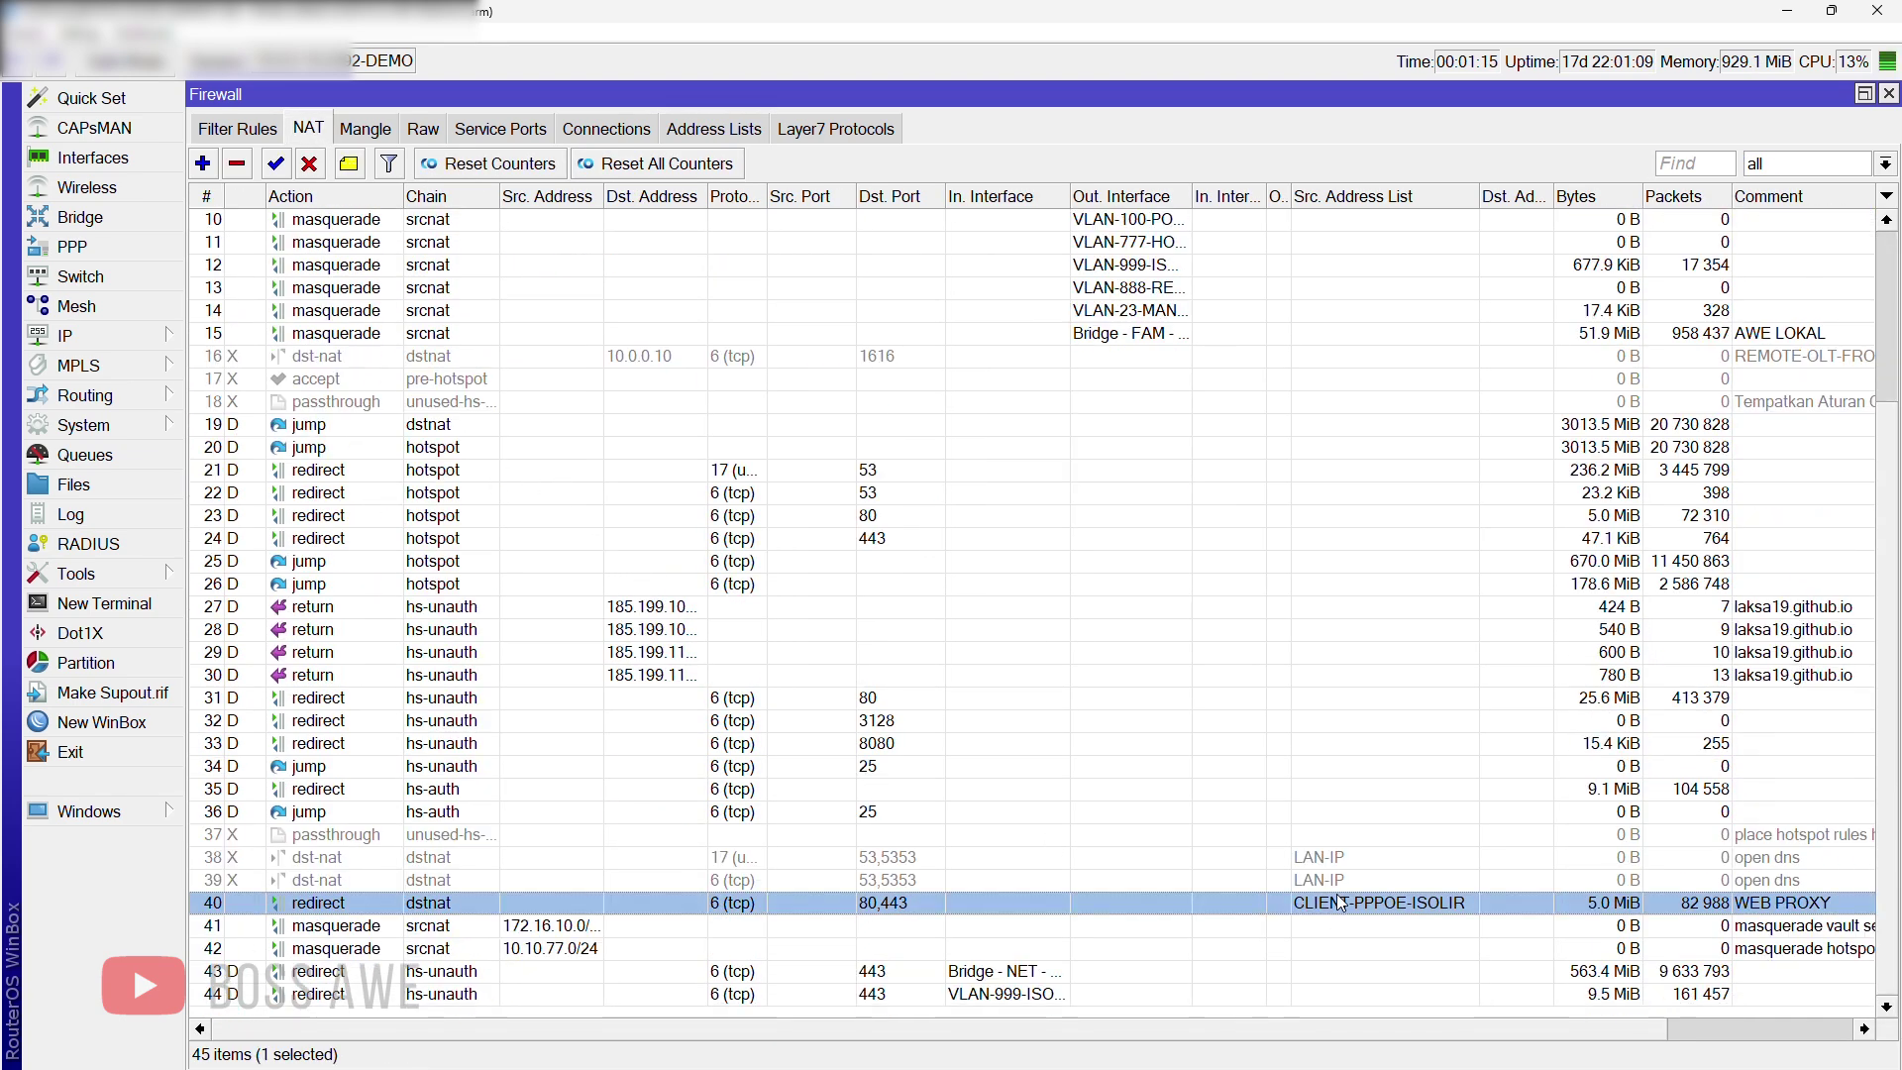
click(826, 139)
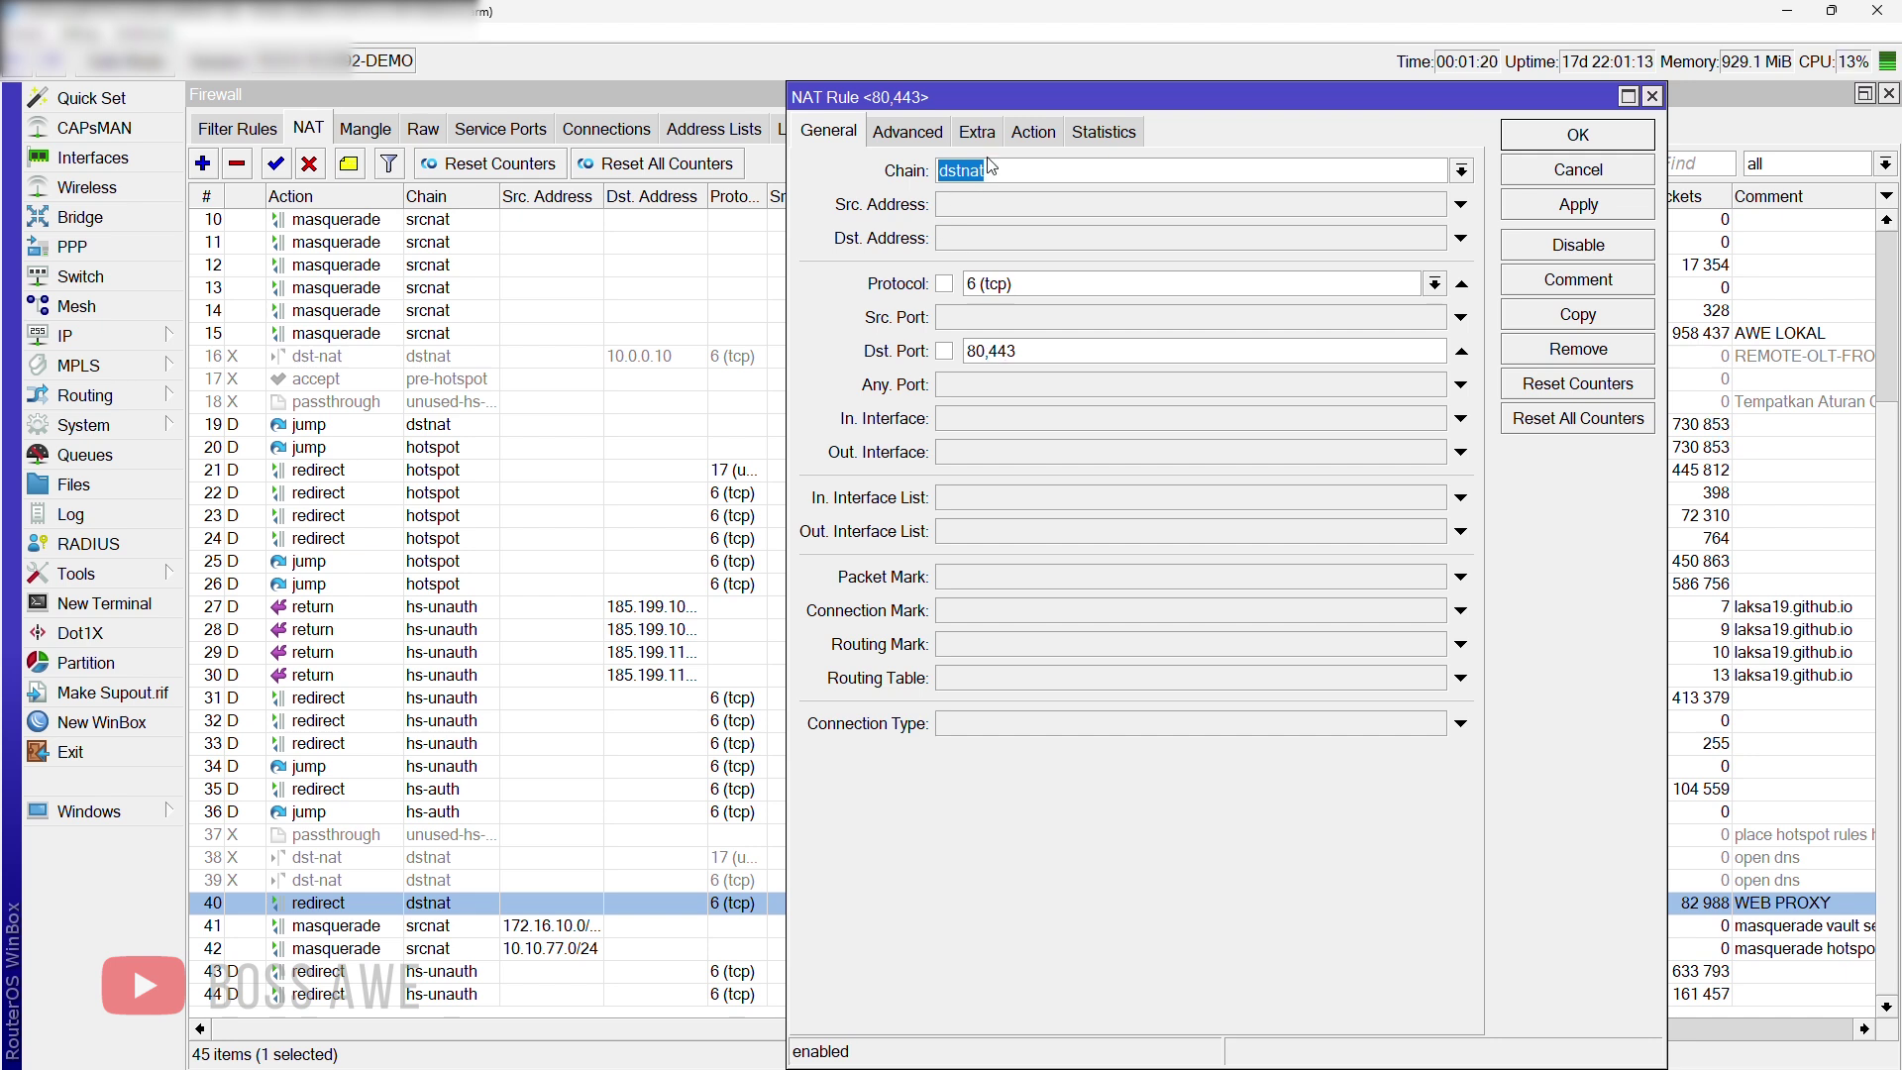
click(931, 139)
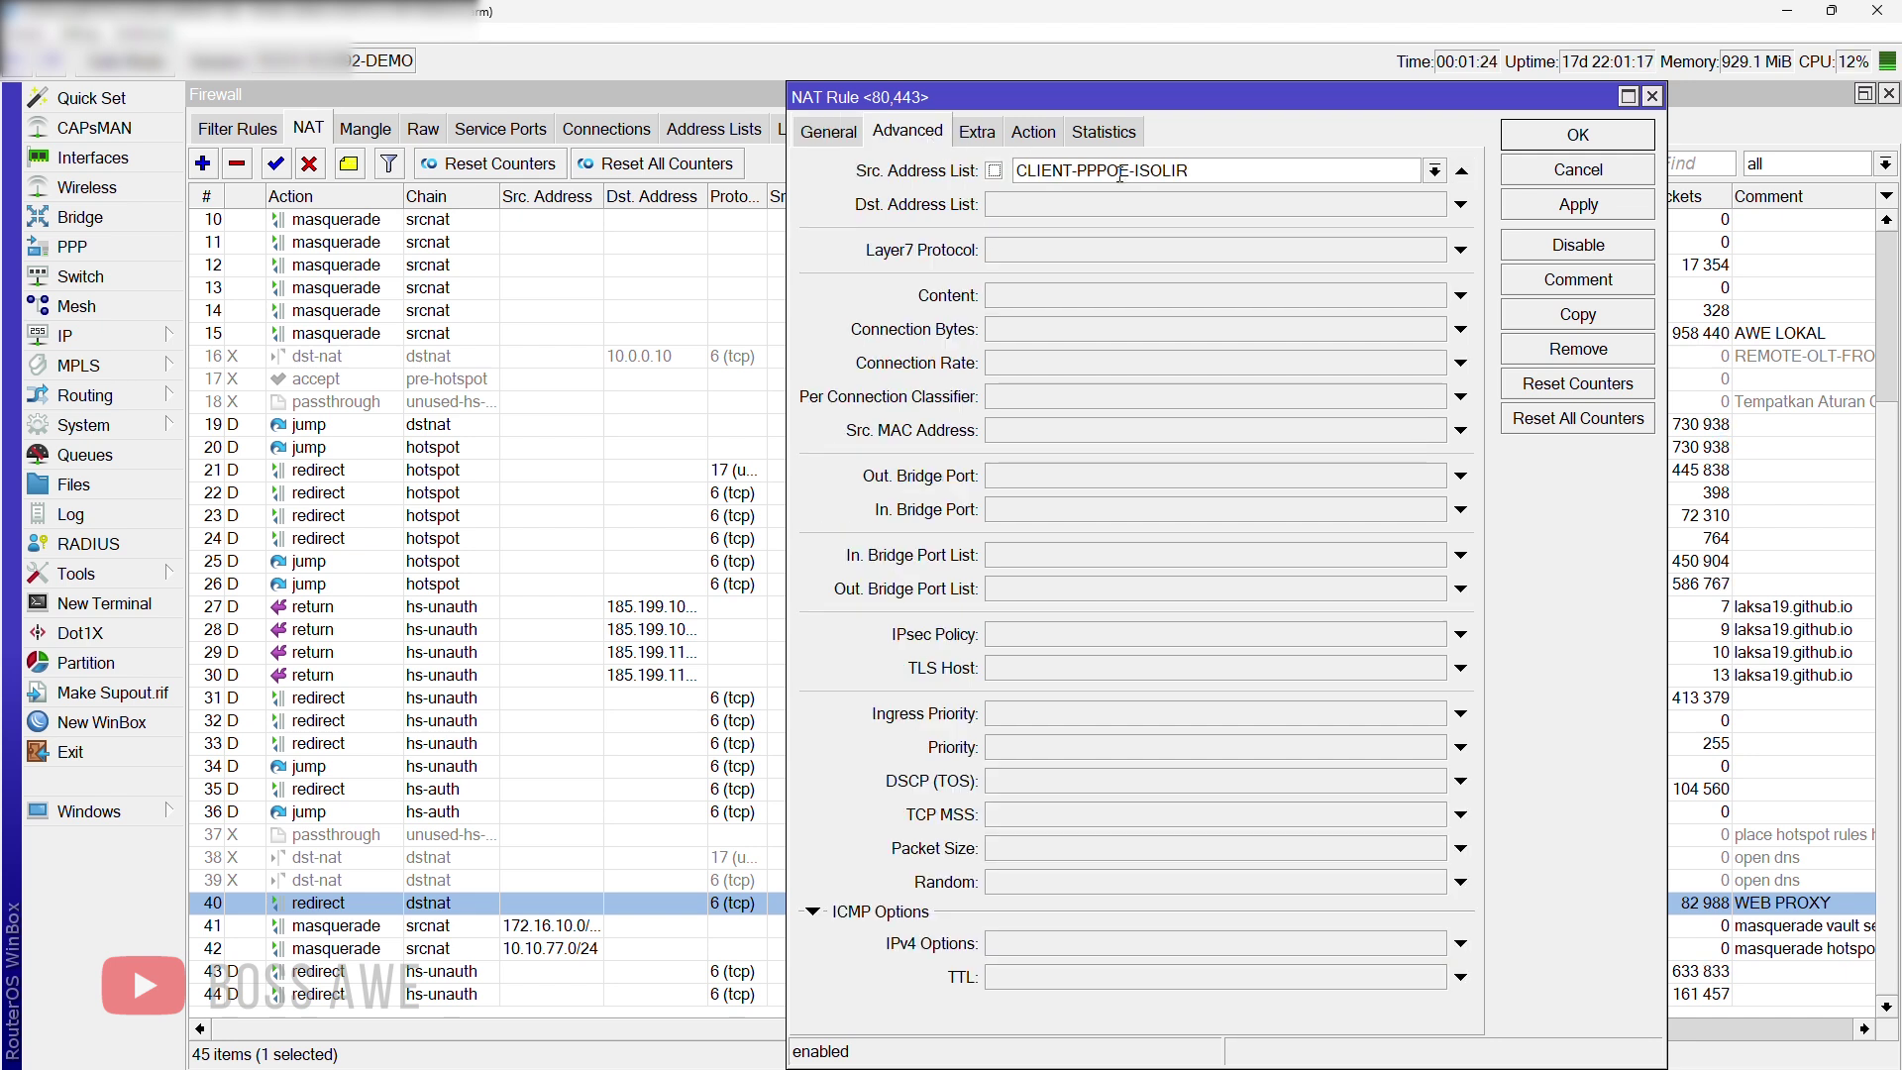
click(1036, 133)
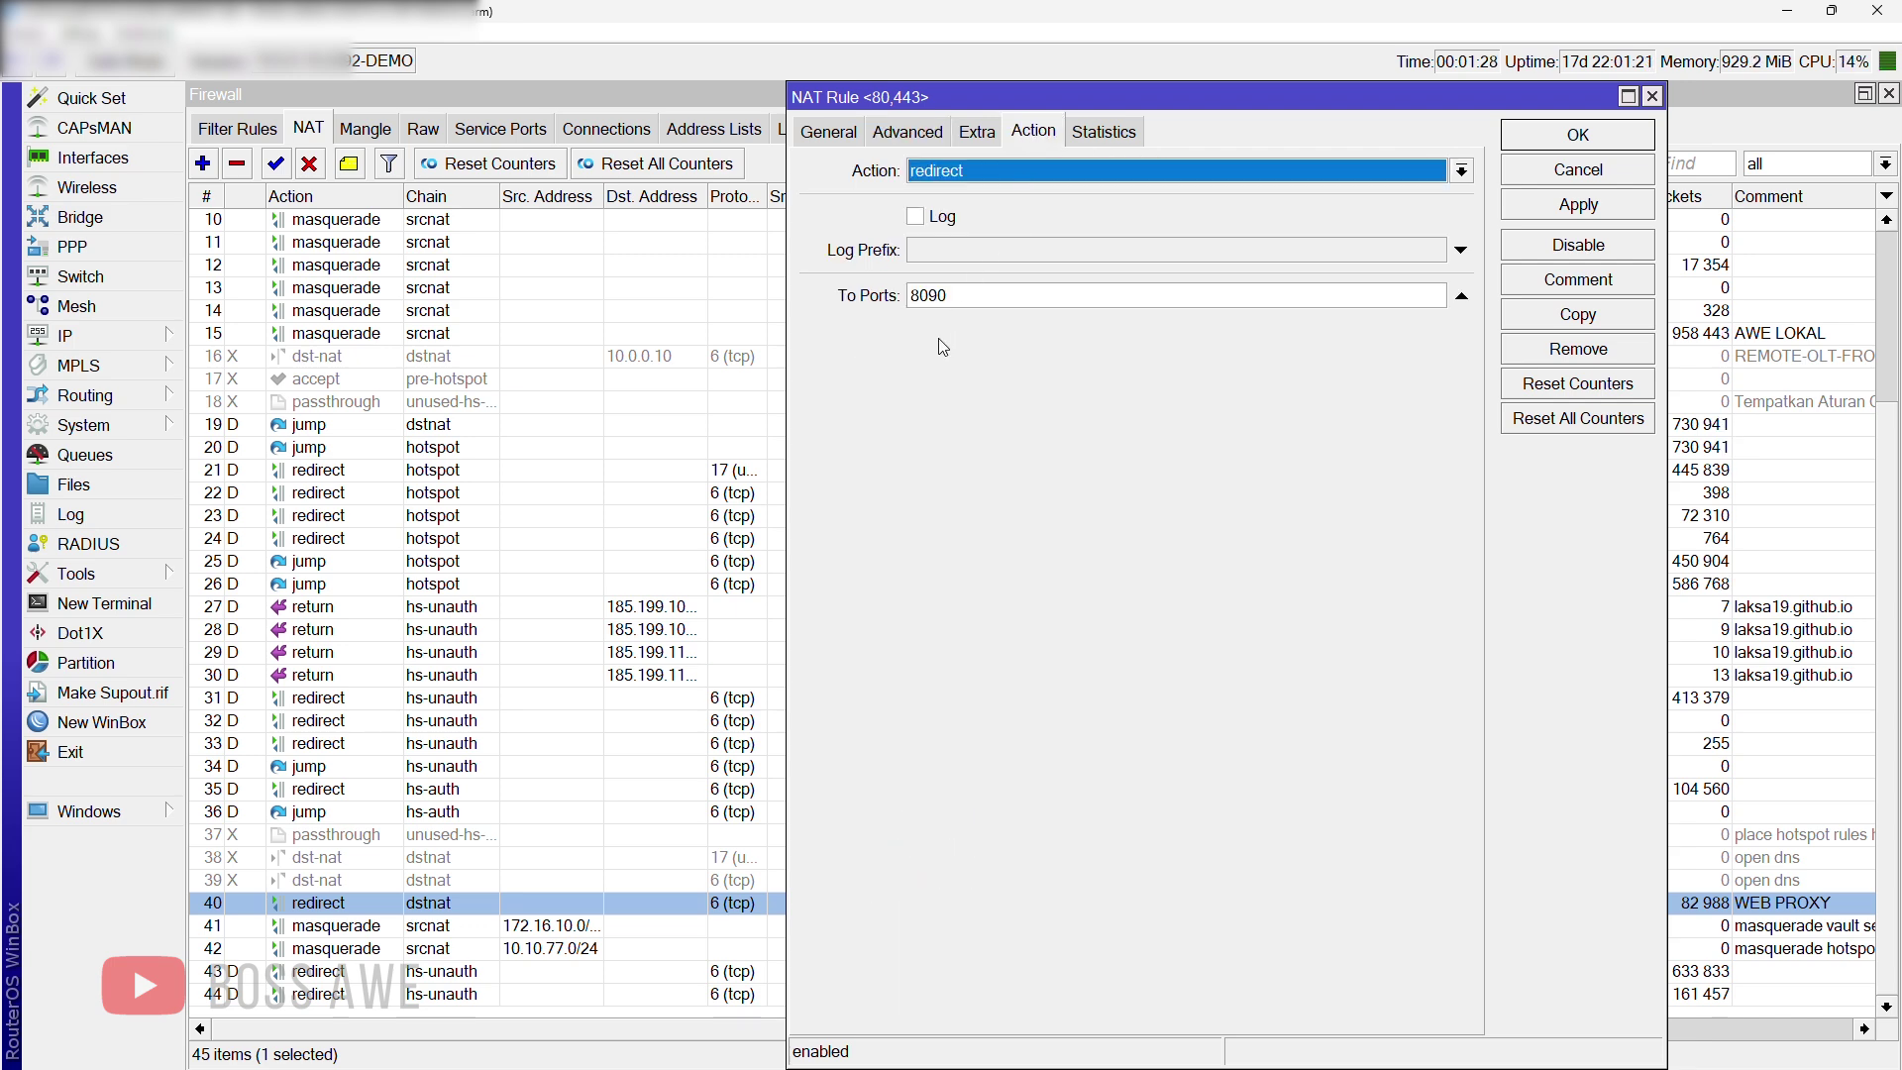
click(1651, 96)
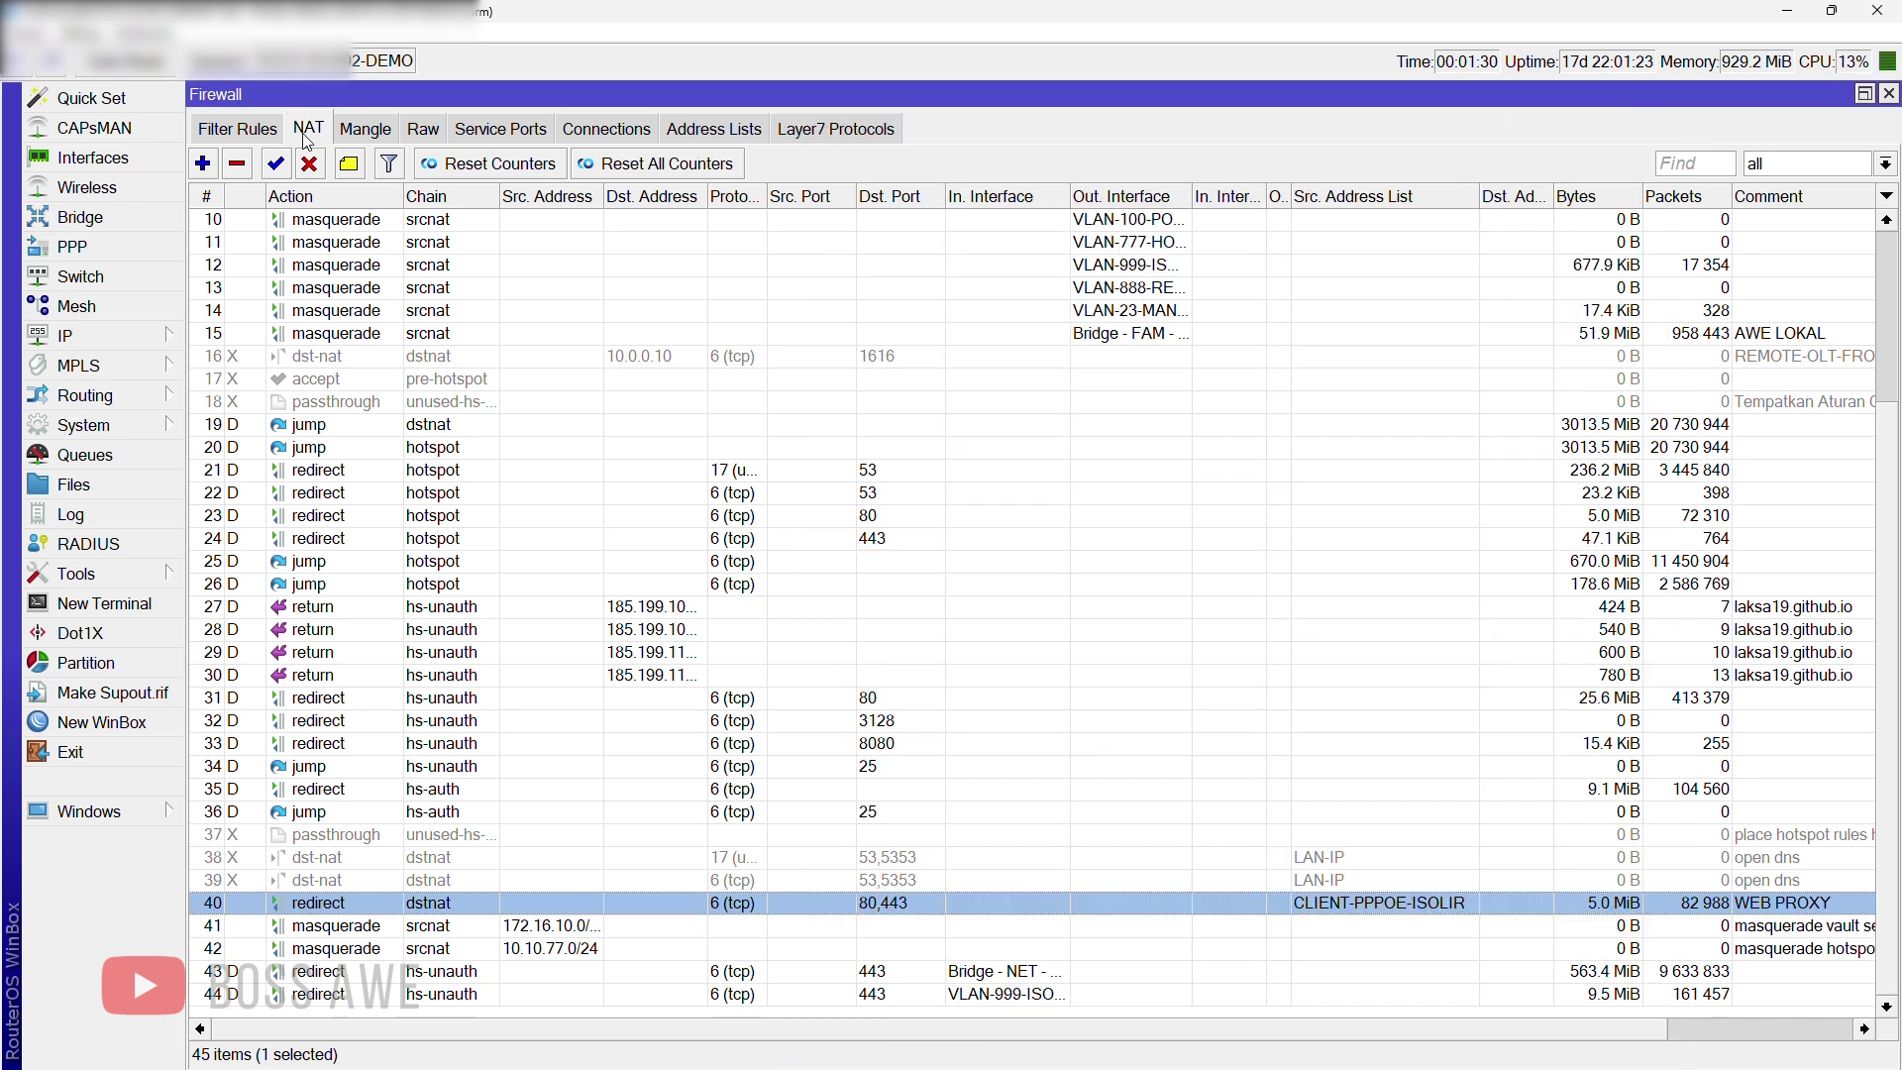
click(237, 129)
scroll(860, 761, down, 7)
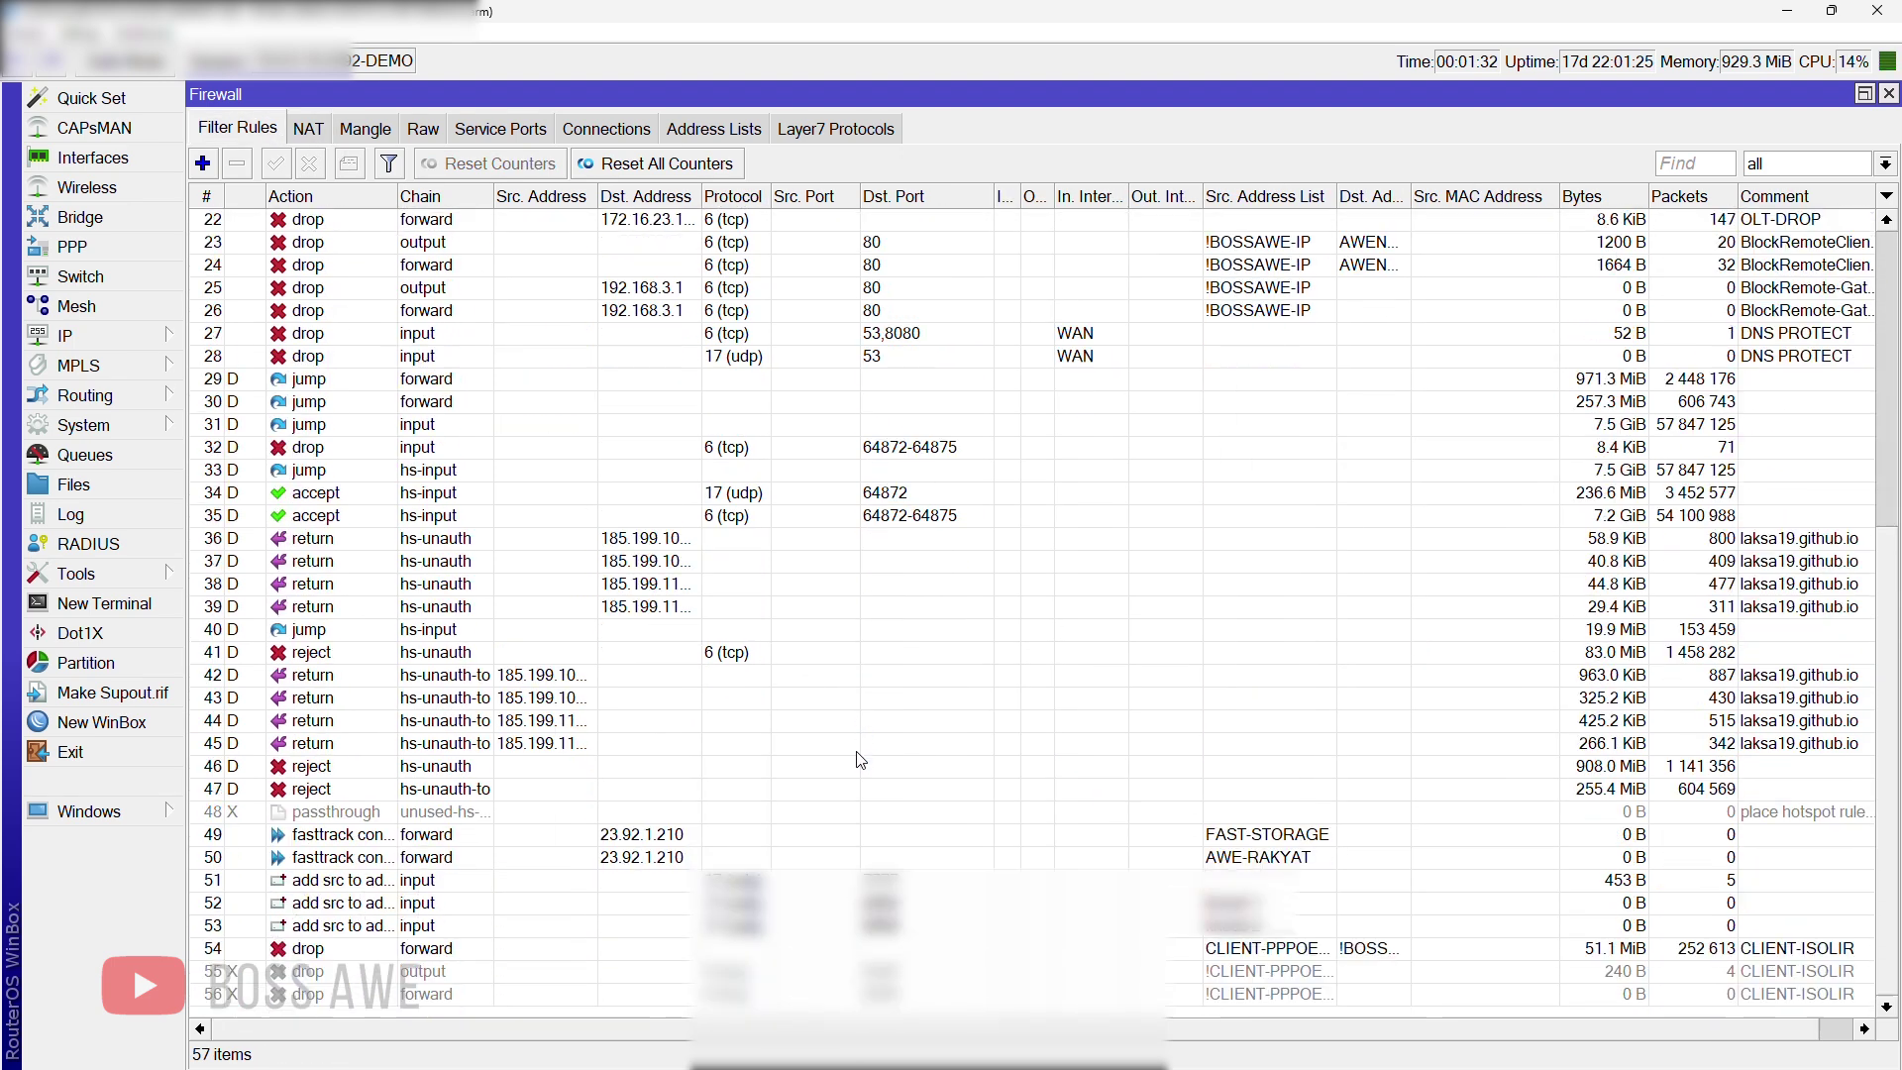
Step: Review filter rule 54's chain, CLIENT-PPPOE-ISOLIR address-list match and drop action, then close the Firewall window
double_click(1306, 948)
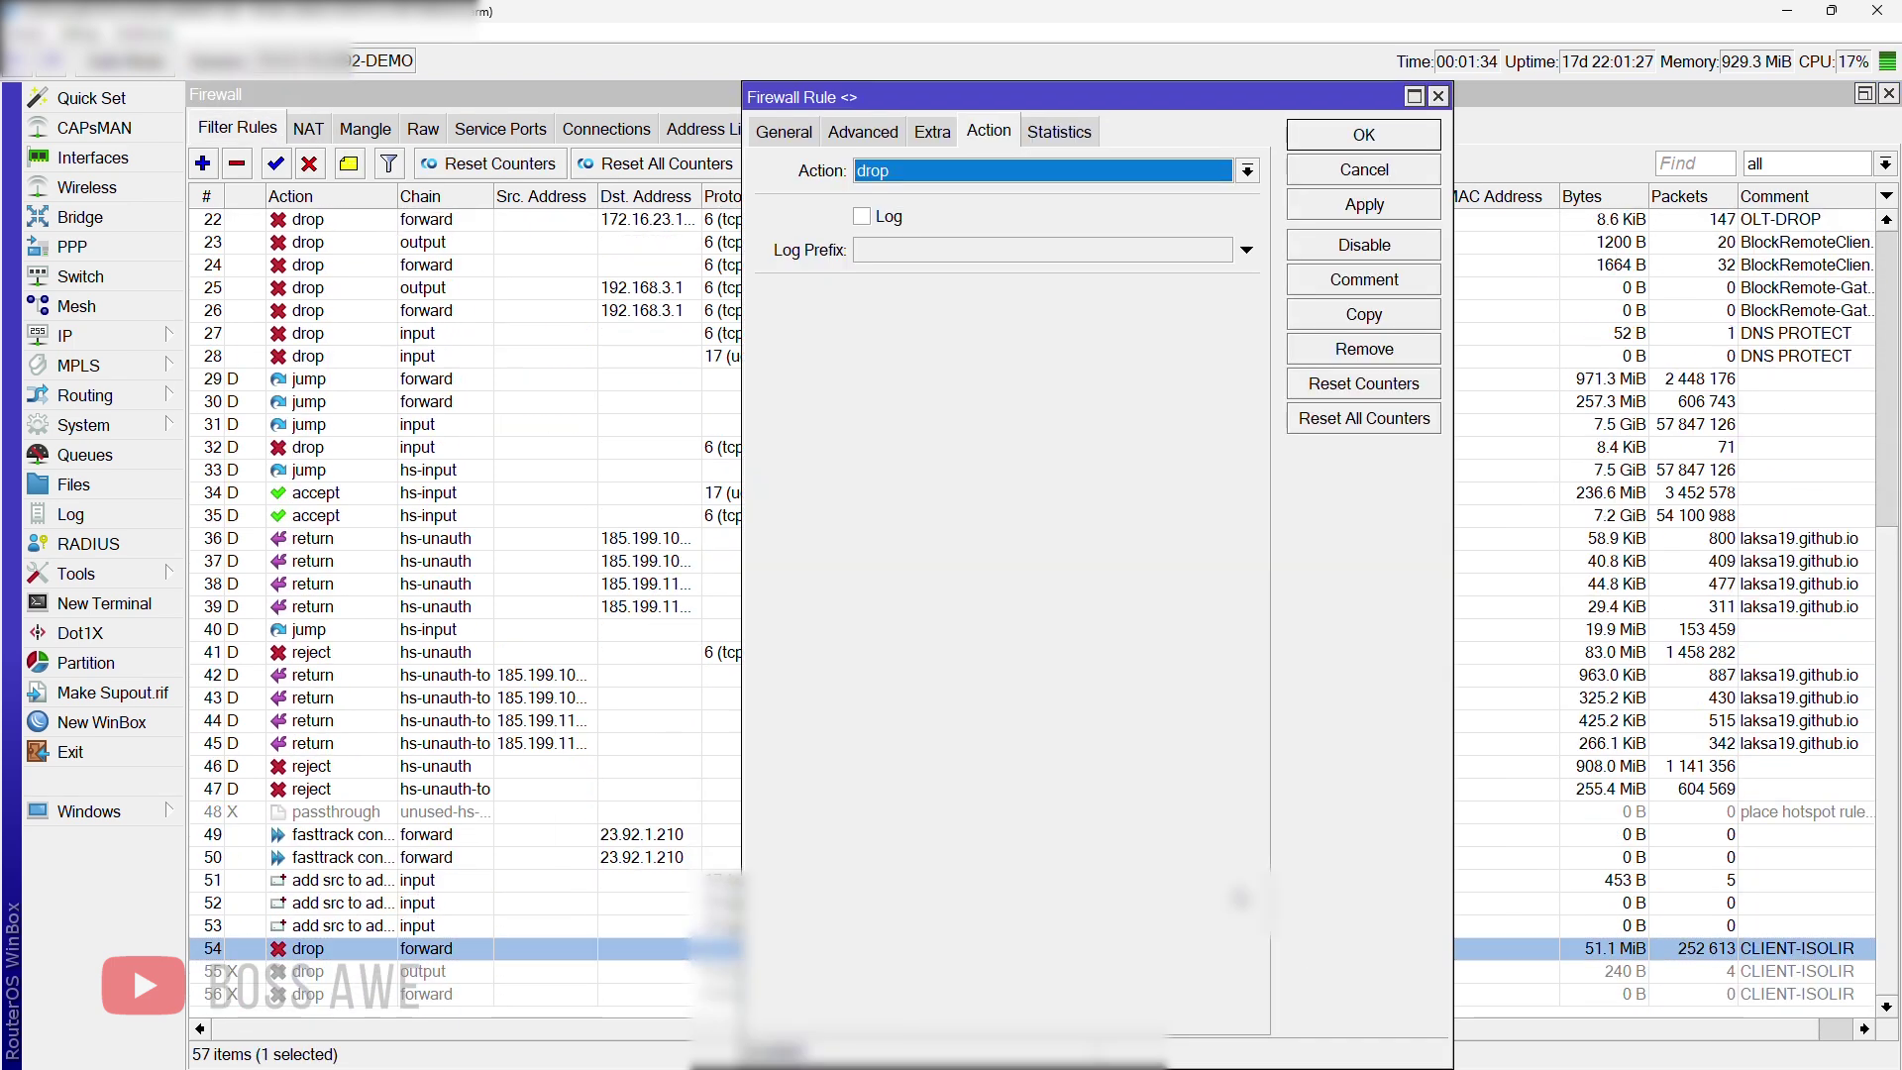
click(818, 138)
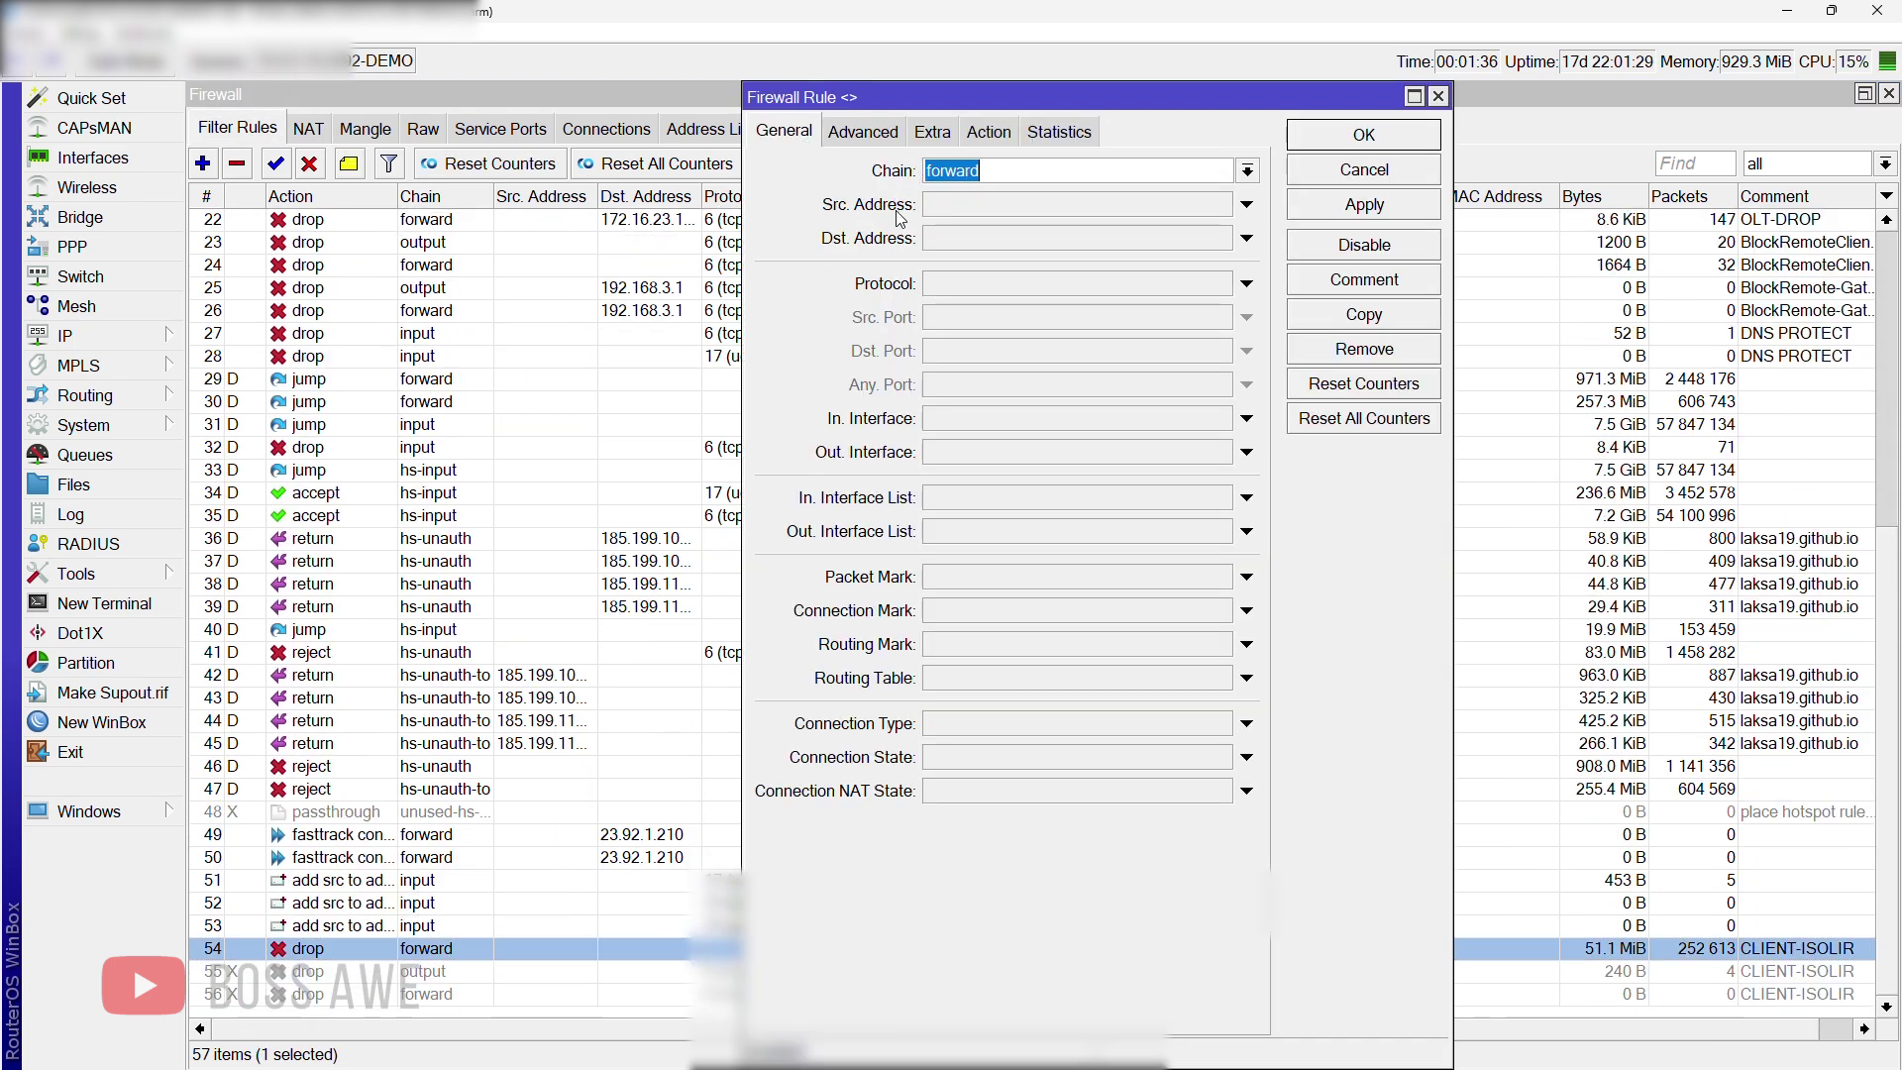
click(864, 133)
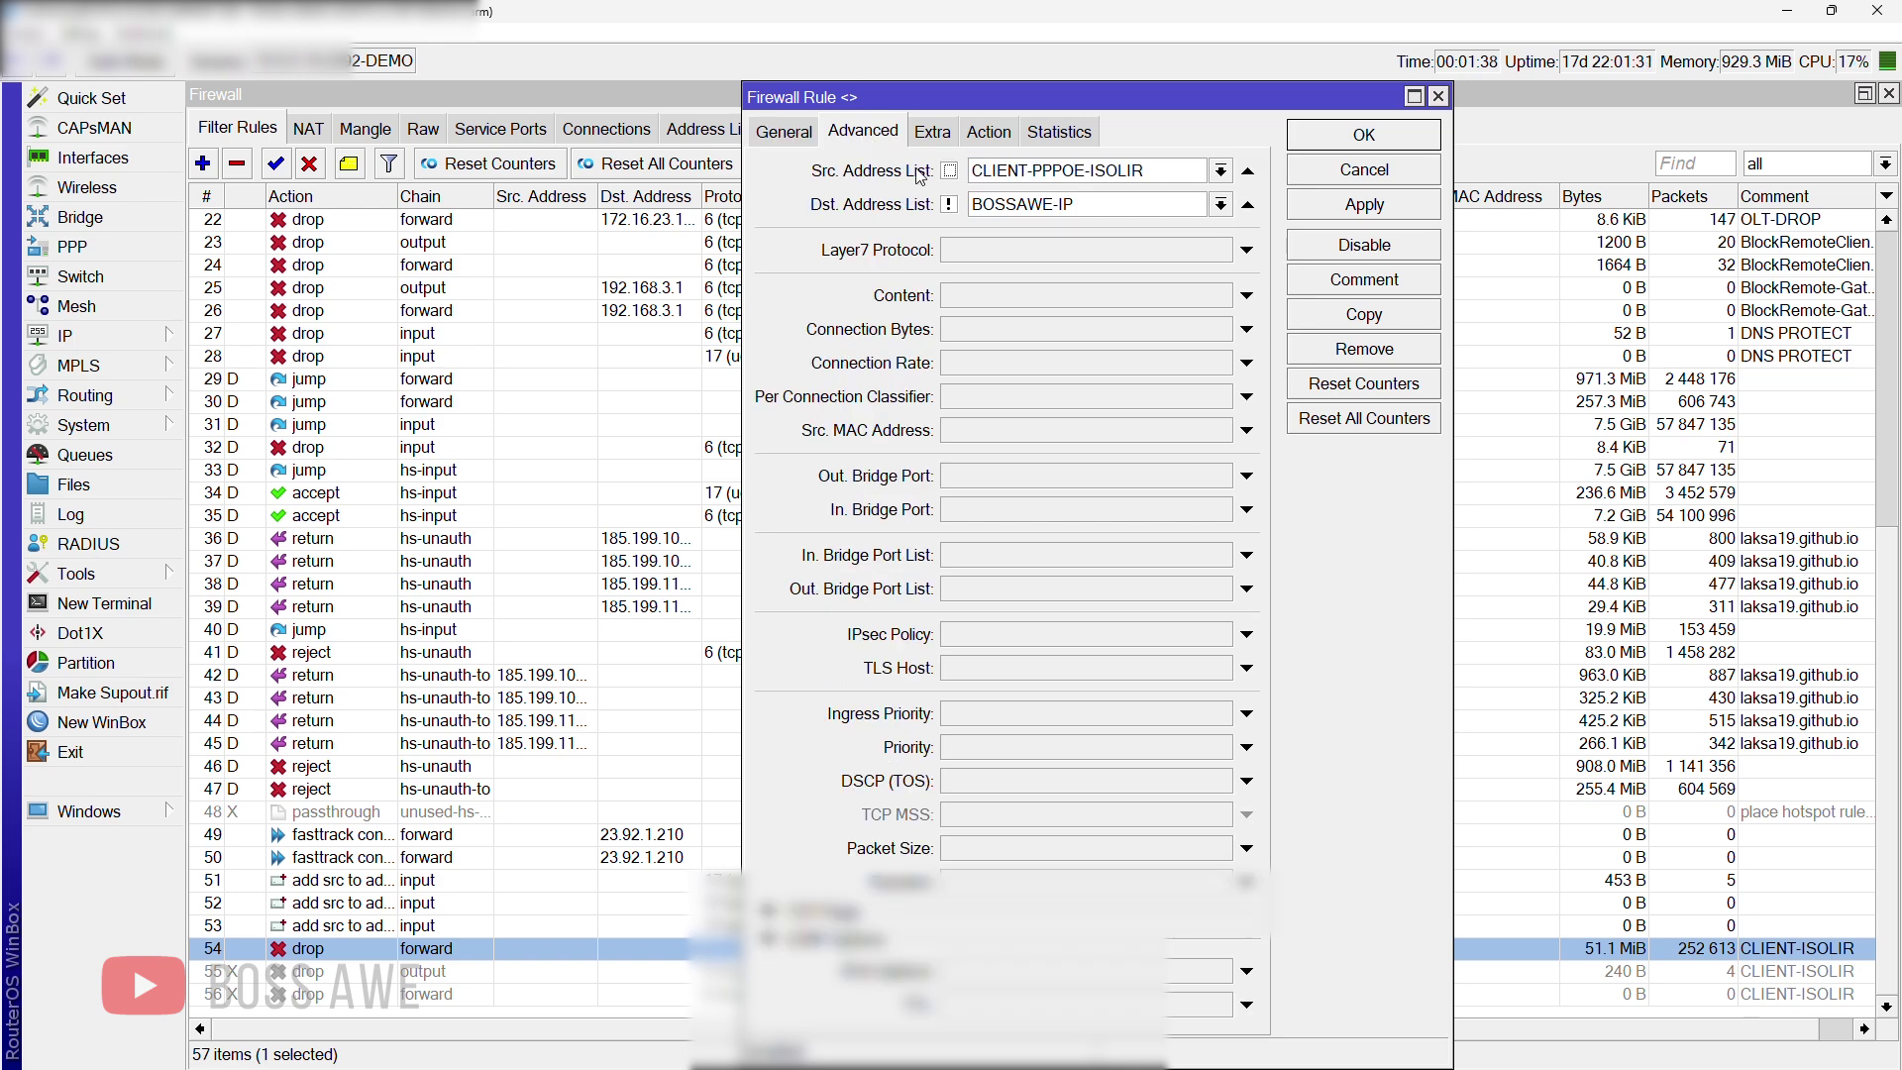
click(988, 135)
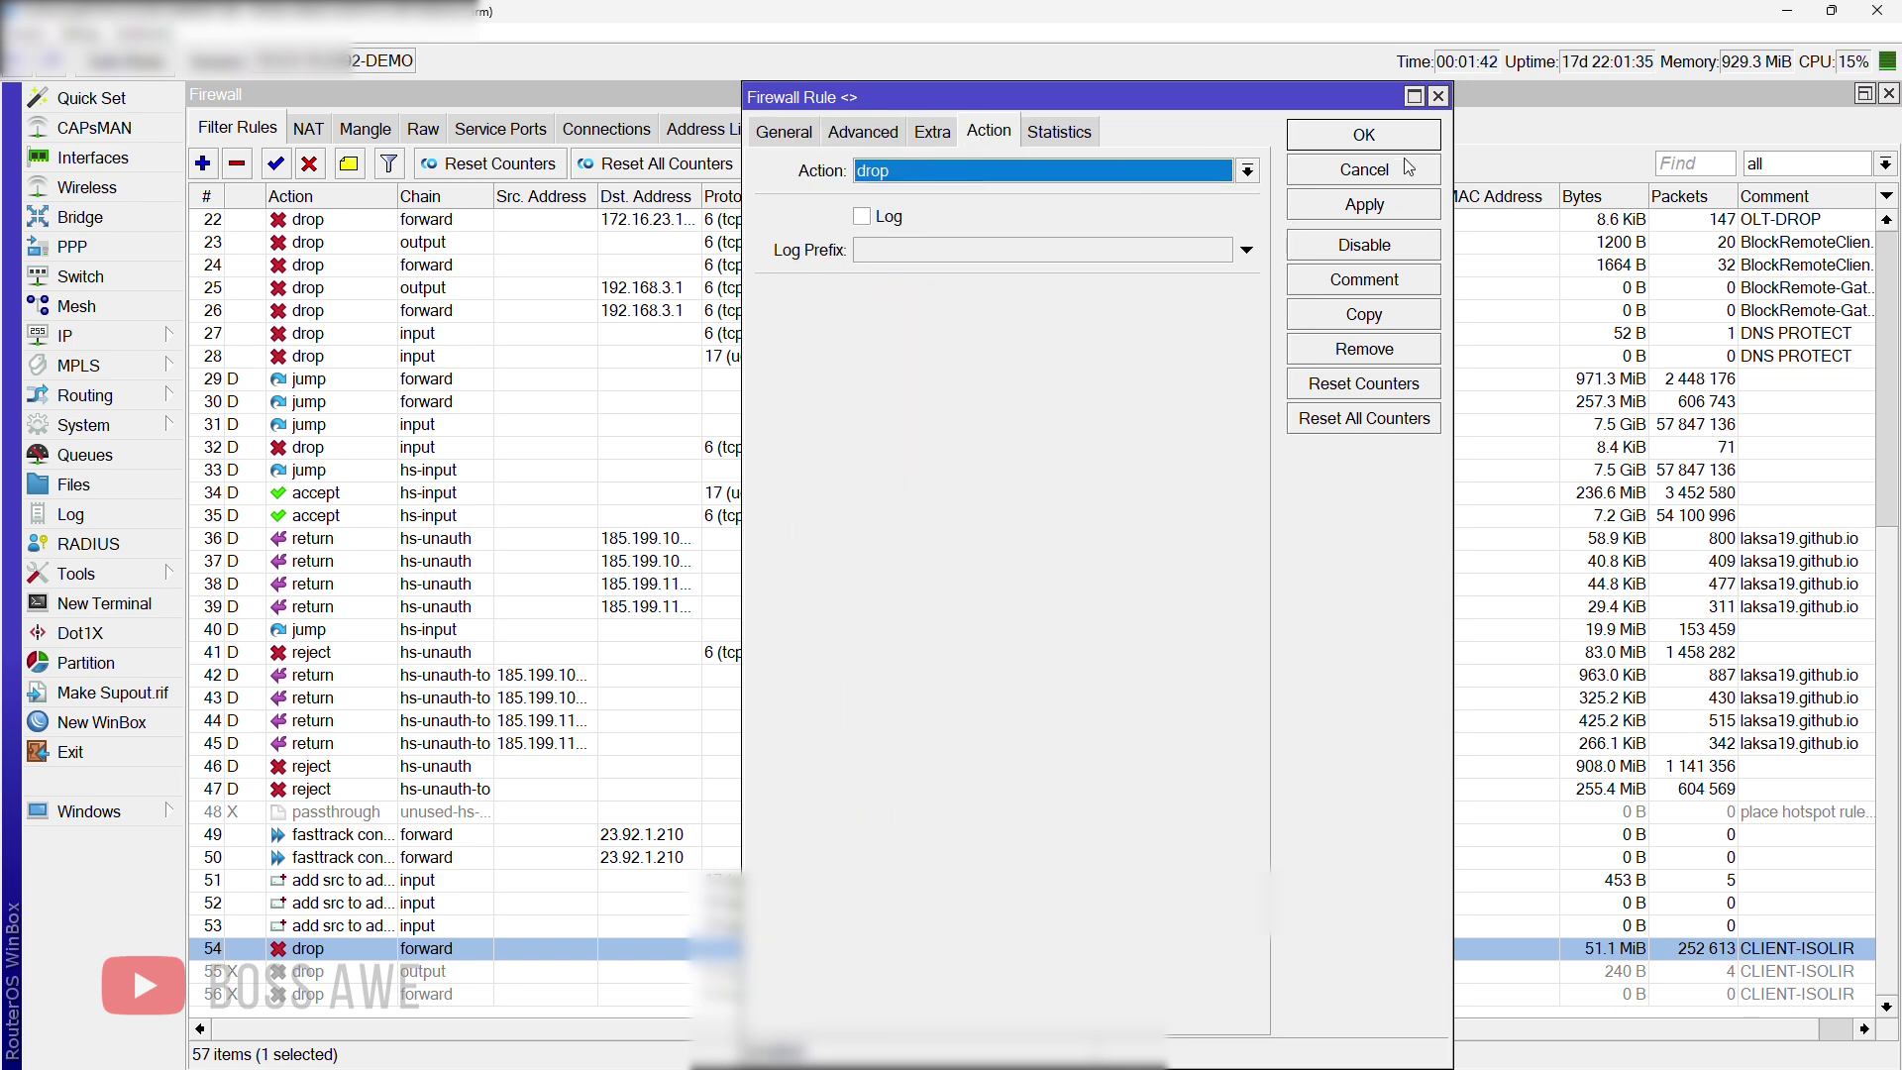
click(1437, 96)
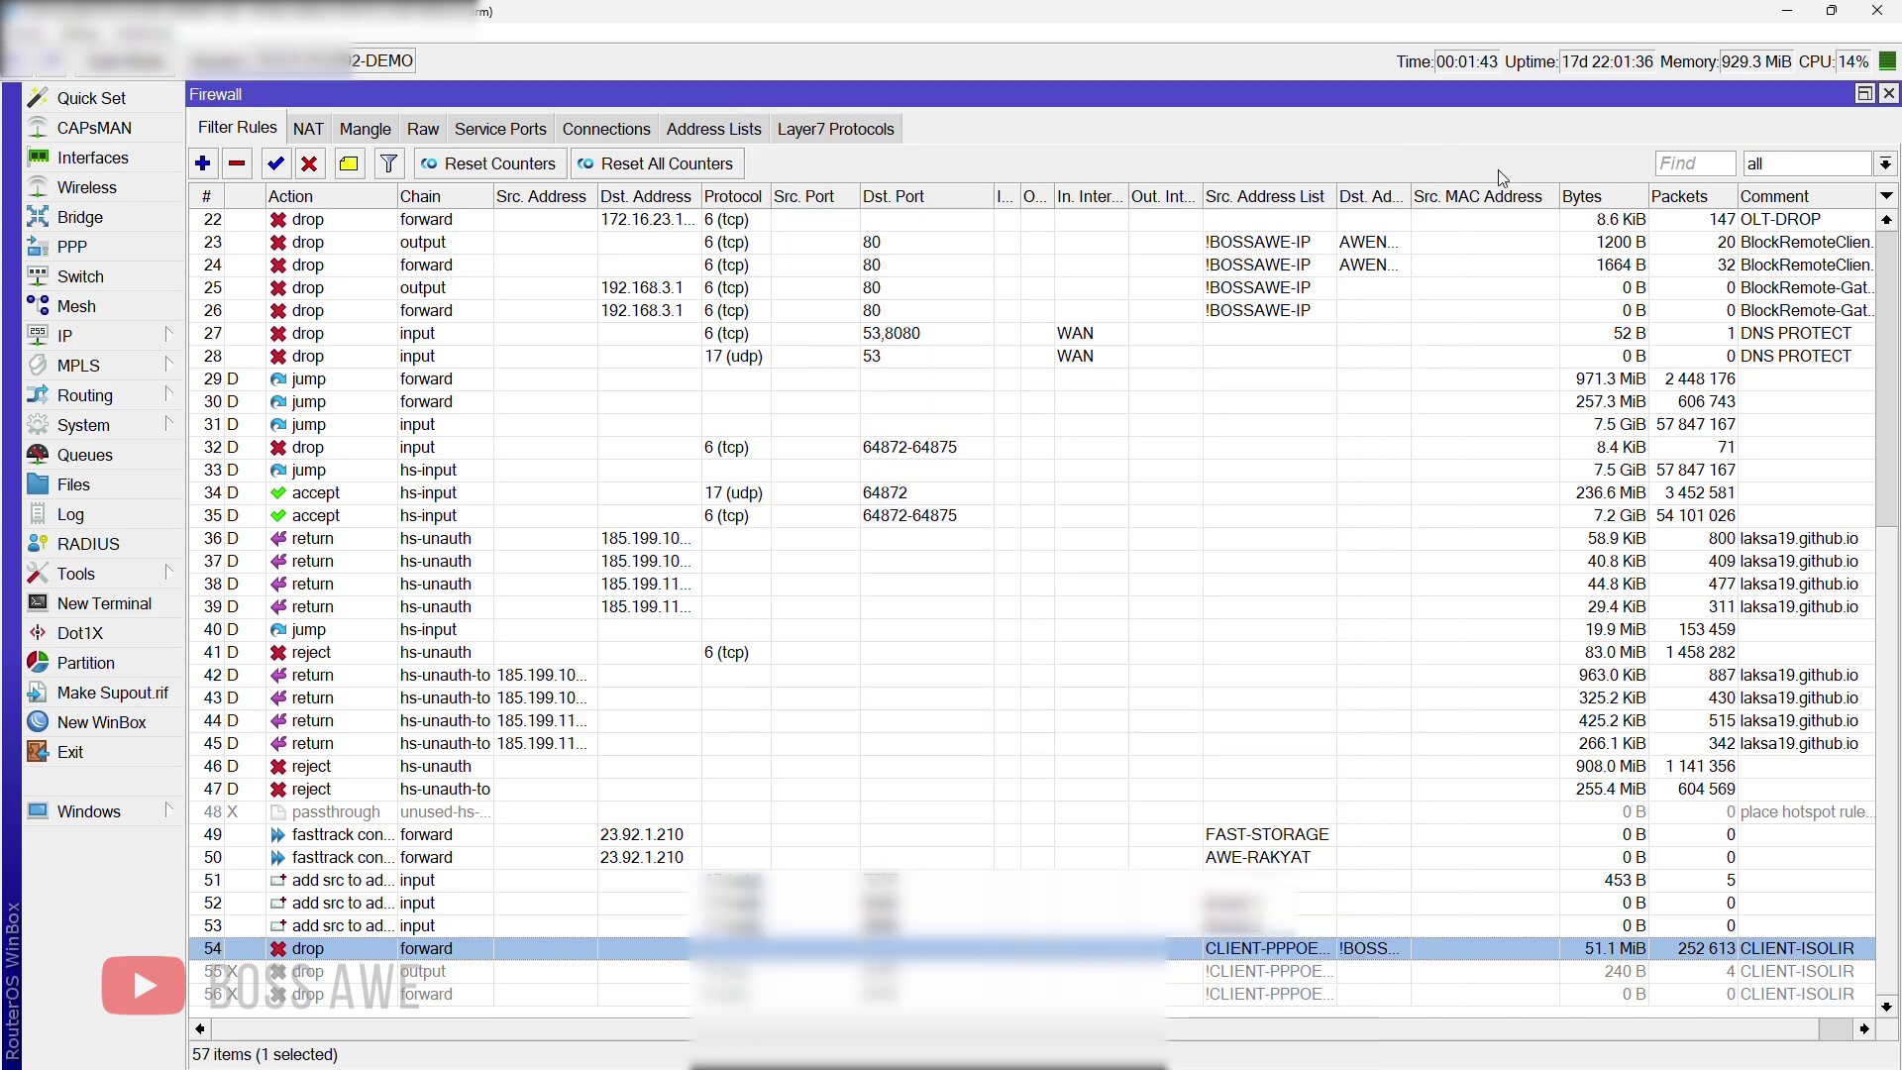
click(1888, 93)
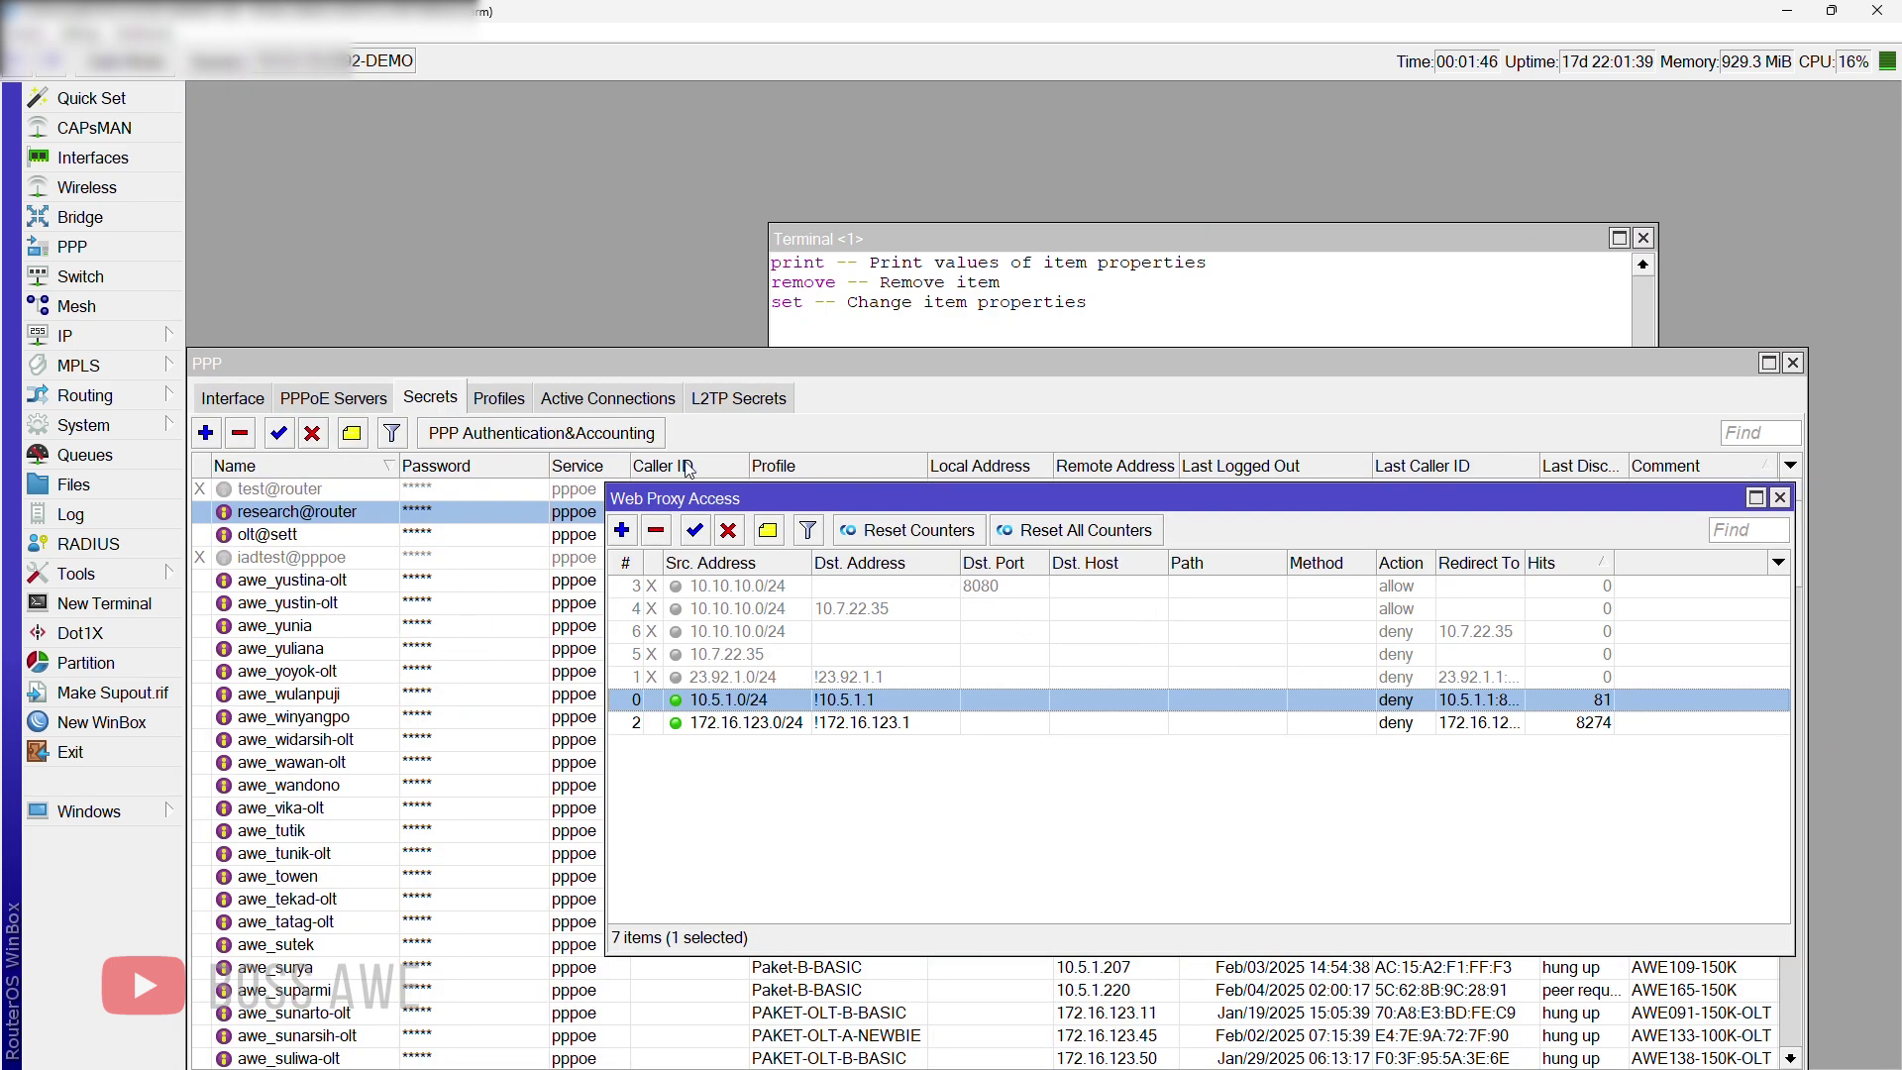
Step: Show the Firewall Address Lists, select the 10.5.1.254 isolation entry, and bring up Telegram
click(129, 341)
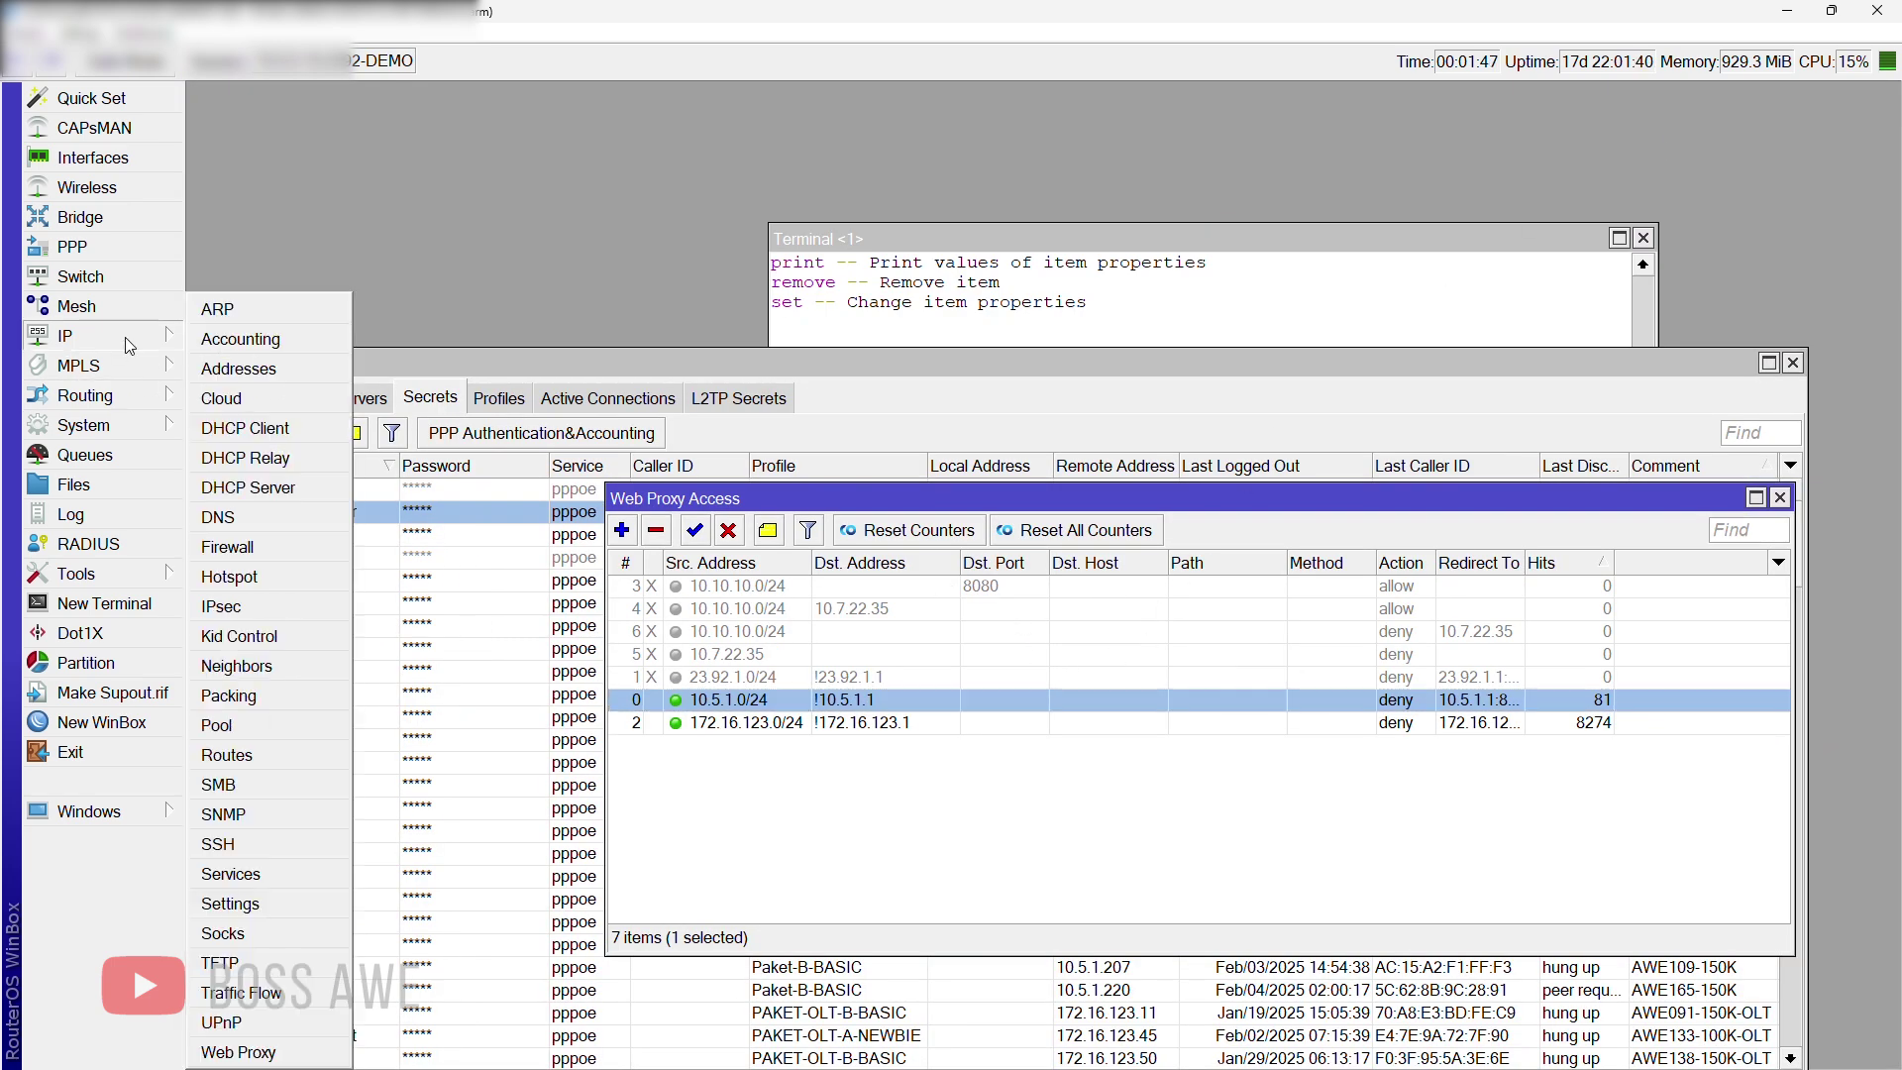
click(228, 547)
click(715, 130)
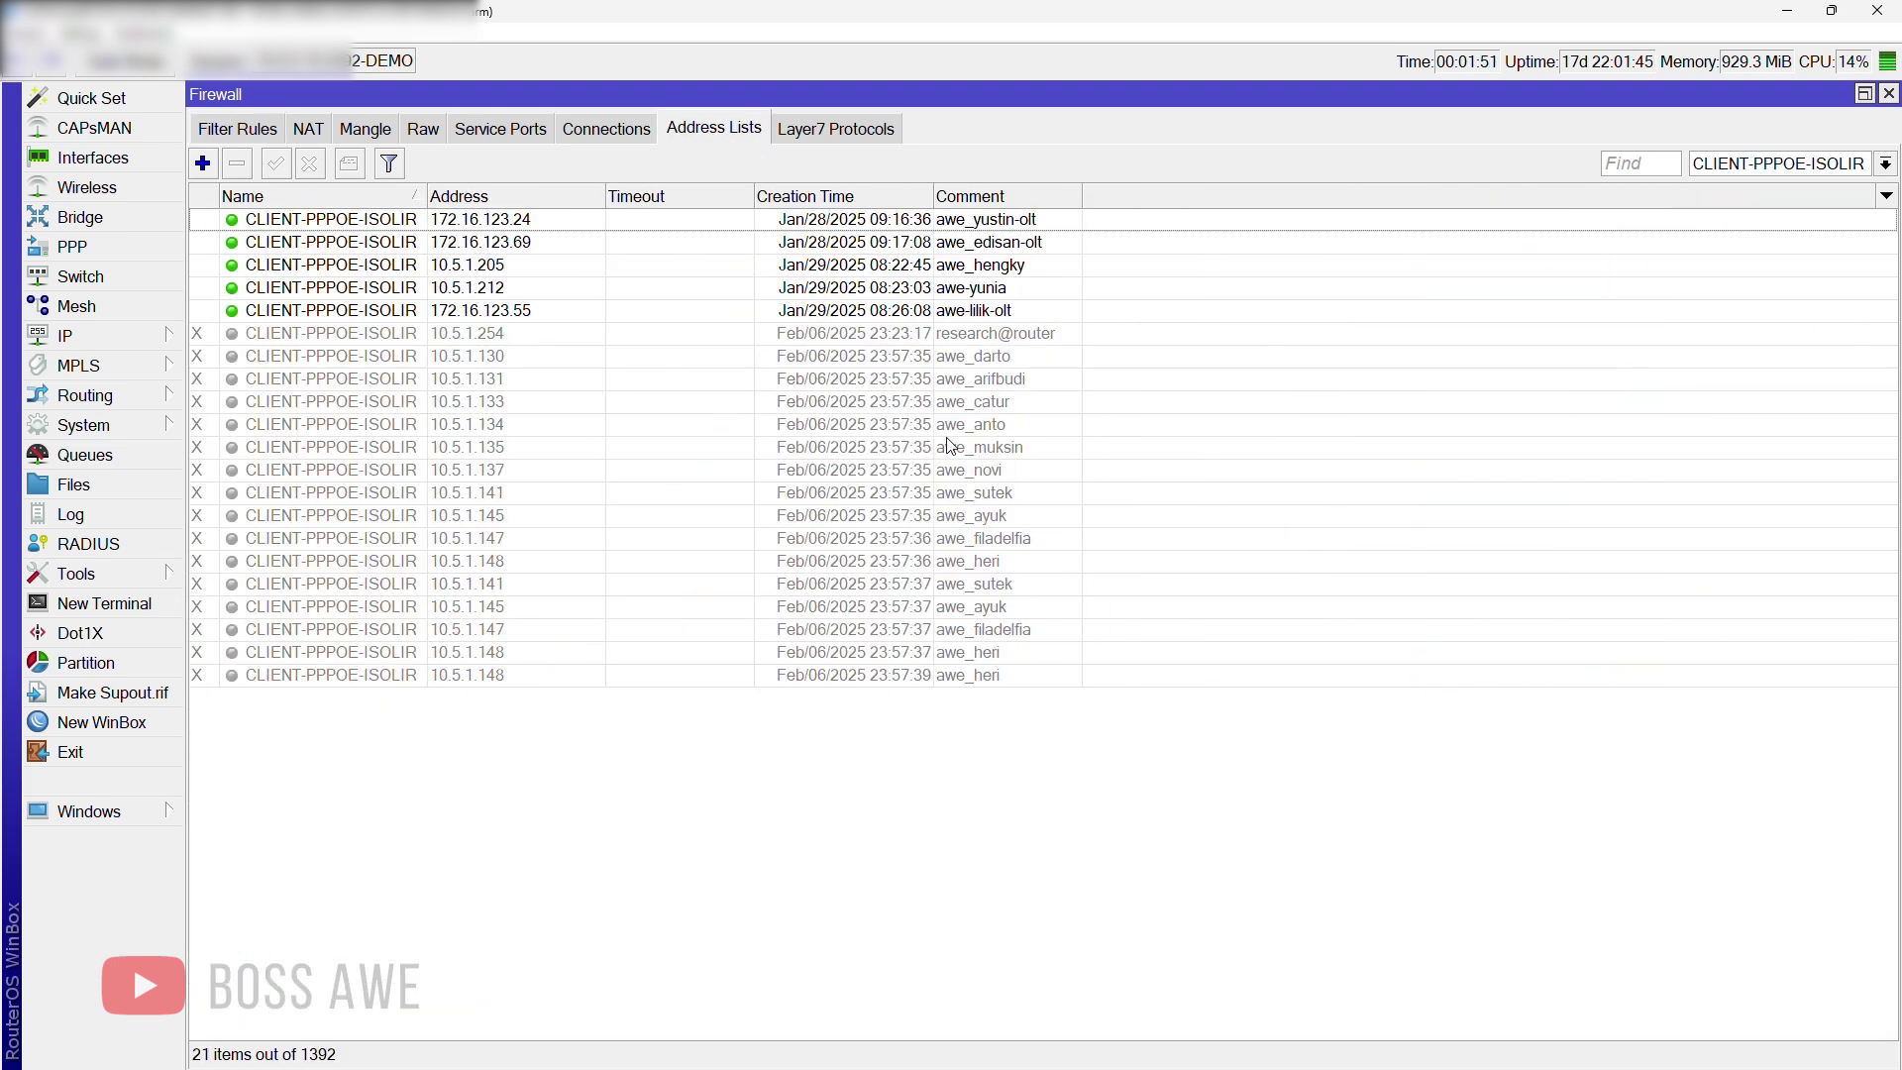
click(989, 336)
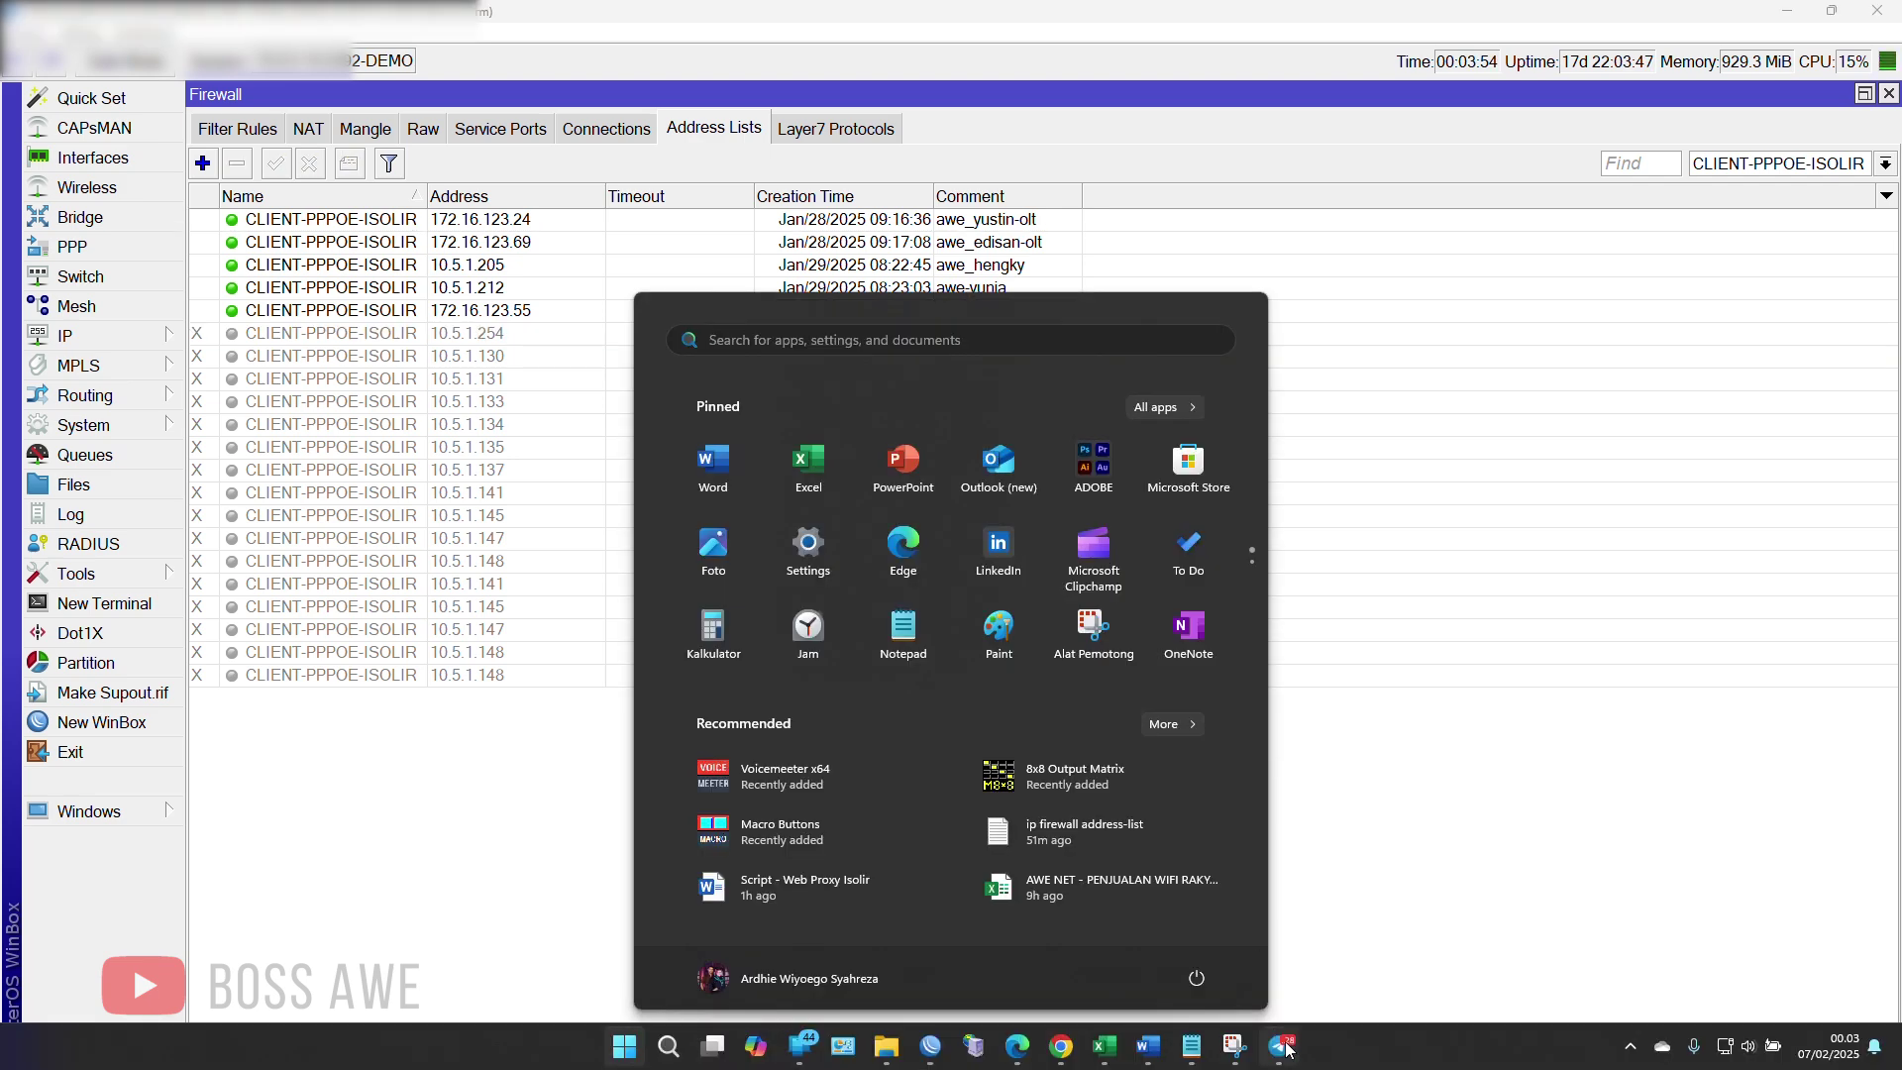
click(1282, 1046)
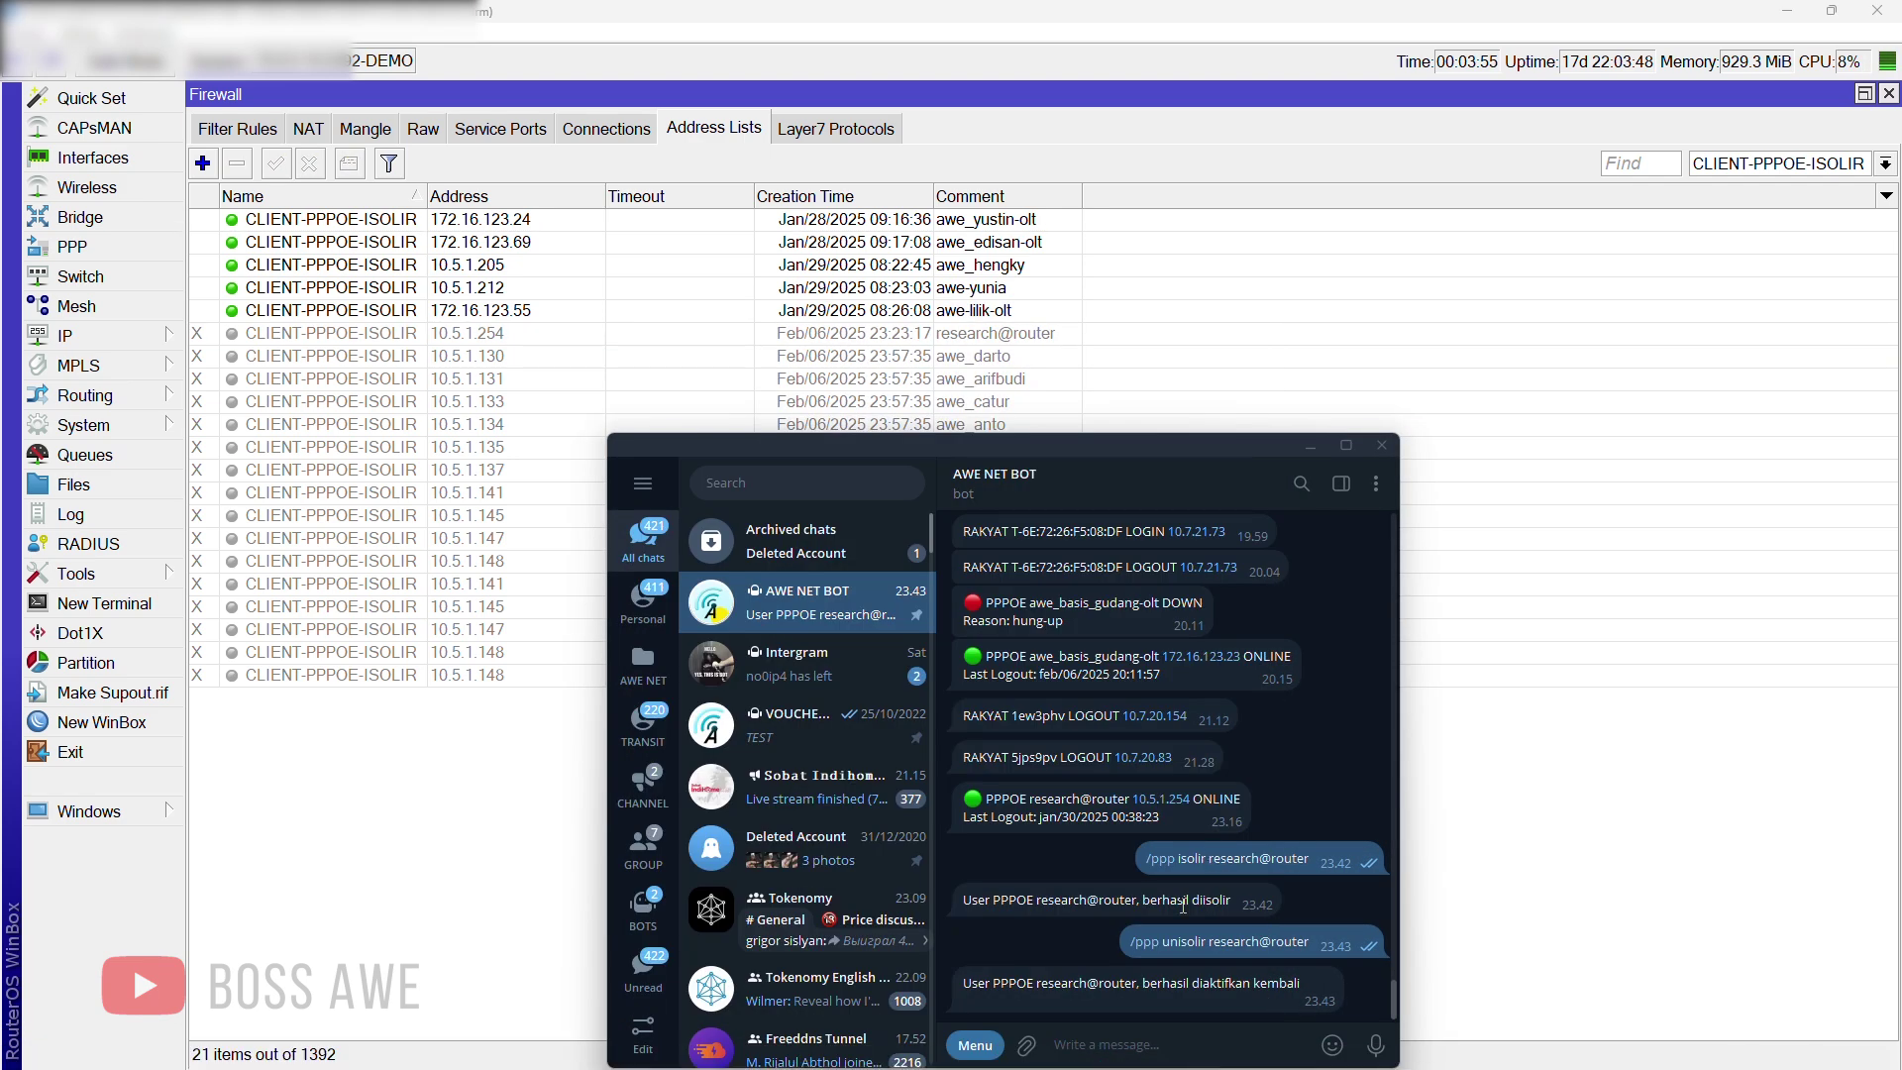
Step: Send '/ppp isolir research@router' to AWE NET BOT, then '/ppp unisolir research@router'
drag(1168, 480, 1133, 397)
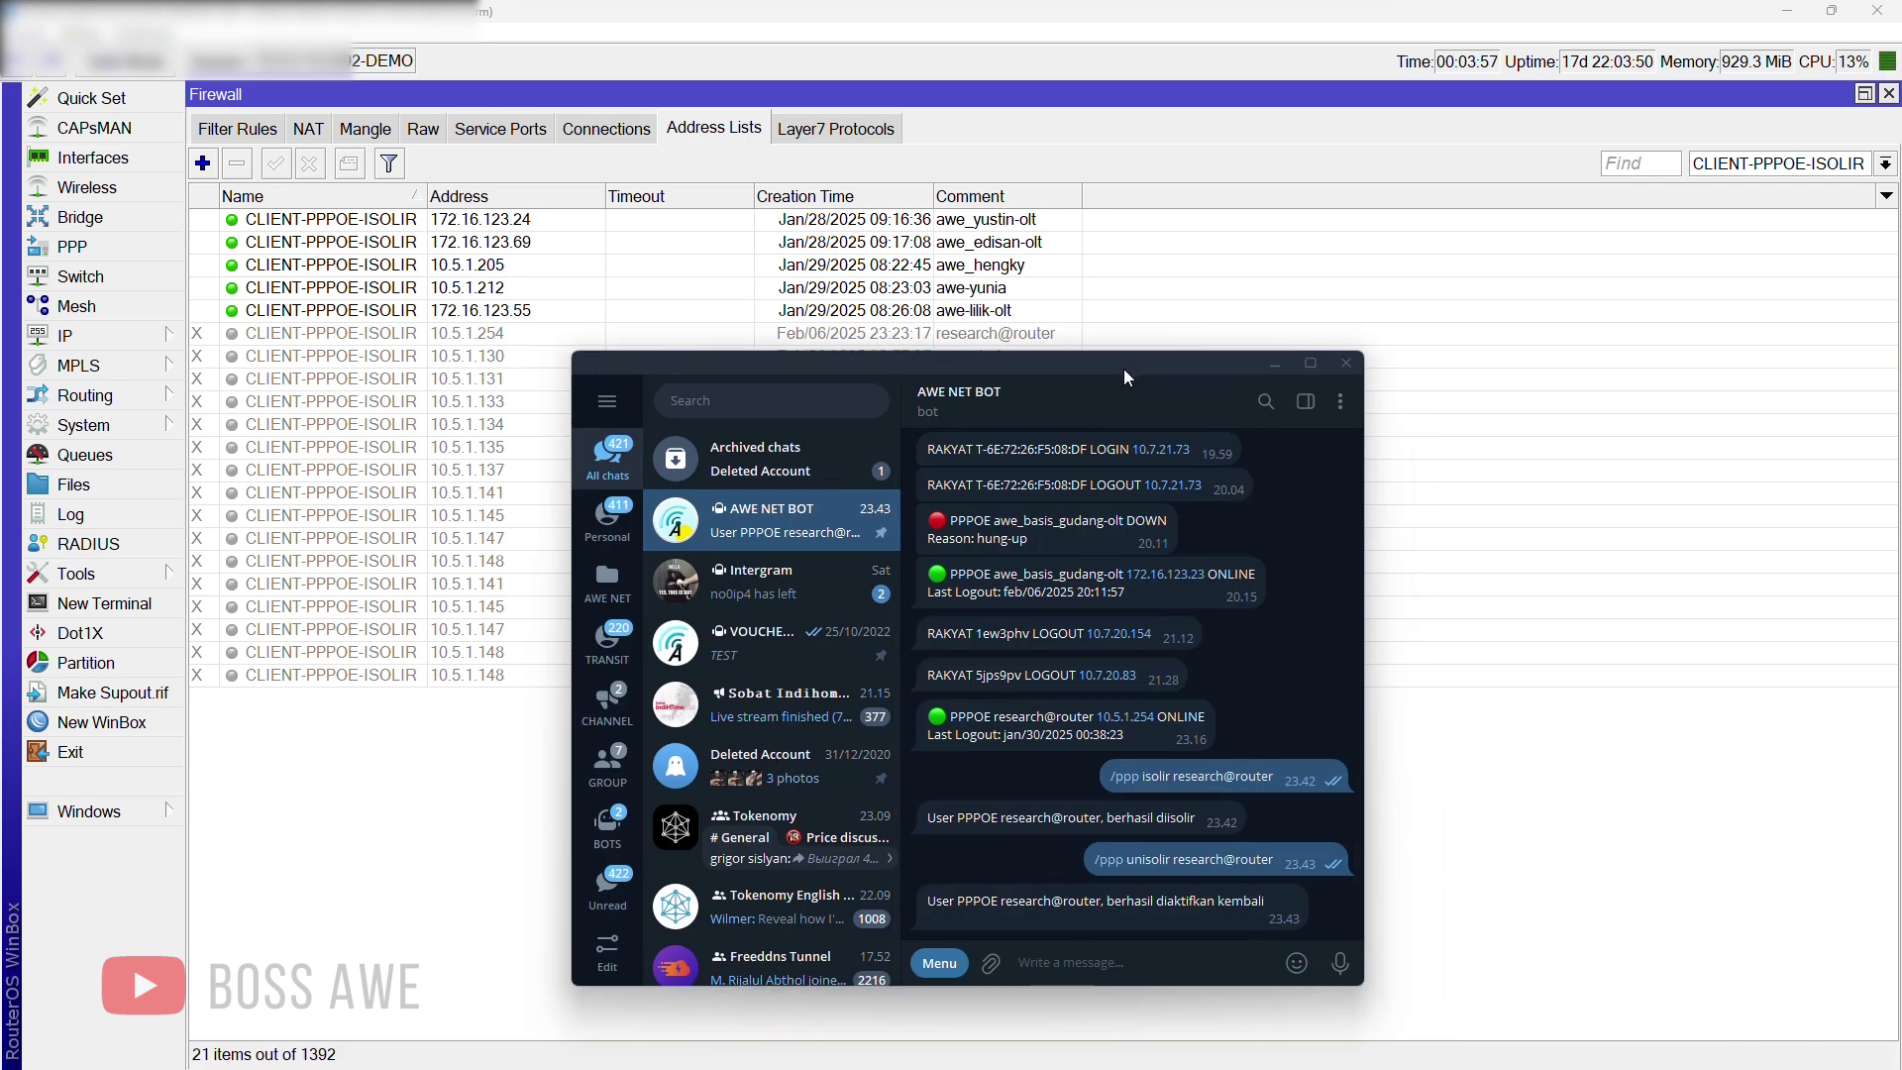
click(1064, 959)
text(/ppp )
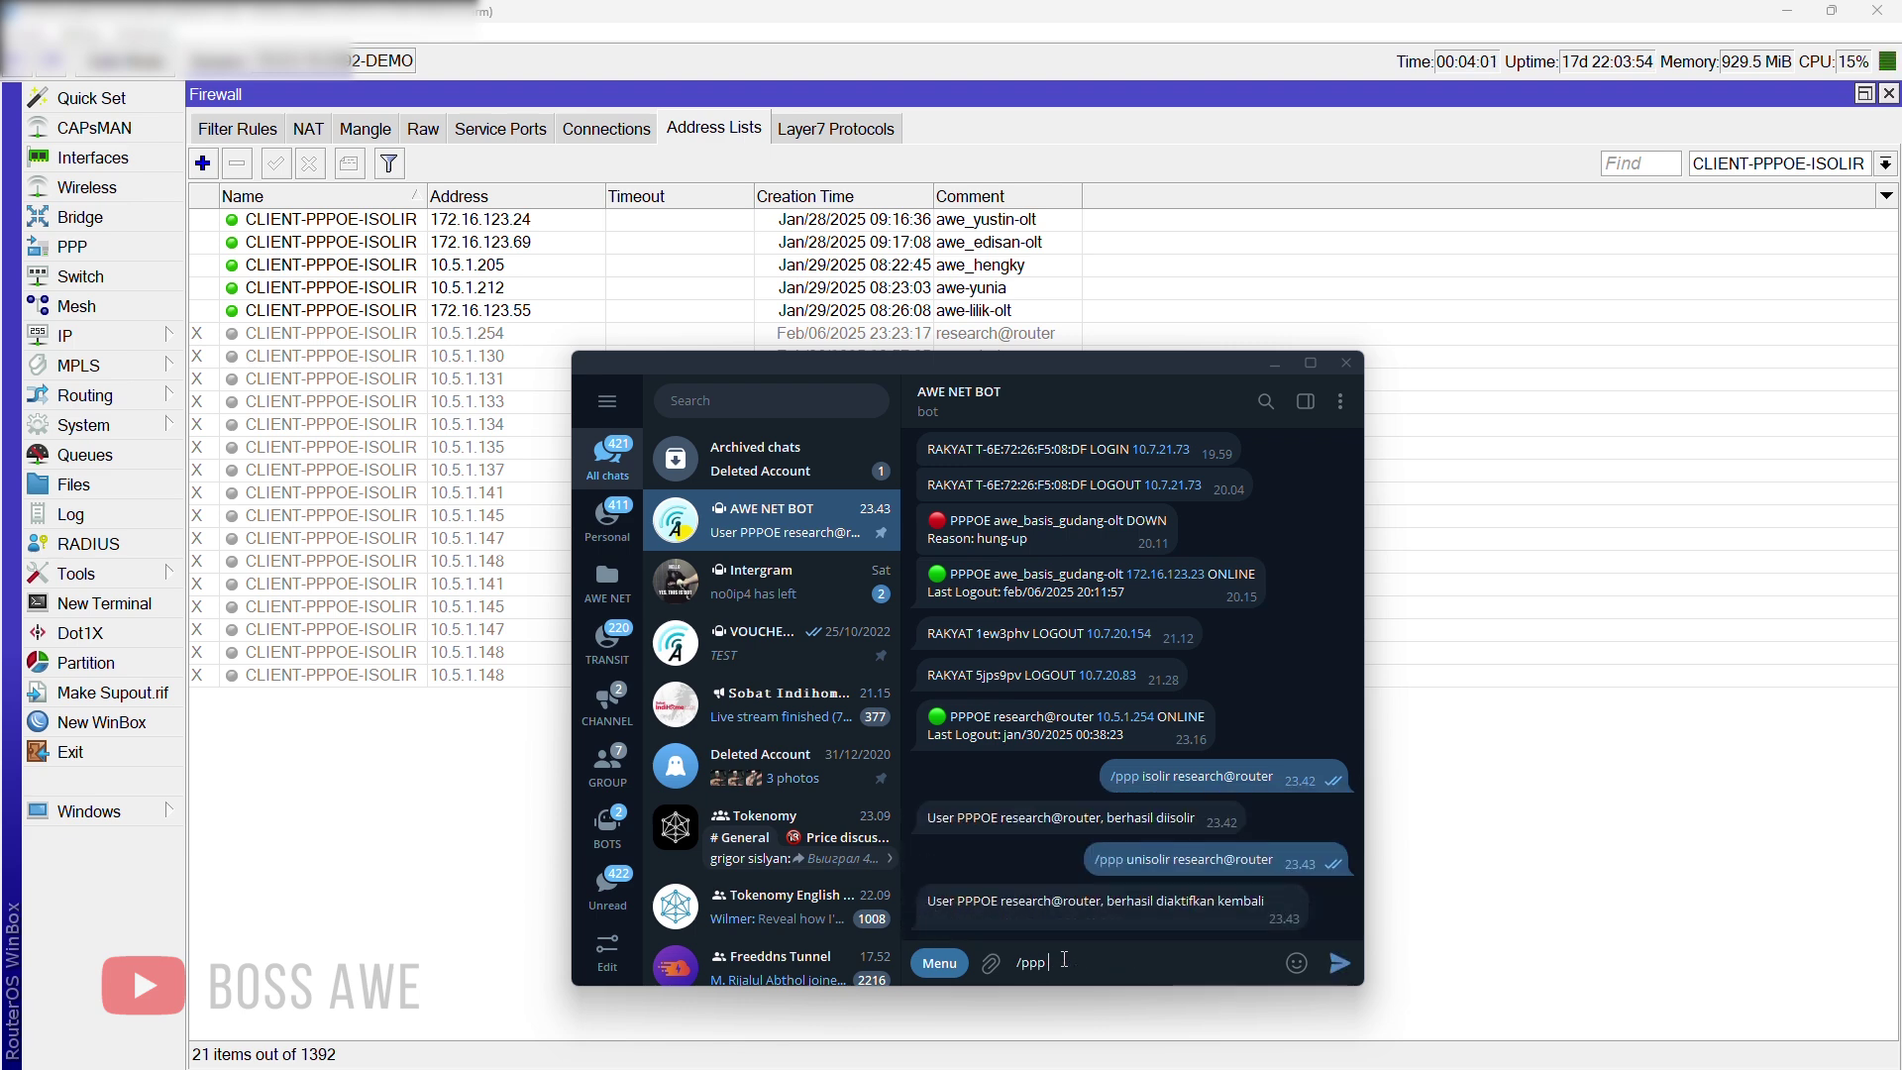
text(isolir)
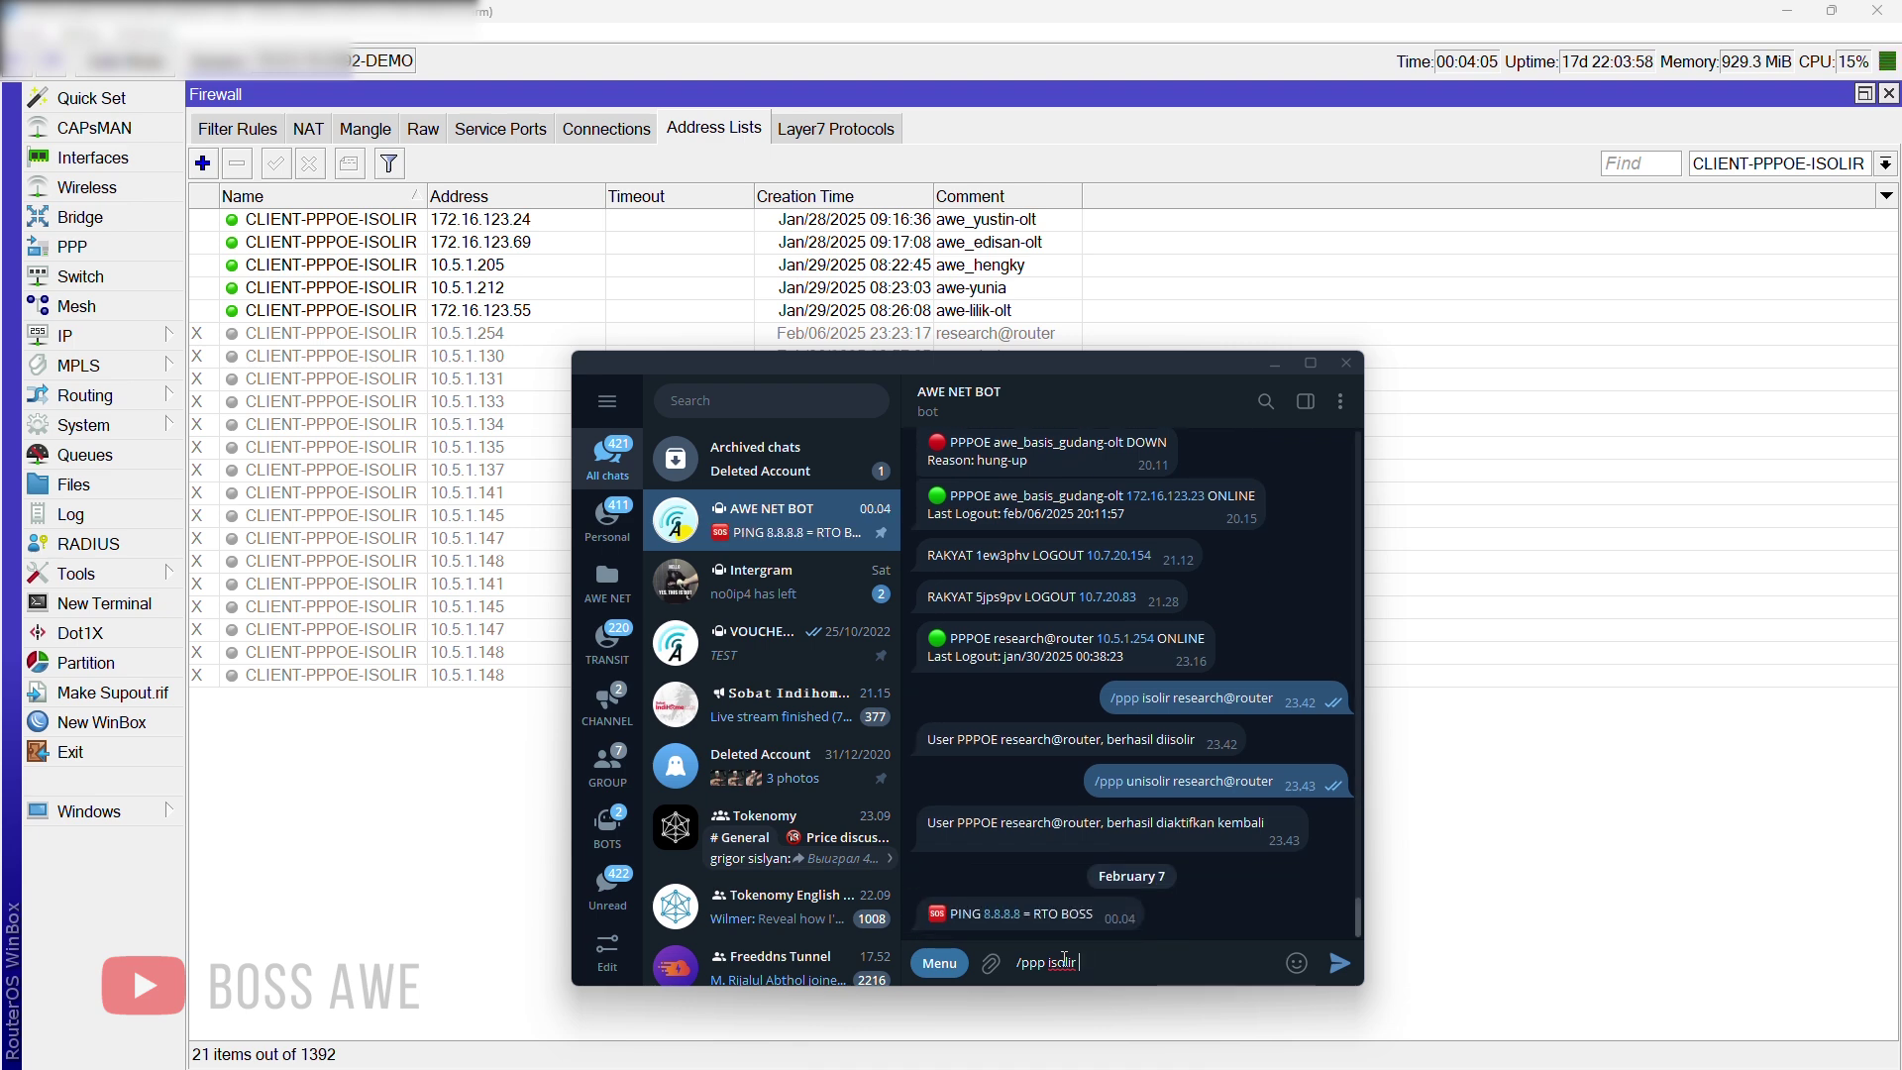
text( research)
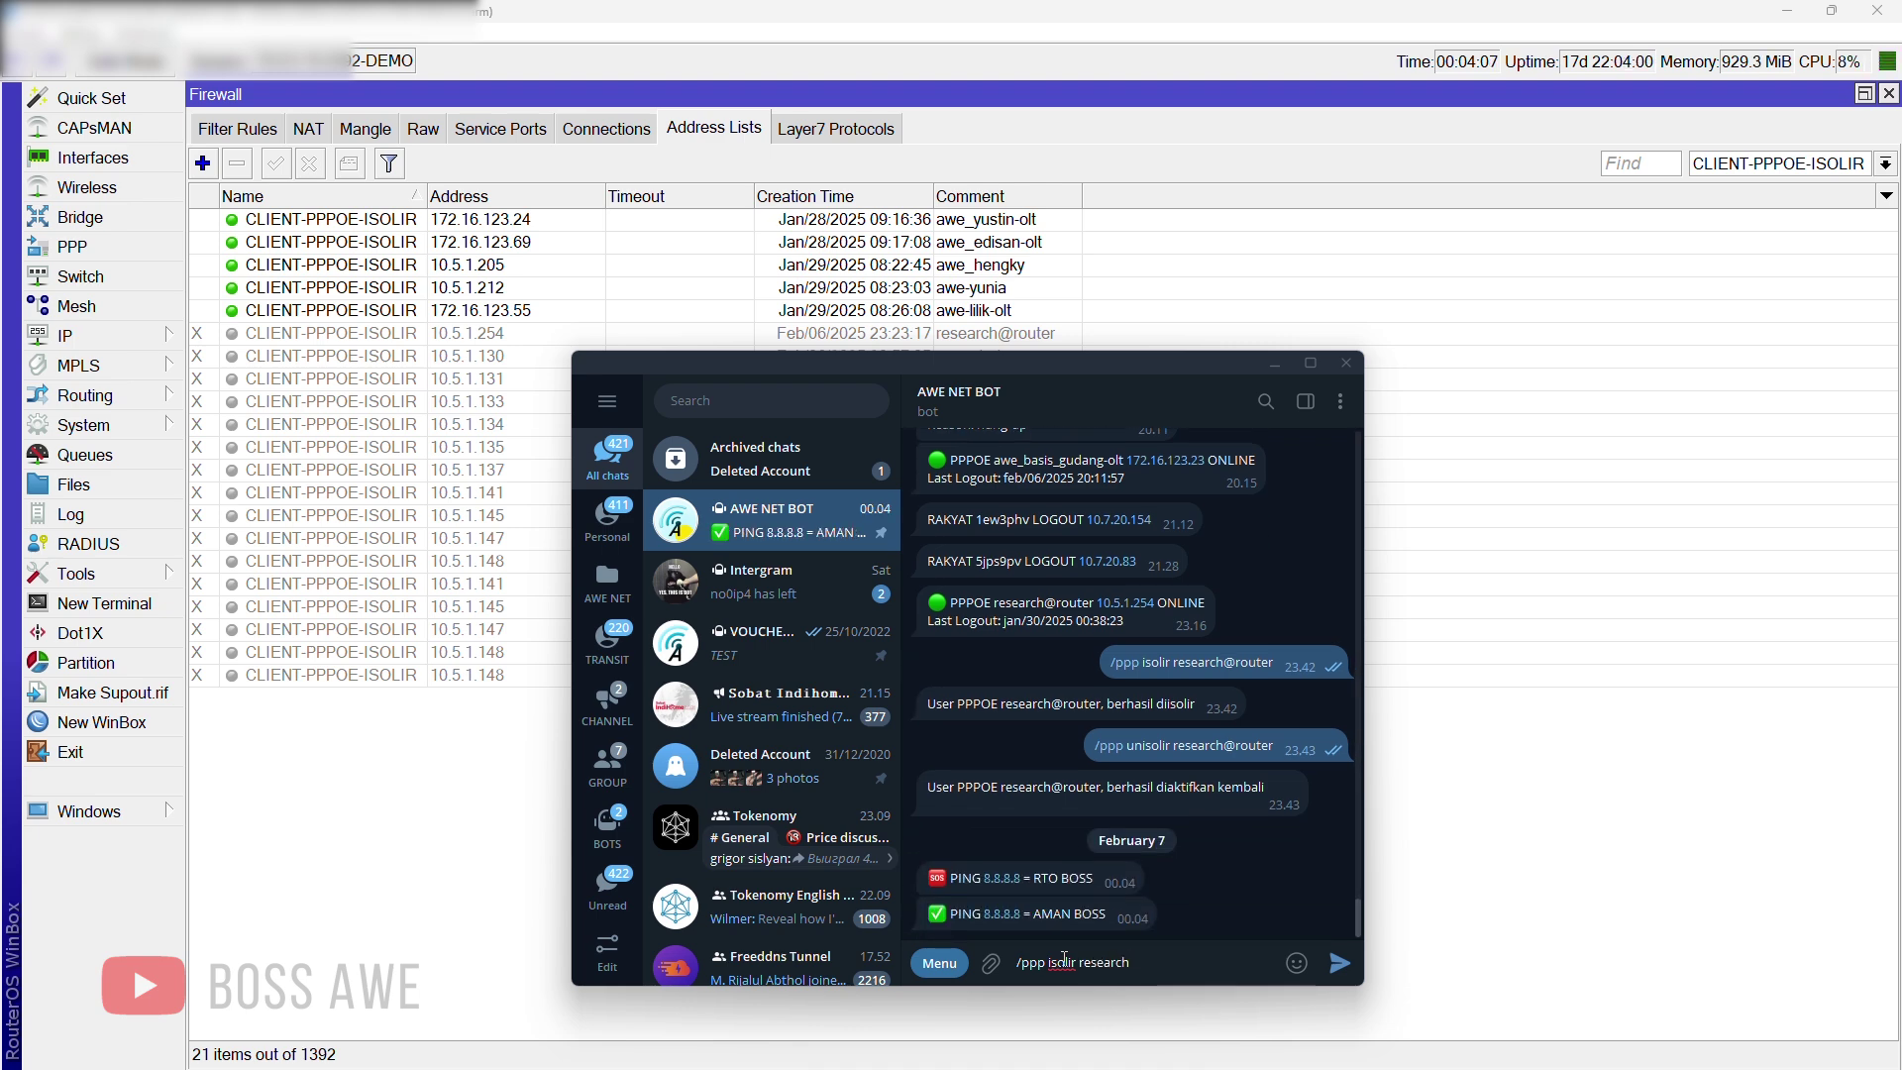
text(@router)
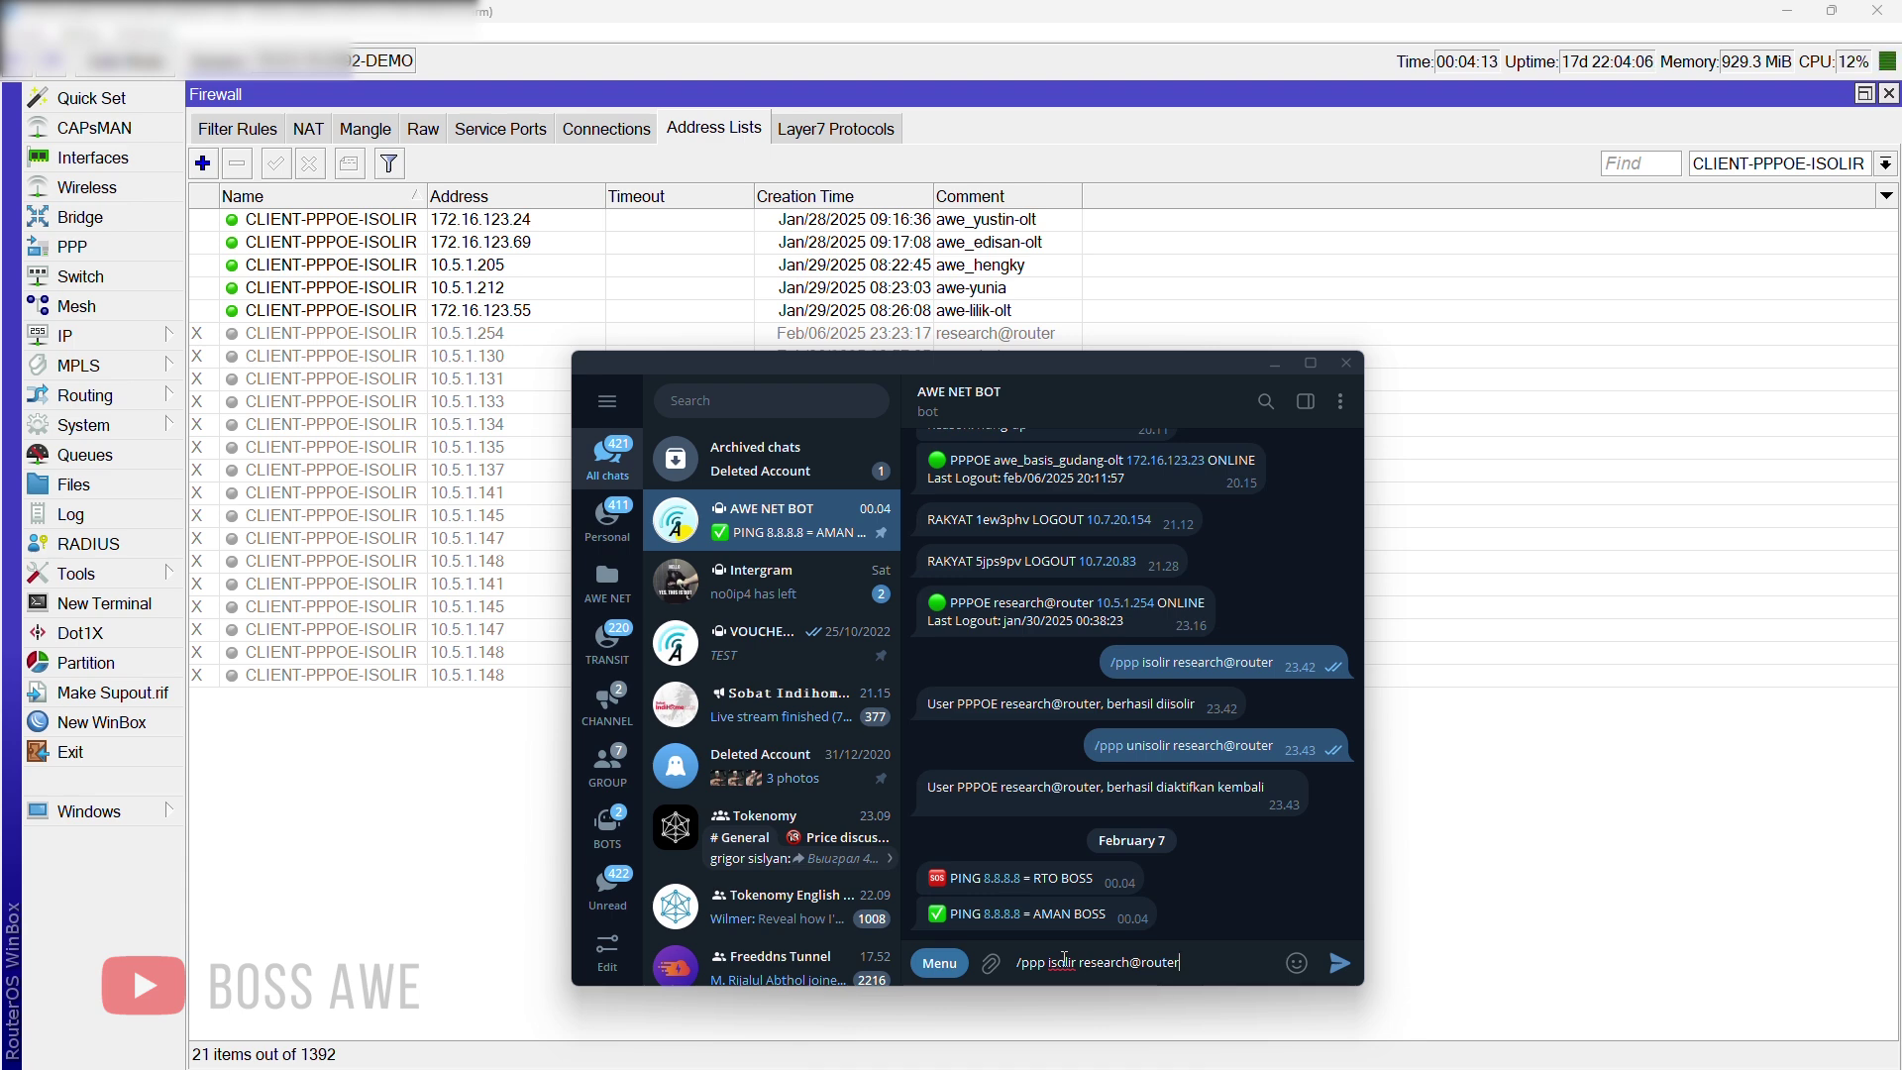
key(Return)
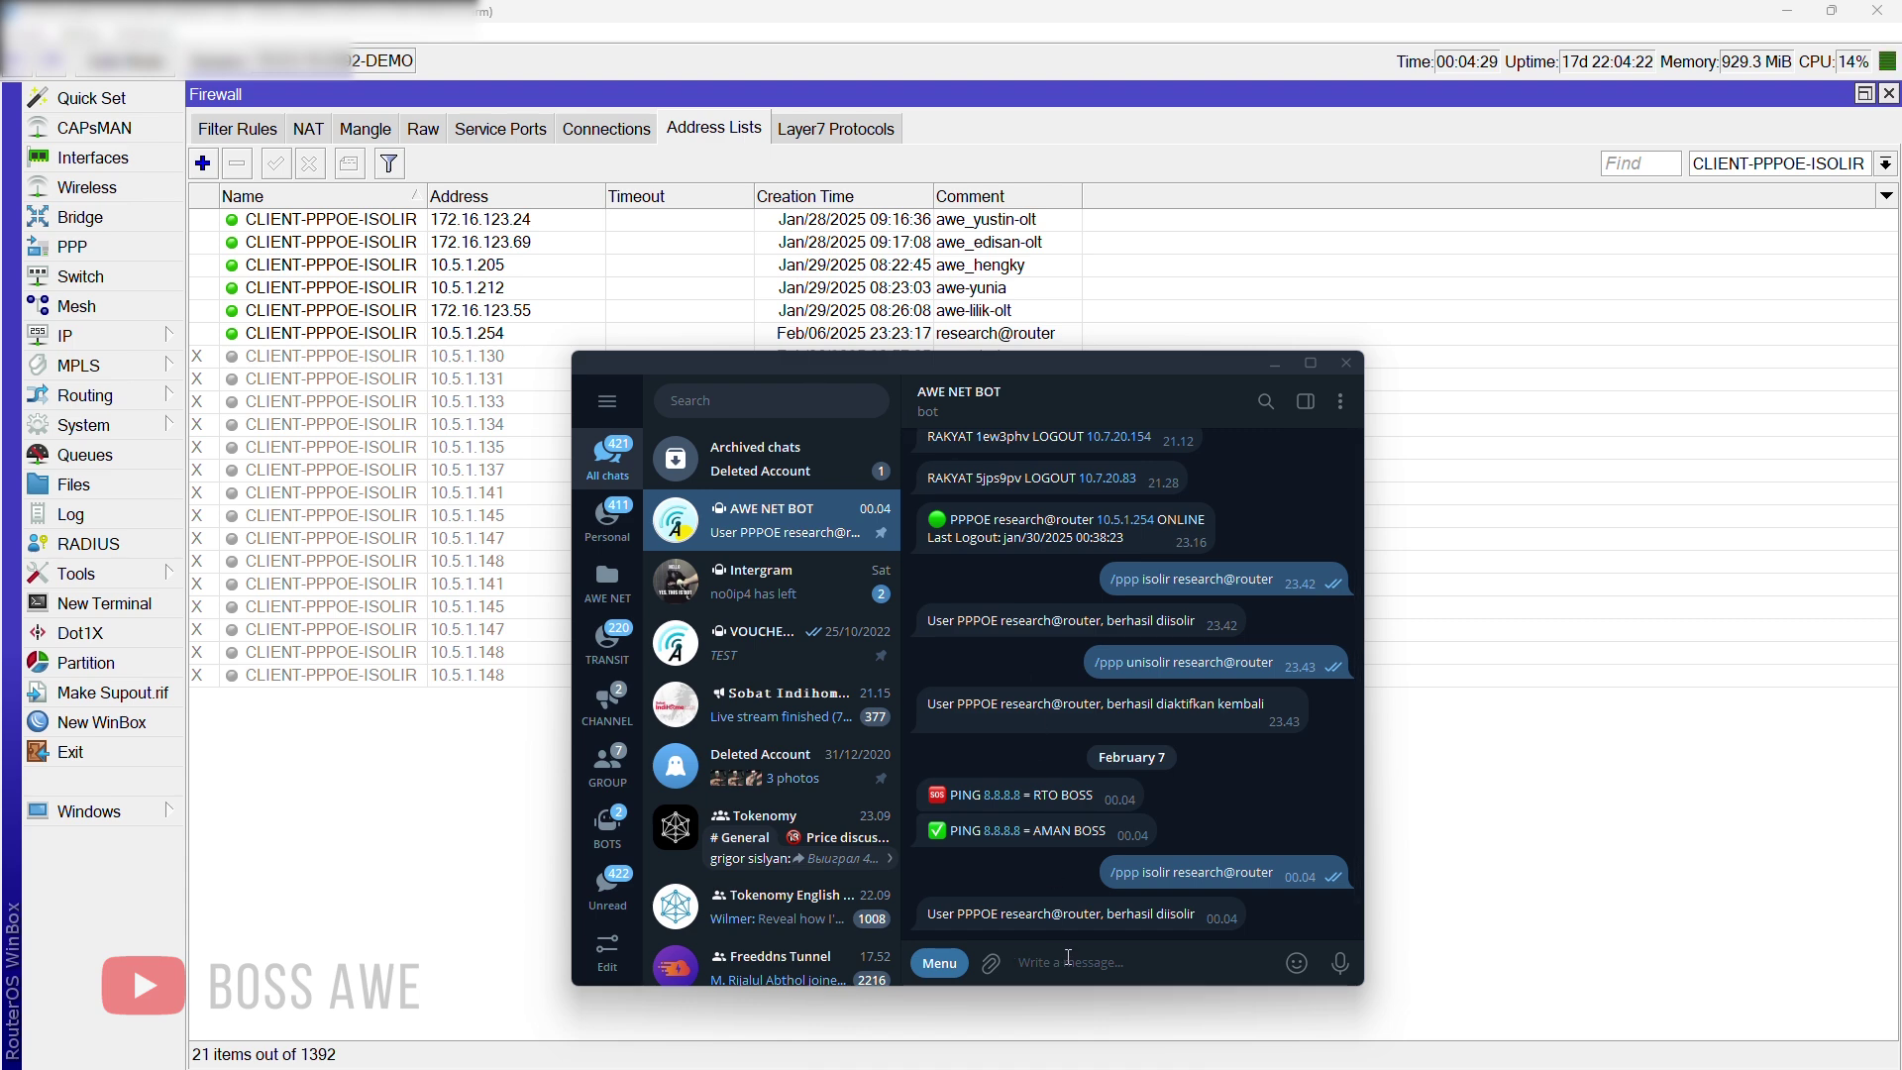
text(/ppp)
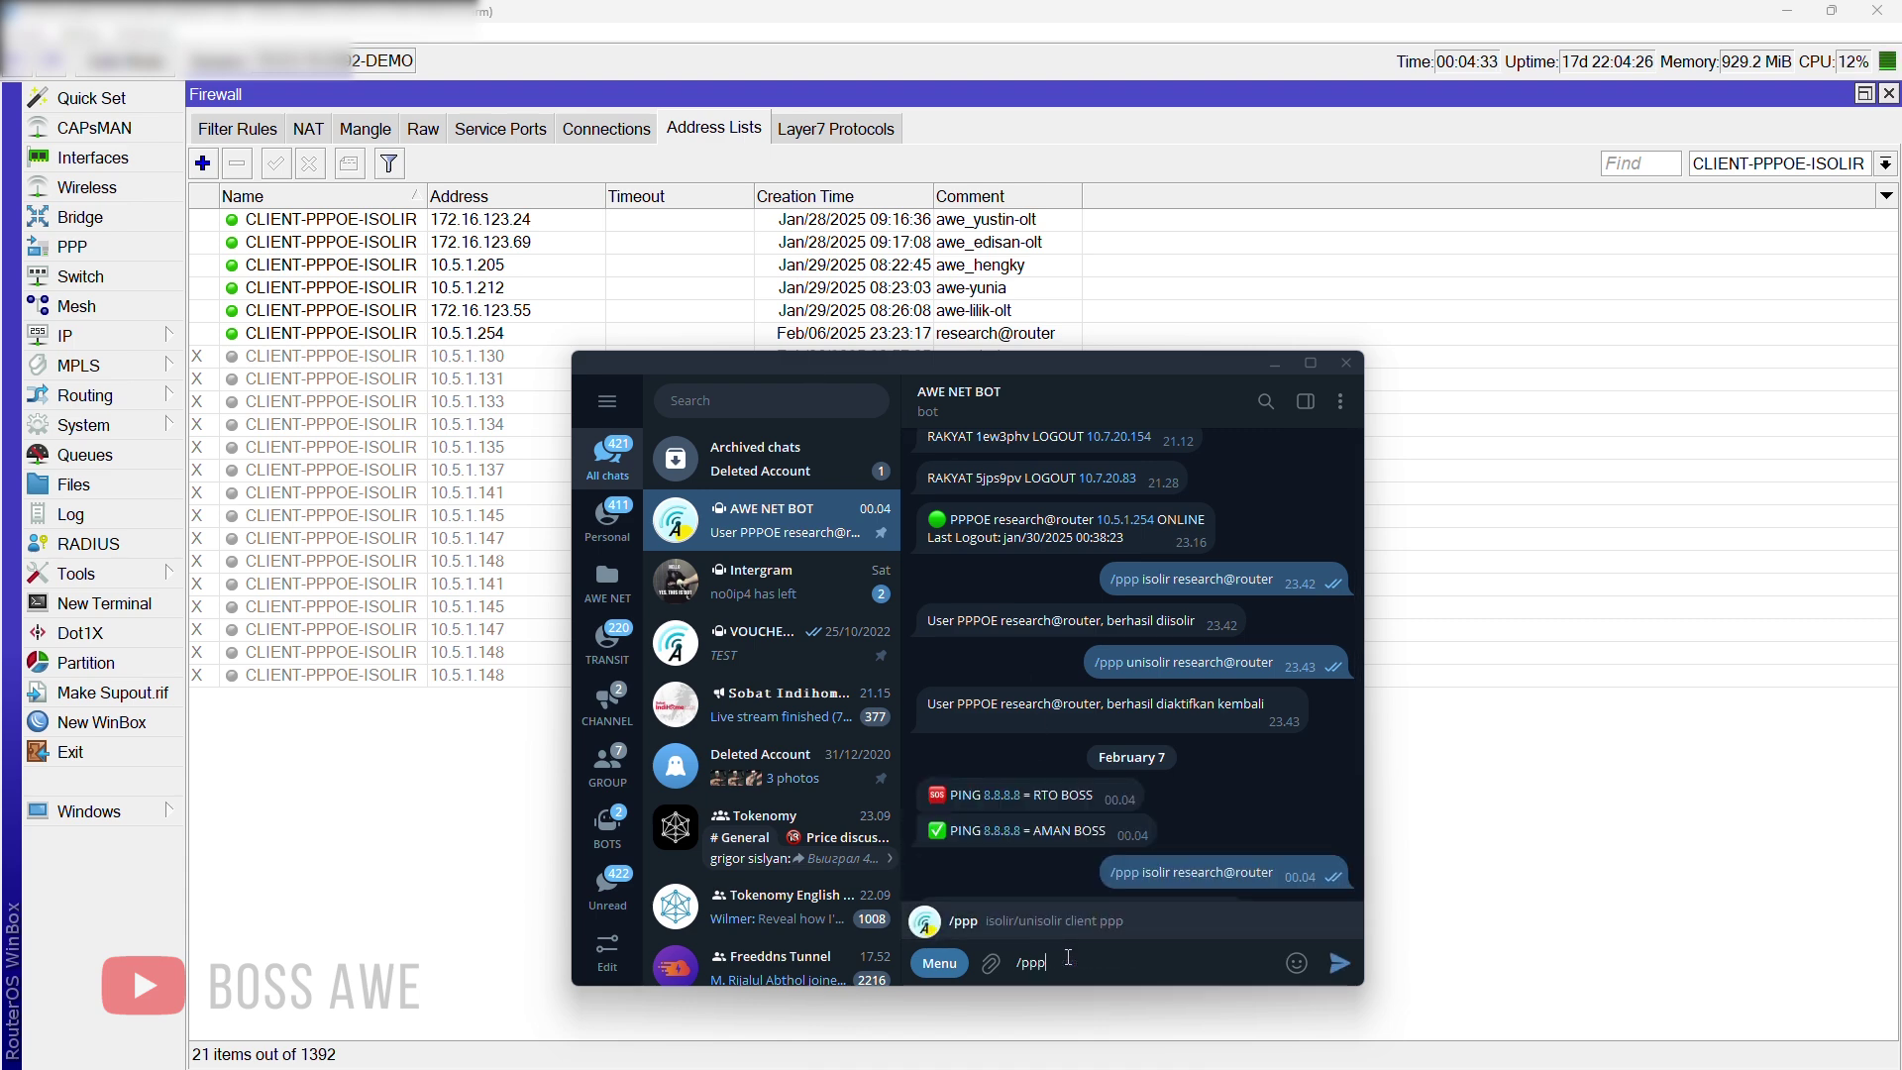
text( unisolir)
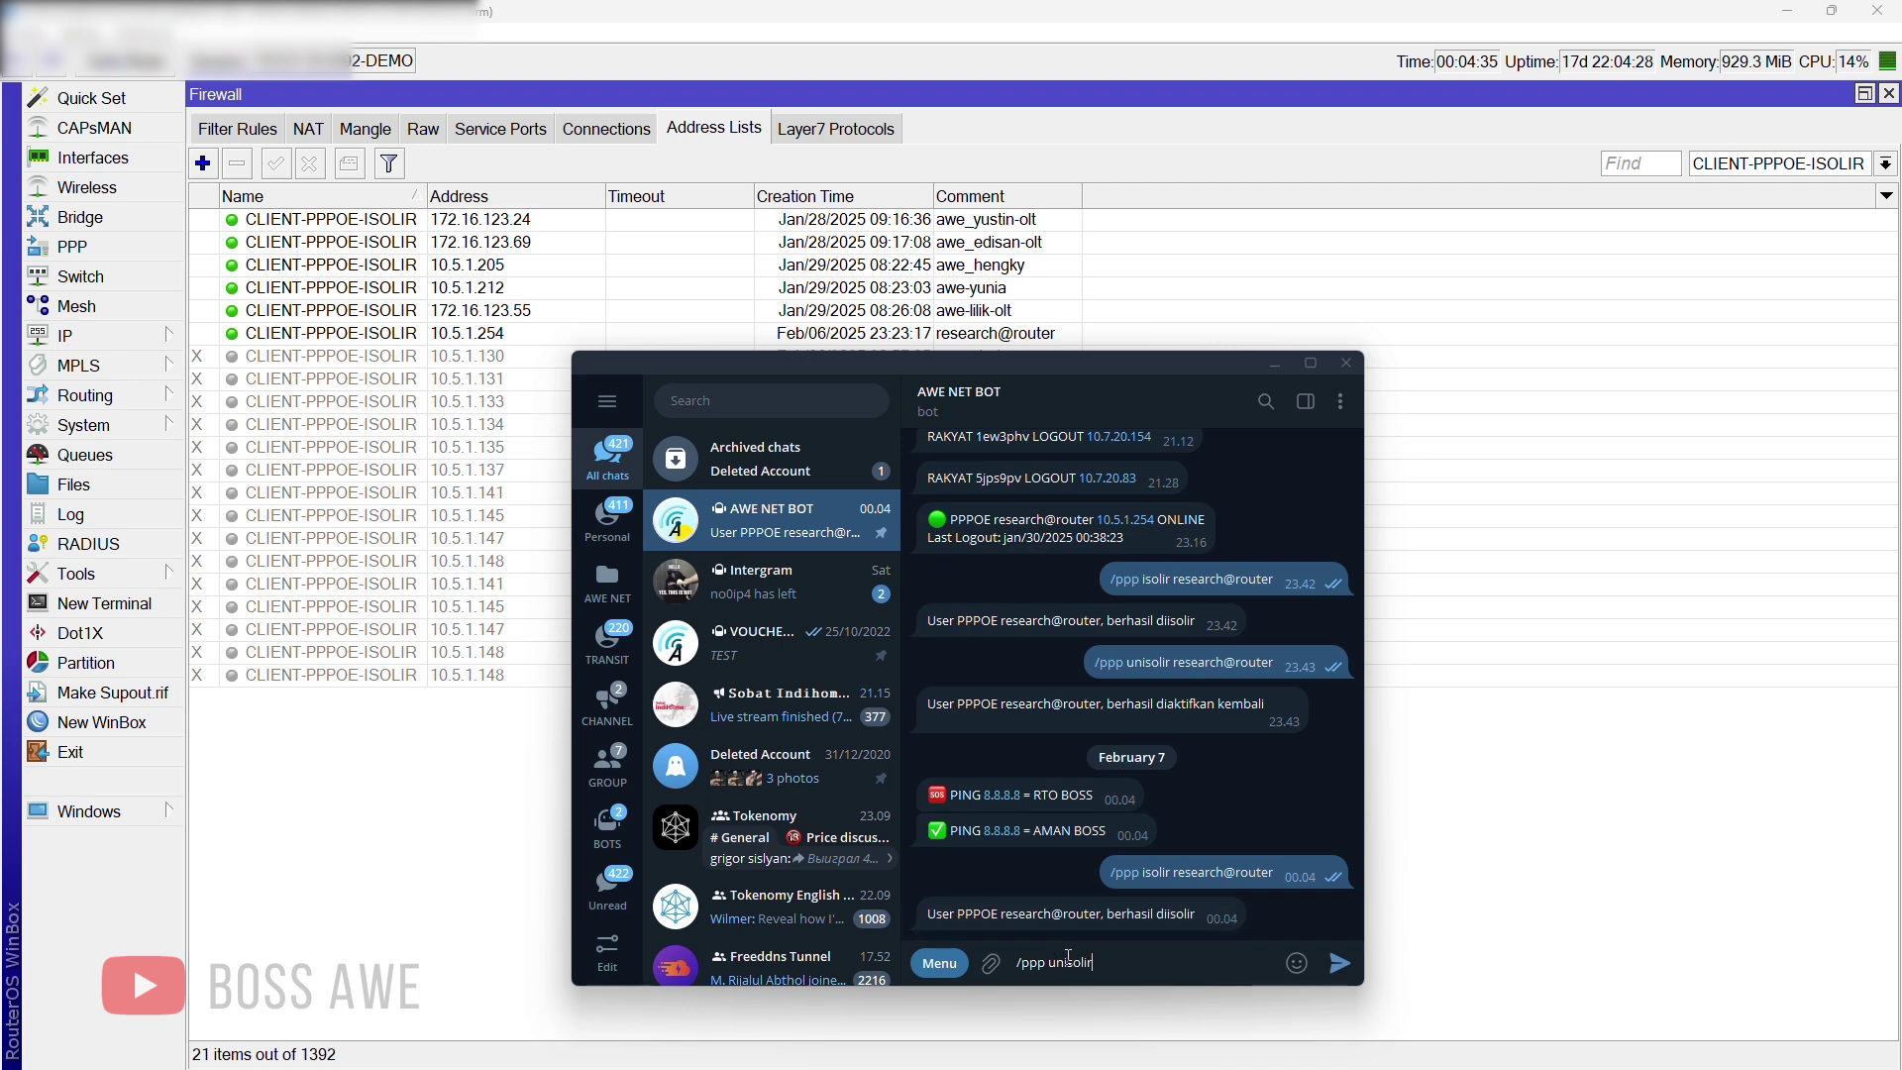
text( research@router)
key(Return)
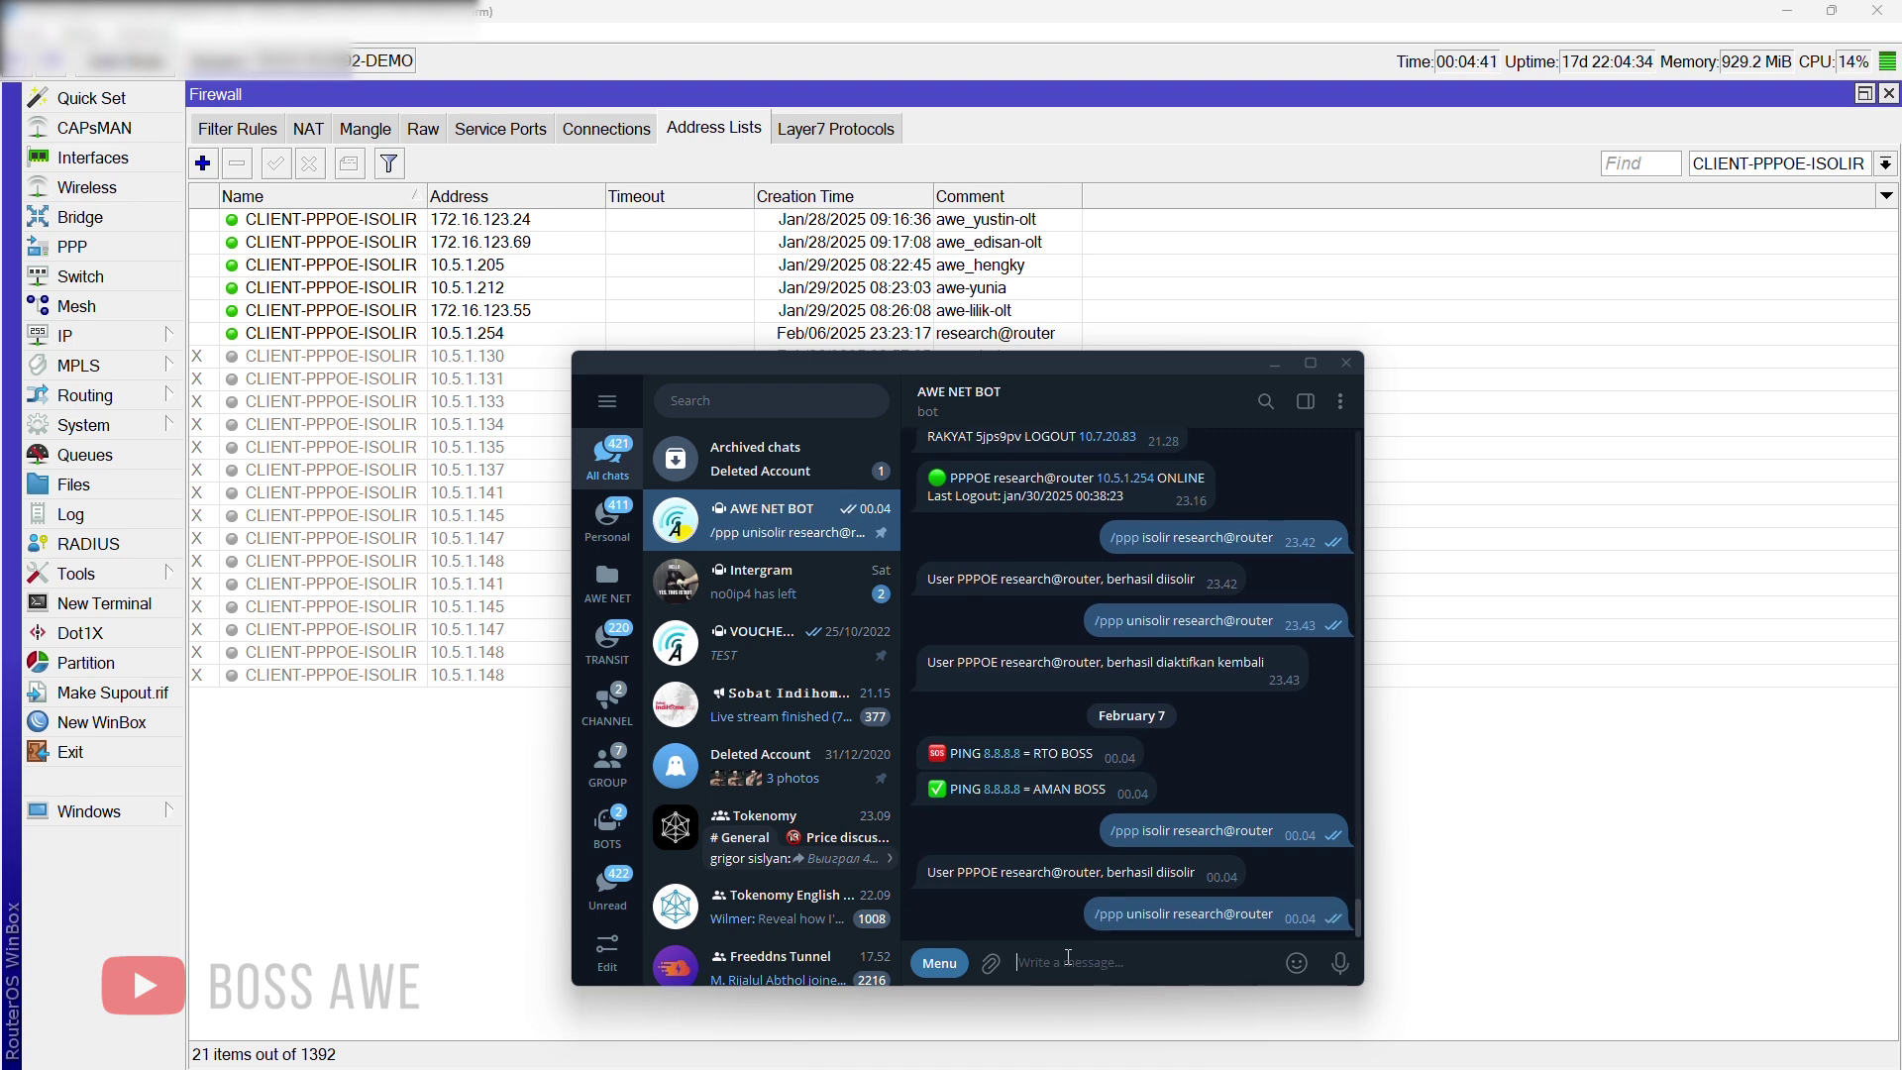